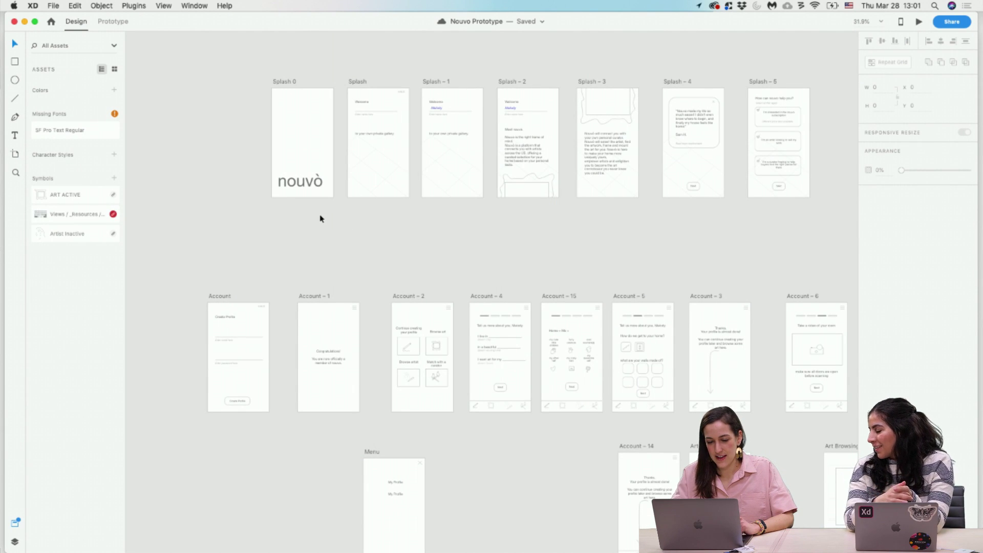
# Examine the Splash wireframe artboards, from the nouvò title screen through the welcome screens.
pyautogui.hscroll(-3, 320, 219)
pyautogui.scroll(3, 360, 215)
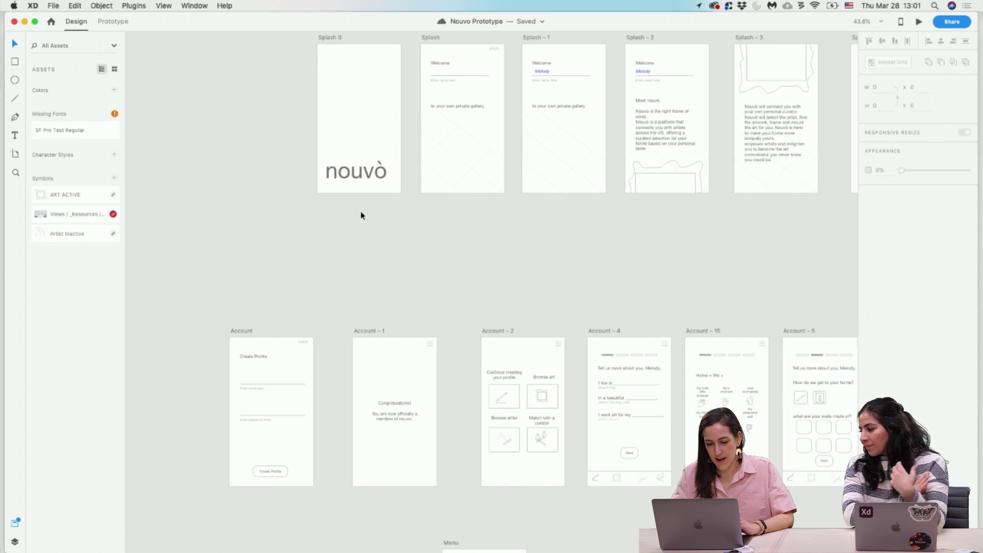
pyautogui.scroll(3, 360, 215)
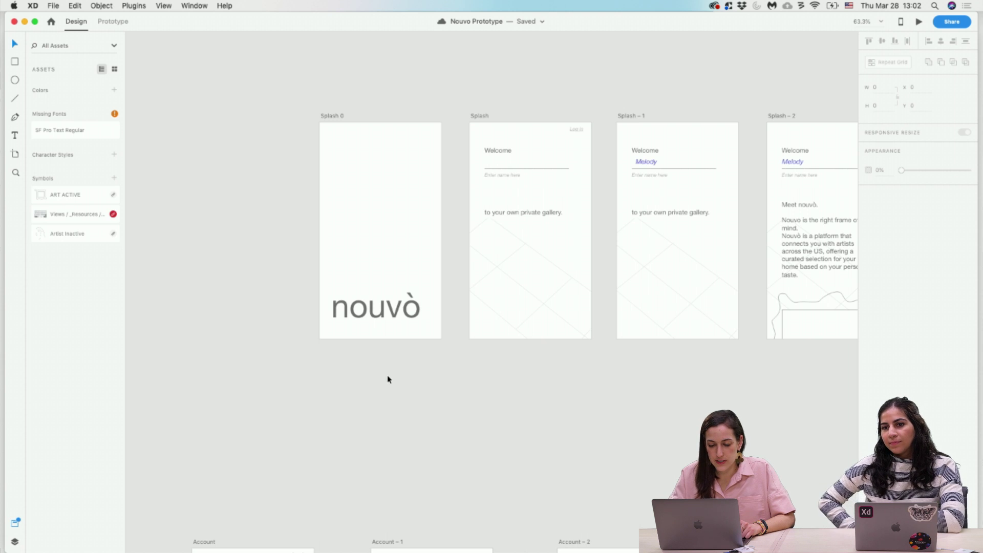
pyautogui.scroll(5, 383, 346)
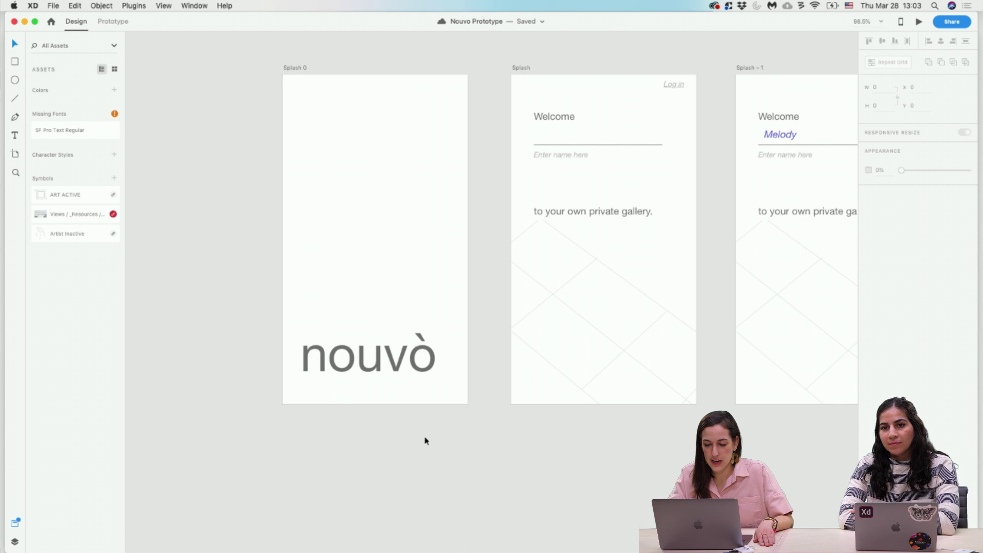
pyautogui.scroll(-5, 425, 440)
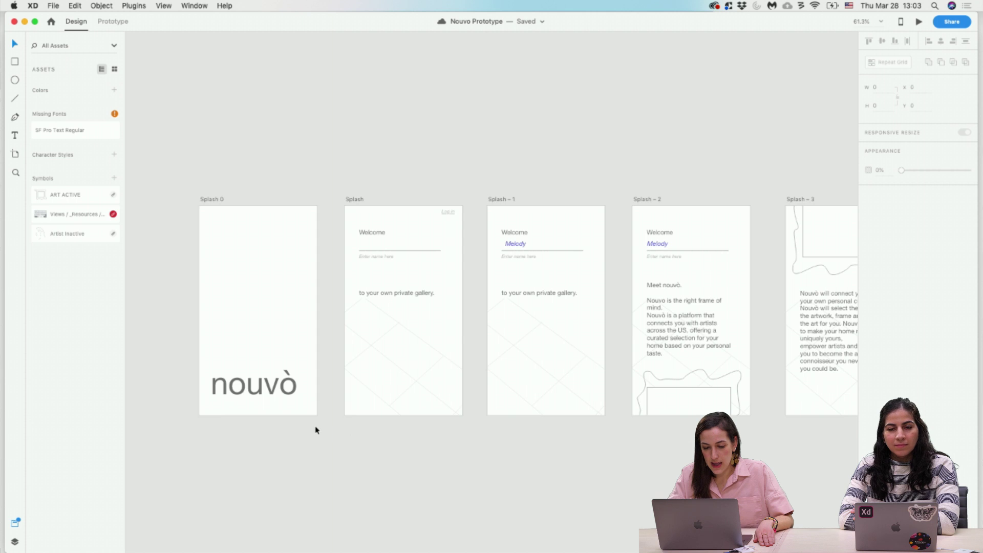
# Review the research notes covering the problem statements, personas, brand identity, company purpose and desired experience.
pyautogui.scroll(-3, 315, 430)
pyautogui.hscroll(-10, 315, 430)
pyautogui.scroll(3, 316, 430)
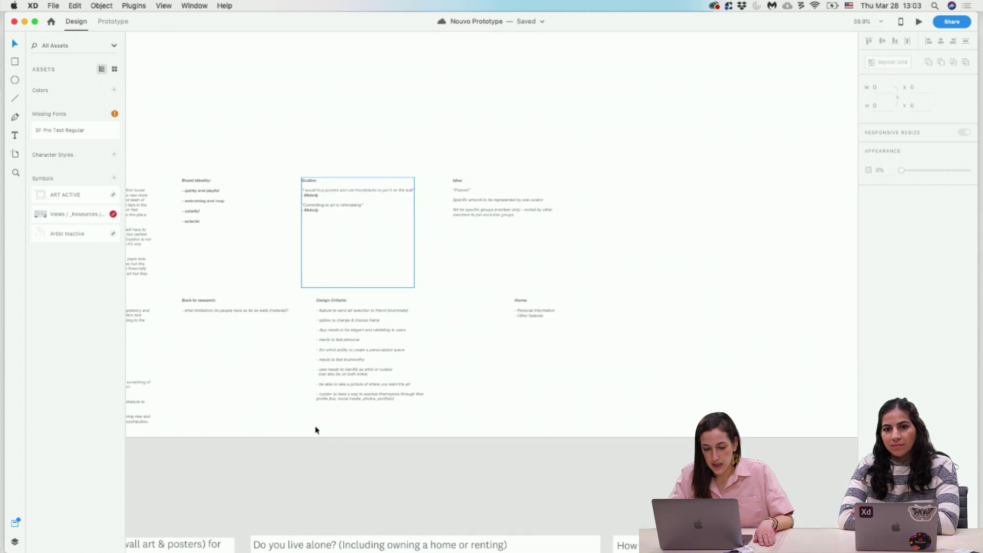
pyautogui.hscroll(-10, 315, 430)
pyautogui.scroll(2, 316, 430)
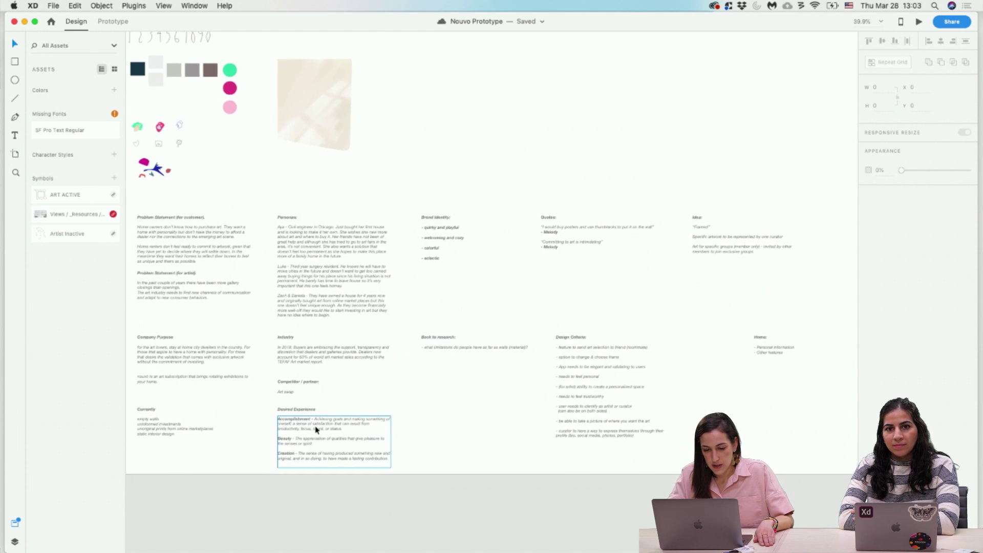
pyautogui.scroll(5, 316, 430)
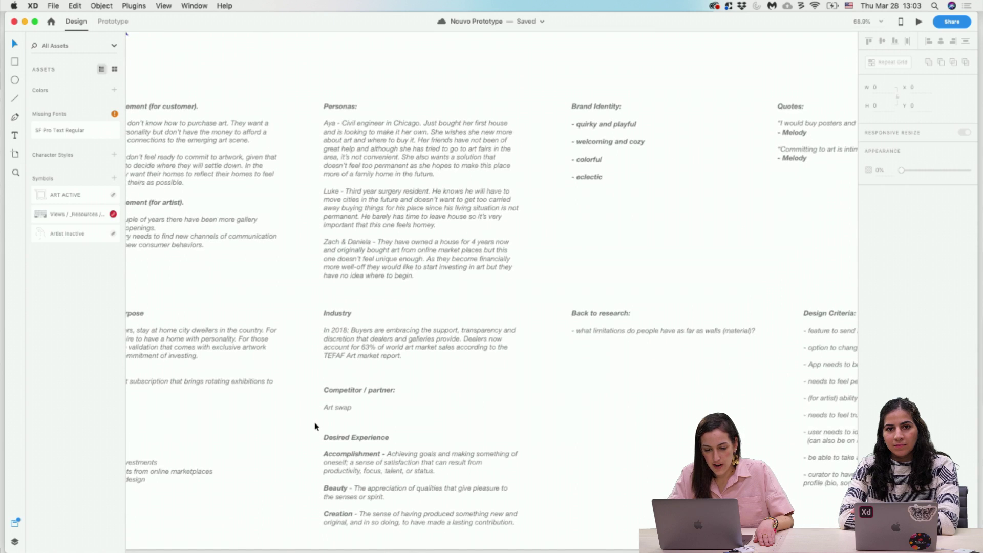
pyautogui.hscroll(-3, 351, 326)
pyautogui.scroll(-1, 351, 326)
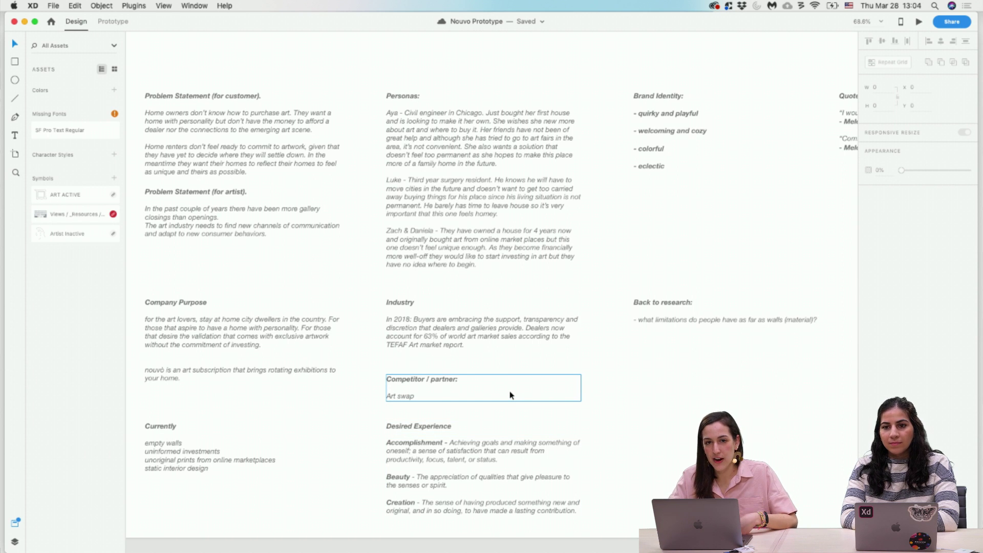
# Look over the survey result charts on art purchases, home decor, living situation and number of rooms.
pyautogui.scroll(-15, 510, 395)
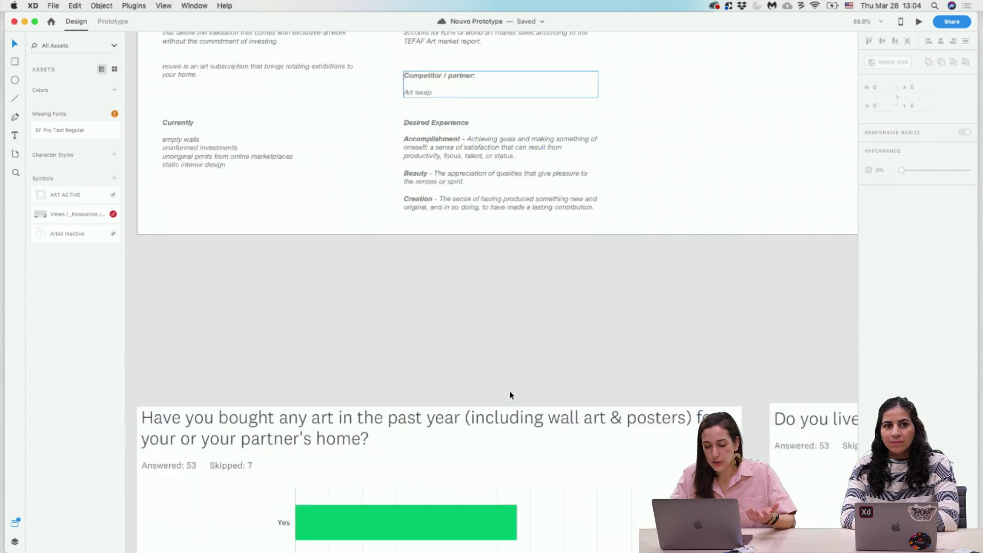
pyautogui.scroll(-5, 510, 395)
pyautogui.scroll(-5, 510, 395)
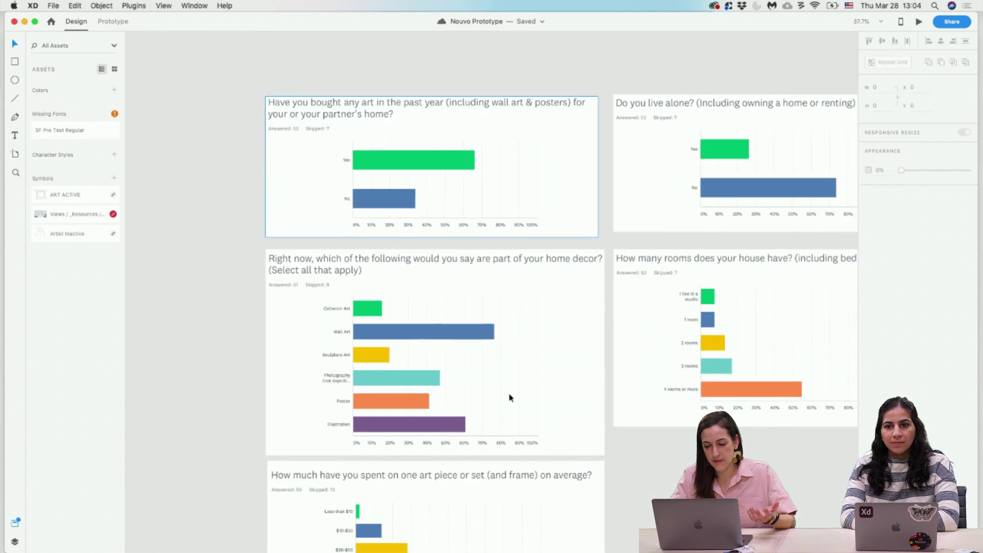
pyautogui.hscroll(5, 510, 395)
pyautogui.scroll(-5, 510, 395)
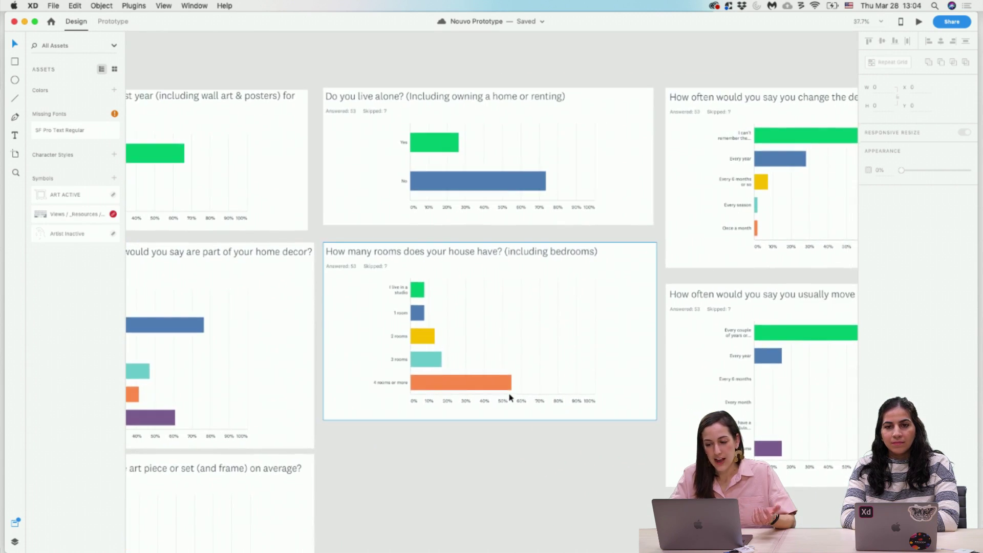
# Examine the user flow diagram through its Intro, Account Creation, Art Exploration, Artist Exploration and Curator sections.
pyautogui.scroll(-15, 510, 395)
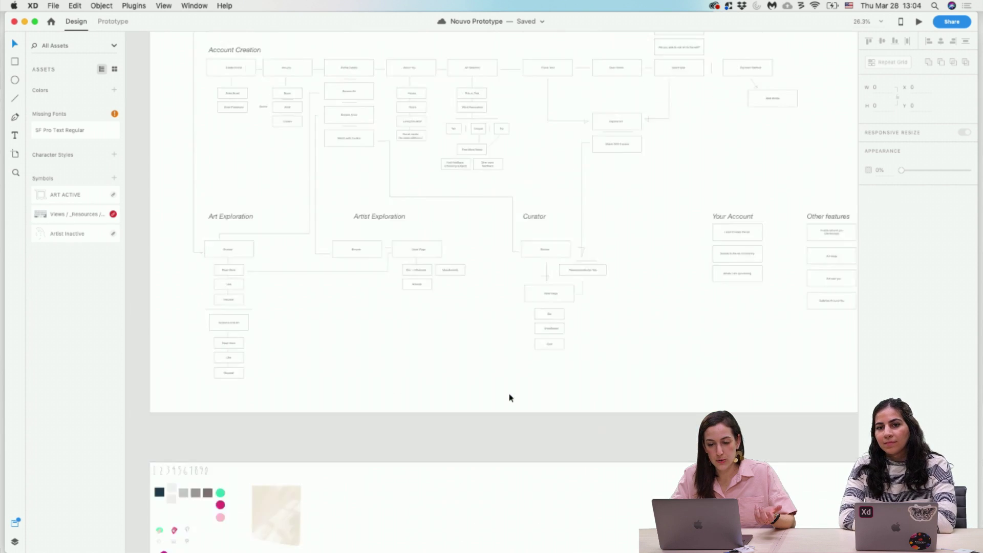
pyautogui.scroll(5, 510, 397)
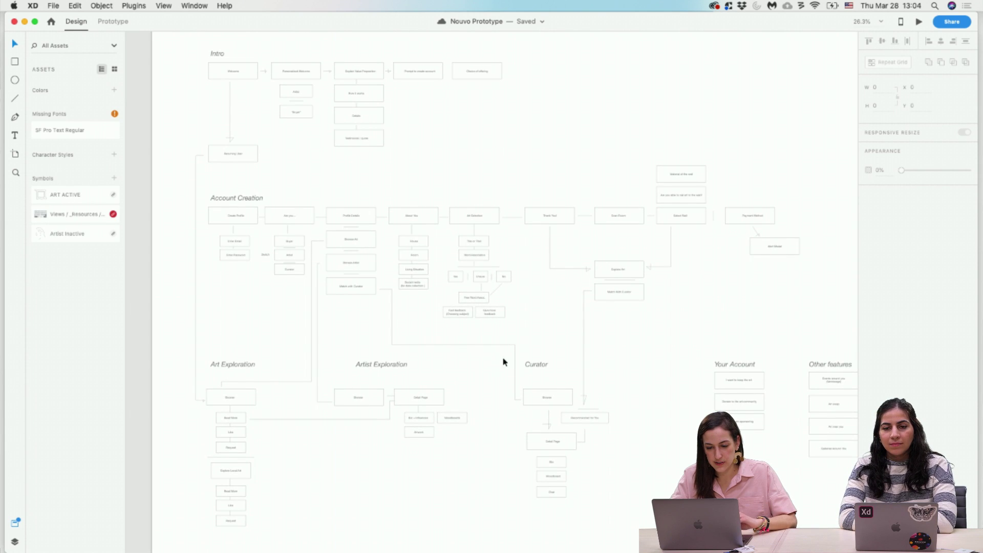
pyautogui.scroll(2, 322, 139)
pyautogui.scroll(8, 321, 140)
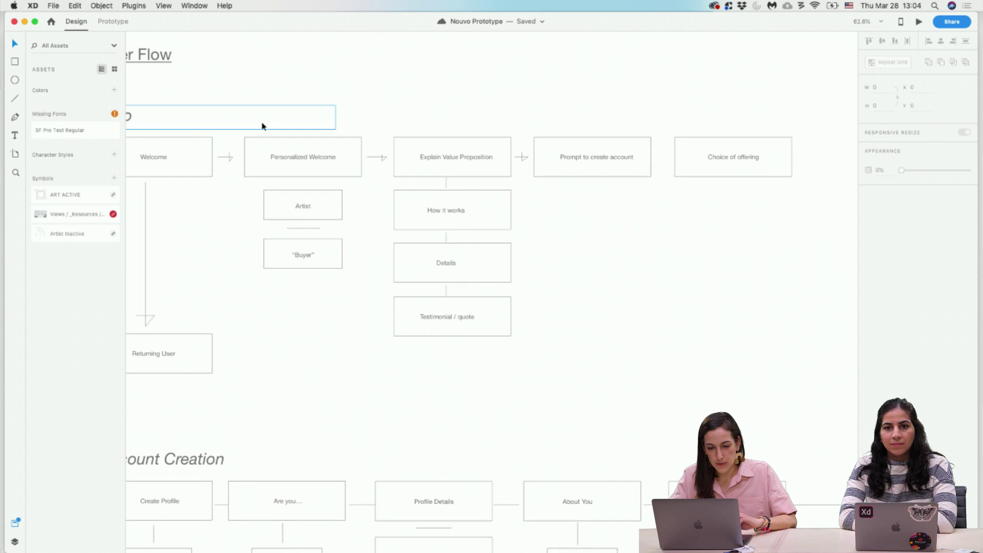
pyautogui.scroll(-6, 592, 167)
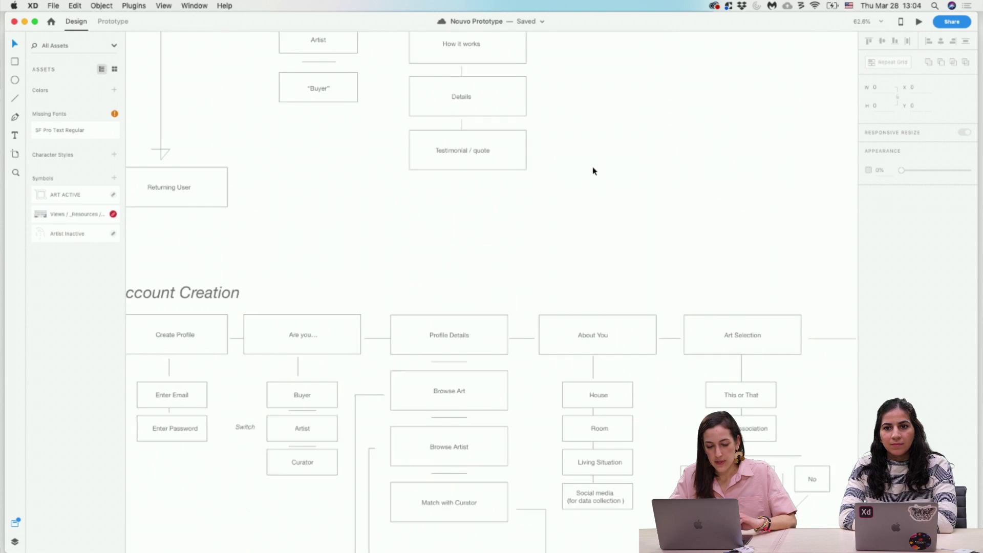
pyautogui.hscroll(-2, 592, 167)
pyautogui.scroll(-6, 592, 167)
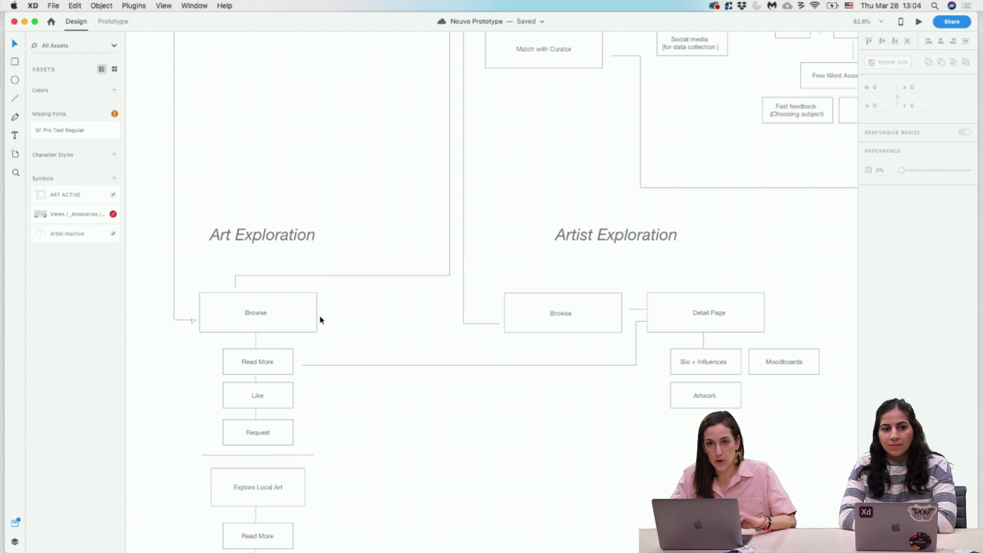
pyautogui.scroll(-4, 320, 320)
pyautogui.hscroll(15, 320, 320)
pyautogui.scroll(-2, 320, 320)
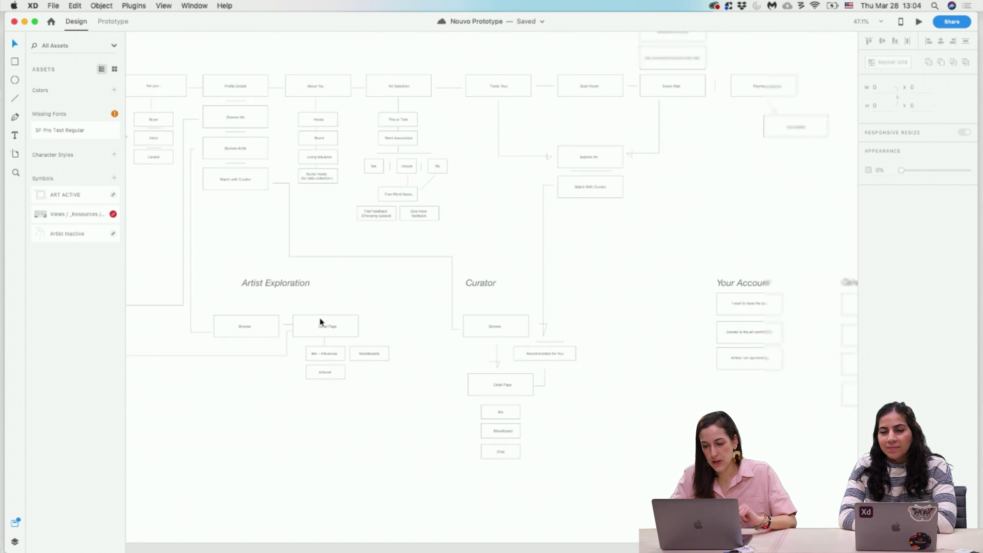
# Return to the Splash artboards and review the first screens of the wireframe.
pyautogui.scroll(-10, 320, 321)
pyautogui.hscroll(3, 320, 321)
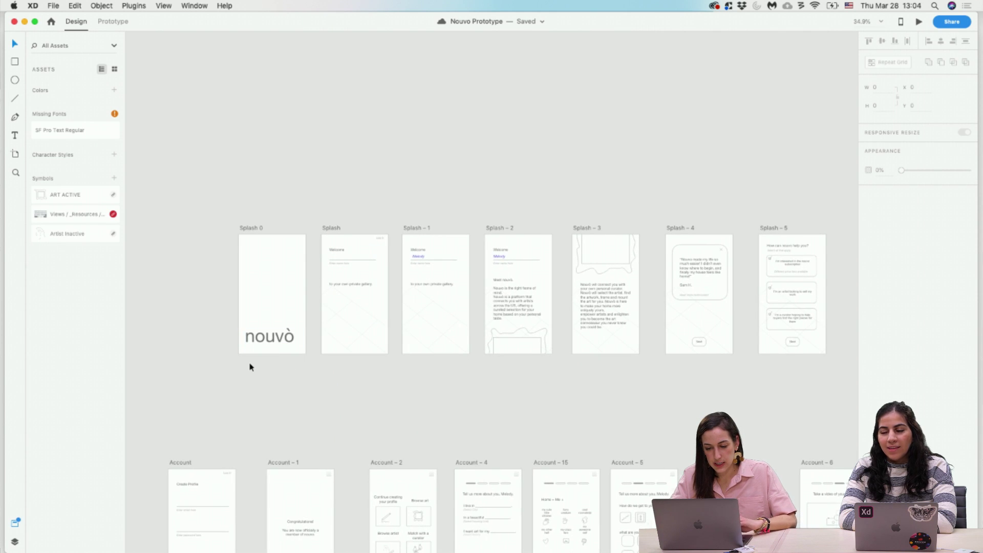
pyautogui.scroll(6, 250, 367)
pyautogui.hscroll(-4, 342, 344)
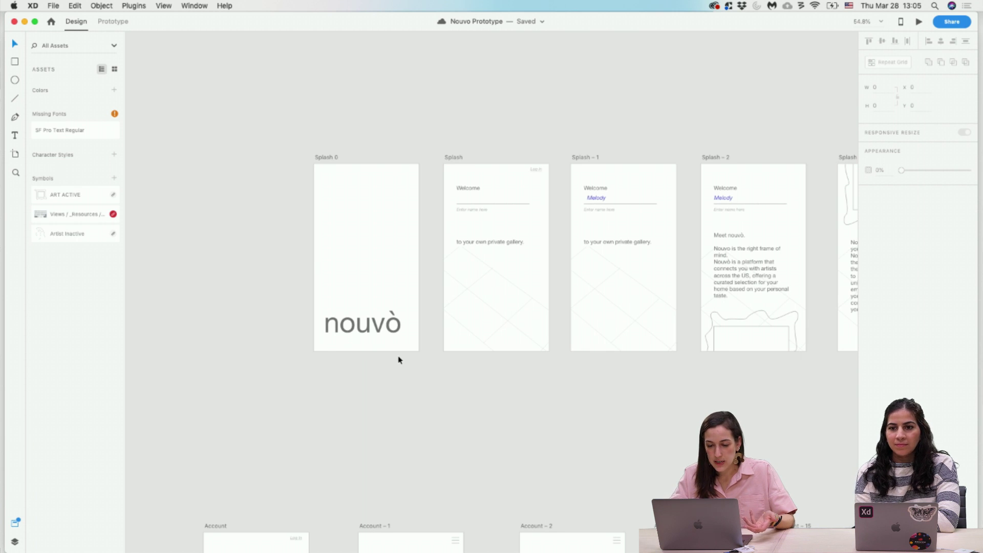
pyautogui.hscroll(-2, 399, 360)
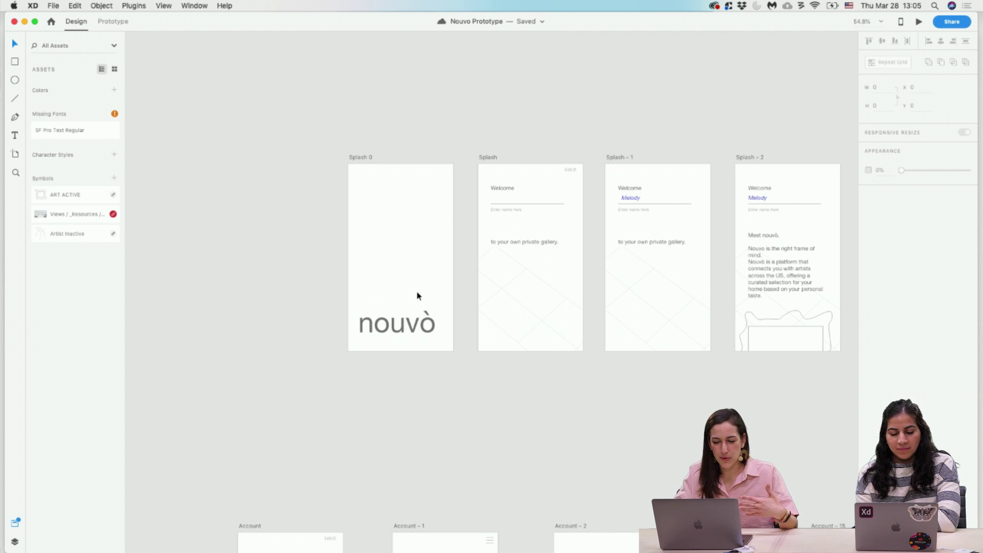
# Copy the beige window-light image from the board above the Personas notes.
pyautogui.scroll(5, 417, 290)
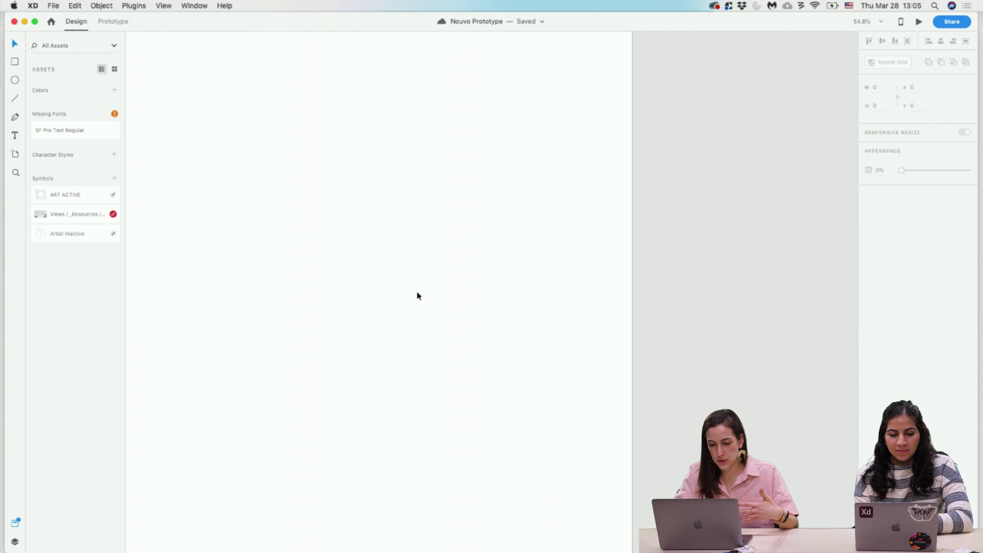
pyautogui.scroll(-5, 416, 296)
pyautogui.hscroll(-2, 355, 241)
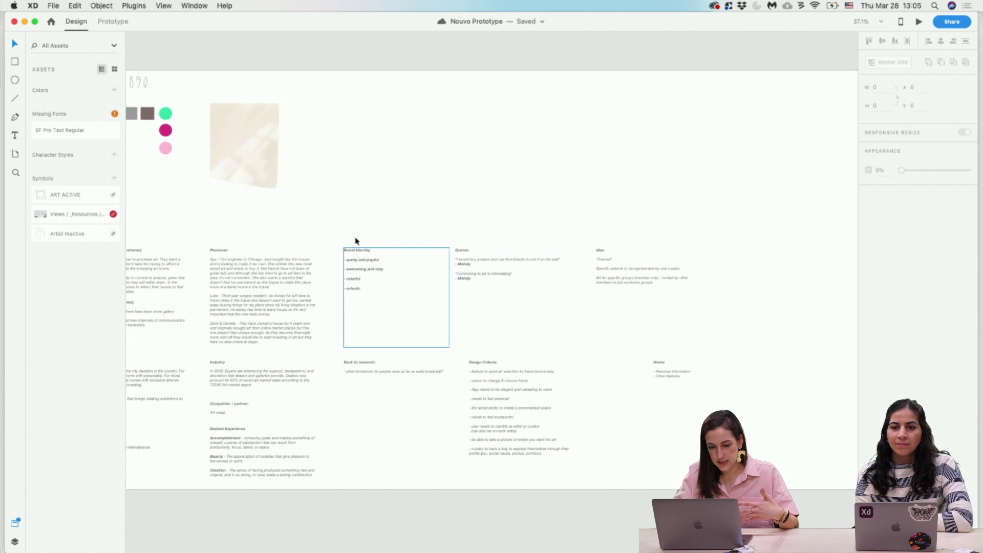
pyautogui.scroll(5, 239, 148)
pyautogui.click(230, 136)
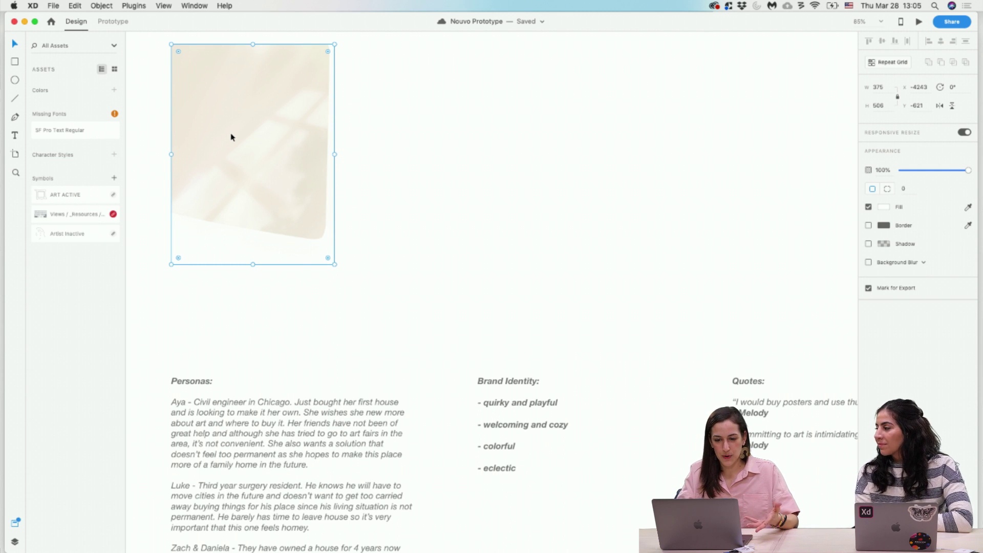
pyautogui.hscroll(4, 231, 137)
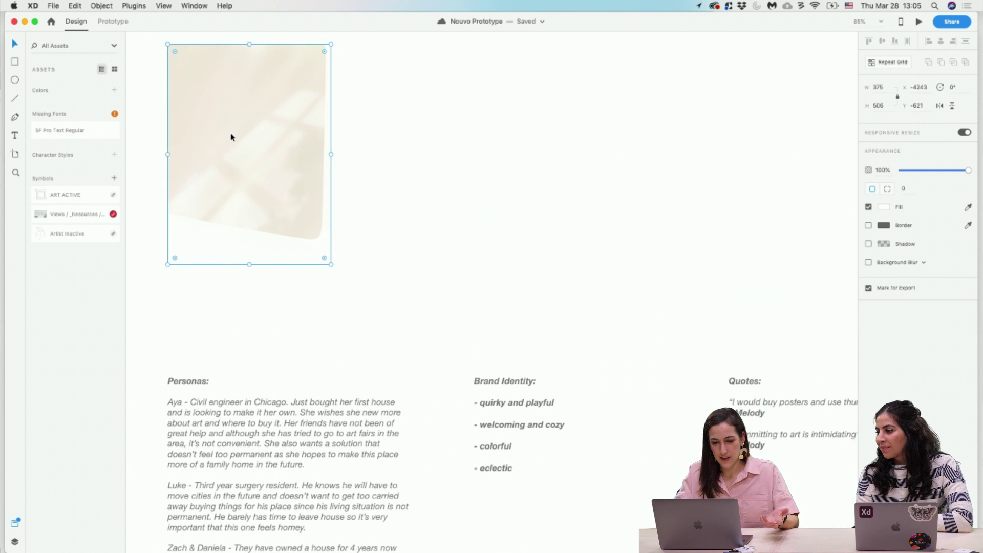
# Paste the beige image into the Splash 0 artboard, align it to the artboard's top-left corner at X 0, Y 0, and save the document.
pyautogui.hscroll(15, 230, 137)
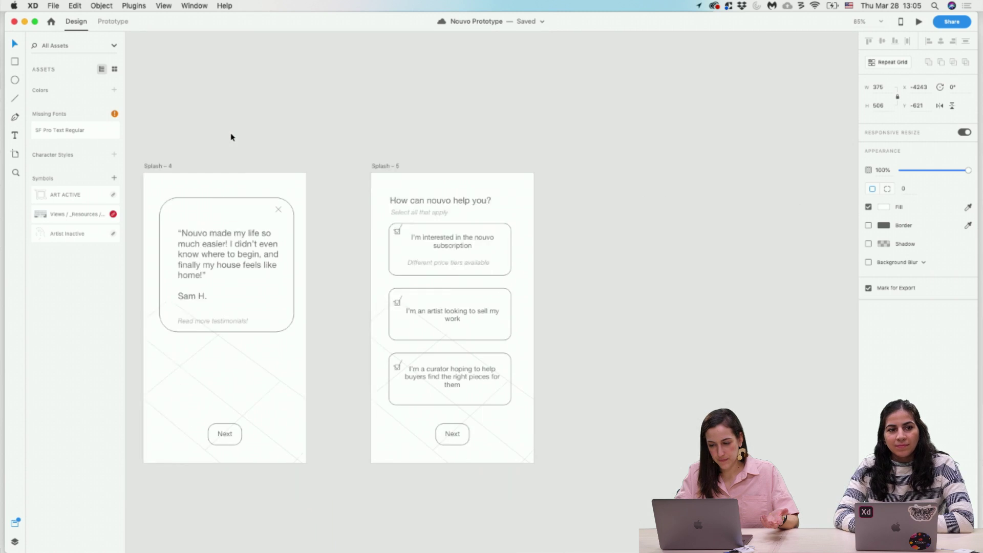
pyautogui.hscroll(-15, 230, 137)
pyautogui.click(393, 167)
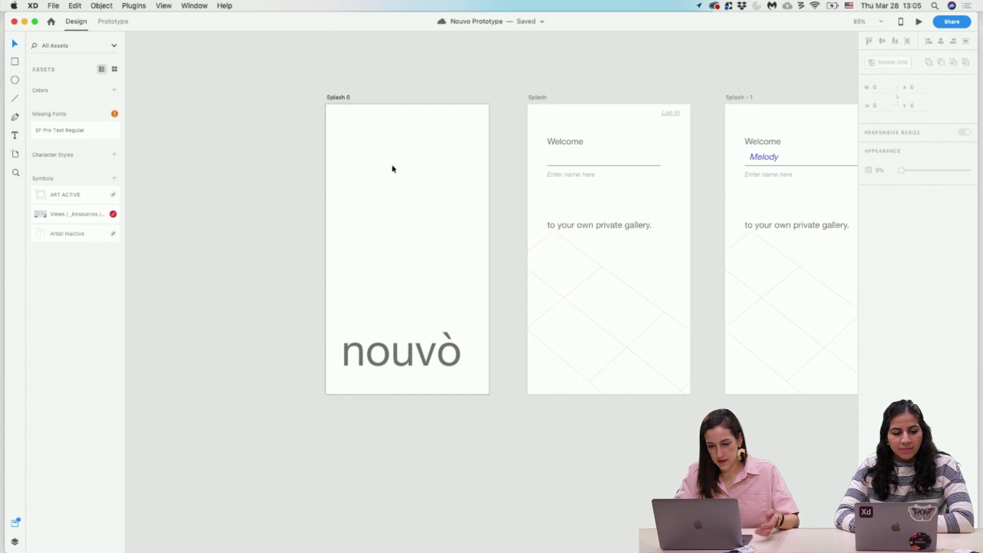
pyautogui.press('super+v')
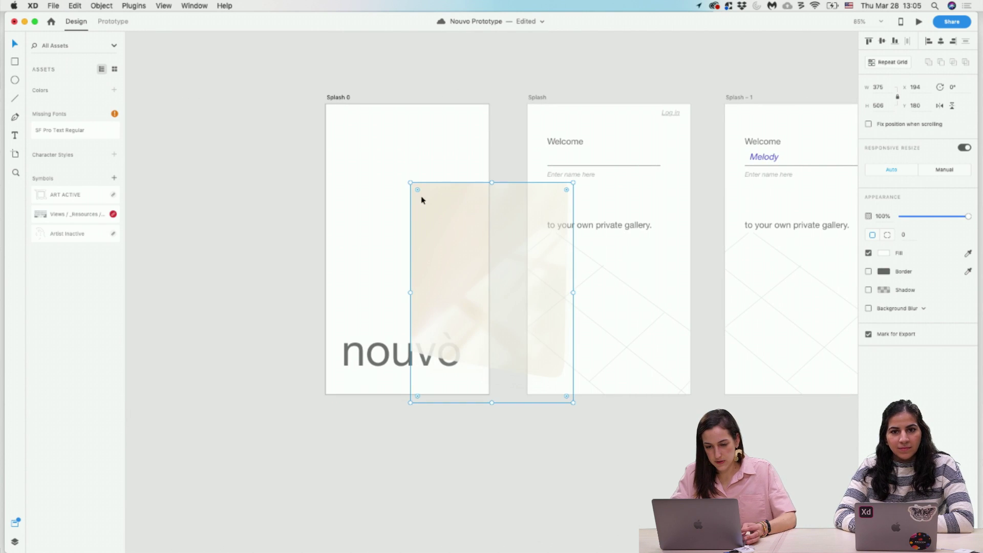
pyautogui.moveTo(422, 197); pyautogui.dragTo(343, 120)
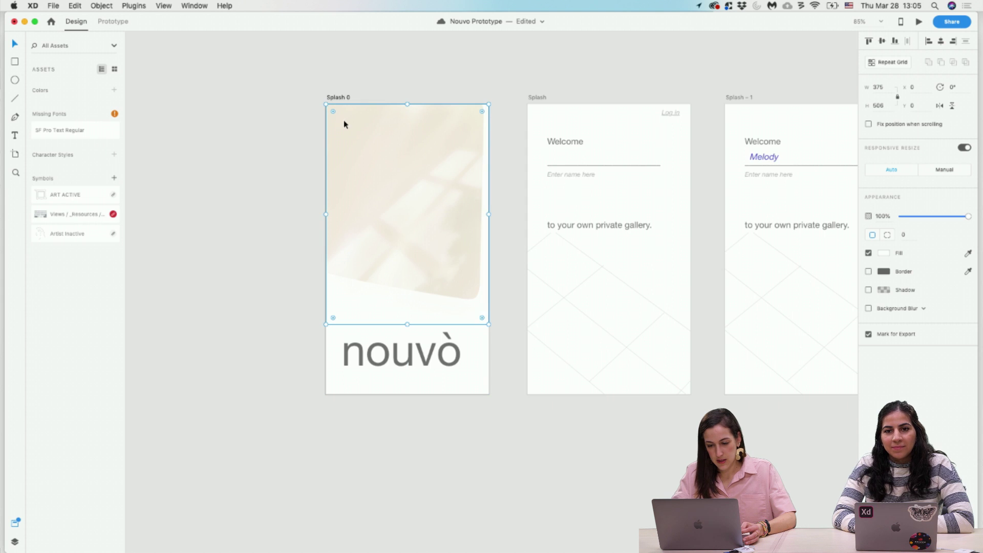
pyautogui.click(516, 367)
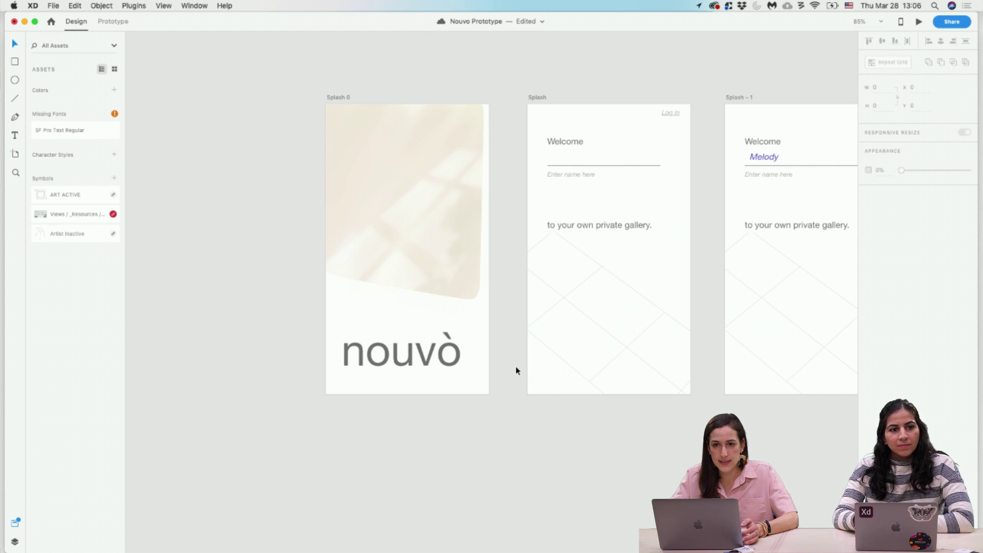
pyautogui.press('super+s')
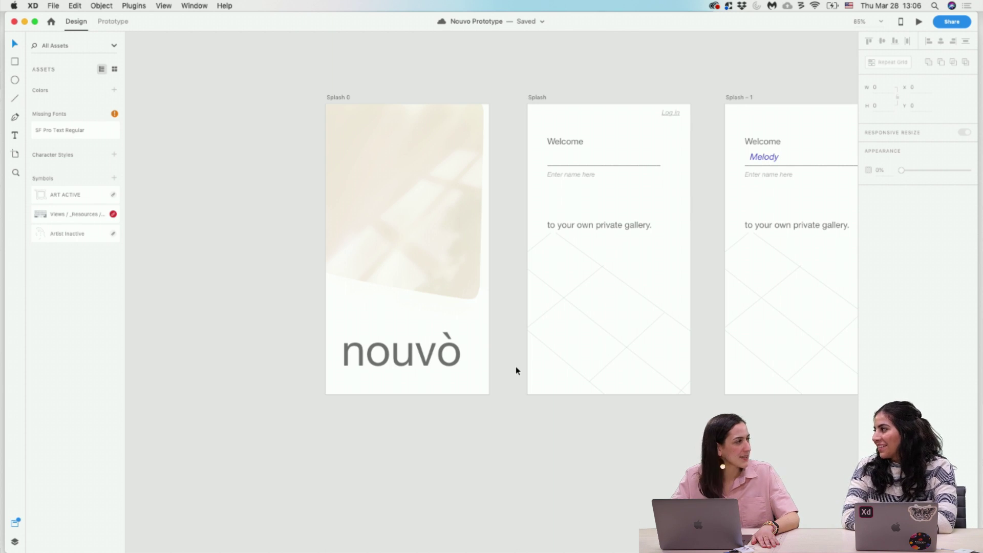
# Go back to the style board and examine its gray, navy and accent color swatches beside the beige window-light image.
pyautogui.click(450, 362)
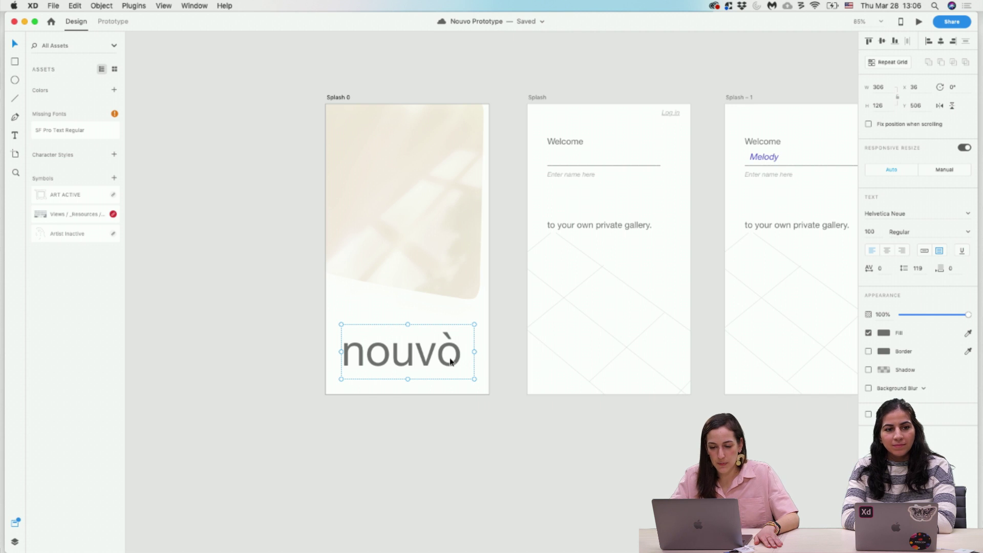
pyautogui.hscroll(-10, 439, 363)
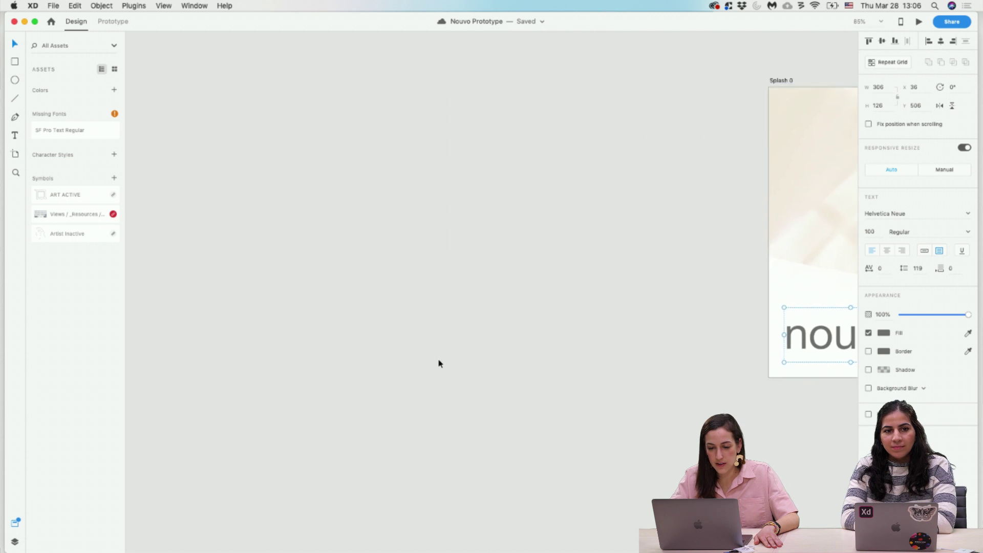
pyautogui.scroll(-5, 439, 362)
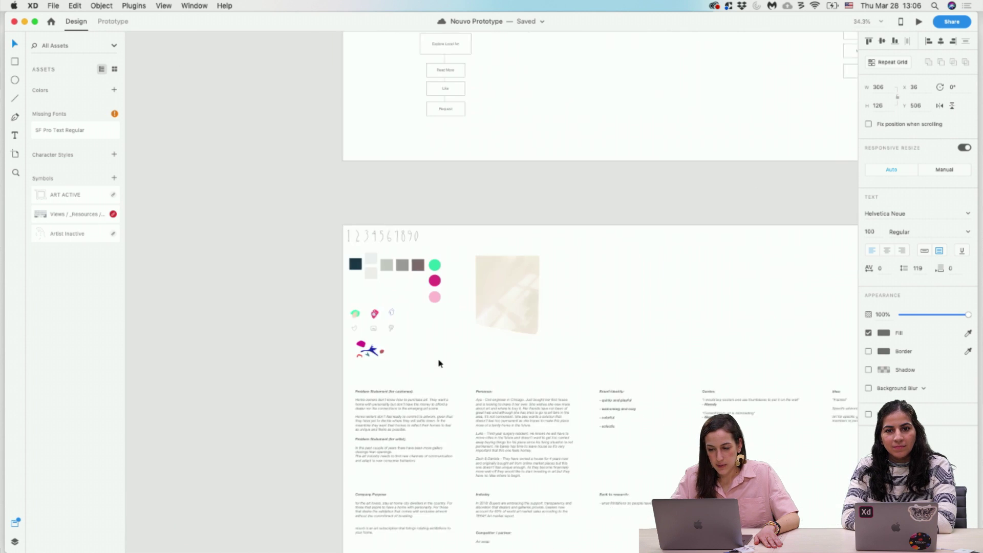
pyautogui.hscroll(3, 431, 356)
pyautogui.scroll(5, 364, 305)
pyautogui.scroll(5, 363, 304)
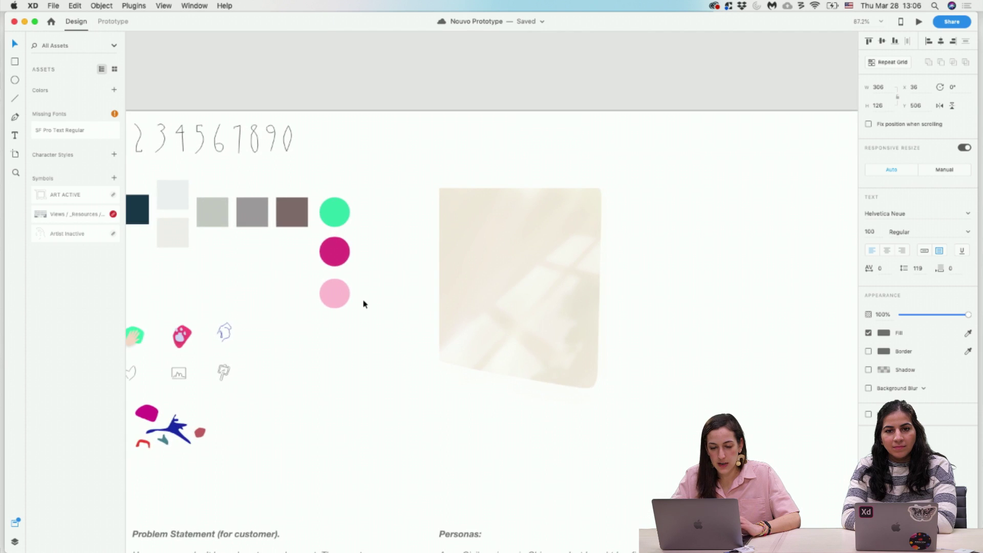
pyautogui.scroll(4, 334, 242)
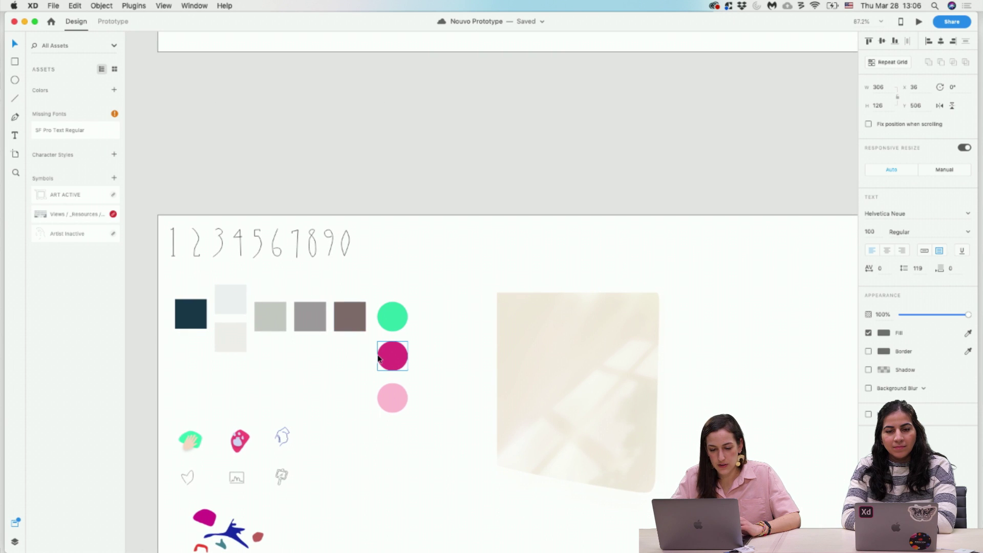
pyautogui.scroll(4, 292, 330)
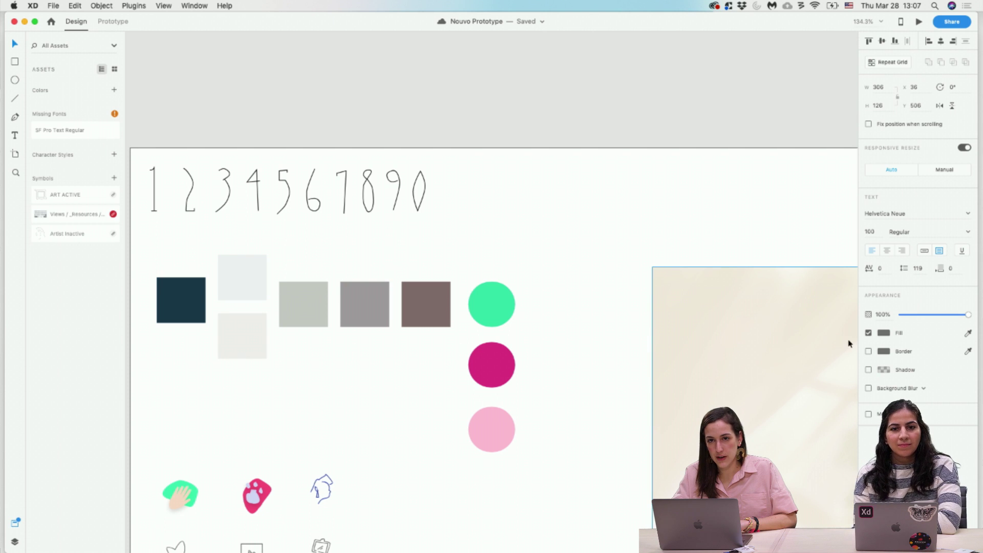
pyautogui.hscroll(6, 822, 346)
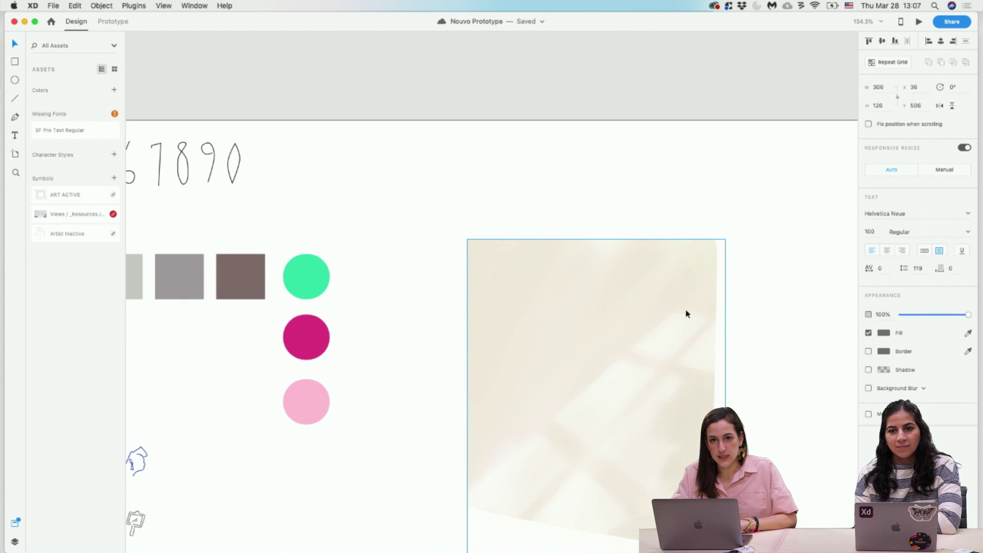
pyautogui.hscroll(-8, 674, 361)
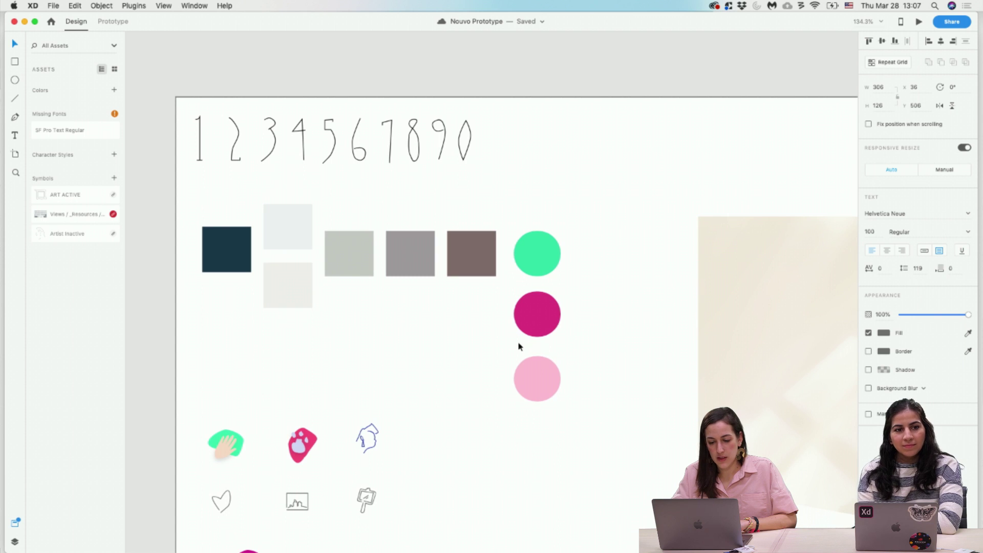
pyautogui.hscroll(-2, 351, 268)
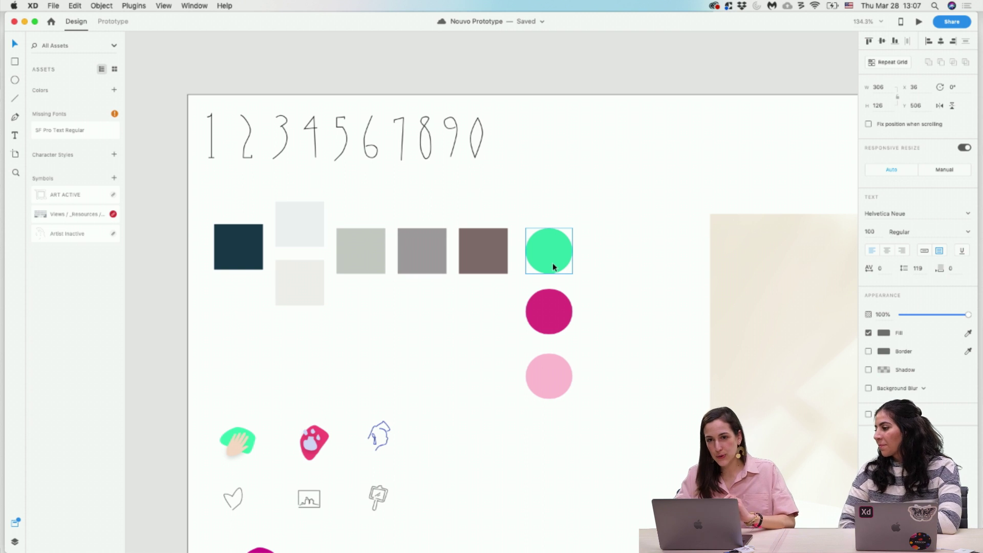
# Save the style board's dark navy, pale blue-gray, gray-green and off-white square swatches as color assets.
pyautogui.click(244, 257)
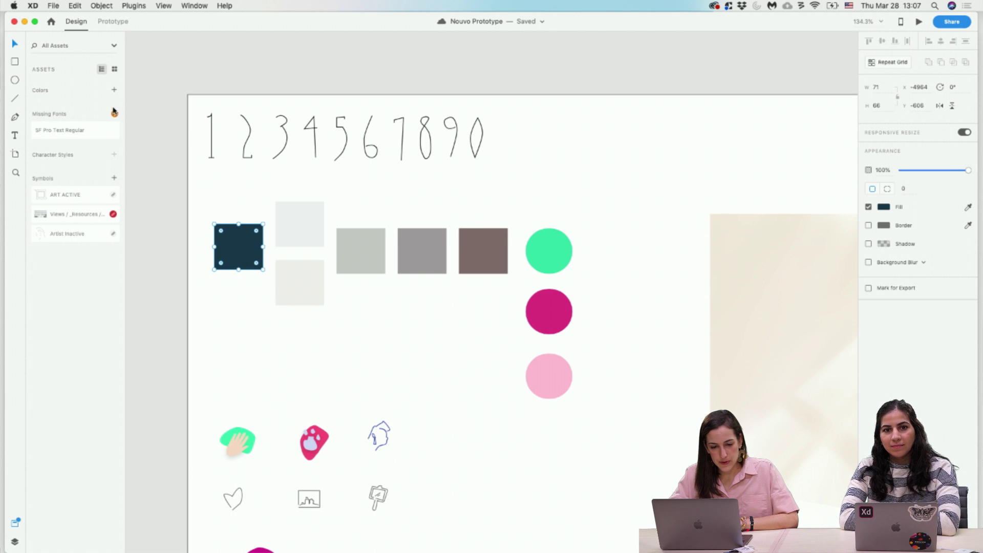
pyautogui.click(115, 90)
pyautogui.click(288, 234)
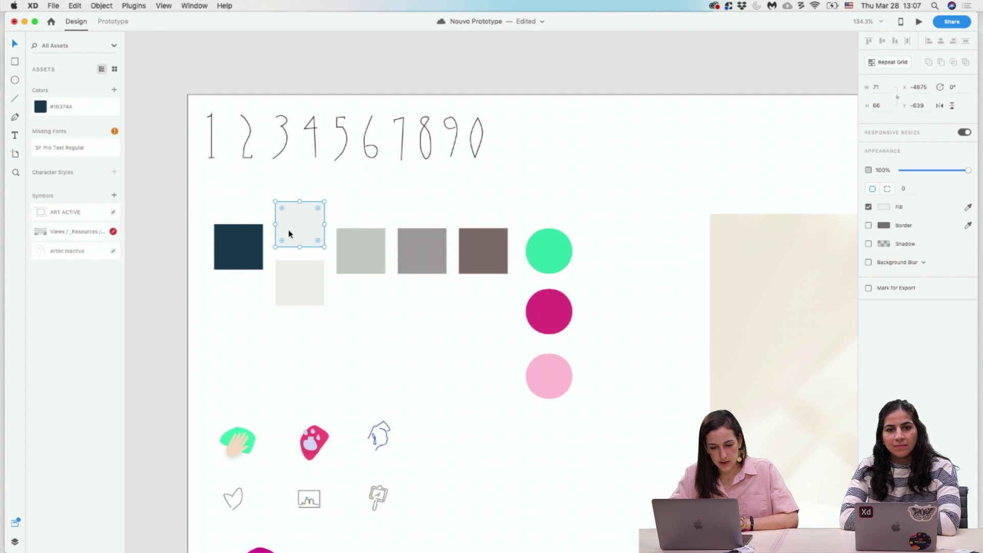
pyautogui.click(115, 92)
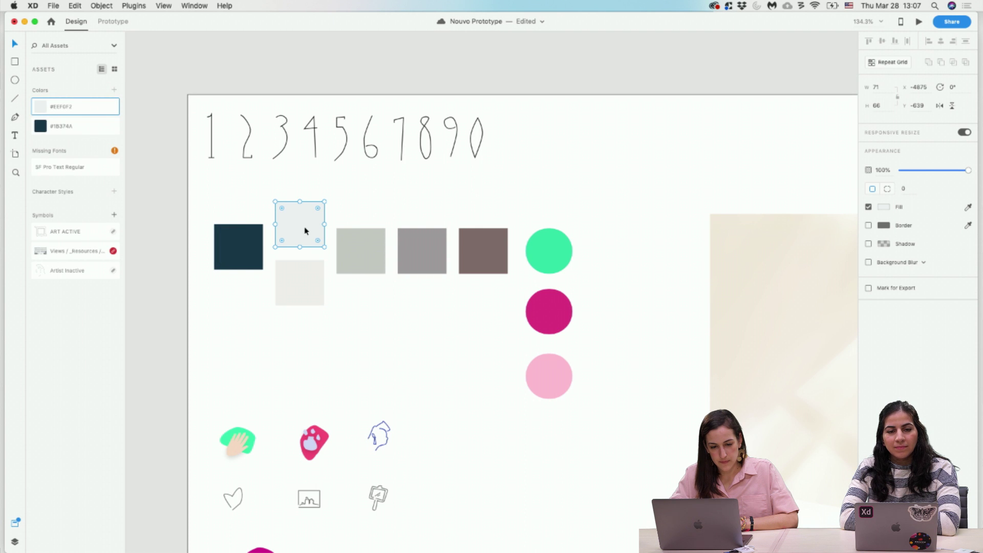
pyautogui.click(358, 242)
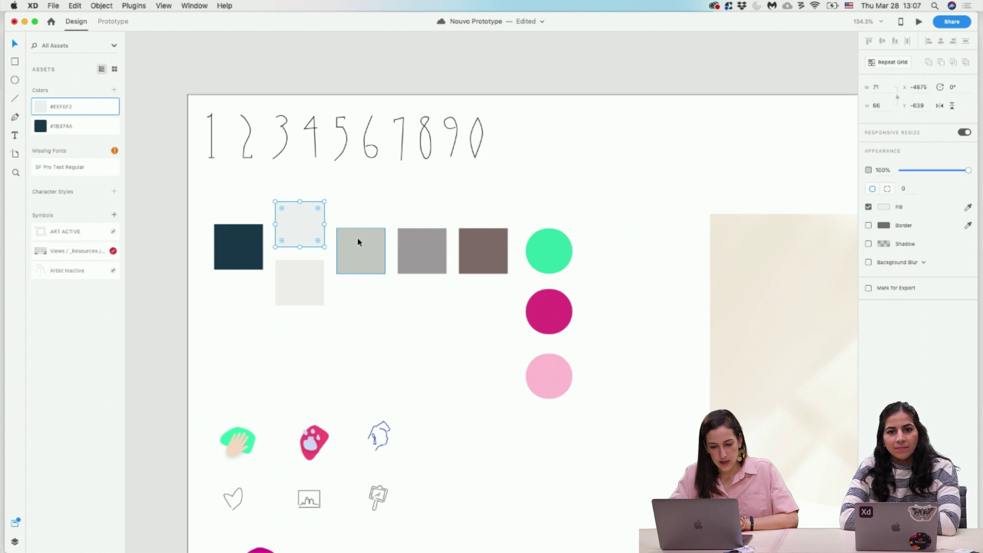
pyautogui.click(115, 91)
pyautogui.click(313, 285)
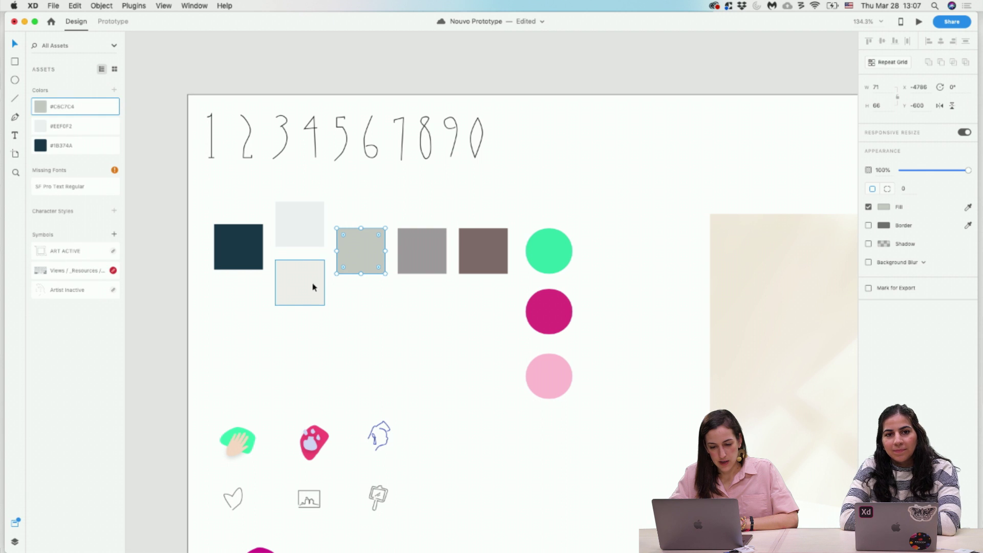
pyautogui.click(114, 90)
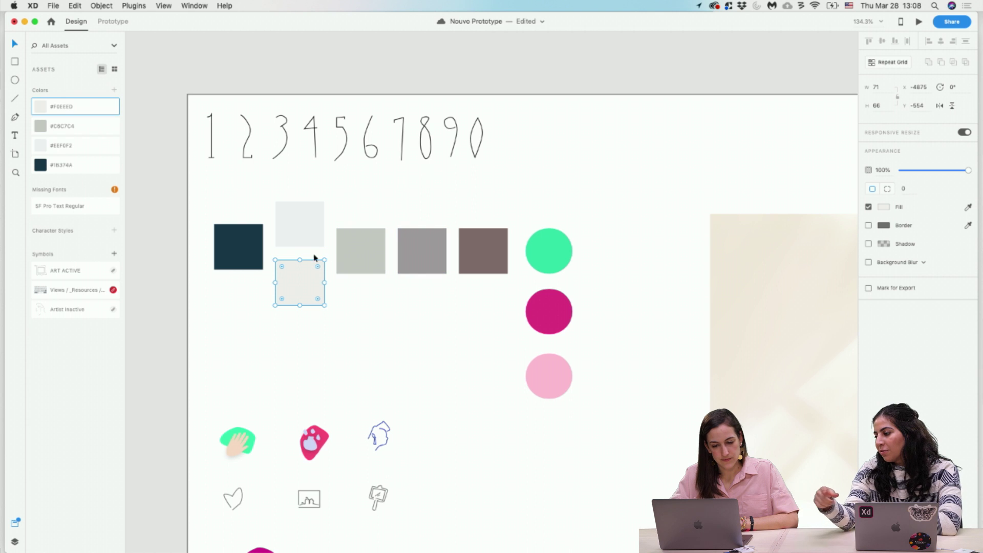
# Add the gray and brown squares and the green, magenta and pink circles to the color assets together.
pyautogui.moveTo(502, 296); pyautogui.dragTo(428, 247)
pyautogui.moveTo(561, 356); pyautogui.dragTo(437, 234)
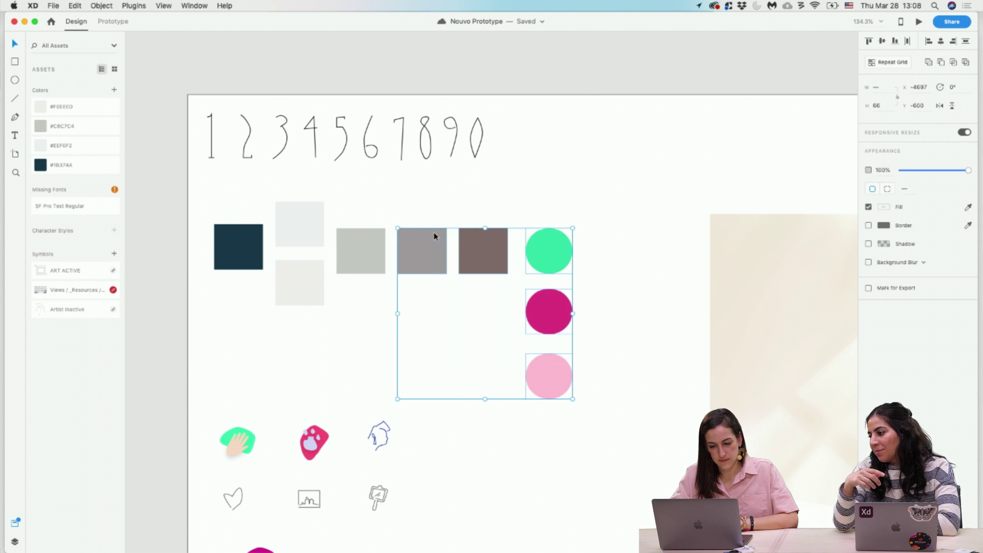
pyautogui.click(114, 90)
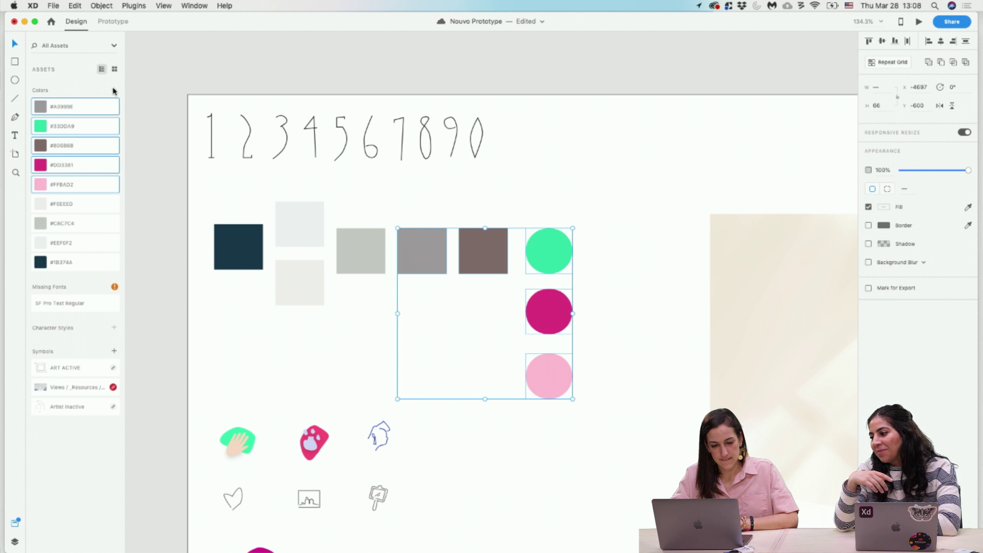
pyautogui.click(322, 369)
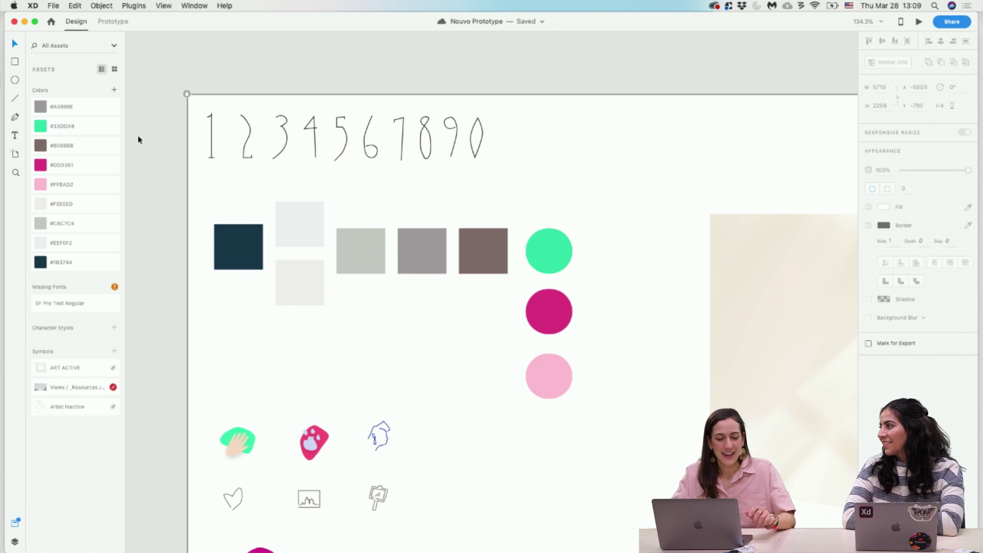
# Examine the hand-drawn icons and the colorful abstract shapes below the swatches on the style board.
pyautogui.scroll(-5, 370, 220)
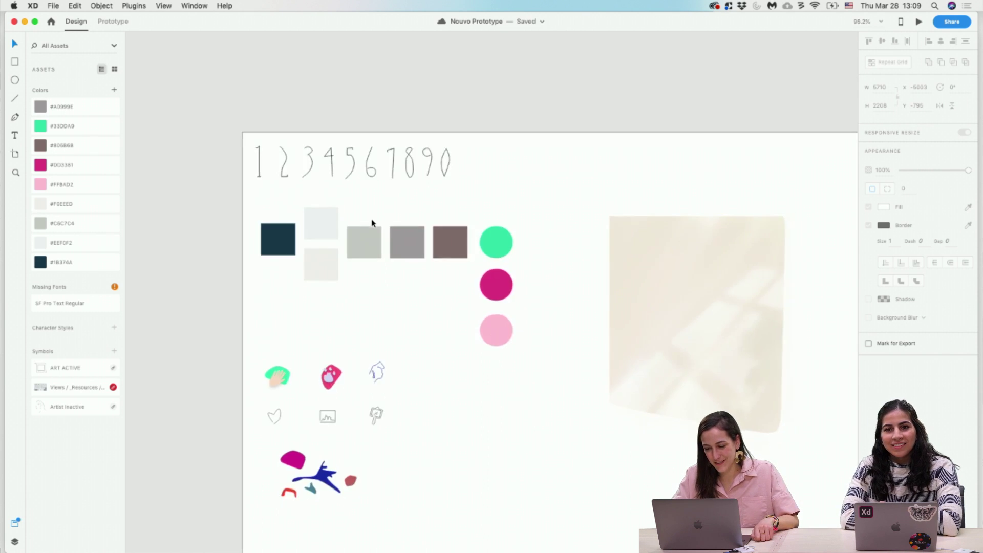
pyautogui.scroll(5, 312, 428)
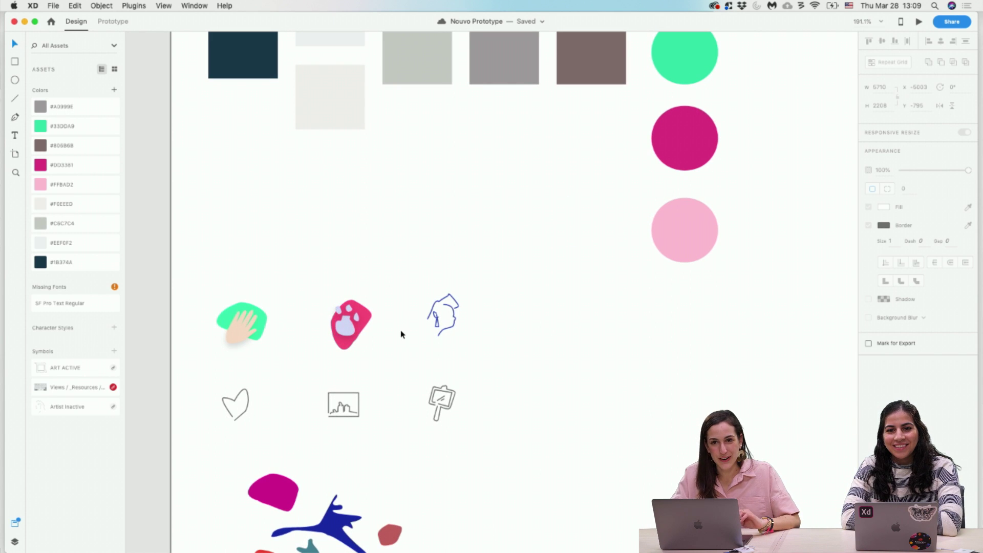
pyautogui.scroll(-3, 400, 333)
pyautogui.scroll(-3, 401, 333)
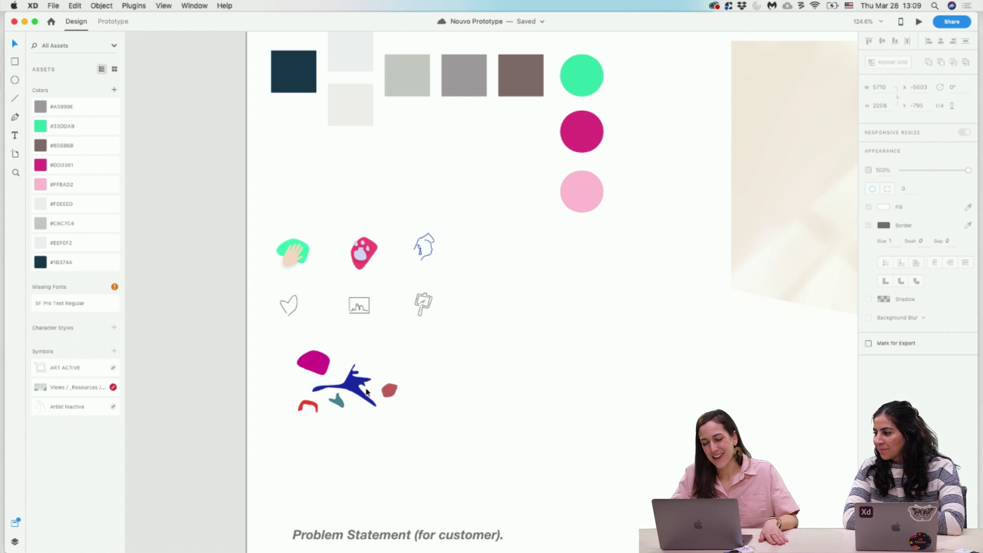
pyautogui.scroll(-5, 508, 354)
pyautogui.scroll(5, 508, 354)
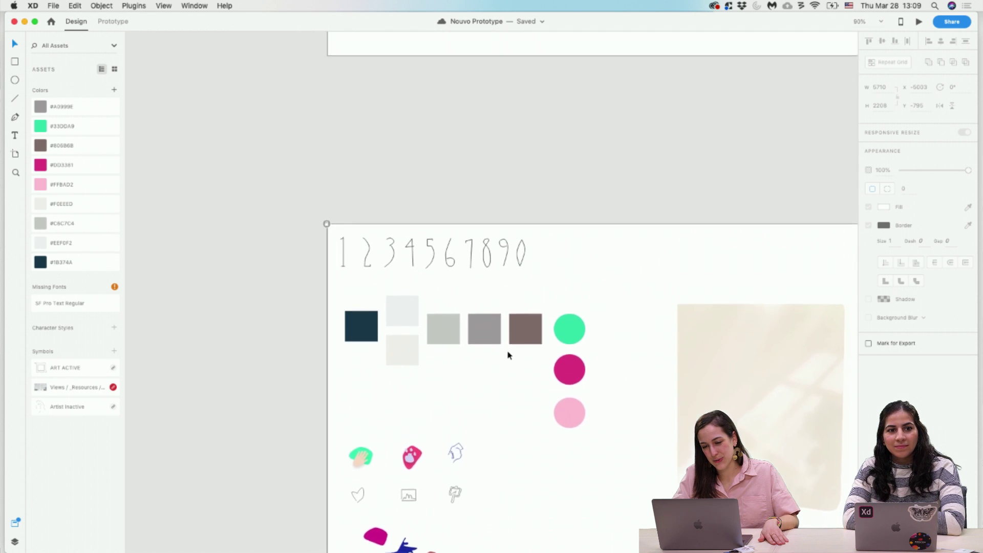
# Recolor the nouvò text on the Splash 0 artboard with the saved dark navy color #1B374A.
pyautogui.hscroll(10, 508, 355)
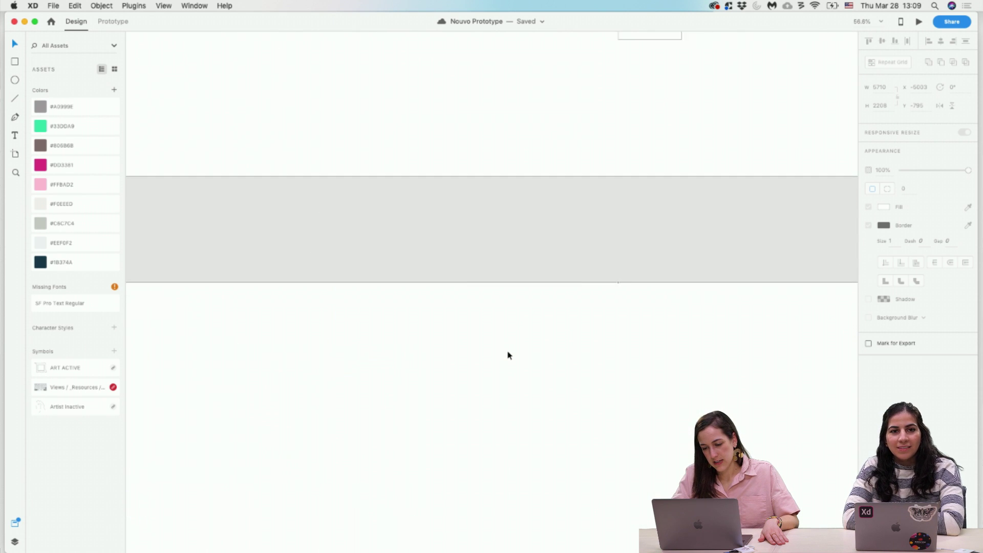
pyautogui.hscroll(15, 509, 355)
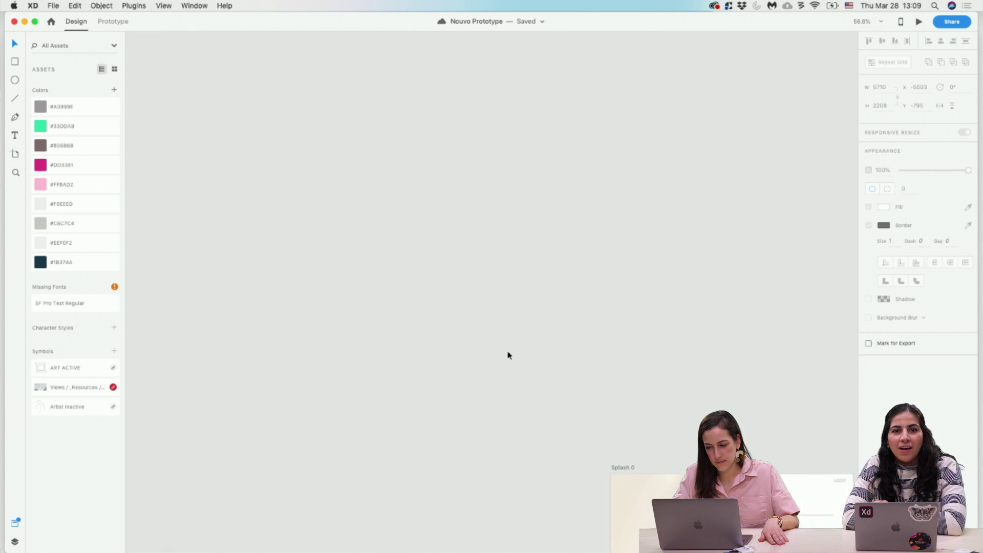
pyautogui.scroll(-1, 508, 355)
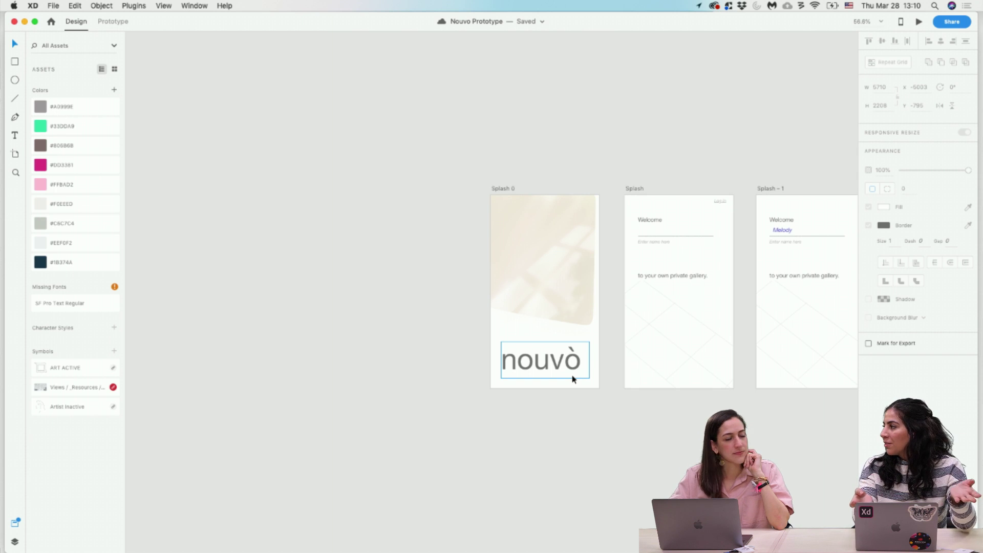
pyautogui.doubleClick(564, 367)
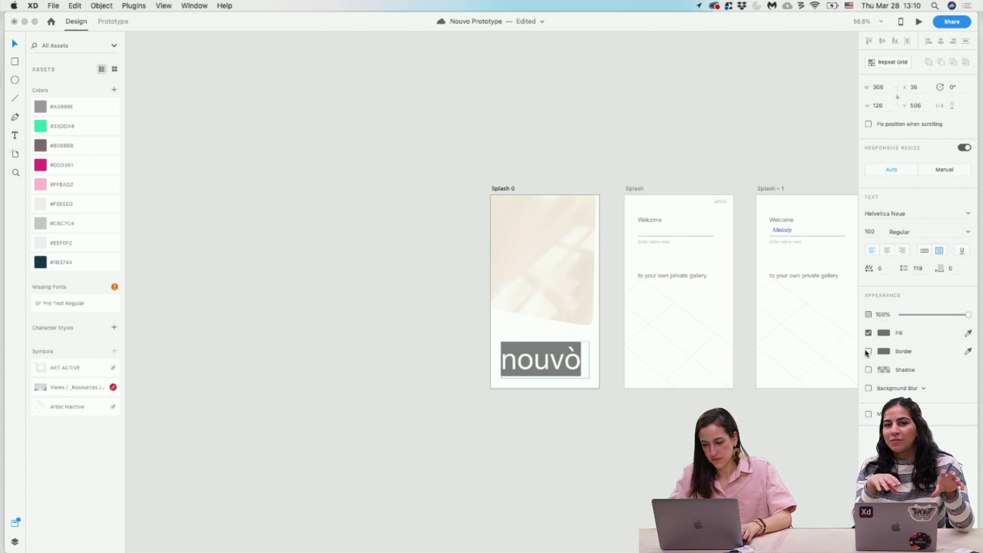
pyautogui.click(66, 262)
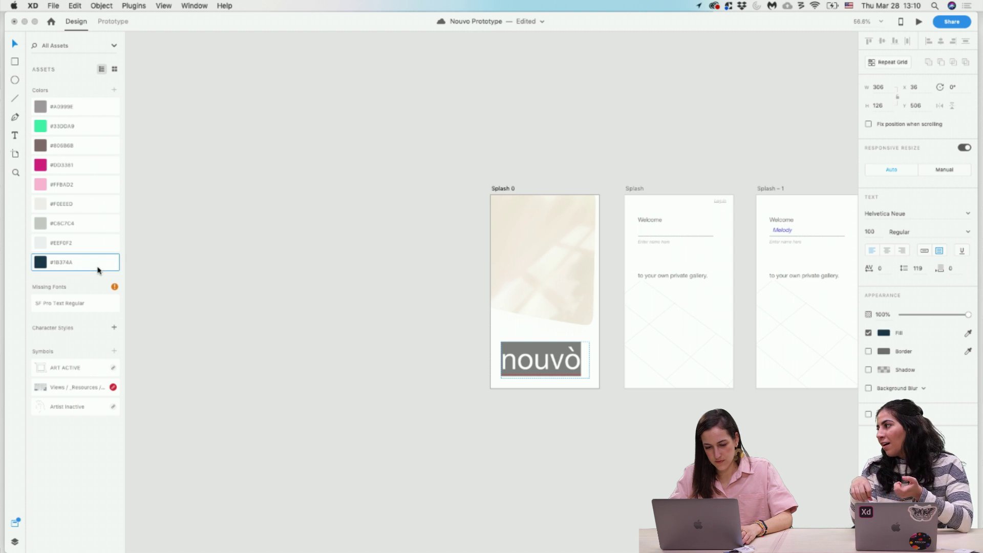
pyautogui.press('Escape')
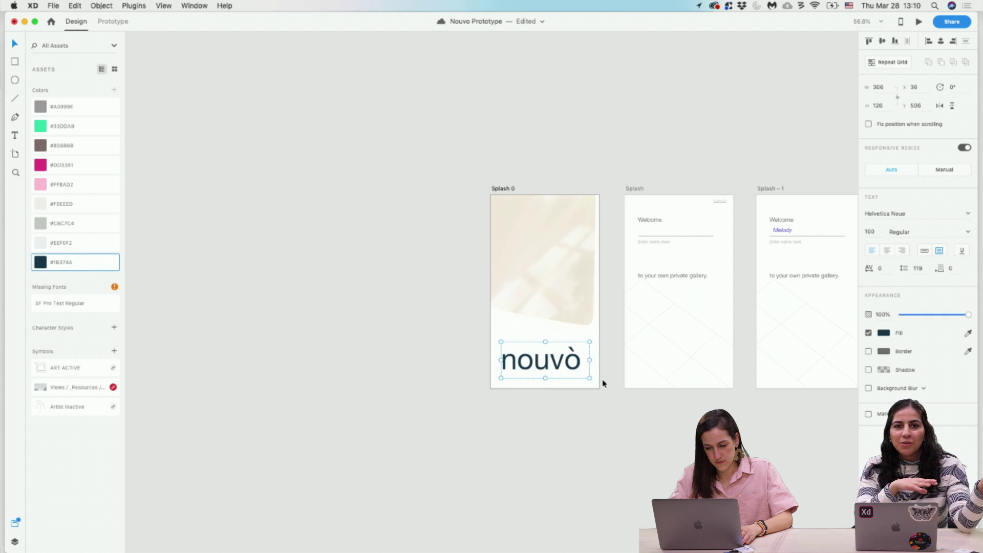
# Change the font of the nouvò text on Splash 0 to Poynter Oldstyle Text.
pyautogui.press('Return')
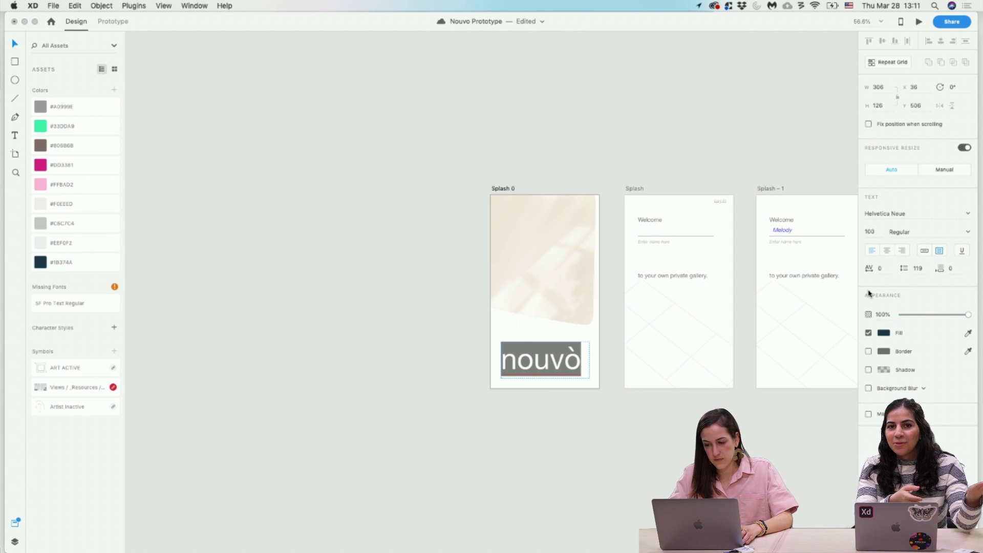
pyautogui.click(968, 215)
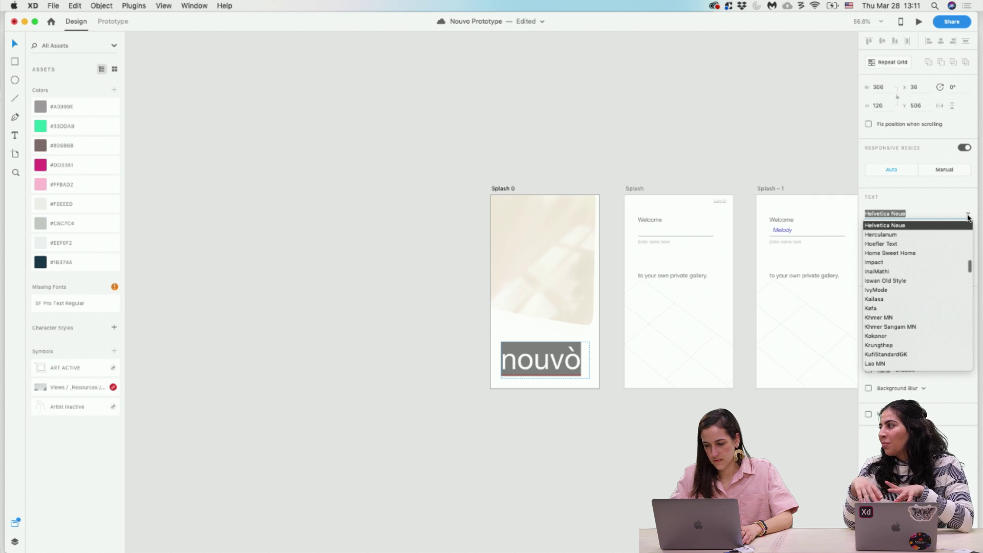
pyautogui.write('Poynter Oldstyle Text')
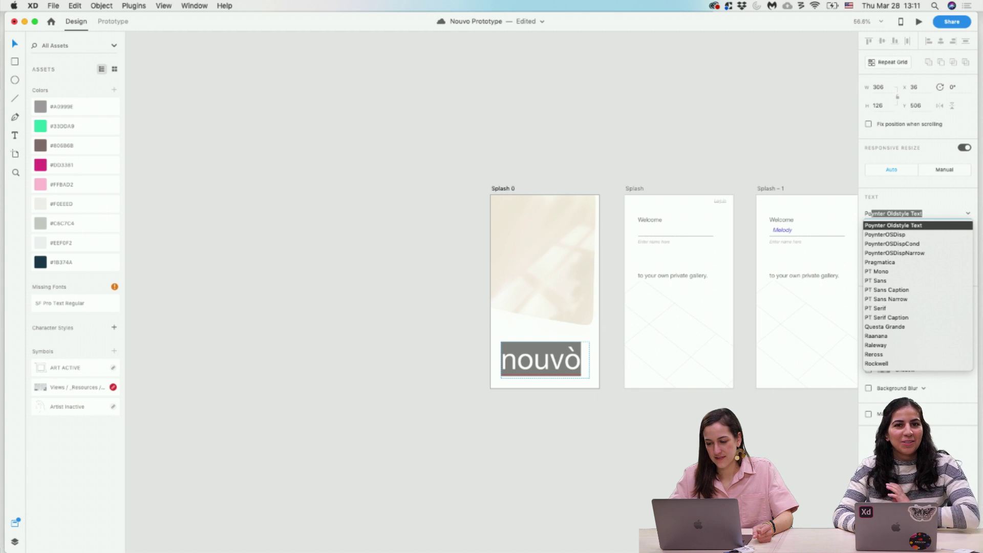
pyautogui.click(933, 227)
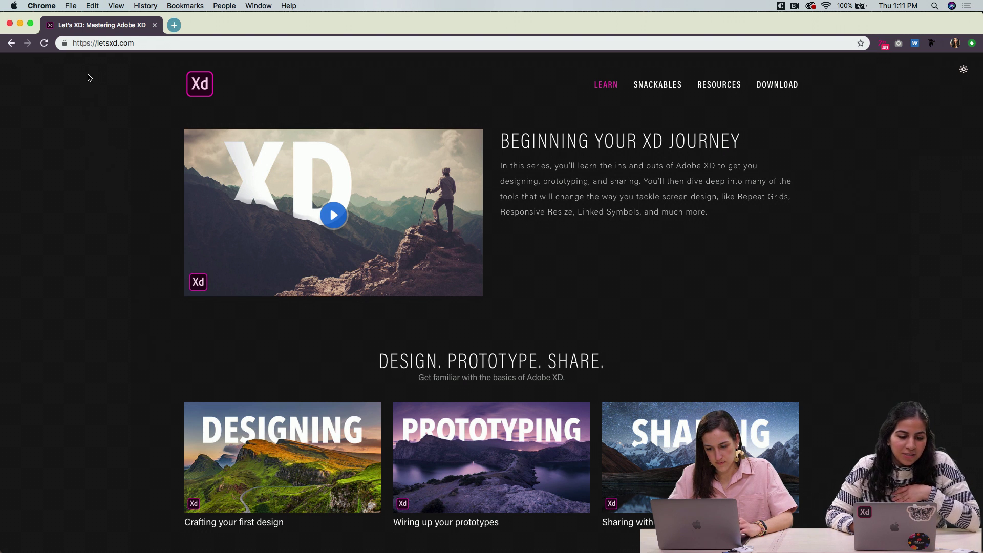
# Look through the letsxd.com tutorials in the Design, Prototype, Share, Start Quickly and Tools of the Trade sections.
pyautogui.scroll(-5, 136, 280)
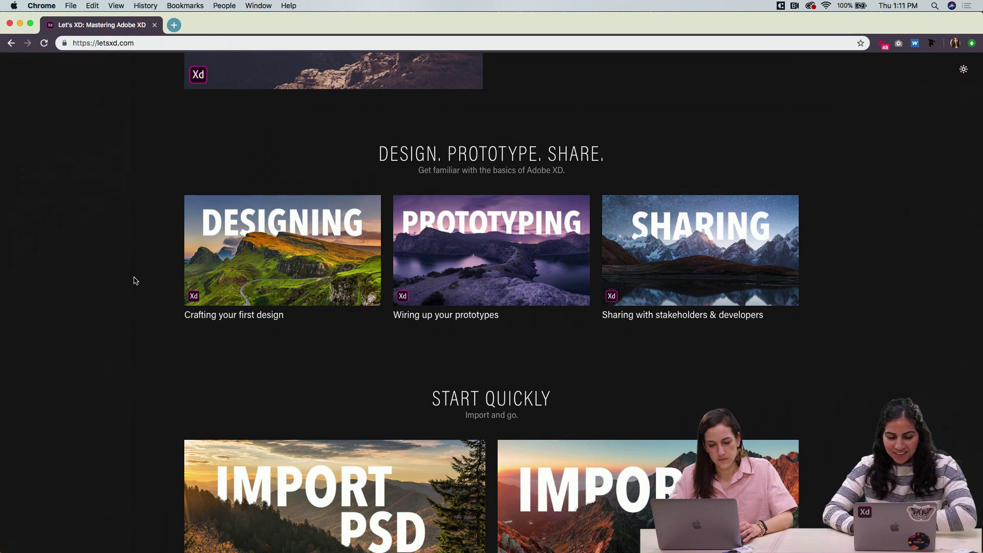
pyautogui.scroll(-8, 130, 311)
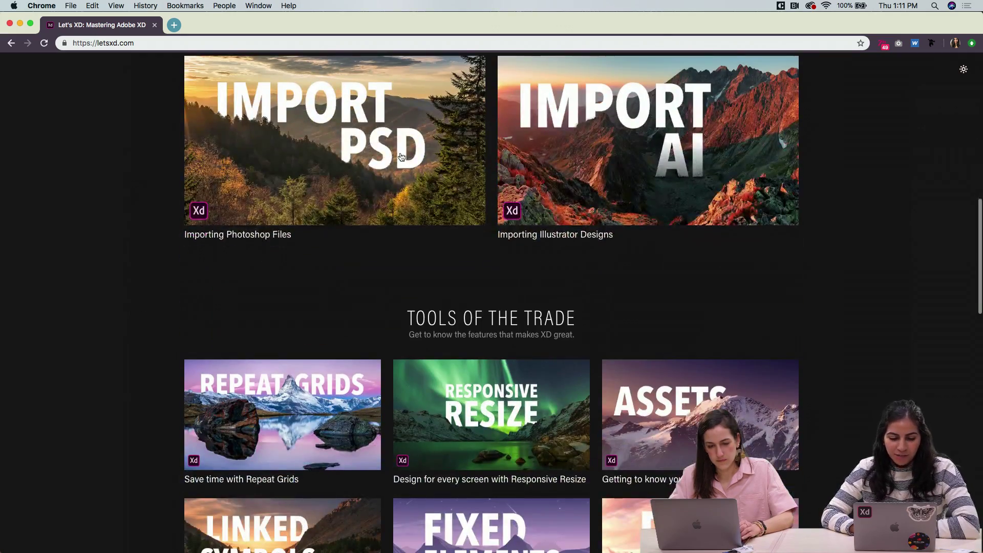
pyautogui.scroll(-4, 123, 440)
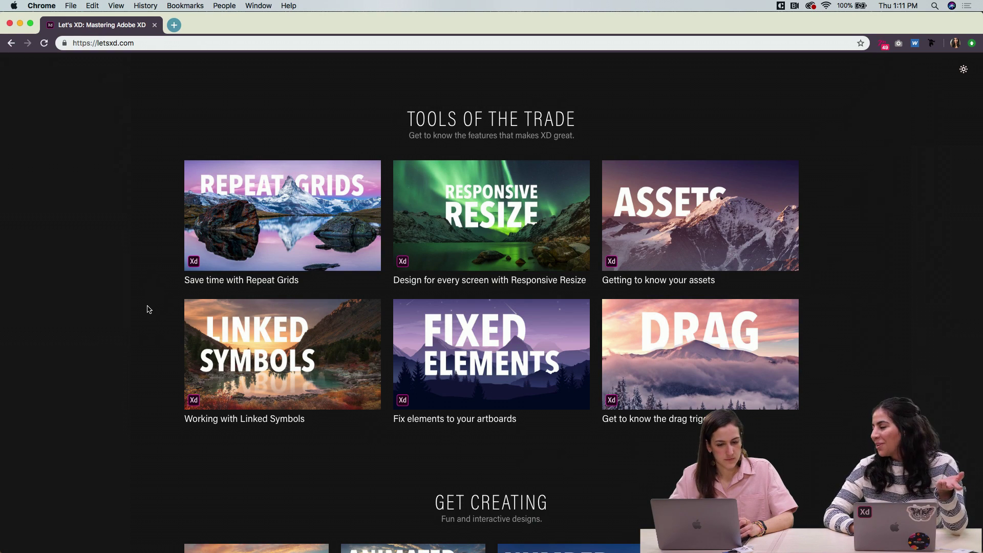
# Look through the Short on Time? Snack! and Made in XD sections and the Tools of the Trade tutorials on letsxd.com.
pyautogui.scroll(-11, 158, 342)
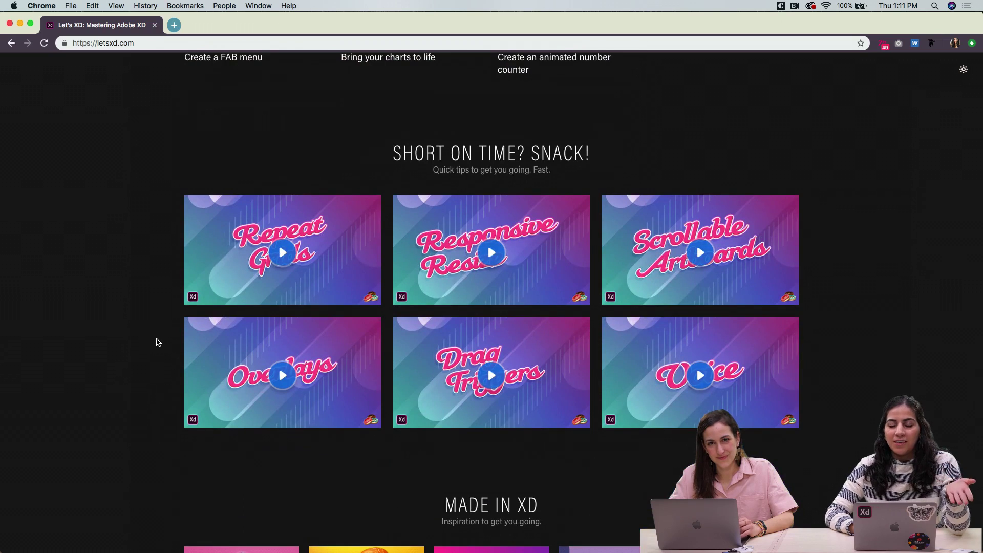
pyautogui.scroll(-3, 156, 341)
pyautogui.scroll(1, 150, 311)
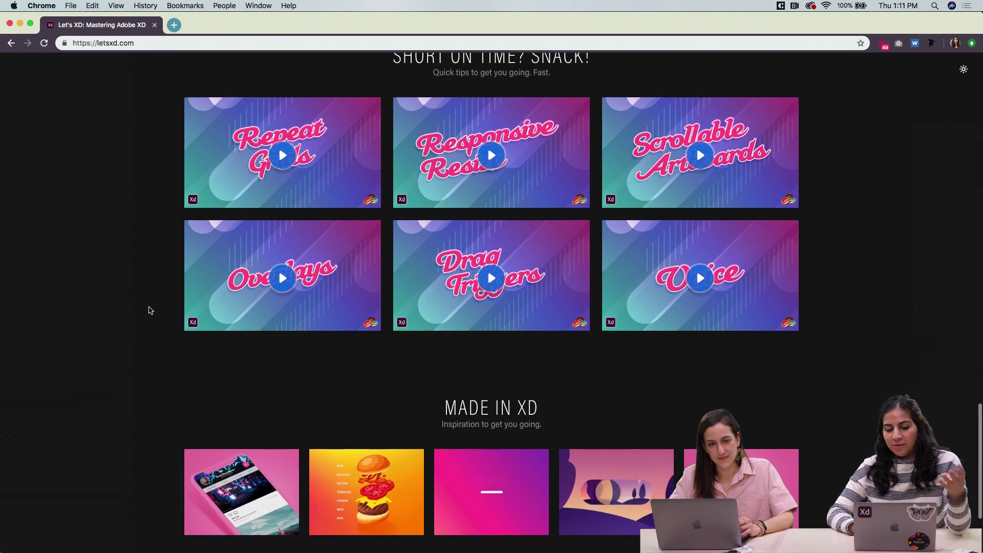
pyautogui.scroll(5, 171, 250)
pyautogui.scroll(10, 171, 250)
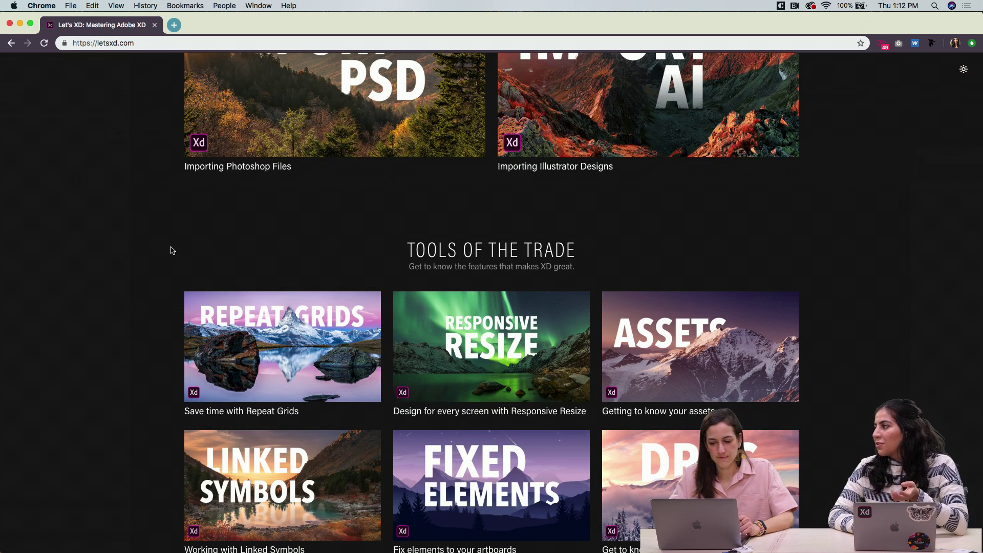
pyautogui.scroll(3, 171, 250)
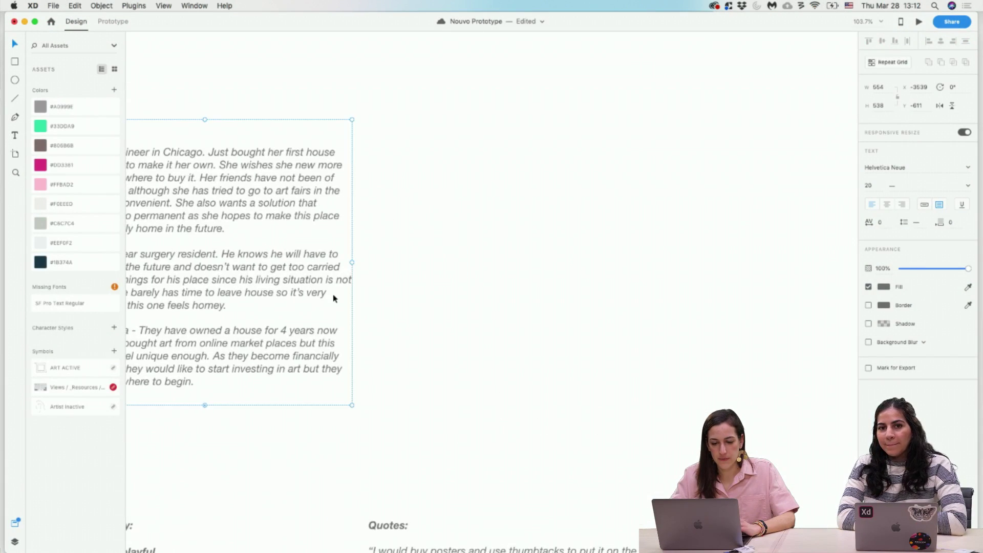
# Switch to Adobe XD and delete all the persona descriptions below the Personas title in the text block.
pyautogui.press('cmd+equal')
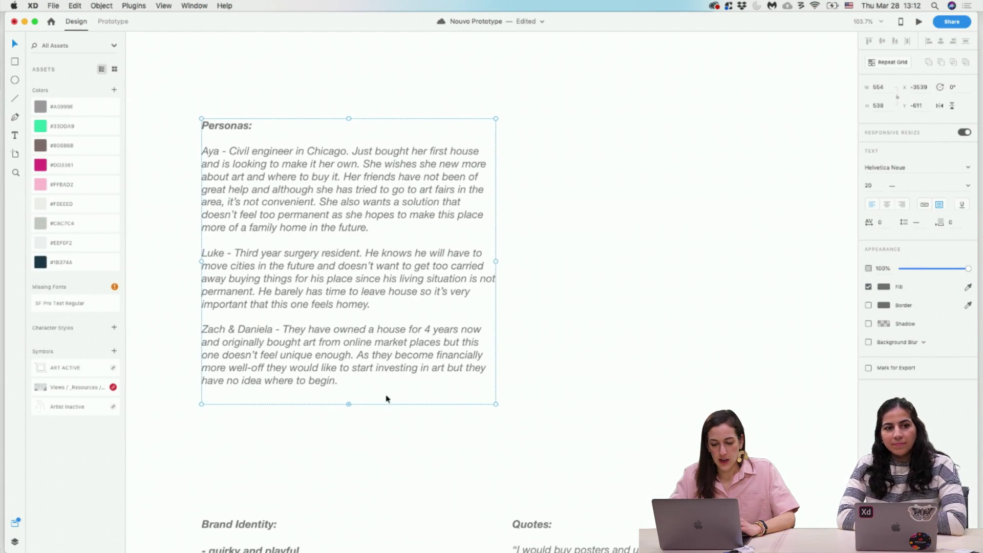
pyautogui.doubleClick(356, 384)
pyautogui.moveTo(357, 384); pyautogui.dragTo(202, 151)
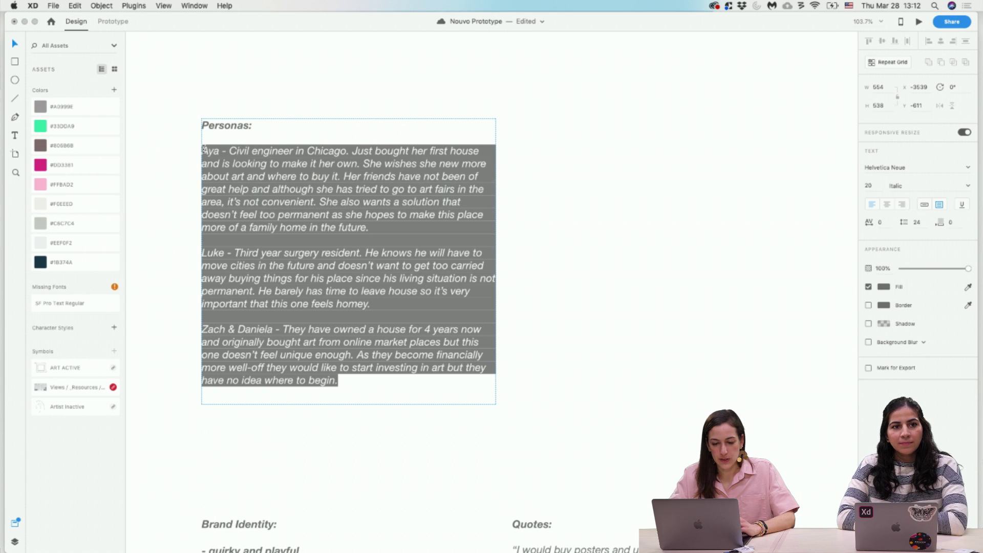
pyautogui.press('BackSpace')
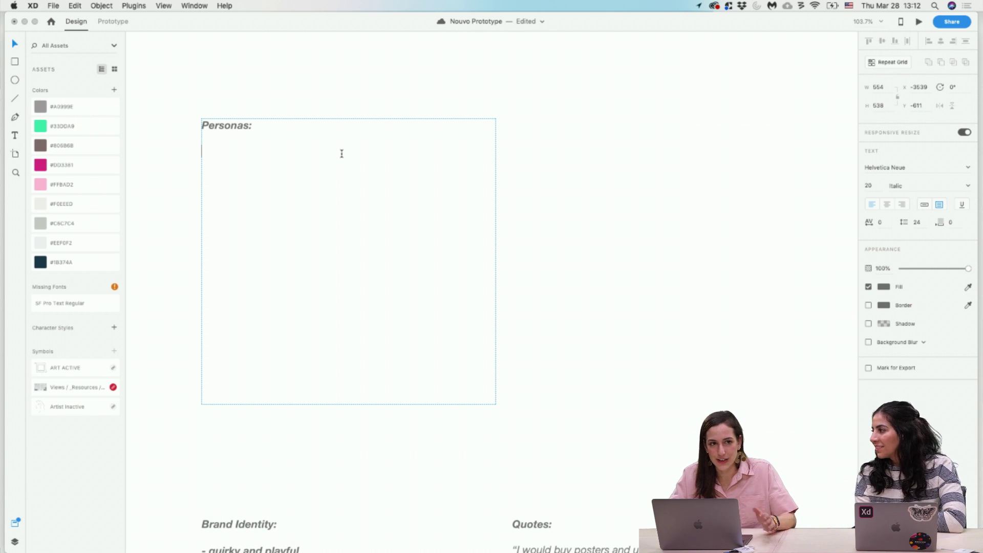
# Replace the Personas title with Heading and add a Subheading line below it.
pyautogui.moveTo(275, 134); pyautogui.dragTo(182, 121)
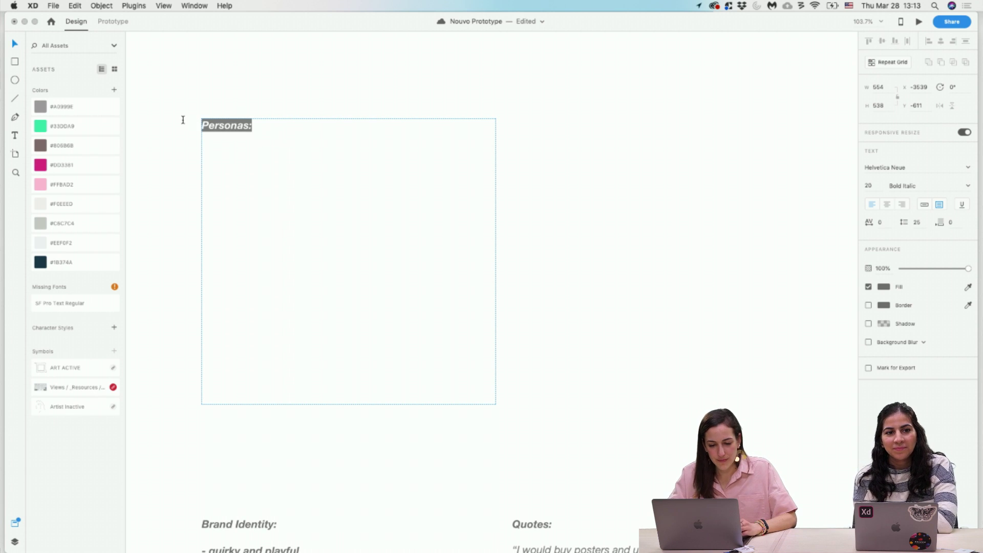
pyautogui.write('Heading')
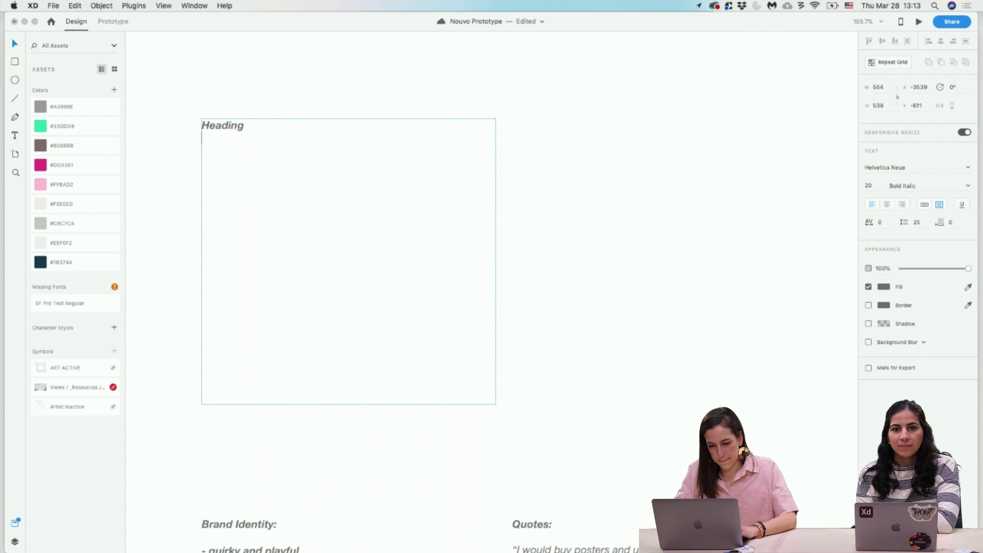
pyautogui.press('Down')
pyautogui.write('Subheading')
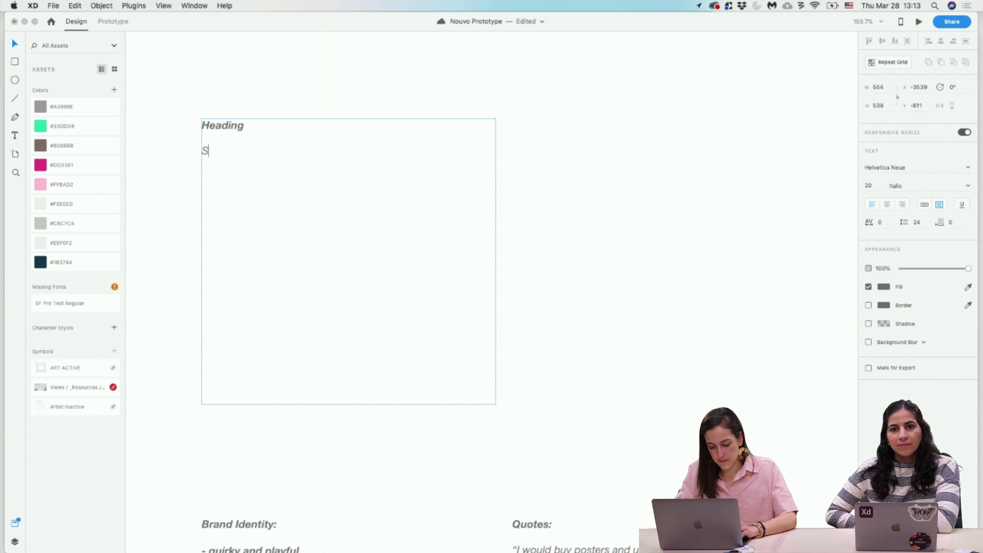
# Add a Body Copy line below Subheading and shorten the text box to a height of about 143.
pyautogui.press('Return')
pyautogui.write('C')
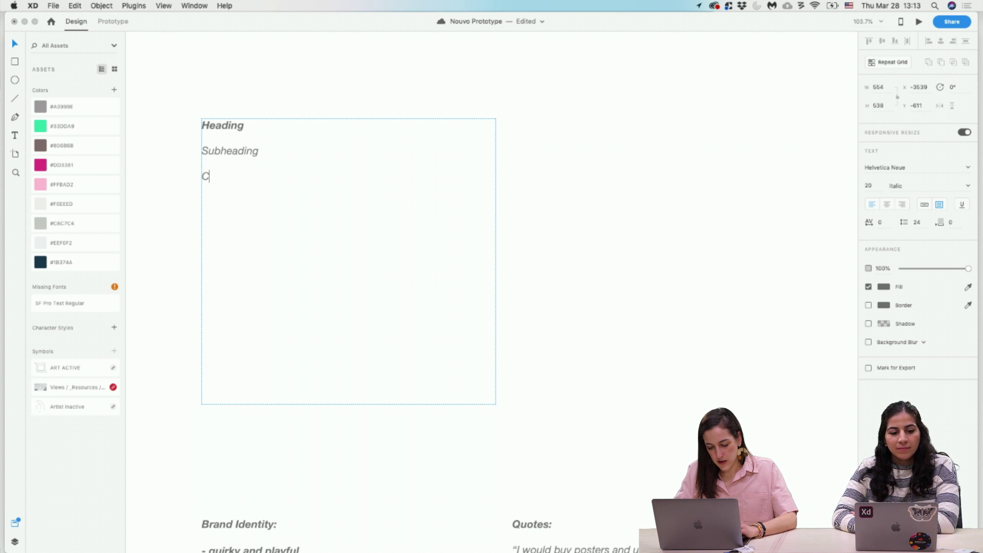
pyautogui.press('BackSpace')
pyautogui.write('Body ')
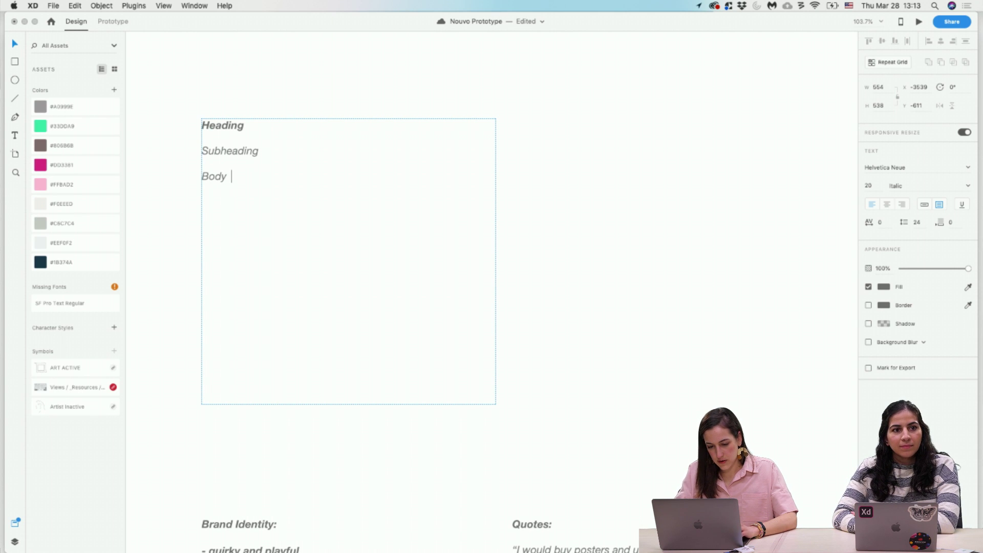
pyautogui.write('Copy')
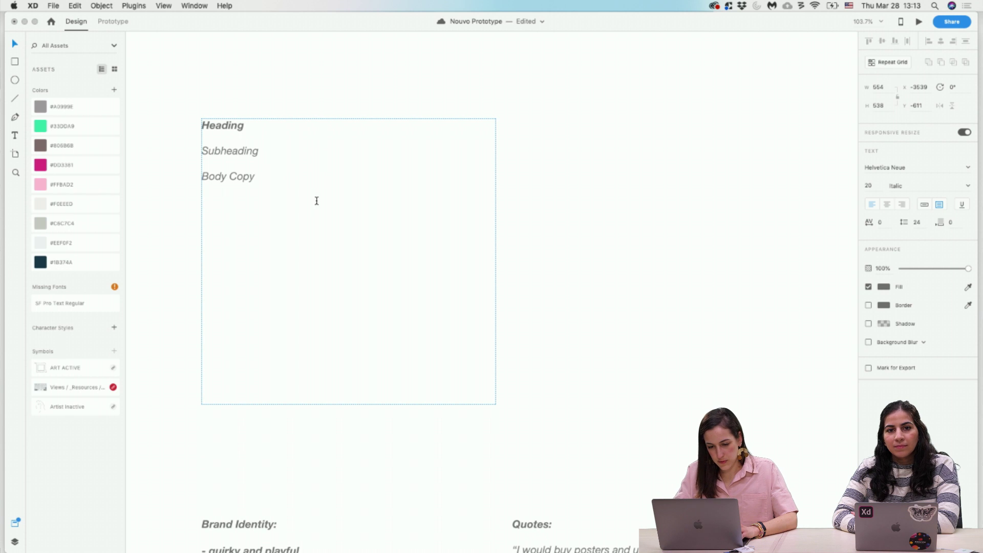
pyautogui.press('Escape')
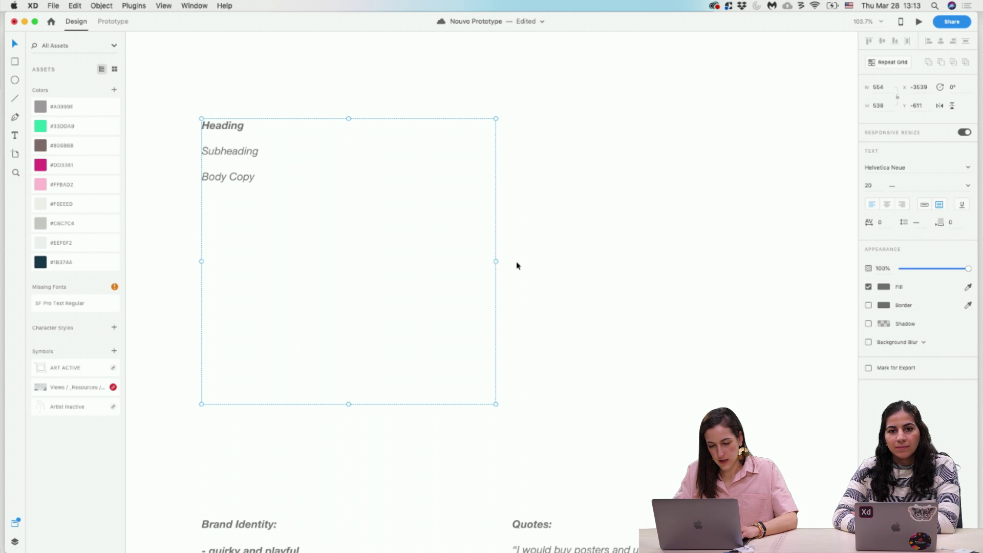
pyautogui.moveTo(349, 404); pyautogui.dragTo(326, 194)
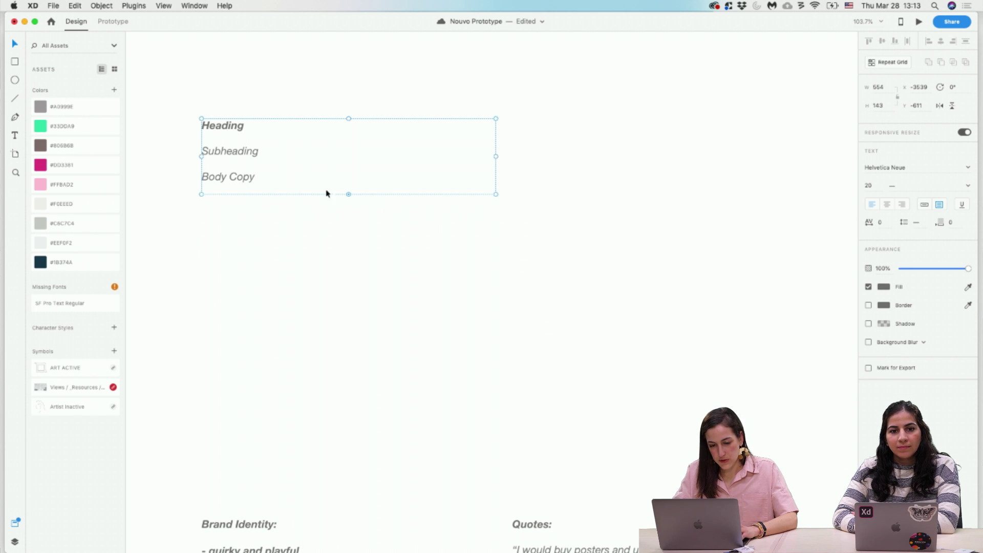
# Change the font of the Heading line to Poynter Oldstyle Text.
pyautogui.doubleClick(266, 128)
pyautogui.click(265, 127)
pyautogui.moveTo(266, 127); pyautogui.dragTo(198, 120)
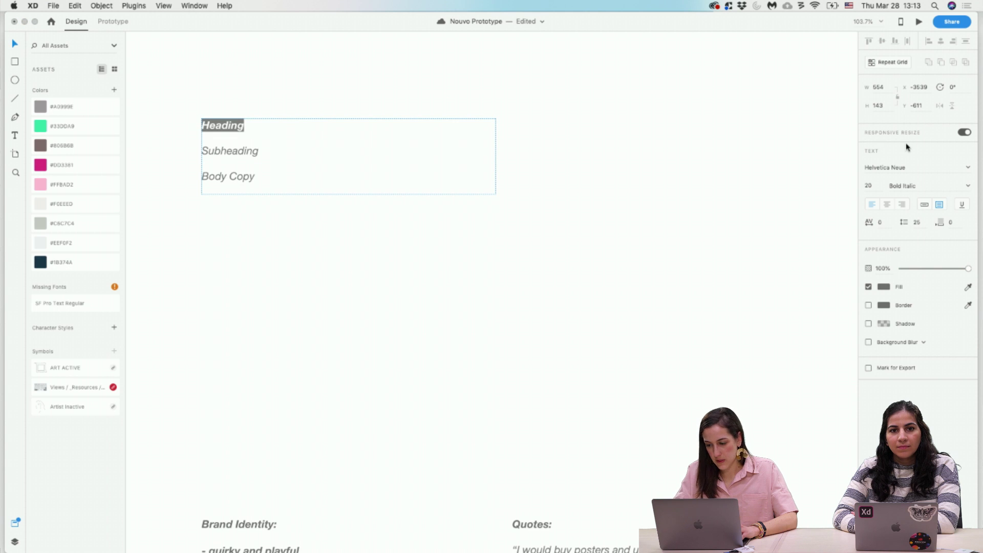
pyautogui.click(968, 169)
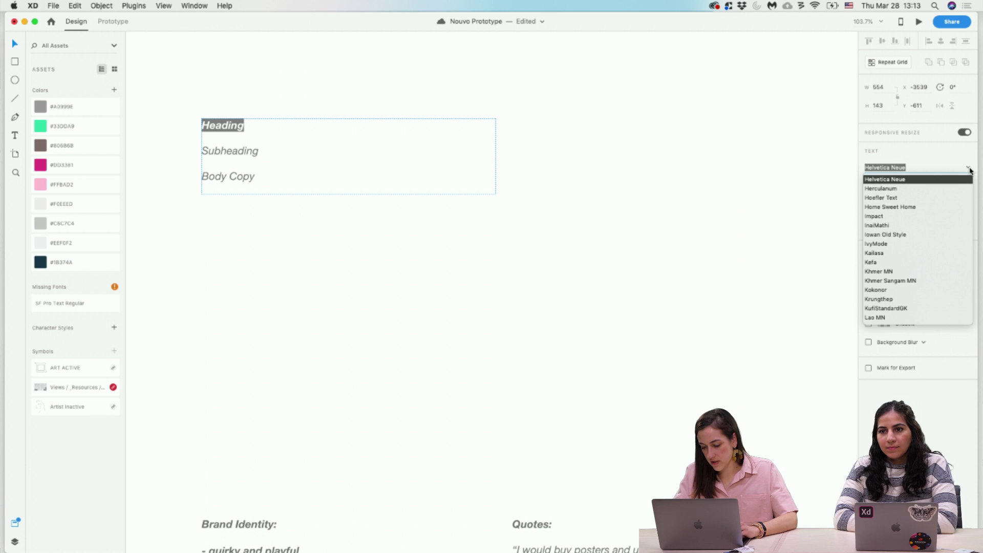
pyautogui.write('Po')
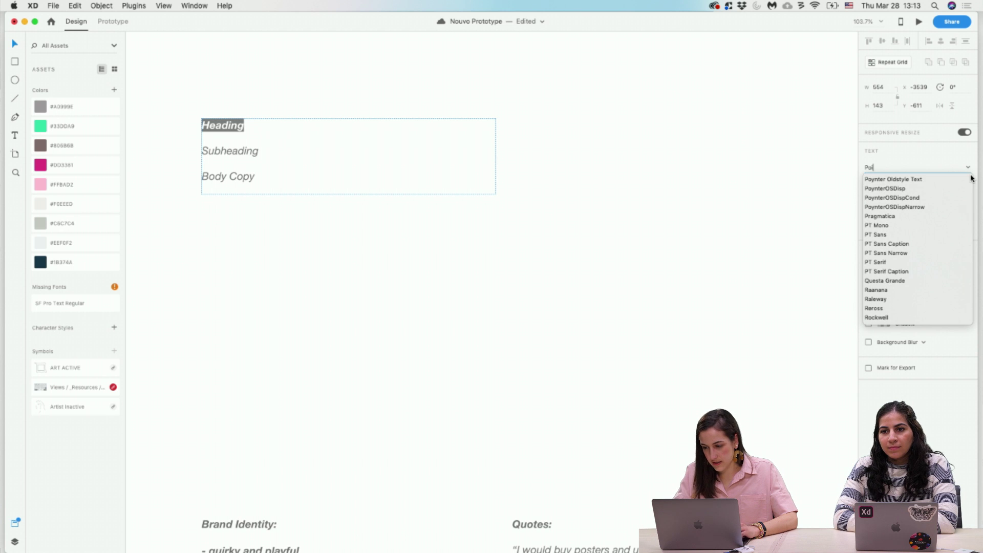
pyautogui.click(942, 180)
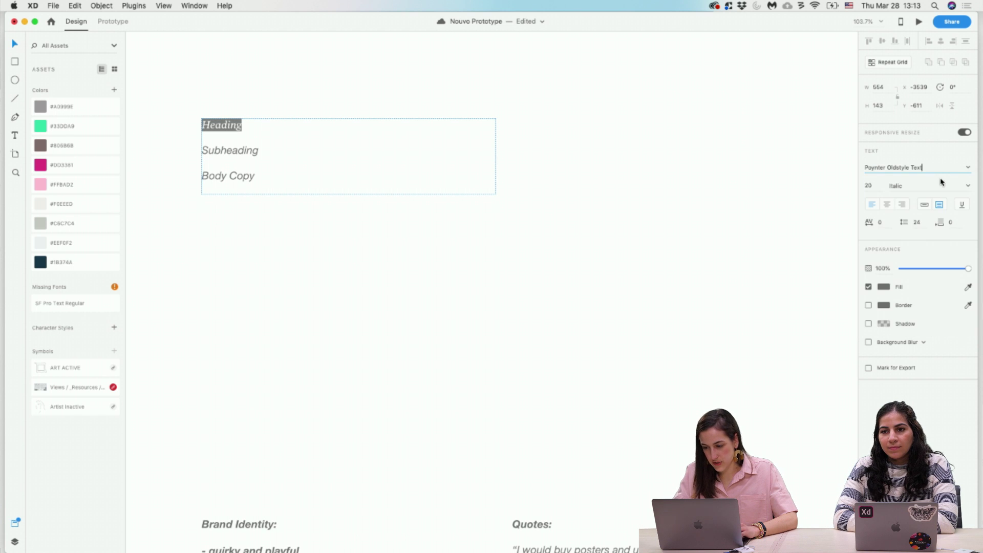
# Switch the Heading line from italic to the Roman style and recolor it with the saved navy color #1B374A.
pyautogui.click(260, 132)
pyautogui.moveTo(249, 128); pyautogui.dragTo(189, 125)
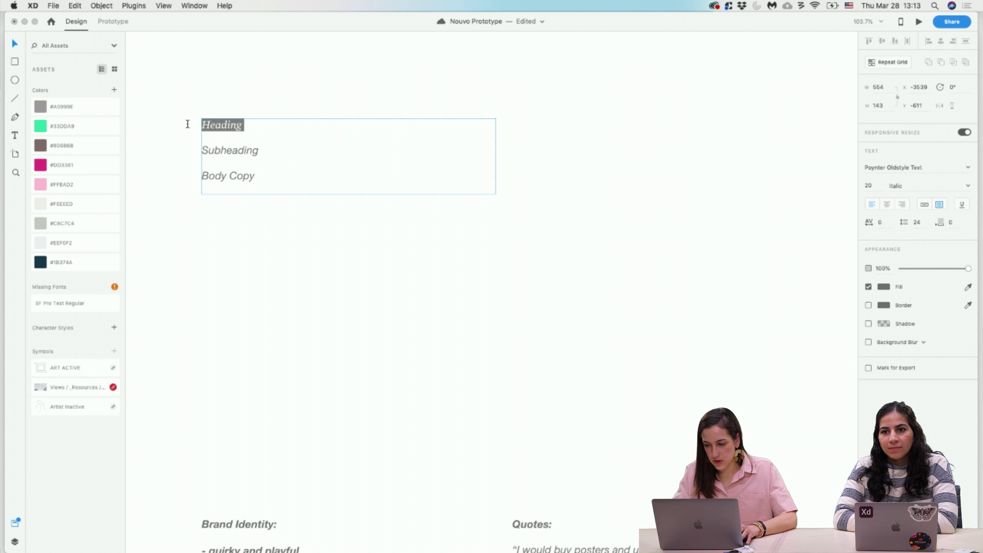
pyautogui.press('super+i')
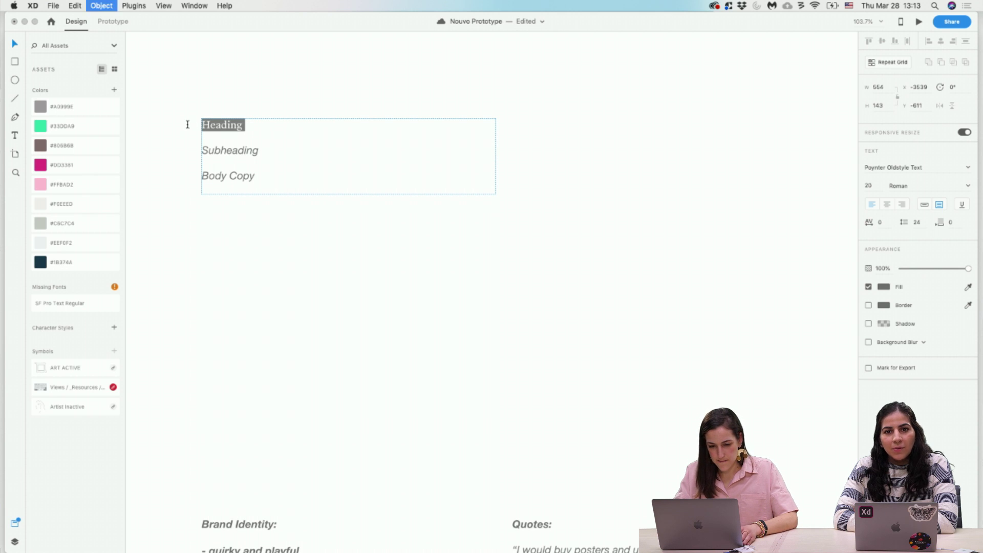
pyautogui.click(252, 131)
pyautogui.hotkey('shift', 'Up')
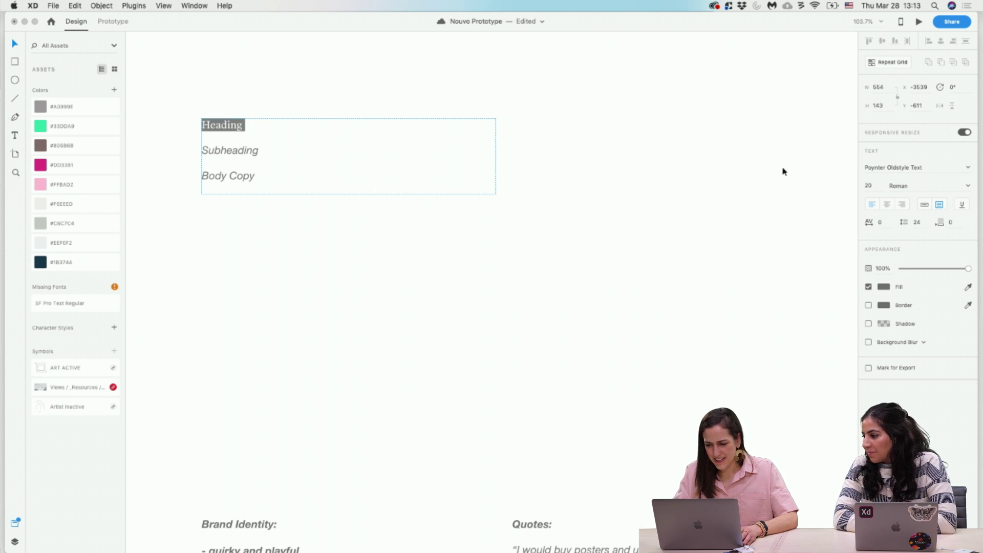
pyautogui.click(882, 288)
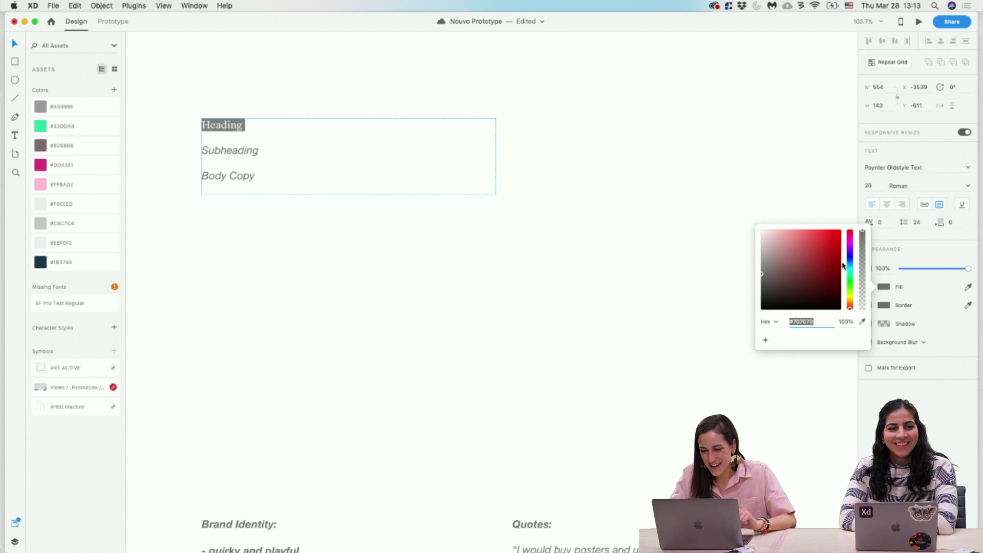
pyautogui.click(61, 261)
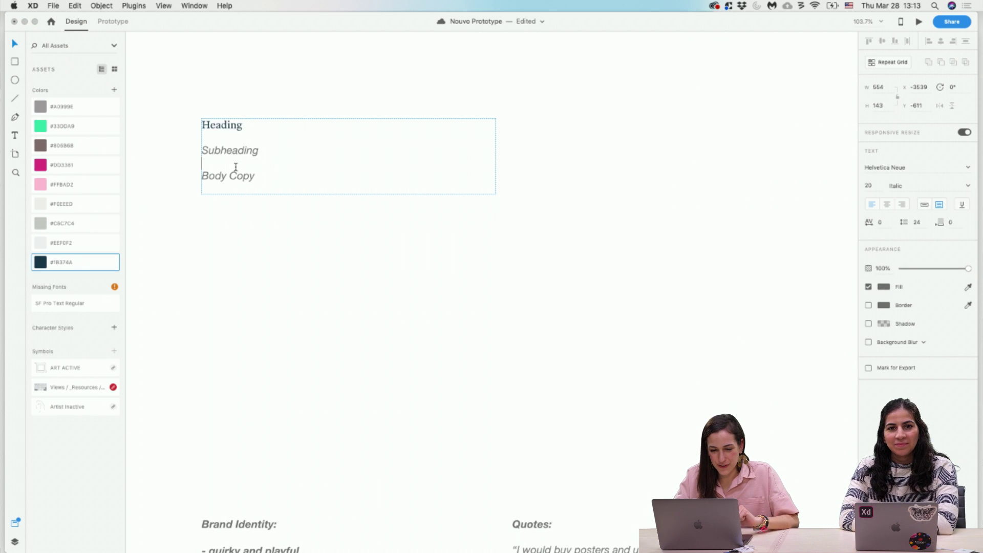
# Set the font style of the Heading line to Bold.
pyautogui.moveTo(249, 128); pyautogui.dragTo(189, 128)
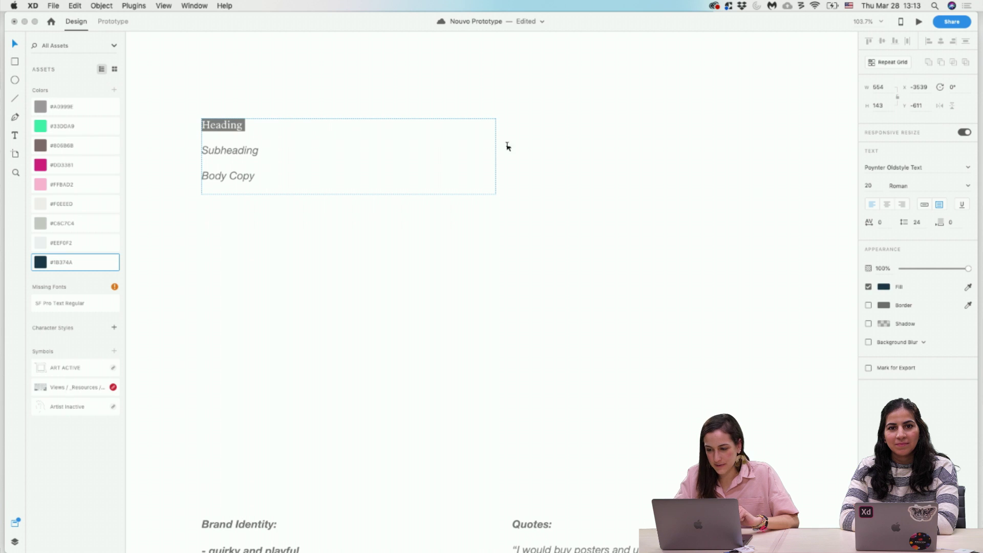
pyautogui.click(970, 185)
pyautogui.click(924, 214)
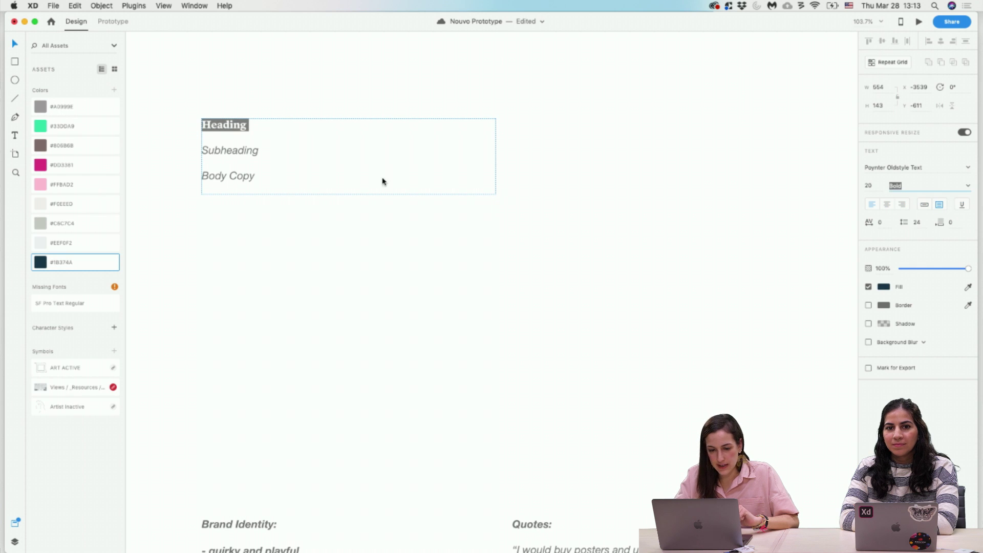
# Change the font of the Subheading and Body Copy lines to Poynter Oldstyle Text.
pyautogui.click(266, 151)
pyautogui.moveTo(261, 152); pyautogui.dragTo(202, 153)
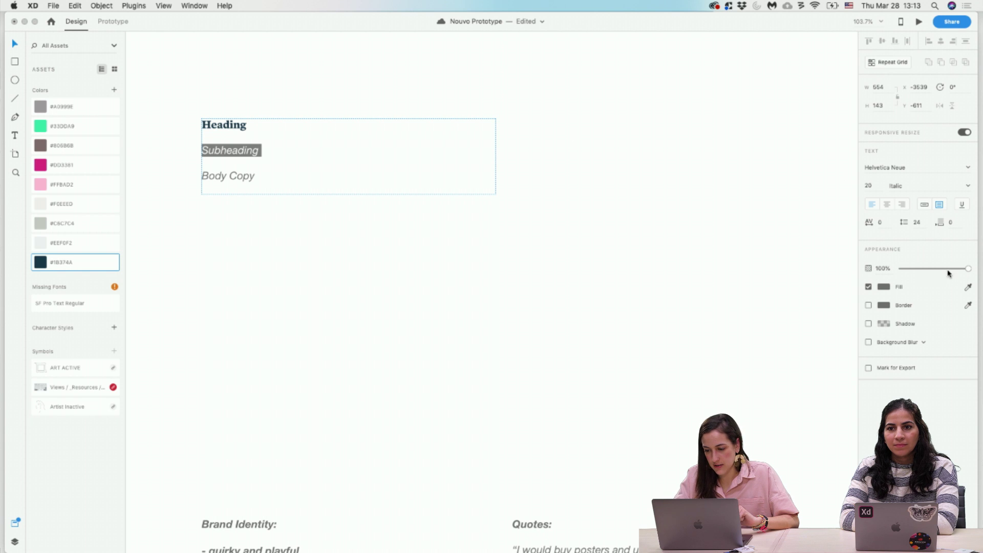
pyautogui.moveTo(289, 184); pyautogui.dragTo(192, 146)
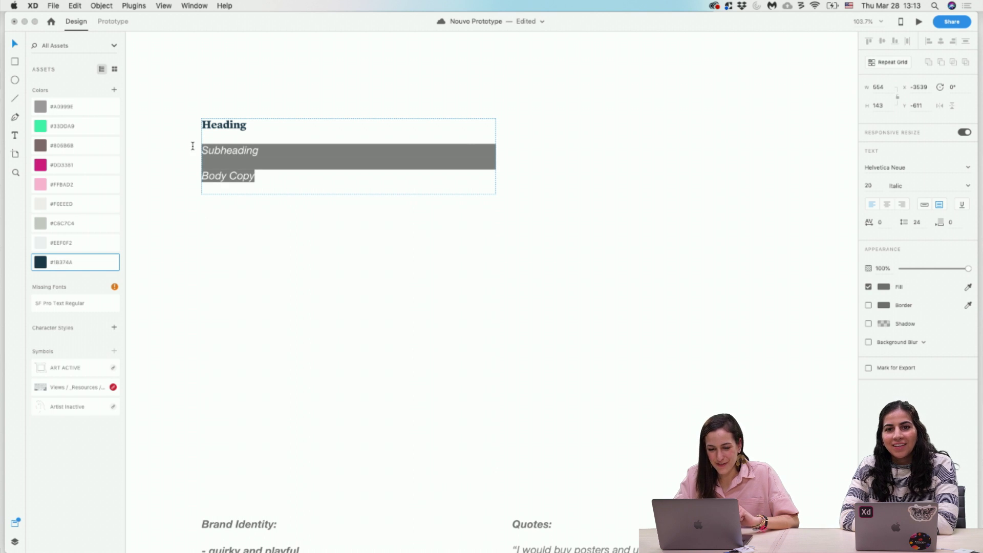
pyautogui.click(965, 168)
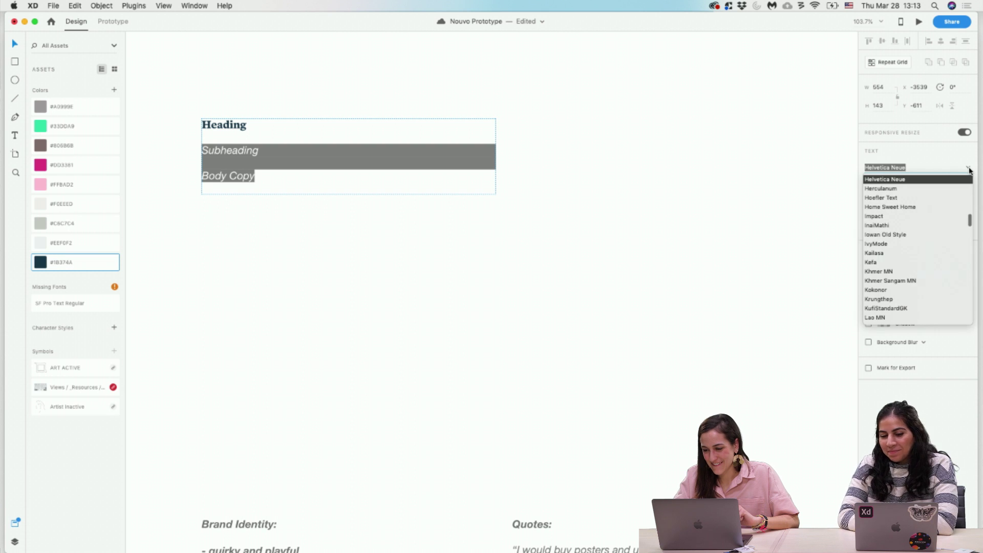
pyautogui.write('Poynter Oldstyle Text')
pyautogui.press('Return')
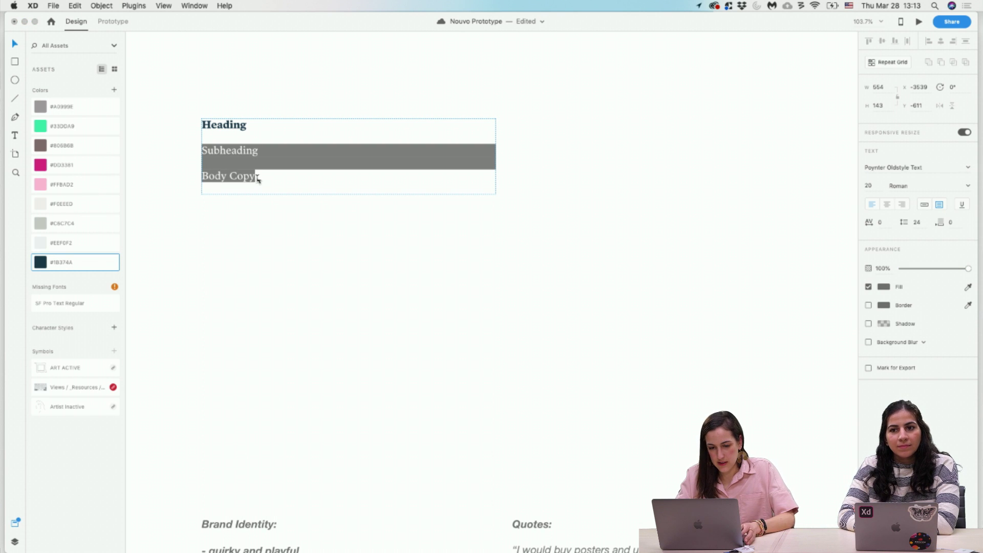
# Recolor the Subheading and Body Copy lines with the saved navy color #1B374A.
pyautogui.moveTo(267, 154); pyautogui.dragTo(183, 152)
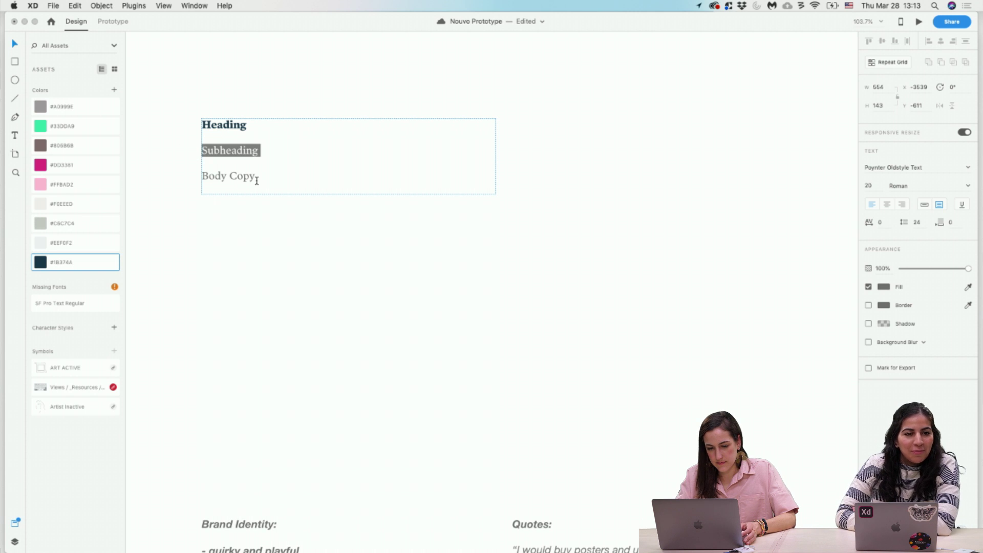
pyautogui.moveTo(256, 178); pyautogui.dragTo(193, 151)
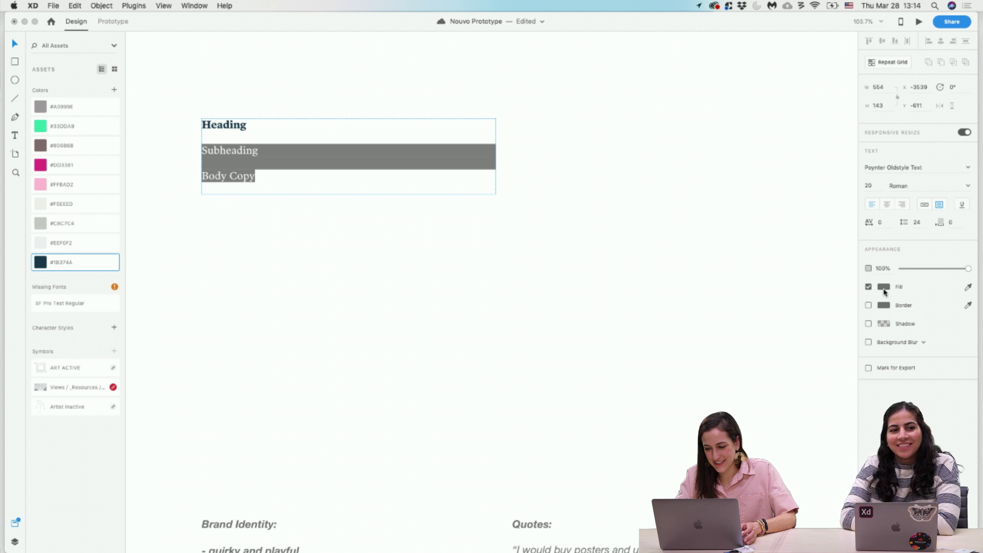
pyautogui.click(52, 265)
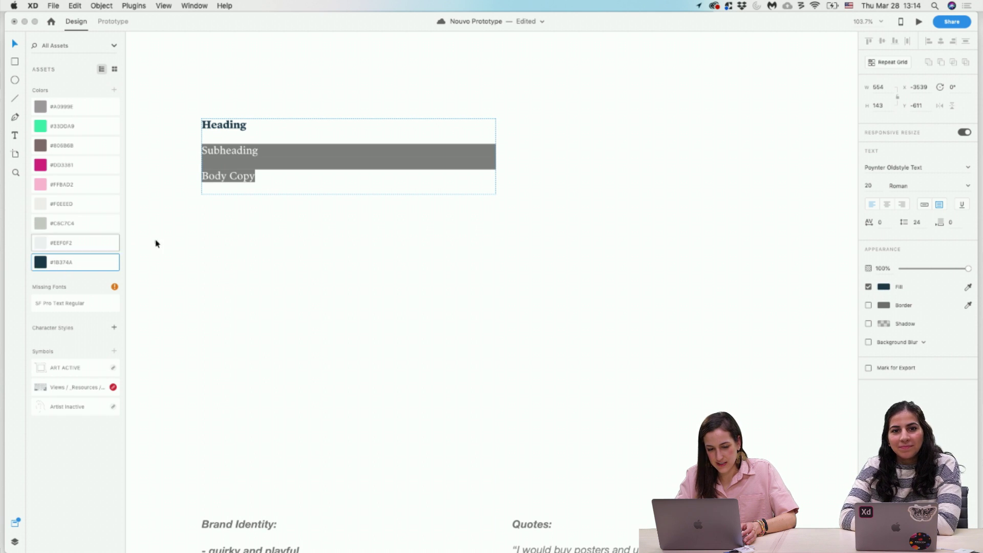
pyautogui.click(295, 174)
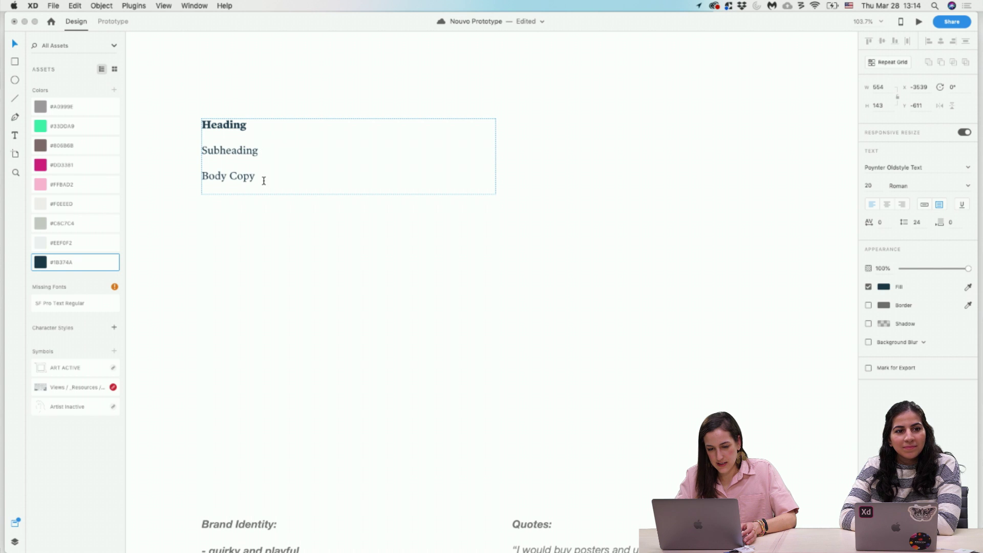
# Set the font style of the Body Copy line to Italic.
pyautogui.moveTo(264, 180); pyautogui.dragTo(195, 176)
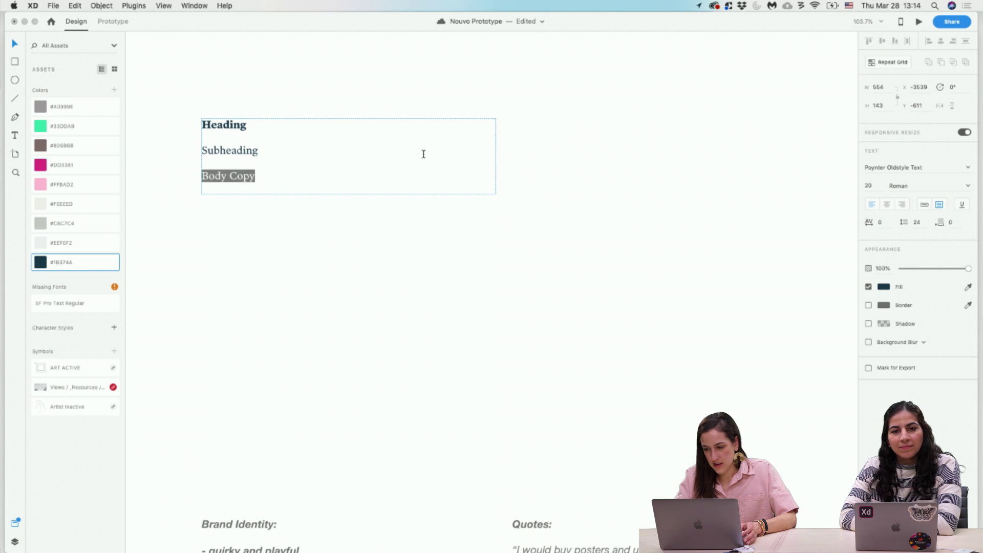
pyautogui.click(968, 186)
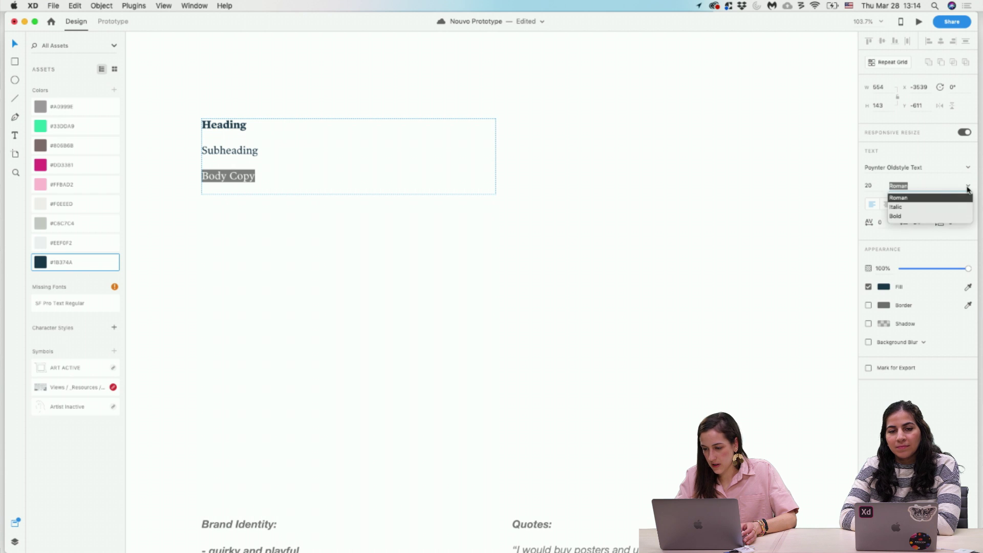
pyautogui.click(905, 208)
pyautogui.click(969, 187)
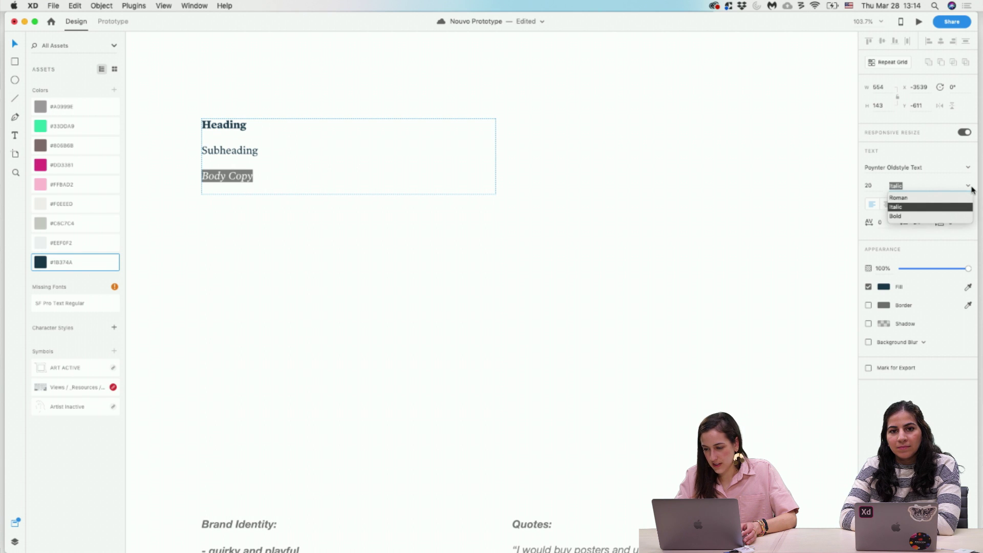
pyautogui.click(568, 246)
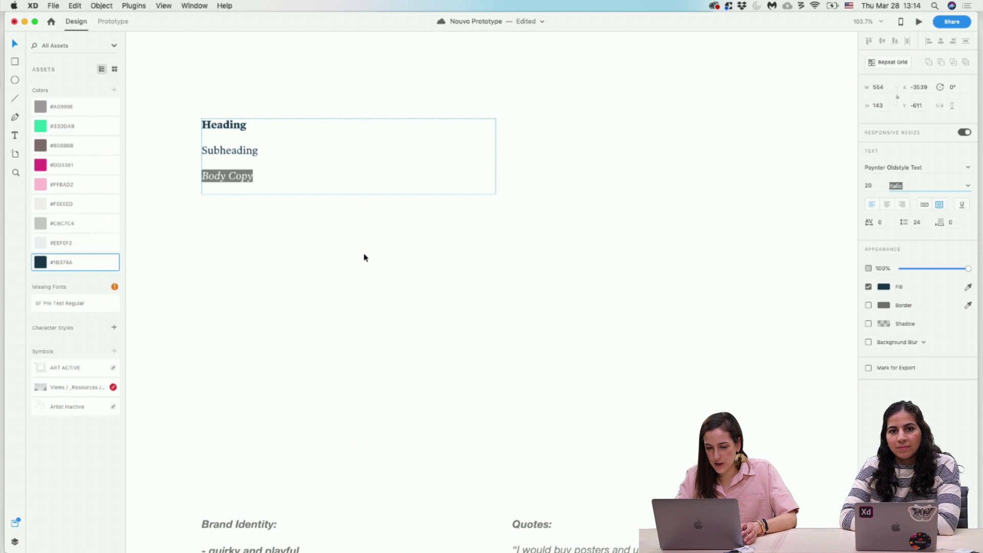
# Extend the text frame downward to a height of 258 and set the Body Copy line's font size to 16.
pyautogui.press('Escape')
pyautogui.moveTo(348, 195); pyautogui.dragTo(348, 257)
pyautogui.doubleClick(252, 180)
pyautogui.click(276, 151)
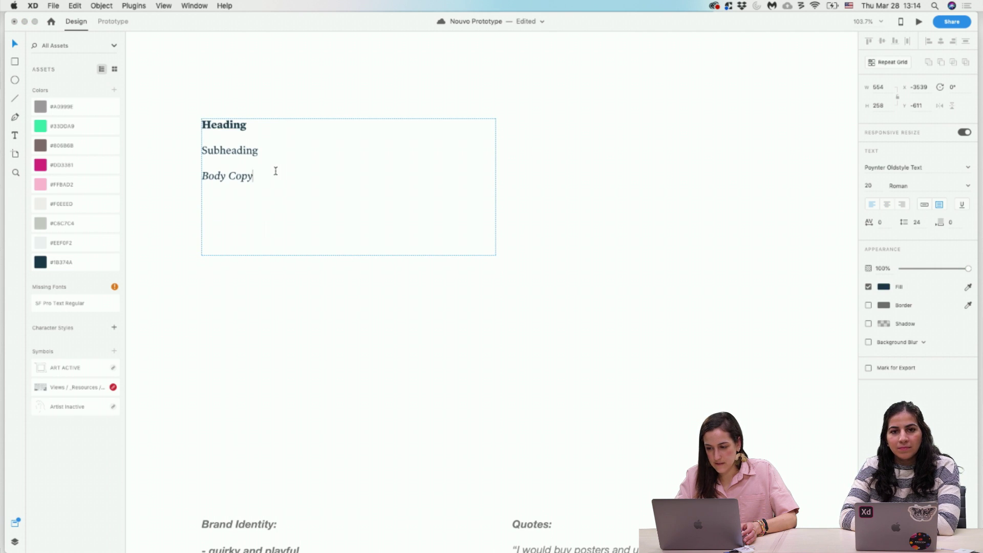
pyautogui.moveTo(276, 171); pyautogui.dragTo(184, 112)
pyautogui.moveTo(282, 173); pyautogui.dragTo(189, 170)
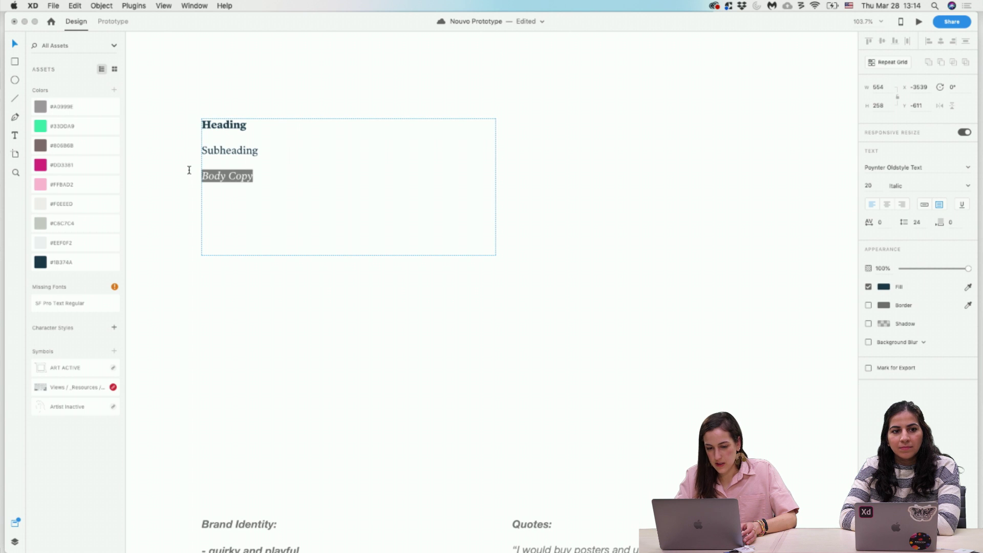
pyautogui.click(869, 186)
pyautogui.write('16')
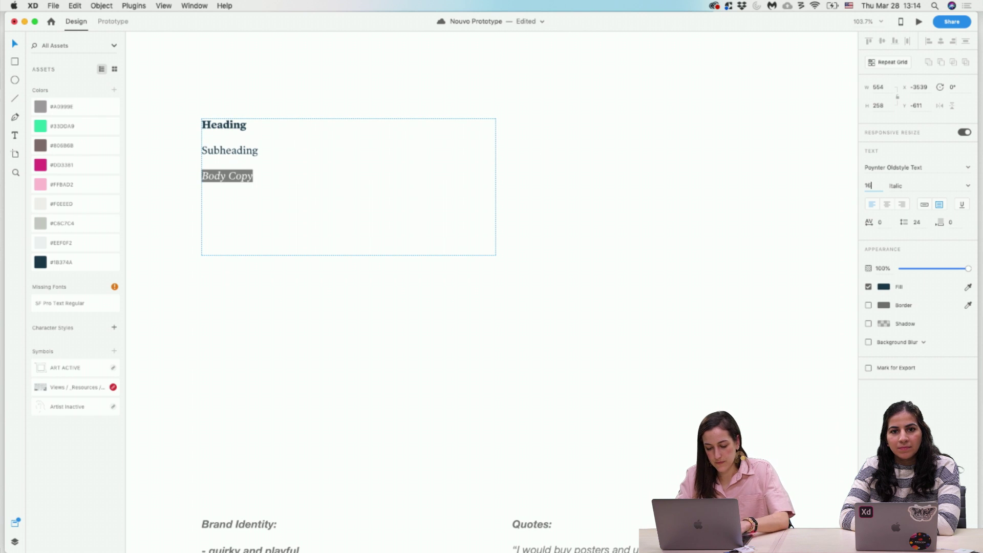
pyautogui.press('Return')
pyautogui.press('Escape')
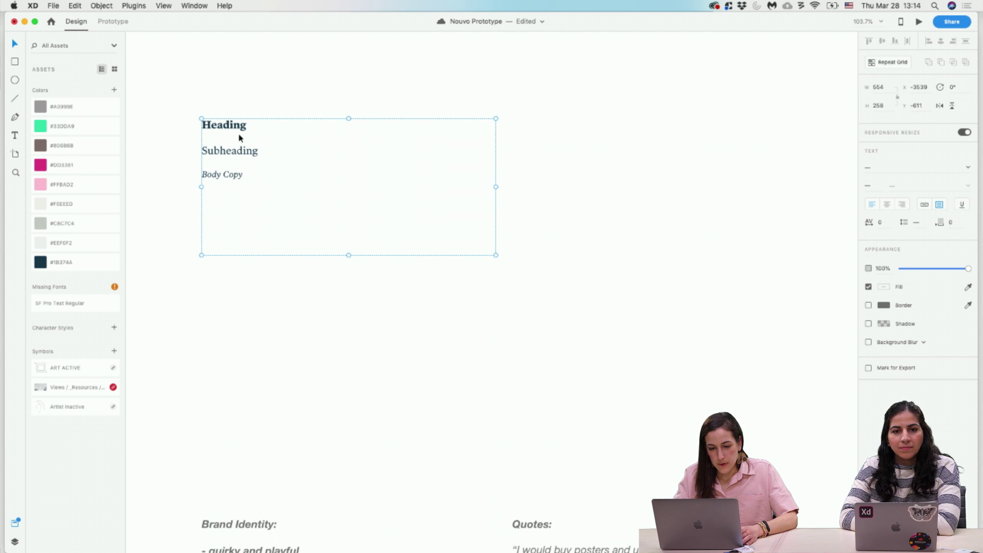
# Duplicate the text frame below the original, keep only its Heading line, and shorten the copy to a height of 33.
pyautogui.moveTo(240, 139); pyautogui.dragTo(279, 413)
pyautogui.doubleClick(250, 306)
pyautogui.press('BackSpace')
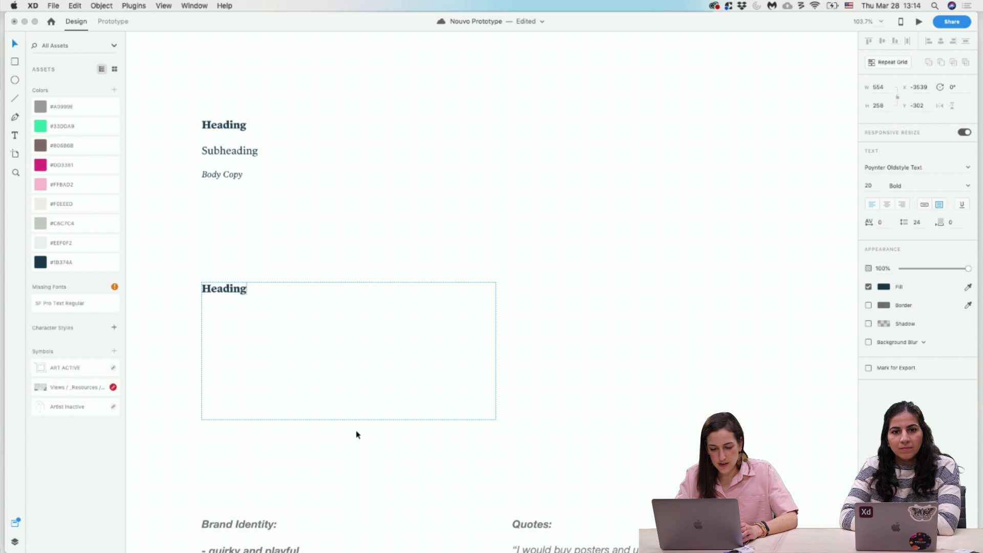
pyautogui.press('Escape')
pyautogui.moveTo(349, 419); pyautogui.dragTo(336, 301)
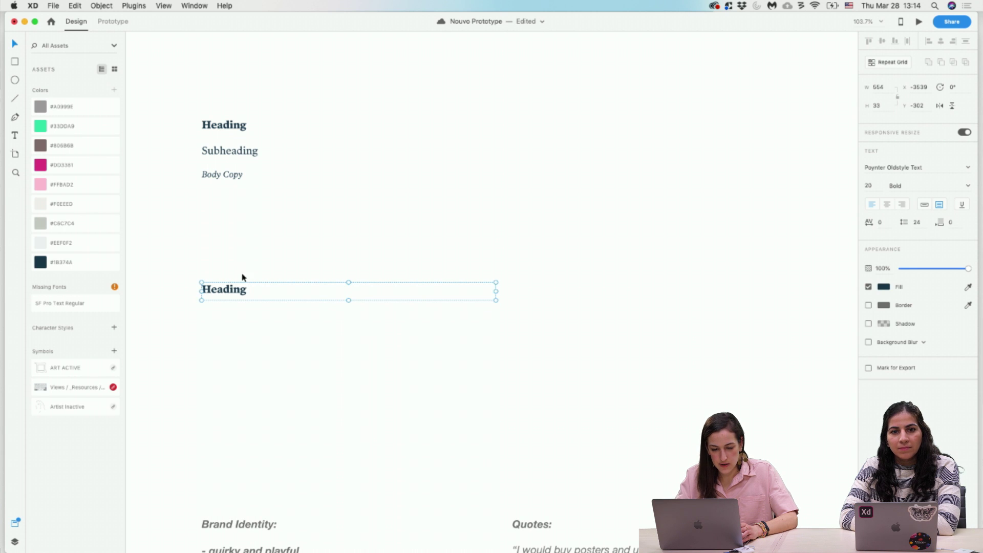
# Save the formatting of the standalone Heading text as a character style.
pyautogui.doubleClick(237, 288)
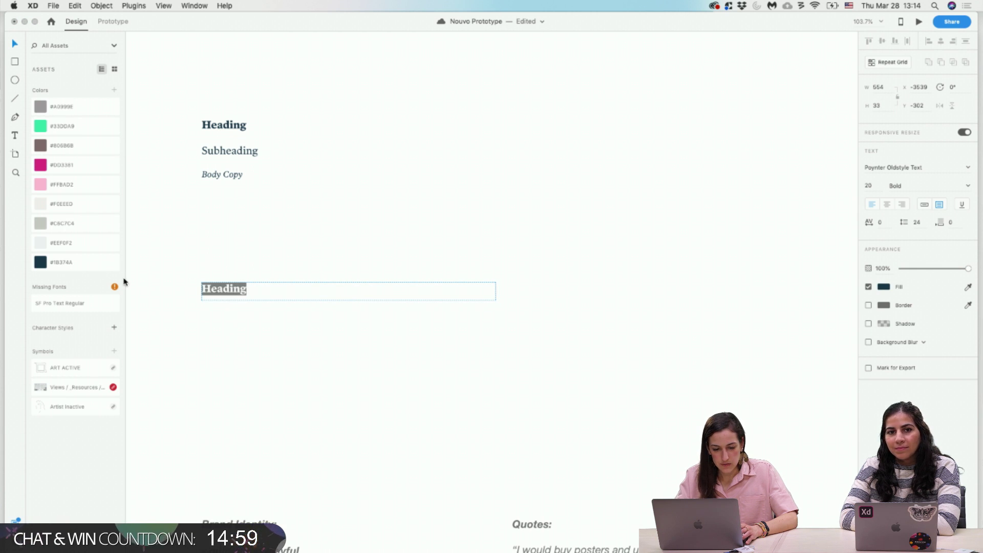
pyautogui.click(114, 328)
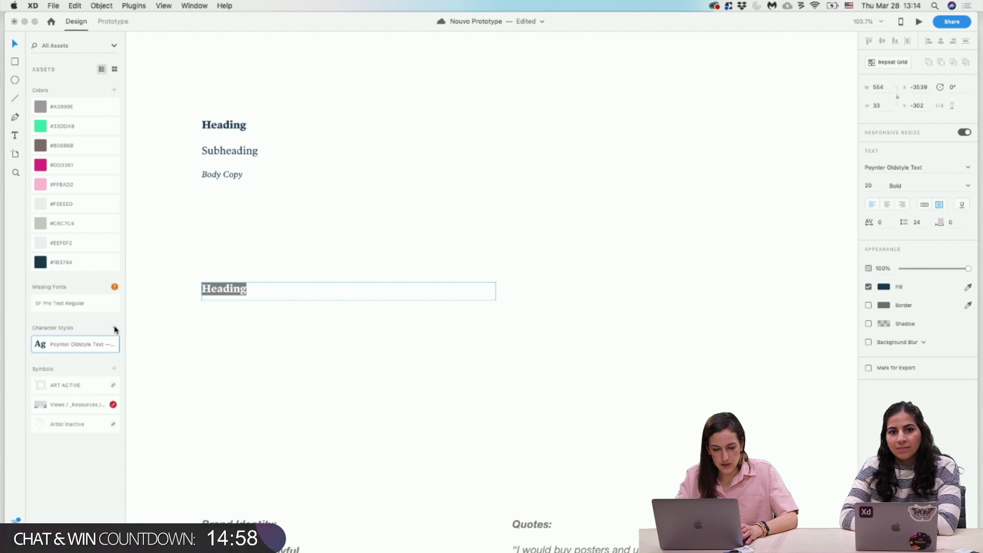
pyautogui.click(159, 351)
pyautogui.click(194, 364)
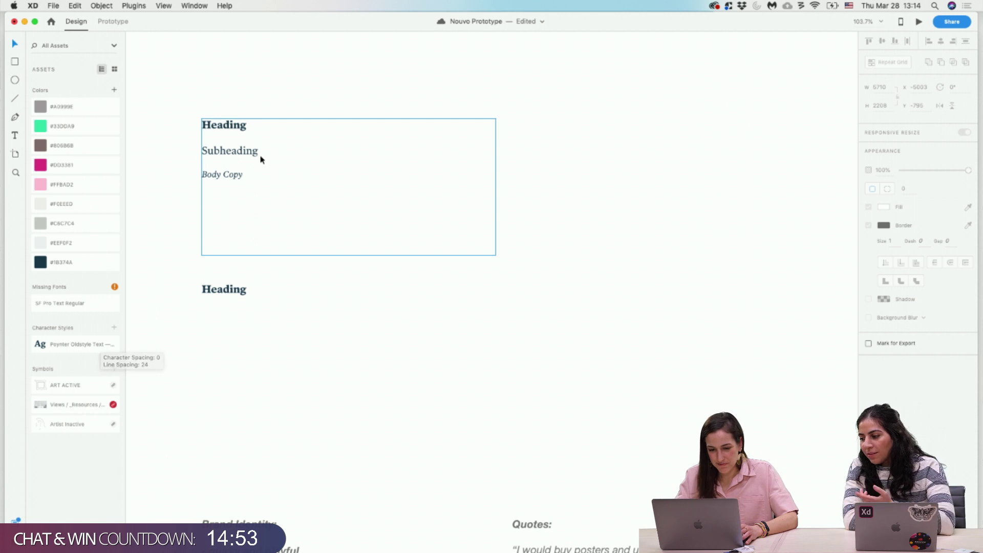
# Duplicate the three-line text frame below the standalone Heading and delete the Heading line from the copy.
pyautogui.press('alt')
pyautogui.moveTo(250, 155); pyautogui.dragTo(190, 332)
pyautogui.doubleClick(253, 356)
pyautogui.click(257, 342)
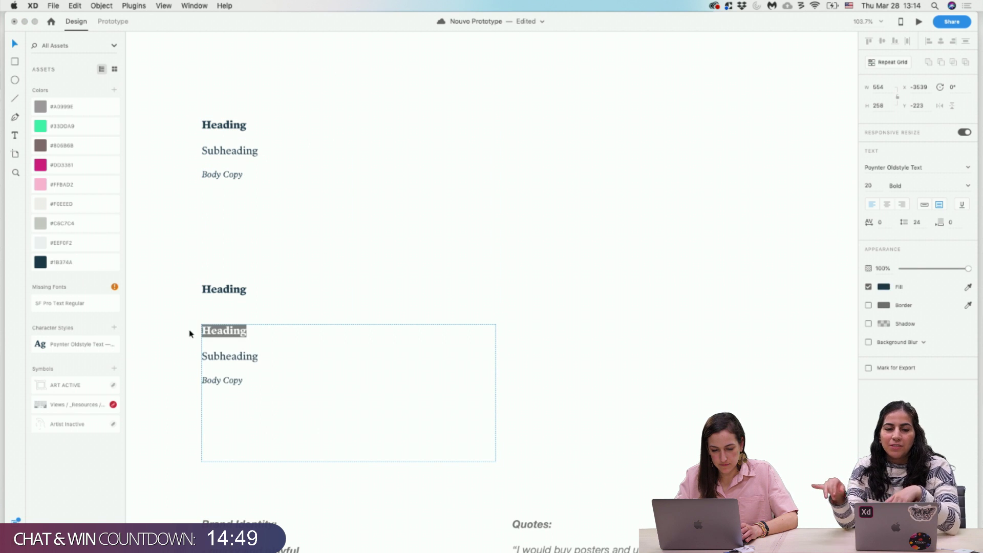
pyautogui.press('BackSpace')
# Delete the Body Copy line from the Subheading copy and shorten its frame to a height of 60.
pyautogui.moveTo(249, 366); pyautogui.dragTo(273, 457)
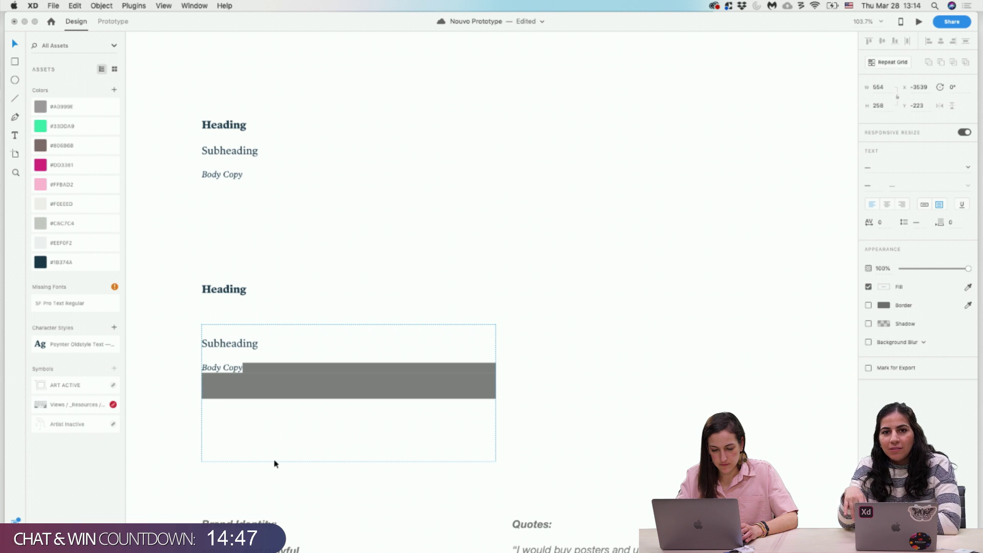
pyautogui.click(271, 411)
pyautogui.moveTo(271, 411); pyautogui.dragTo(193, 356)
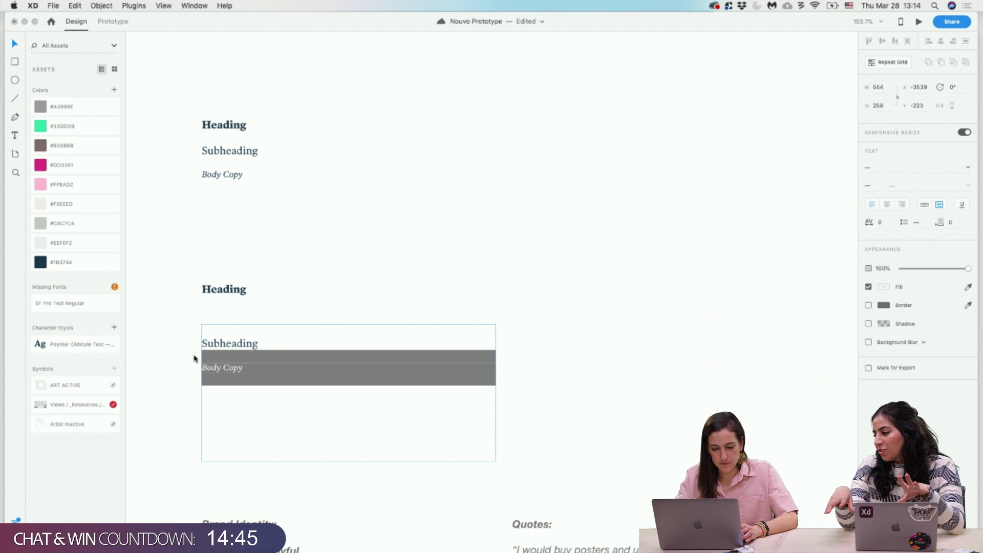
pyautogui.press('BackSpace')
pyautogui.press('Escape')
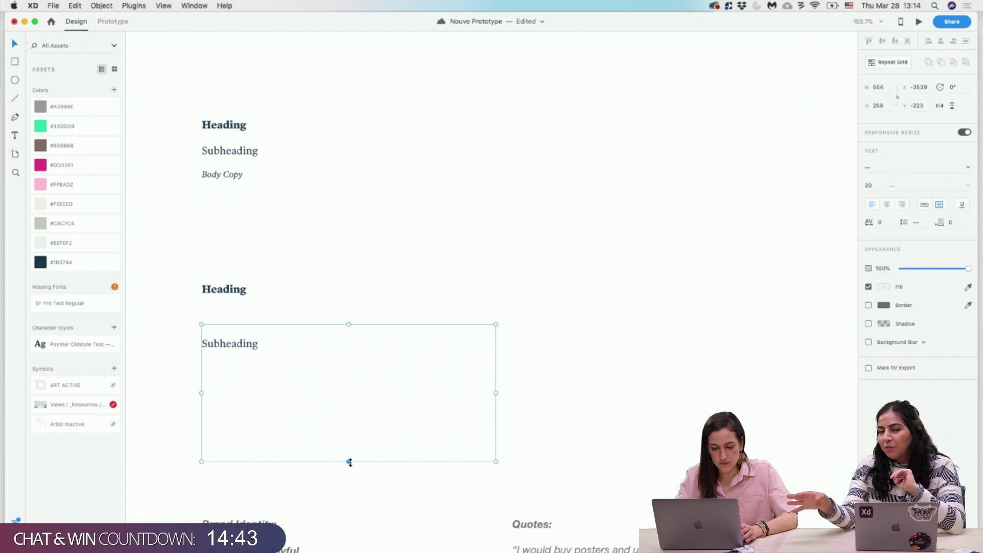
pyautogui.moveTo(349, 461); pyautogui.dragTo(336, 355)
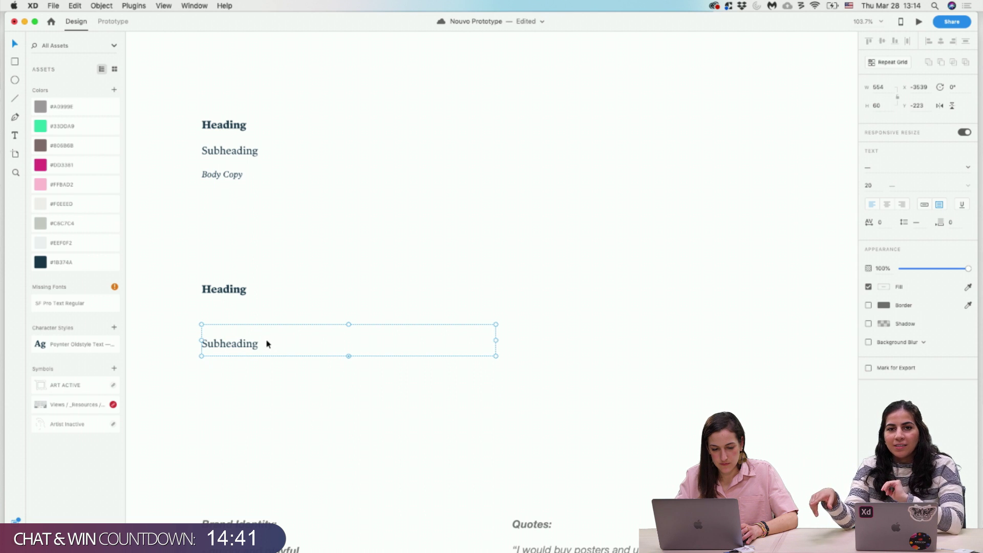
# Save the formatting in the standalone Subheading frame as character styles.
pyautogui.click(114, 327)
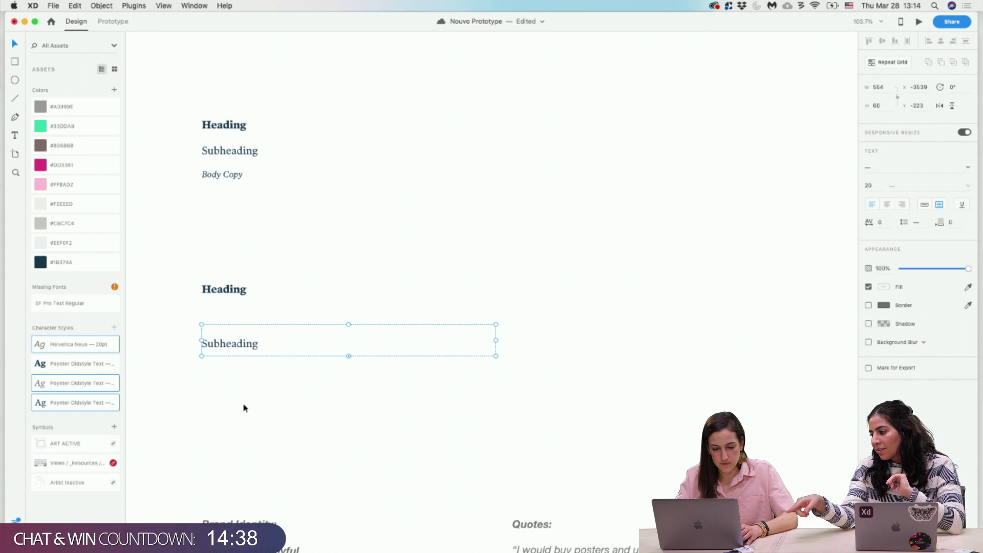
pyautogui.click(283, 421)
pyautogui.click(235, 344)
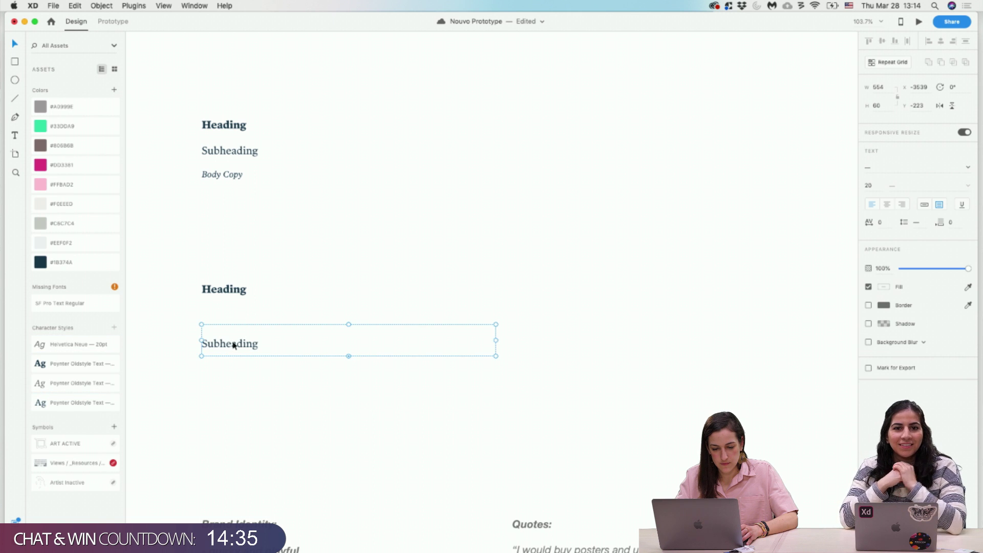
# Copy the beige light-and-shadow background image from the Splash 0 artboard onto the Splash artboard.
pyautogui.scroll(-5, 344, 374)
pyautogui.scroll(-10, 345, 374)
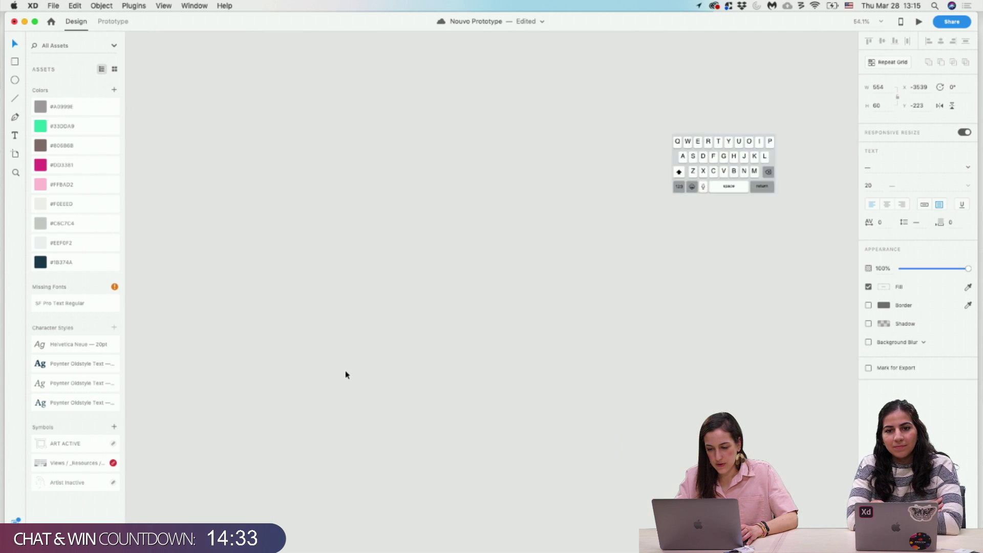
pyautogui.hscroll(5, 345, 373)
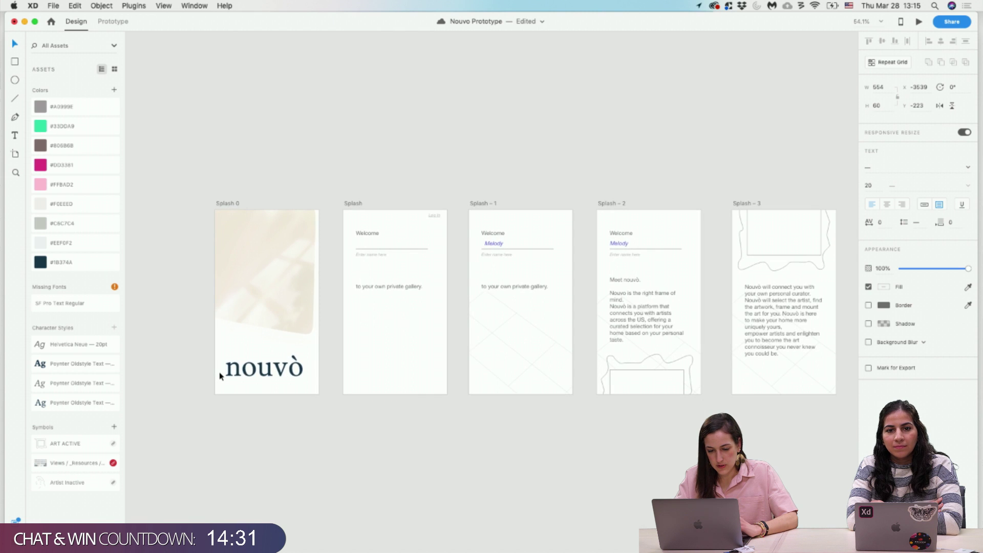
pyautogui.scroll(5, 220, 376)
pyautogui.hscroll(1, 220, 375)
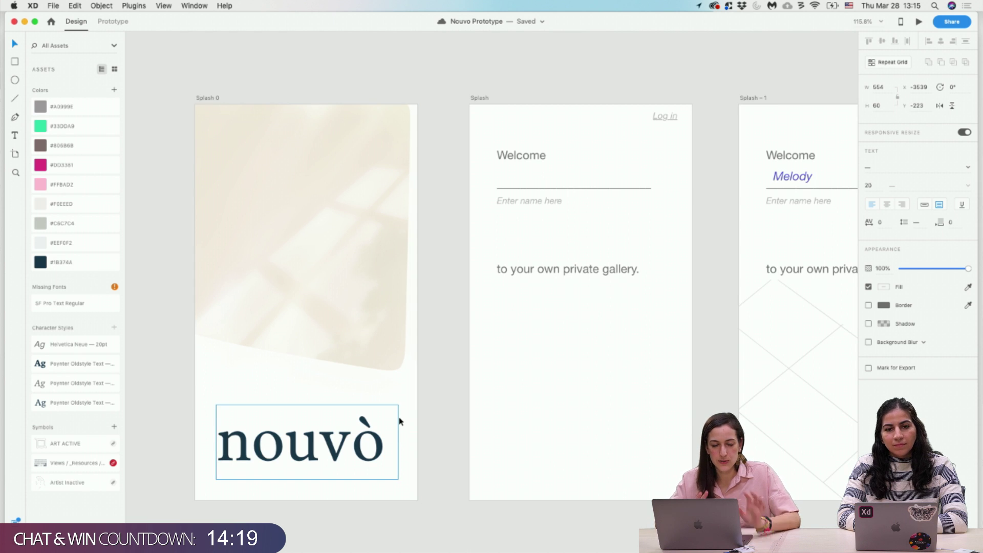
pyautogui.hscroll(2, 540, 241)
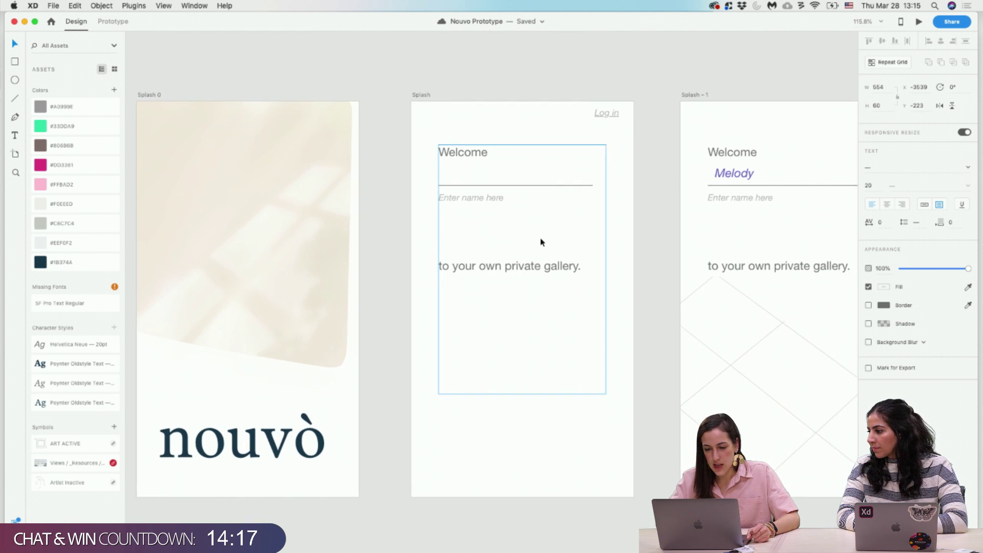
pyautogui.click(226, 200)
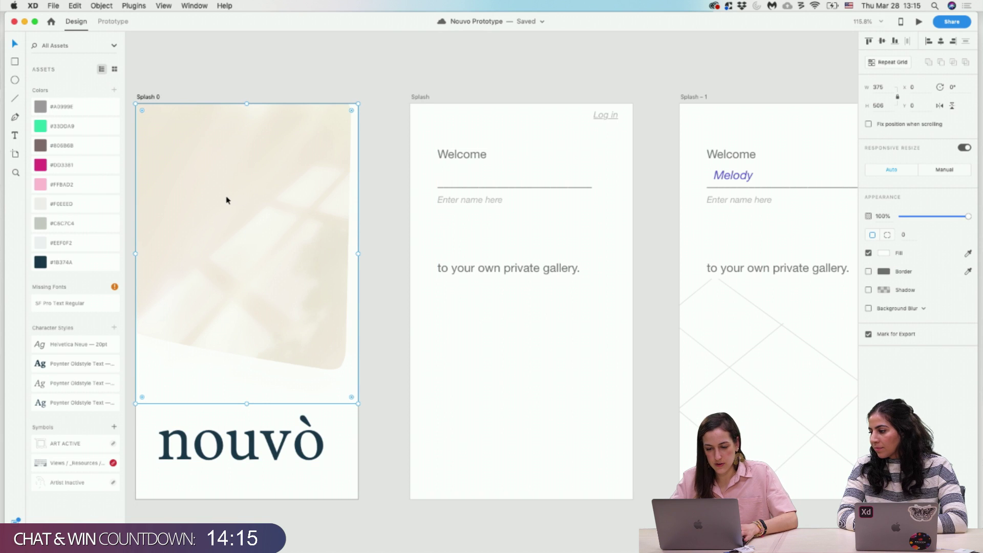
pyautogui.press('super+c')
pyautogui.click(414, 97)
pyautogui.press('super+v')
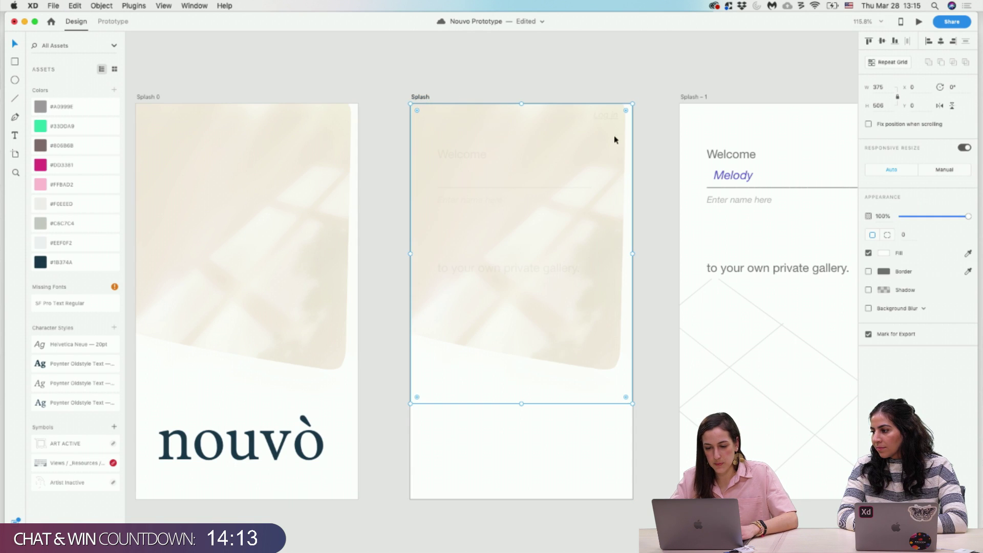
# Send the pasted background image to the back of the Splash artboard, behind the welcome text.
pyautogui.click(663, 162)
pyautogui.click(597, 147)
pyautogui.rightClick(598, 145)
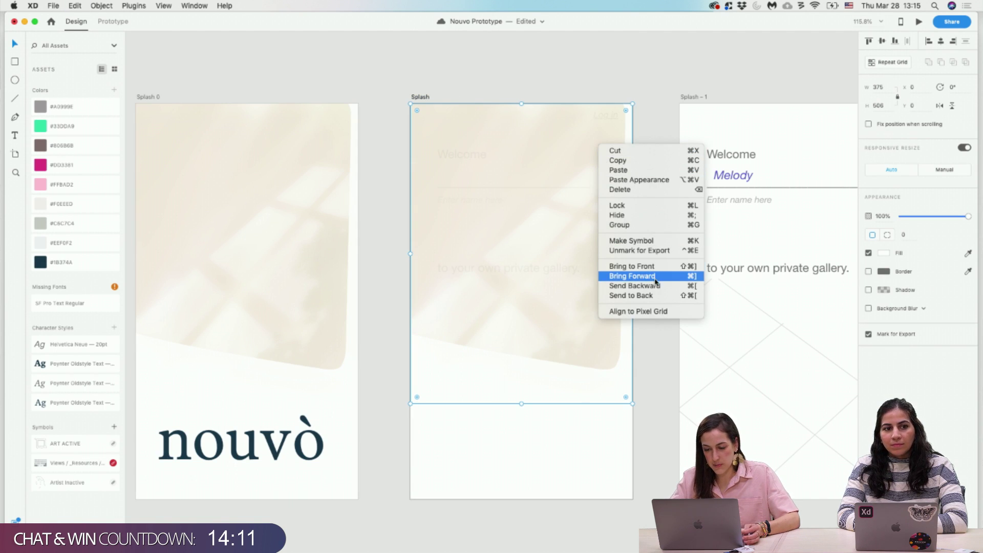
pyautogui.click(654, 295)
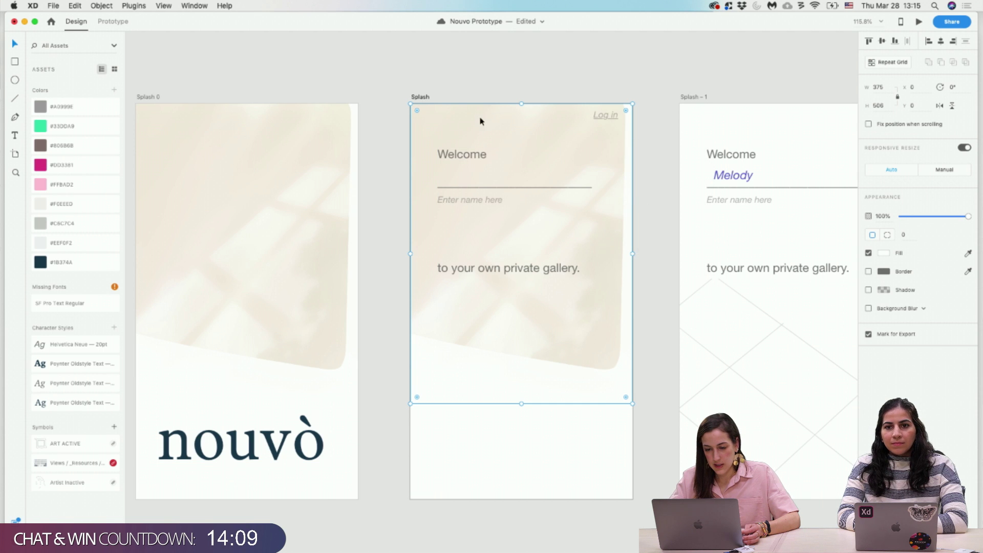
# Apply the saved bold Poynter Oldstyle Text character style to all text in the Splash artboard's Welcome frame.
pyautogui.hscroll(5, 568, 312)
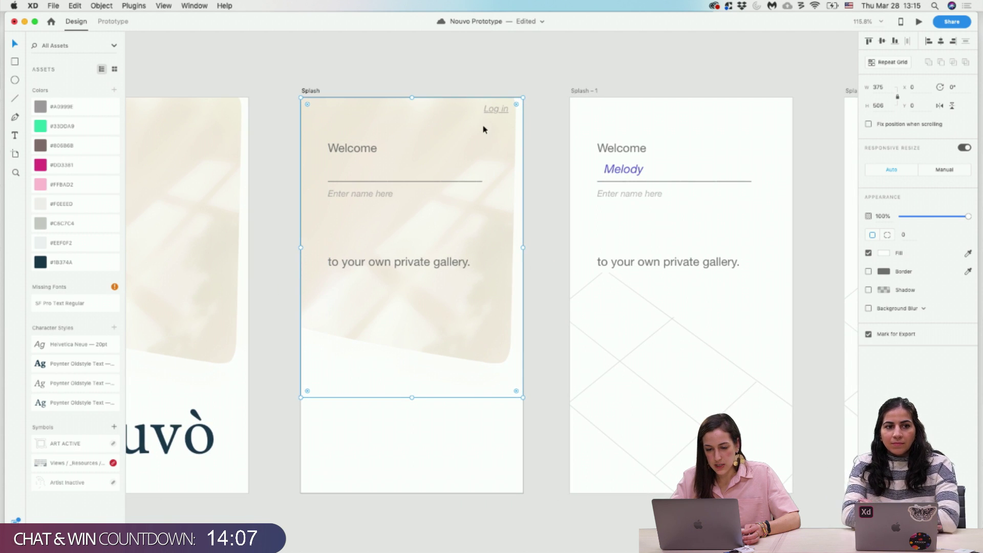
pyautogui.click(357, 148)
pyautogui.doubleClick(355, 148)
pyautogui.press('super+a')
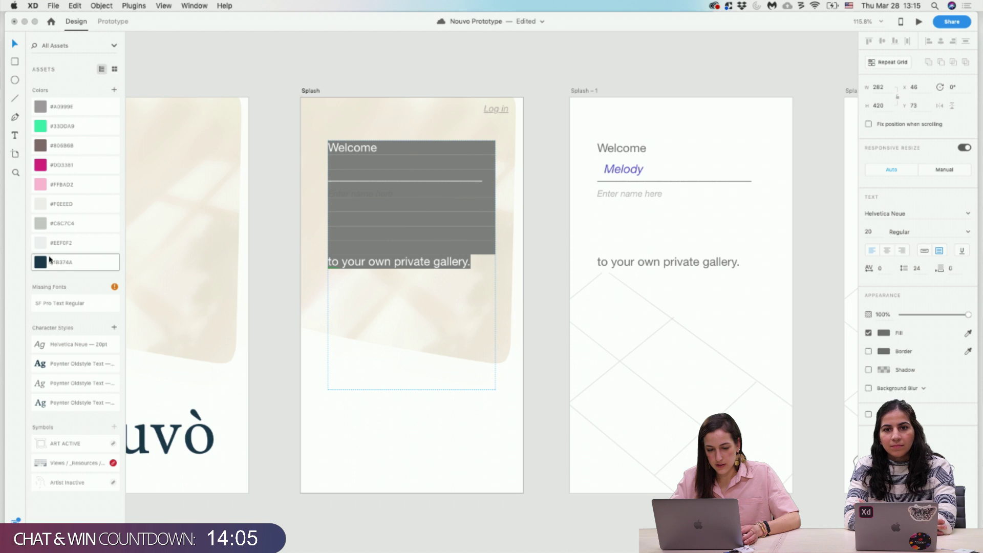
pyautogui.click(76, 363)
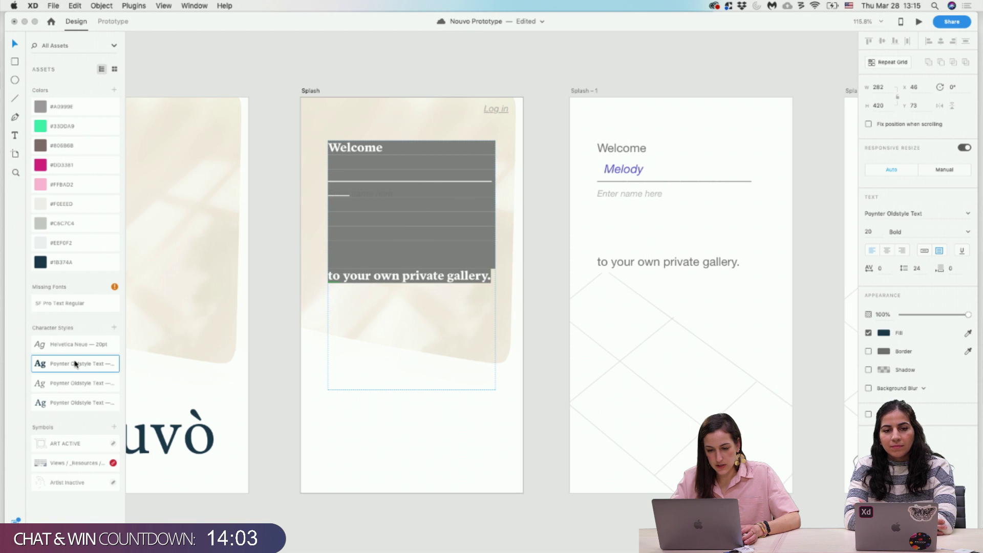
# Delete the underscore line between Welcome and the name placeholder on the Splash artboard.
pyautogui.click(446, 247)
pyautogui.moveTo(335, 190); pyautogui.dragTo(315, 178)
pyautogui.press('BackSpace')
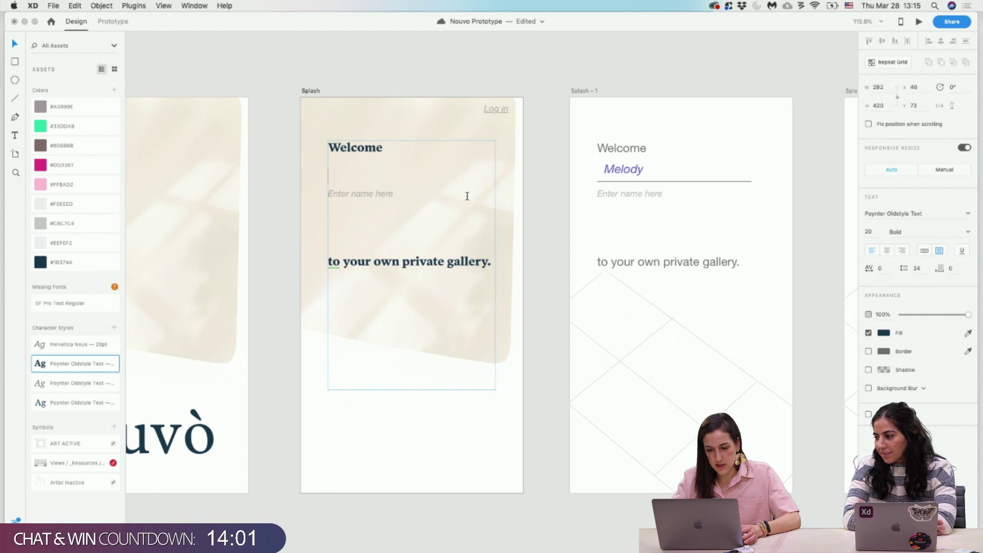
pyautogui.press('Escape')
# Apply the saved Roman Poynter Oldstyle Text character style to the line "to your own private gallery." on the Splash artboard.
pyautogui.doubleClick(444, 277)
pyautogui.click(494, 262)
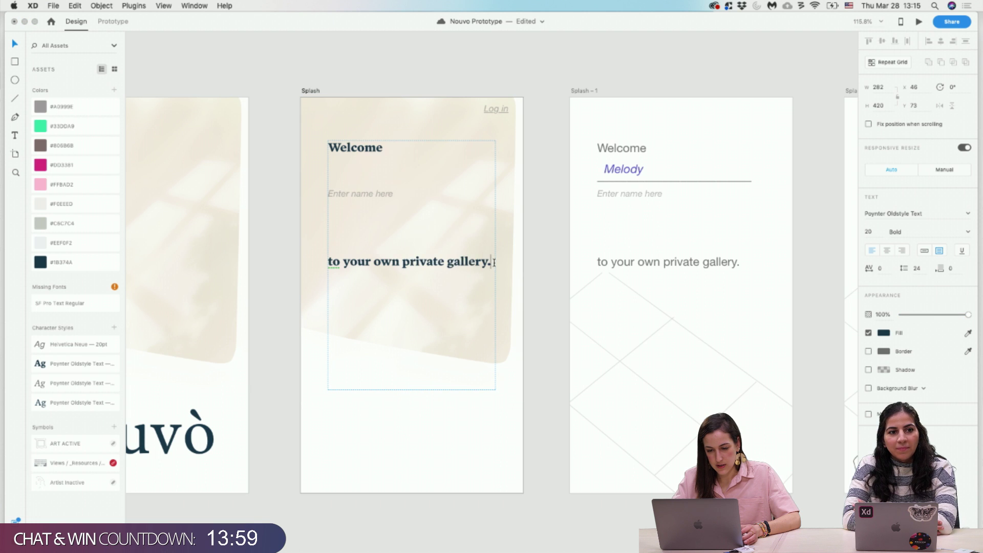
pyautogui.moveTo(493, 263); pyautogui.dragTo(327, 264)
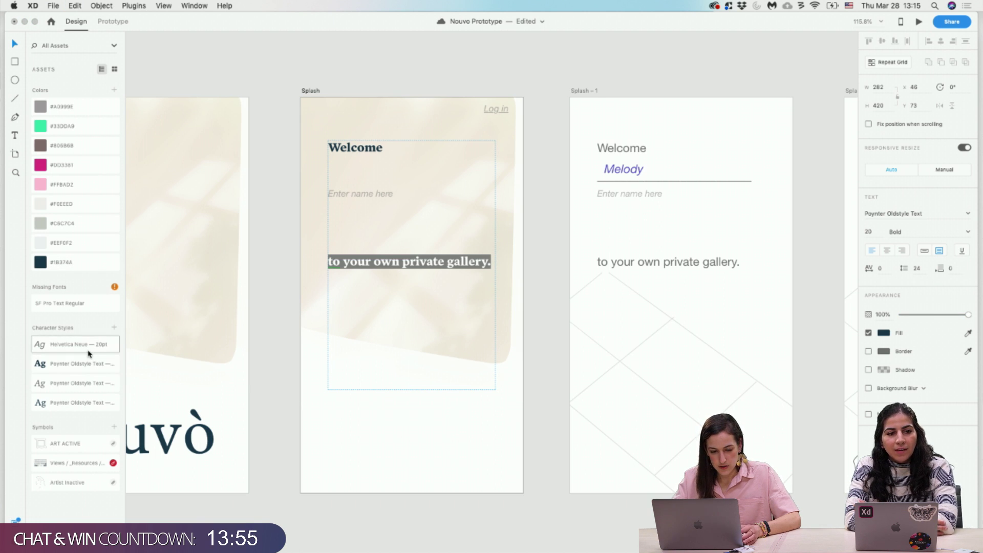
pyautogui.click(95, 405)
pyautogui.click(539, 237)
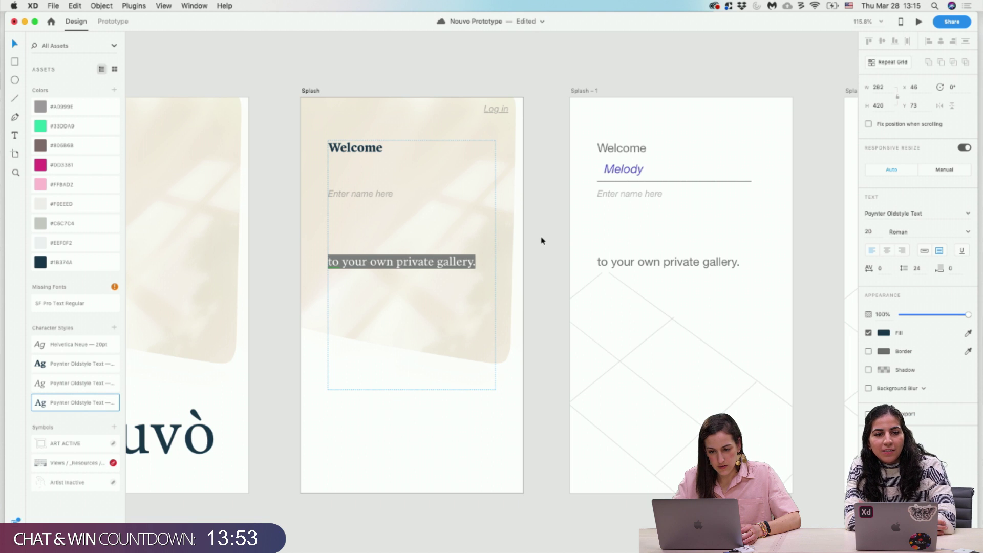
# Shorten the Welcome text frame on the Splash artboard to about 226 high, ending just below its last line, and save the document.
pyautogui.press('Escape')
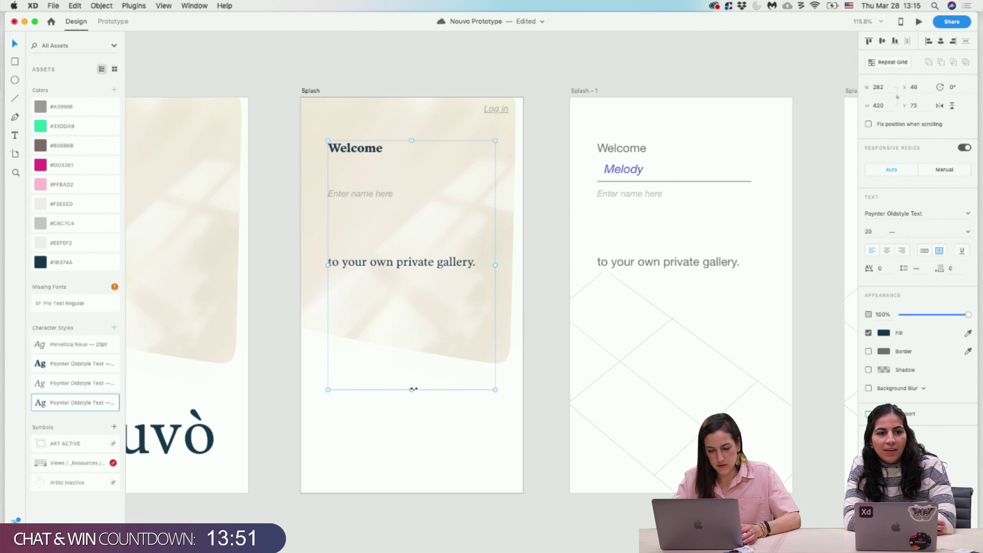
pyautogui.moveTo(411, 389); pyautogui.dragTo(399, 275)
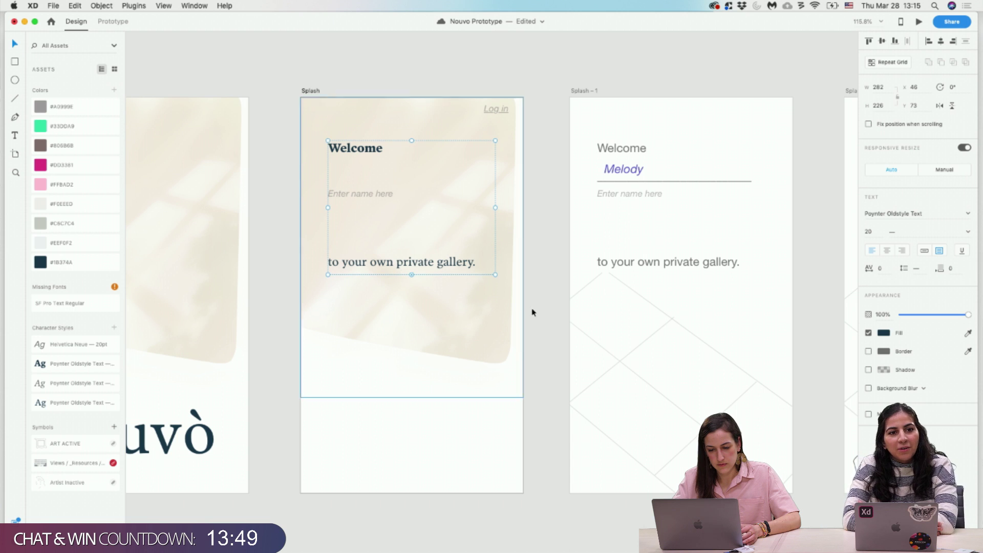
pyautogui.click(530, 329)
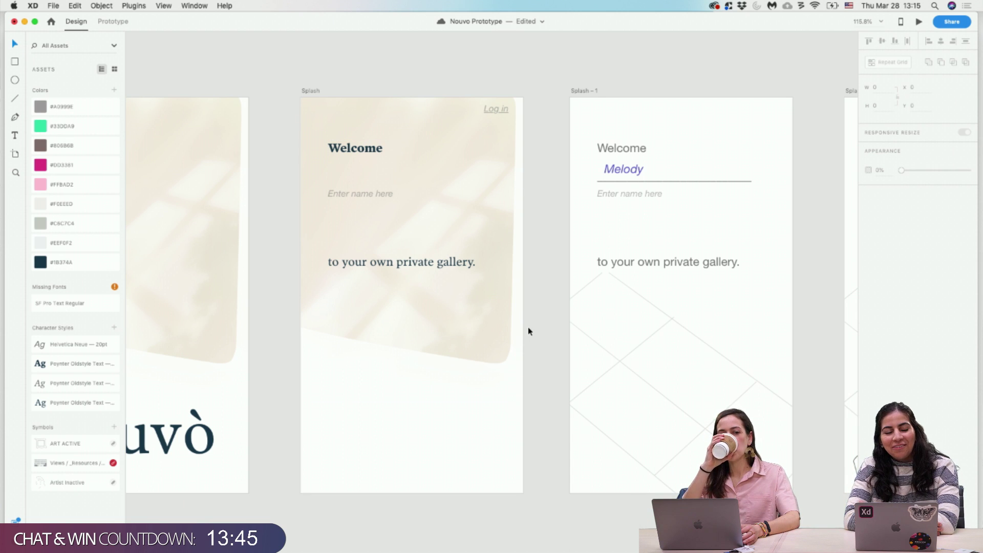
pyautogui.press('super+s')
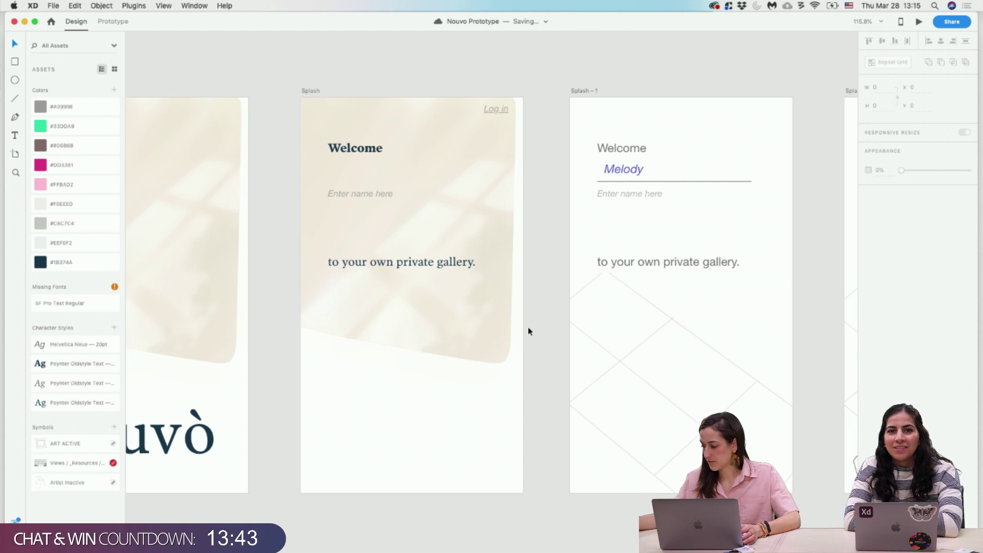
# Move the "Enter name here" placeholder down to about Y 199 and draw a borderless white rectangle about 288 by 40 beneath Welcome.
pyautogui.click(384, 198)
pyautogui.moveTo(383, 197); pyautogui.dragTo(383, 223)
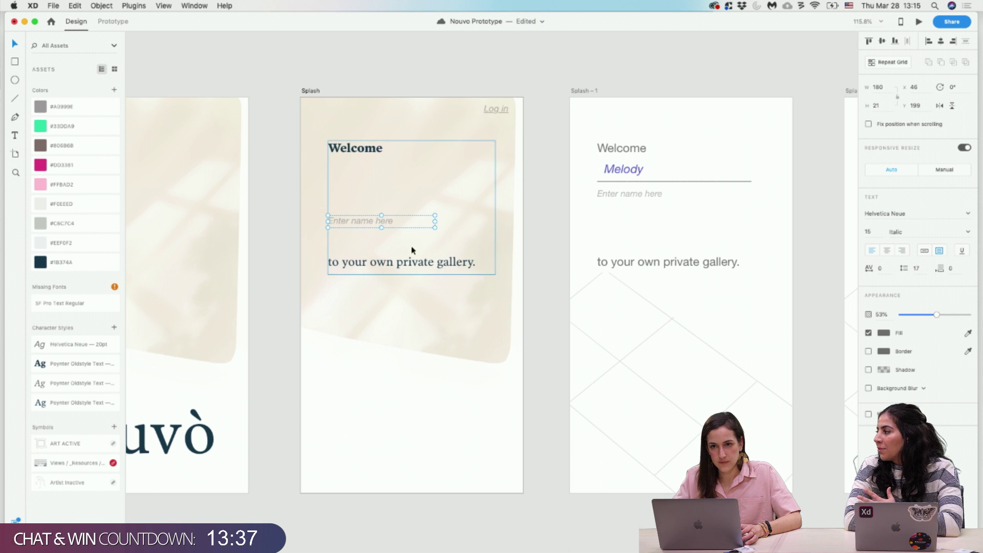
pyautogui.press('r')
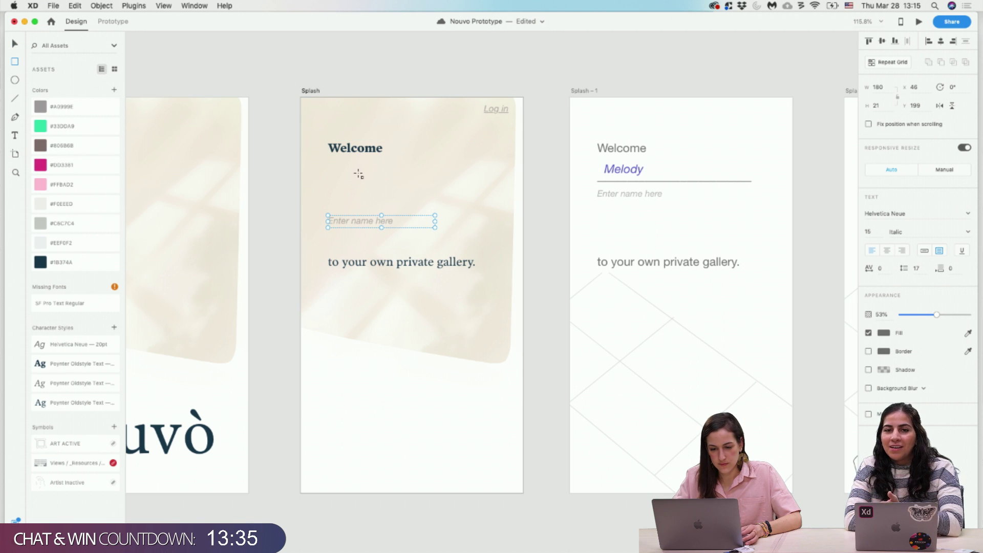
pyautogui.moveTo(328, 170); pyautogui.dragTo(499, 193)
pyautogui.click(868, 271)
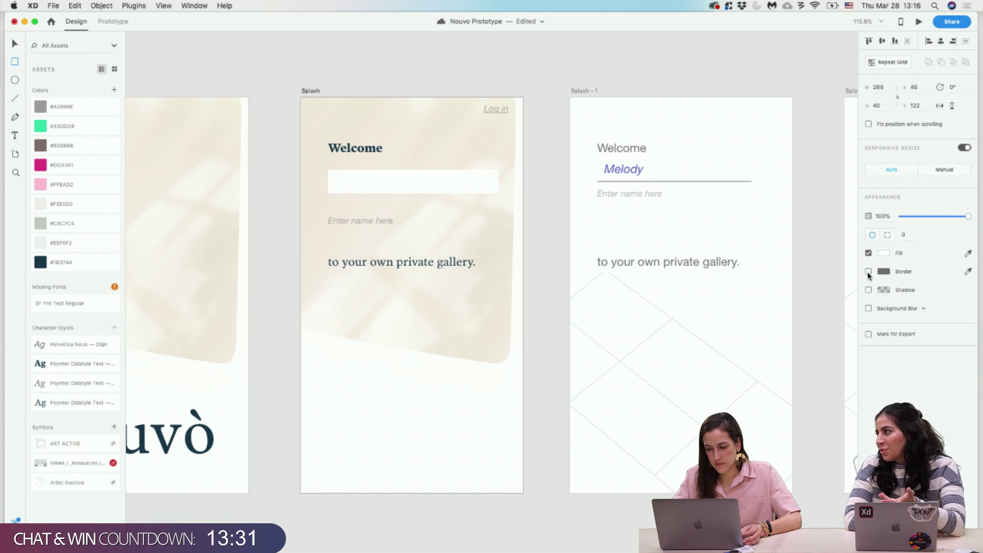
pyautogui.click(456, 81)
# Show the four-column layout grid on the Splash artboard and save the document.
pyautogui.click(317, 91)
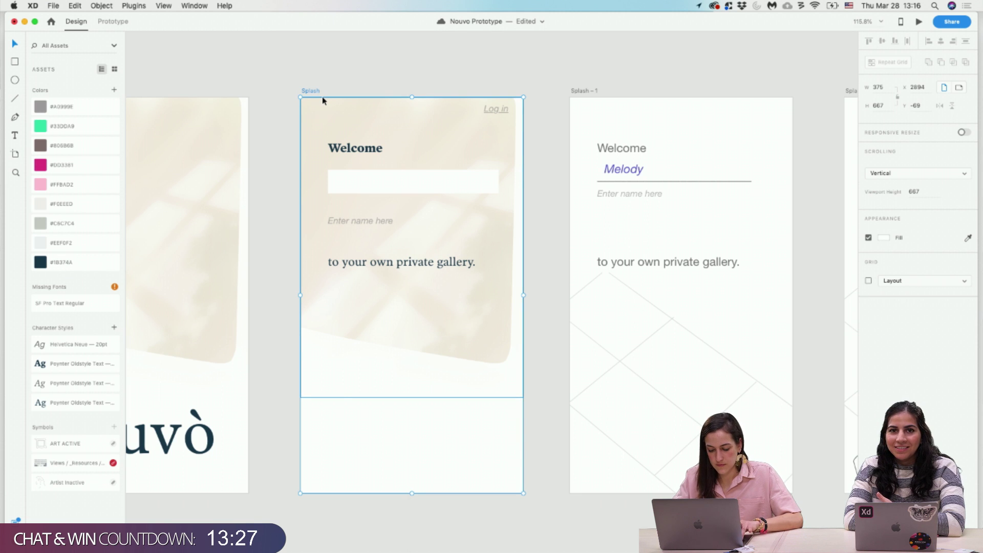
pyautogui.press('super+shift+apostrophe')
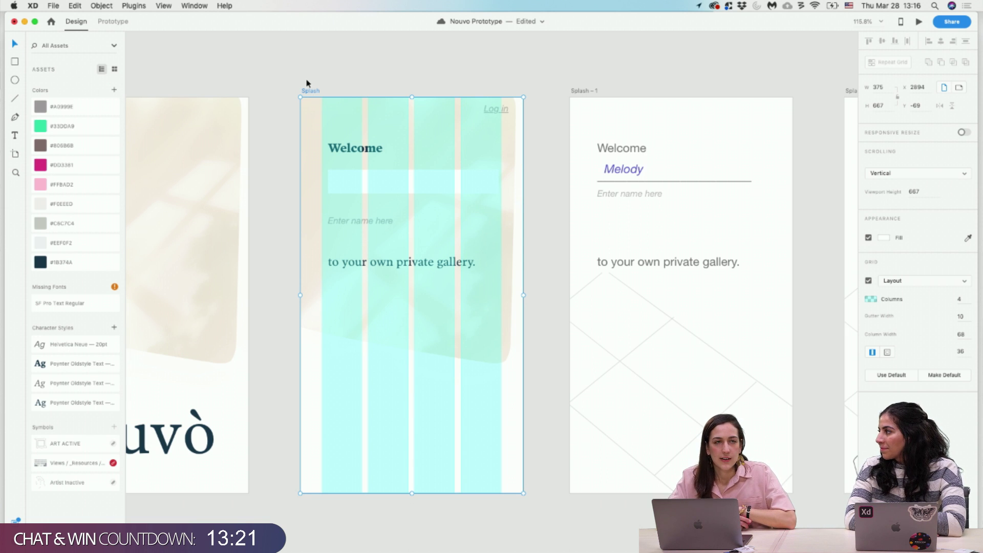
pyautogui.press('super+s')
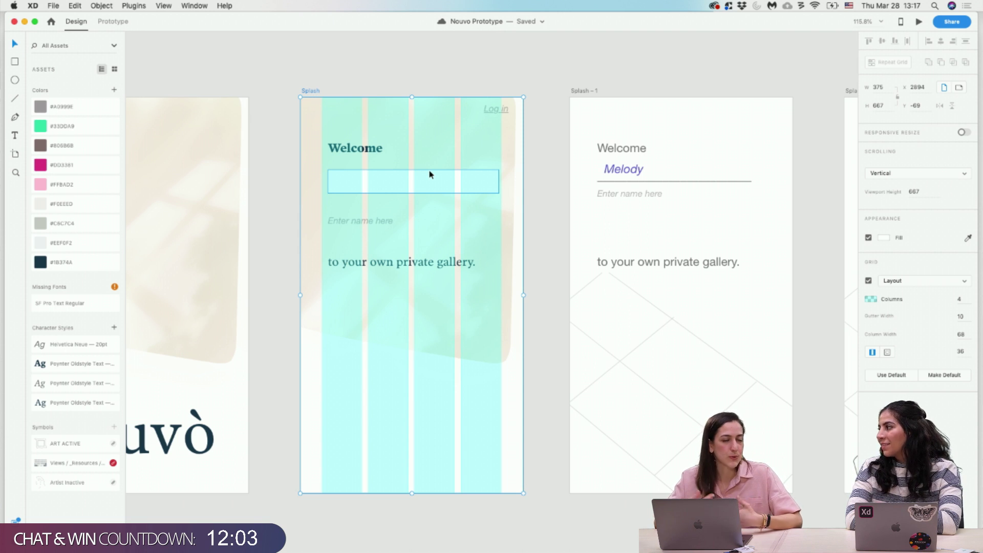
# Round the corners of the white name field rectangle on the Splash artboard to a radius of about 13.
pyautogui.scroll(3, 452, 235)
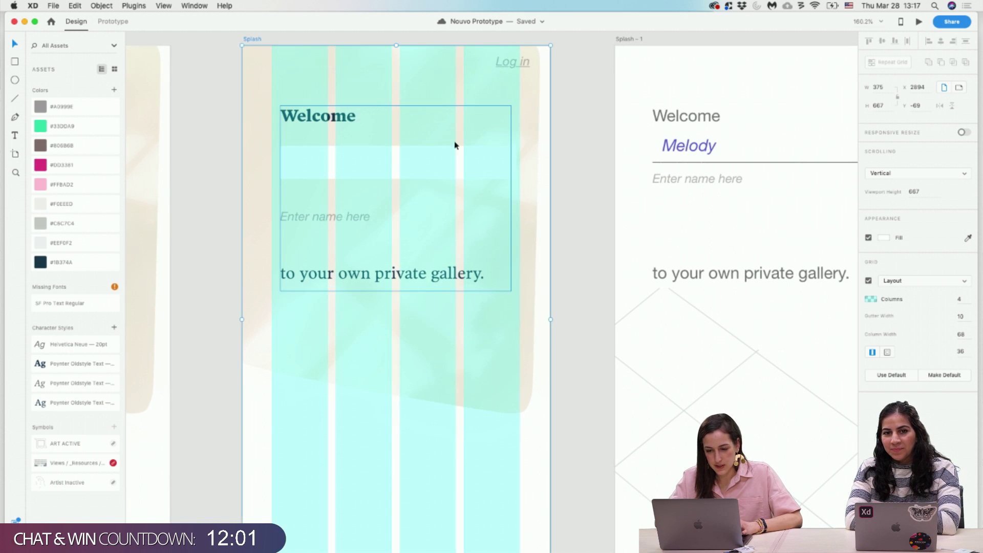
pyautogui.click(478, 167)
pyautogui.moveTo(510, 152); pyautogui.dragTo(548, 164)
pyautogui.click(548, 164)
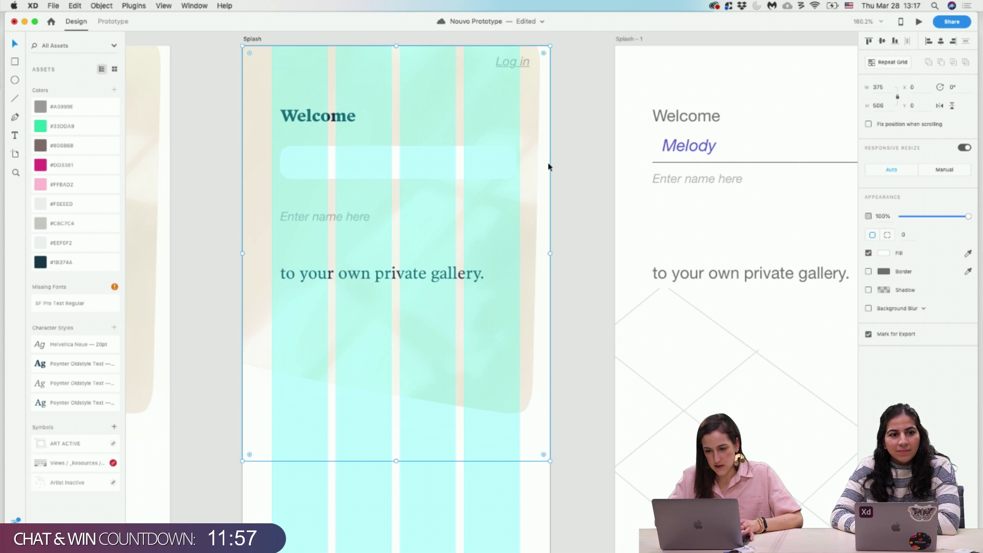
# Change the font of the "Enter name here" placeholder on the Splash artboard to PingFang HK.
pyautogui.hscroll(-5, 548, 164)
pyautogui.scroll(2, 548, 164)
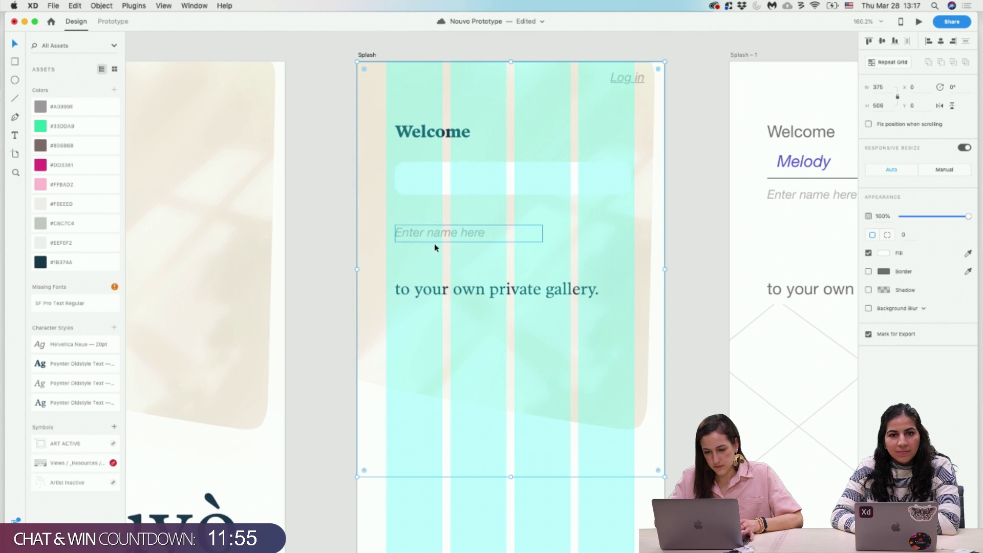
pyautogui.click(426, 239)
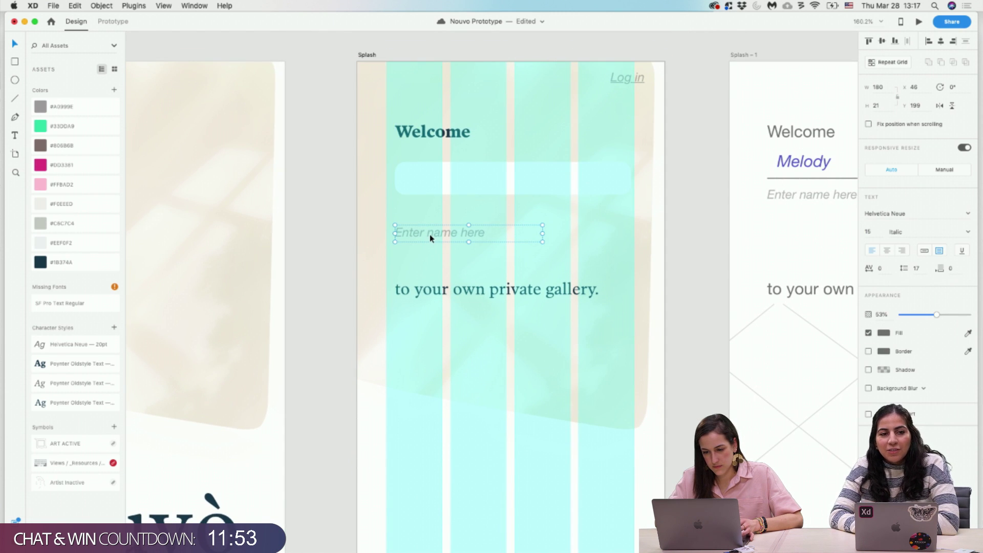
pyautogui.click(968, 214)
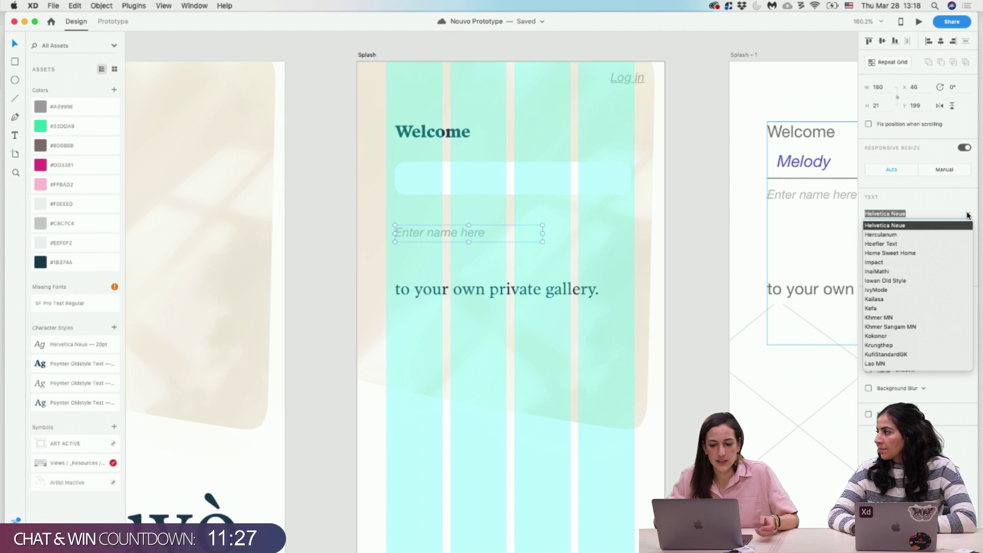
pyautogui.click(461, 236)
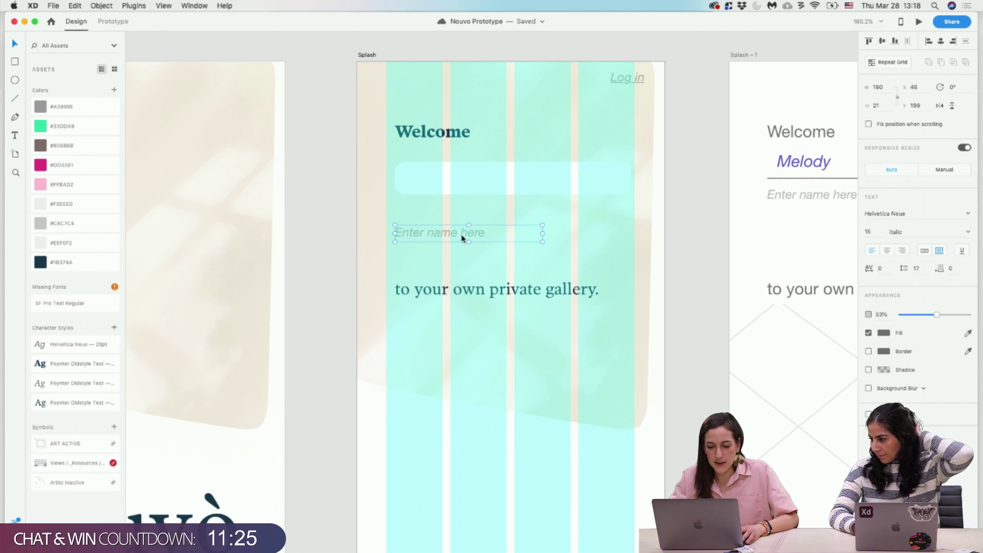
pyautogui.doubleClick(489, 235)
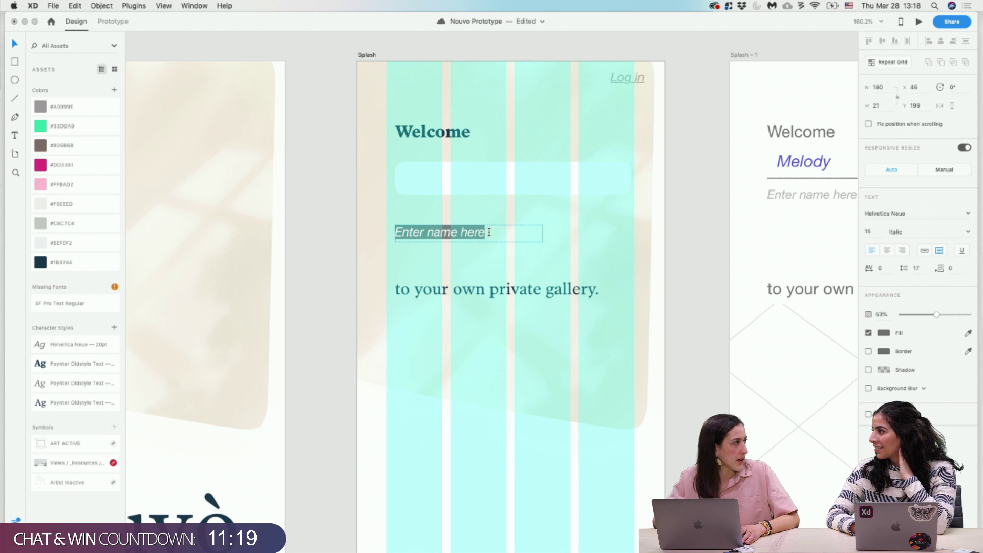
pyautogui.click(967, 215)
pyautogui.write('P')
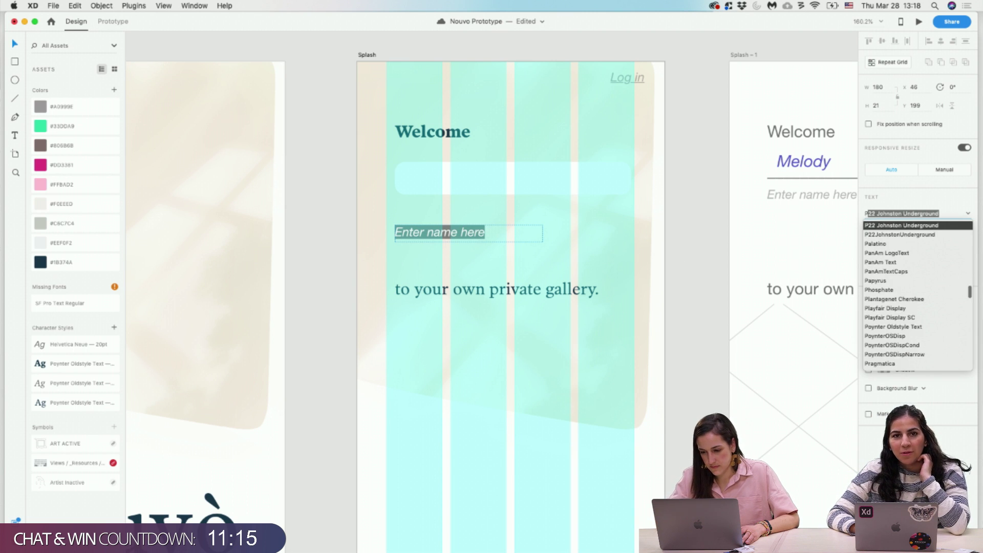
pyautogui.write('ingFang HK')
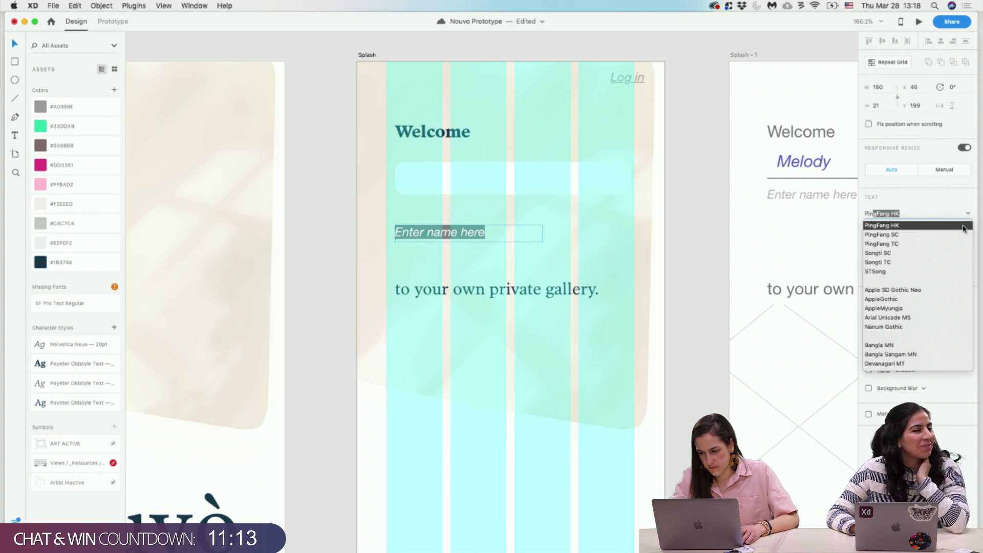
pyautogui.click(935, 226)
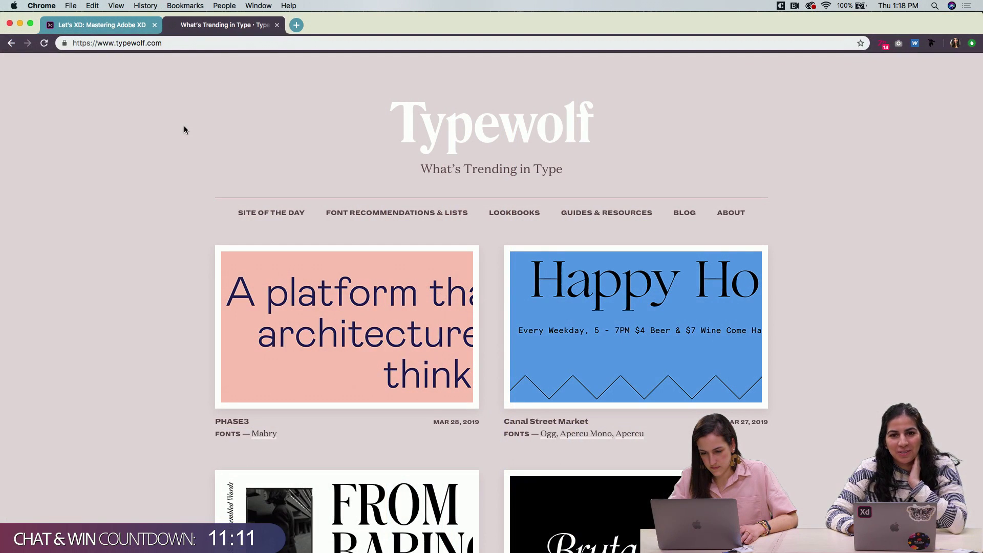
# Look through the Typewolf home page in Chrome, examining its featured sites, blog posts, guides and font recommendation lists.
pyautogui.scroll(-5, 174, 305)
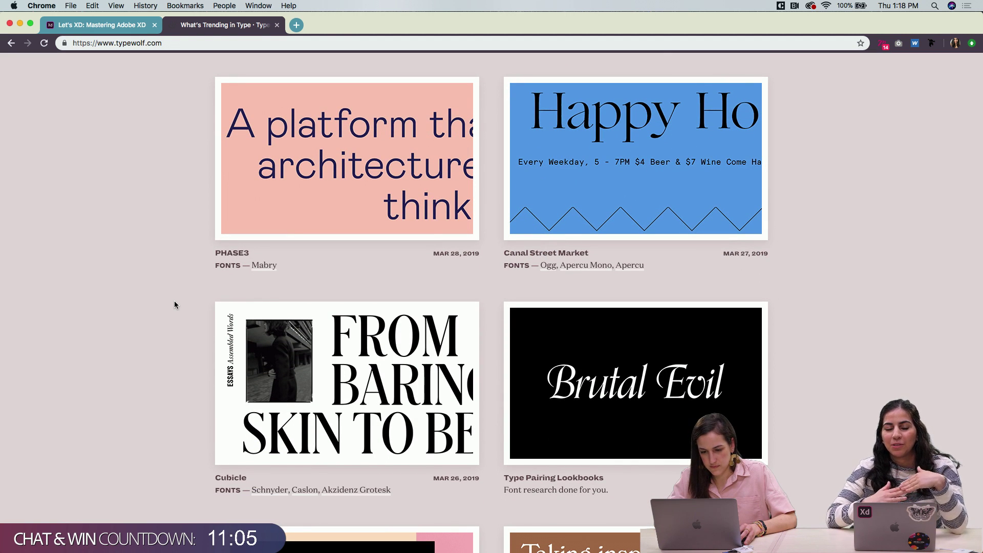
pyautogui.scroll(-7, 187, 379)
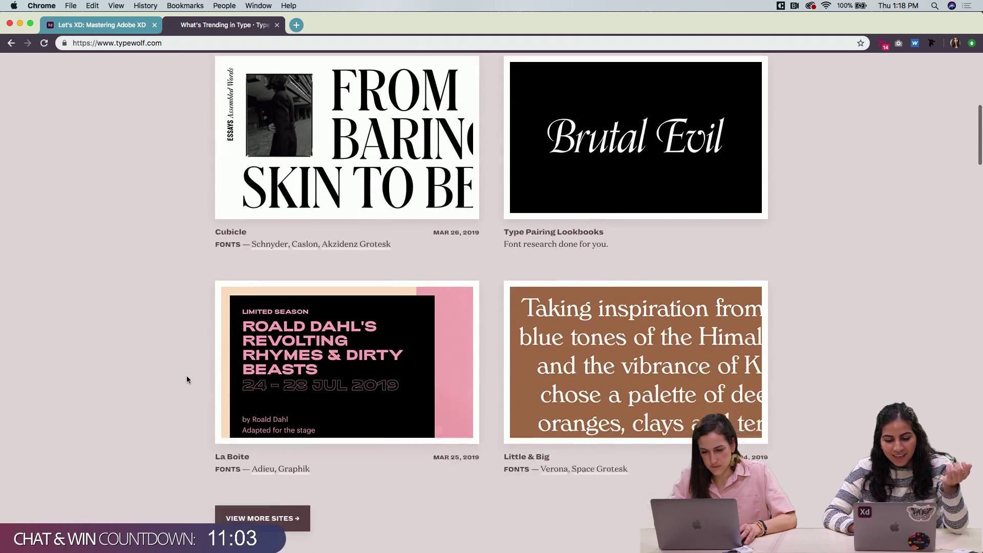
pyautogui.scroll(-10, 186, 378)
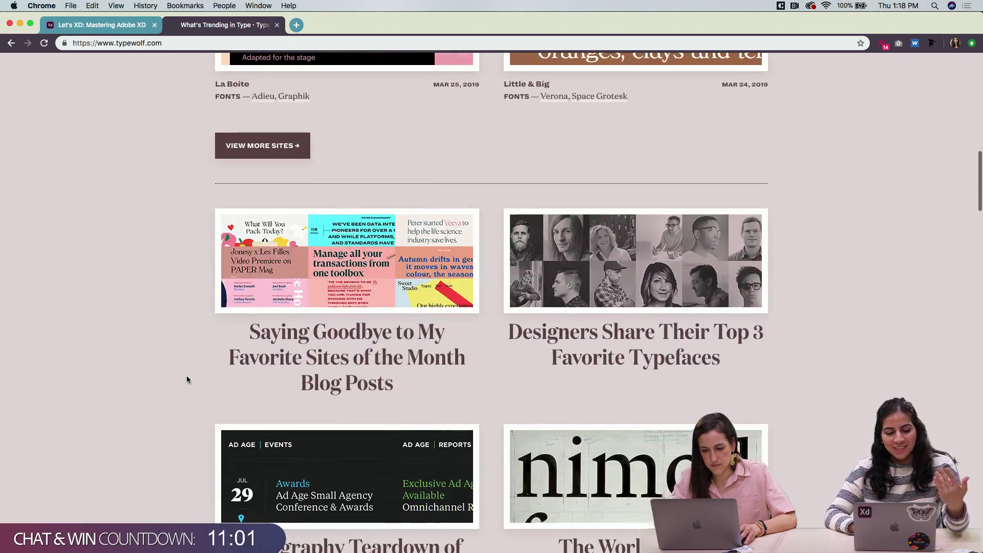
pyautogui.scroll(-10, 187, 379)
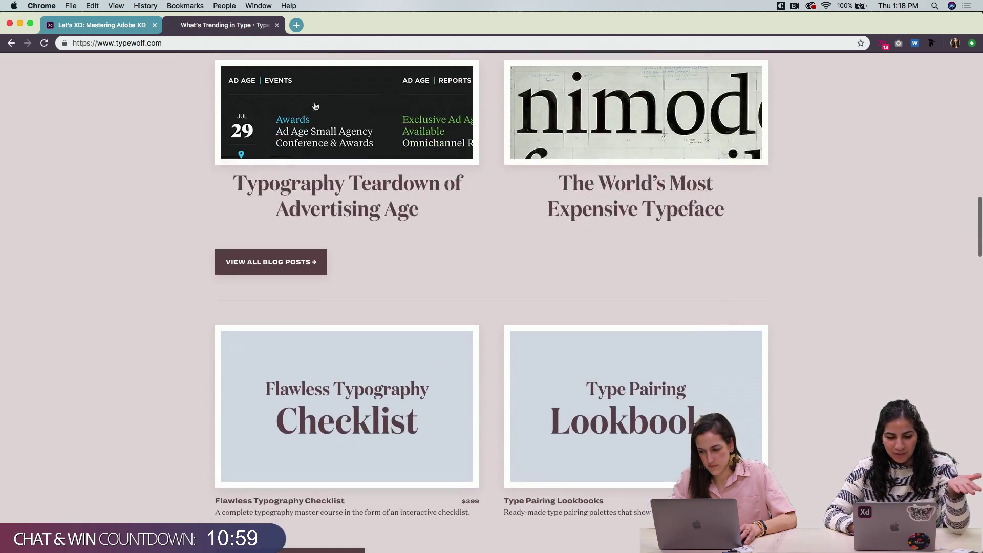
pyautogui.scroll(-11, 211, 409)
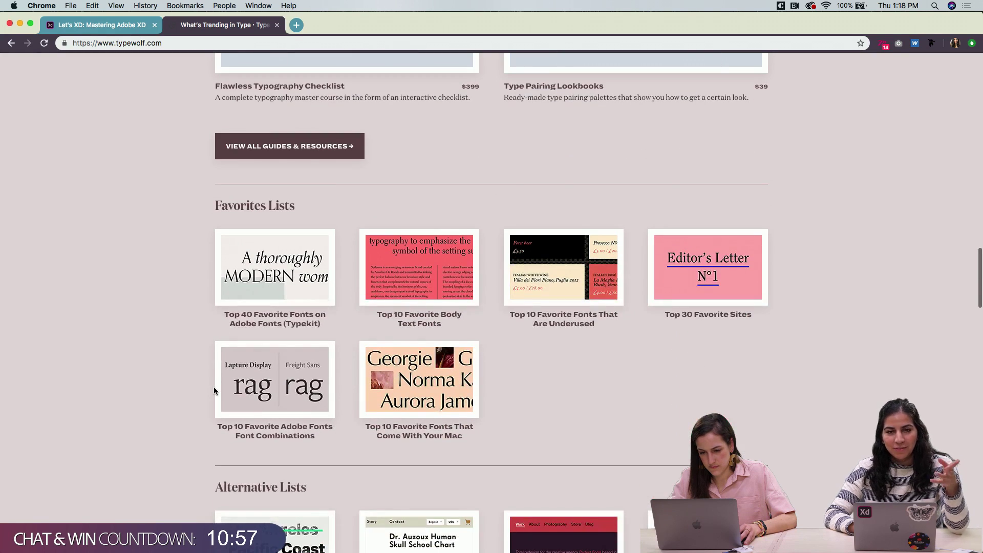
pyautogui.scroll(-13, 214, 390)
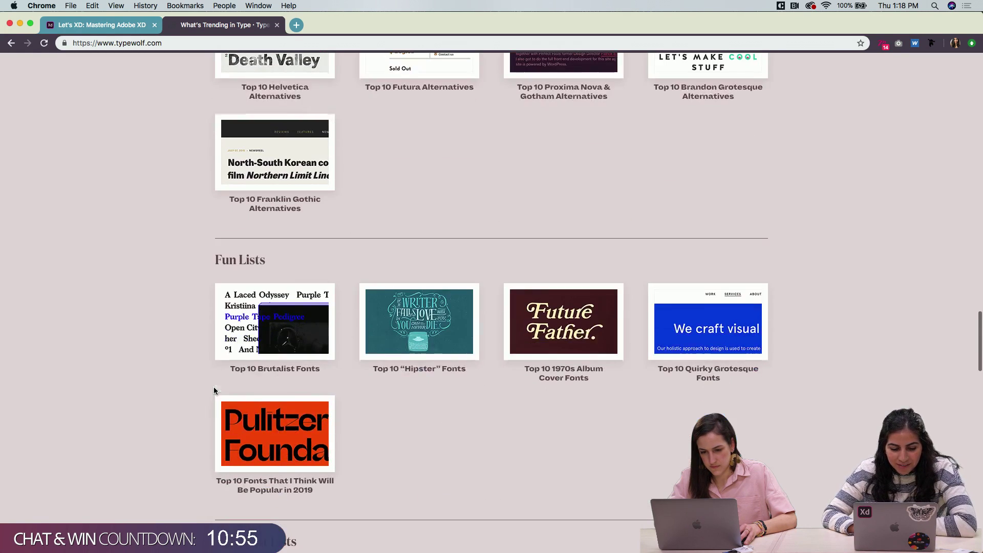
pyautogui.scroll(-5, 369, 392)
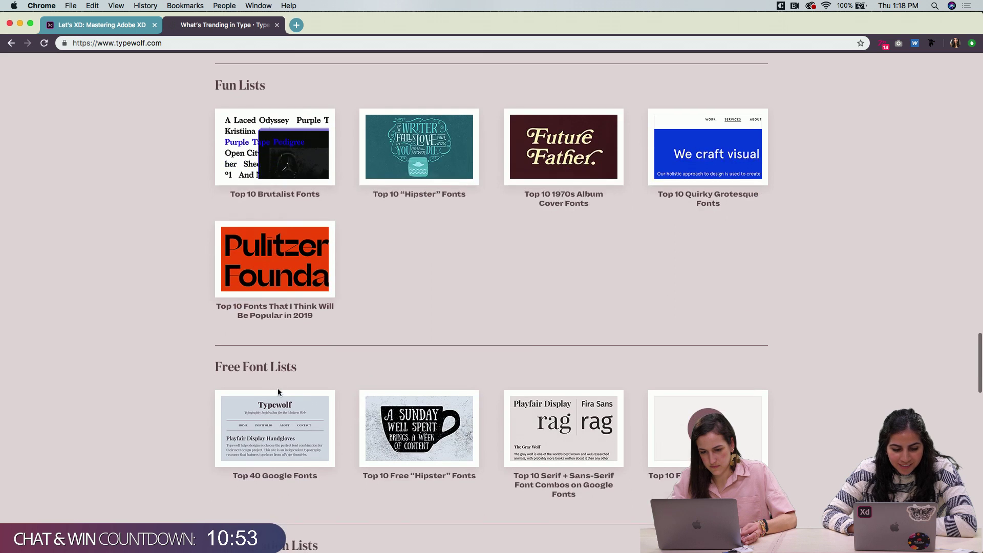
pyautogui.scroll(-5, 304, 382)
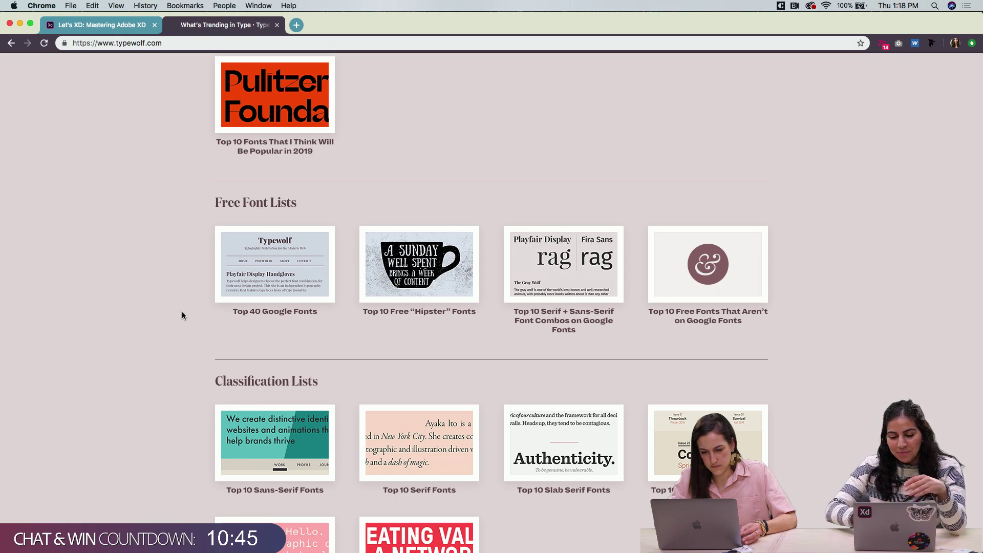
pyautogui.scroll(-3, 182, 313)
pyautogui.scroll(15, 182, 312)
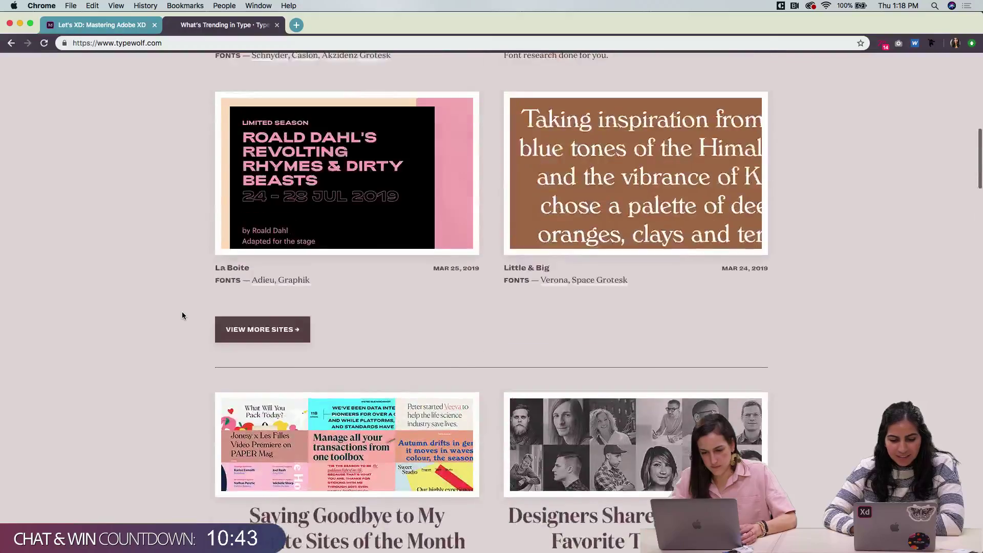
pyautogui.scroll(10, 182, 315)
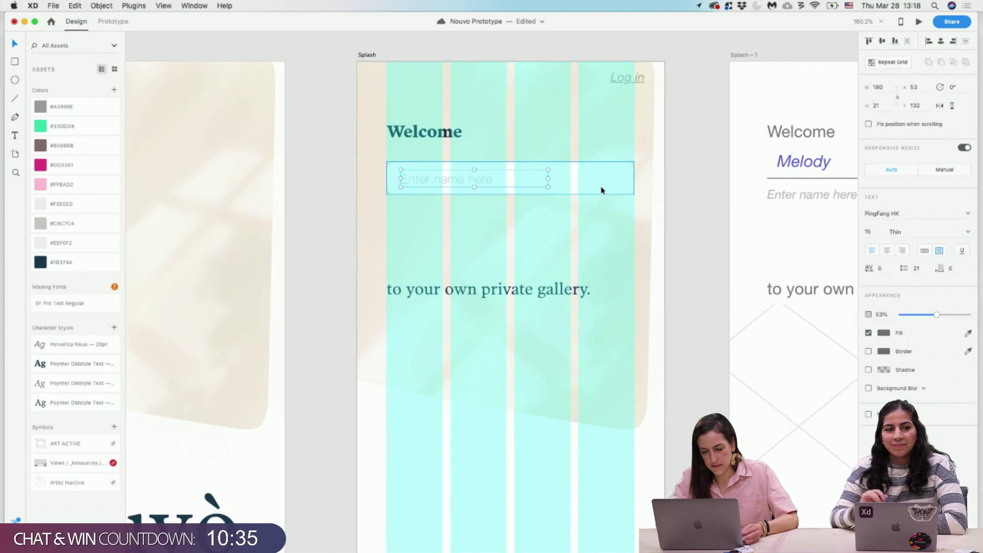
# Add a drop shadow to the white name field rectangle and hide the Splash artboard's layout grid.
pyautogui.click(602, 190)
pyautogui.click(869, 290)
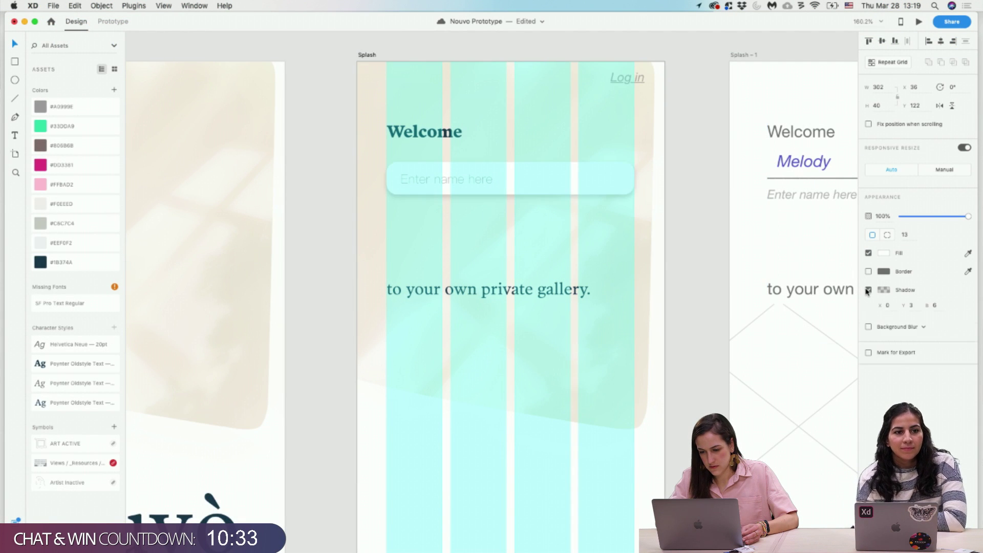
pyautogui.click(700, 274)
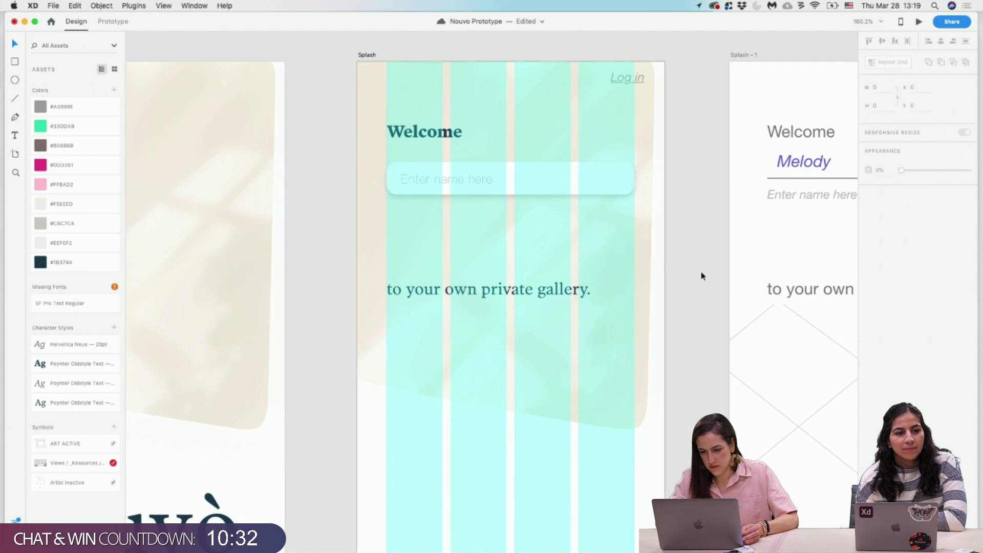
pyautogui.click(370, 64)
pyautogui.press('super+shift+apostrophe')
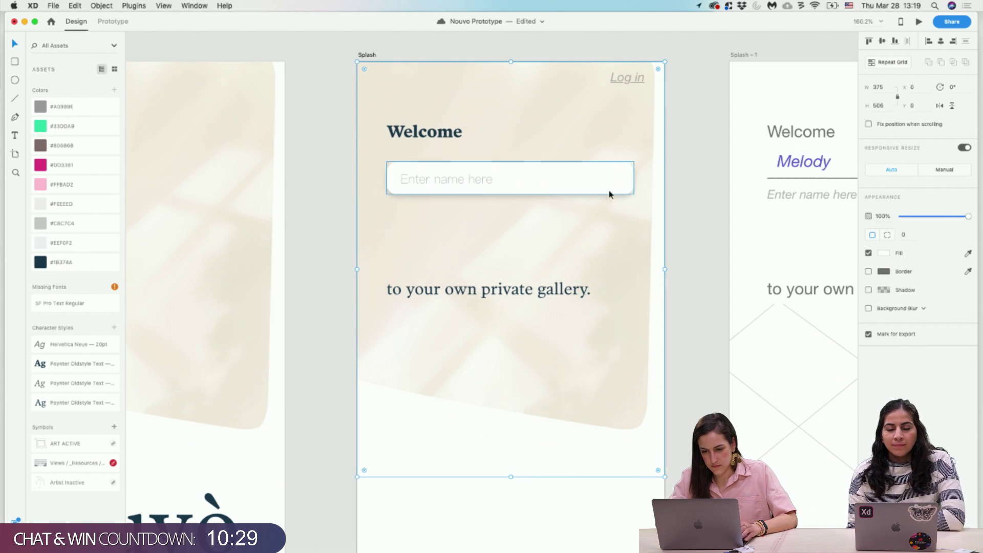
# Set the "Enter name here" placeholder's font size to 13 and center its text box vertically within the white name field.
pyautogui.click(450, 179)
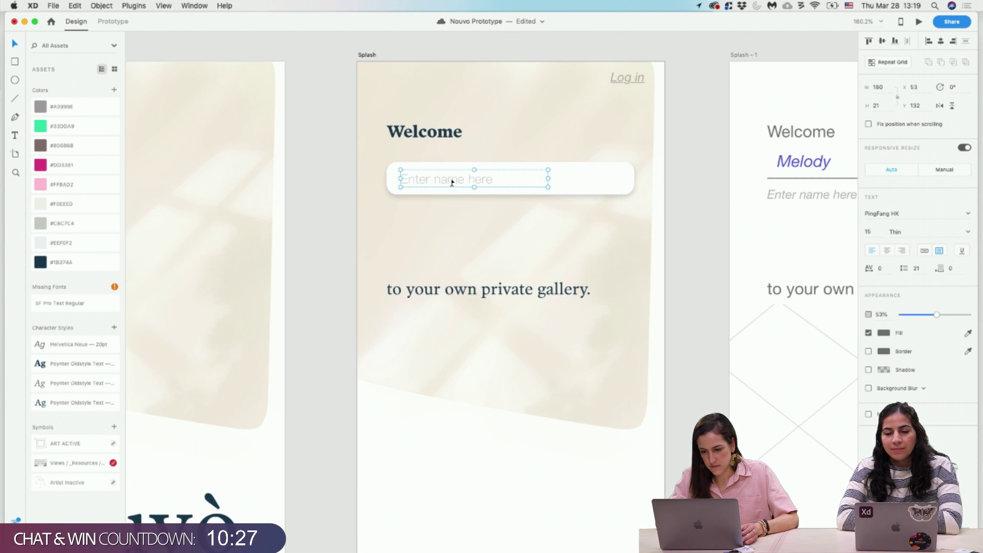
pyautogui.press('Return')
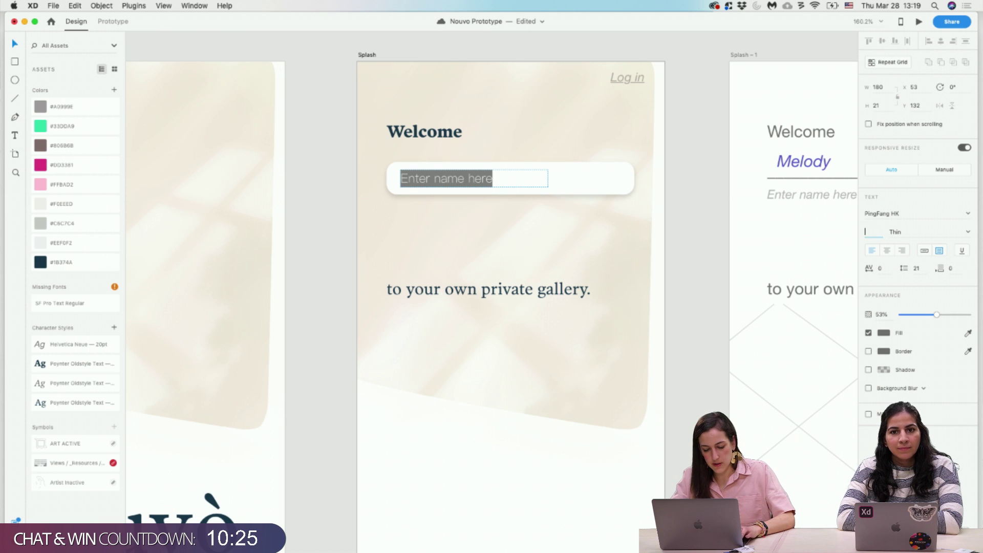
pyautogui.write('13')
pyautogui.press('Return')
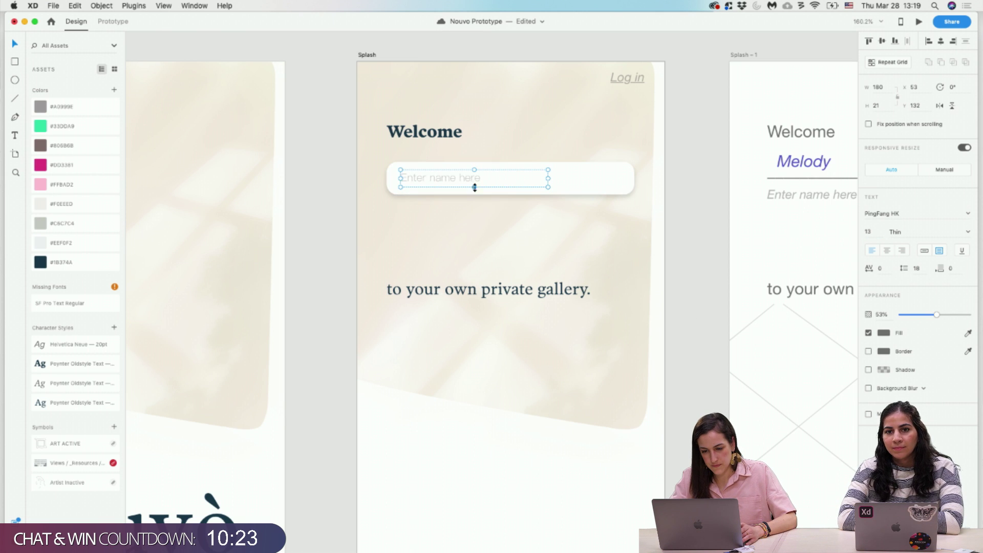
pyautogui.moveTo(474, 186)
pyautogui.mouseDown()
pyautogui.moveTo(457, 182)
pyautogui.moveTo(478, 183)
pyautogui.mouseUp()
pyautogui.click(461, 220)
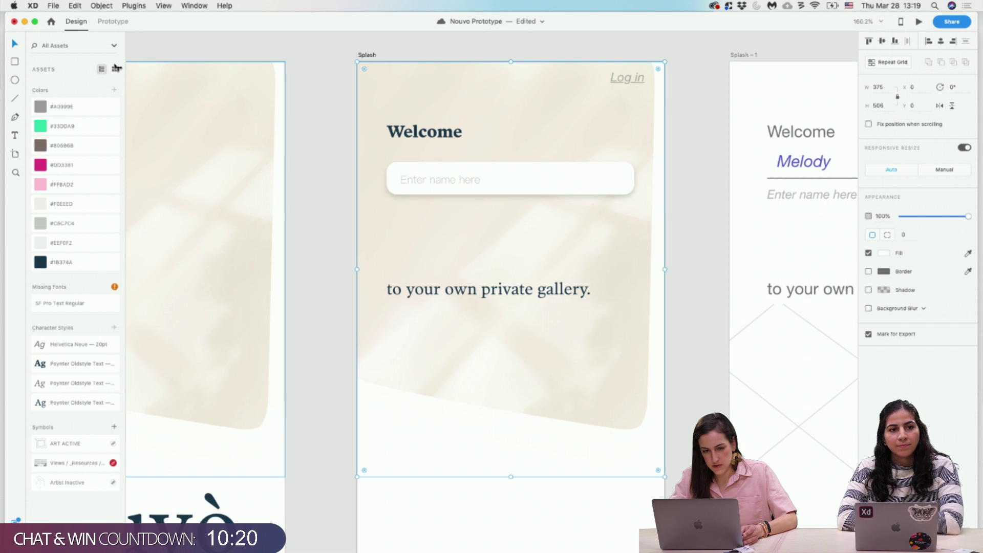
# Draw a vertical cursor line about 26 high at the start of the name placeholder and set its border size to 0.5.
pyautogui.click(14, 101)
pyautogui.moveTo(400, 167); pyautogui.dragTo(400, 188)
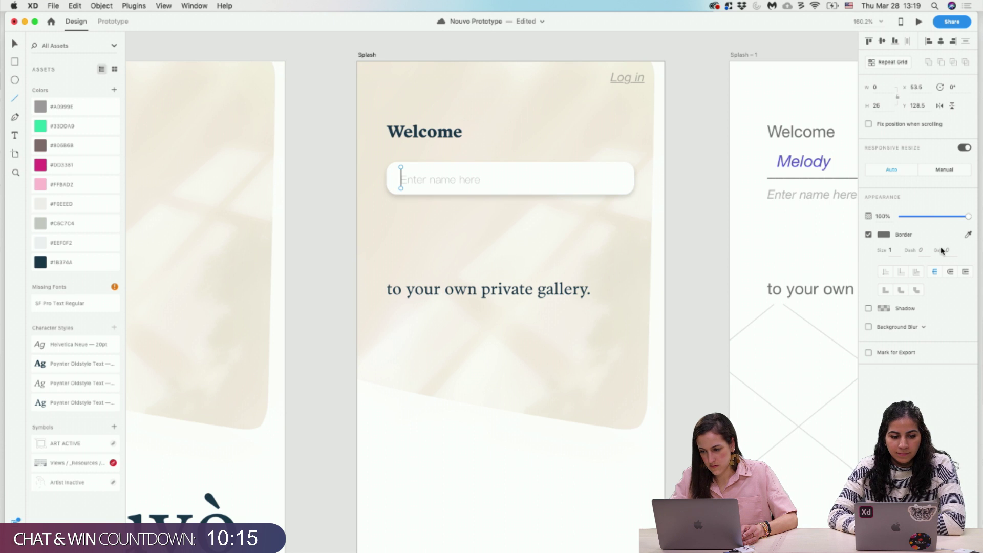
pyautogui.write('.5')
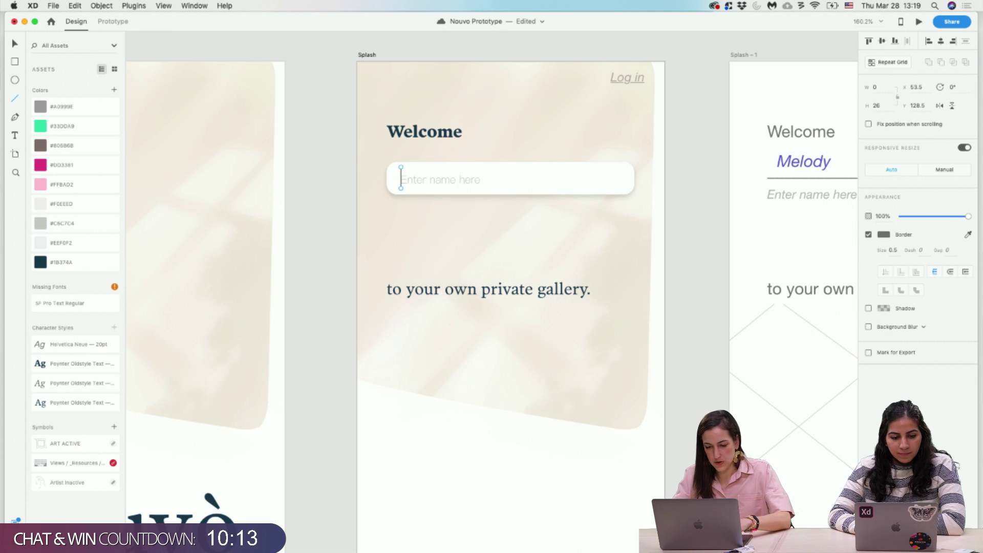
pyautogui.press('Return')
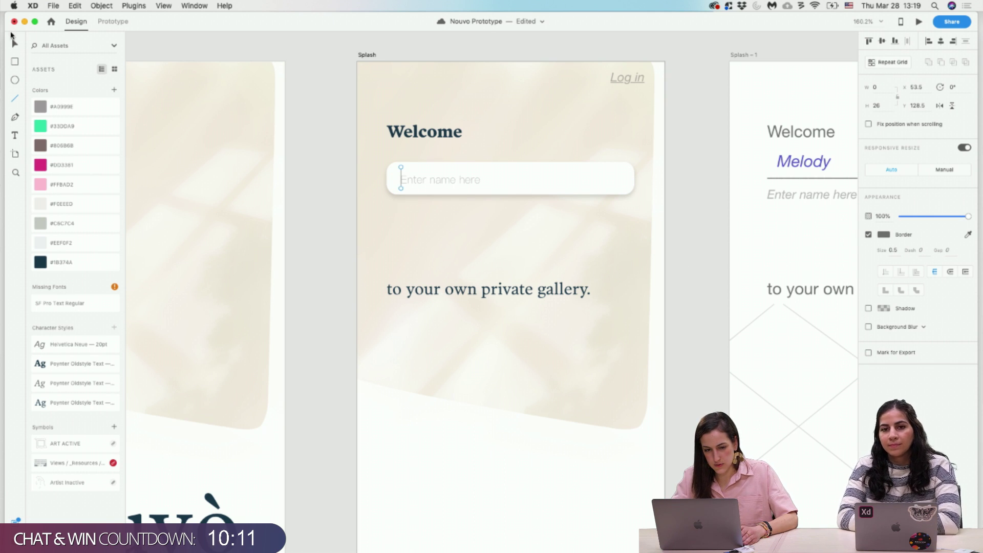
pyautogui.click(15, 43)
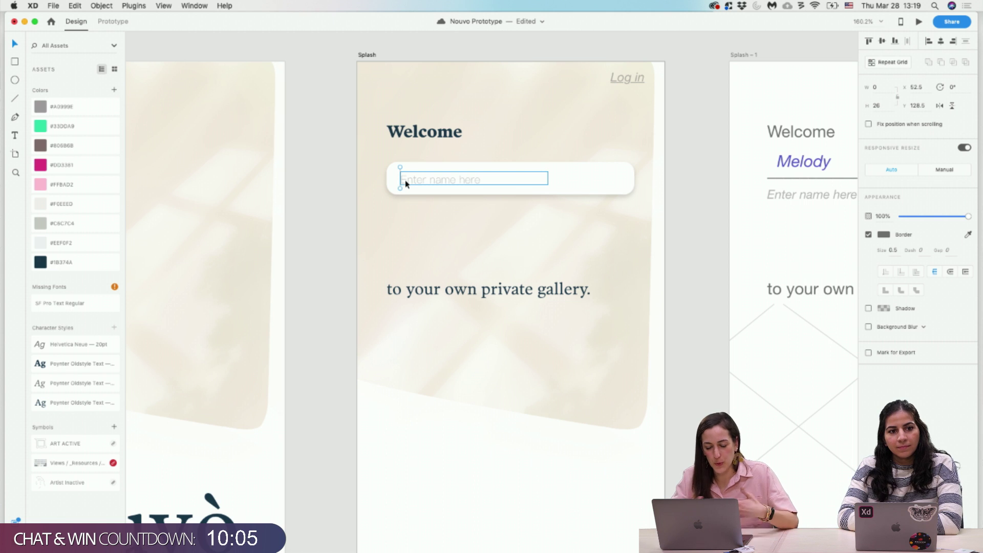
# Copy the large nouvò wordmark from the Splash 0 artboard to the same position on the Splash artboard.
pyautogui.scroll(-1, 549, 256)
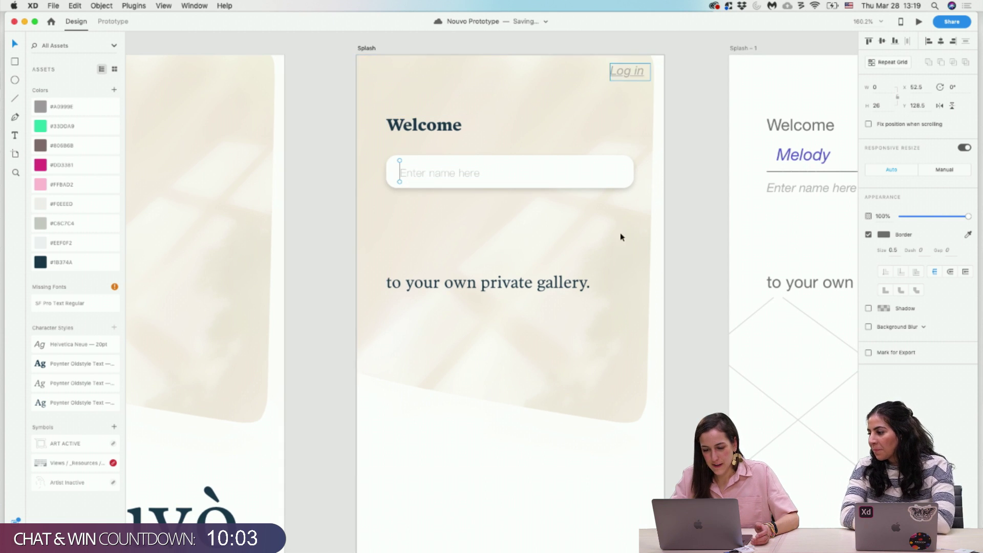
pyautogui.scroll(-10, 621, 237)
pyautogui.scroll(5, 617, 268)
pyautogui.click(214, 387)
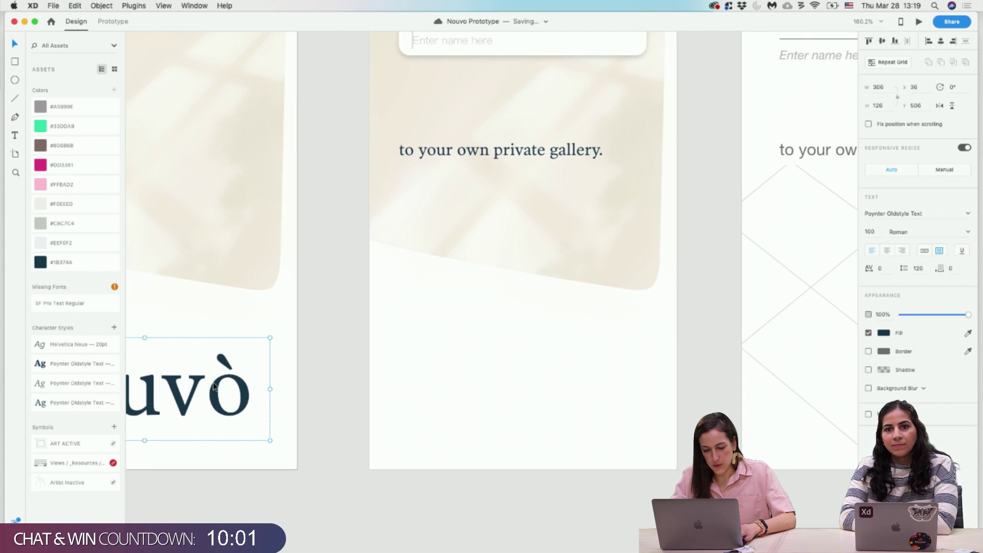
pyautogui.scroll(-5, 214, 387)
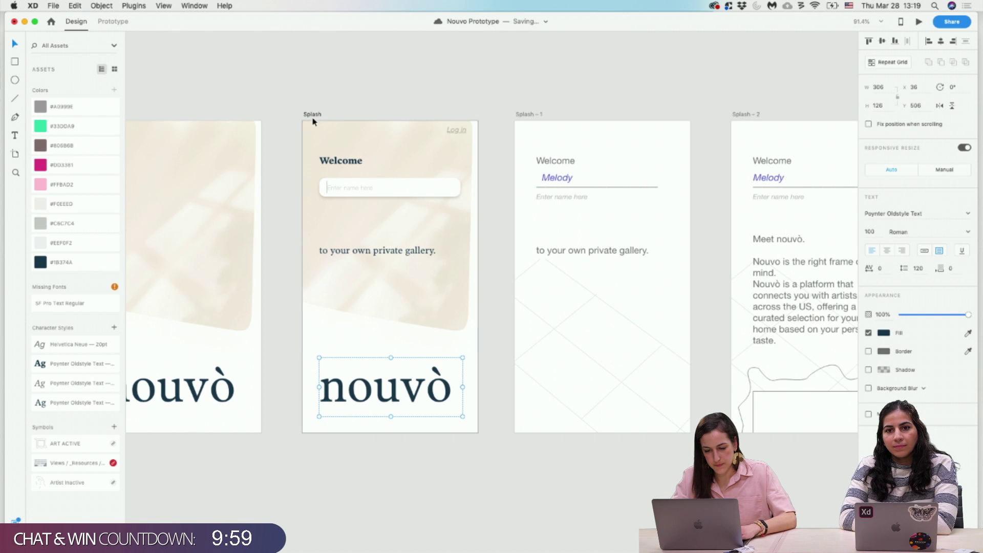
pyautogui.click(486, 431)
pyautogui.hscroll(-5, 486, 433)
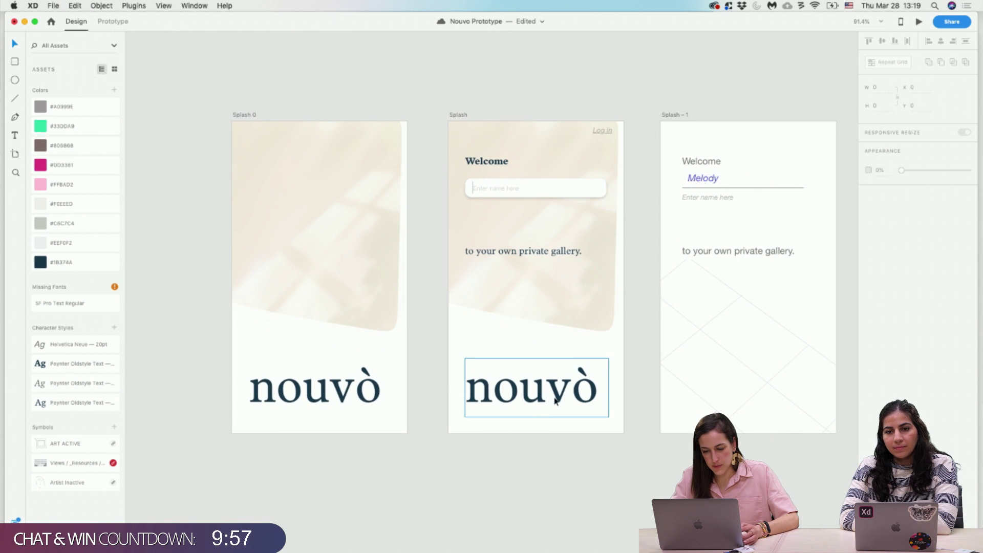
# Set the Splash artboard's "Log in" text to Regular and recolor it with the saved magenta swatch.
pyautogui.scroll(5, 555, 401)
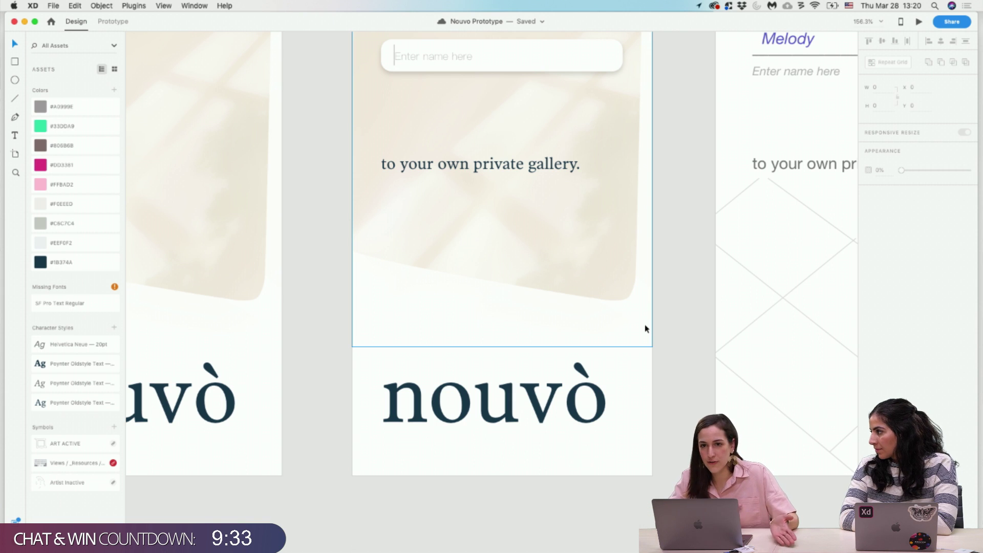
pyautogui.scroll(5, 661, 309)
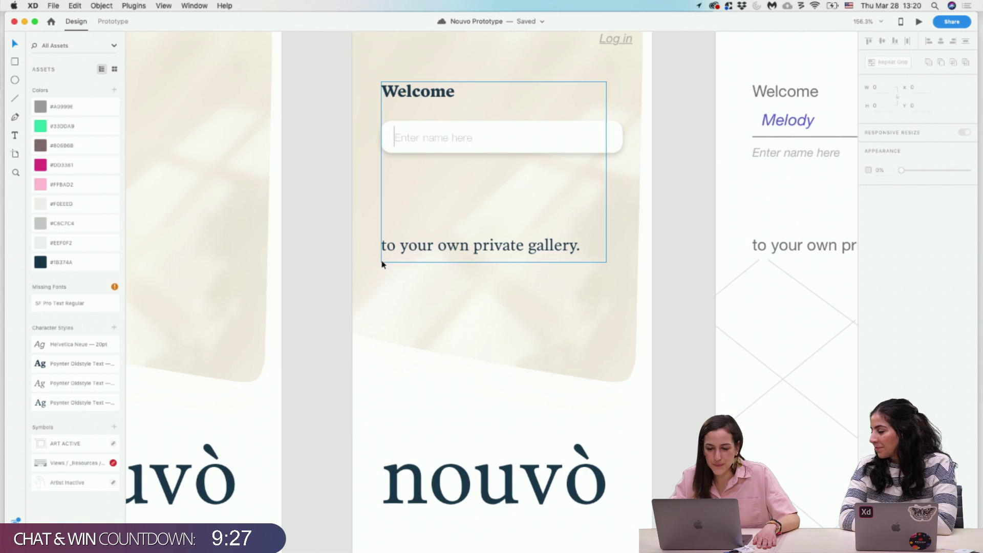
pyautogui.scroll(6, 398, 245)
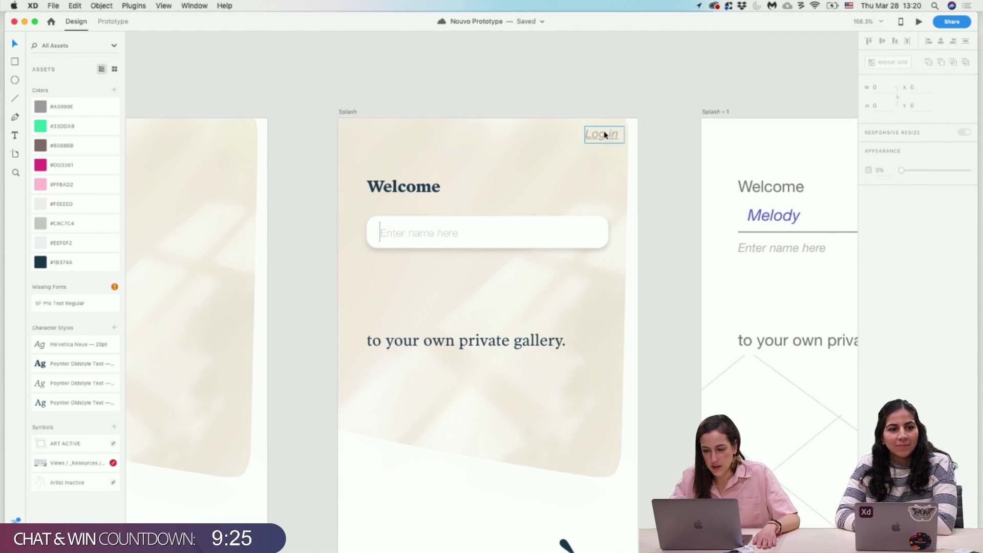
pyautogui.click(604, 134)
pyautogui.doubleClick(604, 135)
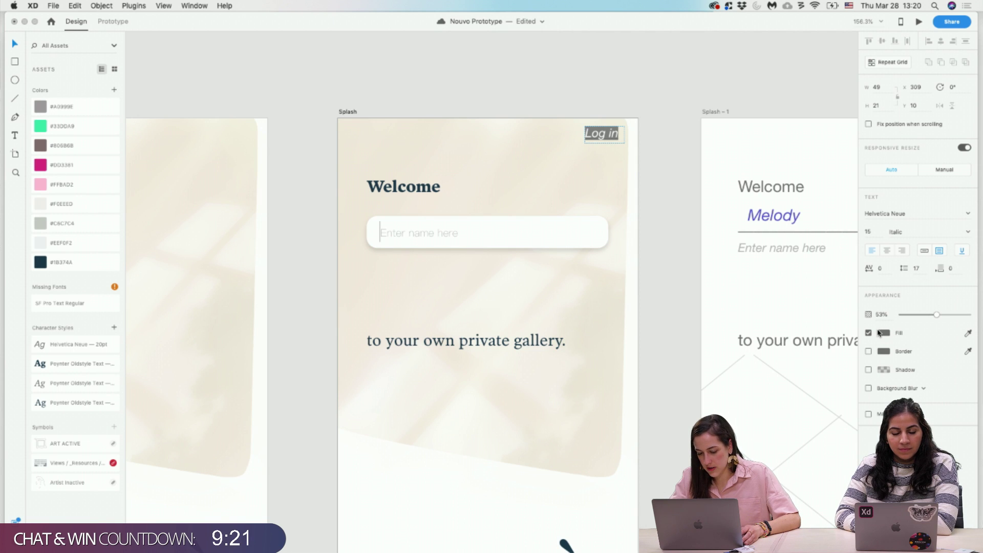
pyautogui.press('super+z')
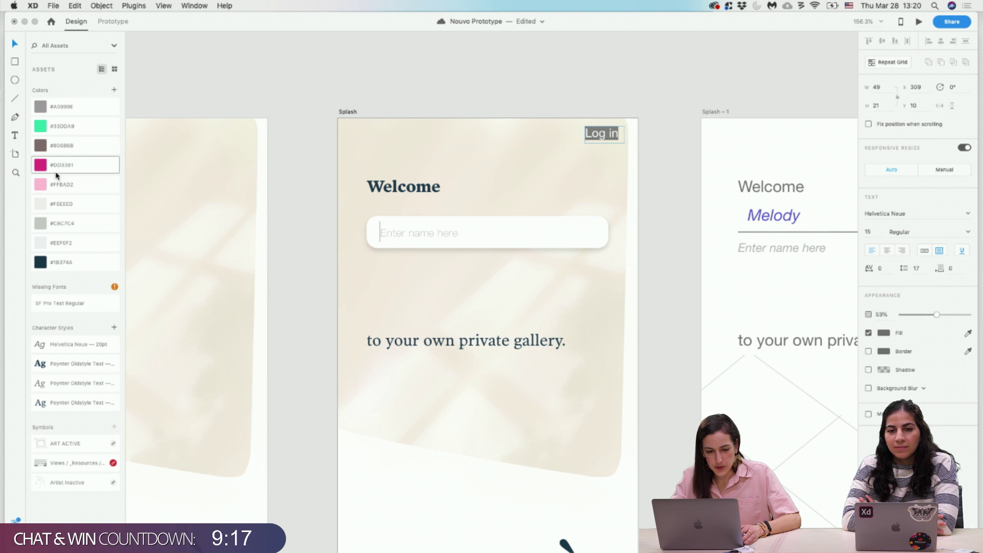
pyautogui.click(65, 186)
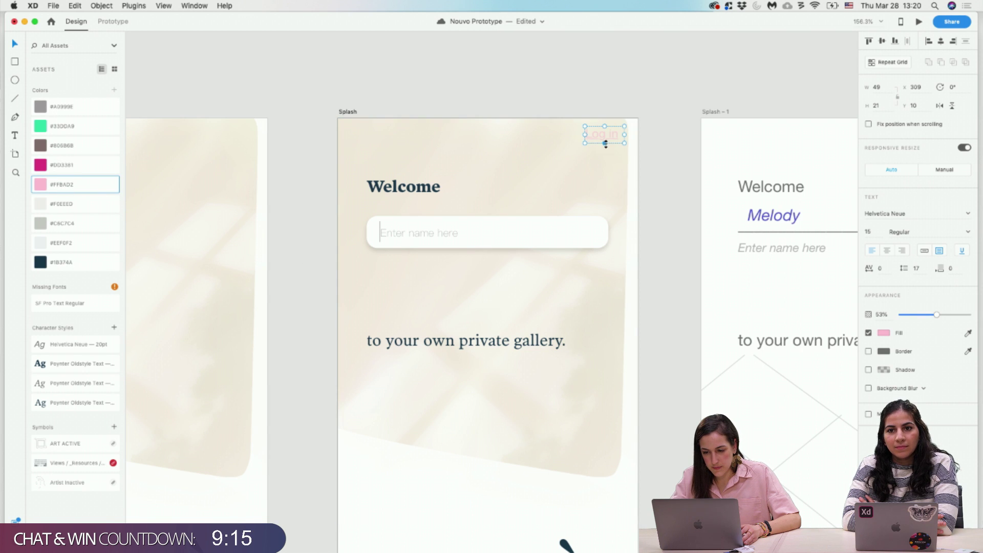
pyautogui.doubleClick(594, 134)
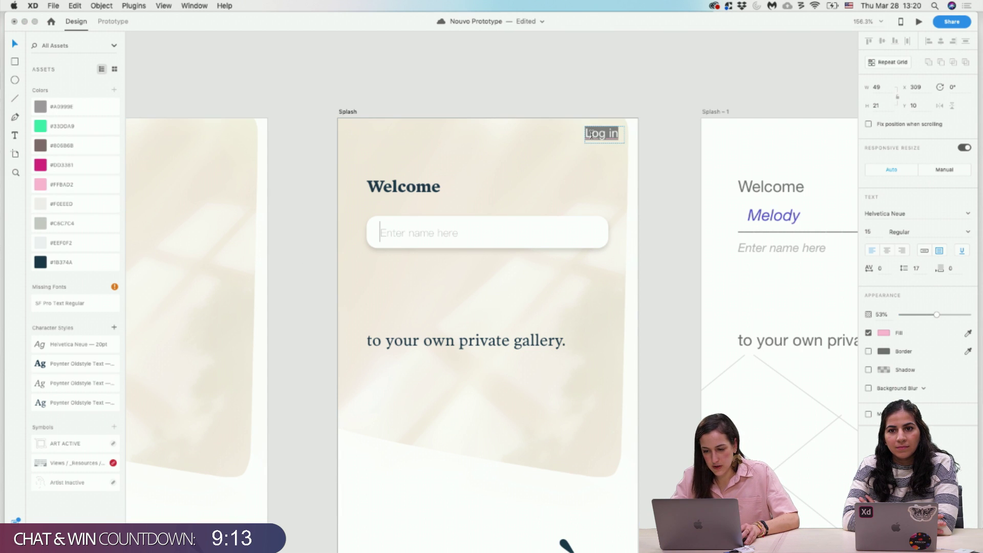
pyautogui.click(62, 164)
pyautogui.click(621, 165)
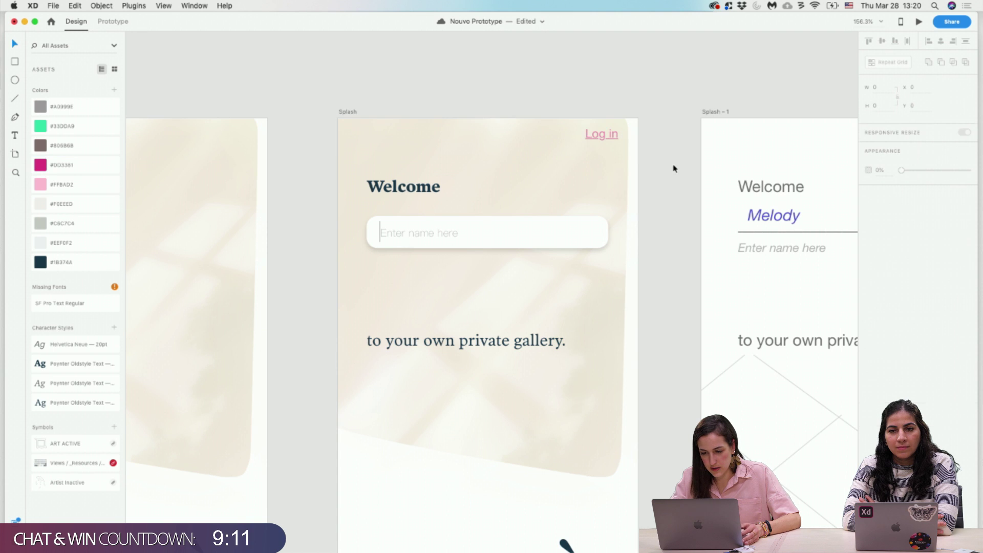
# Remove the underline from the "Log in" text and move it slightly left to leave room for an arrow.
pyautogui.click(589, 137)
pyautogui.doubleClick(589, 135)
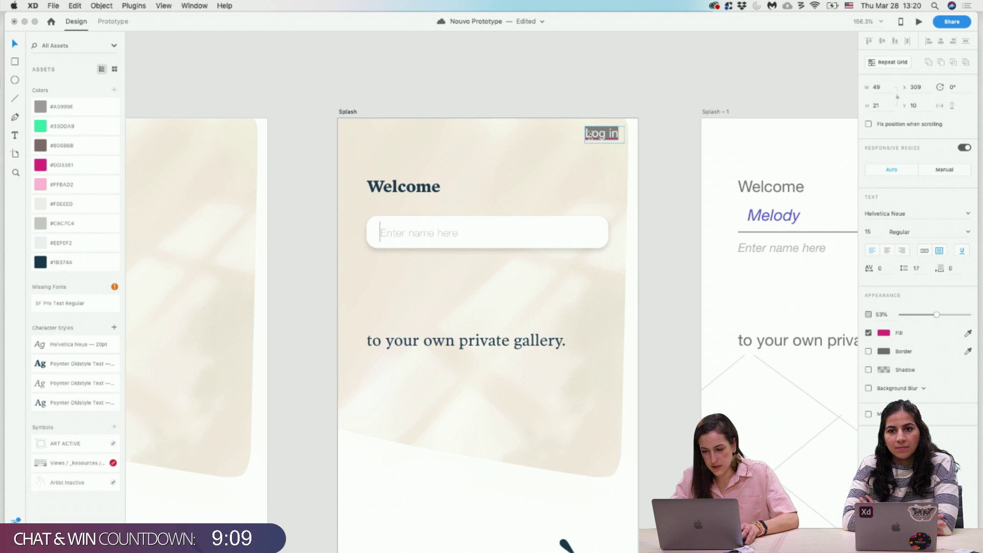
pyautogui.press('Escape')
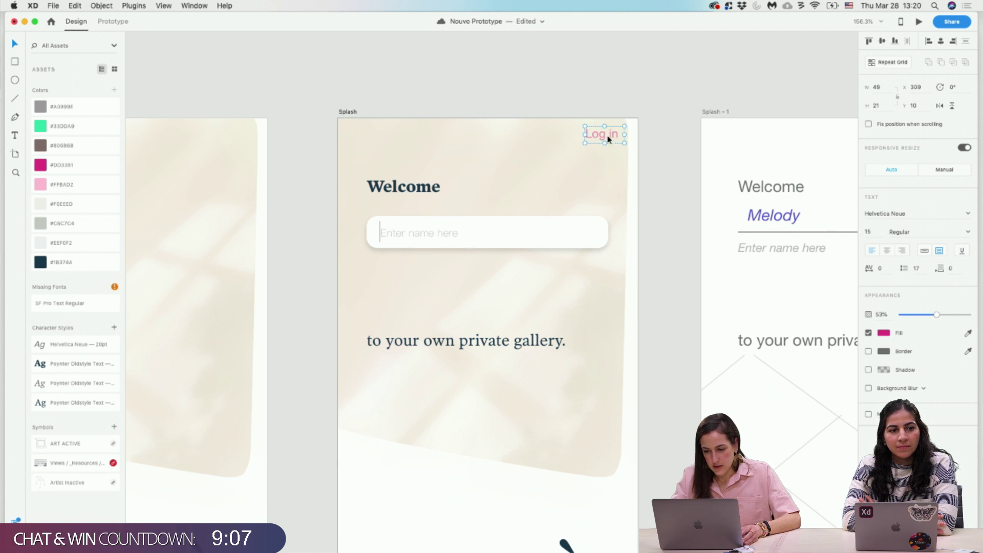
pyautogui.moveTo(608, 139); pyautogui.dragTo(595, 139)
pyautogui.click(665, 149)
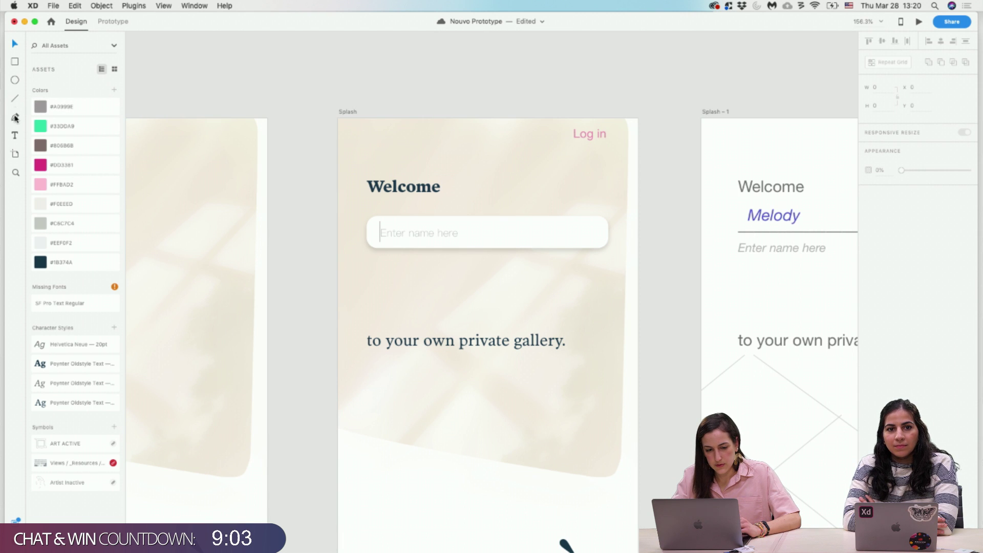
# Draw an arrow to the right of "Log in" from a horizontal line about 13 wide and an open arrowhead about 8 high.
pyautogui.scroll(5, 639, 146)
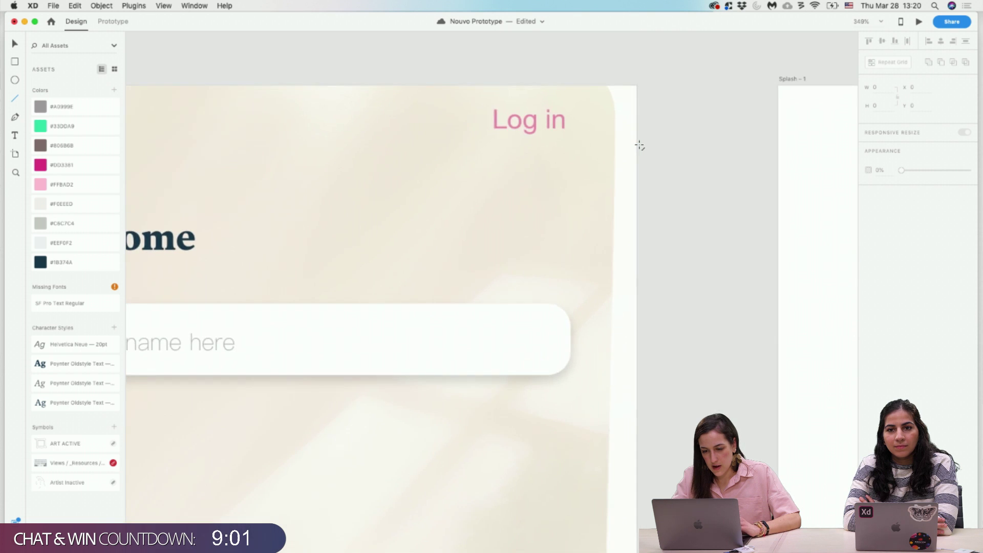
pyautogui.moveTo(583, 121); pyautogui.dragTo(606, 121)
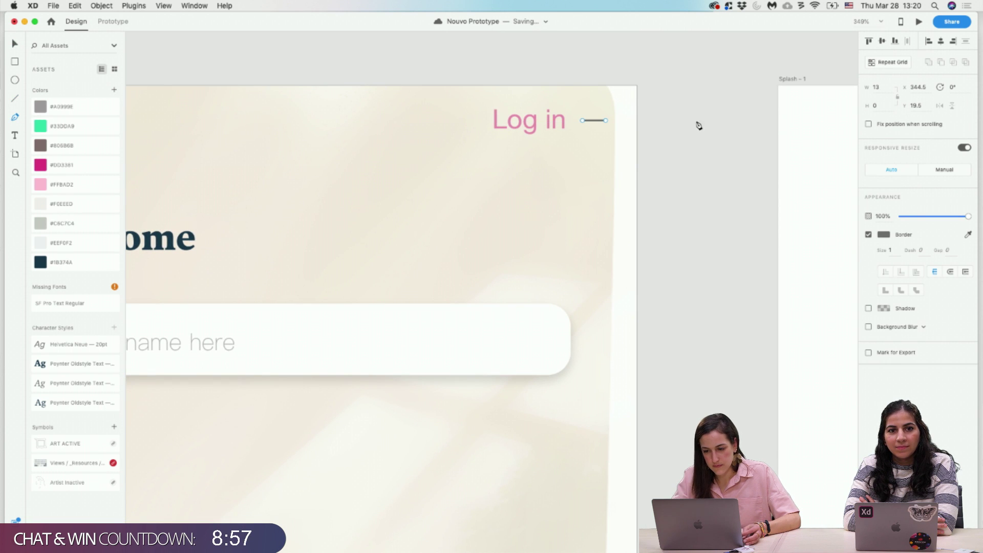
pyautogui.scroll(5, 629, 158)
pyautogui.click(569, 195)
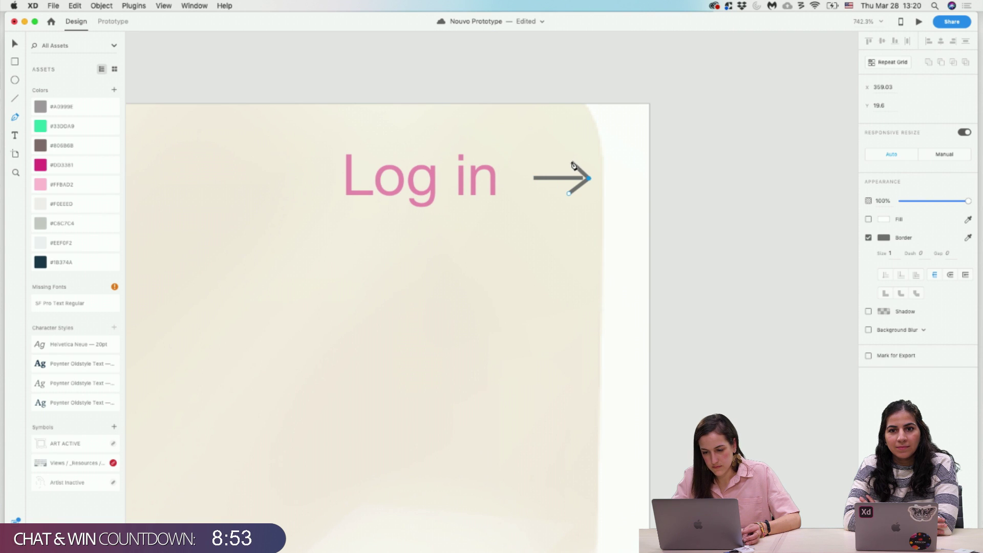
pyautogui.click(574, 163)
pyautogui.press('Escape')
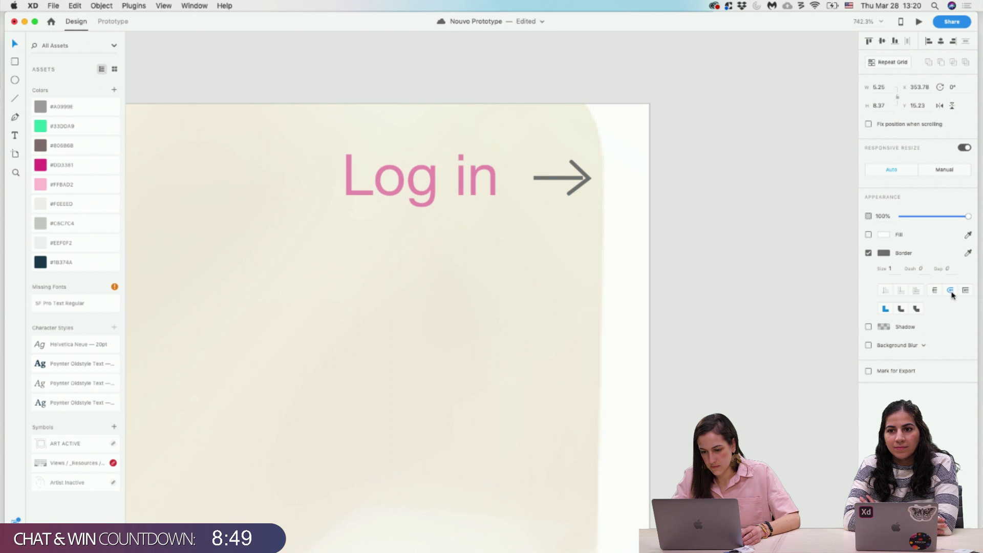
# Apply a round join to the arrowhead and round caps to the shaft, and shift the shaft slightly left.
pyautogui.click(564, 192)
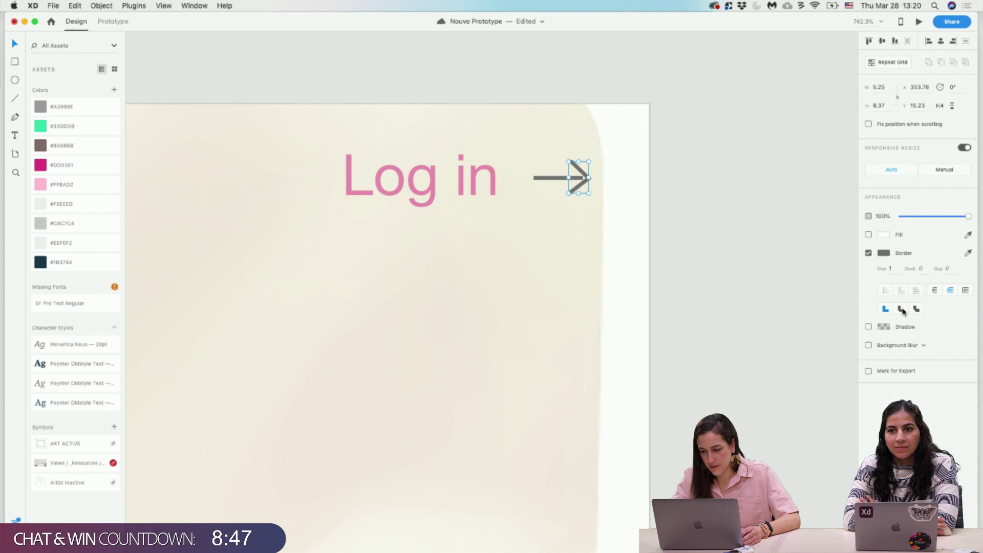
pyautogui.click(901, 309)
pyautogui.click(541, 178)
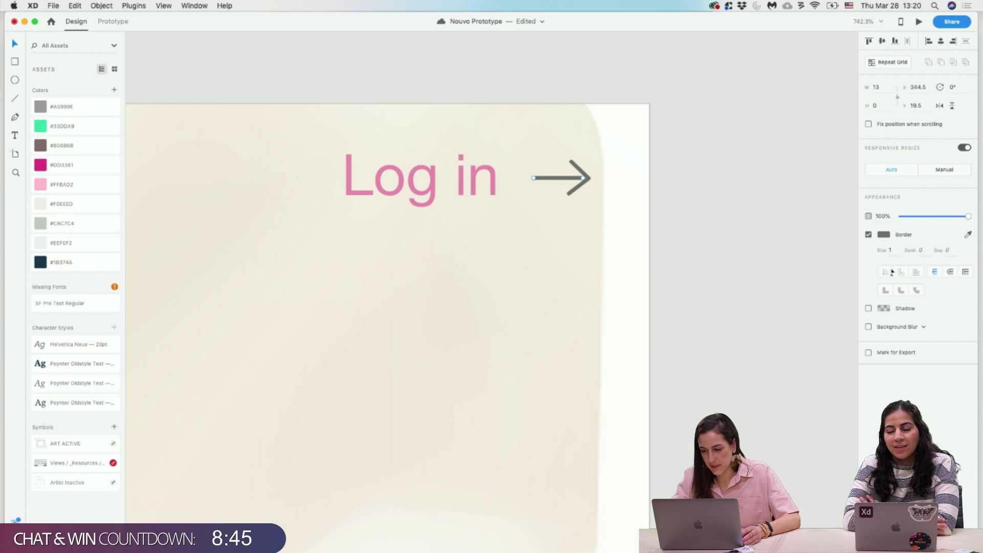
pyautogui.click(951, 272)
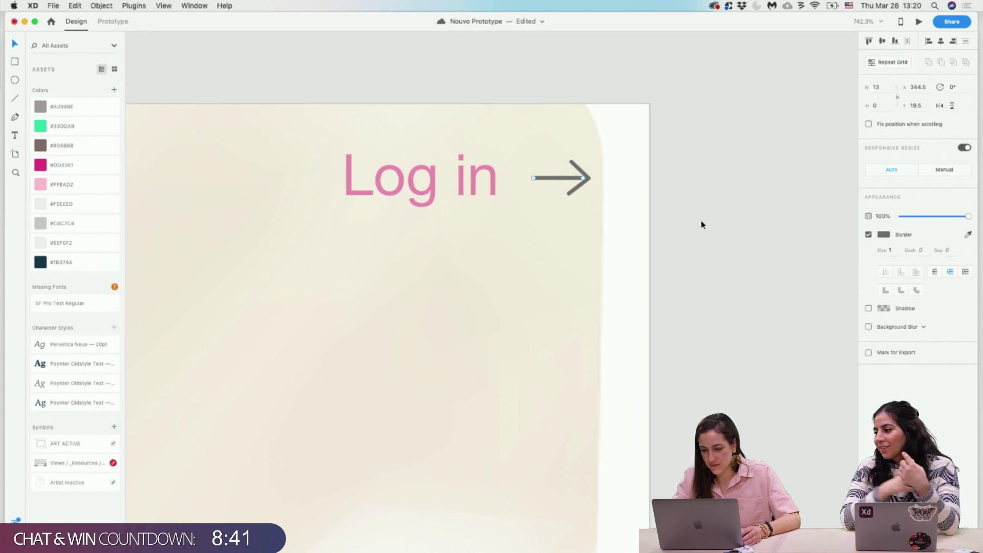
pyautogui.moveTo(564, 179); pyautogui.dragTo(560, 181)
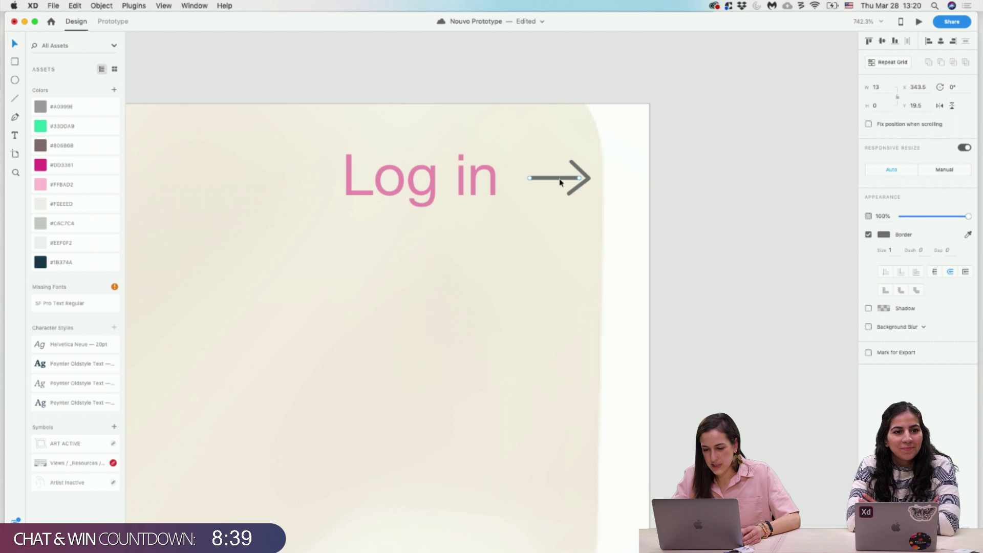
# Match the arrow shaft's border color to the pink of the "Log in" text by sampling it with the eyedropper.
pyautogui.click(884, 234)
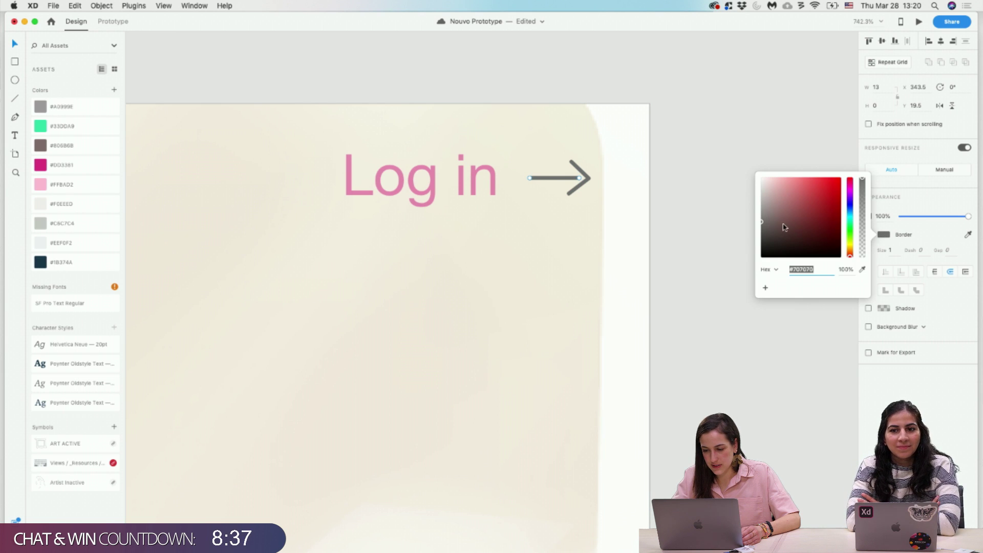
pyautogui.click(863, 271)
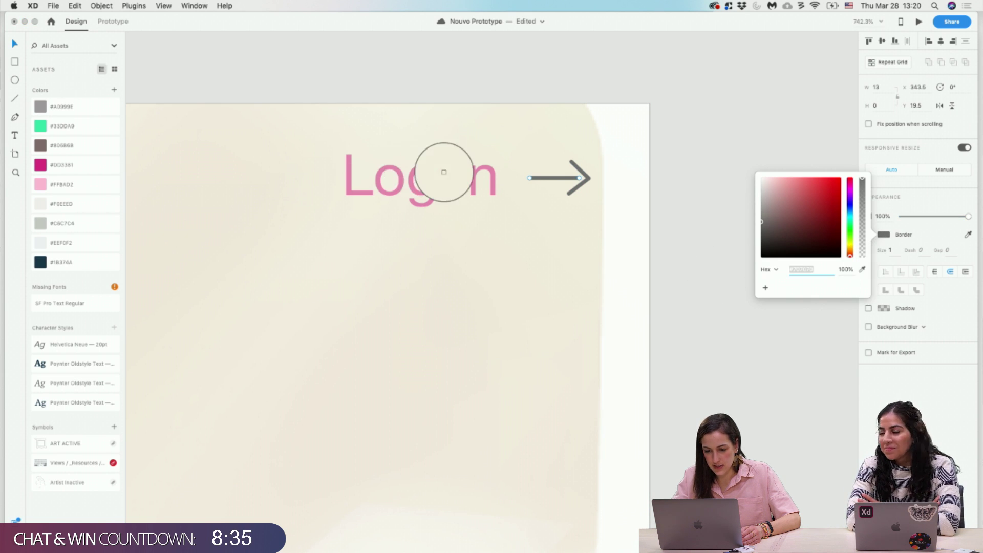
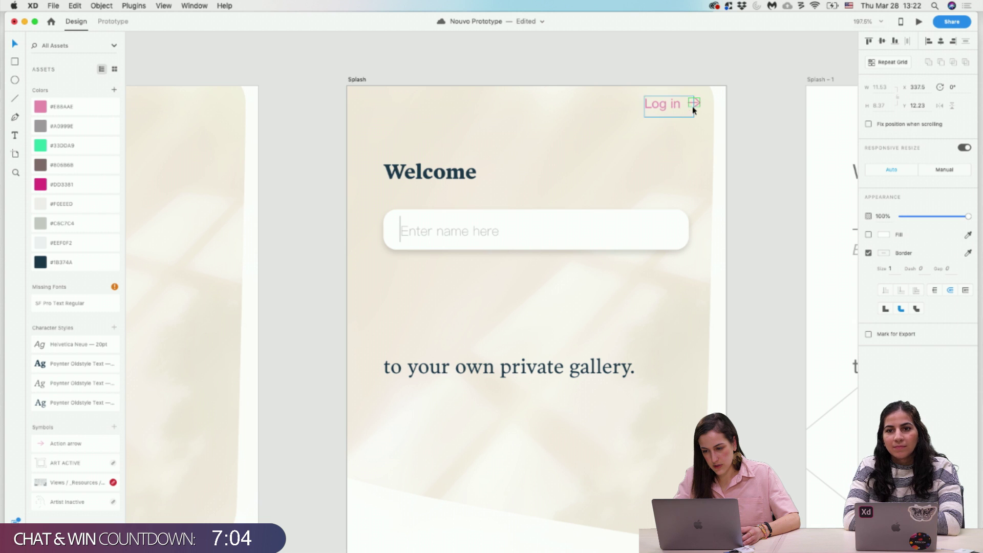
pyautogui.click(779, 142)
pyautogui.scroll(-5, 748, 253)
pyautogui.scroll(-5, 749, 253)
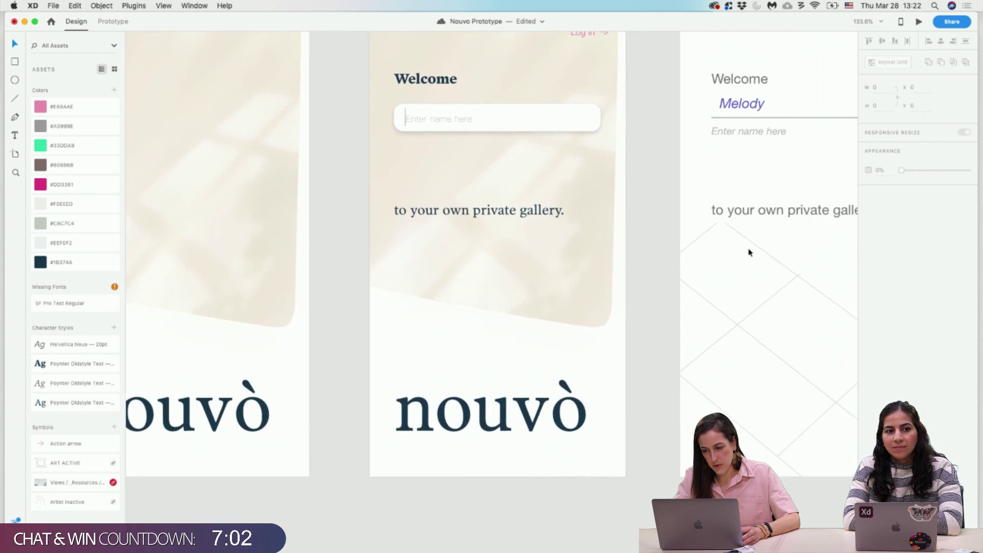
# Move the Splash 0 and Splash artboards away from Splash – 1 to open a gap for another artboard.
pyautogui.scroll(-5, 749, 252)
pyautogui.rightClick(748, 254)
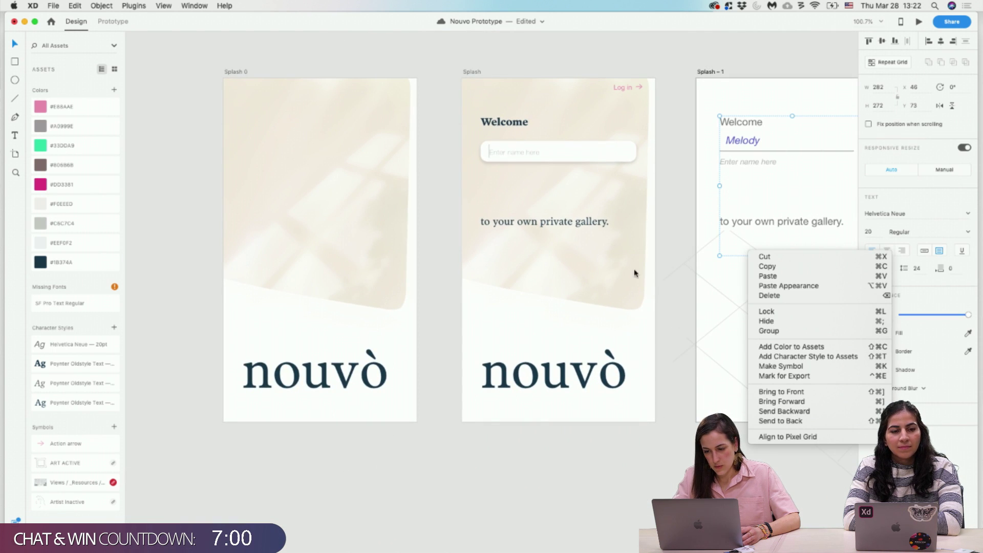
pyautogui.click(667, 435)
pyautogui.scroll(-5, 660, 436)
pyautogui.moveTo(660, 434); pyautogui.dragTo(279, 228)
pyautogui.click(471, 234)
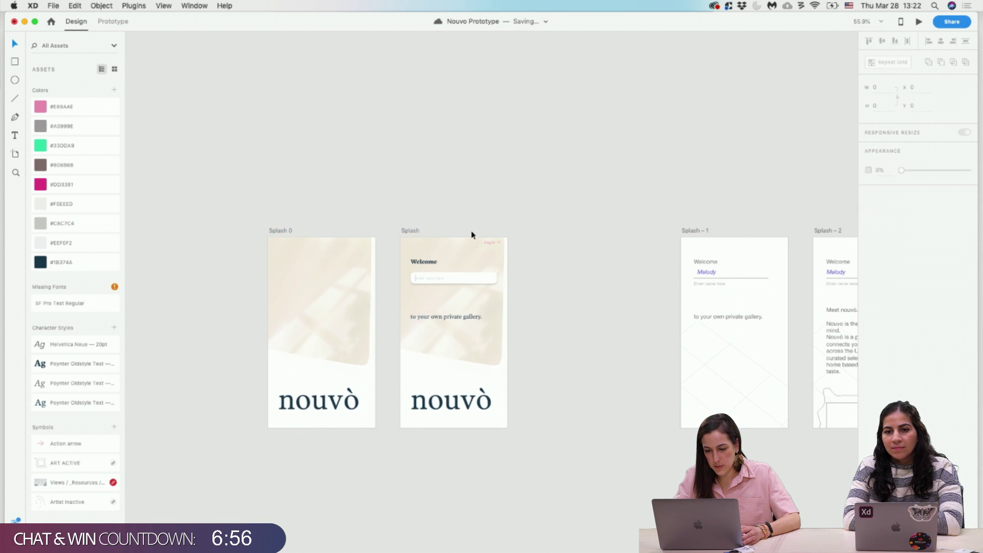
# Duplicate the Splash artboard into the gap before Splash – 1.
pyautogui.click(414, 228)
pyautogui.moveTo(414, 228); pyautogui.dragTo(555, 230)
pyautogui.click(608, 410)
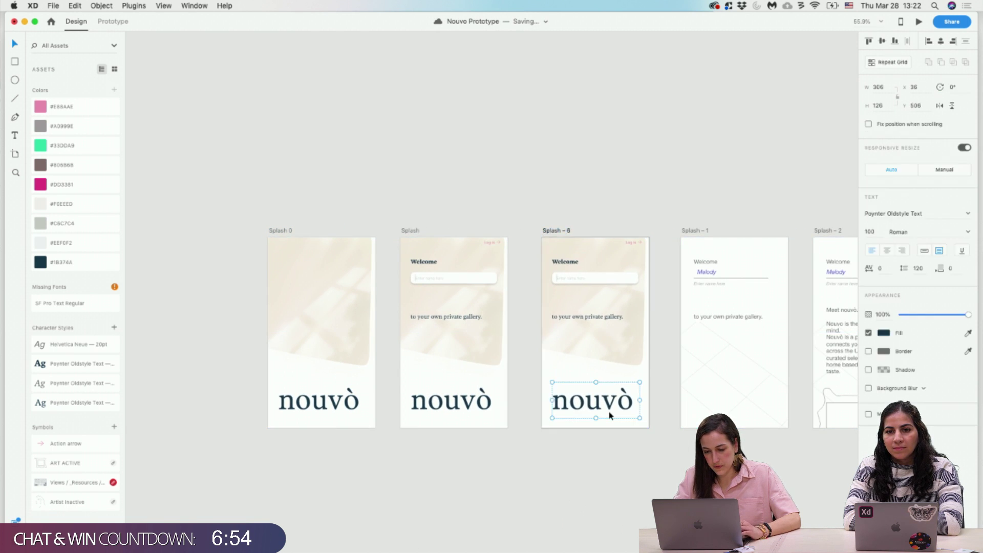
pyautogui.click(622, 451)
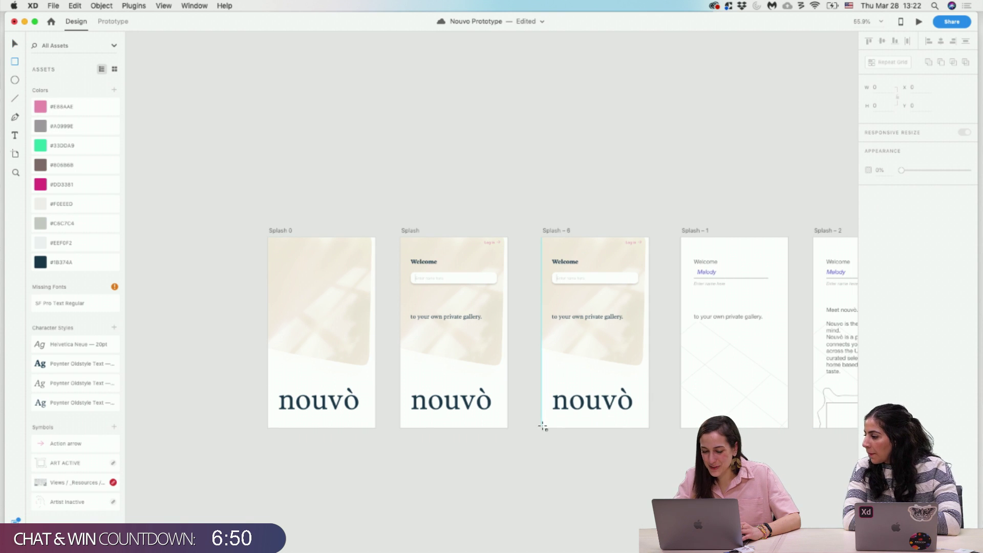
# Draw a white rectangle about 375 by 260 over the lower part of Splash – 6 and shift it slightly down.
pyautogui.moveTo(542, 426); pyautogui.dragTo(649, 352)
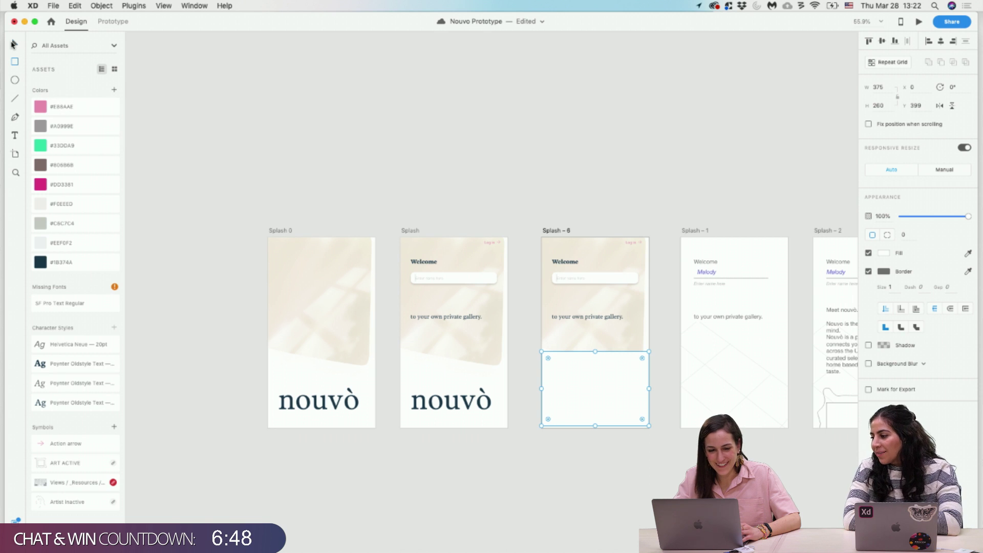
pyautogui.click(628, 394)
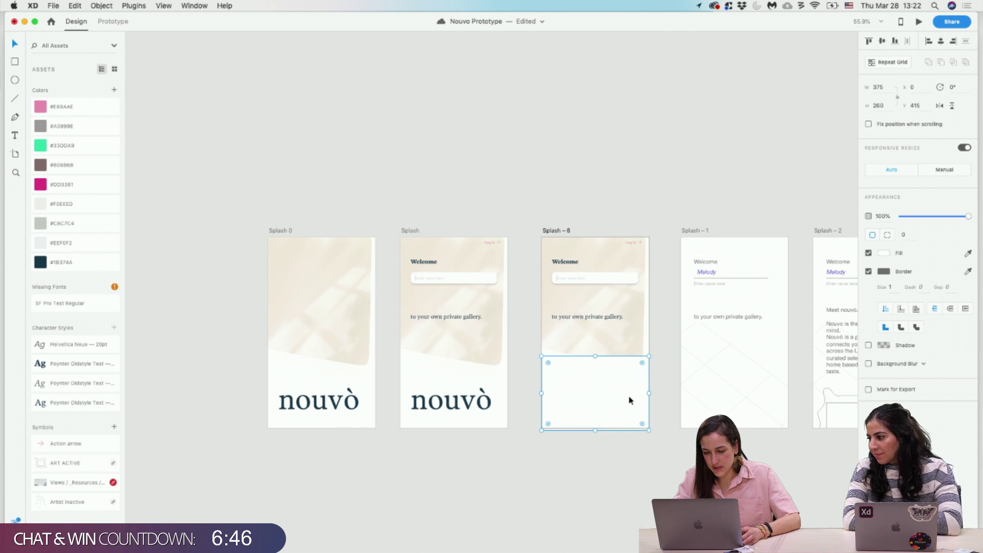
pyautogui.moveTo(628, 395); pyautogui.dragTo(629, 394)
pyautogui.scroll(-3, 621, 240)
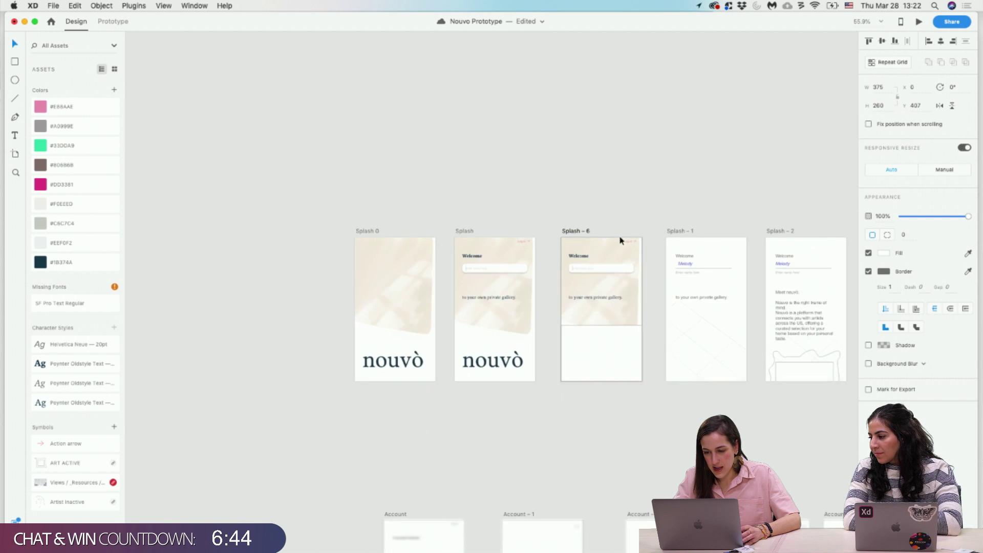
pyautogui.click(481, 143)
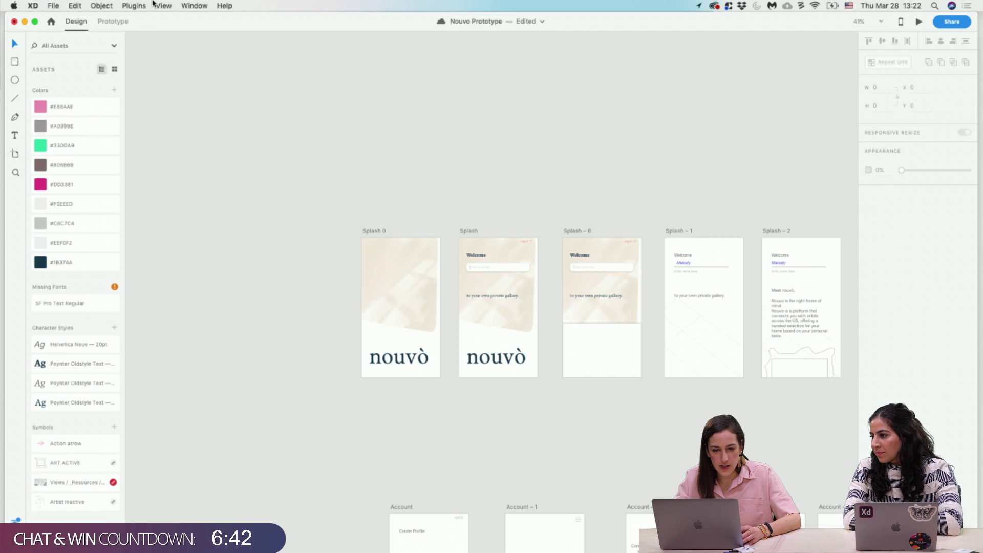
pyautogui.click(101, 5)
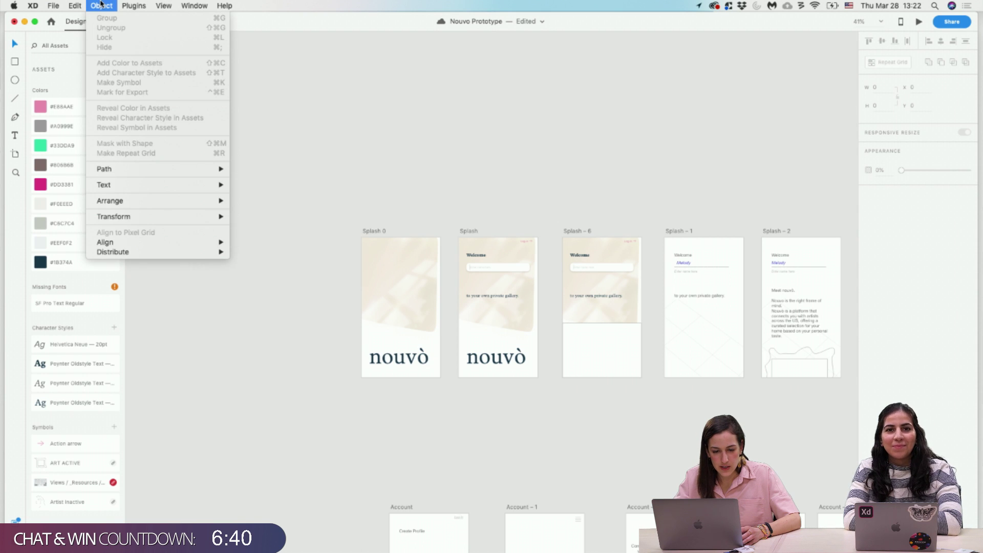
pyautogui.moveTo(144, 9)
pyautogui.moveTo(56, 5)
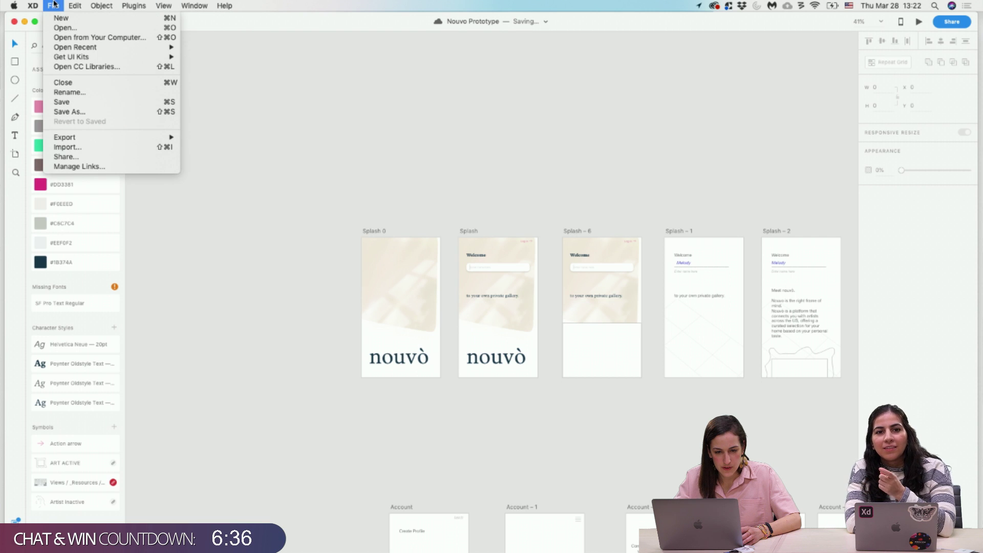
pyautogui.moveTo(65, 58)
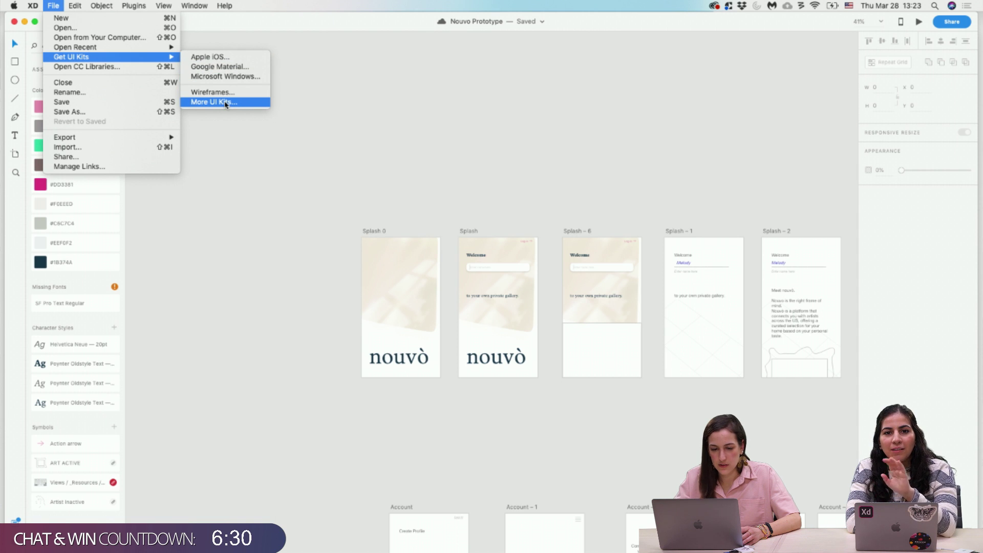
pyautogui.click(389, 113)
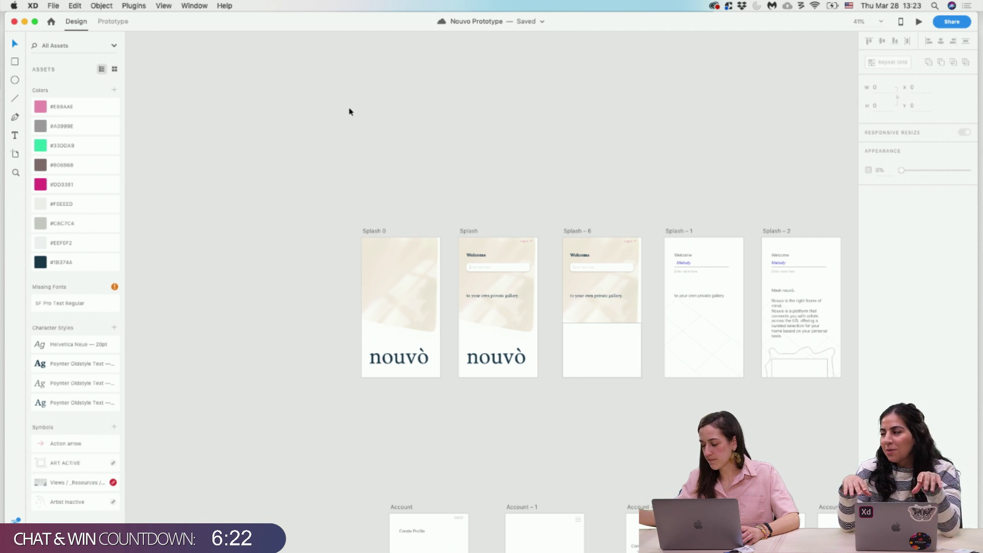
# Move the iOS keyboard symbol from above the artboards onto the bottom of Splash – 6 and delete the white rectangle behind it.
pyautogui.scroll(-5, 457, 126)
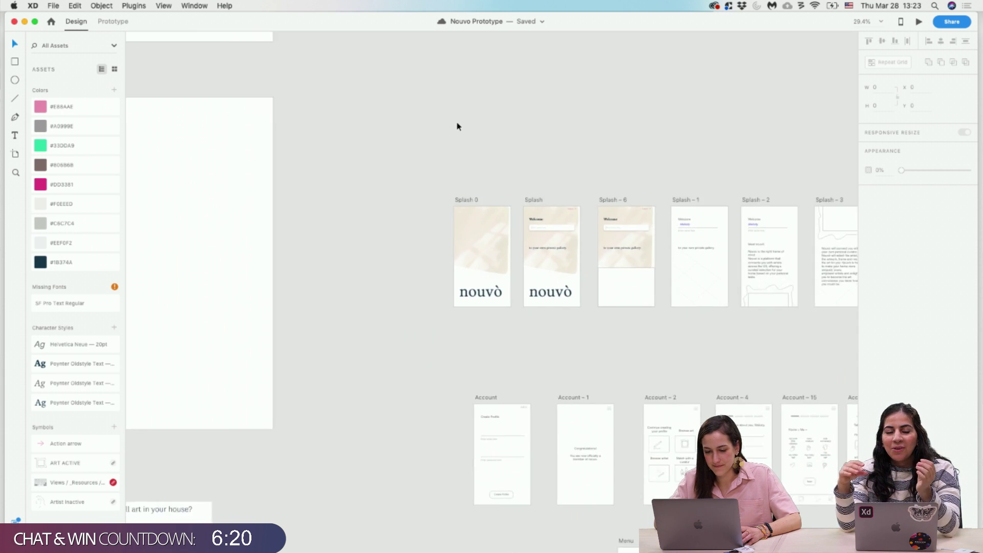
pyautogui.click(587, 51)
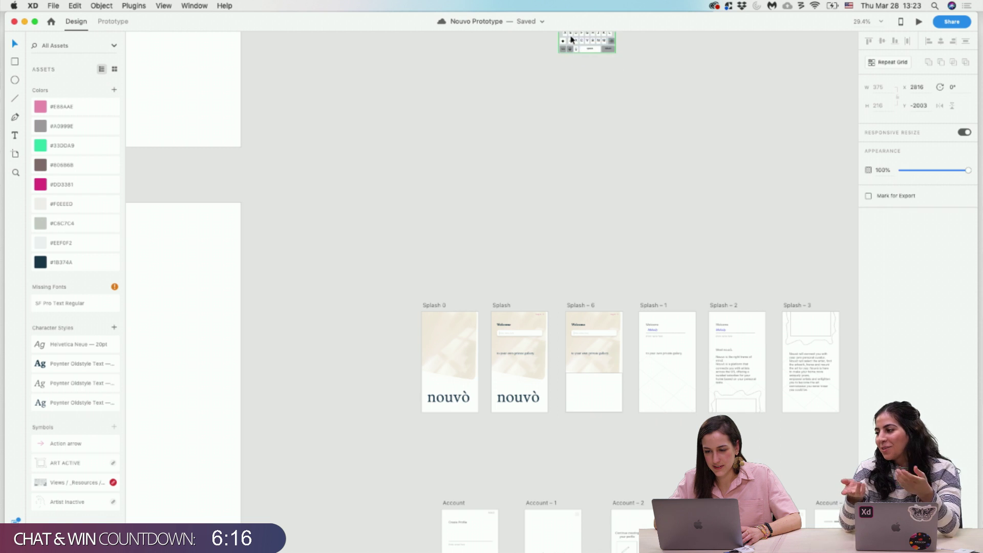
pyautogui.moveTo(582, 48); pyautogui.dragTo(587, 408)
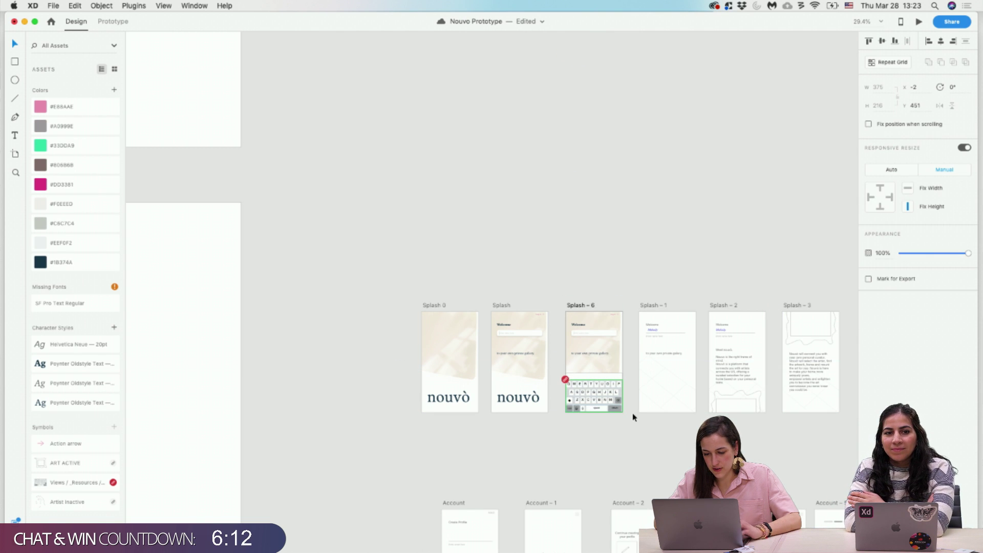
pyautogui.scroll(5, 643, 416)
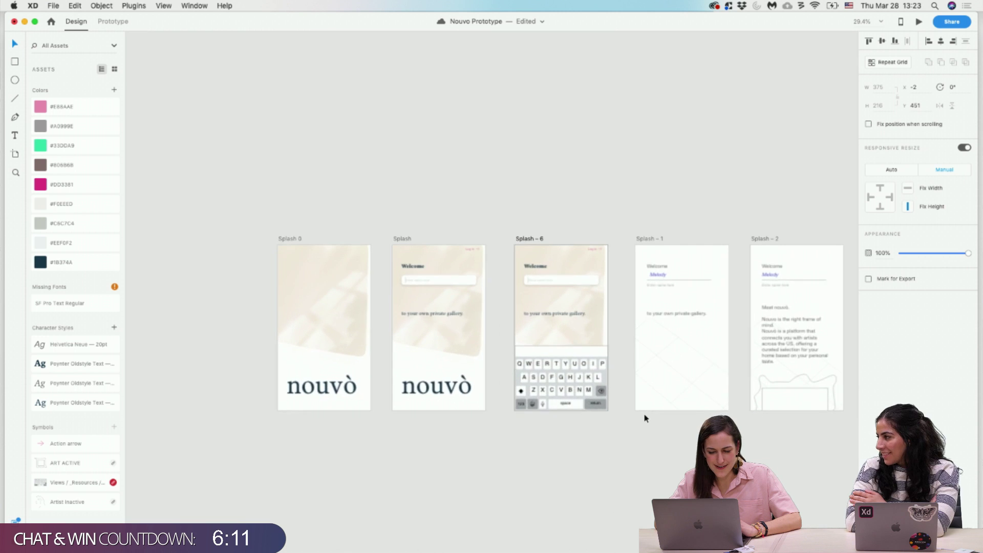
pyautogui.click(575, 353)
pyautogui.click(618, 443)
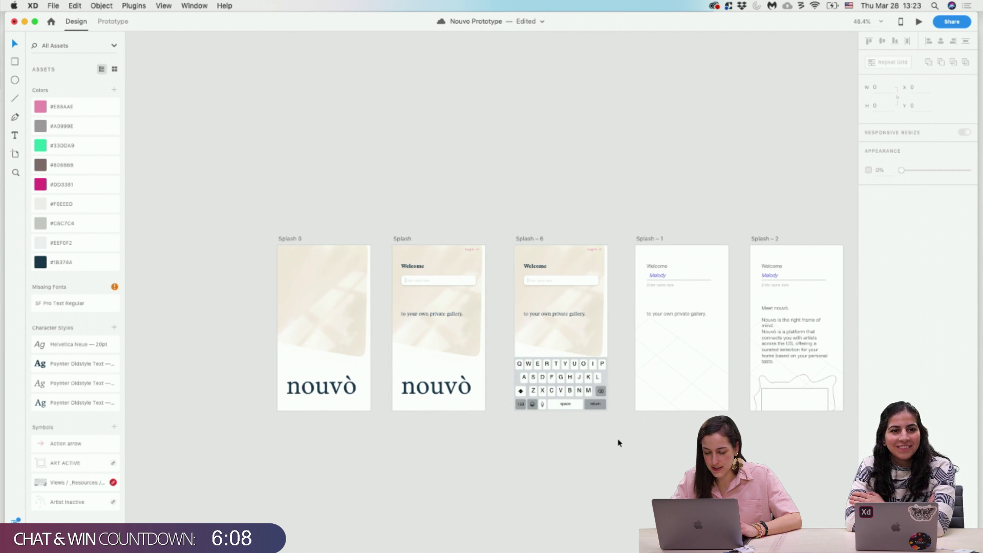
# Duplicate the keyboard from Splash – 6 and place the copy directly below the Splash artboard, aligned with its width.
pyautogui.scroll(5, 557, 389)
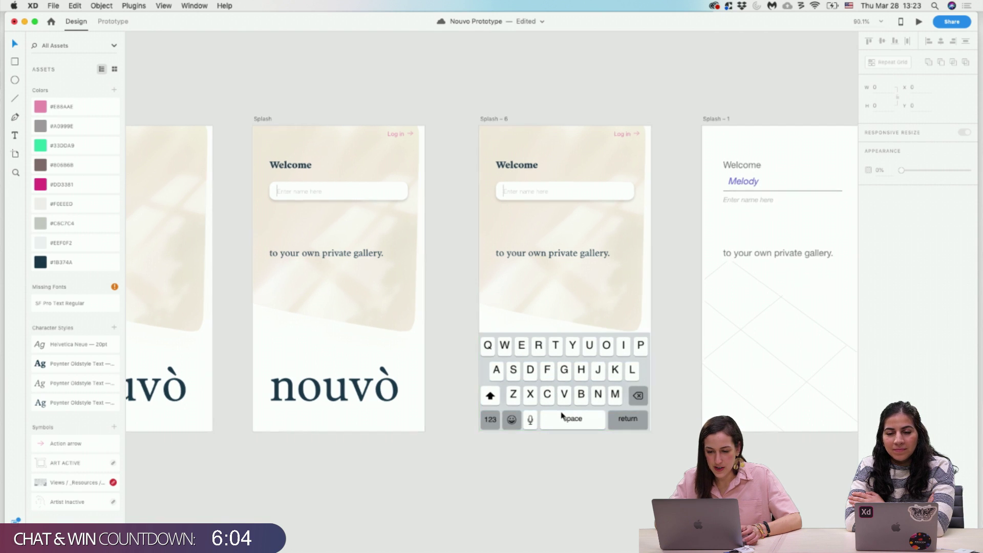
pyautogui.scroll(-4, 561, 416)
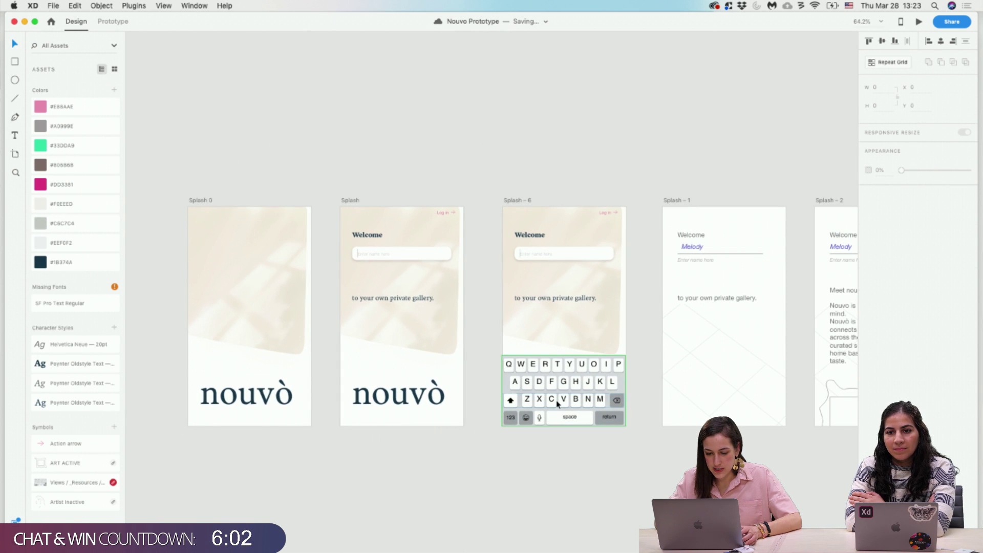
pyautogui.moveTo(558, 405); pyautogui.dragTo(394, 473)
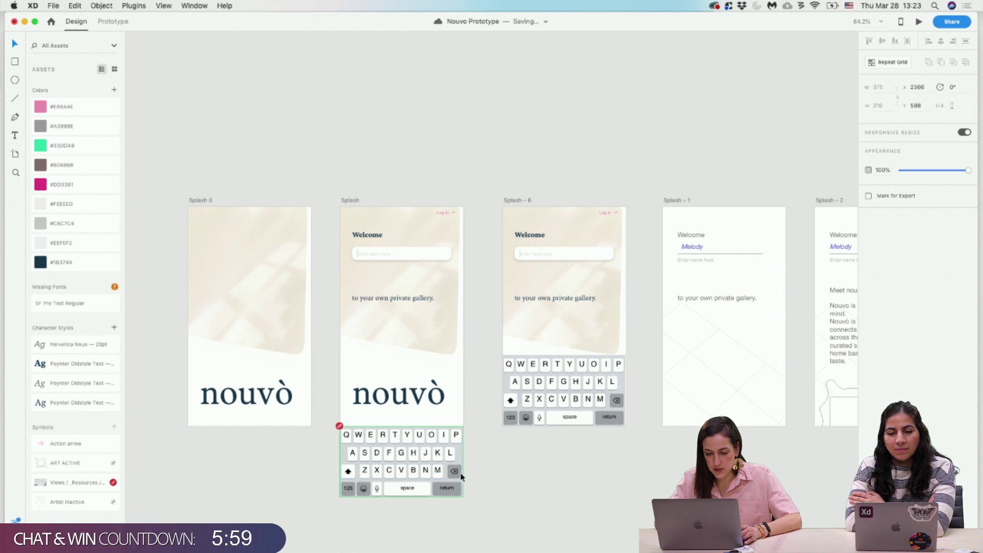
pyautogui.click(539, 469)
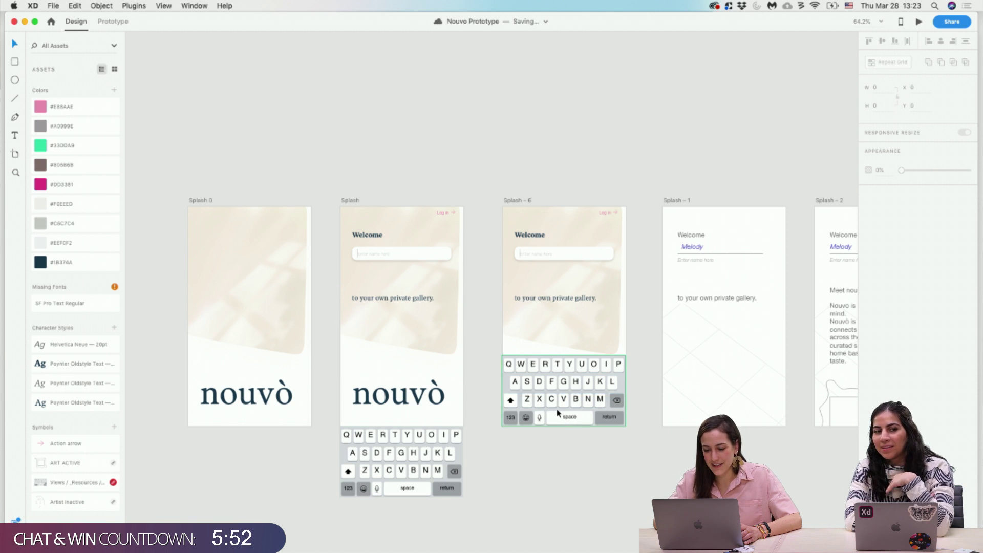
# Delete the wireframe welcome text, sample name, underline and name hint from the Splash – 1 artboard.
pyautogui.hscroll(2, 561, 411)
pyautogui.hscroll(3, 558, 413)
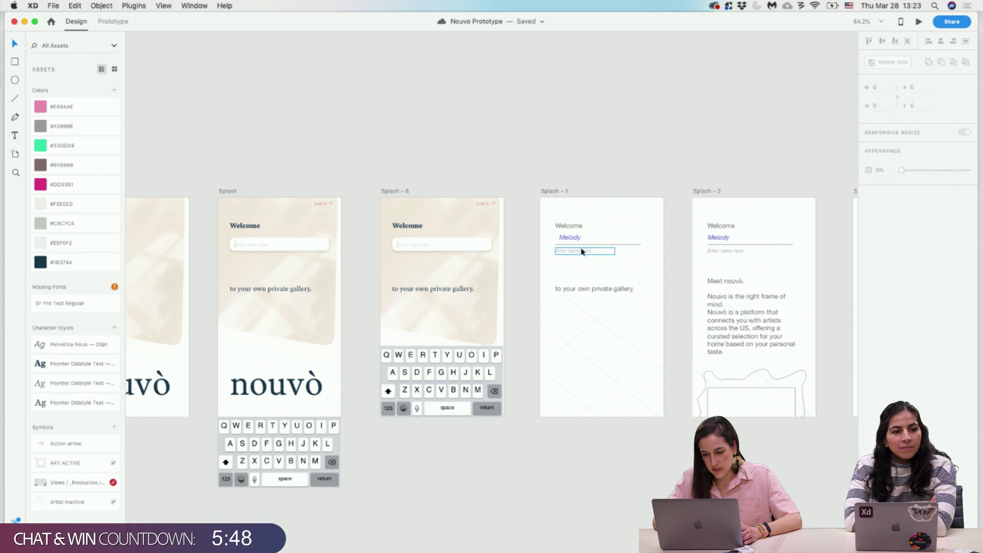
pyautogui.click(556, 291)
pyautogui.moveTo(556, 292); pyautogui.dragTo(538, 226)
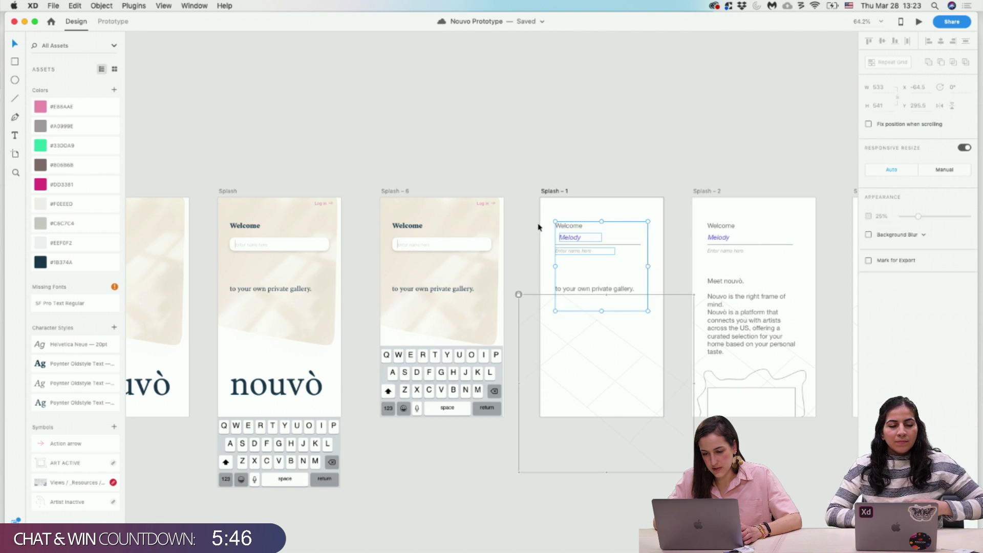
pyautogui.press('Delete')
pyautogui.click(503, 460)
pyautogui.moveTo(508, 450); pyautogui.dragTo(366, 216)
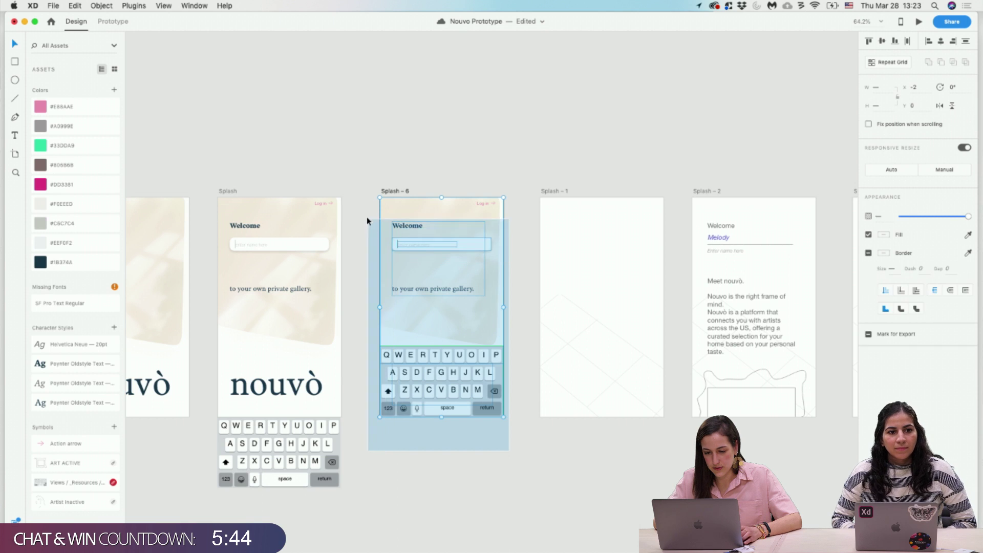
pyautogui.press('super+c')
pyautogui.click(558, 192)
# Unlock the diagonal line pattern on Splash – 1 and delete it so the artboard is empty.
pyautogui.click(652, 424)
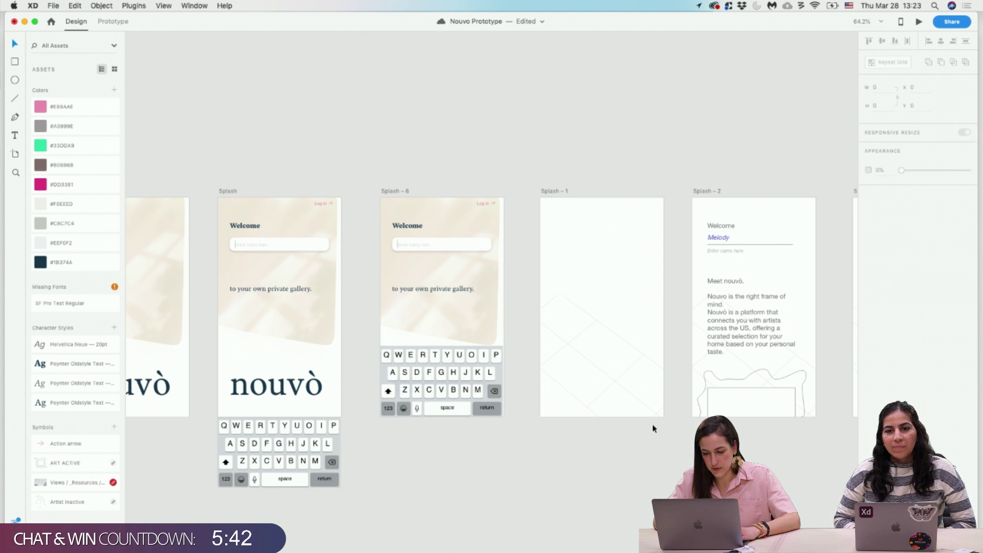
pyautogui.click(539, 301)
pyautogui.press('super+l')
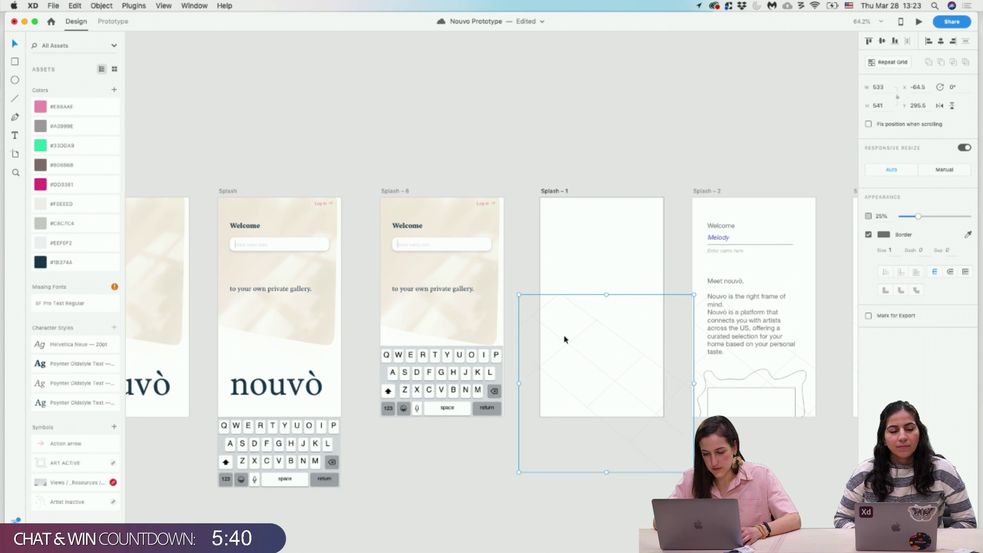
pyautogui.moveTo(656, 450); pyautogui.dragTo(555, 324)
pyautogui.press('Delete')
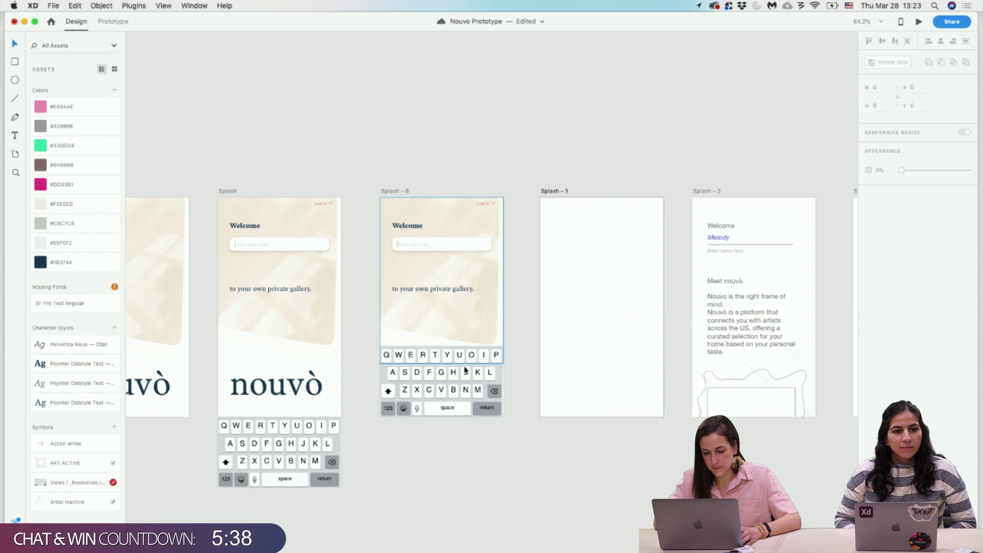
# Align the keyboard on Splash – 6 to X 0, and copy all of that artboard's contents into Splash – 1.
pyautogui.click(498, 398)
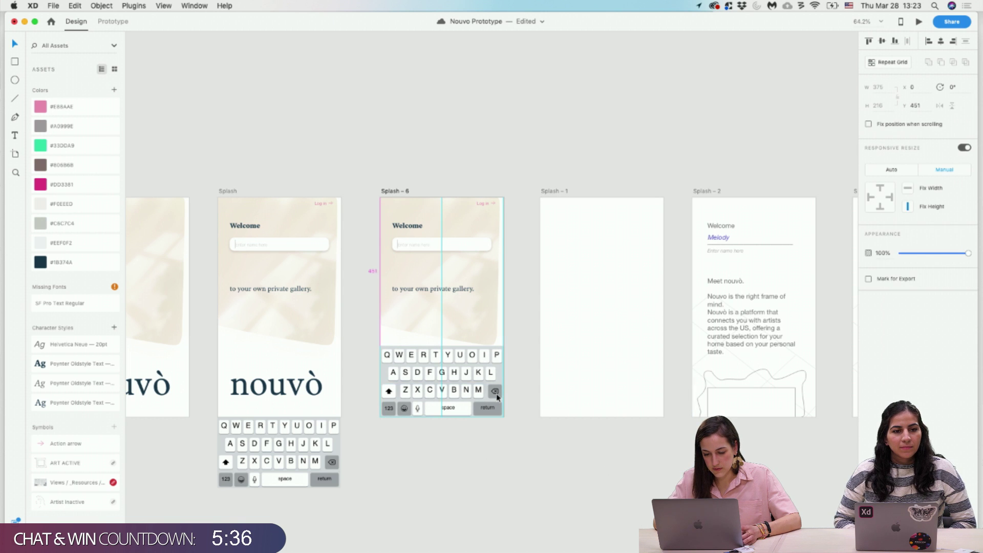
pyautogui.moveTo(522, 432); pyautogui.dragTo(354, 208)
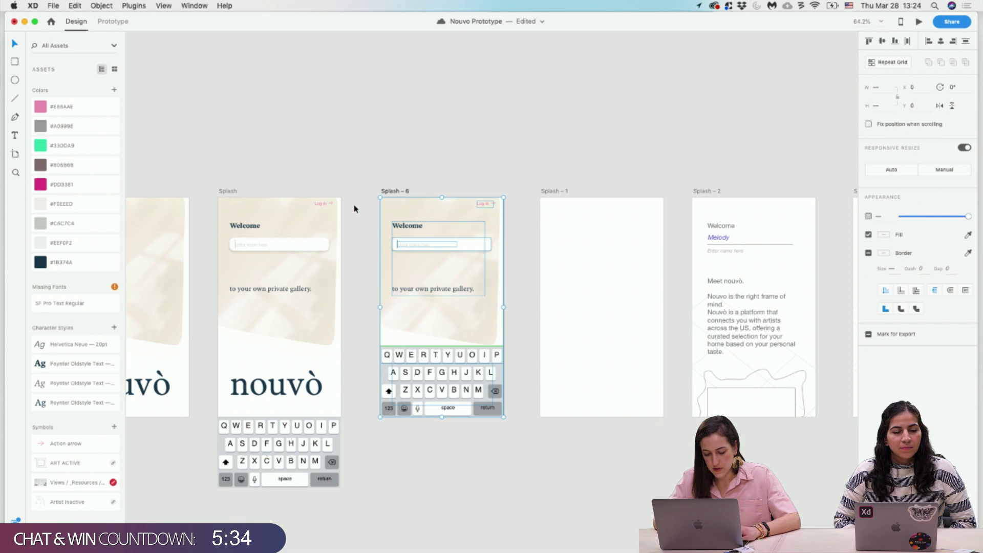
pyautogui.moveTo(522, 415); pyautogui.dragTo(368, 200)
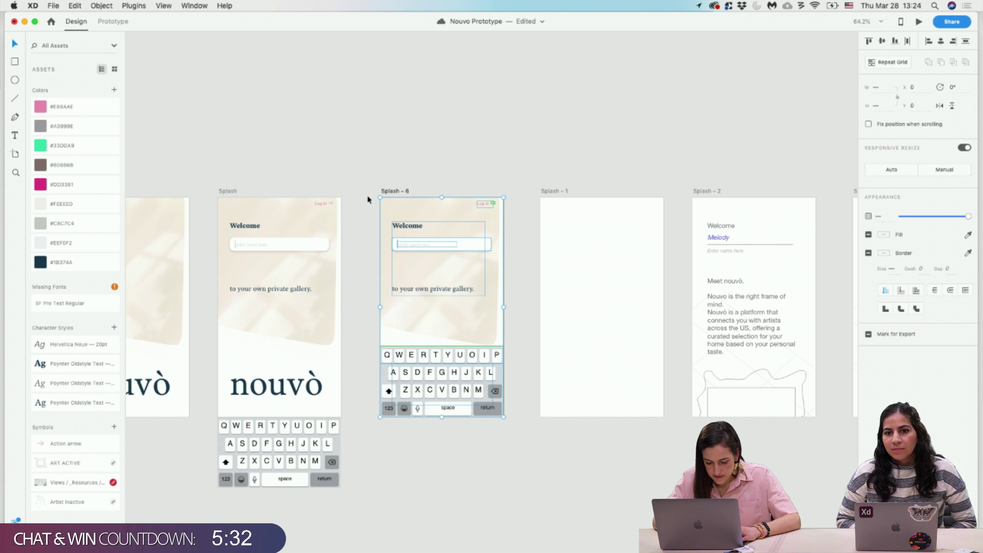
pyautogui.press('super+c')
pyautogui.click(568, 197)
pyautogui.press('super+v')
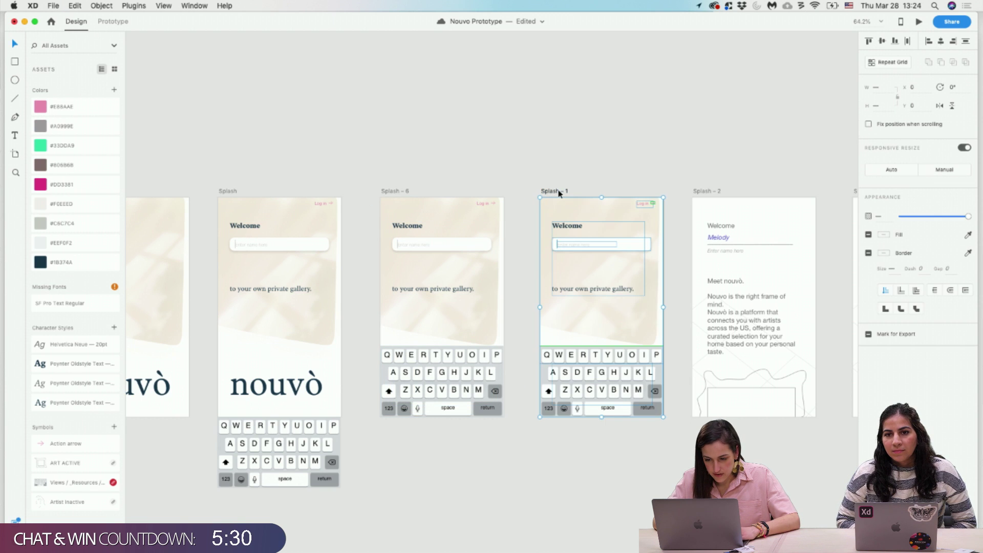
pyautogui.click(636, 478)
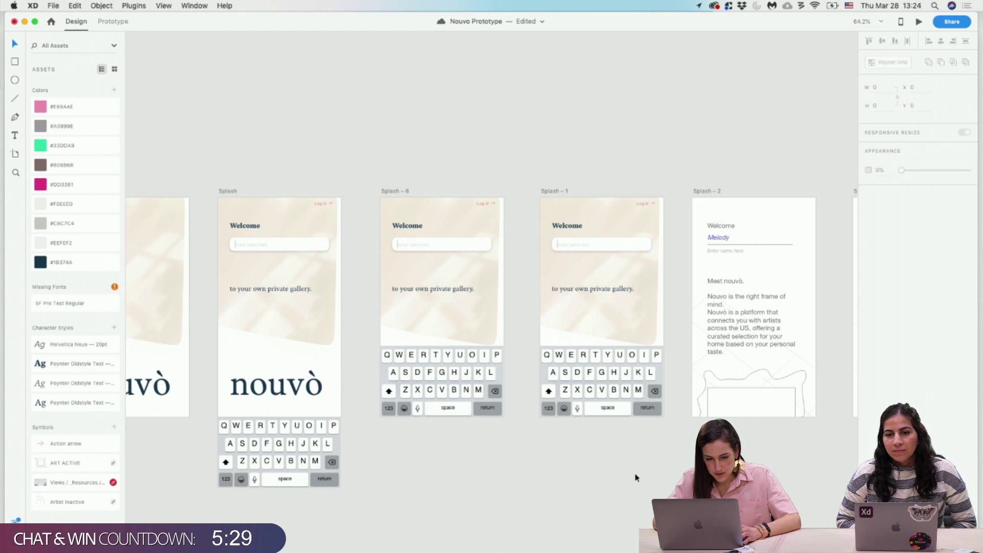
pyautogui.click(114, 482)
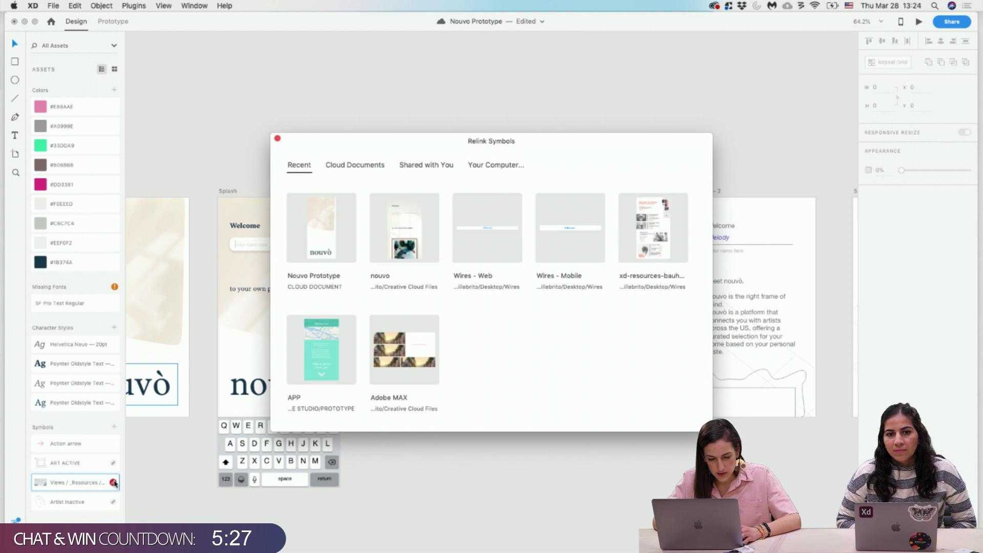
pyautogui.click(277, 140)
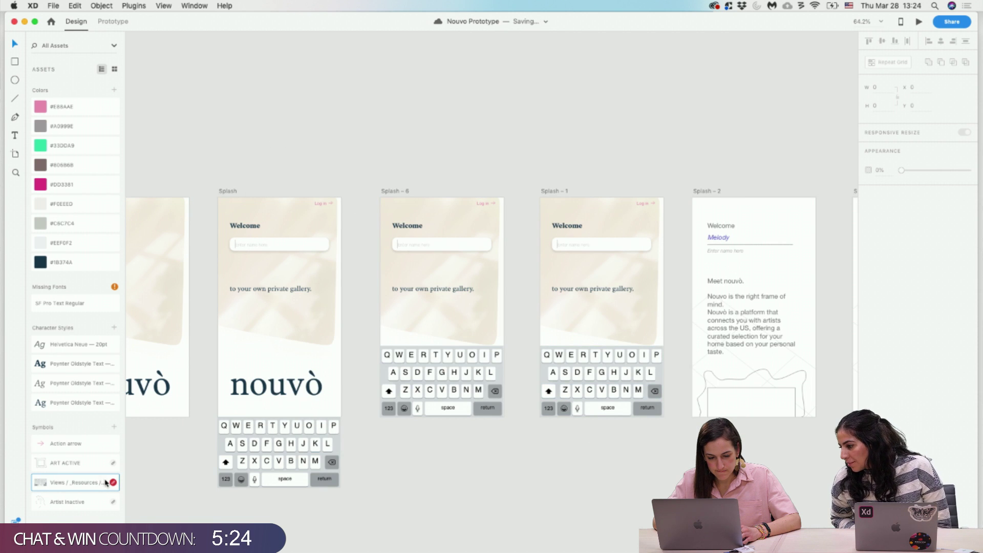
pyautogui.click(289, 469)
pyautogui.rightClick(290, 469)
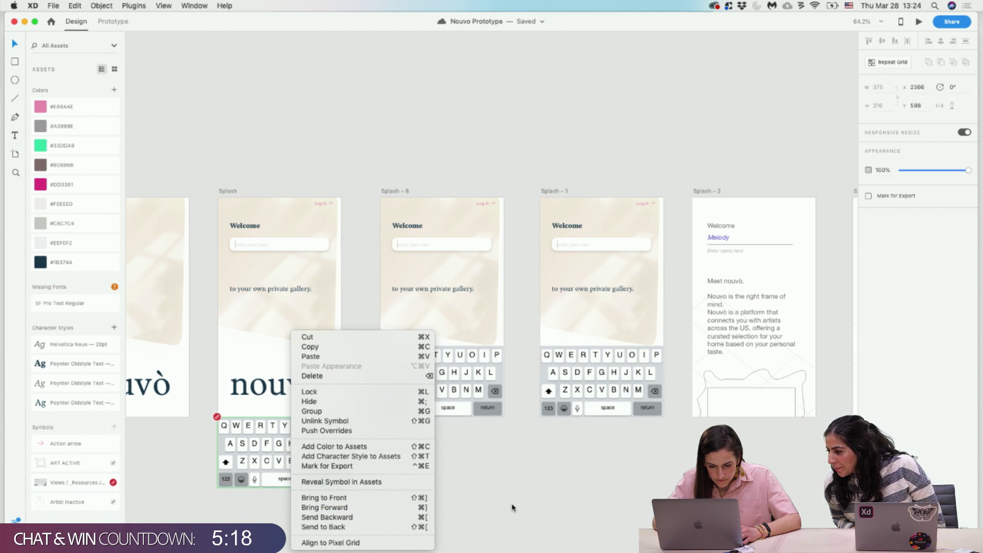
pyautogui.click(394, 468)
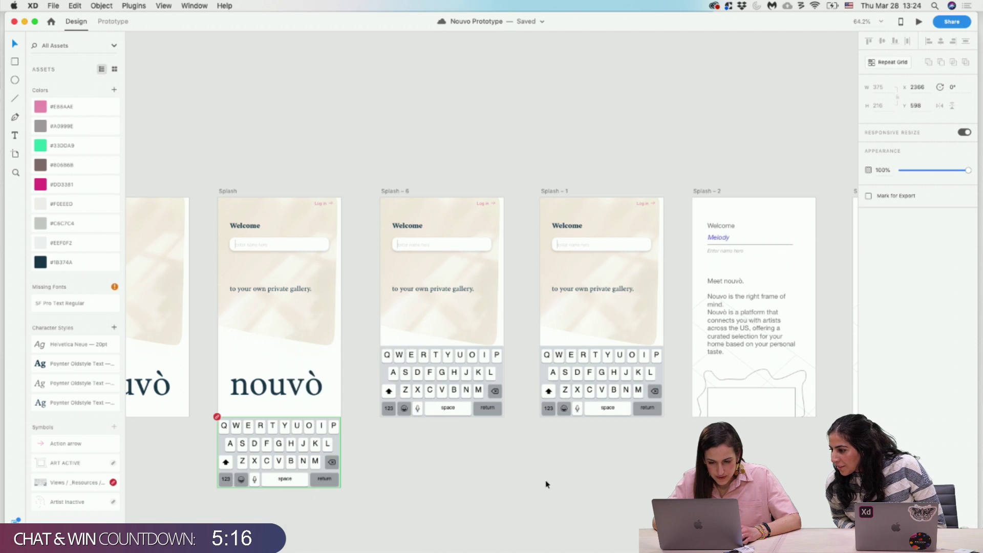
# Delete the keyboard from the Splash – 1 artboard.
pyautogui.click(582, 383)
pyautogui.press('Delete')
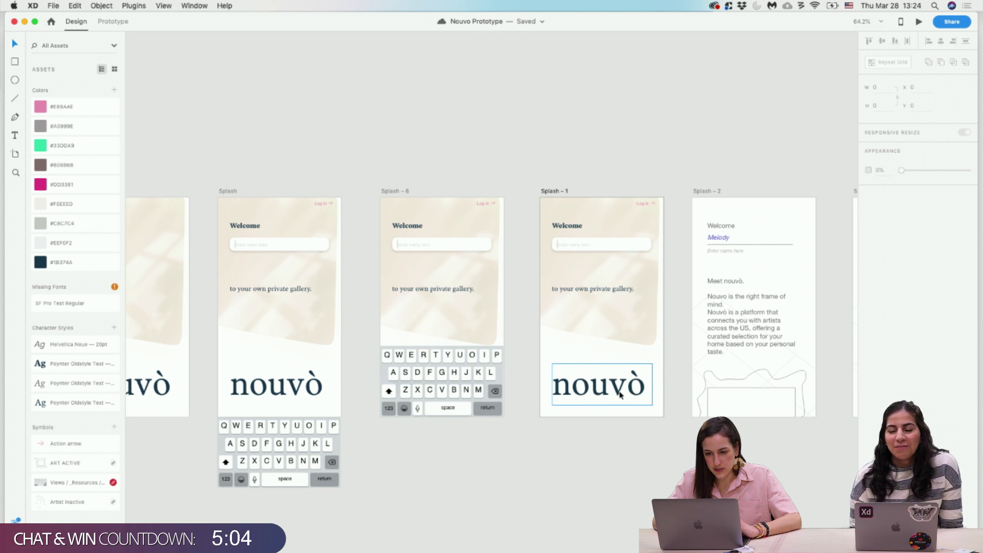
# Open iOS-12-AdobeXD.dmg from the Wires folder on the desktop and accept its license agreement.
pyautogui.press('F11')
pyautogui.click(946, 92)
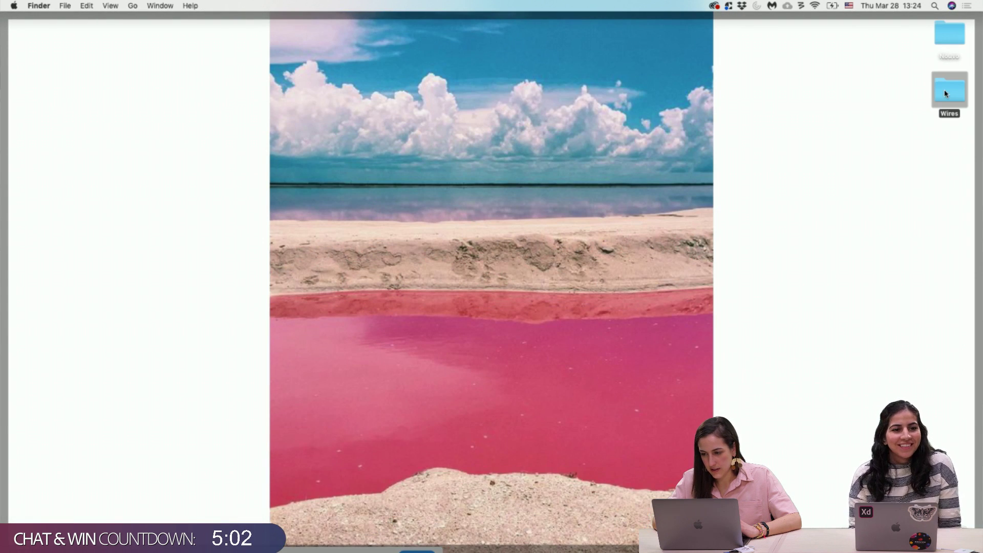
pyautogui.doubleClick(946, 92)
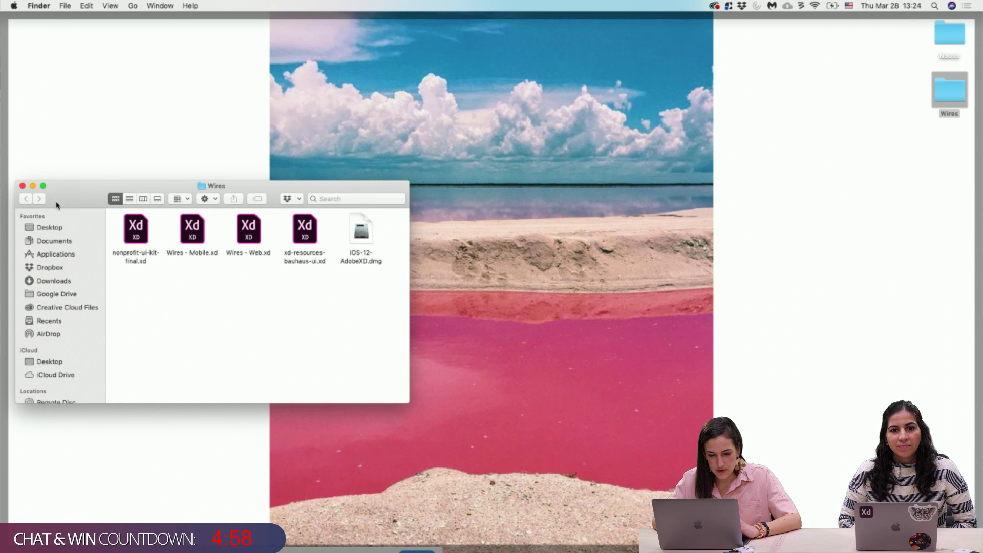
pyautogui.click(22, 186)
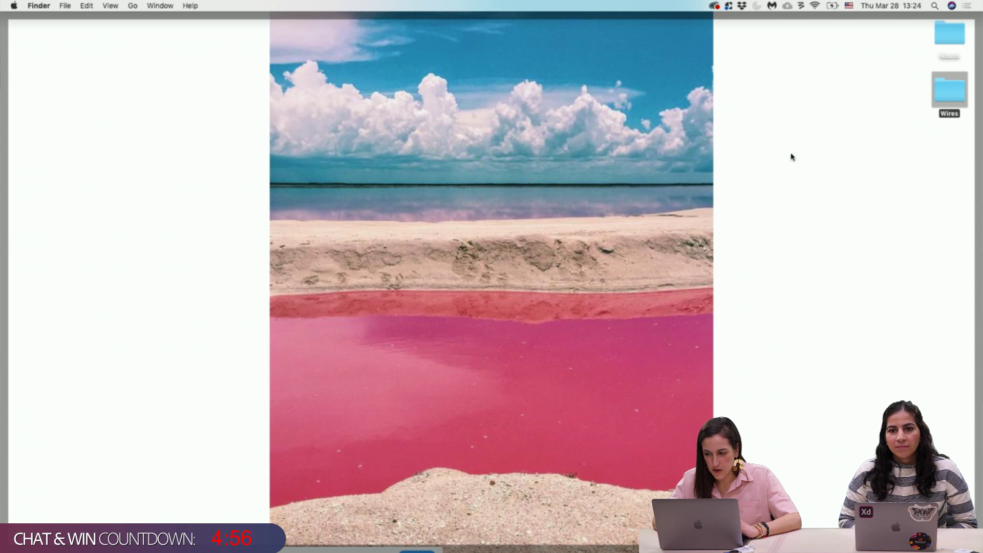
pyautogui.doubleClick(954, 98)
pyautogui.click(360, 236)
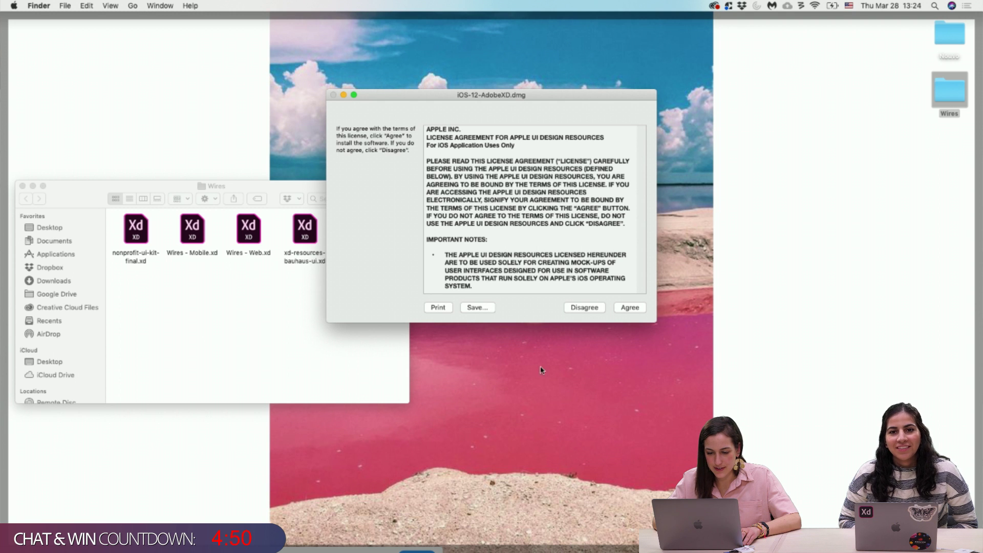
pyautogui.click(628, 310)
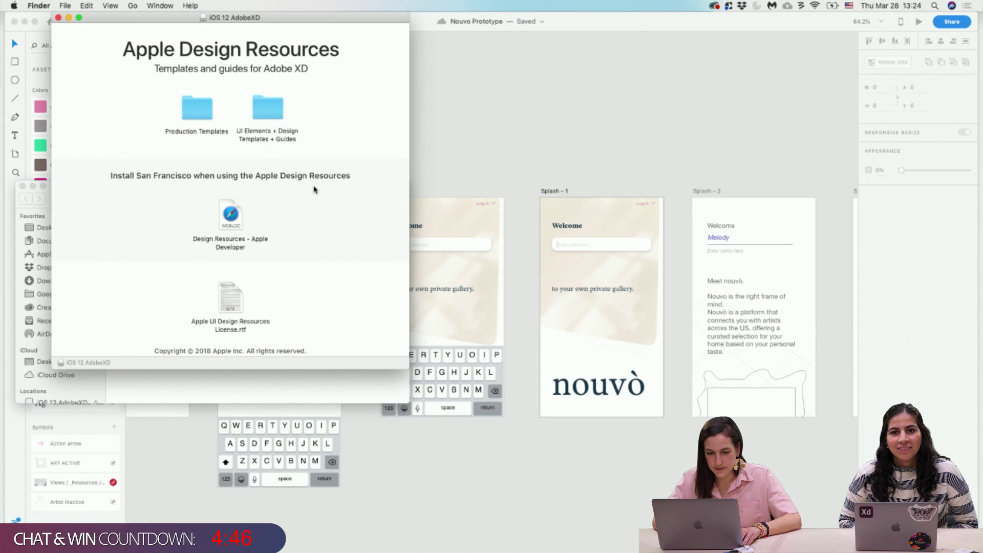
# Open the iPhoneX file from the UI Elements + Design Templates + Guides folder in the mounted Apple Design Resources.
pyautogui.doubleClick(253, 103)
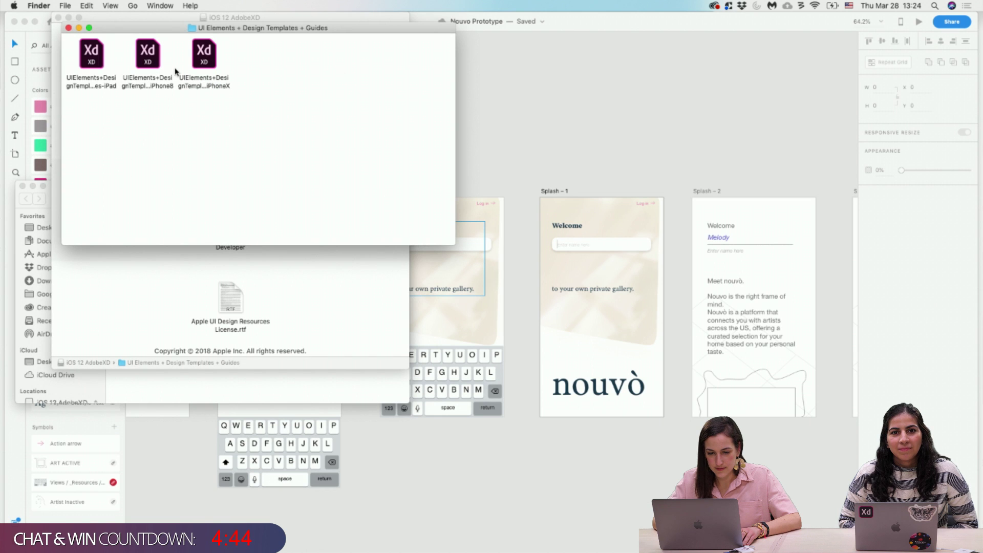
pyautogui.click(202, 54)
pyautogui.doubleClick(202, 54)
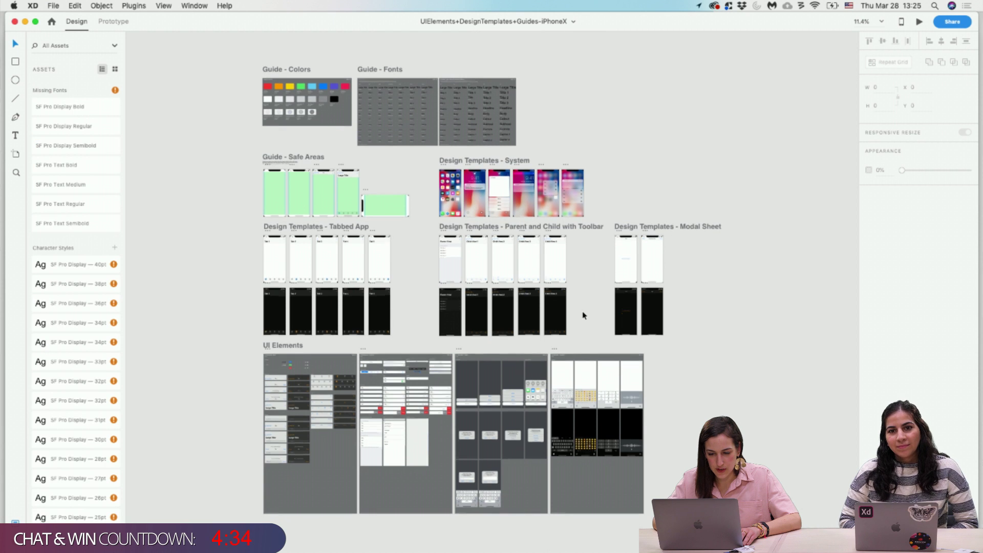
# Copy the light alphabetic keyboard from the UI Elements – Views artboard and paste it into the Nouvo Prototype document.
pyautogui.scroll(5, 495, 516)
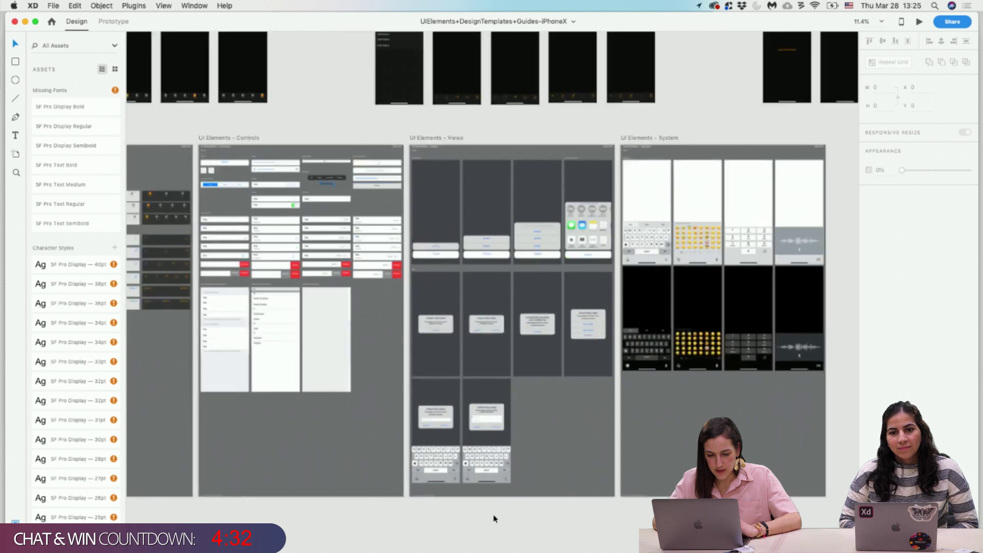
pyautogui.scroll(4, 434, 428)
pyautogui.click(382, 273)
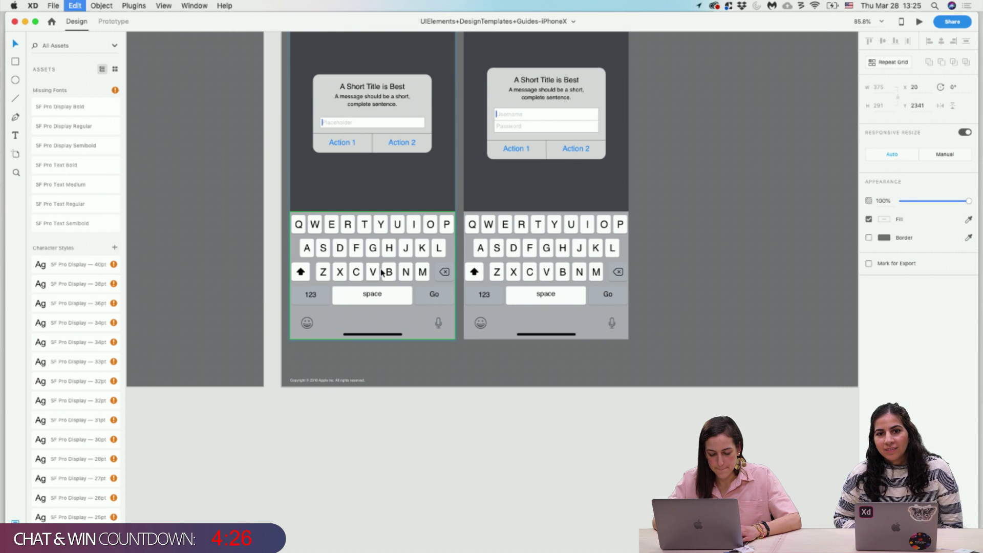
pyautogui.hotkey('ctrl', 'Up')
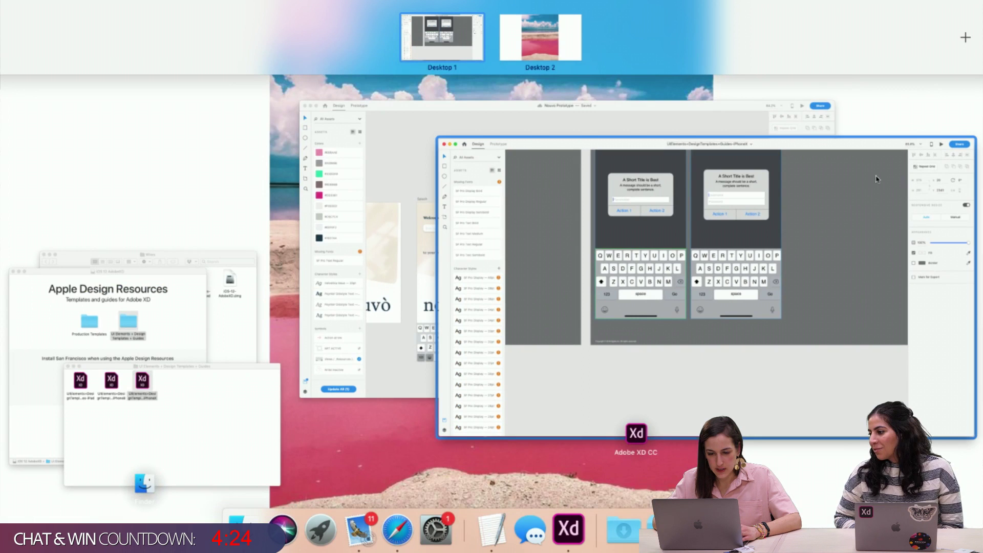
pyautogui.click(341, 355)
pyautogui.press('super+v')
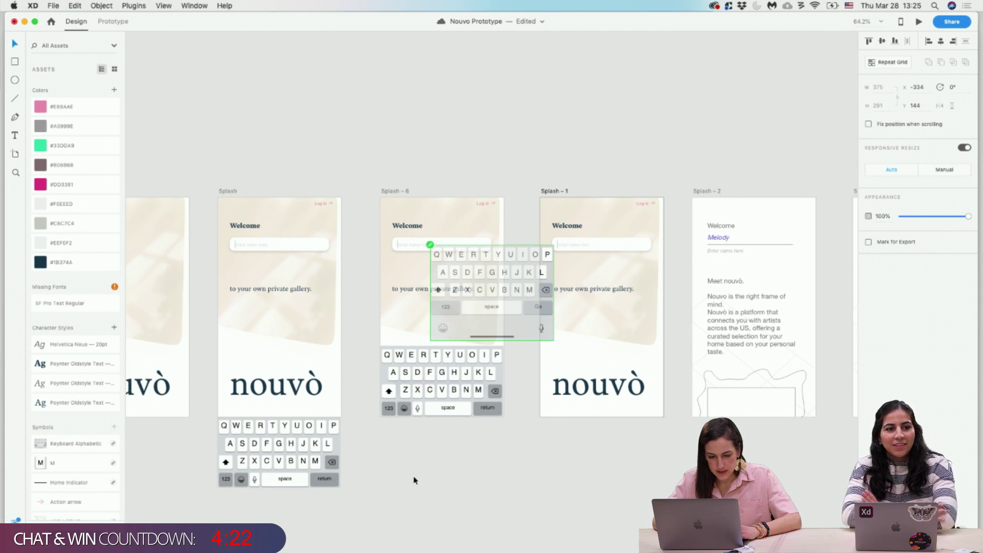
# Move the pasted iPhoneX keyboard below Splash – 6 beside the existing keyboard, and delete it.
pyautogui.moveTo(535, 340); pyautogui.dragTo(465, 539)
pyautogui.click(279, 444)
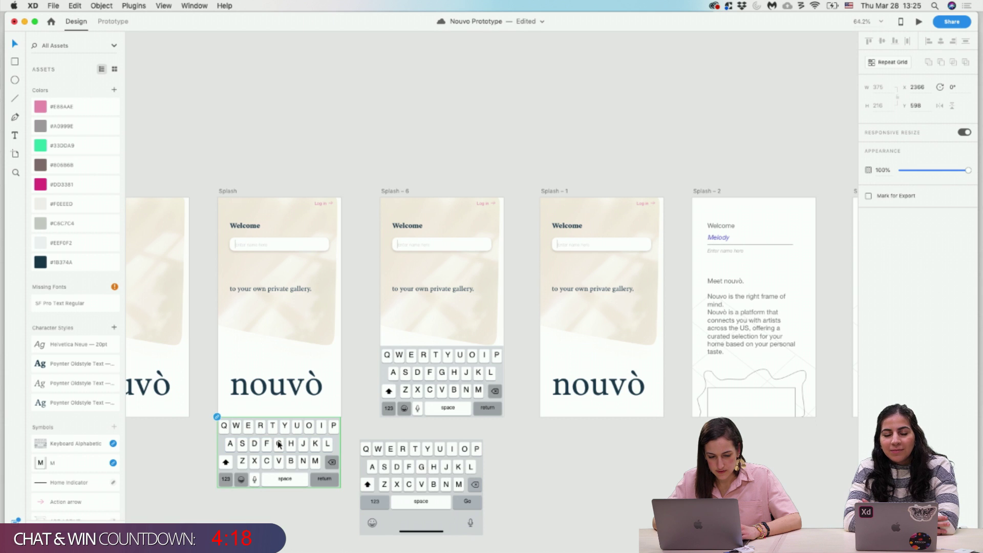
pyautogui.click(435, 486)
pyautogui.press('Delete')
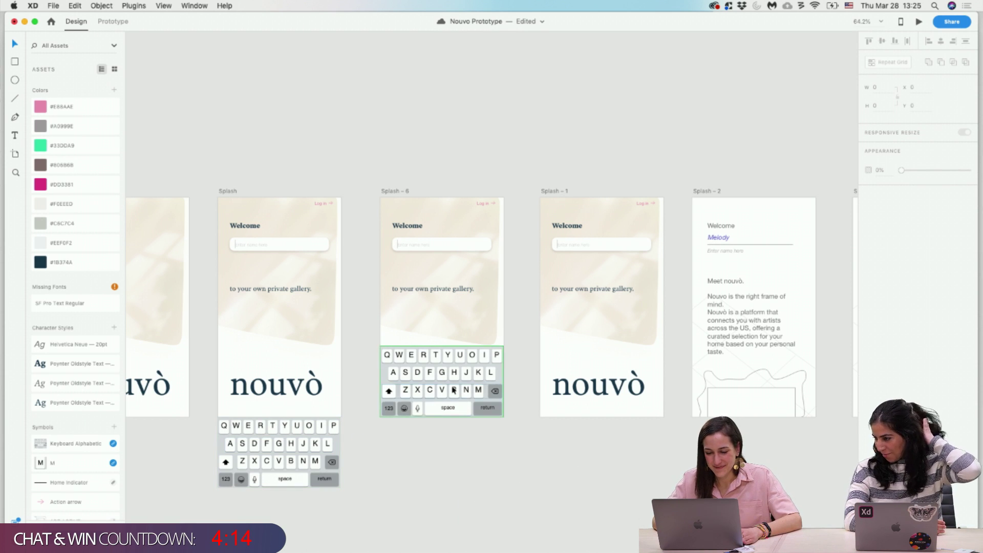
# Try replacing the name hint in the Splash – 1 input field with the sample name coloured #33DDA9, and undo the changes.
pyautogui.hscroll(5, 452, 391)
pyautogui.hscroll(-2, 537, 378)
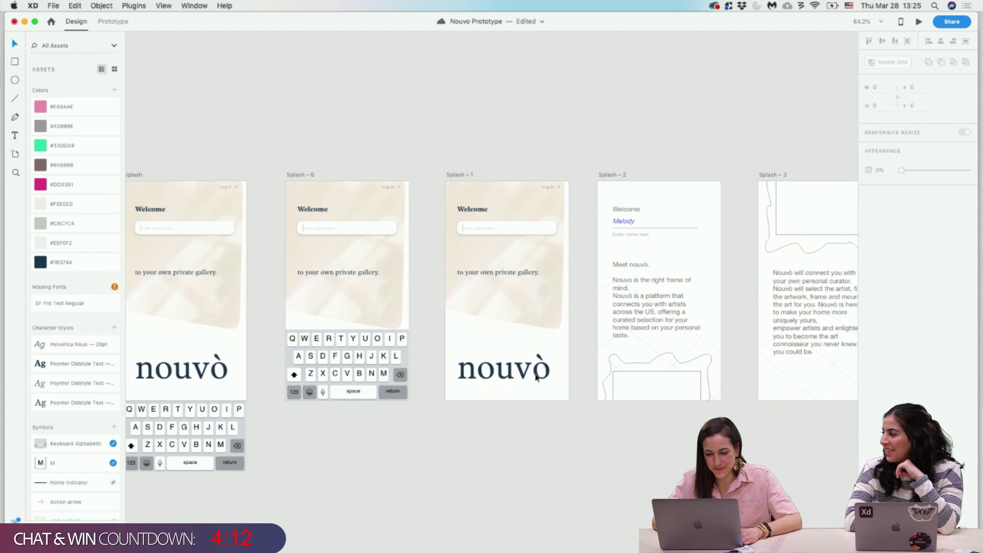
pyautogui.hscroll(5, 374, 306)
pyautogui.hscroll(-2, 375, 307)
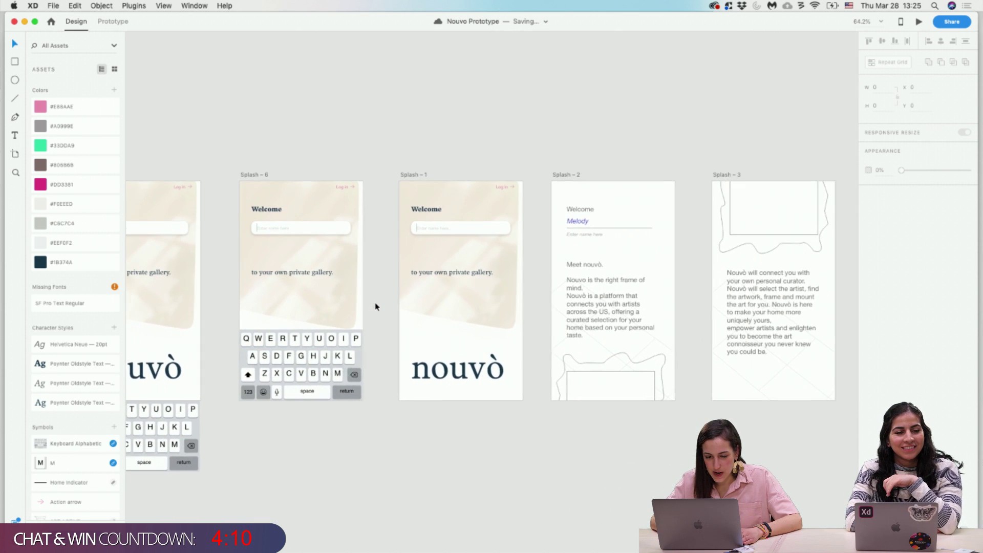
pyautogui.scroll(5, 433, 234)
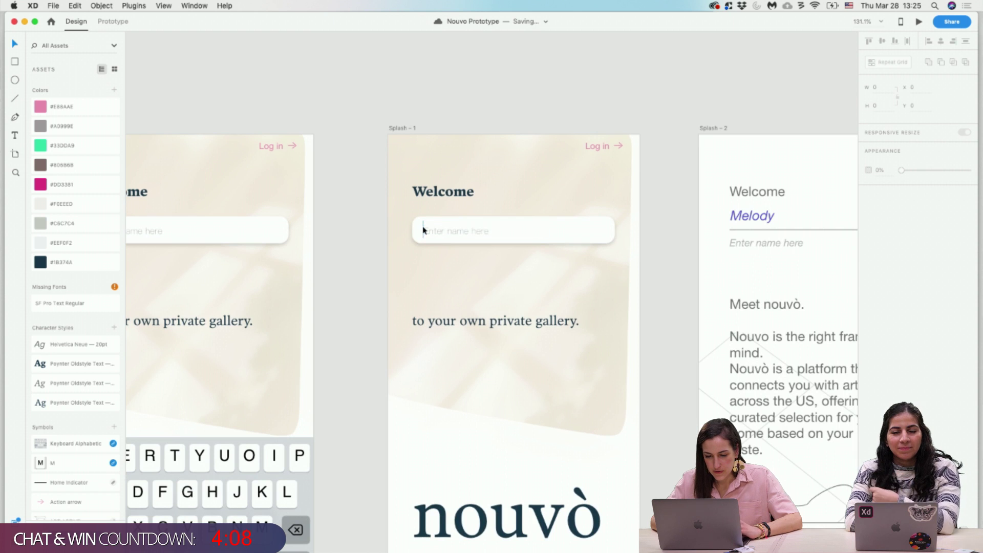
pyautogui.moveTo(423, 229); pyautogui.dragTo(501, 230)
pyautogui.doubleClick(489, 230)
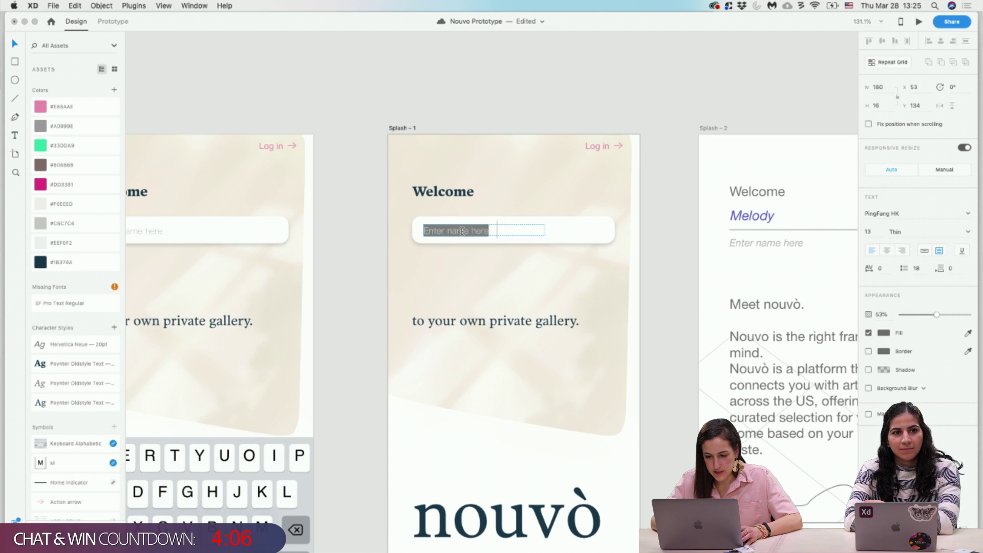
pyautogui.write('Melody')
pyautogui.press('super+a')
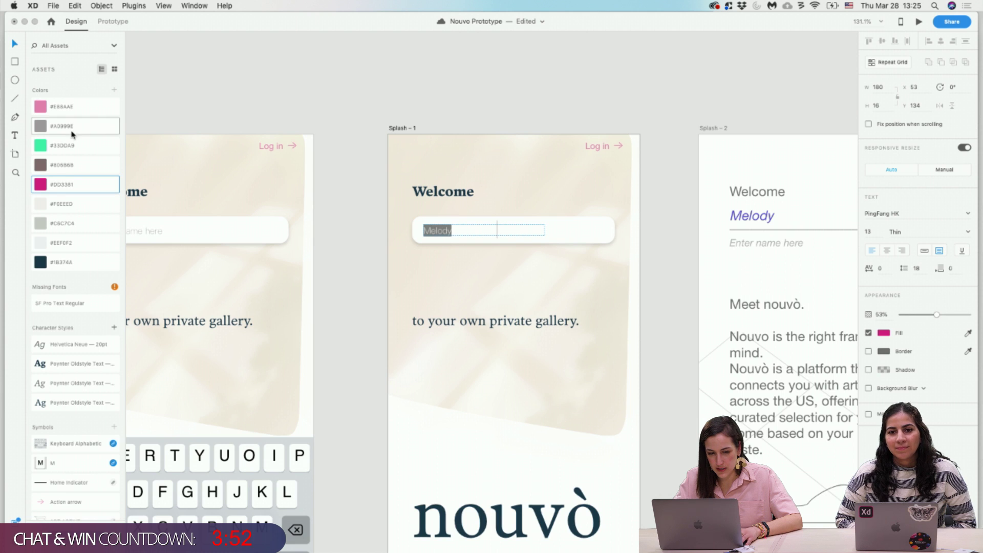
pyautogui.click(72, 145)
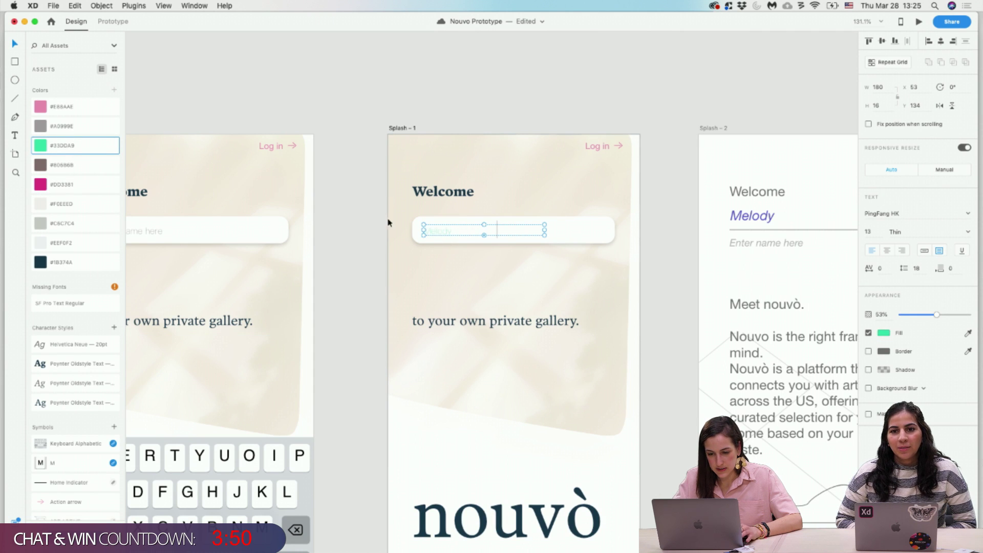
pyautogui.press('super+z')
# Replace the name hint in the Splash – 1 input field with the sample name and set its fill to #1B374A.
pyautogui.doubleClick(464, 232)
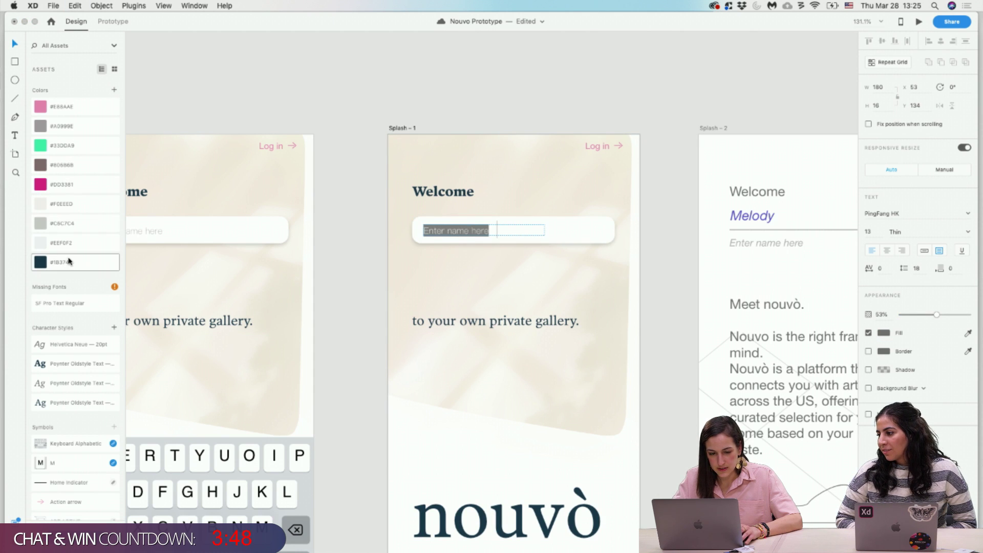
pyautogui.write('Melody')
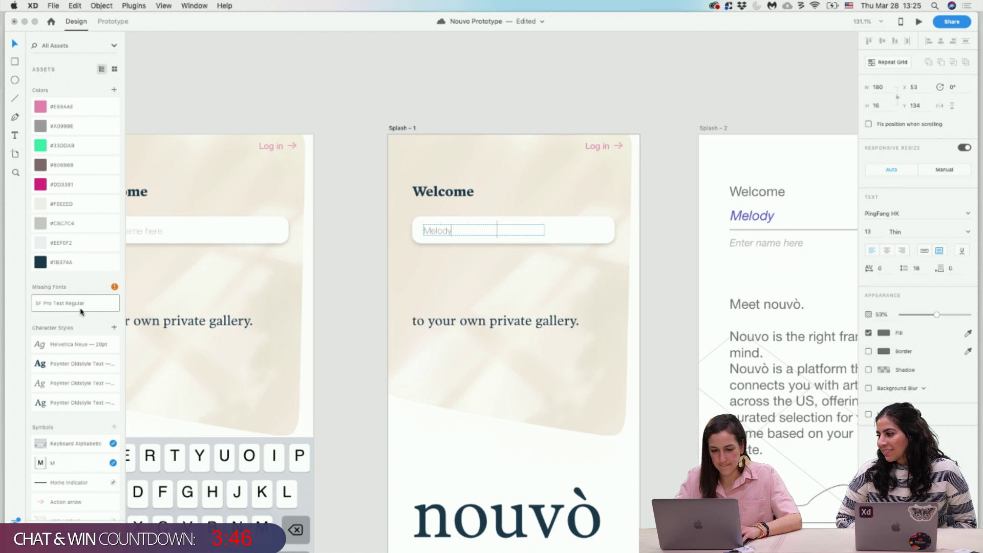
pyautogui.press('super+a')
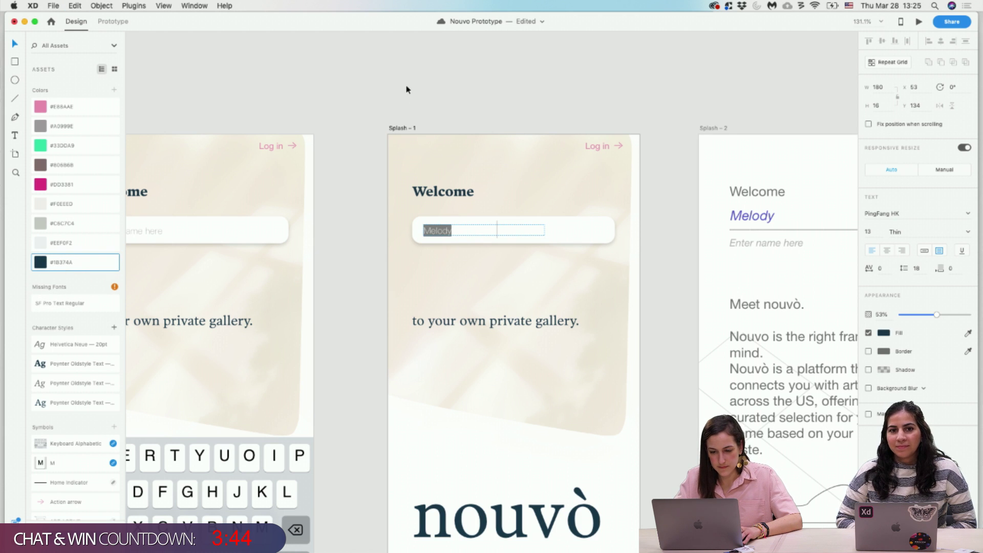
# Try the Ultralight font weight on the sample name in the Splash – 1 input field.
pyautogui.doubleClick(439, 230)
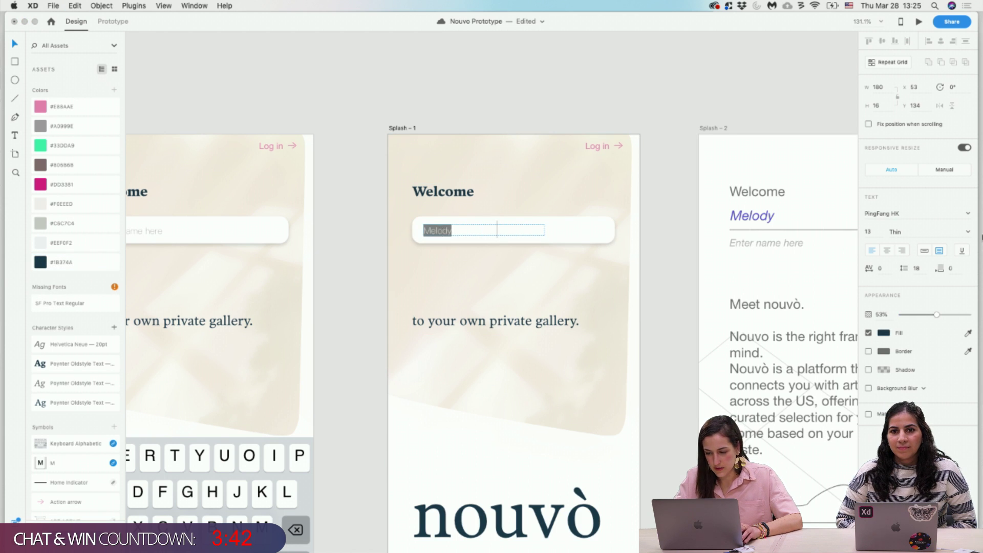
pyautogui.click(968, 232)
pyautogui.click(928, 252)
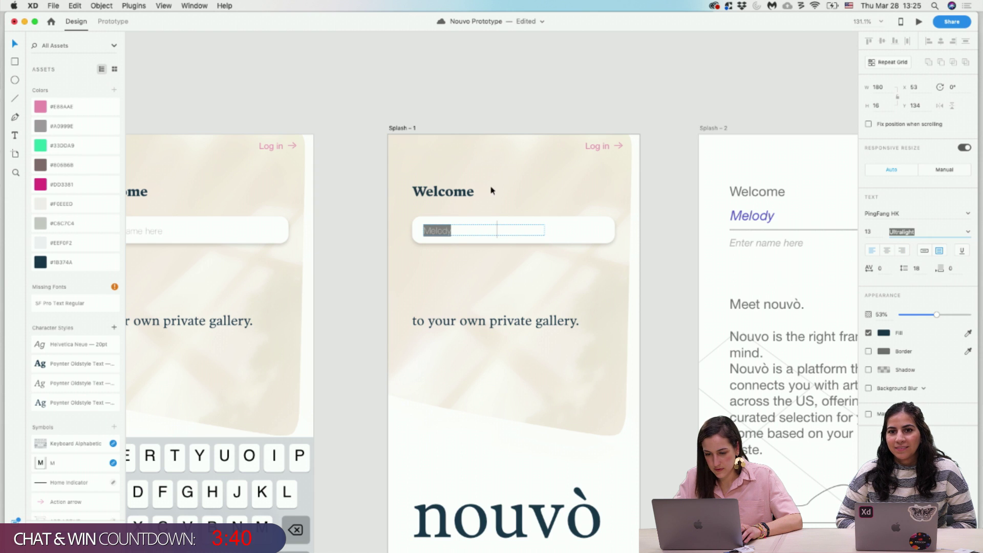
# Set the font weight of the sample name in the Splash – 1 input field to Regular.
pyautogui.click(474, 233)
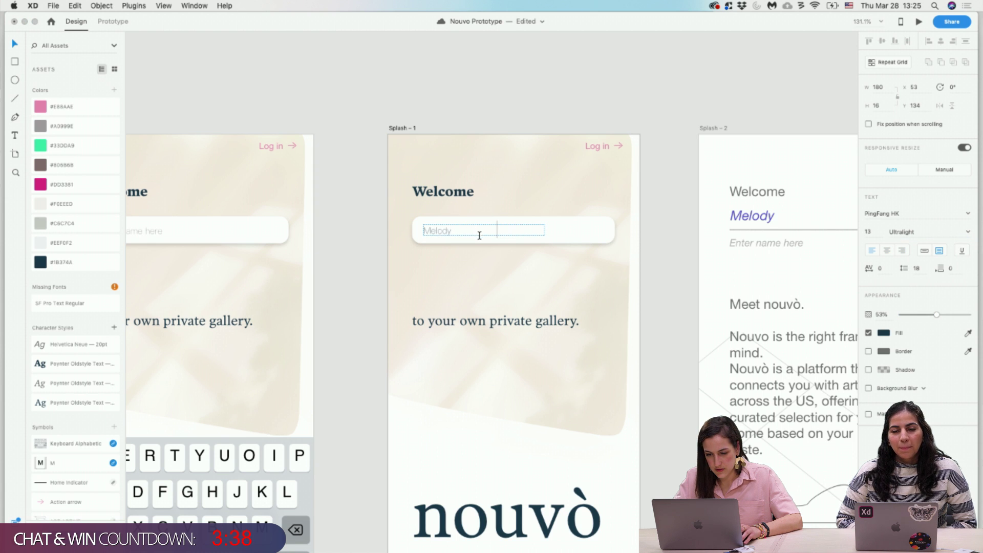
pyautogui.moveTo(458, 233); pyautogui.dragTo(416, 231)
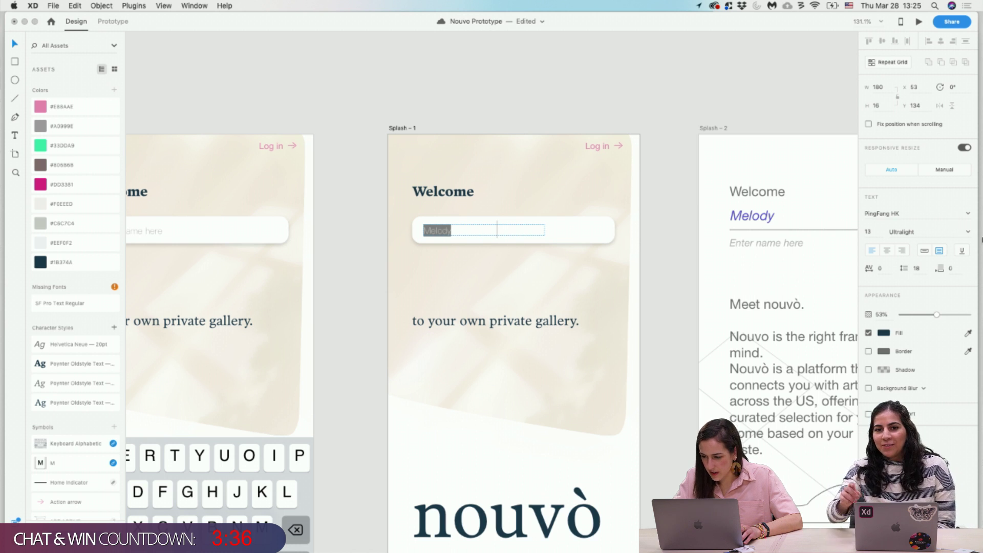
pyautogui.click(968, 235)
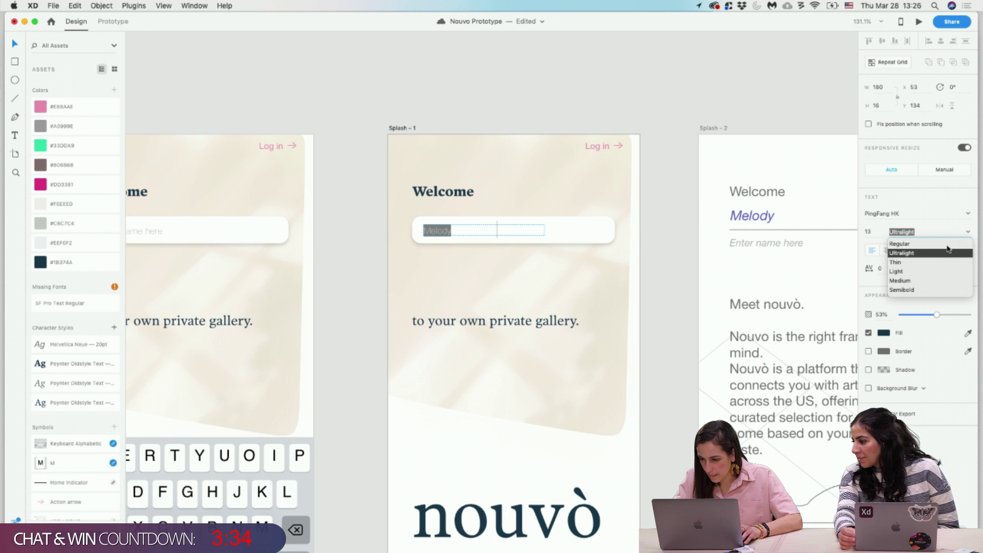
pyautogui.click(899, 243)
pyautogui.click(497, 229)
# Set the fill of the sample name in the Splash – 1 input field to #2513AD.
pyautogui.scroll(3, 503, 229)
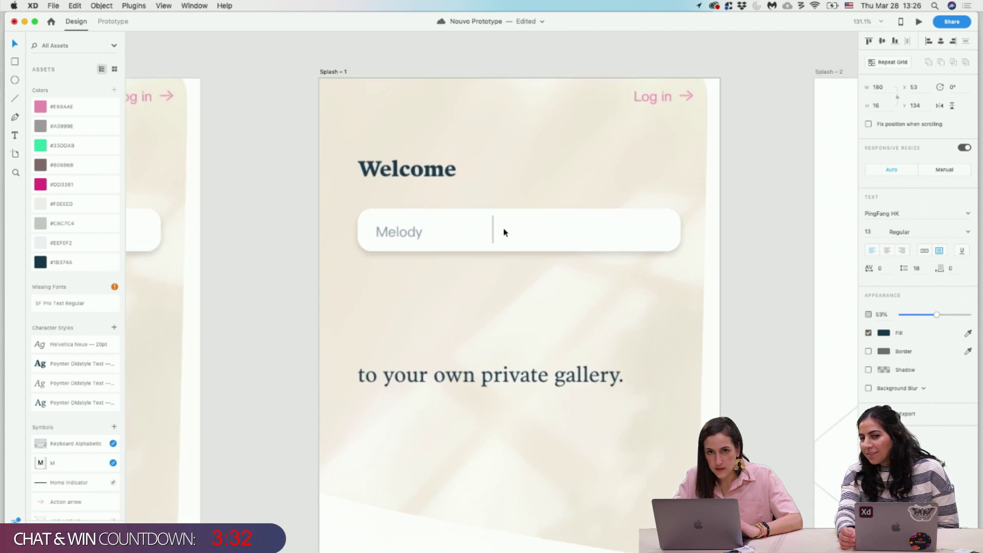
pyautogui.scroll(1, 504, 232)
pyautogui.click(504, 231)
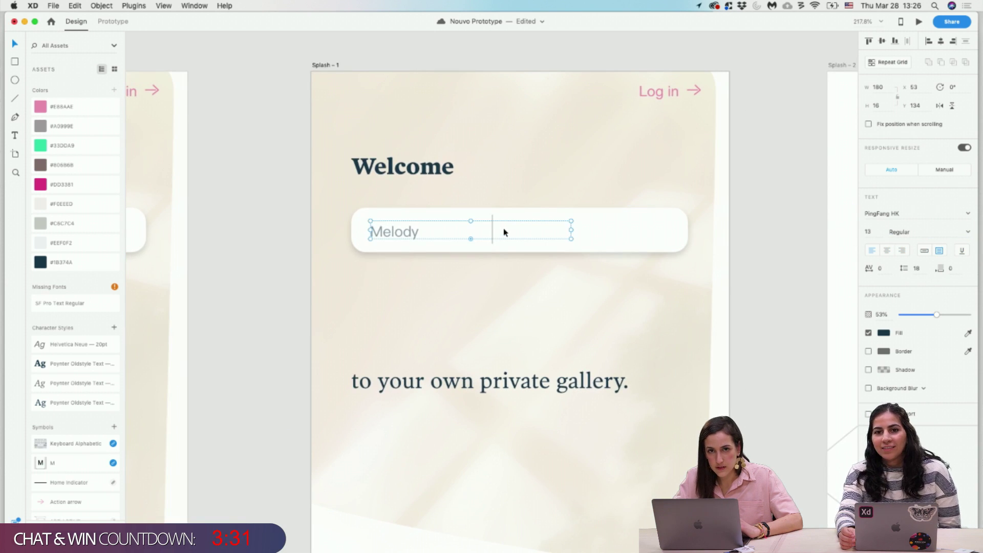
pyautogui.doubleClick(413, 234)
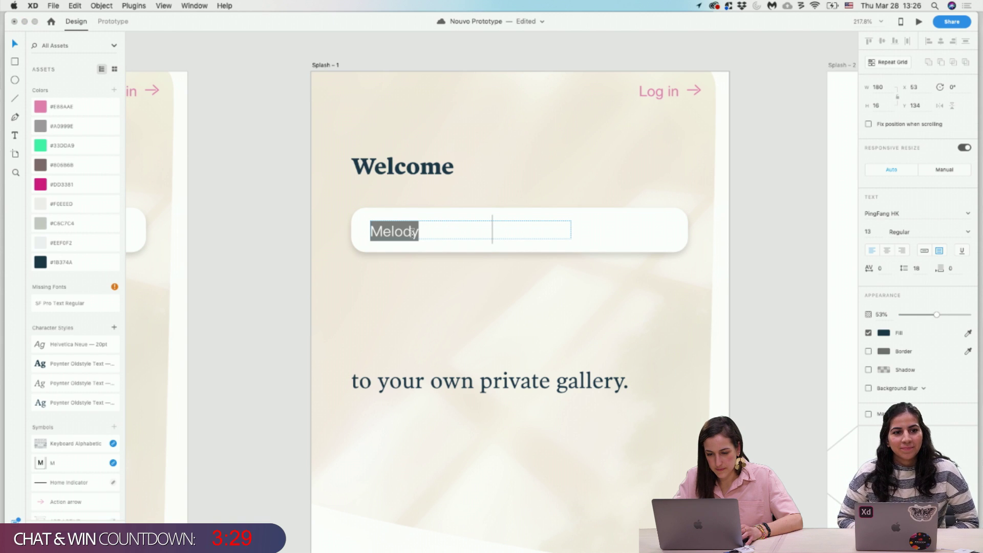
pyautogui.click(887, 334)
pyautogui.click(834, 316)
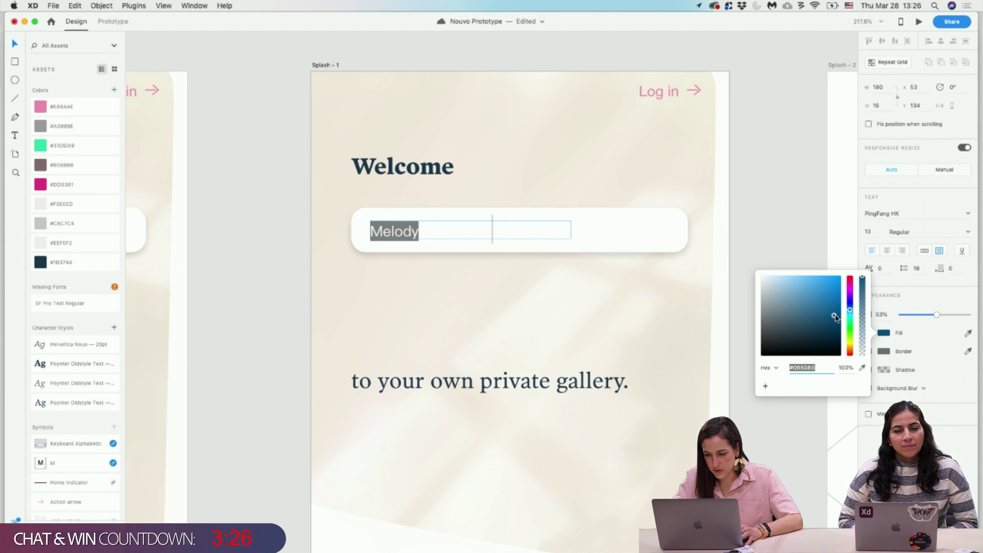
pyautogui.click(850, 303)
pyautogui.click(832, 301)
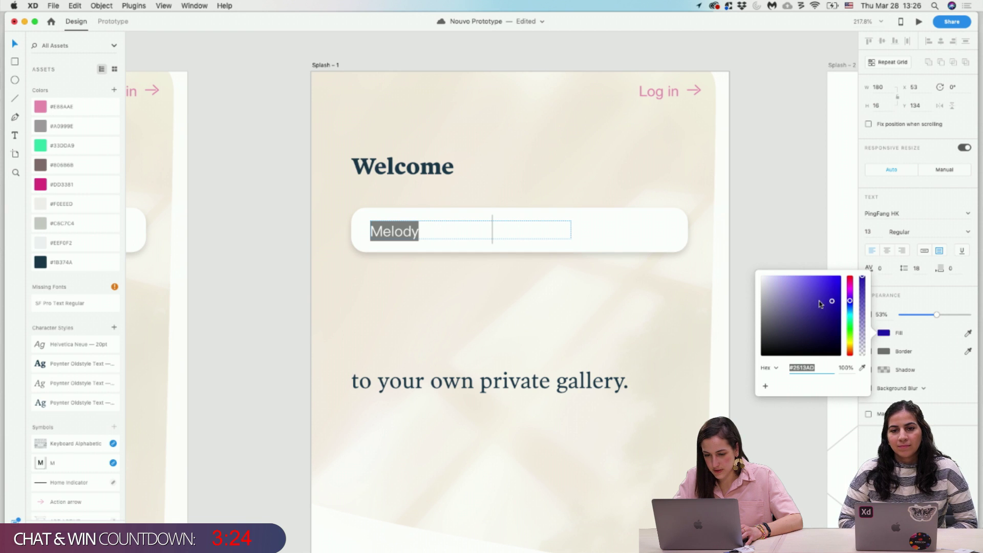
pyautogui.click(422, 234)
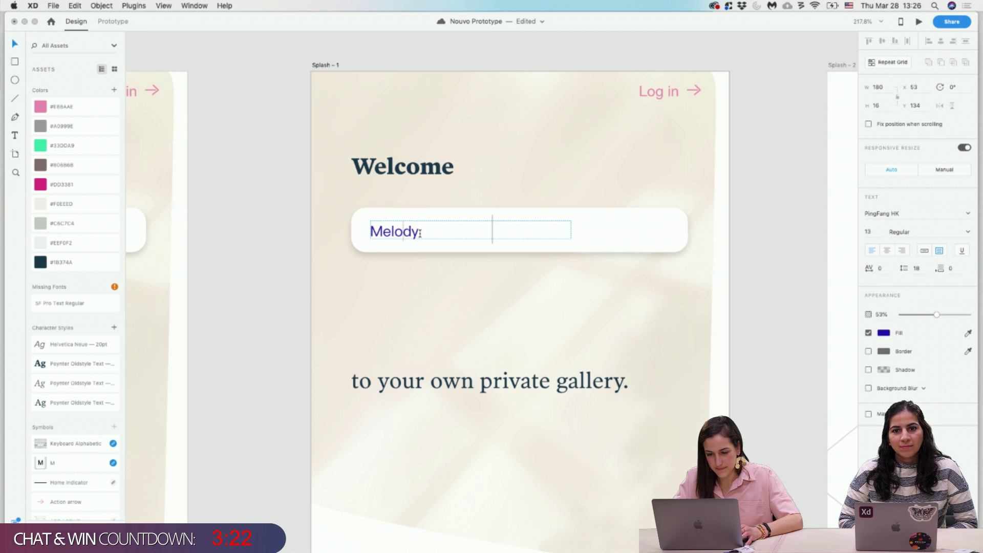
# Darken the violet-blue fill of the sample name in the Splash – 1 input field.
pyautogui.moveTo(420, 233); pyautogui.dragTo(358, 230)
pyautogui.click(884, 333)
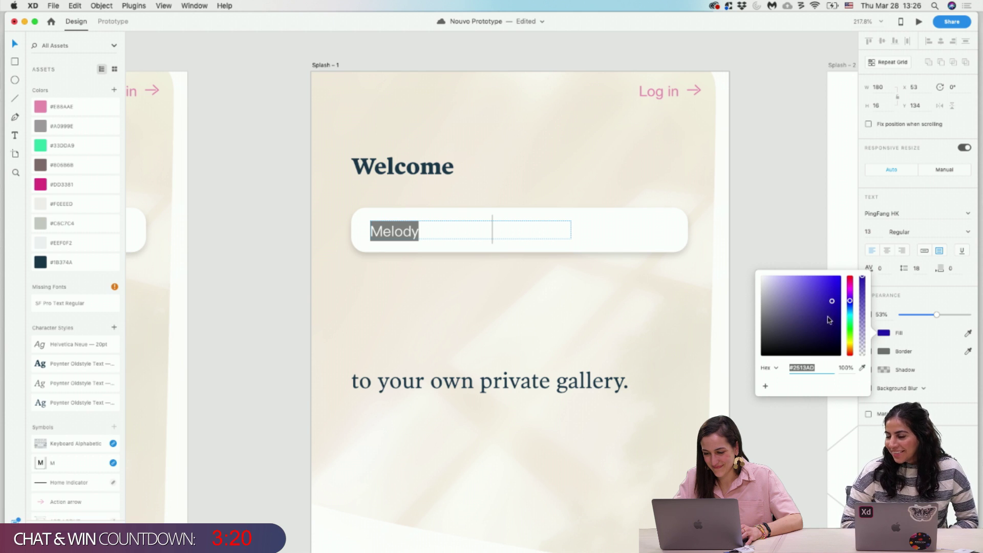
pyautogui.click(408, 239)
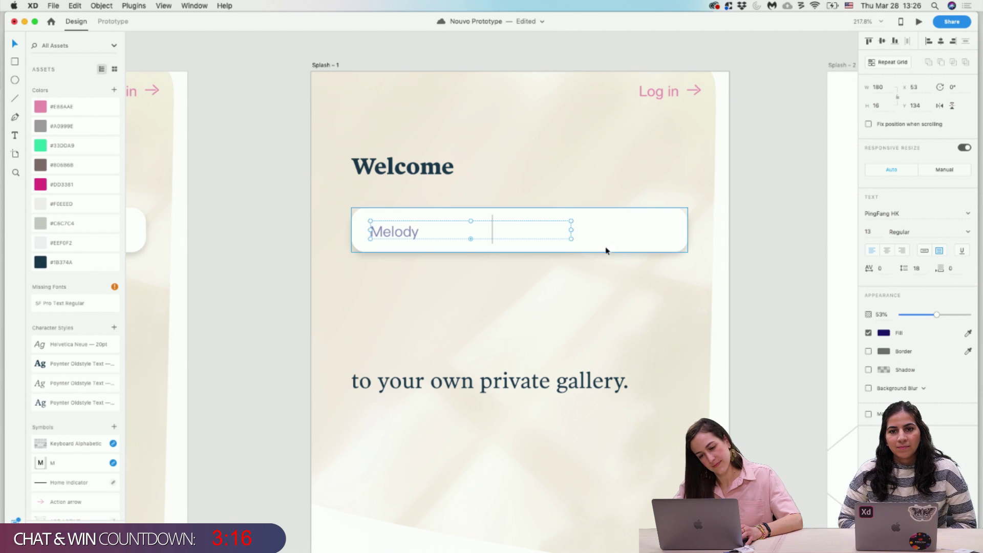
# Move the vertical text cursor line on Splash – 1 to the end of the sample name.
pyautogui.click(491, 239)
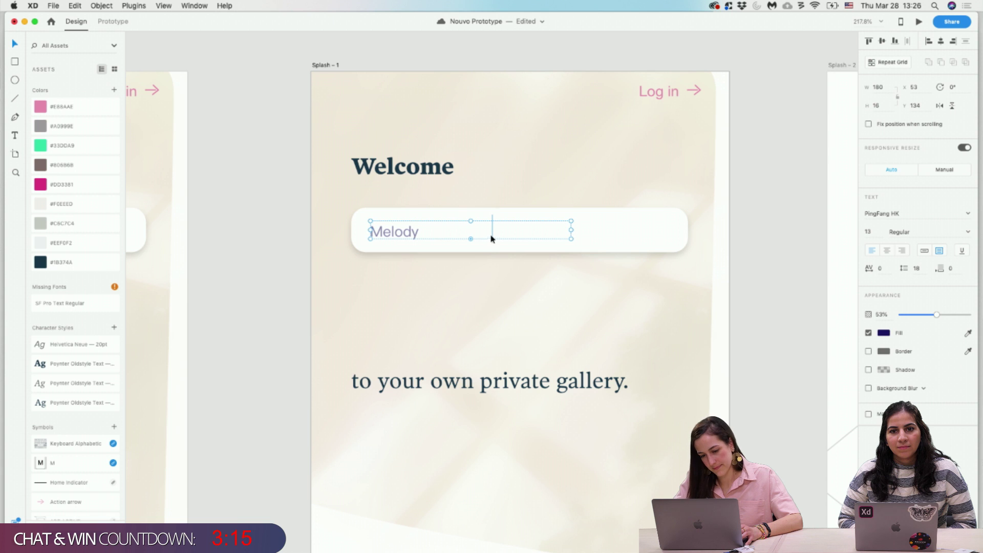
pyautogui.doubleClick(419, 236)
pyautogui.click(709, 260)
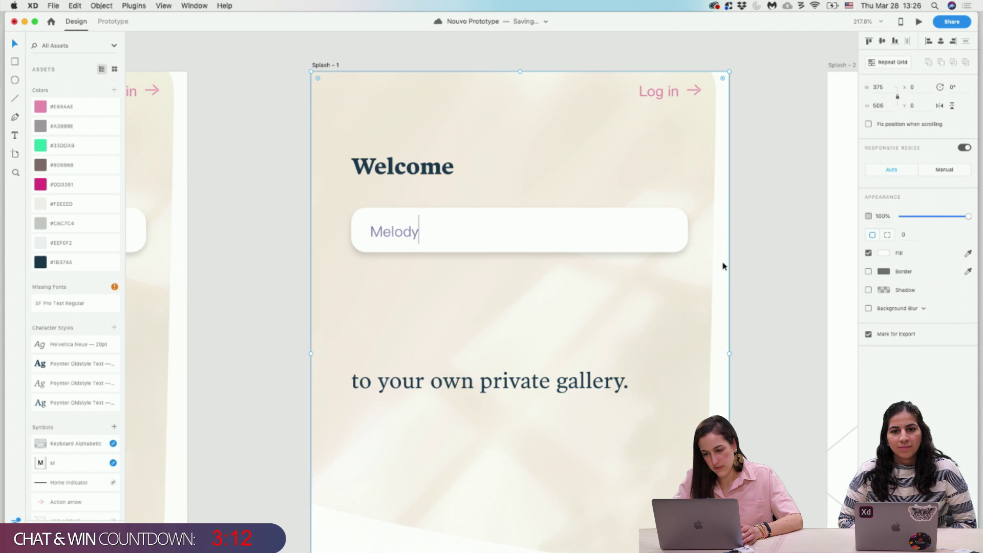
# Place a copy of the keyboard from Splash – 6 directly below the Splash – 1 artboard, aligned with its edges.
pyautogui.scroll(-5, 724, 263)
pyautogui.scroll(-5, 727, 266)
pyautogui.click(293, 310)
pyautogui.moveTo(294, 310); pyautogui.dragTo(581, 448)
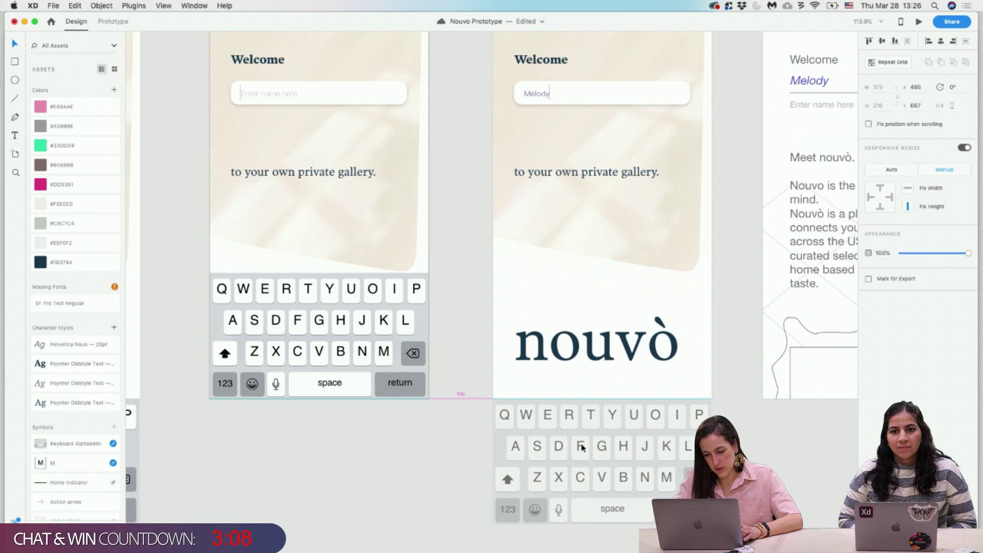
pyautogui.click(767, 430)
pyautogui.scroll(-3, 658, 398)
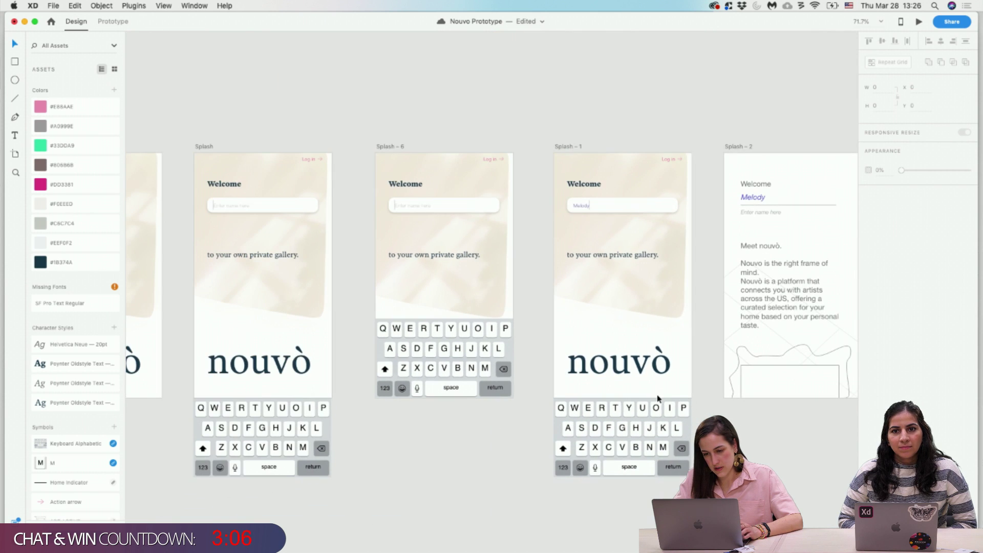
# Copy the beige background image from Splash – 1 and paste it onto the Splash – 2 artboard.
pyautogui.hscroll(5, 697, 274)
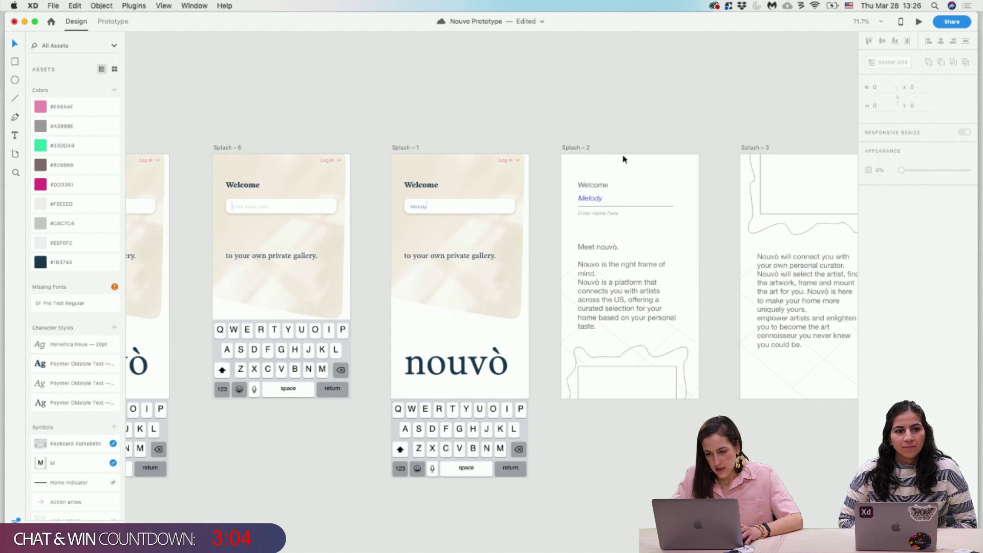
pyautogui.click(435, 171)
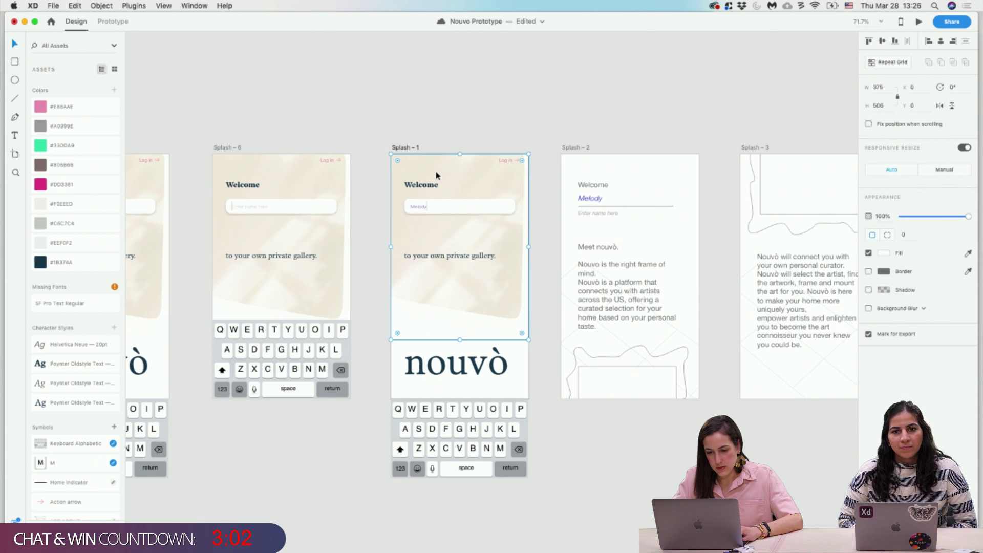
pyautogui.hscroll(3, 653, 146)
pyautogui.click(465, 152)
pyautogui.press('super+v')
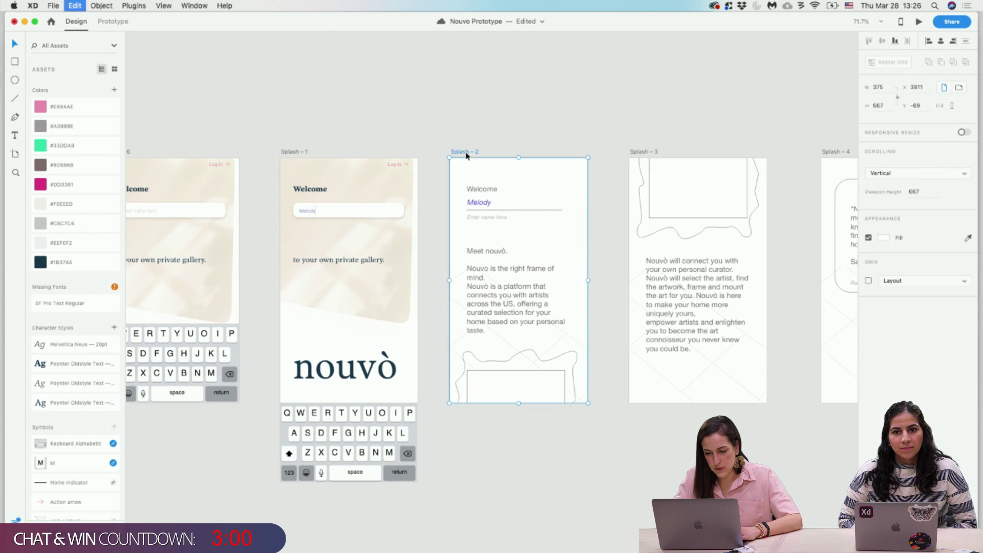
pyautogui.click(608, 431)
pyautogui.click(539, 238)
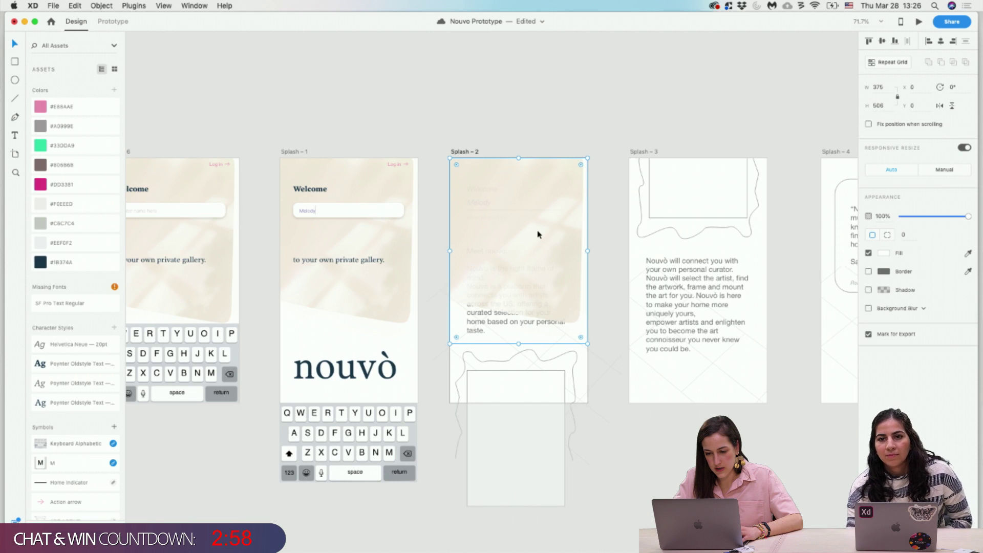
# Send the beige background on Splash – 2 to the back and bring the body text to the front.
pyautogui.rightClick(532, 175)
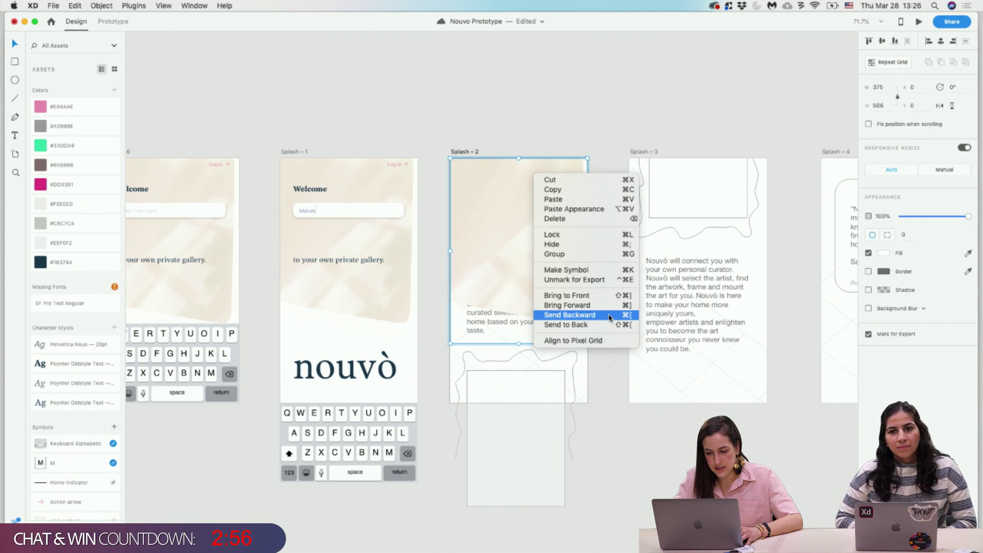
pyautogui.click(577, 325)
pyautogui.rightClick(557, 248)
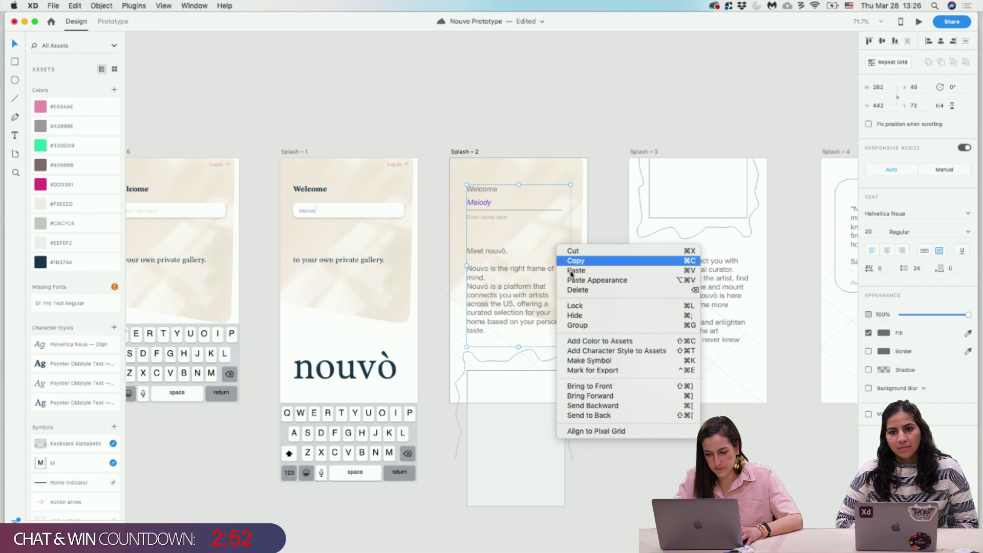
pyautogui.click(625, 388)
# Copy the Log in label and its arrow from Splash – 1 and paste them onto Splash – 2.
pyautogui.click(395, 164)
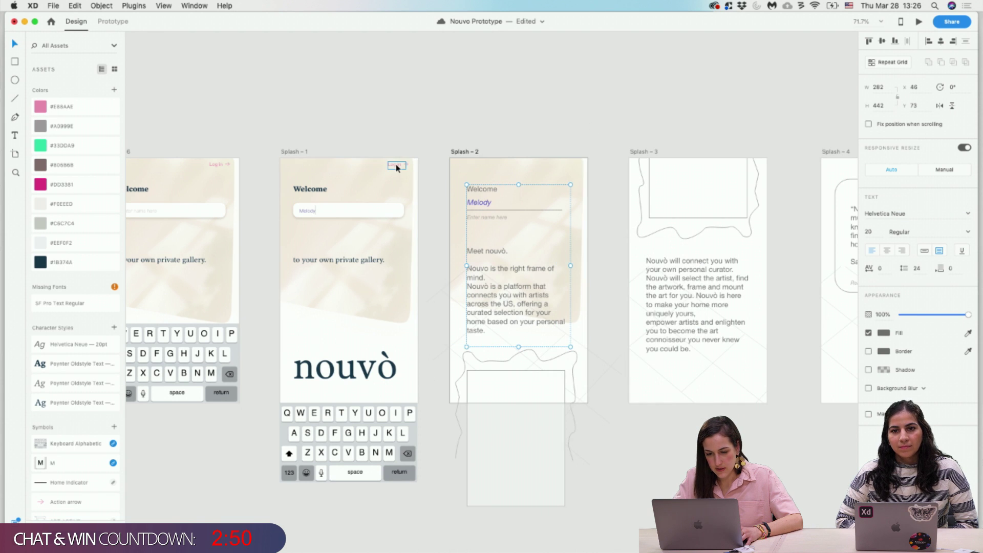
pyautogui.scroll(5, 421, 168)
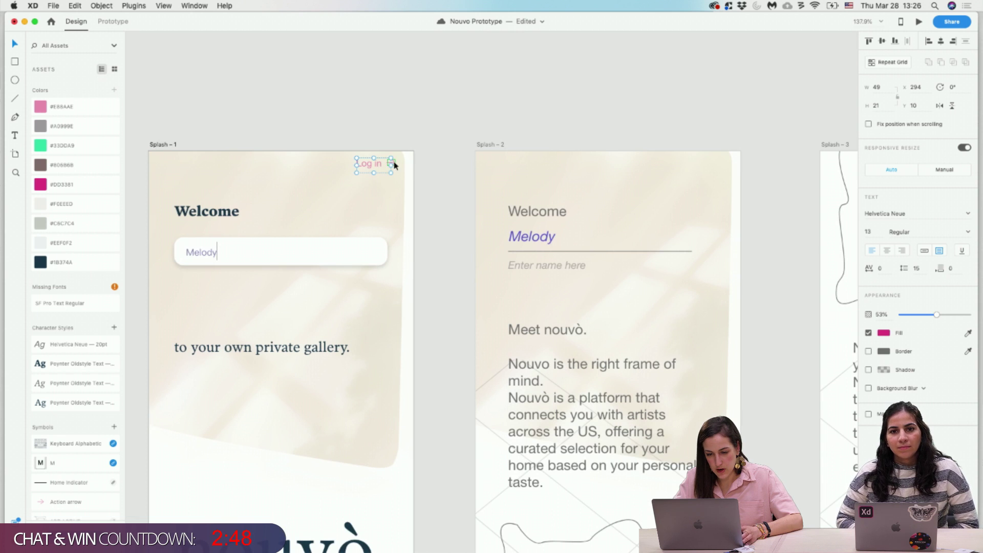
pyautogui.scroll(4, 394, 165)
pyautogui.click(391, 163)
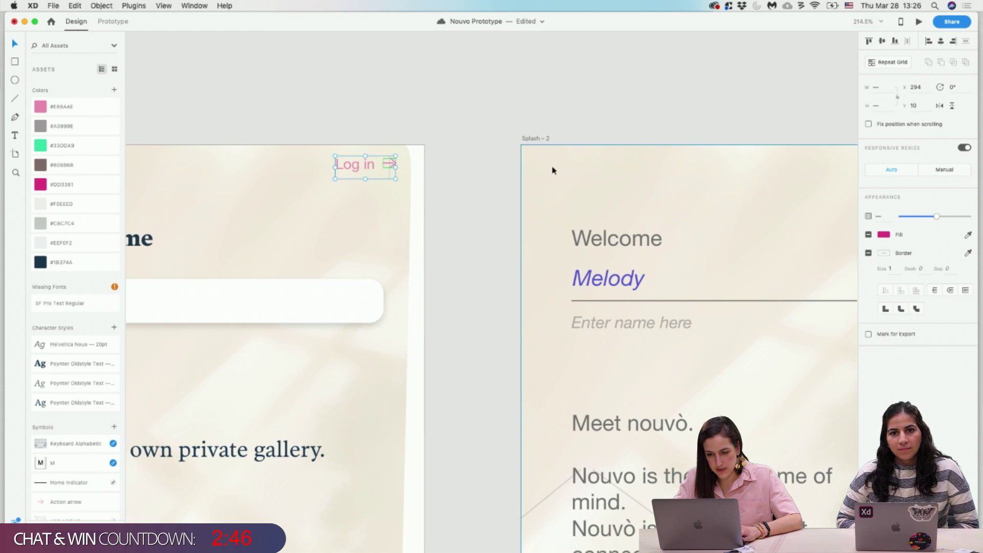
pyautogui.click(530, 145)
pyautogui.hscroll(5, 531, 145)
pyautogui.press('super+v')
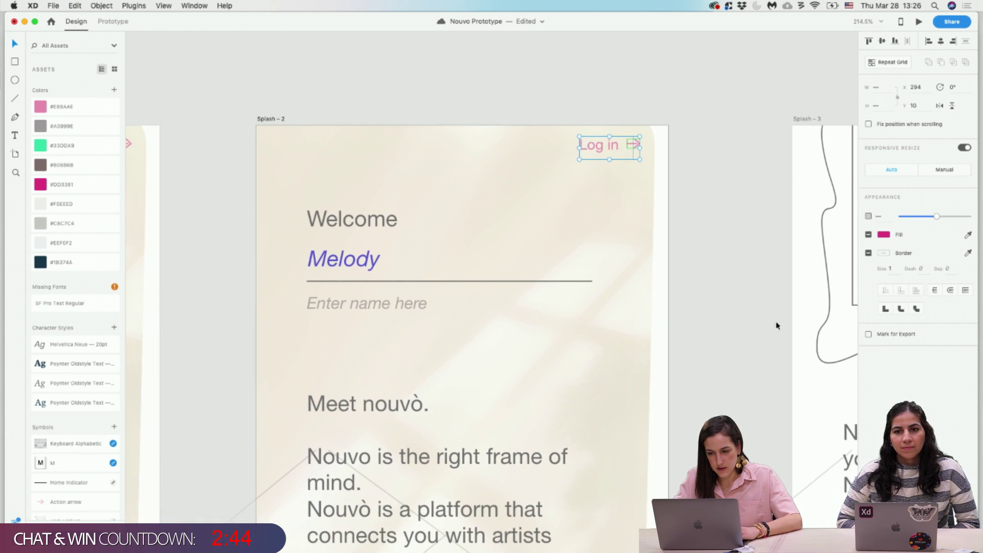
pyautogui.click(711, 338)
# Delete the italic sample name and the "Enter name here" hint from Splash – 2.
pyautogui.scroll(-5, 712, 338)
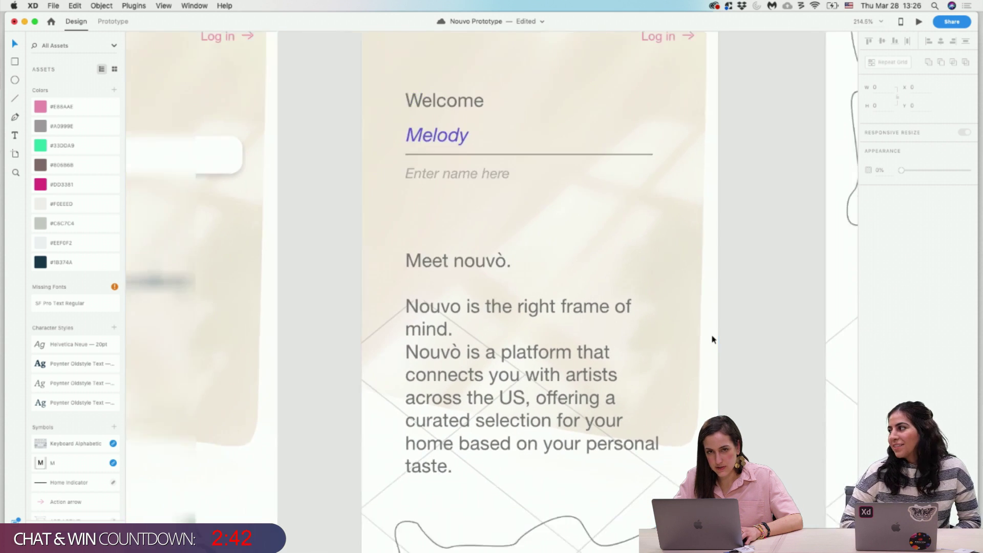
pyautogui.scroll(-5, 712, 340)
pyautogui.click(538, 231)
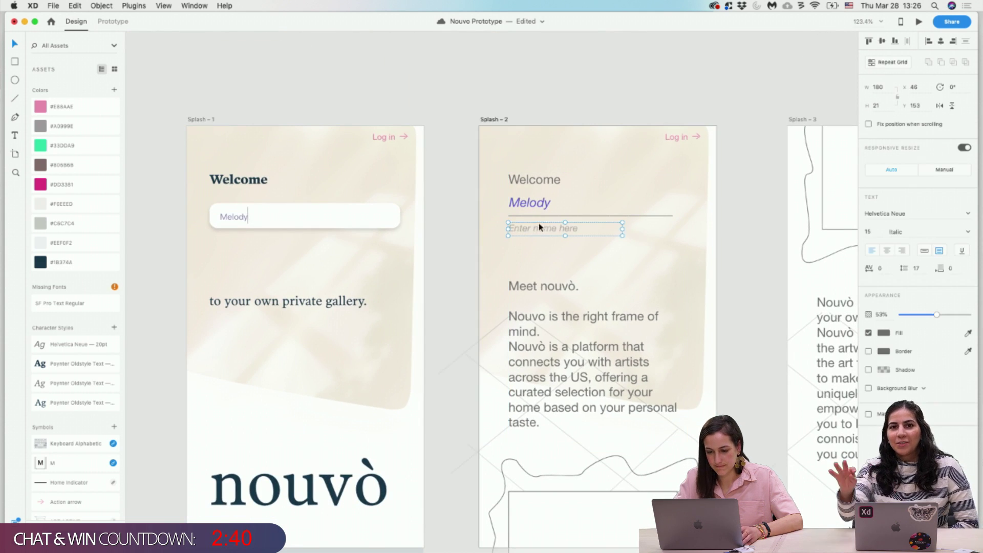
pyautogui.keyDown('shift'); pyautogui.click(533, 207); pyautogui.keyUp('shift')
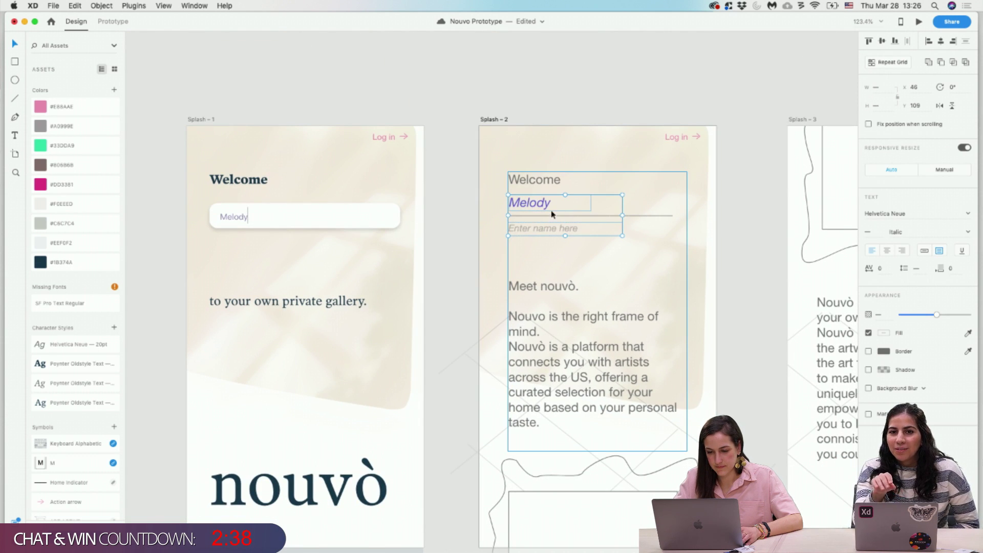
pyautogui.press('Delete')
# Remove the Welcome line, the underline and the blank lines above "Meet nouvò." in the Splash – 2 text block.
pyautogui.click(555, 266)
pyautogui.doubleClick(555, 266)
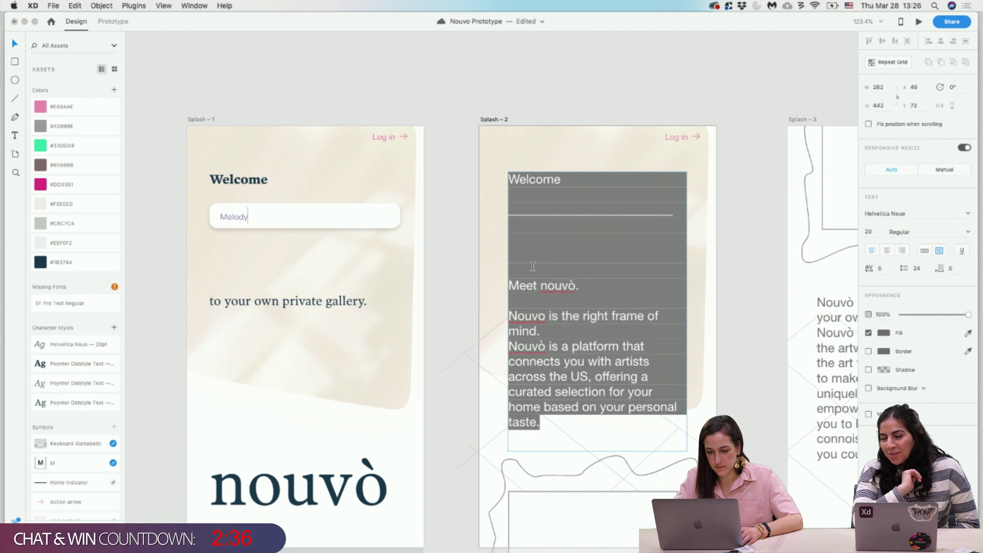
pyautogui.moveTo(533, 266); pyautogui.dragTo(507, 94)
pyautogui.press('BackSpace')
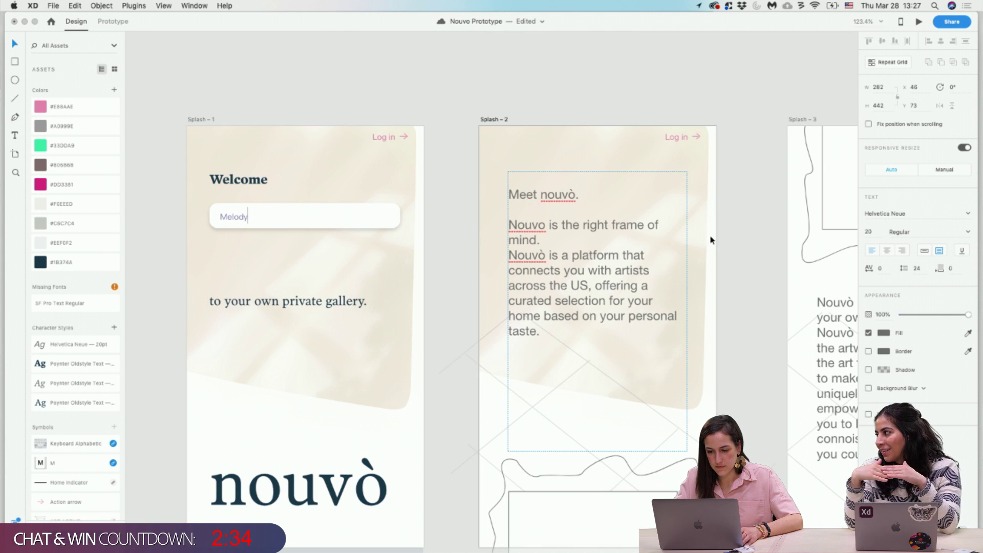
pyautogui.press('Escape')
# Move the "Meet nouvò." text block on Splash – 2 down to Y 253 and delete the diagonal line pattern behind it.
pyautogui.moveTo(549, 279); pyautogui.dragTo(548, 392)
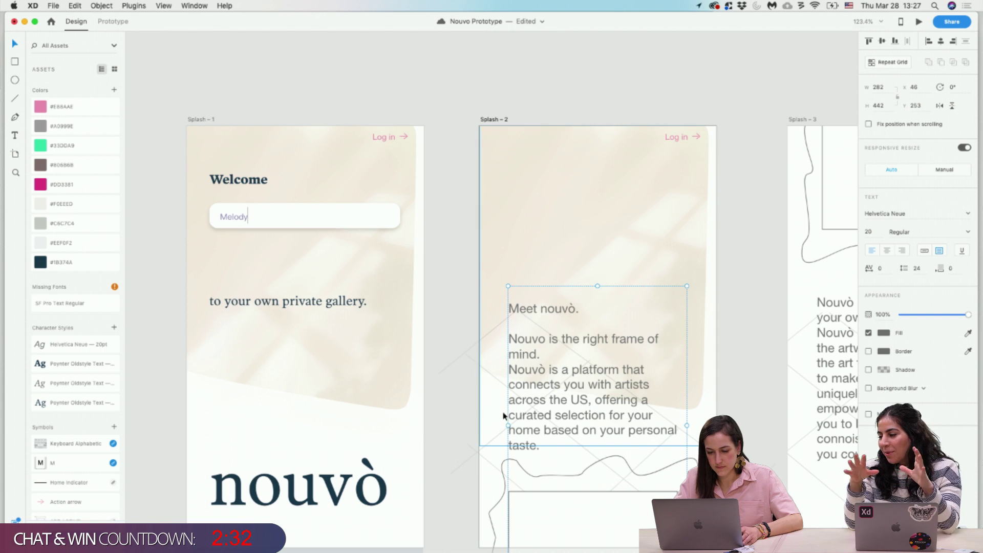
pyautogui.click(488, 460)
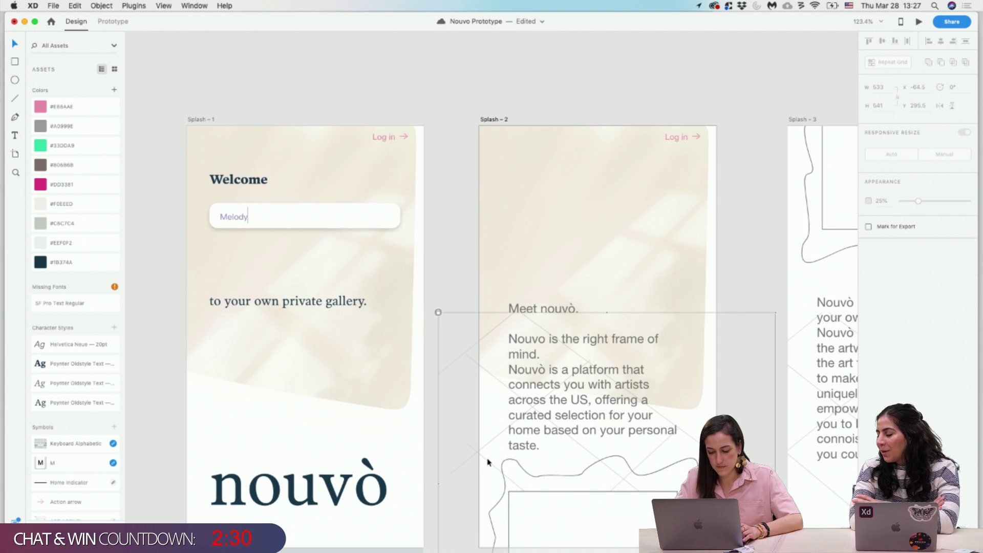
pyautogui.press('Escape')
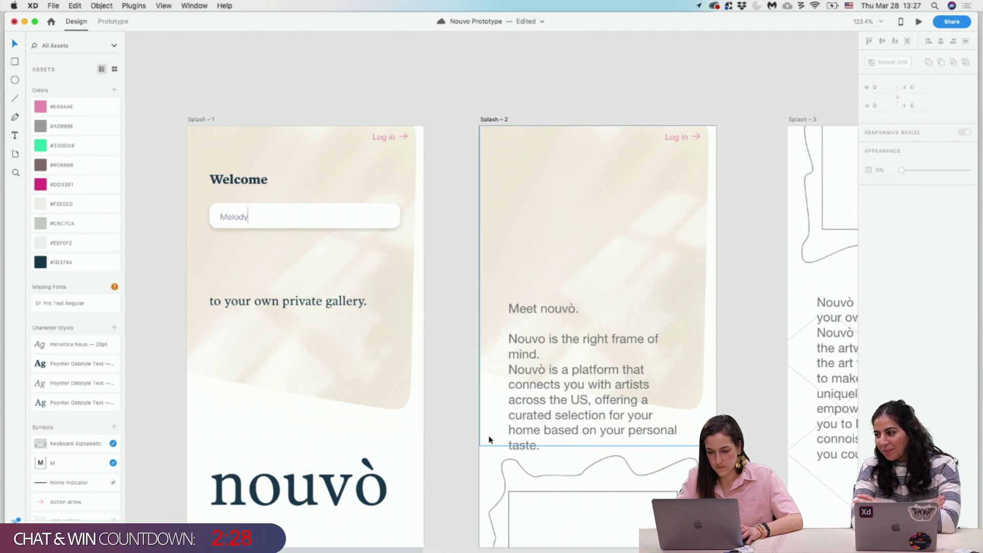
# Copy the styled Welcome text block from Splash – 1 and paste it onto Splash – 2.
pyautogui.click(236, 199)
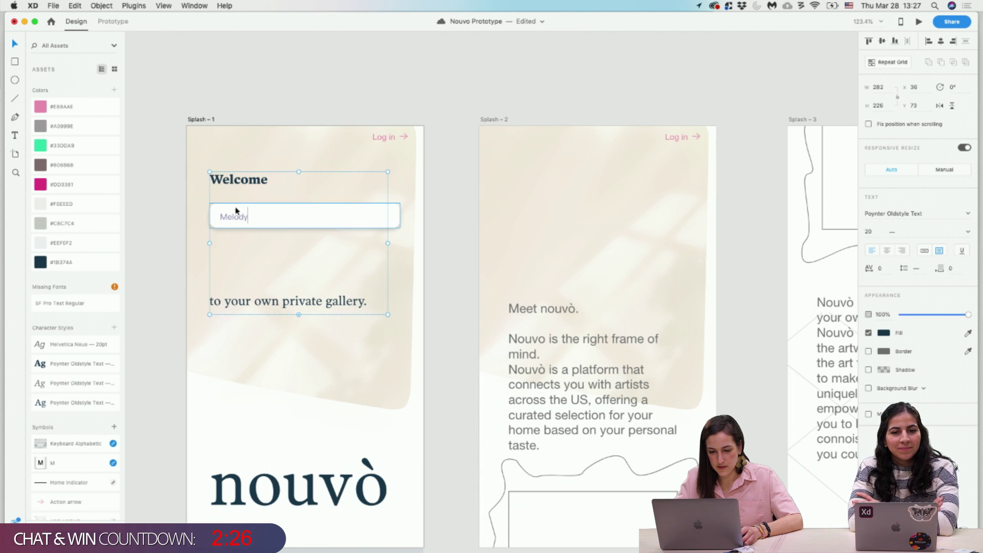
pyautogui.doubleClick(238, 185)
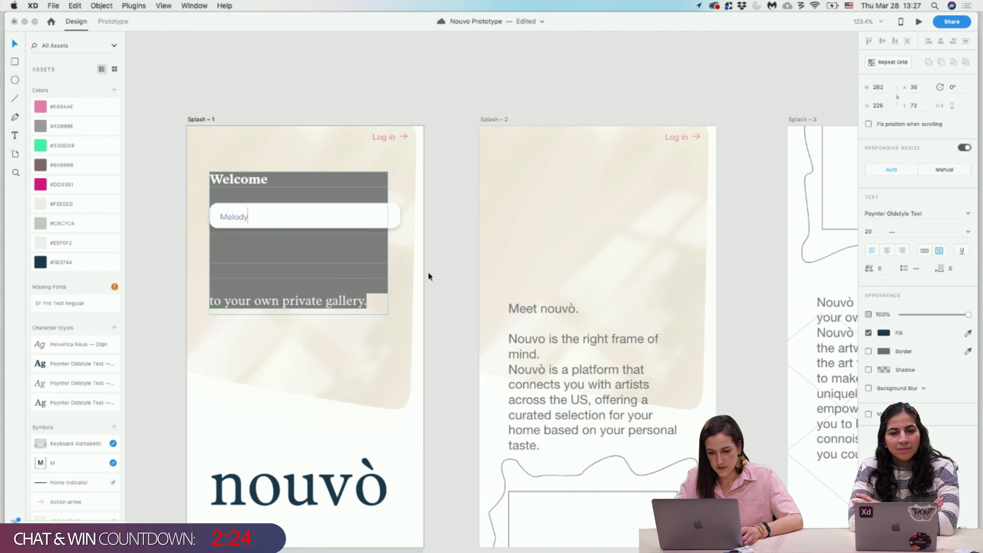
pyautogui.press('Escape')
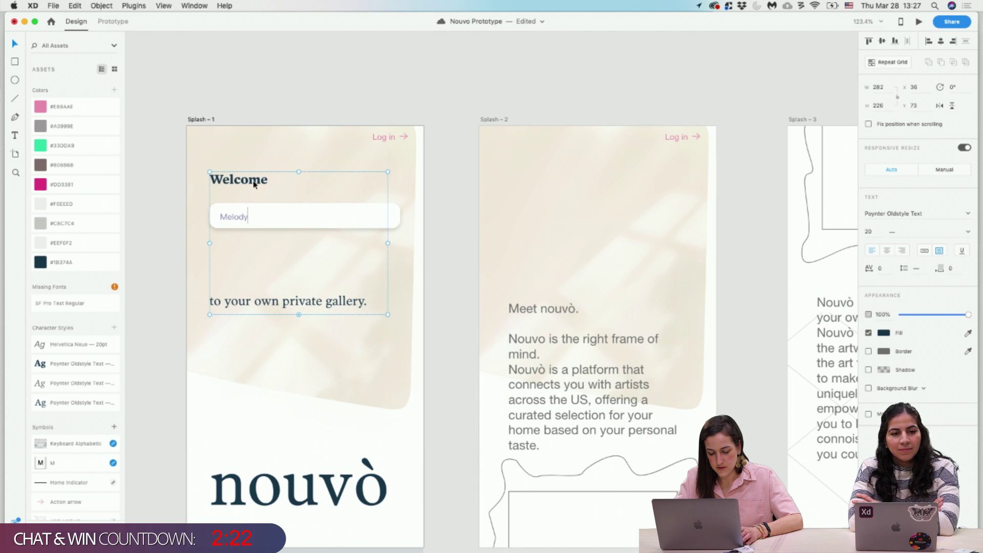
pyautogui.click(484, 120)
pyautogui.press('cmd+v')
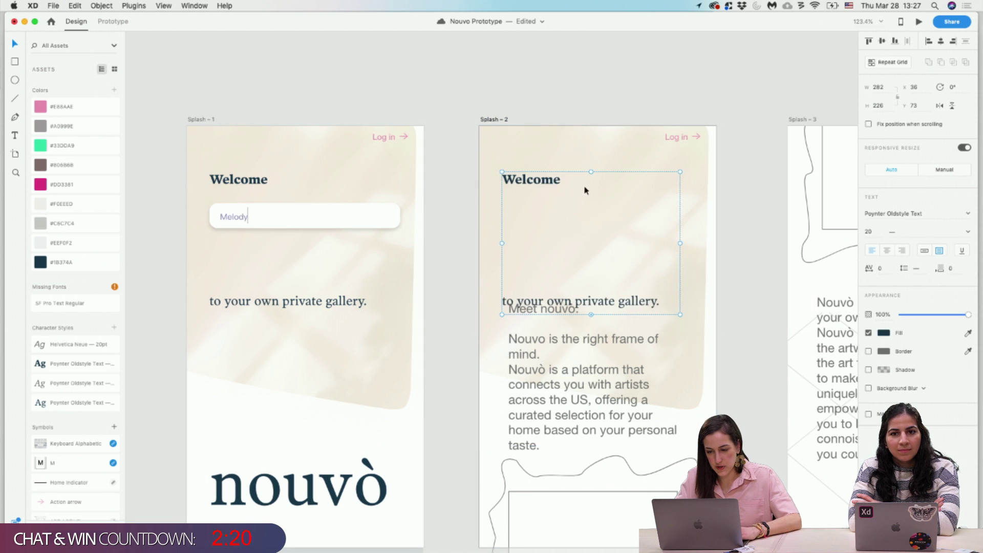
# Add the sample visitor's first name after "Welcome" in the heading on Splash – 2.
pyautogui.doubleClick(585, 190)
pyautogui.click(569, 184)
pyautogui.write('Melo')
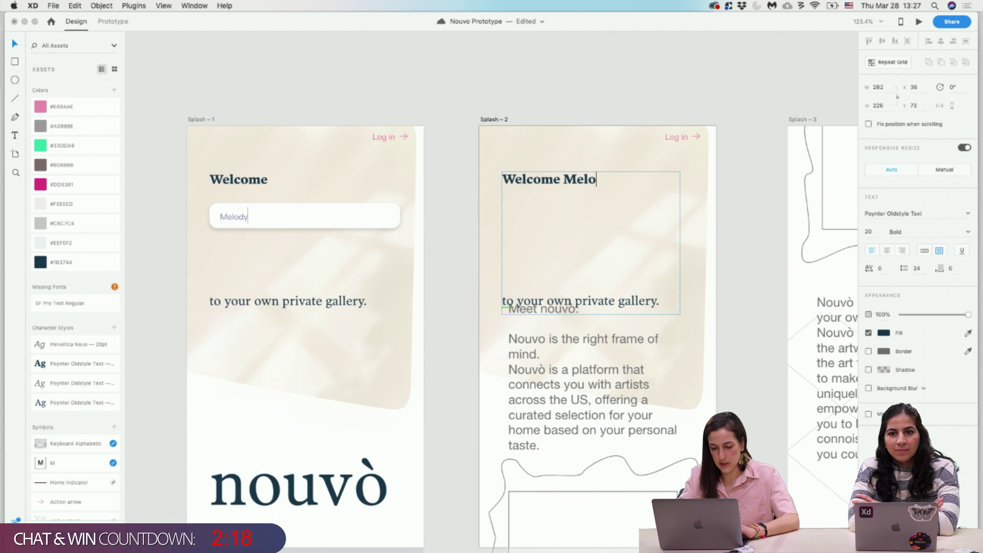
pyautogui.write('dy')
pyautogui.press('Escape')
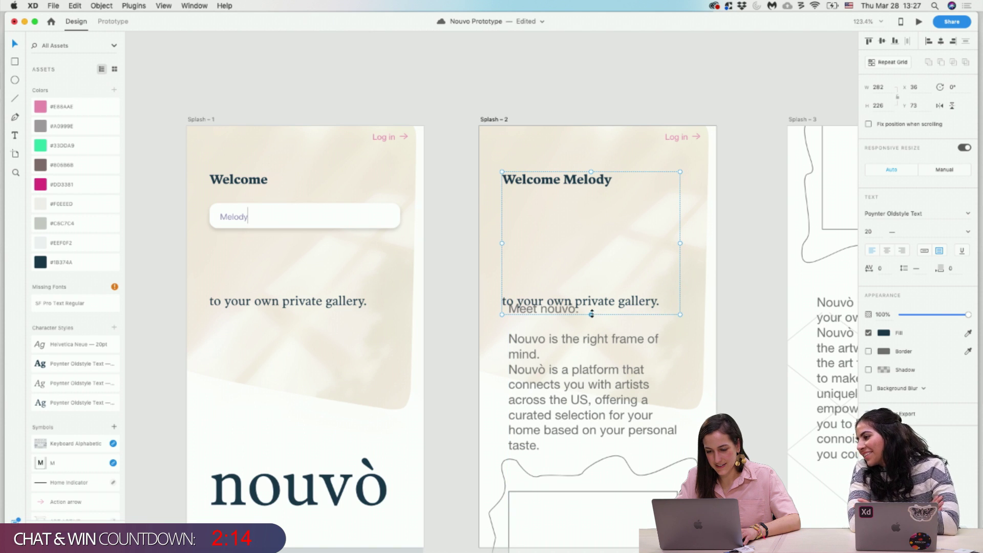
# Delete "to your own private gallery." from the Splash – 2 welcome text and shrink its text box to 26 high.
pyautogui.moveTo(592, 314)
pyautogui.mouseDown()
pyautogui.moveTo(595, 257)
pyautogui.moveTo(594, 332)
pyautogui.mouseUp()
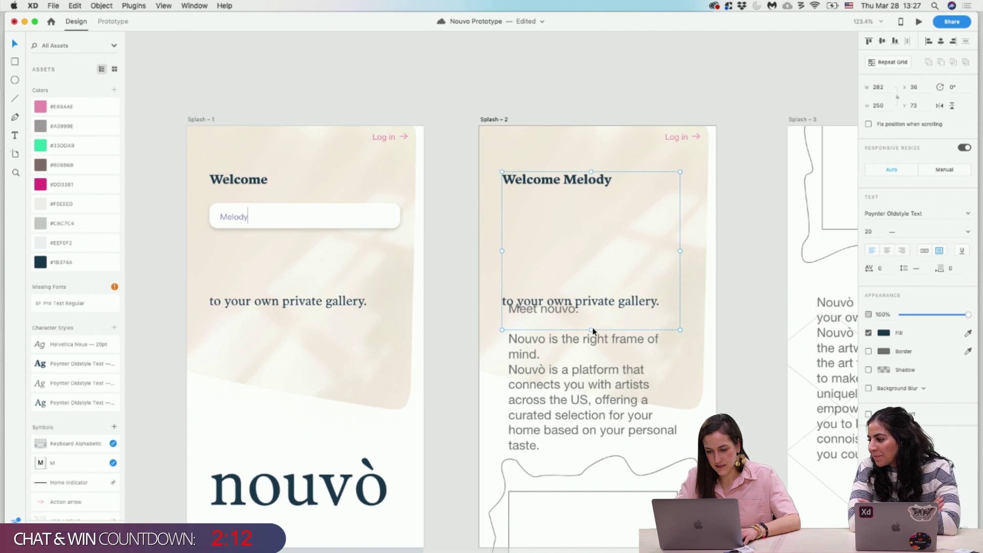
pyautogui.doubleClick(656, 307)
pyautogui.click(659, 303)
pyautogui.moveTo(660, 303); pyautogui.dragTo(504, 286)
pyautogui.press('BackSpace')
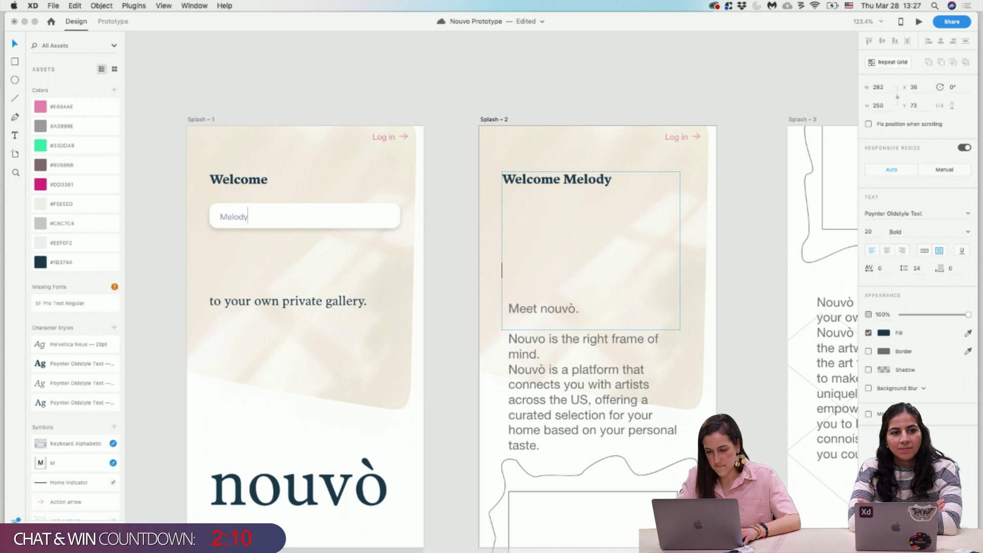
pyautogui.press('Escape')
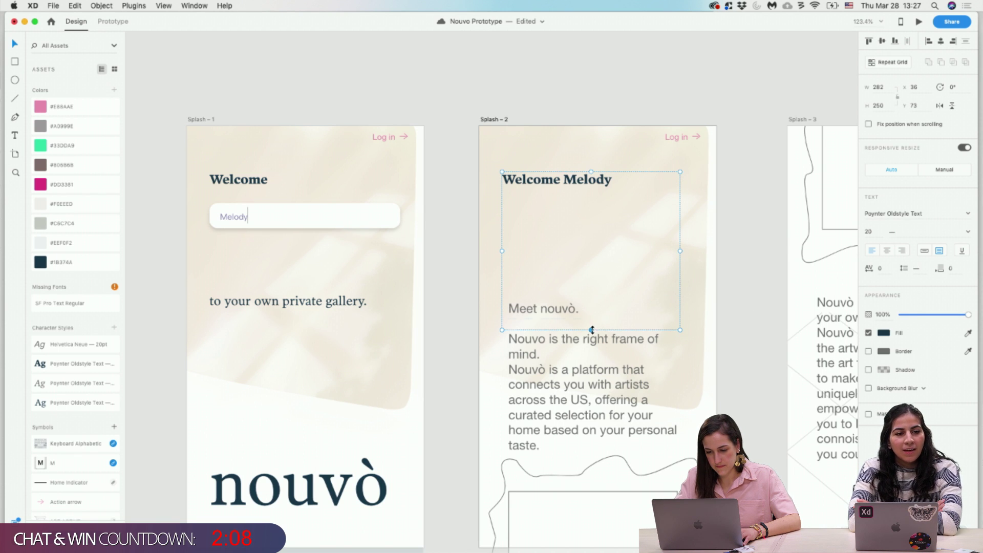
pyautogui.moveTo(591, 330); pyautogui.dragTo(590, 188)
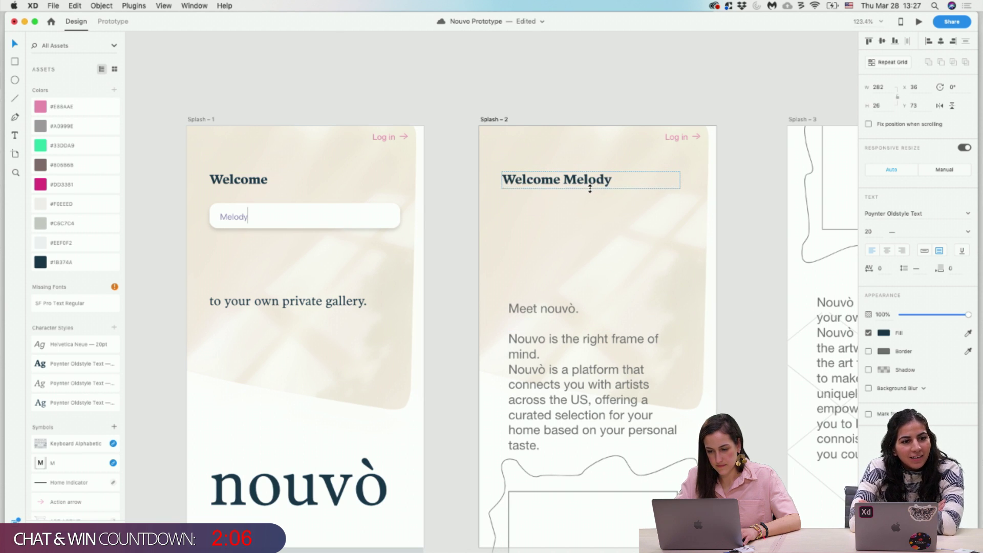
pyautogui.click(724, 285)
# Duplicate the "Log in" text and its arrow on the Splash artboard into the name field at X 268, Y 134.
pyautogui.hscroll(-3, 725, 287)
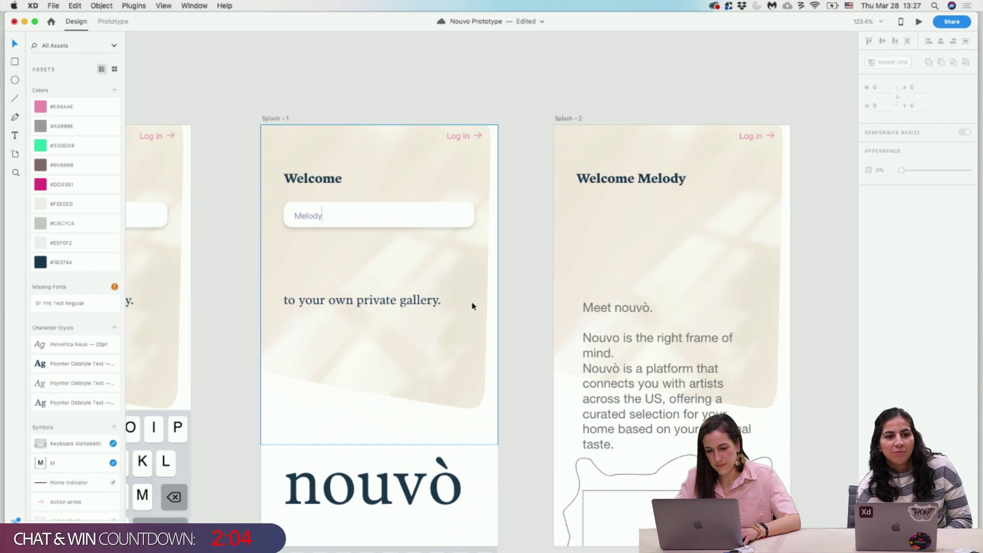
pyautogui.hscroll(-10, 472, 307)
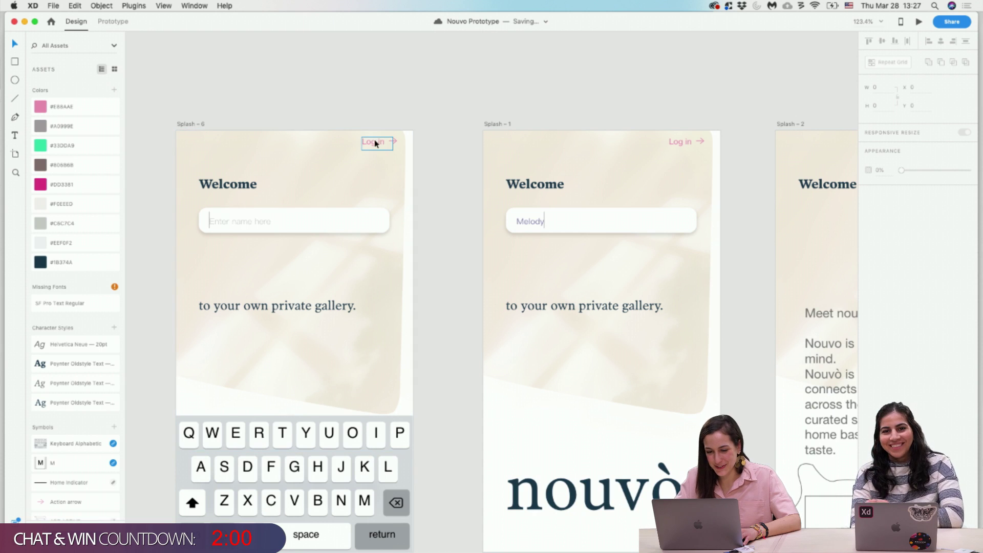
pyautogui.click(382, 145)
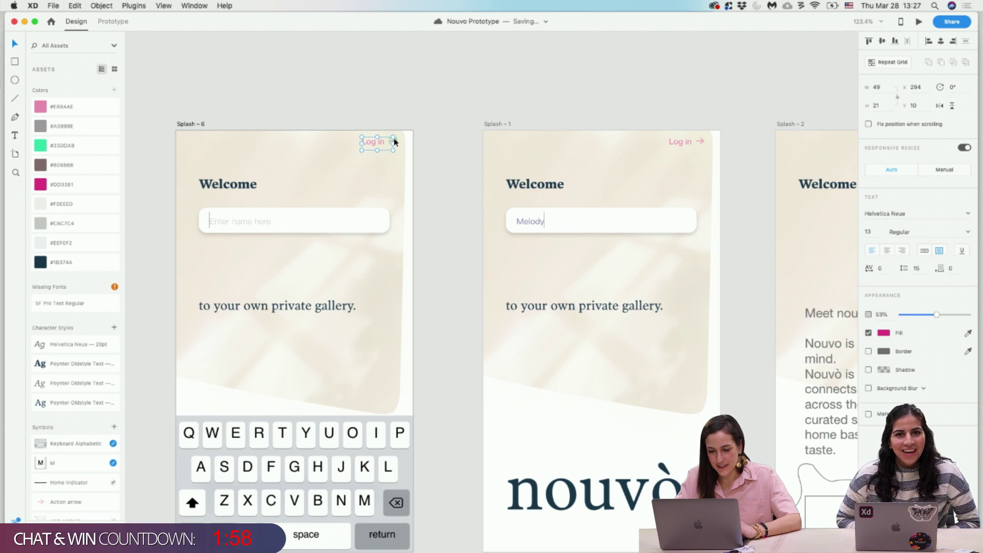
pyautogui.scroll(5, 393, 142)
pyautogui.keyDown('shift'); pyautogui.click(394, 144); pyautogui.keyUp('shift')
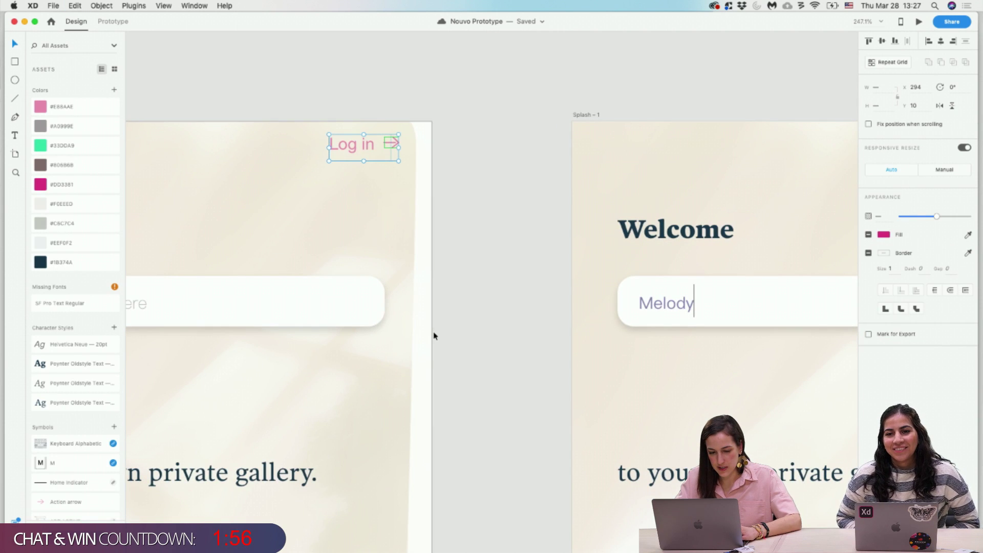
pyautogui.hscroll(-10, 435, 335)
pyautogui.scroll(-4, 434, 335)
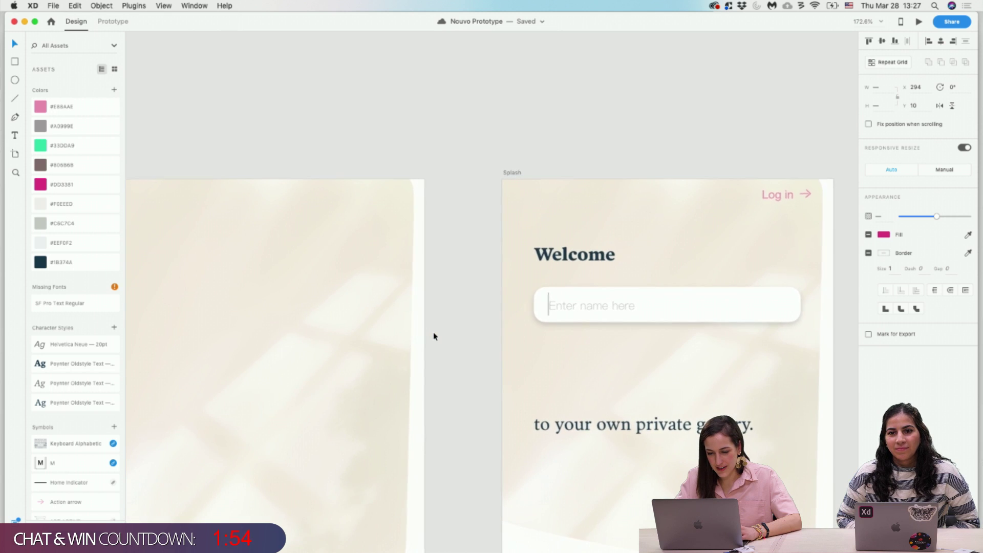
pyautogui.hscroll(10, 432, 334)
pyautogui.scroll(5, 428, 308)
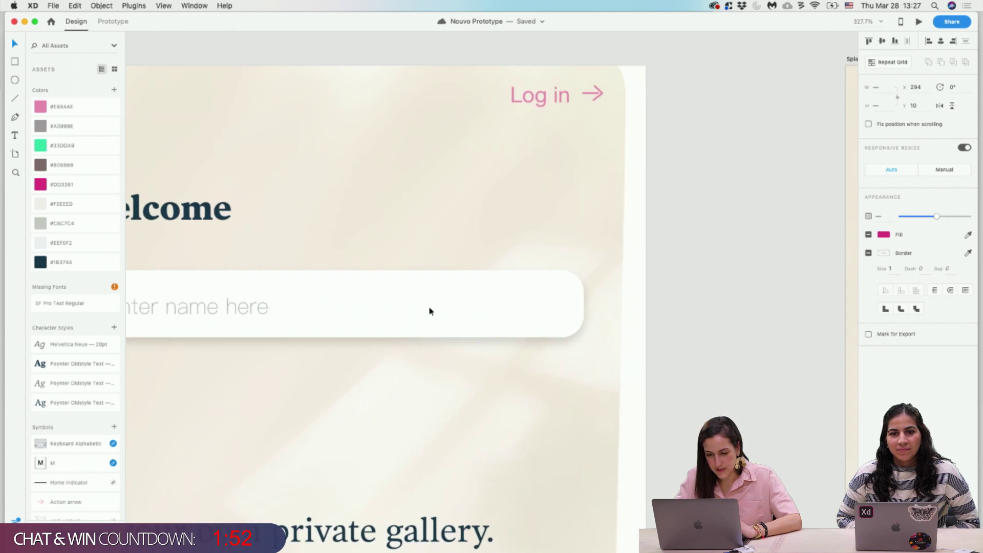
pyautogui.moveTo(577, 96); pyautogui.dragTo(507, 309)
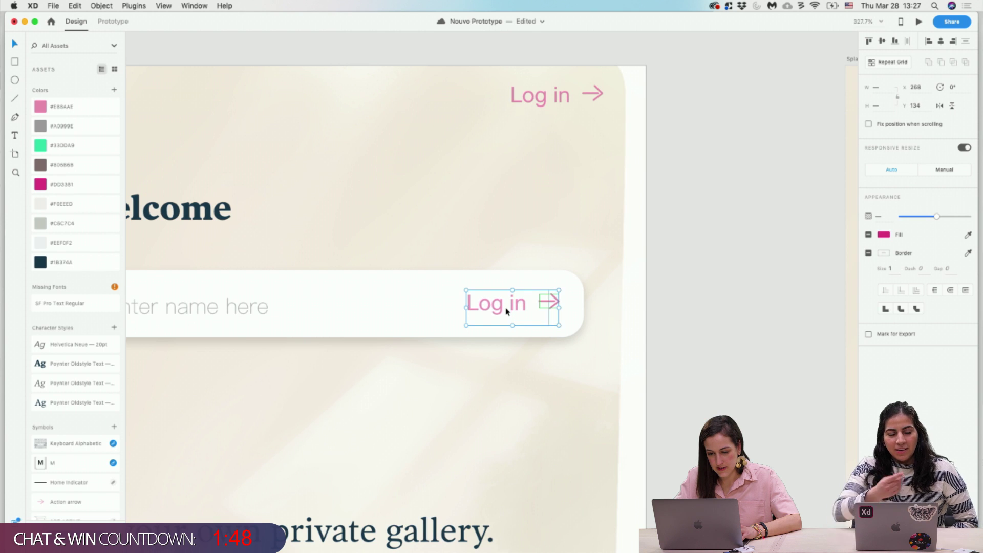
# Change the duplicated "Log in" text inside the Splash name field to "Go".
pyautogui.doubleClick(507, 307)
pyautogui.click(526, 307)
pyautogui.press('super+a')
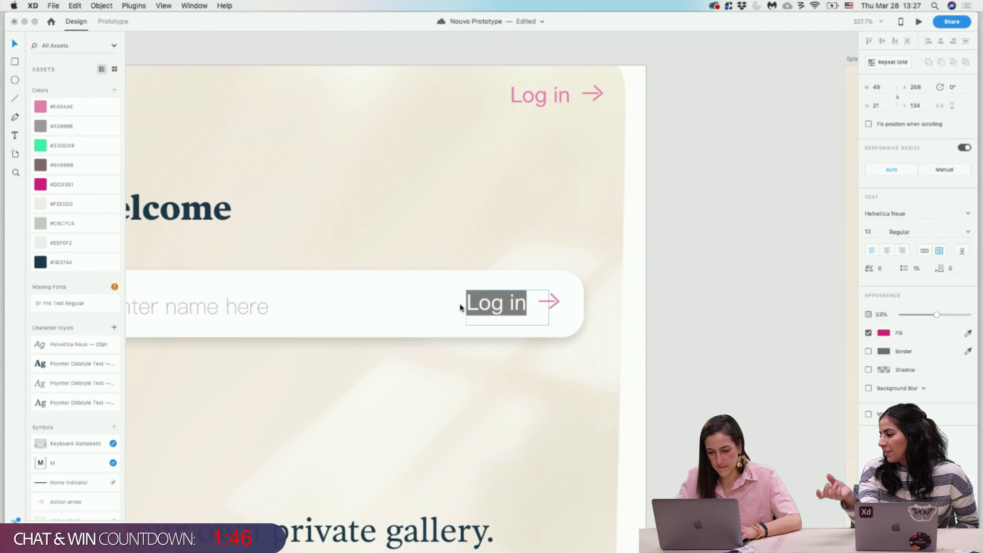
pyautogui.write('Go')
pyautogui.press('Escape')
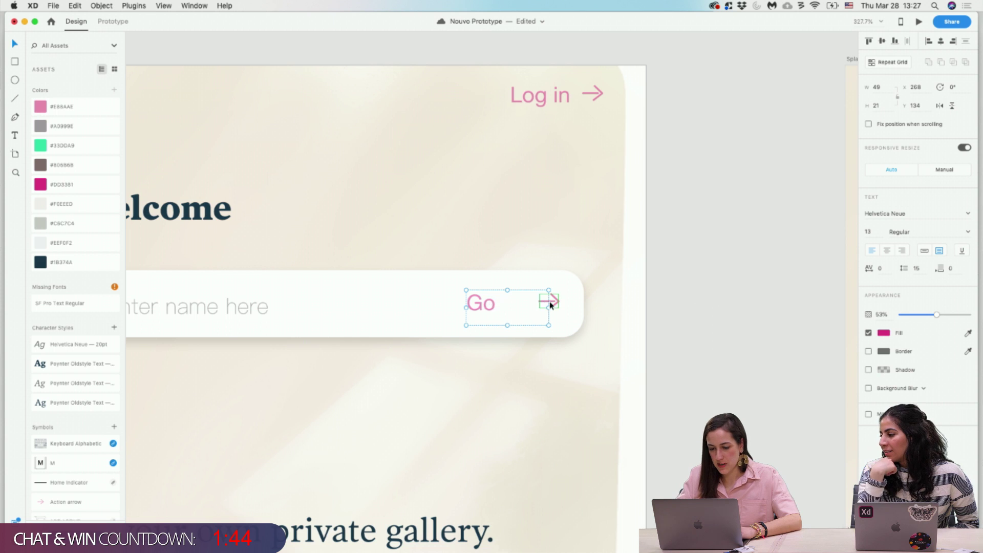
# Shrink the "Go" text box to 18 by 15 and move it closer to its arrow at X 288.
pyautogui.moveTo(549, 308); pyautogui.dragTo(502, 307)
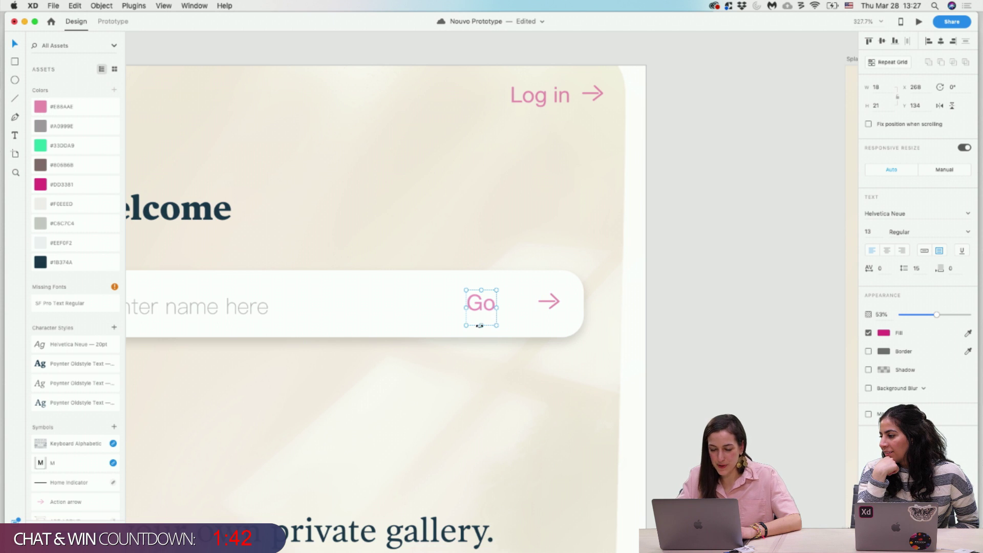
pyautogui.moveTo(486, 309); pyautogui.dragTo(512, 305)
pyautogui.click(695, 315)
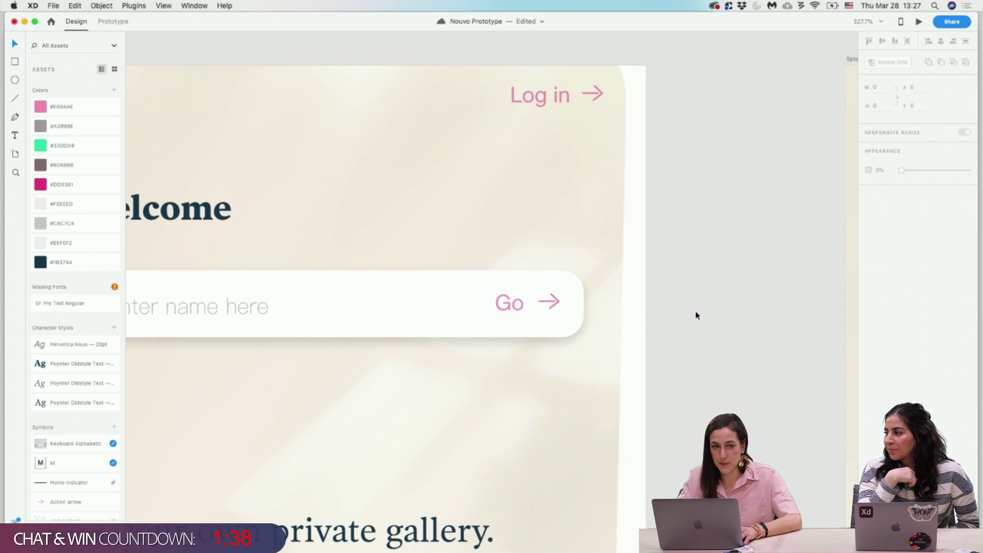
pyautogui.hscroll(2, 627, 307)
pyautogui.moveTo(490, 304); pyautogui.dragTo(495, 304)
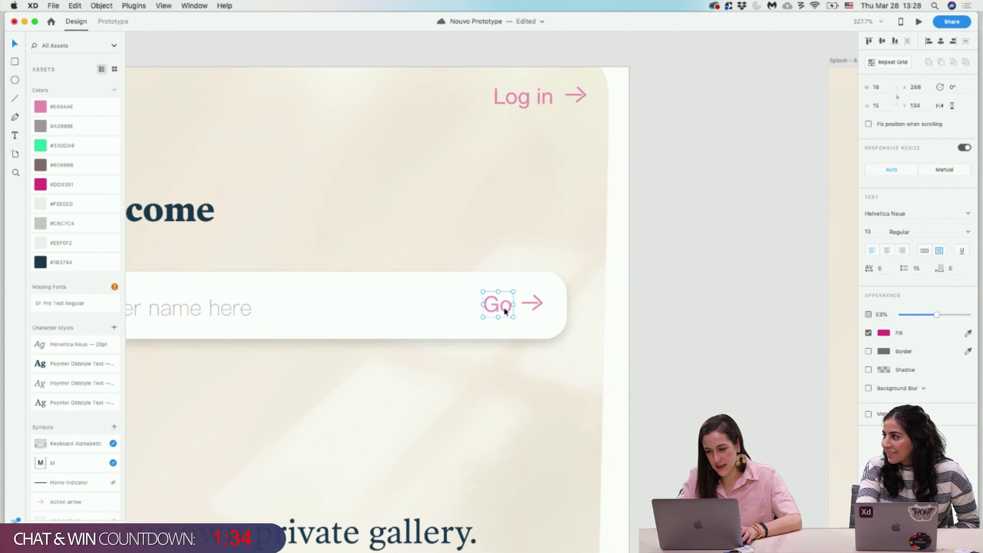
# Nudge the "Log in" arrow on Splash down to Y 13.23 and narrow the "Log in" text box to 36 wide.
pyautogui.click(577, 97)
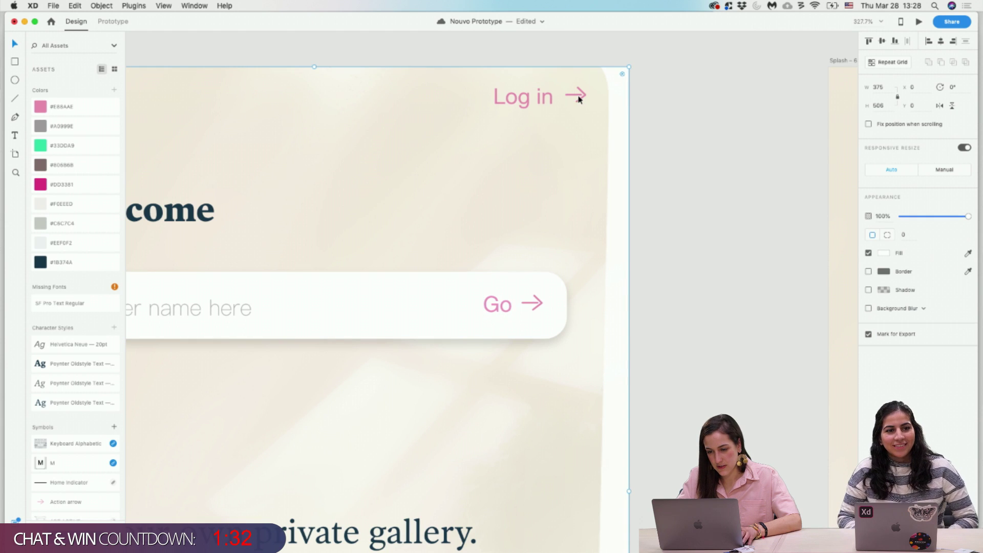
pyautogui.click(574, 97)
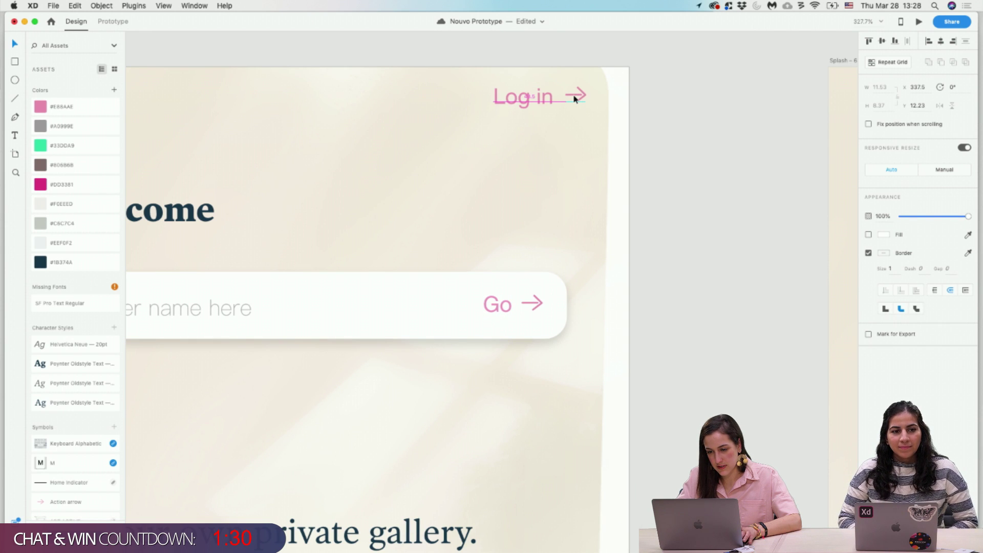
pyautogui.keyDown('shift'); pyautogui.click(539, 101); pyautogui.keyUp('shift')
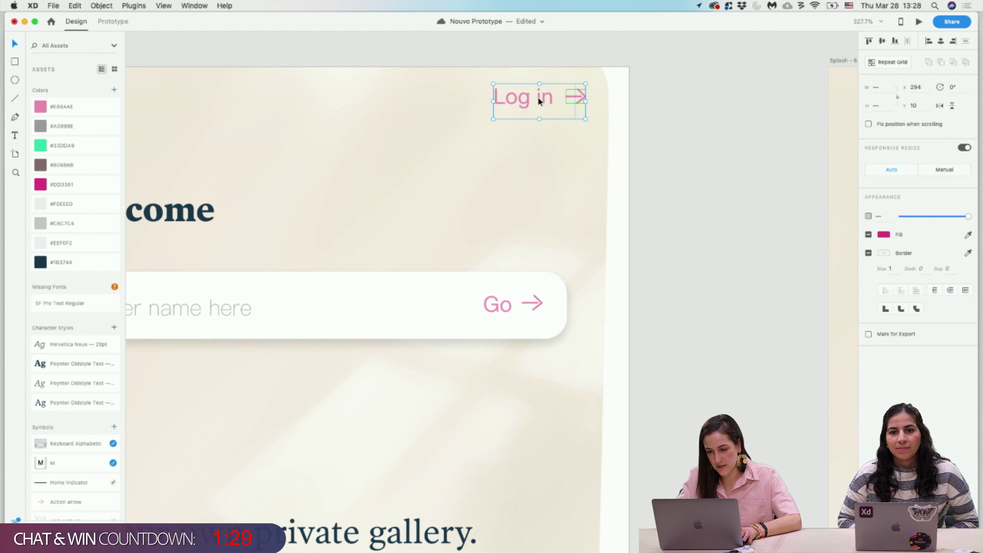
pyautogui.click(581, 101)
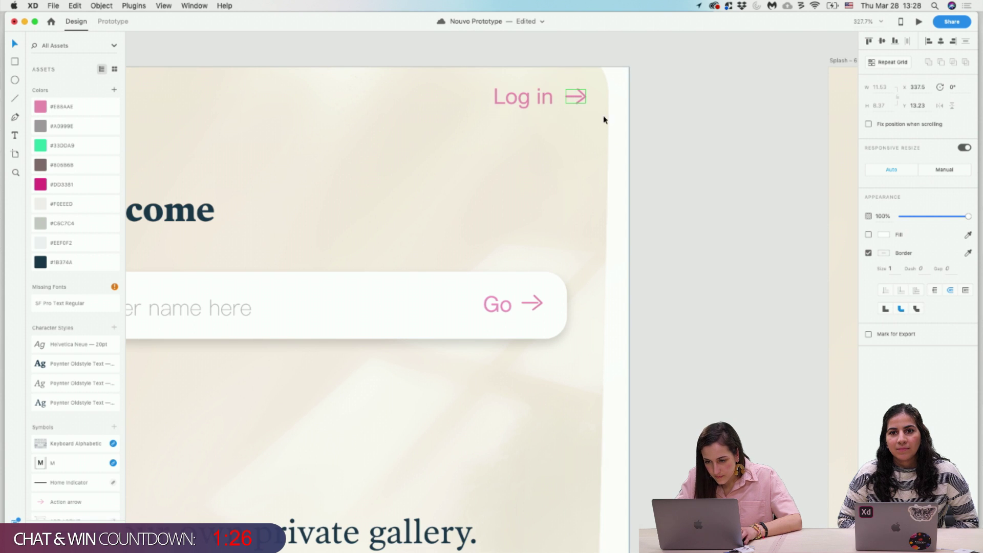
pyautogui.moveTo(544, 101)
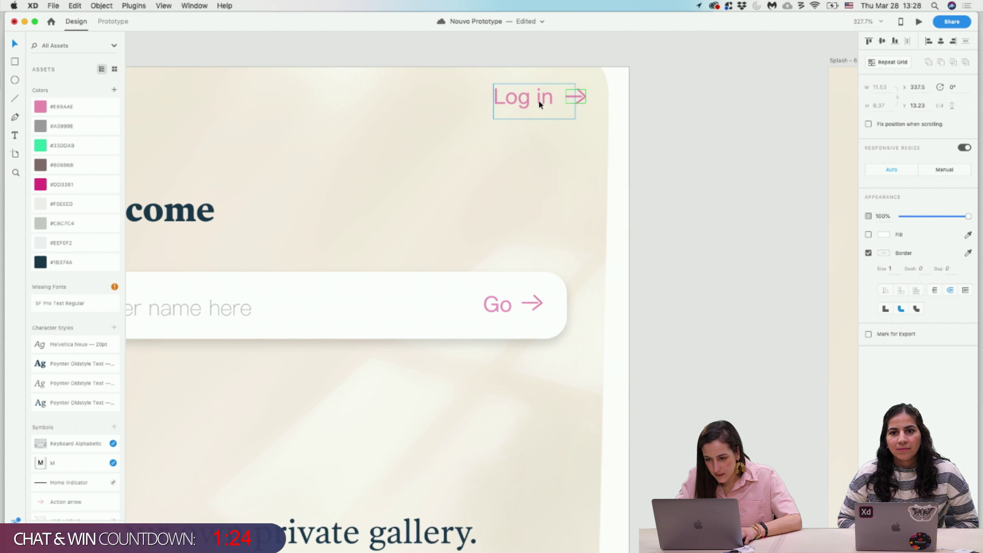
pyautogui.click(538, 101)
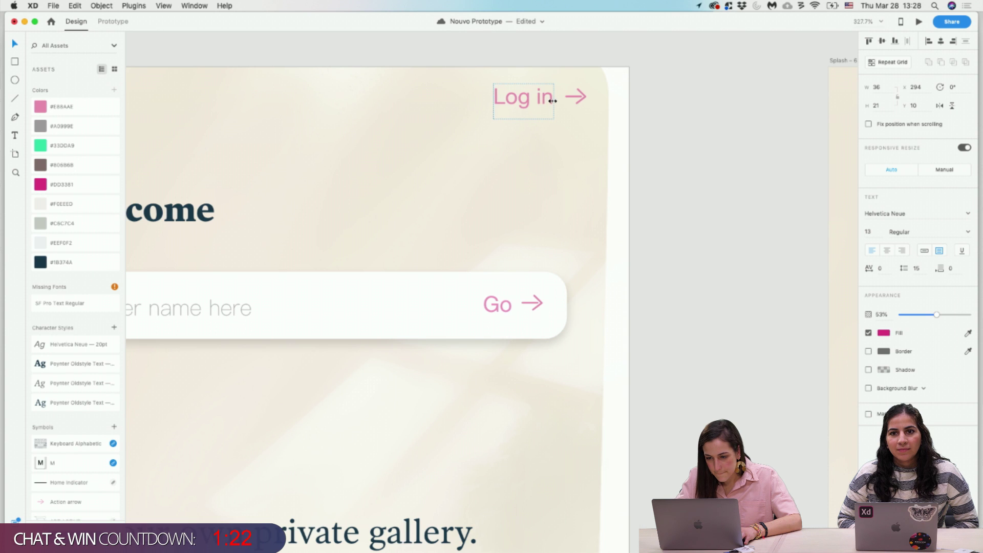
pyautogui.moveTo(553, 101); pyautogui.dragTo(568, 101)
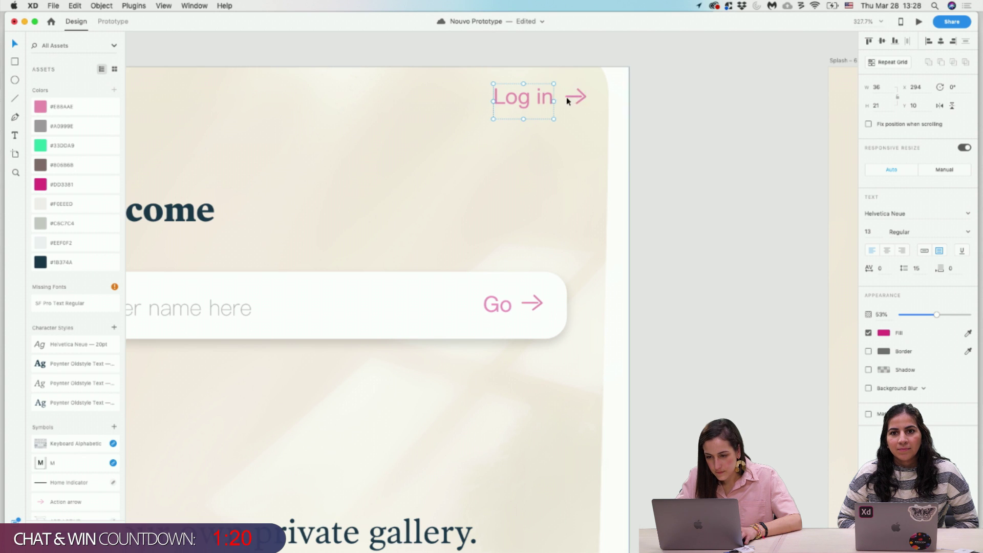
pyautogui.click(579, 100)
pyautogui.click(712, 214)
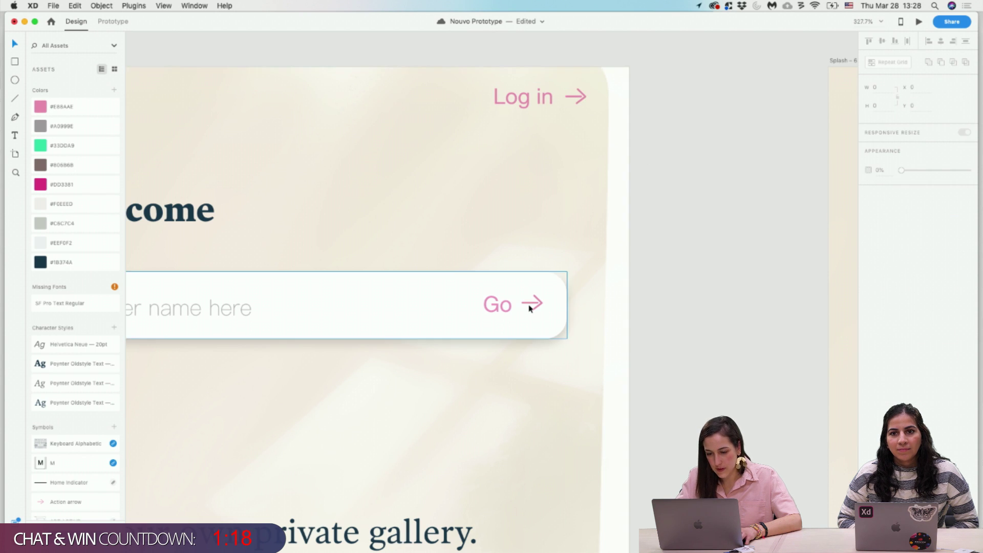
# Move the arrow beside "Go" to X 314.5 and nudge it down one pixel to line up with the text.
pyautogui.click(532, 303)
pyautogui.press('Left')
pyautogui.press('Left')
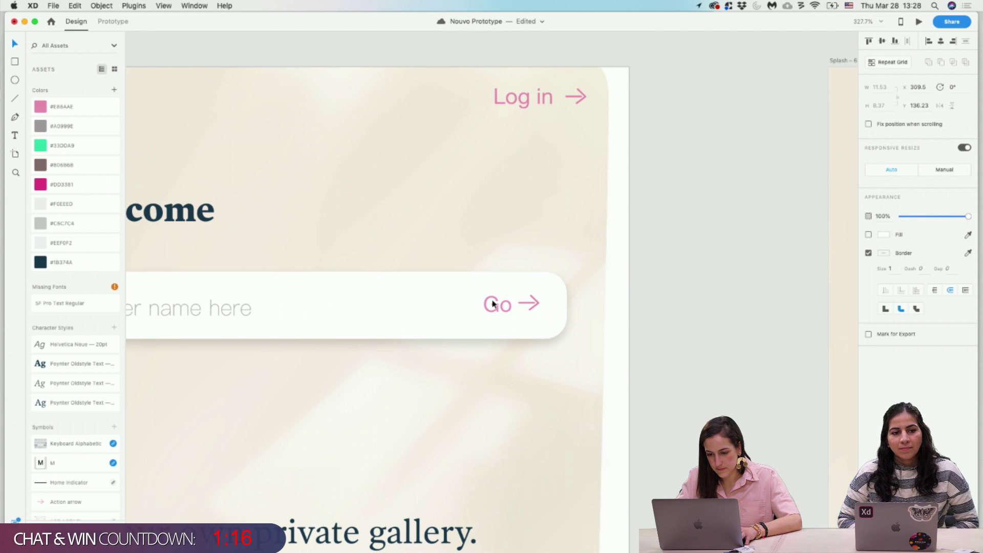
pyautogui.click(527, 309)
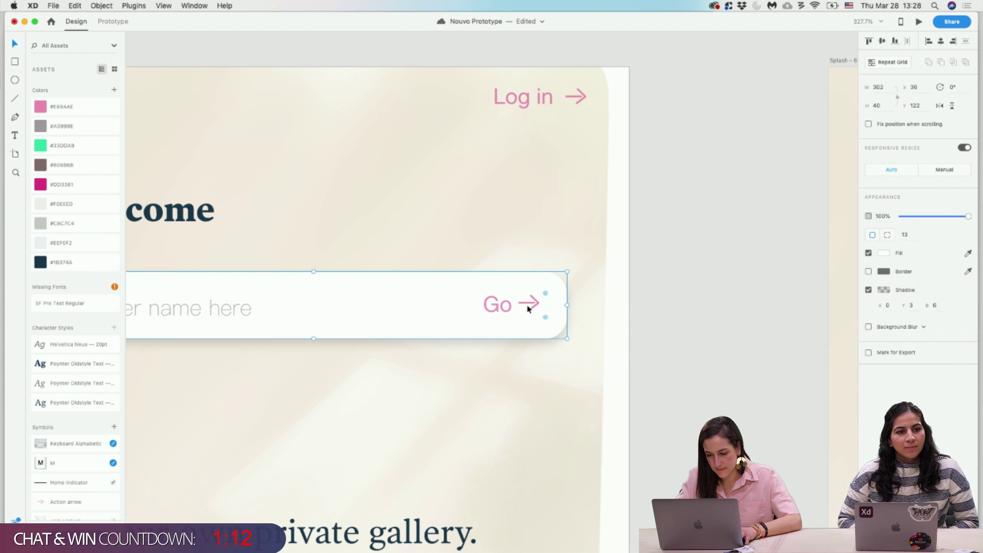
pyautogui.click(528, 308)
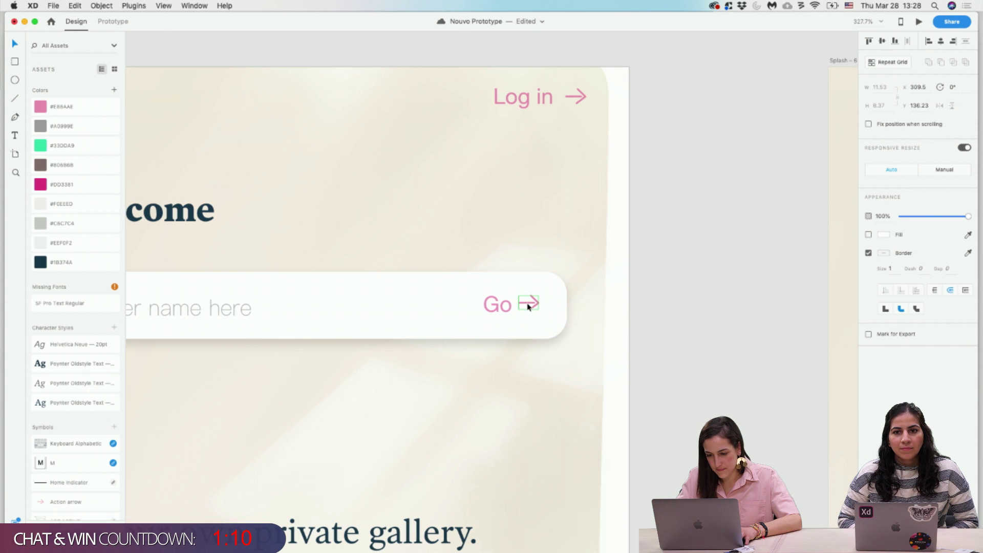
pyautogui.press('Right')
pyautogui.press('Right')
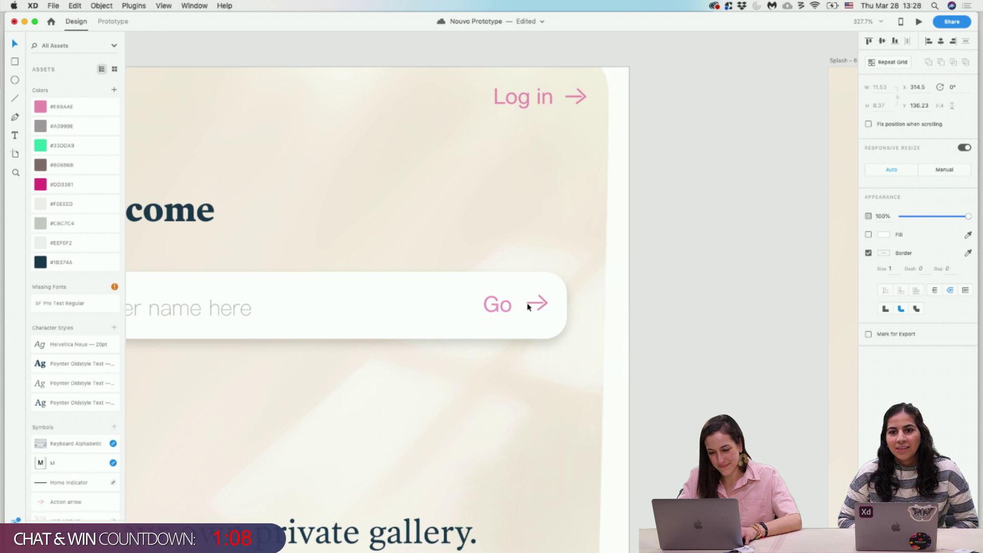
pyautogui.click(501, 305)
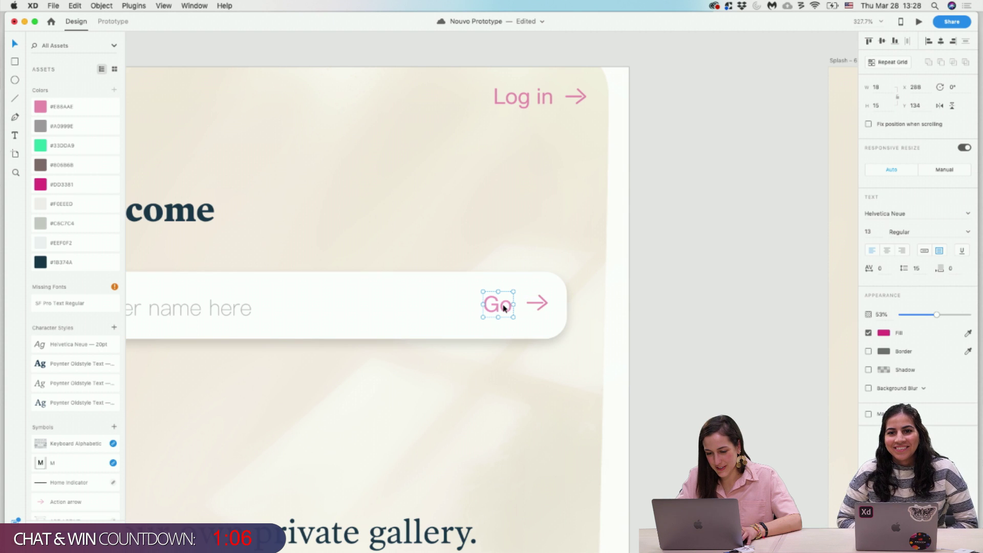
pyautogui.click(535, 304)
pyautogui.press('Down')
pyautogui.click(653, 333)
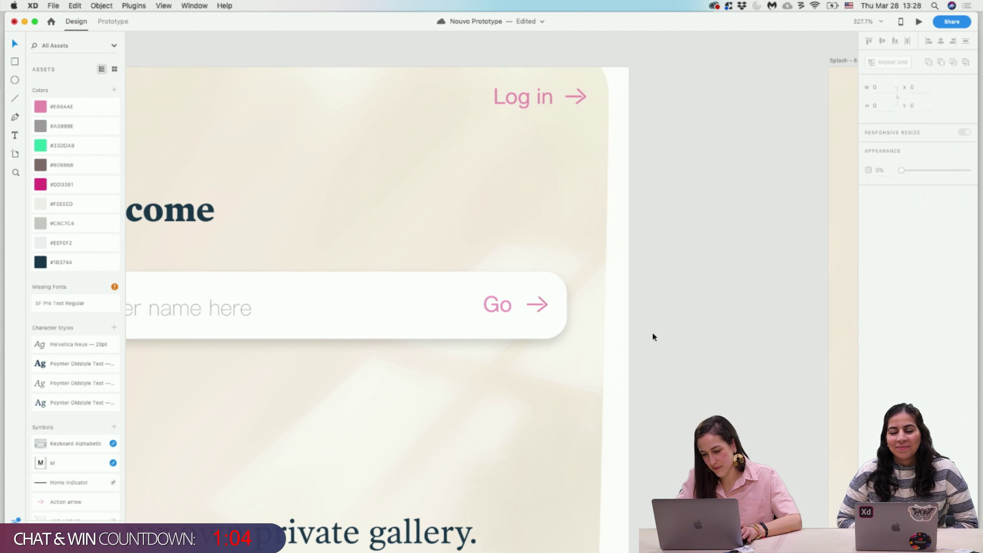
# Copy the "Go" text and its arrow from the Splash name field into the same spot on Splash – 6.
pyautogui.scroll(-5, 652, 333)
pyautogui.hscroll(-3, 587, 336)
pyautogui.hscroll(5, 563, 336)
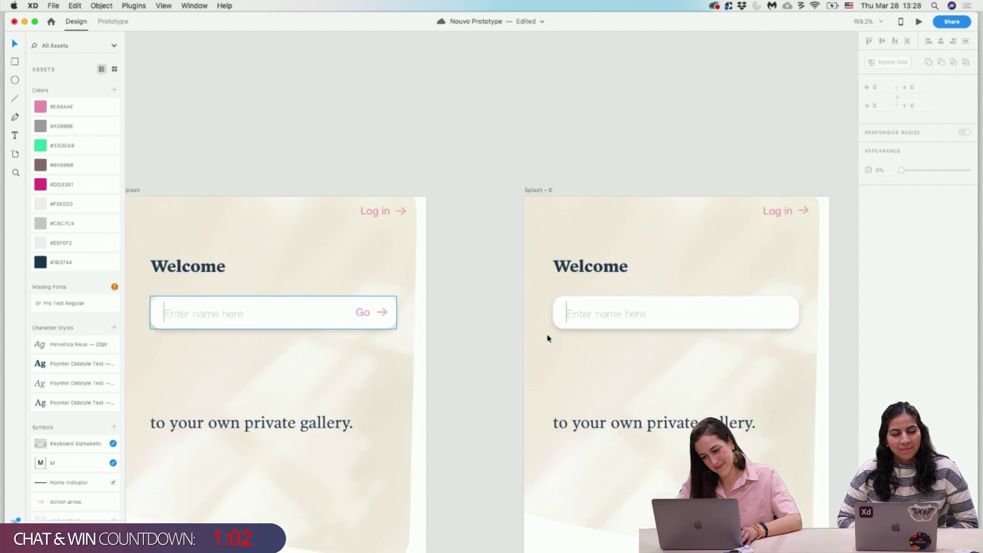
pyautogui.click(334, 310)
pyautogui.keyDown('shift'); pyautogui.click(353, 309); pyautogui.keyUp('shift')
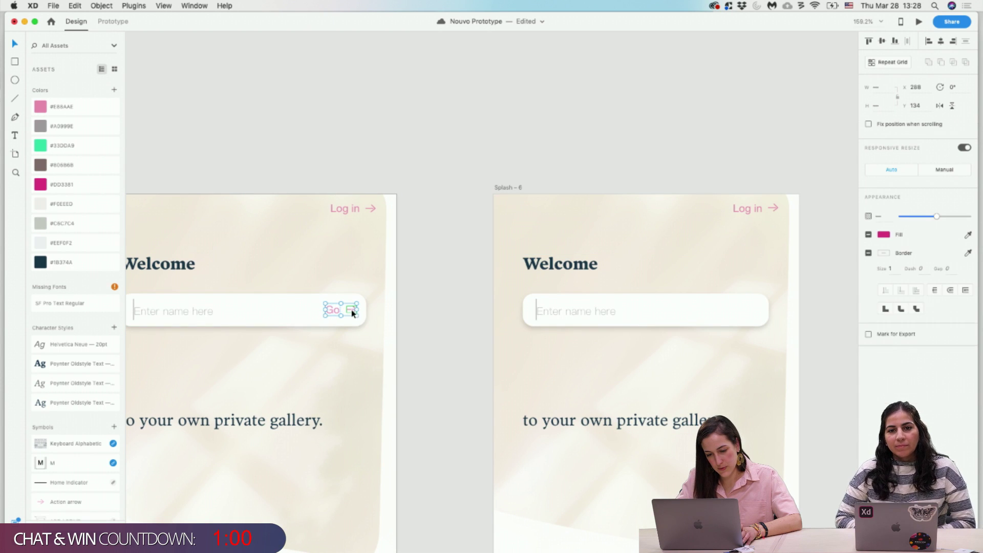
pyautogui.press('super+c')
pyautogui.click(514, 188)
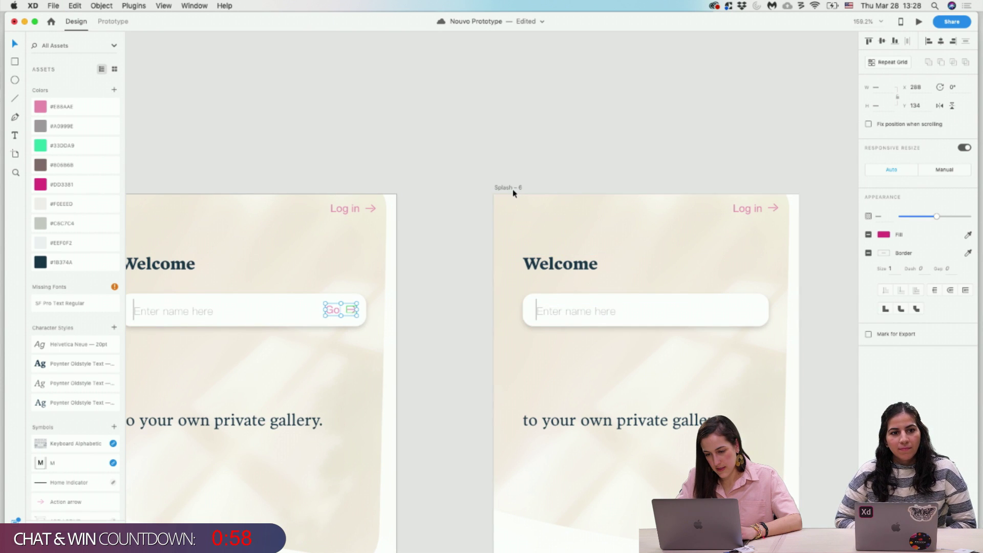
pyautogui.press('super+v')
pyautogui.hscroll(3, 671, 231)
pyautogui.click(716, 133)
# Paste the "Go" text and arrow into the name field on Splash – 1.
pyautogui.hscroll(8, 716, 133)
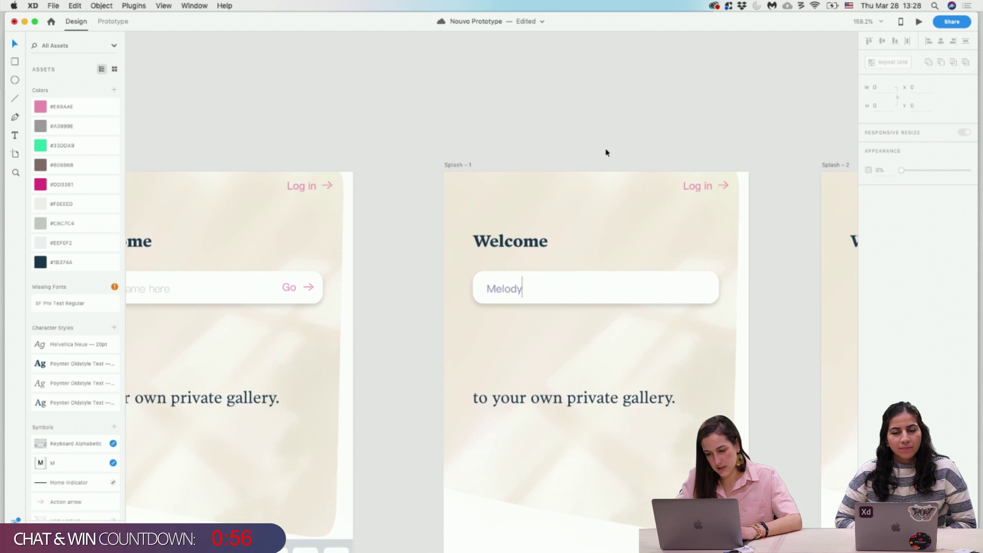
pyautogui.click(459, 167)
pyautogui.press('super+v')
pyautogui.click(714, 127)
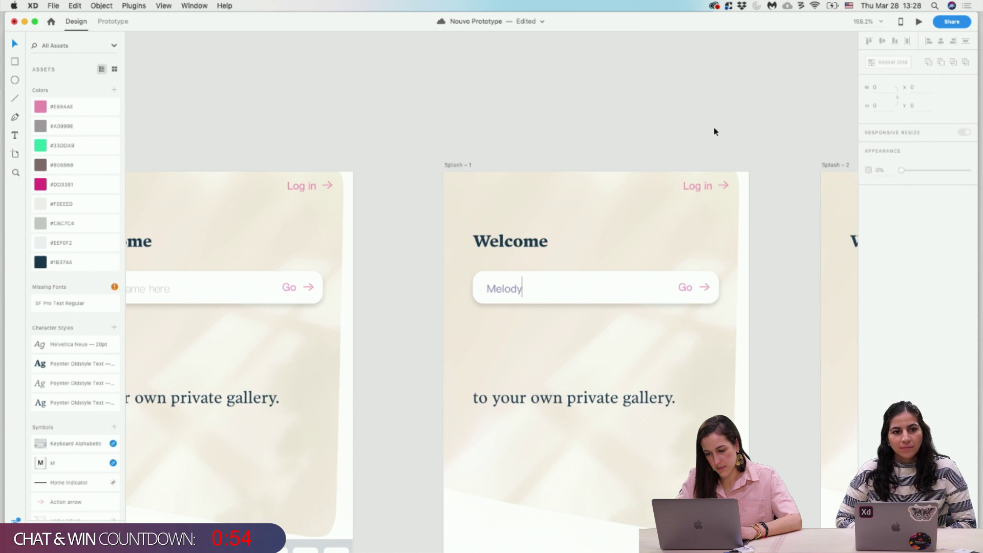
# Apply the Poynter Oldstyle Text Roman 20 character style to the "Meet nouvò" text on Splash – 2.
pyautogui.hscroll(8, 714, 127)
pyautogui.scroll(-6, 714, 127)
pyautogui.click(601, 215)
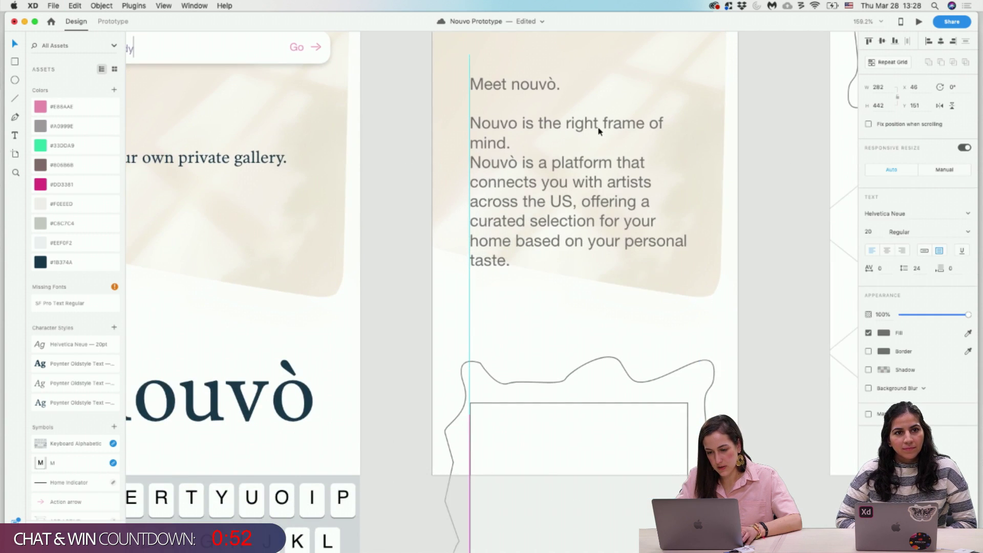
pyautogui.scroll(4, 599, 174)
pyautogui.scroll(-2, 601, 263)
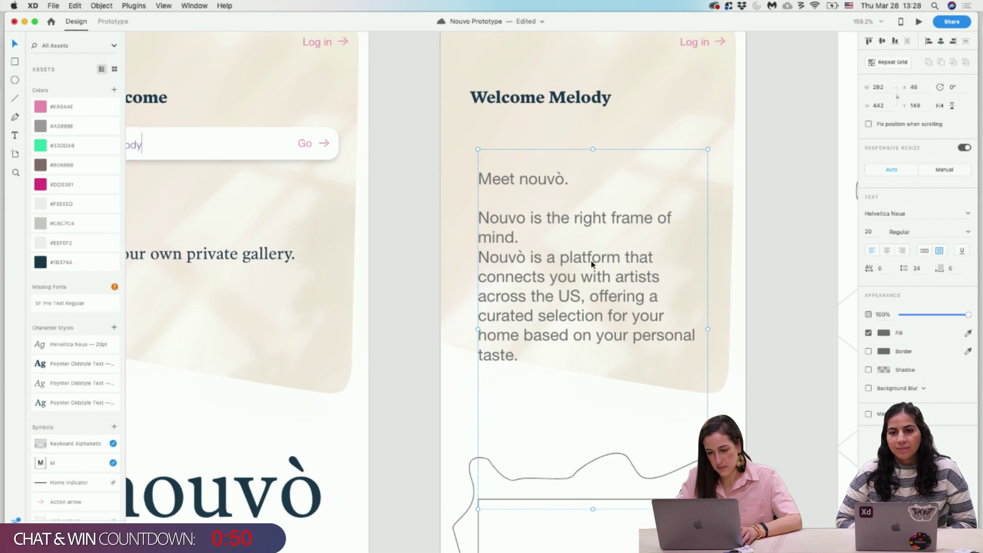
pyautogui.doubleClick(508, 210)
pyautogui.press('Escape')
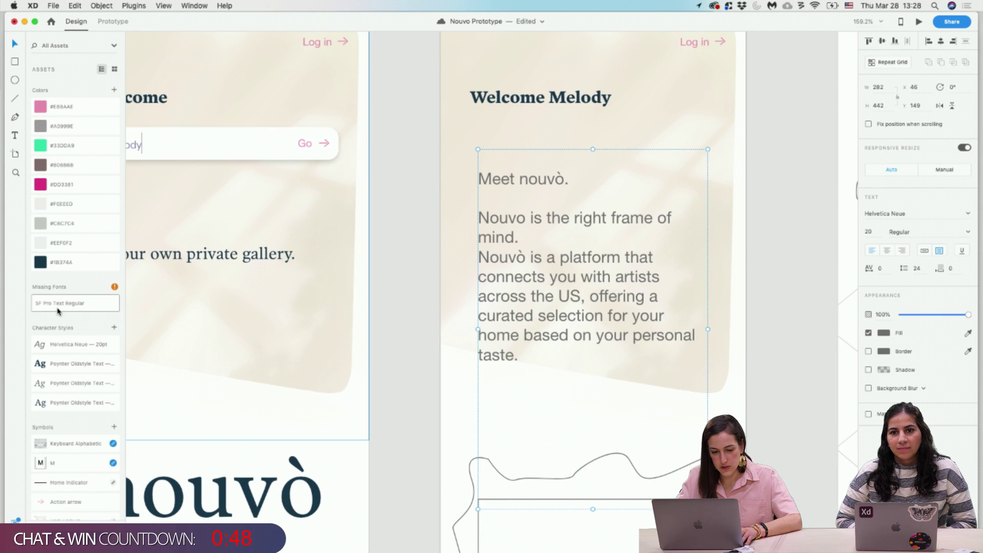
pyautogui.click(78, 365)
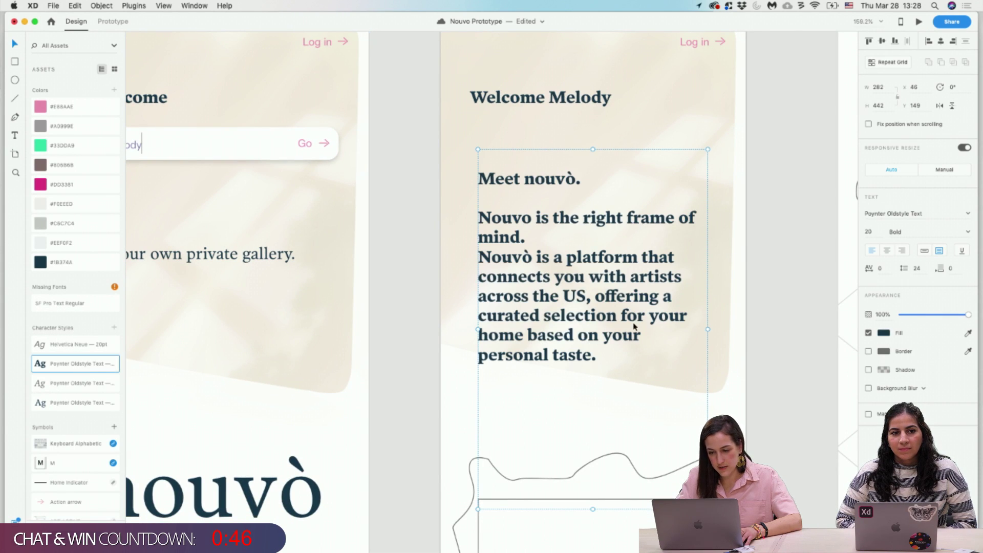
pyautogui.click(58, 404)
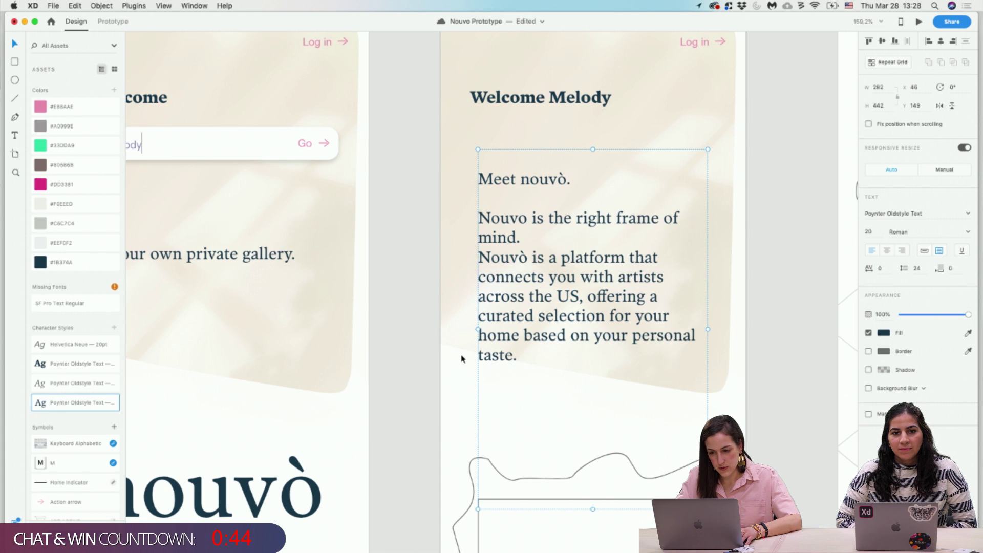
# Shorten the "Meet nouvò" text box to a height of 277 and move it up to Y 135.
pyautogui.click(764, 266)
pyautogui.click(598, 302)
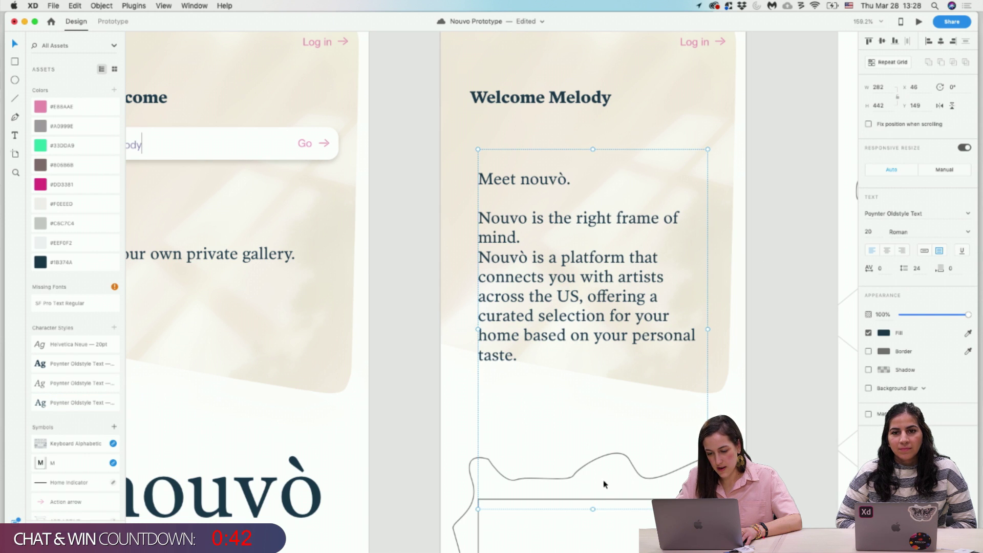
pyautogui.moveTo(594, 510); pyautogui.dragTo(593, 376)
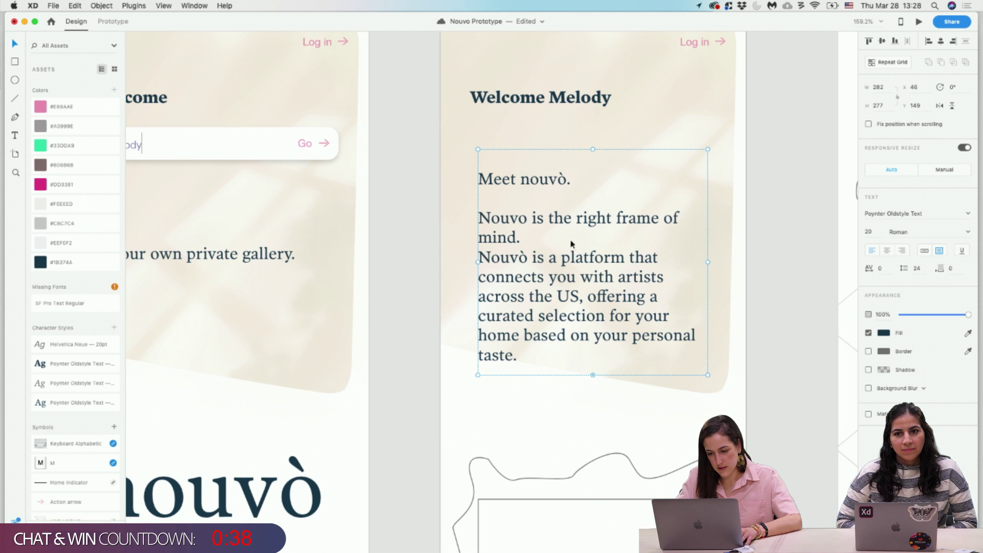
pyautogui.moveTo(531, 181); pyautogui.dragTo(511, 169)
# Remove the empty line above "Meet nouvò." in the Splash – 2 text box.
pyautogui.doubleClick(497, 172)
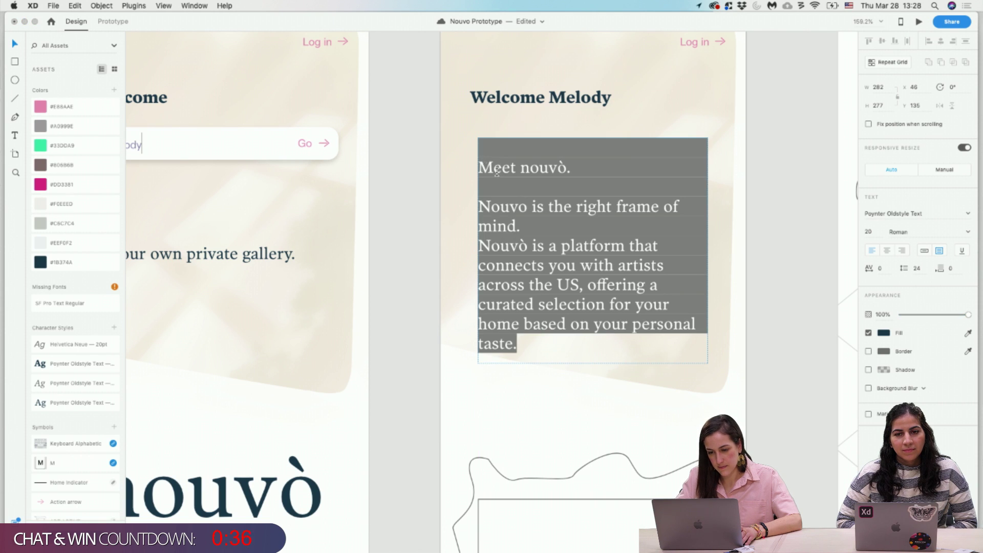
pyautogui.click(481, 167)
pyautogui.press('BackSpace')
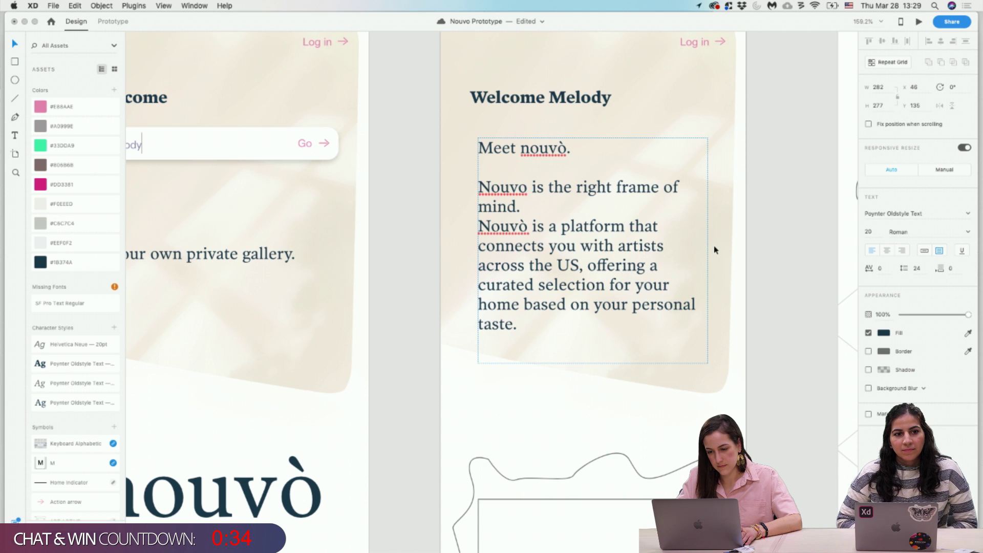
# Change the capital N to lowercase in both sentences of the Splash – 2 text that start with the brand name.
pyautogui.press('super+a')
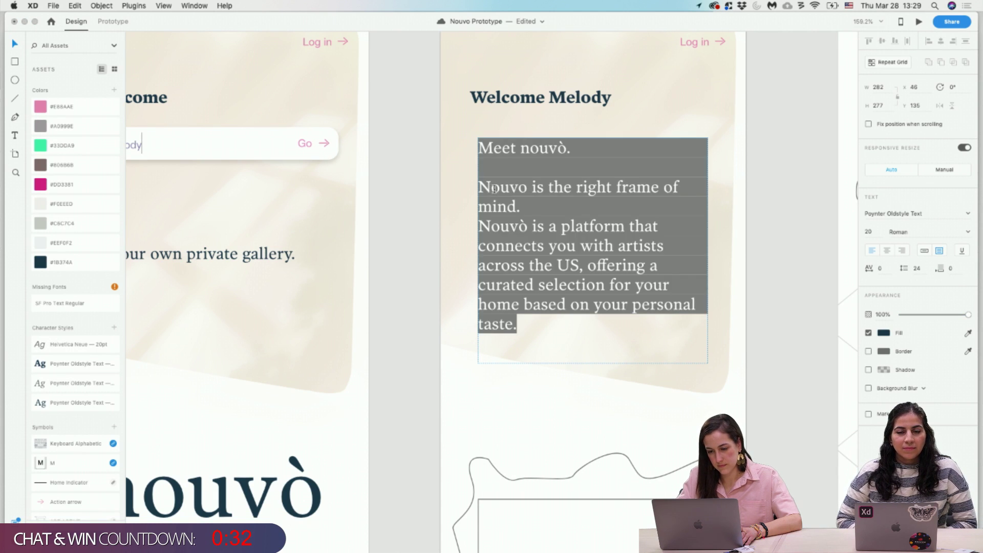
pyautogui.click(494, 189)
pyautogui.press('BackSpace')
pyautogui.write('n')
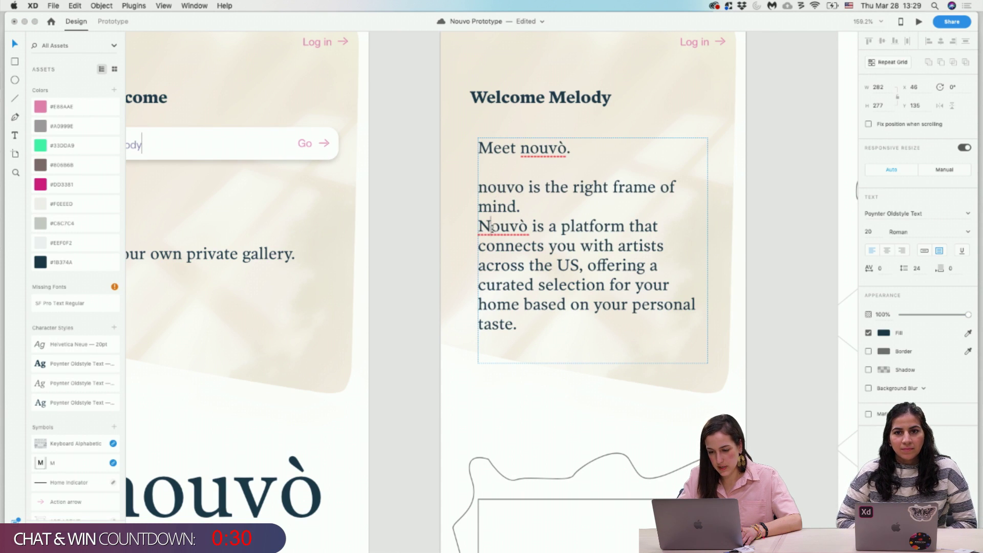
pyautogui.press('BackSpace')
pyautogui.write('n')
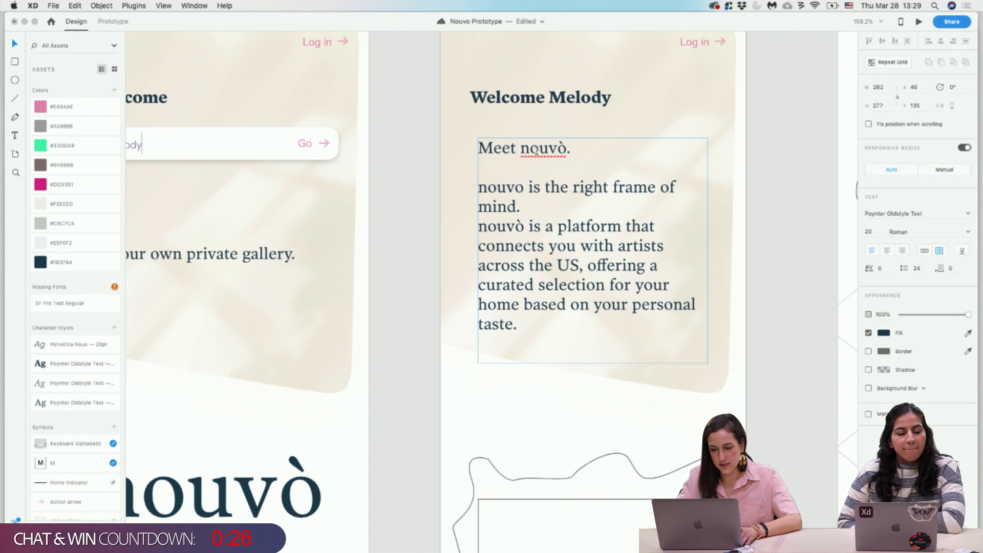
pyautogui.press('Escape')
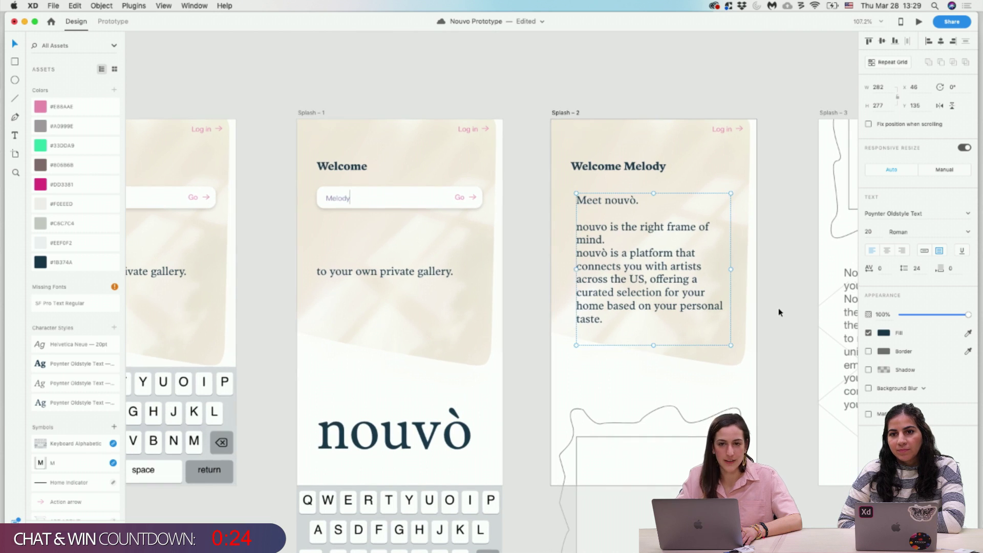
pyautogui.scroll(-1, 768, 401)
pyautogui.scroll(5, 768, 401)
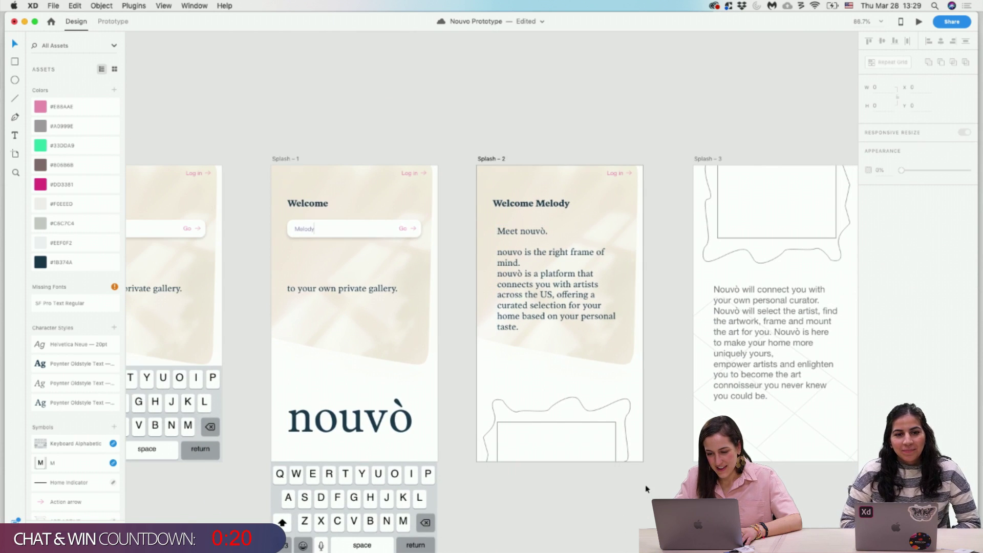
pyautogui.moveTo(646, 487); pyautogui.dragTo(599, 470)
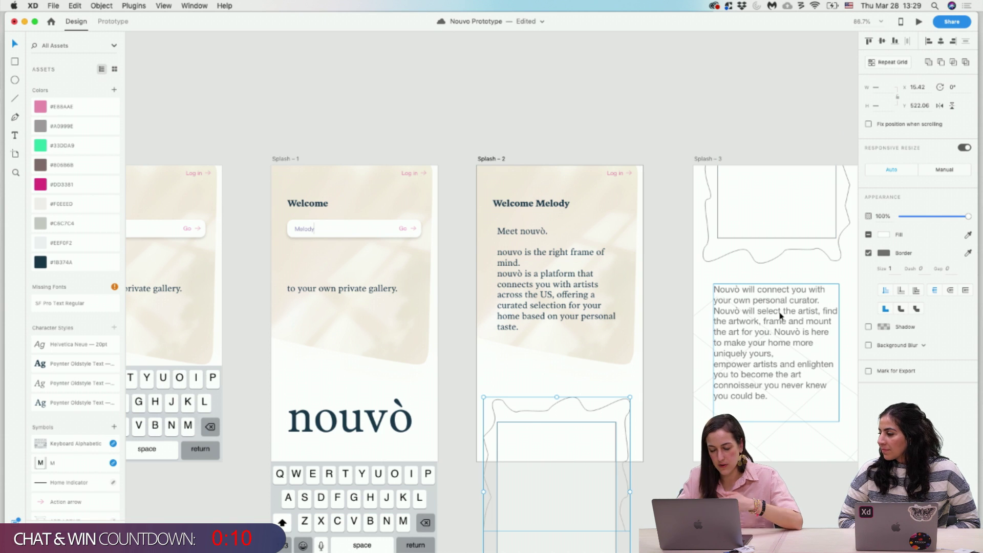
# Switch to Finder and open the Nouvo folder on the desktop.
pyautogui.hotkey('ctrl', 'Up')
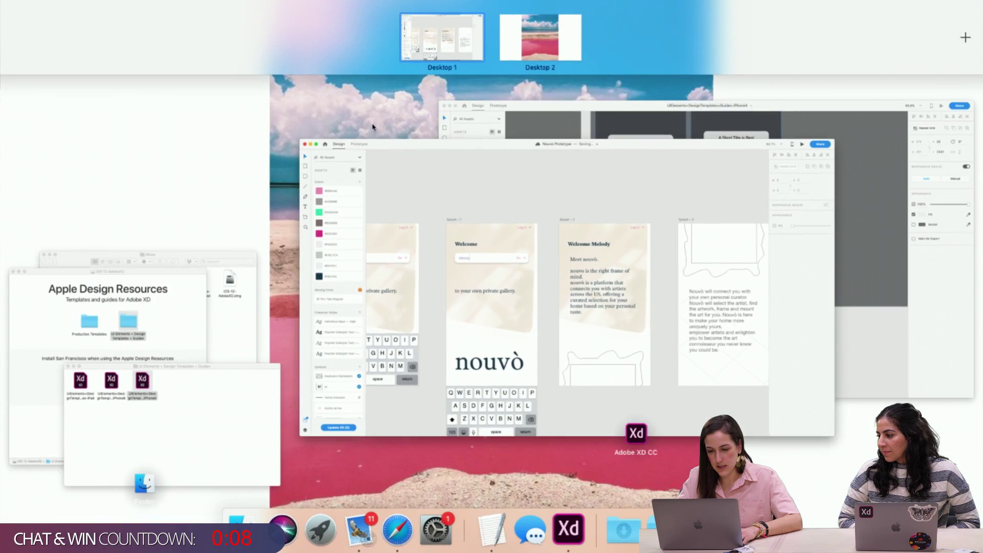
pyautogui.click(243, 320)
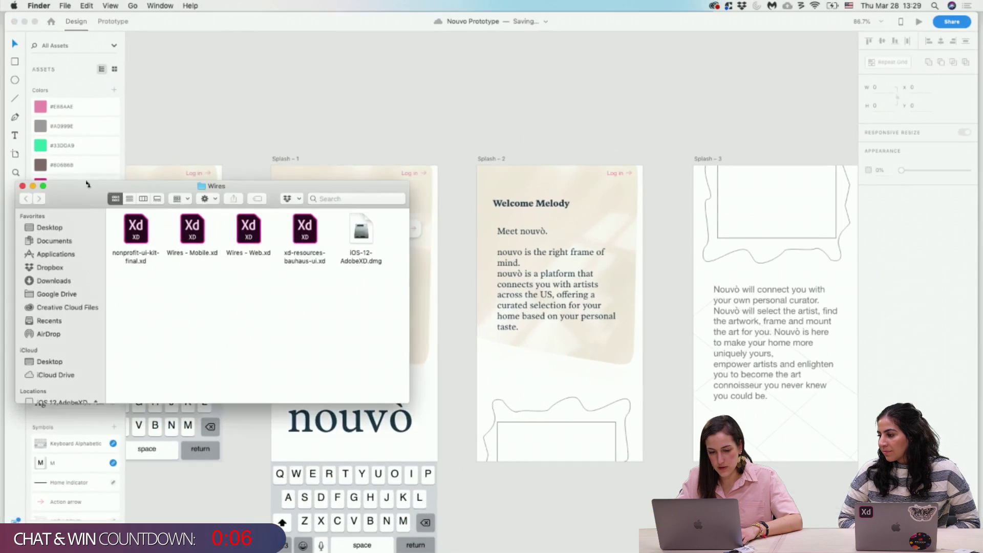
pyautogui.hotkey('ctrl', 'Up')
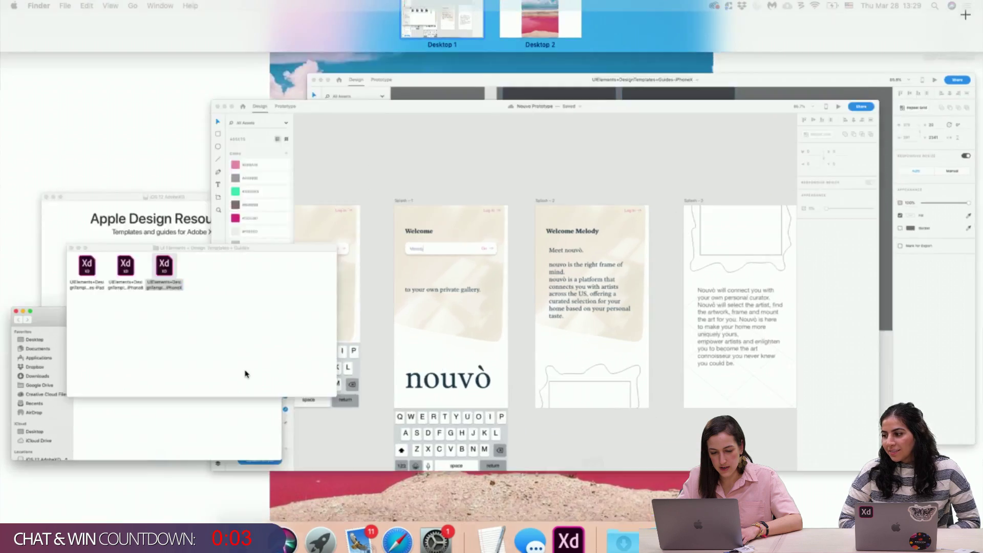
pyautogui.click(244, 374)
pyautogui.press('F11')
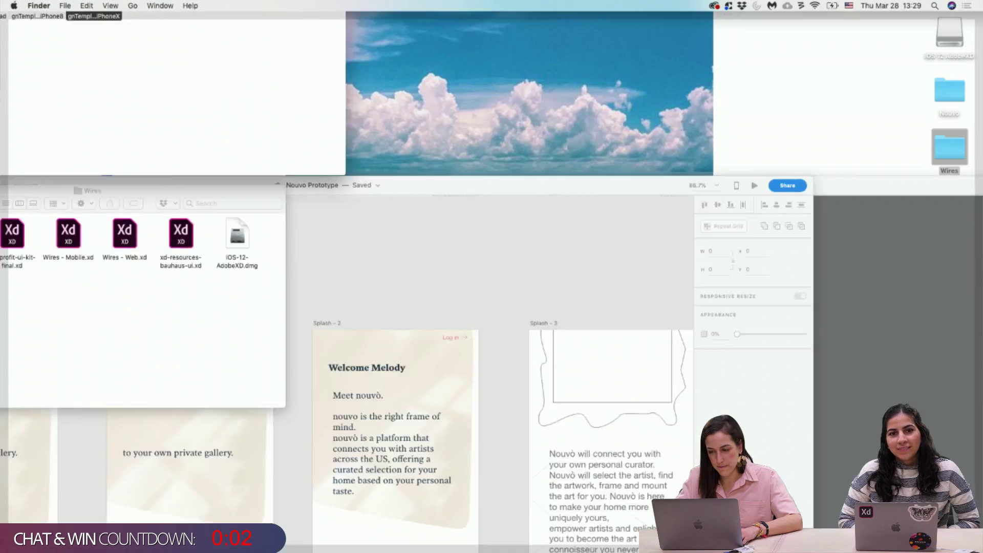
pyautogui.doubleClick(950, 91)
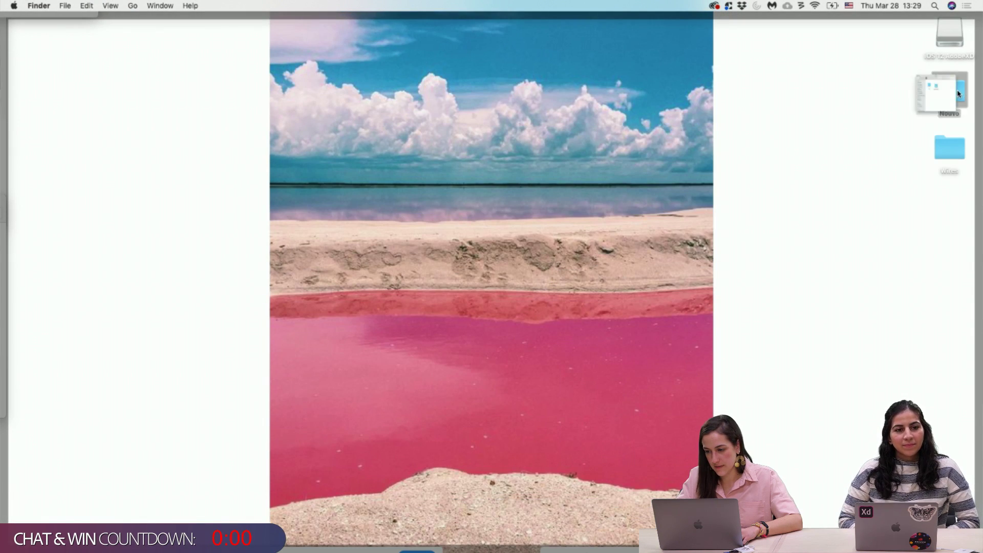
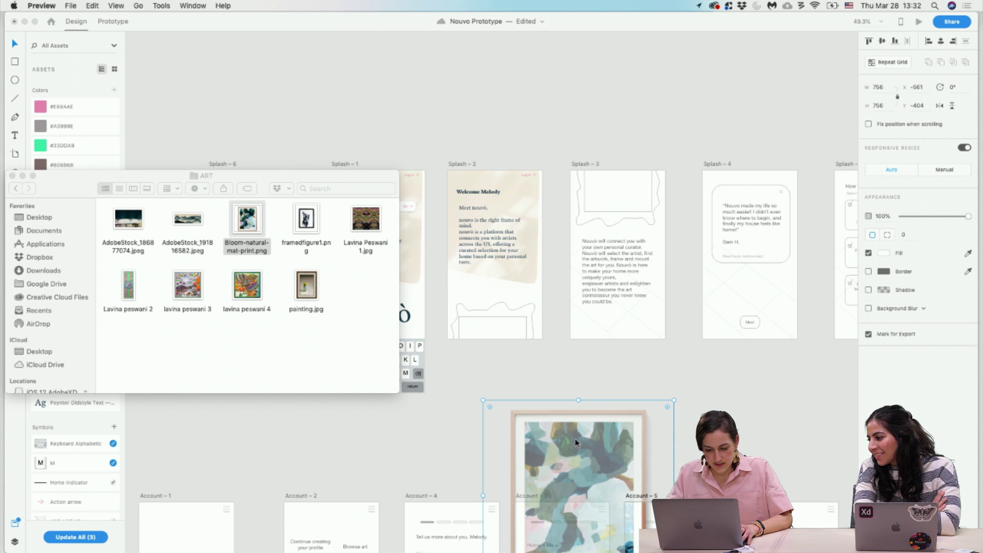
# Move the imported framed Bloom print to the area just below Splash – 2 and scale it down to 462 by 462.
pyautogui.click(576, 438)
pyautogui.moveTo(520, 429); pyautogui.dragTo(465, 306)
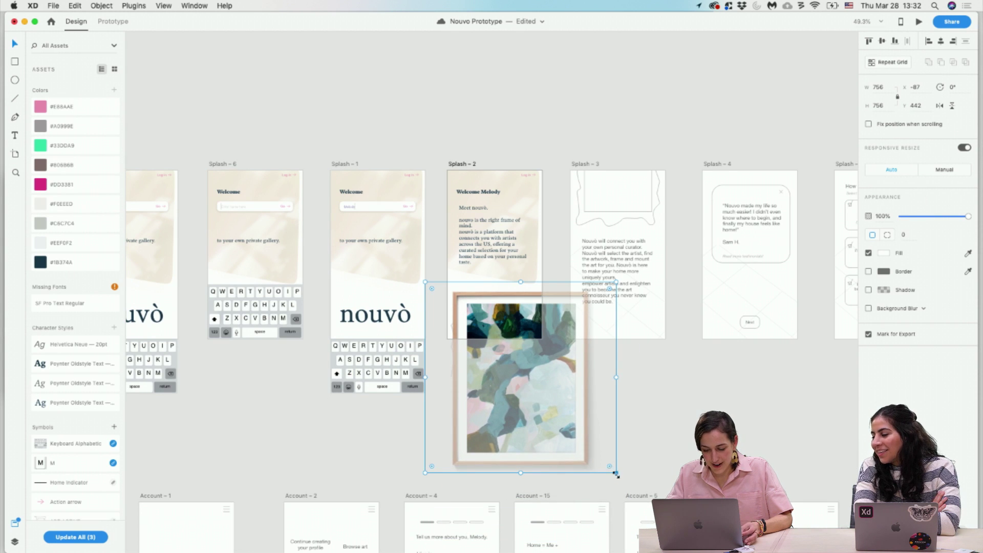
pyautogui.moveTo(616, 473); pyautogui.dragTo(524, 443)
pyautogui.click(551, 331)
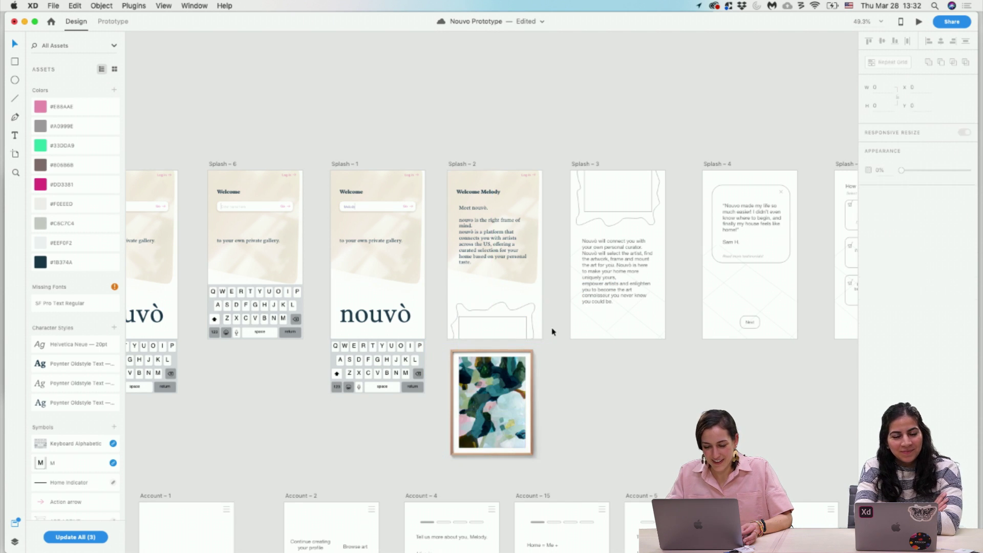
# Replace the sketched frame on Splash – 2 with the framed print, scaled down further and cropped by the artboard's lower edge.
pyautogui.click(507, 329)
pyautogui.click(508, 407)
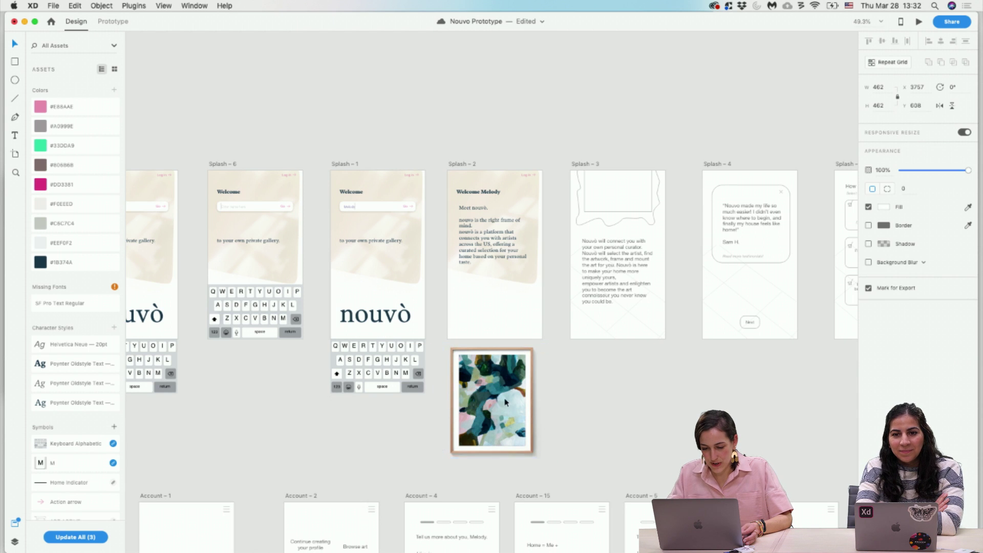
pyautogui.moveTo(508, 406); pyautogui.dragTo(508, 361)
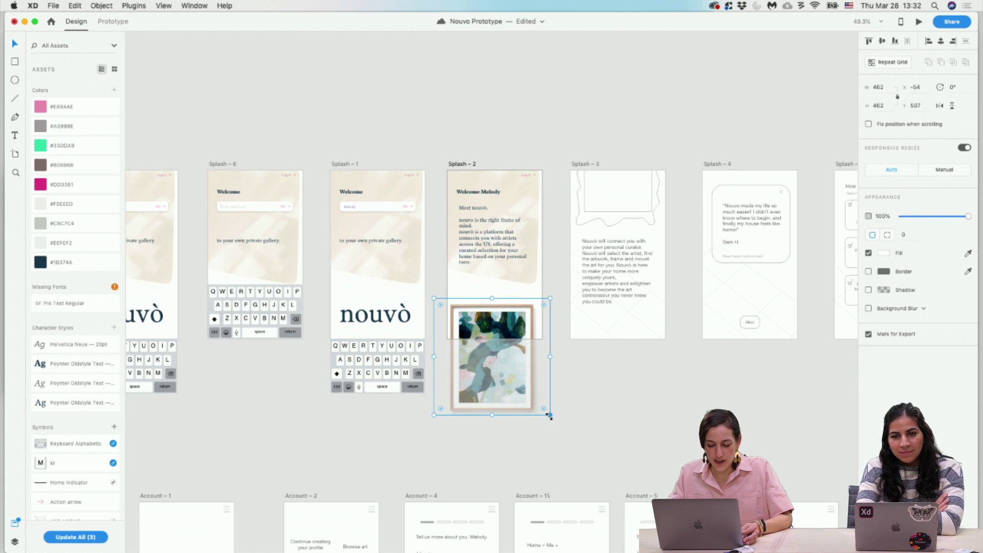
pyautogui.moveTo(549, 416); pyautogui.dragTo(526, 401)
pyautogui.moveTo(479, 381)
pyautogui.mouseDown()
pyautogui.moveTo(495, 374)
pyautogui.moveTo(472, 363)
pyautogui.moveTo(489, 374)
pyautogui.mouseUp()
pyautogui.click(561, 419)
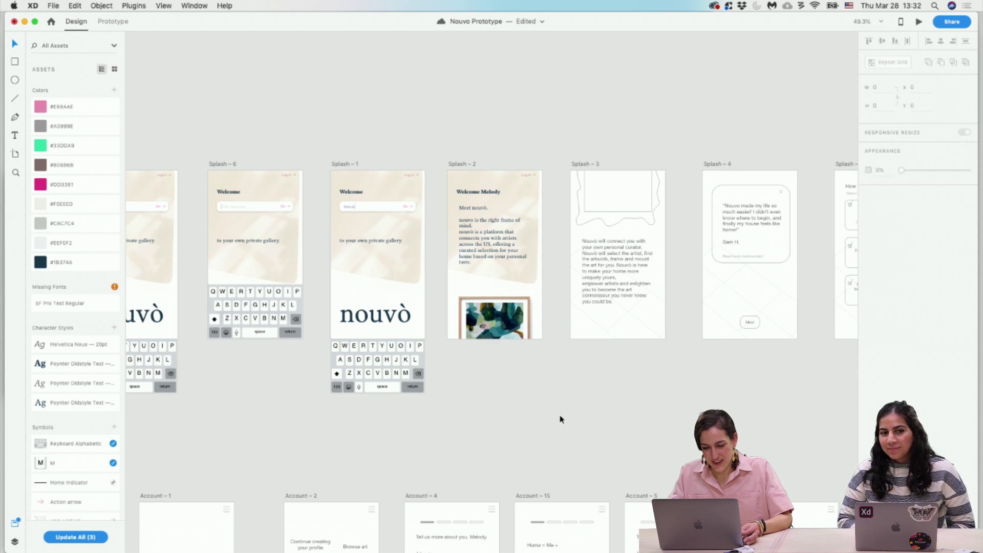
# Delete the background line pattern and the sketched frame from Splash – 3.
pyautogui.scroll(5, 542, 308)
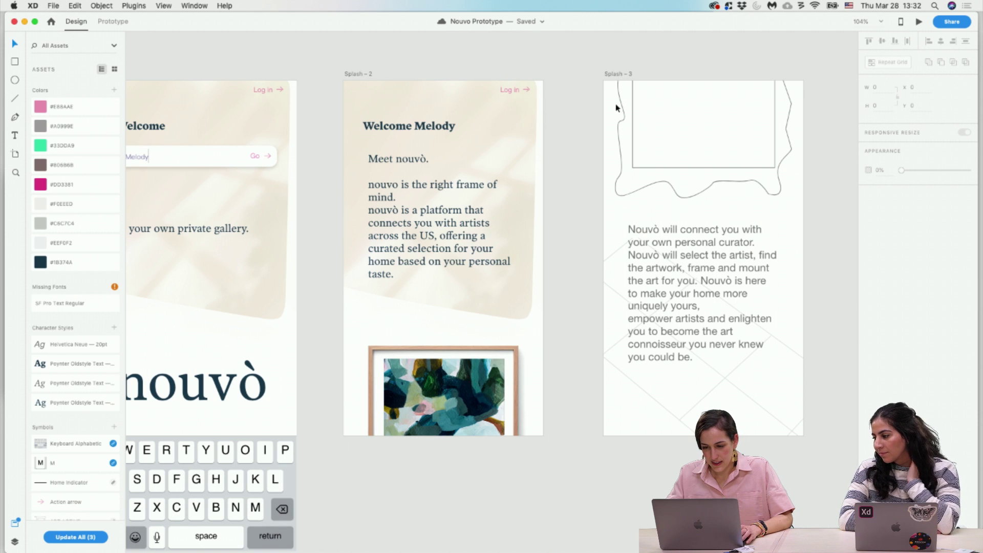
pyautogui.scroll(-5, 619, 158)
pyautogui.click(439, 95)
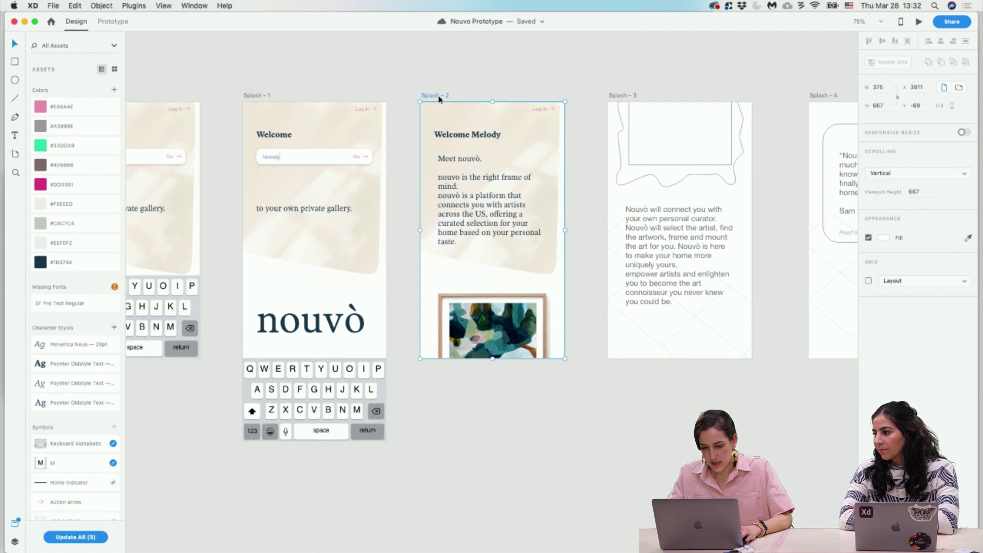
pyautogui.click(739, 232)
pyautogui.hscroll(3, 624, 324)
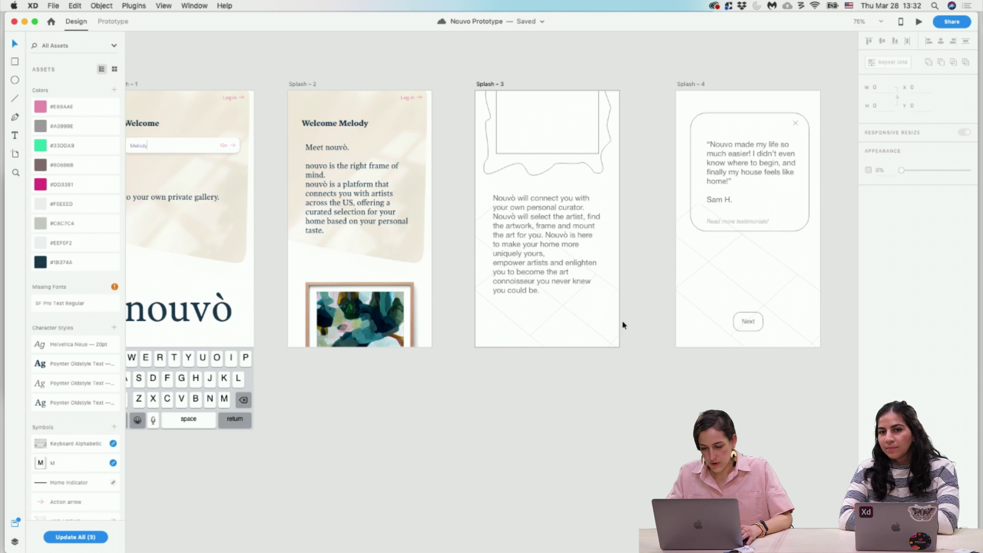
pyautogui.click(616, 290)
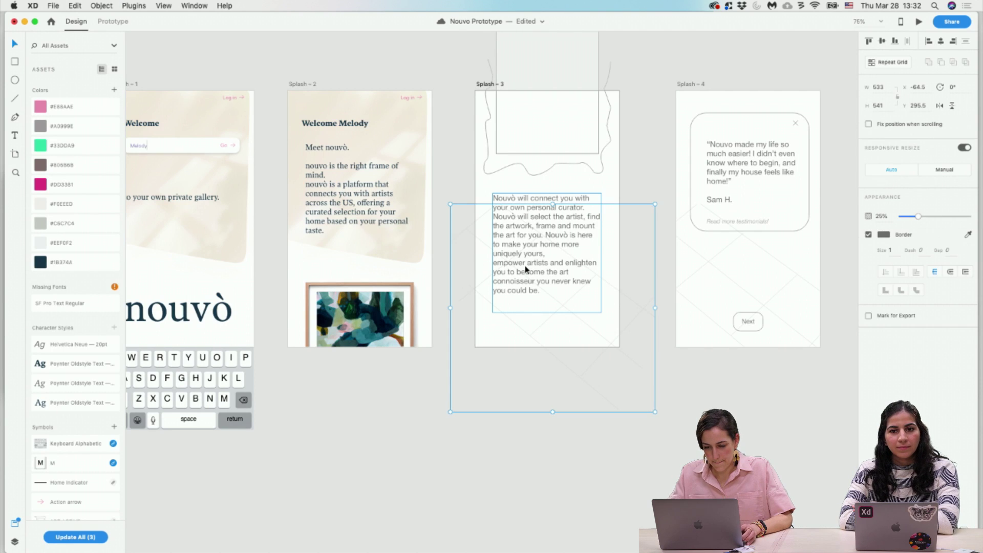
pyautogui.press('BackSpace')
pyautogui.click(575, 132)
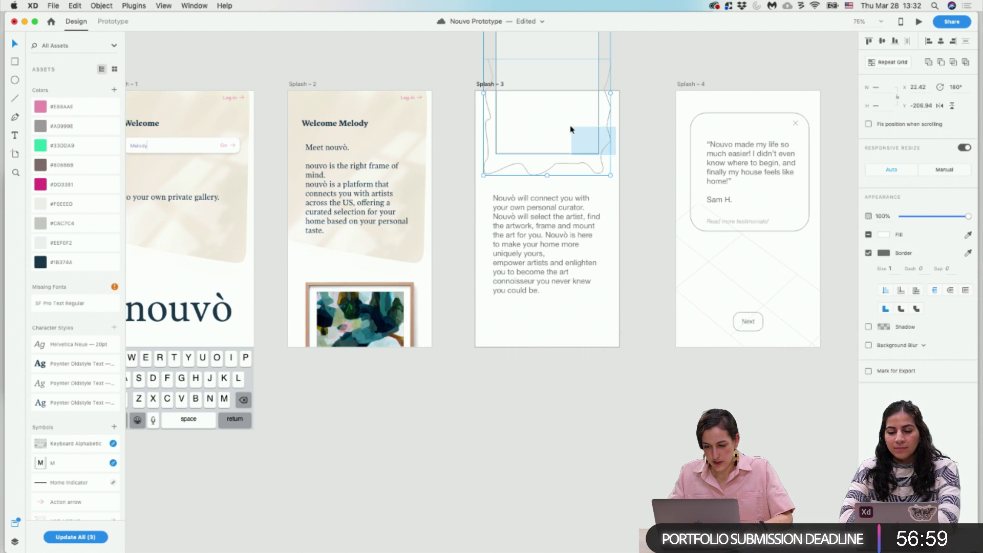
pyautogui.press('BackSpace')
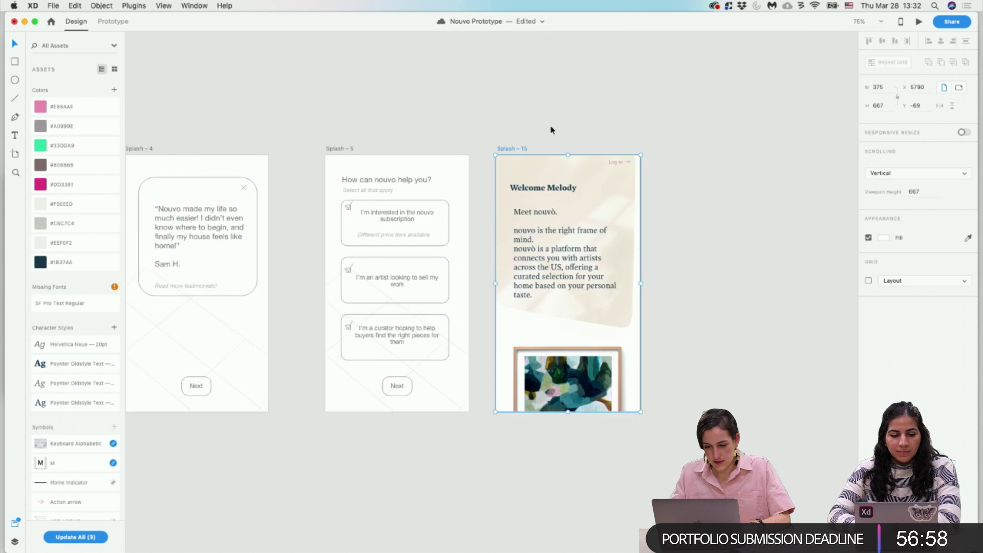
# Delete the duplicate of the Splash – 2 artboard placed after Splash – 5.
pyautogui.hscroll(3, 551, 130)
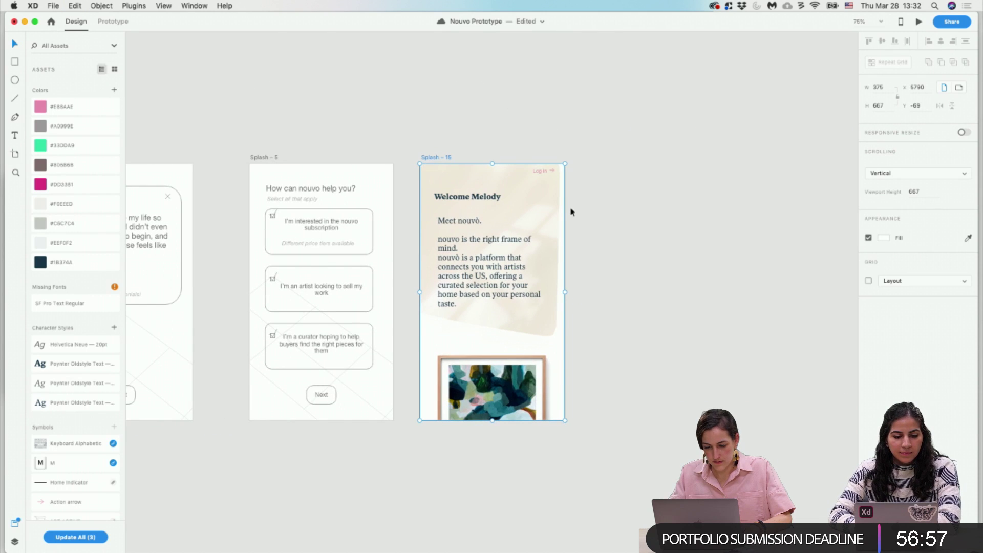
pyautogui.click(453, 152)
pyautogui.click(430, 157)
pyautogui.press('BackSpace')
pyautogui.hscroll(-3, 443, 159)
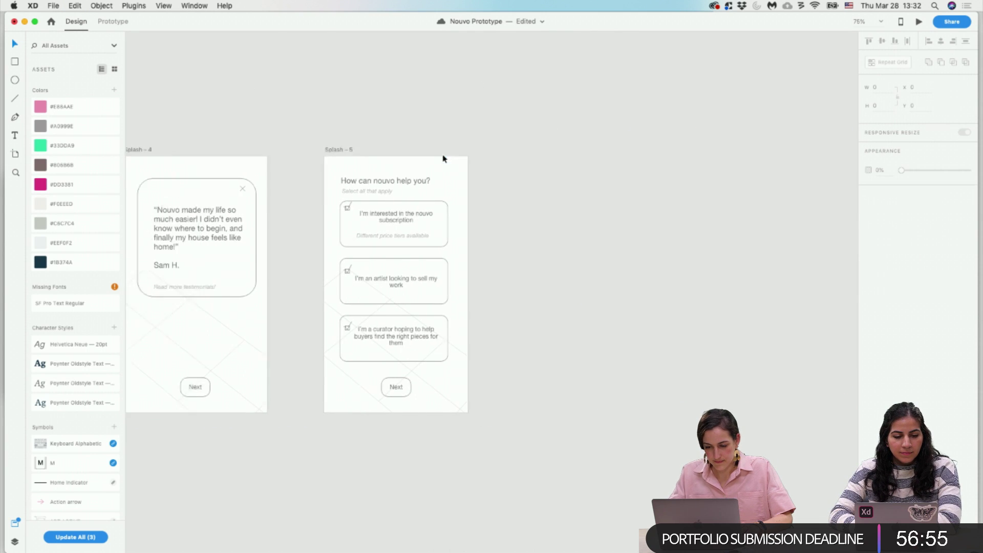
# Copy the beige textured background from Splash – 2 onto Splash – 3 and send it behind the text.
pyautogui.hscroll(-10, 443, 159)
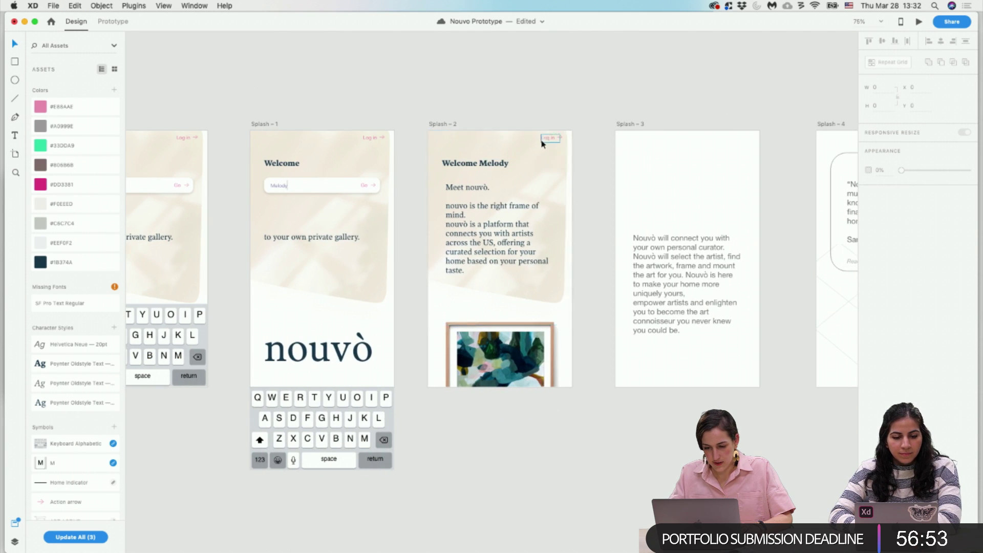
pyautogui.click(520, 138)
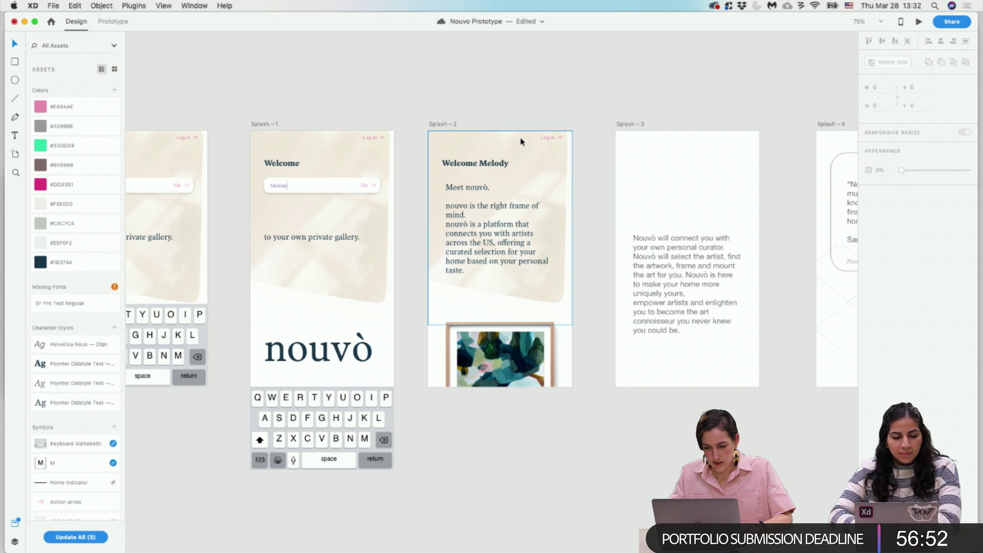
pyautogui.click(638, 124)
pyautogui.press('super+v')
pyautogui.rightClick(722, 163)
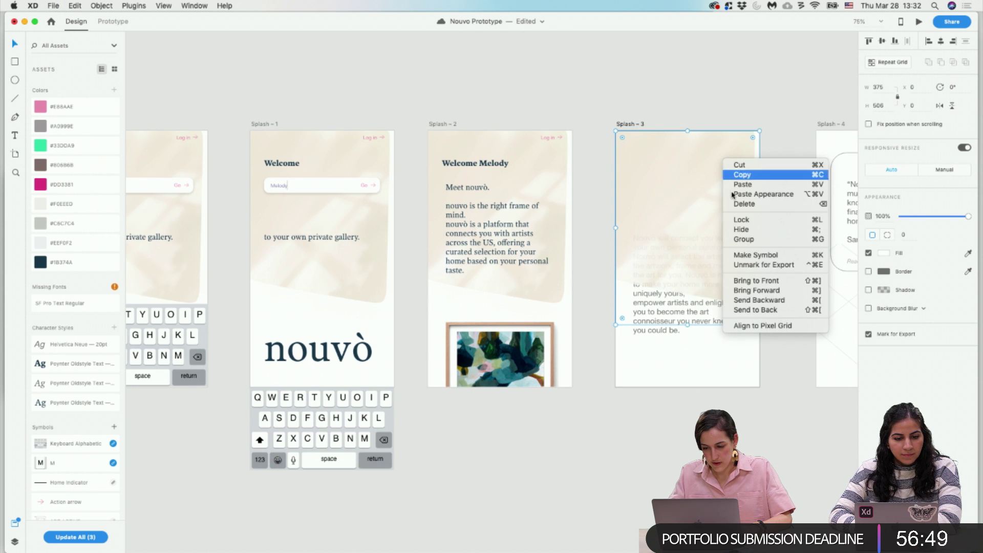
pyautogui.click(758, 310)
pyautogui.click(758, 403)
pyautogui.hscroll(-5, 759, 403)
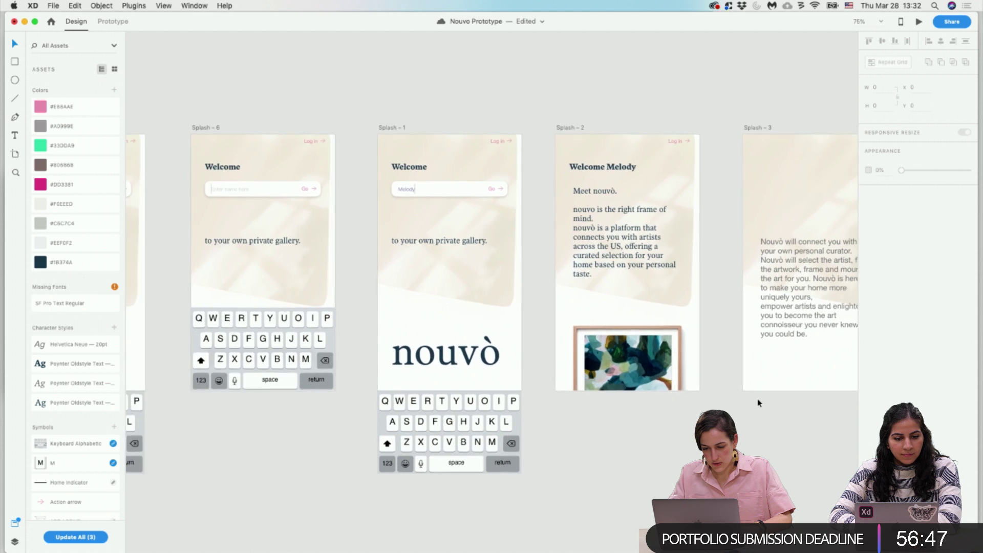
# Place a copy of the framed print across Splash – 3's upper edge and apply the dark blue Poynter Oldstyle Text Roman style to the body text.
pyautogui.hscroll(7, 759, 403)
pyautogui.moveTo(536, 330)
pyautogui.mouseDown()
pyautogui.moveTo(682, 114)
pyautogui.moveTo(717, 114)
pyautogui.moveTo(686, 115)
pyautogui.moveTo(700, 113)
pyautogui.moveTo(679, 100)
pyautogui.mouseUp()
pyautogui.click(704, 298)
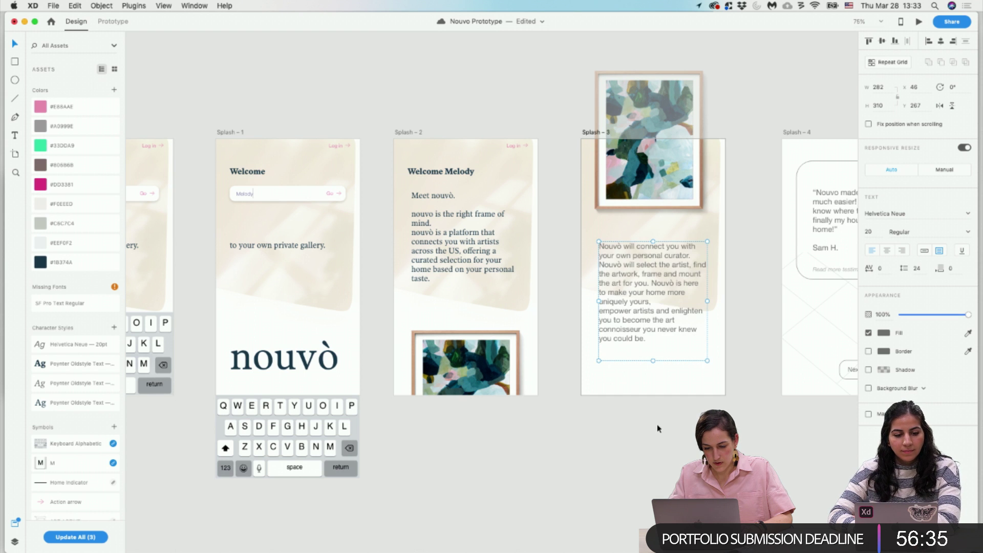
pyautogui.click(75, 406)
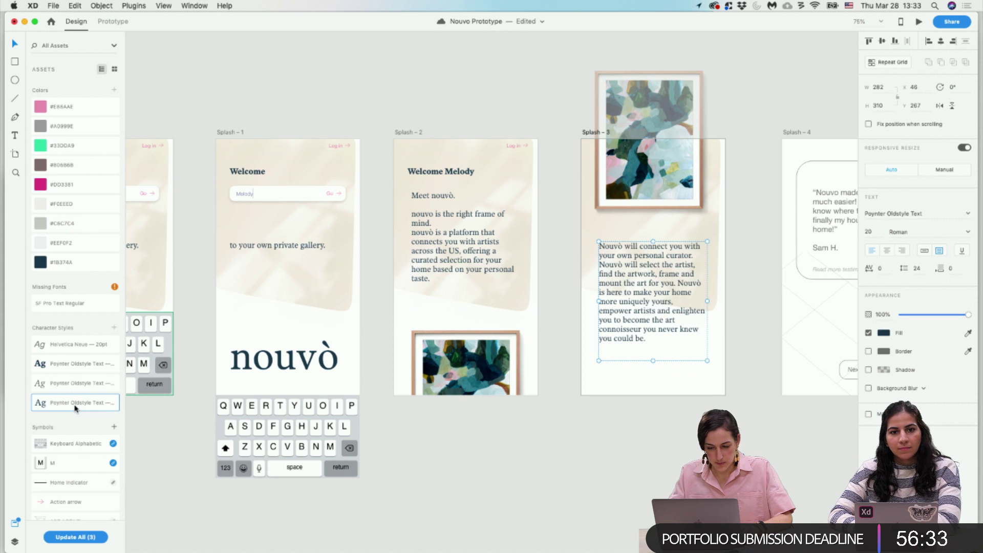
# Change the capital N to lowercase in all three mentions of "nouvò" in the Splash – 3 paragraph.
pyautogui.click(735, 401)
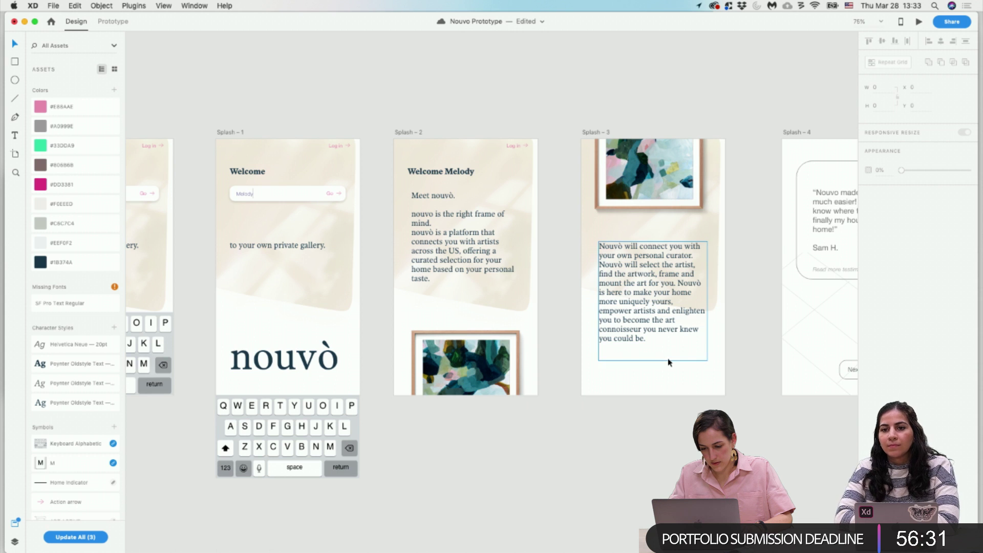
pyautogui.hscroll(5, 668, 362)
pyautogui.doubleClick(493, 232)
pyautogui.press('super+a')
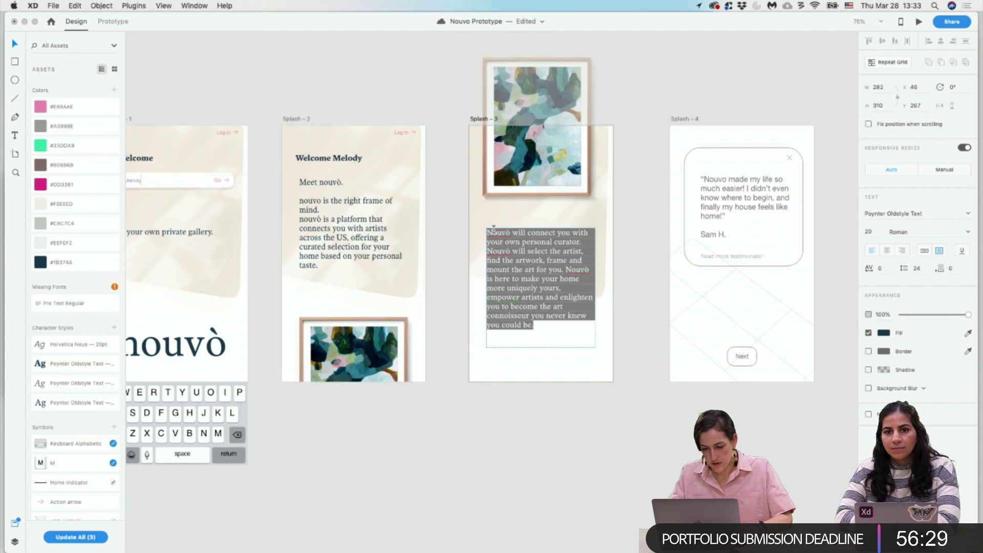
pyautogui.click(493, 232)
pyautogui.press('BackSpace')
pyautogui.write('n')
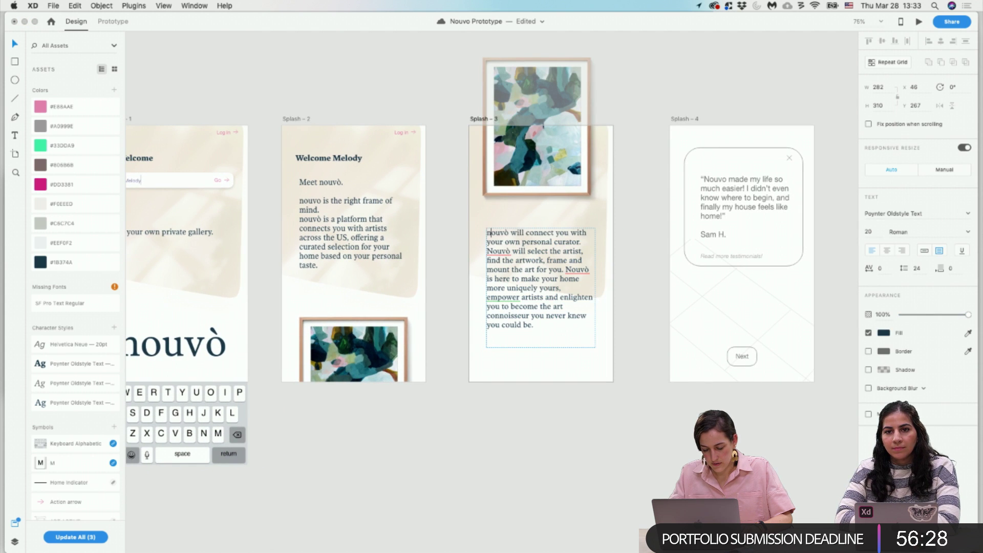
pyautogui.click(490, 251)
pyautogui.press('BackSpace')
pyautogui.write('n')
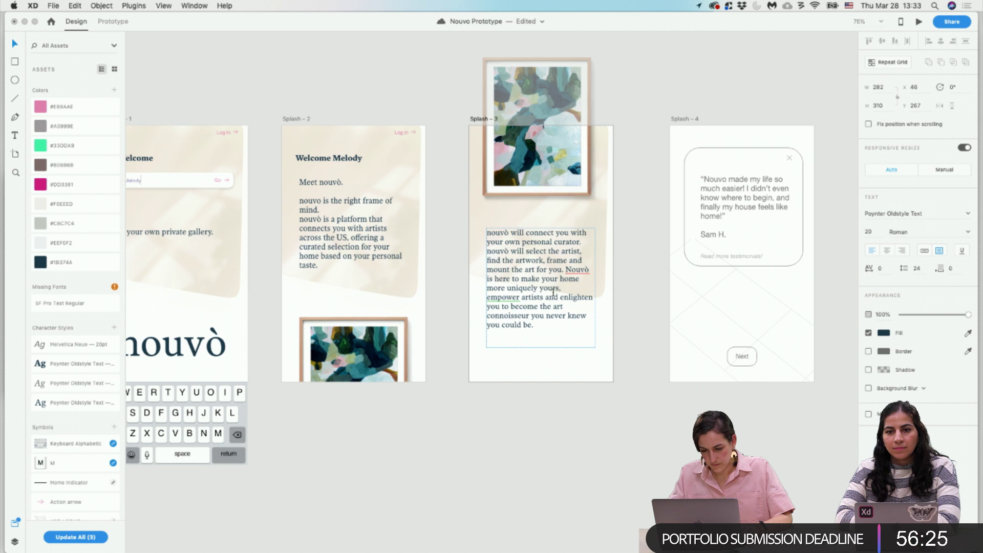
pyautogui.click(572, 268)
pyautogui.press('BackSpace')
pyautogui.write('n')
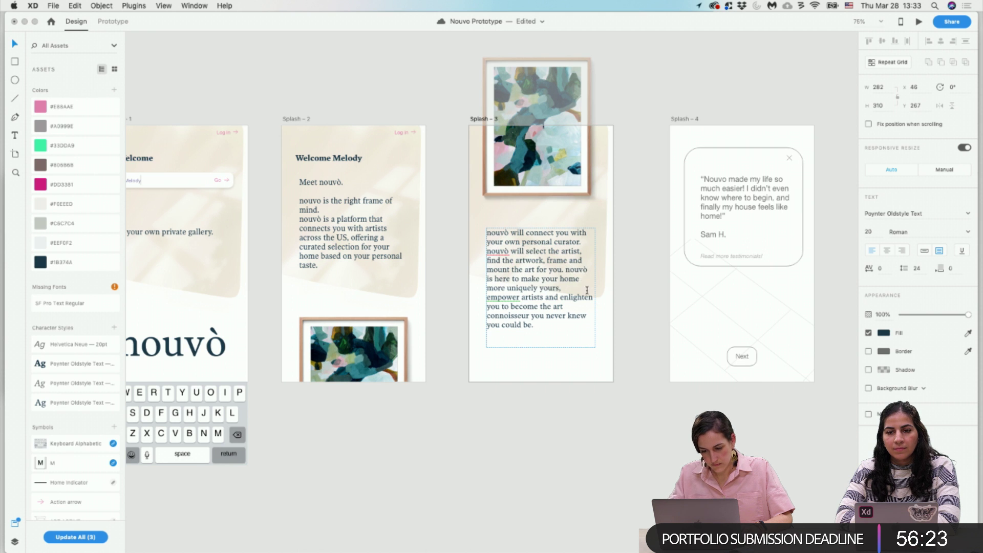
# Split the Splash – 3 text into two paragraphs with a blank line before "nouvò is here to make your home".
pyautogui.click(565, 270)
pyautogui.press('Return')
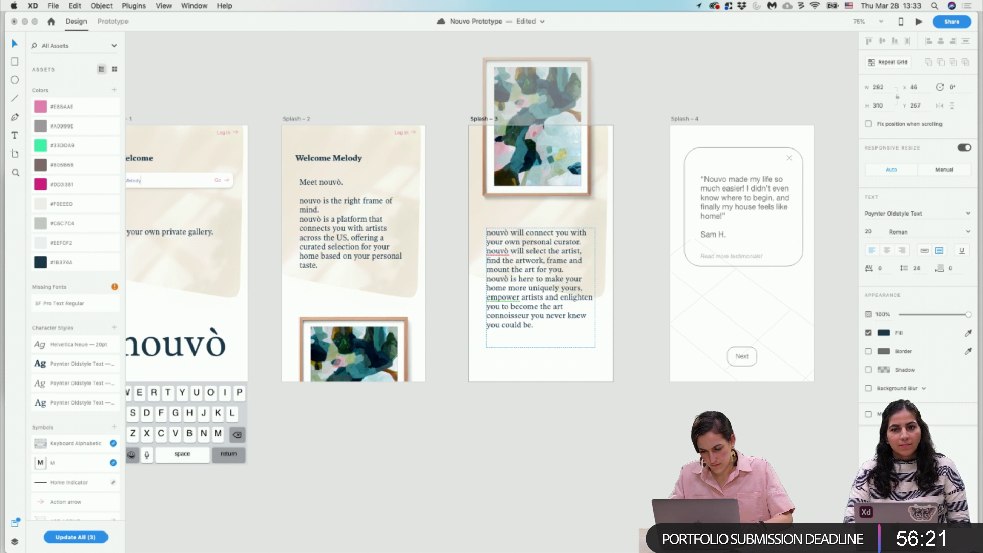
pyautogui.press('Return')
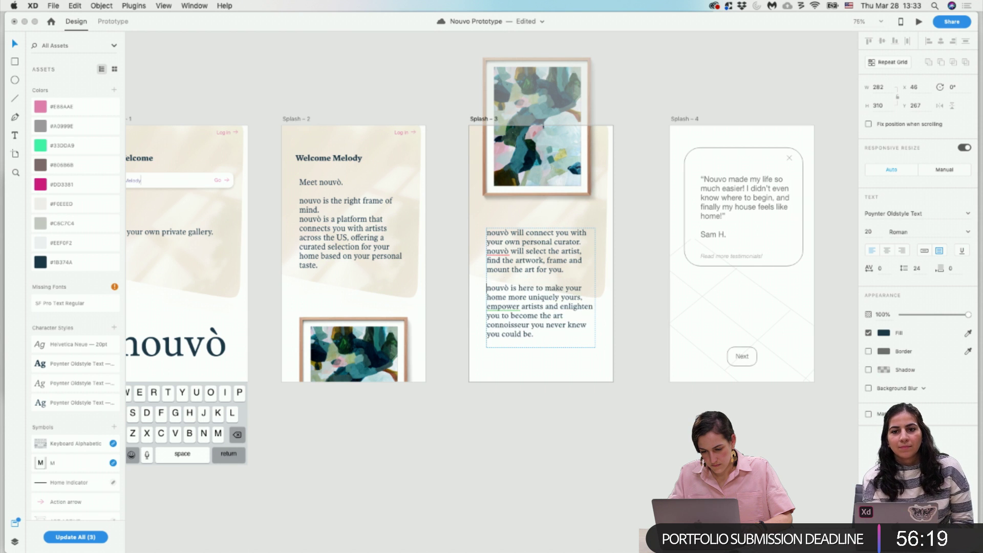
pyautogui.press('Escape')
pyautogui.scroll(-1, 434, 389)
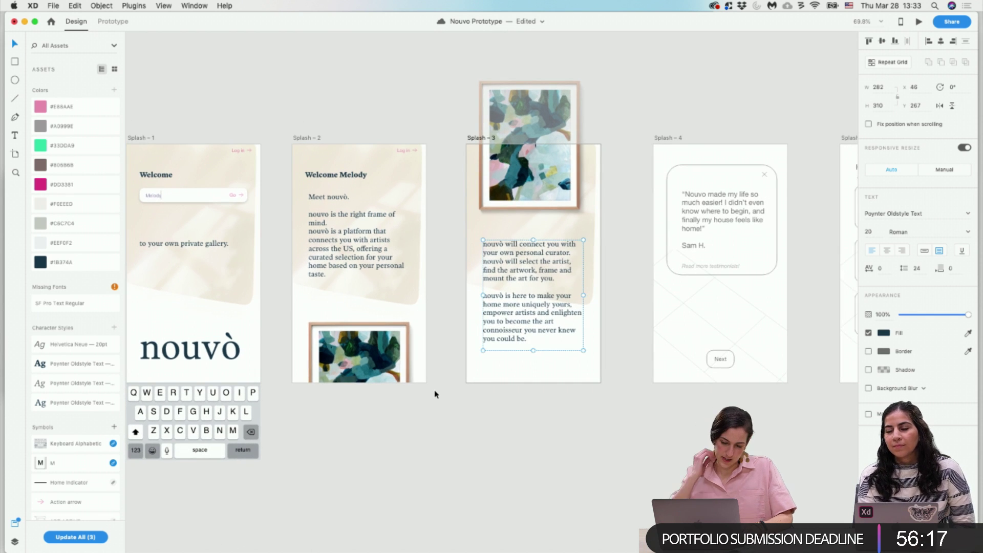
pyautogui.scroll(-2, 509, 388)
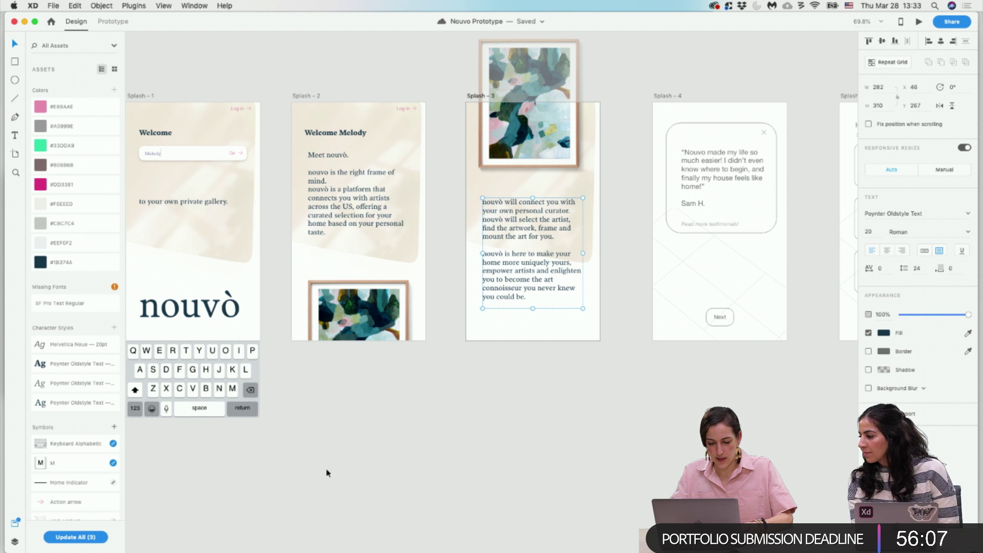
pyautogui.scroll(-6, 348, 415)
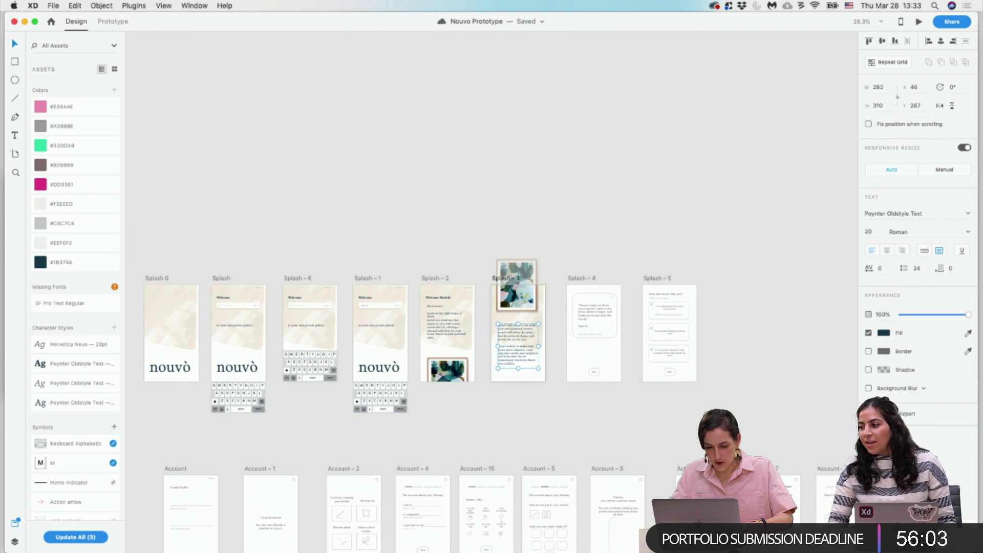
pyautogui.moveTo(712, 428); pyautogui.dragTo(156, 168)
pyautogui.press('super+z')
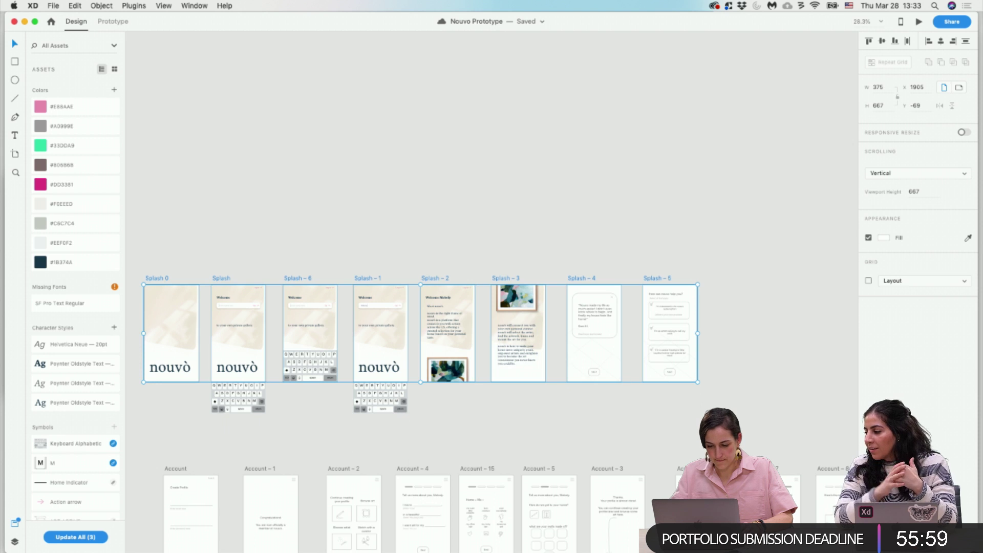
pyautogui.moveTo(701, 422); pyautogui.dragTo(165, 184)
pyautogui.press('super+z')
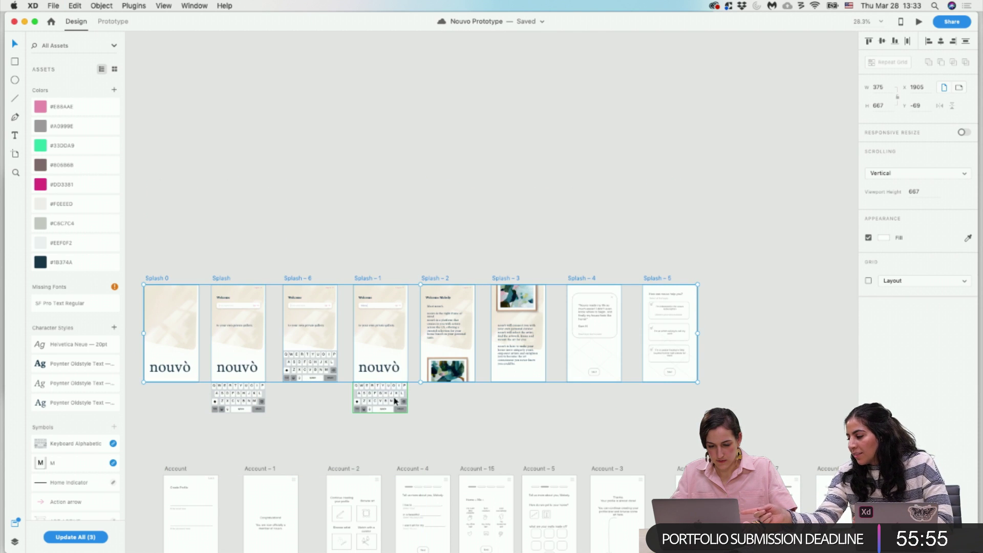
# Try to group the keyboards below Splash and Splash – 1 with the contents of their artboards.
pyautogui.click(263, 416)
pyautogui.moveTo(255, 423); pyautogui.dragTo(220, 260)
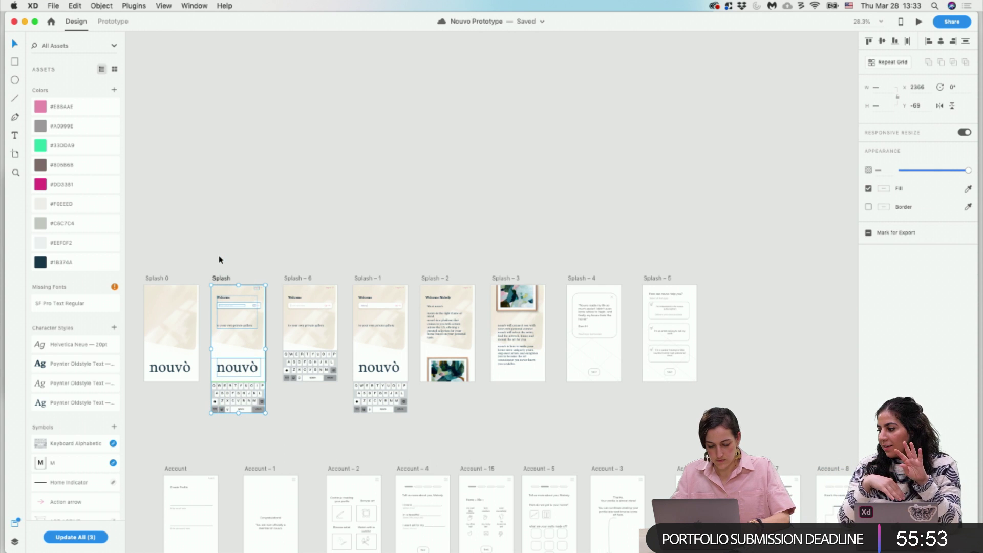
pyautogui.press('super+g')
pyautogui.moveTo(393, 434); pyautogui.dragTo(358, 247)
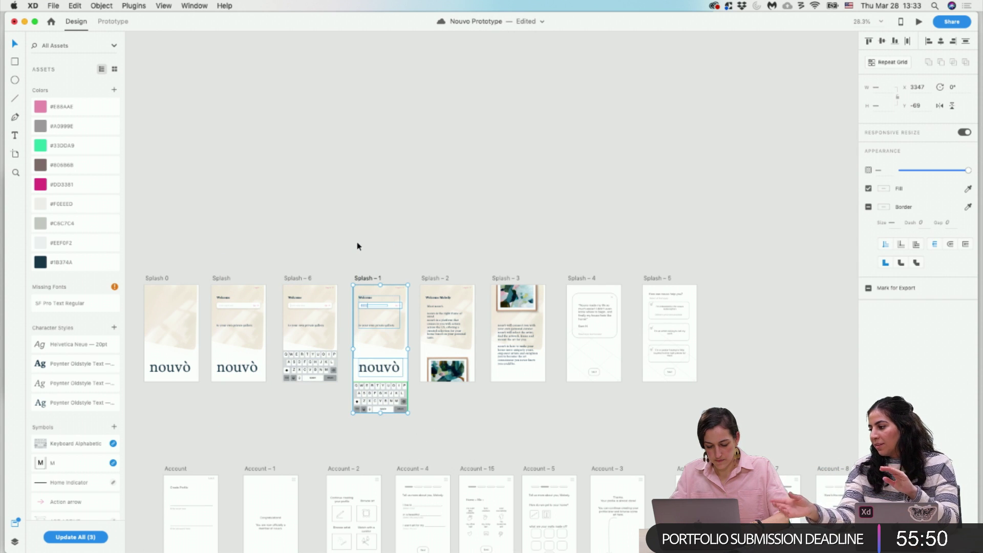
pyautogui.click(273, 416)
pyautogui.press('super+s')
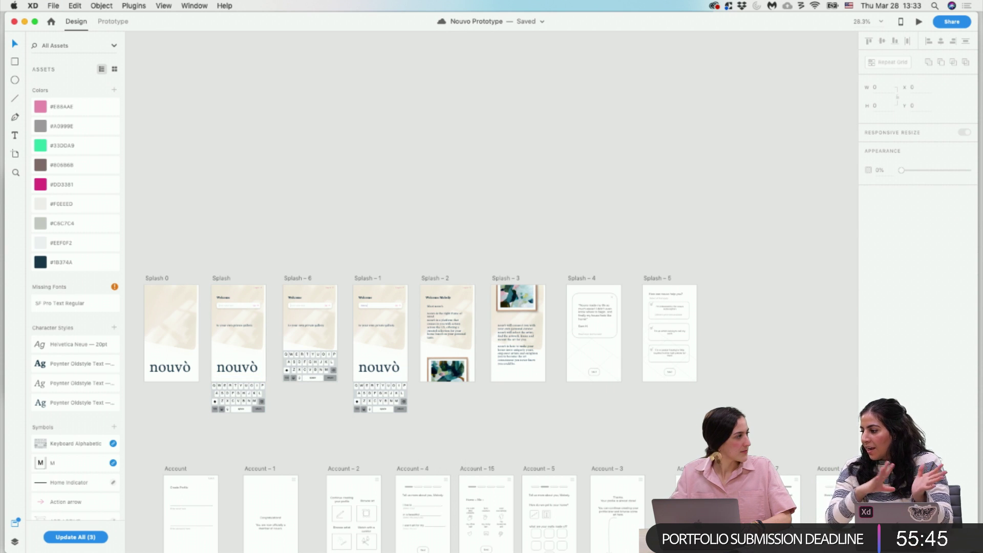
# Move the whole row of splash artboards up and realign the two loose keyboards directly beneath Splash and Splash – 1.
pyautogui.moveTo(741, 445); pyautogui.dragTo(152, 246)
pyautogui.press('super+z')
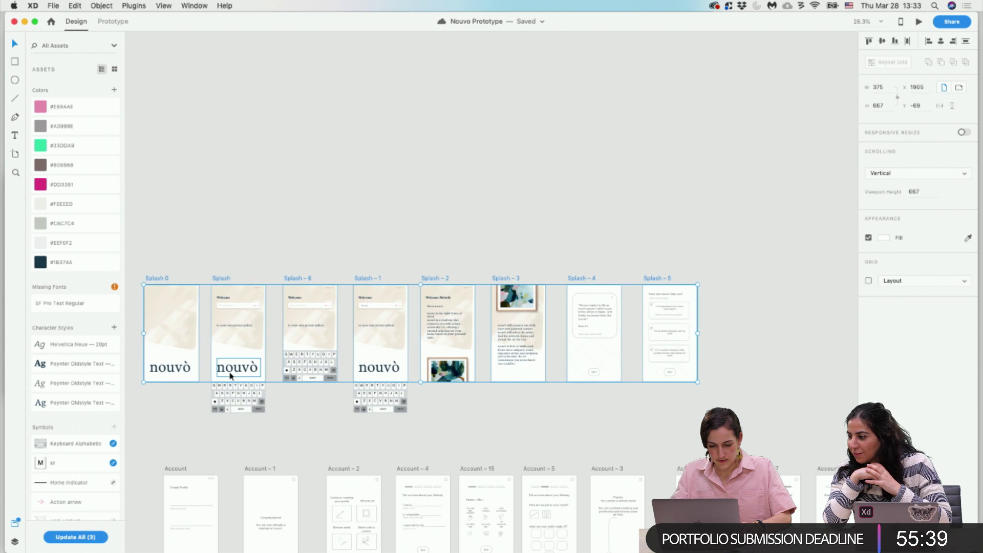
pyautogui.moveTo(170, 312); pyautogui.dragTo(169, 207)
pyautogui.click(241, 402)
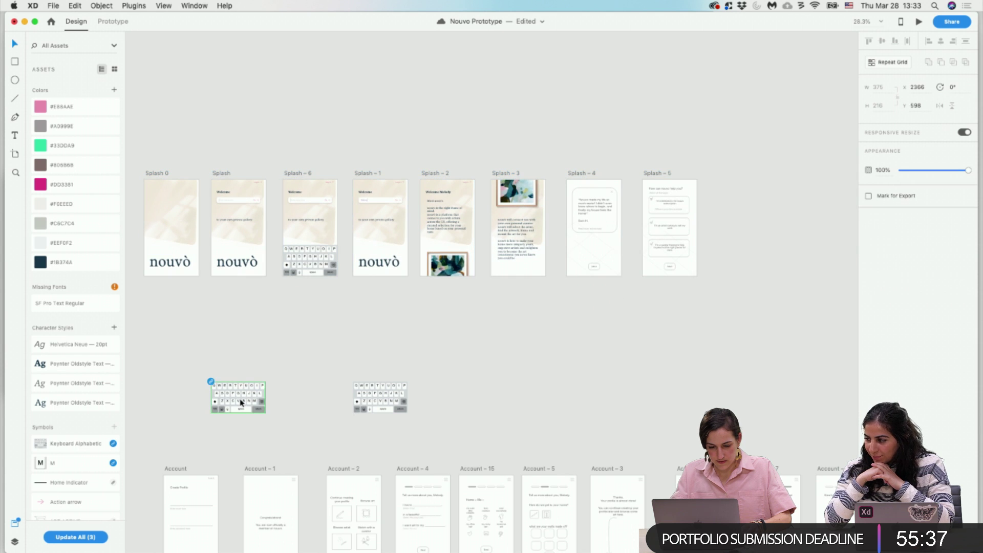
pyautogui.moveTo(240, 402); pyautogui.dragTo(241, 297)
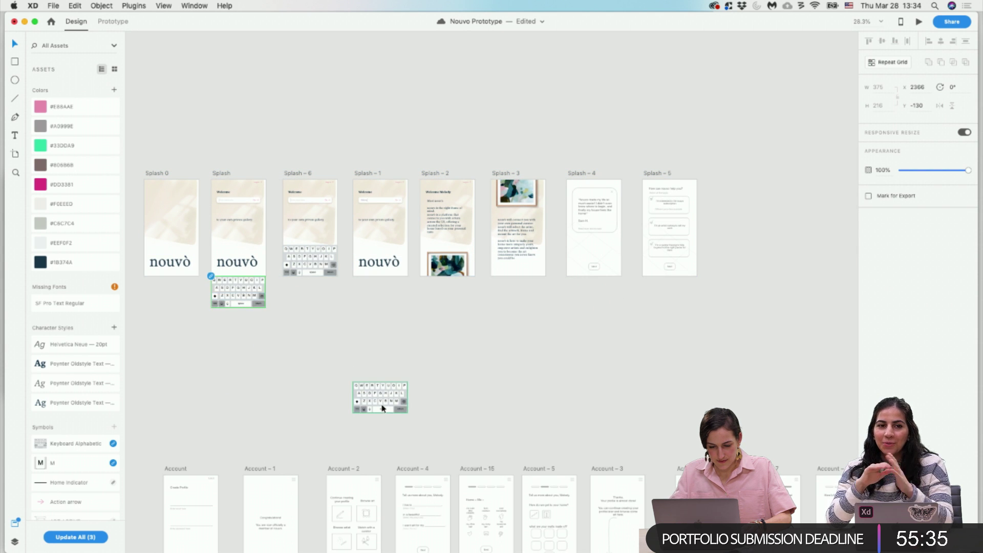
pyautogui.moveTo(384, 407); pyautogui.dragTo(385, 306)
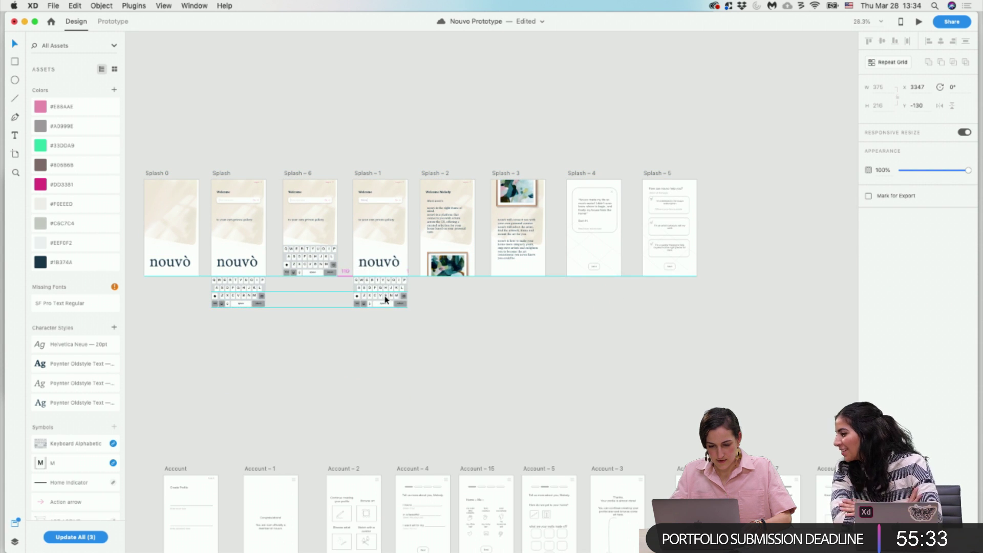
pyautogui.click(493, 284)
# Move the description text from Splash – 3 to beneath the framed painting of Splash – 2, and try grouping the two.
pyautogui.scroll(3, 540, 261)
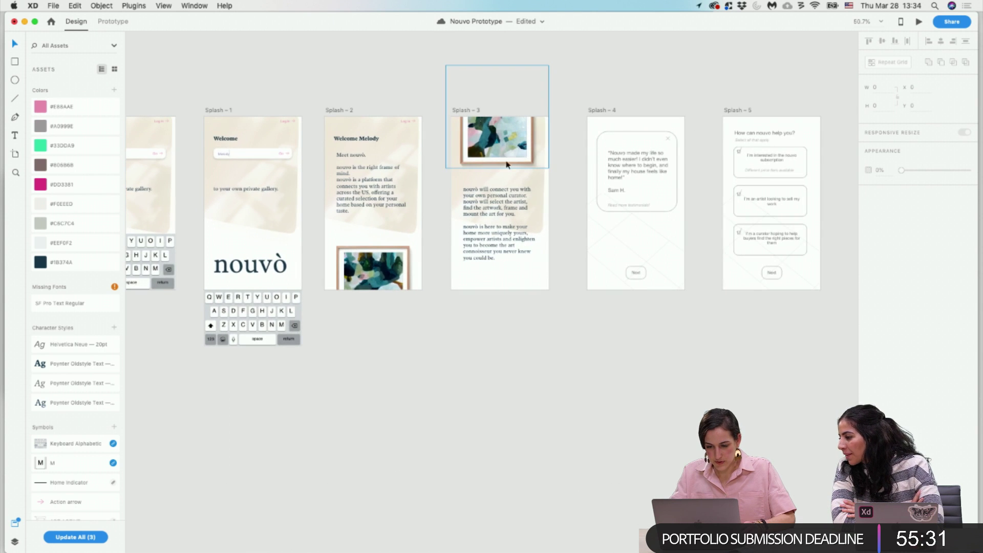
pyautogui.click(528, 145)
pyautogui.click(505, 228)
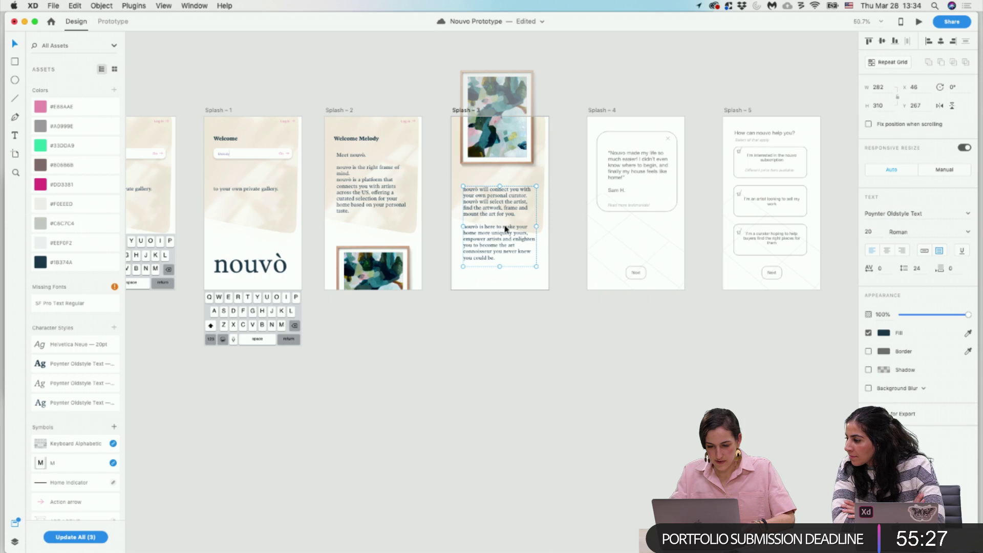
pyautogui.moveTo(505, 229); pyautogui.dragTo(366, 379)
pyautogui.keyDown('shift'); pyautogui.click(372, 255); pyautogui.keyUp('shift')
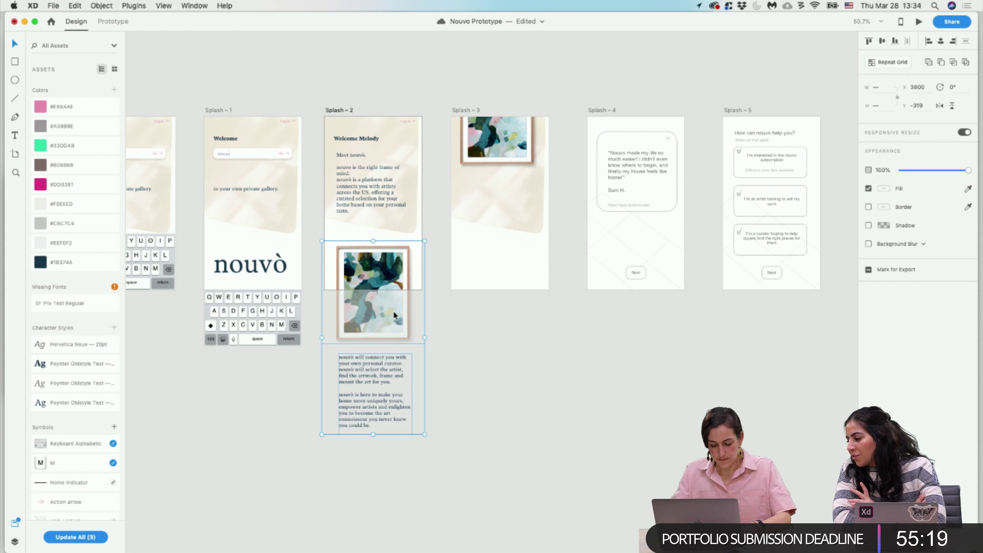
pyautogui.press('super+g')
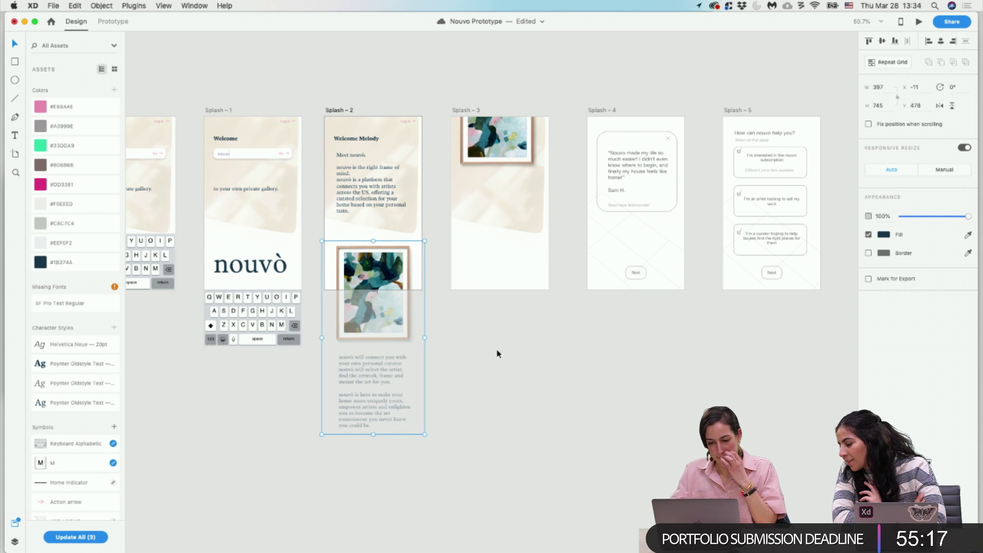
pyautogui.press('super+z')
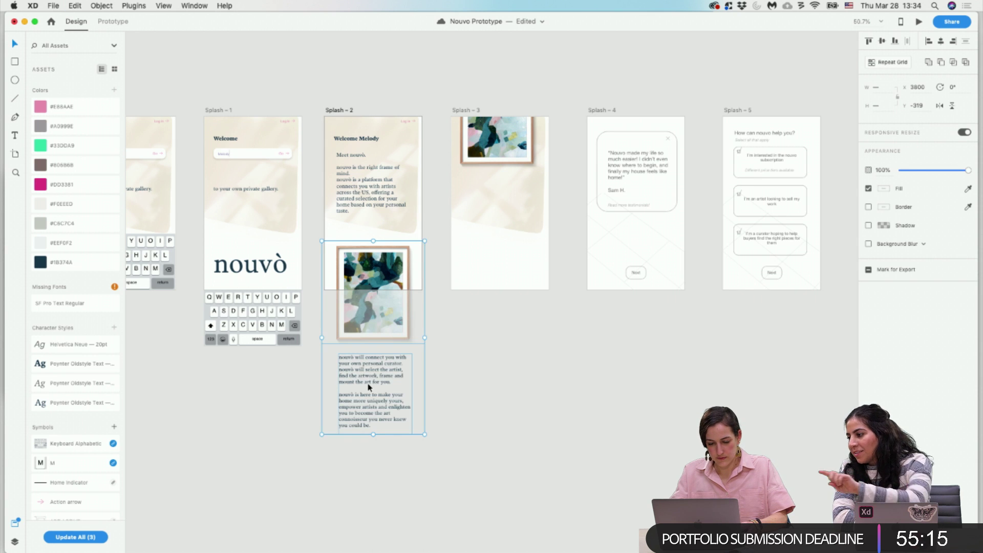
# Paste a copy of the two-paragraph description text into the Splash – 3 artboard.
pyautogui.click(369, 388)
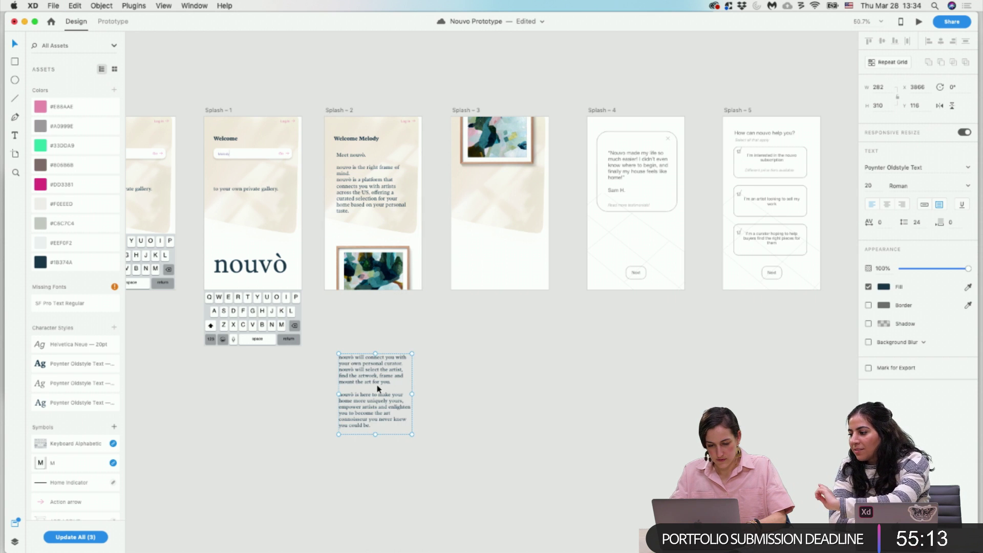
pyautogui.click(466, 109)
pyautogui.press('super+v')
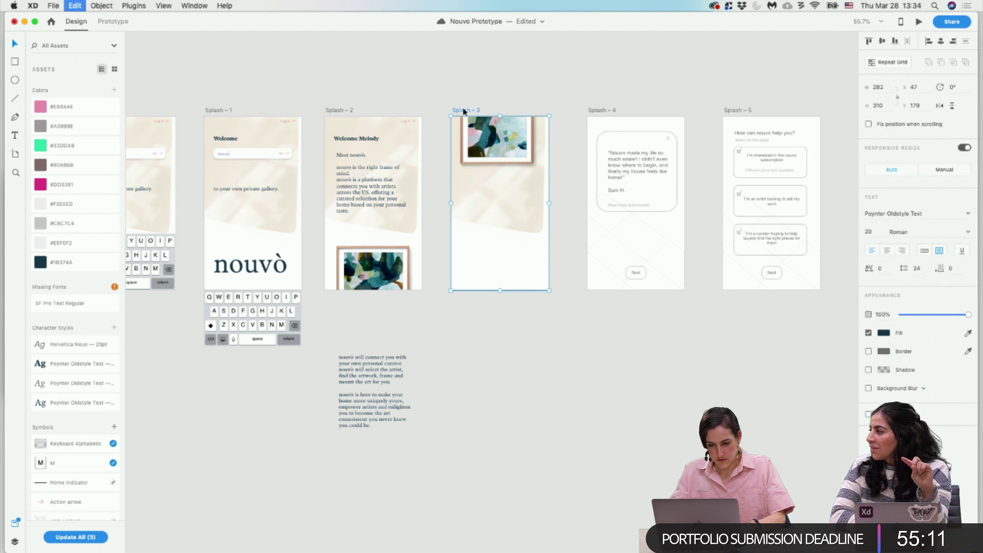
pyautogui.click(551, 228)
# Cut and repaste the framed painting in Splash – 3, and move the description text down below it to Y 253.
pyautogui.click(497, 128)
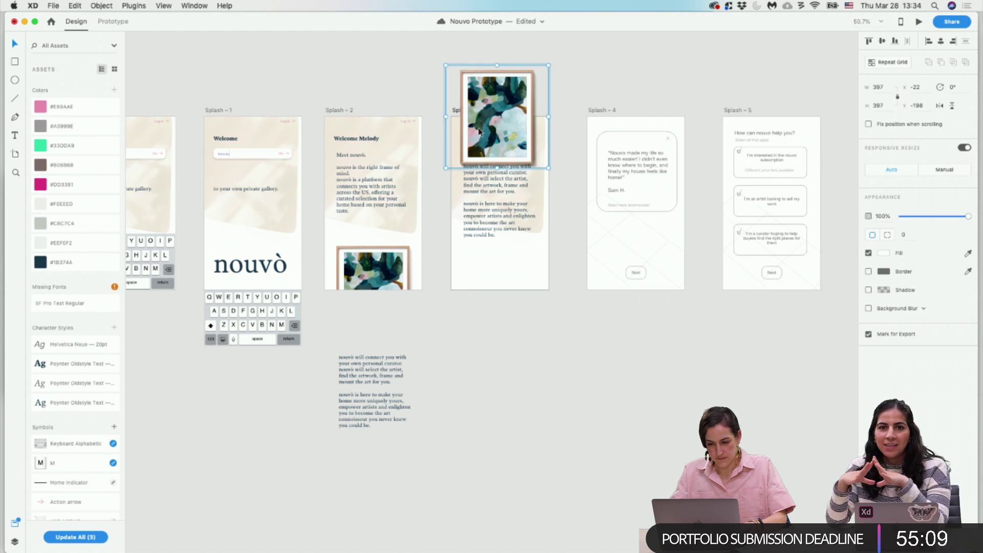
pyautogui.click(576, 150)
pyautogui.click(517, 149)
pyautogui.press('super+x')
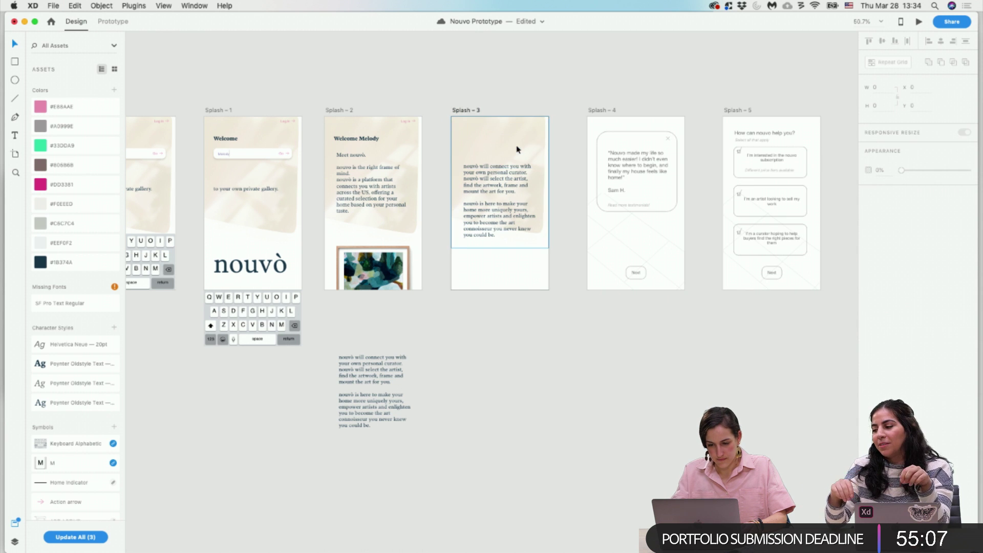
pyautogui.press('super+v')
pyautogui.moveTo(516, 202); pyautogui.dragTo(516, 222)
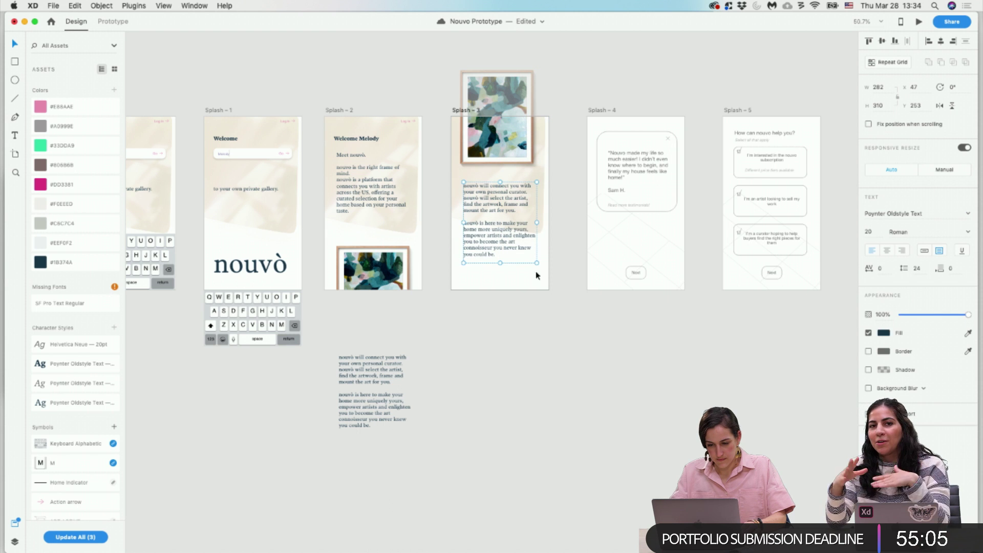
pyautogui.click(551, 410)
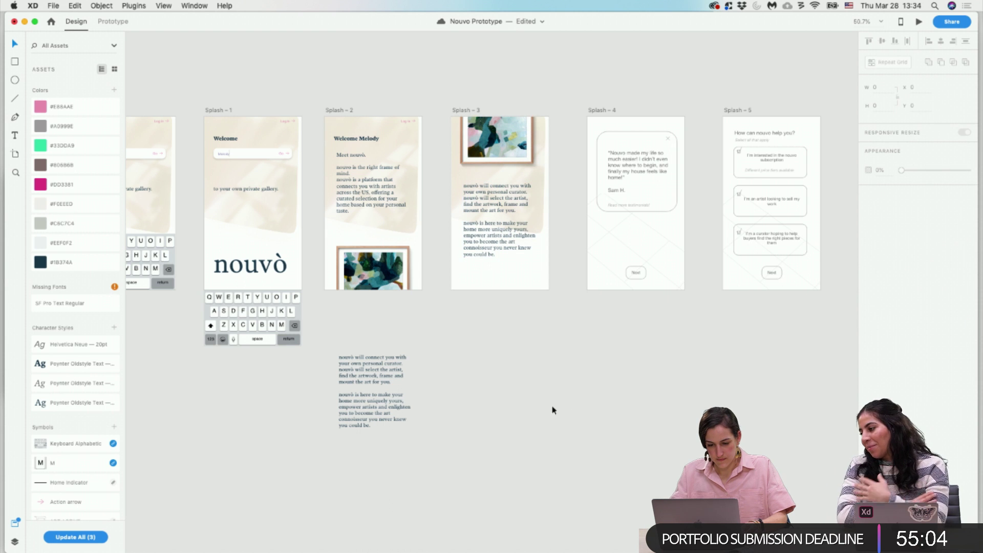
# Link the Splash – 2 artboard to Splash – 3 in the prototype with a Tap trigger, Auto-Animate action and 0.6 s duration.
pyautogui.click(335, 110)
pyautogui.click(118, 22)
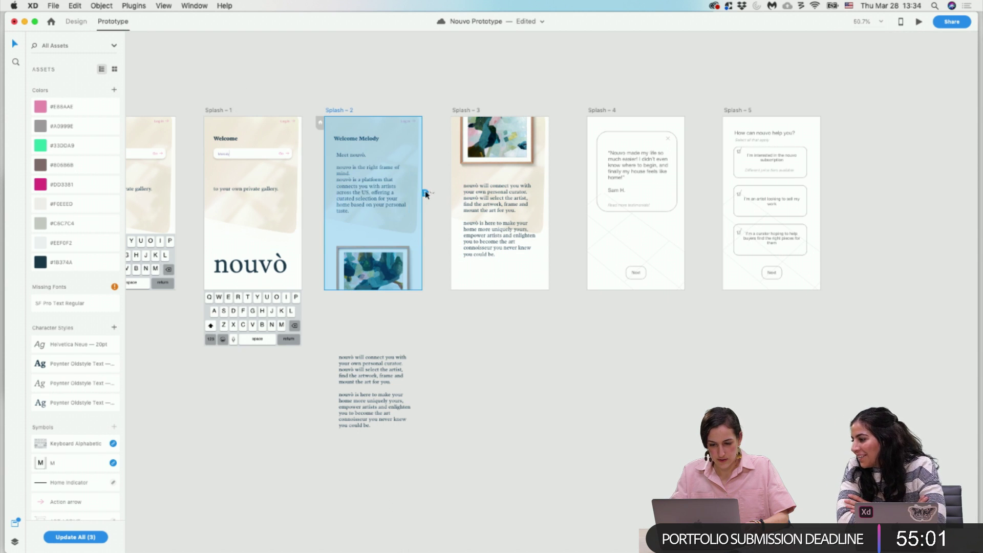
pyautogui.moveTo(425, 193); pyautogui.dragTo(453, 195)
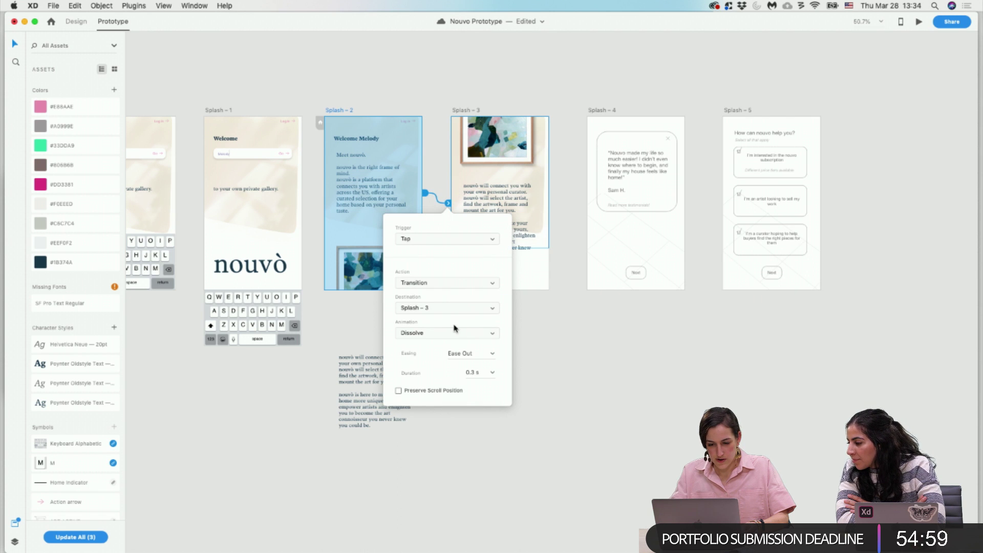
pyautogui.click(430, 284)
pyautogui.click(431, 291)
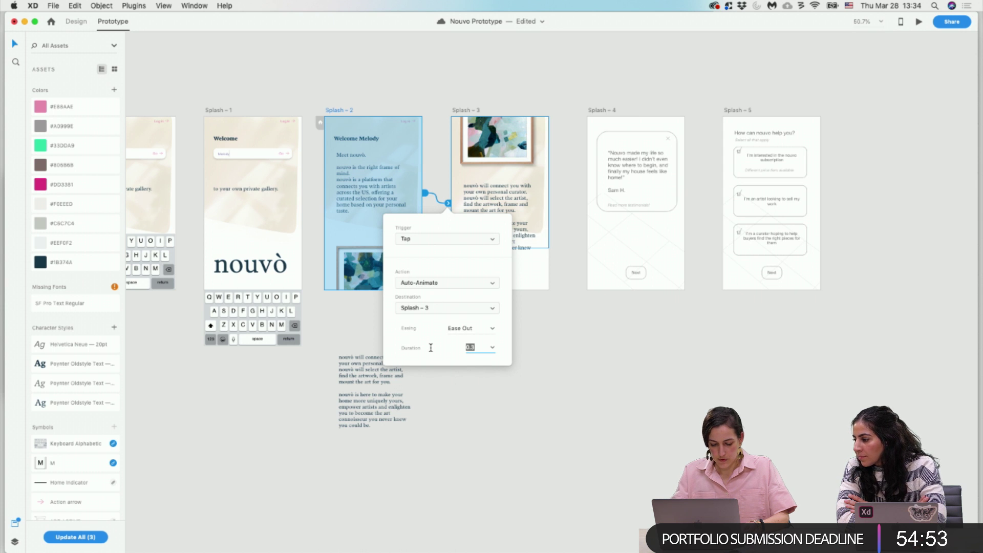
pyautogui.write('0.6')
pyautogui.press('Return')
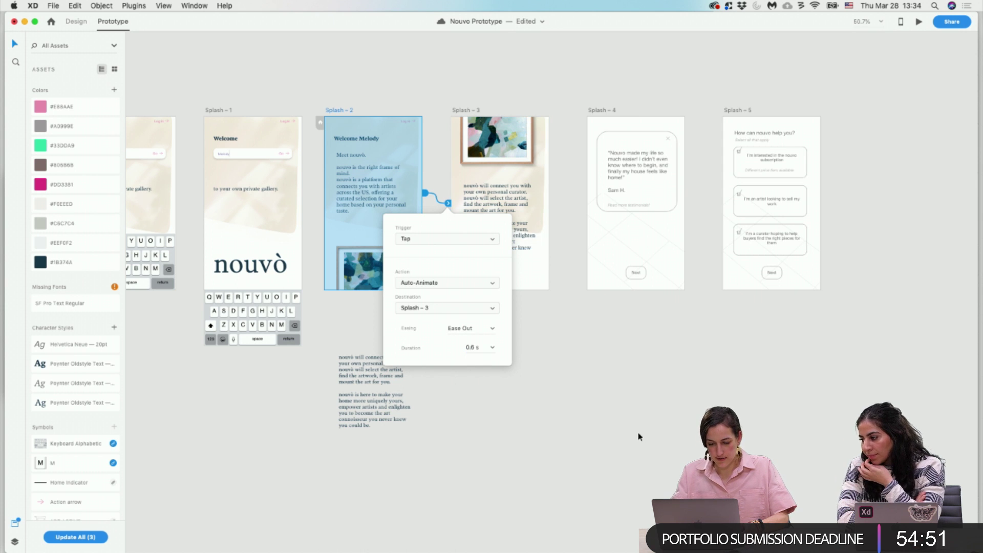
pyautogui.click(615, 430)
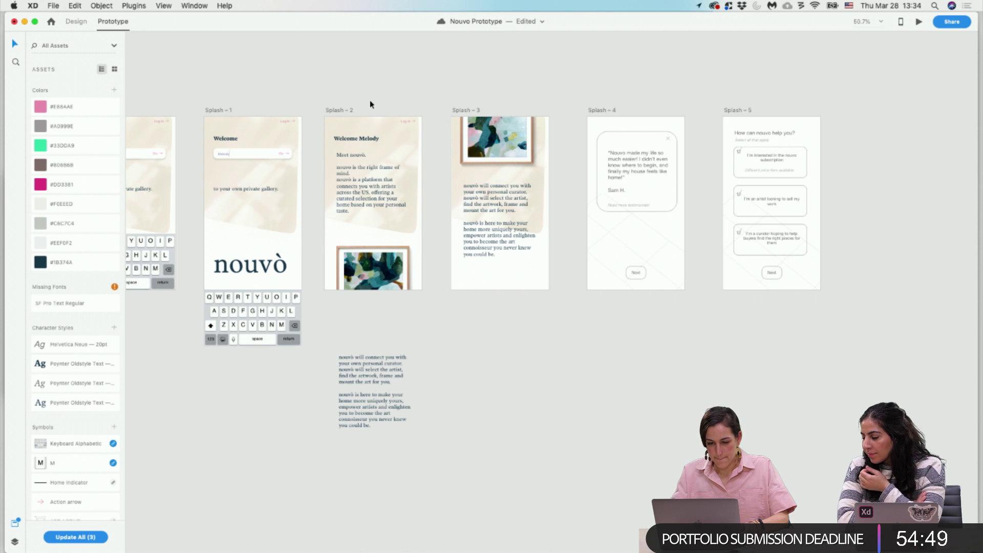
# Preview the prototype from Splash – 2 and play the tap transition to Splash – 3.
pyautogui.click(340, 109)
pyautogui.click(919, 21)
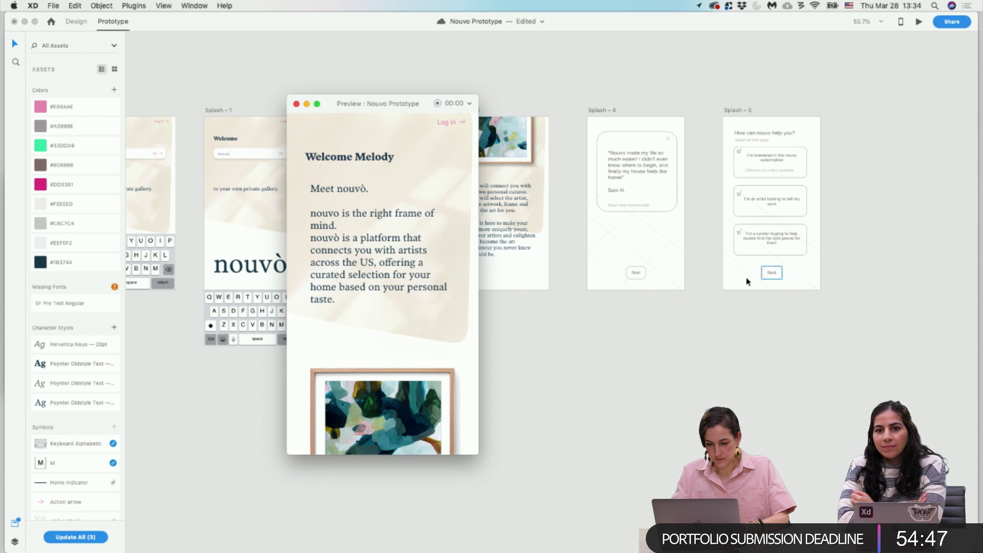
pyautogui.click(462, 345)
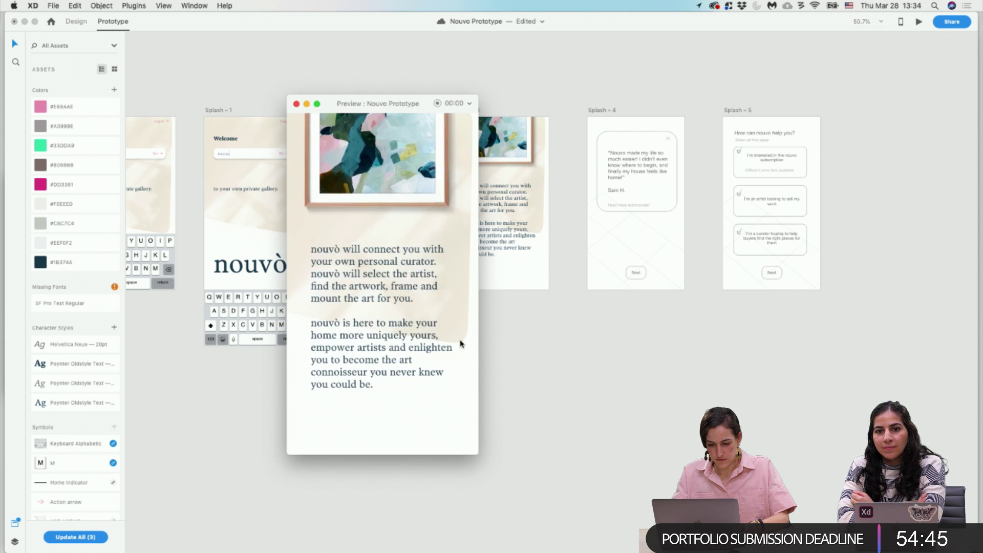
pyautogui.click(296, 104)
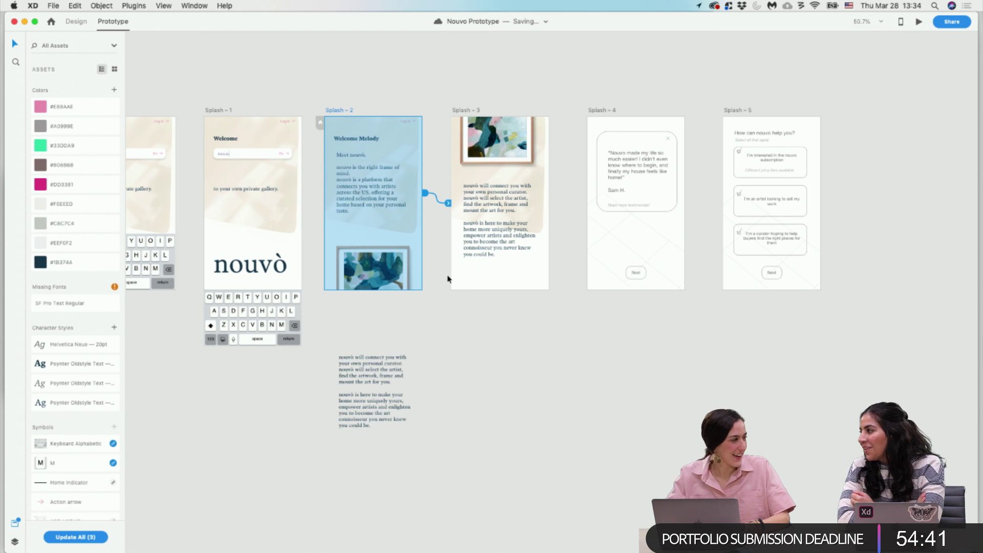
# Set the duration of the Splash – 2 to Splash – 3 transition to 2 s and play it in the preview.
pyautogui.click(448, 203)
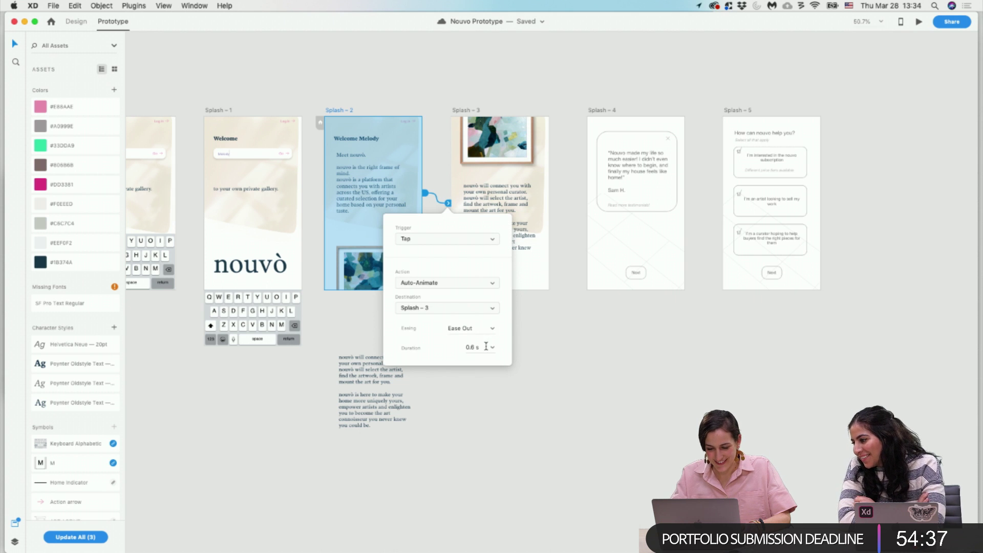
pyautogui.click(470, 347)
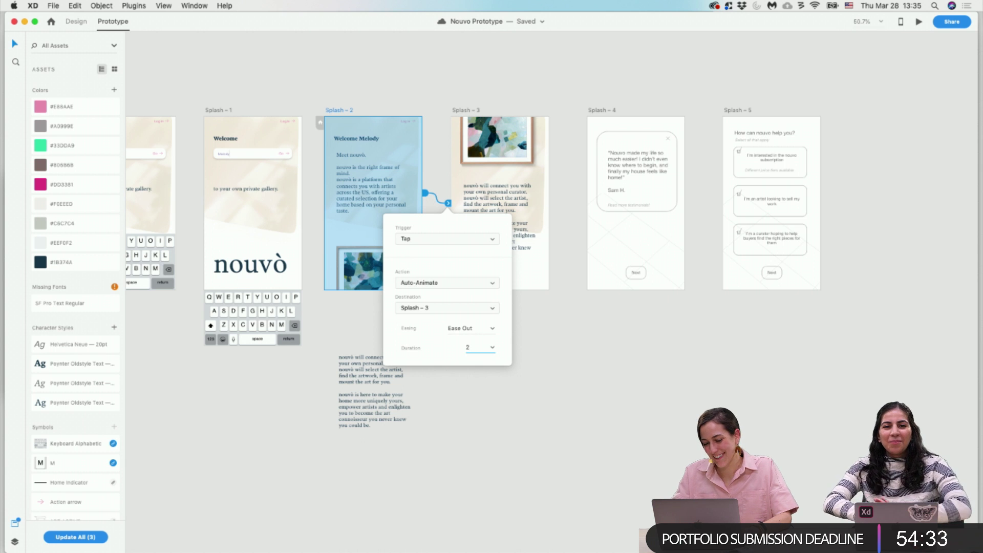
pyautogui.write('2')
pyautogui.click(455, 373)
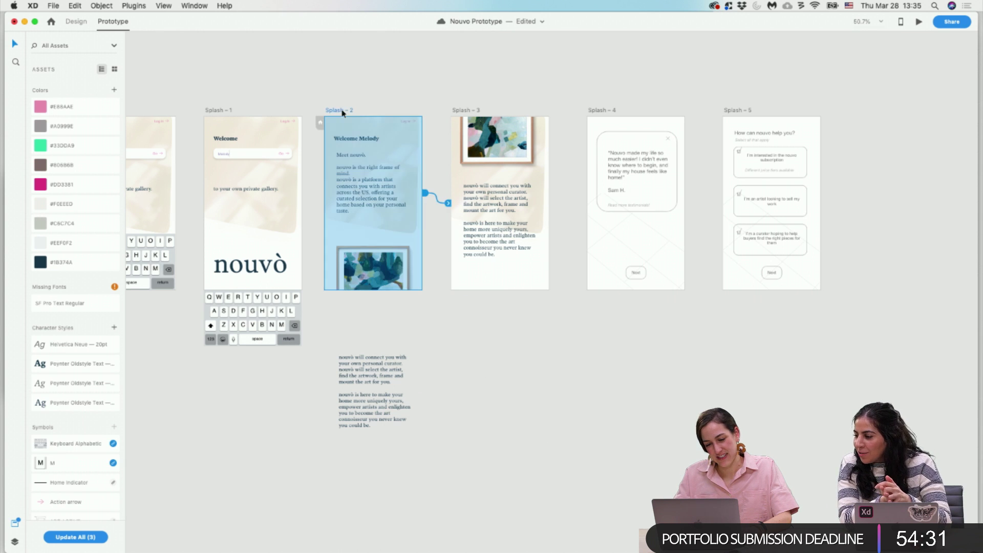
pyautogui.click(918, 22)
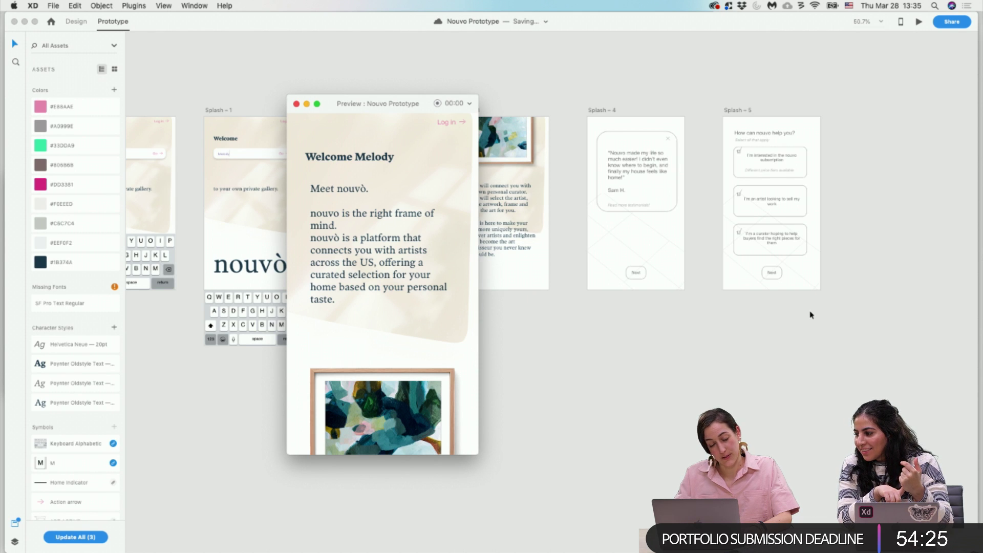
pyautogui.click(368, 301)
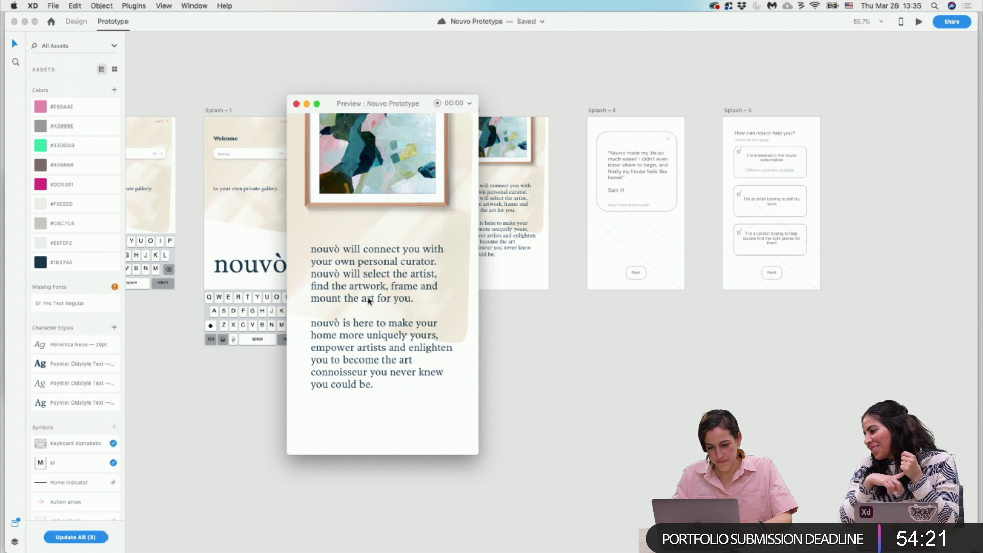
pyautogui.click(296, 105)
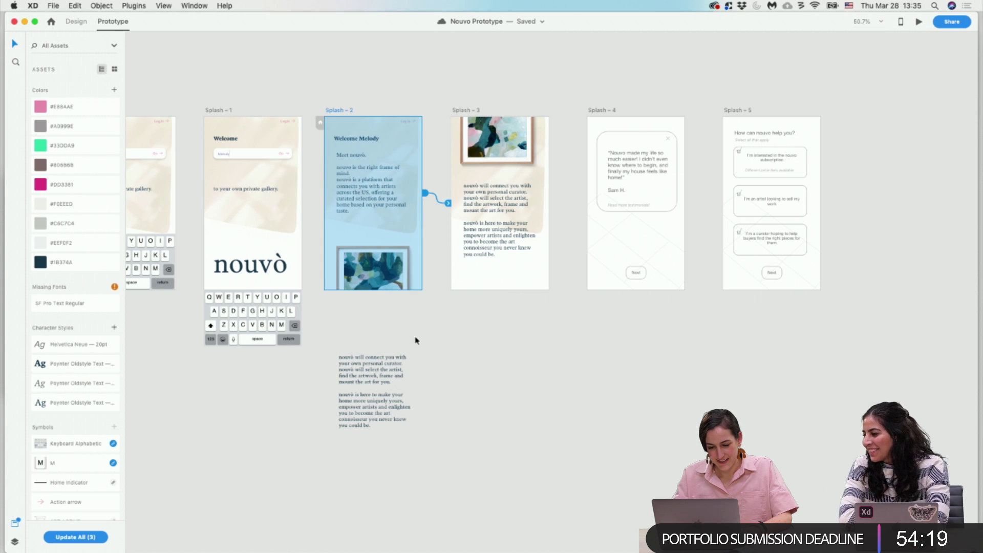
# Set the duration of the transition from Splash – 2 to Splash – 3 to 1 s.
pyautogui.click(447, 204)
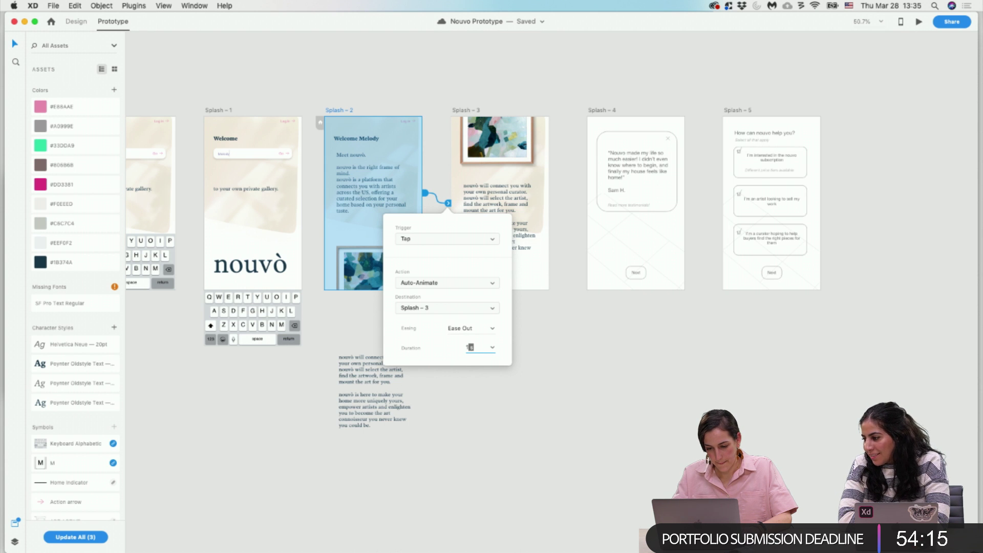
pyautogui.click(584, 394)
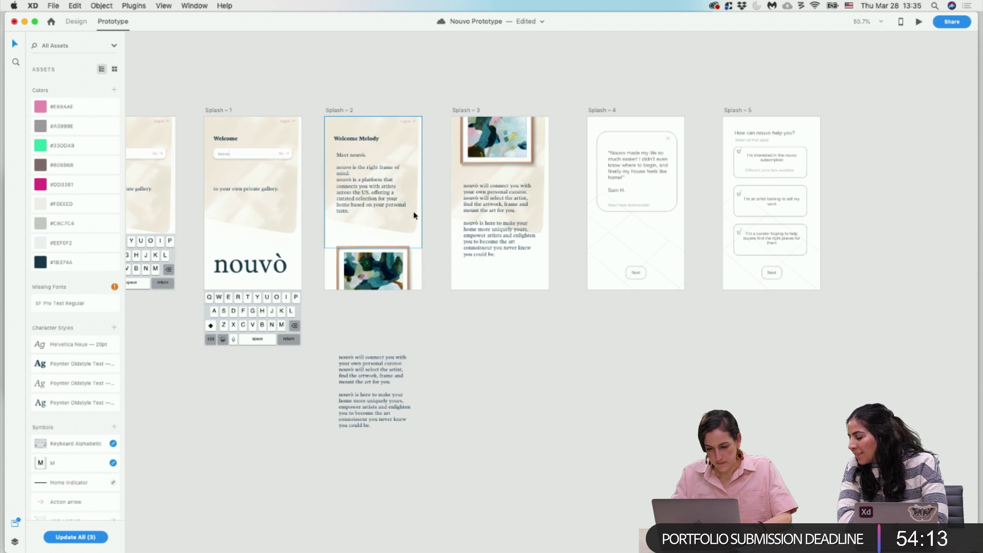
# Duplicate the Splash – 2 artboard, placing the copy after Splash – 5 at the end of the row.
pyautogui.scroll(-3, 558, 202)
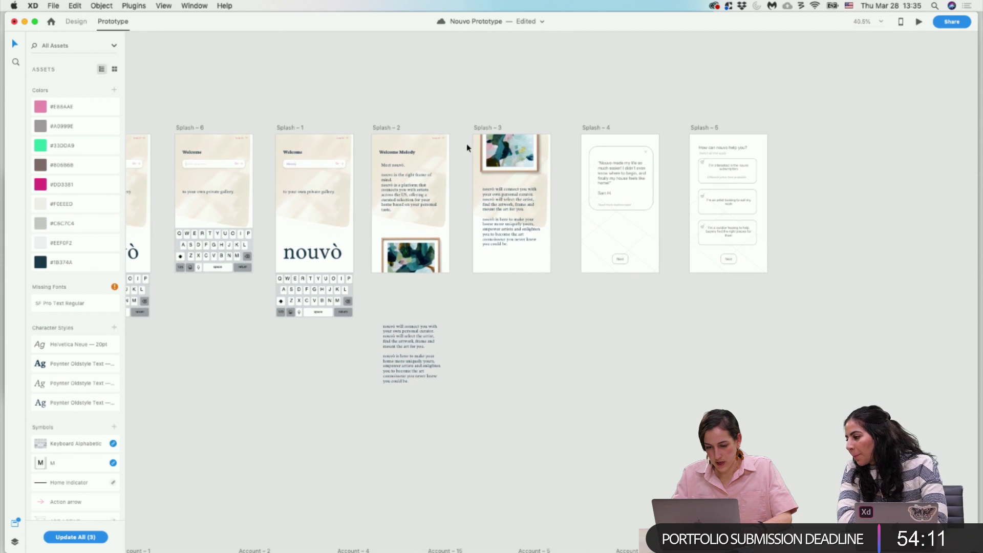
pyautogui.click(387, 128)
pyautogui.press('super+d')
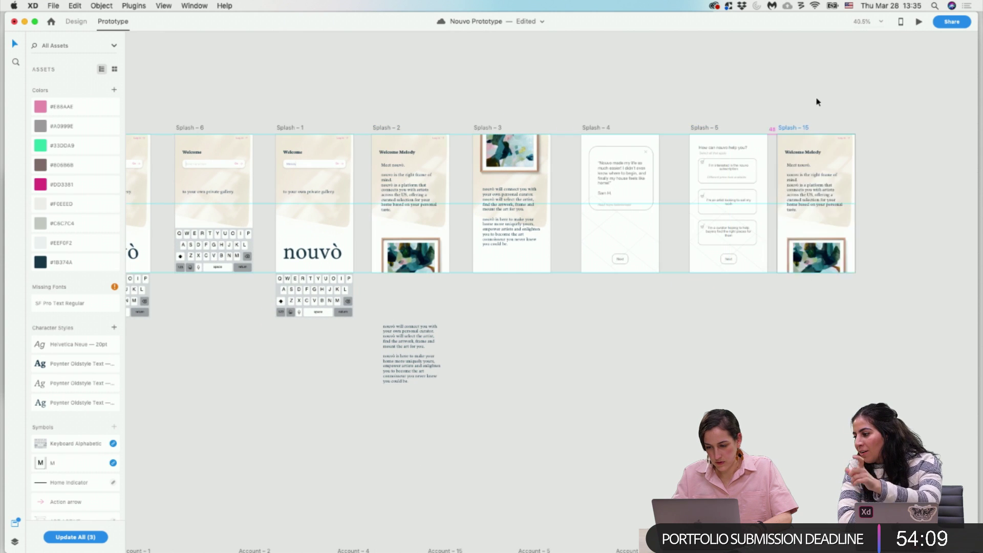
pyautogui.hscroll(5, 860, 174)
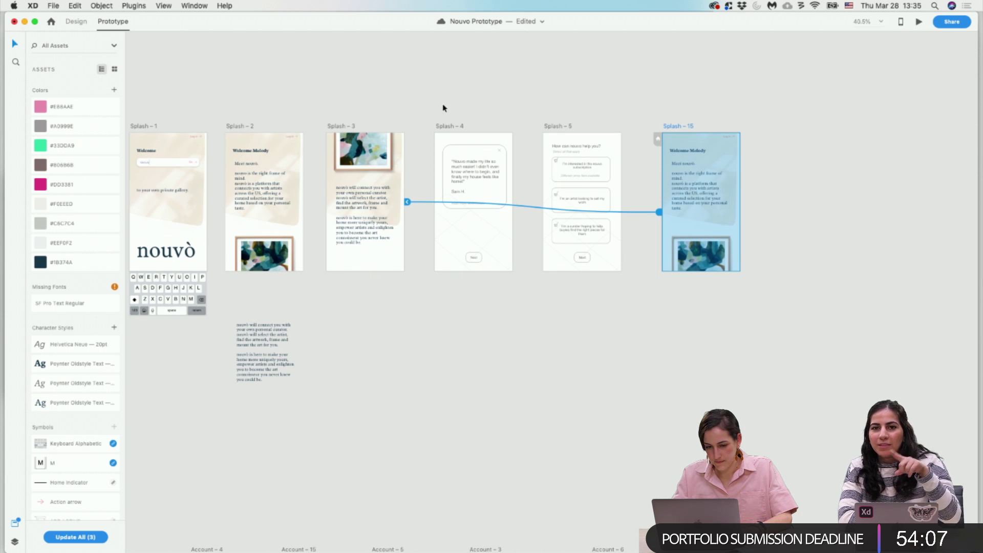
# In Design mode, extend the duplicated artboard downward to a height of about 1526, keeping its viewport height.
pyautogui.click(75, 21)
pyautogui.click(788, 314)
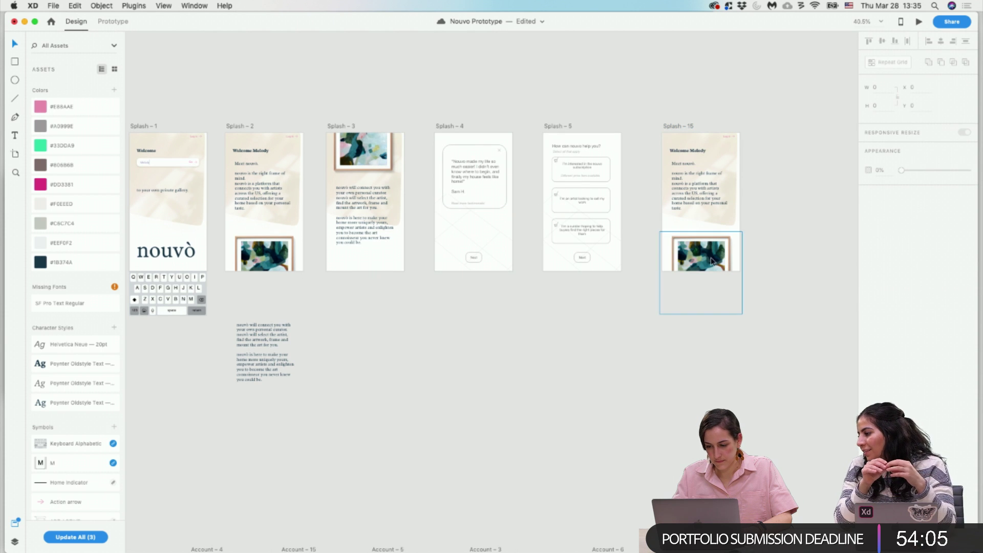
pyautogui.click(672, 126)
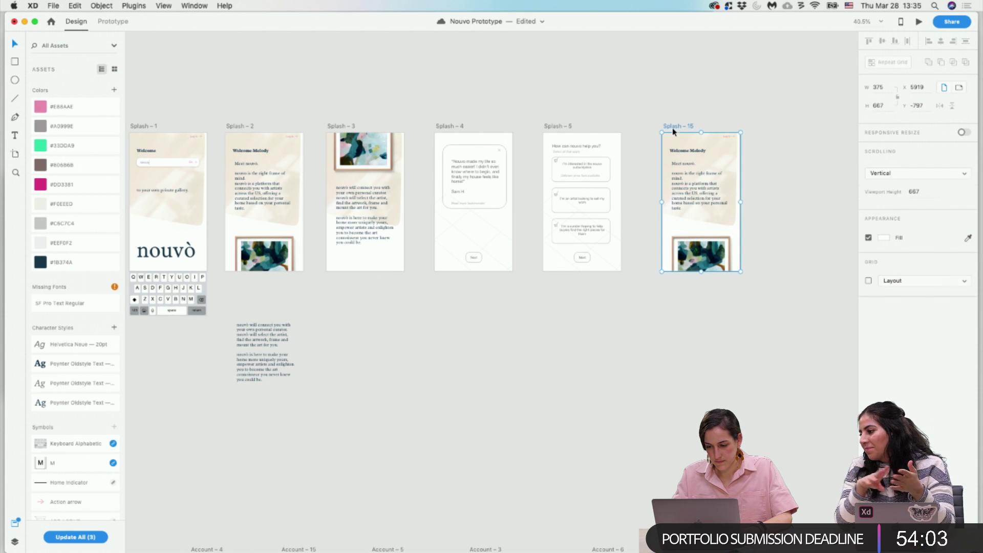
pyautogui.moveTo(701, 271); pyautogui.dragTo(701, 448)
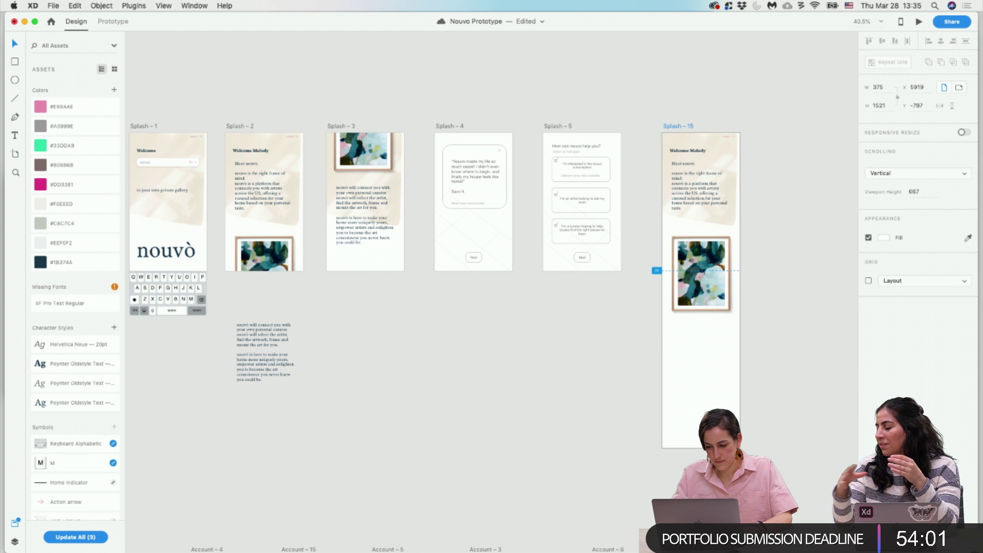
pyautogui.click(393, 329)
# Copy the loose two-paragraph description into the extended artboard and position it beneath the framed painting at Y 917.
pyautogui.click(266, 351)
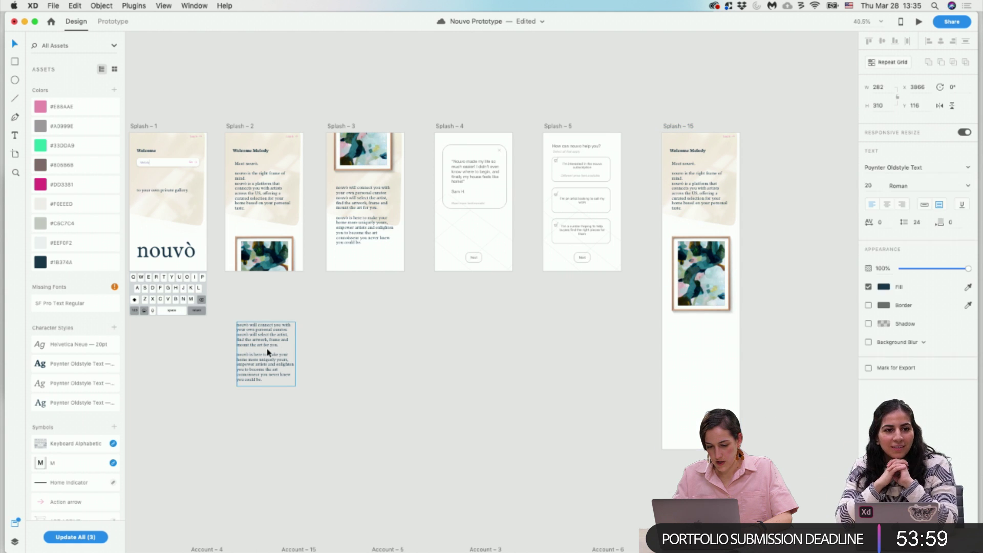
pyautogui.press('super+c')
pyautogui.click(672, 125)
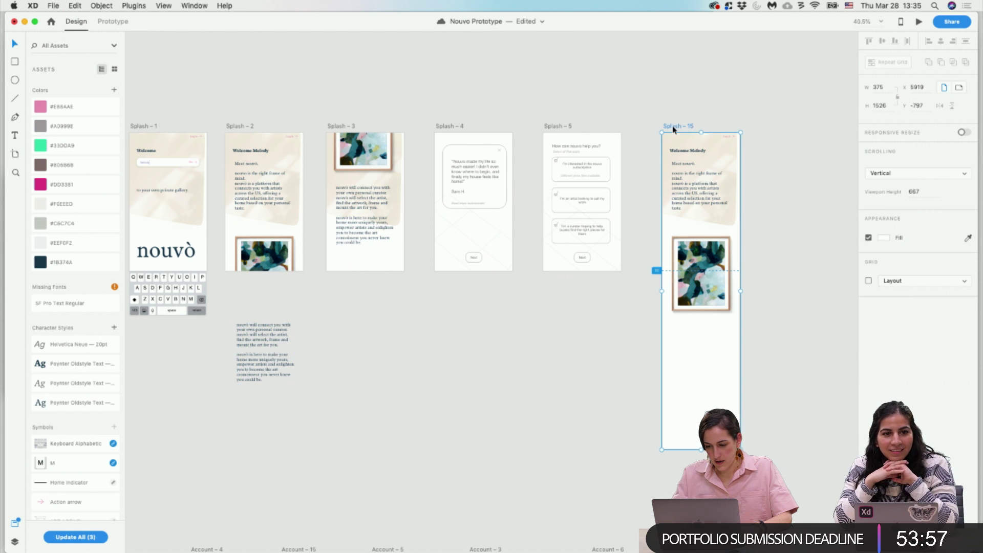
pyautogui.press('super+v')
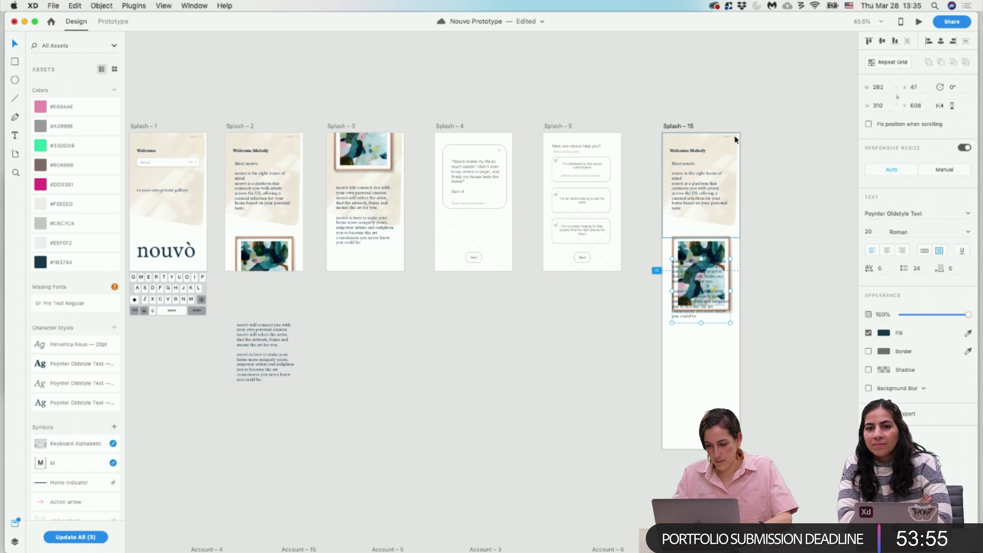
pyautogui.moveTo(683, 321); pyautogui.dragTo(685, 385)
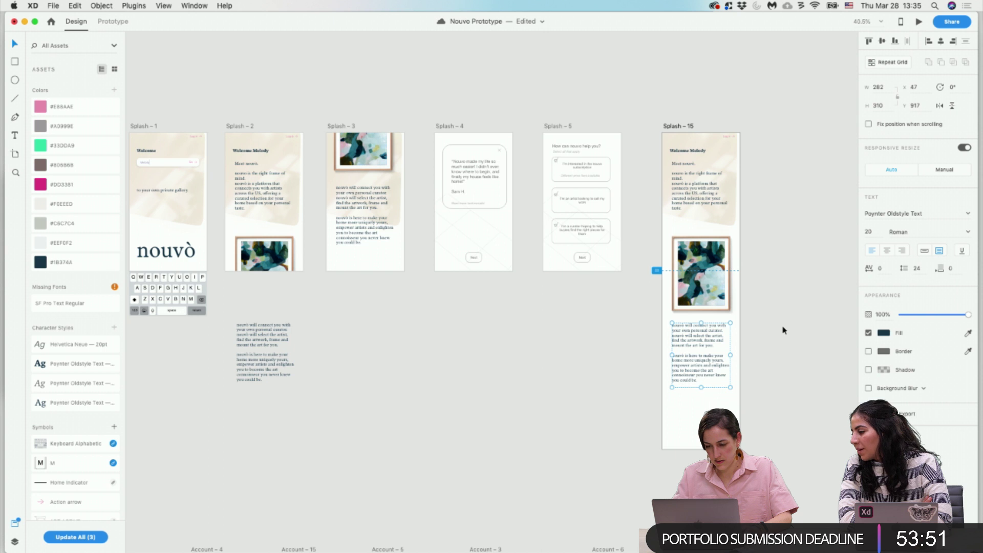
# Preview the extended Splash – 15 artboard from the prototype and check how its content scrolls vertically in both directions.
pyautogui.hscroll(3, 783, 330)
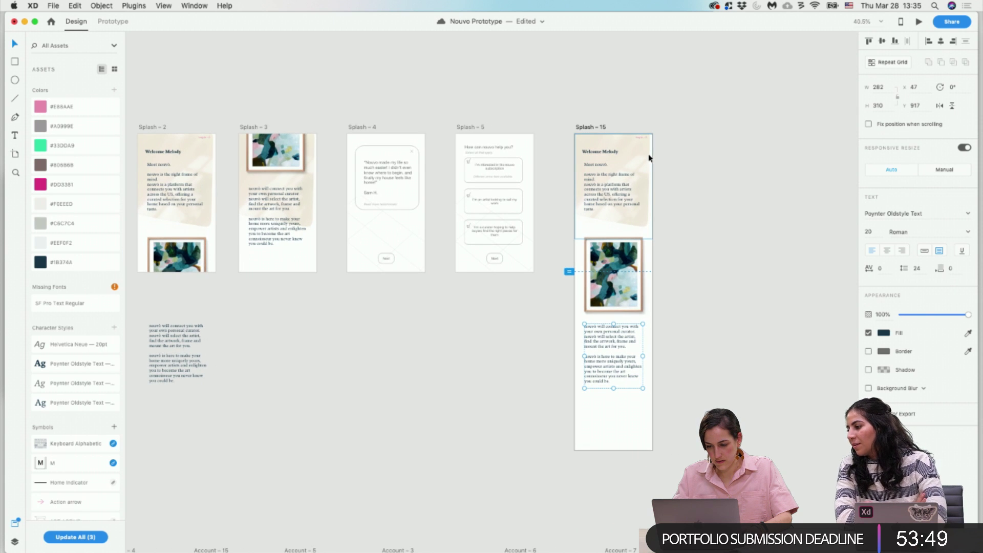
pyautogui.scroll(5, 647, 156)
pyautogui.click(649, 158)
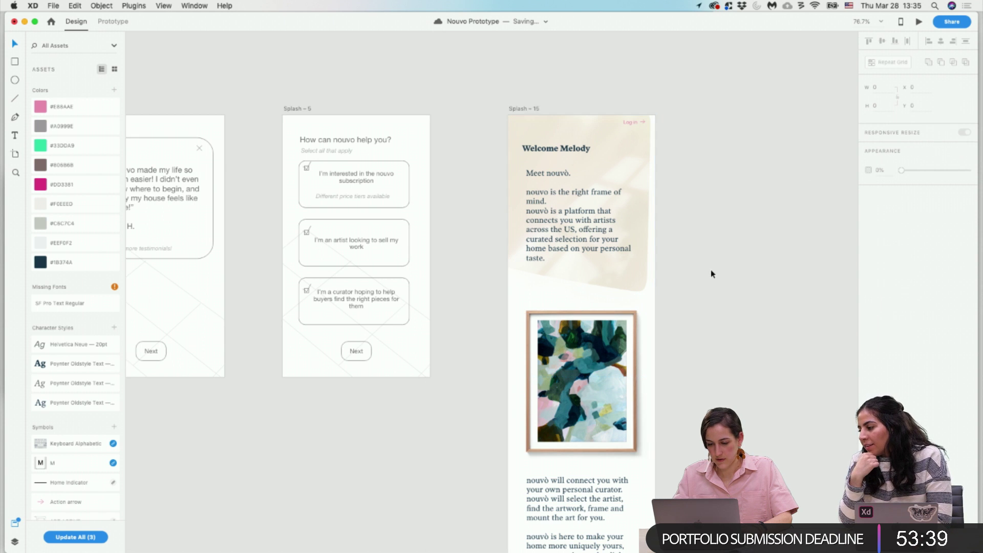
pyautogui.click(520, 108)
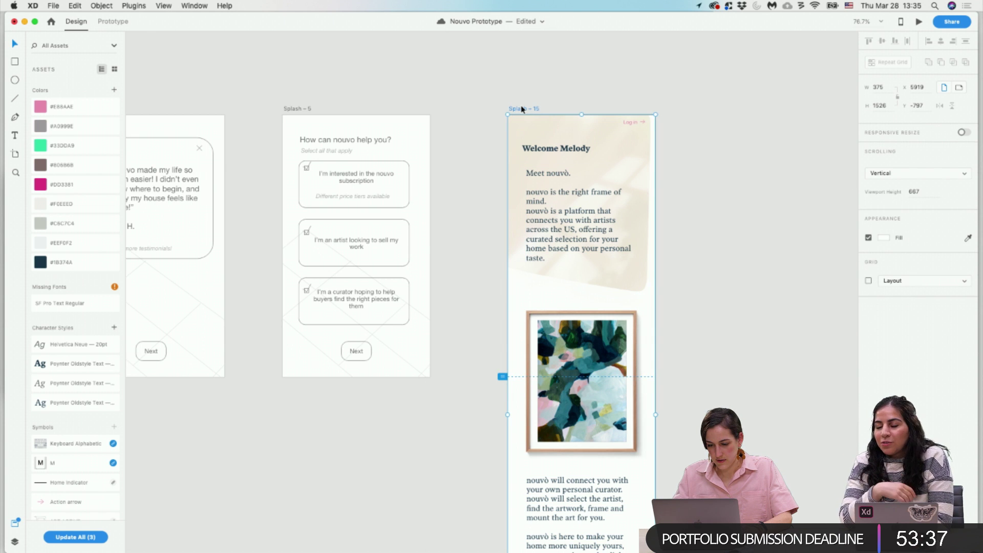
pyautogui.click(115, 22)
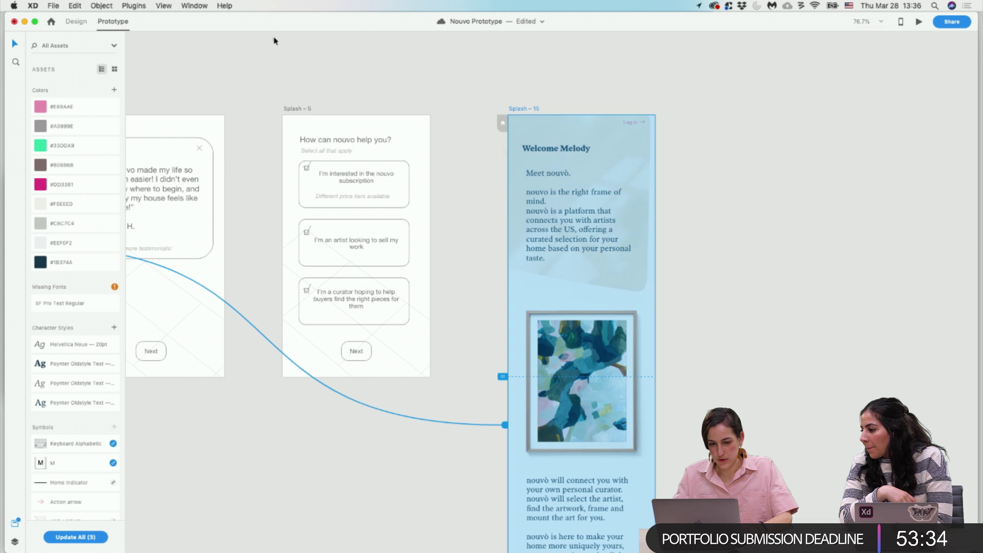
pyautogui.click(920, 22)
pyautogui.scroll(-5, 435, 265)
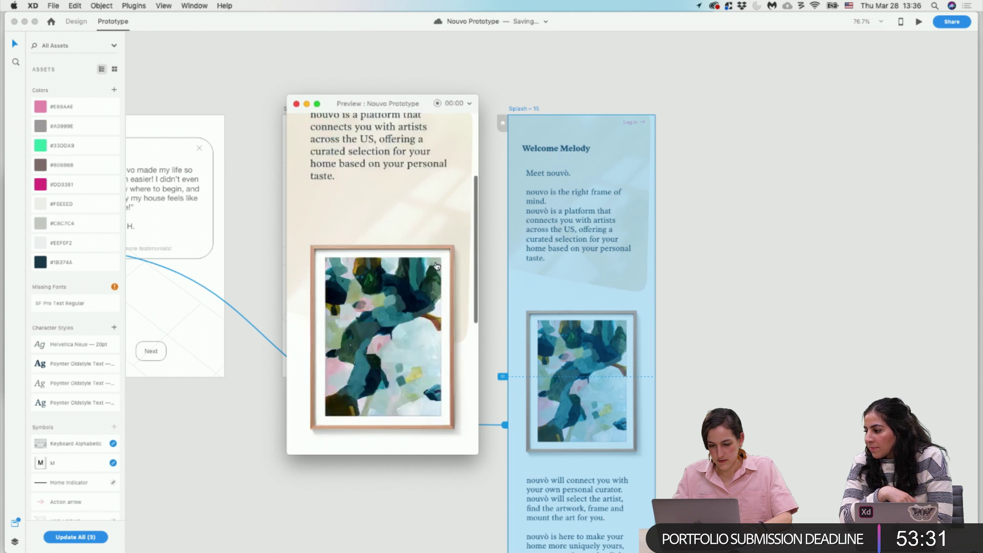
pyautogui.scroll(-10, 436, 265)
pyautogui.scroll(10, 436, 266)
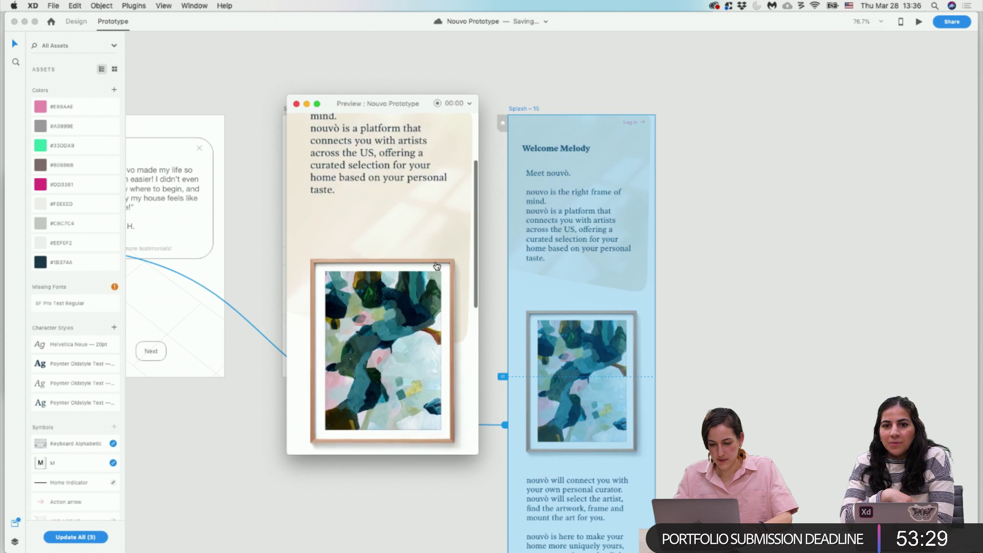
pyautogui.scroll(5, 437, 265)
pyautogui.click(296, 104)
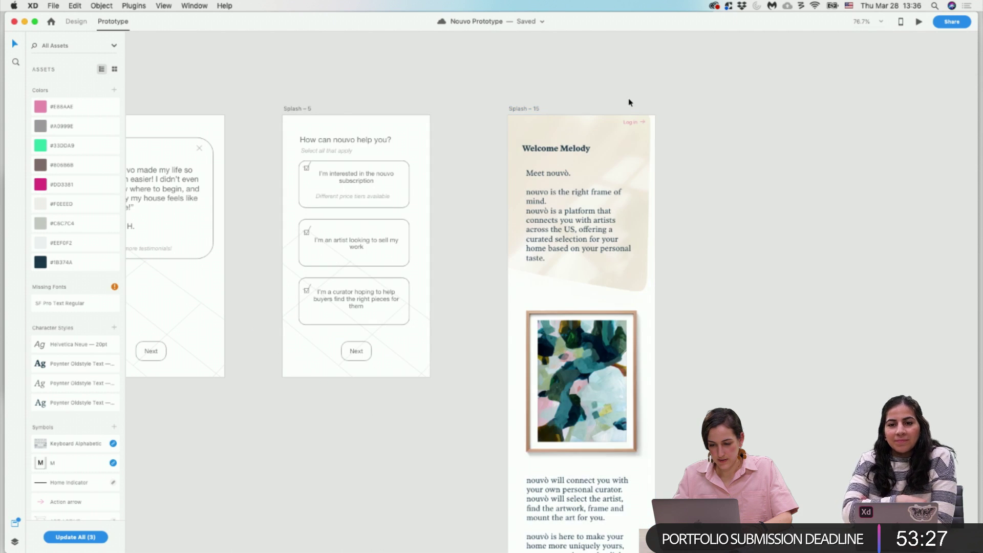
# Delete the original Splash – 2 artboard and the loose description text beneath it.
pyautogui.scroll(-5, 629, 103)
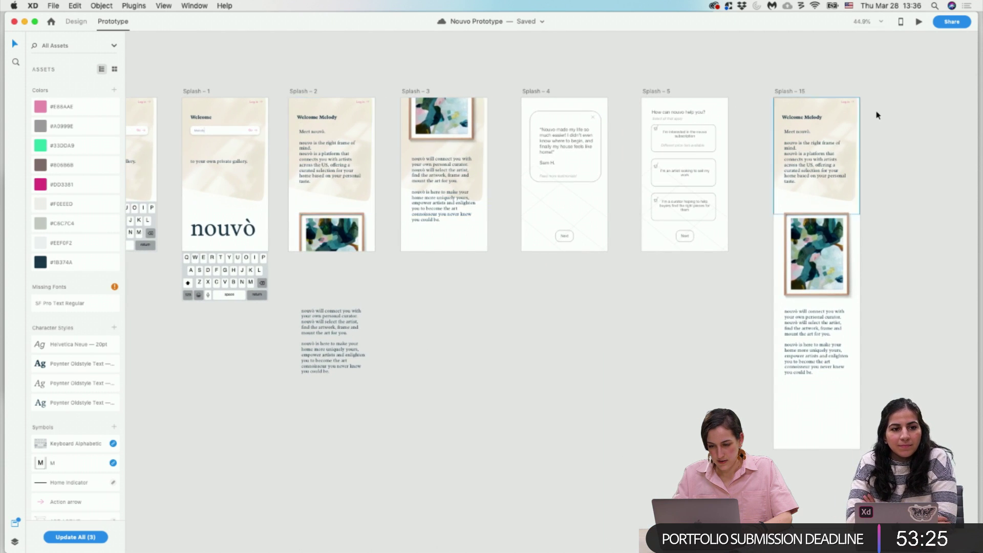
pyautogui.click(788, 91)
pyautogui.click(304, 92)
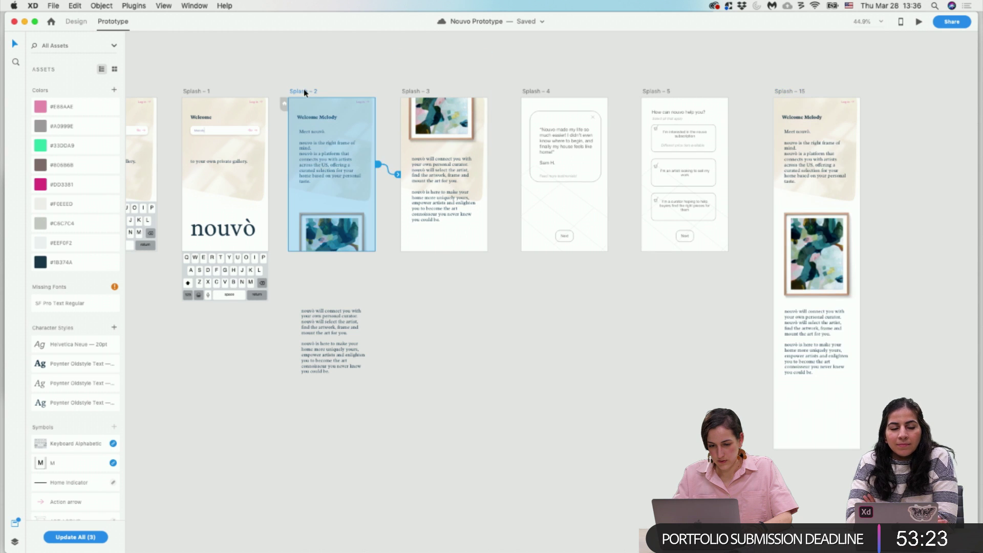
pyautogui.press('Delete')
pyautogui.click(333, 349)
pyautogui.press('Delete')
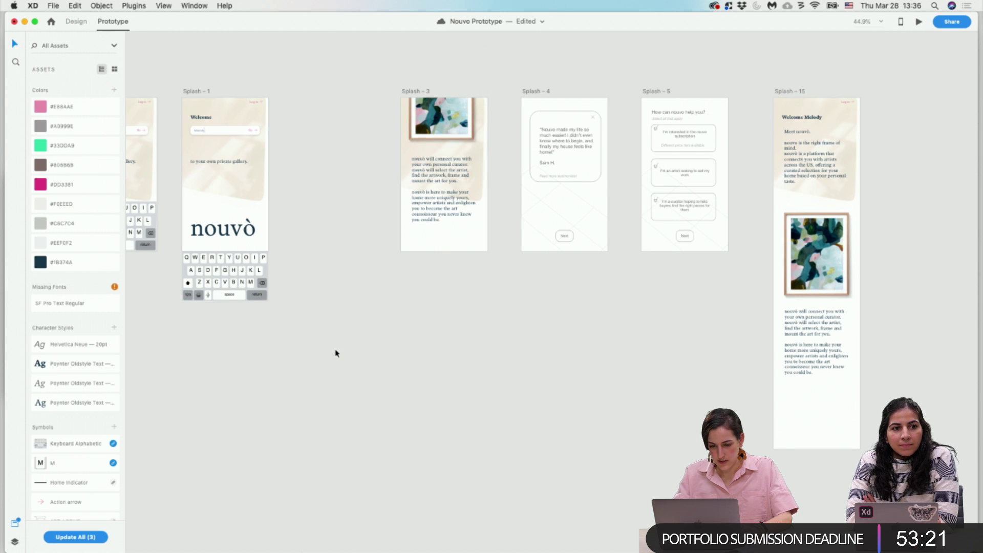
# Move the Splash – 15 artboard into the gap between Splash – 1 and Splash – 3.
pyautogui.click(792, 90)
pyautogui.moveTo(792, 90); pyautogui.dragTo(315, 88)
pyautogui.click(392, 134)
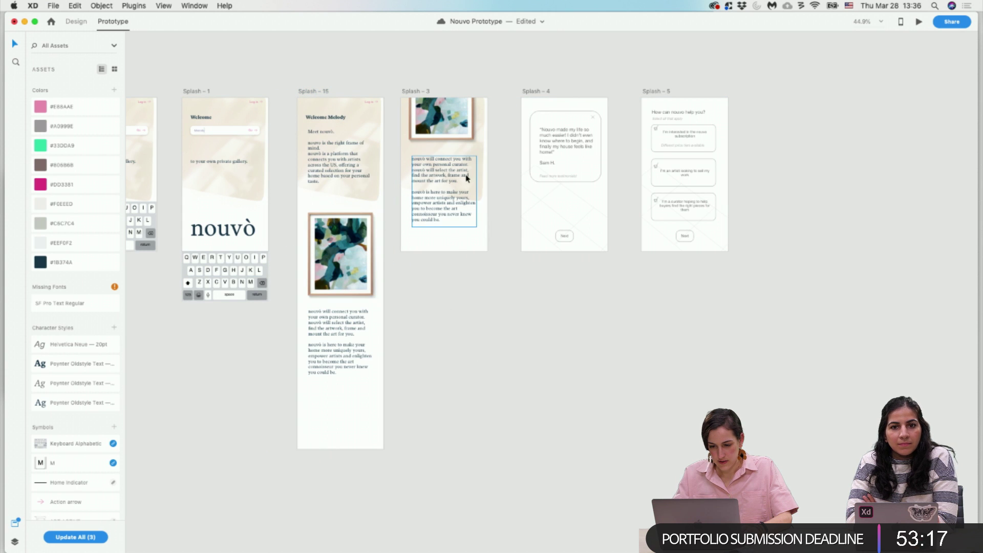
# In Design mode, shorten the Splash – 15 artboard so it ends a little below the description text.
pyautogui.click(306, 91)
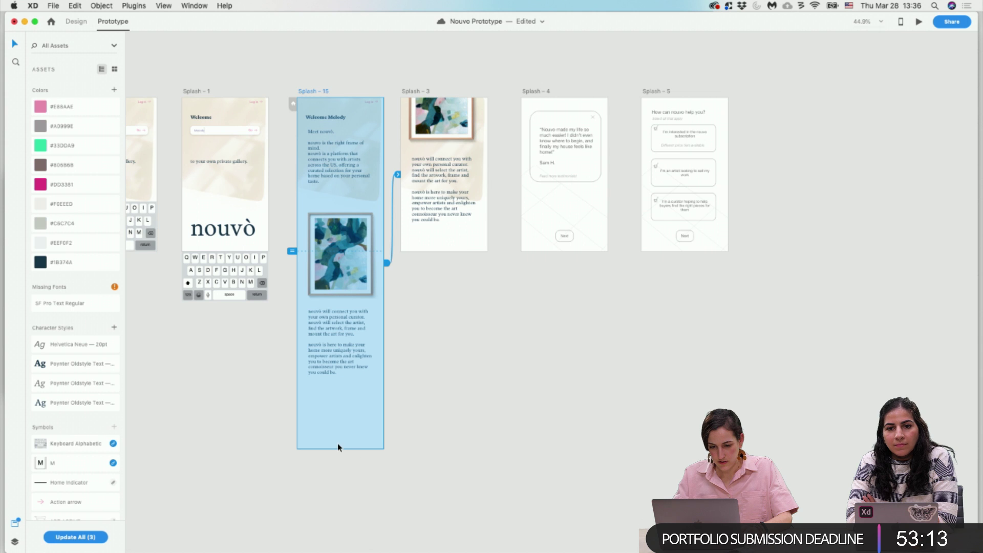
pyautogui.click(75, 22)
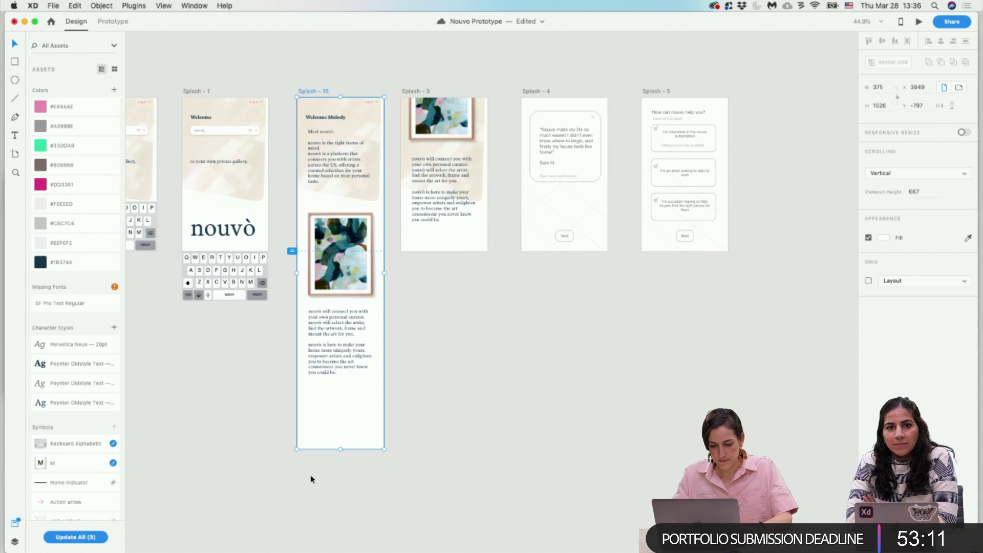
pyautogui.moveTo(340, 449); pyautogui.dragTo(338, 403)
pyautogui.click(483, 397)
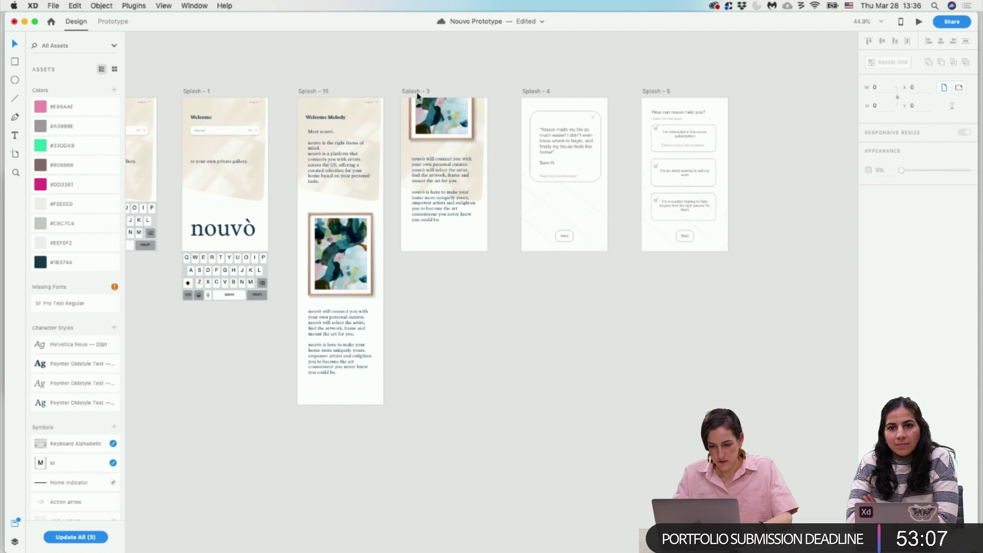
# Delete the Splash – 3 artboard and move Splash – 4 and Splash – 5 together into the gap beside Splash – 15.
pyautogui.click(418, 96)
pyautogui.press('Delete')
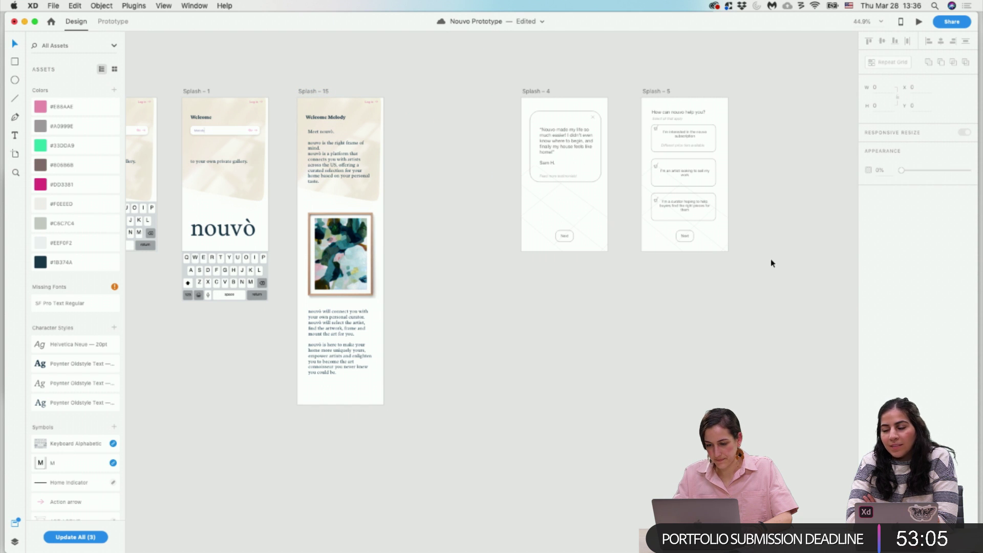
pyautogui.moveTo(792, 324); pyautogui.dragTo(503, 63)
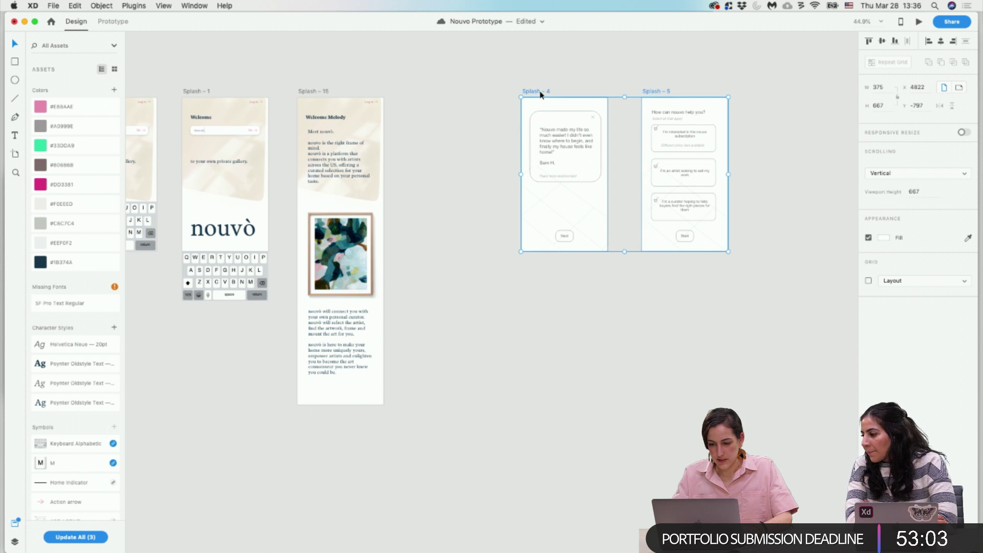
pyautogui.moveTo(540, 92); pyautogui.dragTo(429, 92)
pyautogui.click(469, 387)
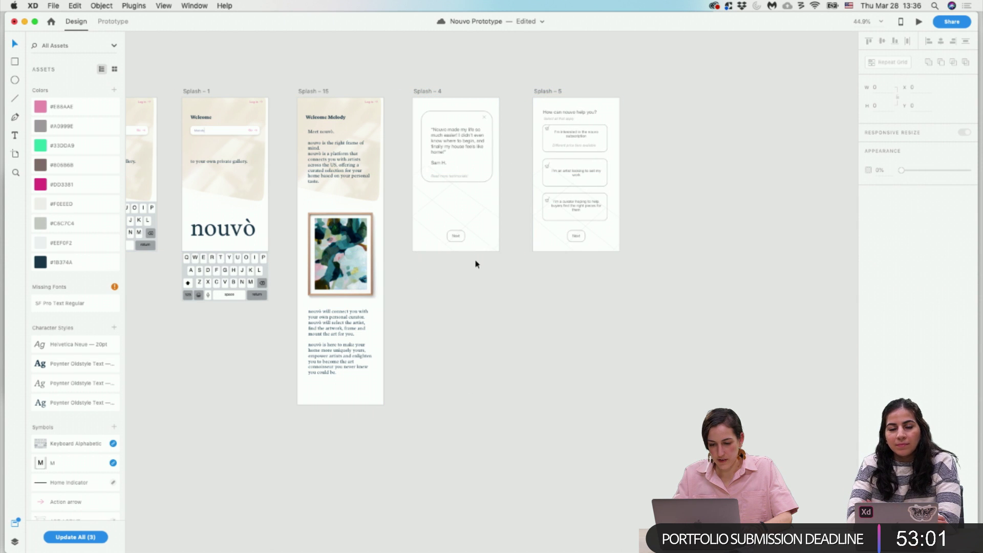
# Extend the Splash – 15 artboard downward slightly to make more empty space below the description text.
pyautogui.scroll(3, 450, 127)
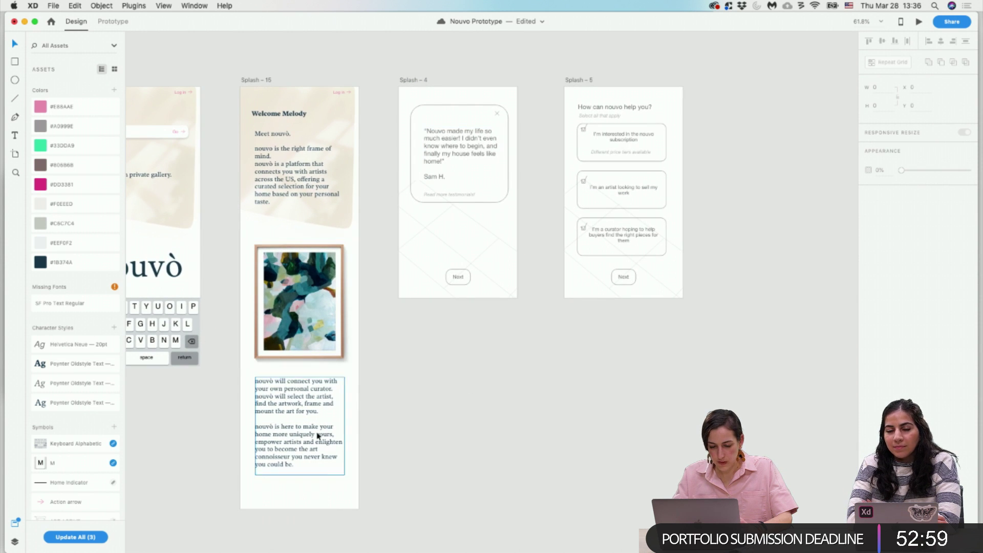
pyautogui.click(256, 79)
pyautogui.scroll(-5, 312, 307)
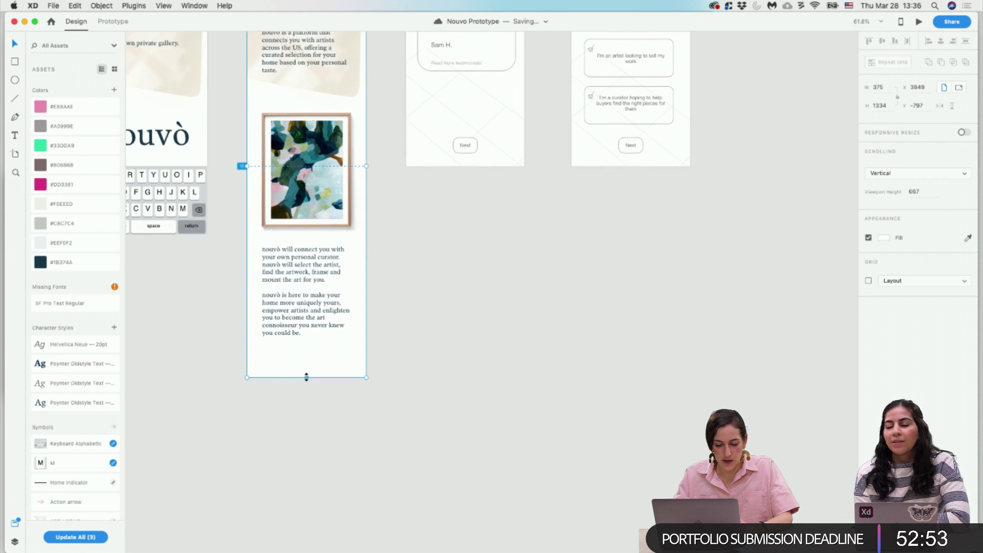
pyautogui.moveTo(306, 377); pyautogui.dragTo(350, 404)
pyautogui.click(419, 411)
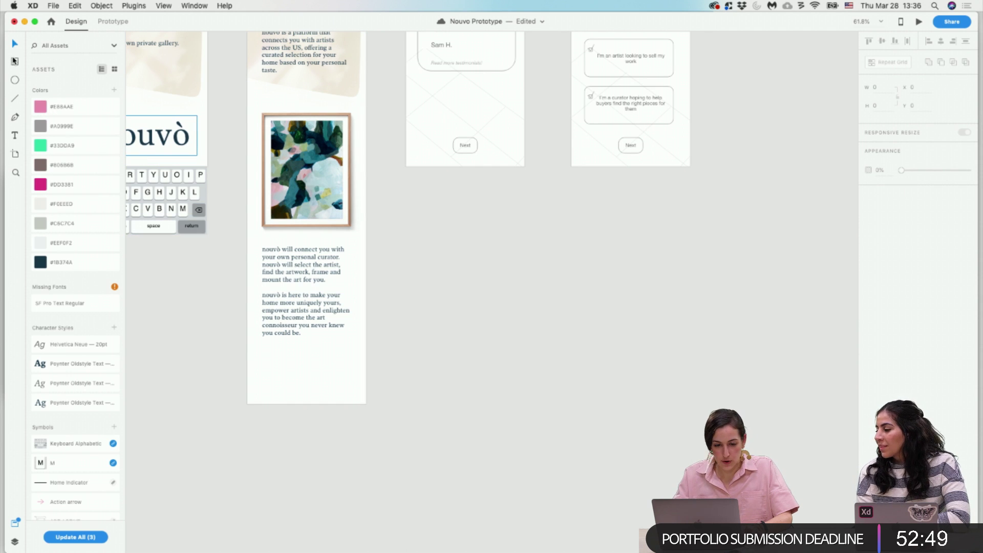
# Draw a circle about 140 px in diameter overlapping the lower-right corner of the Splash – 15 artboard.
pyautogui.click(15, 81)
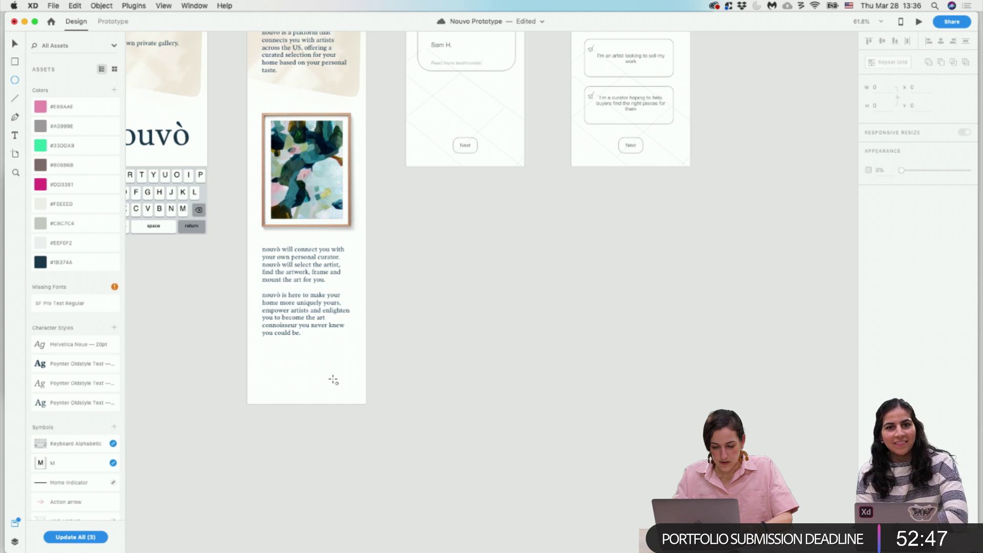
pyautogui.moveTo(329, 371)
pyautogui.mouseDown()
pyautogui.moveTo(377, 417)
pyautogui.moveTo(358, 389)
pyautogui.mouseUp()
pyautogui.press('v')
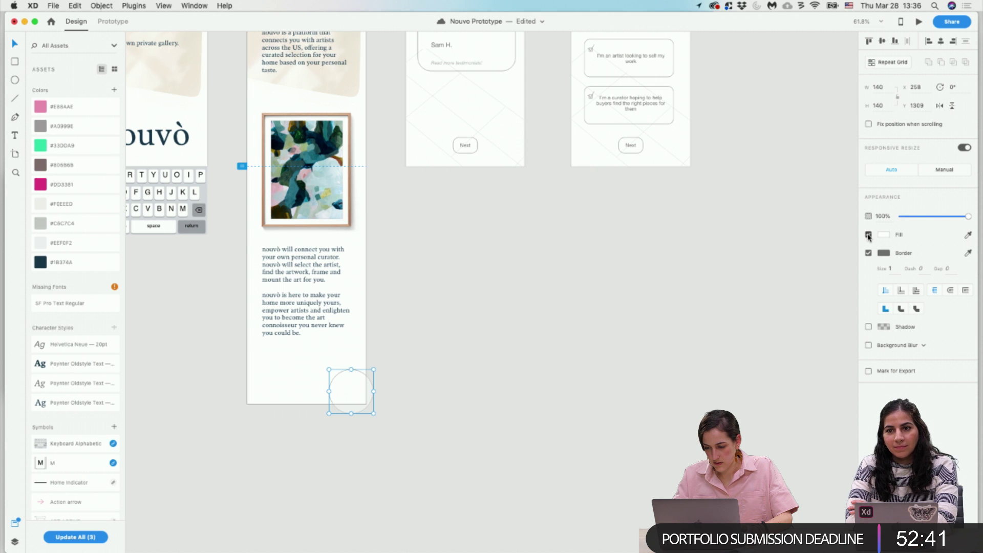
# Remove the circle's border, fill it with the saved colour #F0EEED and nudge it slightly upward.
pyautogui.click(869, 235)
pyautogui.click(869, 235)
pyautogui.click(869, 253)
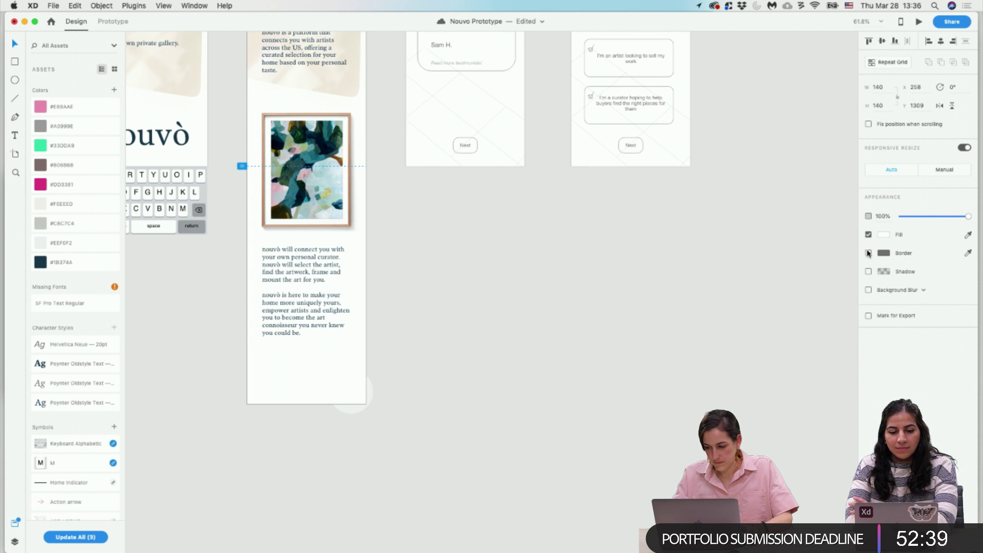
pyautogui.click(885, 238)
pyautogui.press('Escape')
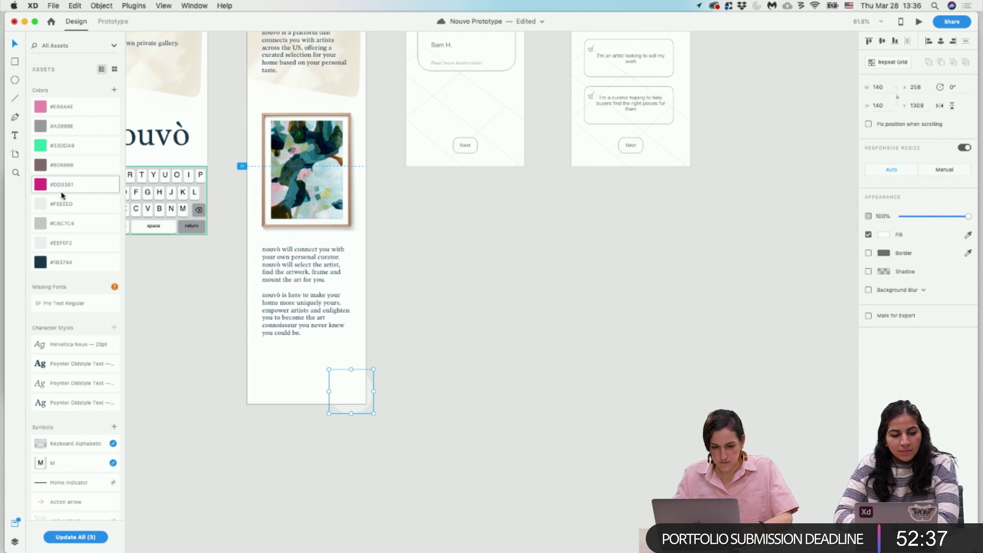
pyautogui.click(65, 214)
pyautogui.click(472, 345)
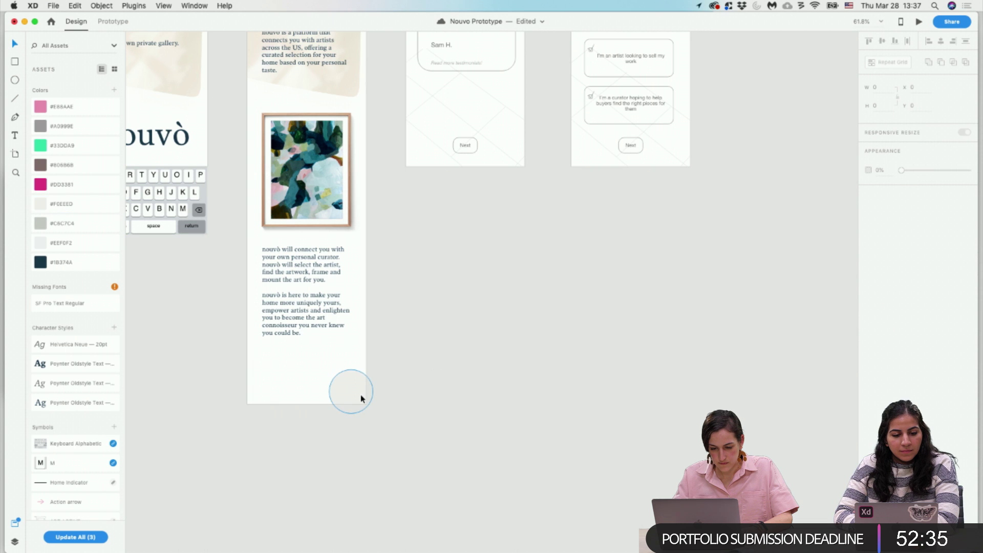
pyautogui.moveTo(360, 394); pyautogui.dragTo(364, 398)
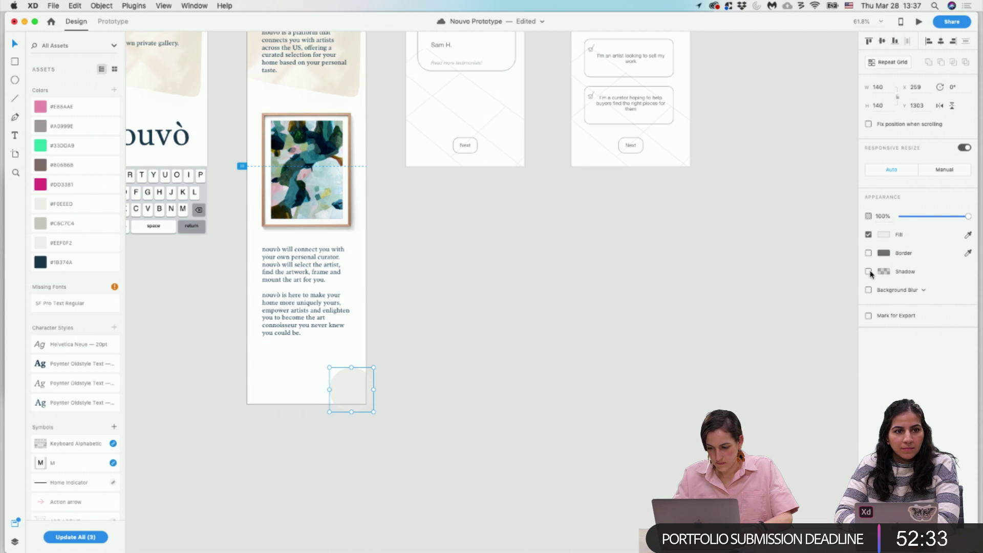
pyautogui.click(617, 378)
# Add a text box containing a closing quotation mark beside the circle, below the description text, at font size 100.
pyautogui.scroll(5, 358, 385)
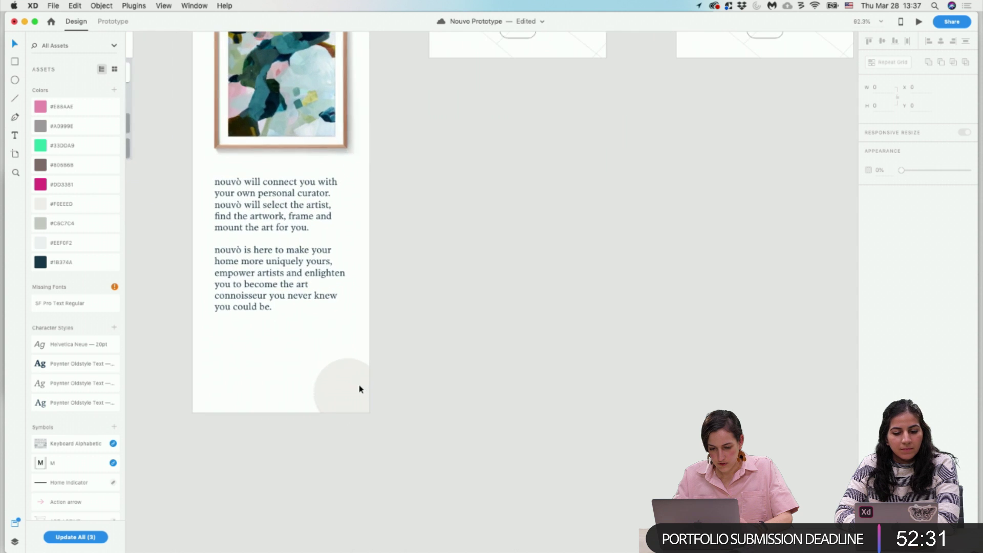
pyautogui.click(15, 135)
pyautogui.moveTo(233, 353); pyautogui.dragTo(276, 400)
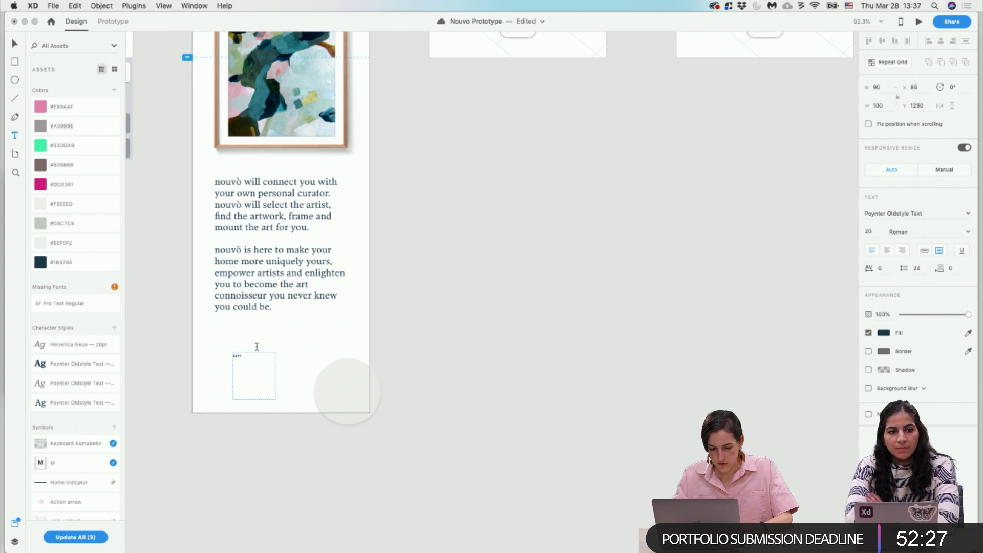
pyautogui.write('"')
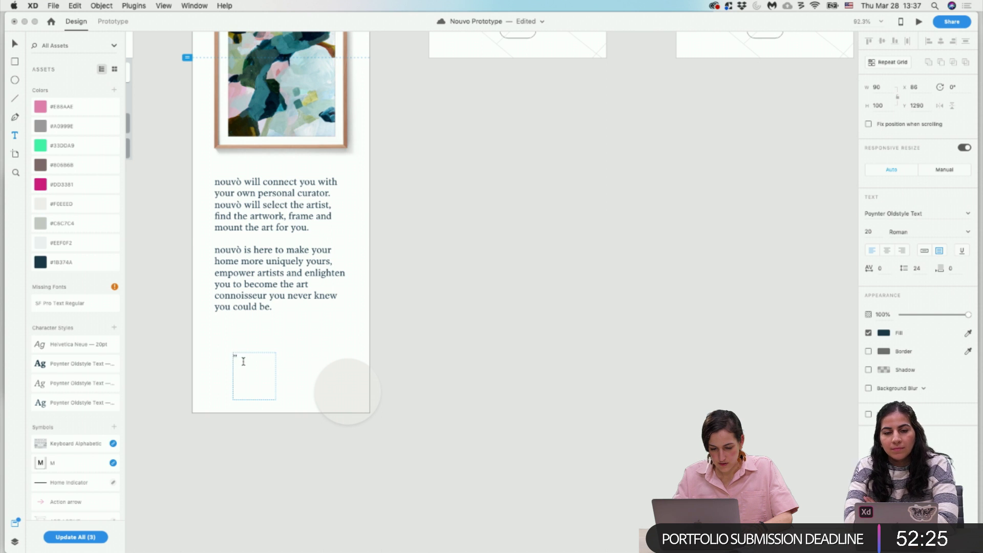
pyautogui.hotkey('shift', 'Left')
pyautogui.click(872, 231)
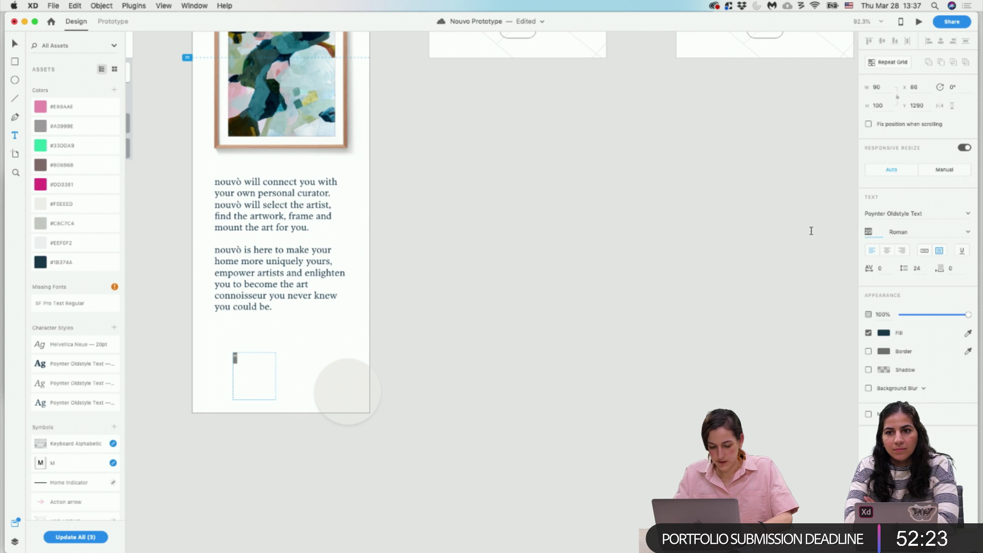
pyautogui.write('100')
pyautogui.press('Return')
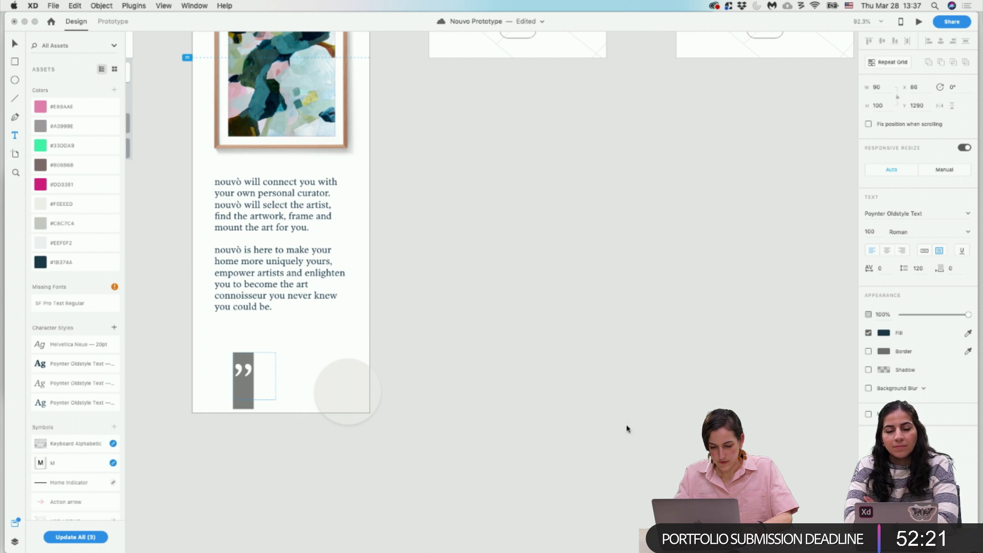
pyautogui.press('Escape')
# Colour the quotation mark with the saved bright green.
pyautogui.doubleClick(249, 374)
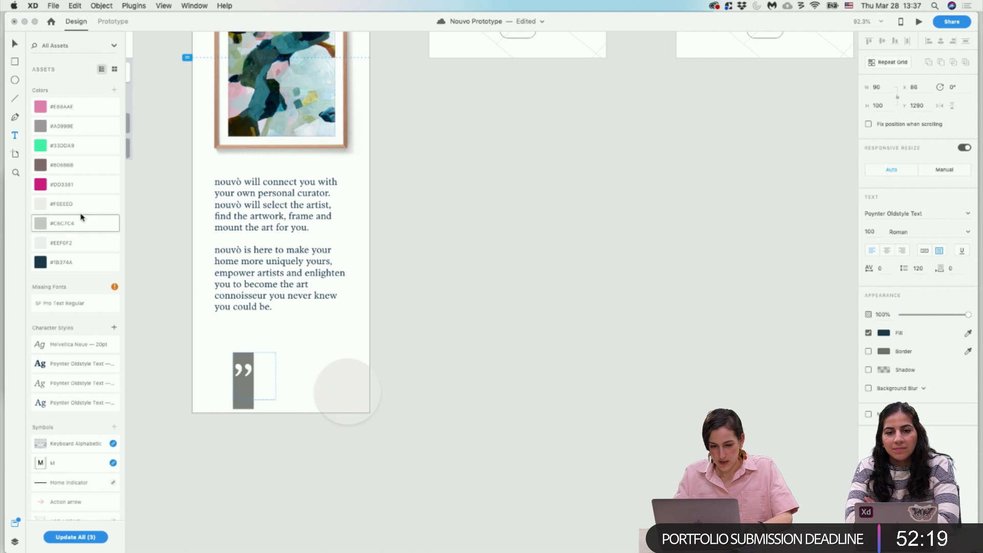
pyautogui.click(56, 147)
pyautogui.press('Escape')
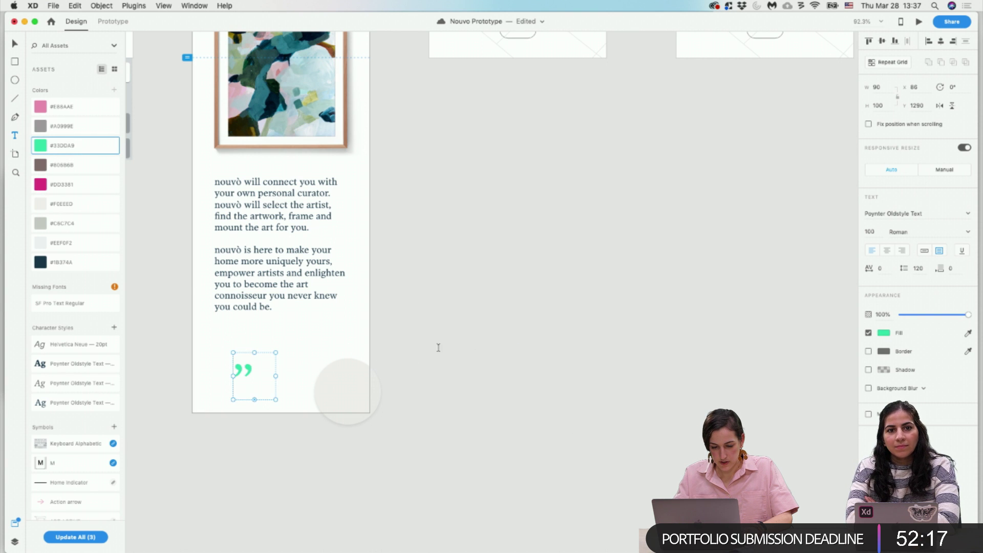
pyautogui.click(263, 432)
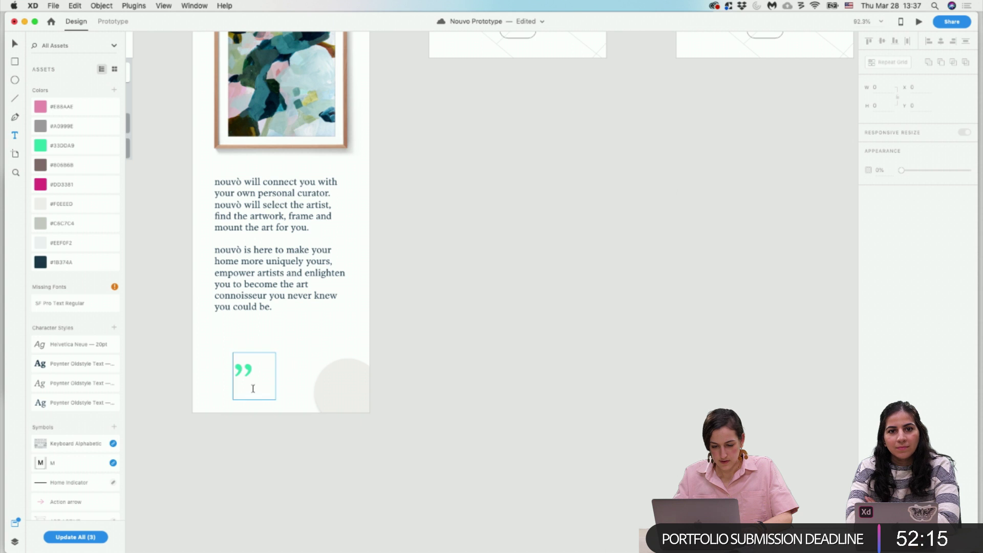
# Shrink the quotation mark's text box to fit closely and move it onto the circle.
pyautogui.click(15, 44)
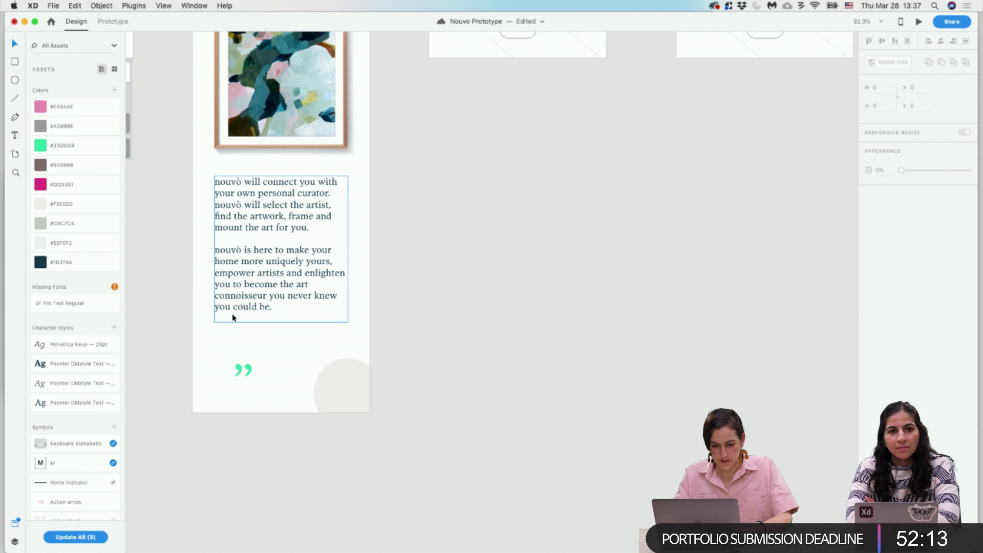
pyautogui.click(257, 376)
pyautogui.moveTo(275, 399); pyautogui.dragTo(342, 390)
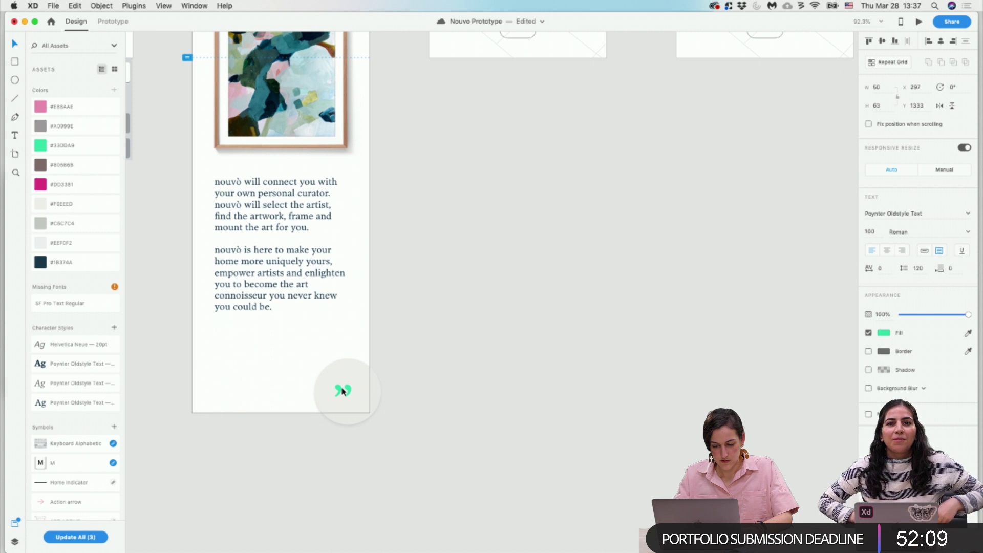
# Change the circle's fill to a pale warm beige.
pyautogui.scroll(-2, 428, 405)
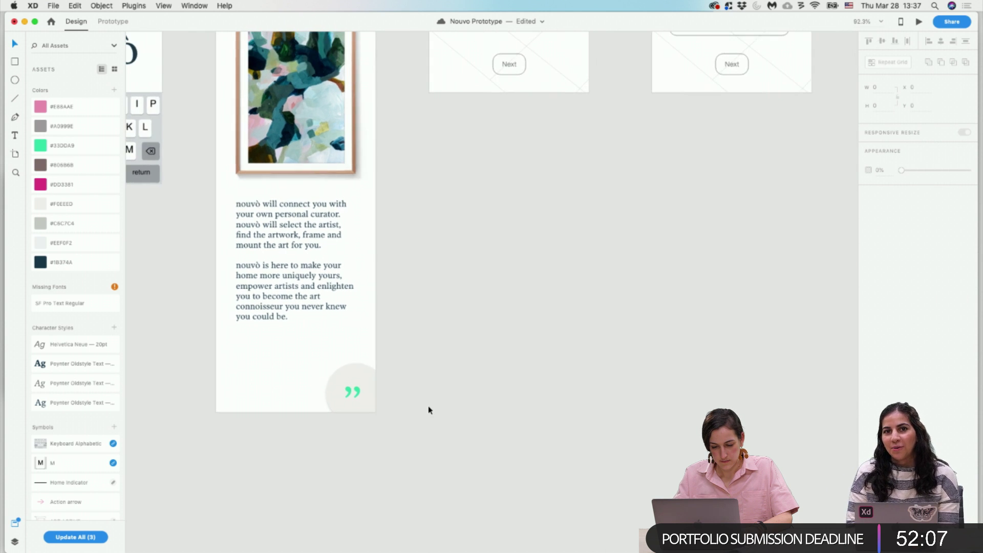
pyautogui.click(355, 393)
pyautogui.click(884, 235)
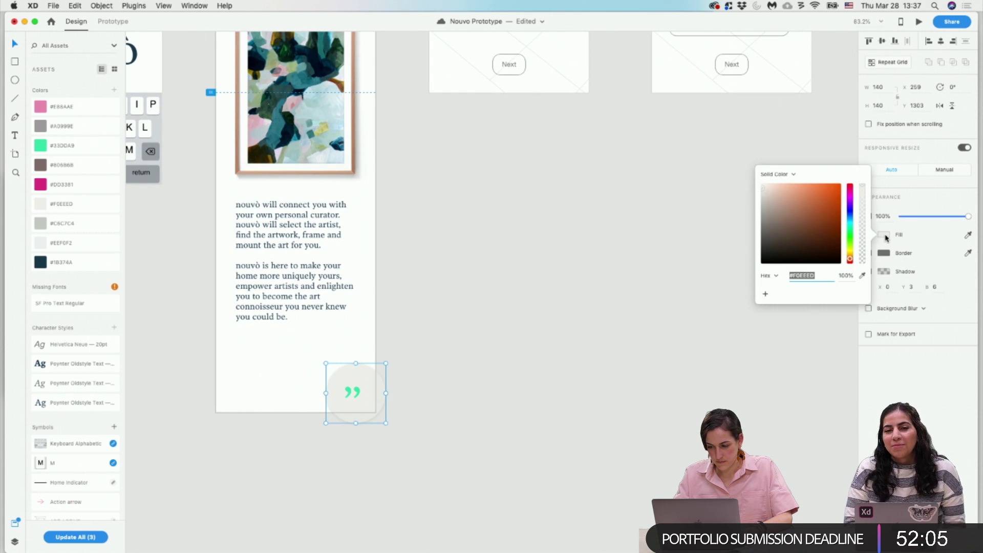
pyautogui.click(768, 188)
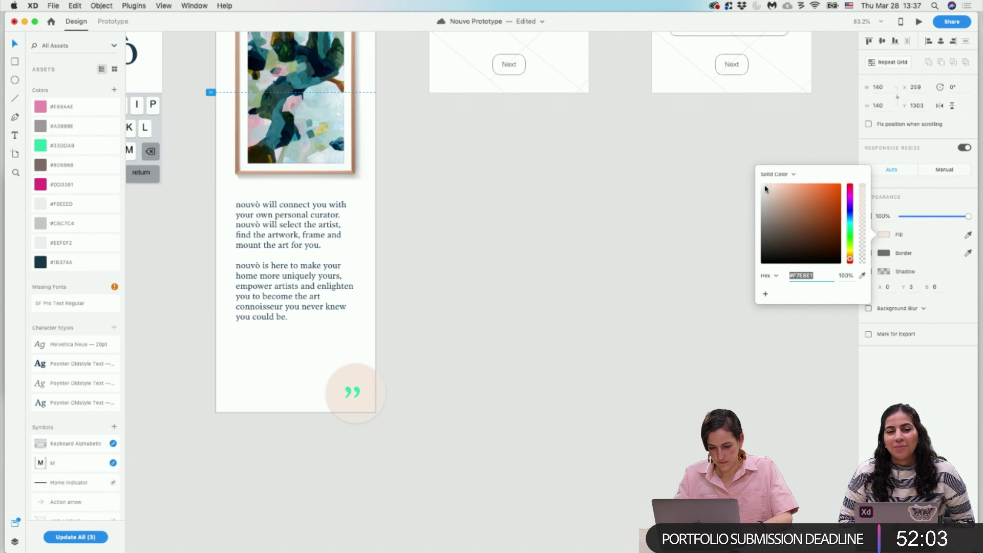
pyautogui.click(764, 189)
pyautogui.click(502, 350)
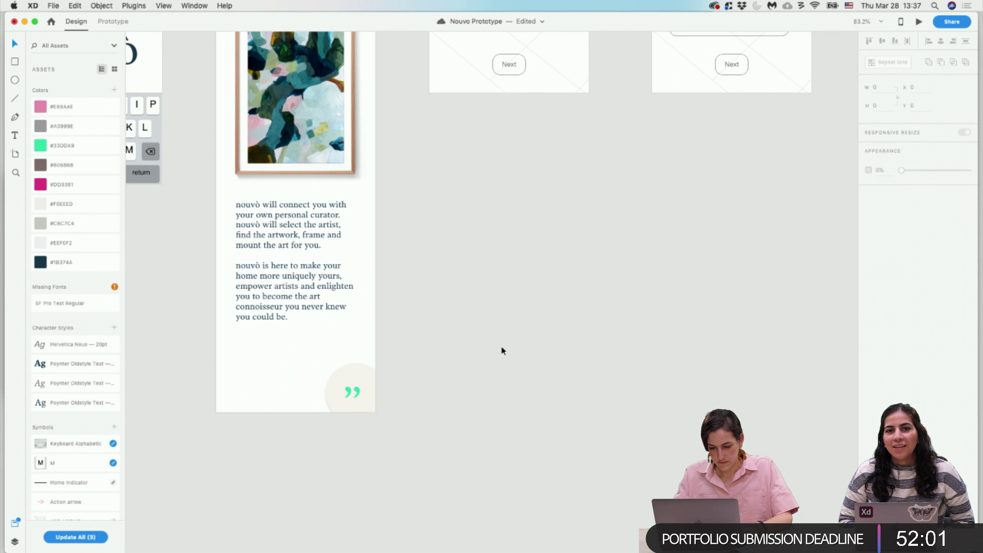
# Try the quotation mark at font sizes 200 and 150, repositioning it over the circle.
pyautogui.click(352, 392)
pyautogui.click(867, 233)
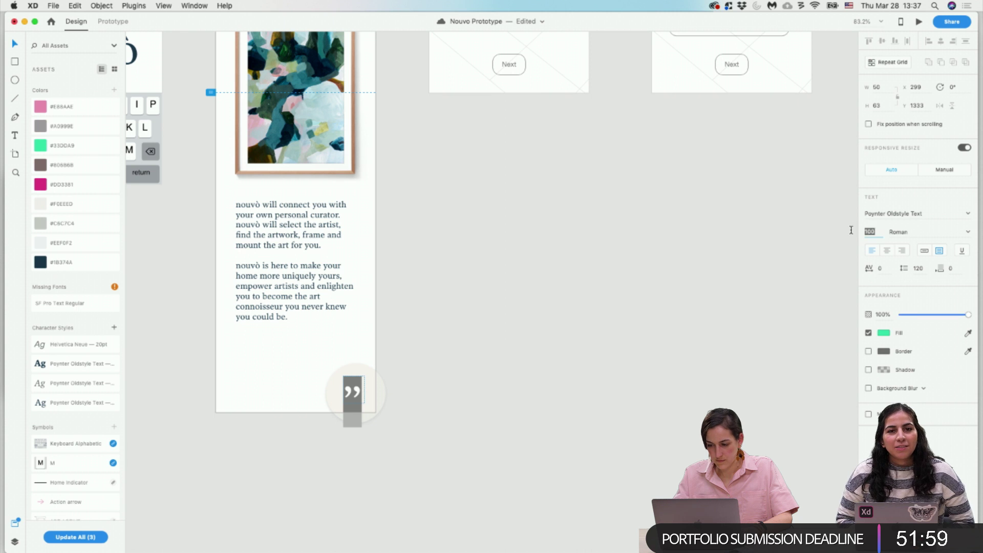
pyautogui.write('200')
pyautogui.press('Return')
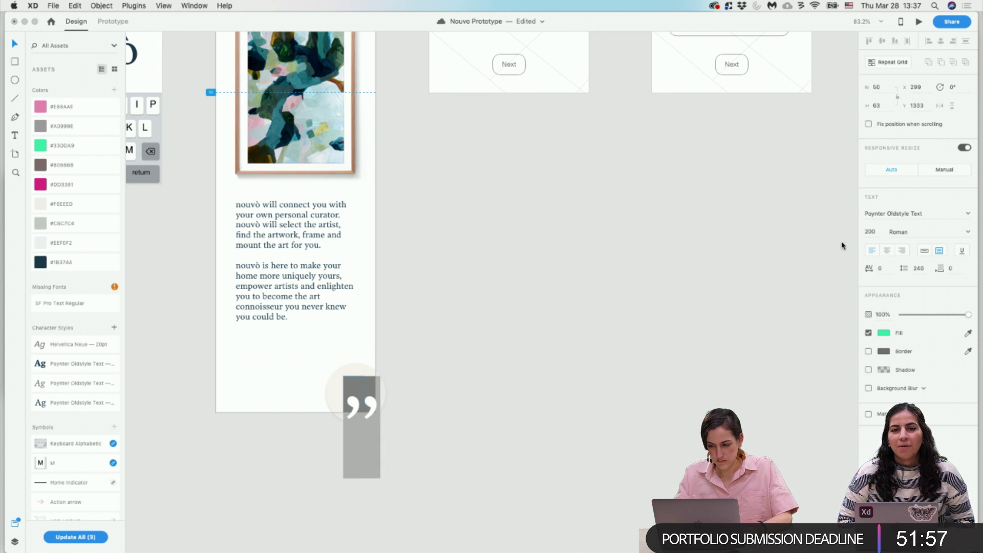
pyautogui.click(873, 232)
pyautogui.write('150')
pyautogui.press('Return')
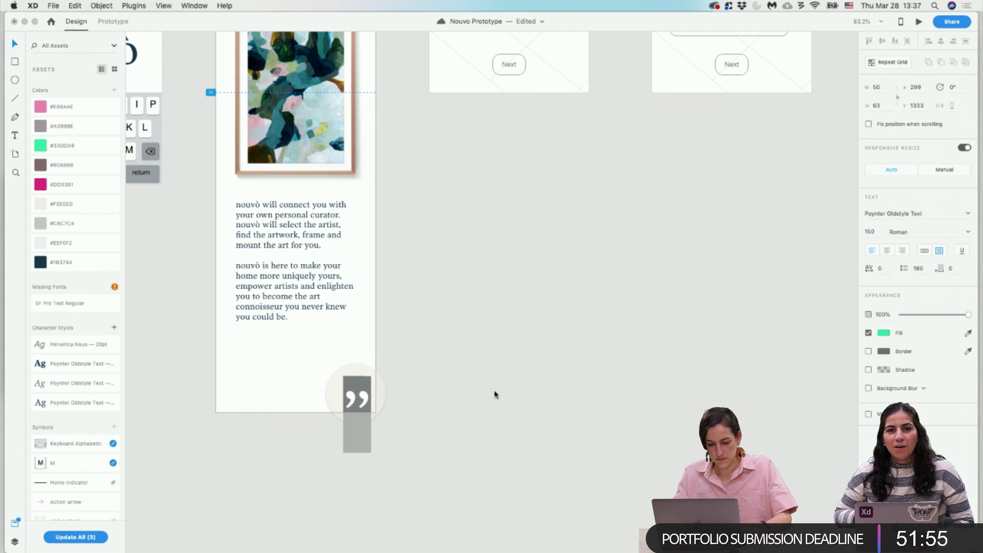
pyautogui.moveTo(361, 403); pyautogui.dragTo(358, 393)
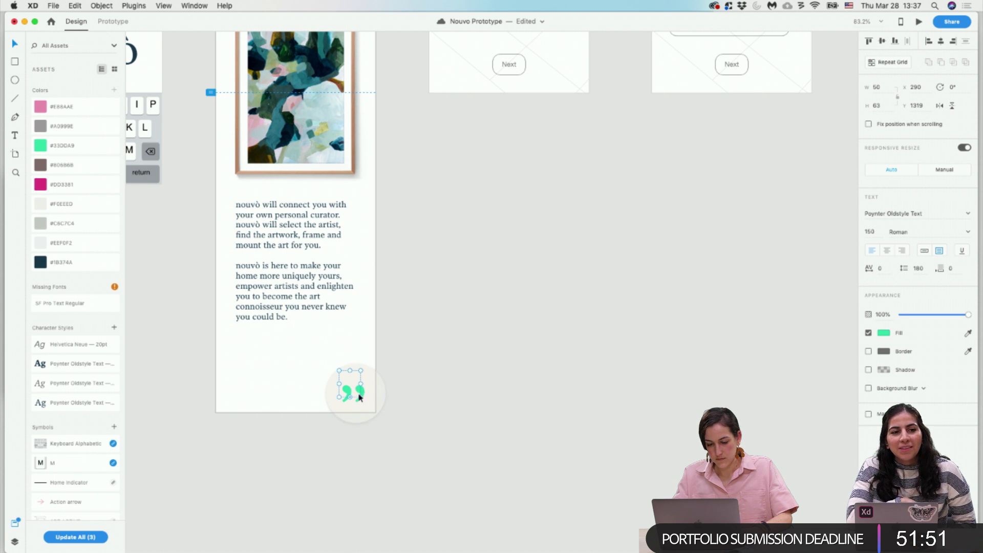
# Set the quotation mark's font size to 120 and centre it visually on the circle.
pyautogui.doubleClick(357, 392)
pyautogui.click(870, 231)
pyautogui.write('120')
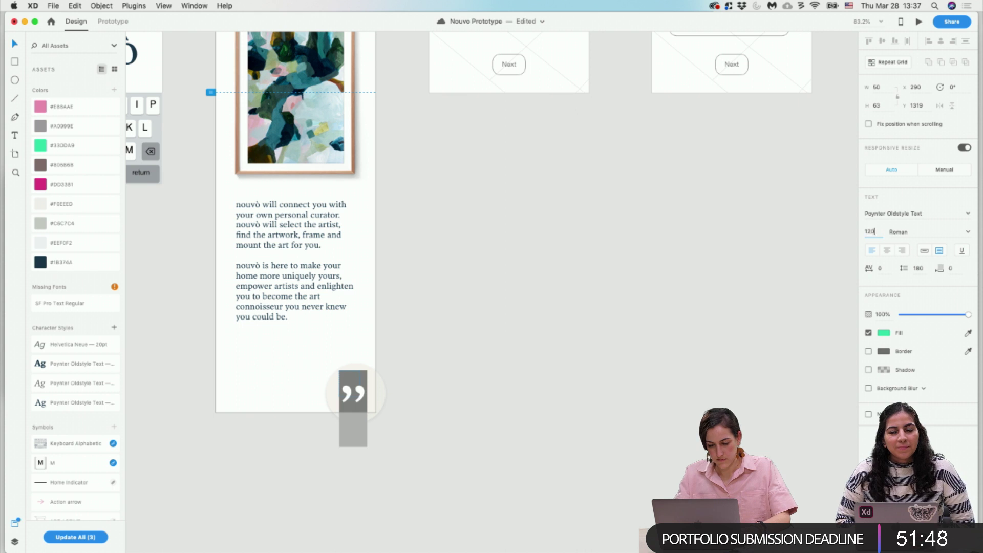
pyautogui.press('Return')
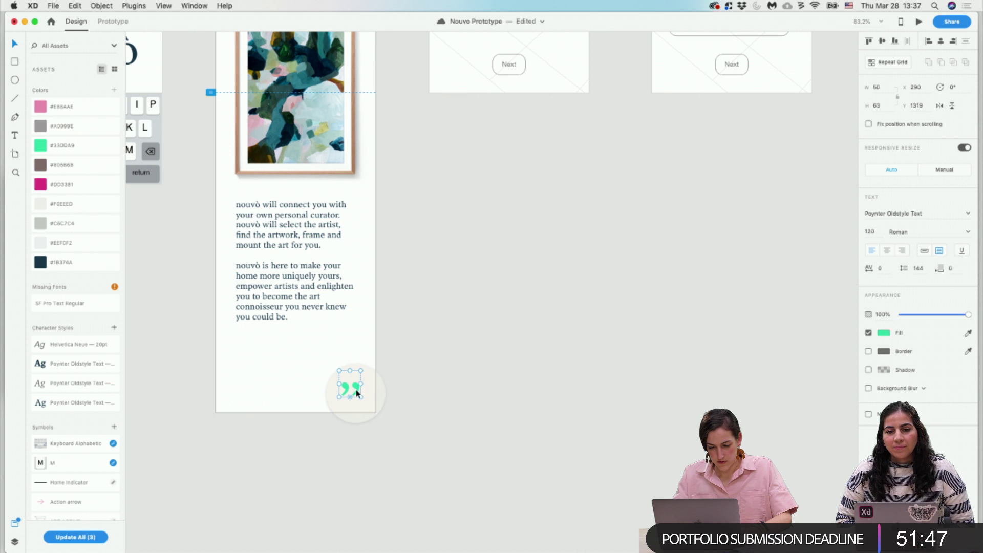
pyautogui.moveTo(357, 390); pyautogui.dragTo(361, 395)
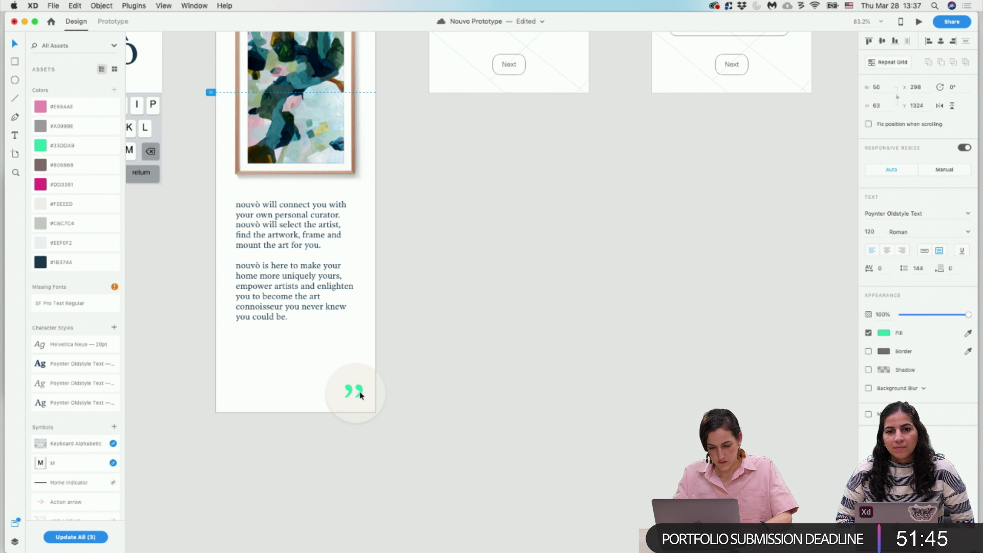
pyautogui.click(458, 395)
# Copy the green quotation mark from Splash – 15 onto Splash – 4, above the start of the testimonial text.
pyautogui.scroll(-2, 458, 395)
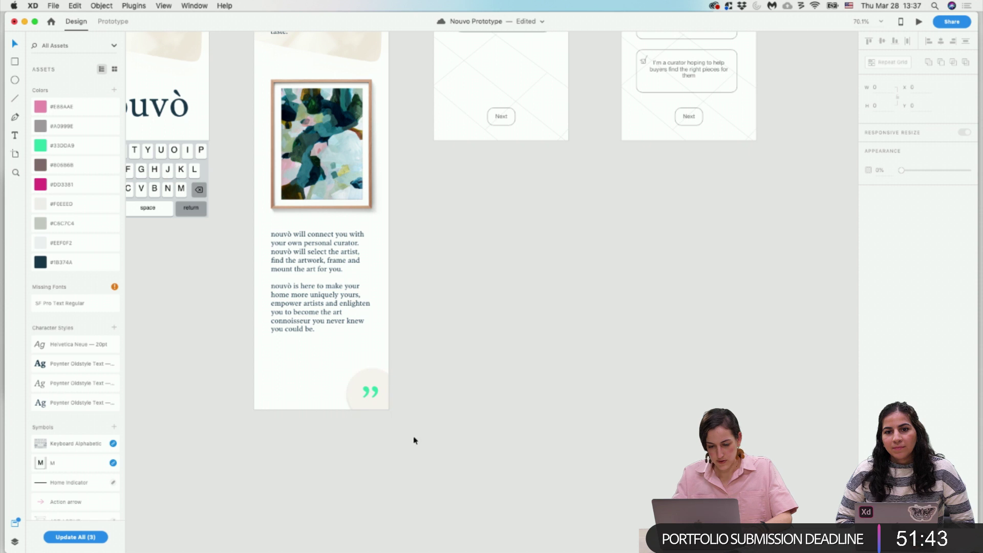
pyautogui.scroll(1, 378, 394)
pyautogui.click(362, 415)
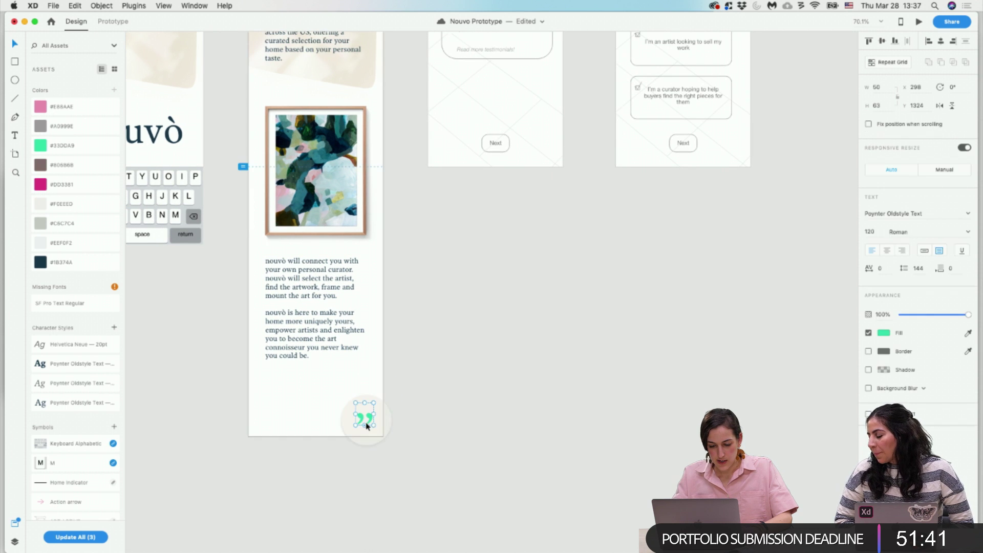
pyautogui.press('super+c')
pyautogui.scroll(10, 470, 409)
pyautogui.hscroll(1, 471, 410)
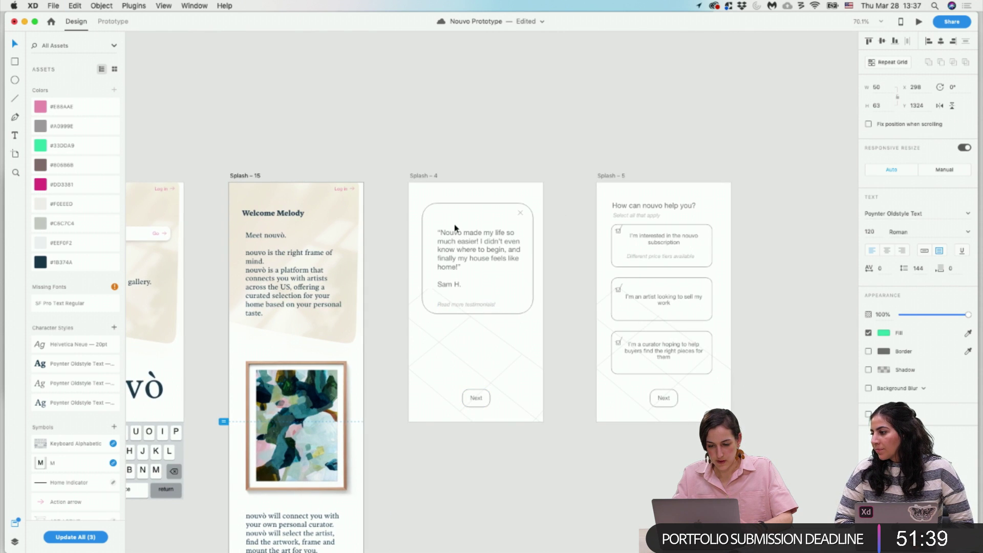
pyautogui.scroll(3, 454, 228)
pyautogui.press('Escape')
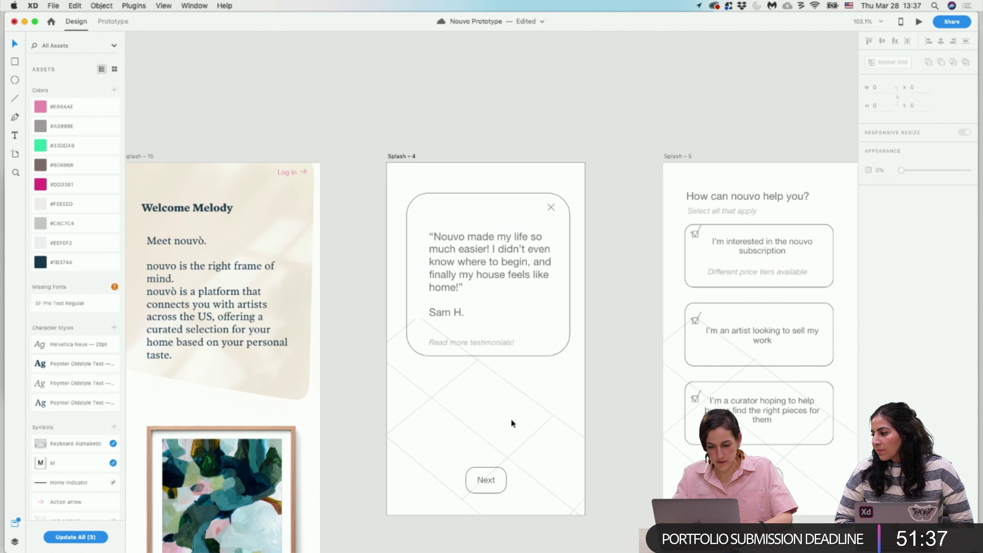
pyautogui.scroll(-3, 512, 423)
pyautogui.scroll(-5, 511, 418)
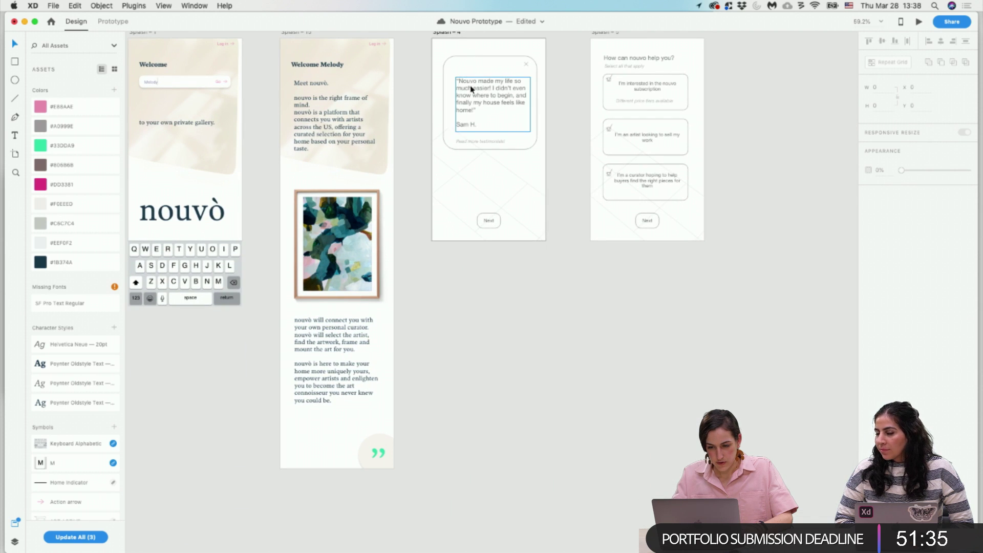
pyautogui.press('super+v')
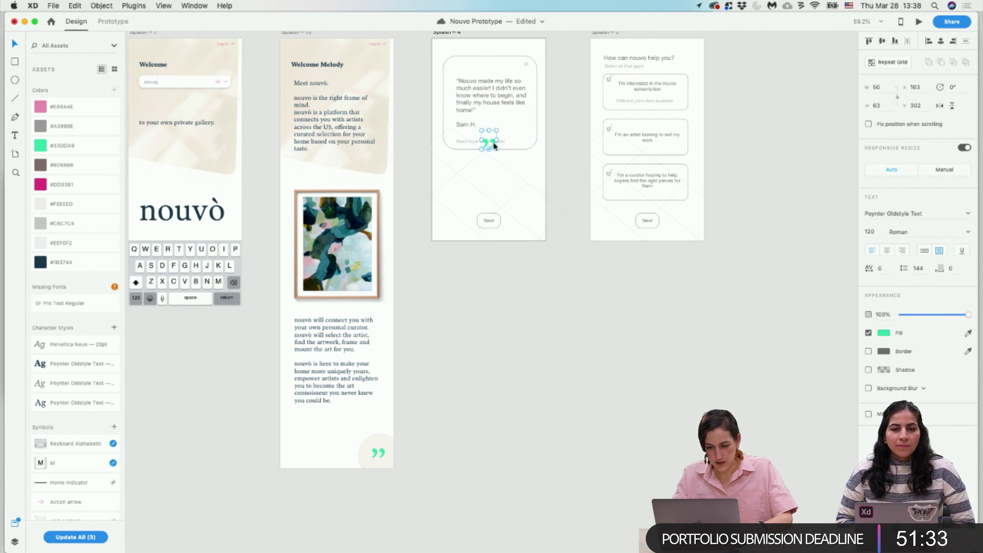
pyautogui.moveTo(494, 146); pyautogui.dragTo(462, 75)
# Delete the crossed-line background pattern from the Splash – 4 artboard.
pyautogui.scroll(3, 500, 123)
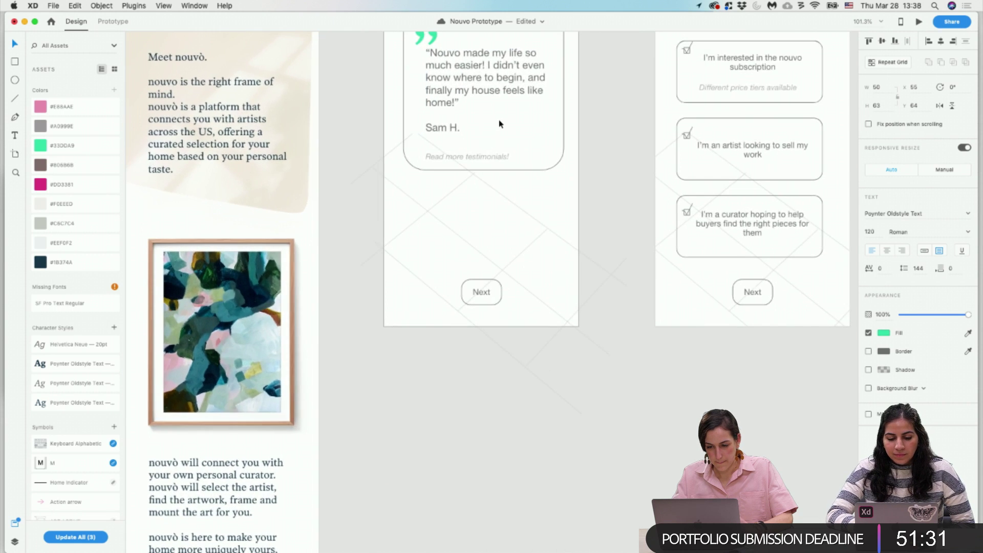
pyautogui.scroll(5, 500, 124)
pyautogui.click(503, 406)
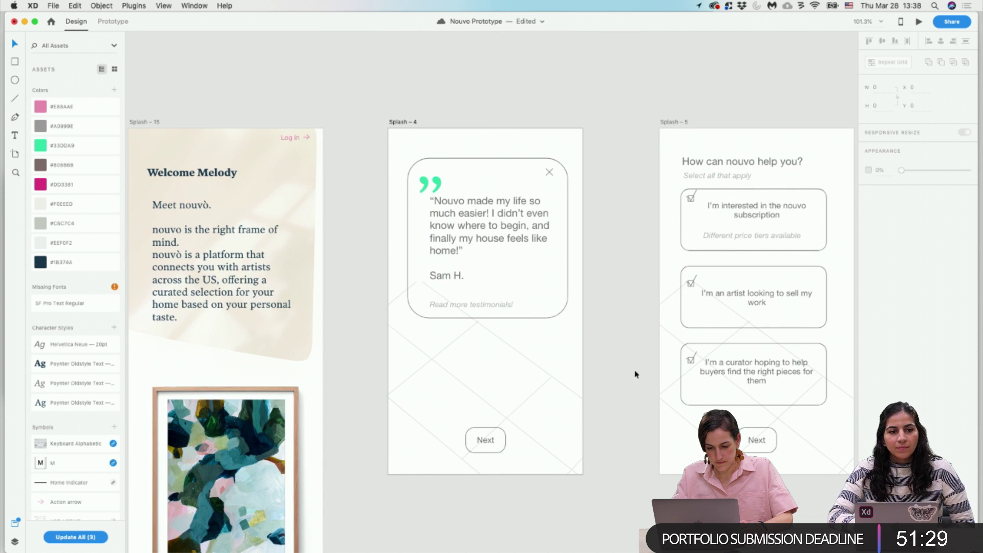
pyautogui.click(551, 417)
pyautogui.press('Delete')
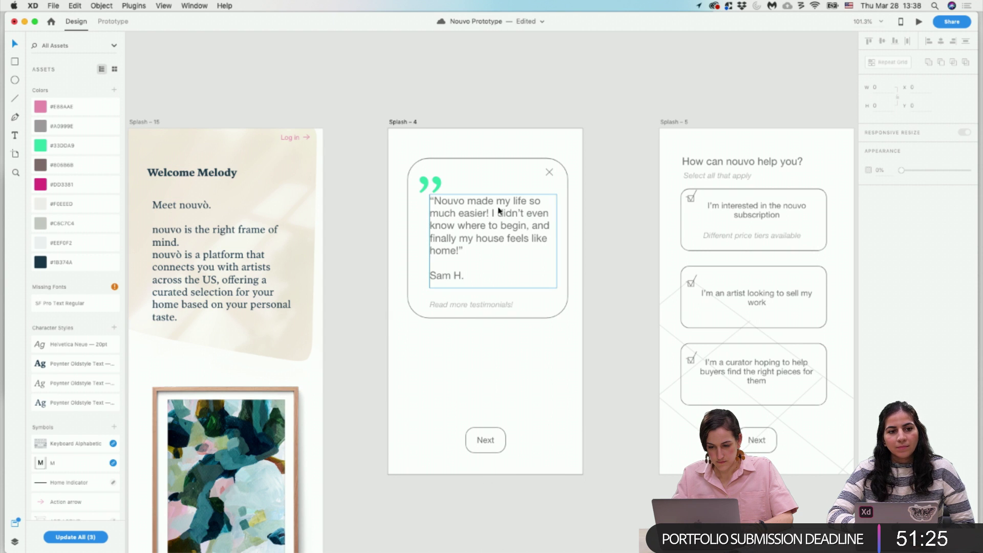
# Copy the beige background image from Splash – 15 to Splash – 4 and send it behind the testimonial card.
pyautogui.click(242, 136)
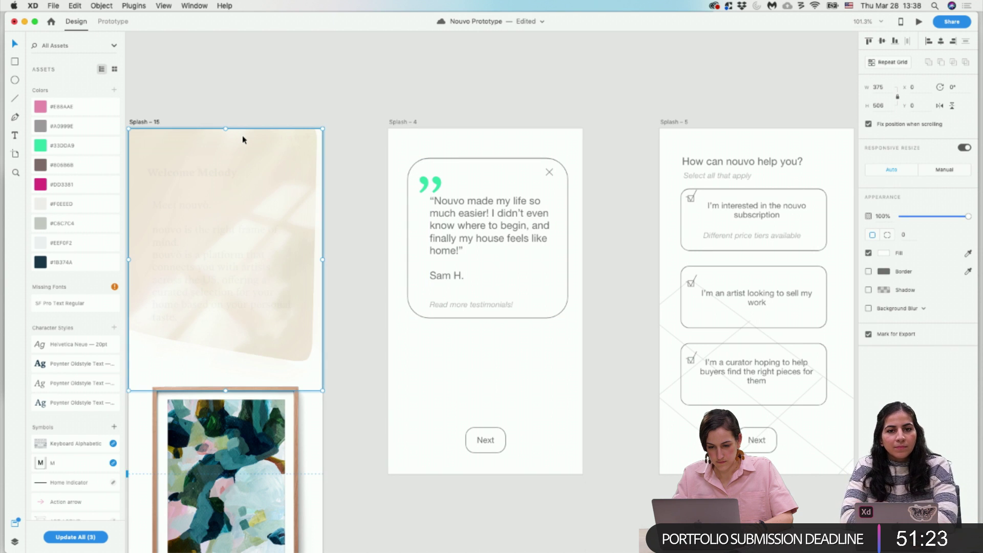
pyautogui.click(466, 115)
pyautogui.click(403, 121)
pyautogui.press('super+v')
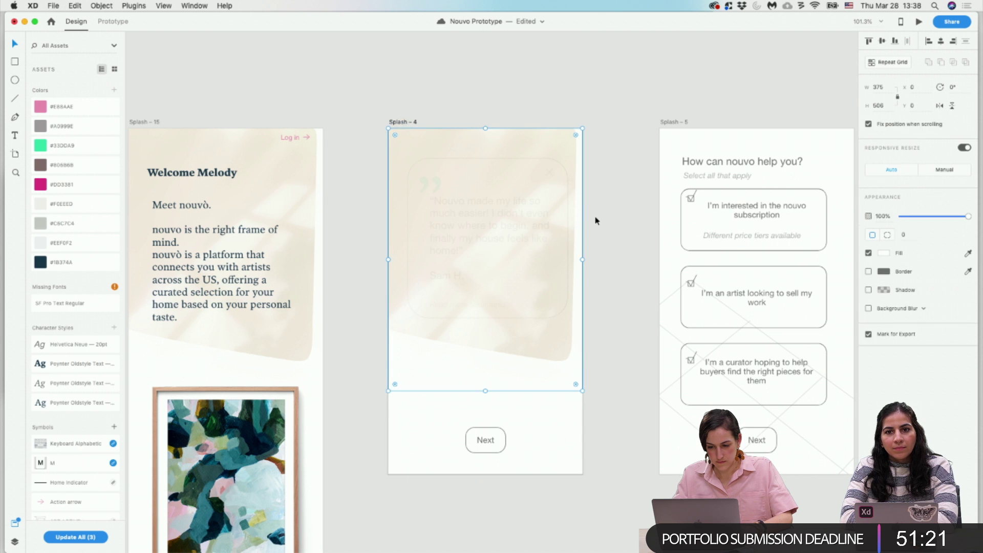
pyautogui.rightClick(540, 143)
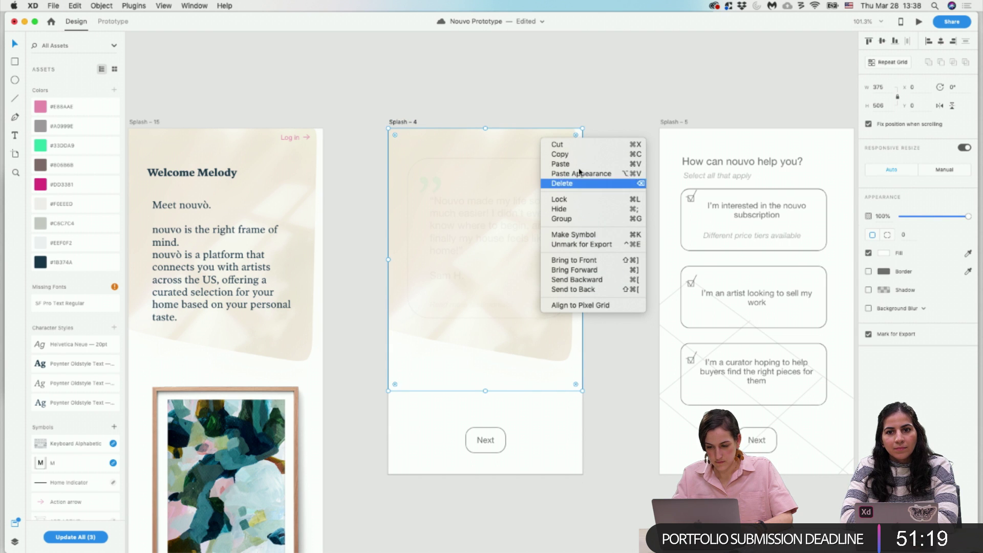
pyautogui.click(599, 289)
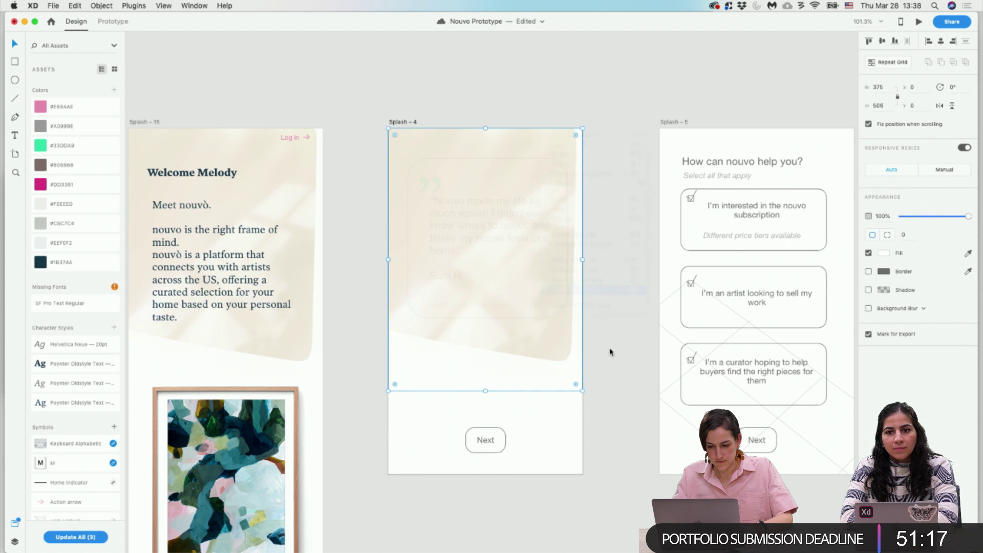
pyautogui.click(611, 368)
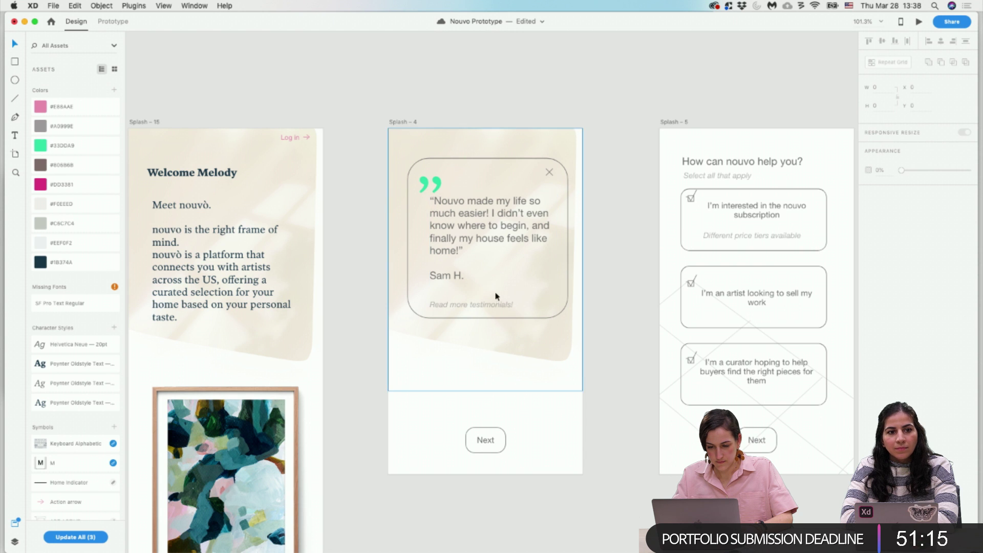
# Apply the 20-point Poynter Oldstyle Text Roman character style to the testimonial and shift the text to X 70, Y 141.
pyautogui.click(452, 242)
pyautogui.click(79, 405)
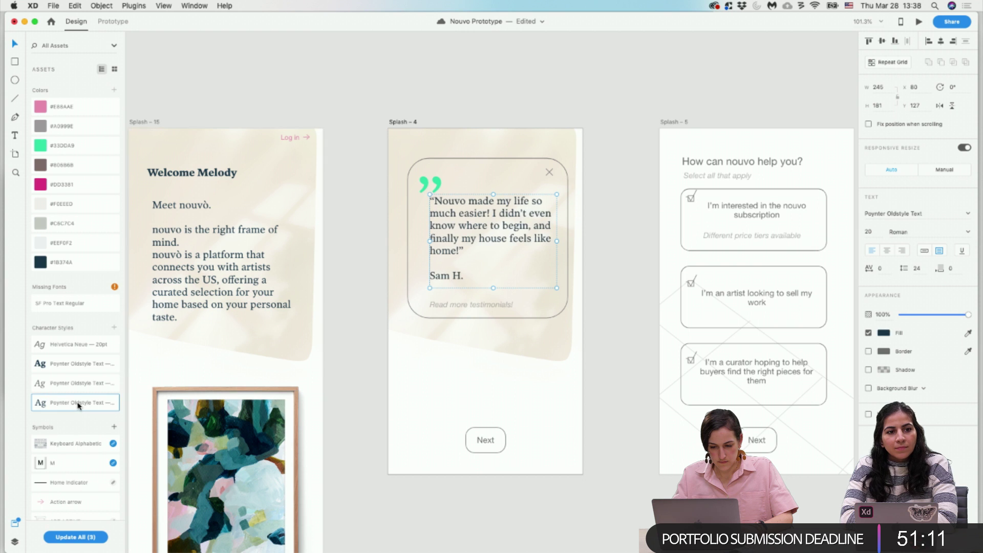
pyautogui.moveTo(477, 246); pyautogui.dragTo(477, 256)
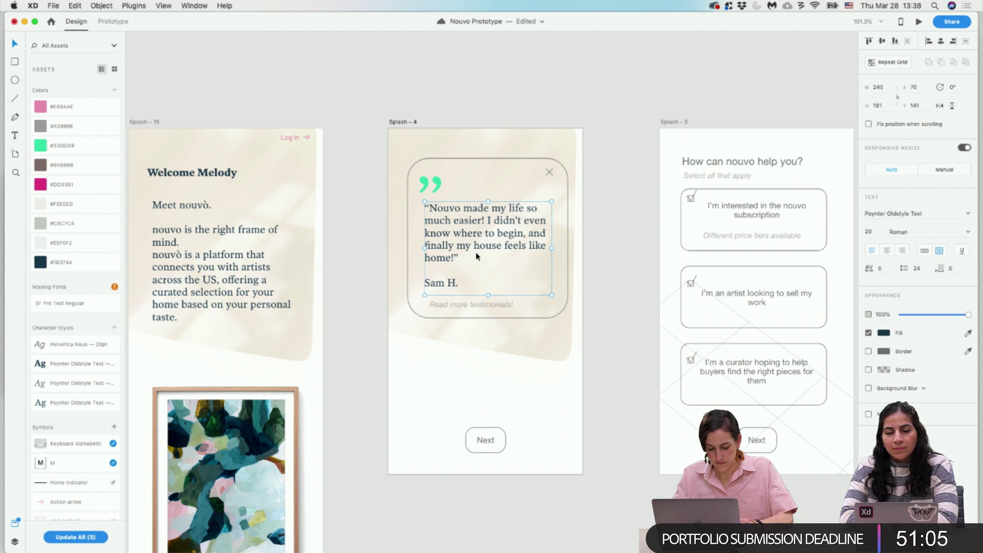
# Resize the testimonial's rounded frame to 301 by 300 so its side edge meets the layout column.
pyautogui.scroll(3, 543, 311)
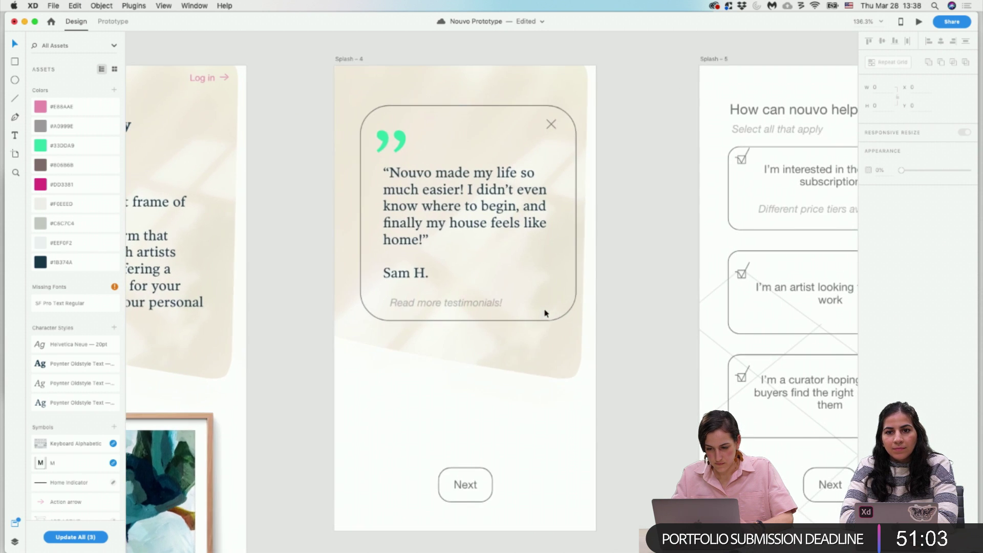
pyautogui.hscroll(-2, 599, 287)
pyautogui.click(601, 309)
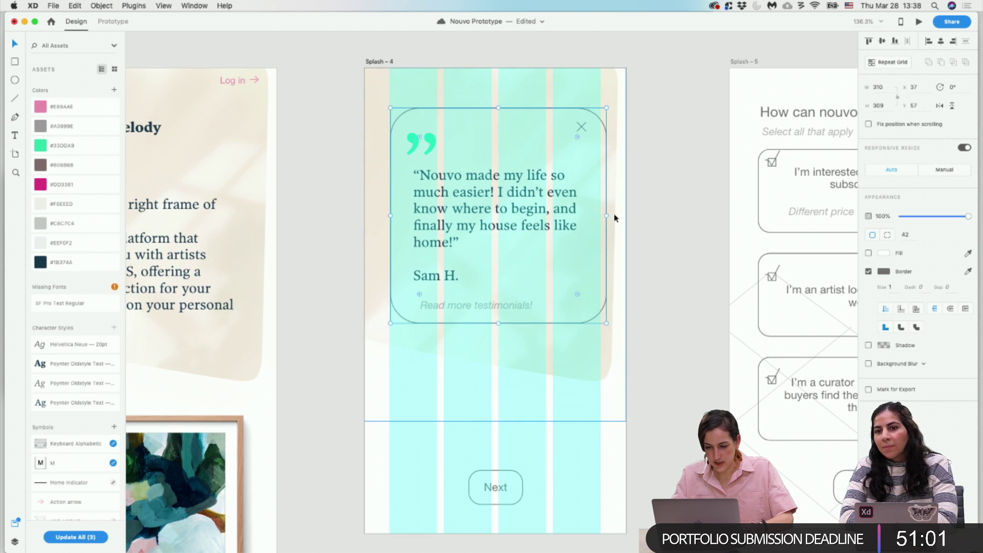
pyautogui.moveTo(606, 108); pyautogui.dragTo(601, 112)
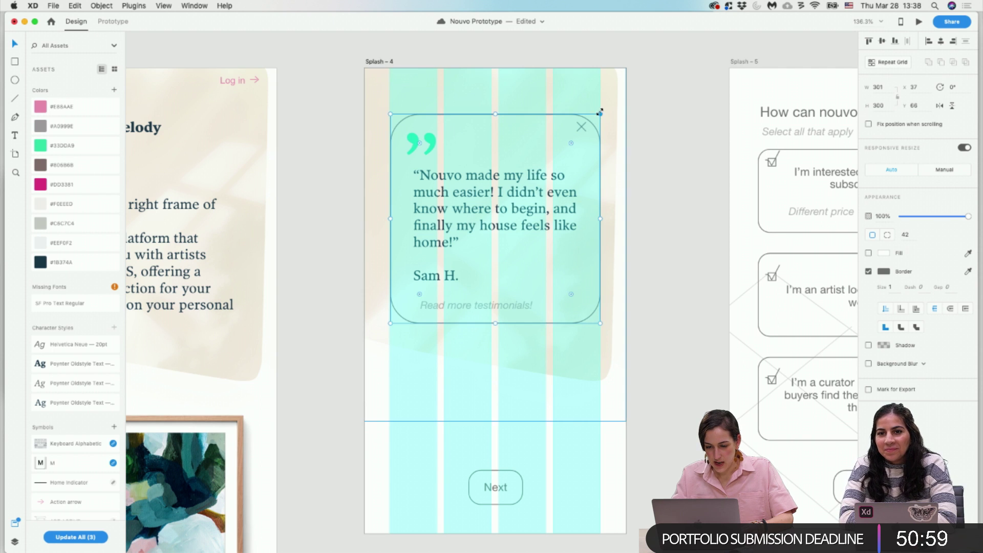
# Toggle the Splash – 4 artboard's layout grid off and back on.
pyautogui.click(166, 5)
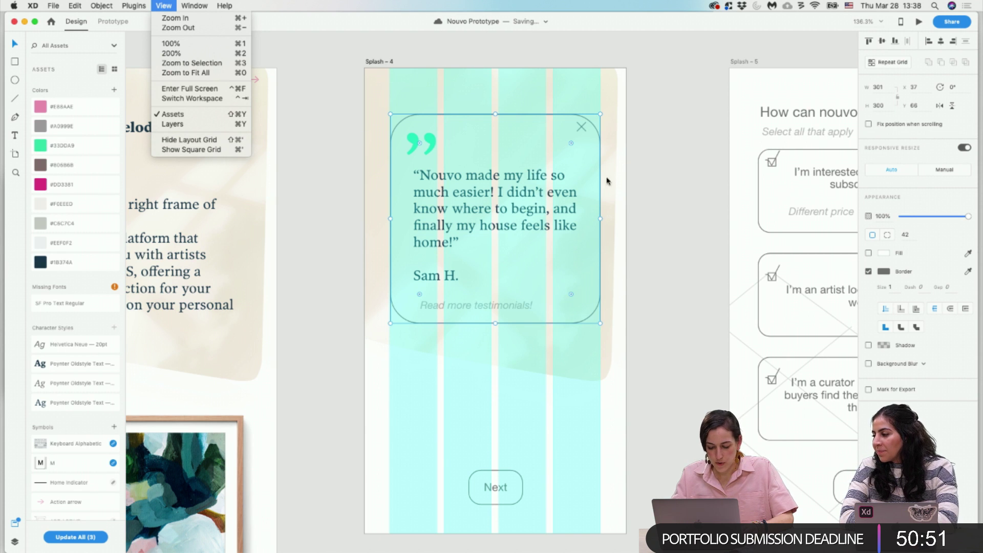
pyautogui.click(660, 242)
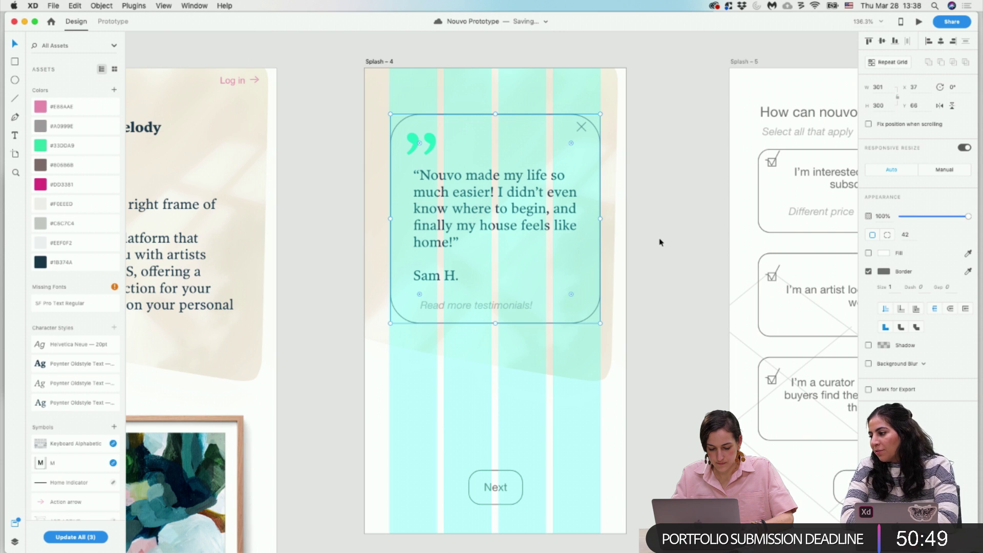
pyautogui.click(371, 61)
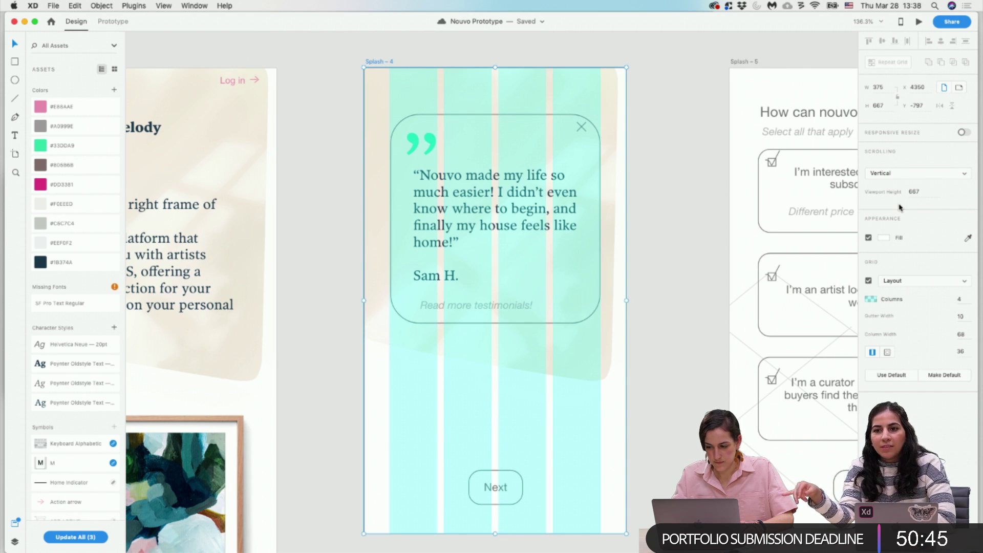
pyautogui.click(869, 281)
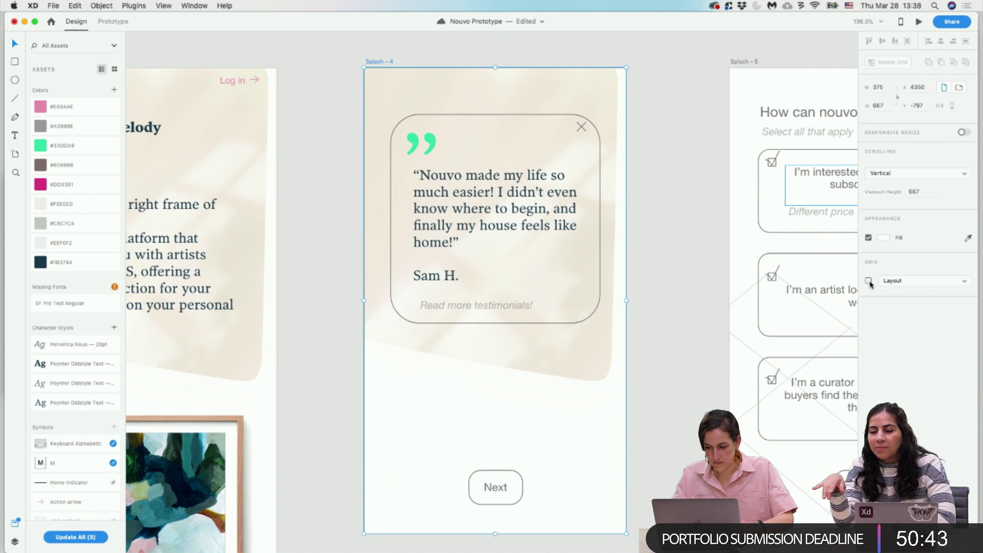
pyautogui.click(869, 281)
pyautogui.click(869, 281)
pyautogui.click(869, 281)
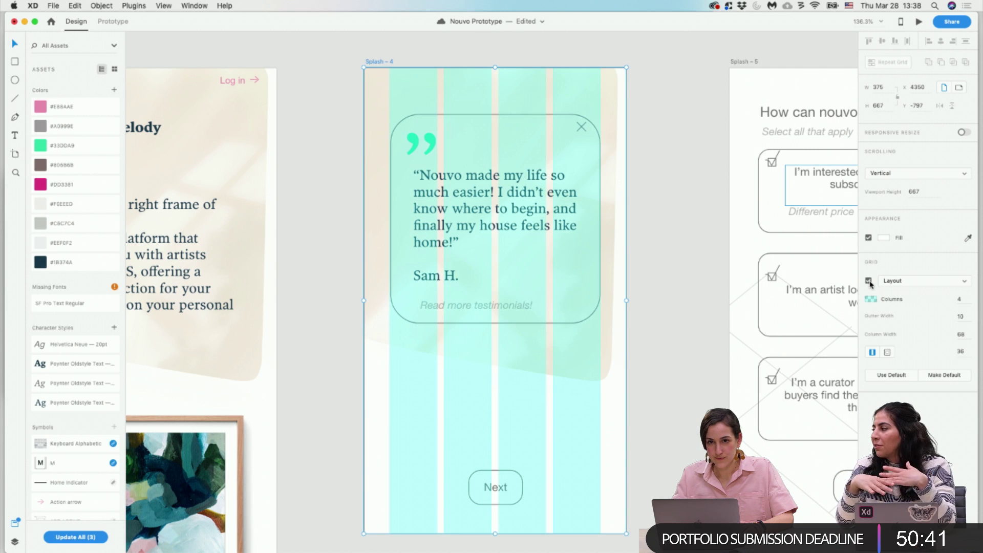
pyautogui.click(643, 278)
# Move the close icon inward from the corner of the testimonial card, level with the quotation mark.
pyautogui.scroll(-2, 644, 279)
pyautogui.hscroll(3, 644, 279)
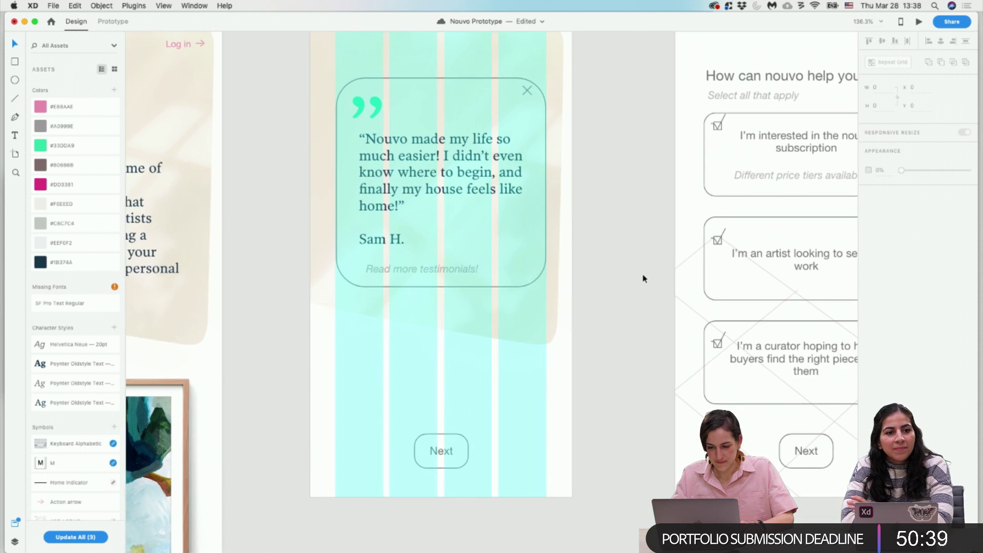
pyautogui.click(506, 93)
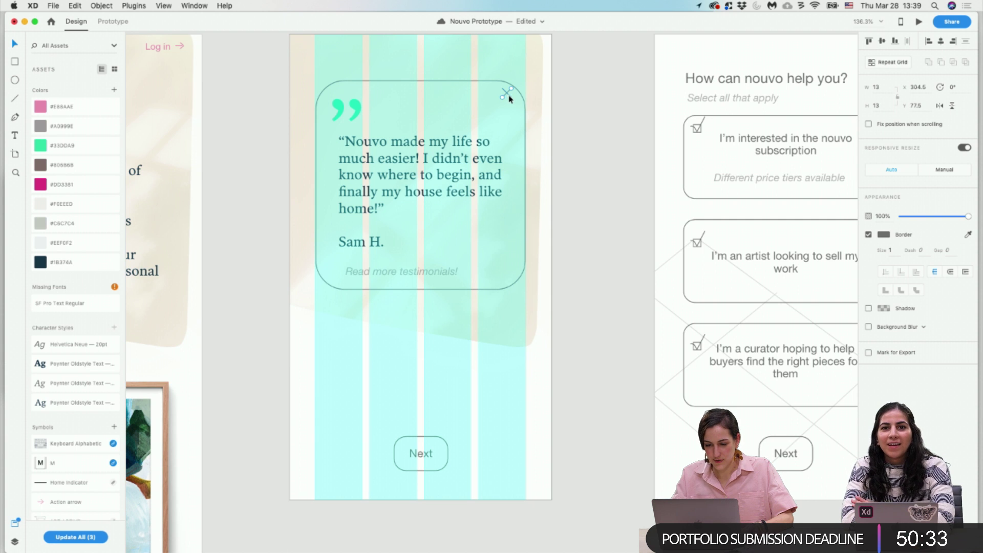
pyautogui.click(508, 96)
pyautogui.moveTo(508, 96); pyautogui.dragTo(496, 103)
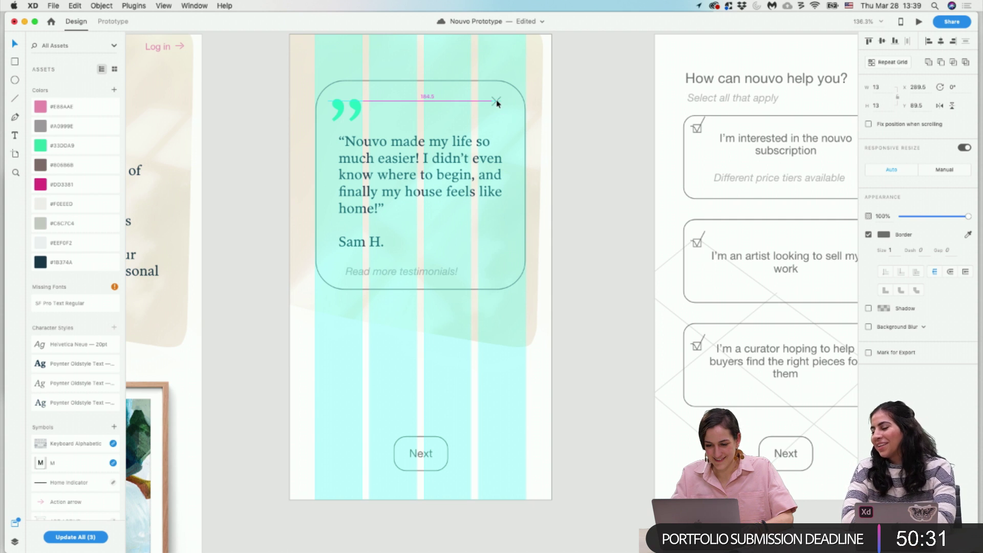
pyautogui.click(566, 188)
# Send the Splash – 4 background image to the back and lock it.
pyautogui.click(496, 289)
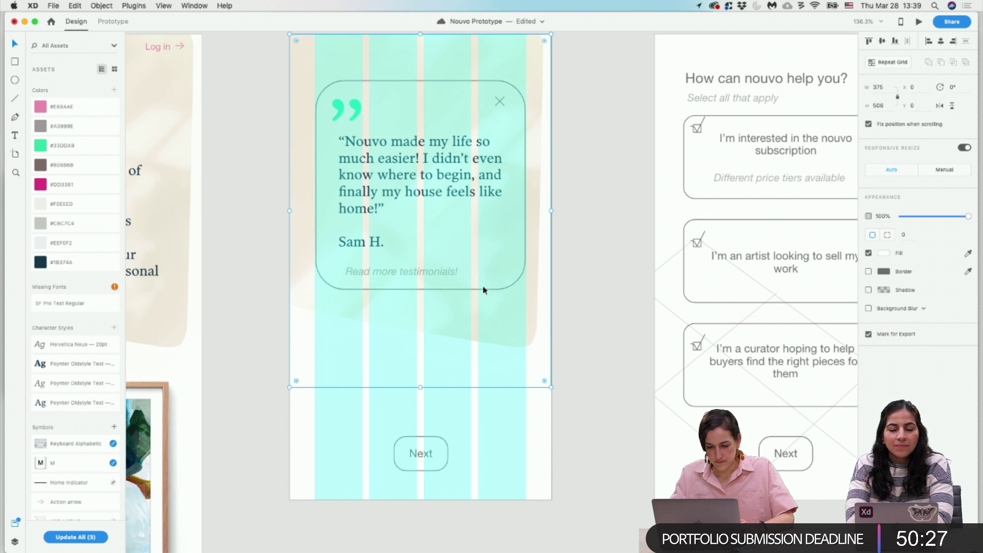
pyautogui.press('super+comma')
pyautogui.press('super+comma')
pyautogui.click(578, 239)
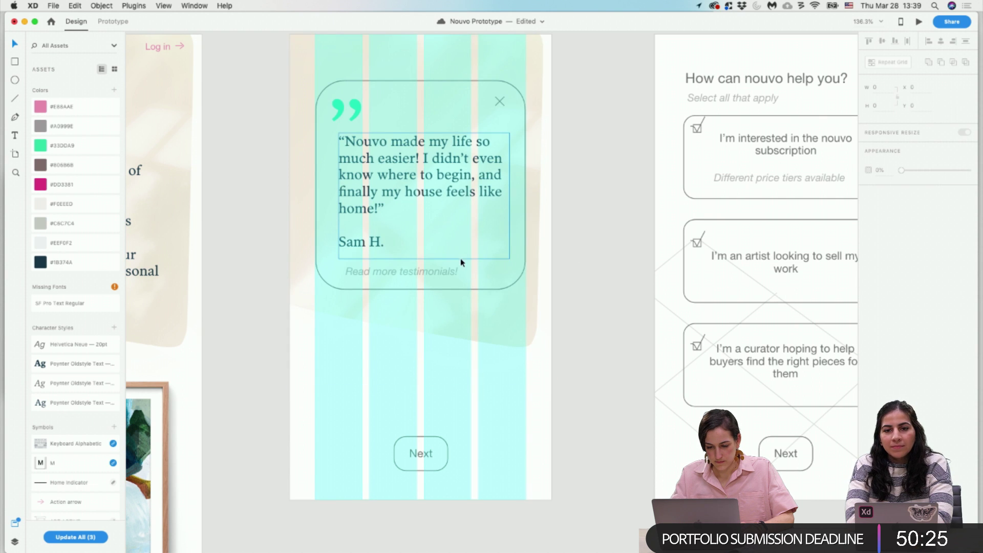
pyautogui.rightClick(537, 291)
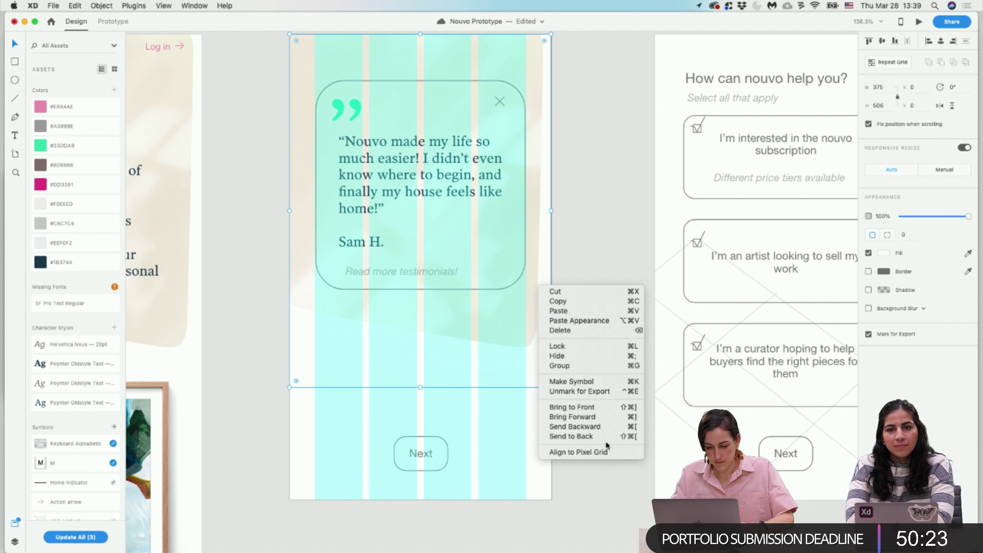
pyautogui.click(607, 436)
pyautogui.click(573, 232)
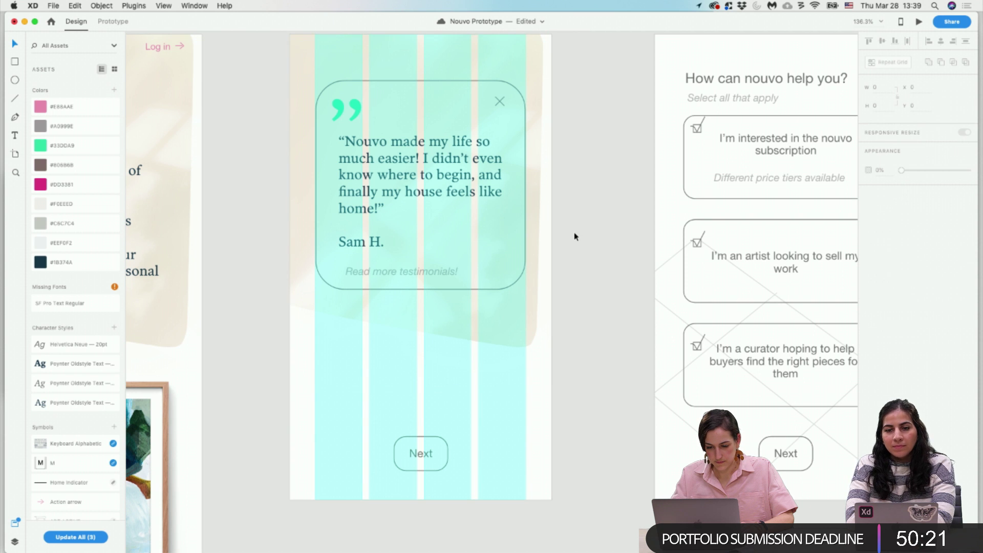
pyautogui.click(465, 289)
pyautogui.moveTo(579, 275); pyautogui.dragTo(535, 211)
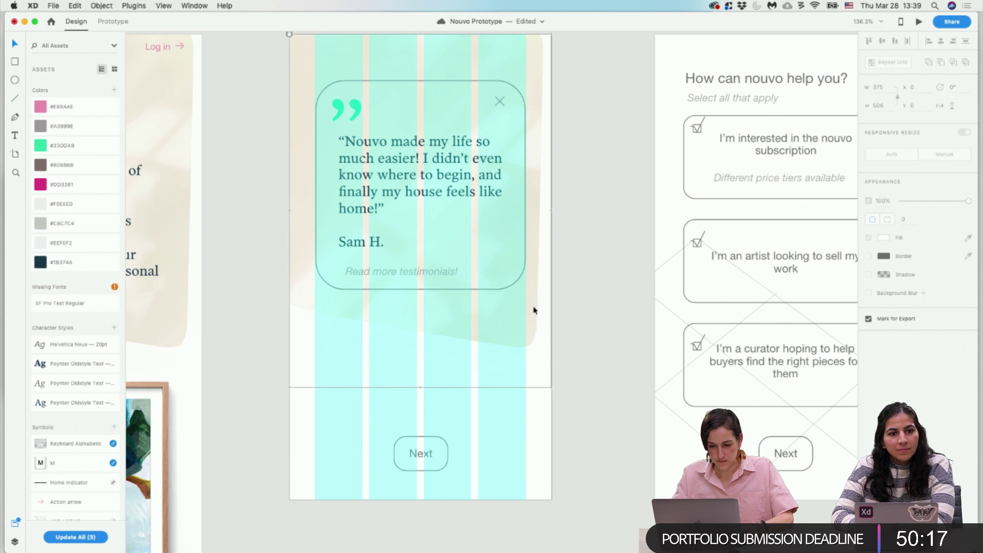
# Select the testimonial frame with all its contents and move it down towards the lower edge of the background image.
pyautogui.moveTo(590, 297); pyautogui.dragTo(343, 173)
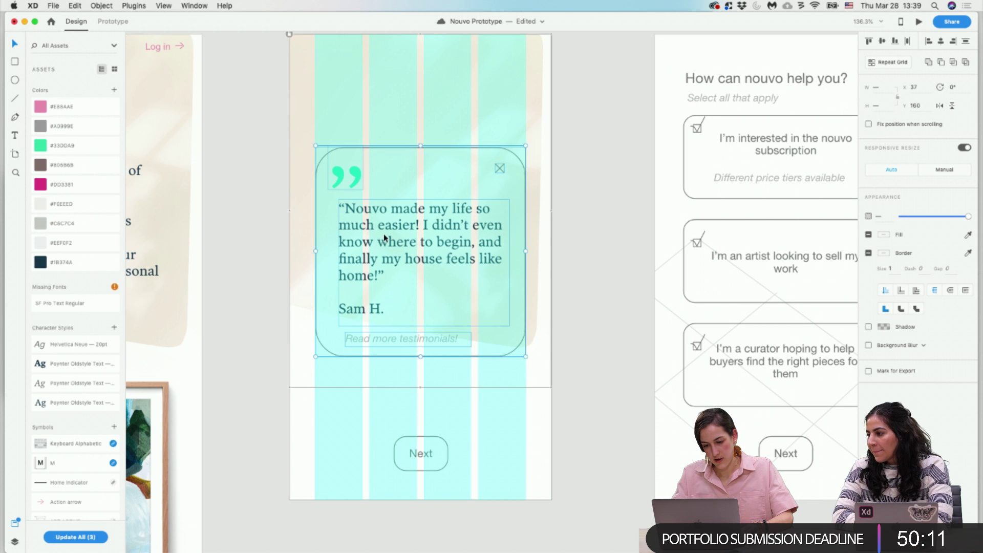
pyautogui.moveTo(385, 237); pyautogui.dragTo(385, 254)
pyautogui.click(577, 346)
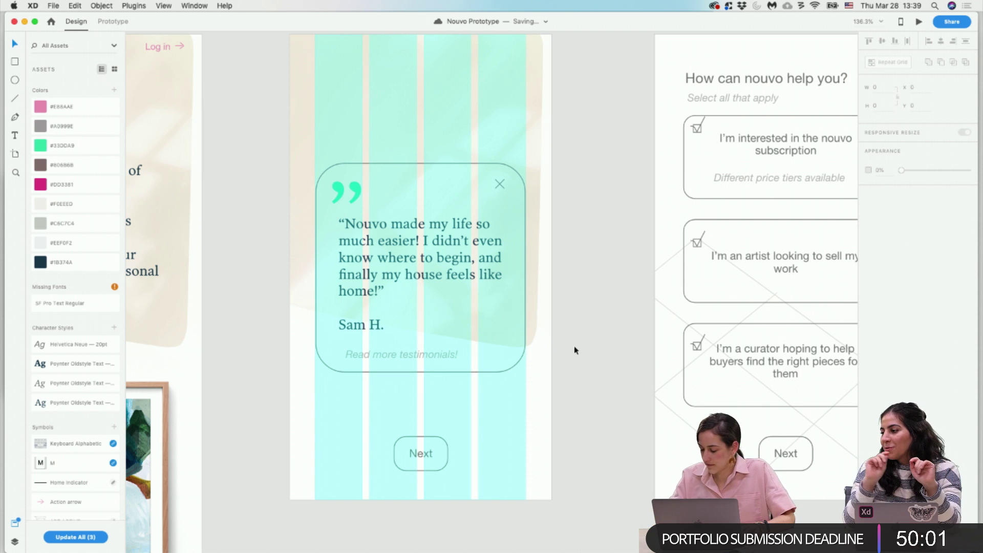
pyautogui.click(393, 169)
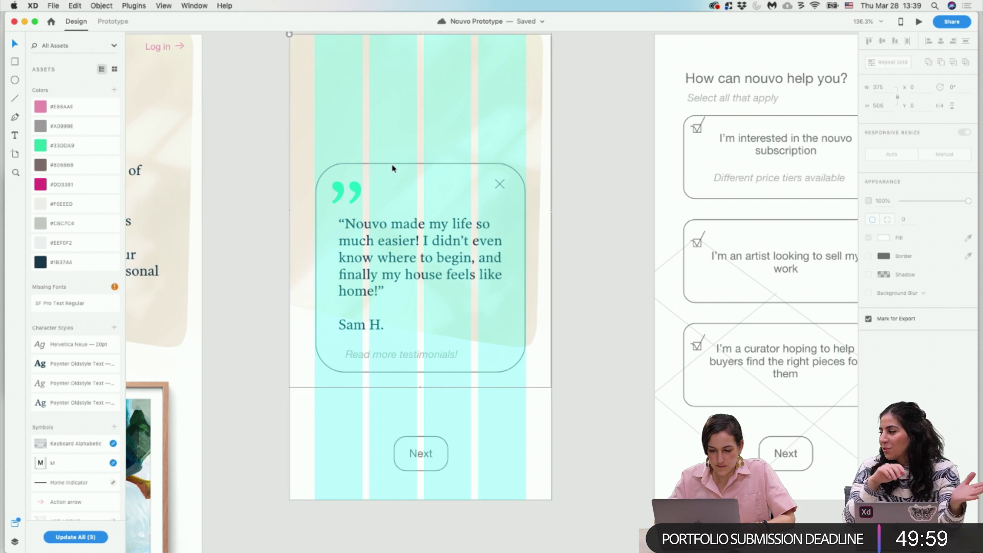
# Recolour the testimonial card's border with the pink #E88AAE sampled from the saved asset colours.
pyautogui.doubleClick(402, 162)
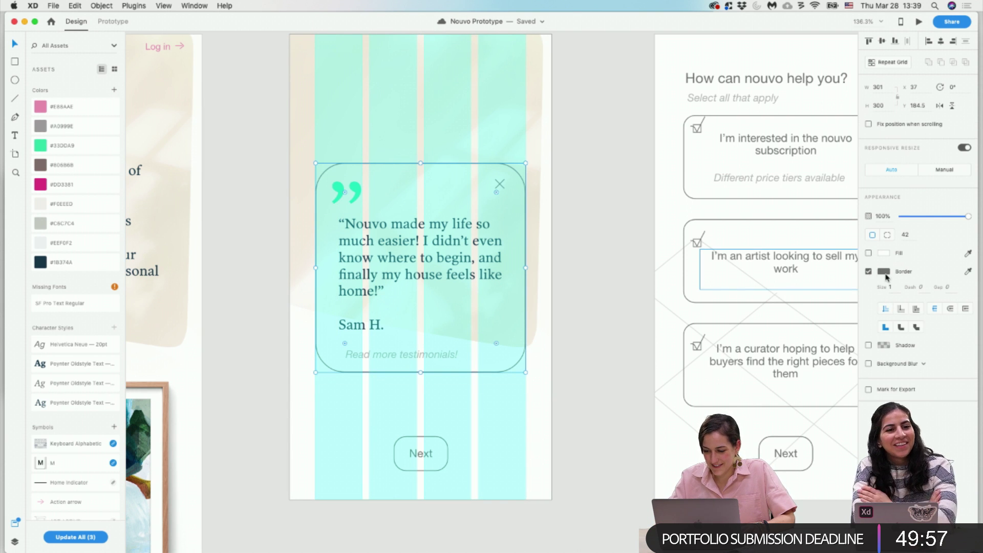
pyautogui.click(868, 272)
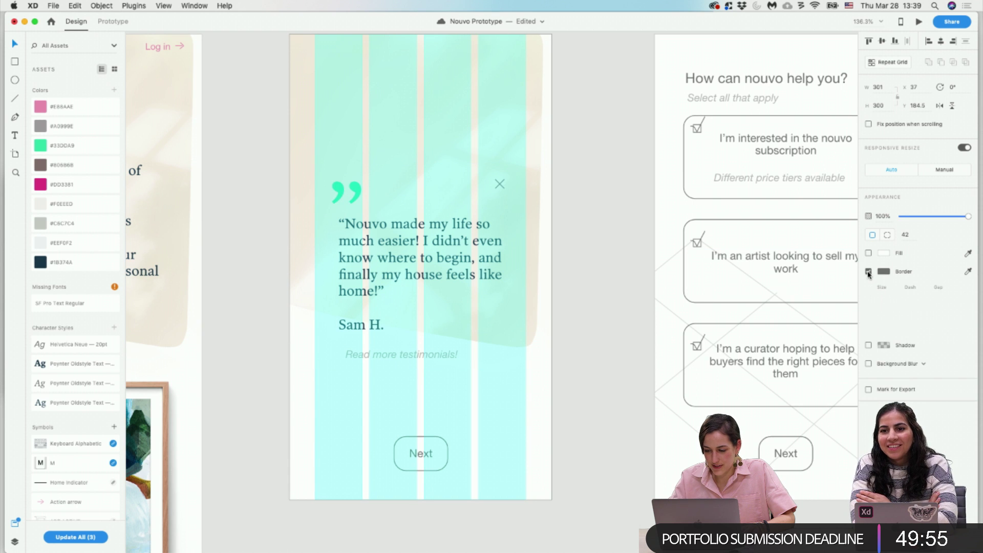
pyautogui.click(868, 272)
pyautogui.click(884, 272)
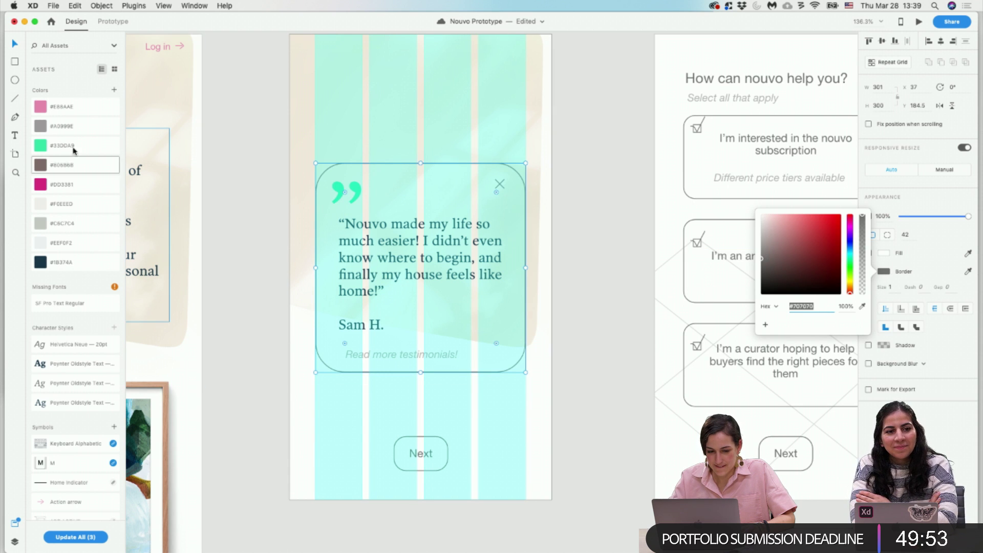
pyautogui.click(56, 109)
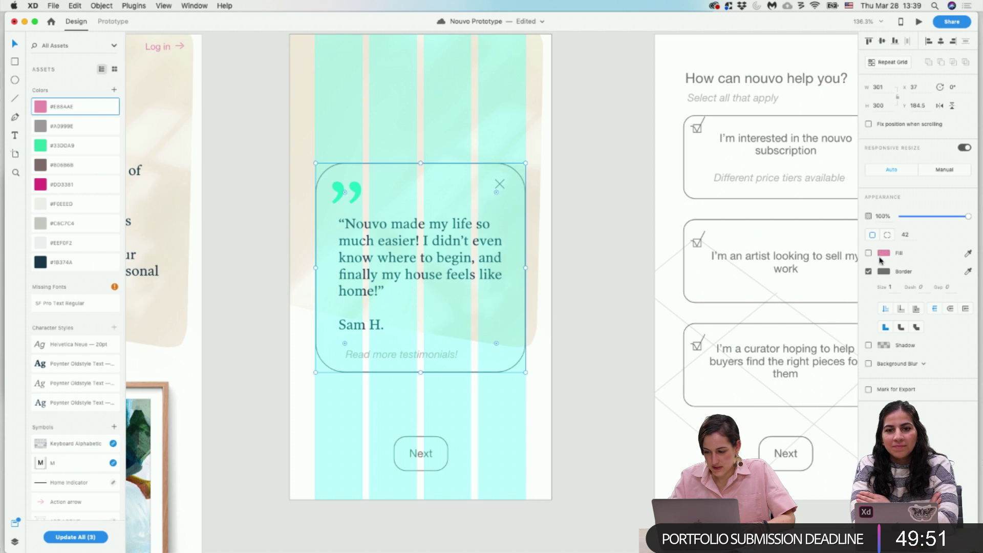
pyautogui.click(886, 272)
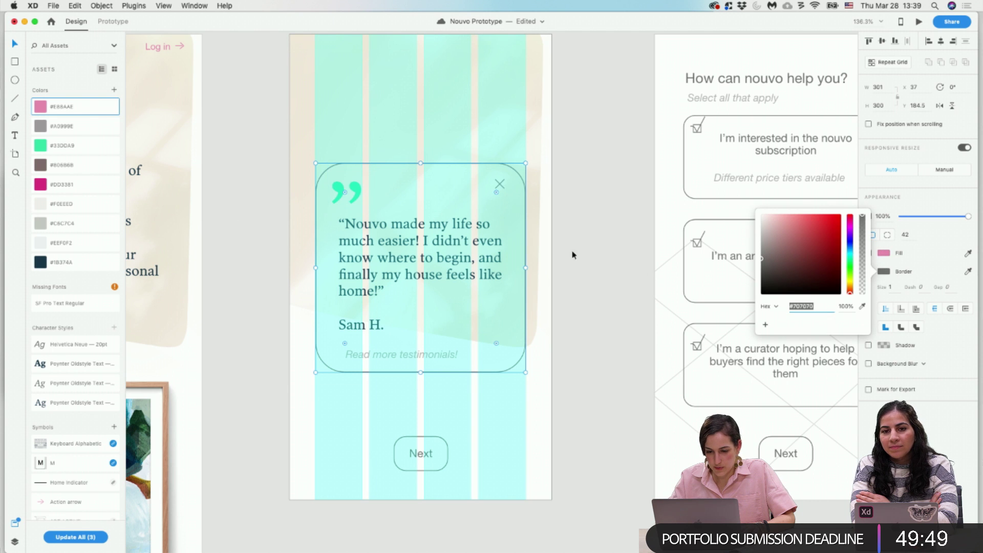
pyautogui.click(862, 307)
pyautogui.click(37, 109)
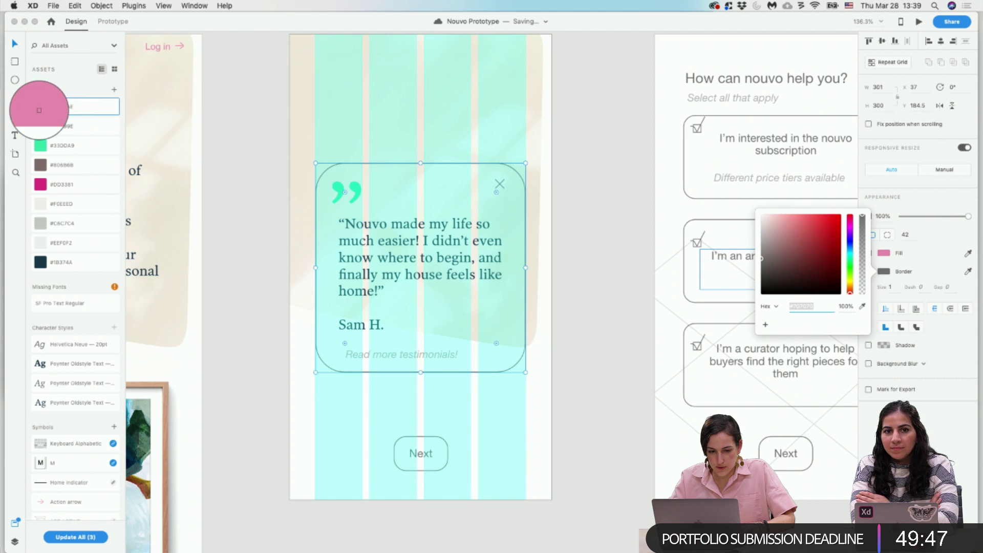
pyautogui.click(588, 297)
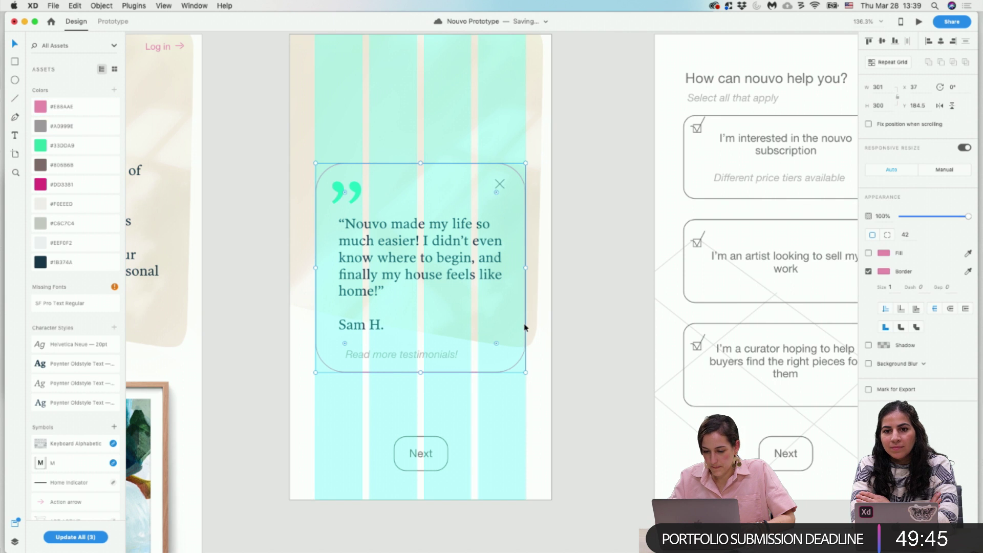
# Set the testimonial card's border size to 4.
pyautogui.click(896, 289)
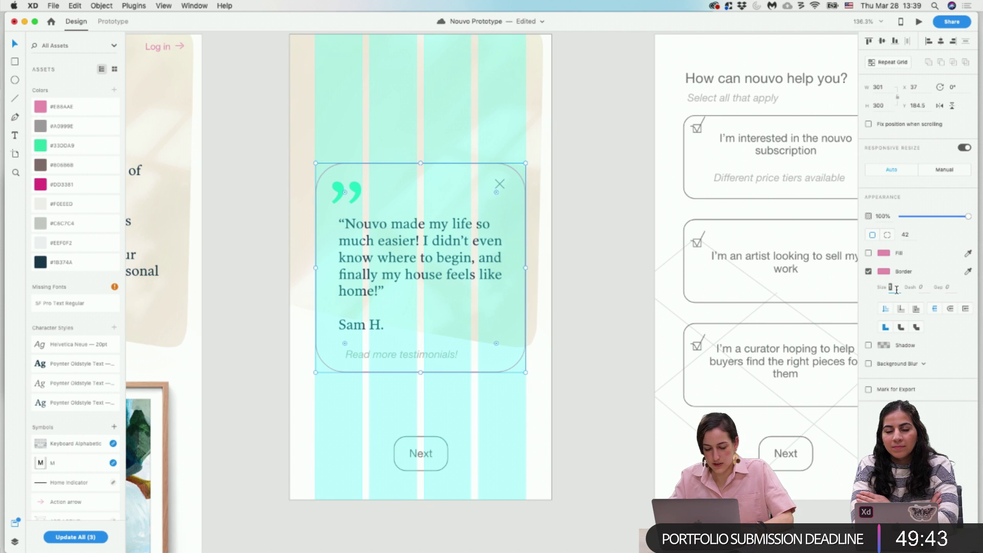
pyautogui.write('4')
pyautogui.press('Return')
pyautogui.click(567, 336)
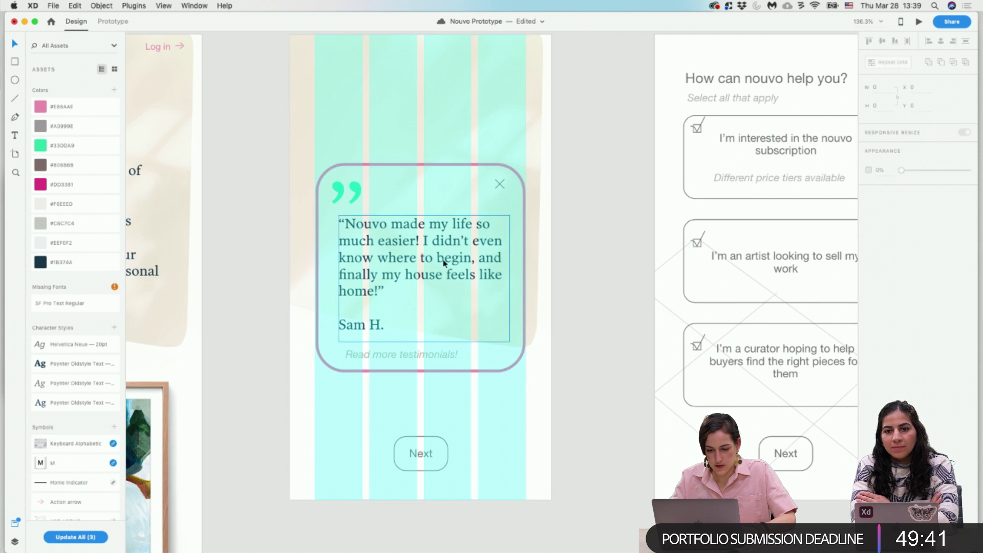
# Format the customer's name below the quote as 15 pt italic.
pyautogui.doubleClick(384, 328)
pyautogui.moveTo(385, 324); pyautogui.dragTo(333, 324)
pyautogui.click(867, 231)
pyautogui.write('1')
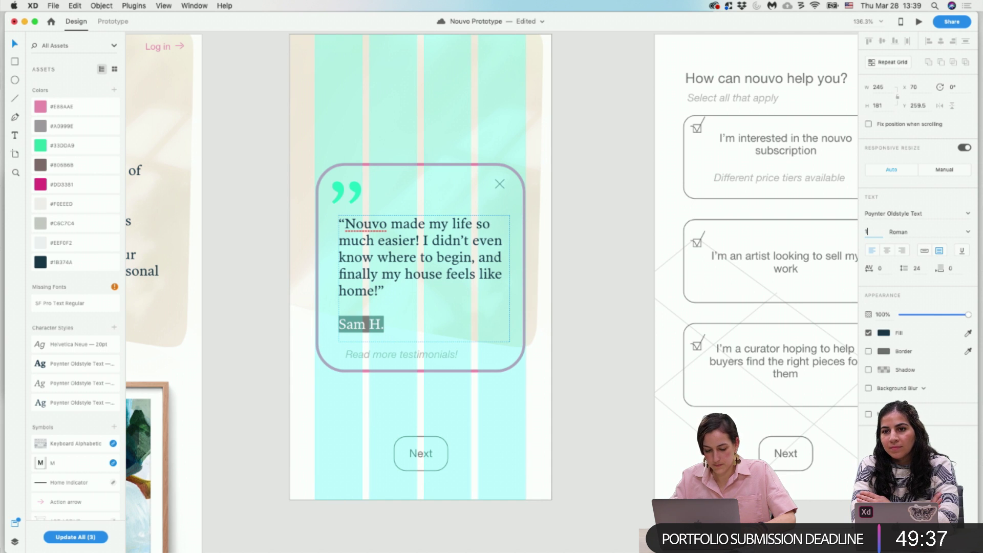
pyautogui.write('5')
pyautogui.press('Return')
pyautogui.press('super+i')
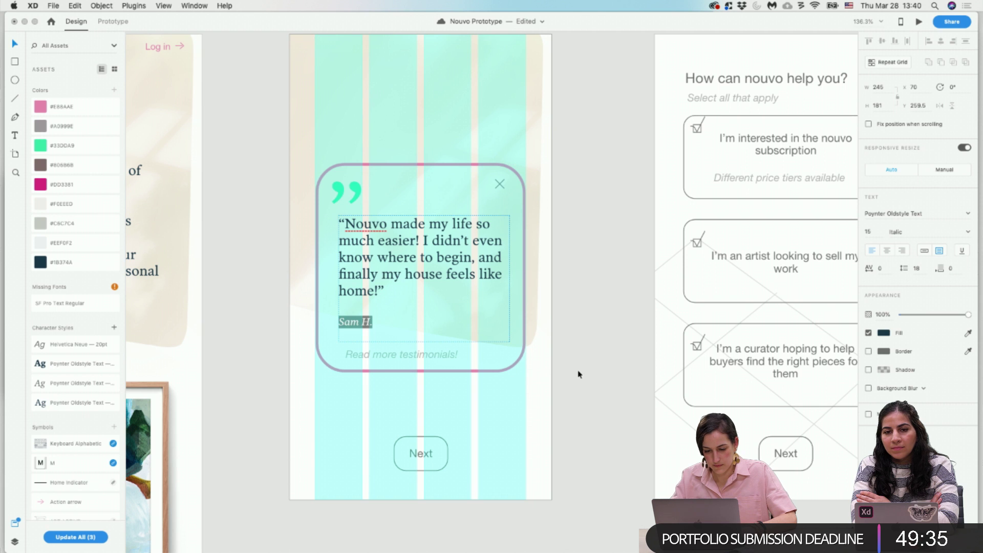
# Save the formatting of the "Enter name here" placeholder on Splash – 6 as a character style.
pyautogui.click(402, 354)
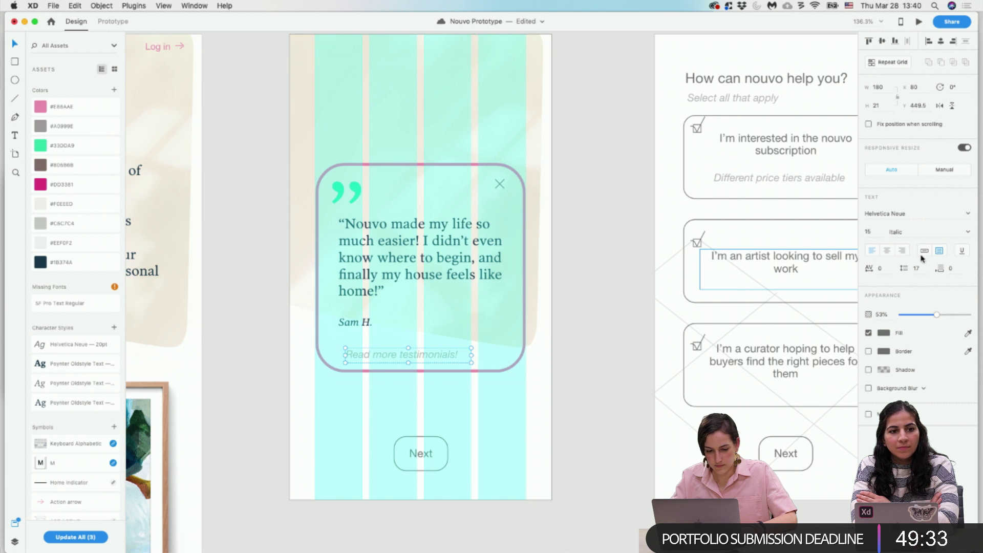
pyautogui.click(649, 396)
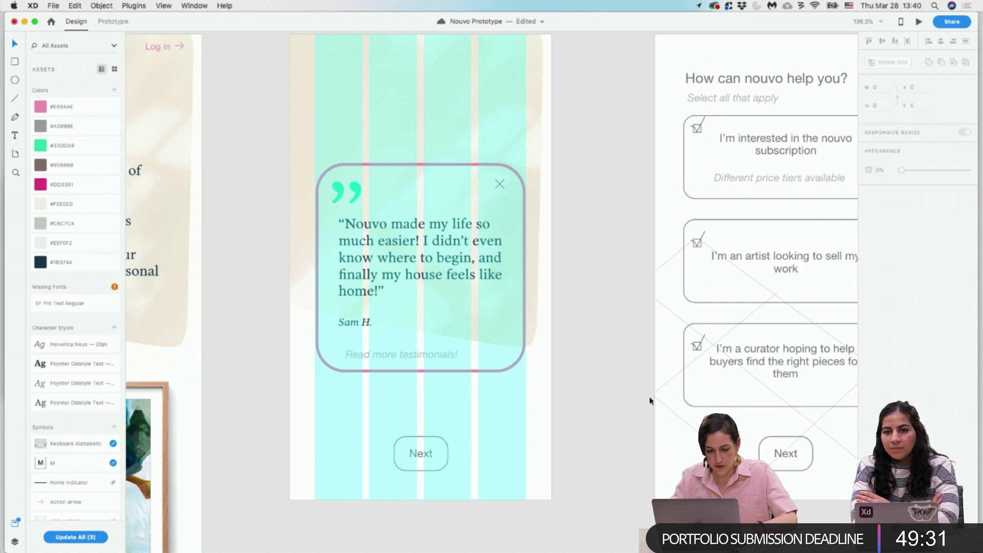
pyautogui.hscroll(-6, 649, 397)
pyautogui.hscroll(-15, 650, 397)
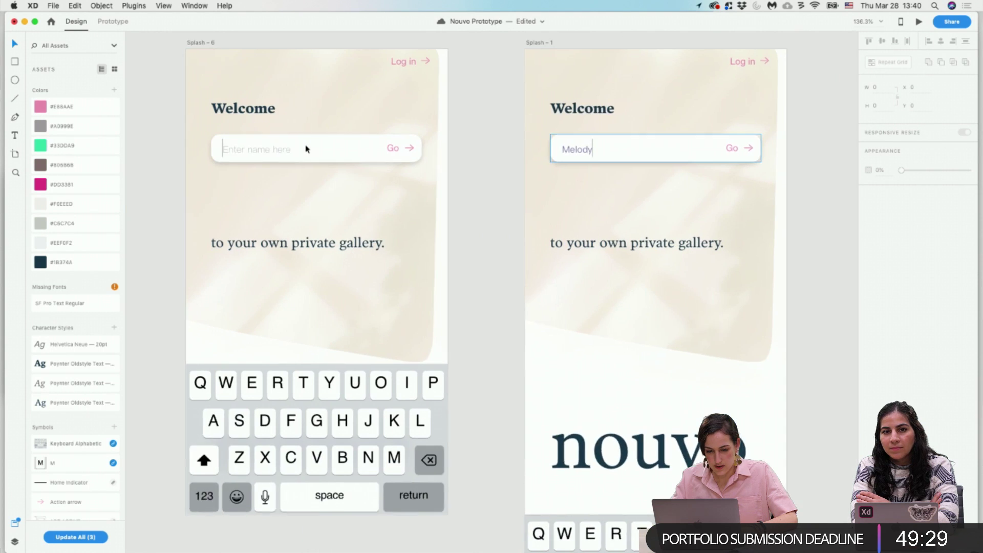
pyautogui.click(317, 152)
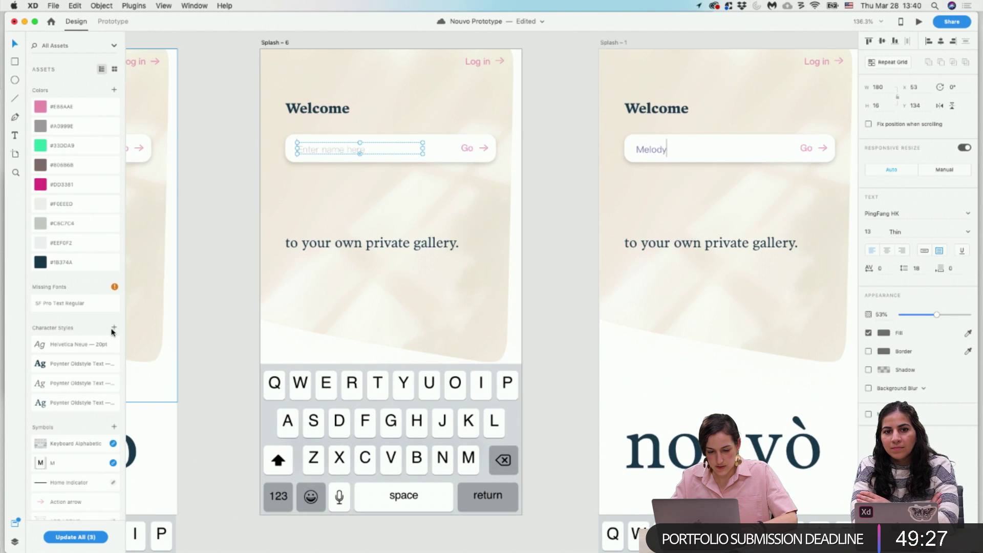
pyautogui.click(114, 328)
# Align "Read more testimonials!" with the quote's left edge just below the customer's name and apply the PingFang HK — 13pt character style.
pyautogui.hscroll(20, 171, 385)
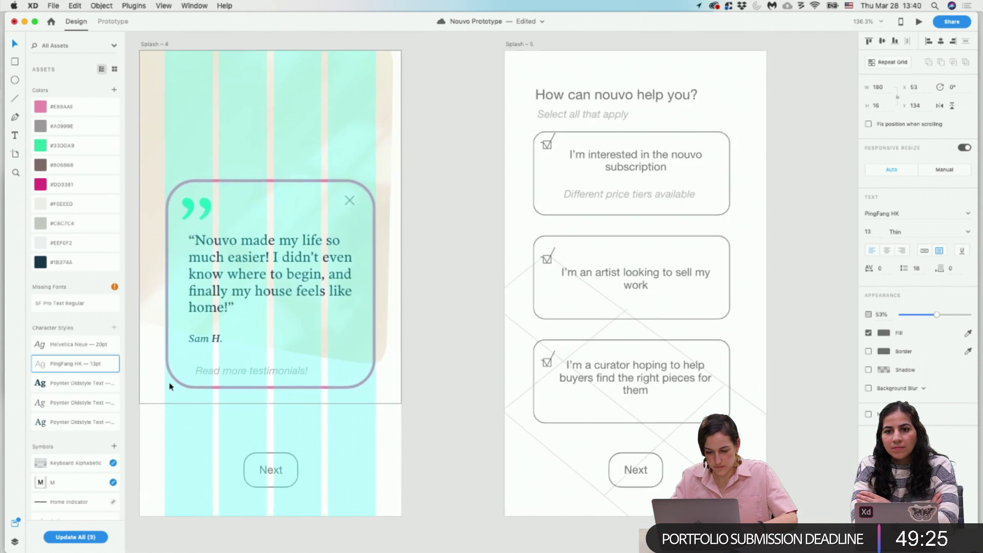
pyautogui.click(252, 372)
pyautogui.moveTo(252, 372); pyautogui.dragTo(245, 363)
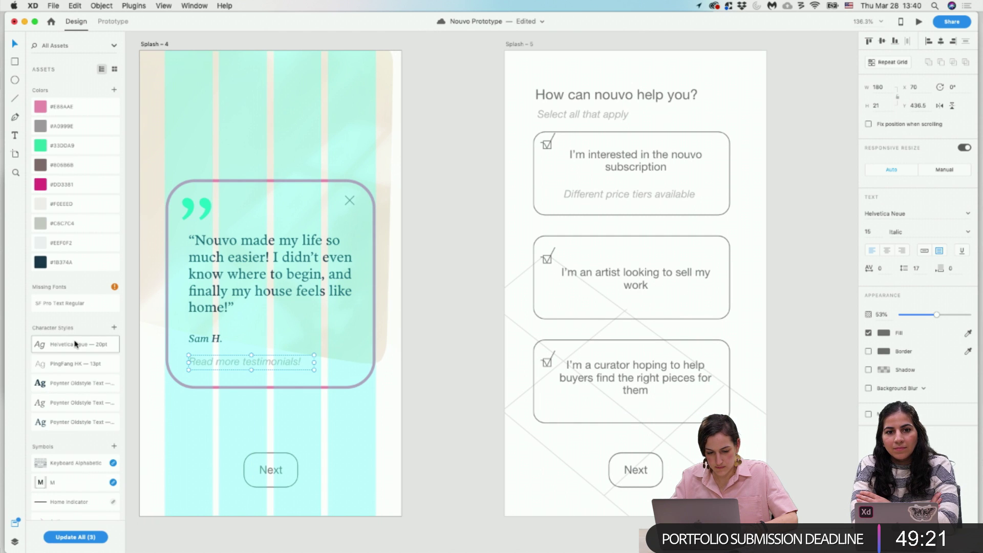
pyautogui.scroll(-1, 78, 391)
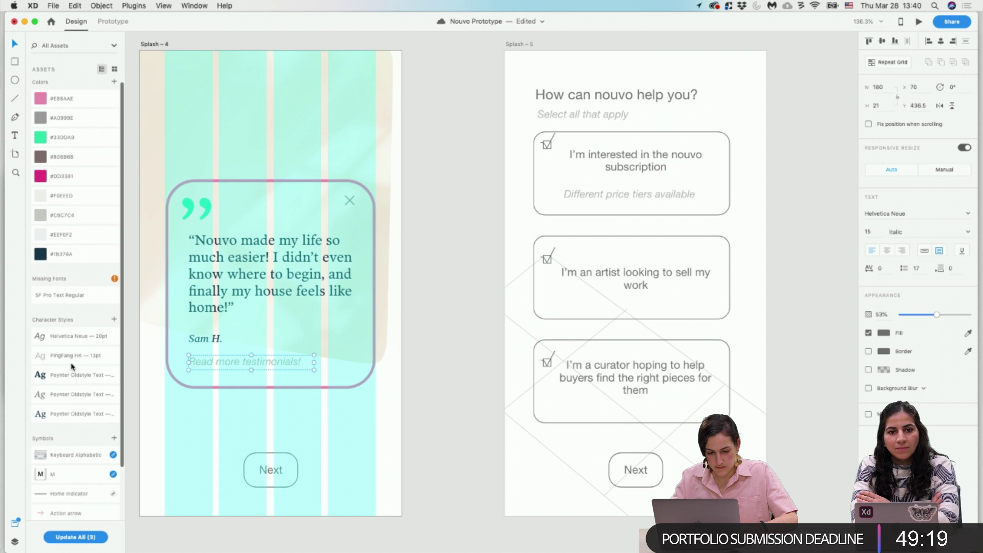
pyautogui.click(72, 355)
pyautogui.click(468, 384)
# Remove the exclamation mark from the "Read more testimonials!" text on Splash – 4.
pyautogui.hscroll(-3, 446, 382)
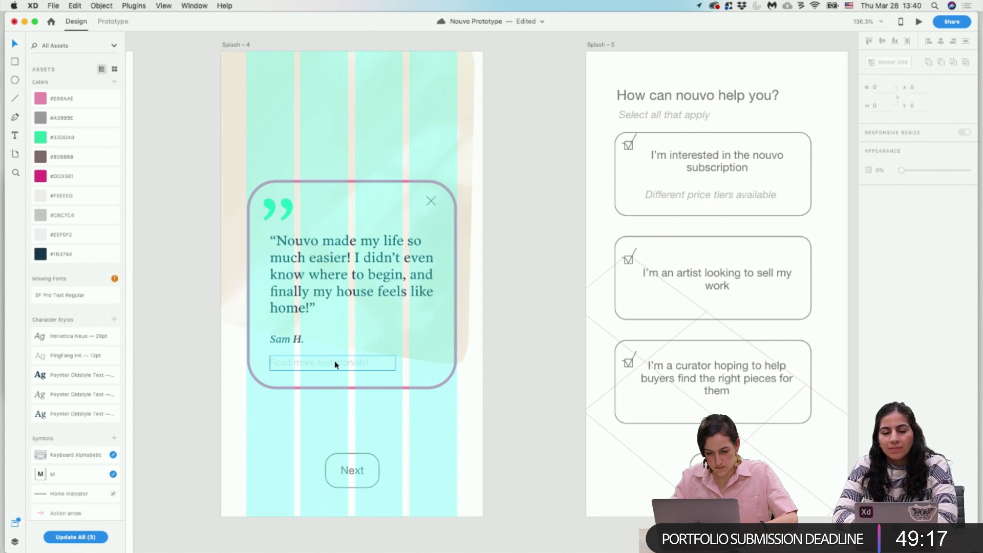
pyautogui.click(336, 364)
pyautogui.doubleClick(365, 365)
pyautogui.press('Right')
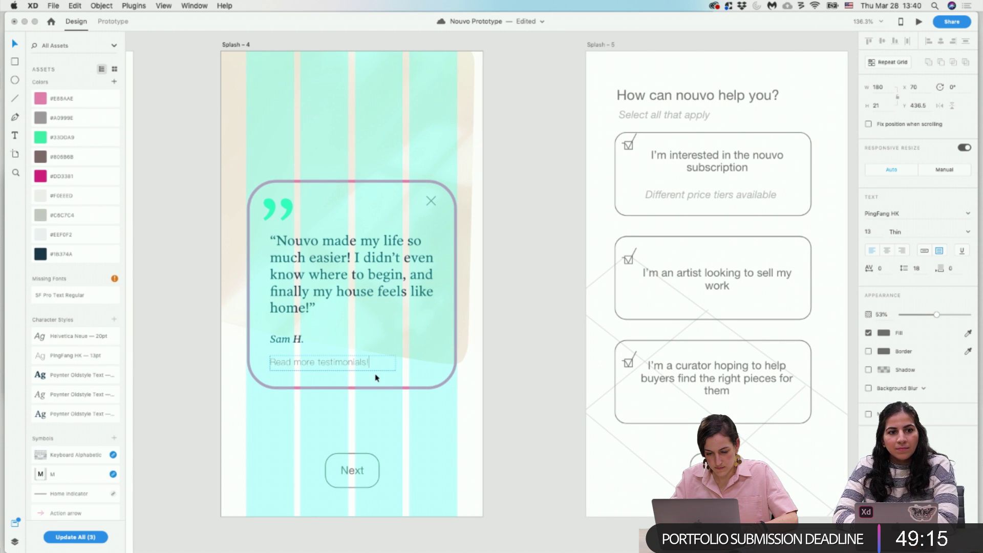
pyautogui.click(530, 365)
pyautogui.hscroll(-4, 530, 365)
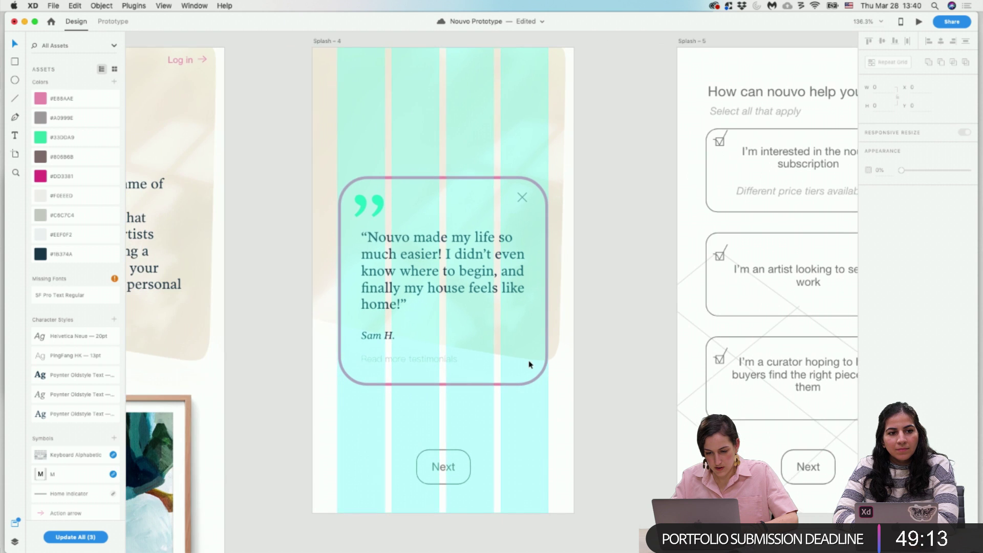
# Replace the "Read more testimonials" text with a copy of the neighbouring artboard's Log in text and arrow, placed below the customer's name.
pyautogui.click(404, 357)
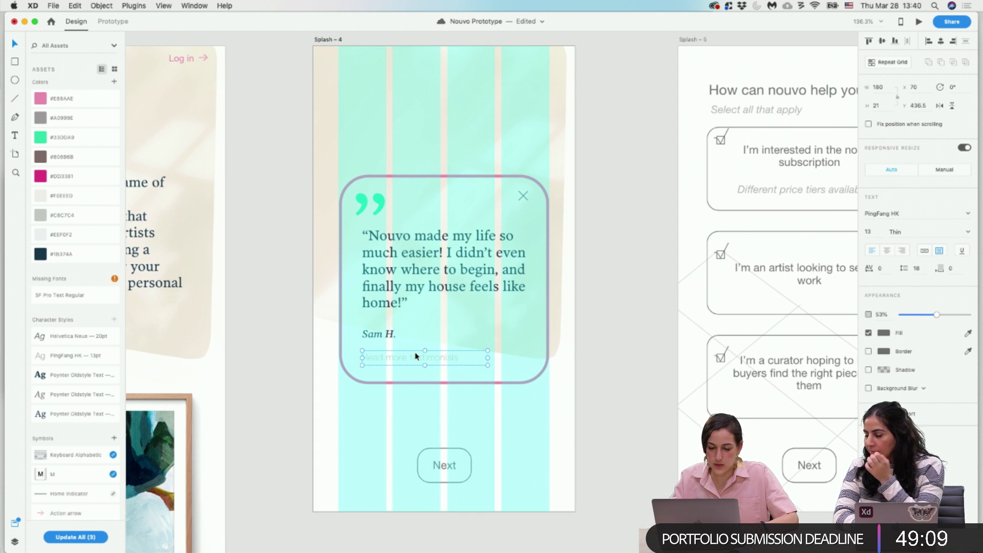
pyautogui.press('Delete')
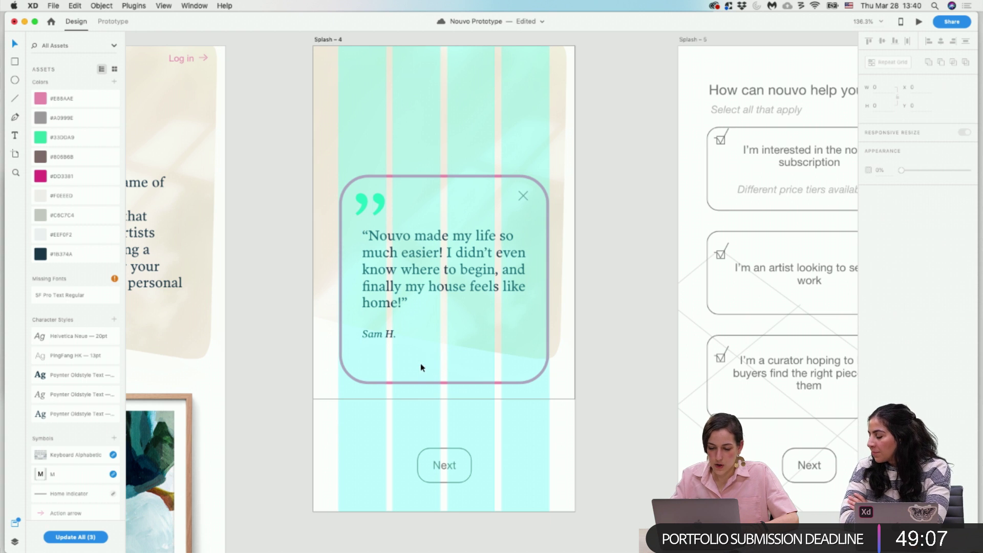
pyautogui.click(171, 63)
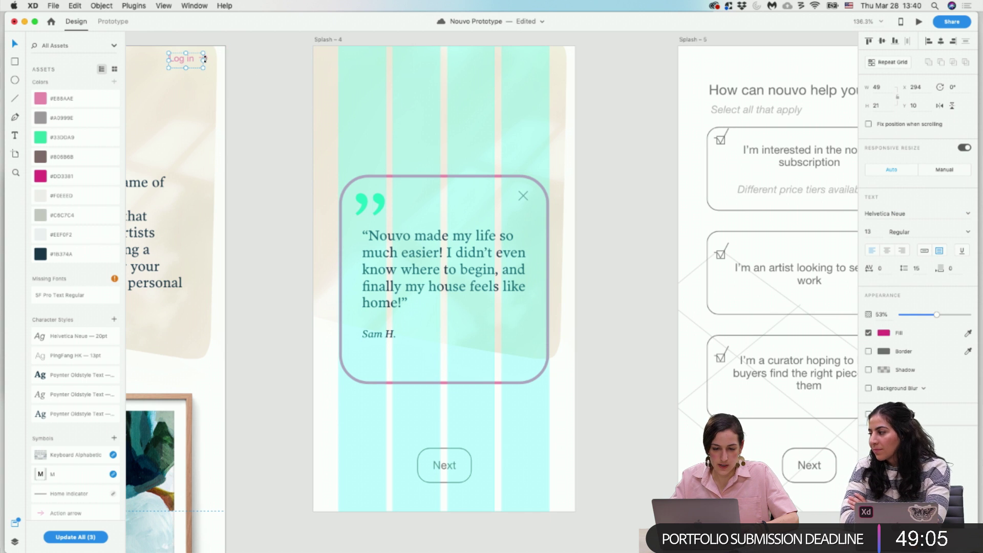
pyautogui.keyDown('shift'); pyautogui.click(205, 59); pyautogui.keyUp('shift')
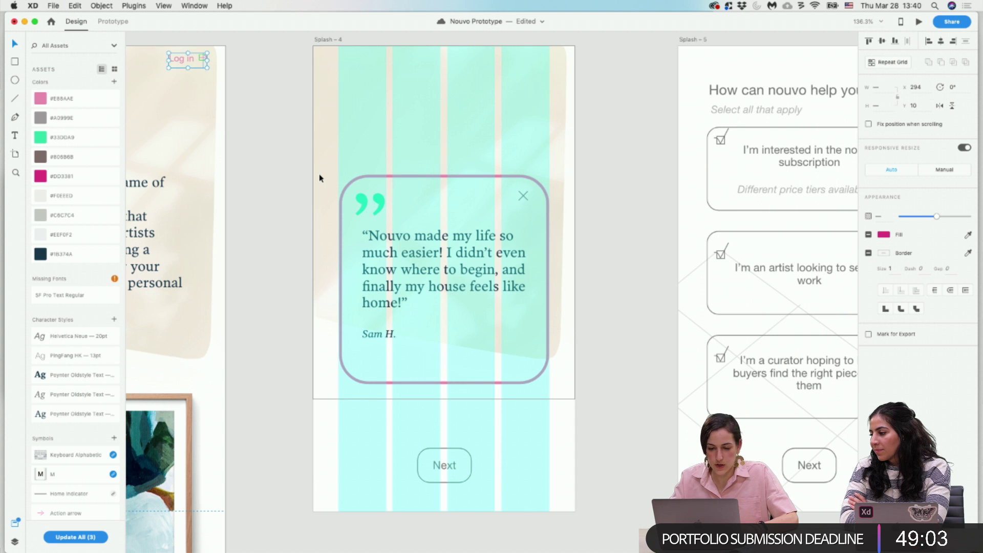
pyautogui.press('super+c')
pyautogui.scroll(4, 471, 358)
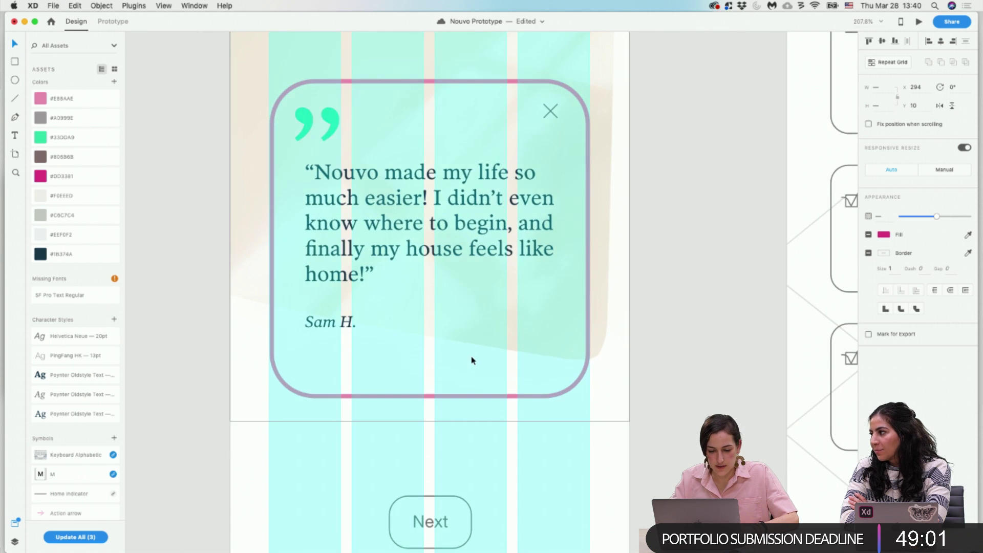
pyautogui.press('super+v')
pyautogui.moveTo(490, 291); pyautogui.dragTo(455, 358)
# Change the pasted "Log in" text to "Read more testimonials".
pyautogui.doubleClick(325, 357)
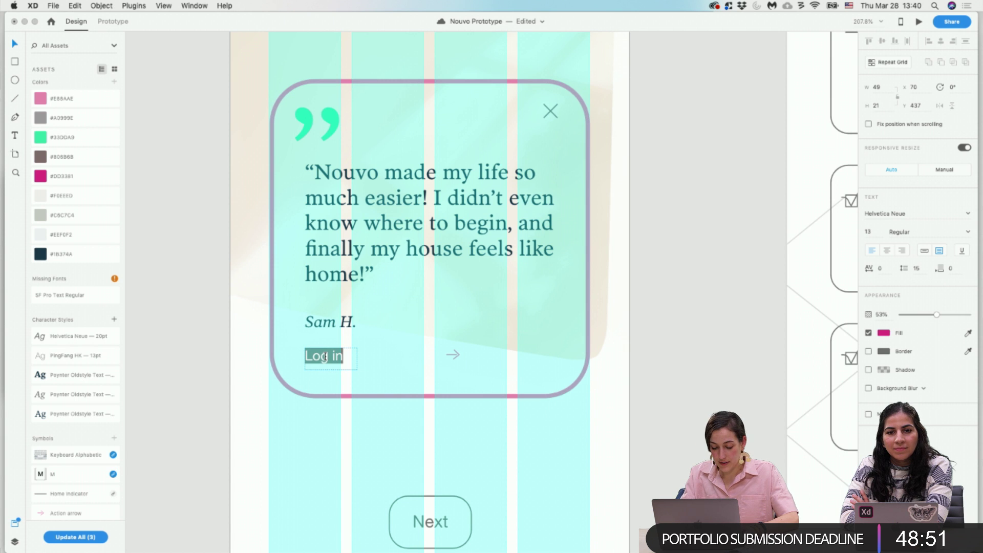
pyautogui.write('S')
pyautogui.press('BackSpace')
pyautogui.write('Read mo')
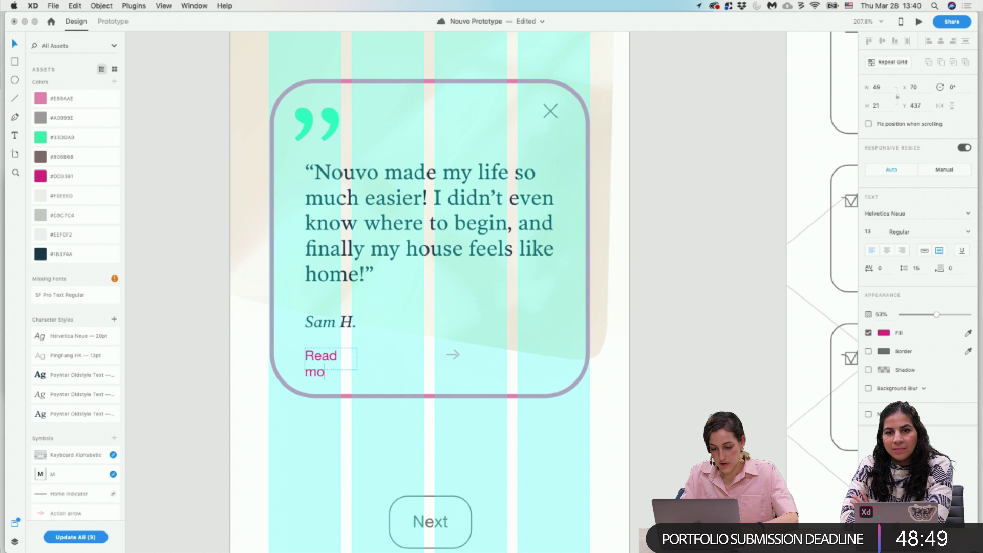
pyautogui.write('re tes')
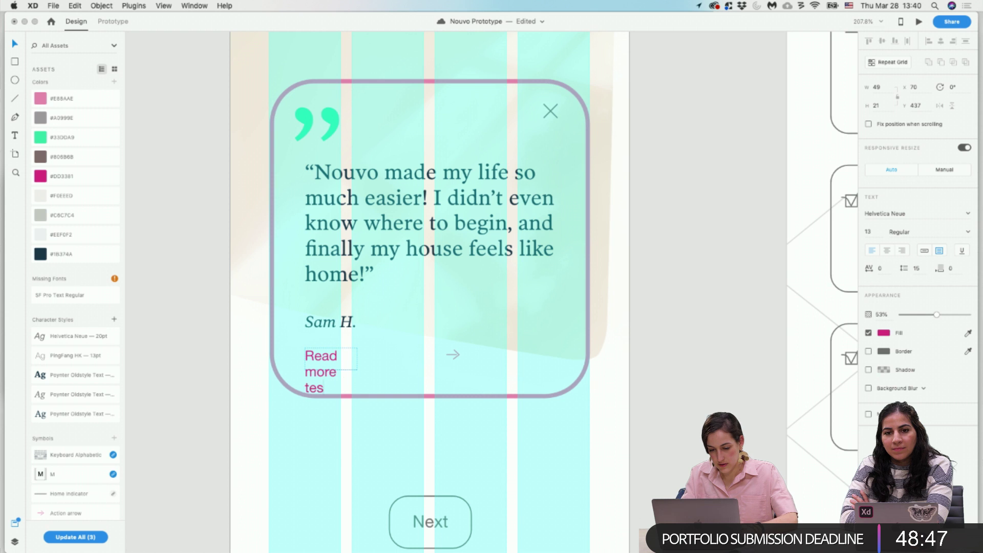
pyautogui.write('imonials')
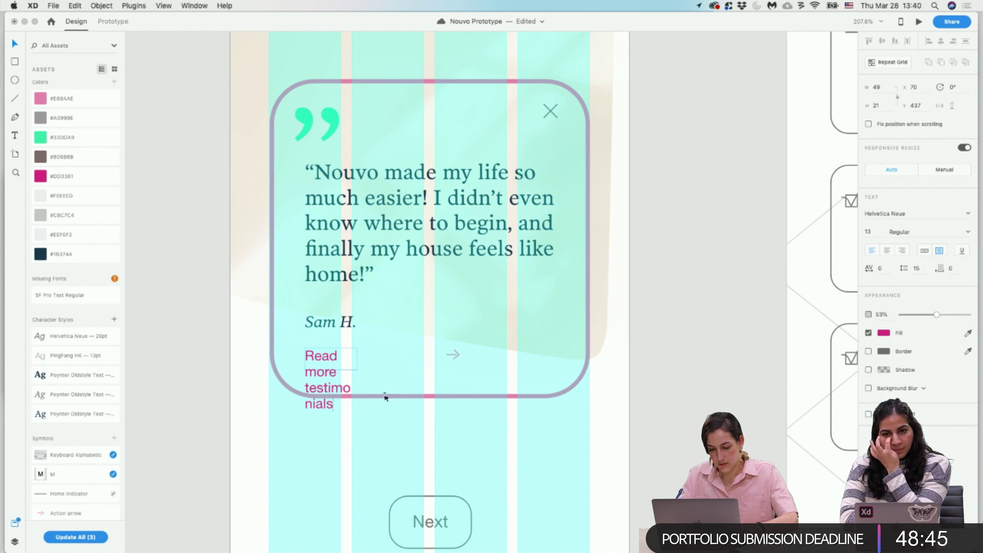
# Widen the "Read more testimonials" text box to fit one line and place the arrow directly after the text.
pyautogui.press('Escape')
pyautogui.moveTo(358, 358); pyautogui.dragTo(473, 360)
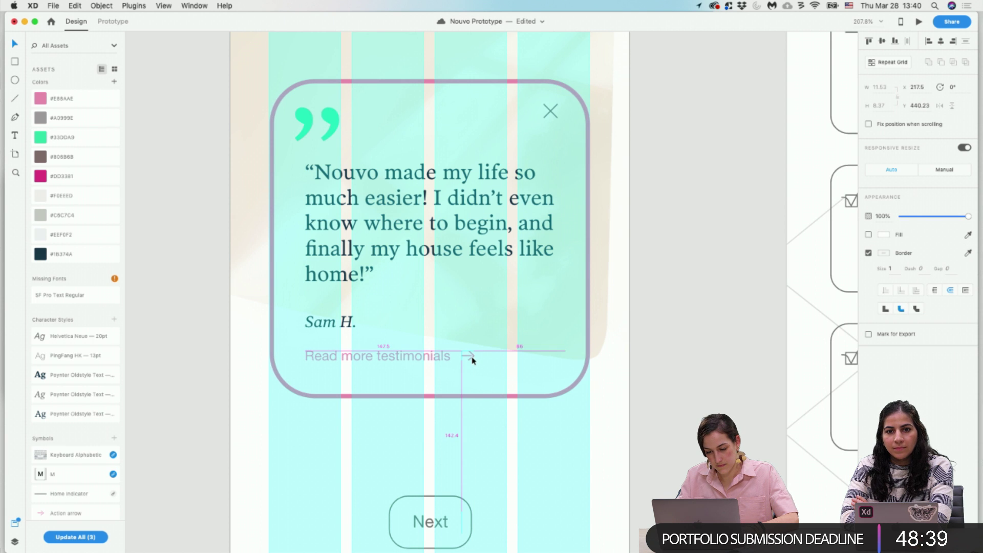
pyautogui.click(658, 397)
# Enable a fill on the testimonial card's rounded rectangle on Splash – 4 and set it to a very pale pink.
pyautogui.scroll(-3, 659, 398)
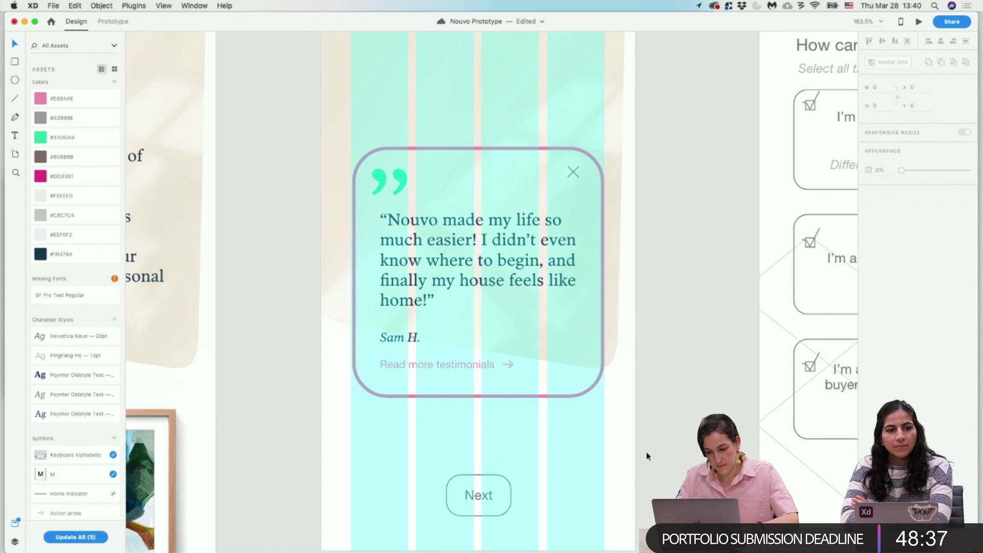
pyautogui.scroll(-3, 647, 451)
pyautogui.click(598, 291)
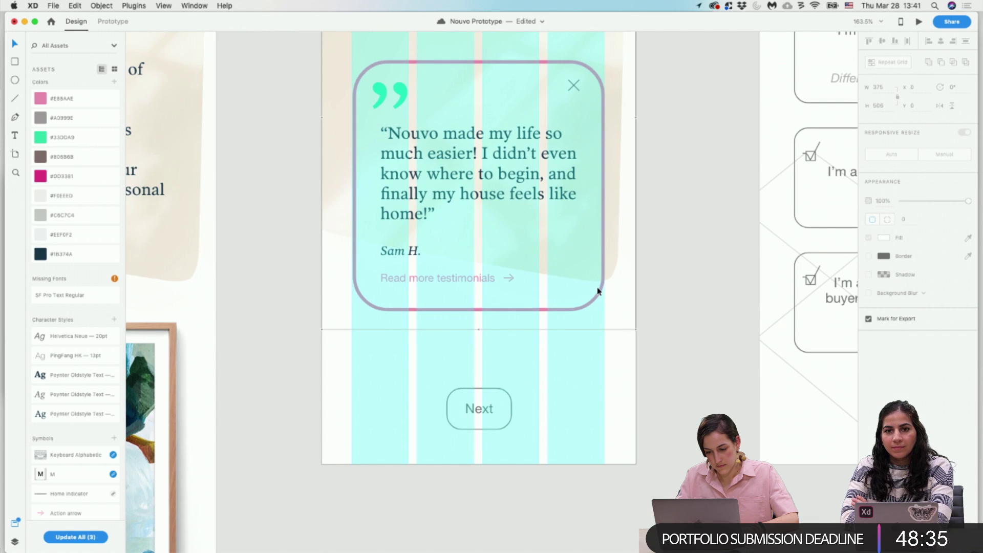
pyautogui.click(582, 75)
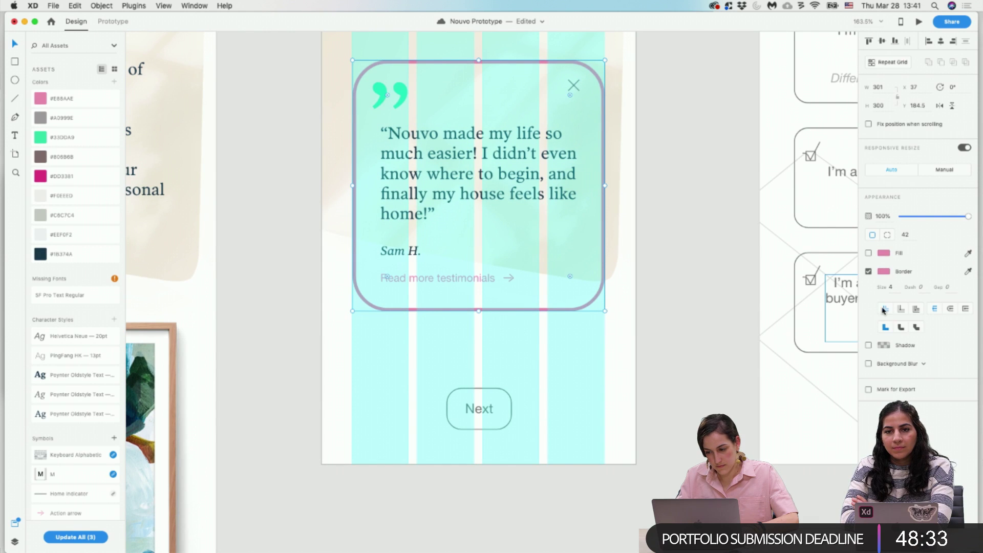
pyautogui.click(869, 252)
pyautogui.click(884, 253)
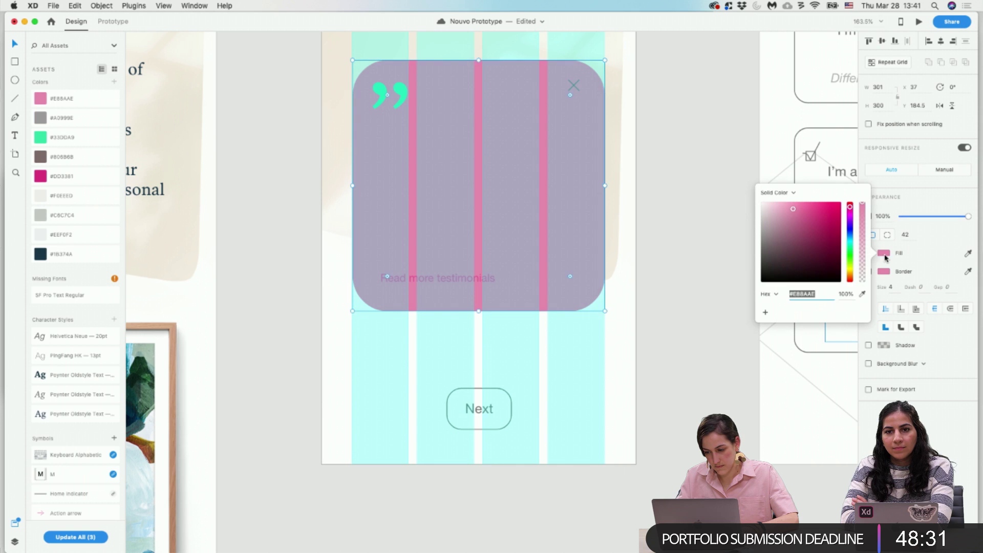
pyautogui.click(770, 210)
pyautogui.moveTo(769, 210); pyautogui.dragTo(759, 205)
# Try sending the testimonial card's rectangle behind all other objects on Splash – 4.
pyautogui.rightClick(549, 236)
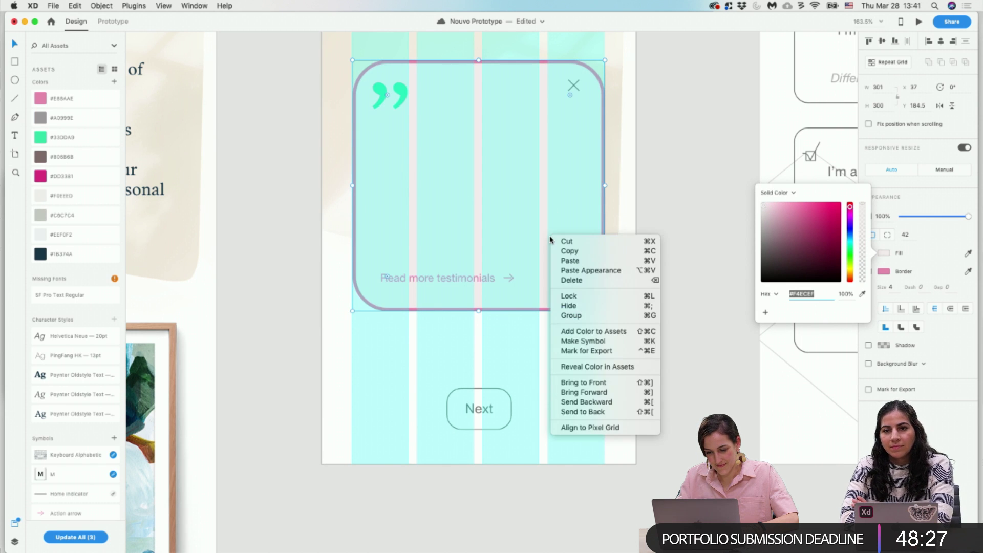
pyautogui.click(615, 412)
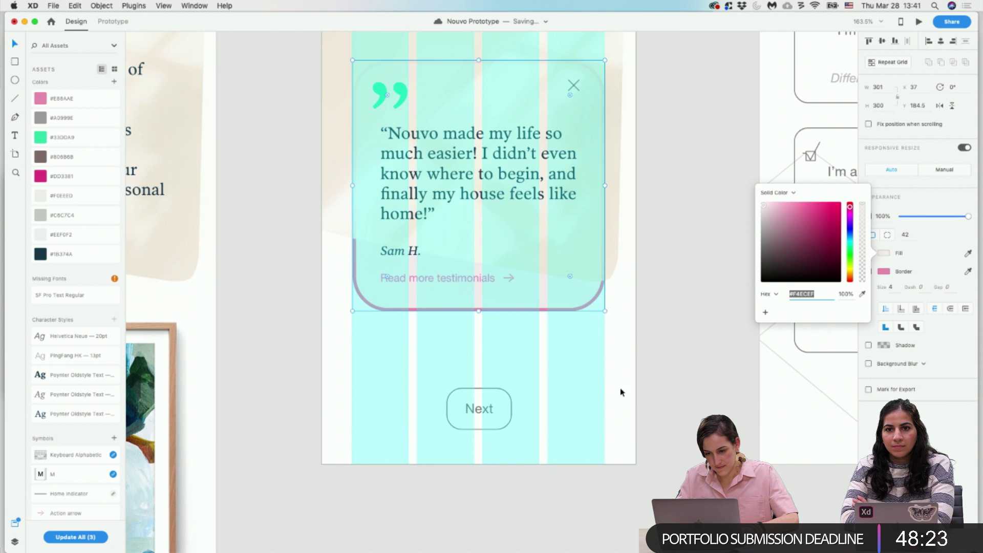
pyautogui.click(658, 262)
pyautogui.scroll(5, 656, 260)
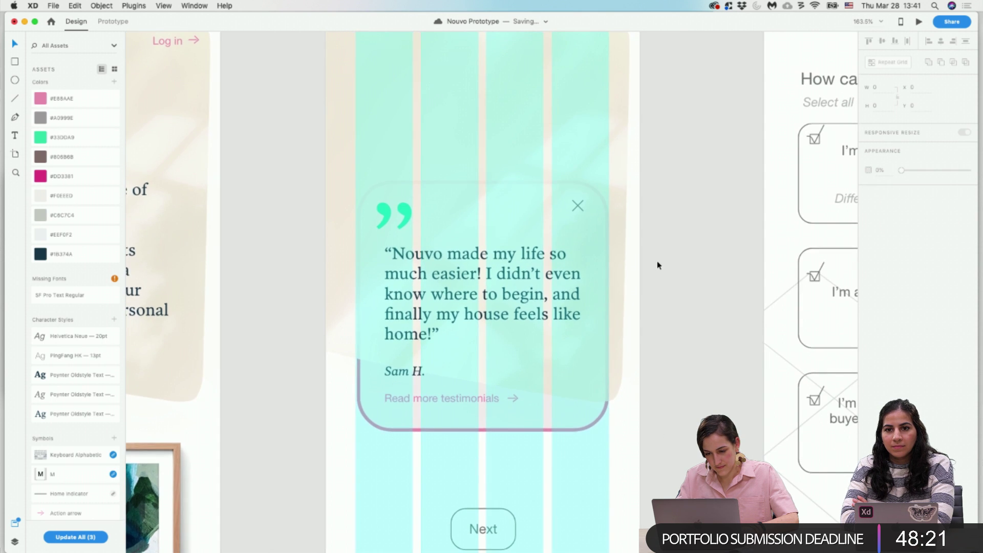
pyautogui.press('super+z')
# Move Rectangle 84 directly below the quote text in Splash – 4's layer order and hide the layout grid.
pyautogui.click(15, 541)
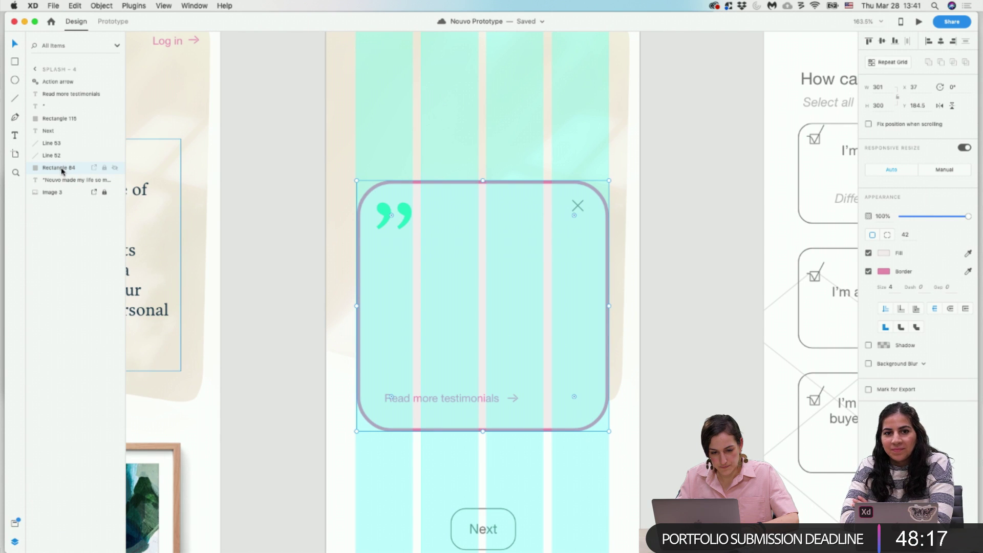
pyautogui.moveTo(63, 171); pyautogui.dragTo(62, 190)
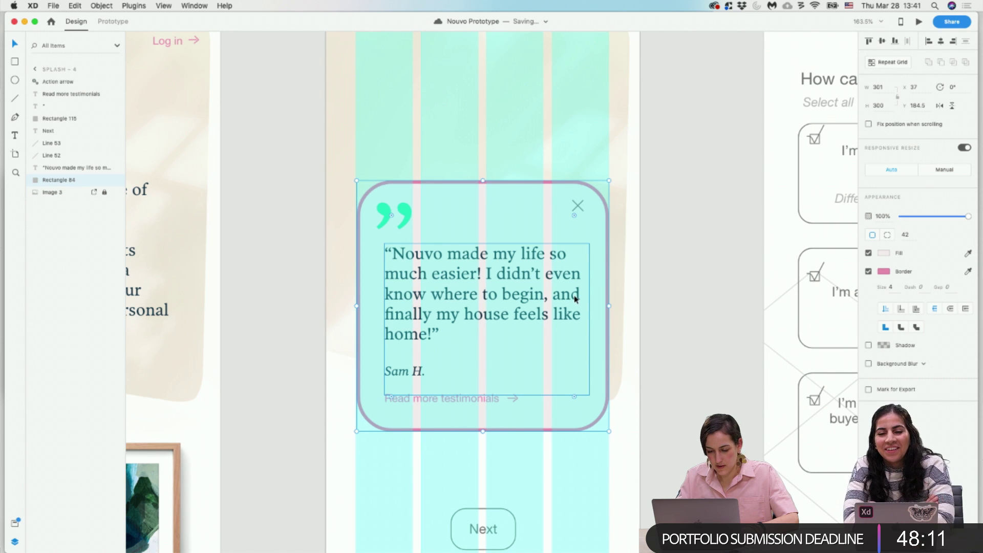
pyautogui.press('super+shift+apostrophe')
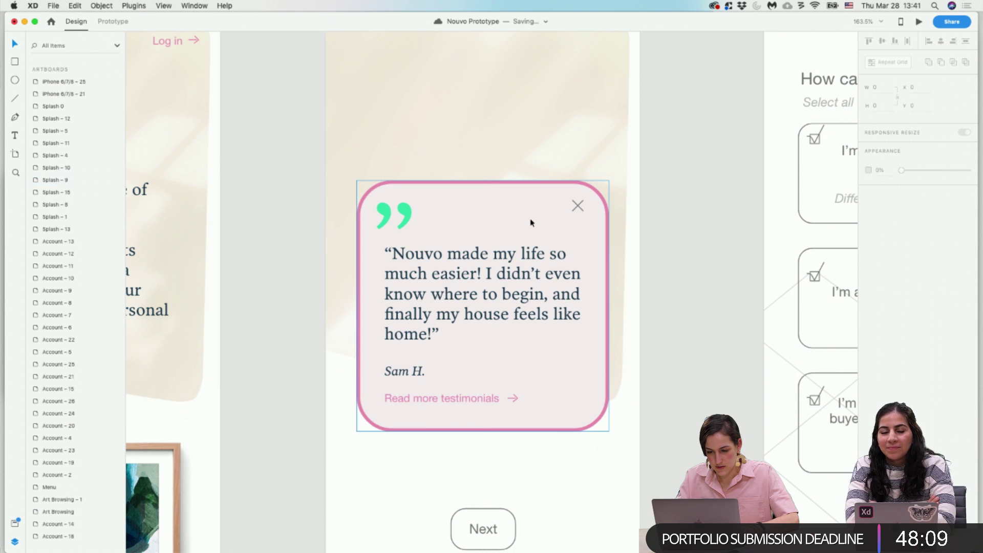
# Change the testimonial card's fill to white at about 38% opacity.
pyautogui.click(884, 252)
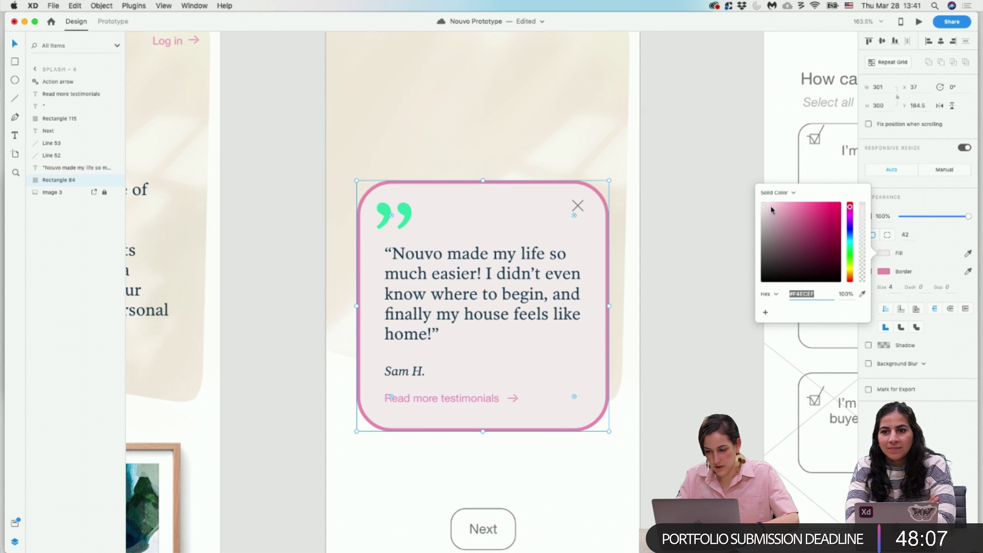
pyautogui.moveTo(809, 219); pyautogui.dragTo(743, 197)
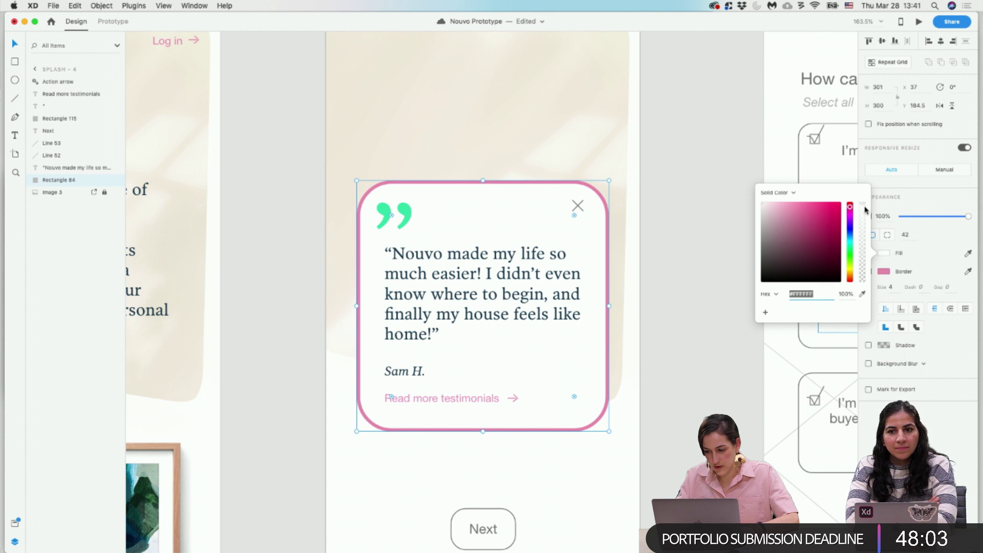
pyautogui.click(863, 209)
pyautogui.moveTo(864, 244); pyautogui.dragTo(864, 267)
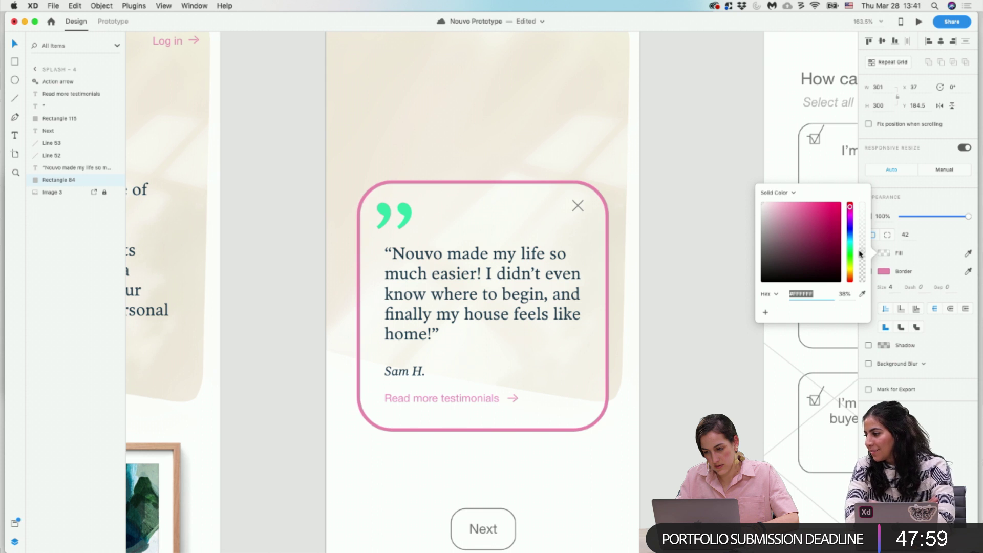
pyautogui.press('Escape')
# Add a drop shadow with the default offsets and blur to the testimonial card.
pyautogui.click(868, 345)
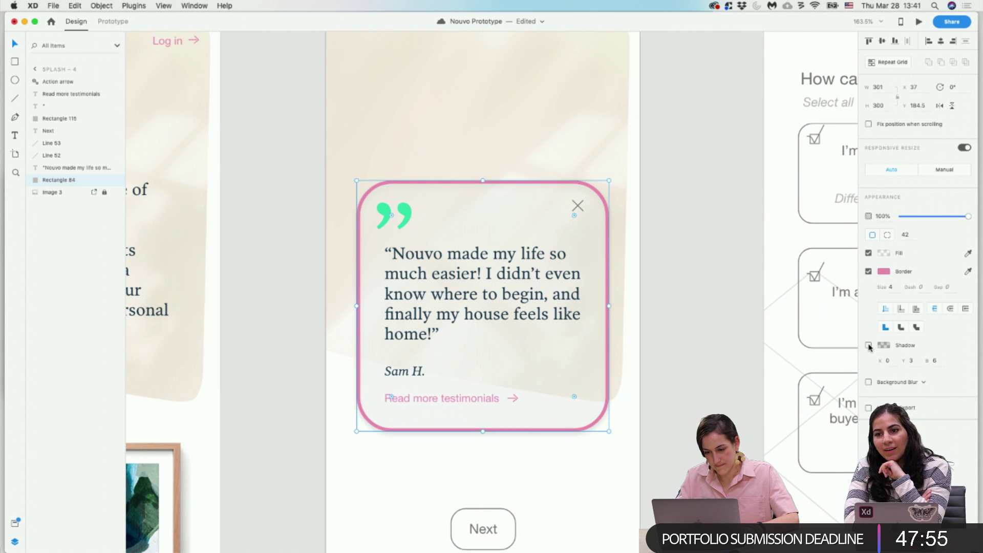
pyautogui.click(869, 346)
pyautogui.click(869, 346)
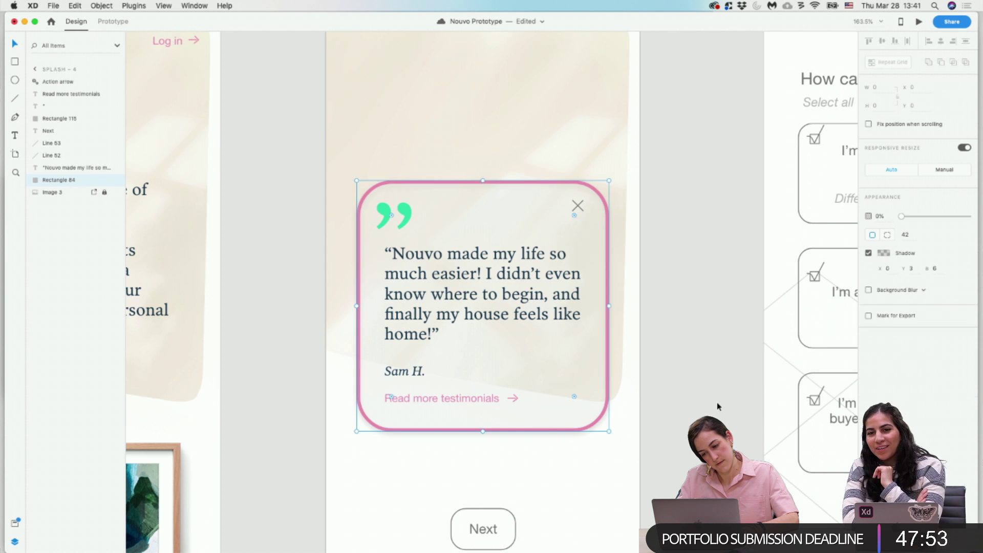
pyautogui.click(717, 401)
# Delete the outlined Next button, including its text and rounded rectangle, from Splash – 4.
pyautogui.scroll(-5, 717, 401)
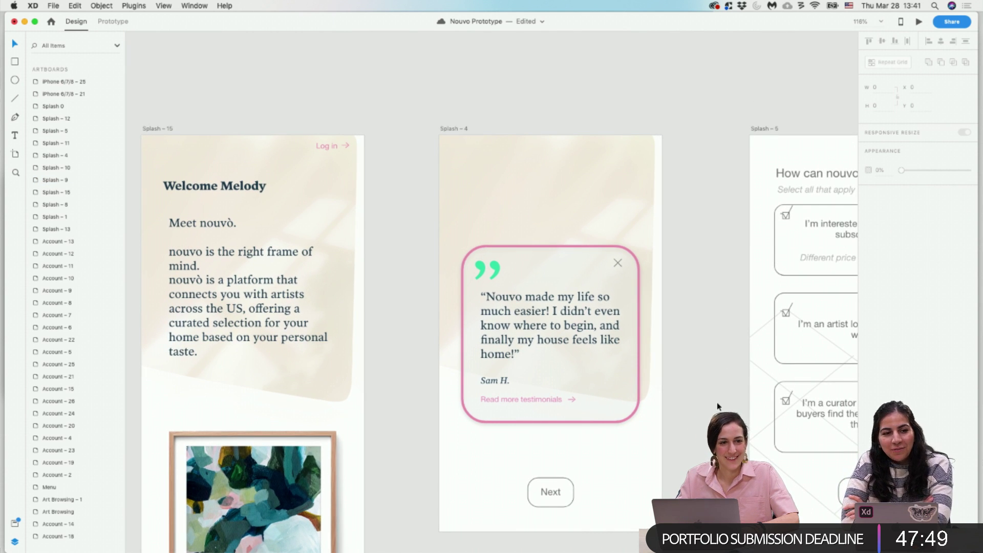
pyautogui.hscroll(3, 717, 406)
pyautogui.scroll(-1, 716, 406)
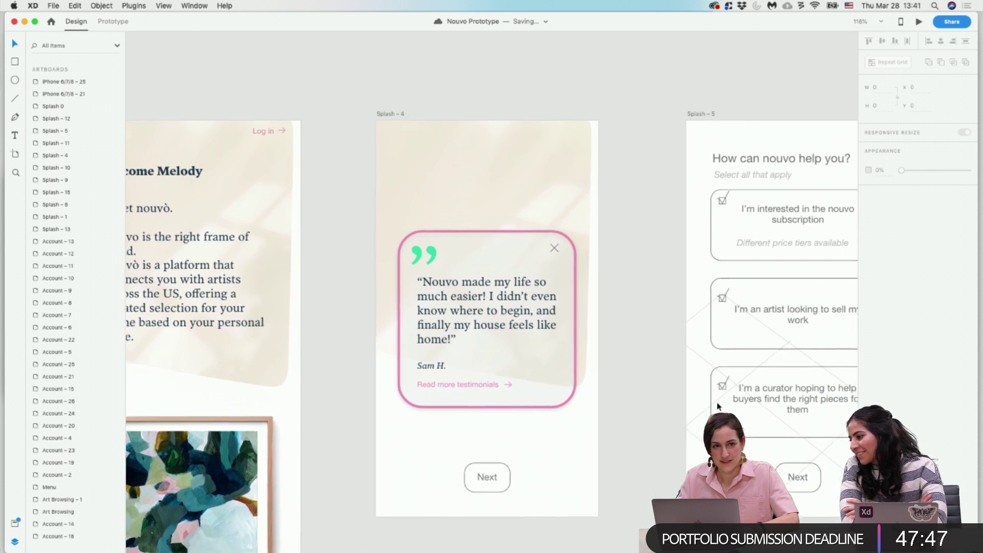
pyautogui.hscroll(2, 621, 369)
pyautogui.scroll(-1, 621, 368)
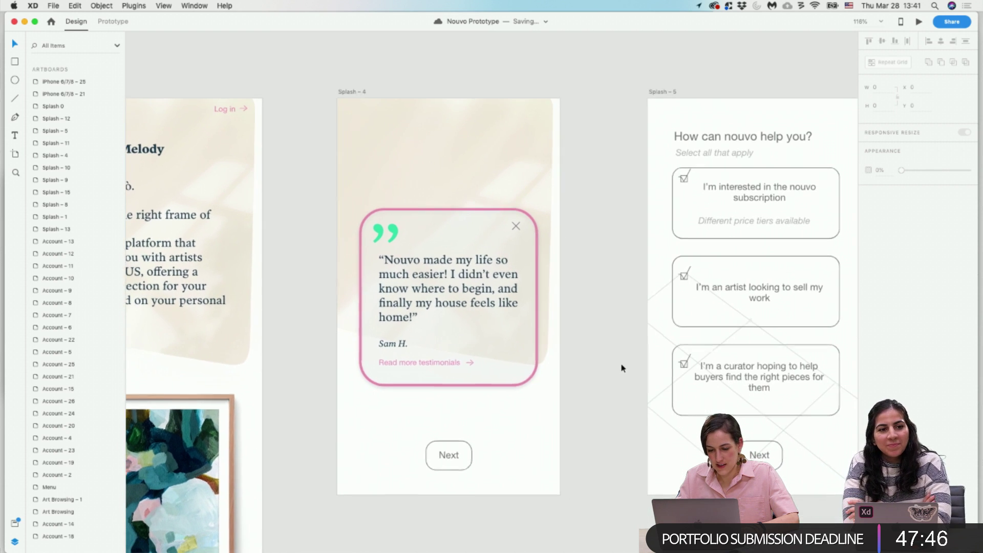
pyautogui.click(449, 448)
pyautogui.moveTo(509, 494); pyautogui.dragTo(402, 431)
pyautogui.press('Delete')
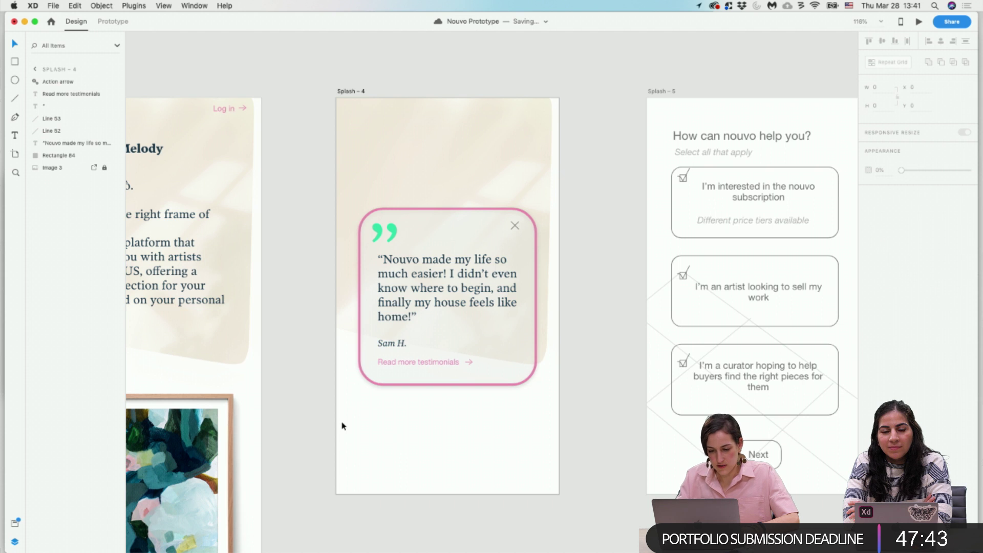
# Copy the Log in text and arrow from Splash – 15 to Splash – 4 and place them below the testimonial card.
pyautogui.hscroll(-5, 342, 426)
pyautogui.scroll(1, 342, 426)
pyautogui.click(378, 120)
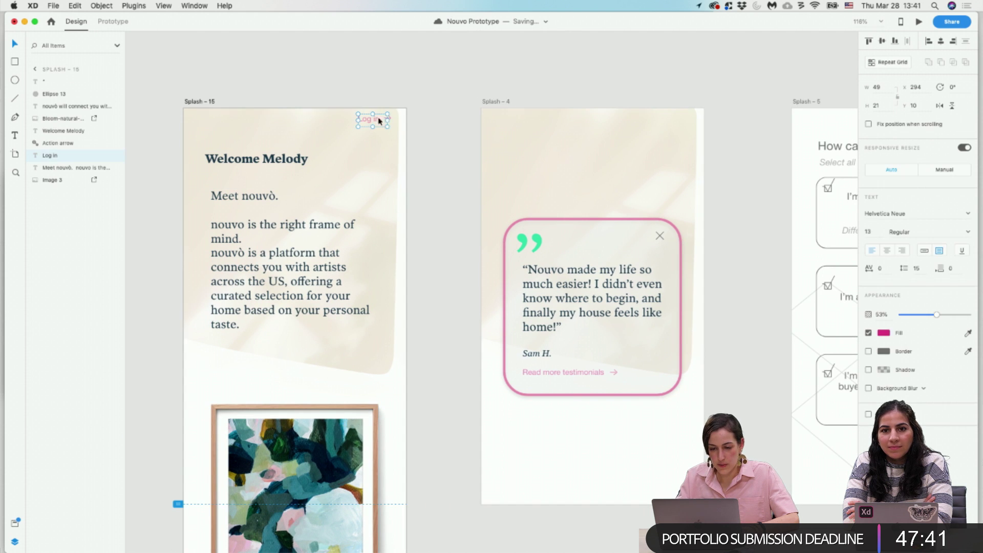
pyautogui.scroll(3, 388, 116)
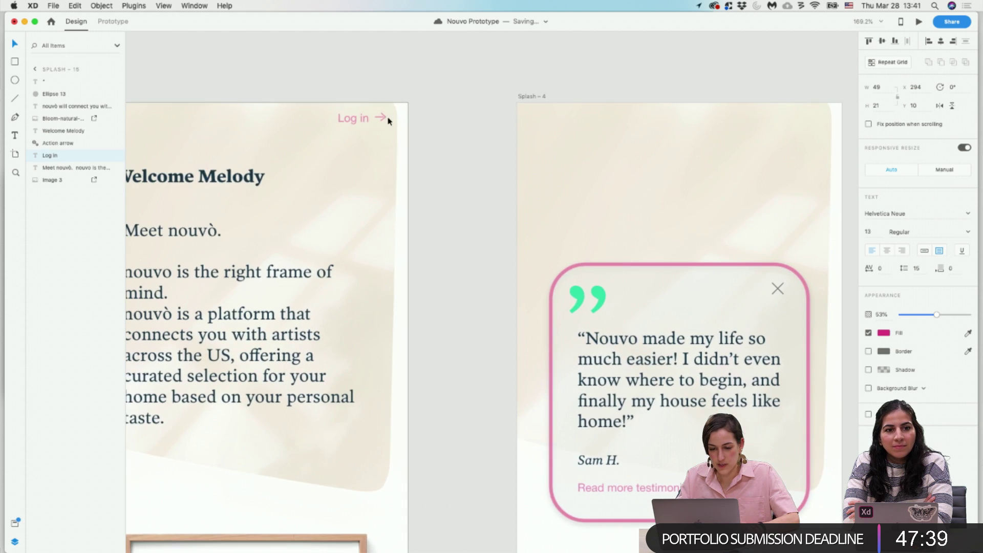
pyautogui.keyDown('shift'); pyautogui.click(382, 118); pyautogui.keyUp('shift')
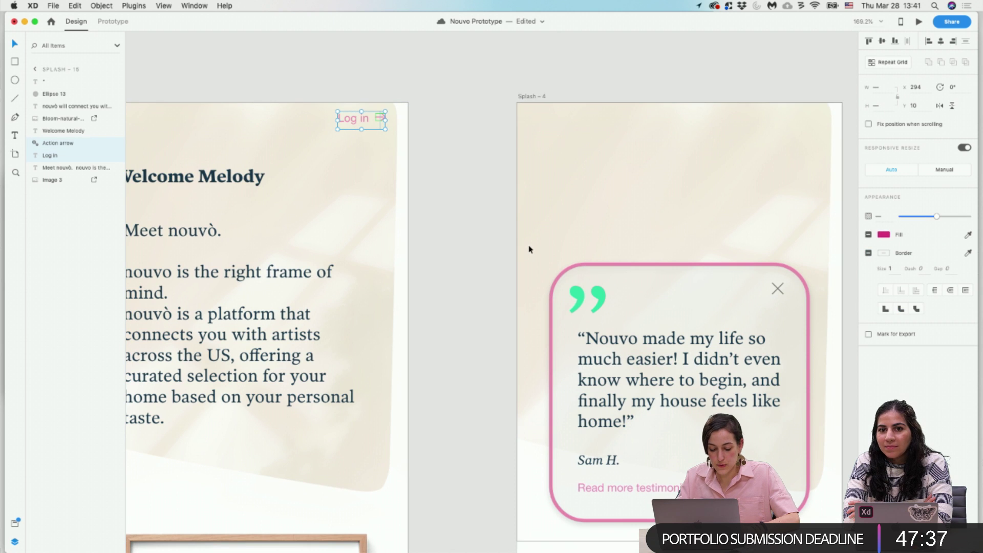
pyautogui.scroll(-5, 561, 393)
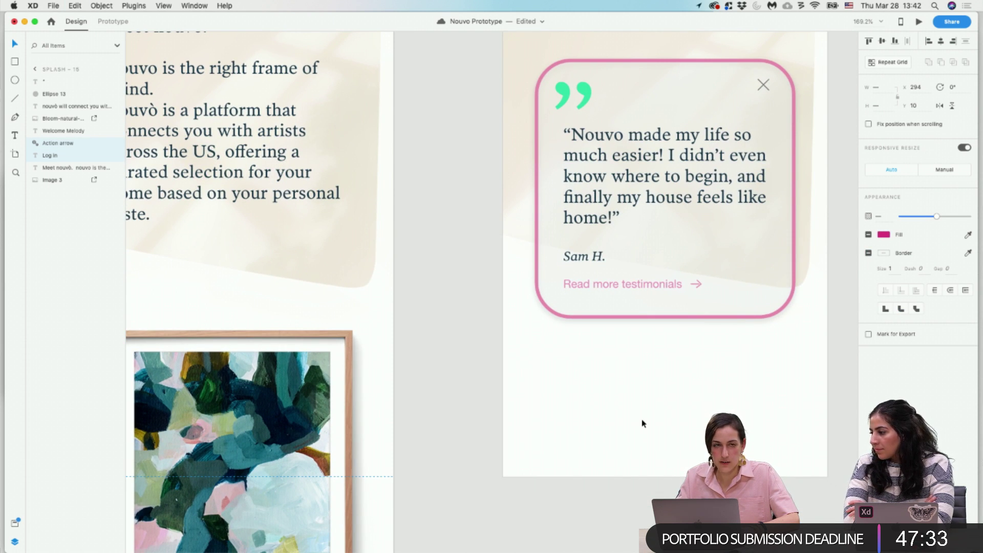
pyautogui.press('super+s')
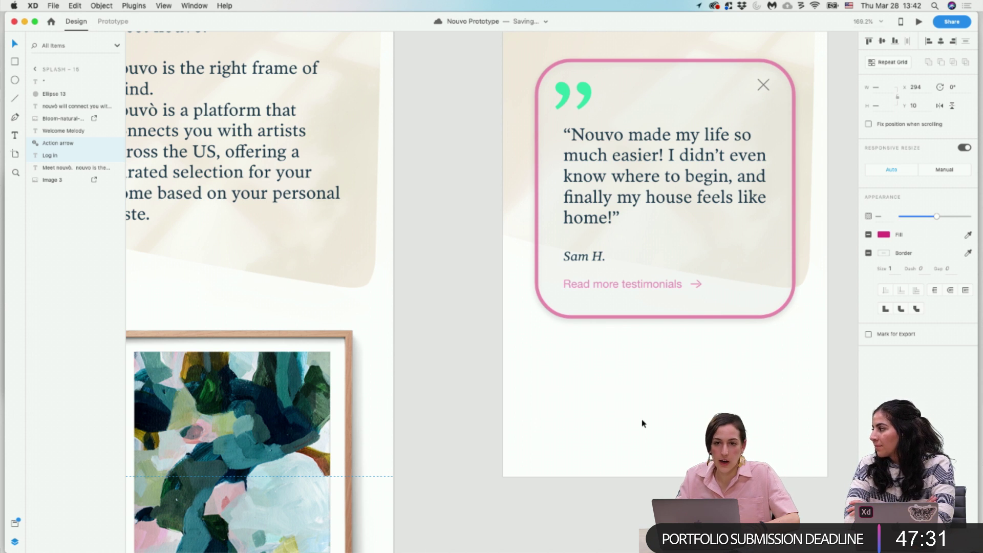
pyautogui.click(651, 461)
pyautogui.press('super+v')
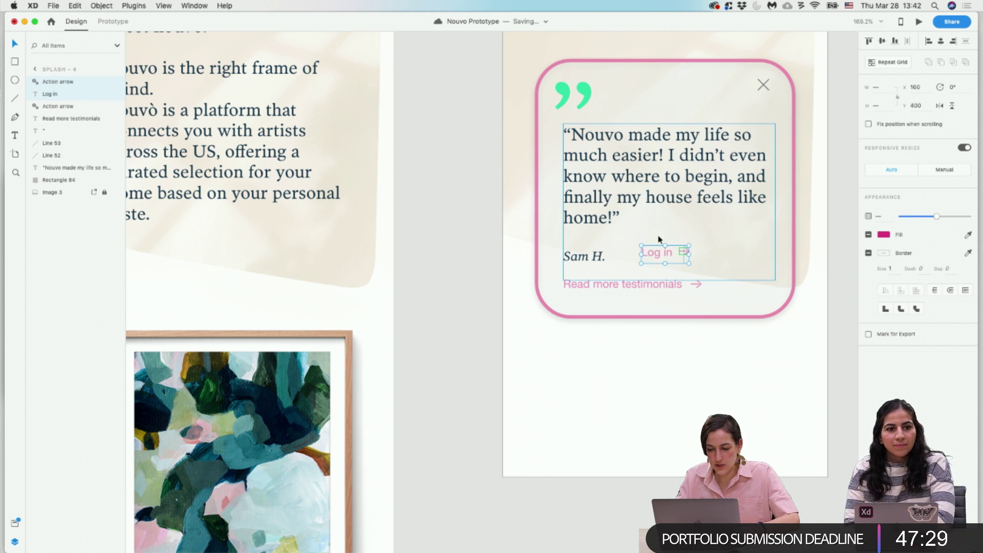
pyautogui.moveTo(666, 256); pyautogui.dragTo(669, 419)
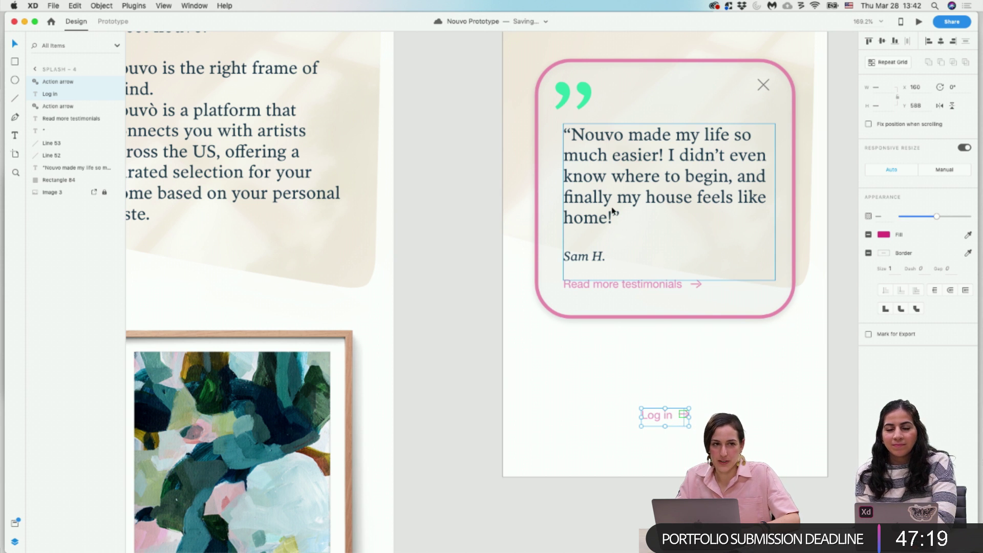
# Change "Nouvo" at the start of the testimonial quote to lowercase "nouvo".
pyautogui.doubleClick(630, 145)
pyautogui.click(584, 134)
pyautogui.press('BackSpace')
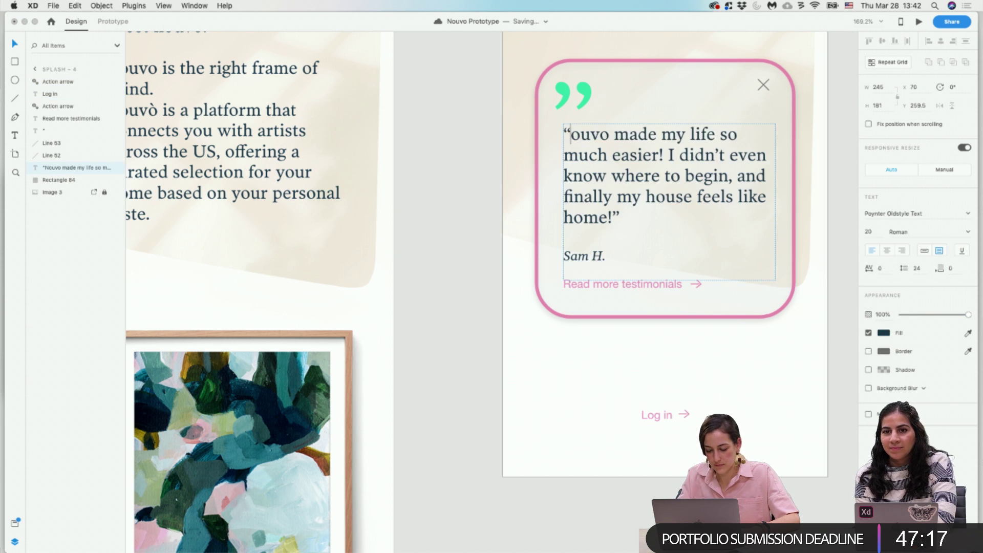
pyautogui.write('n')
pyautogui.press('BackSpace')
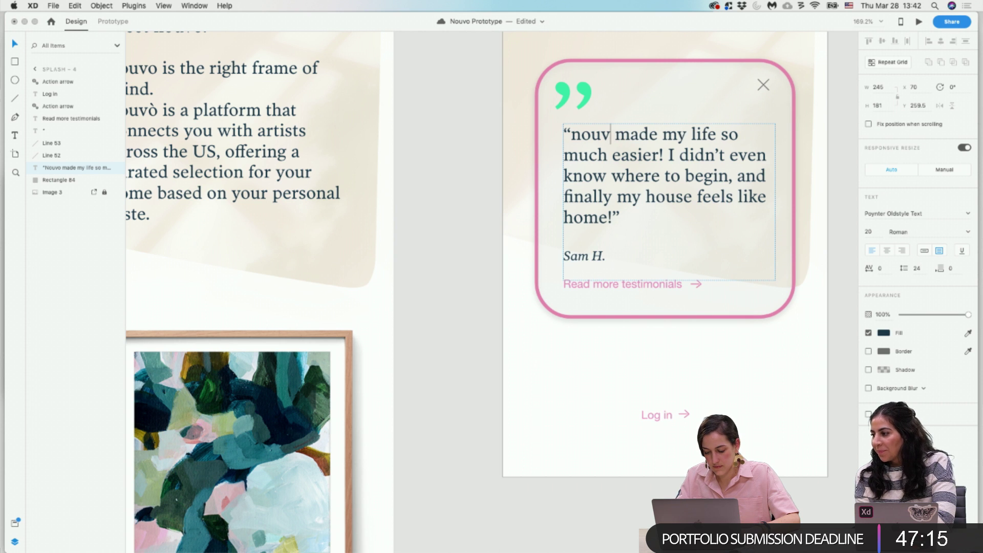
pyautogui.write('o')
pyautogui.press('Escape')
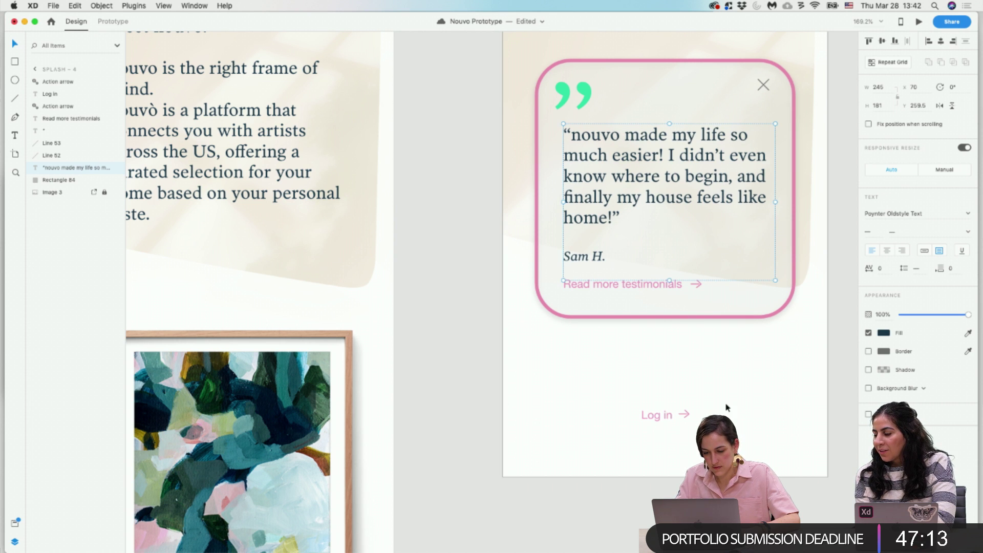
# Change the "Log in" text below the testimonial card to "Next".
pyautogui.click(675, 419)
pyautogui.doubleClick(675, 418)
pyautogui.write('Ne')
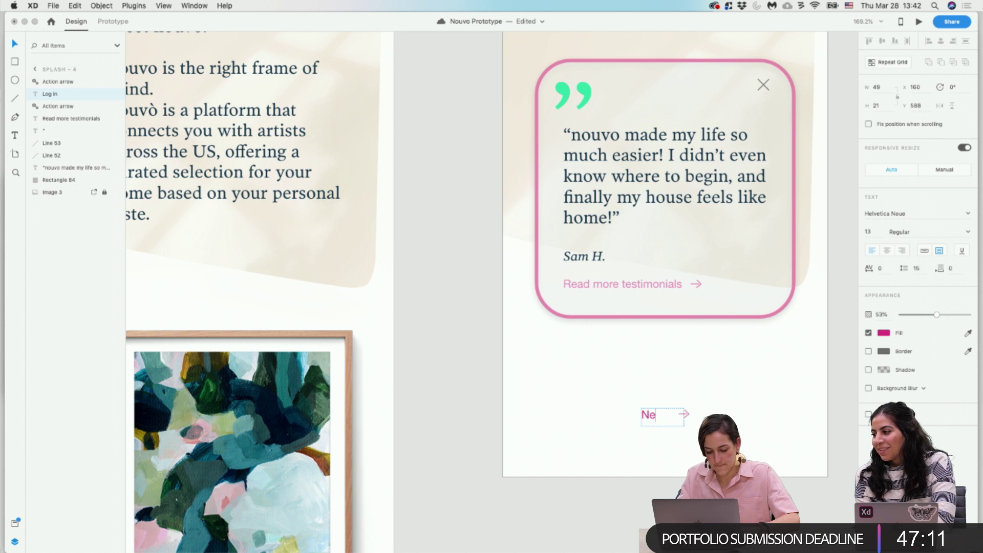
pyautogui.write('xt')
pyautogui.press('Escape')
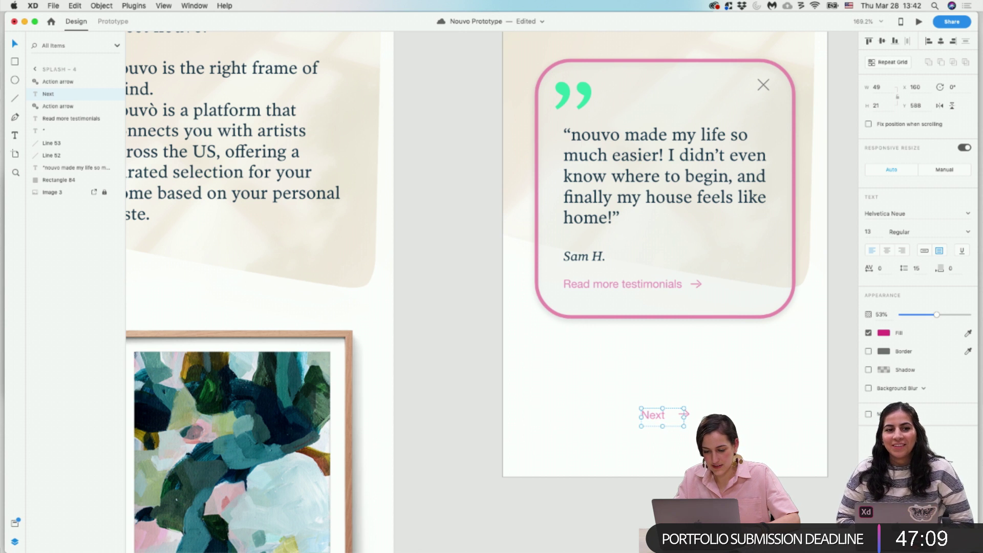
pyautogui.press('Escape')
# Recolor both lines of Splash – 4's close icon with the pink sampled from the testimonial card's border.
pyautogui.scroll(-5, 687, 159)
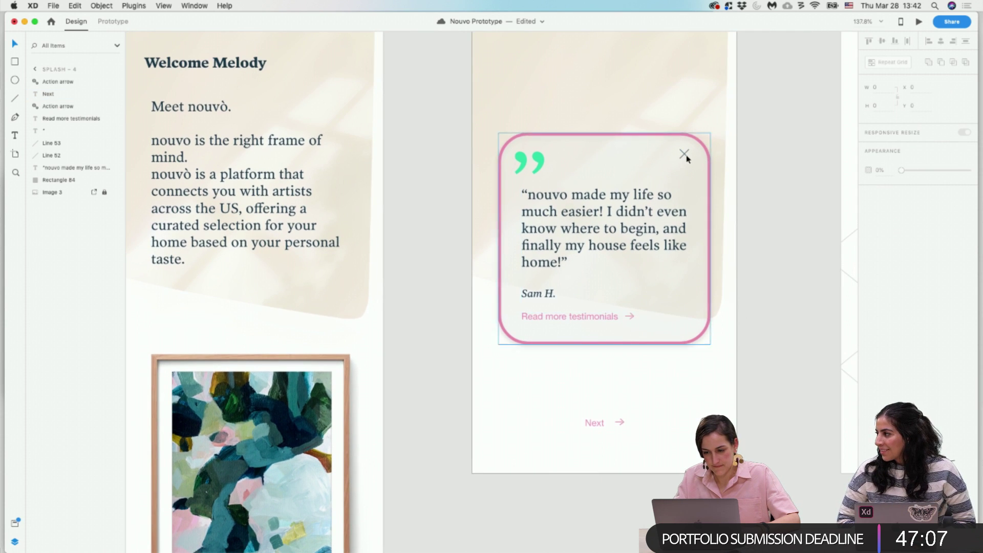
pyautogui.scroll(5, 688, 161)
pyautogui.click(686, 148)
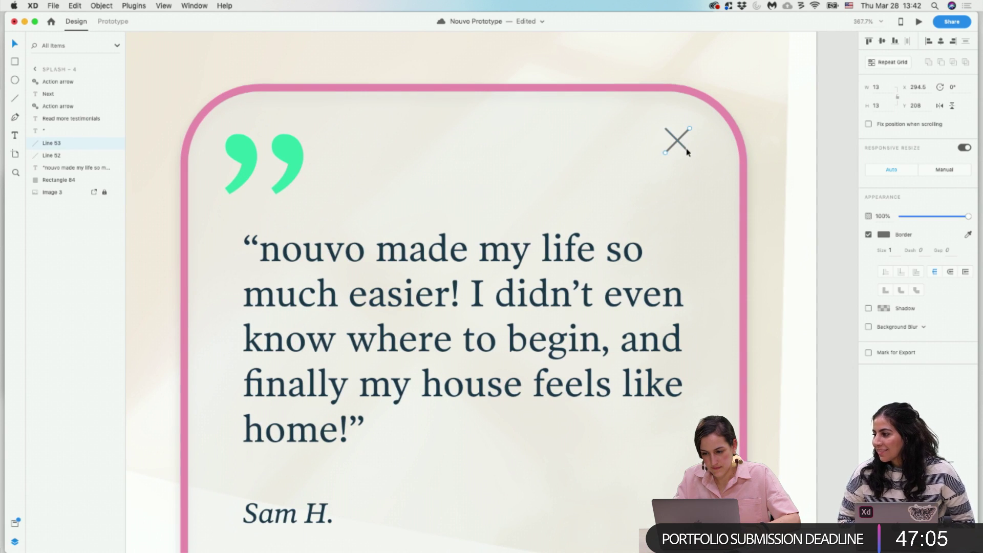
pyautogui.click(950, 272)
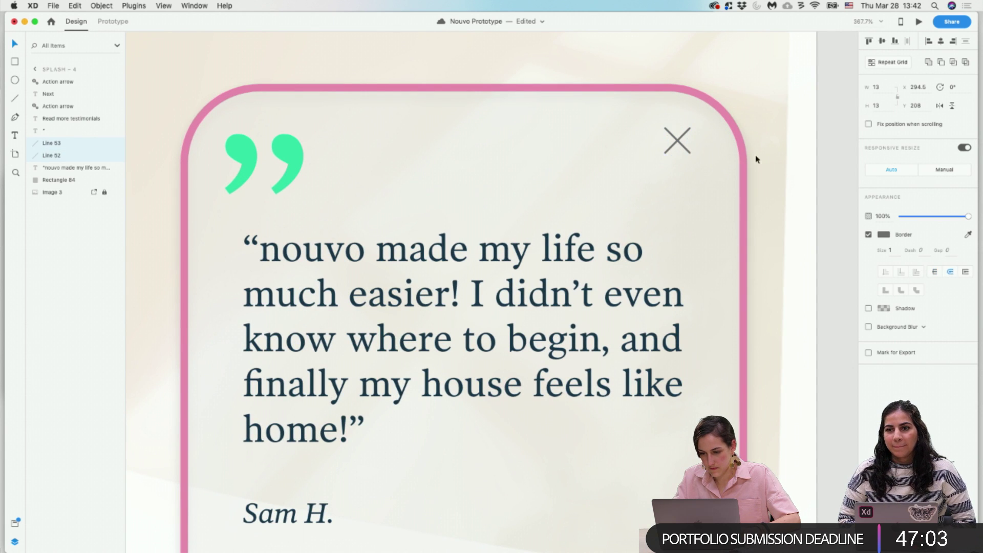
pyautogui.click(887, 236)
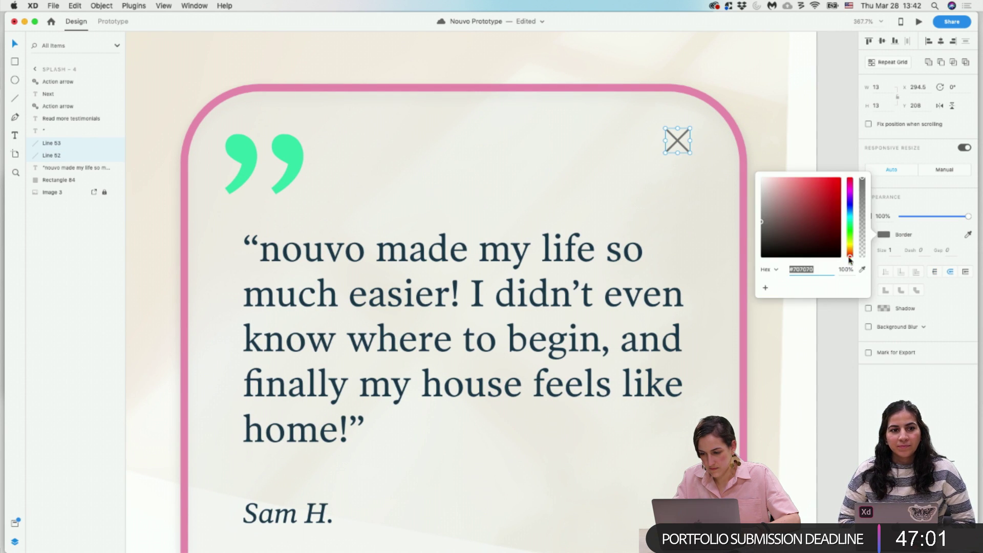
pyautogui.click(861, 270)
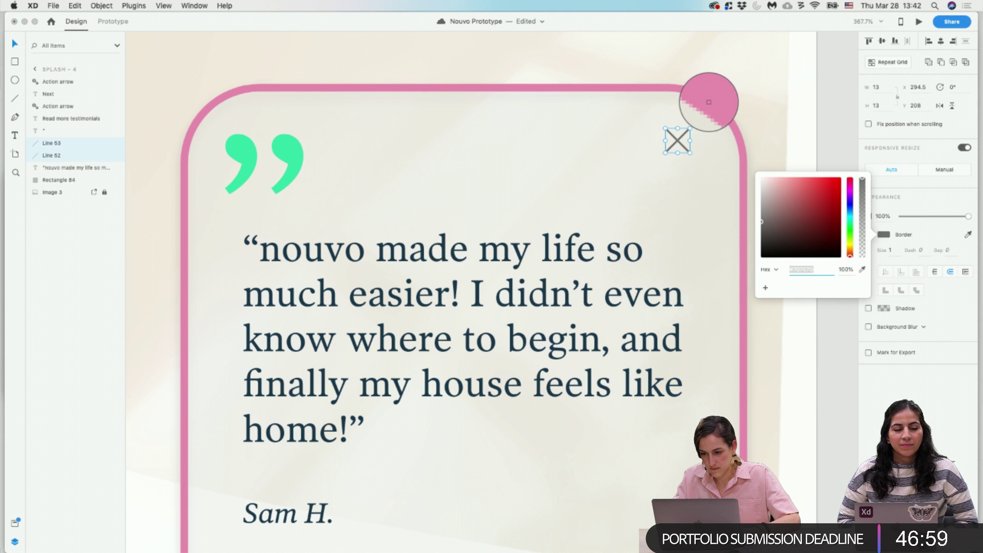
pyautogui.click(712, 104)
pyautogui.click(802, 148)
# Turn the two lines of the close icon into a symbol and name it "Close".
pyautogui.scroll(3, 678, 141)
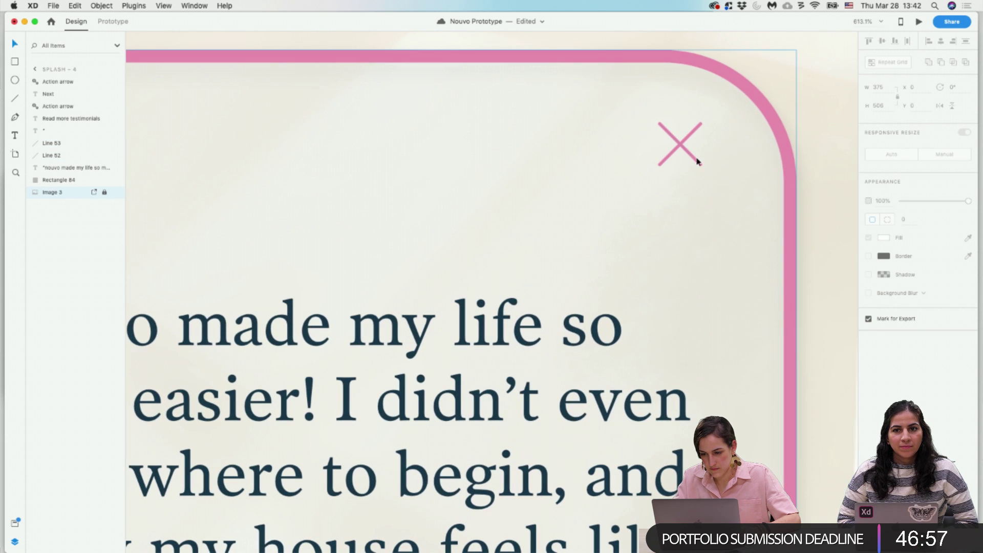
pyautogui.click(696, 156)
pyautogui.keyDown('shift'); pyautogui.click(692, 137); pyautogui.keyUp('shift')
pyautogui.moveTo(693, 137)
pyautogui.mouseDown()
pyautogui.moveTo(681, 157)
pyautogui.moveTo(693, 136)
pyautogui.mouseUp()
pyautogui.click(698, 157)
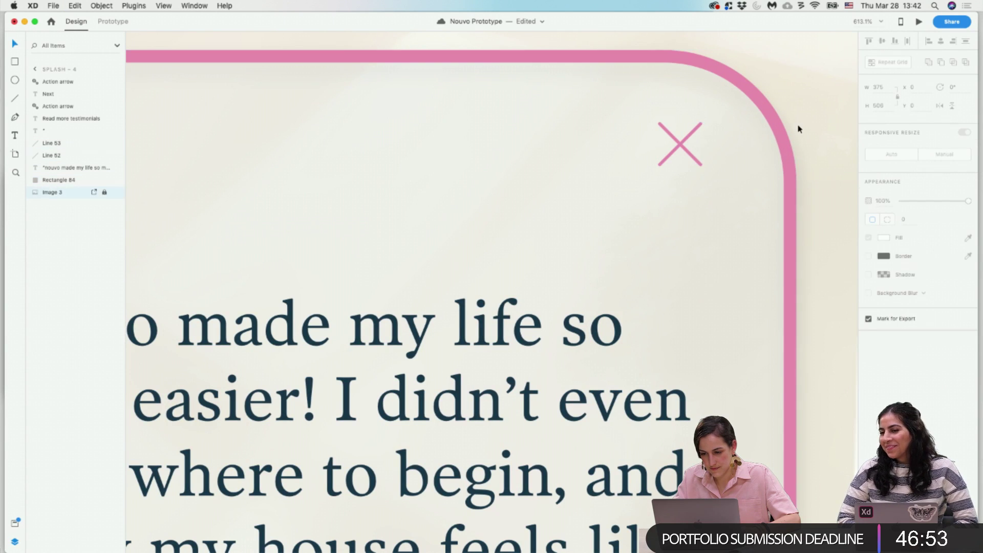
pyautogui.click(695, 160)
pyautogui.keyDown('shift'); pyautogui.click(693, 132); pyautogui.keyUp('shift')
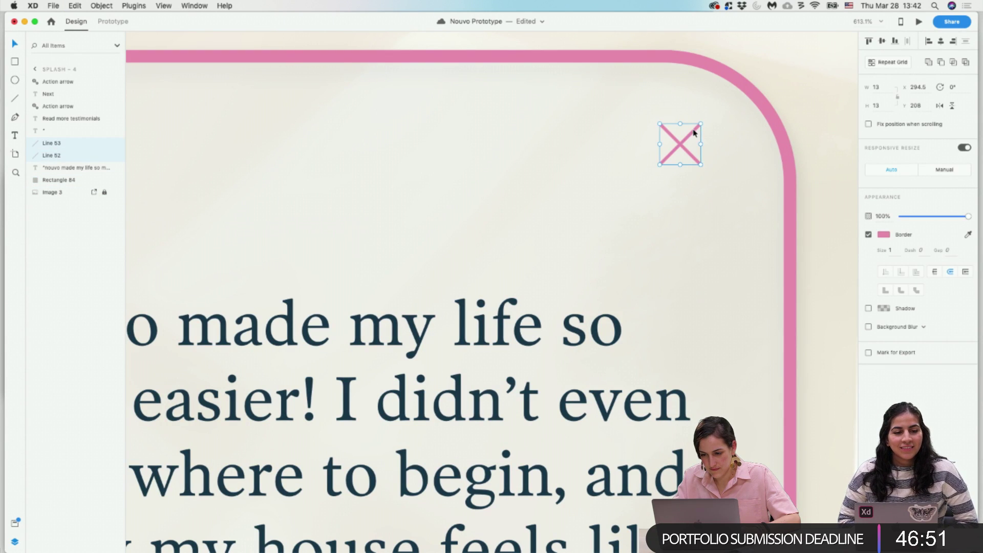
pyautogui.click(19, 525)
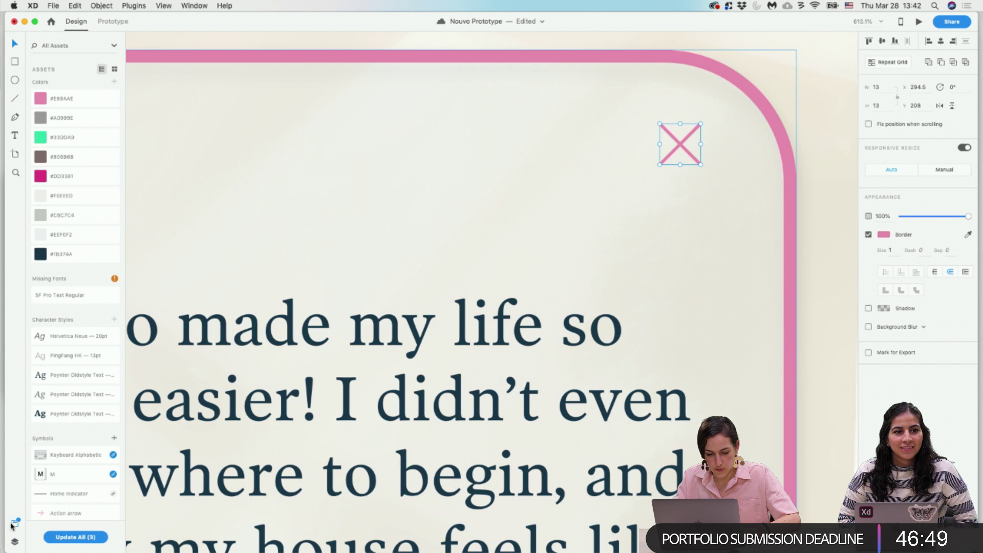
pyautogui.scroll(-2, 86, 365)
pyautogui.press('super+k')
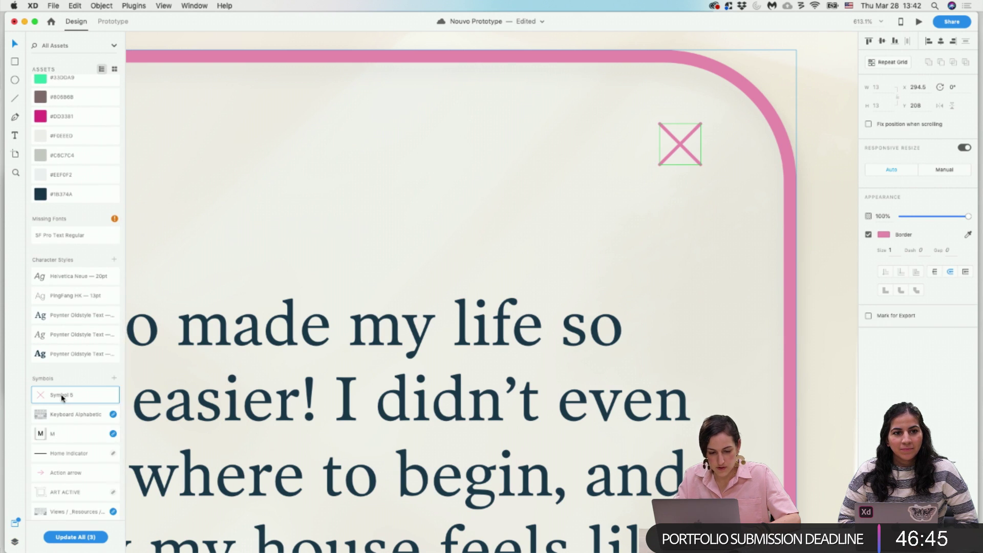
pyautogui.doubleClick(62, 395)
pyautogui.write('Close')
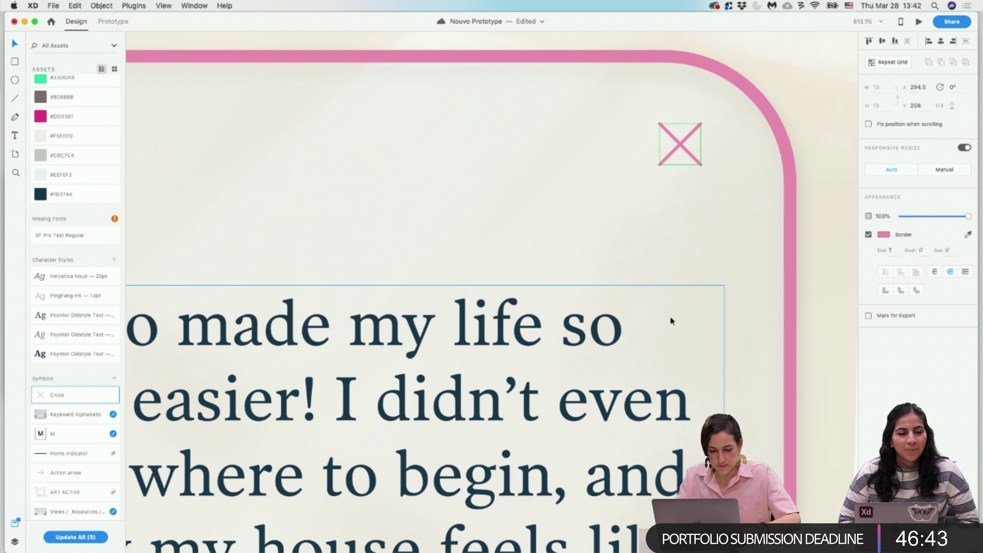
pyautogui.click(820, 326)
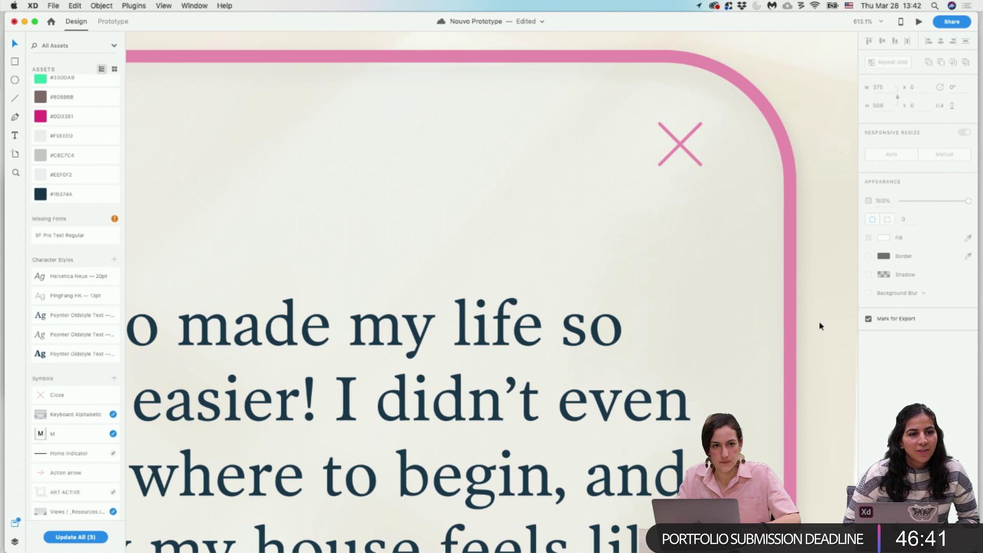
# Move the Close symbol slightly down and inward from the testimonial card's corner, to X 292.5, Y 215.
pyautogui.scroll(-2, 821, 326)
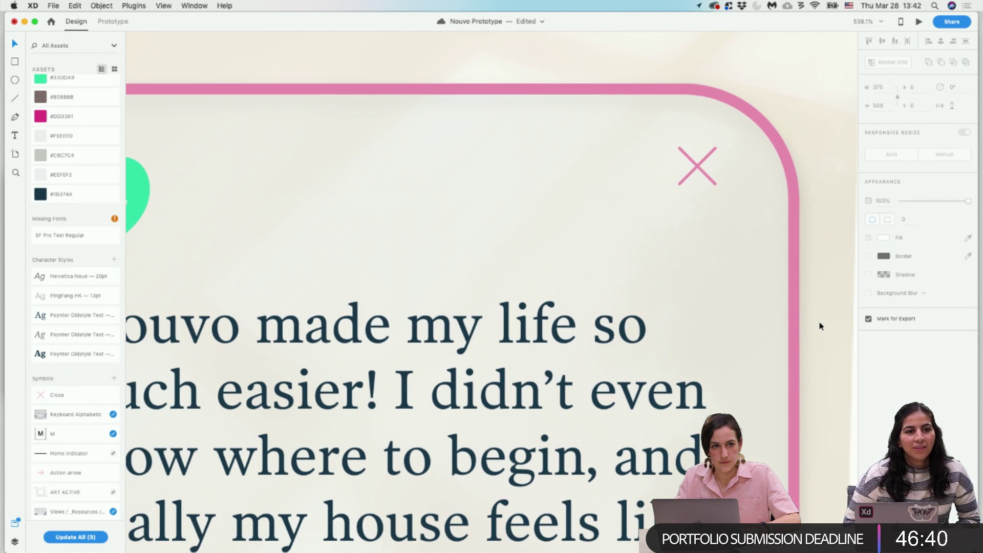
pyautogui.click(703, 175)
pyautogui.moveTo(712, 183); pyautogui.dragTo(707, 200)
pyautogui.scroll(-2, 707, 200)
pyautogui.scroll(-1, 707, 202)
pyautogui.scroll(-4, 707, 203)
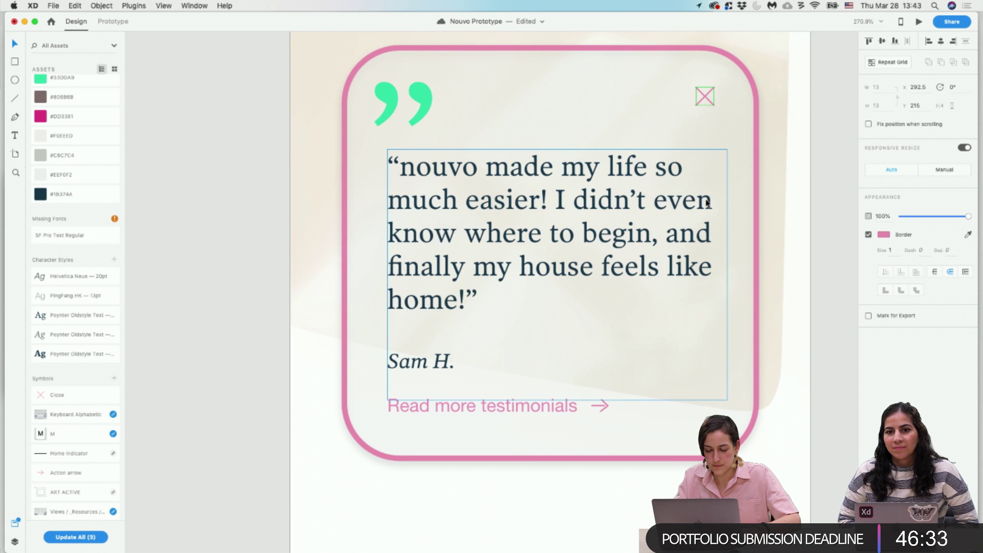
pyautogui.scroll(-3, 704, 343)
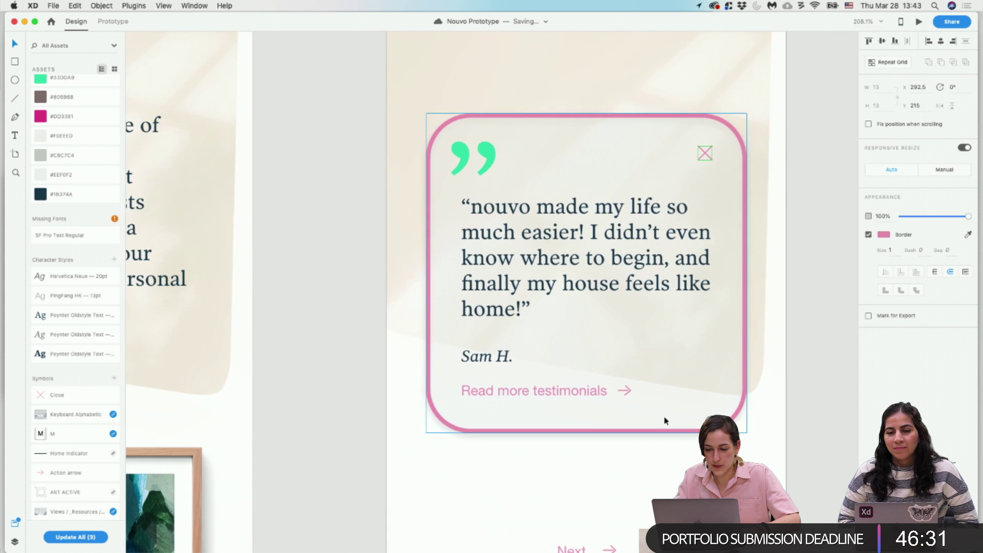
# Review the finished Splash – 15 and Splash – 4 screens beside the unstyled Splash – 5 for consistency.
pyautogui.scroll(-1, 665, 417)
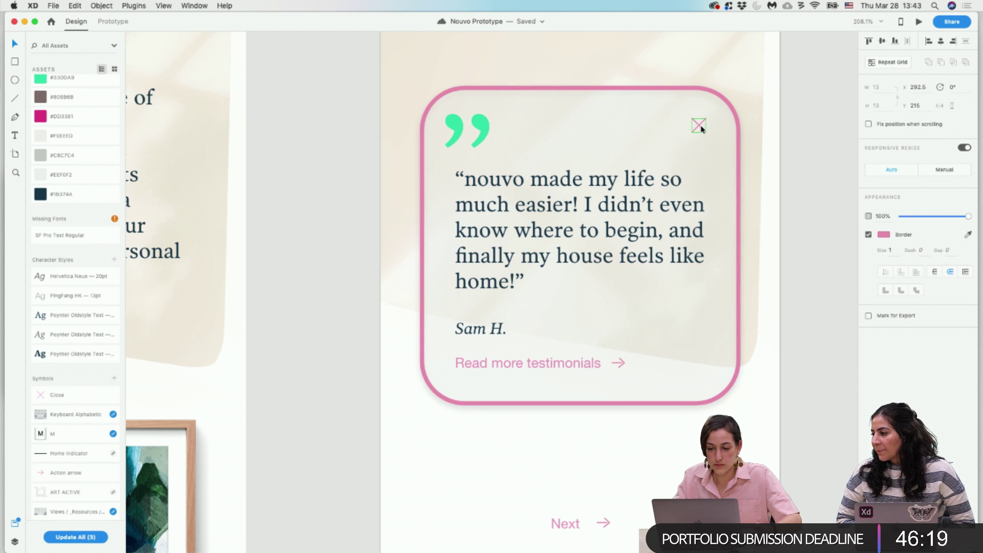
pyautogui.hscroll(-10, 702, 129)
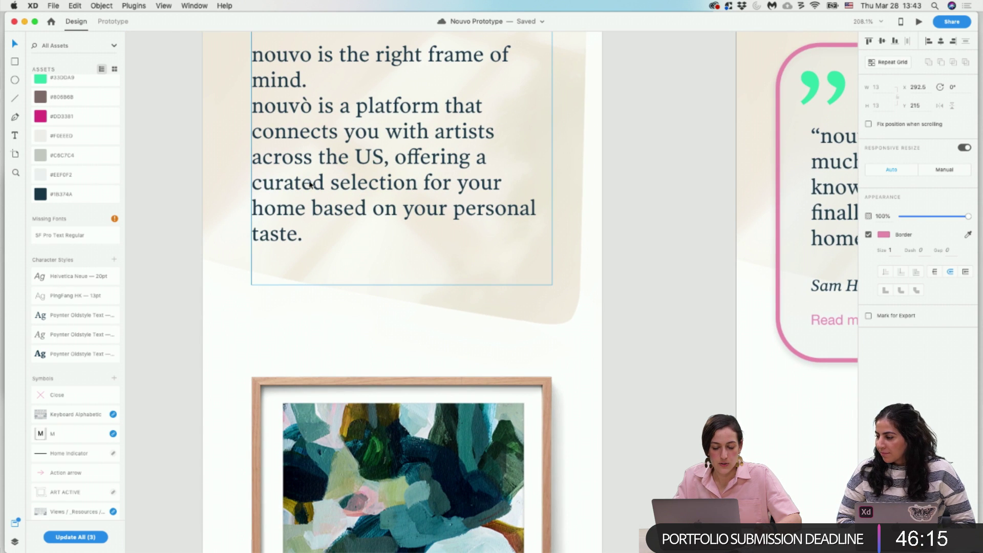
pyautogui.scroll(-3, 307, 179)
pyautogui.scroll(-5, 339, 220)
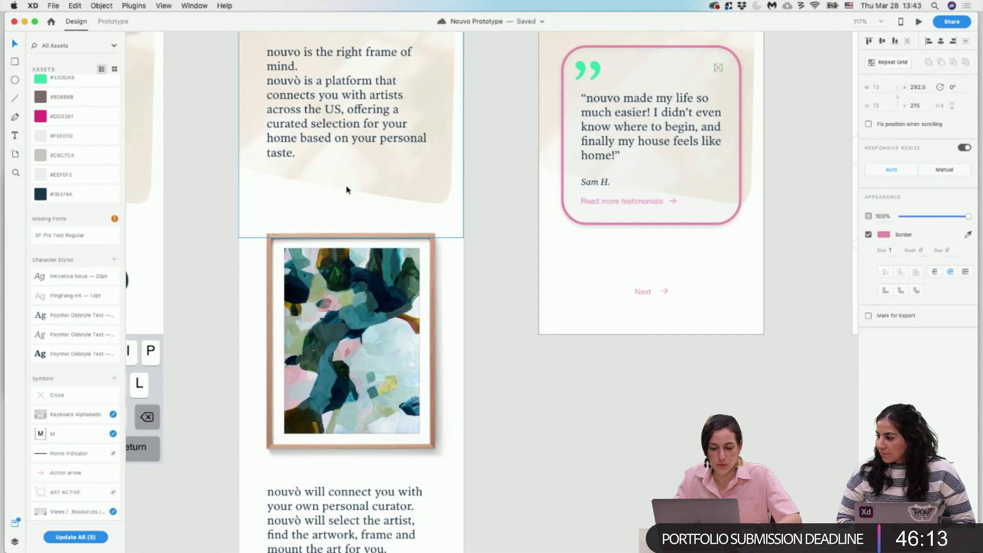
pyautogui.scroll(-10, 347, 190)
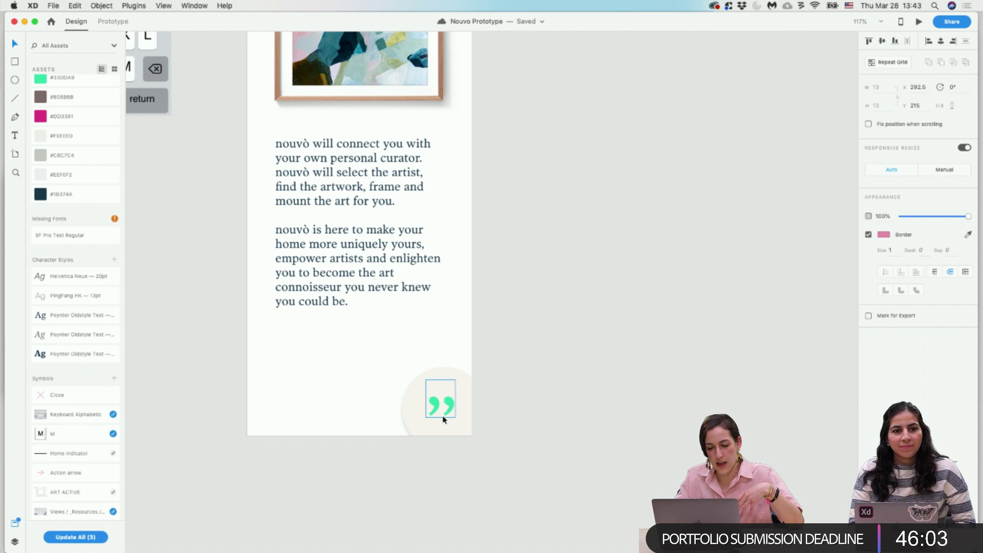
pyautogui.scroll(-5, 470, 287)
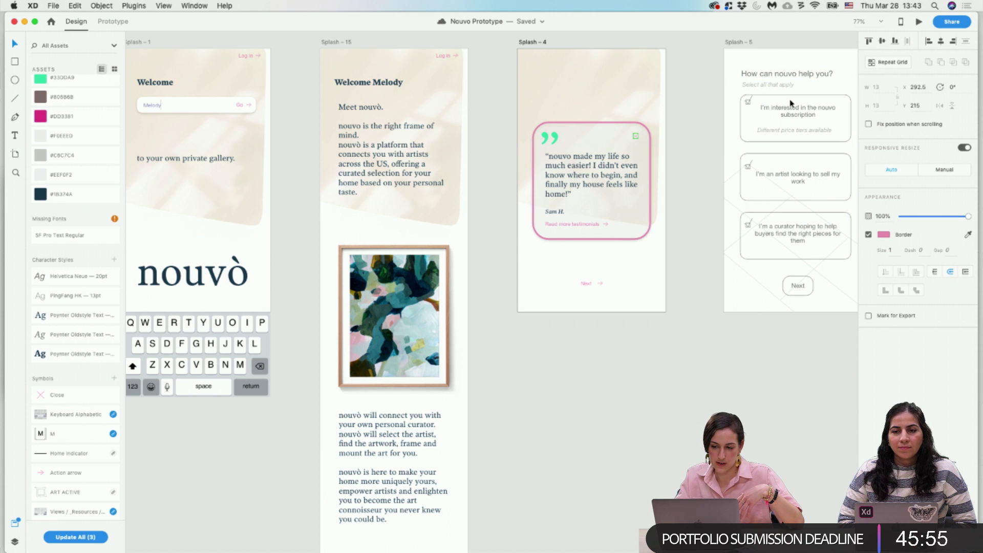
pyautogui.click(699, 98)
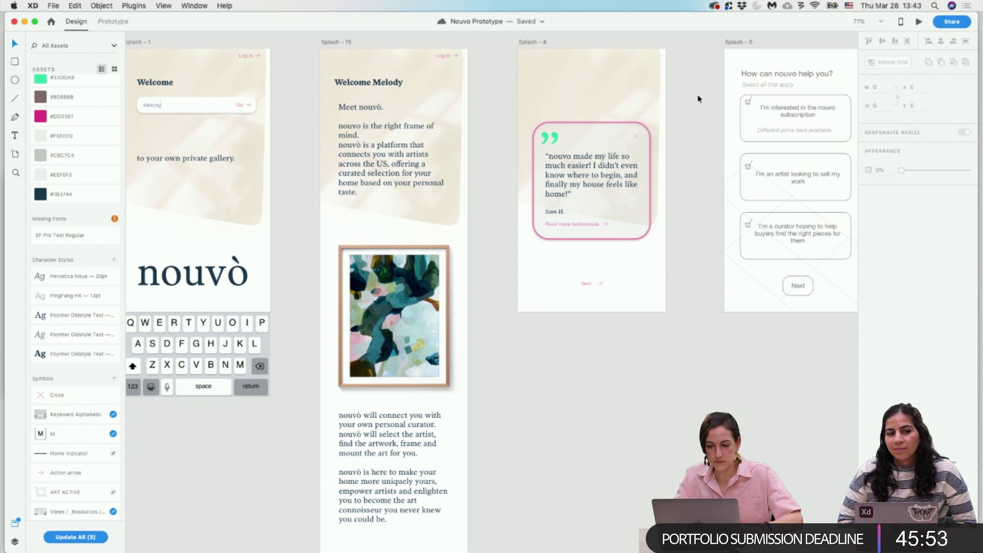
pyautogui.hscroll(5, 692, 104)
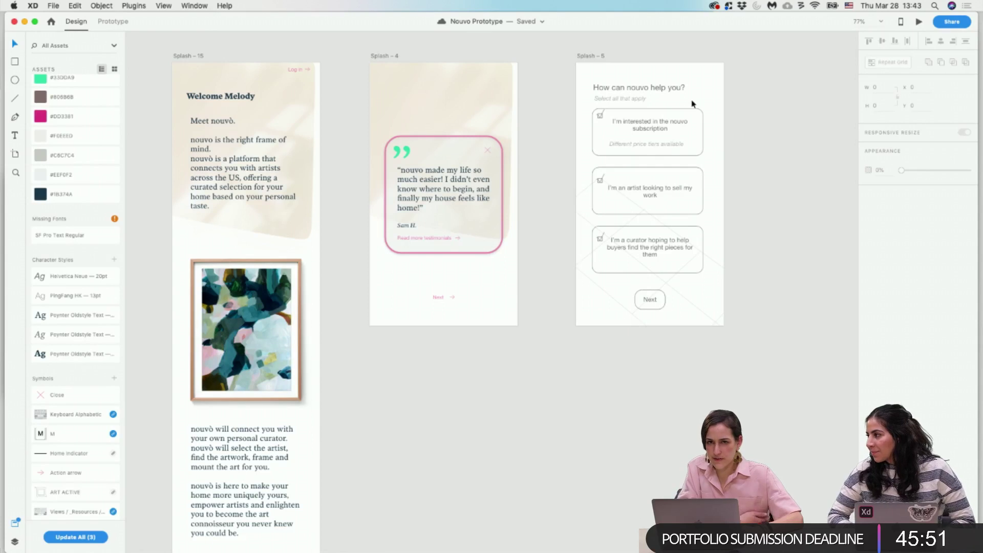
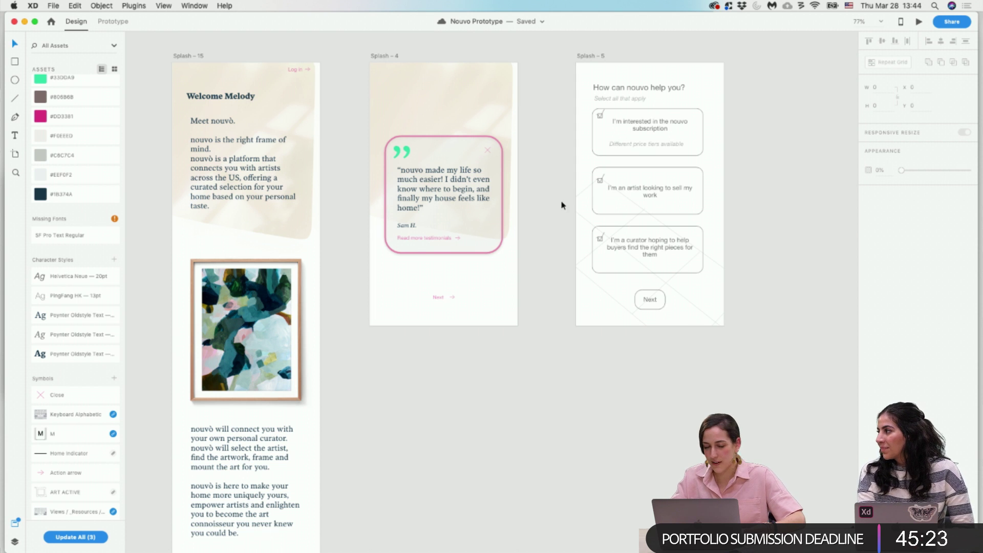
pyautogui.hscroll(5, 560, 200)
pyautogui.click(339, 120)
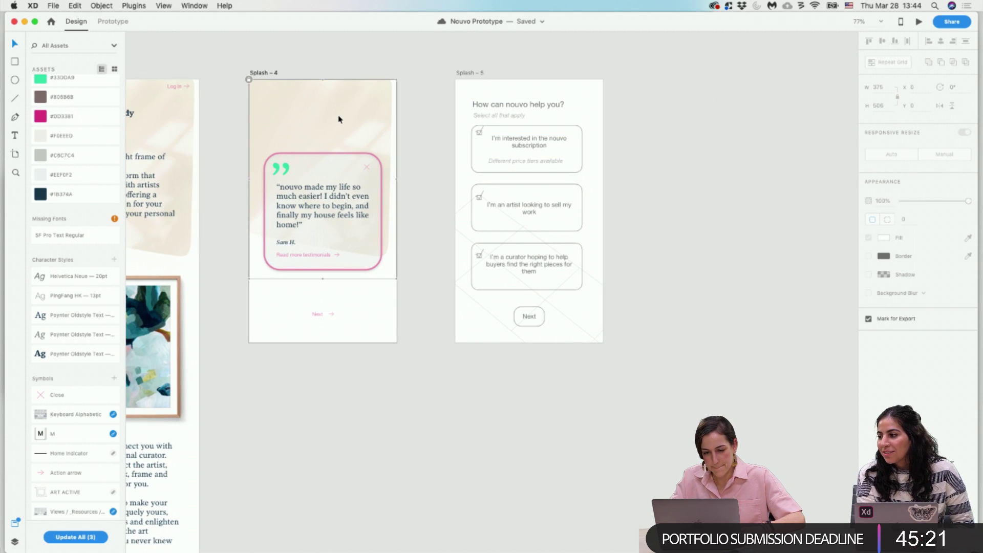
pyautogui.click(468, 72)
pyautogui.click(545, 104)
pyautogui.press('super+c')
pyautogui.click(618, 134)
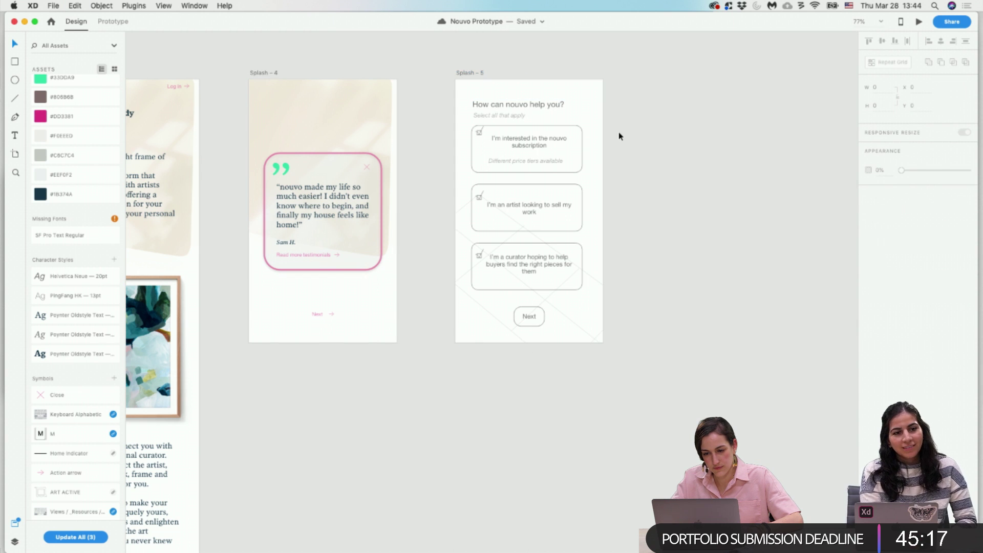
# Delete the faint line pattern from the background of Splash – 5.
pyautogui.click(576, 327)
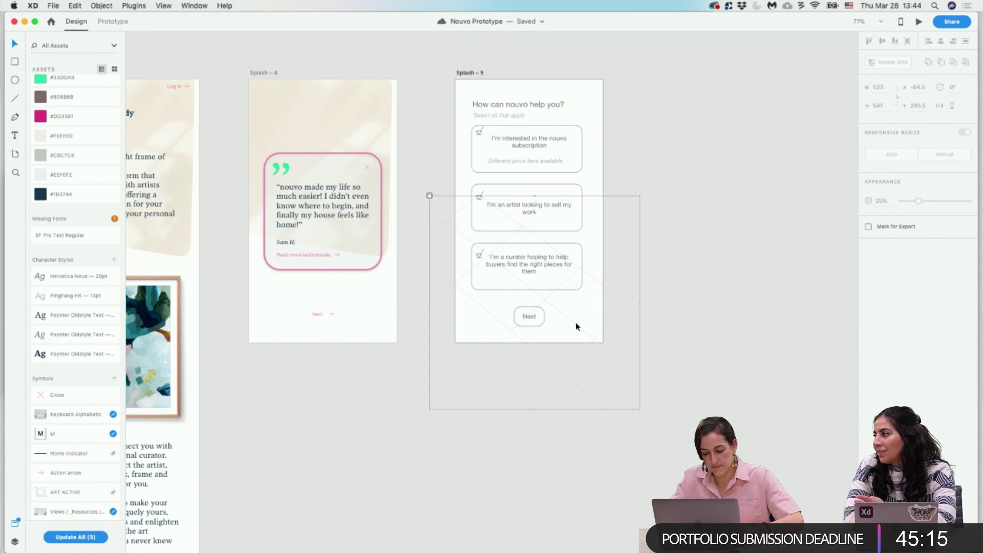
pyautogui.click(677, 410)
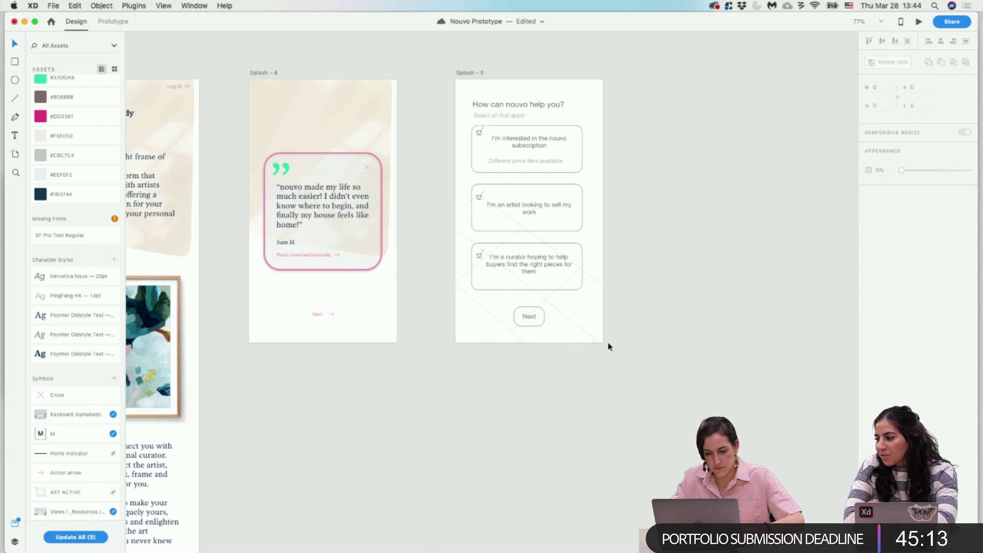
pyautogui.click(586, 333)
pyautogui.press('Delete')
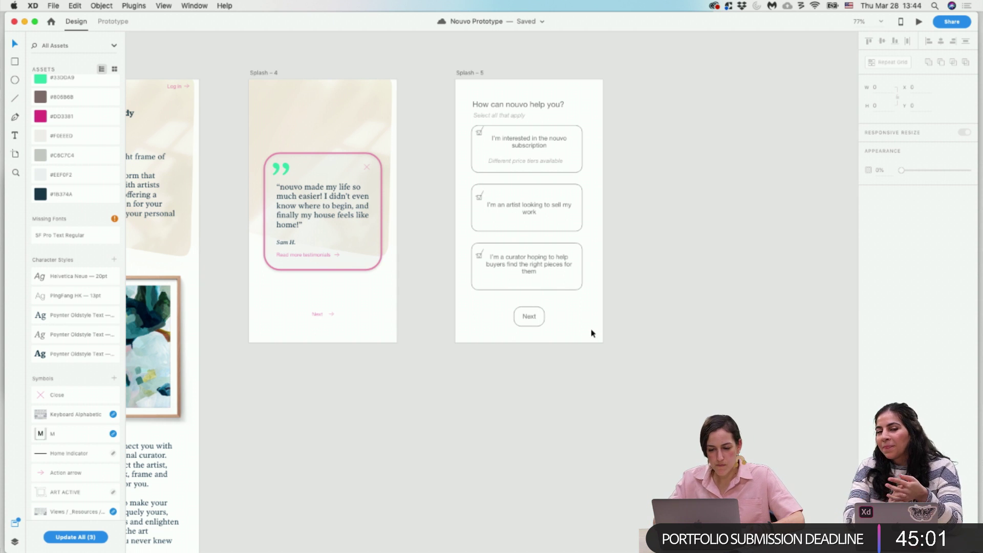
# Copy the beige background image from Splash – 4 to Splash – 5 and send it behind the other content.
pyautogui.click(328, 112)
pyautogui.click(262, 83)
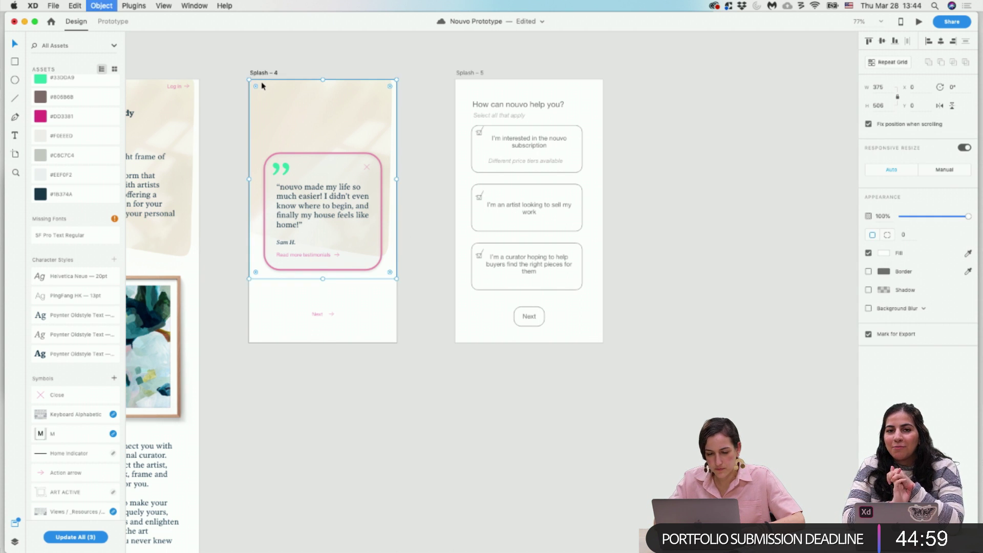
pyautogui.press('super+c')
pyautogui.click(463, 72)
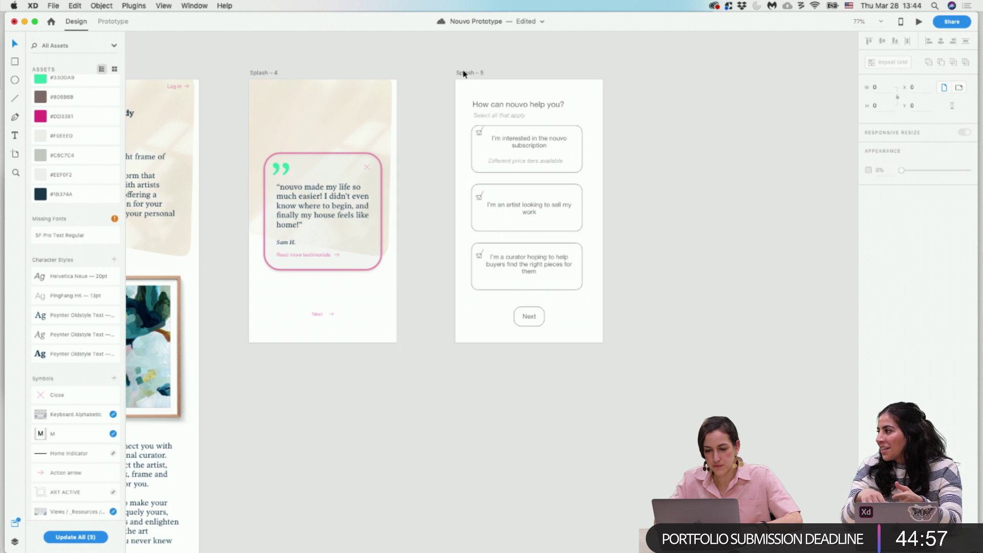
pyautogui.press('super+v')
pyautogui.click(598, 121)
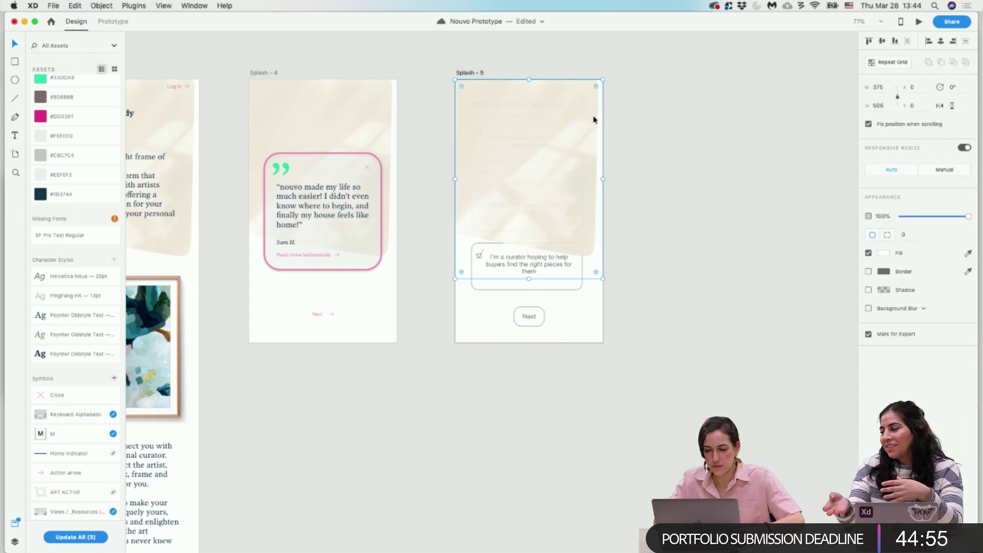
pyautogui.rightClick(594, 115)
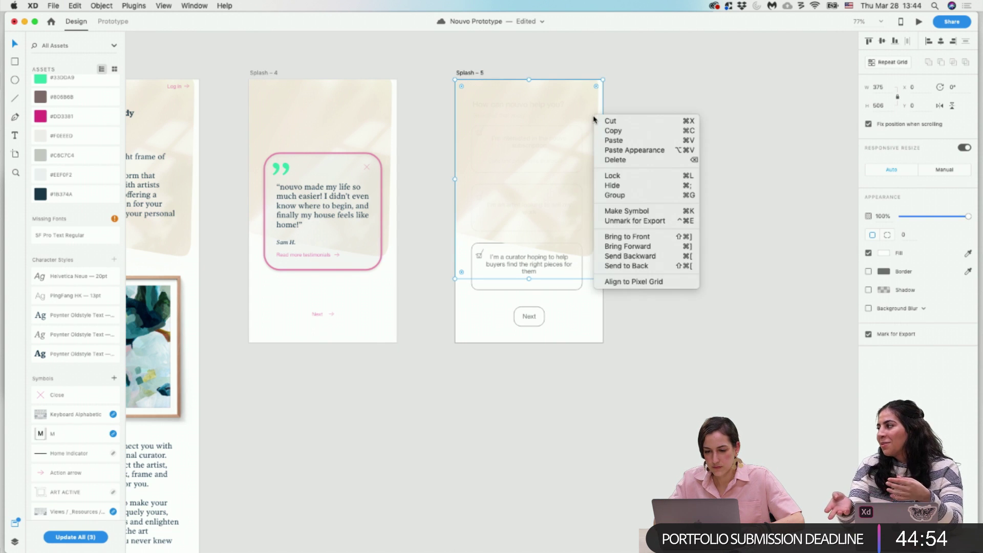
pyautogui.click(633, 267)
pyautogui.click(676, 245)
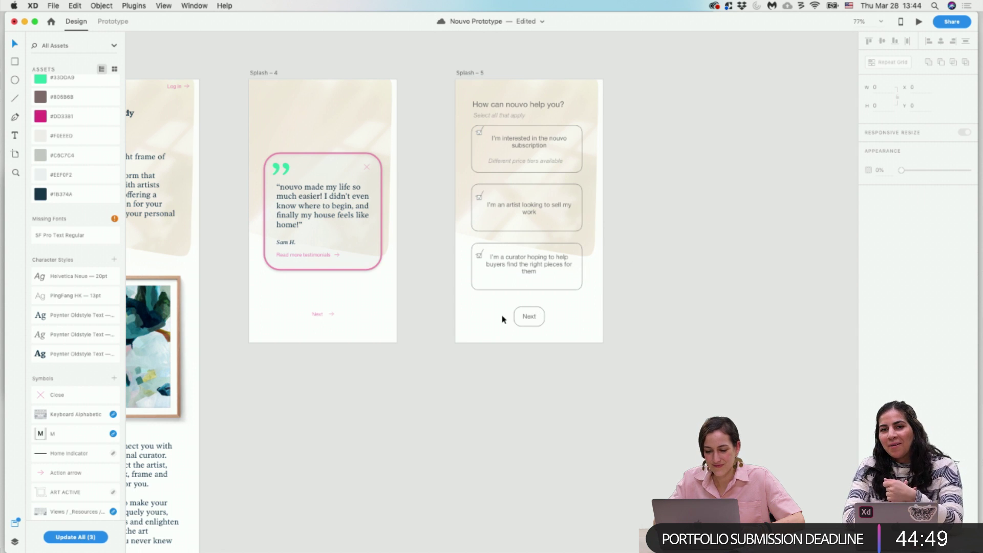
pyautogui.moveTo(558, 353); pyautogui.dragTo(503, 310)
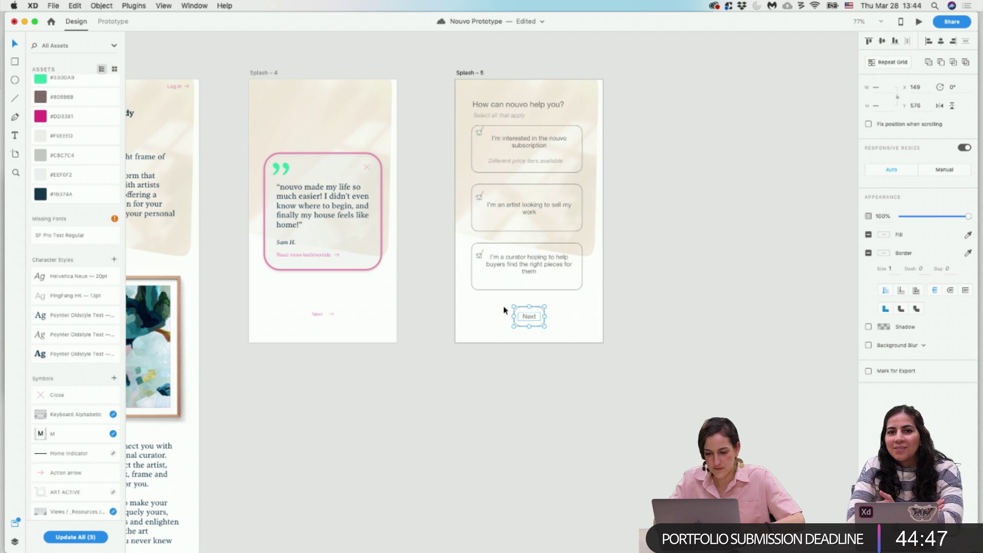
pyautogui.click(597, 88)
pyautogui.click(609, 454)
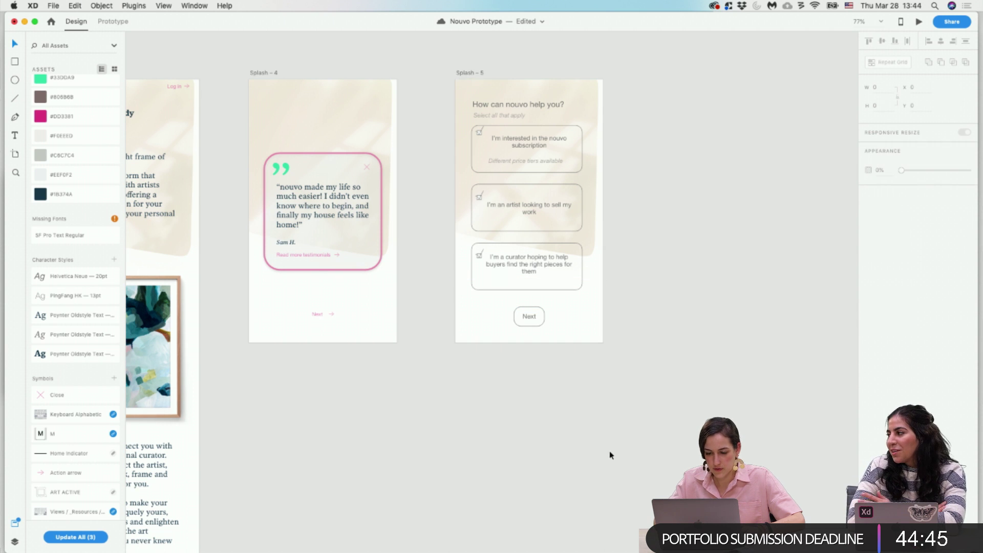
# Replace the outlined Next button on Splash – 5 with the pink Next link and arrow copied from Splash – 4.
pyautogui.moveTo(557, 358); pyautogui.dragTo(509, 318)
pyautogui.press('Delete')
pyautogui.moveTo(346, 348); pyautogui.dragTo(298, 314)
pyautogui.press('super+c')
pyautogui.click(481, 72)
pyautogui.press('super+v')
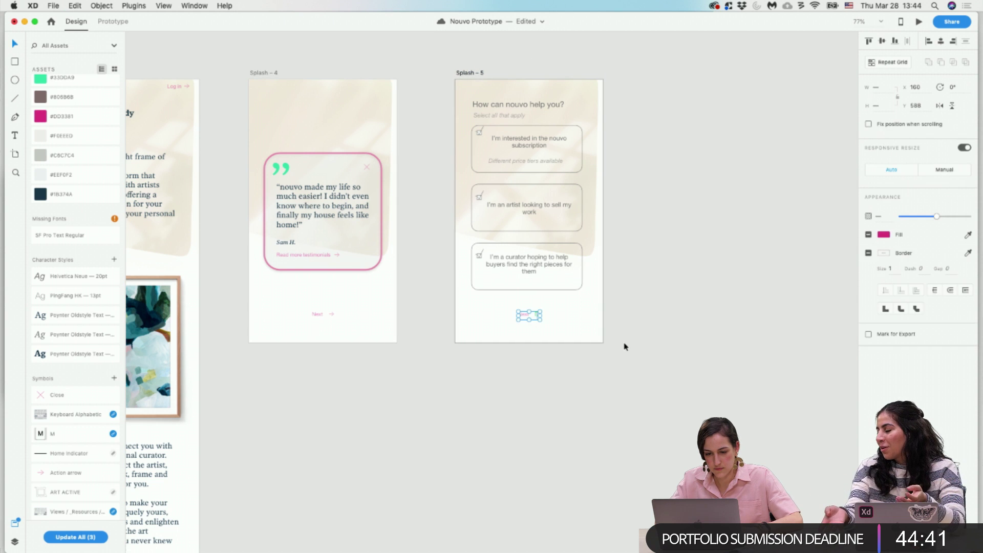
pyautogui.click(624, 346)
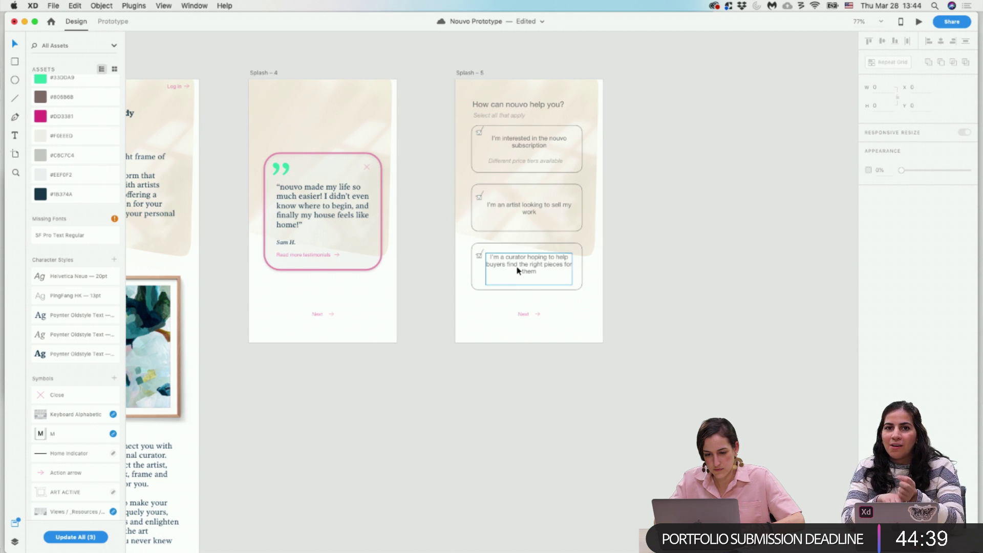
# Apply the bold Poynter Oldstyle Text character style to the heading "How can nouvo help you?" on Splash – 5.
pyautogui.scroll(3, 518, 272)
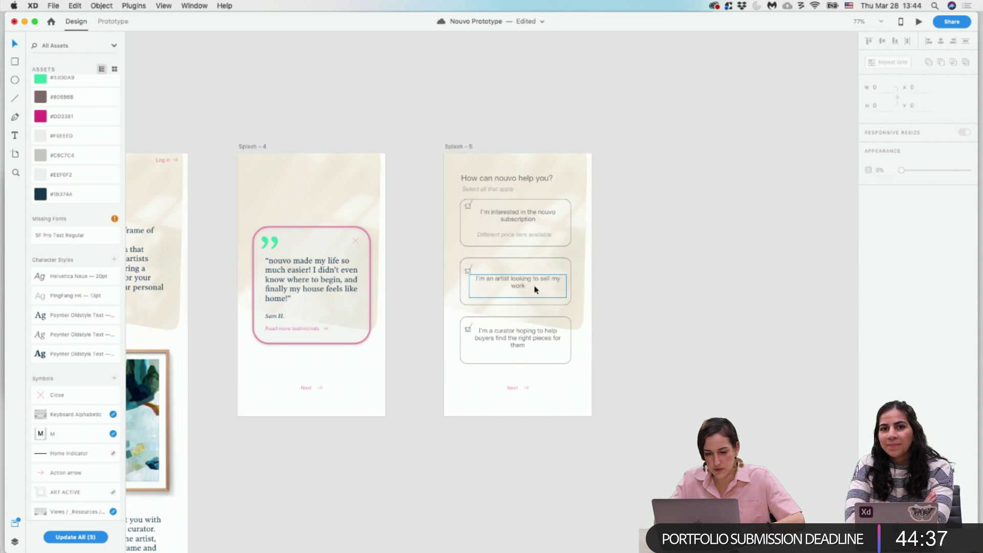
pyautogui.click(496, 182)
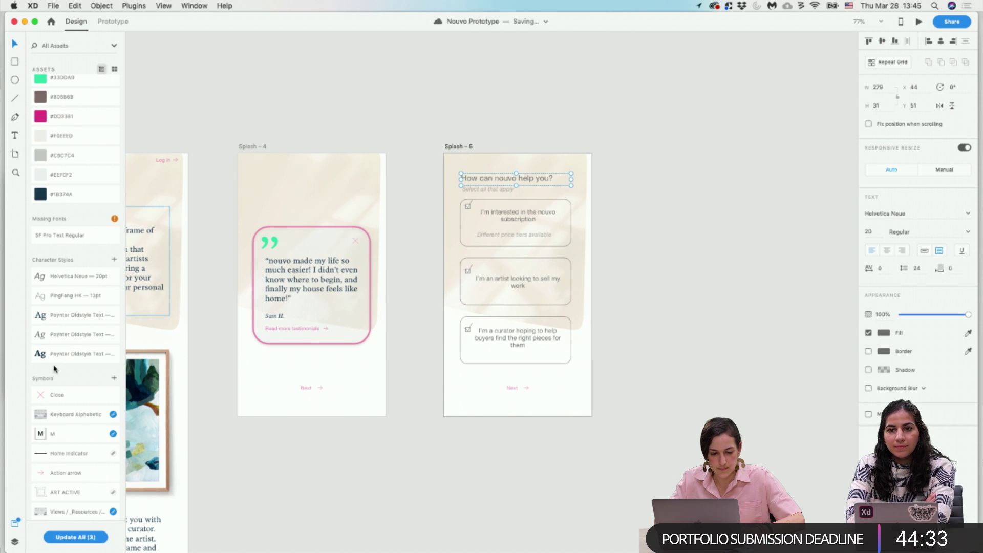
pyautogui.click(76, 354)
pyautogui.click(570, 250)
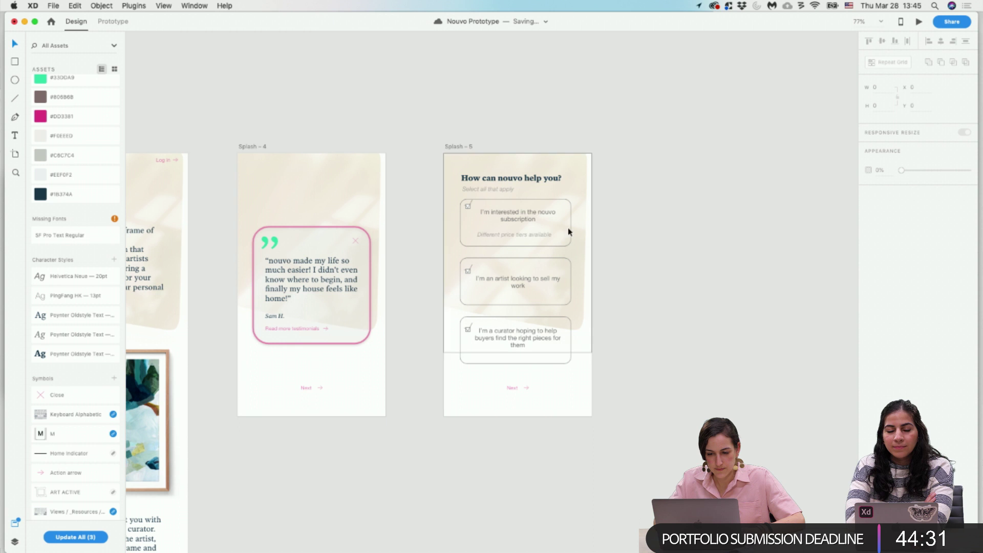
# Apply the PingFang HK 13pt character style to the "Select all that apply" line under the heading.
pyautogui.click(493, 194)
pyautogui.click(696, 222)
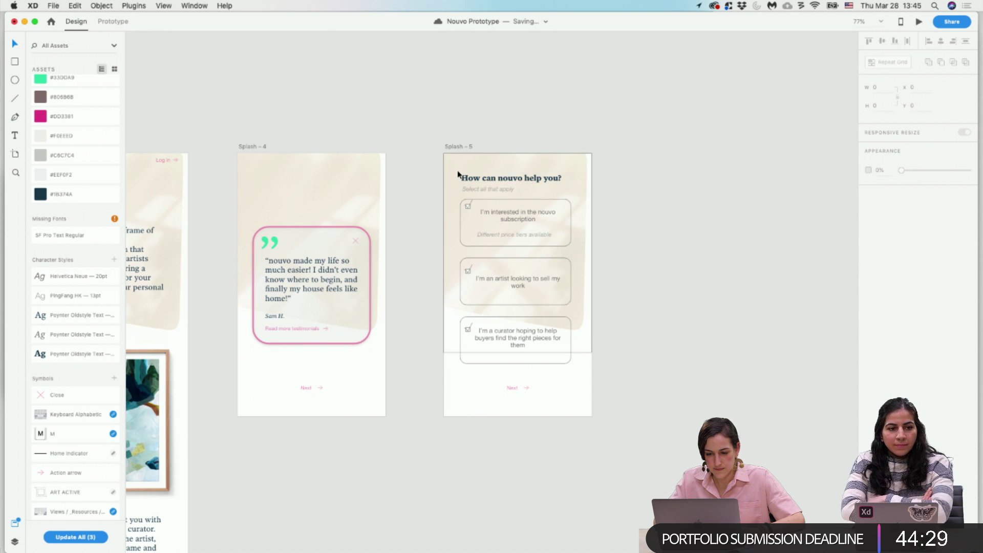
pyautogui.scroll(5, 505, 192)
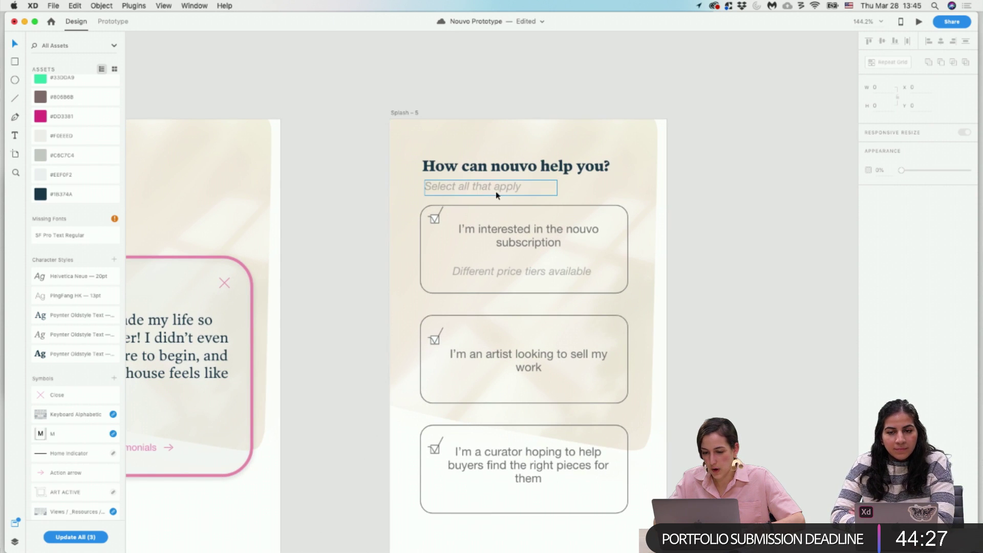
pyautogui.click(504, 191)
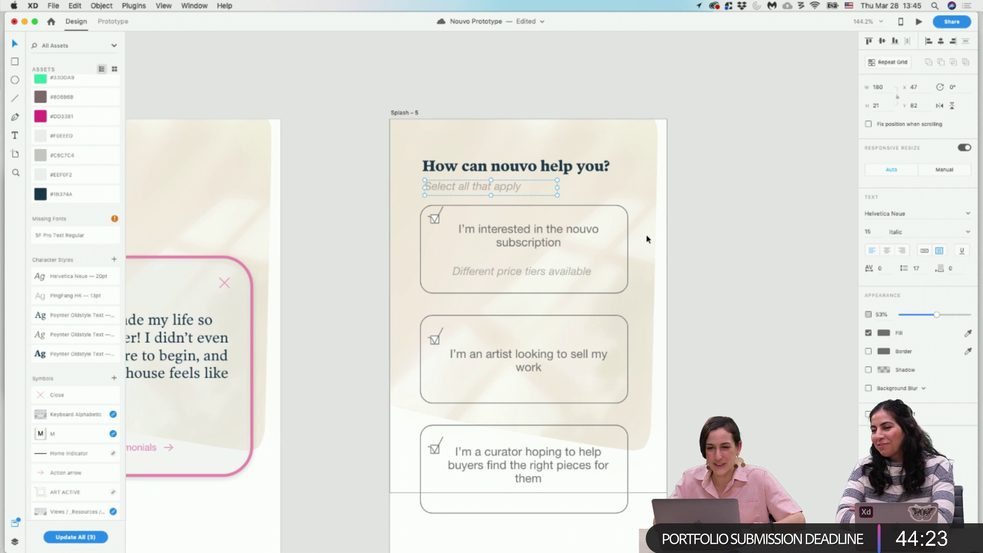
pyautogui.scroll(-4, 647, 239)
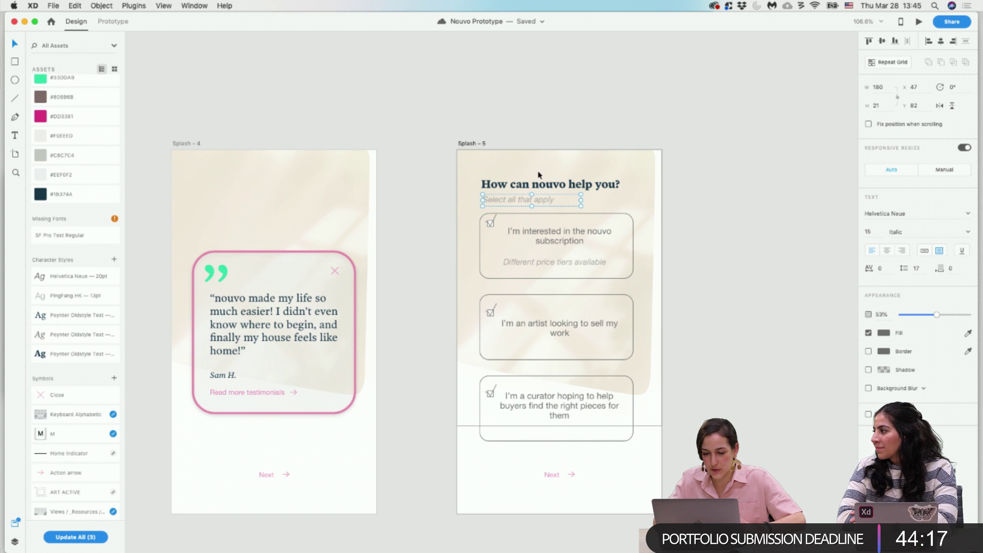
pyautogui.scroll(5, 538, 174)
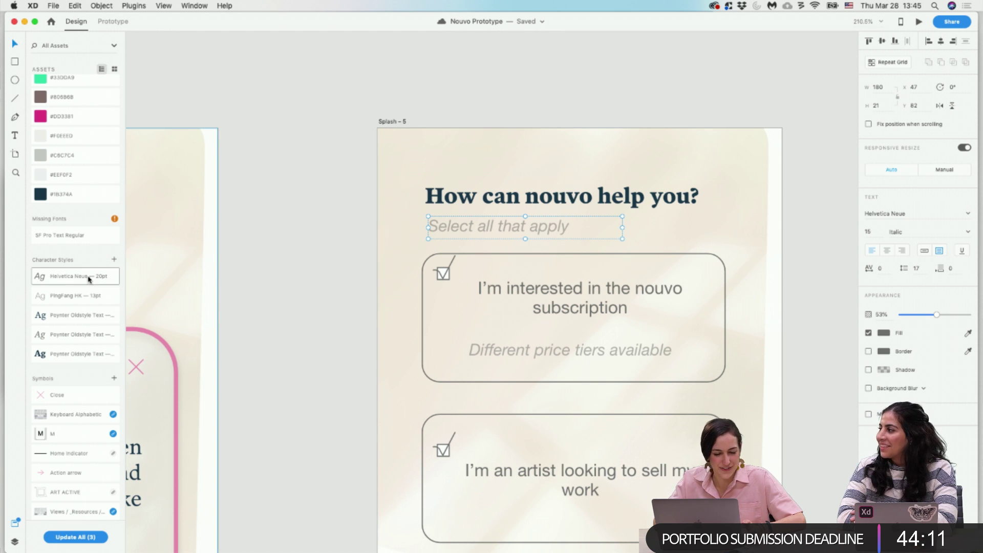
pyautogui.click(71, 296)
pyautogui.click(621, 105)
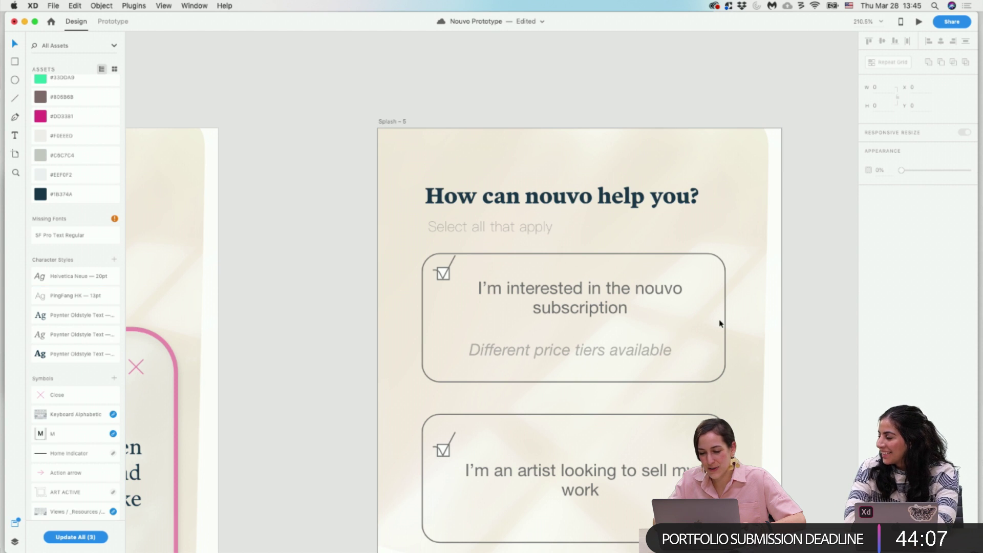
# Delete the rounded outline boxes around the three options on Splash – 5 and save the document.
pyautogui.click(582, 296)
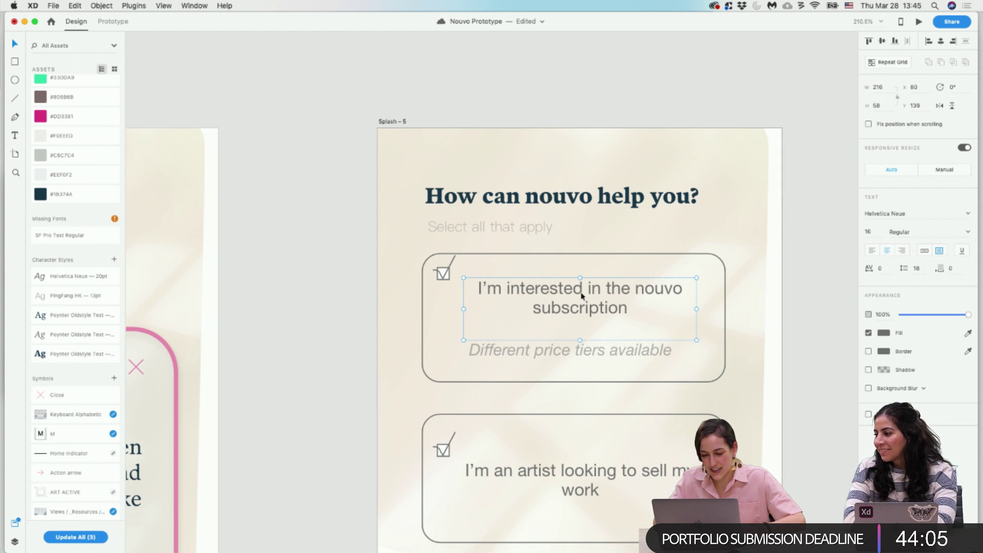
pyautogui.scroll(-5, 582, 296)
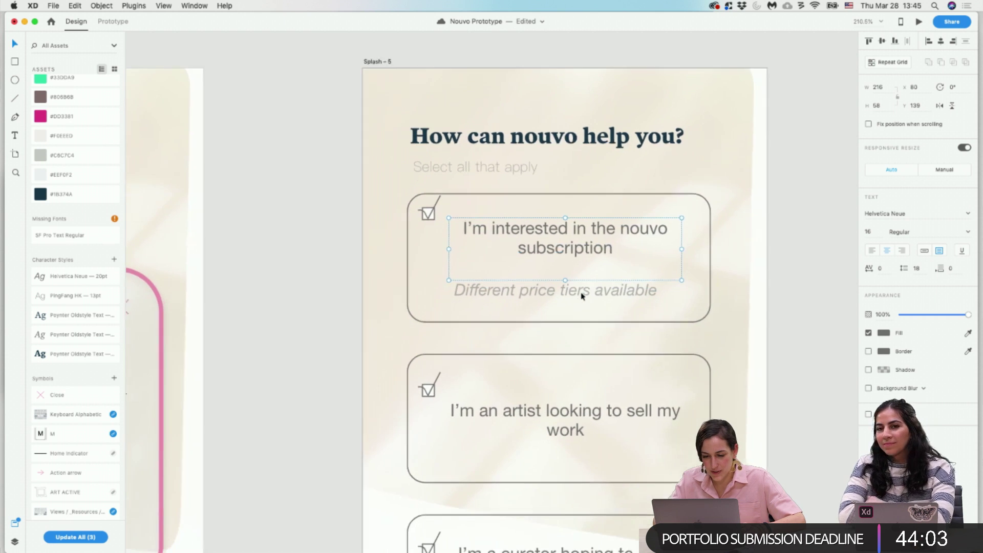
pyautogui.click(669, 293)
pyautogui.click(692, 292)
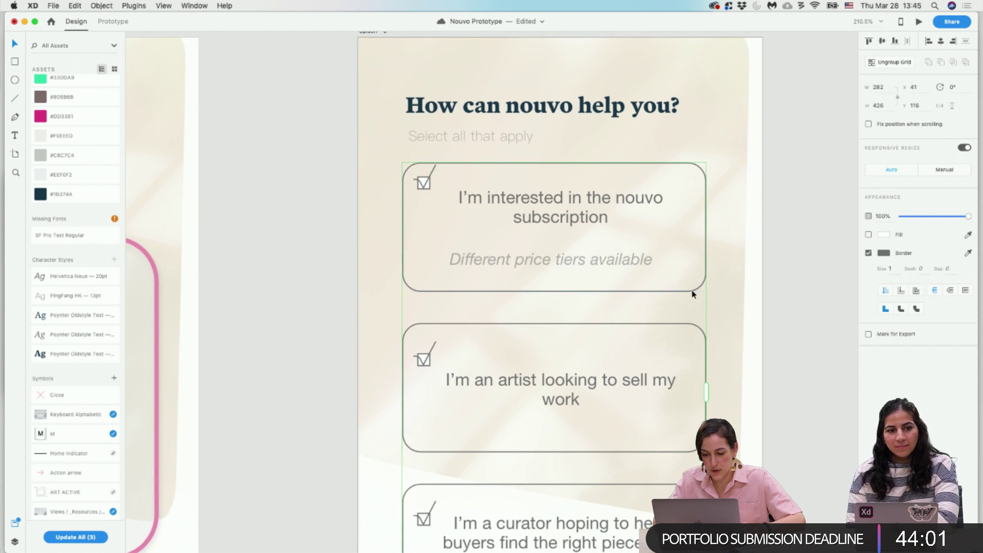
pyautogui.doubleClick(693, 293)
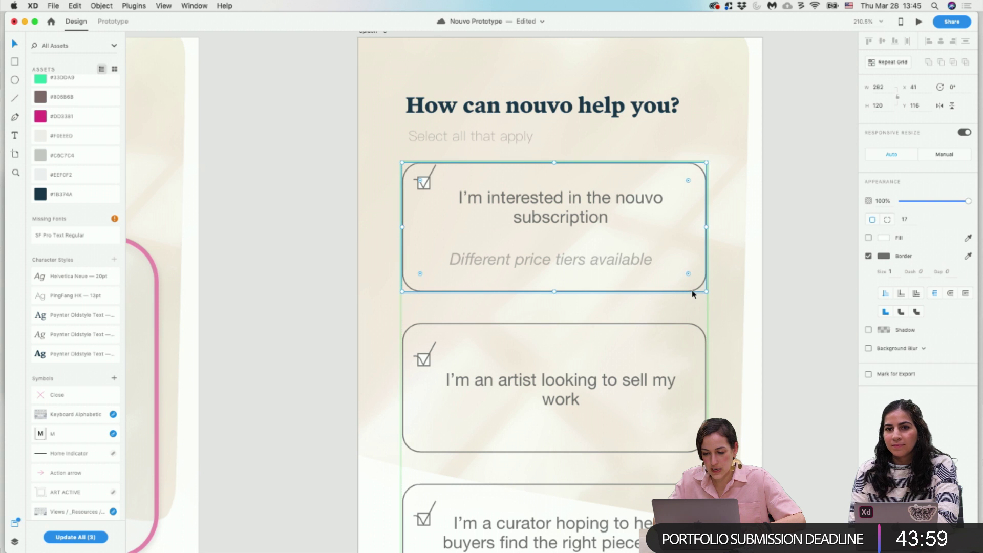
pyautogui.press('Delete')
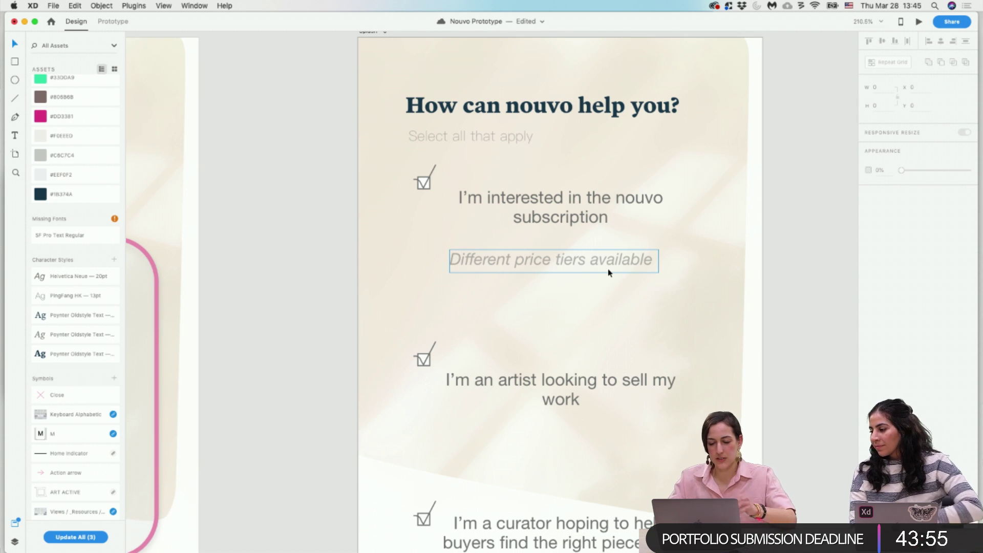
pyautogui.press('cmd+s')
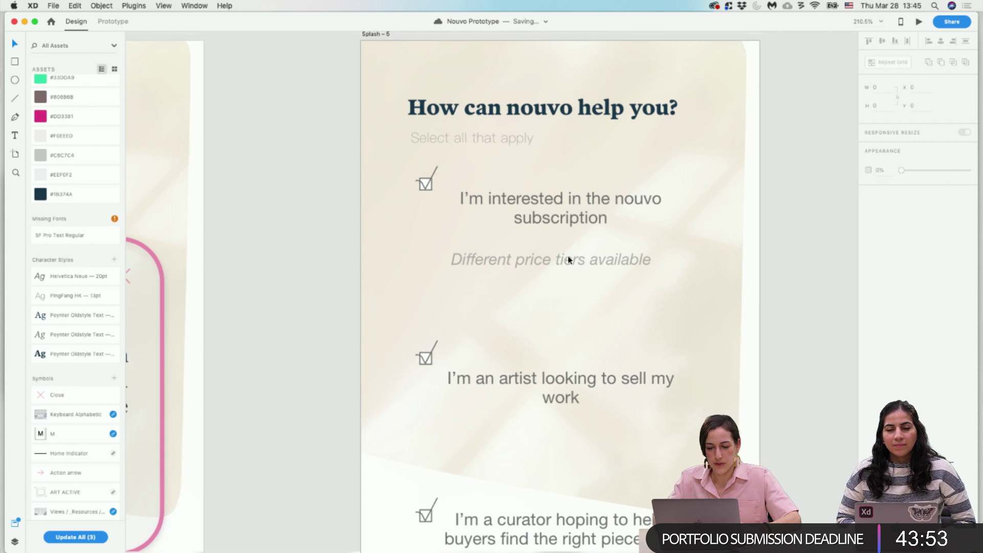
# Left-align the three option texts and move the artist option's text beside its checkbox, to X 80, Y 291.
pyautogui.scroll(-1, 567, 256)
pyautogui.click(542, 220)
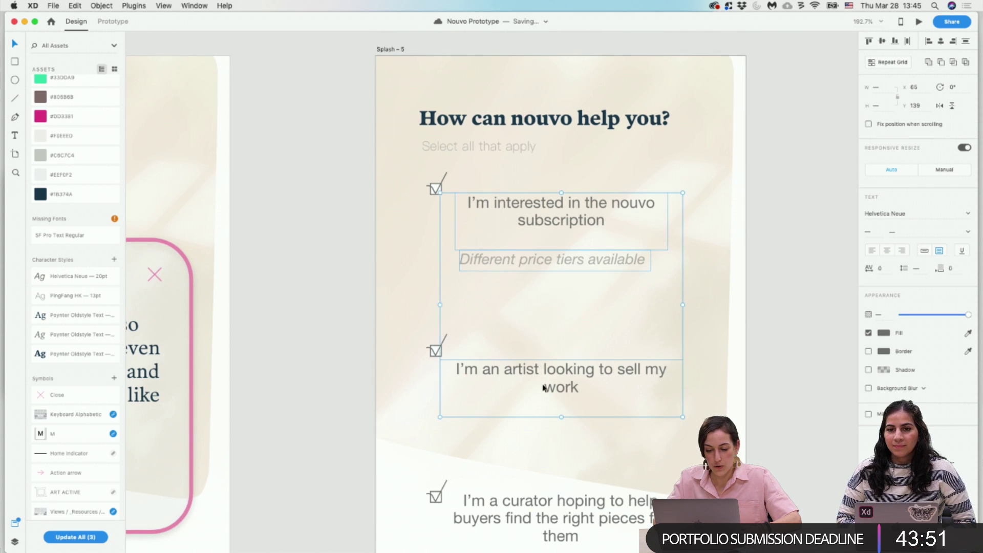
pyautogui.keyDown('shift'); pyautogui.click(541, 507); pyautogui.keyUp('shift')
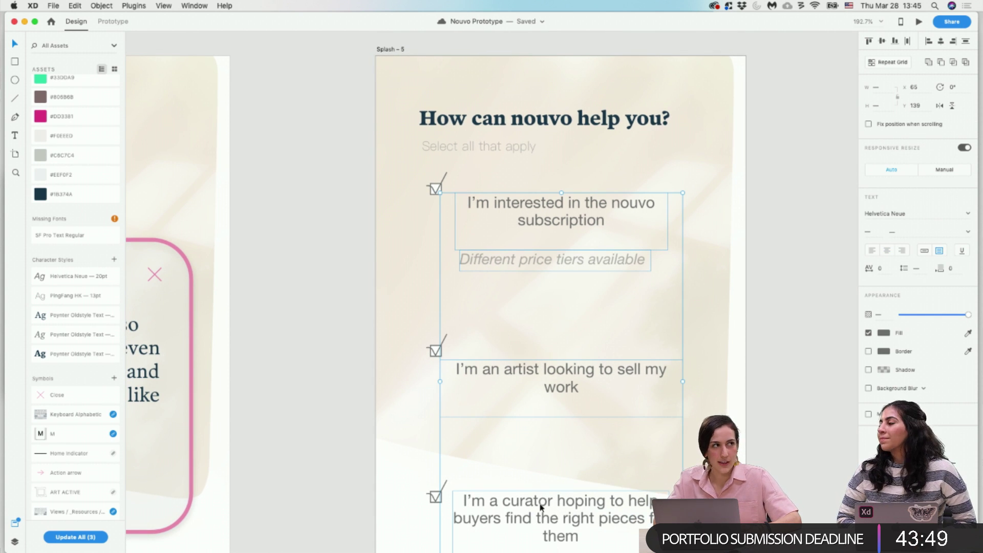
pyautogui.click(871, 253)
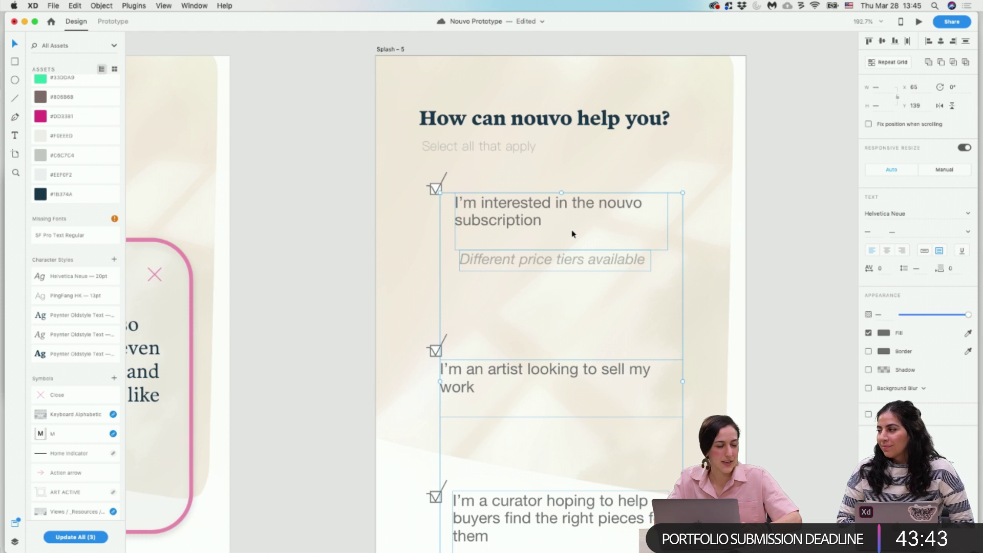
pyautogui.press('cmd+s')
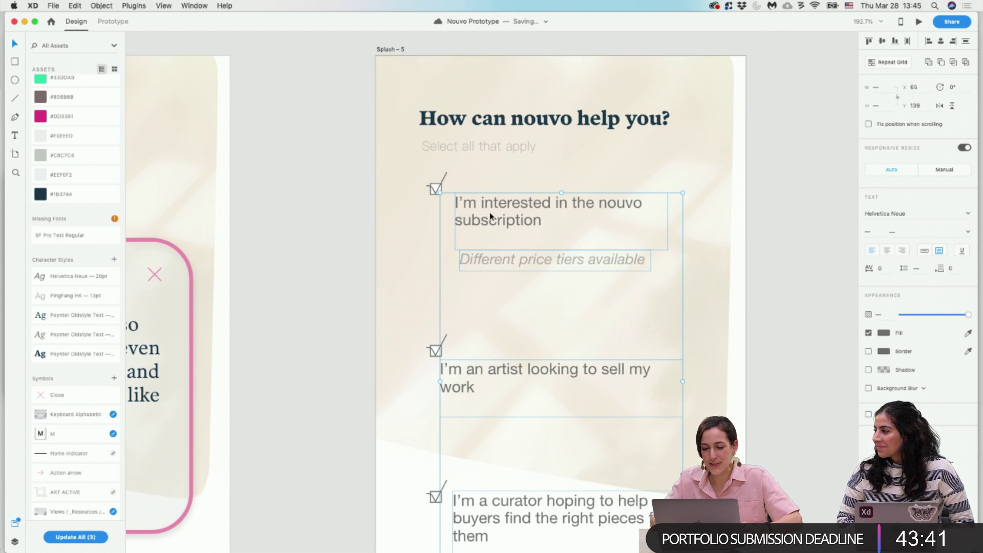
pyautogui.doubleClick(645, 394)
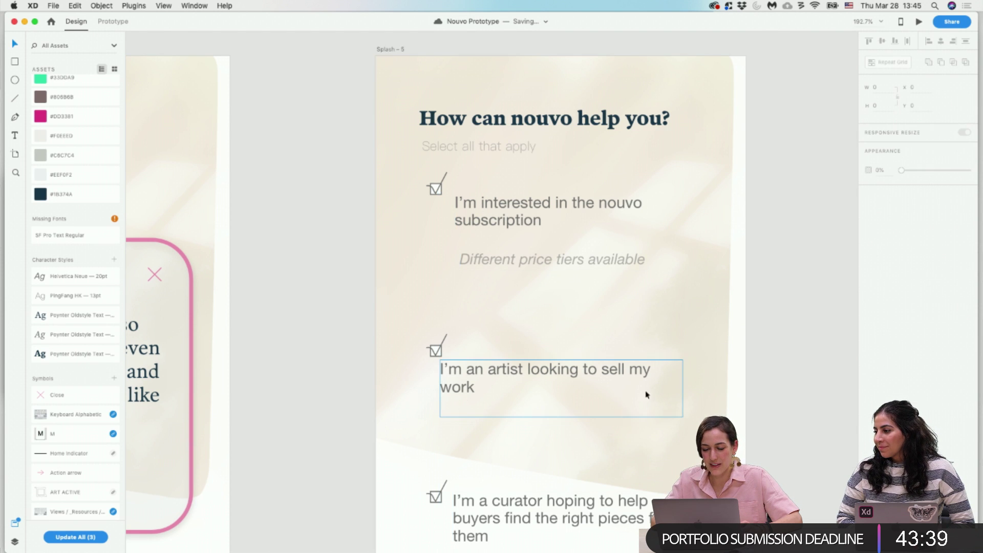
pyautogui.moveTo(527, 376); pyautogui.dragTo(540, 354)
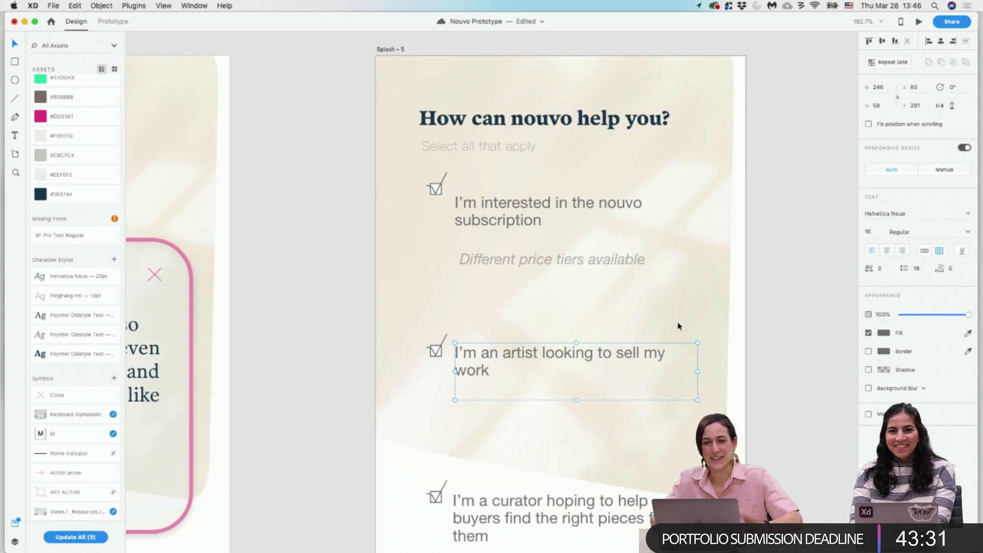
# Apply the regular Poynter Oldstyle Text 20pt character style to the subscription, artist and curator option texts.
pyautogui.scroll(-3, 744, 376)
pyautogui.scroll(-3, 744, 376)
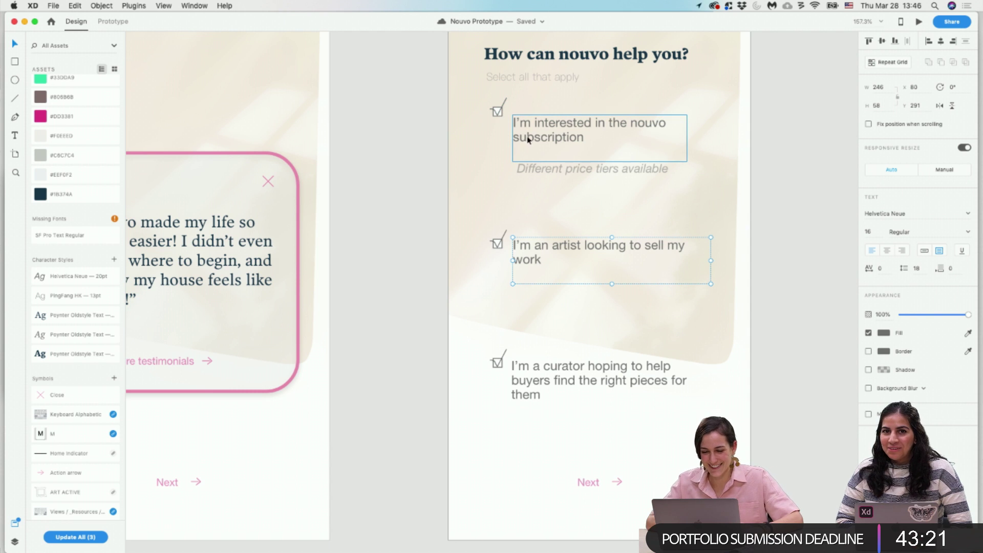
pyautogui.click(554, 141)
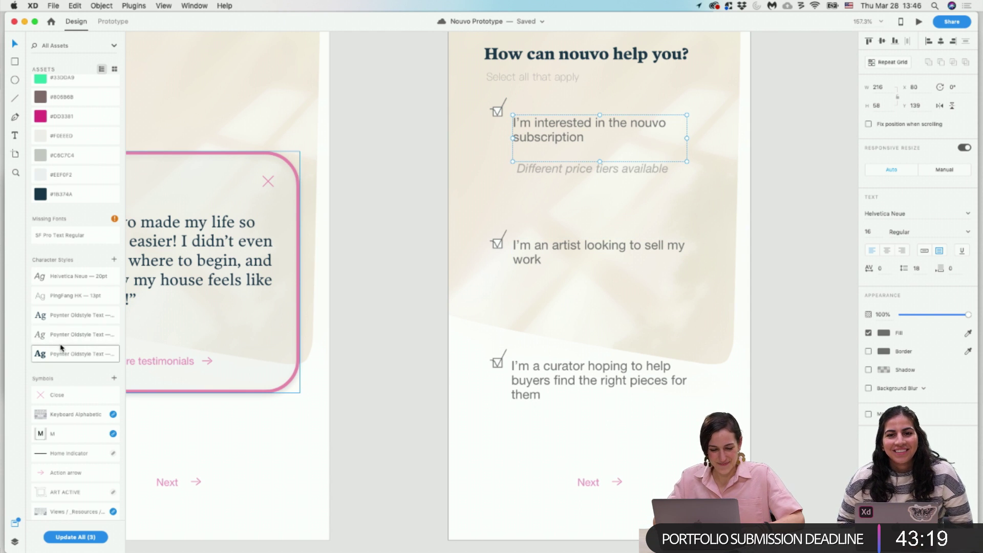
pyautogui.click(113, 321)
pyautogui.click(537, 256)
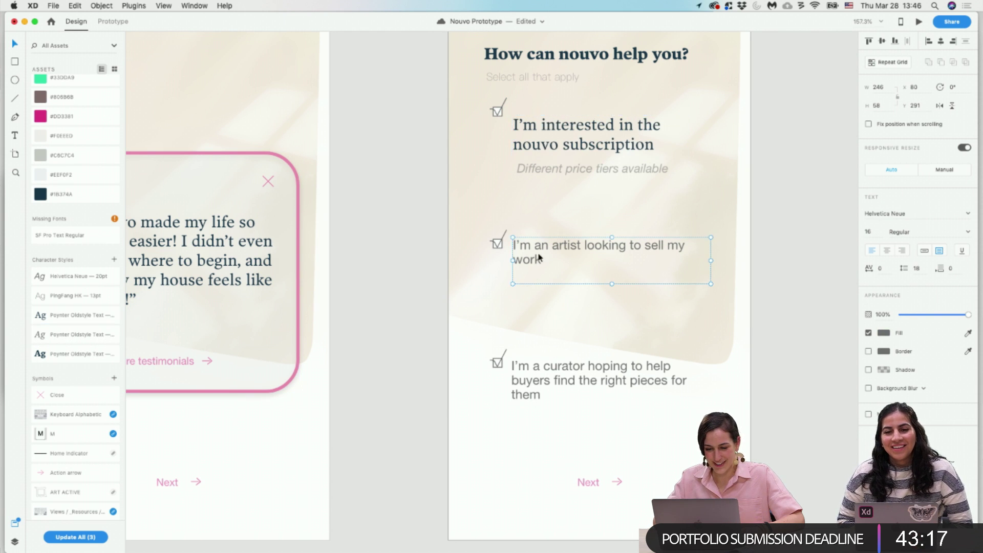
pyautogui.click(85, 321)
pyautogui.click(531, 379)
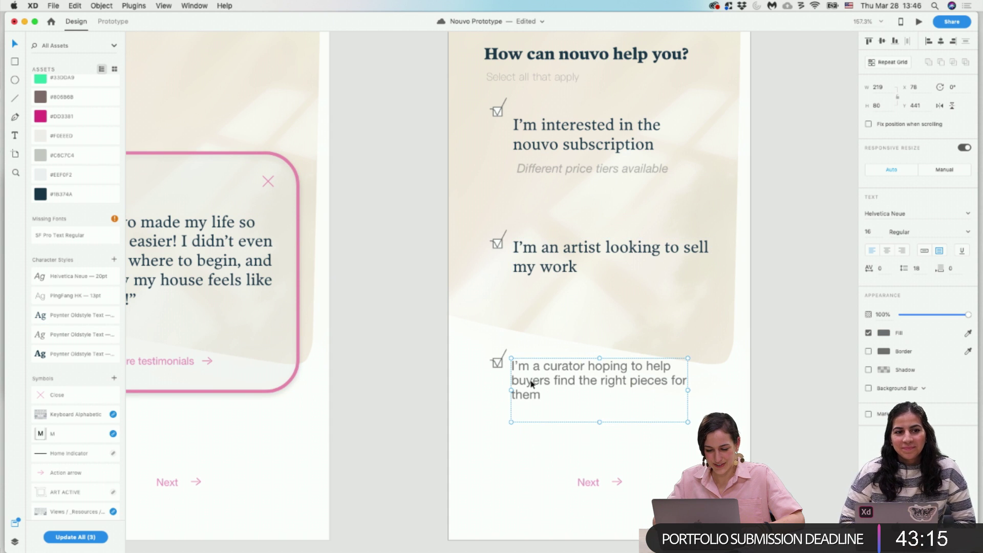
pyautogui.click(62, 317)
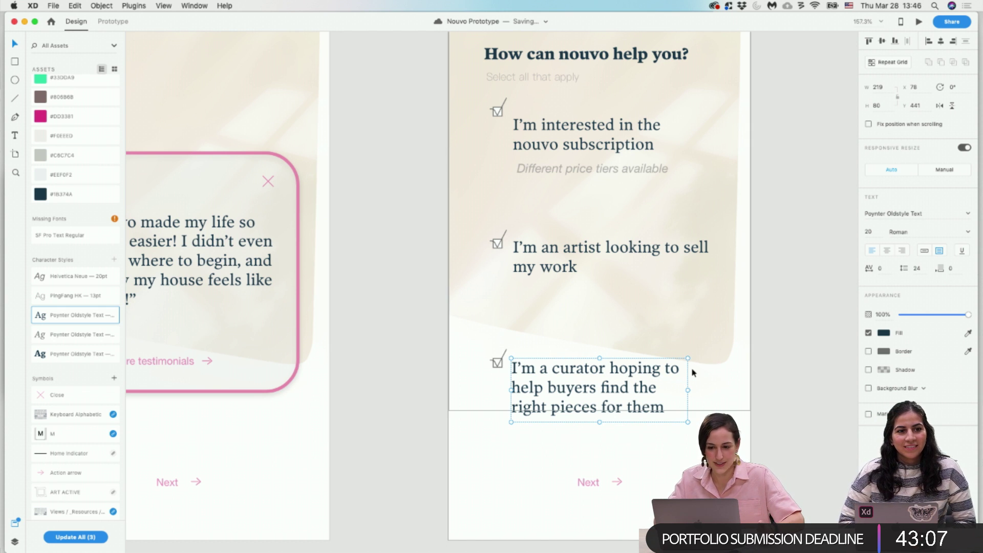
# Try to isolate the first option's checkmark from its box, and undo the last text style change.
pyautogui.scroll(2, 625, 378)
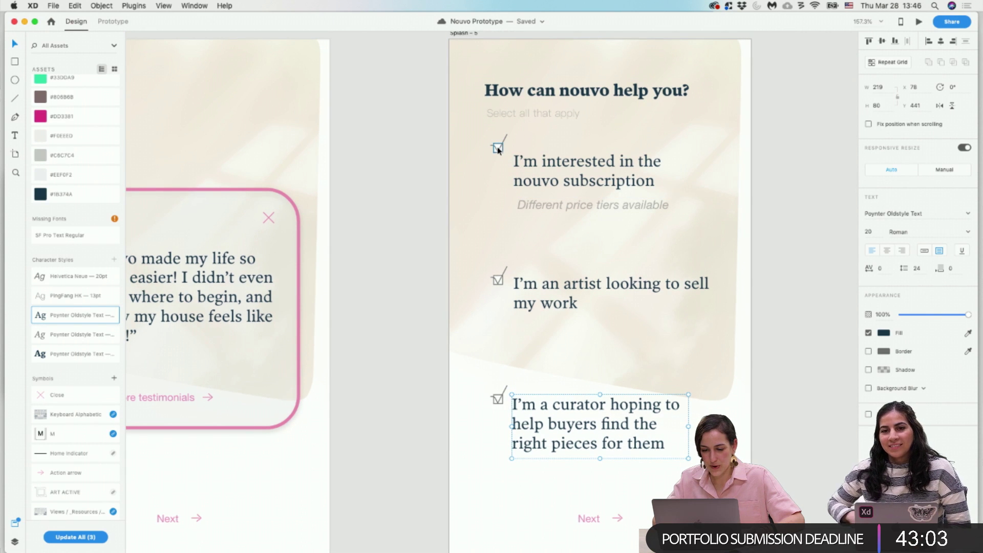
pyautogui.doubleClick(497, 148)
pyautogui.press('Escape')
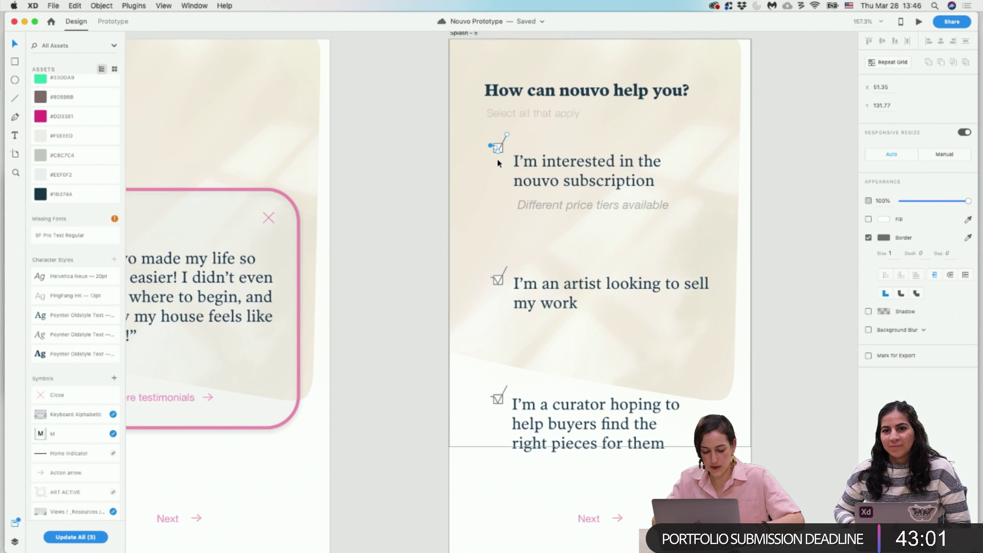
pyautogui.press('super+z')
pyautogui.scroll(3, 499, 151)
pyautogui.click(500, 148)
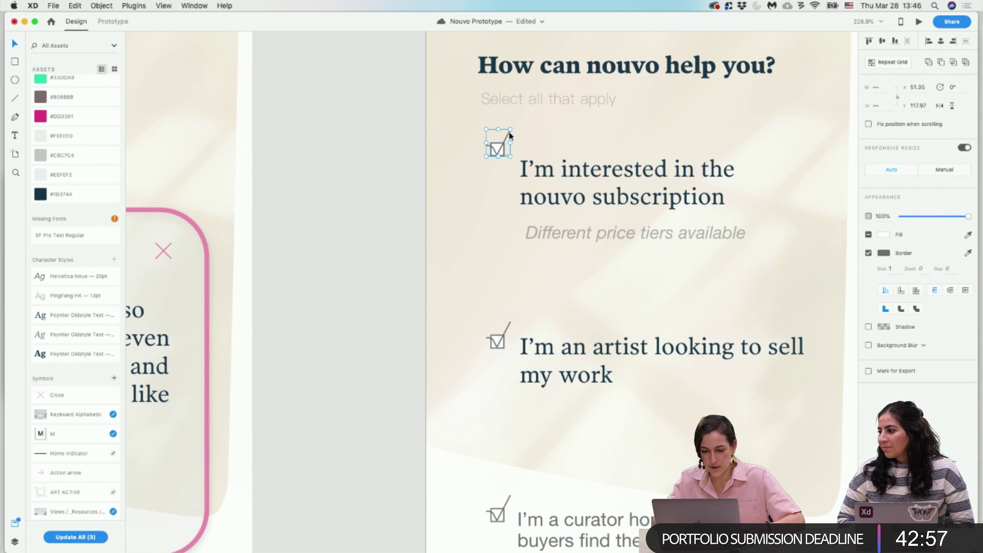
pyautogui.click(432, 193)
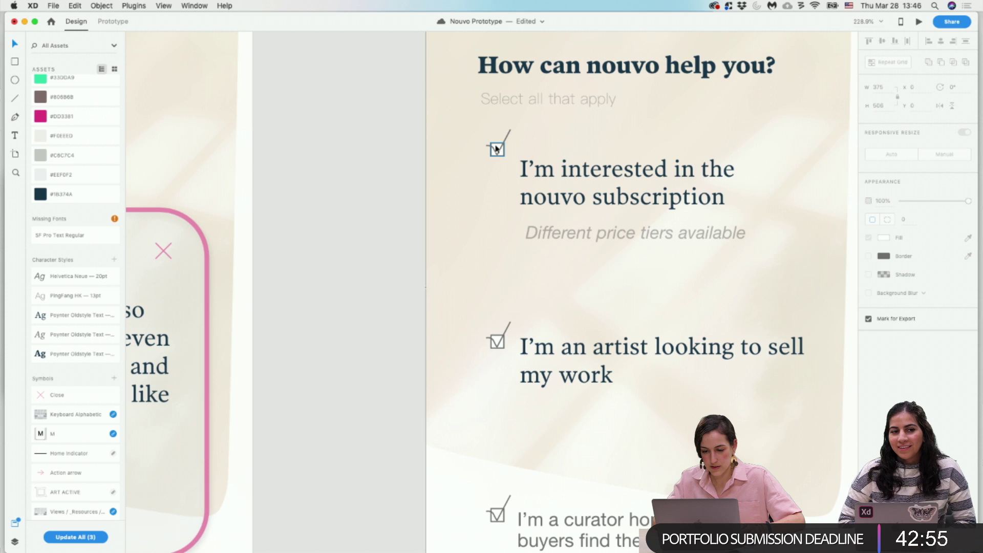
# Apply the PingFang HK 13pt character style to the "Different price tiers available" note.
pyautogui.click(570, 241)
pyautogui.click(72, 295)
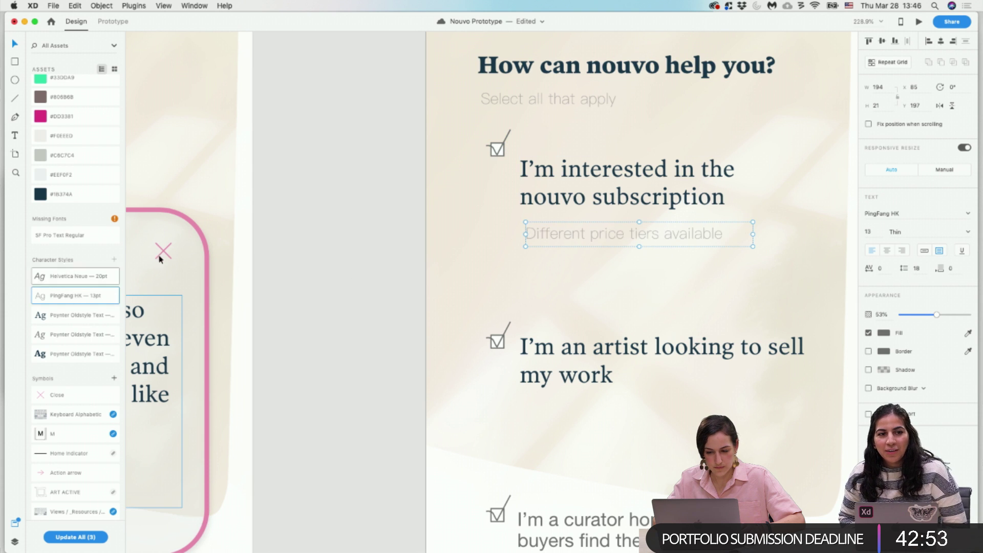
pyautogui.click(430, 187)
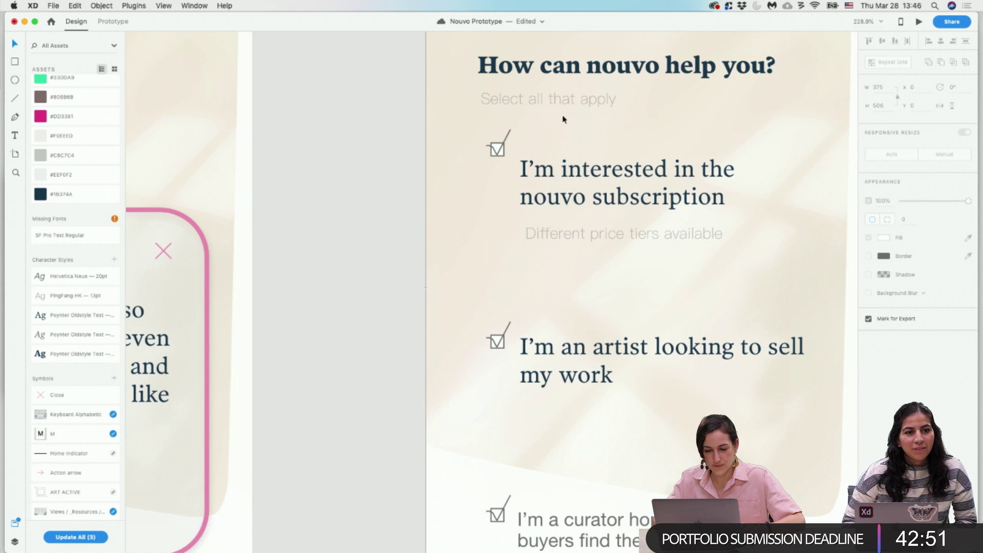
# Remove the checkmark from the first option's checkbox, keeping only the square.
pyautogui.click(508, 138)
pyautogui.press('0')
pyautogui.press('0')
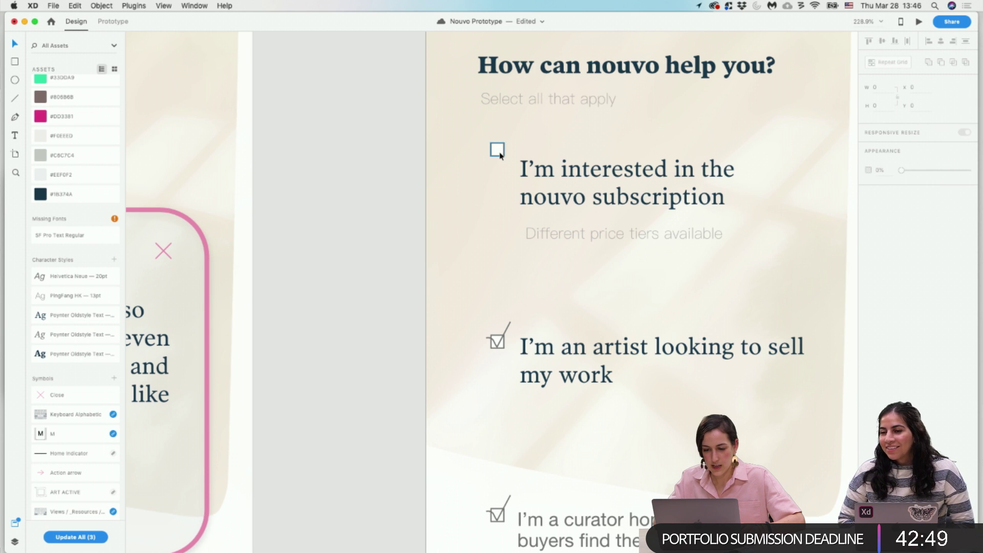
# Move the first option's checkbox square level with its opening text line and give it a borderless navy #1B374A fill.
pyautogui.moveTo(502, 156); pyautogui.dragTo(501, 178)
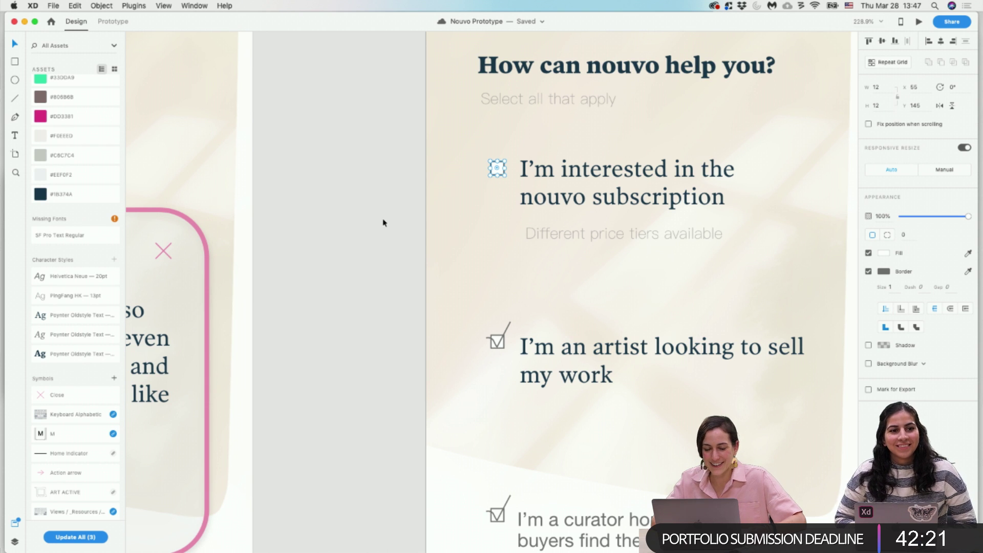
pyautogui.hscroll(5, 423, 207)
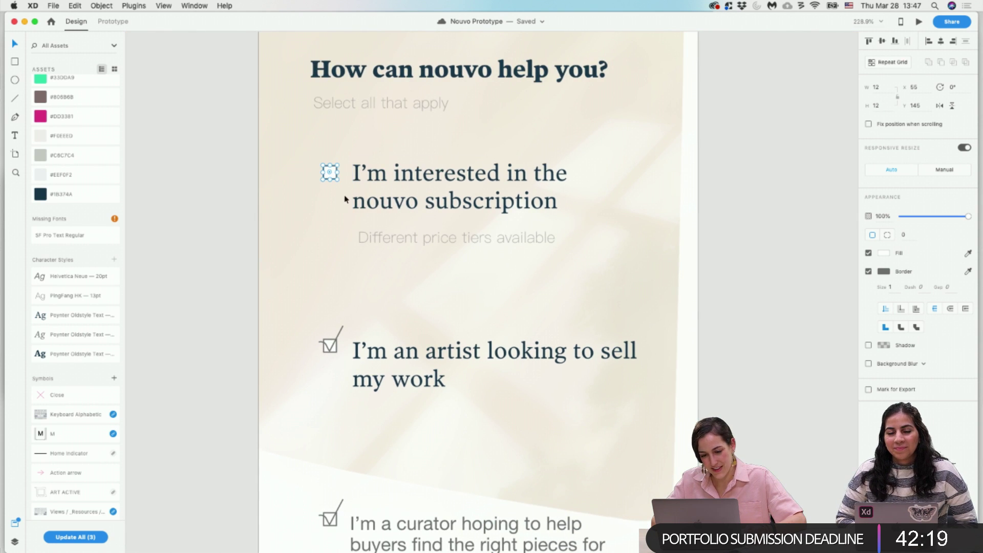
pyautogui.click(869, 272)
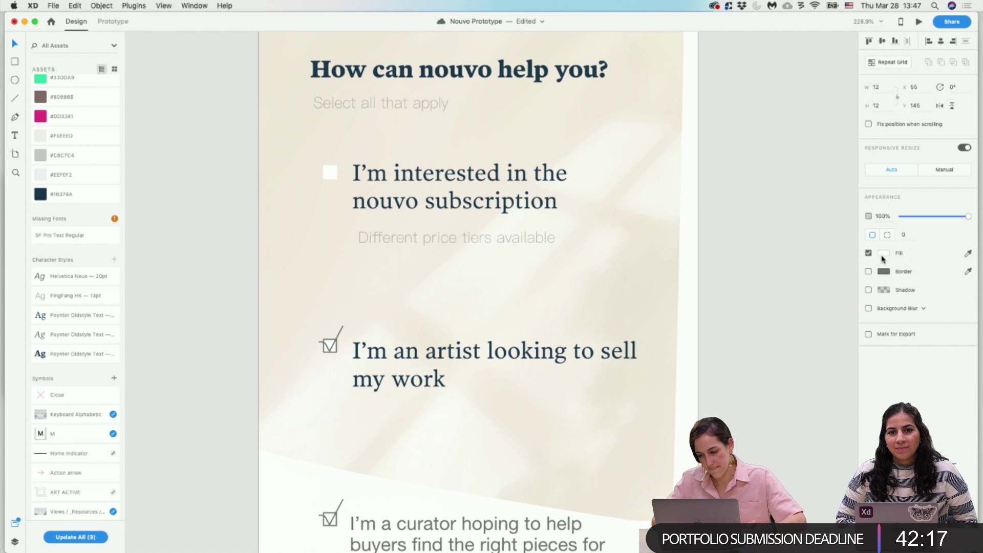
pyautogui.click(884, 254)
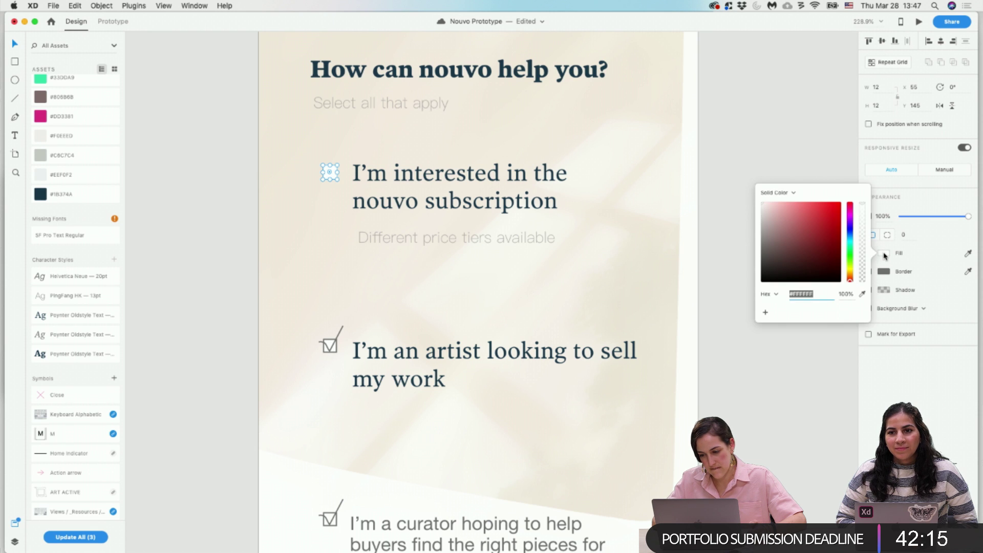
pyautogui.click(862, 295)
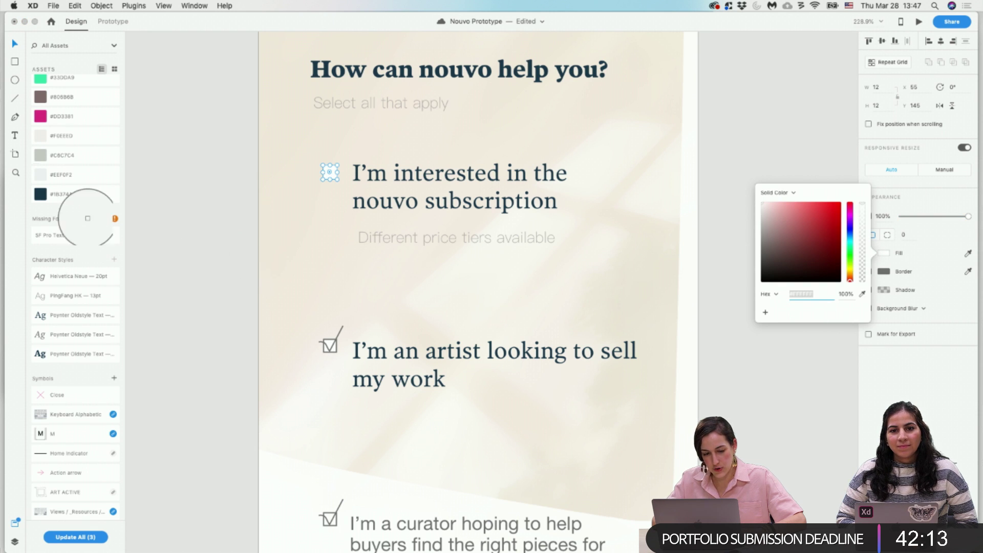
pyautogui.click(62, 195)
pyautogui.click(62, 195)
pyautogui.click(192, 191)
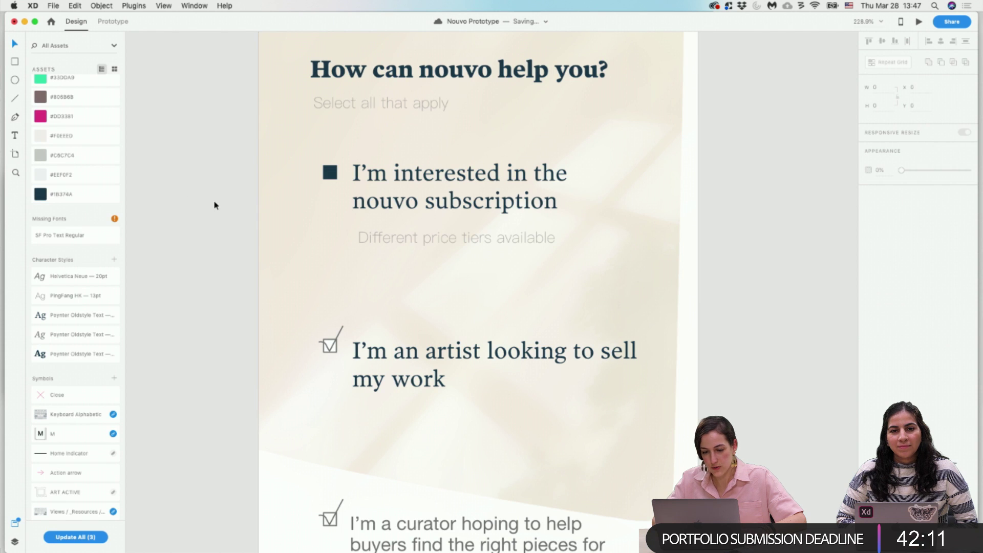
# Delete the old checkmark and box beside the artist option.
pyautogui.click(330, 346)
pyautogui.press('Delete')
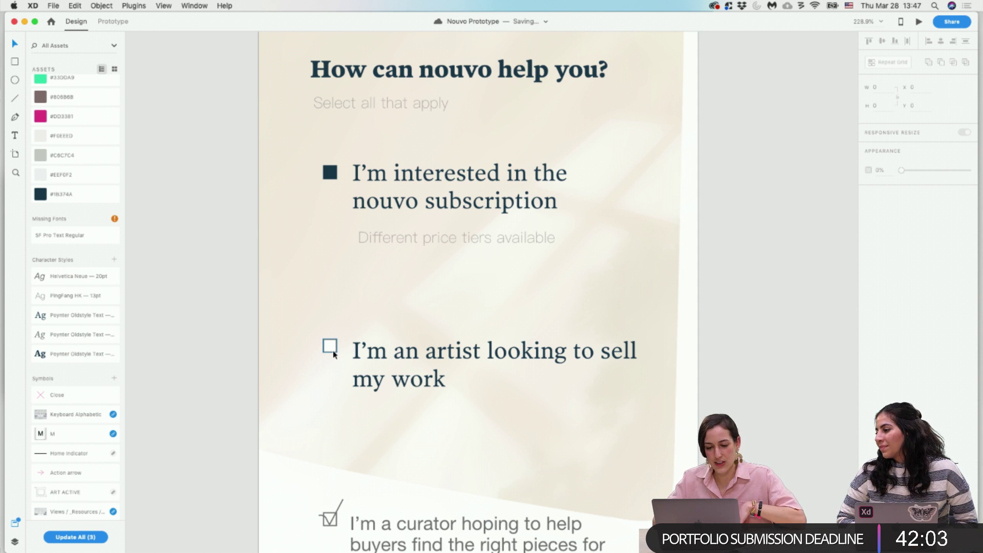
pyautogui.click(330, 346)
pyautogui.press('Delete')
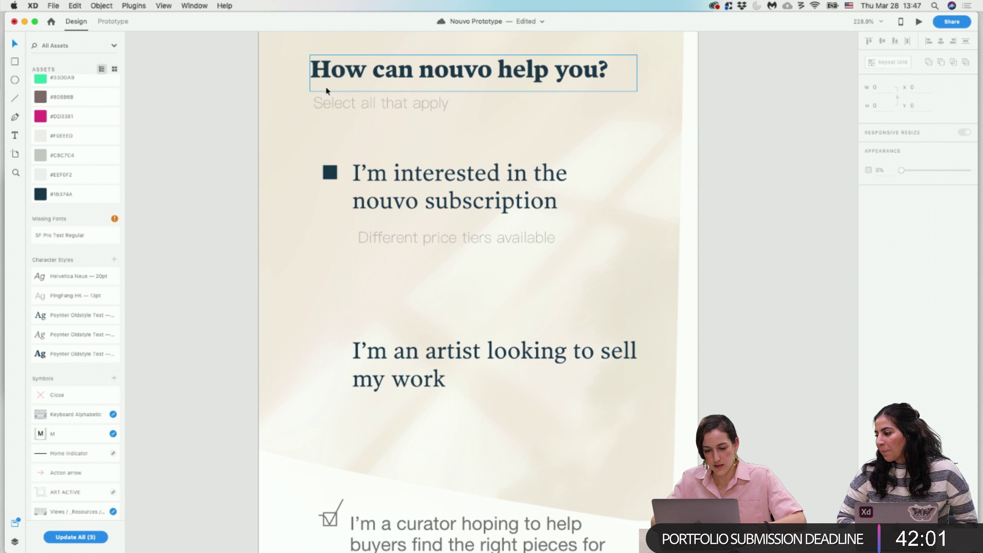
# Draw a three-point checkmark with the Pen tool inside the first option's navy square.
pyautogui.scroll(3, 338, 149)
pyautogui.scroll(2, 338, 152)
pyautogui.click(320, 199)
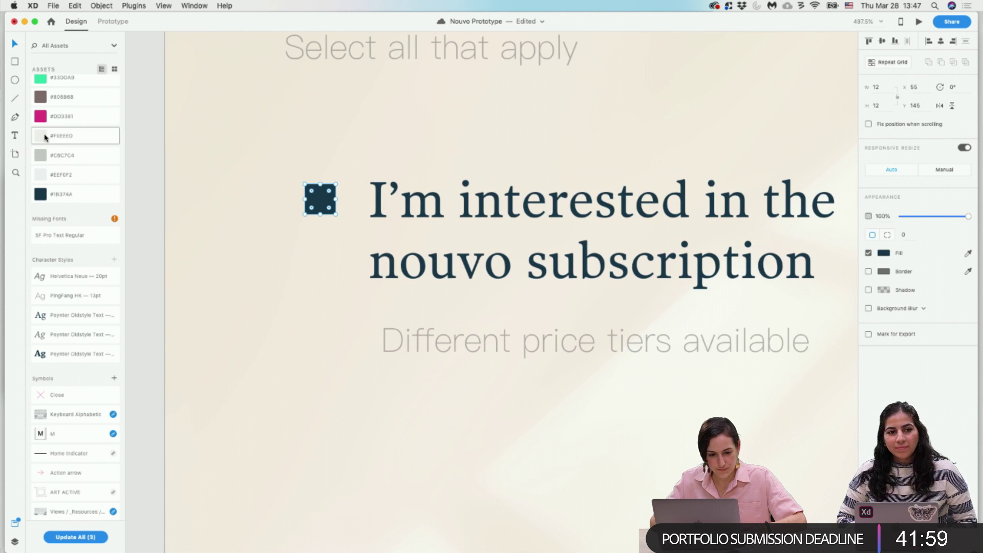
pyautogui.scroll(3, 353, 232)
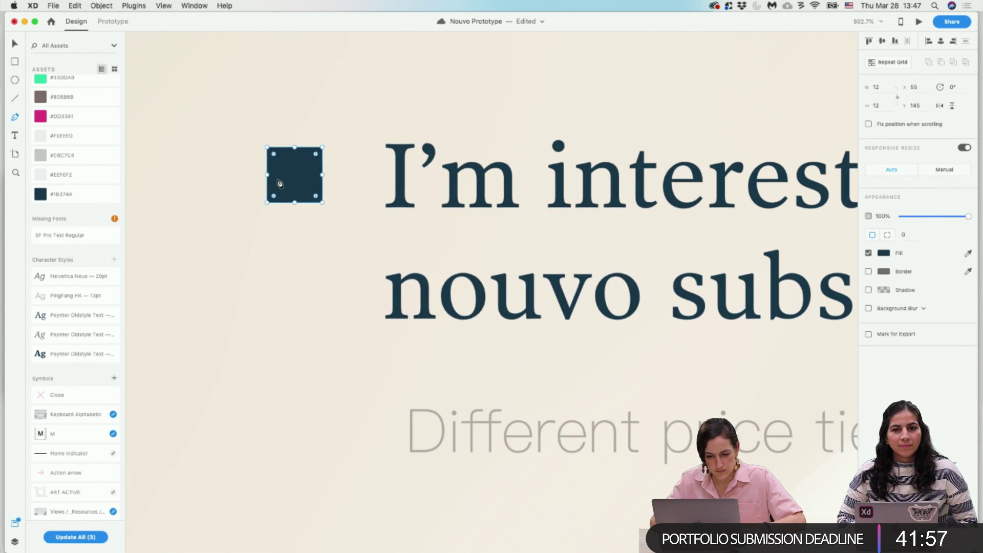
pyautogui.click(275, 177)
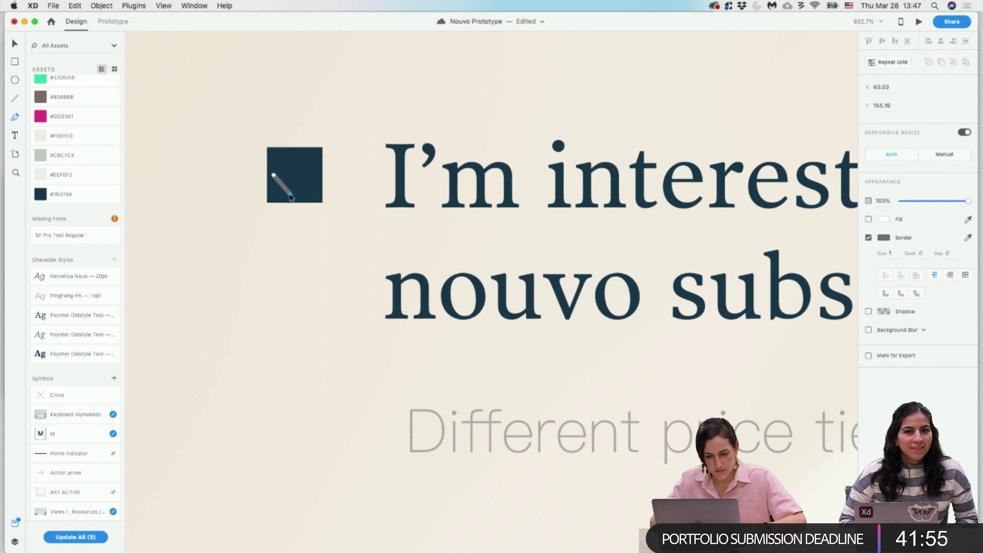
pyautogui.click(290, 194)
pyautogui.click(319, 154)
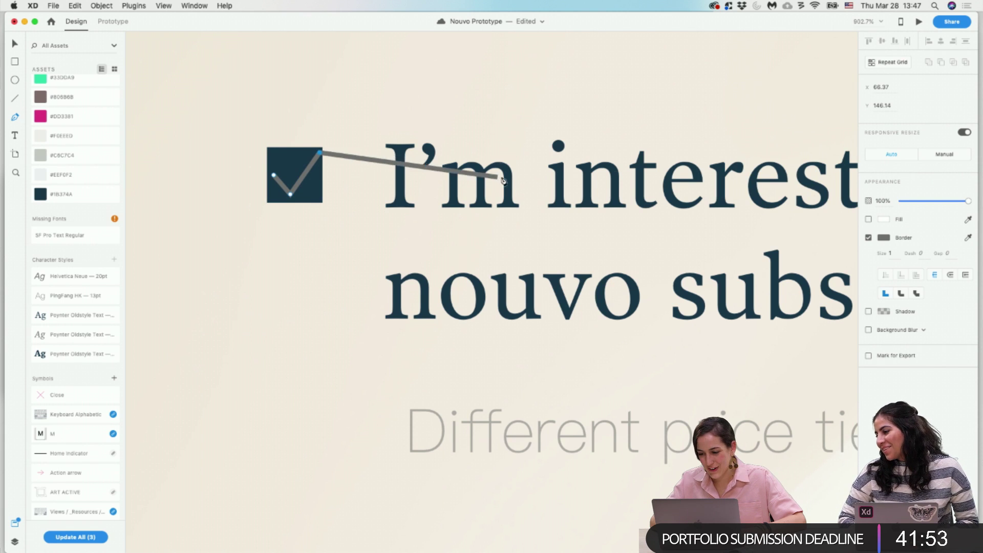
pyautogui.press('Escape')
# Give the new checkmark's stroke round caps and a white colour.
pyautogui.click(950, 276)
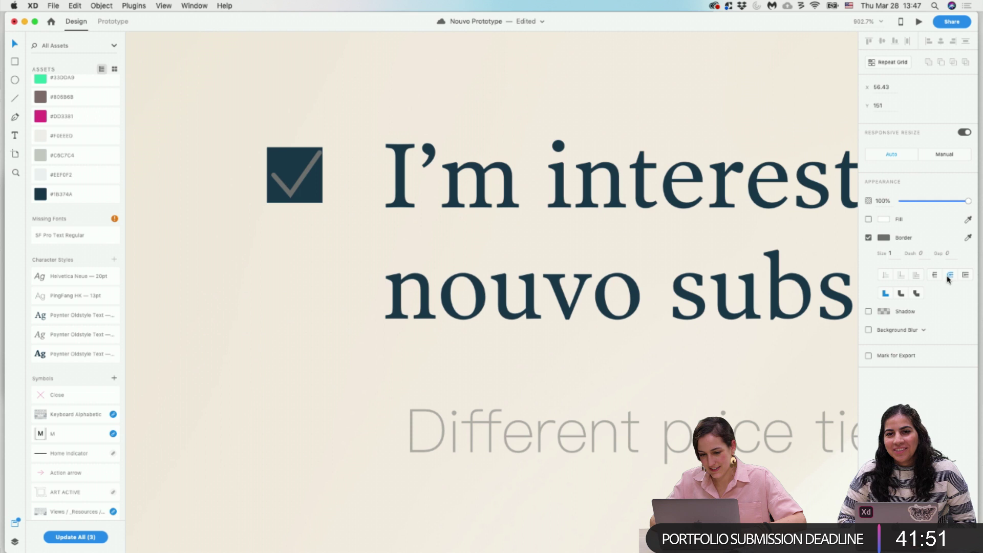
pyautogui.click(888, 240)
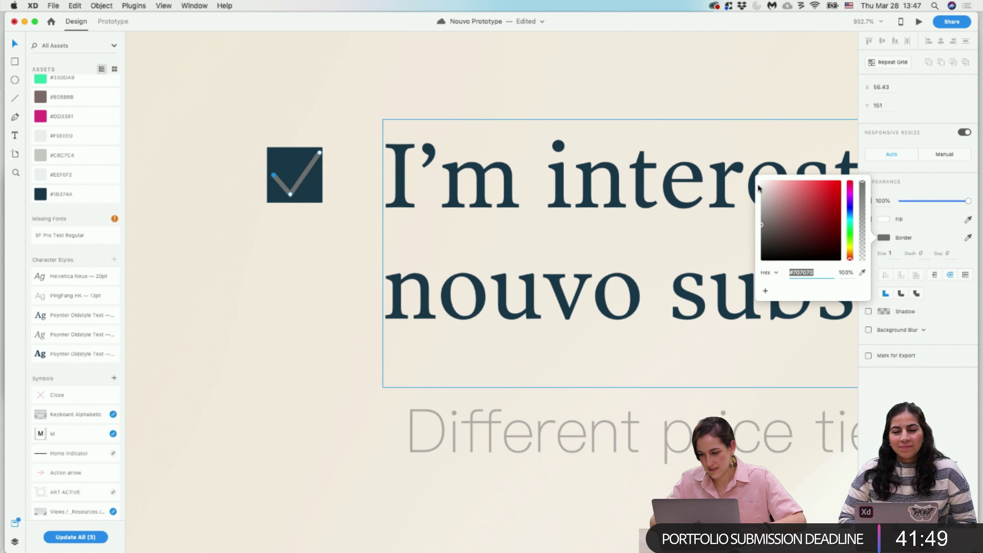
pyautogui.moveTo(759, 188); pyautogui.dragTo(741, 175)
pyautogui.click(505, 112)
pyautogui.scroll(-2, 505, 111)
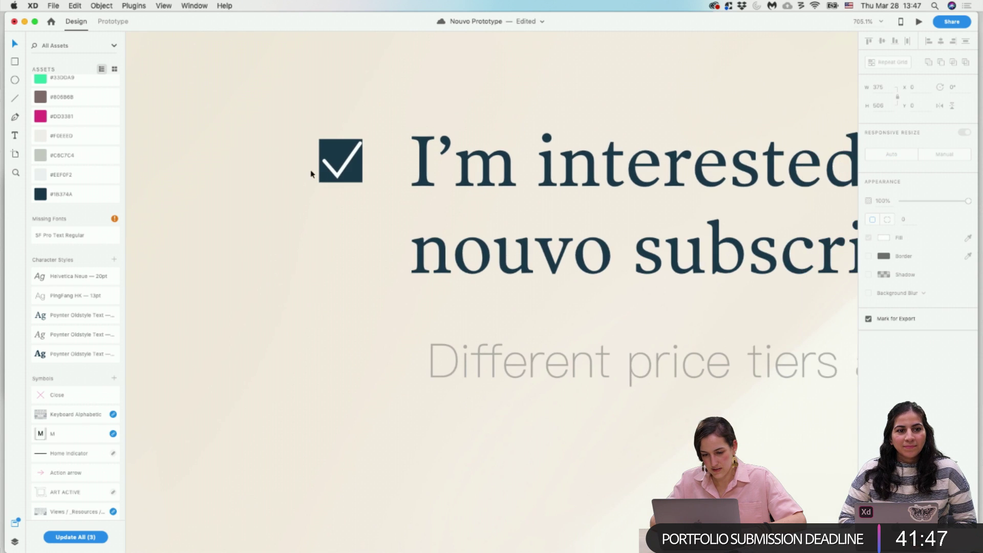
# Centre the white checkmark vertically within the first option's navy square.
pyautogui.scroll(4, 351, 159)
pyautogui.click(351, 159)
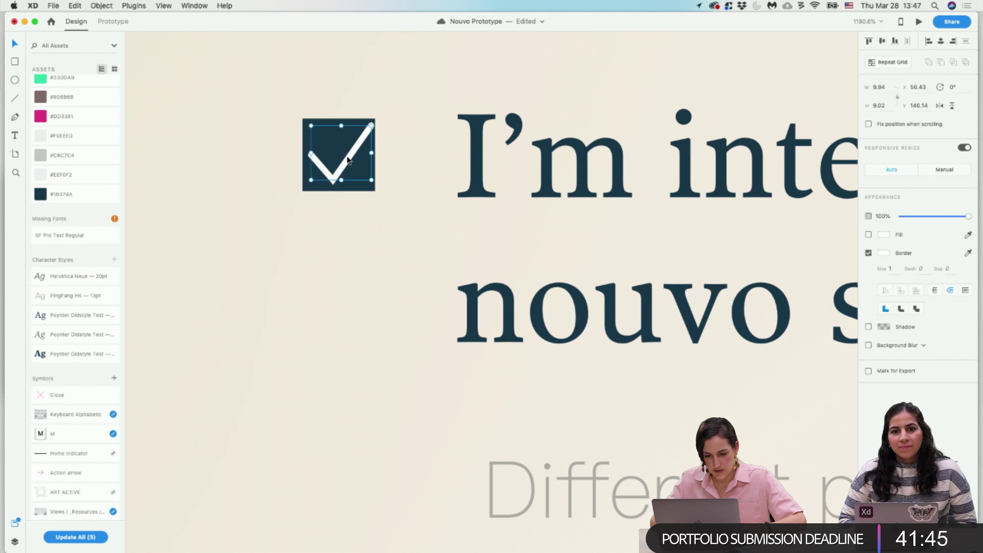
pyautogui.moveTo(351, 159); pyautogui.dragTo(353, 160)
pyautogui.click(367, 145)
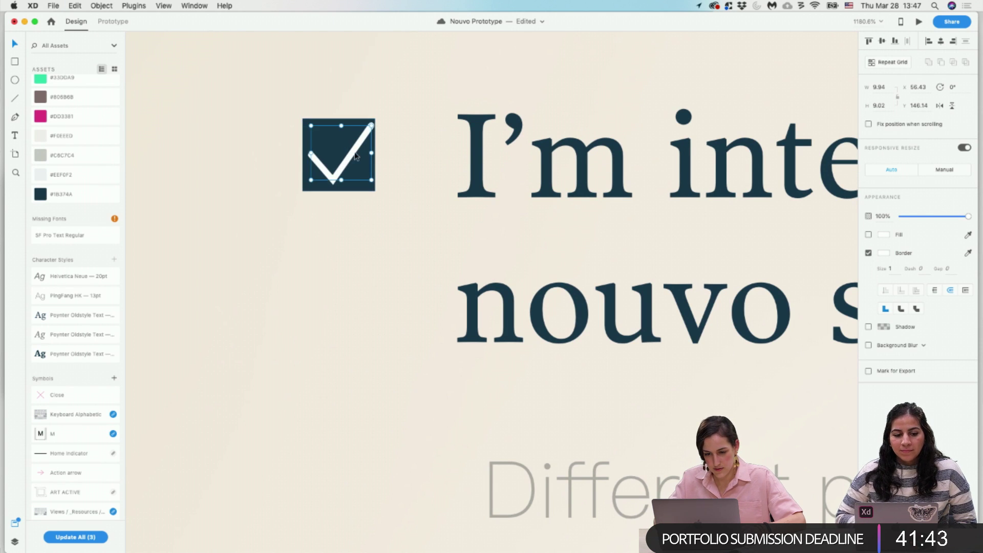
pyautogui.keyDown('shift'); pyautogui.click(355, 156); pyautogui.keyUp('shift')
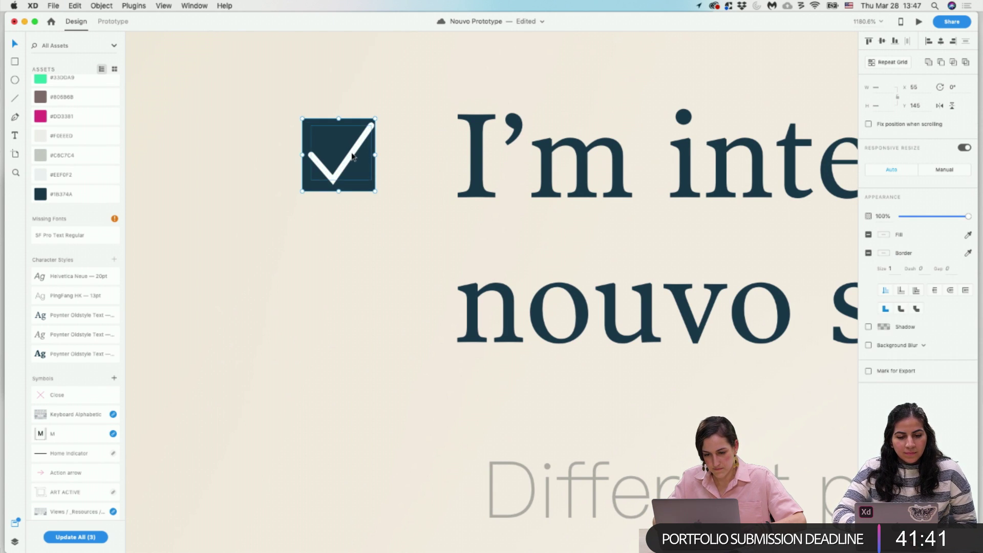
pyautogui.click(882, 42)
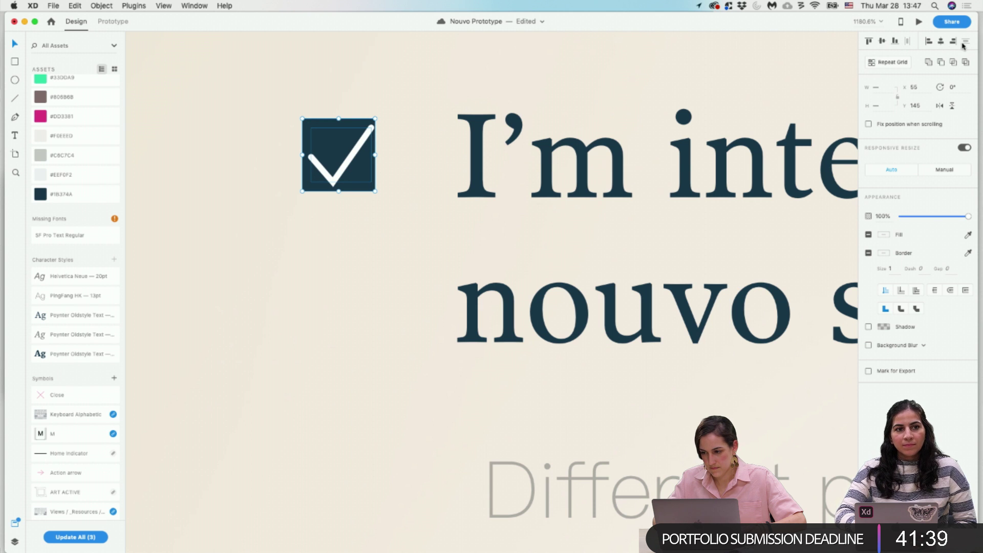
pyautogui.press('Escape')
# Left-align the "Different price tiers available" note with the subscription option text.
pyautogui.click(541, 300)
pyautogui.scroll(-2, 541, 300)
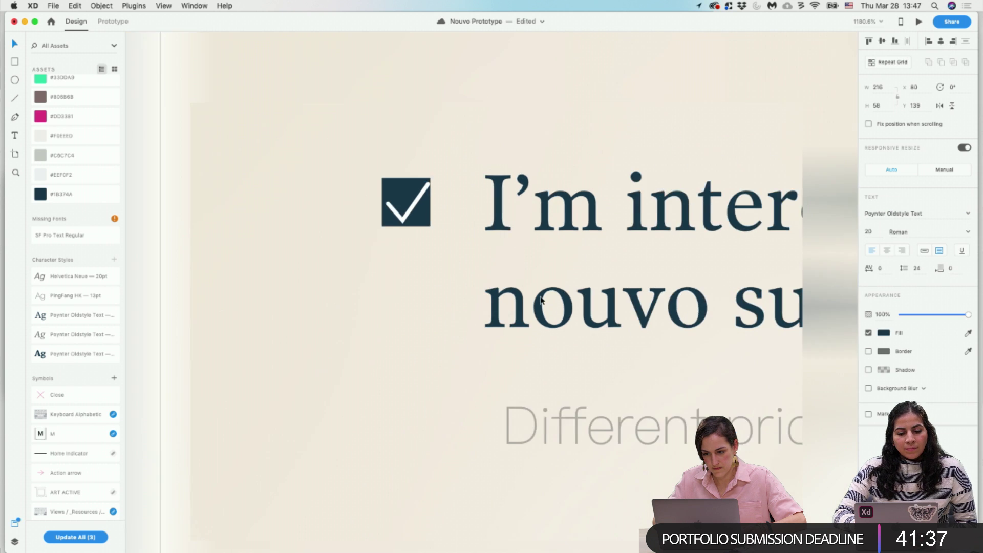
pyautogui.scroll(-3, 541, 301)
pyautogui.click(566, 386)
pyautogui.doubleClick(564, 388)
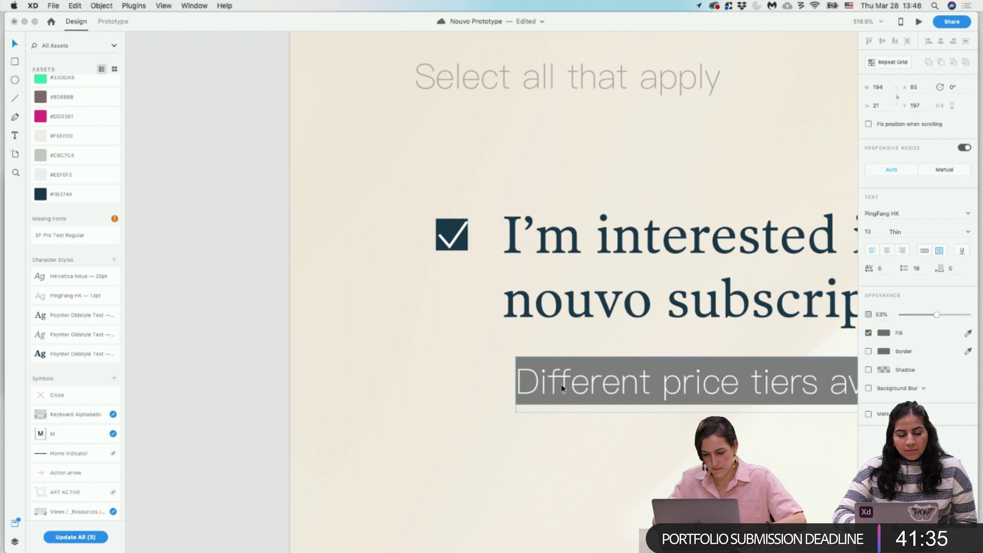
pyautogui.press('Escape')
pyautogui.keyDown('shift'); pyautogui.click(743, 297); pyautogui.keyUp('shift')
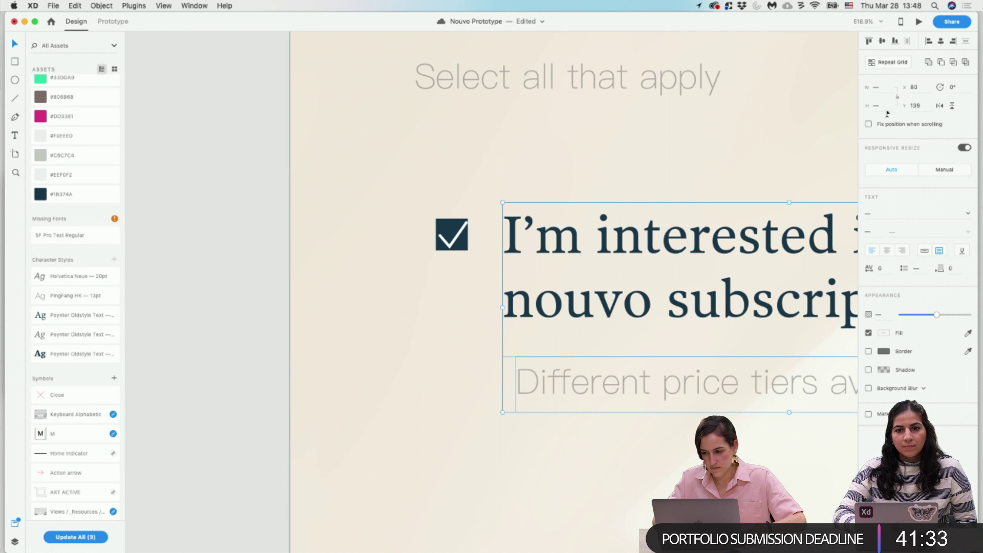
# Show the four-column layout grid on the Splash – 5 artboard.
pyautogui.scroll(-5, 579, 278)
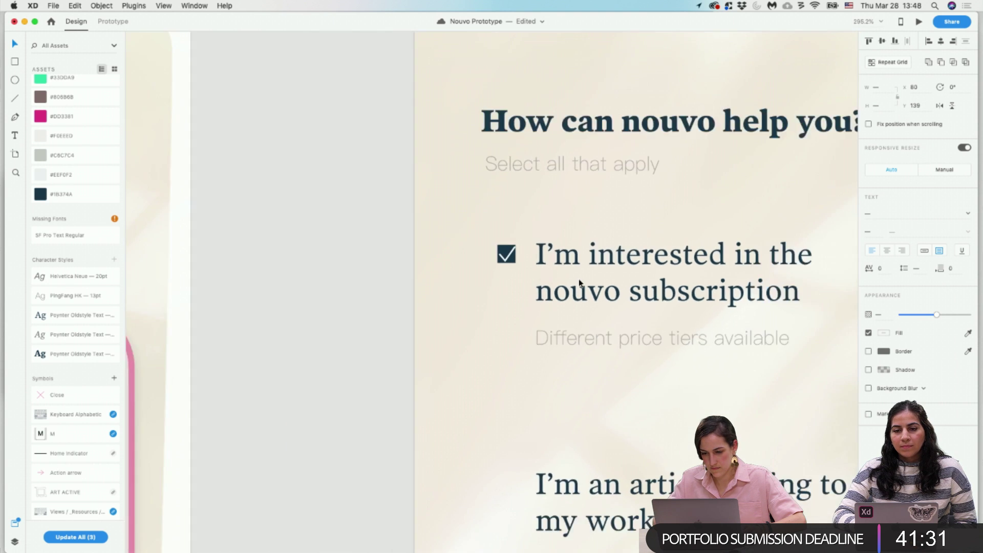
pyautogui.click(429, 367)
pyautogui.click(486, 111)
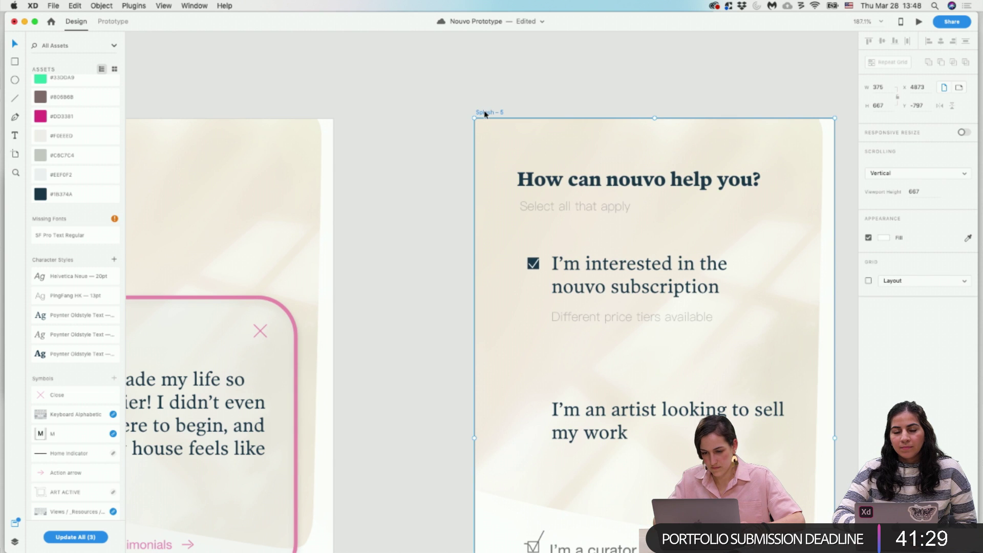
pyautogui.press('super+shift+apostrophe')
pyautogui.scroll(-2, 567, 200)
pyautogui.hscroll(1, 567, 201)
pyautogui.scroll(-2, 567, 200)
pyautogui.hscroll(1, 567, 201)
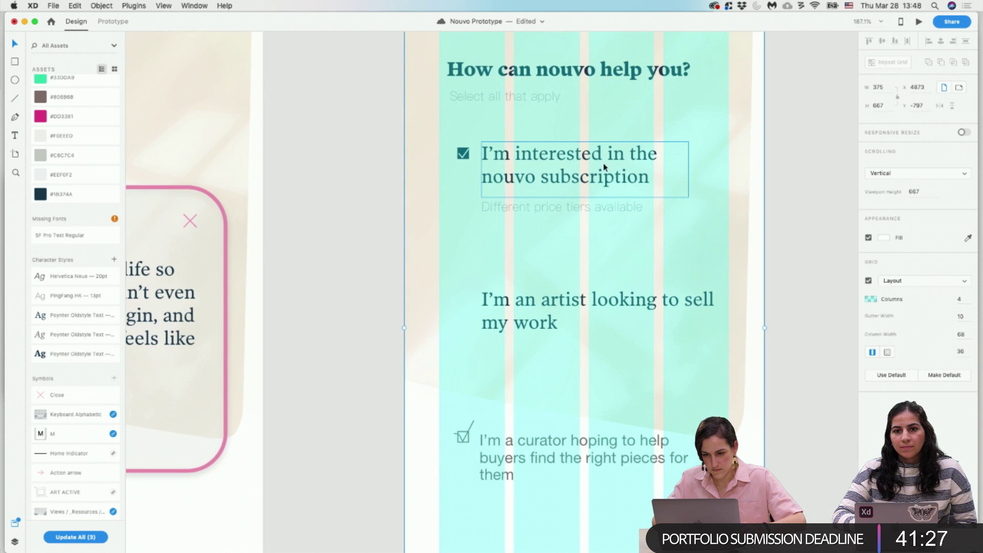
# Move the "How can nouvo help you?" heading and its "Select all that apply" line to the layout grid's left edge at X 36.
pyautogui.click(522, 78)
pyautogui.moveTo(521, 94); pyautogui.dragTo(513, 93)
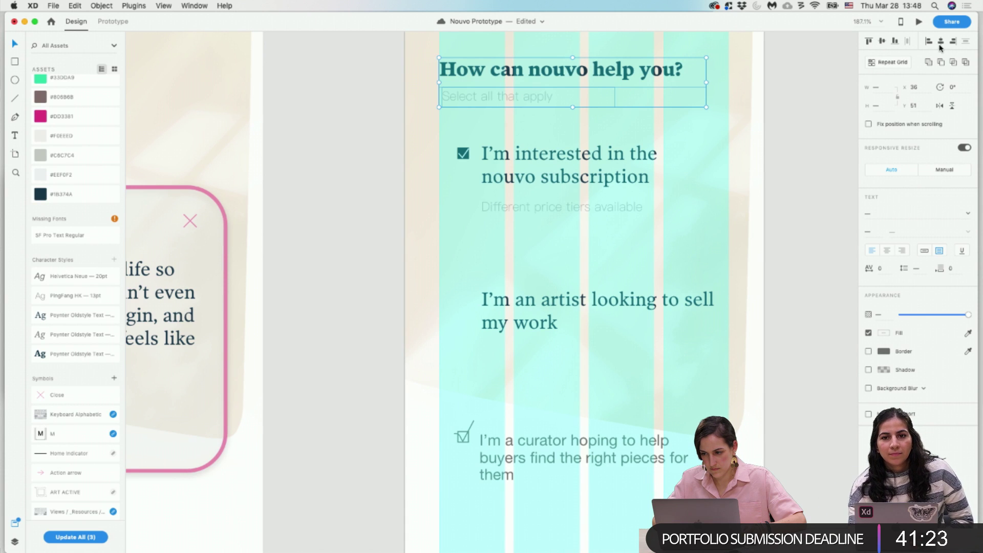
pyautogui.click(829, 153)
# Move the subscription option's checkbox, text and price note together so the checkbox sits on the layout grid's left edge.
pyautogui.scroll(-2, 720, 257)
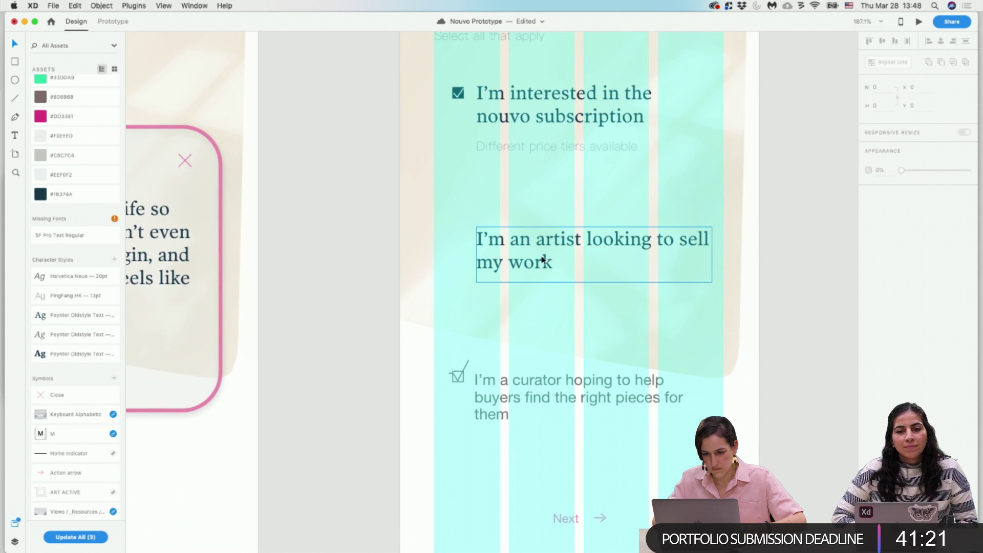
pyautogui.click(459, 94)
pyautogui.click(754, 155)
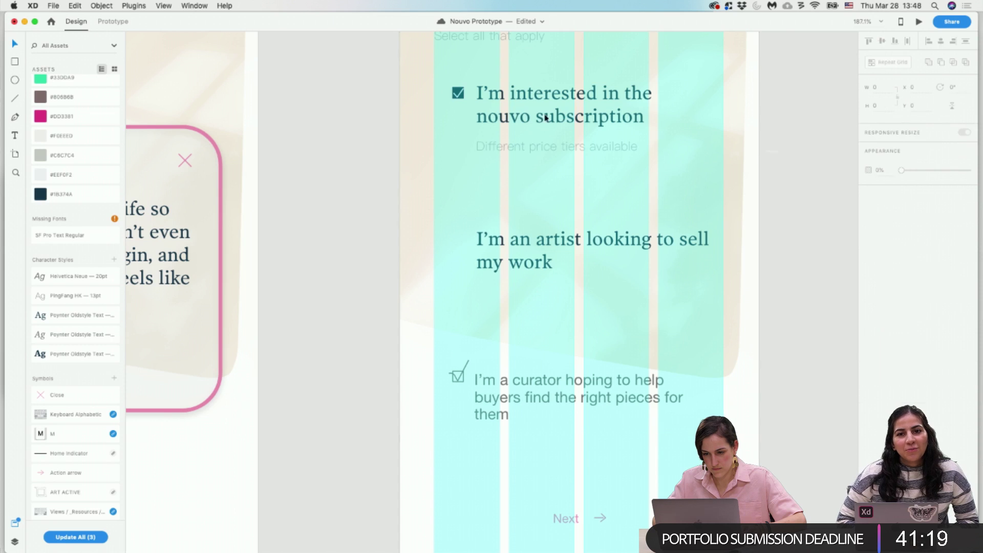
pyautogui.click(546, 117)
pyautogui.scroll(-5, 428, 83)
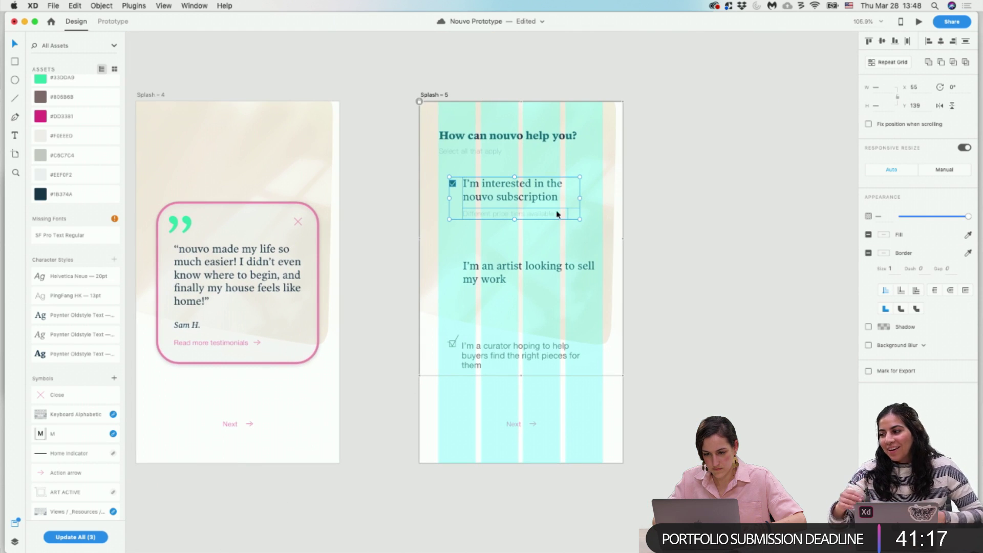
pyautogui.moveTo(519, 193); pyautogui.dragTo(509, 192)
pyautogui.click(660, 278)
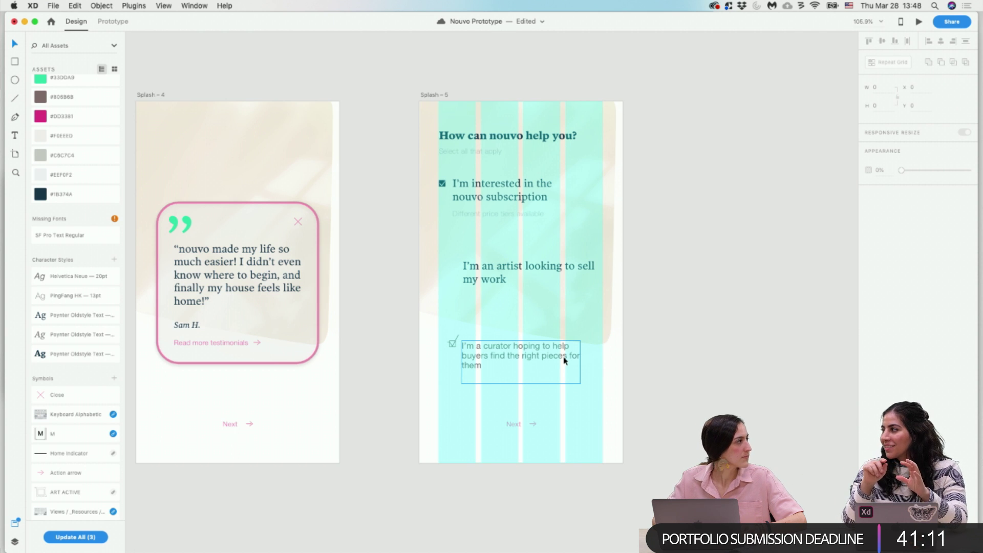
# Duplicate the navy checkbox square beside the first line of the artist option, at X 36 and Y 298.
pyautogui.scroll(5, 508, 291)
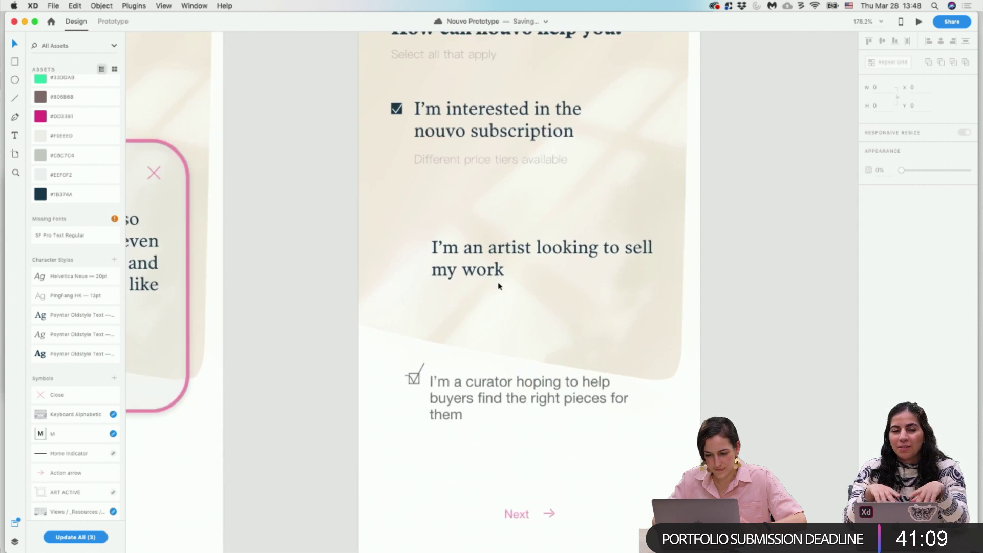
pyautogui.moveTo(396, 111); pyautogui.dragTo(395, 252)
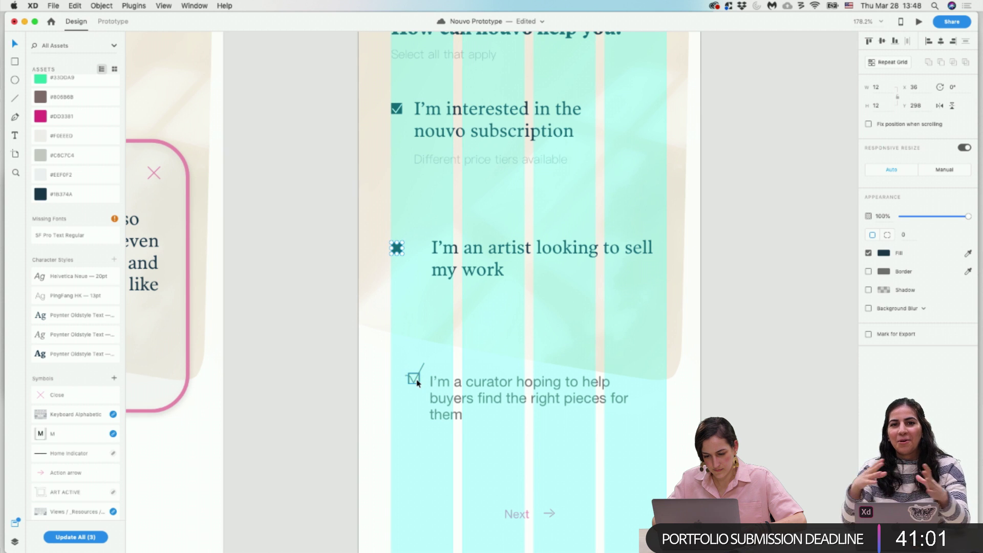
# Apply the regular Poynter Oldstyle Text character style to the curator option and delete its old checkbox and checkmark.
pyautogui.click(484, 403)
pyautogui.click(60, 315)
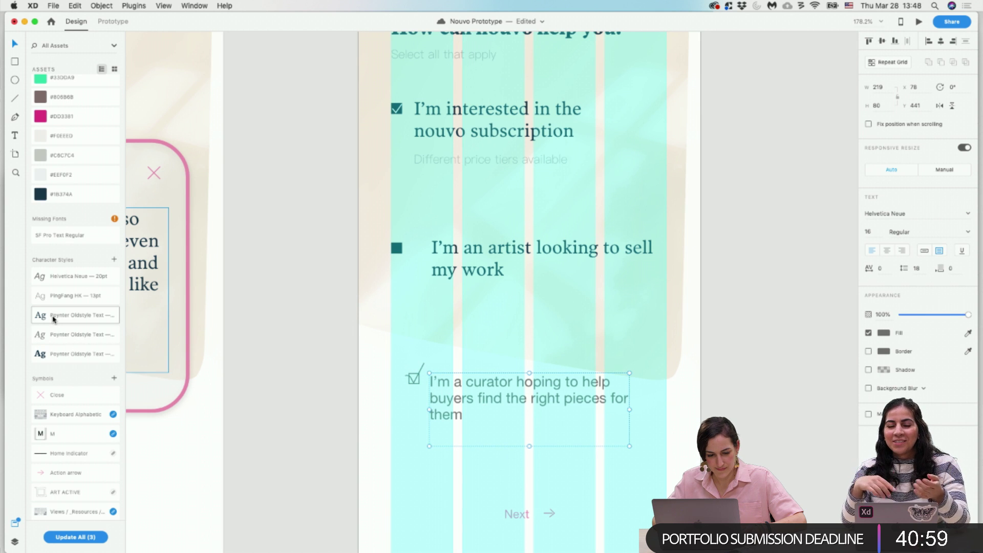
pyautogui.click(415, 380)
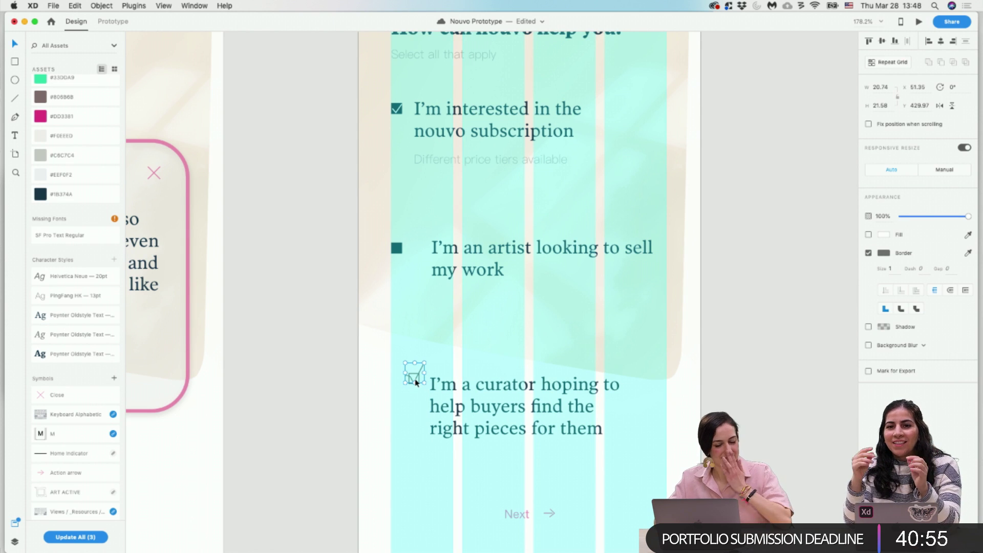
pyautogui.press('Delete')
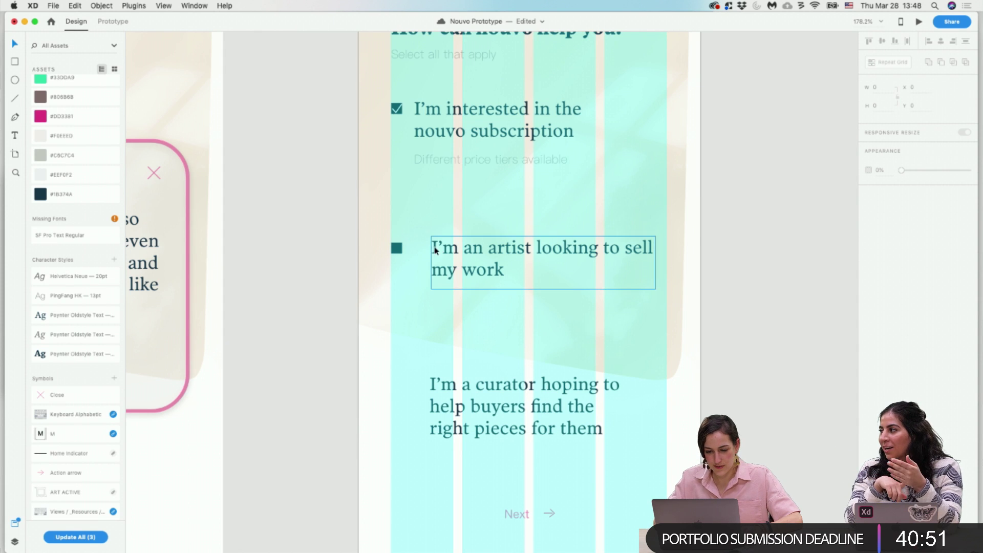
# Nudge the subscription option's text and price note down together so the text sits at Y 140.
pyautogui.click(435, 152)
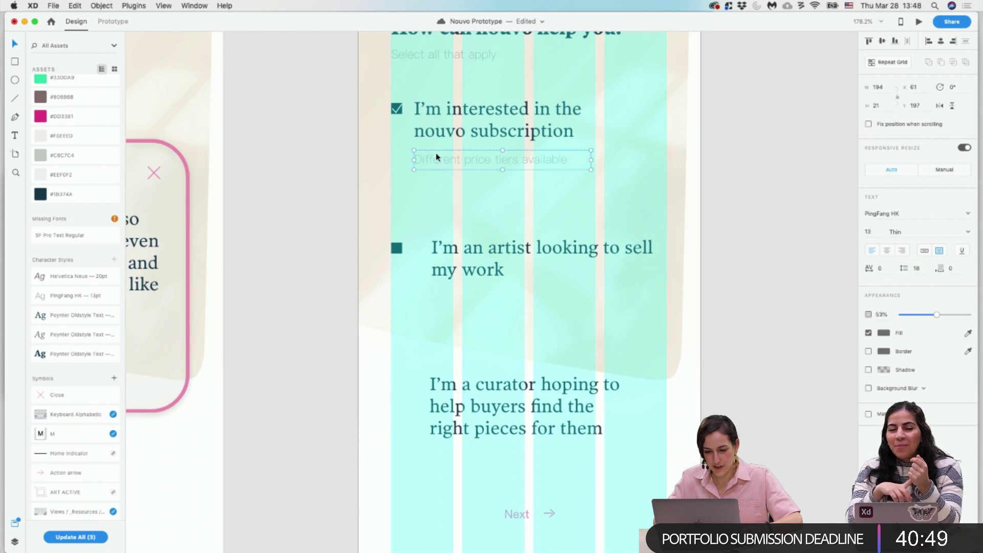
pyautogui.moveTo(434, 133); pyautogui.dragTo(435, 131)
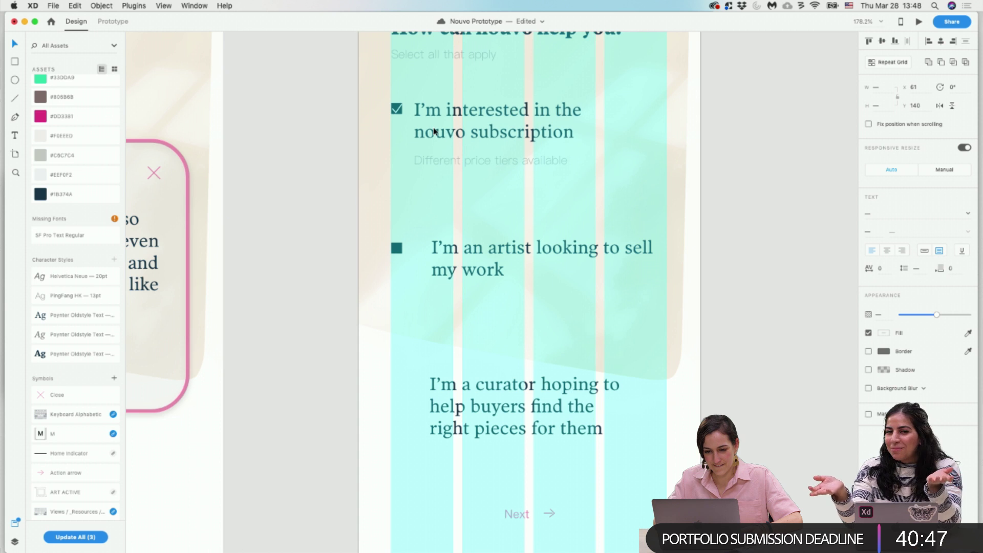
pyautogui.click(758, 225)
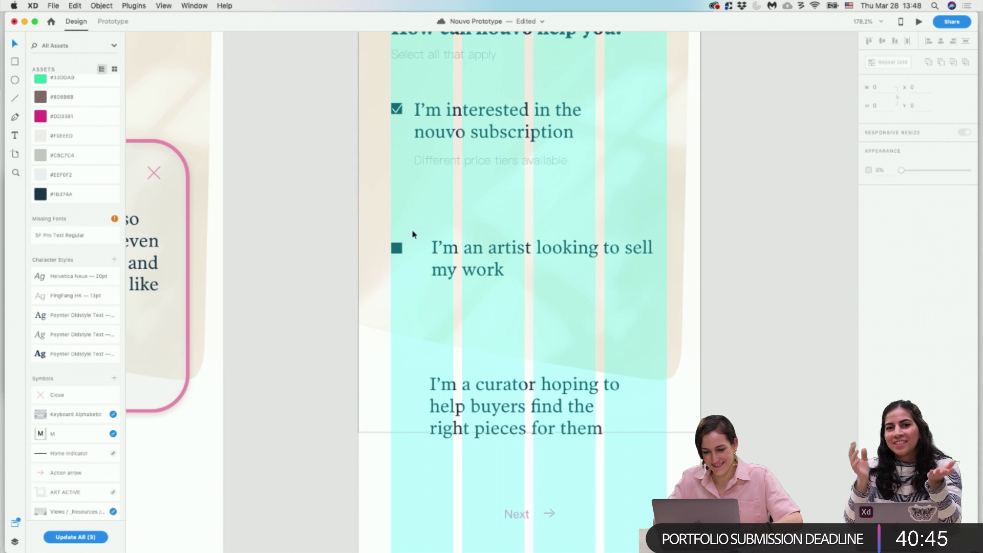
# Nudge the artist option's text down to Y 292 and left-align it with the subscription text at X 61.
pyautogui.click(443, 265)
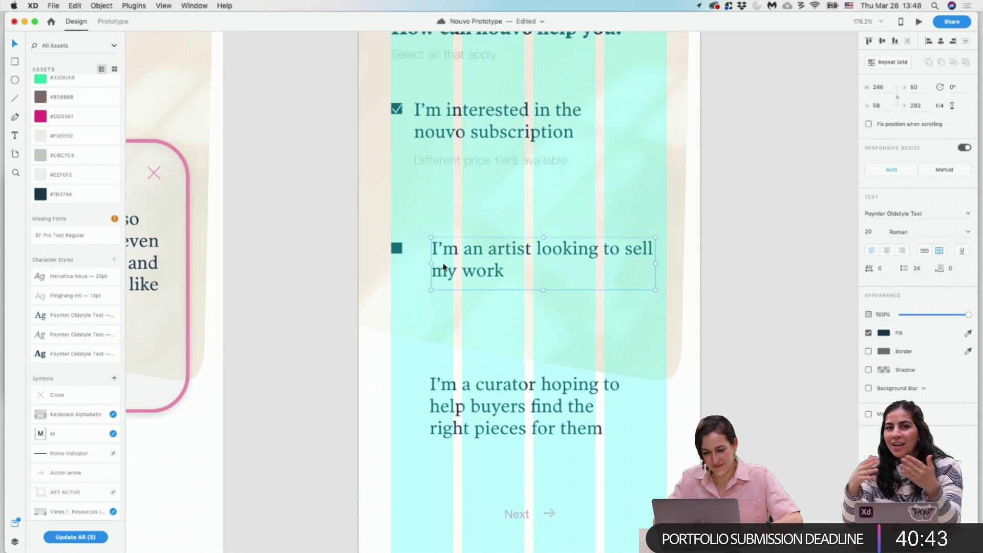
pyautogui.keyDown('shift'); pyautogui.click(464, 131); pyautogui.keyUp('shift')
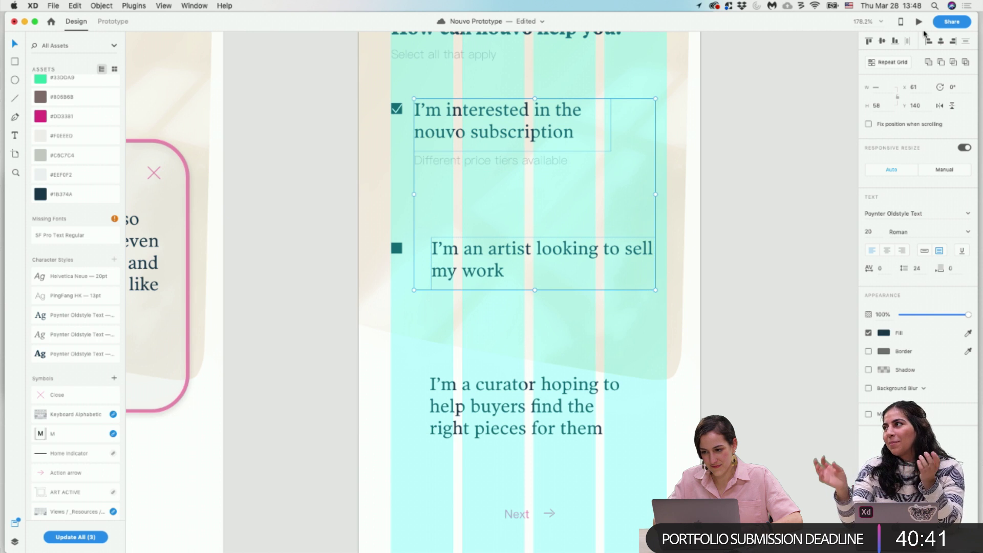
pyautogui.click(928, 43)
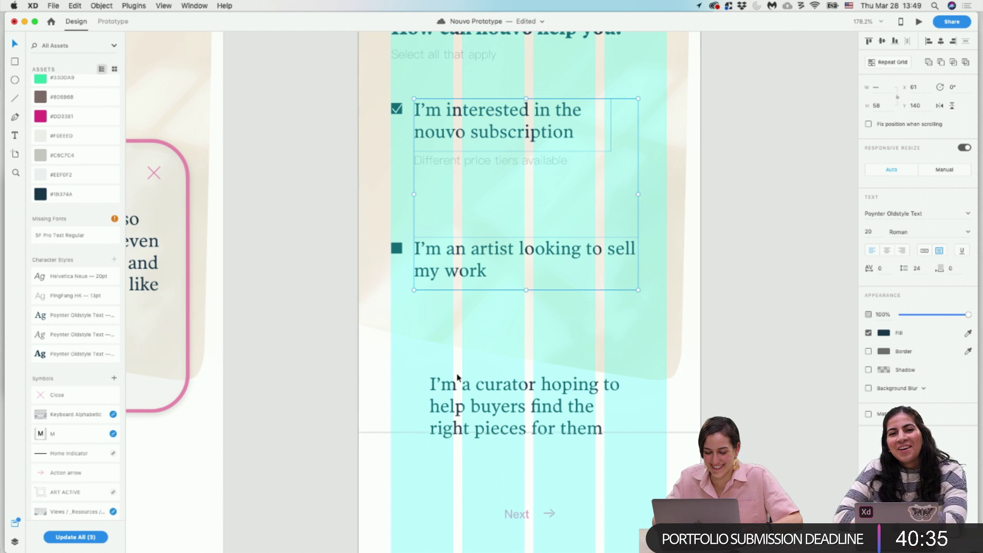
# Copy the navy checkbox square beside the curator option's first line and shift its text left in line with the other options.
pyautogui.moveTo(399, 248); pyautogui.dragTo(396, 385)
pyautogui.moveTo(476, 410); pyautogui.dragTo(468, 409)
pyautogui.click(707, 394)
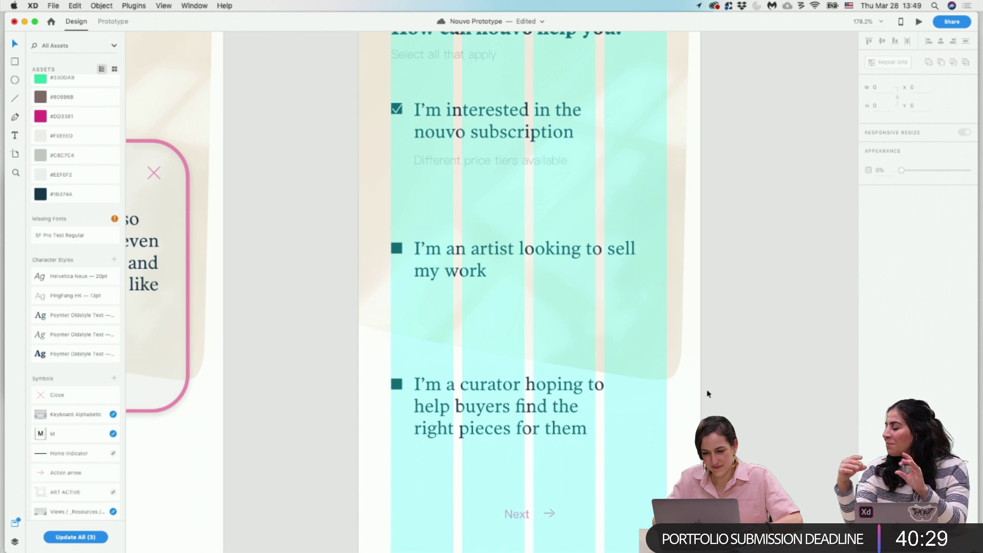
# Turn the artist option's solid checkbox into an outline by enabling its border and removing its fill.
pyautogui.scroll(-3, 474, 281)
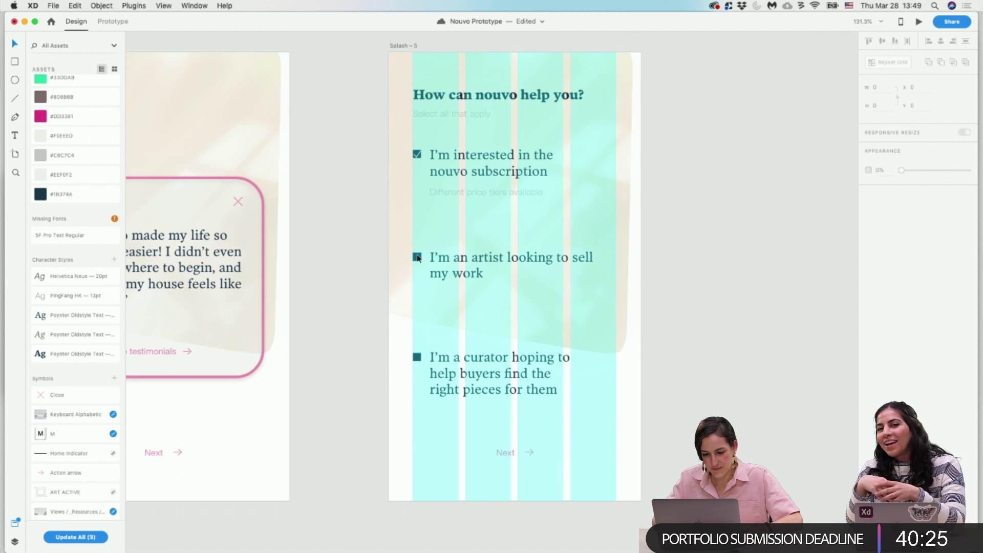
pyautogui.click(418, 257)
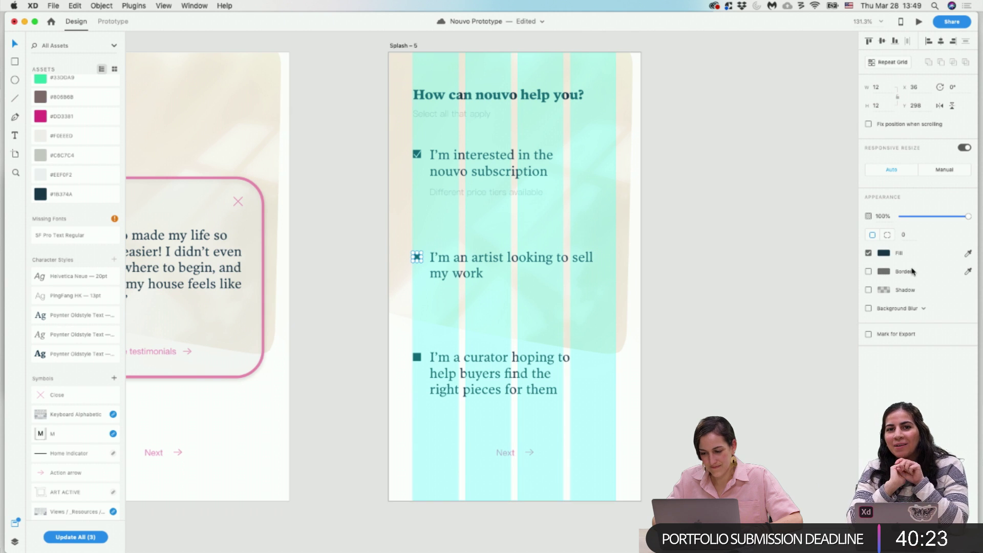
pyautogui.click(868, 271)
pyautogui.click(868, 253)
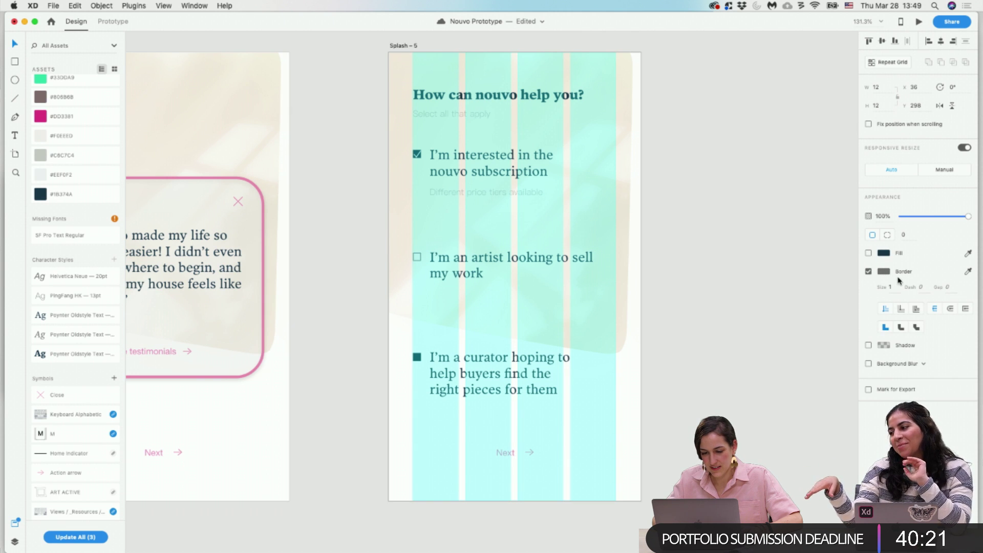
pyautogui.click(88, 199)
pyautogui.click(761, 306)
# Colour the artist checkbox's border by sampling the navy #1B374A asset swatch.
pyautogui.scroll(5, 424, 228)
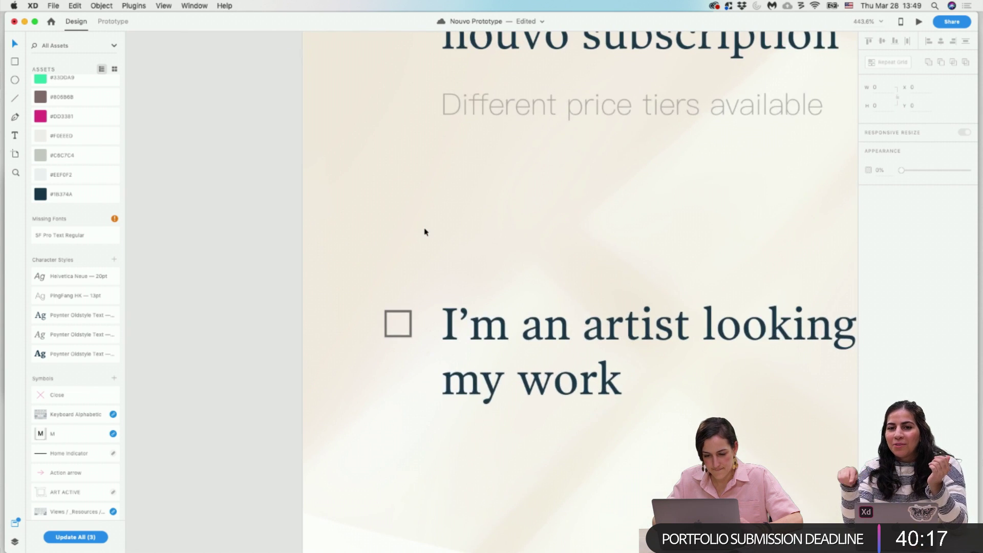
pyautogui.click(411, 330)
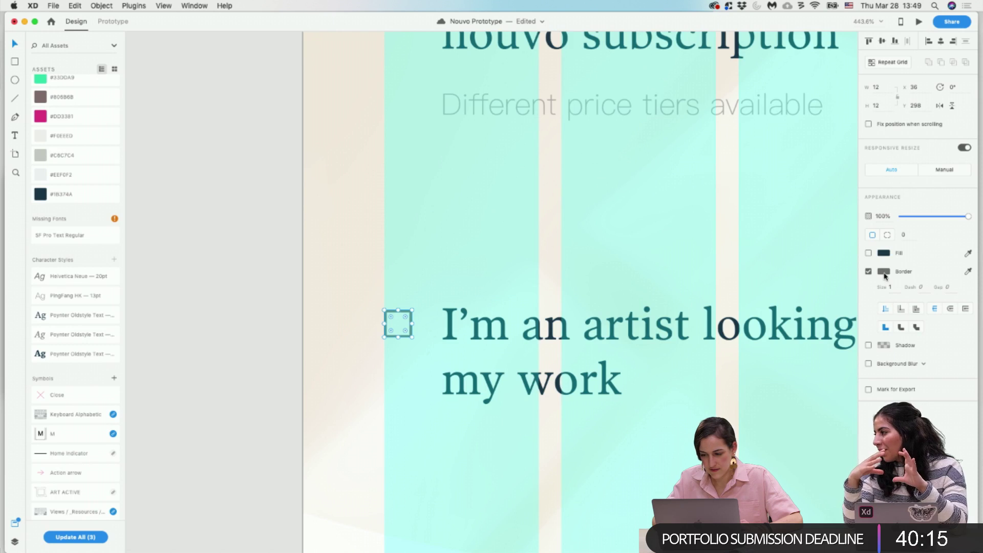
pyautogui.click(885, 276)
pyautogui.click(862, 306)
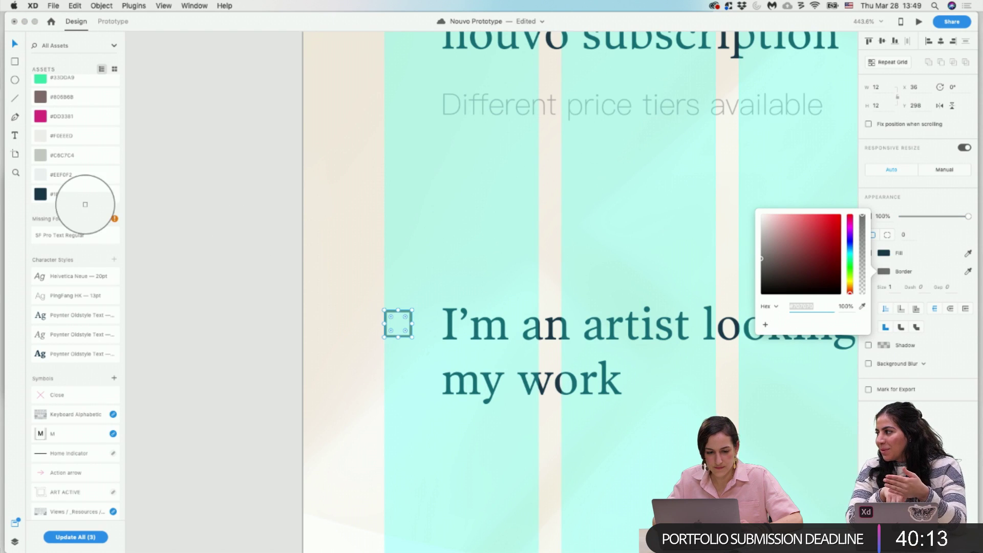
pyautogui.click(41, 194)
pyautogui.click(210, 235)
# Enable a border on the curator option's checkbox and sample its colour from the square itself.
pyautogui.scroll(-3, 267, 277)
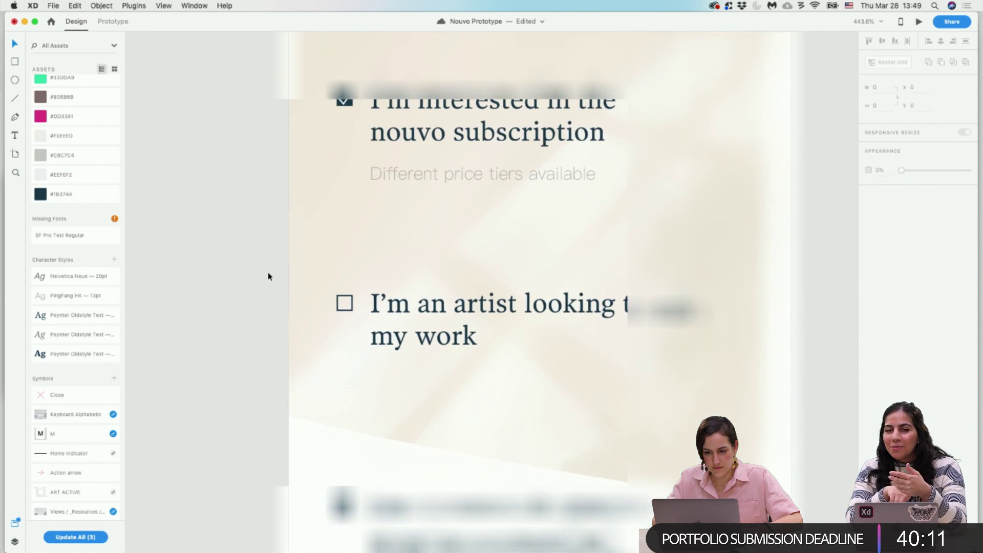
pyautogui.scroll(-2, 268, 276)
pyautogui.scroll(-2, 331, 441)
pyautogui.click(336, 417)
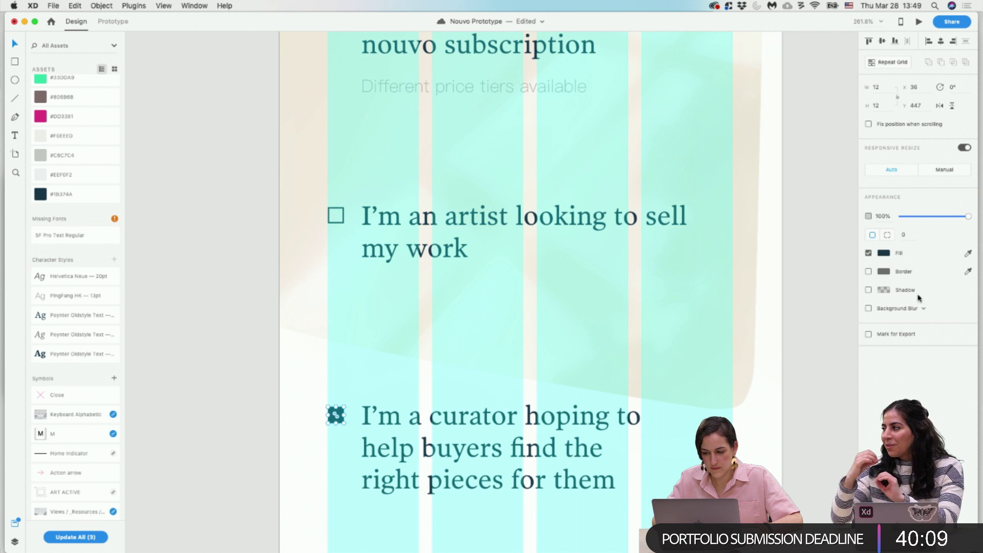
pyautogui.click(868, 272)
pyautogui.click(885, 272)
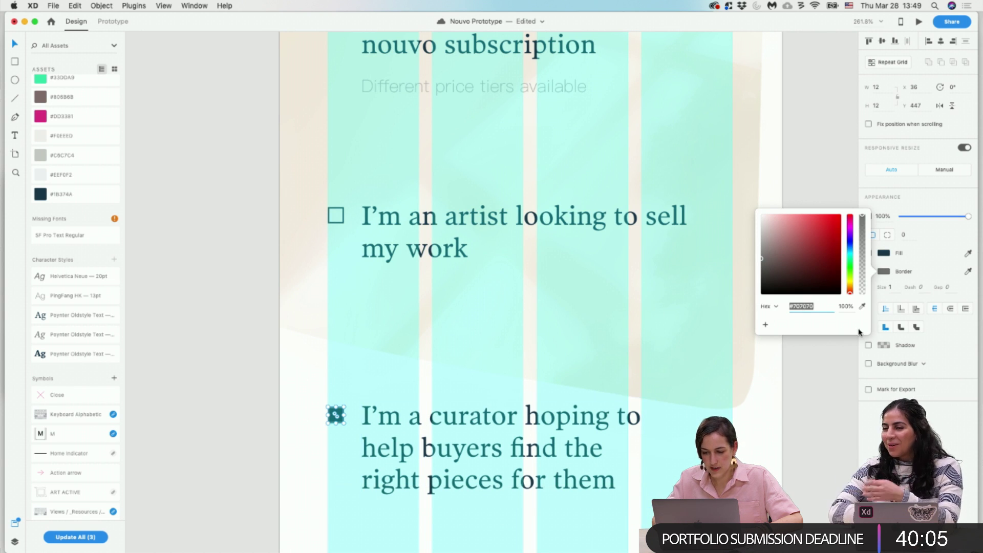
pyautogui.click(862, 306)
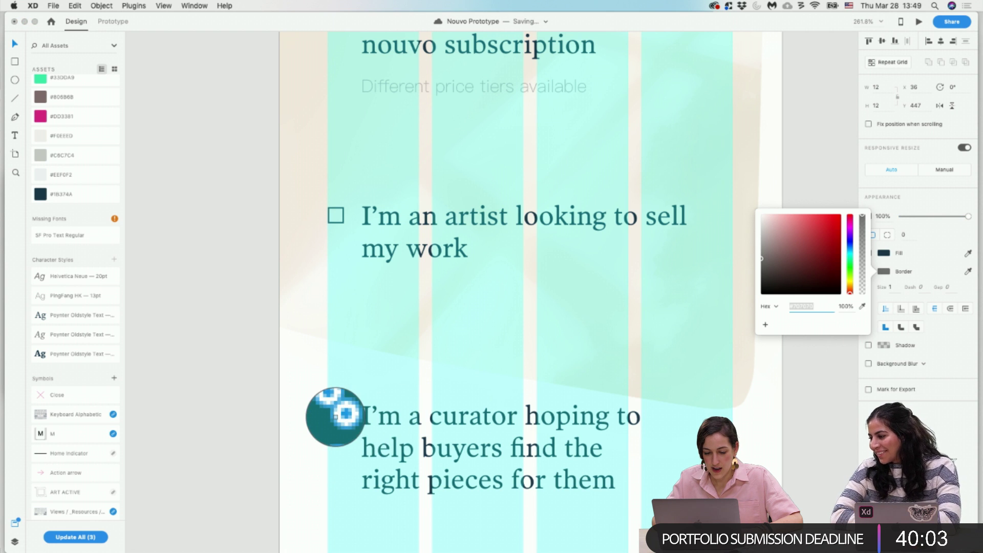
pyautogui.click(335, 417)
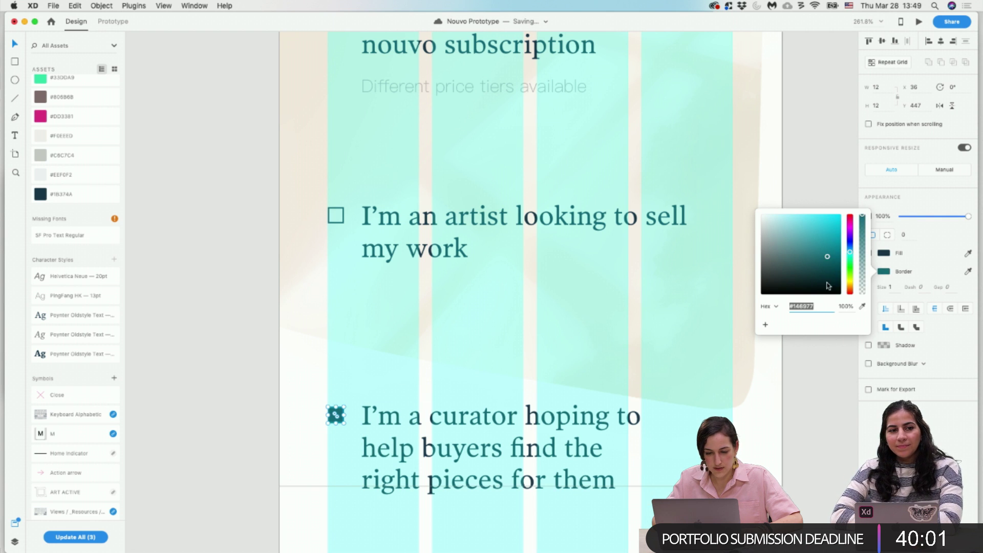
# Recolour the curator checkbox's border by sampling the navy #1B374A asset swatch.
pyautogui.click(888, 276)
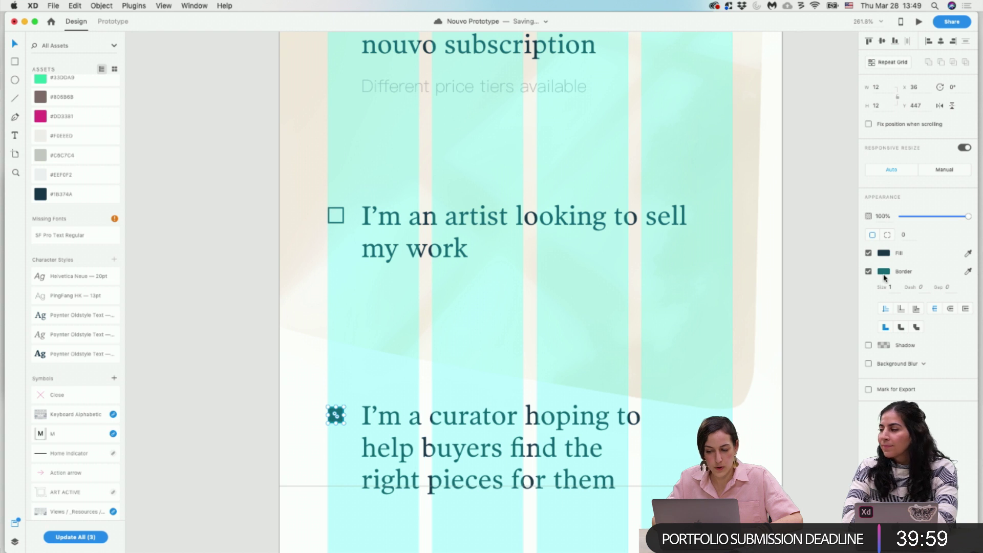
pyautogui.click(886, 274)
pyautogui.click(863, 309)
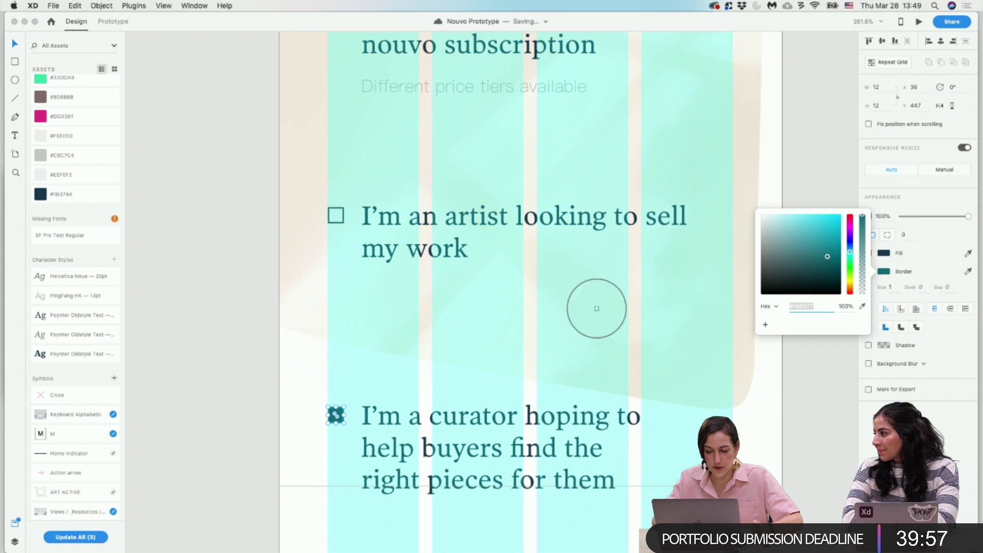
pyautogui.click(42, 196)
pyautogui.click(226, 238)
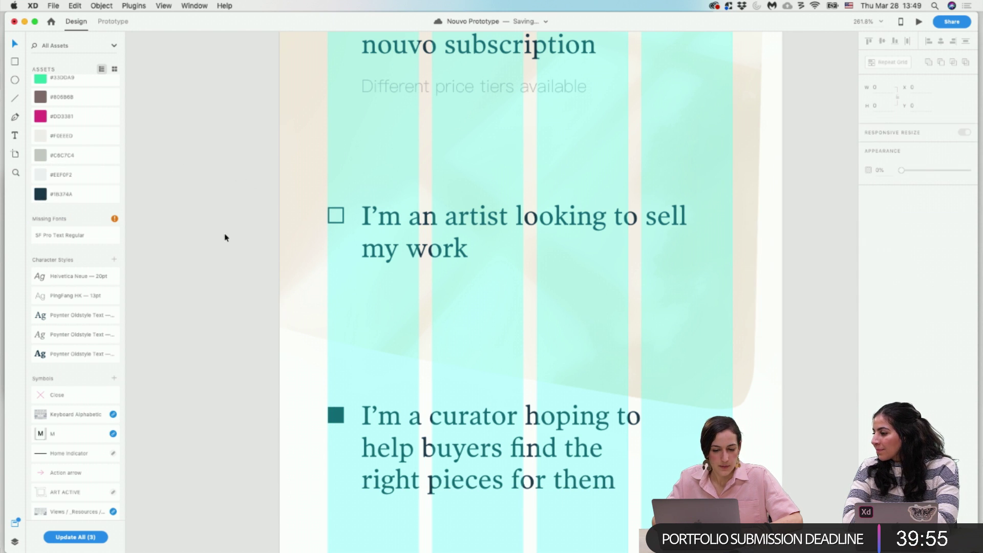
# Remove the fill from the curator option's checkbox, keeping only its navy outline.
pyautogui.click(334, 418)
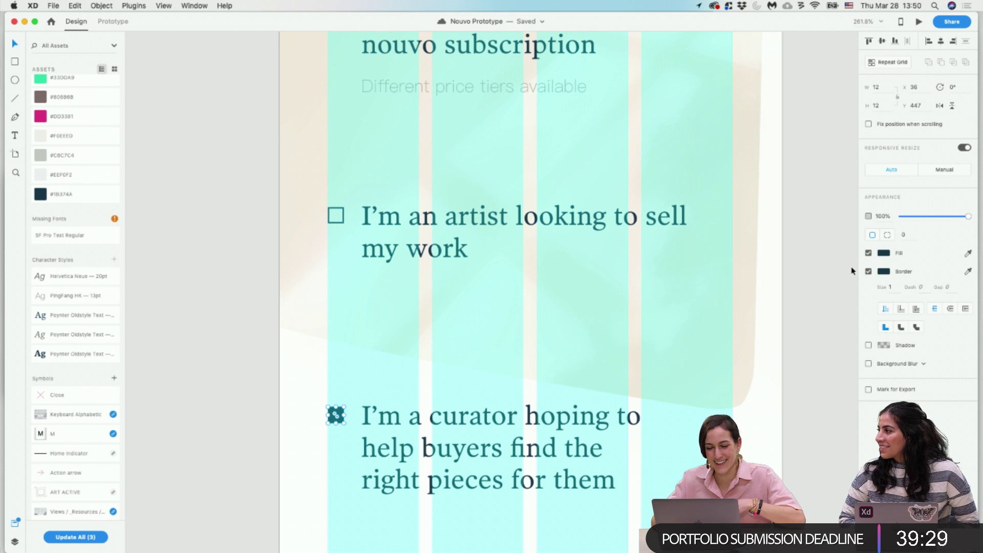
pyautogui.click(867, 254)
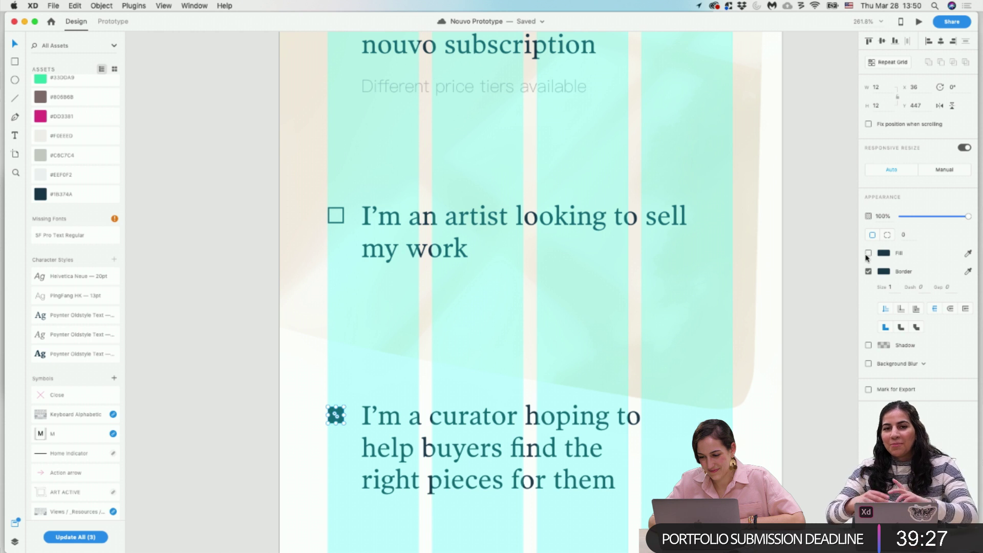
pyautogui.click(790, 389)
# Review the restyled Splash – 5 screen alongside the other splash artboards back to Splash 0.
pyautogui.scroll(-5, 791, 389)
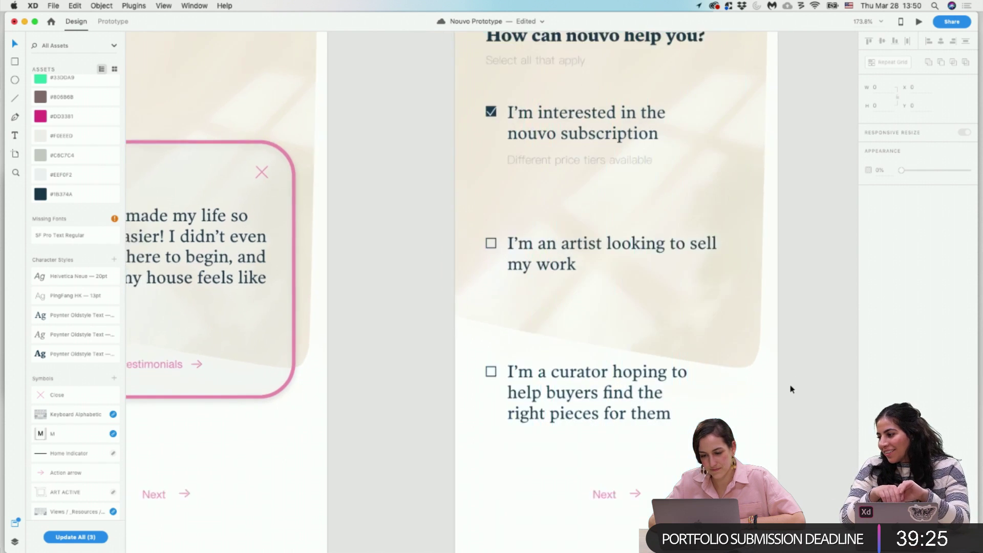
pyautogui.scroll(-3, 790, 388)
pyautogui.press('super+shift+apostrophe')
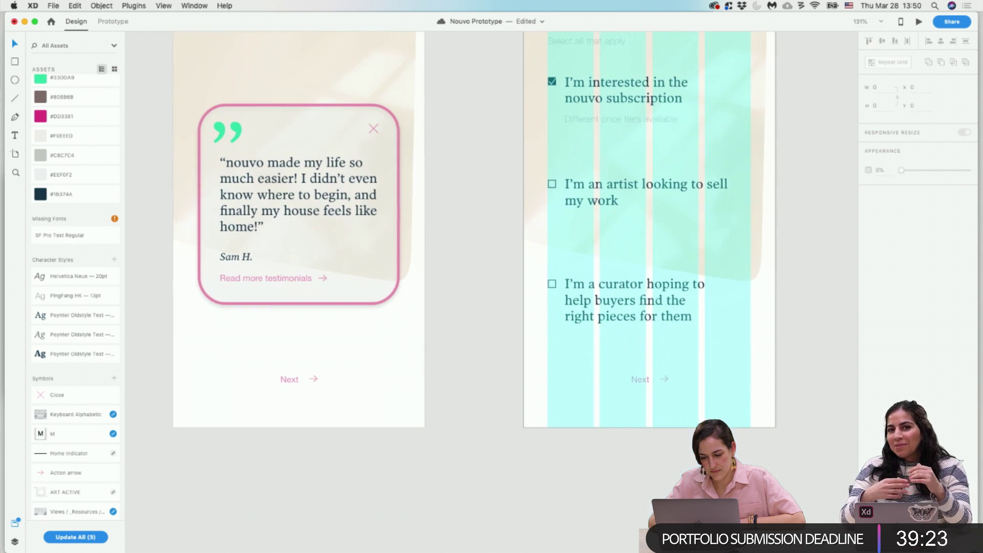
pyautogui.scroll(-2, 790, 388)
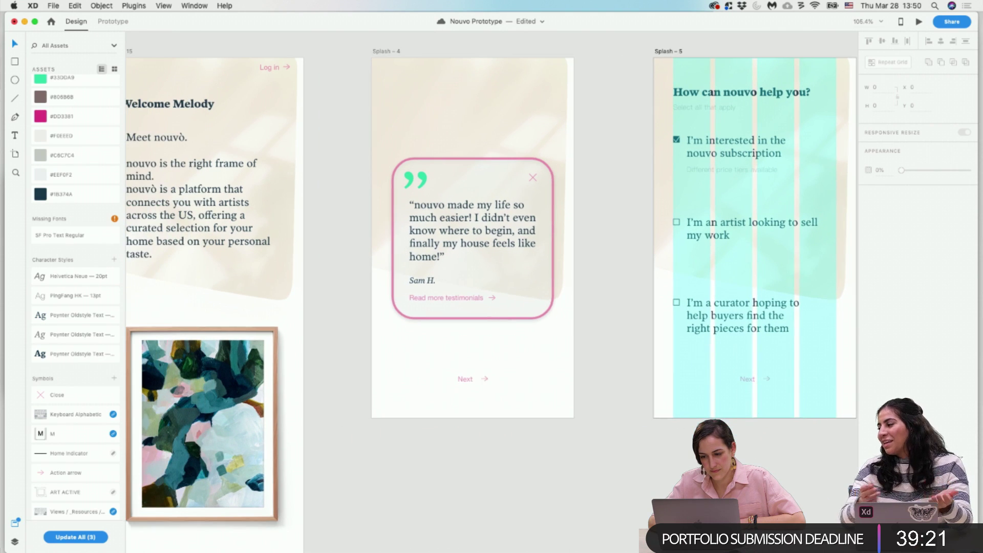
pyautogui.hscroll(-2, 703, 279)
pyautogui.scroll(-4, 703, 279)
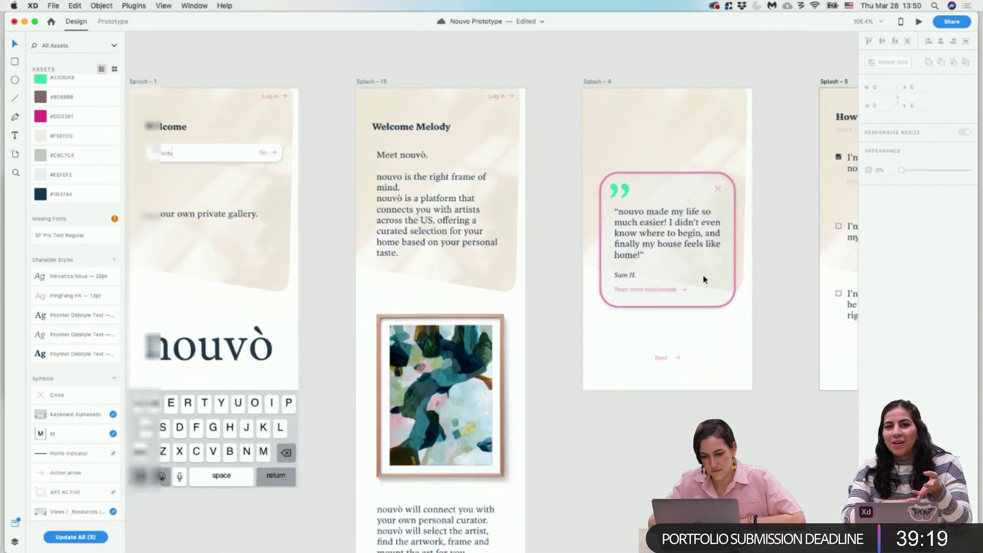
pyautogui.hscroll(3, 704, 279)
pyautogui.scroll(-2, 704, 279)
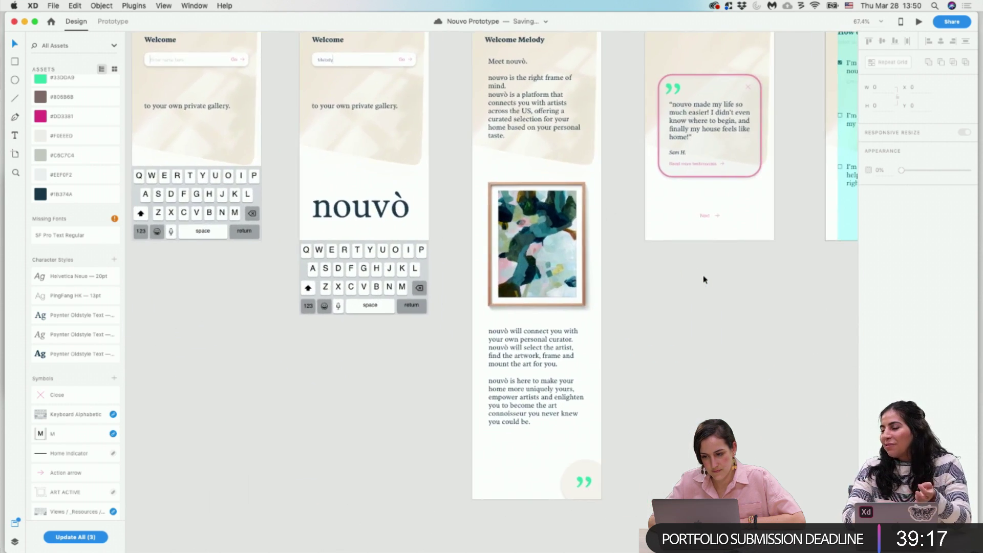
pyautogui.scroll(-2, 703, 278)
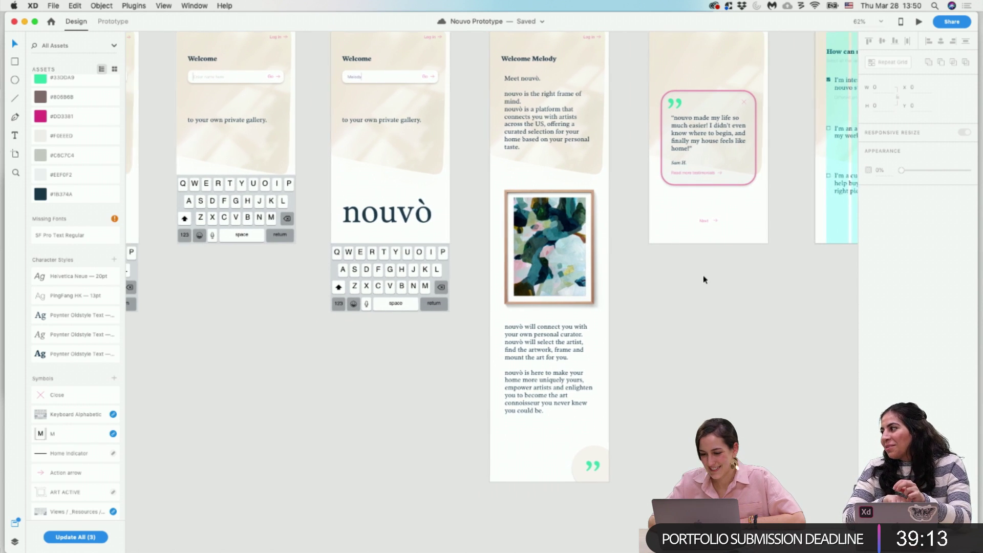
pyautogui.hscroll(-3, 704, 278)
pyautogui.scroll(1, 704, 278)
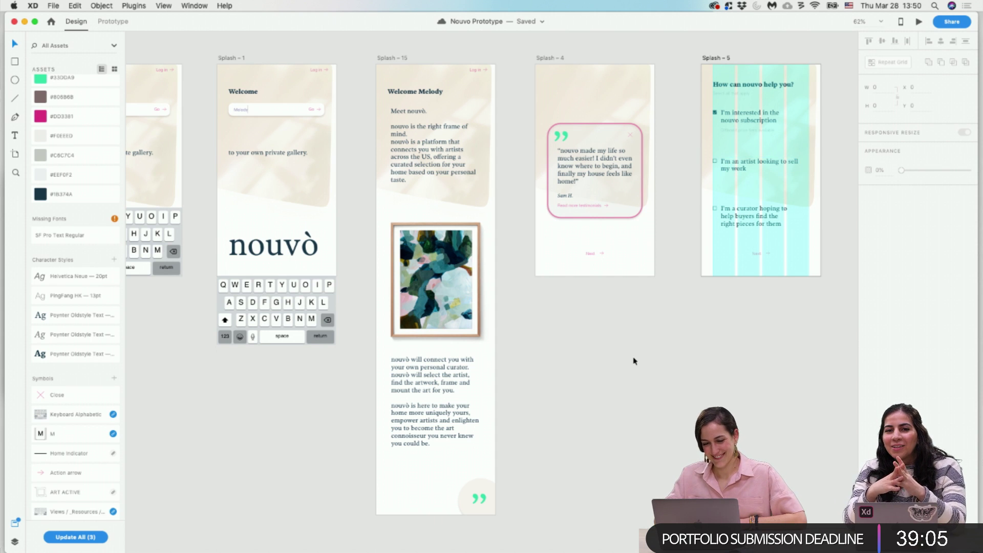
pyautogui.scroll(-2, 632, 358)
pyautogui.hscroll(-6, 632, 357)
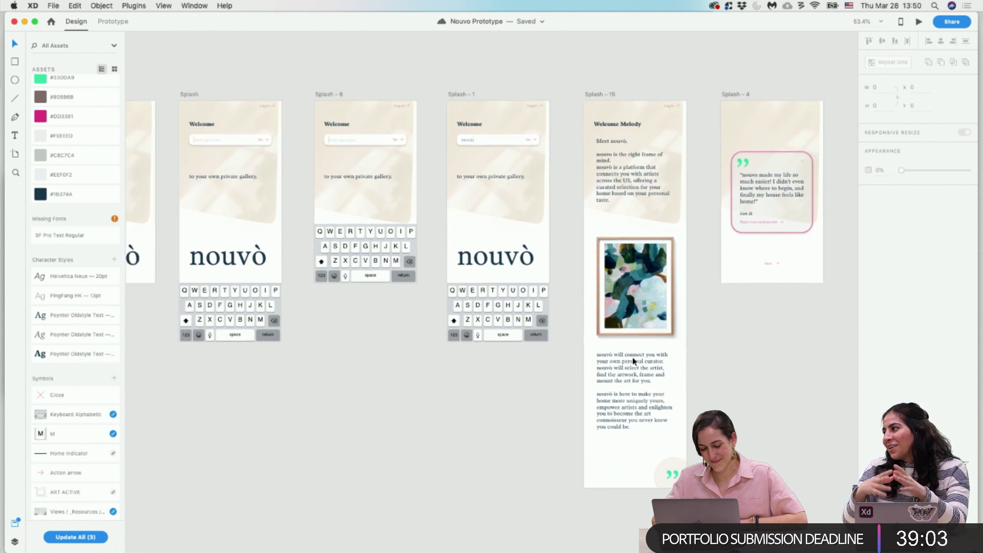
pyautogui.hscroll(-3, 632, 358)
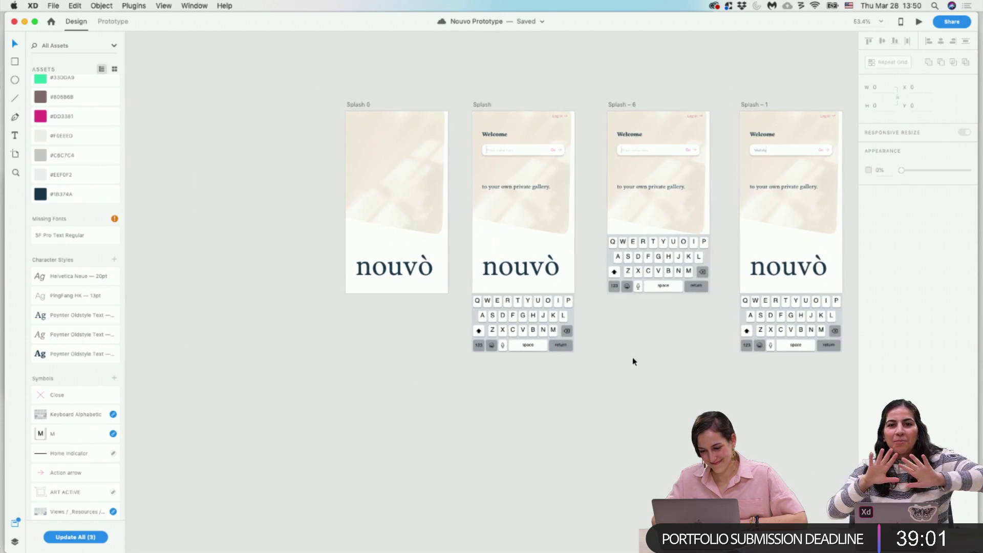
pyautogui.hscroll(5, 632, 357)
pyautogui.hscroll(-5, 632, 357)
# Switch to prototyping and link Splash 0 to Splash with a Time trigger, 0 s delay and a 3 s Auto-Animate transition.
pyautogui.click(112, 21)
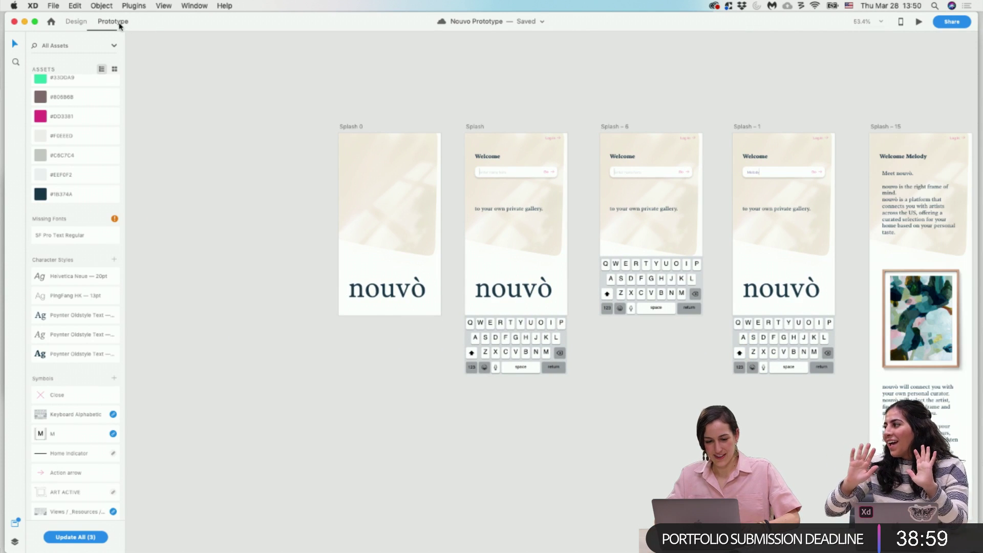
pyautogui.click(350, 125)
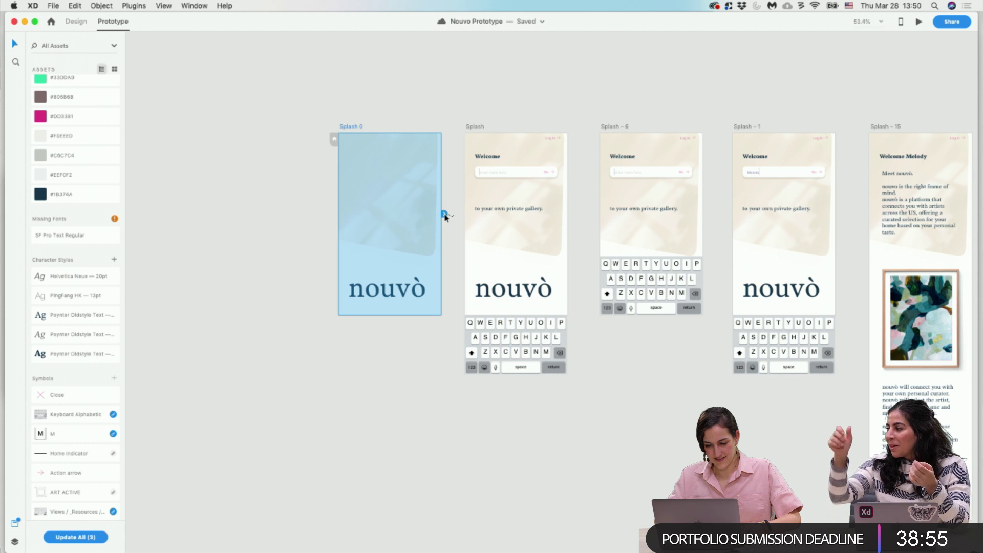
pyautogui.moveTo(444, 215); pyautogui.dragTo(462, 224)
pyautogui.click(457, 259)
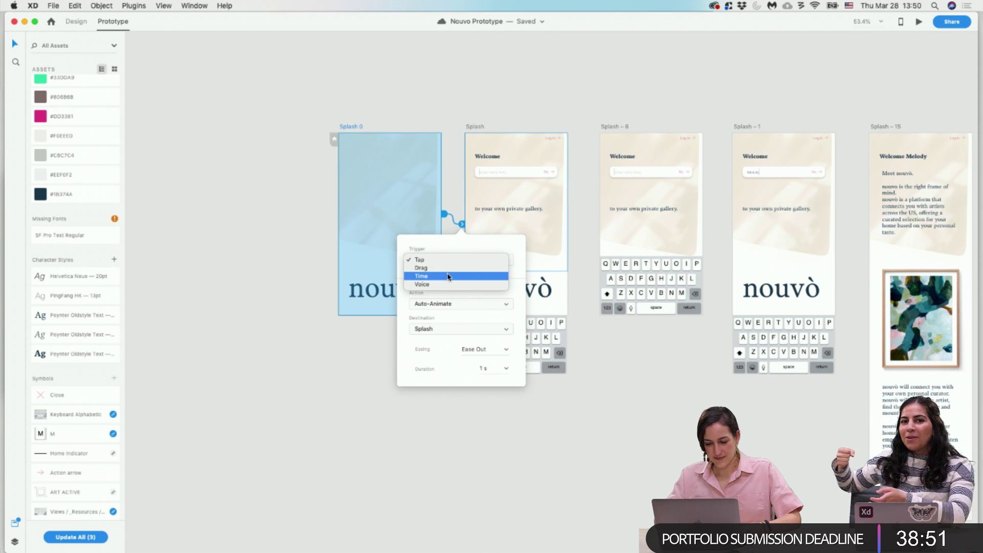
pyautogui.click(449, 275)
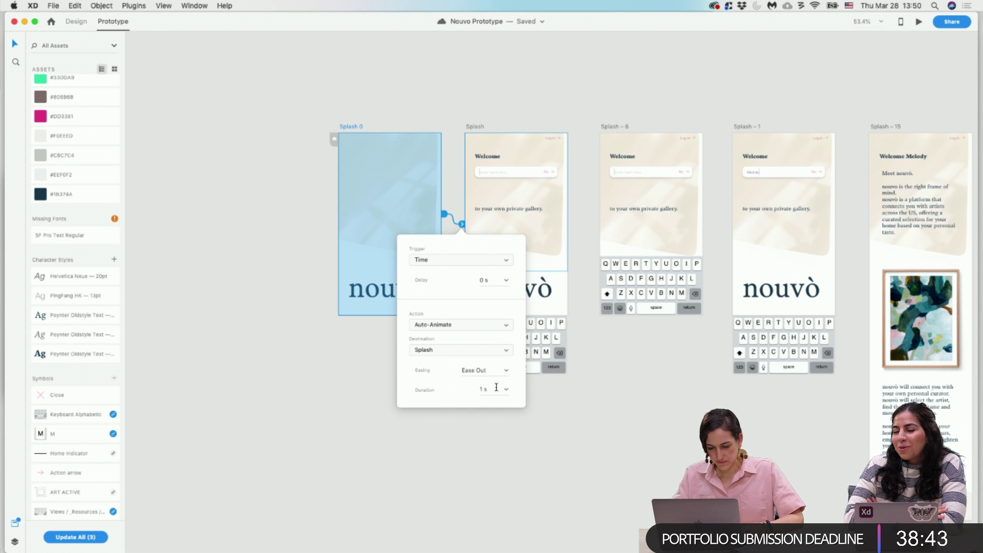
pyautogui.click(544, 465)
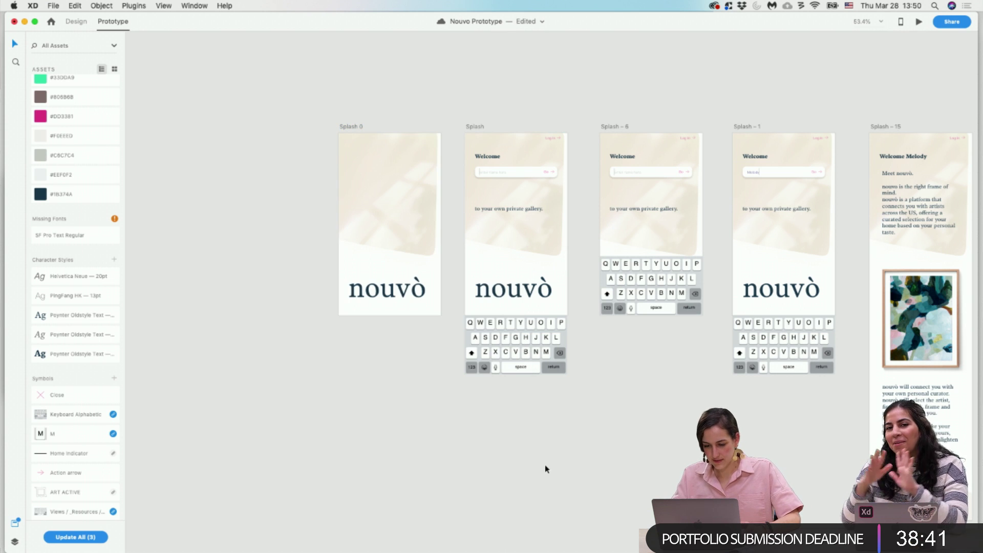
# Check the trigger, action and duration of the link from Splash 0 to Splash.
pyautogui.click(348, 128)
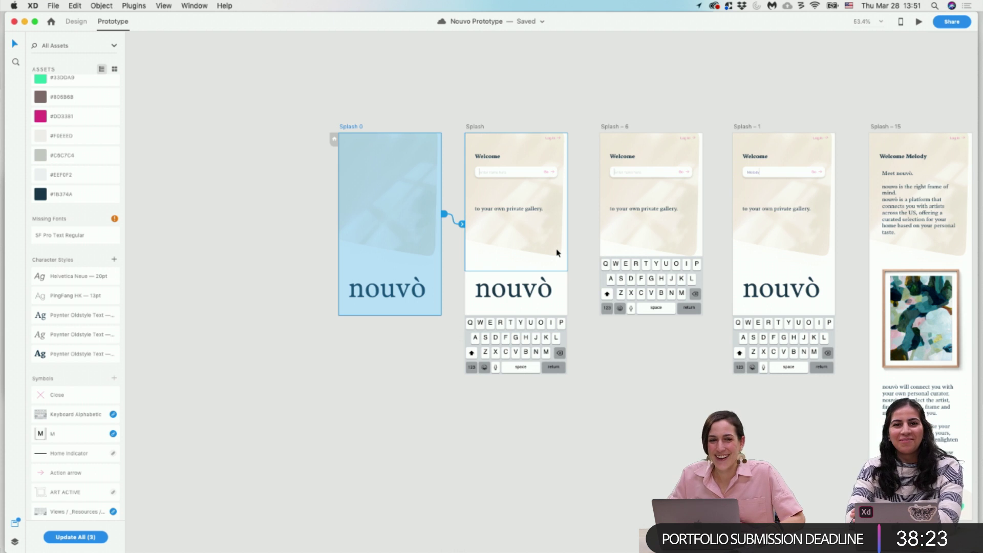
pyautogui.hscroll(4, 557, 253)
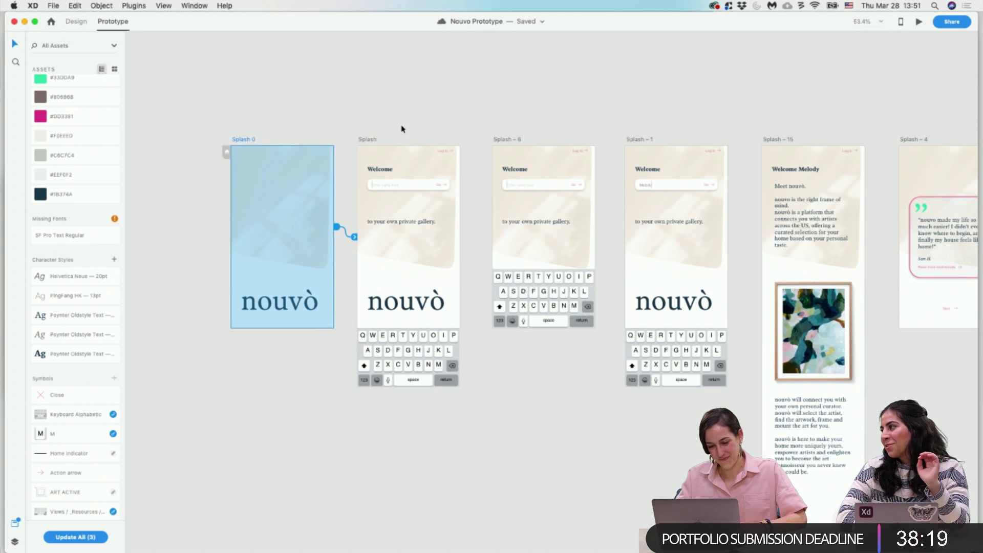
pyautogui.scroll(3, 444, 145)
pyautogui.click(313, 144)
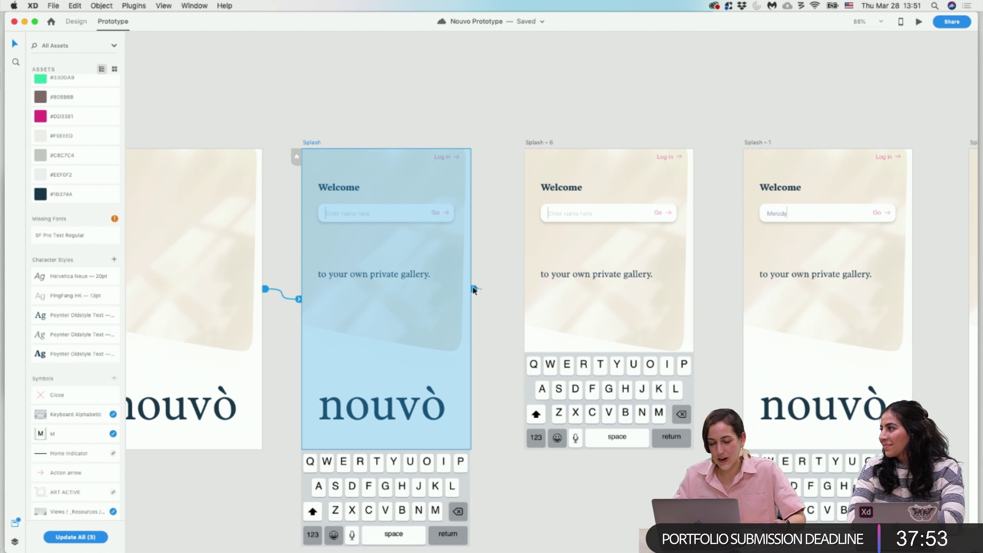
pyautogui.scroll(-3, 485, 276)
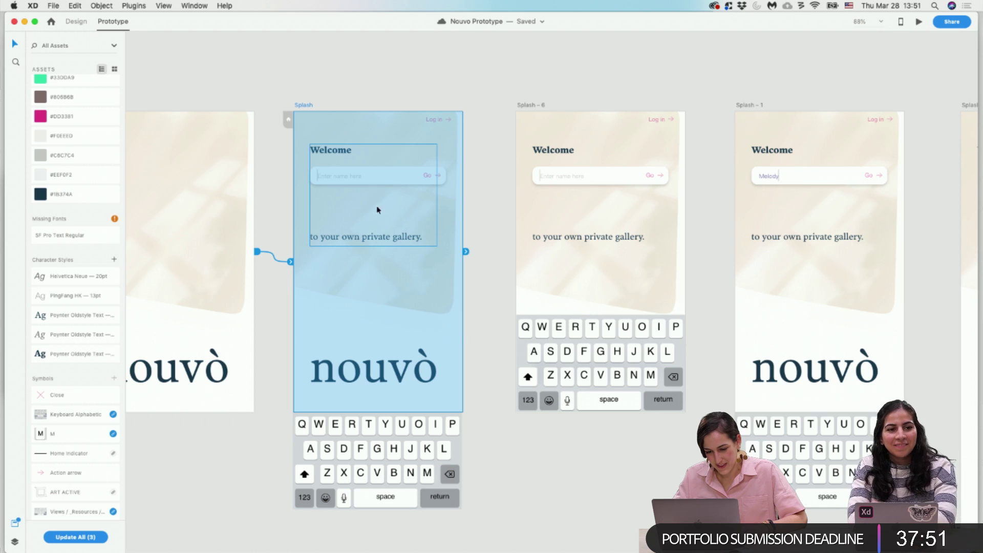
pyautogui.hscroll(-5, 410, 250)
pyautogui.scroll(-1, 411, 251)
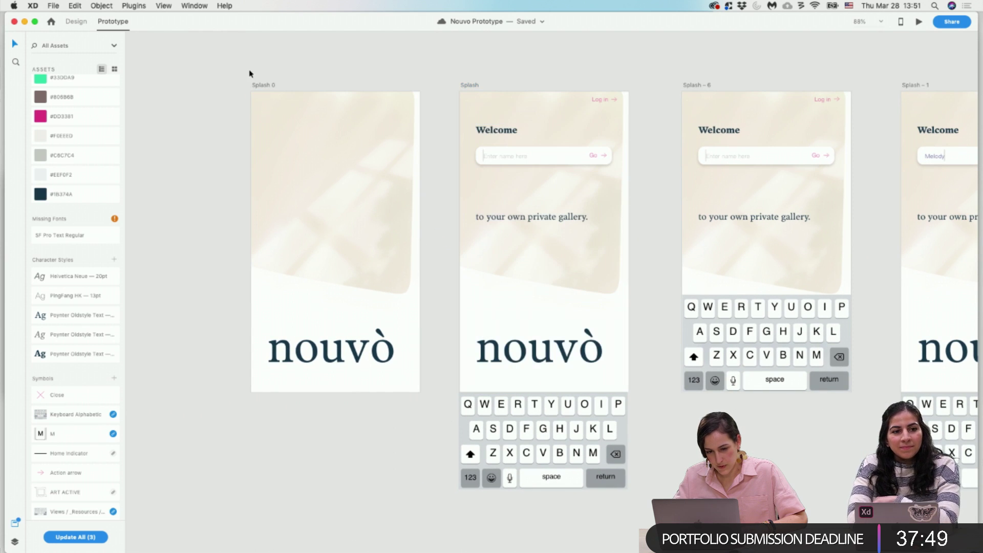
pyautogui.click(259, 85)
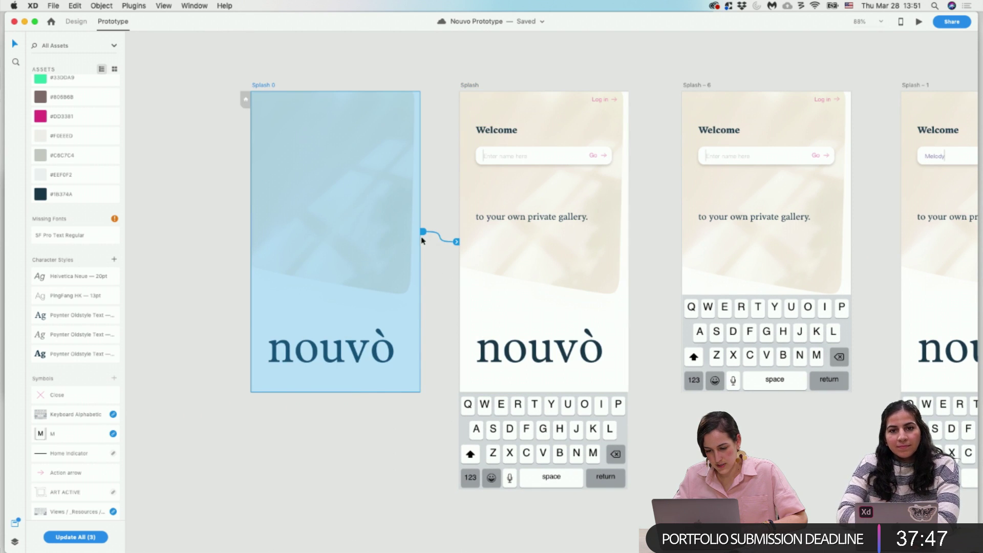
pyautogui.click(456, 244)
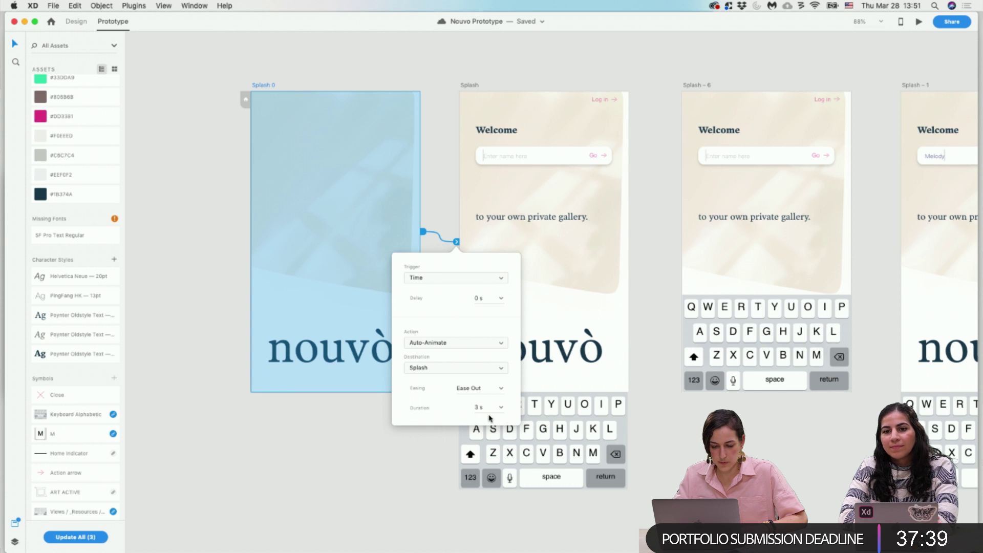
pyautogui.click(502, 77)
# Link the whole Splash artboard to Splash – 6.
pyautogui.hscroll(5, 474, 90)
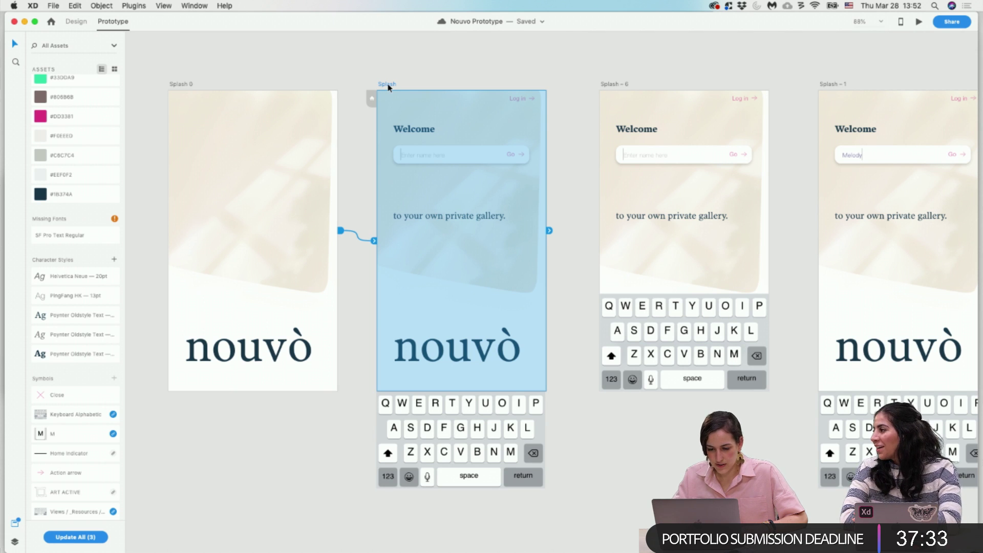
pyautogui.moveTo(551, 230); pyautogui.dragTo(603, 229)
pyautogui.press('Escape')
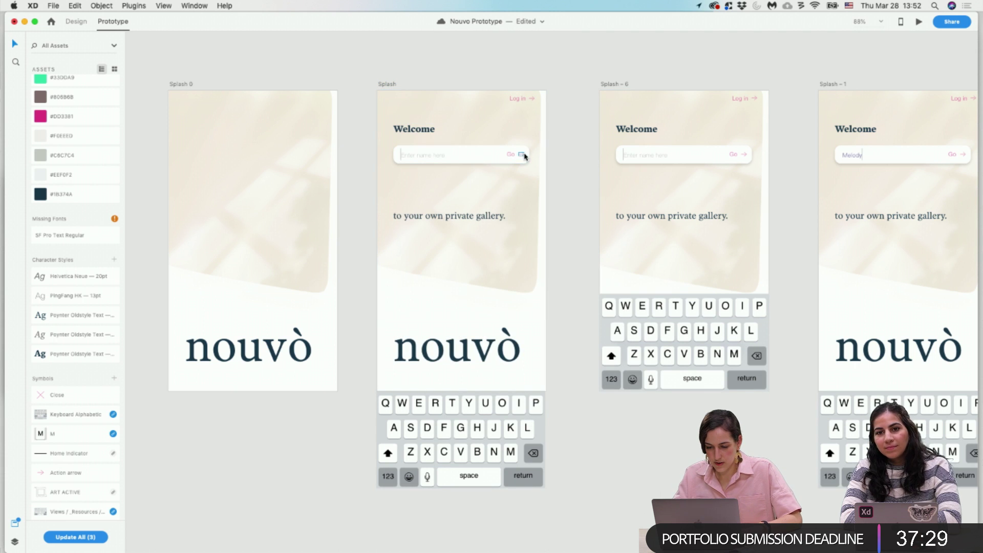
# Link the name entry field on the Splash artboard to Splash – 6.
pyautogui.click(487, 155)
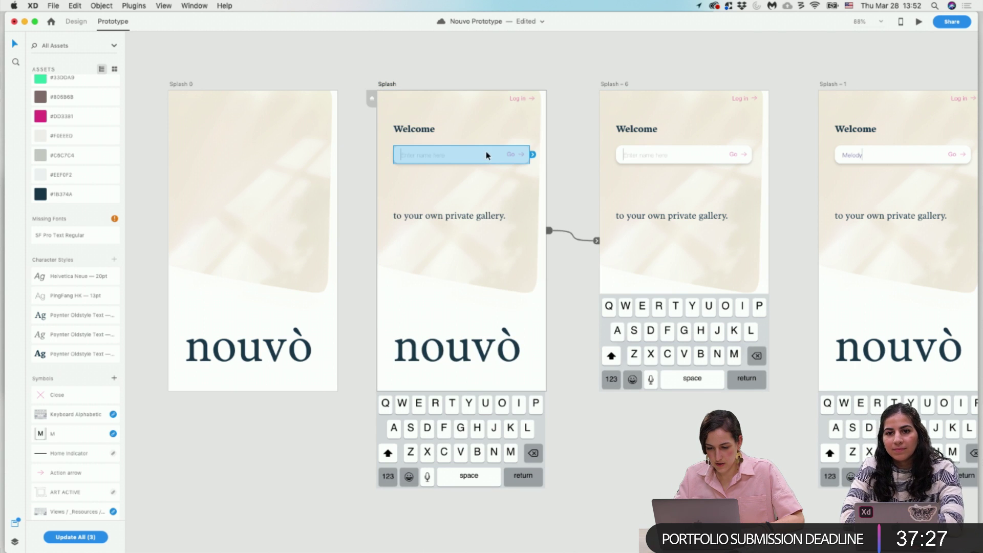
pyautogui.moveTo(533, 154); pyautogui.dragTo(608, 194)
# Remove the timed link between the whole Splash artboard and Splash – 6, keeping the link from the name field.
pyautogui.click(549, 231)
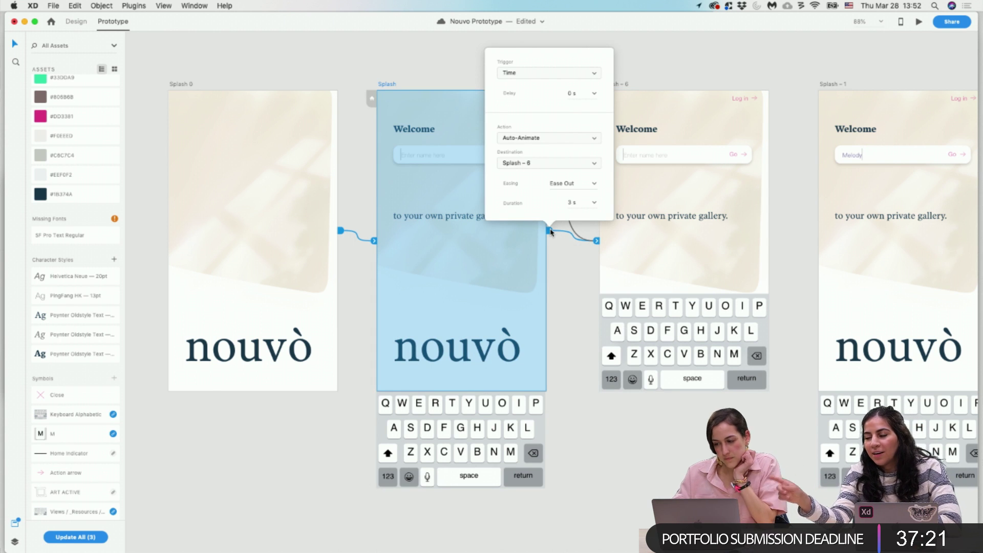
pyautogui.click(597, 242)
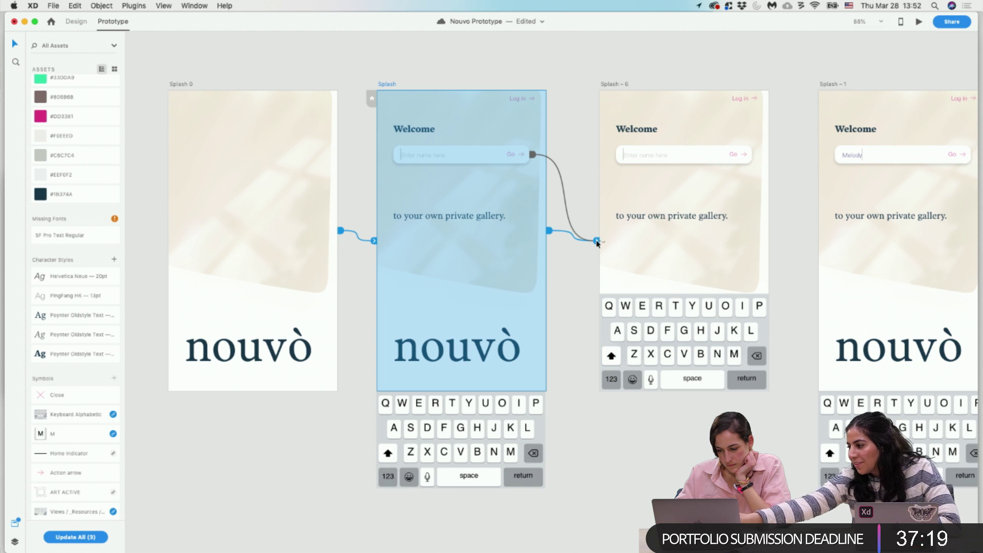
pyautogui.rightClick(597, 243)
pyautogui.click(381, 88)
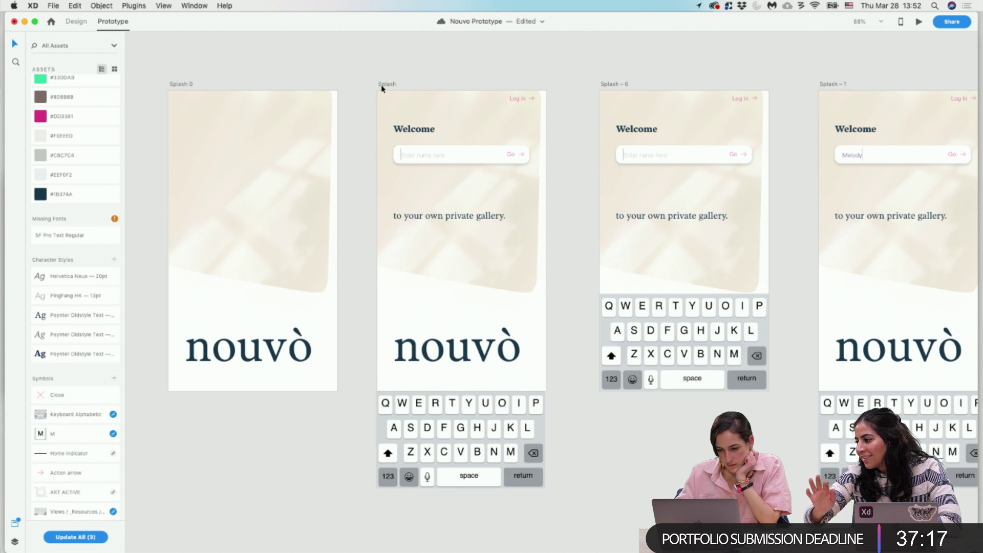
pyautogui.click(386, 86)
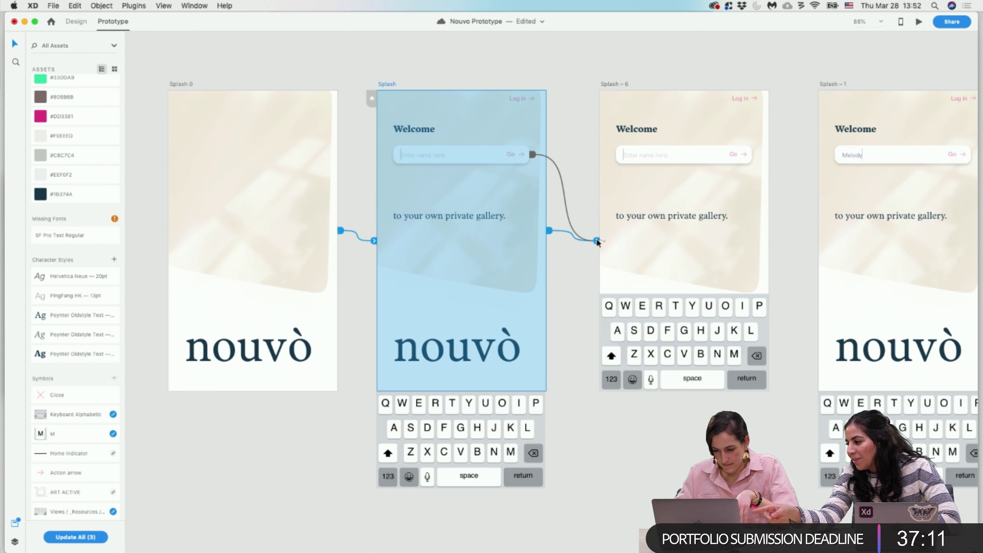
pyautogui.scroll(5, 597, 243)
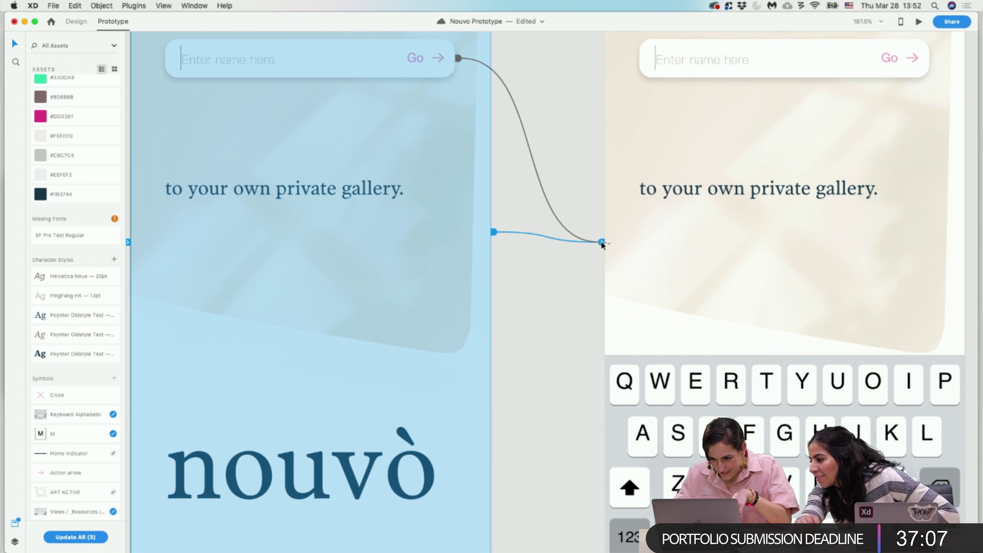
pyautogui.moveTo(495, 232); pyautogui.dragTo(497, 256)
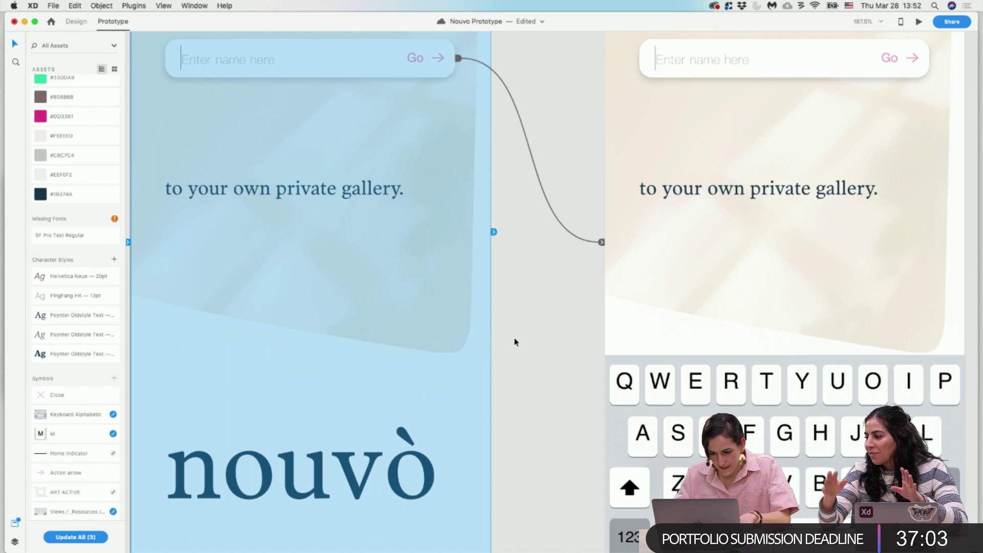
# Set the duration of the name field's tap transition to Splash – 6 to 0.3 s.
pyautogui.scroll(-4, 514, 337)
pyautogui.click(482, 224)
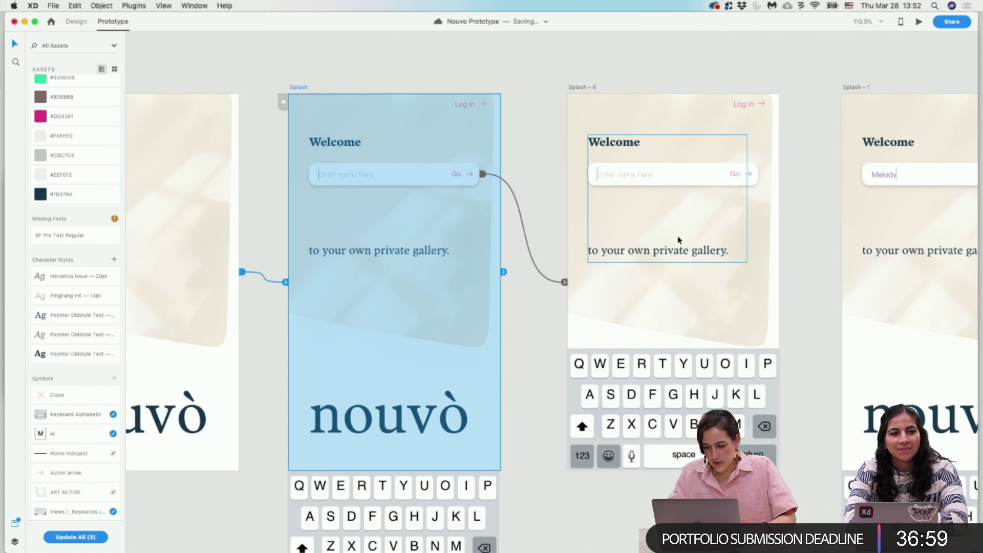
pyautogui.click(564, 282)
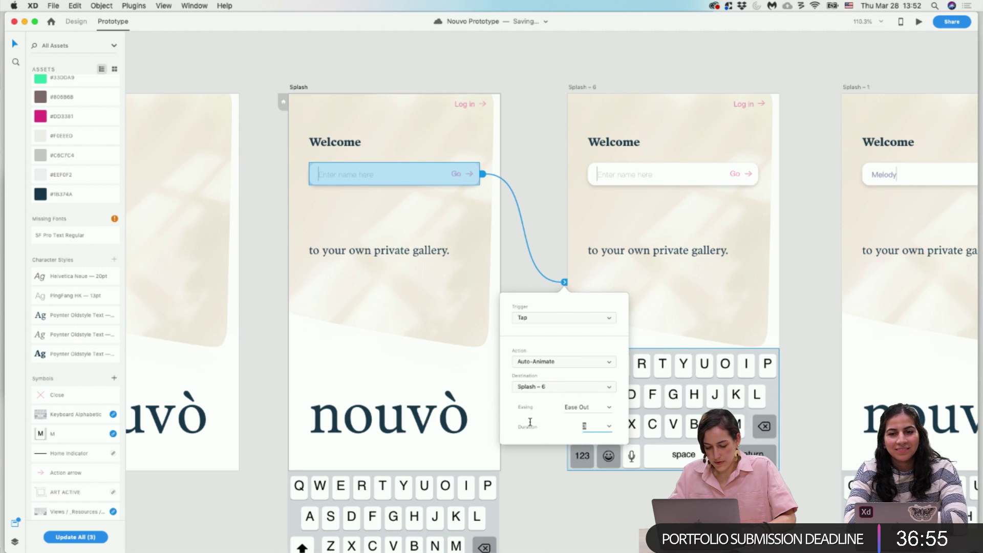
pyautogui.write('0')
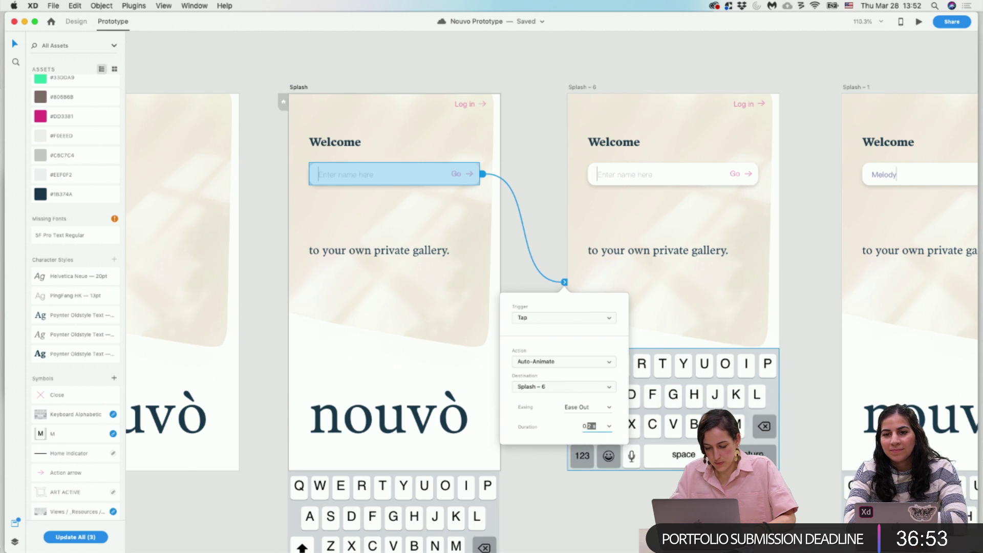
pyautogui.write('.3')
pyautogui.press('Escape')
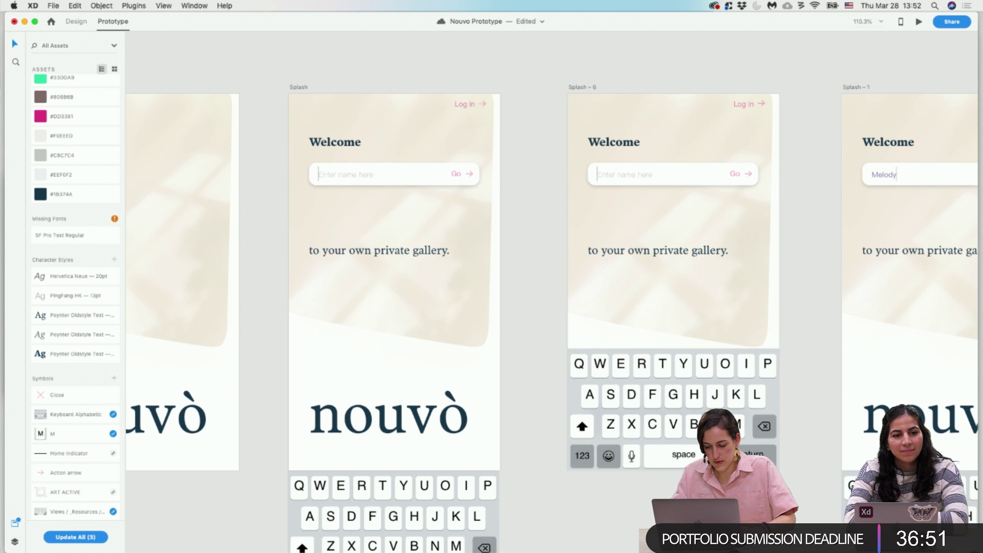
# Link the "Enter name here" placeholder on Splash – 6 to Splash – 1 with a Tap trigger and Auto-Animate.
pyautogui.hscroll(6, 604, 415)
pyautogui.scroll(-3, 601, 407)
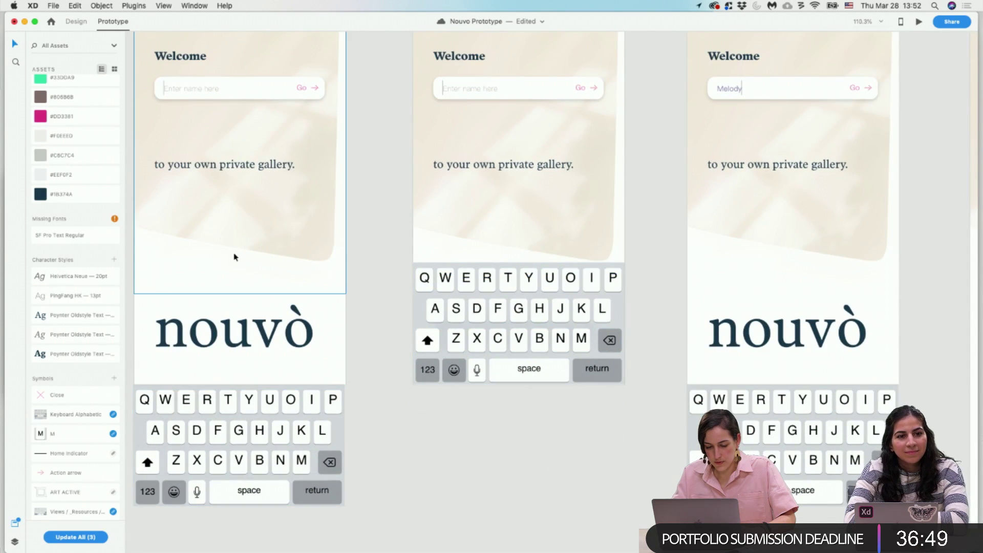
pyautogui.scroll(4, 566, 328)
pyautogui.click(423, 107)
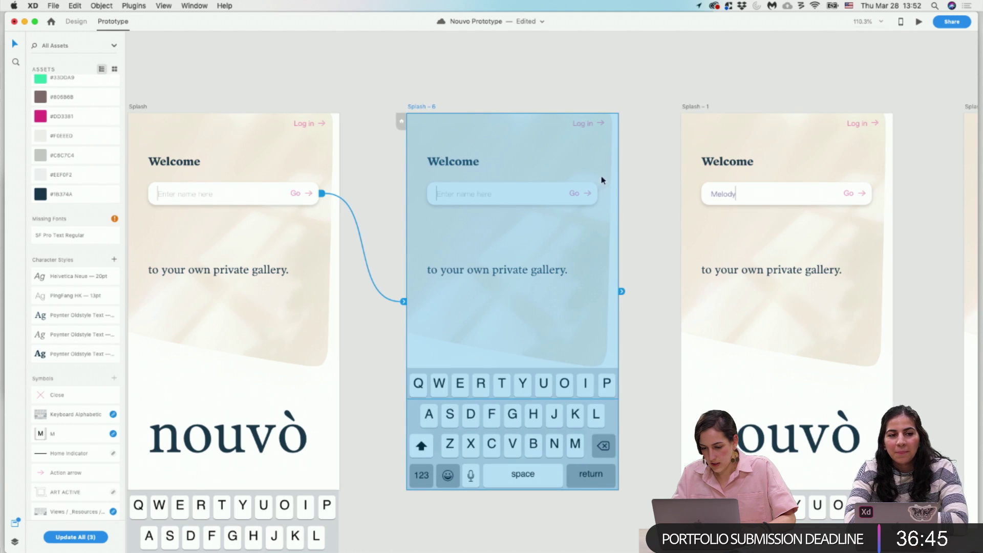
pyautogui.click(570, 199)
pyautogui.click(508, 199)
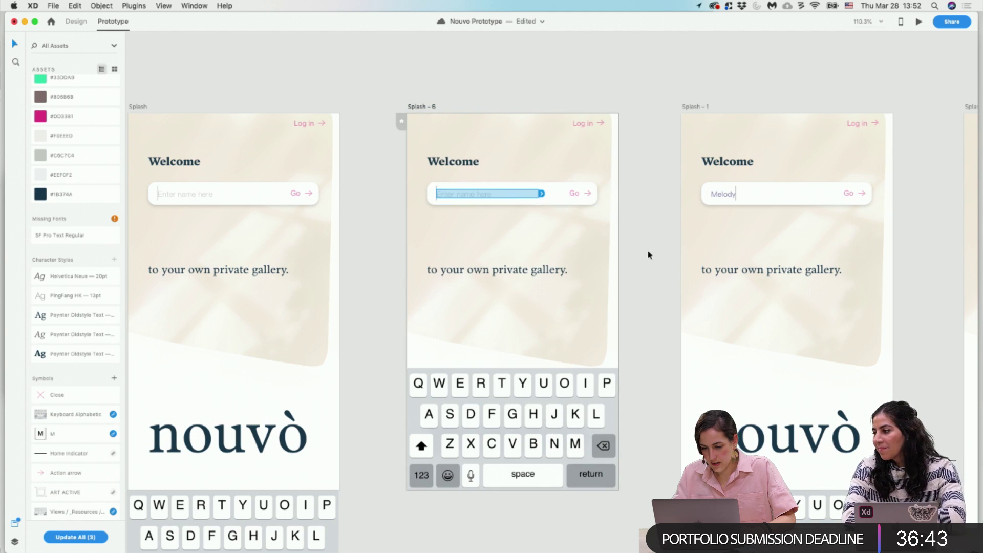
pyautogui.moveTo(541, 193); pyautogui.dragTo(682, 207)
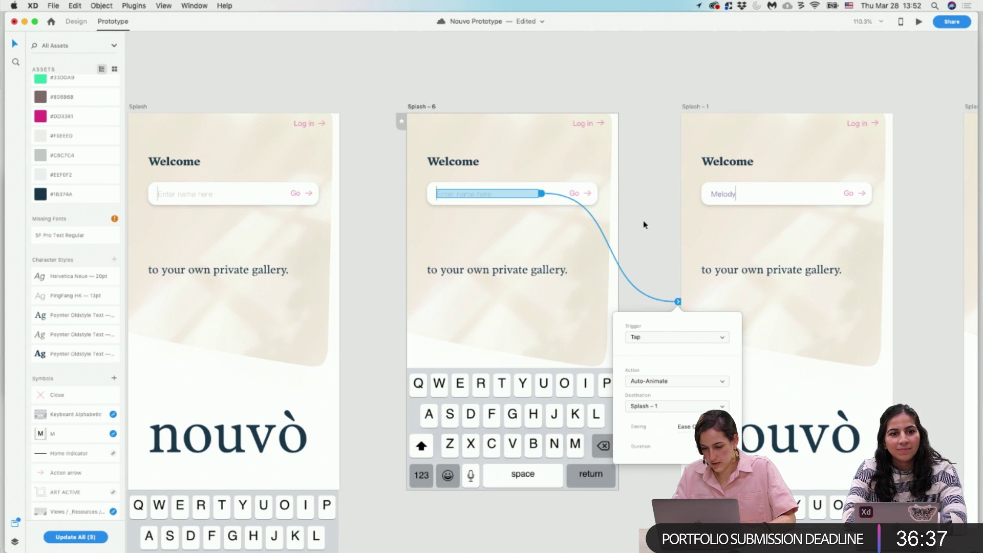
pyautogui.hscroll(1, 643, 225)
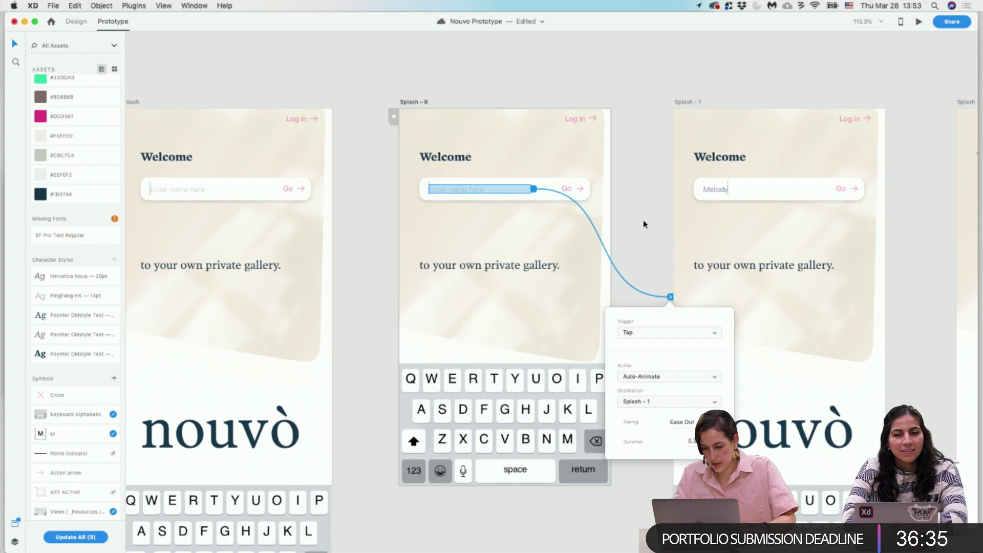
# Group the "Go" text with its arrow in the name field of Splash – 1.
pyautogui.click(686, 99)
pyautogui.hscroll(5, 779, 254)
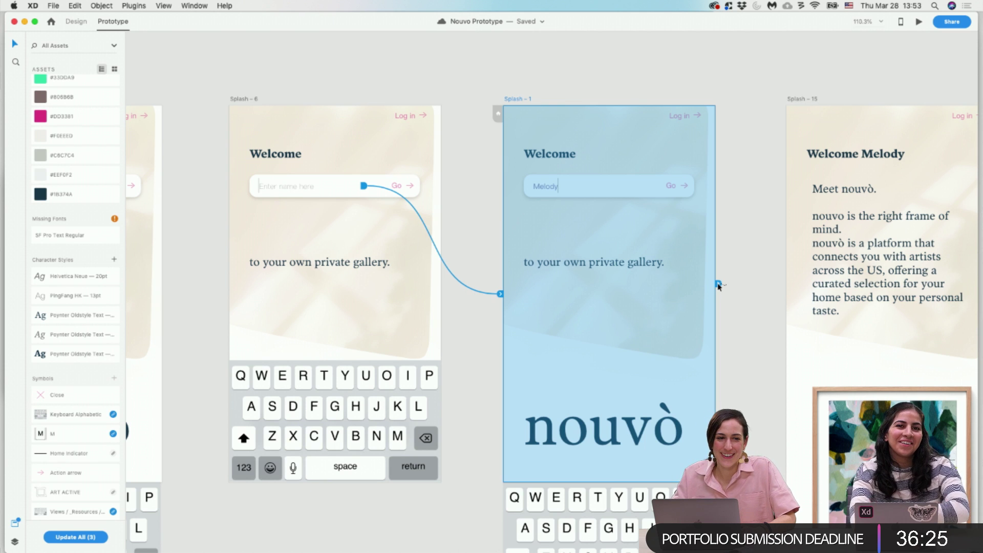
pyautogui.hscroll(5, 719, 287)
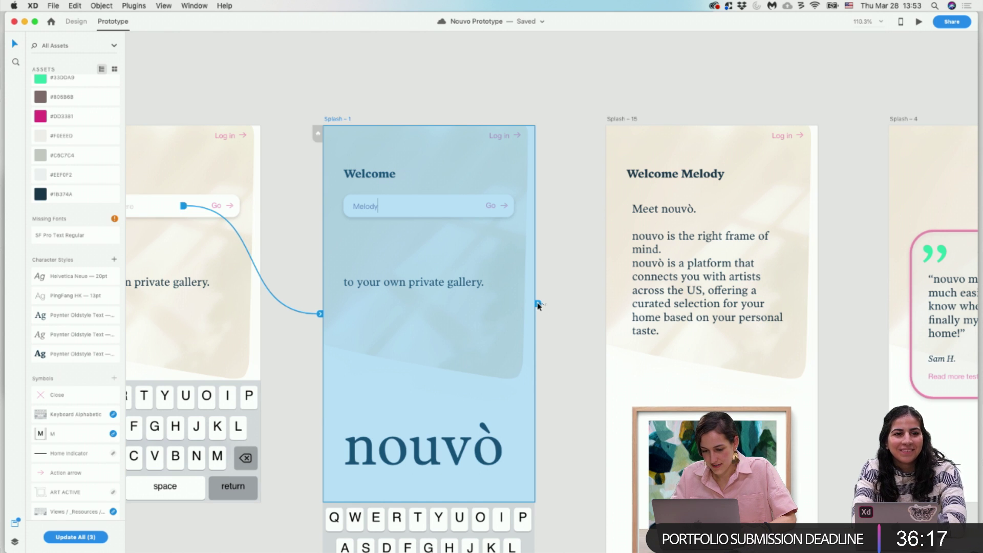
pyautogui.scroll(-3, 536, 302)
pyautogui.click(489, 126)
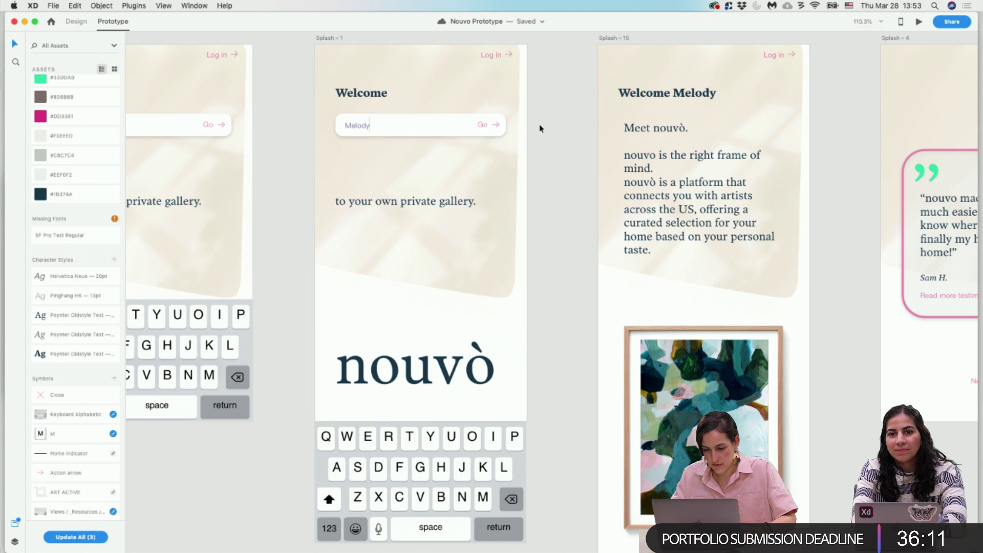
pyautogui.click(497, 125)
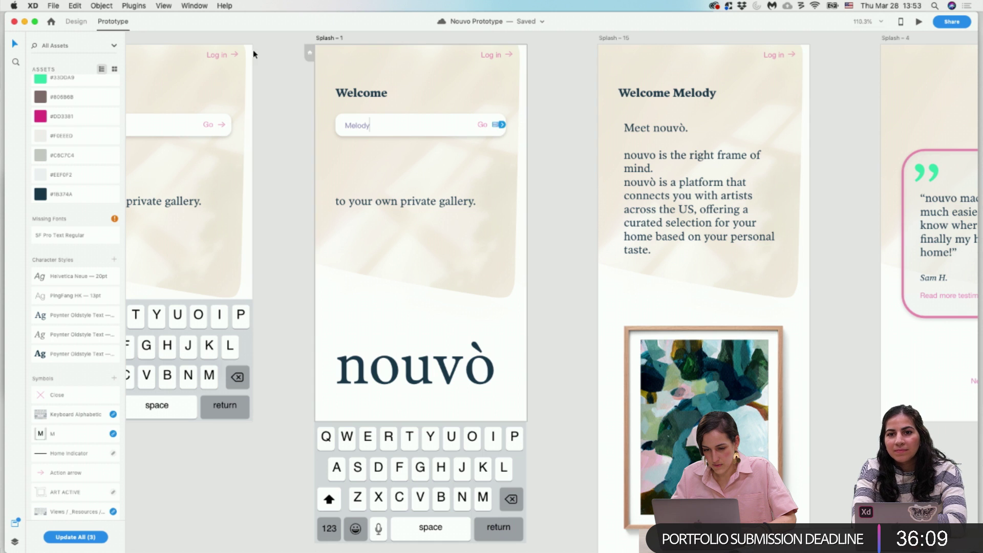
pyautogui.click(77, 21)
pyautogui.keyDown('shift'); pyautogui.click(482, 125); pyautogui.keyUp('shift')
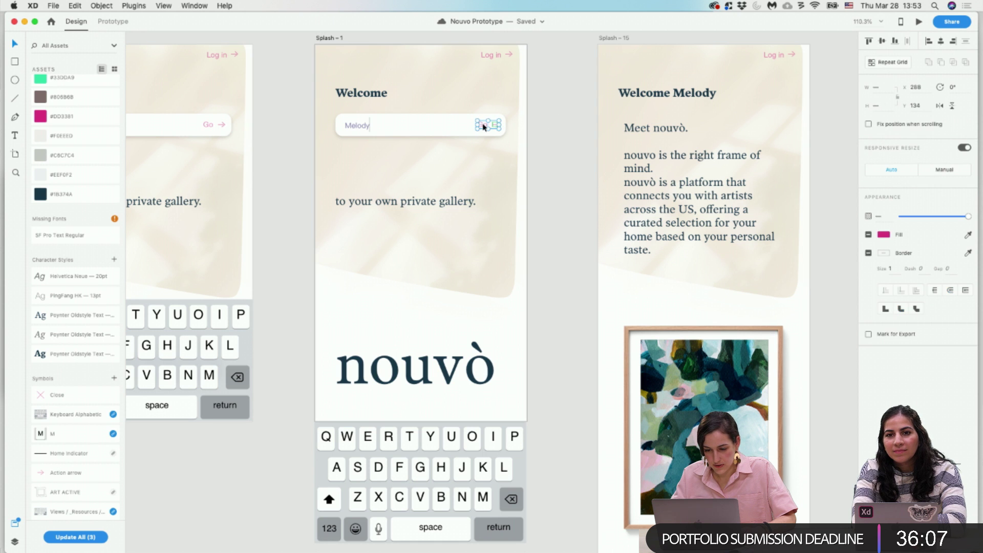
pyautogui.press('super+g')
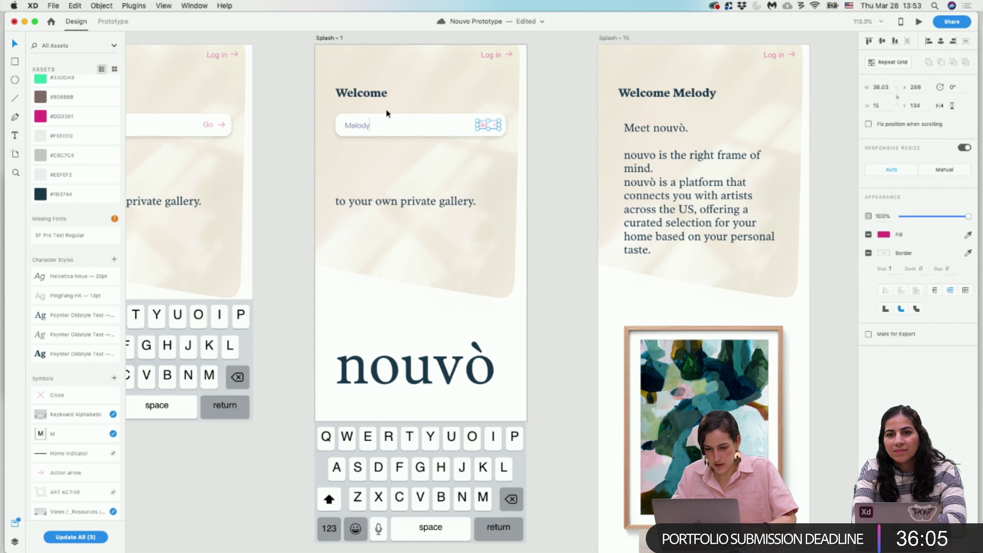
# Link the grouped Go arrow on Splash – 1 to Splash – 15 with a Tap trigger and a 0.3 s Auto-Animate transition.
pyautogui.click(115, 21)
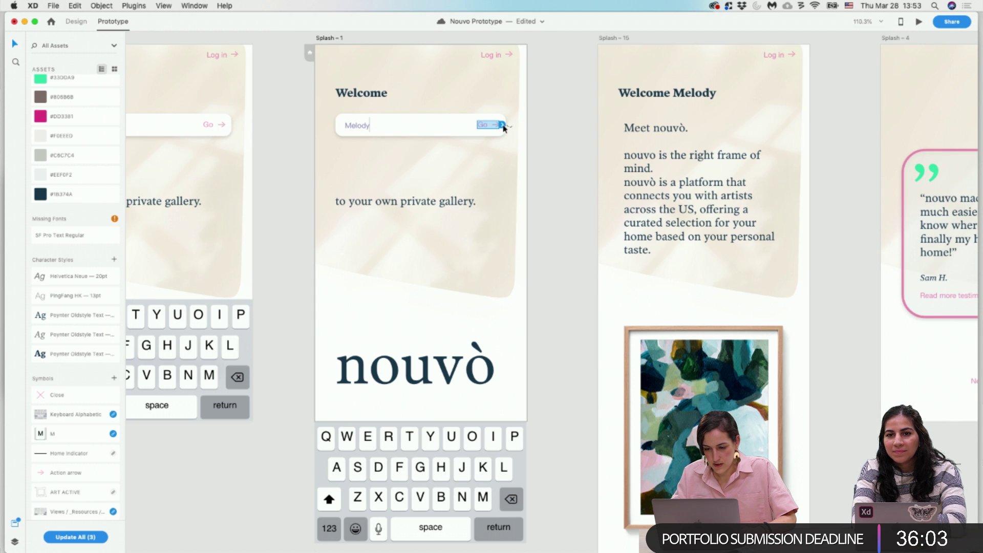
pyautogui.moveTo(519, 133); pyautogui.dragTo(604, 220)
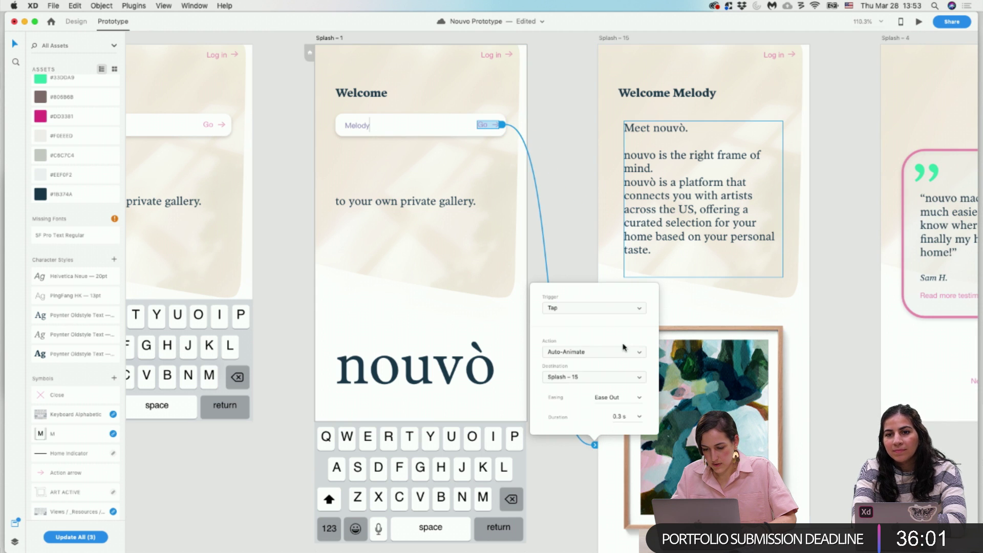
pyautogui.click(566, 492)
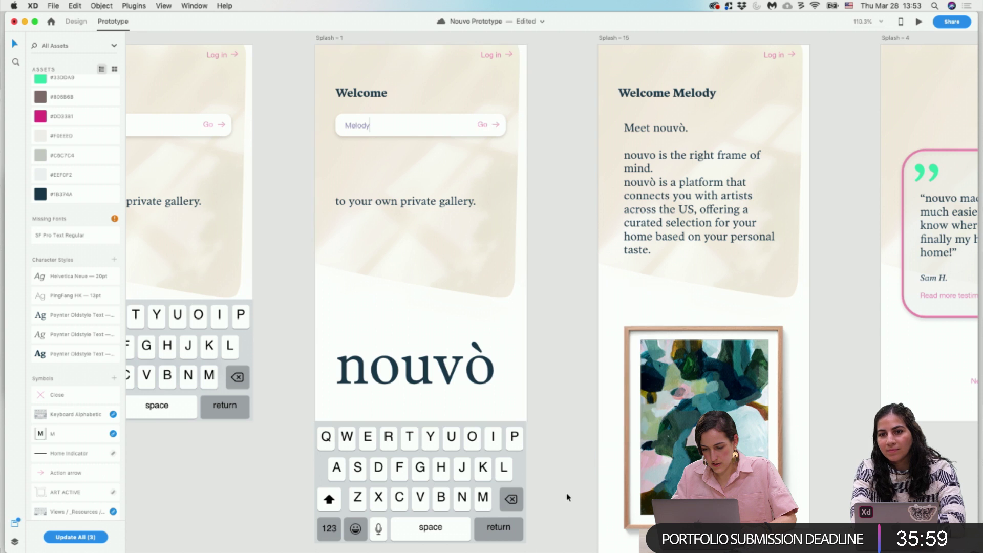
# Select the green quotation mark in the circle at the bottom of the Splash – 15 artboard.
pyautogui.hscroll(10, 566, 493)
pyautogui.scroll(-5, 567, 493)
pyautogui.scroll(3, 566, 493)
pyautogui.hscroll(1, 566, 492)
pyautogui.click(641, 371)
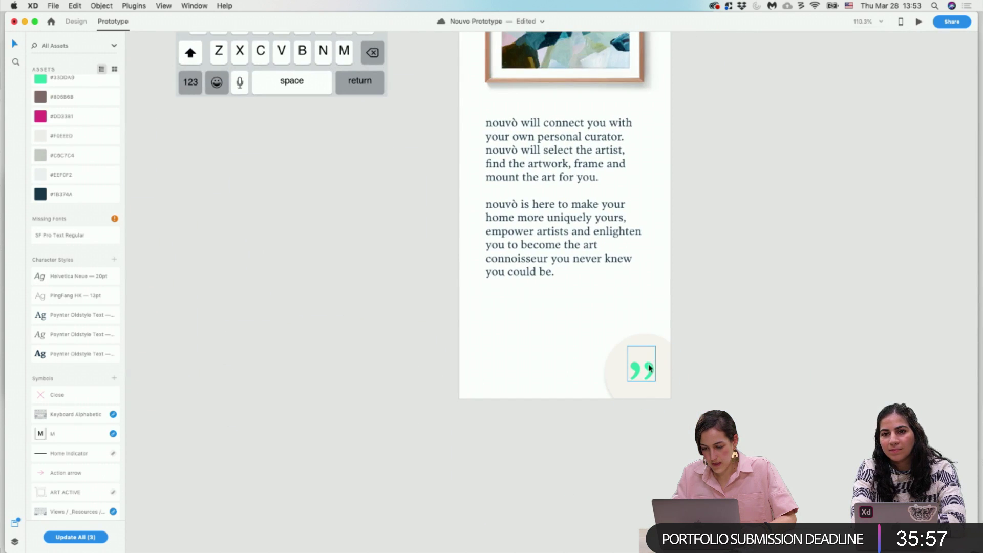
# Link the green quote icon at the bottom of Splash – 15 to Splash – 4 with a Tap-triggered Dissolve transition.
pyautogui.scroll(-5, 688, 356)
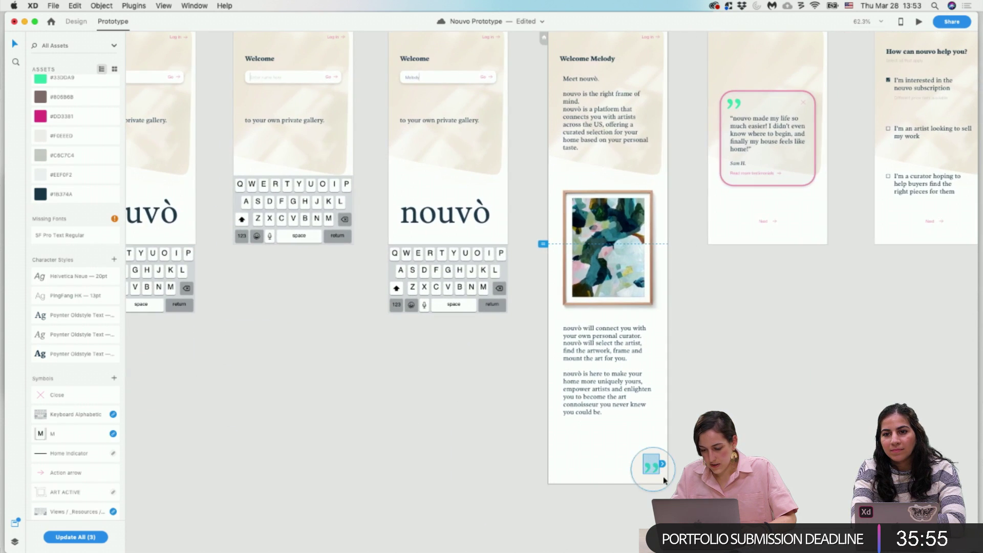
pyautogui.moveTo(662, 464); pyautogui.dragTo(706, 113)
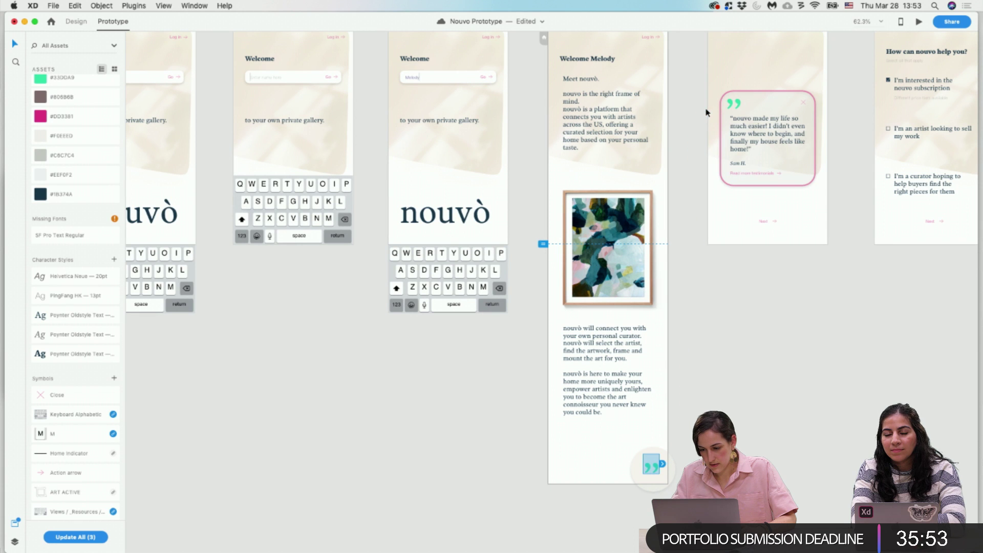
pyautogui.moveTo(663, 467); pyautogui.dragTo(714, 159)
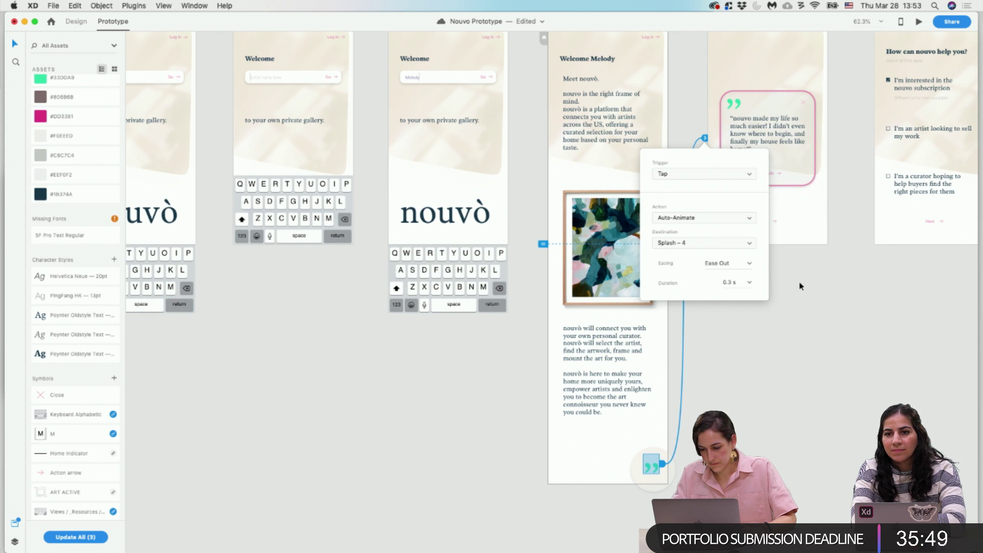
pyautogui.click(736, 217)
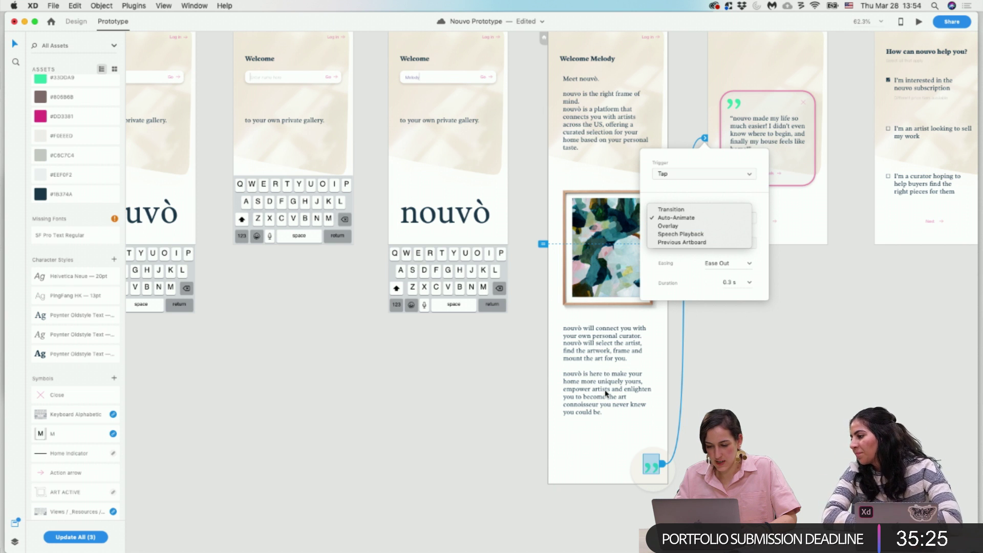
pyautogui.click(706, 210)
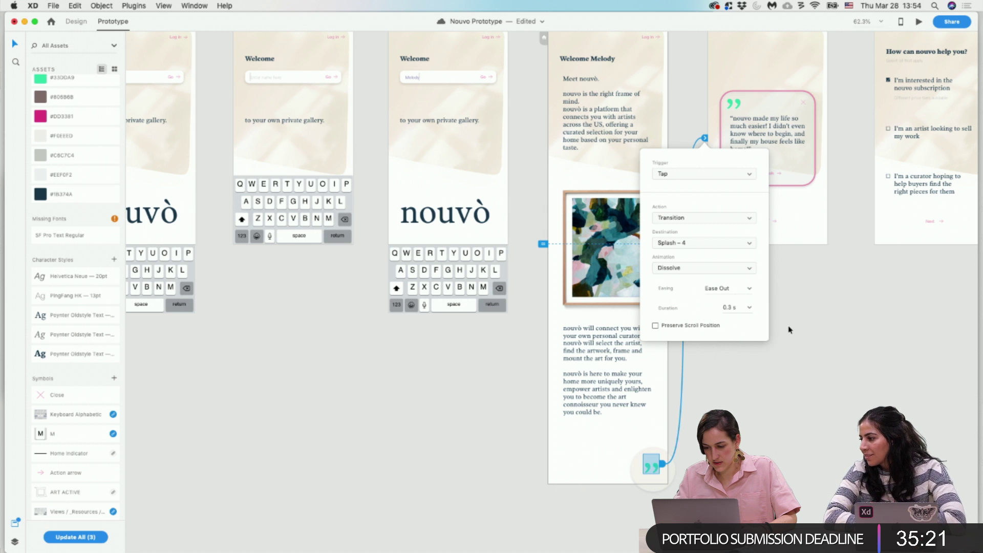
pyautogui.click(816, 266)
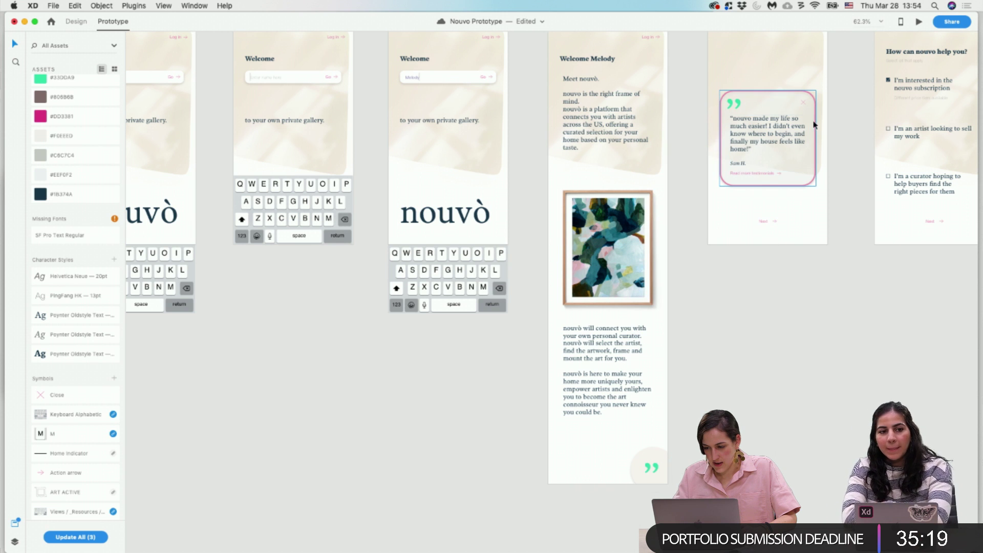
# Link the testimonial card's close icon on Splash – 4 back to Splash – 15 with a Tap-triggered Dissolve transition.
pyautogui.click(807, 103)
pyautogui.moveTo(807, 103); pyautogui.dragTo(666, 401)
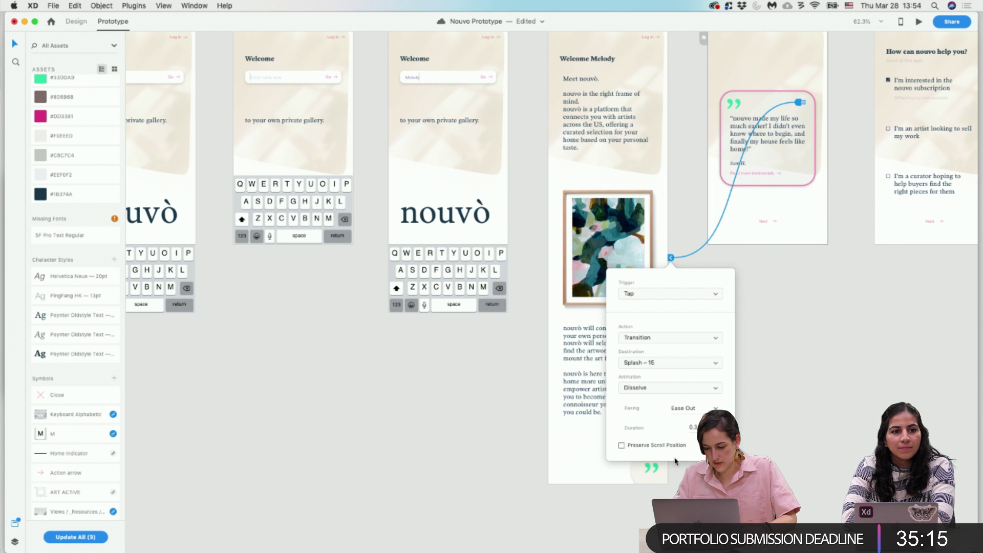
pyautogui.click(824, 431)
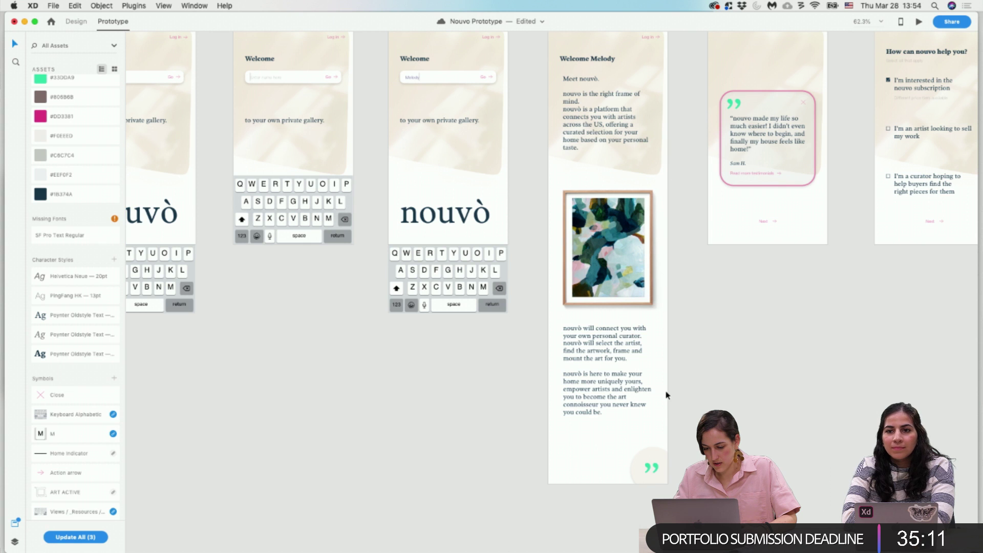
# Link the Next button on Splash – 4 to Splash – 5 with a Tap-triggered Auto-Animate action.
pyautogui.click(663, 412)
pyautogui.hscroll(3, 663, 413)
pyautogui.scroll(2, 664, 414)
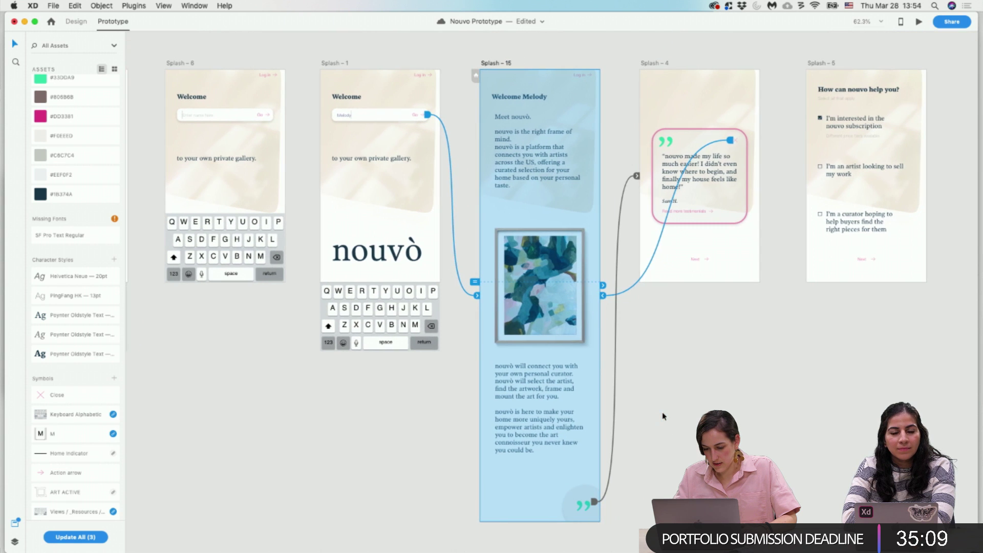
pyautogui.click(698, 261)
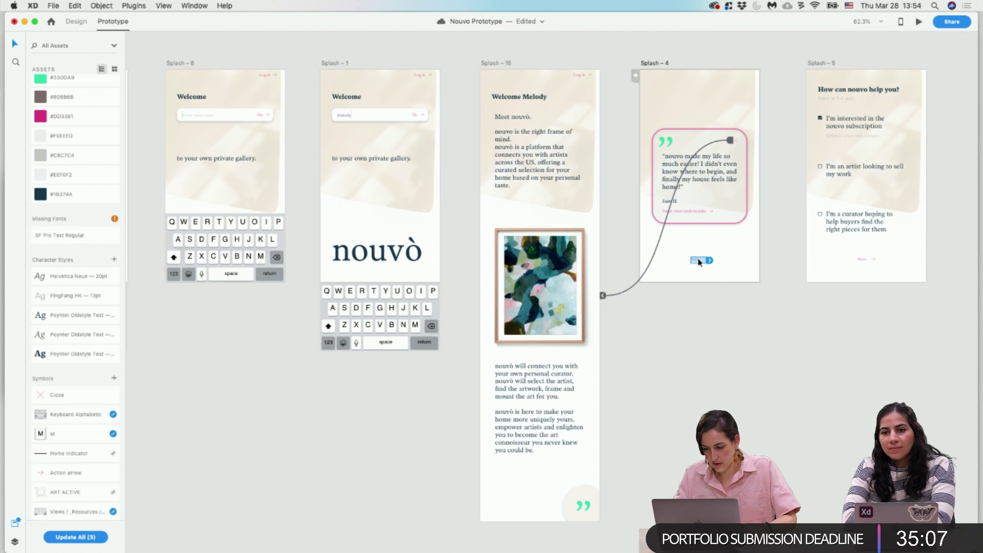
pyautogui.moveTo(709, 260); pyautogui.dragTo(803, 220)
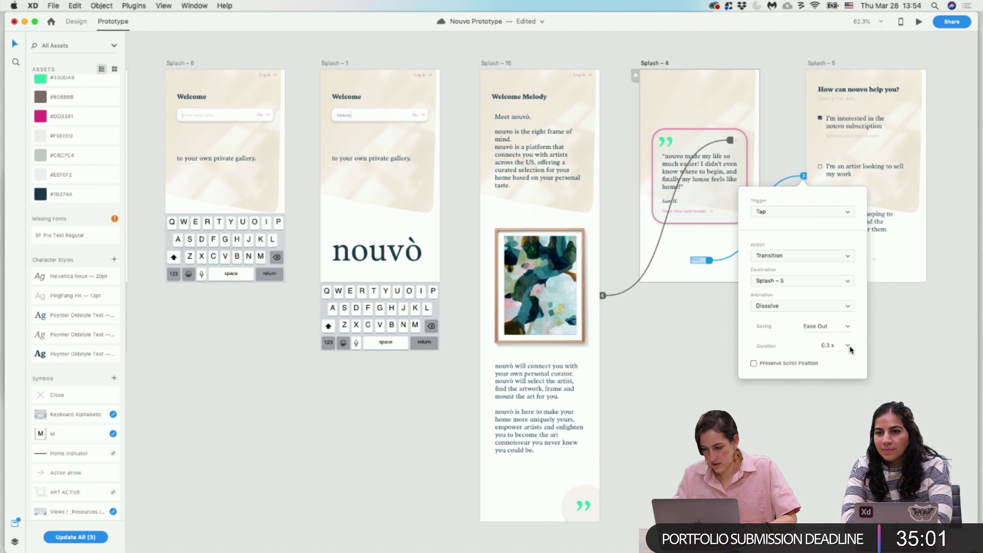
pyautogui.click(805, 255)
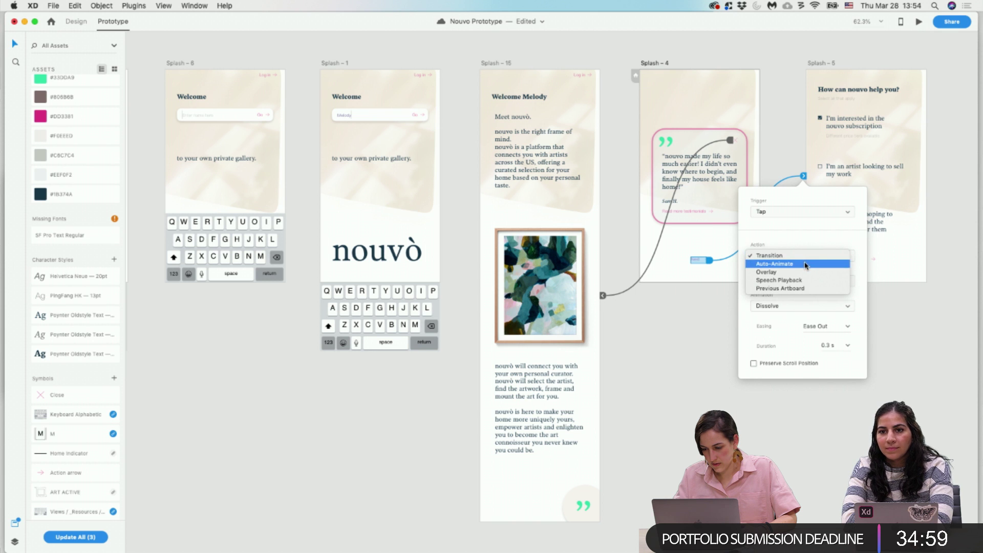
pyautogui.click(804, 264)
pyautogui.click(753, 131)
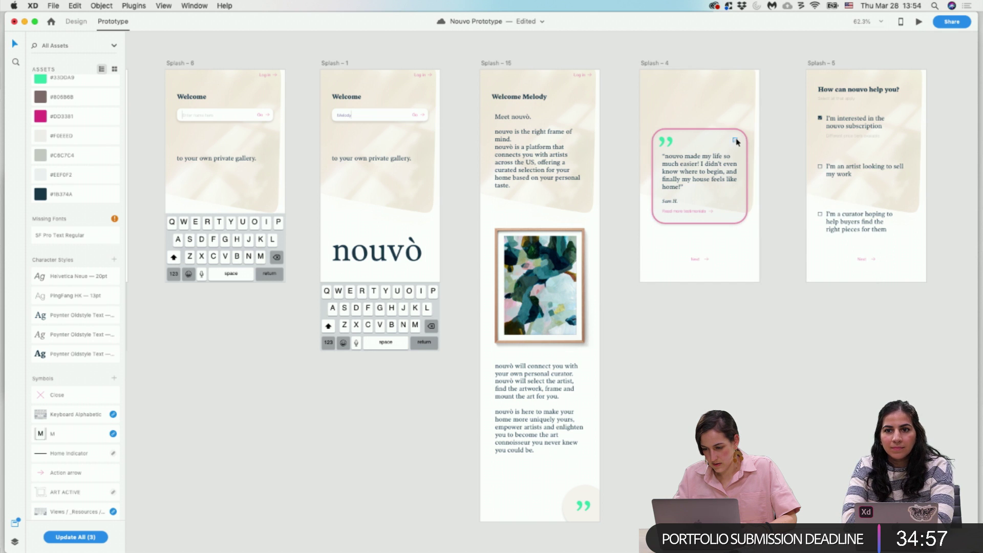
pyautogui.click(738, 142)
pyautogui.click(743, 374)
# Preview the prototype from Splash 0, test tapping the name field, and close the preview.
pyautogui.scroll(-1, 743, 374)
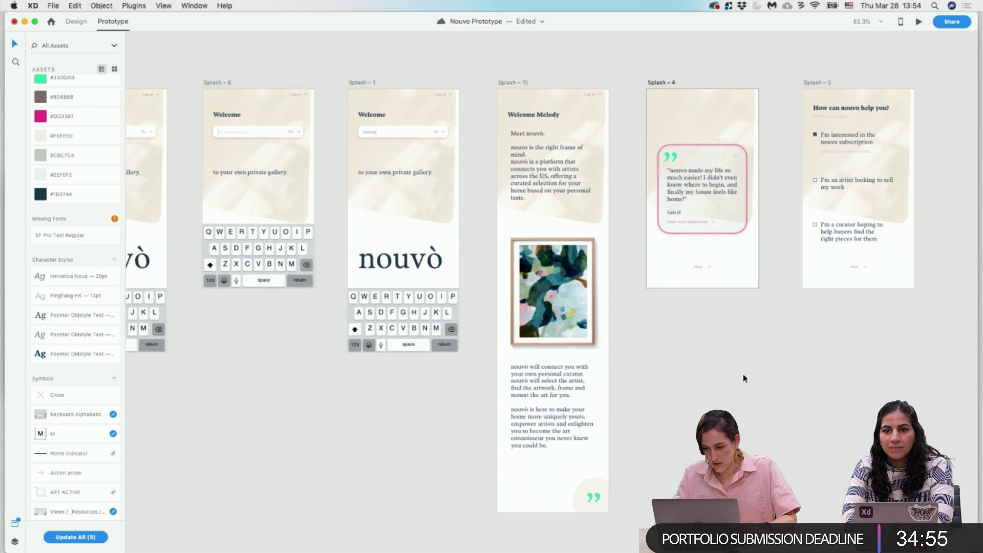
pyautogui.hscroll(-10, 742, 378)
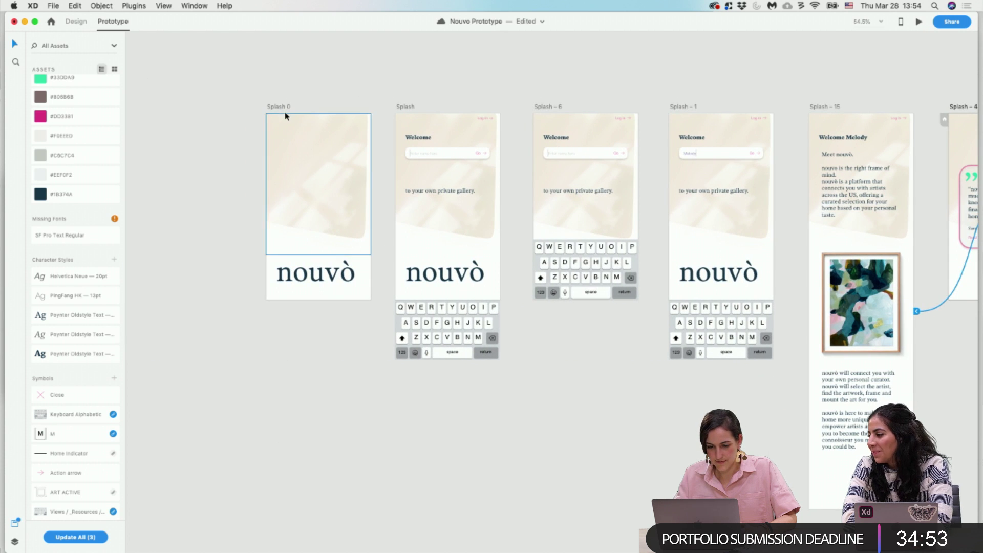
pyautogui.click(285, 116)
pyautogui.click(919, 22)
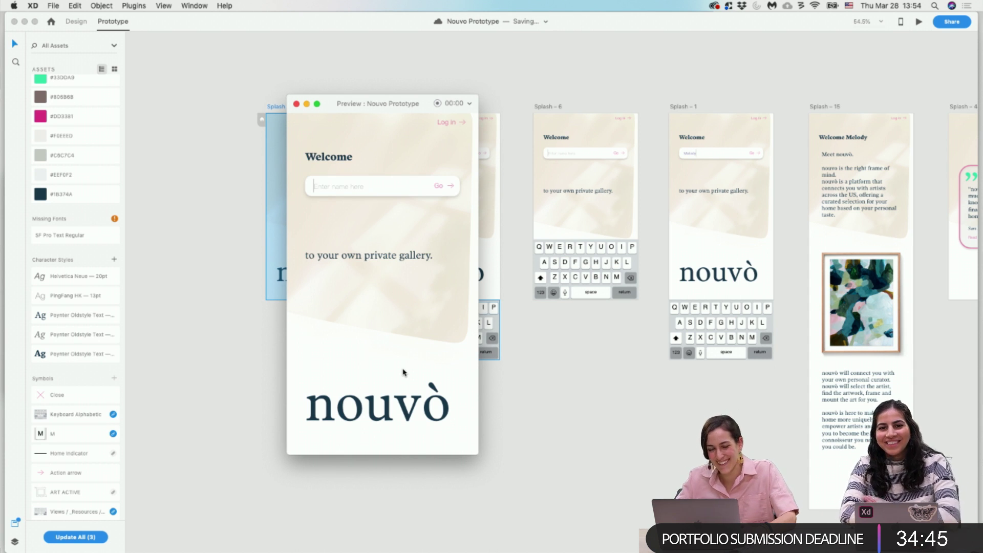
pyautogui.click(338, 189)
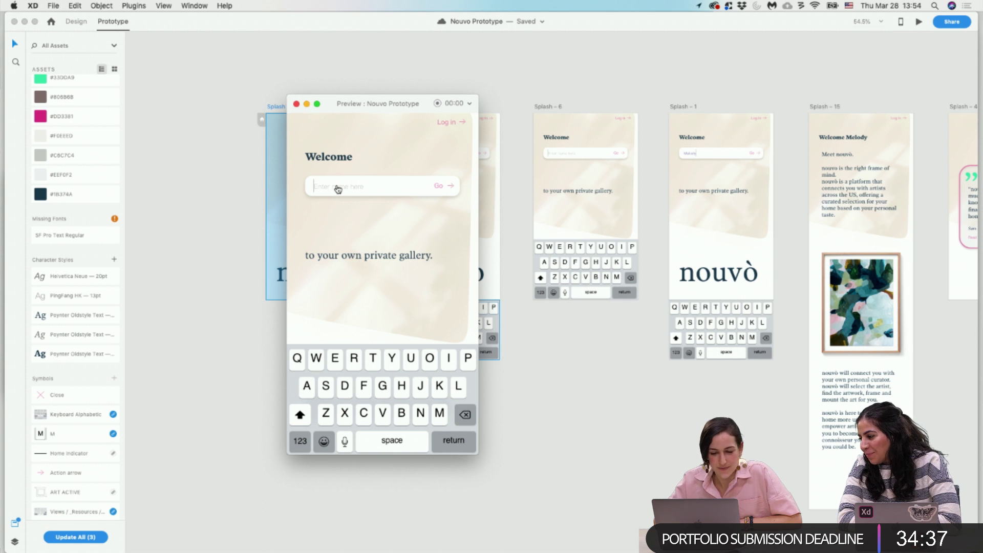
pyautogui.click(296, 104)
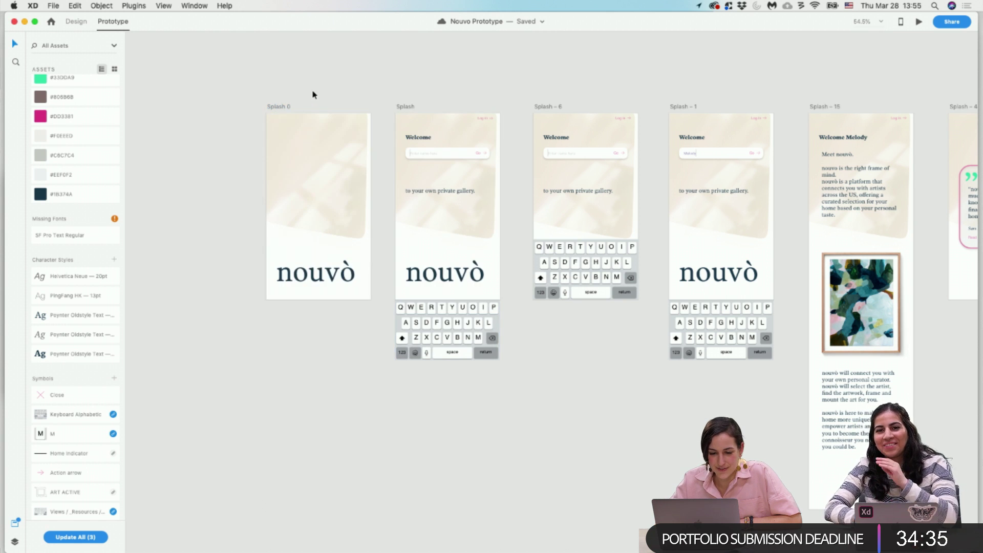
# Set the duration of the timed Auto-Animate from Splash 0 to Splash to 1 s.
pyautogui.click(267, 107)
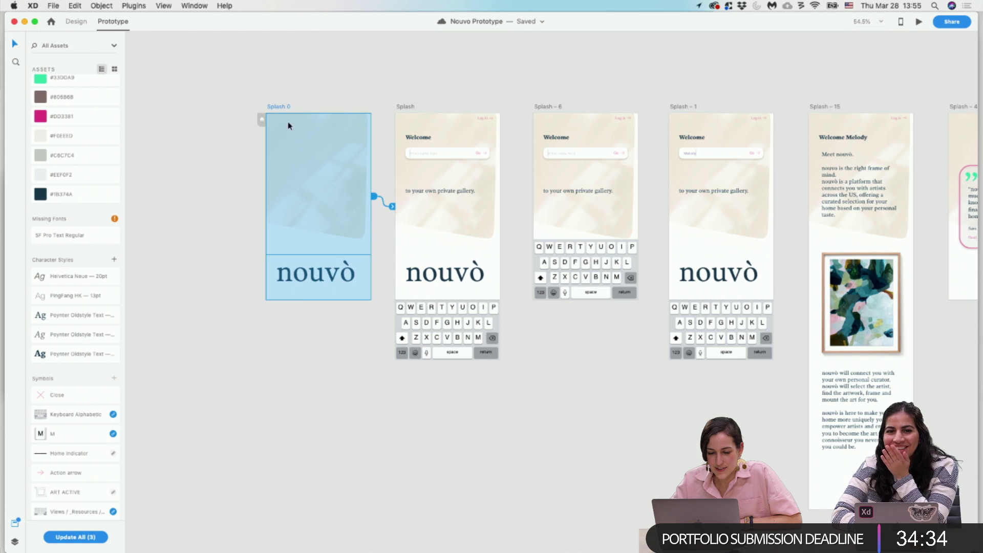
pyautogui.click(392, 206)
pyautogui.click(422, 370)
pyautogui.write('1')
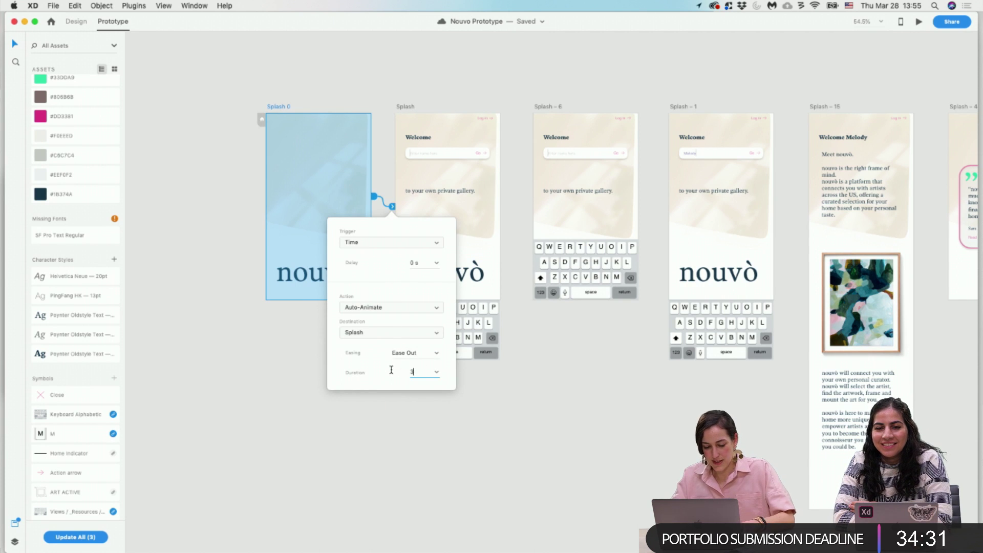
pyautogui.write('.5')
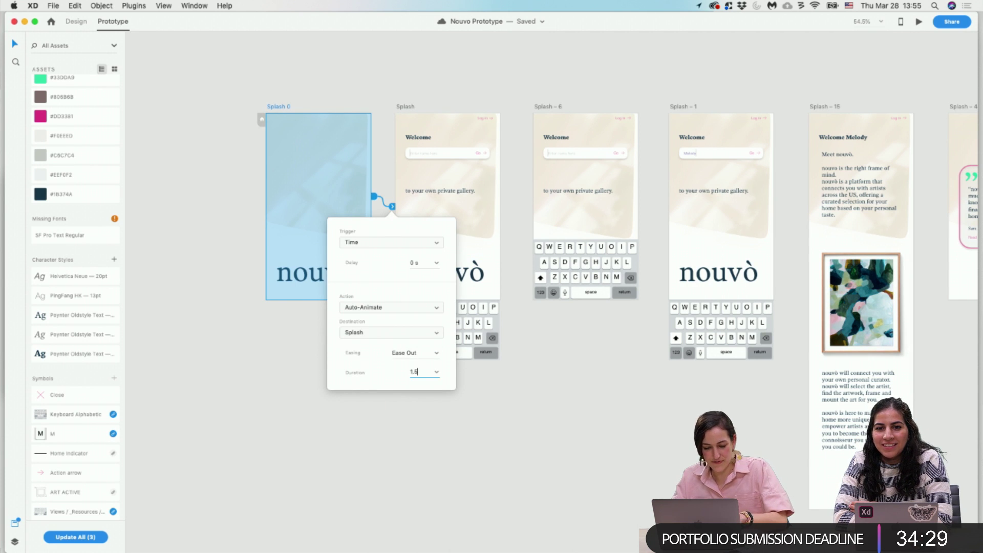
pyautogui.press('BackSpace')
pyautogui.press('BackSpace')
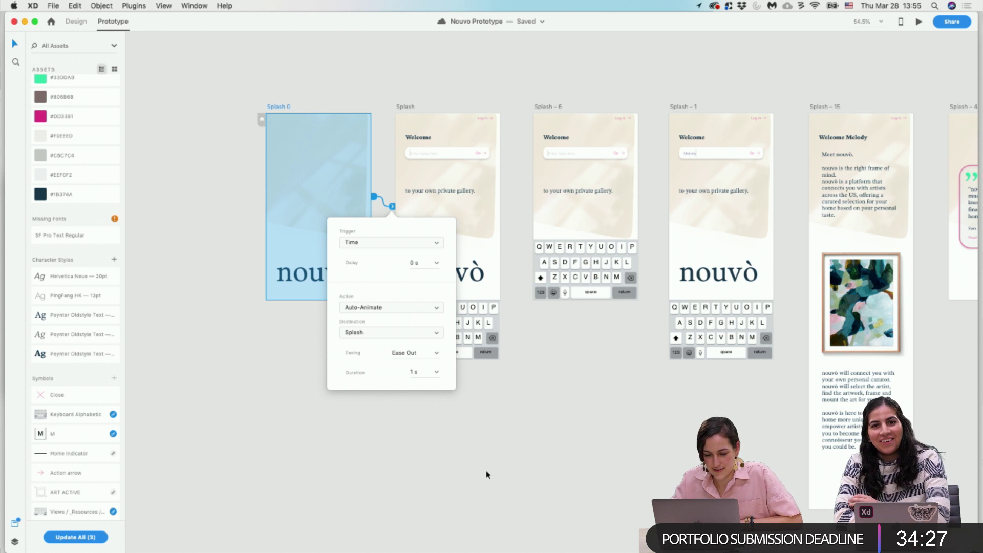
pyautogui.click(487, 472)
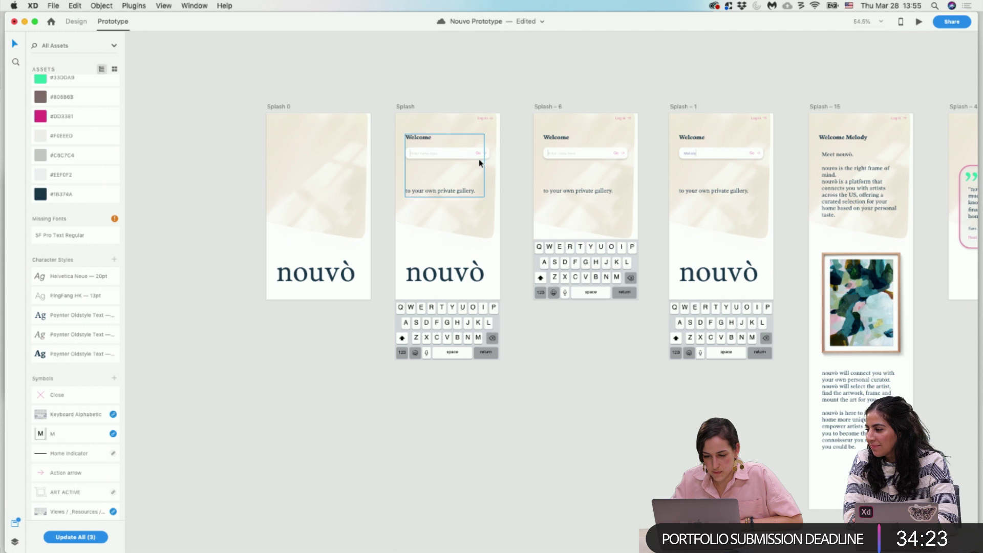
# Set the duration of the name field's Auto-Animate link from Splash to Splash – 6 to 0.5 s.
pyautogui.click(410, 108)
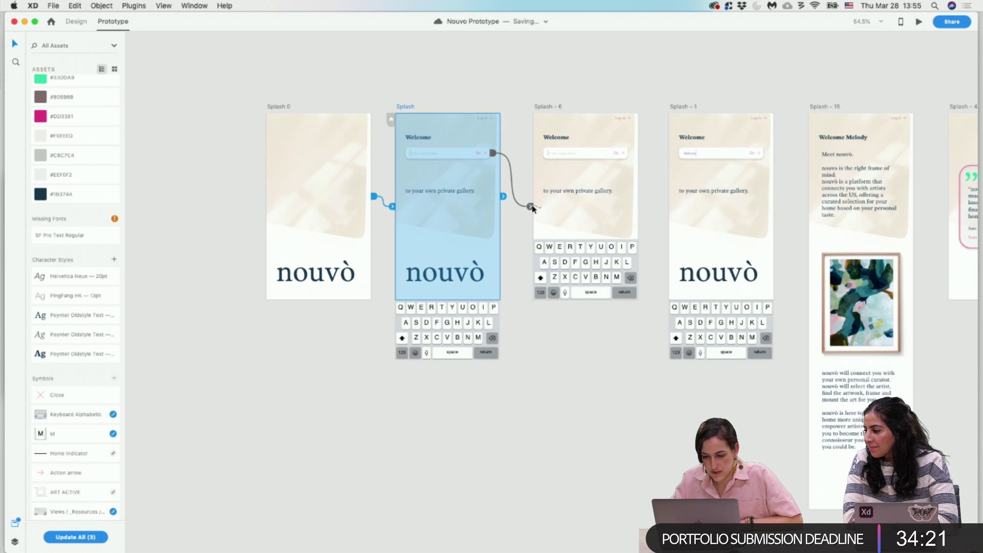
pyautogui.click(531, 207)
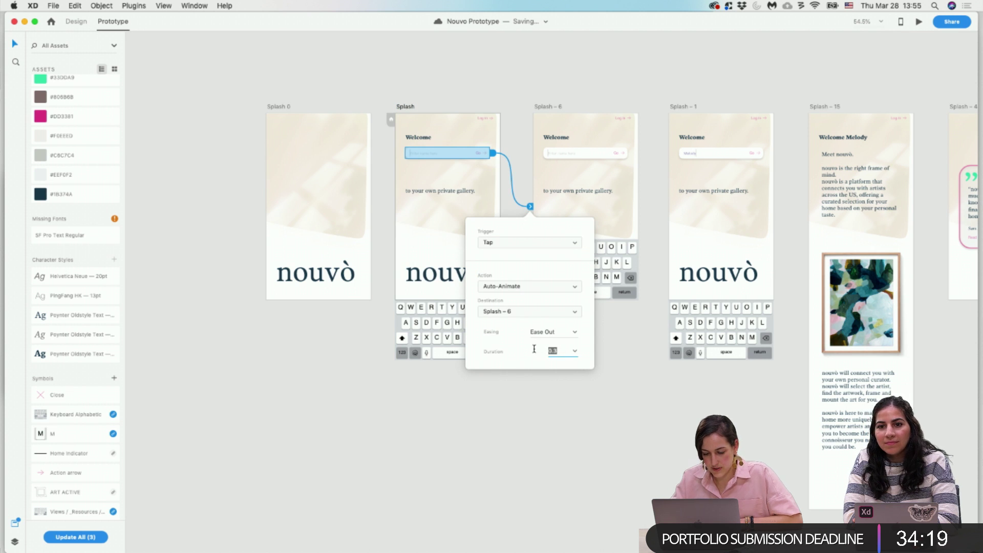
pyautogui.doubleClick(555, 350)
pyautogui.write('0.5')
pyautogui.press('Return')
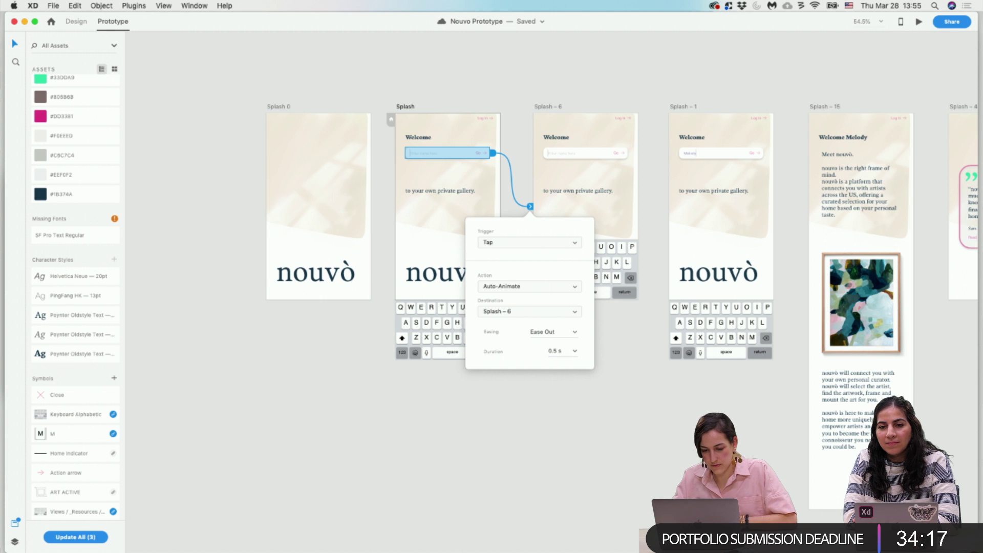
pyautogui.click(608, 460)
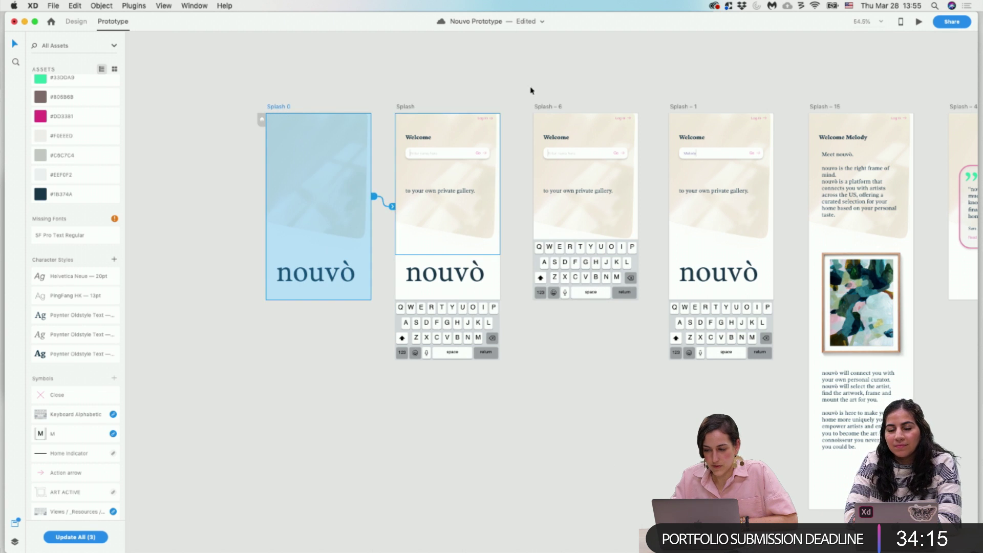
# Replay the prototype from Splash 0 to check the new animation timing on the name field, closing the preview at the end.
pyautogui.click(919, 22)
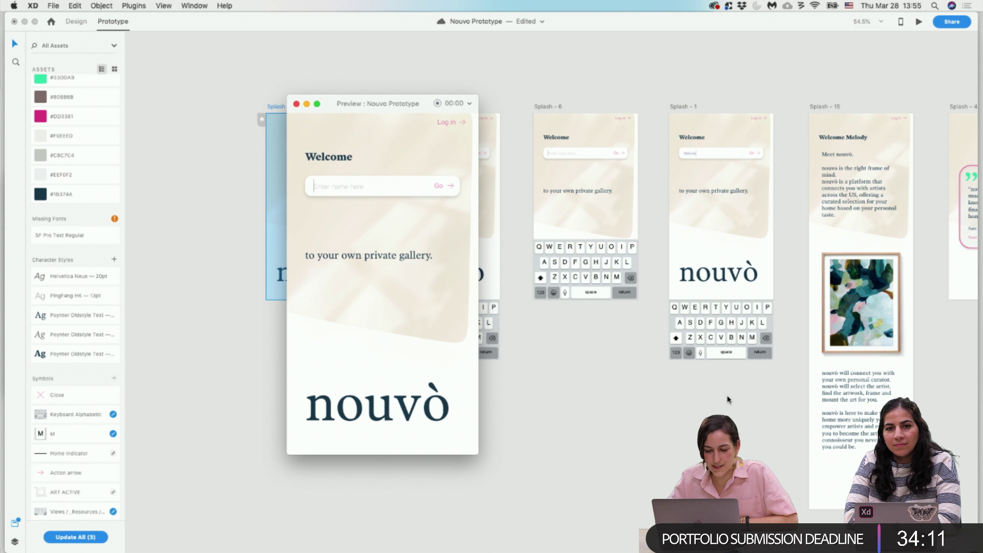
pyautogui.click(344, 187)
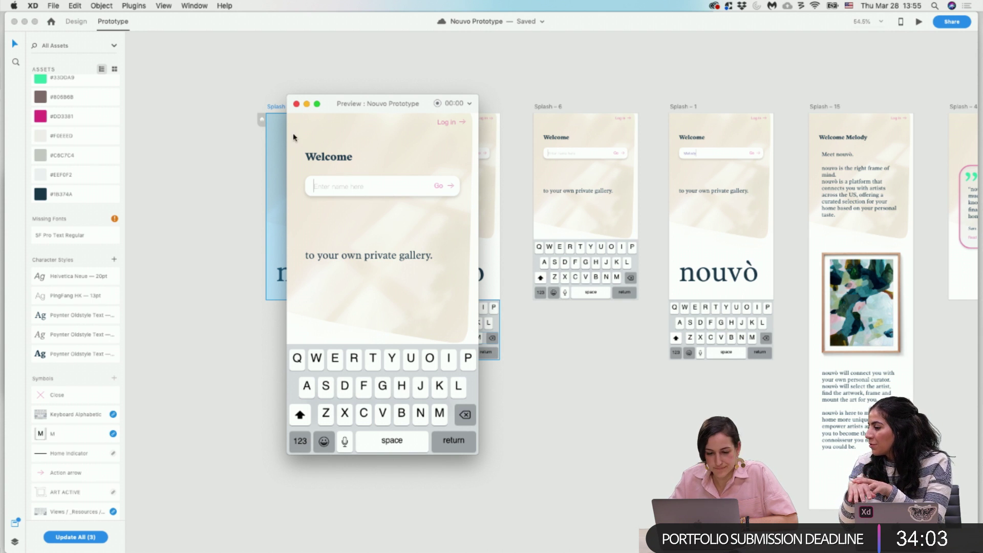
pyautogui.click(296, 104)
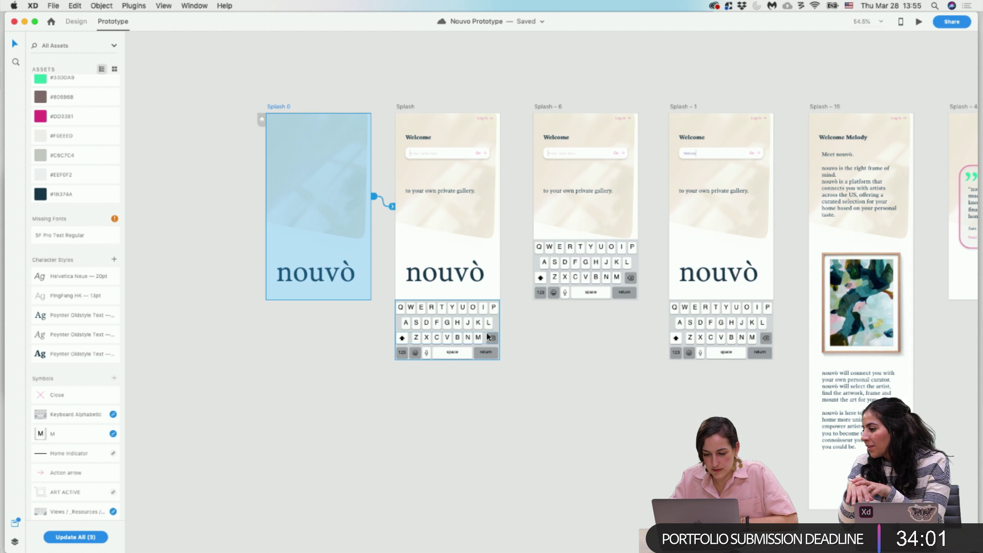
# Inspect the interaction settings of the name field's link from Splash to Splash – 6.
pyautogui.hscroll(3, 486, 333)
pyautogui.scroll(1, 487, 333)
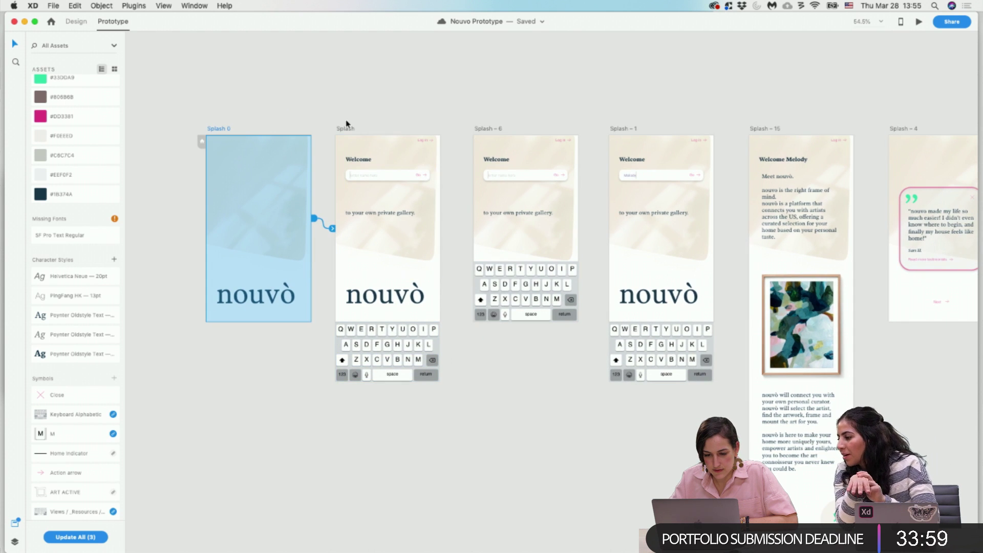
pyautogui.click(346, 128)
pyautogui.click(469, 229)
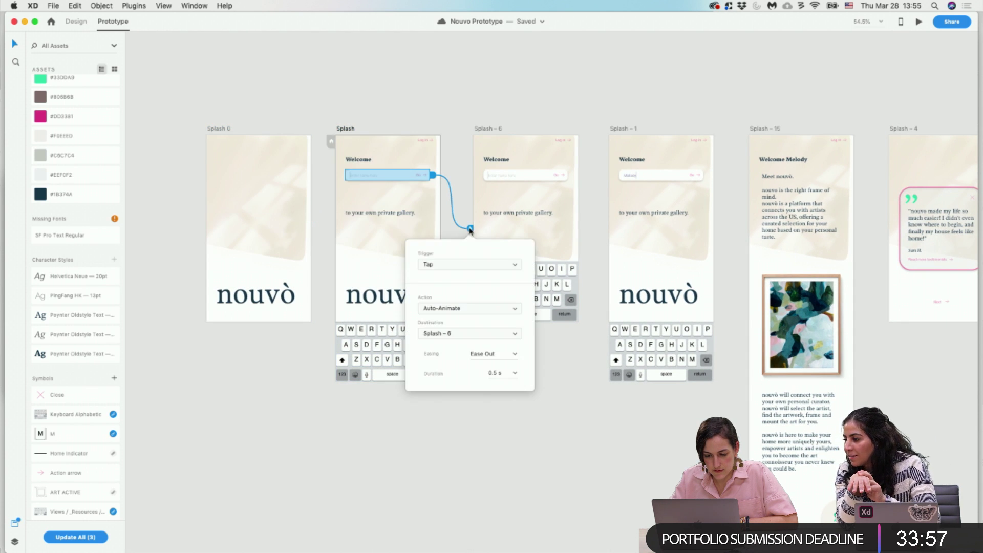
pyautogui.click(448, 145)
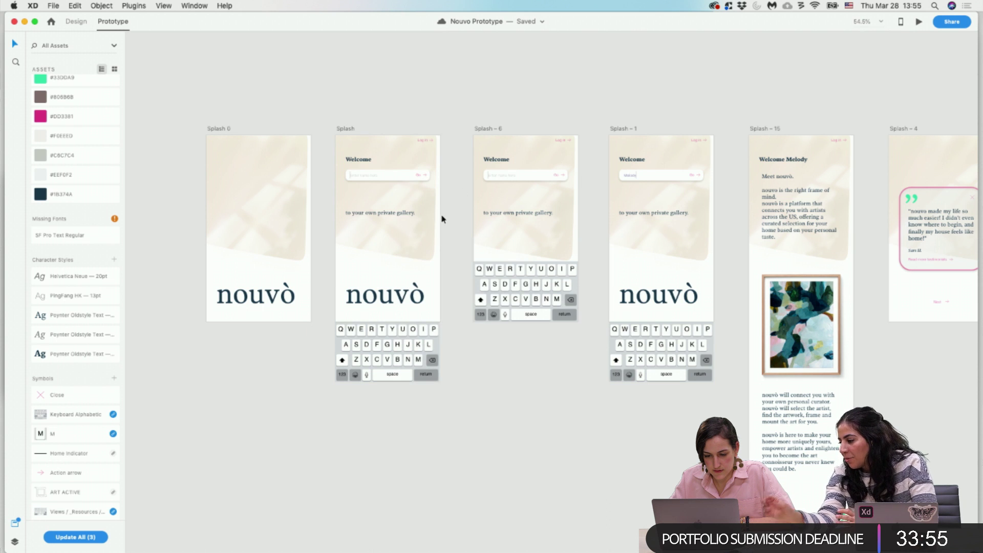
# Clear the selection of the keyboard below Splash and switch to Design mode.
pyautogui.click(414, 357)
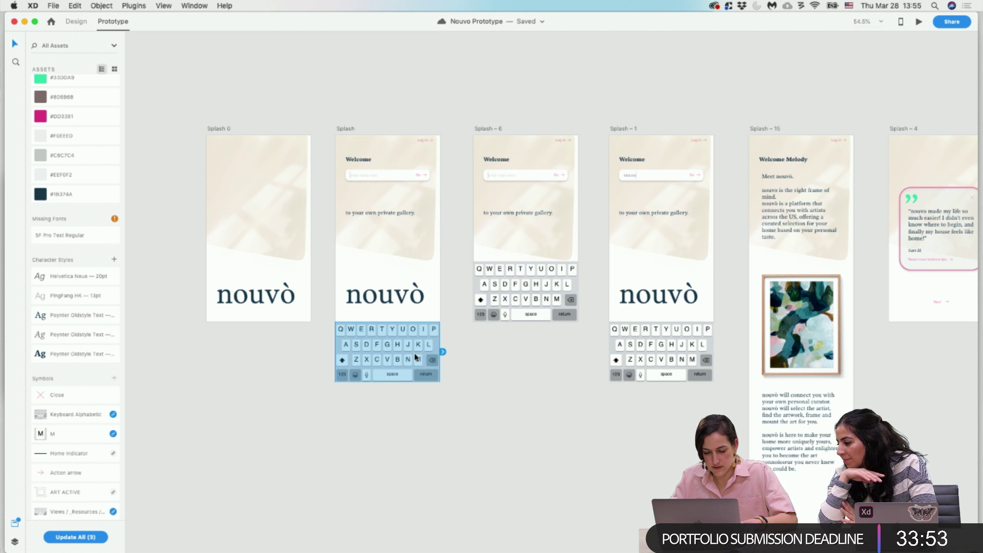
pyautogui.press('Escape')
pyautogui.click(76, 21)
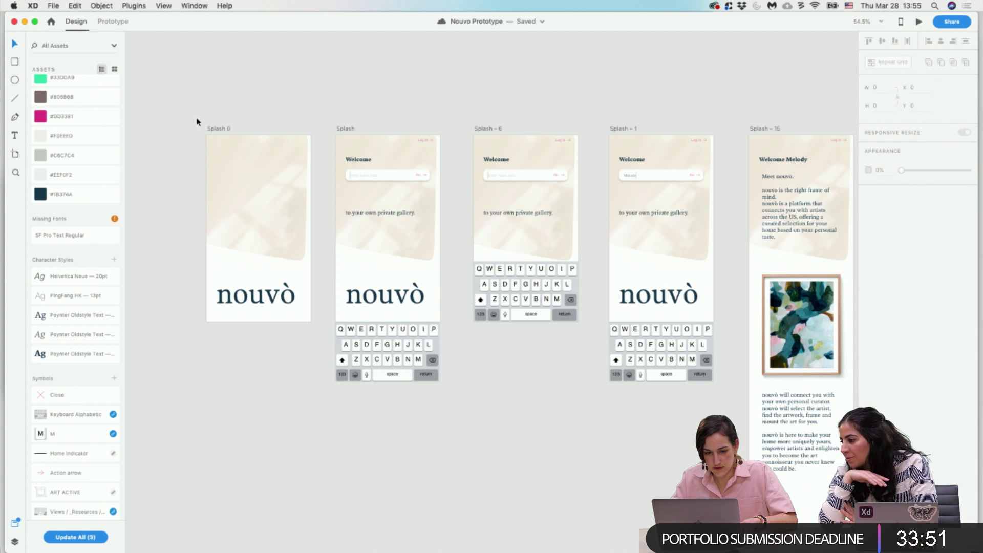
# Compare the layer entries of the keyboard below Splash and the keyboard inside Splash – 6.
pyautogui.click(404, 360)
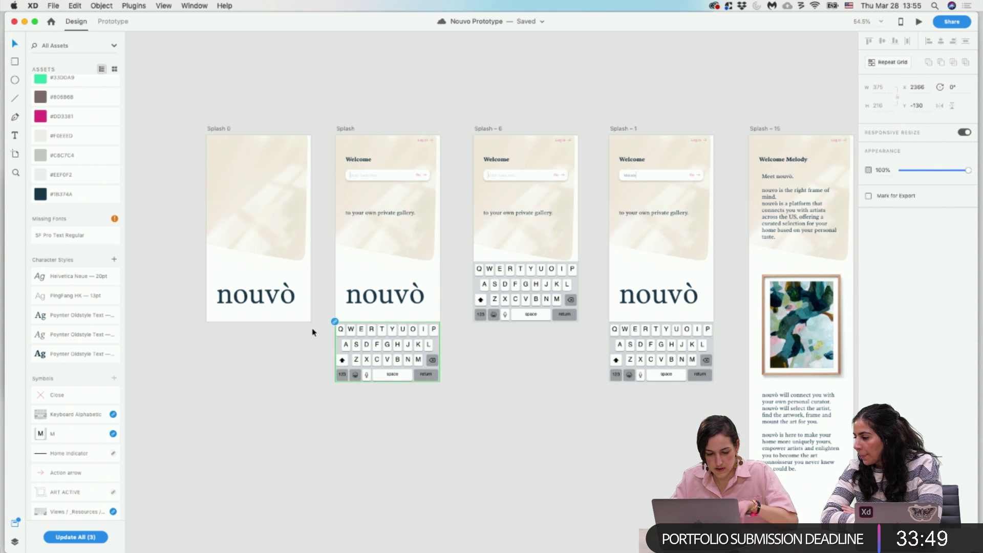
pyautogui.click(15, 541)
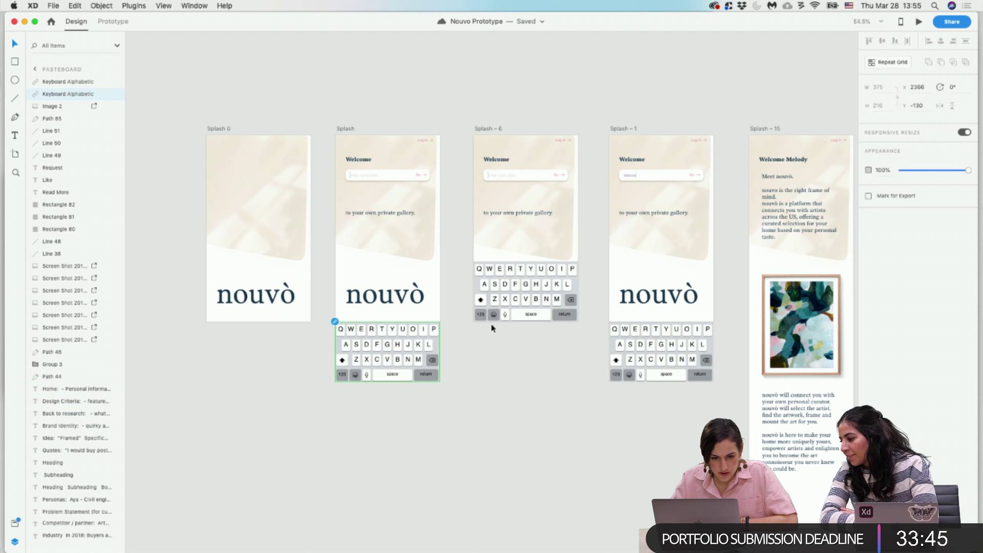
pyautogui.click(507, 316)
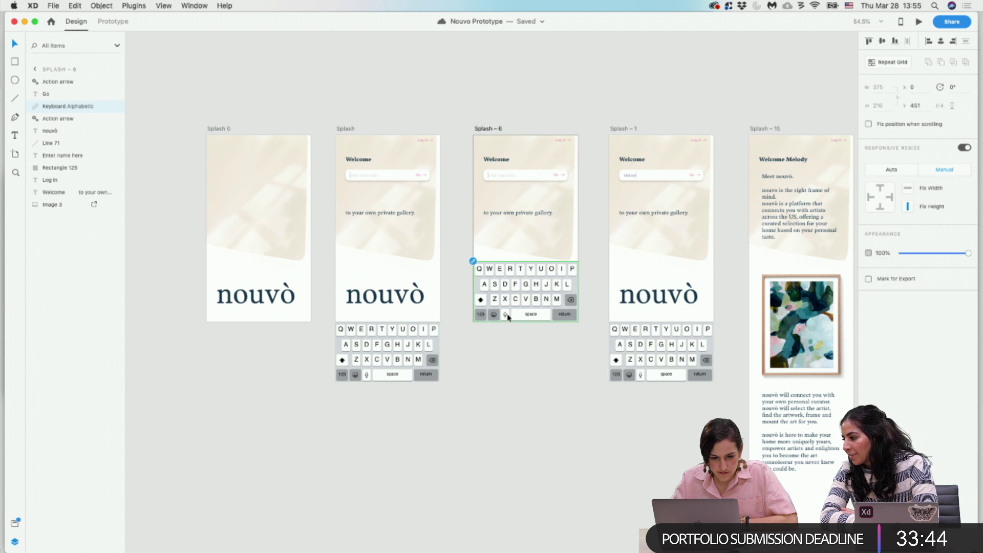
pyautogui.click(402, 359)
pyautogui.rightClick(402, 359)
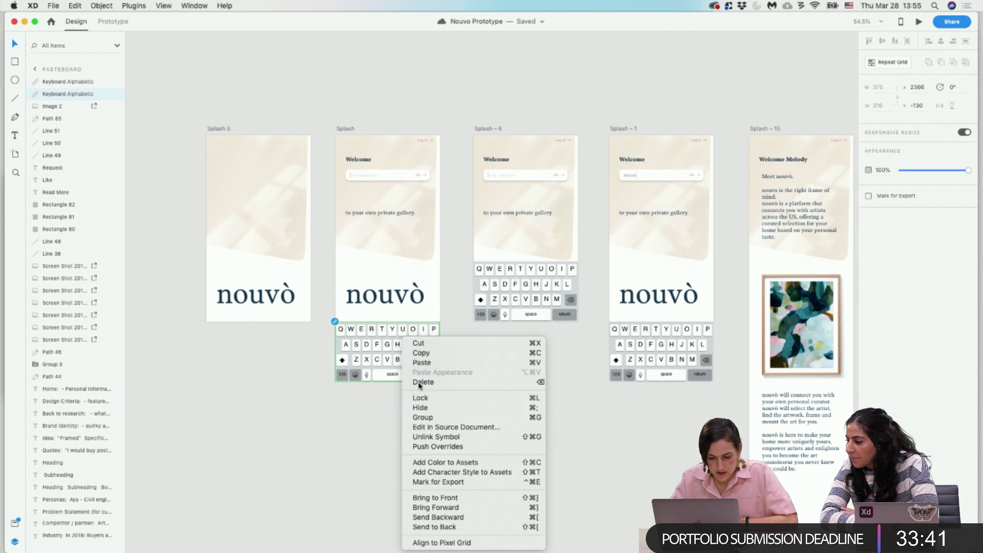
pyautogui.click(348, 349)
# In Prototype mode, set the easing of the name field's Auto-Animate link from Splash to Splash – 6 to Ease In.
pyautogui.click(110, 23)
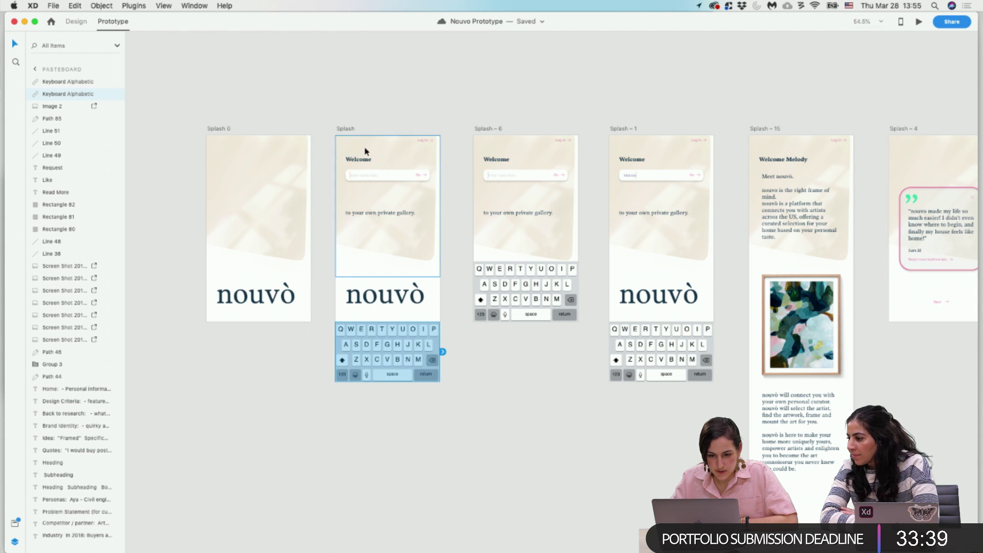
pyautogui.click(346, 128)
pyautogui.click(469, 229)
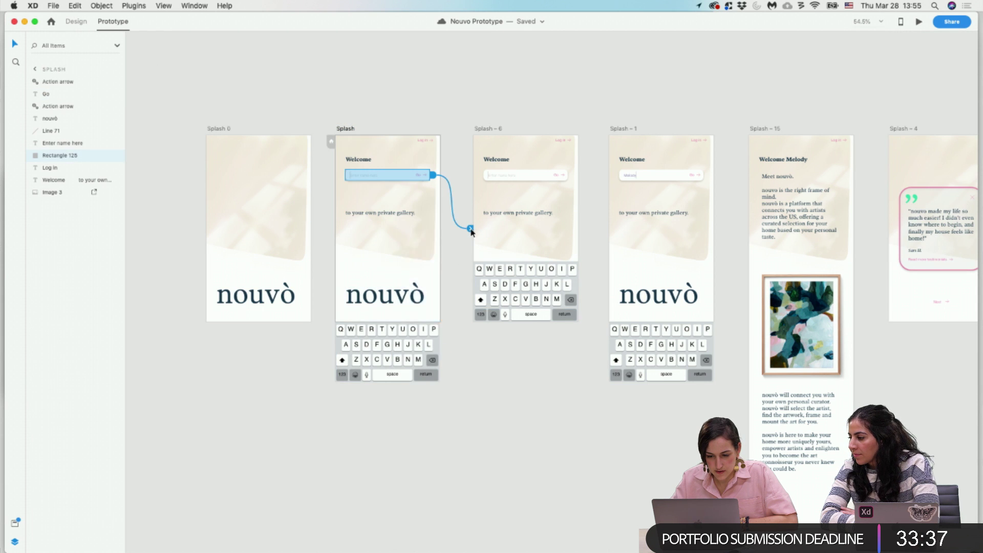
pyautogui.click(477, 315)
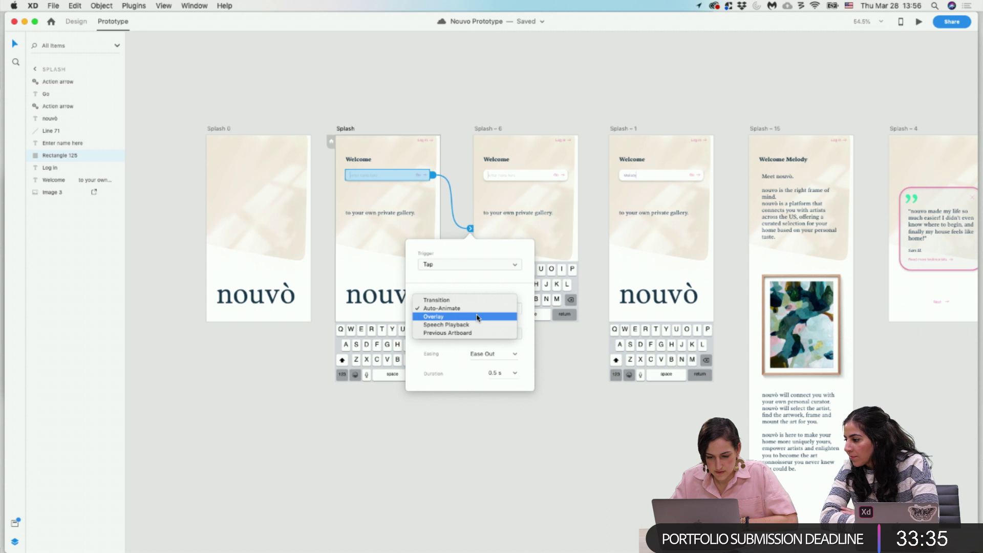
pyautogui.click(494, 265)
pyautogui.click(495, 265)
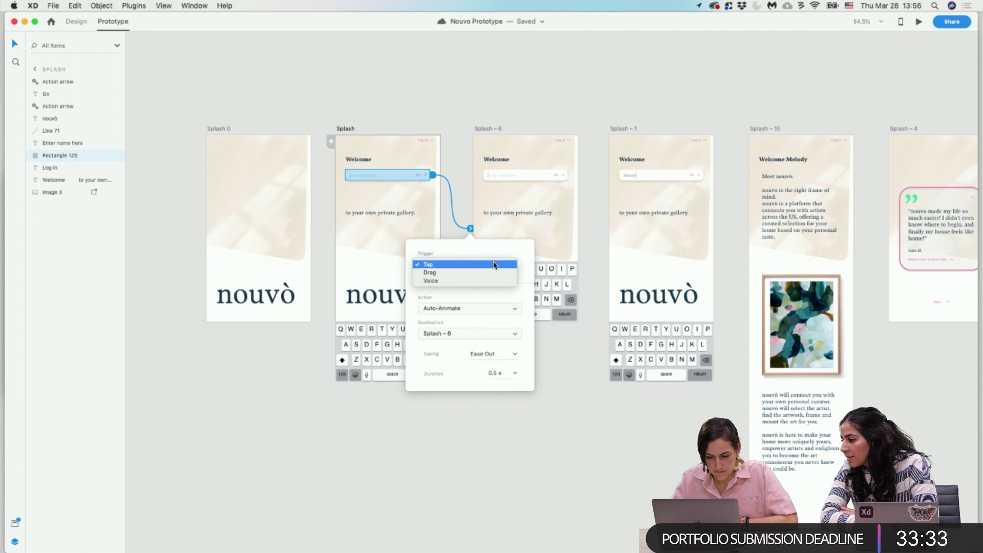
pyautogui.click(520, 296)
pyautogui.click(501, 312)
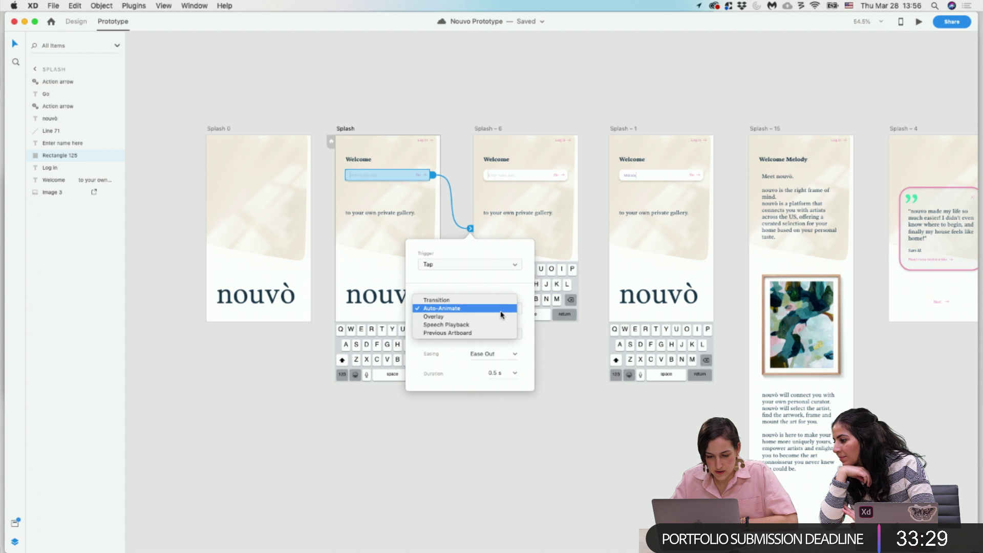
pyautogui.click(516, 356)
pyautogui.click(516, 357)
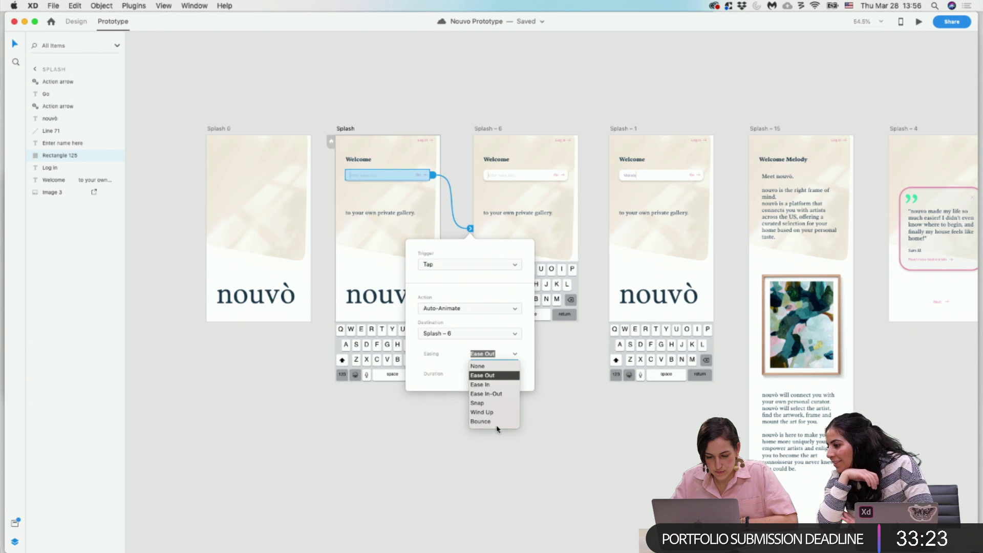
pyautogui.click(485, 386)
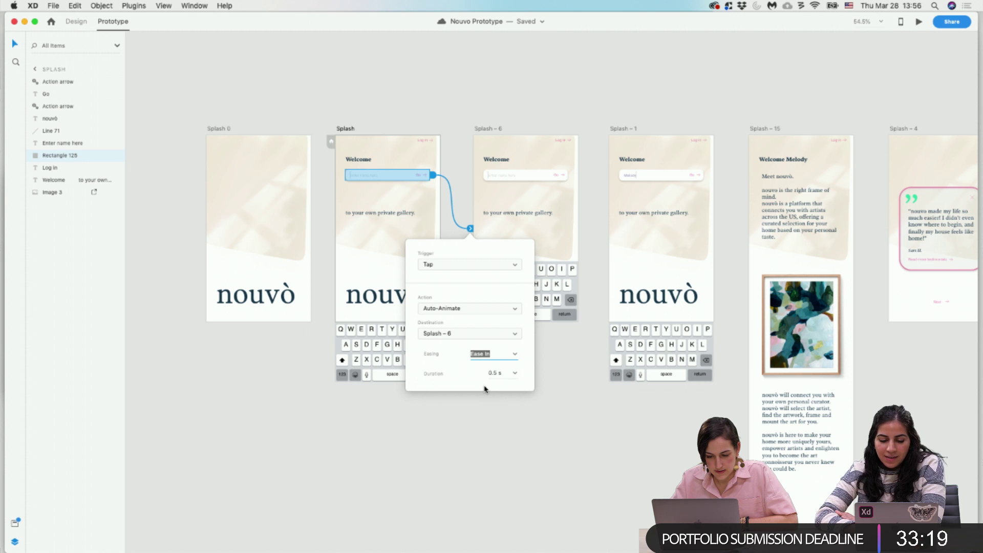
pyautogui.click(511, 406)
# Preview the prototype from Splash twice, triggering the name field's keyboard transition and closing the preview each time.
pyautogui.click(346, 129)
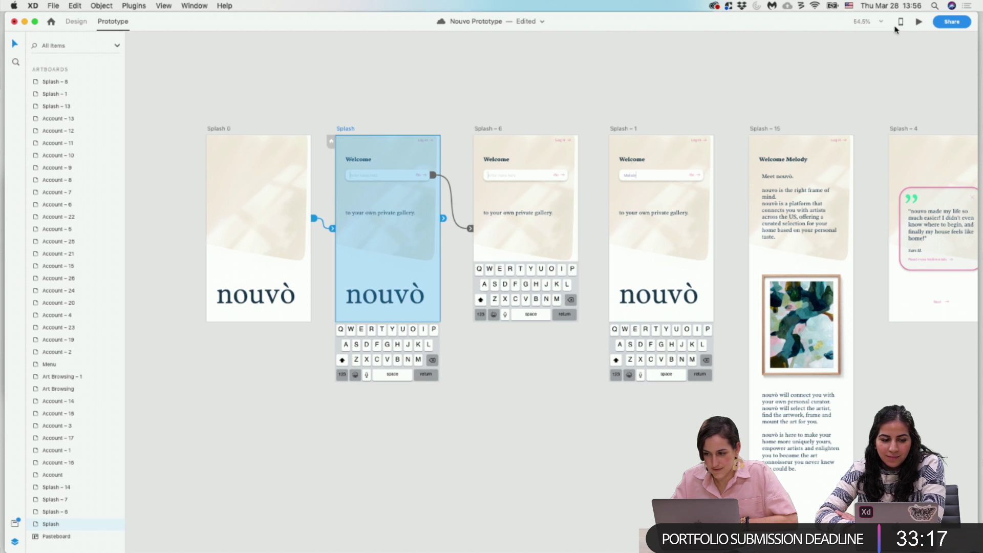
pyautogui.click(919, 21)
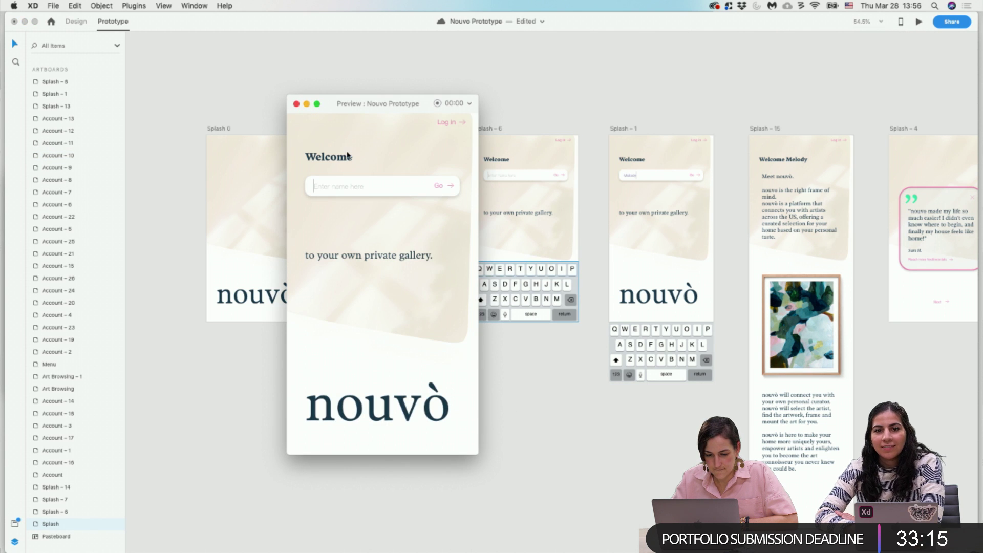
pyautogui.click(354, 191)
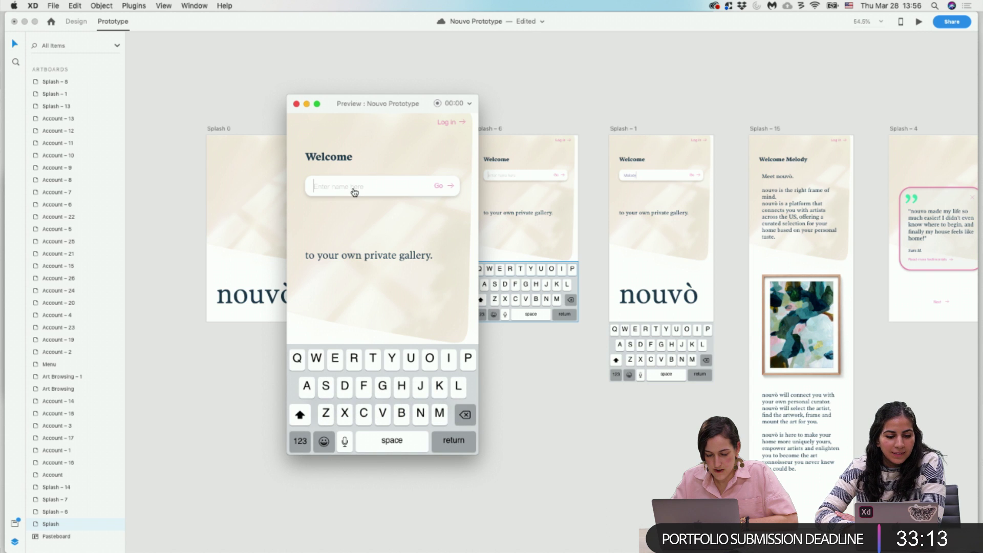
pyautogui.click(296, 104)
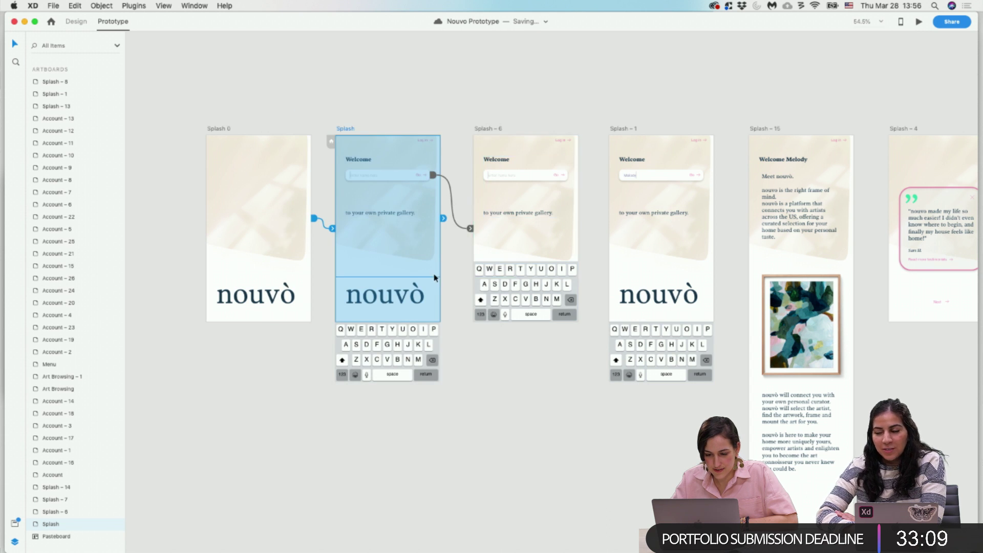
pyautogui.click(919, 22)
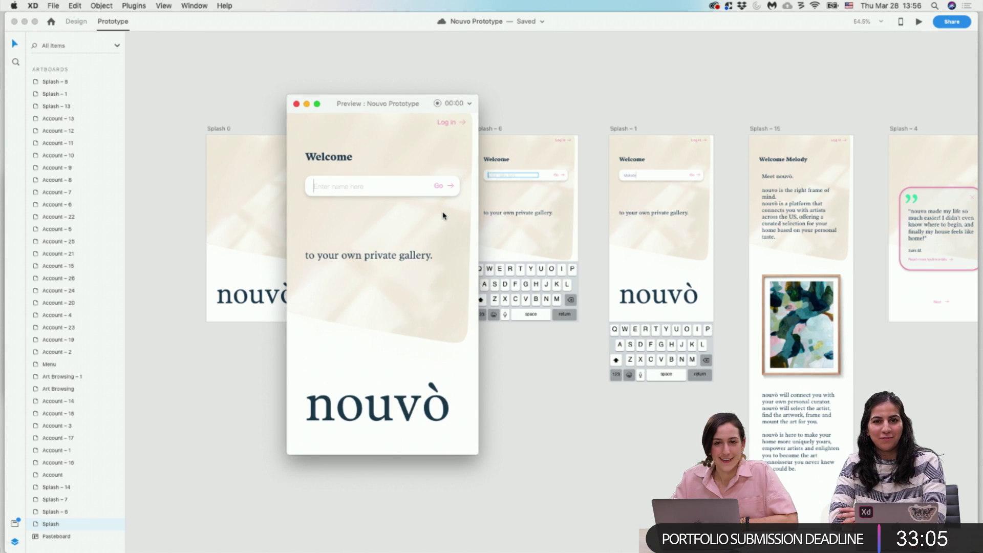
pyautogui.click(352, 187)
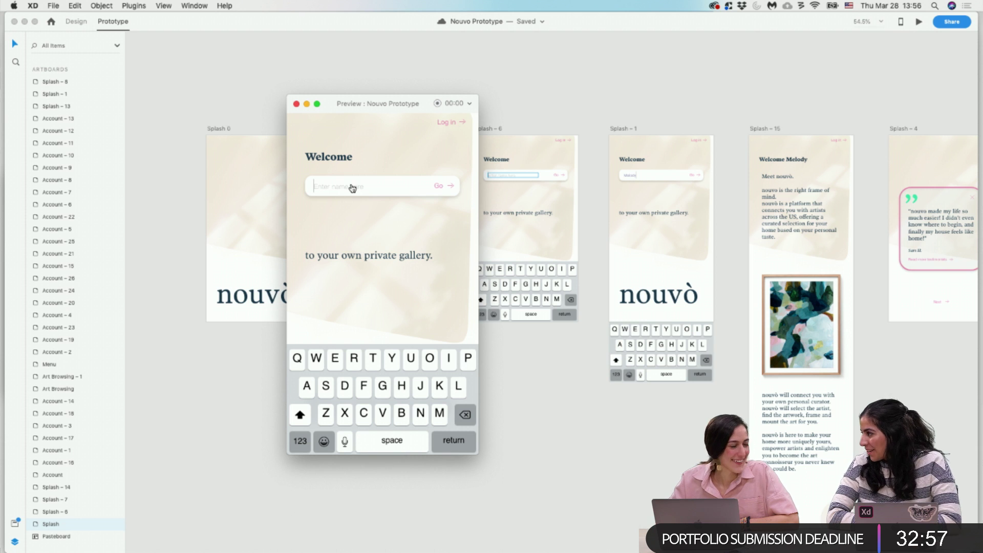
pyautogui.click(296, 103)
# Set the easing of the name field's link from Splash to Splash – 6 to Bounce.
pyautogui.click(471, 228)
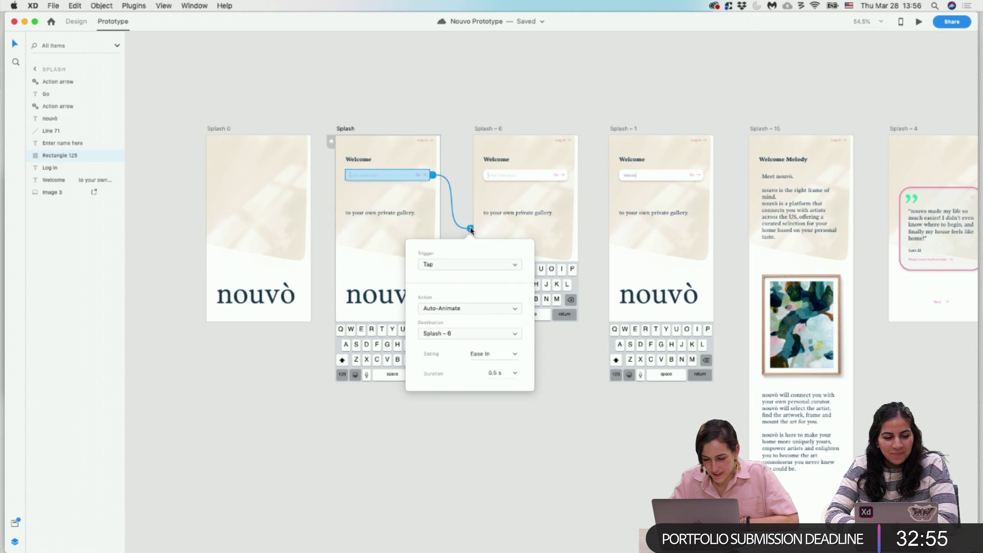
pyautogui.click(516, 354)
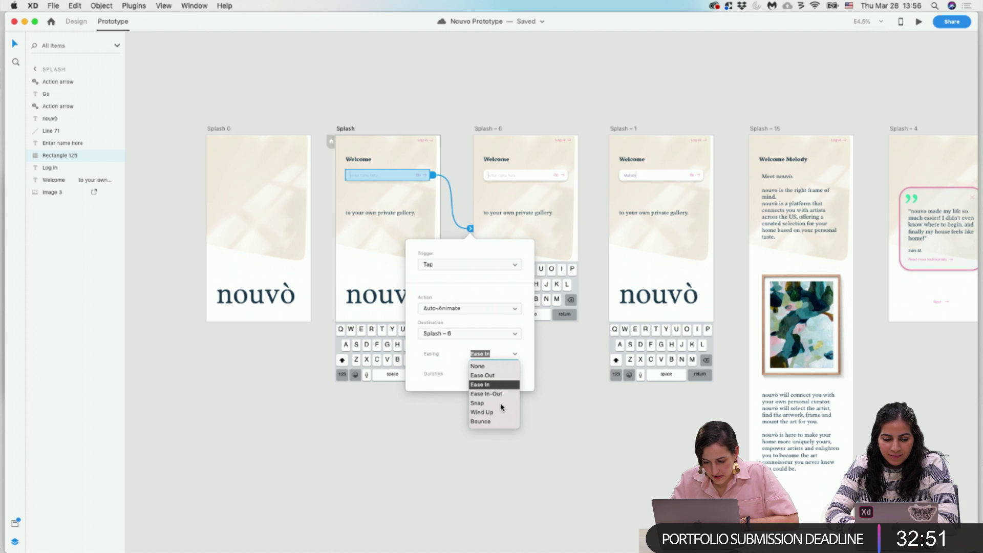
pyautogui.click(499, 424)
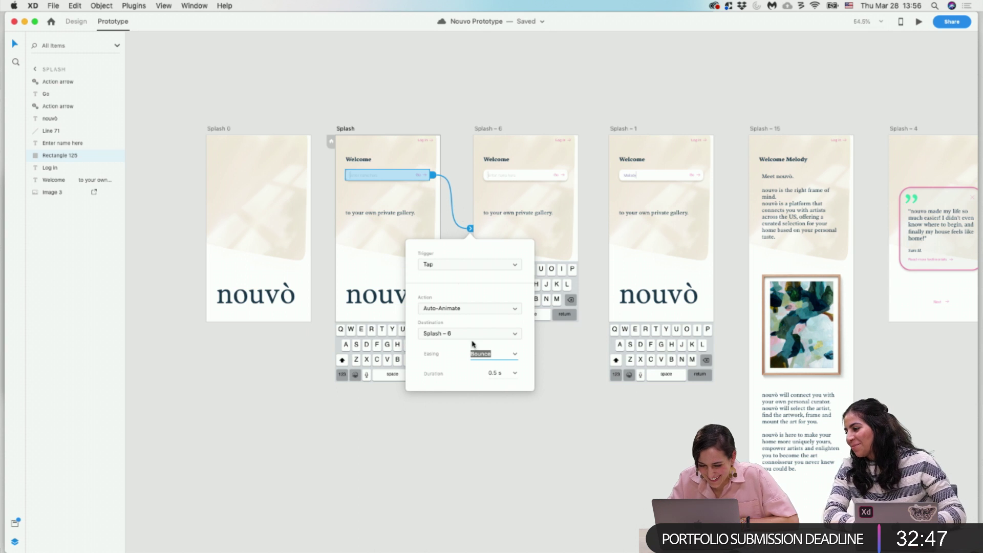
pyautogui.click(513, 359)
pyautogui.click(556, 397)
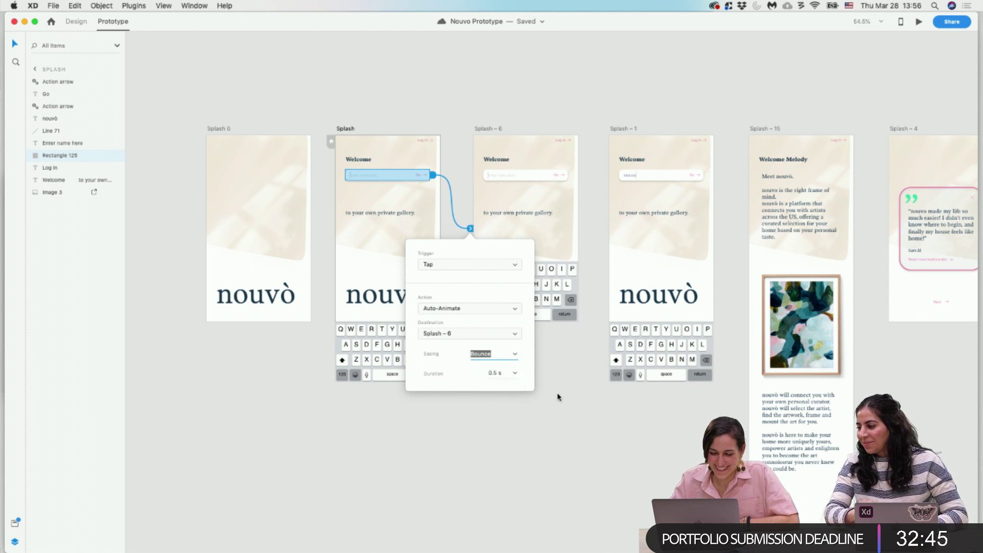
pyautogui.click(554, 398)
# Preview the Bounce easing from Splash by triggering the name field, and close the preview.
pyautogui.click(346, 129)
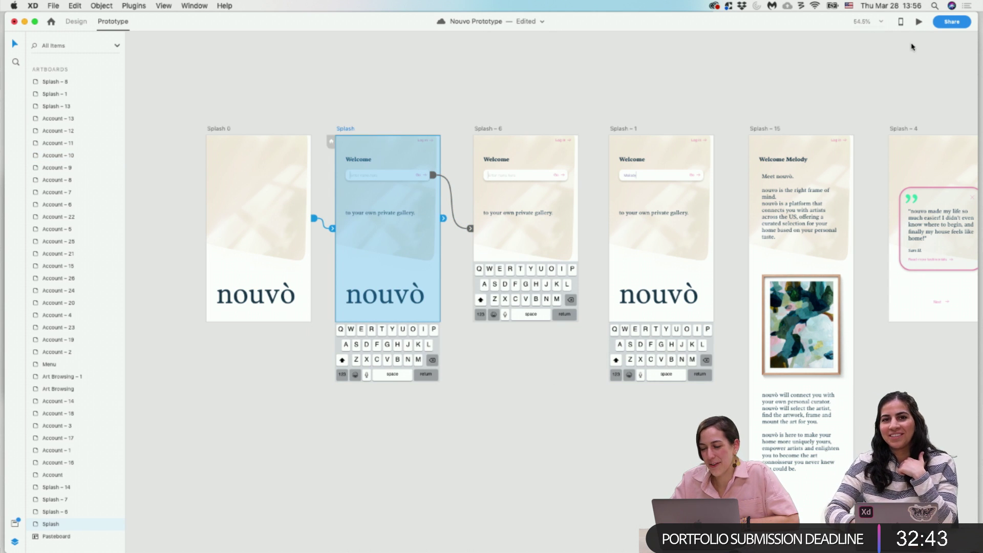
pyautogui.click(919, 21)
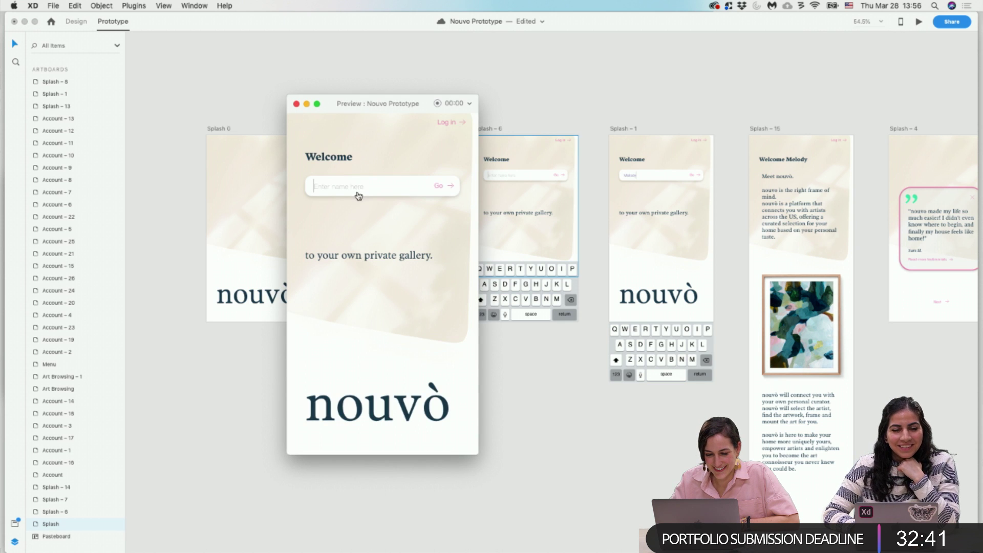
pyautogui.click(359, 196)
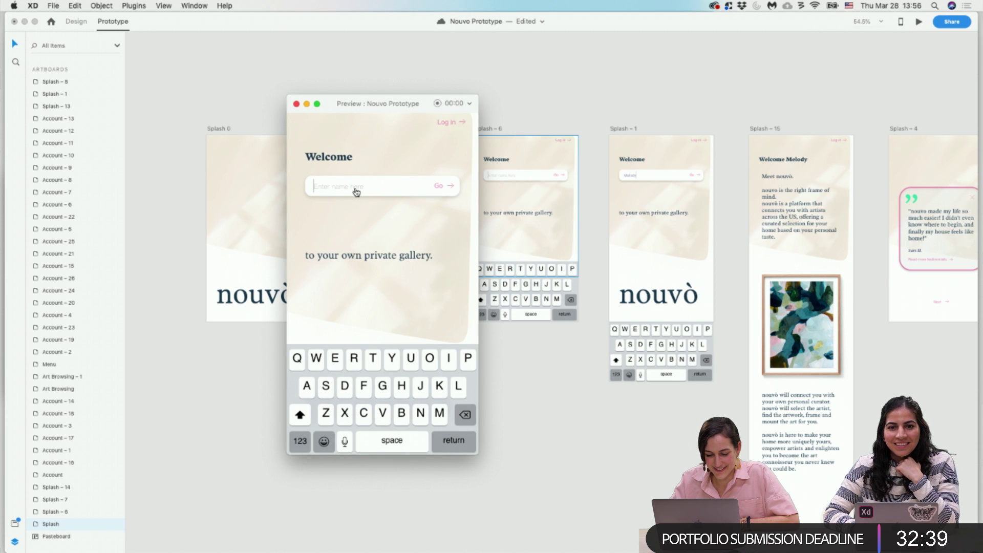
pyautogui.click(296, 103)
# Return the easing of the name field's link to Splash – 6 to Ease In and clear the selection.
pyautogui.moveTo(470, 228); pyautogui.dragTo(470, 228)
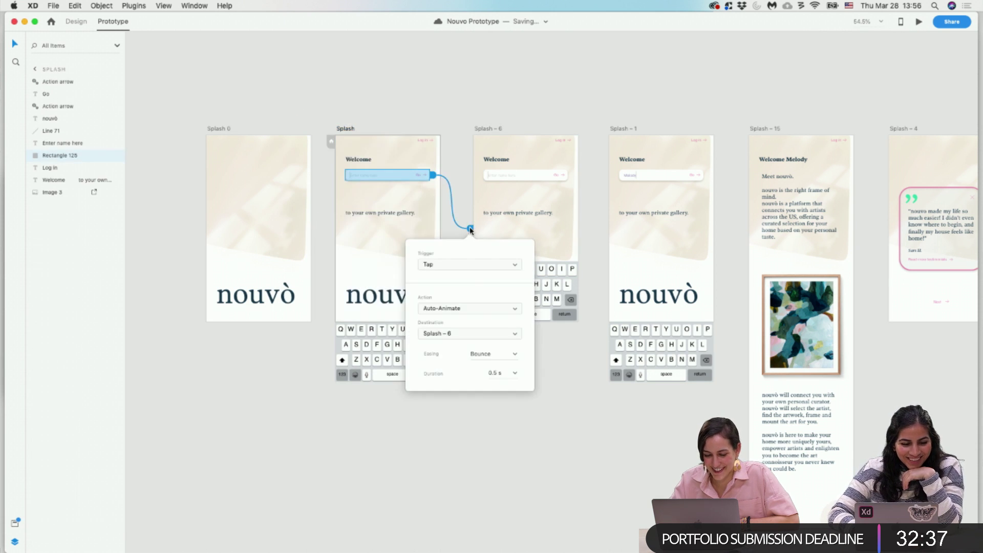
pyautogui.click(517, 357)
pyautogui.click(516, 355)
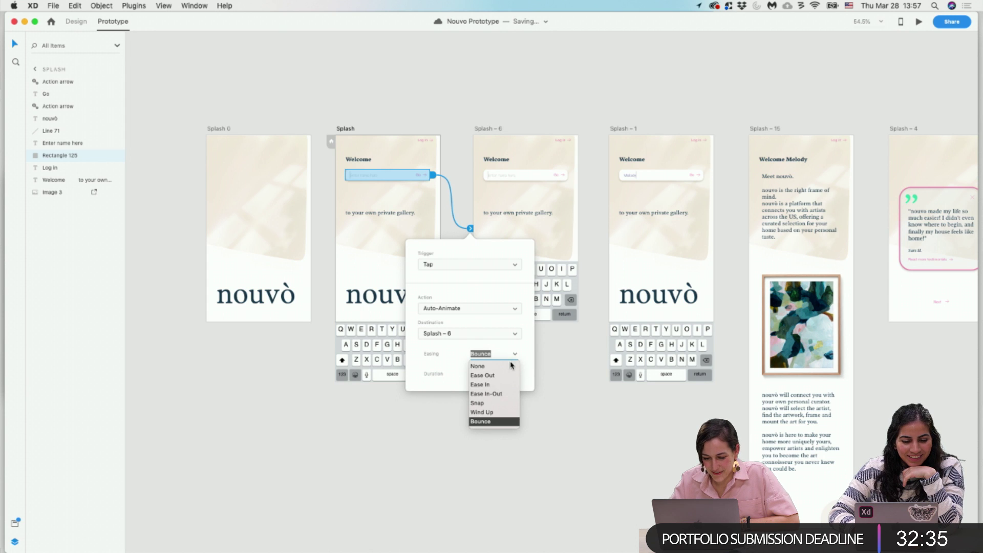
pyautogui.click(495, 385)
pyautogui.click(465, 209)
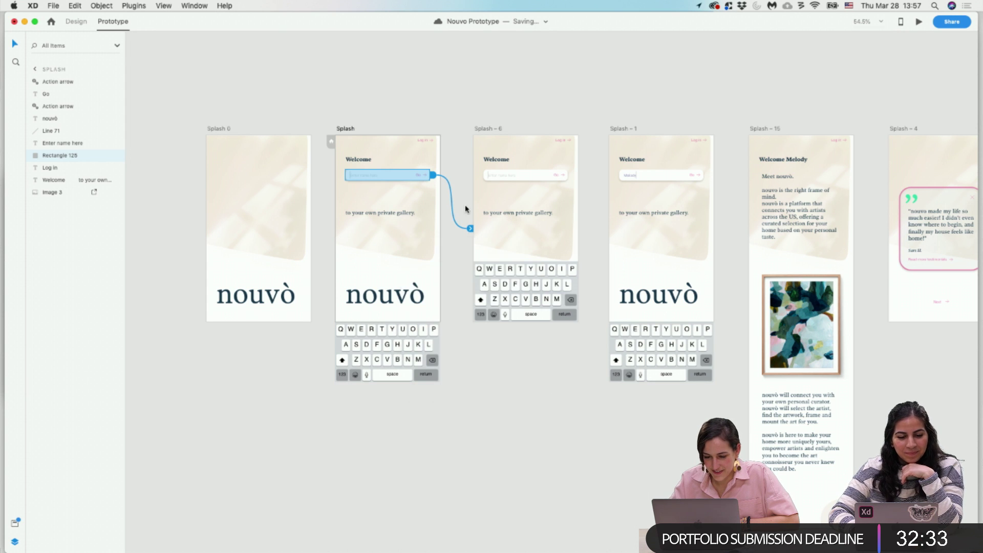
pyautogui.click(465, 208)
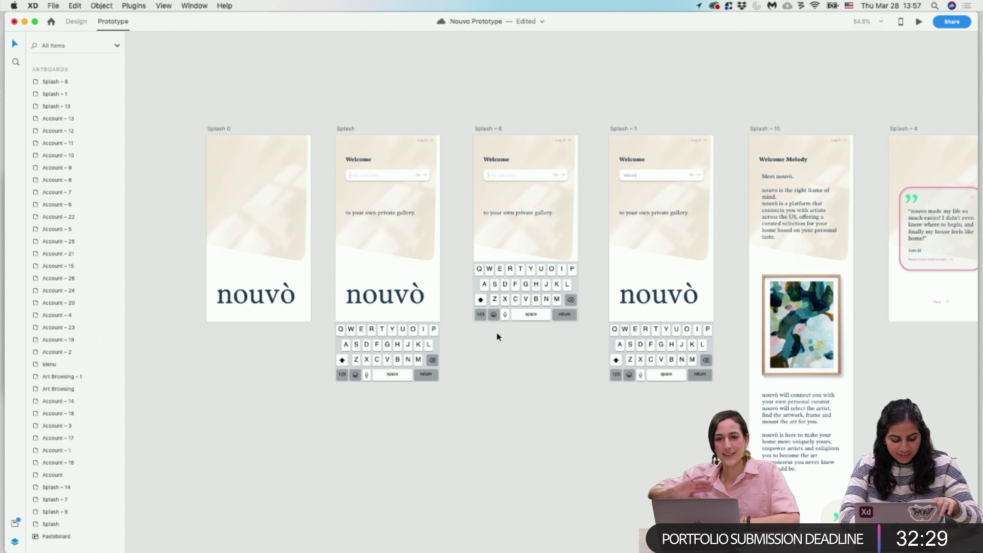
# Preview the prototype from Splash 0 to check its transition into Splash, and close the preview.
pyautogui.hscroll(5, 568, 358)
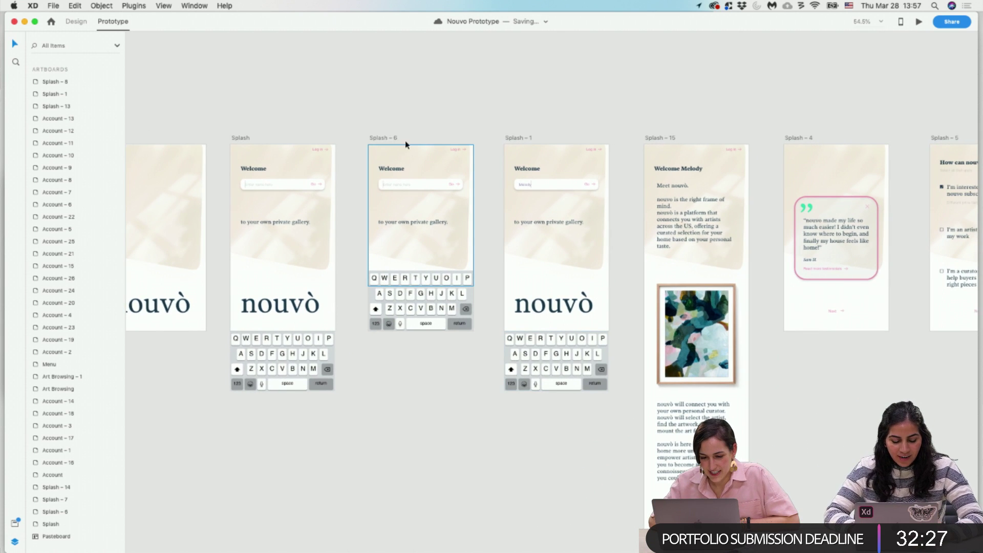
pyautogui.hscroll(-3, 390, 137)
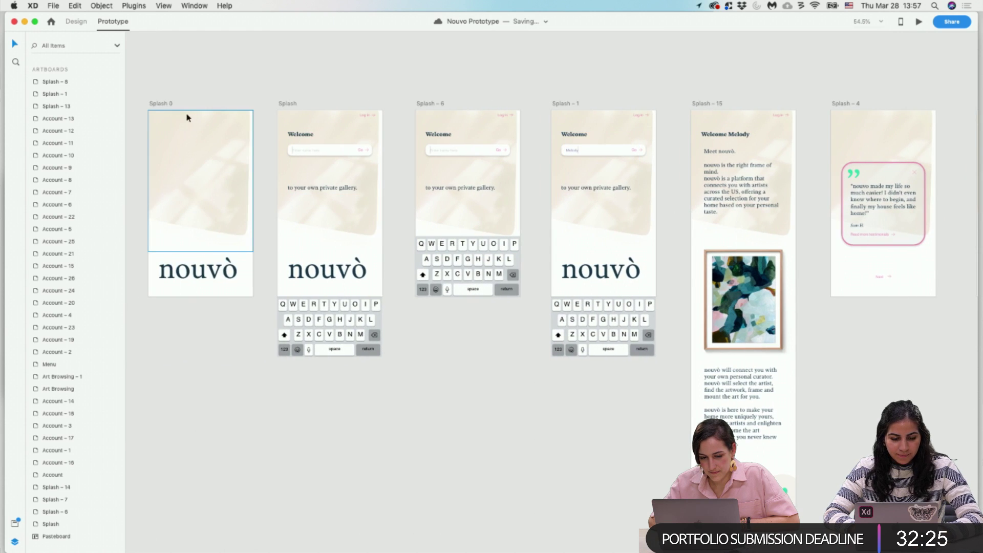
pyautogui.click(156, 103)
pyautogui.click(919, 22)
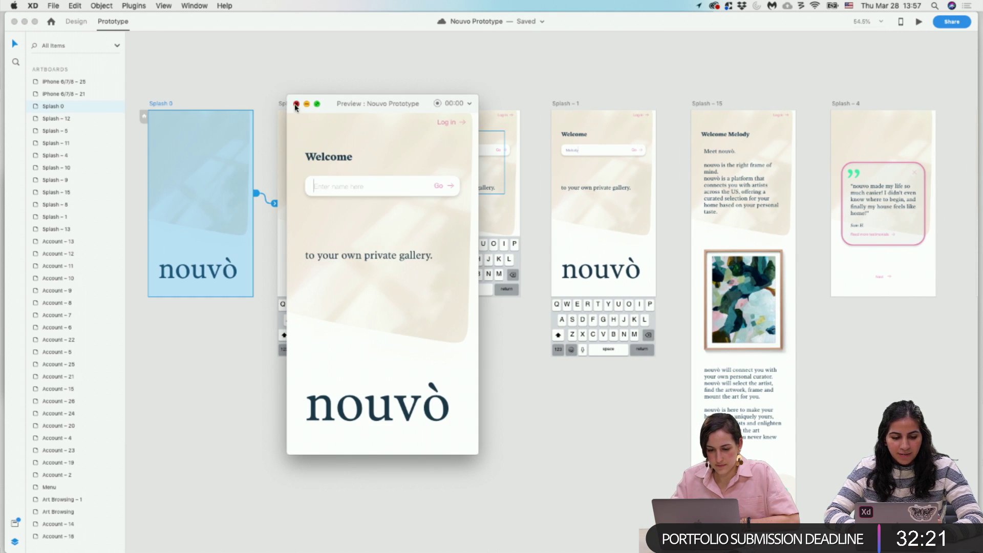
pyautogui.press('super+w')
# Change the trigger of the Auto-Animate link from Splash 0 to Splash to Tap.
pyautogui.click(275, 203)
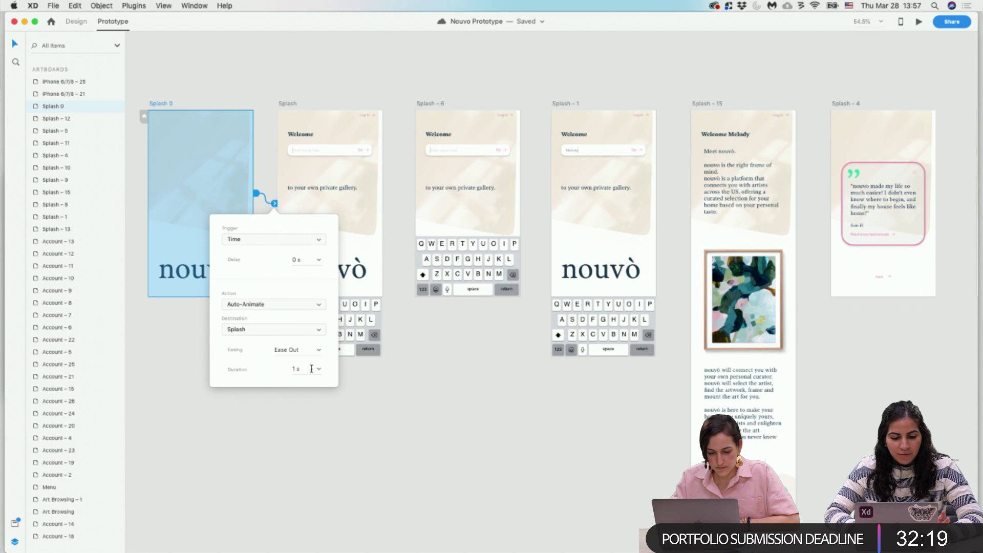
pyautogui.click(311, 368)
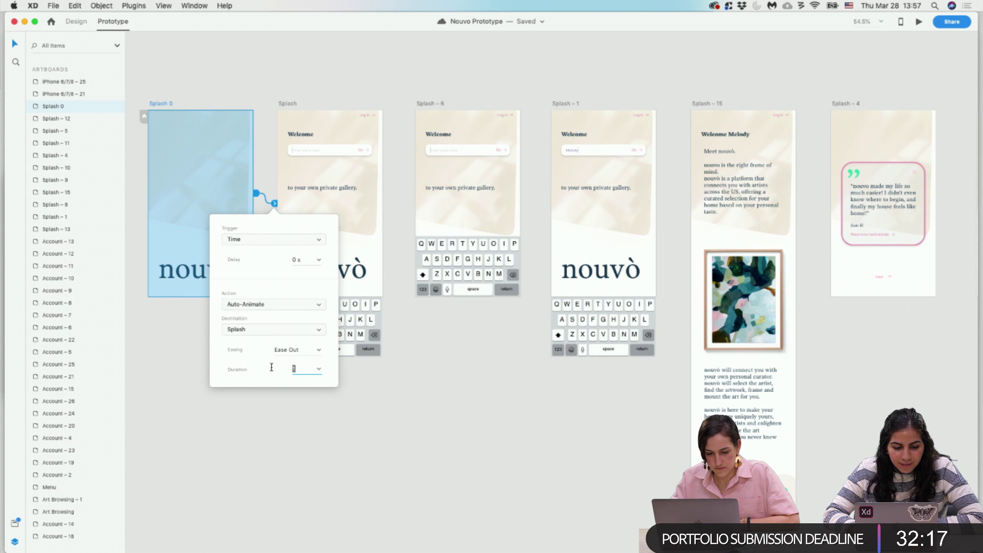
pyautogui.click(288, 239)
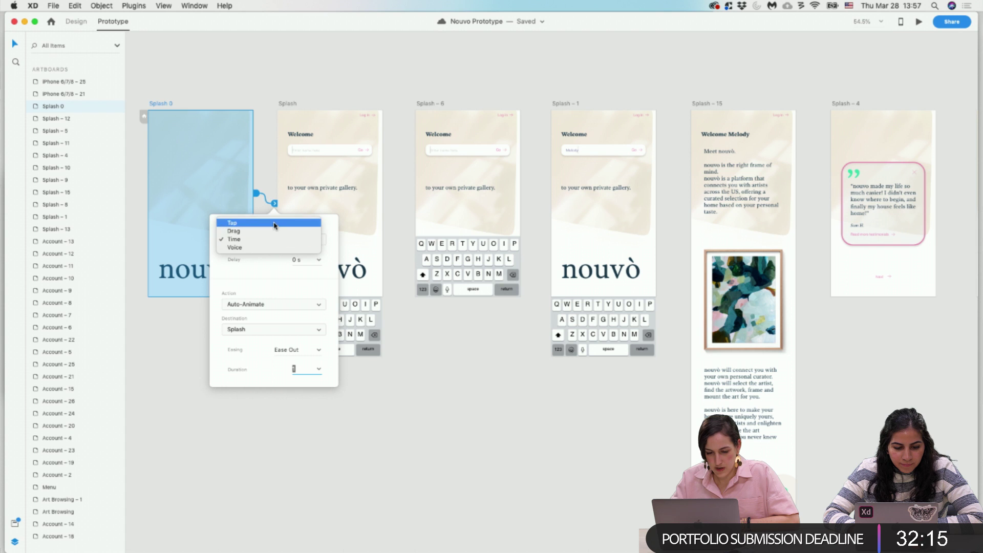
pyautogui.click(276, 217)
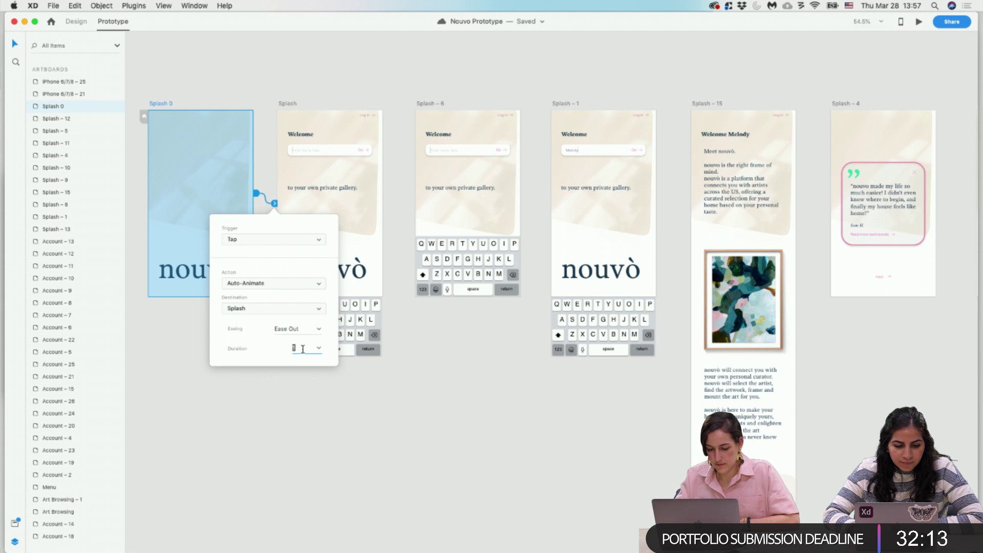
# Set the duration of the Auto-Animate link from Splash 0 to Splash to 0.6 s.
pyautogui.write('0.6')
pyautogui.press('Return')
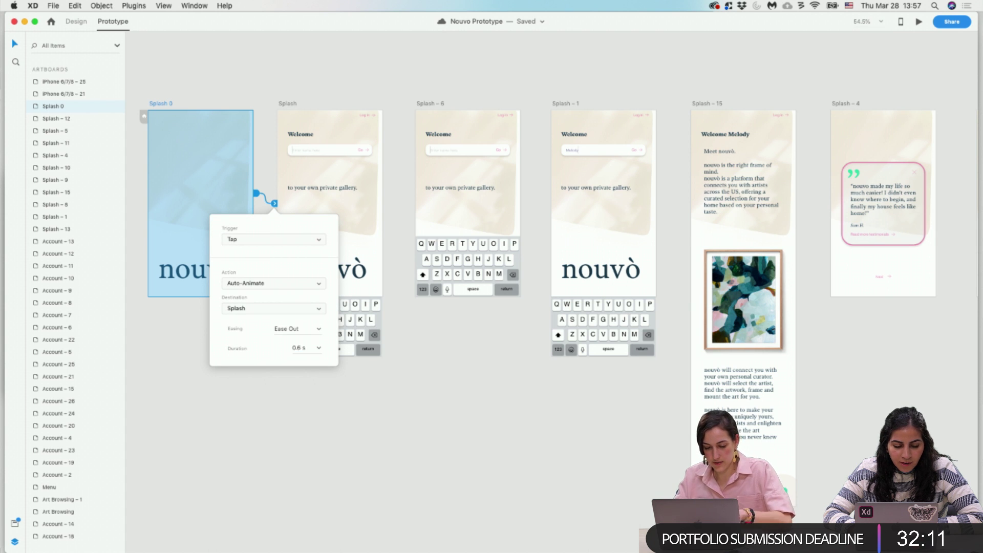
pyautogui.click(295, 410)
pyautogui.click(160, 112)
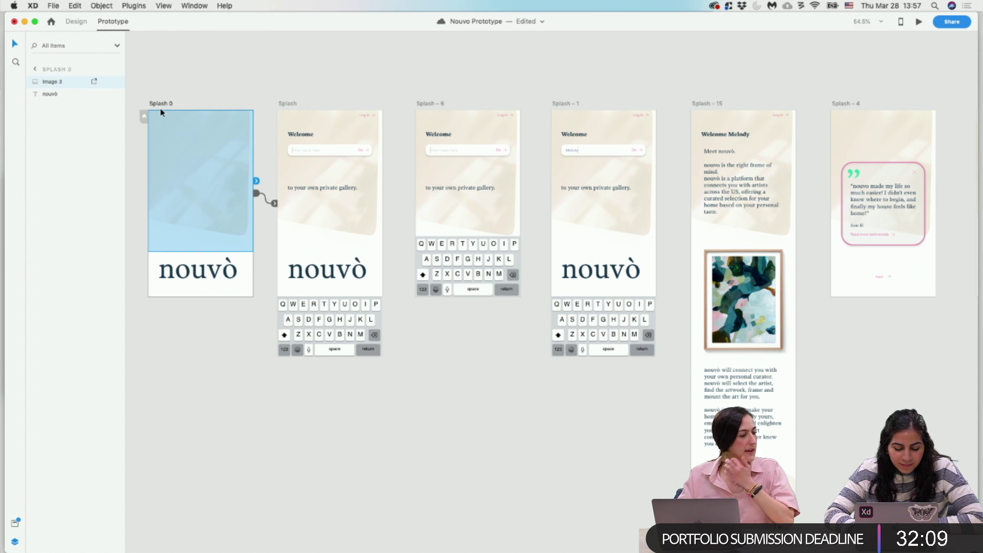
pyautogui.hotkey('ctrl', 'Up')
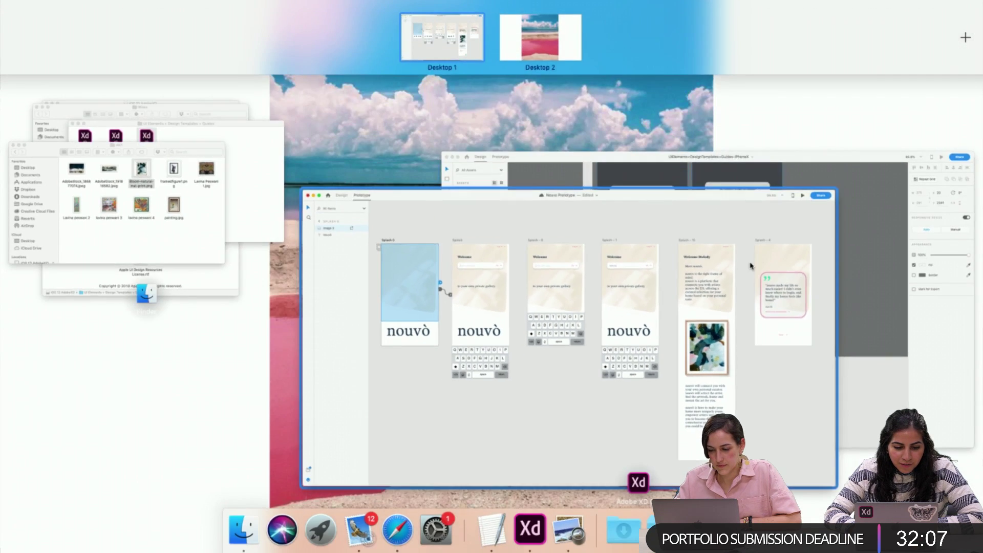
pyautogui.click(751, 266)
pyautogui.hotkey('ctrl', 'Up')
pyautogui.click(746, 267)
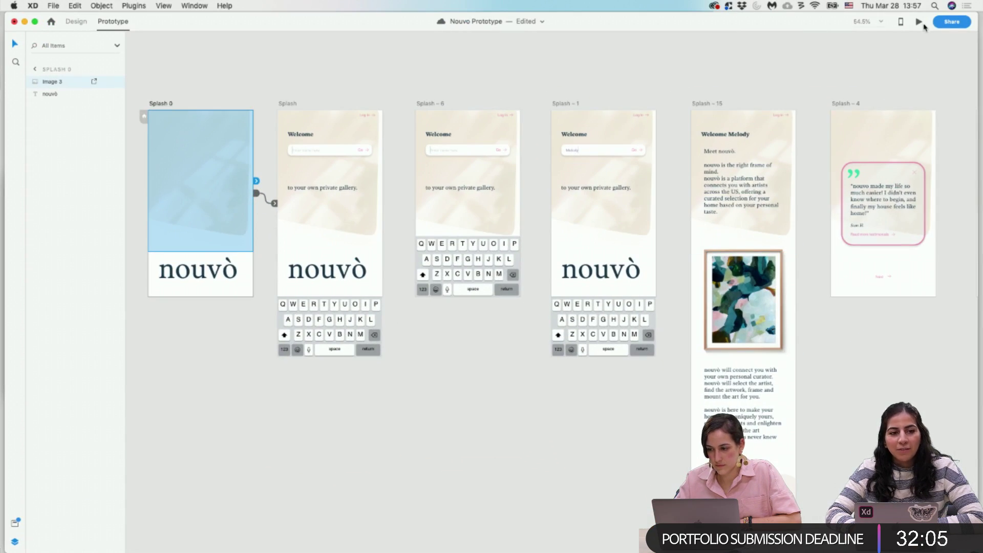
# Save the prototype document and clear the selection.
pyautogui.press('super+s')
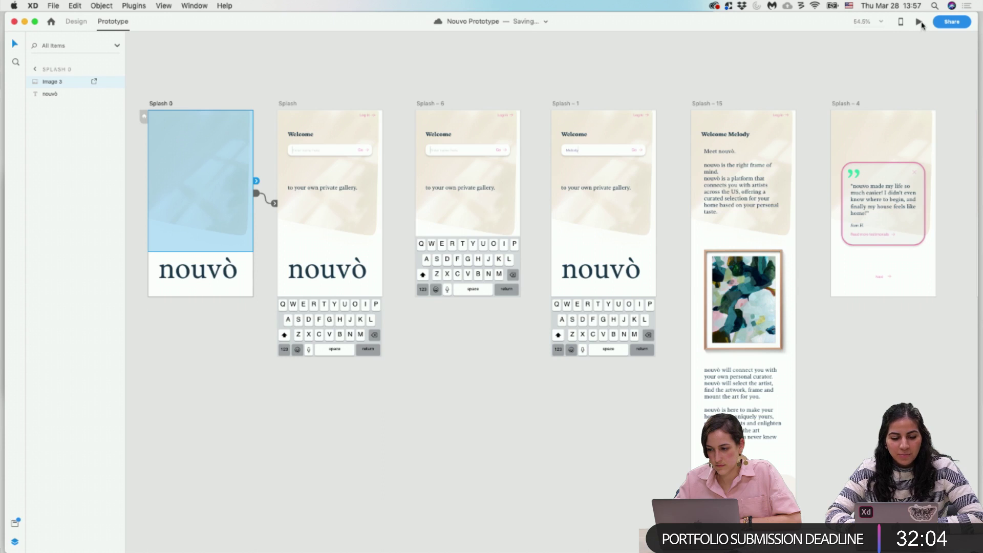
pyautogui.click(189, 81)
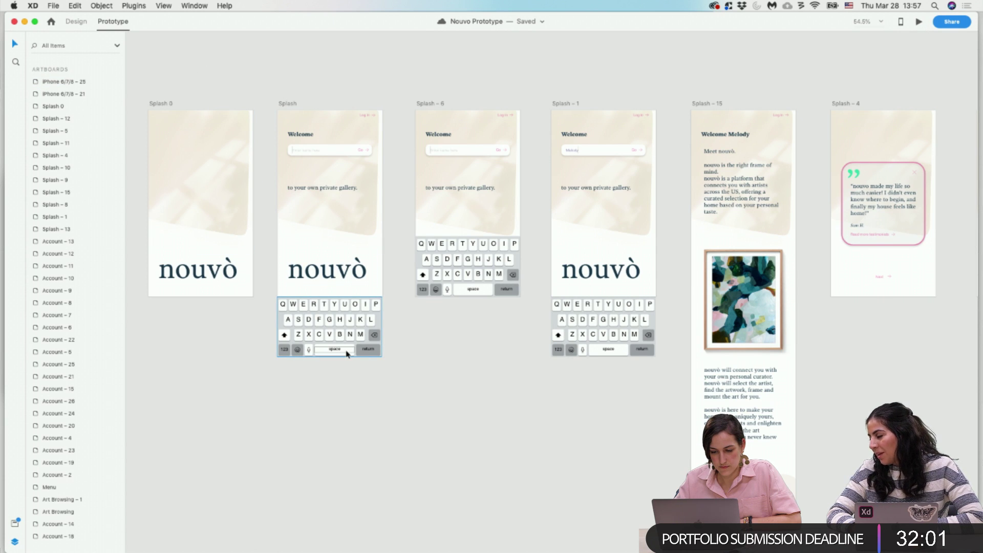
# Change the action of the name field's link from Splash to Splash – 6 to Transition with the Slide Up animation.
pyautogui.click(291, 104)
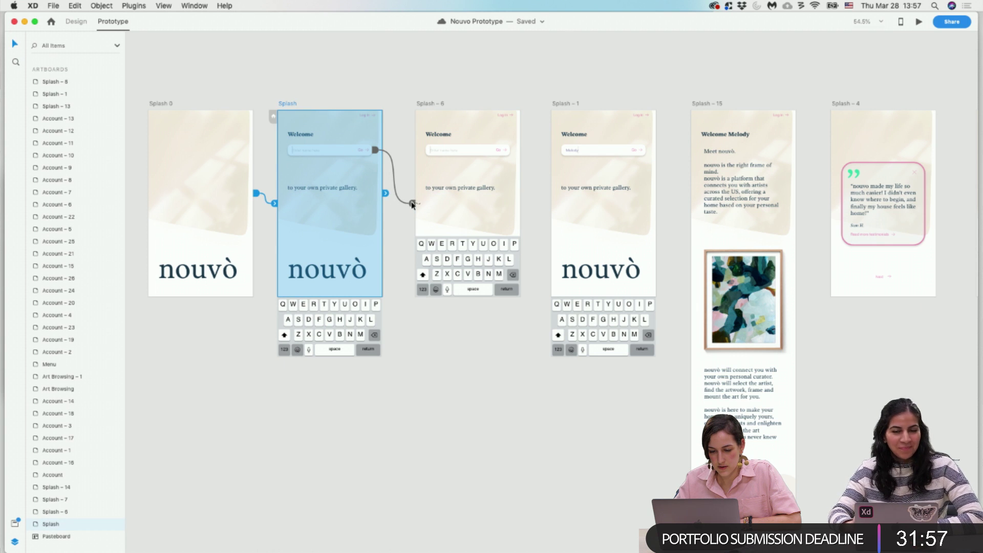
pyautogui.click(413, 205)
pyautogui.click(420, 283)
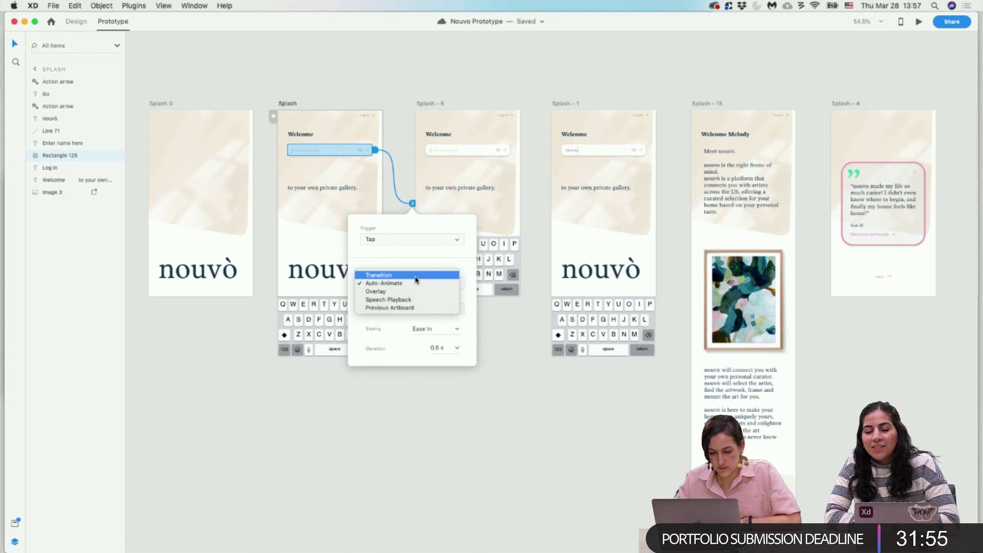
pyautogui.click(415, 280)
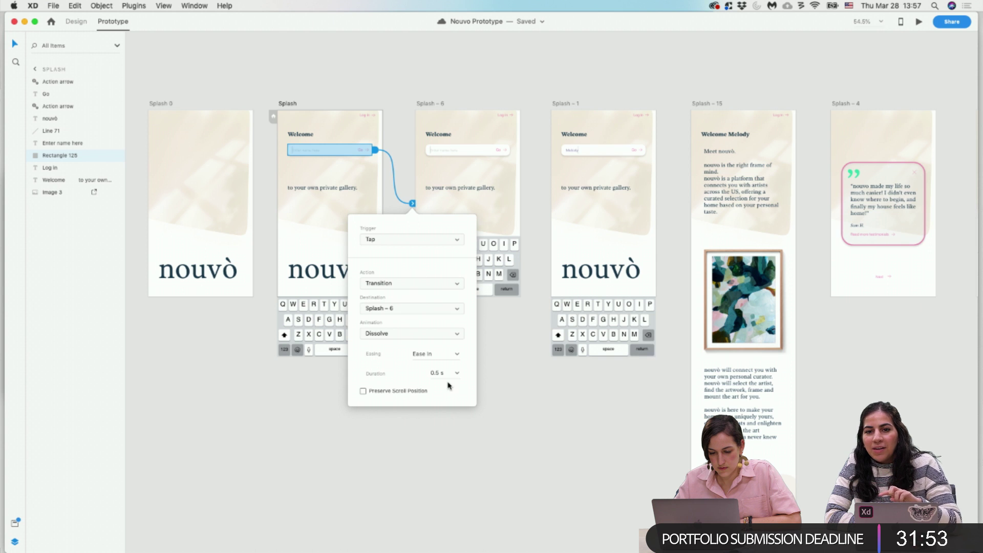
pyautogui.click(410, 333)
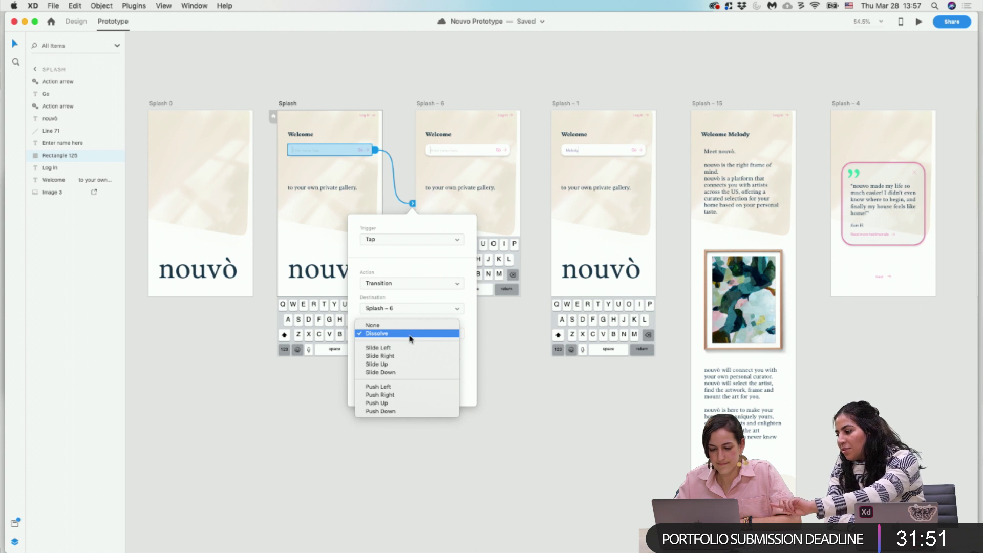
pyautogui.click(412, 365)
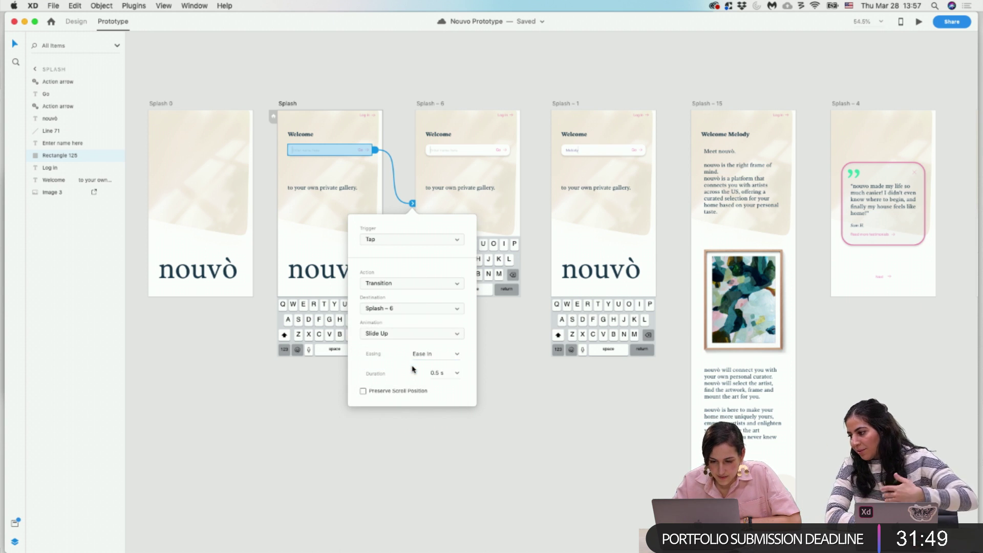
pyautogui.click(499, 389)
# Change the action of the link from Splash – 6's name placeholder to Splash – 1 to Transition with the Slide Down animation.
pyautogui.click(463, 294)
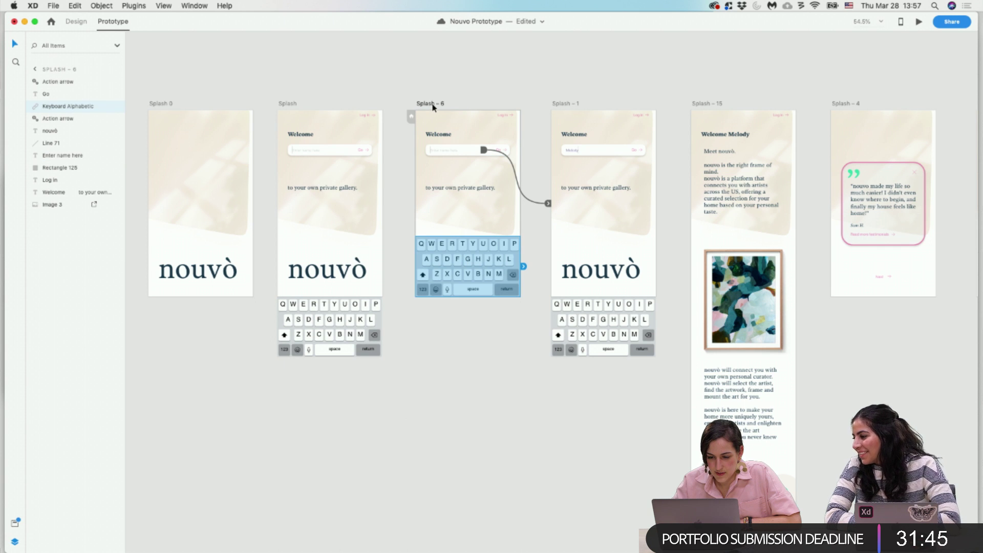
pyautogui.click(548, 205)
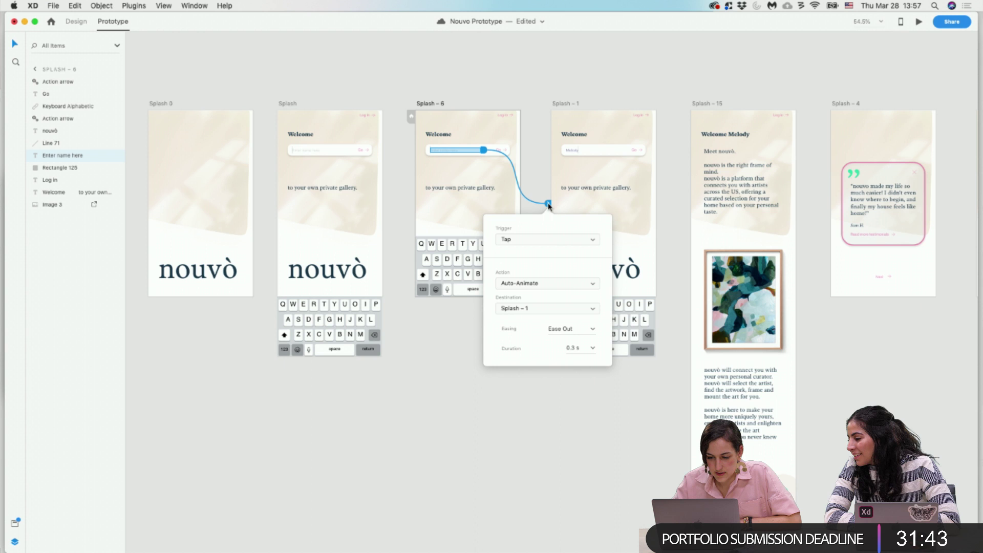
pyautogui.click(566, 281)
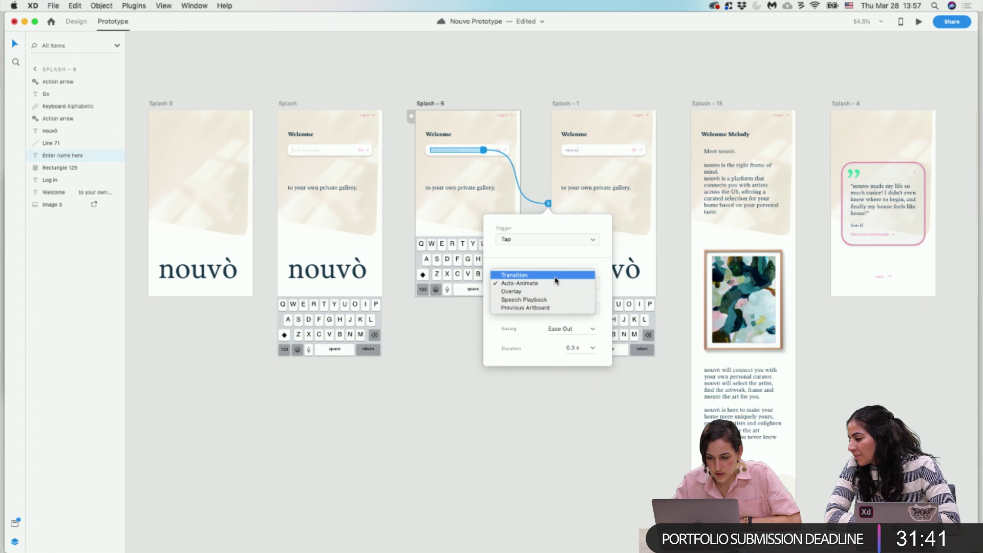
pyautogui.click(556, 276)
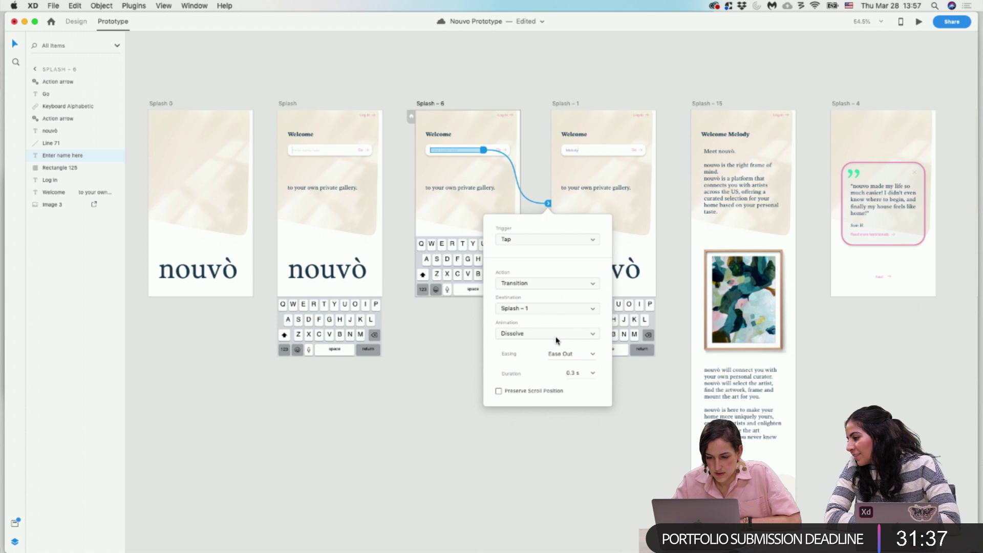
pyautogui.click(557, 340)
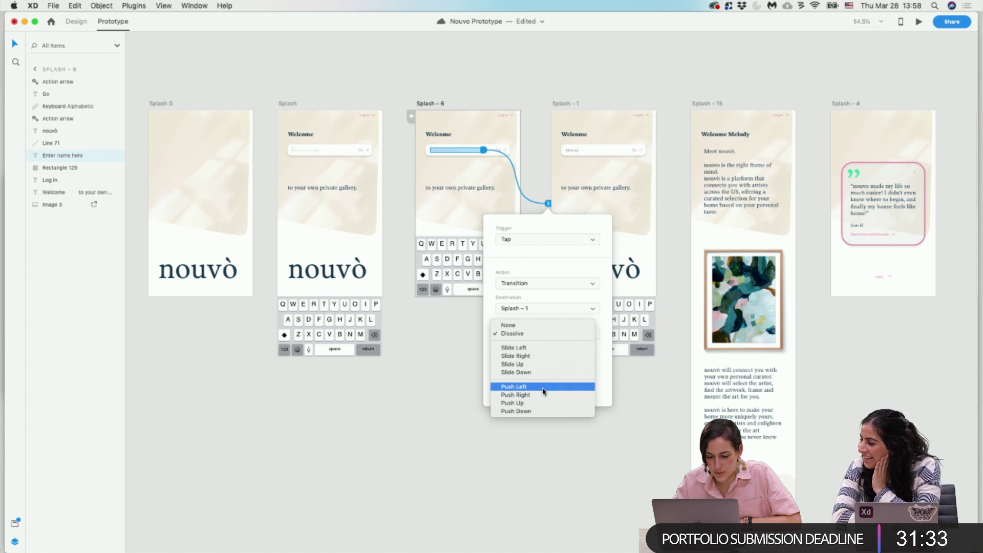
pyautogui.click(532, 372)
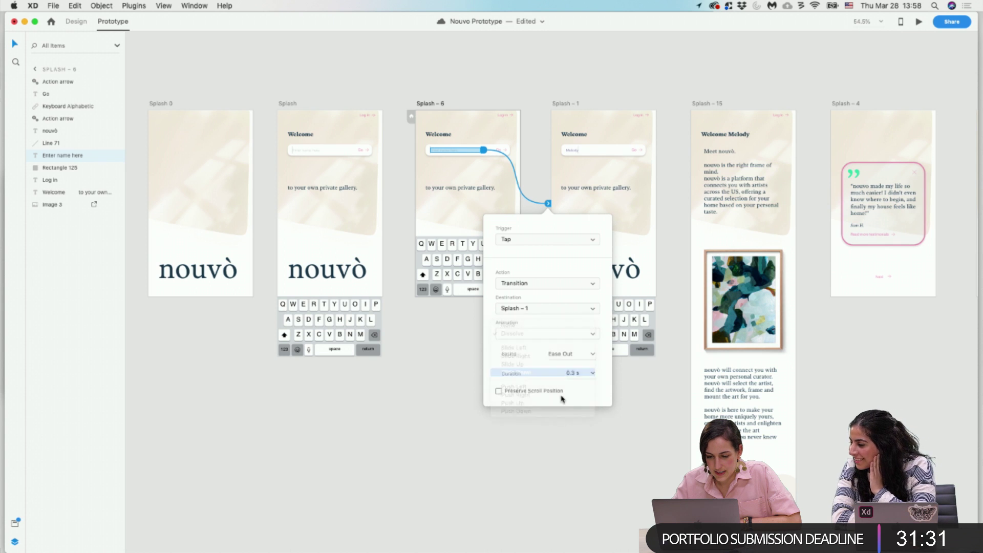
pyautogui.click(621, 445)
# Preview the prototype from Splash 0, trigger the name field to check the keyboard transition, and close the preview.
pyautogui.click(167, 103)
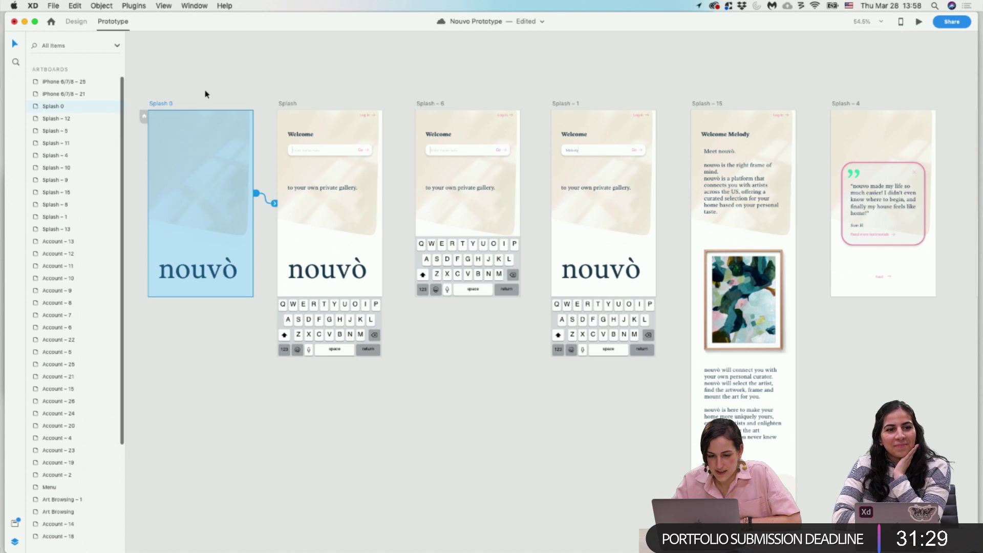
pyautogui.click(918, 22)
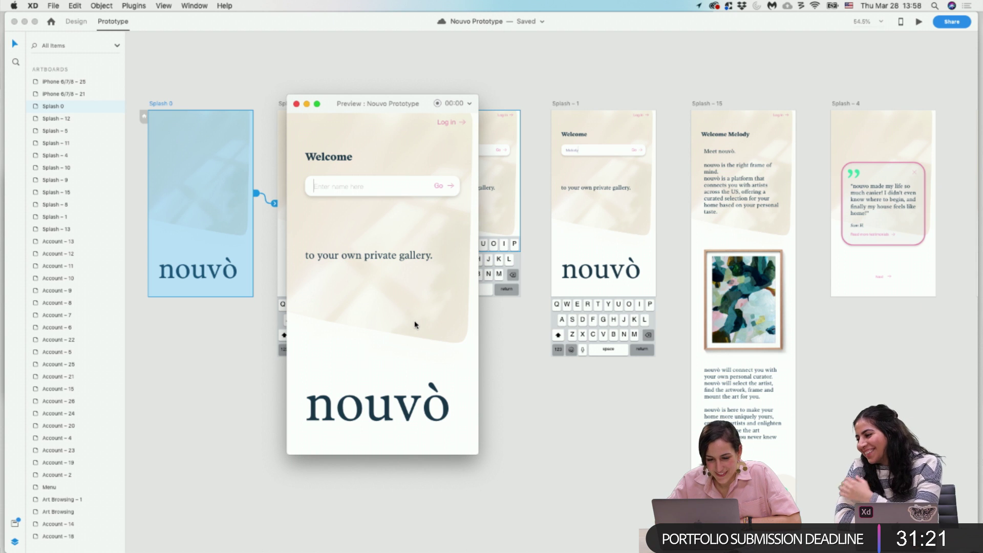
pyautogui.click(339, 194)
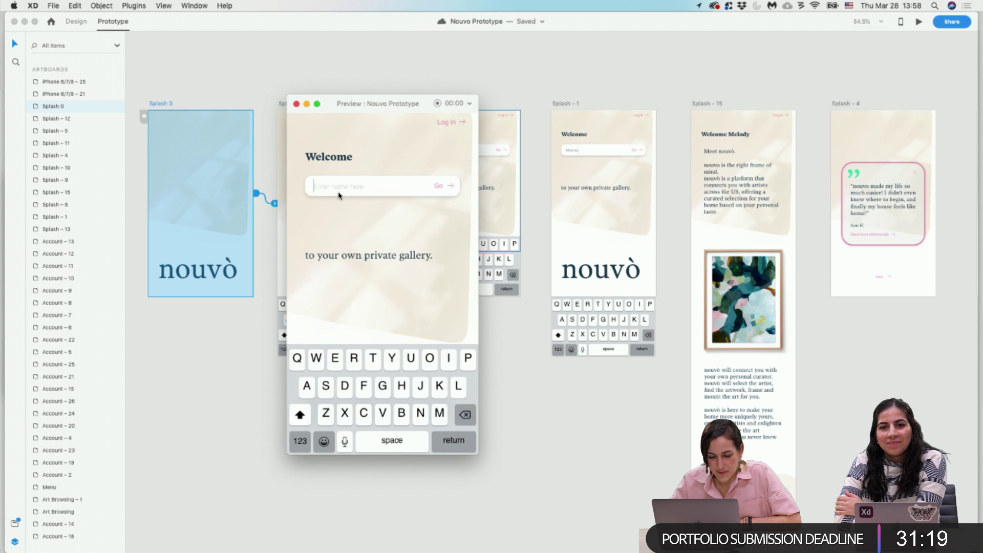
pyautogui.click(296, 104)
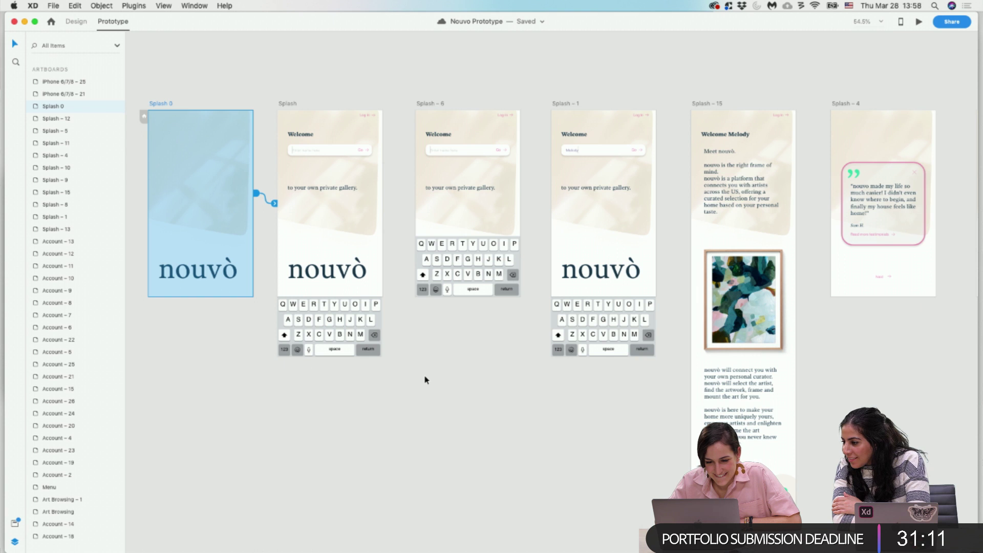
# Link the keyboard below the Splash artboard to Splash – 6 with a Tap trigger and the Transition action.
pyautogui.click(289, 105)
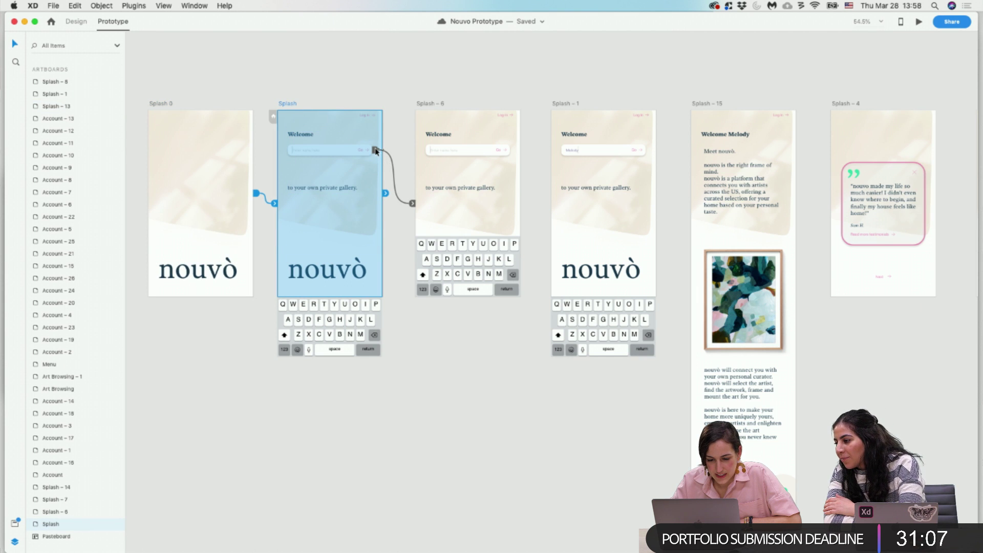
pyautogui.click(334, 346)
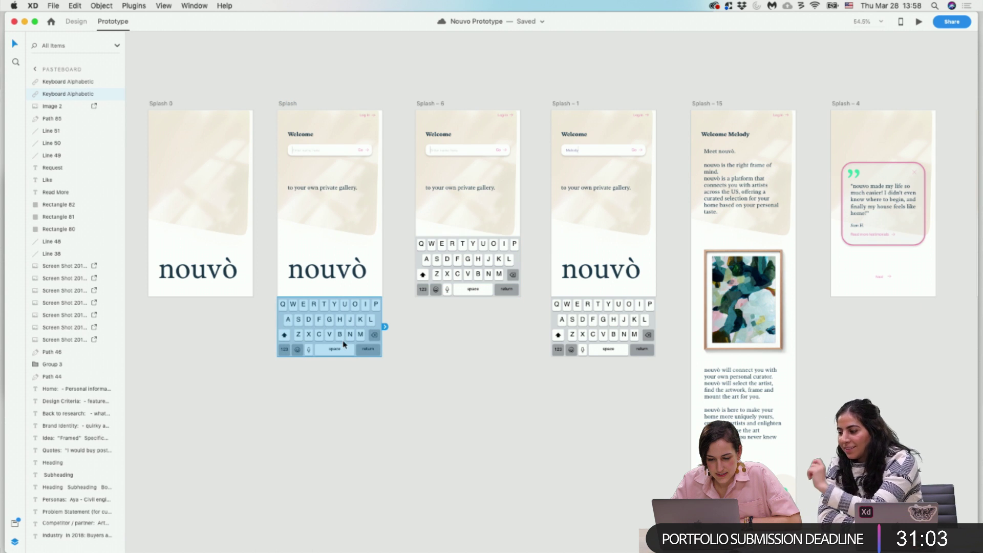
pyautogui.moveTo(388, 318); pyautogui.dragTo(418, 276)
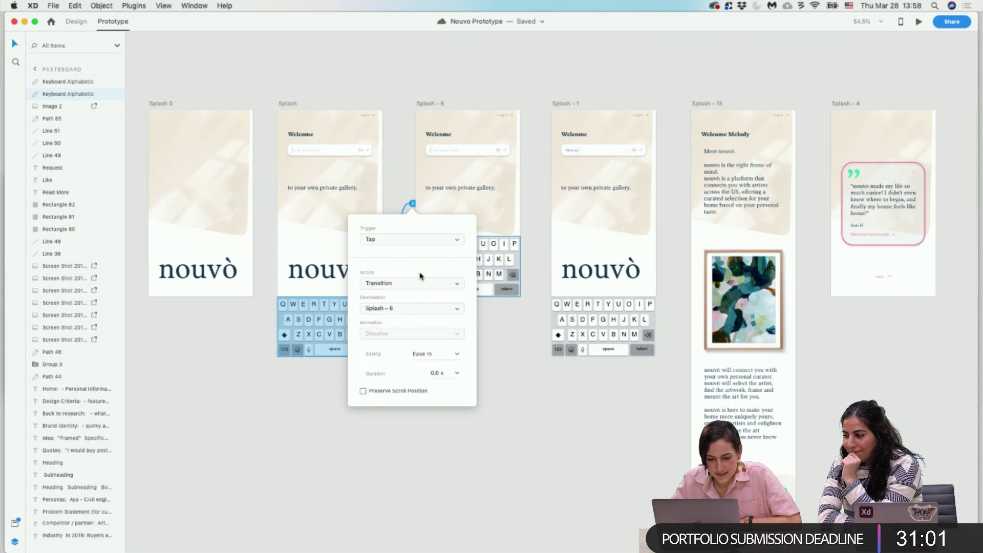
pyautogui.click(411, 310)
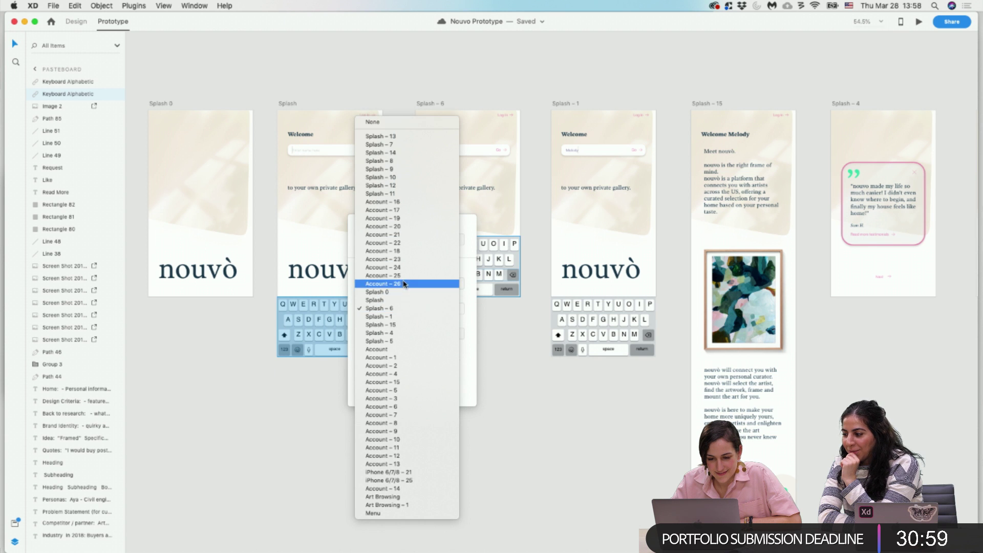
pyautogui.click(520, 379)
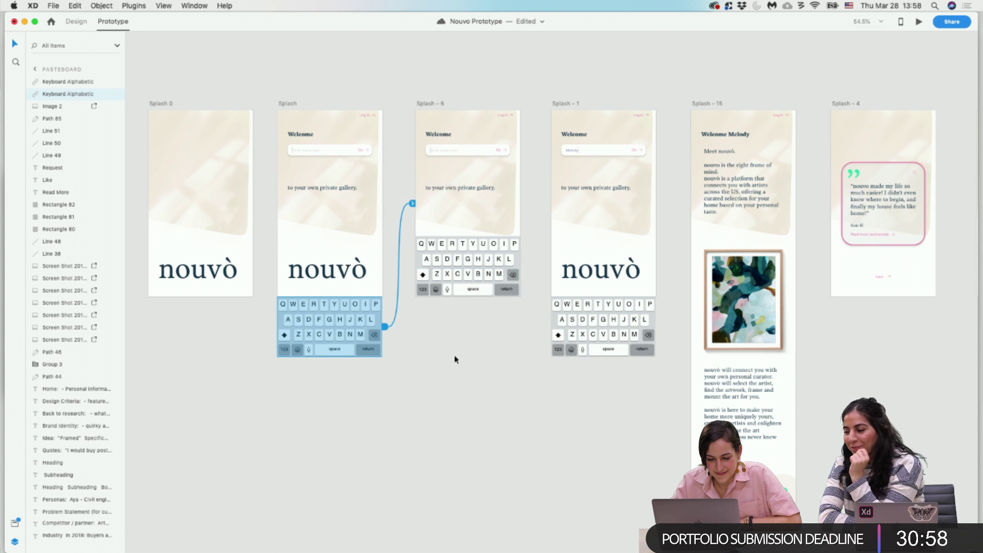
# Examine the settings and destination choices of the link from the keyboard below Splash, and clear the selection.
pyautogui.click(444, 282)
pyautogui.click(350, 338)
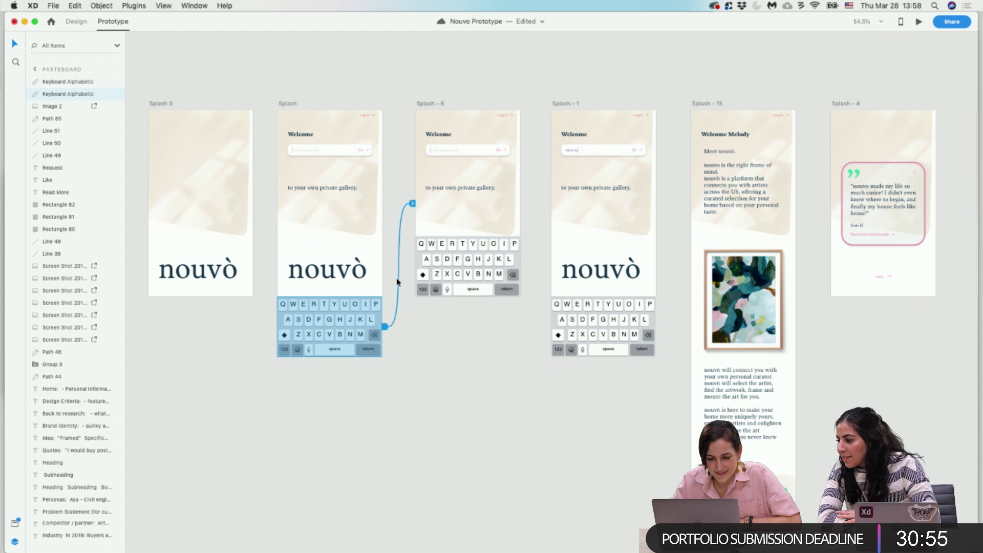
pyautogui.click(385, 327)
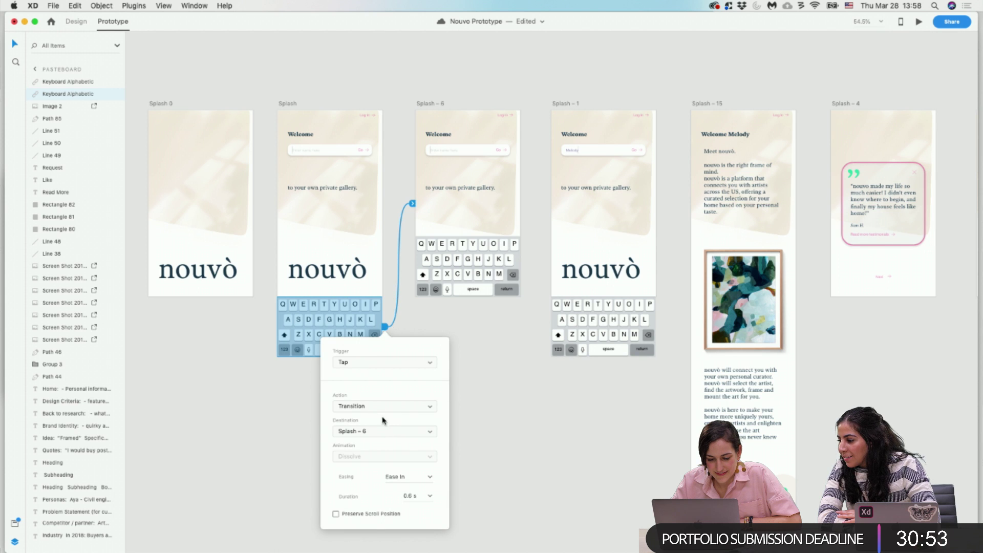
pyautogui.click(384, 431)
pyautogui.scroll(-2, 385, 434)
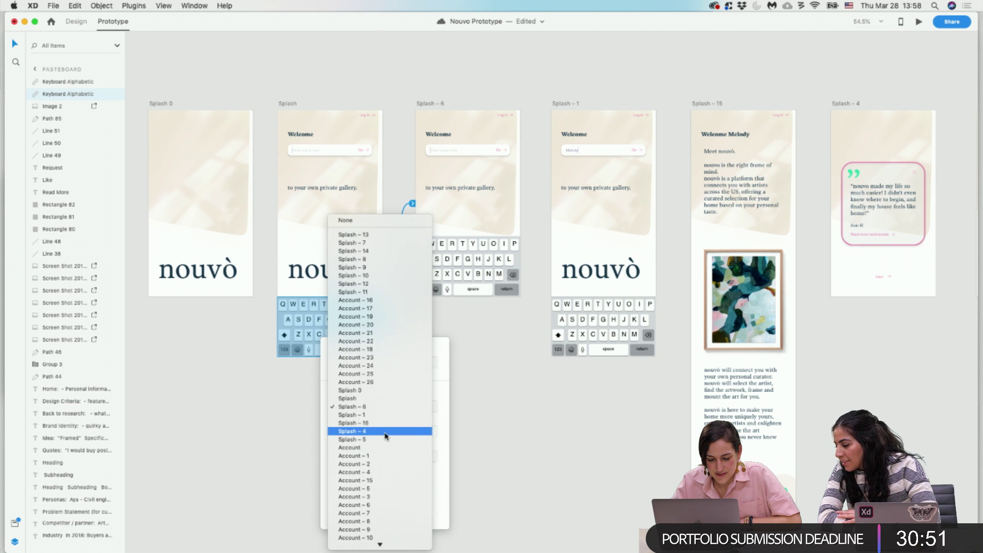
pyautogui.click(446, 426)
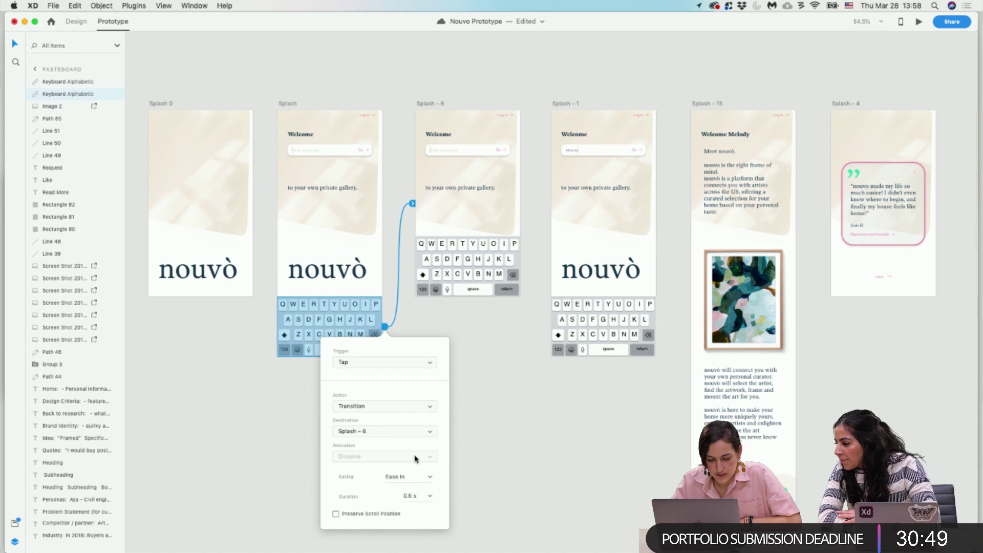
pyautogui.click(438, 318)
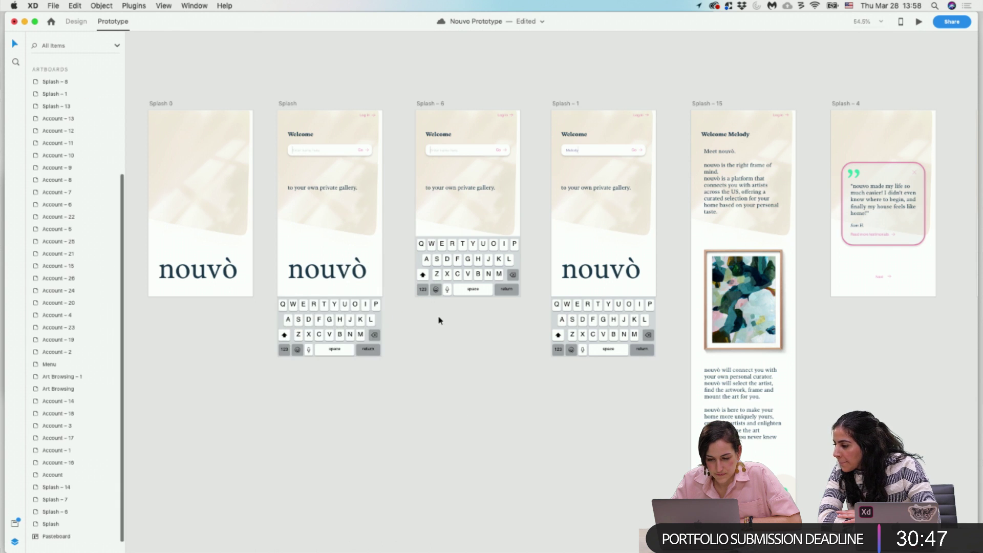
# Return the action of the name field's link from Splash to Splash – 6 to Auto-Animate, and select the Splash 0 artboard.
pyautogui.click(288, 104)
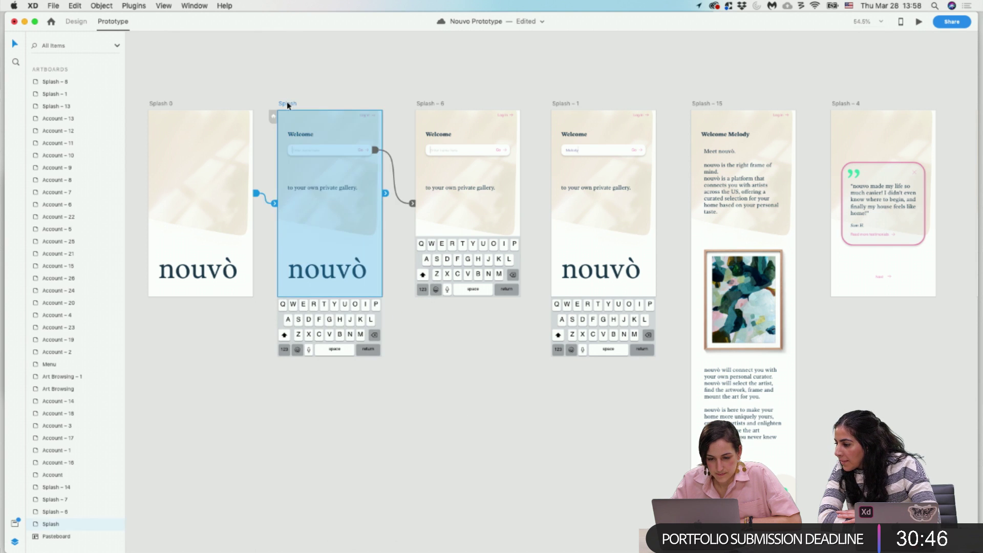
pyautogui.click(412, 204)
pyautogui.click(417, 283)
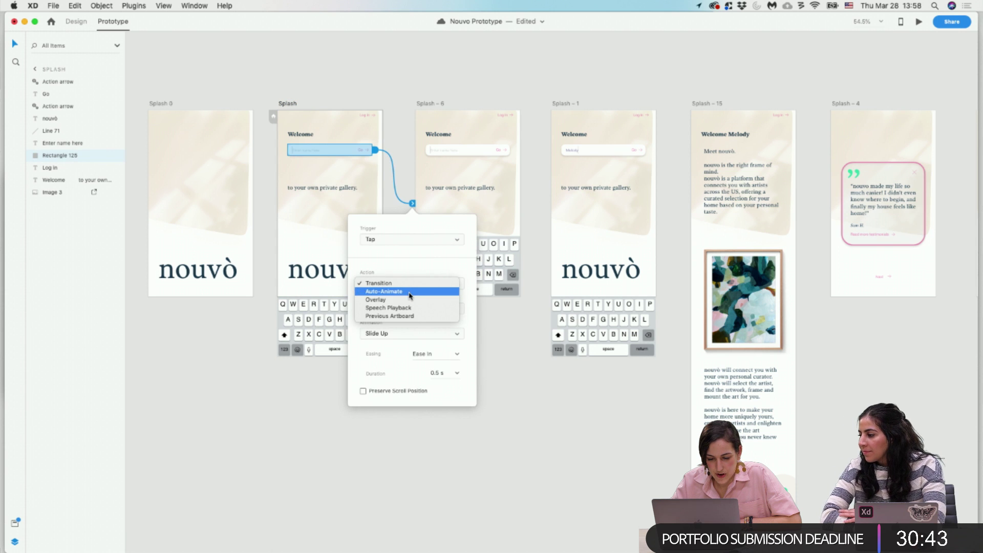
pyautogui.click(409, 296)
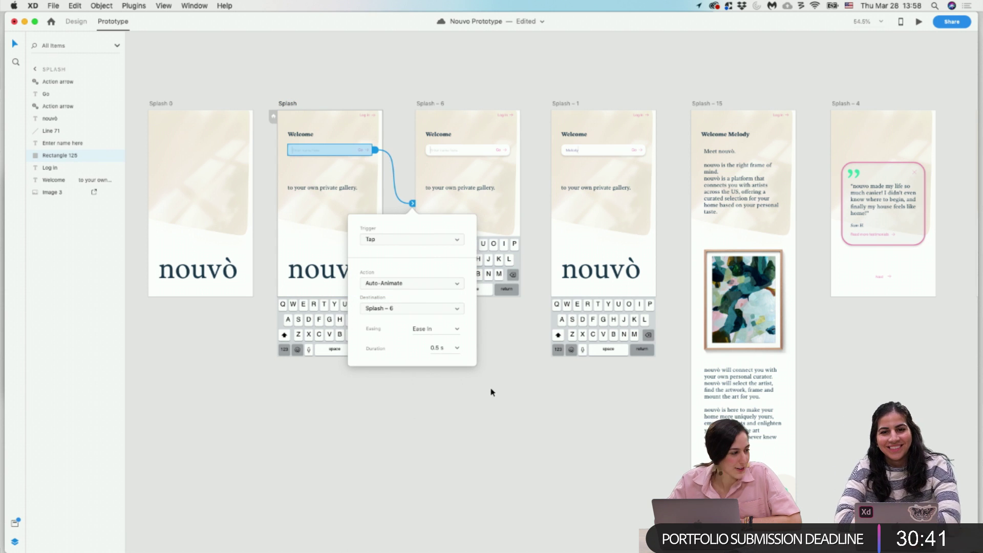
pyautogui.click(394, 142)
pyautogui.click(161, 103)
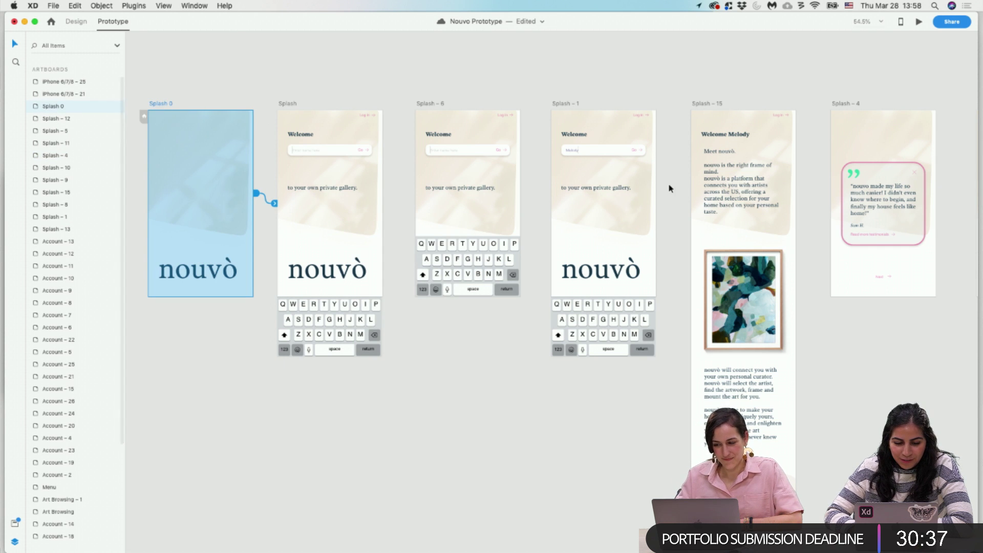
# Preview the prototype from Splash 0, close the preview, and check the links of the Splash name field and both keyboards.
pyautogui.click(920, 22)
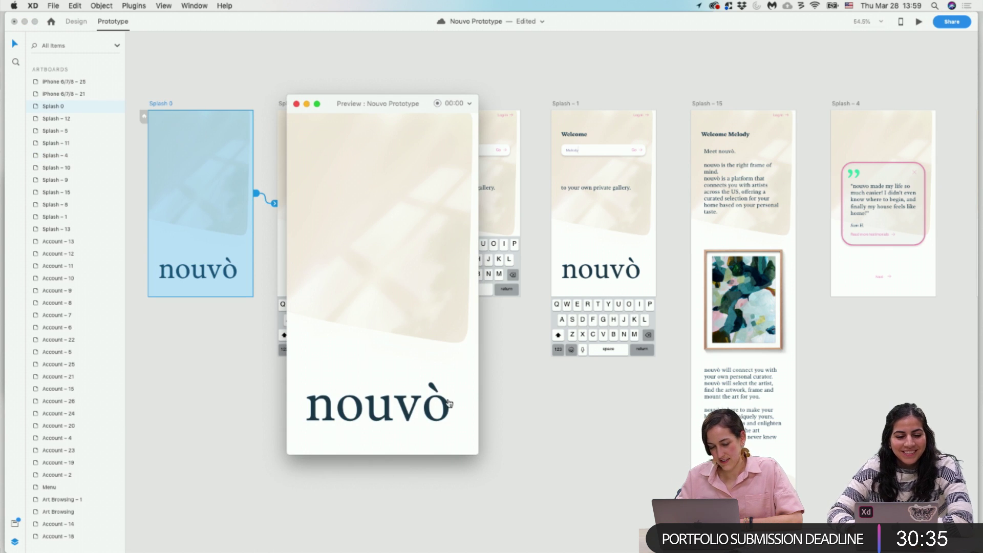
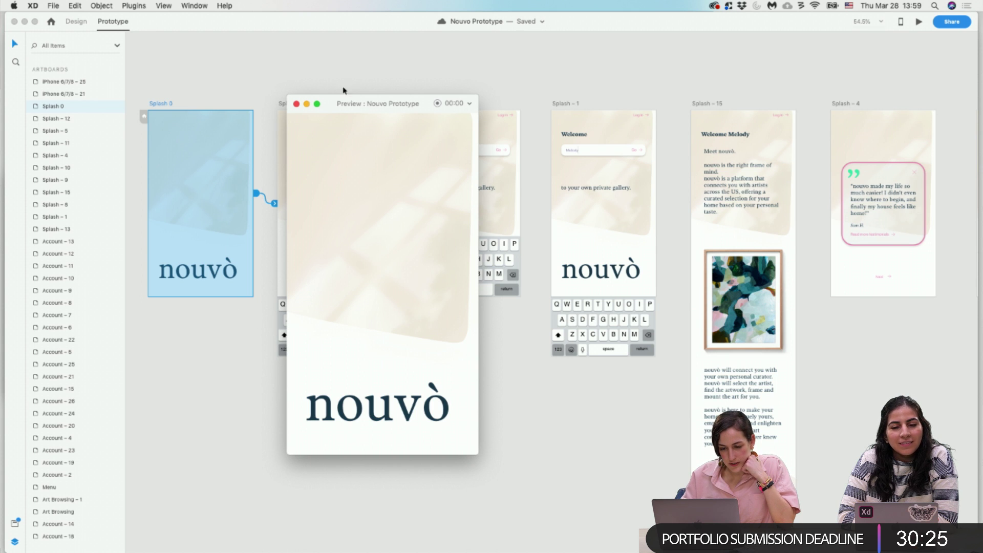
pyautogui.click(296, 103)
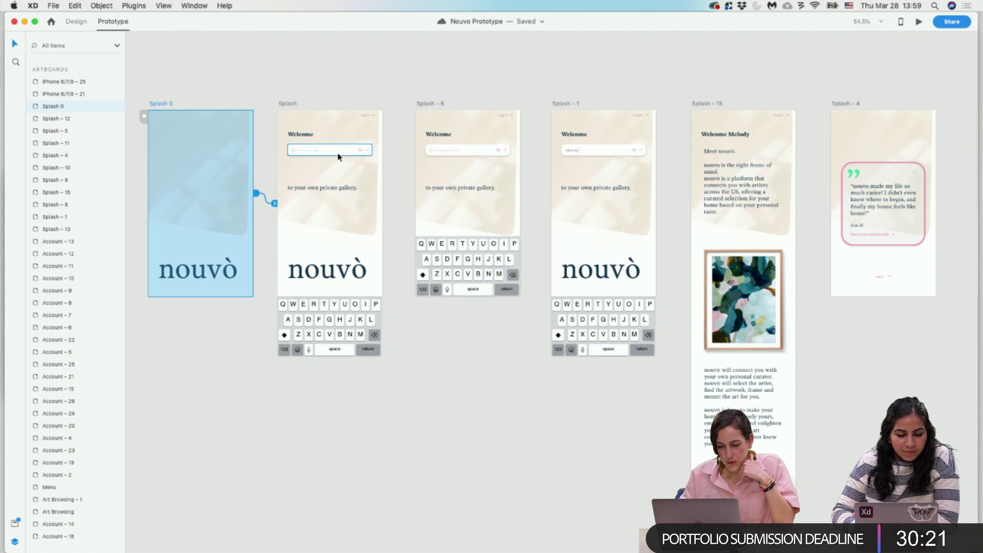
pyautogui.click(337, 153)
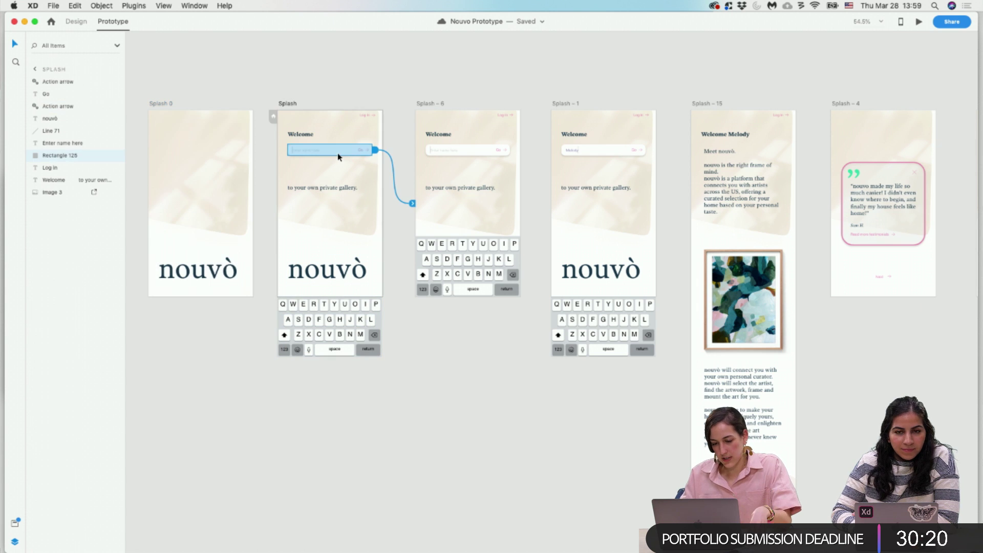
pyautogui.click(344, 329)
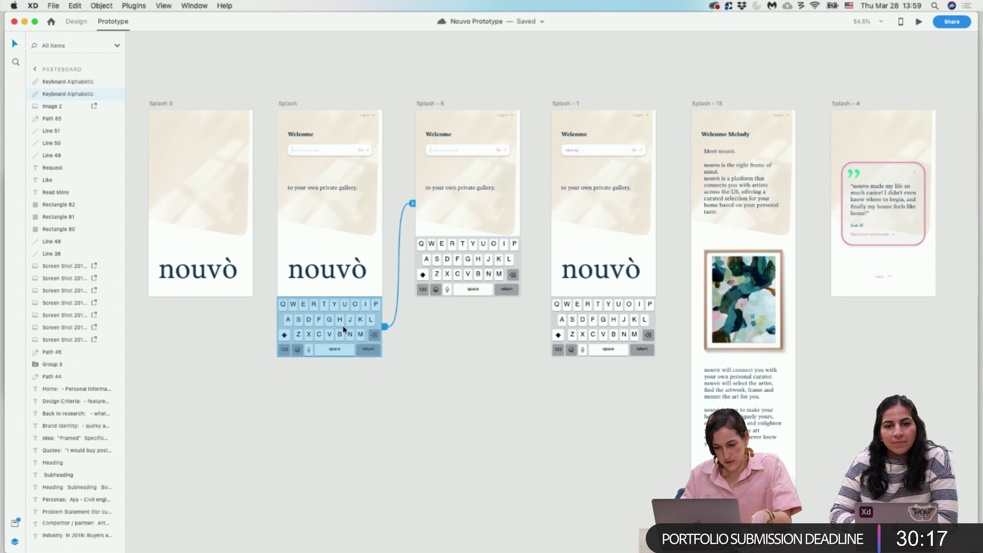
pyautogui.click(469, 244)
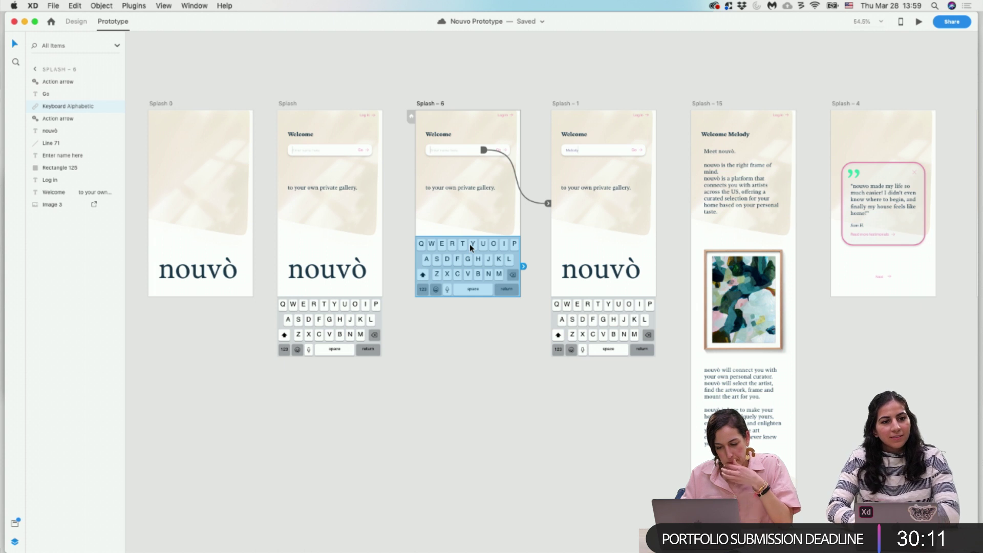
# Change the action of the link from the keyboard below Splash to Splash – 6 to Overlay.
pyautogui.click(354, 336)
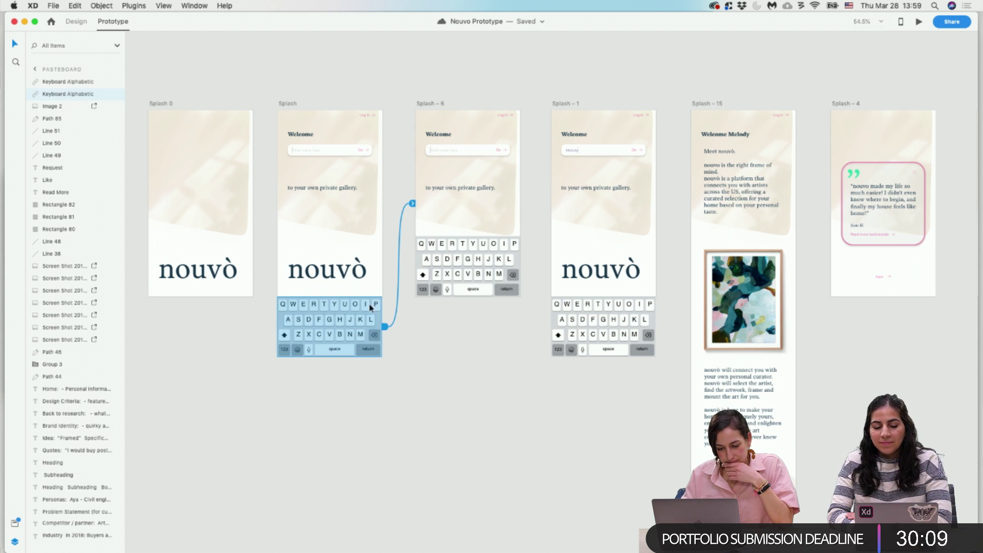
pyautogui.click(414, 206)
pyautogui.click(402, 283)
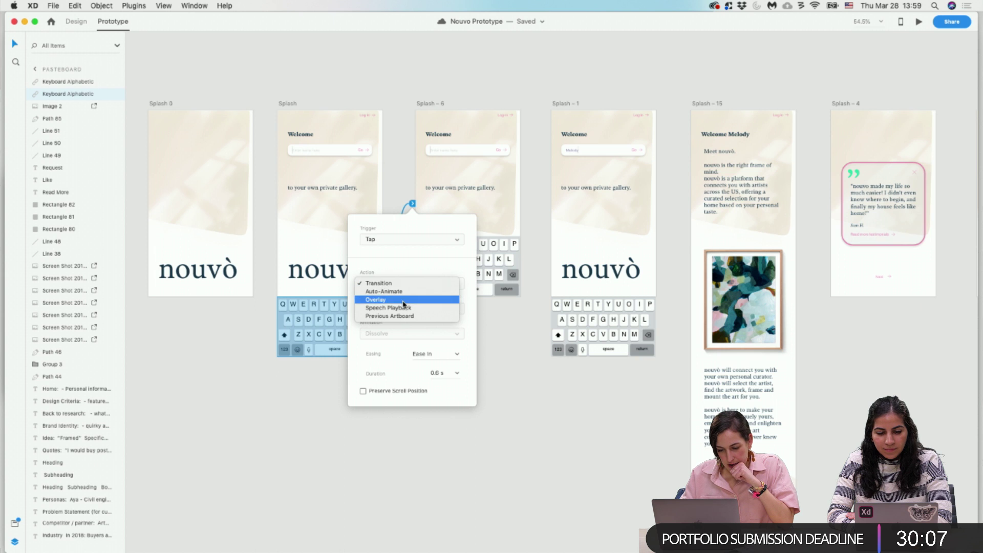
pyautogui.click(402, 303)
pyautogui.click(519, 345)
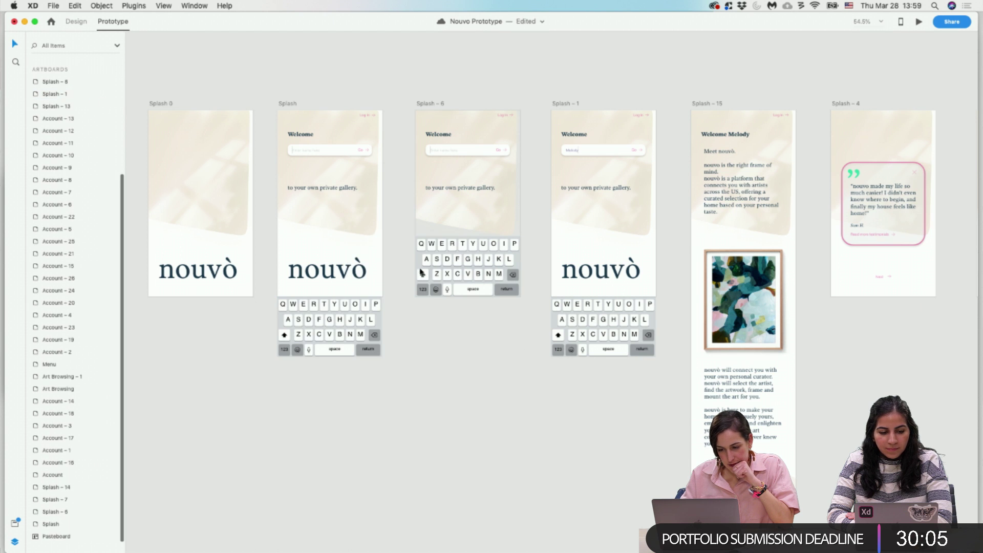
# Preview the prototype from the Splash artboard, trigger the name field to check the keyboard transition, and close the preview.
pyautogui.click(293, 103)
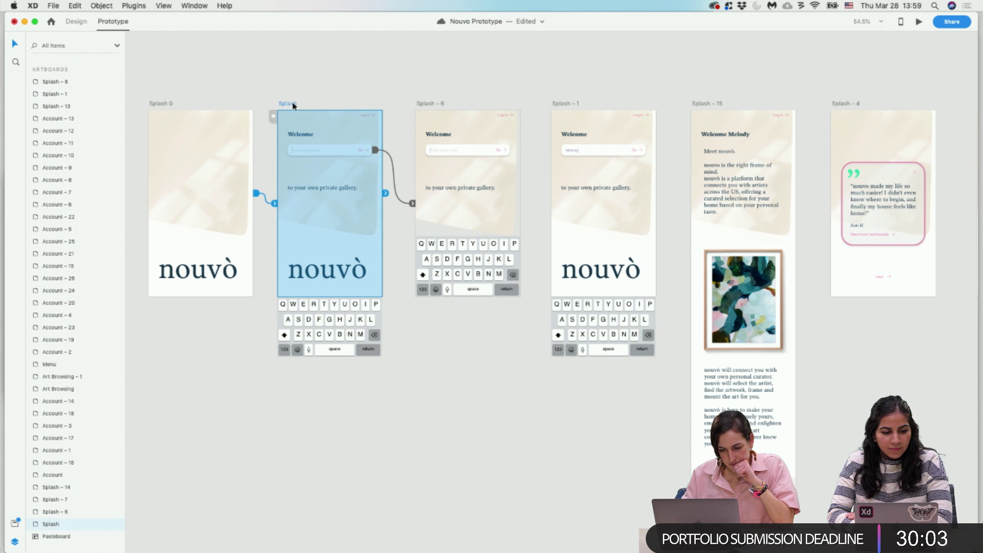
pyautogui.click(919, 22)
pyautogui.click(357, 190)
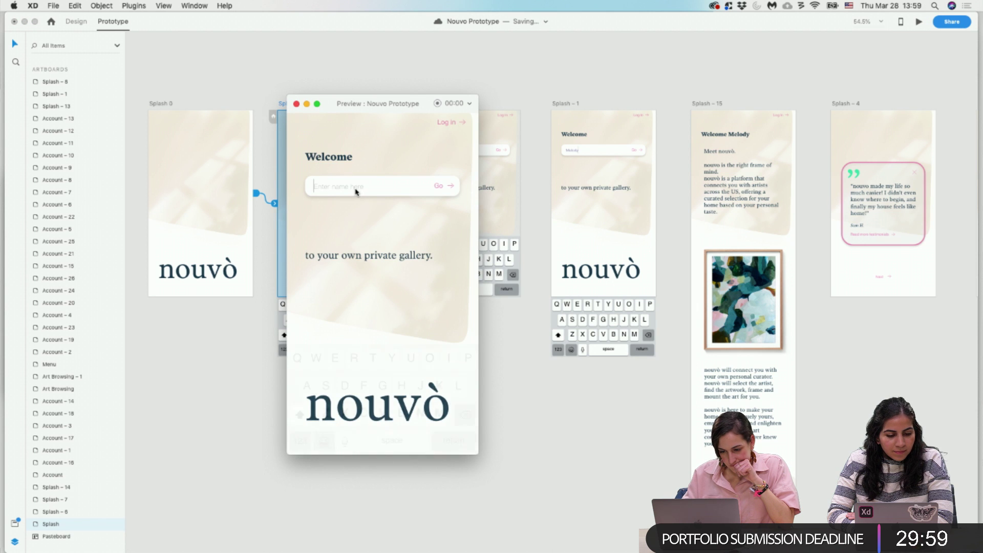
pyautogui.click(297, 104)
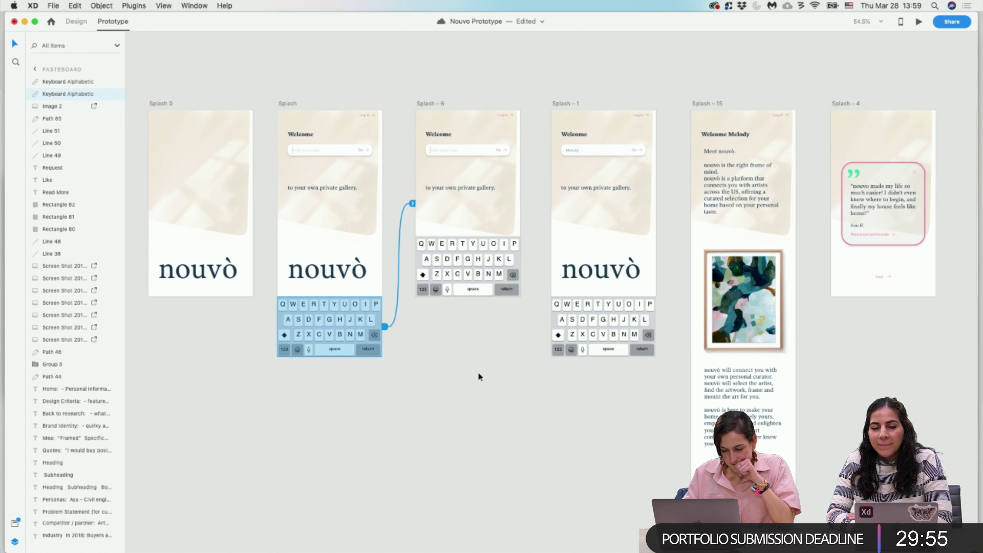
# Preview the prototype from Splash 0, trigger the name field through to the filled-in name on Splash – 1, and close the preview.
pyautogui.click(478, 377)
pyautogui.hscroll(3, 479, 377)
pyautogui.scroll(-3, 479, 376)
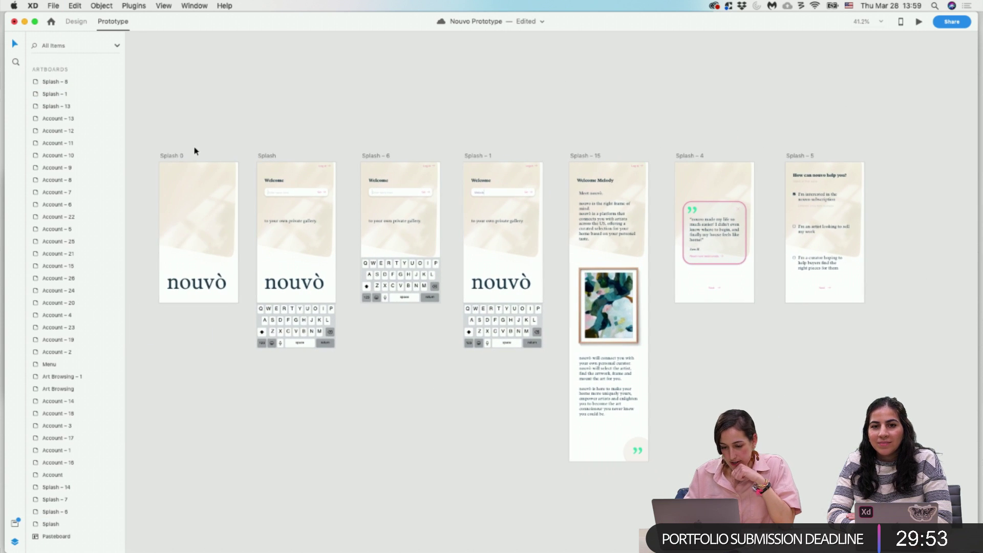
pyautogui.click(174, 156)
pyautogui.click(919, 22)
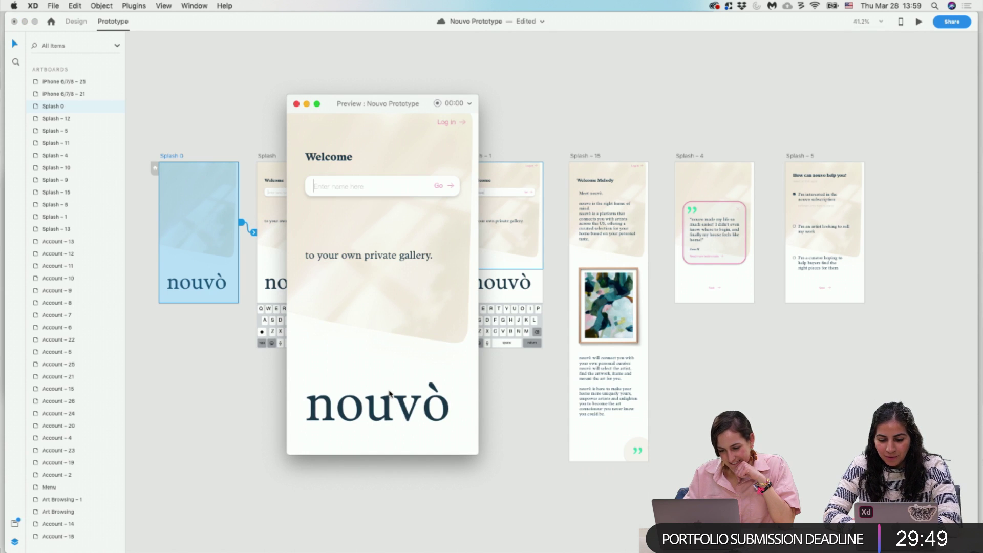
pyautogui.click(351, 186)
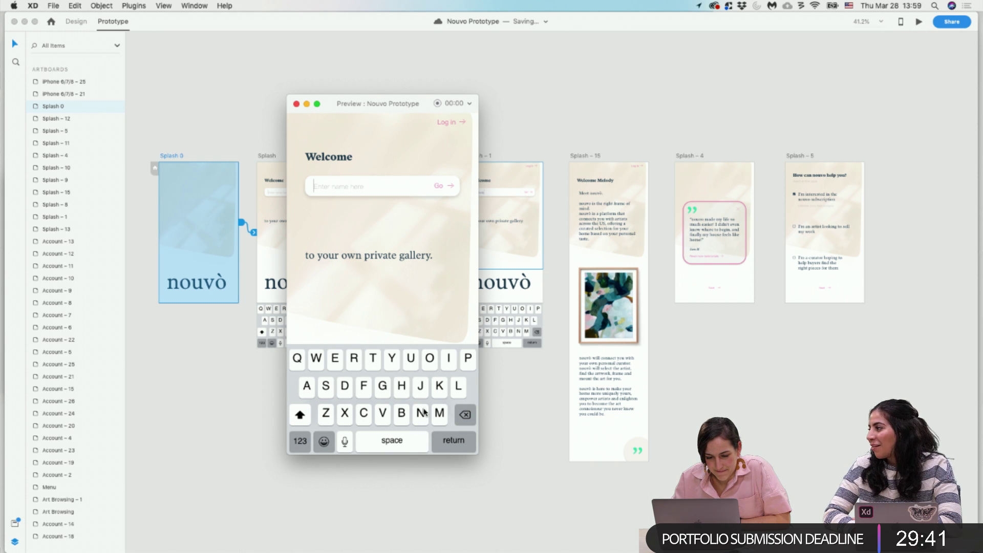
pyautogui.write('Melody')
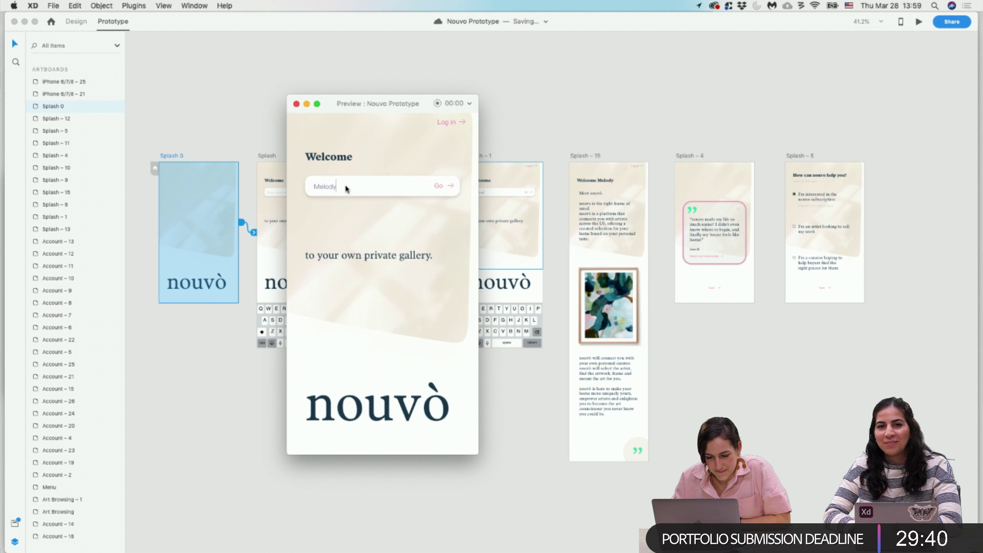
pyautogui.click(297, 104)
# Set the duration of the name field's Auto-Animate link from Splash to Splash – 6 to 0.8 s.
pyautogui.scroll(5, 399, 203)
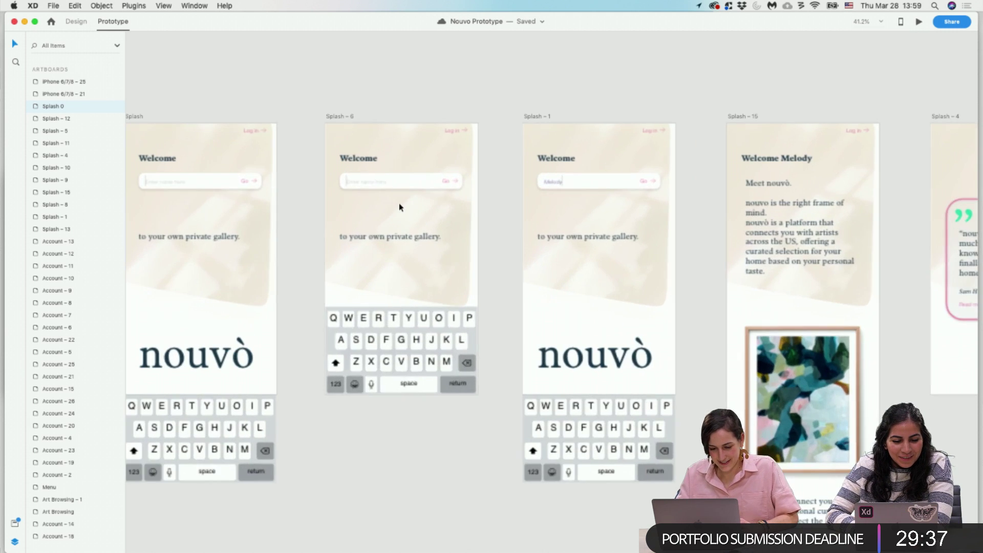
pyautogui.hscroll(-5, 307, 225)
pyautogui.click(230, 111)
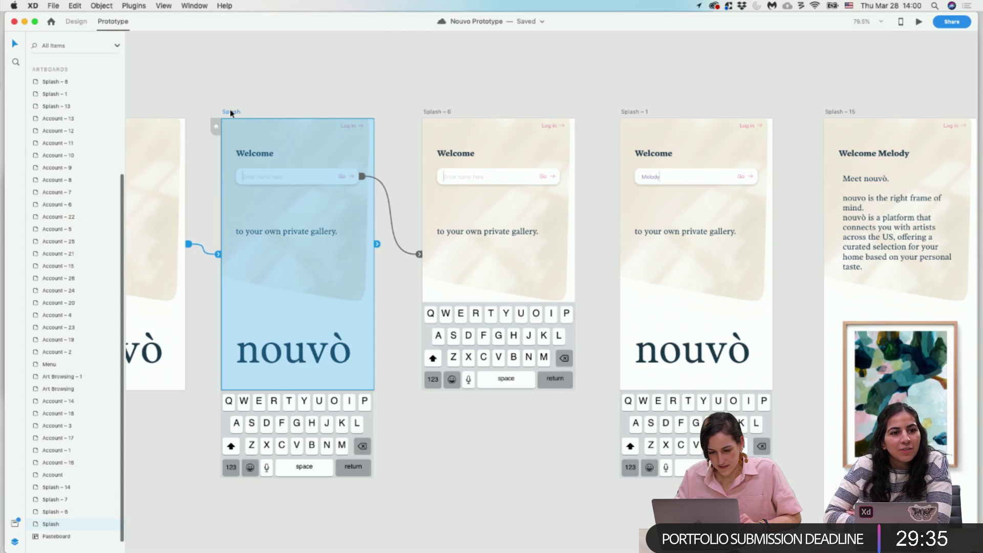
pyautogui.click(420, 254)
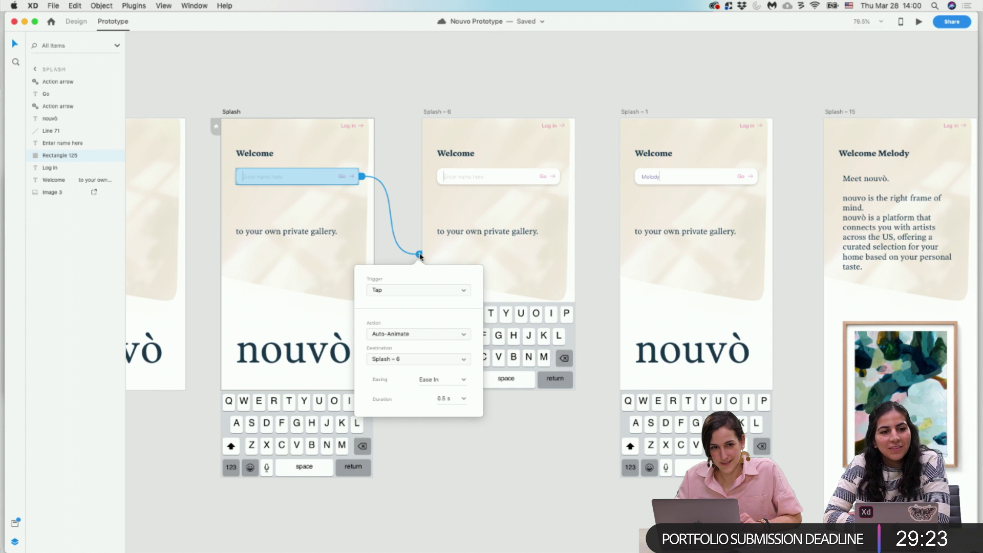
pyautogui.click(433, 334)
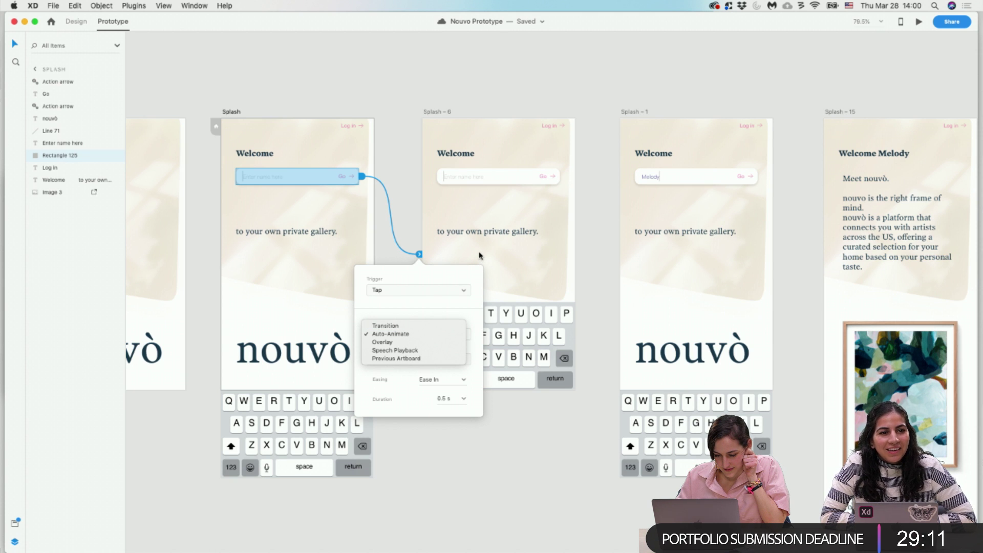
pyautogui.click(439, 398)
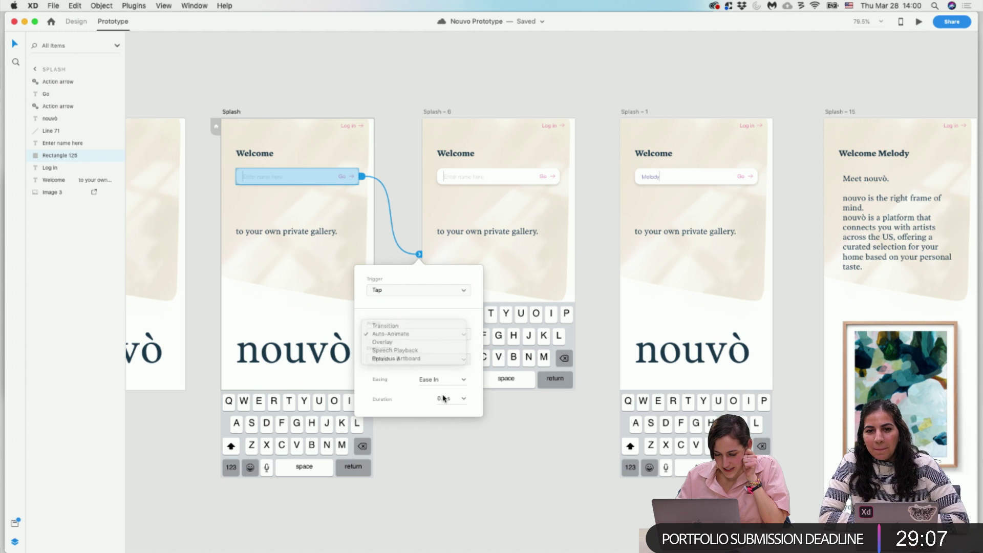
pyautogui.click(442, 398)
pyautogui.write('0.8')
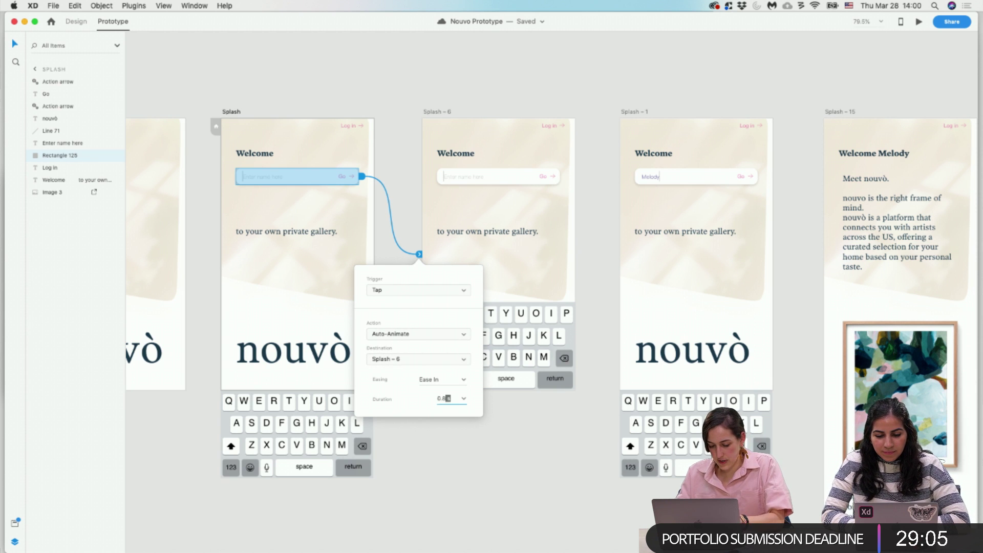
pyautogui.press('Return')
pyautogui.click(522, 351)
# Set the duration of the name placeholder's link from Splash – 6 to Splash – 1 to 0.8 s.
pyautogui.hscroll(-1, 266, 338)
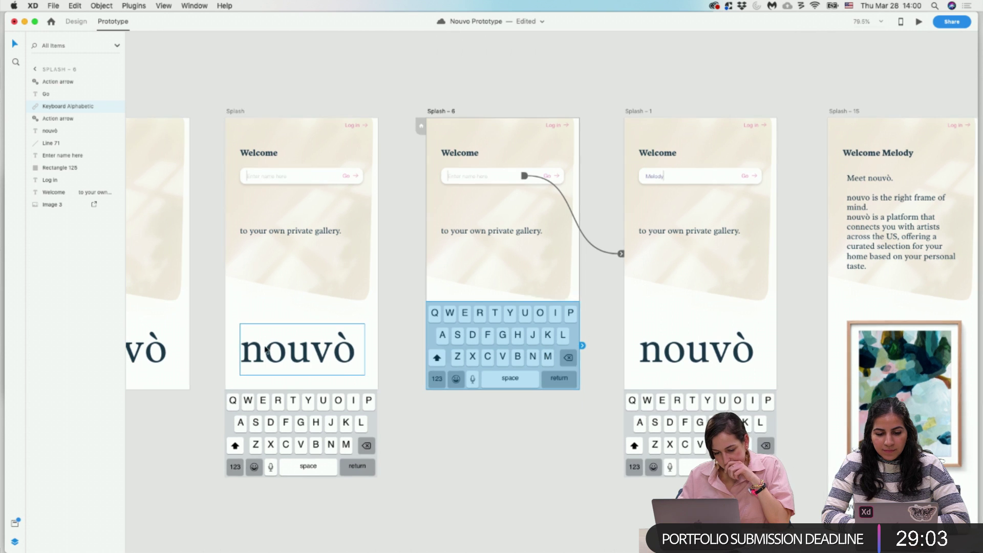
pyautogui.click(625, 253)
pyautogui.click(657, 420)
pyautogui.write('0.8 s')
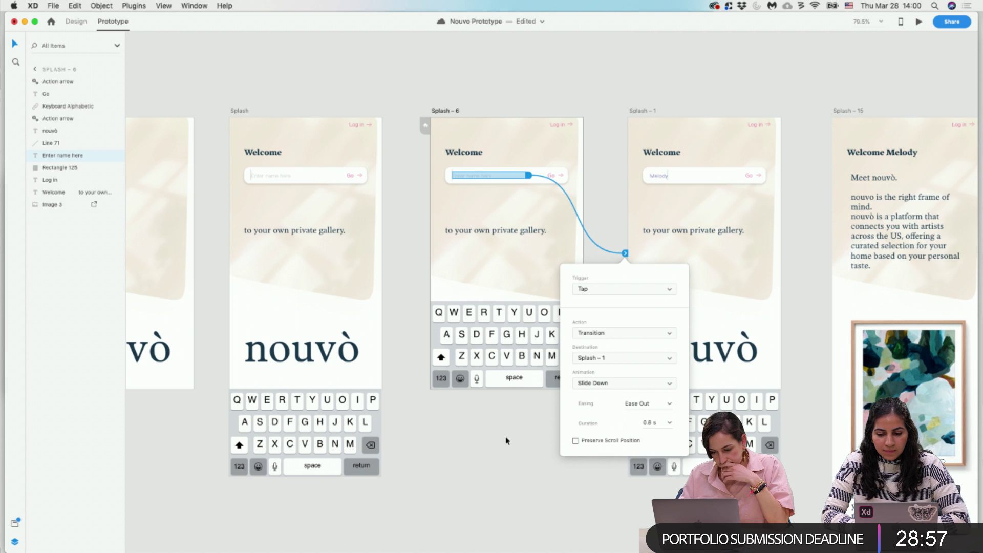
pyautogui.click(466, 448)
# Preview the retimed transitions from Splash through Splash – 6 to Splash – 1 by triggering the name field twice, and close the preview.
pyautogui.hscroll(-1, 248, 123)
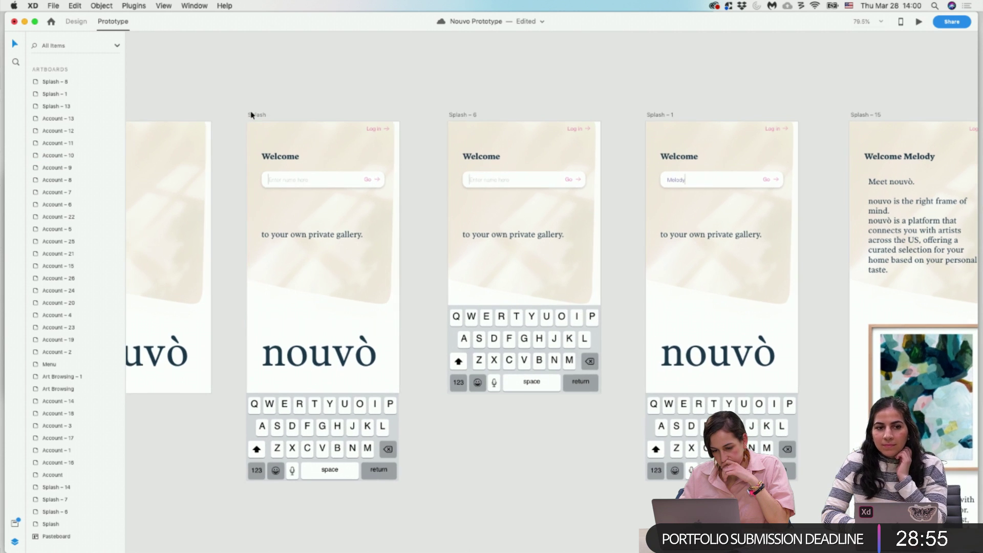
pyautogui.click(251, 113)
pyautogui.click(919, 21)
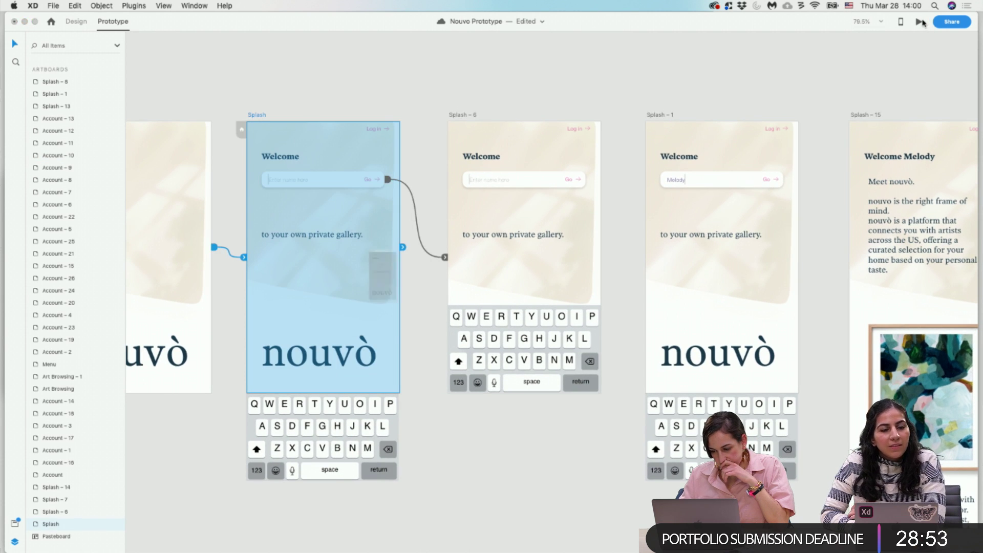
pyautogui.click(359, 191)
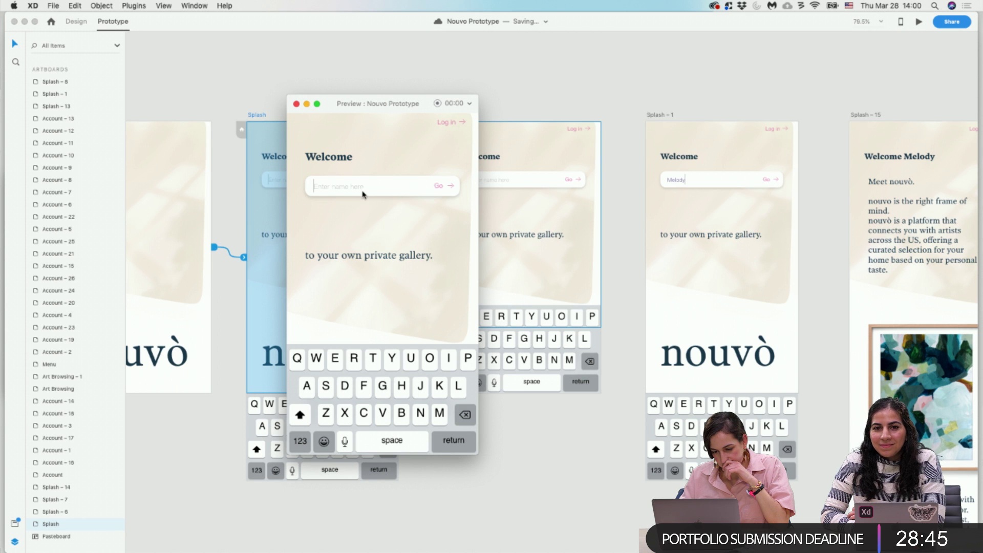
pyautogui.click(346, 189)
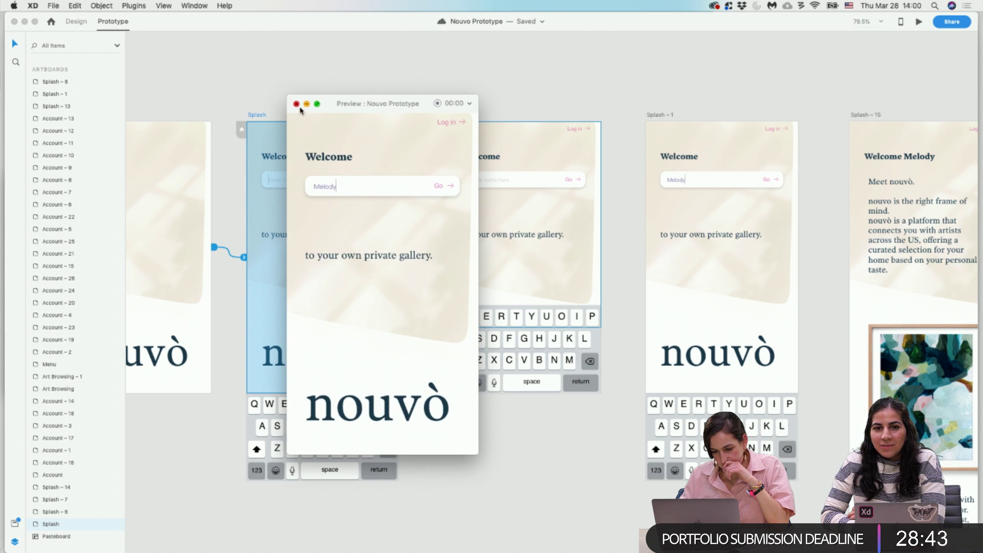
pyautogui.click(296, 105)
# Check the incoming links of Splash – 6 and the settings of the name field's link from Splash.
pyautogui.click(469, 87)
pyautogui.click(455, 116)
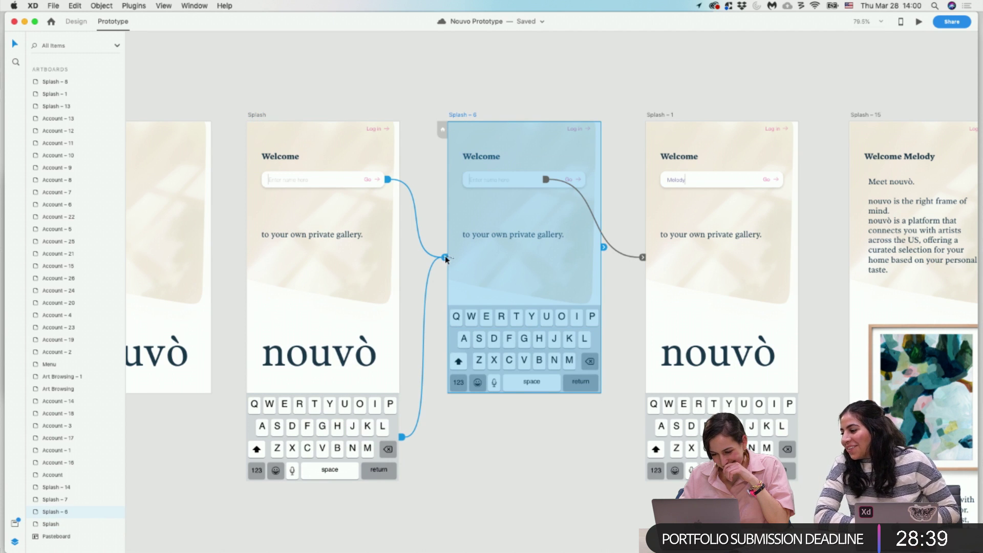
pyautogui.click(388, 180)
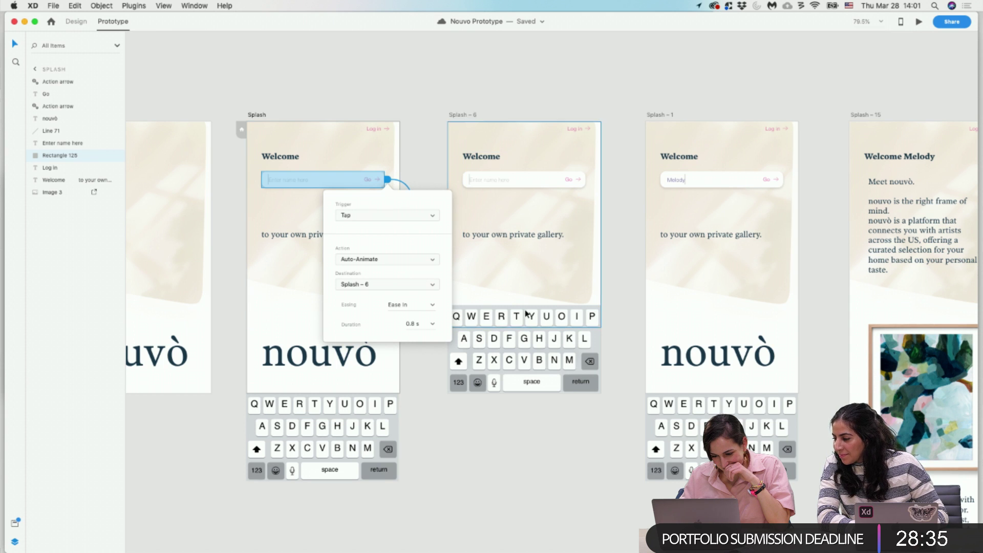
pyautogui.click(574, 333)
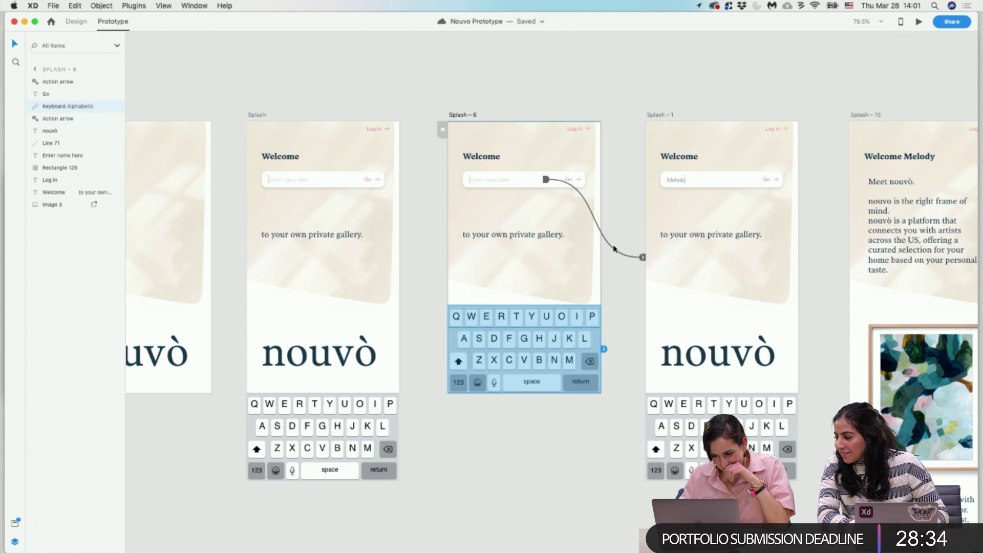
# Change the action of the name placeholder's link from Splash – 6 to Splash – 1 to Auto-Animate, and select the Splash artboard.
pyautogui.click(642, 257)
pyautogui.click(656, 388)
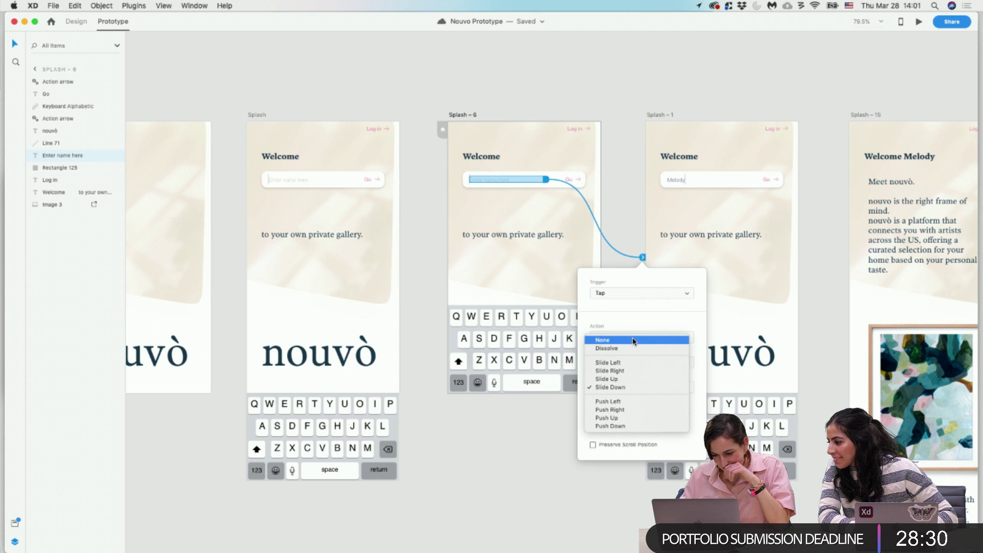
pyautogui.press('Escape')
pyautogui.click(638, 337)
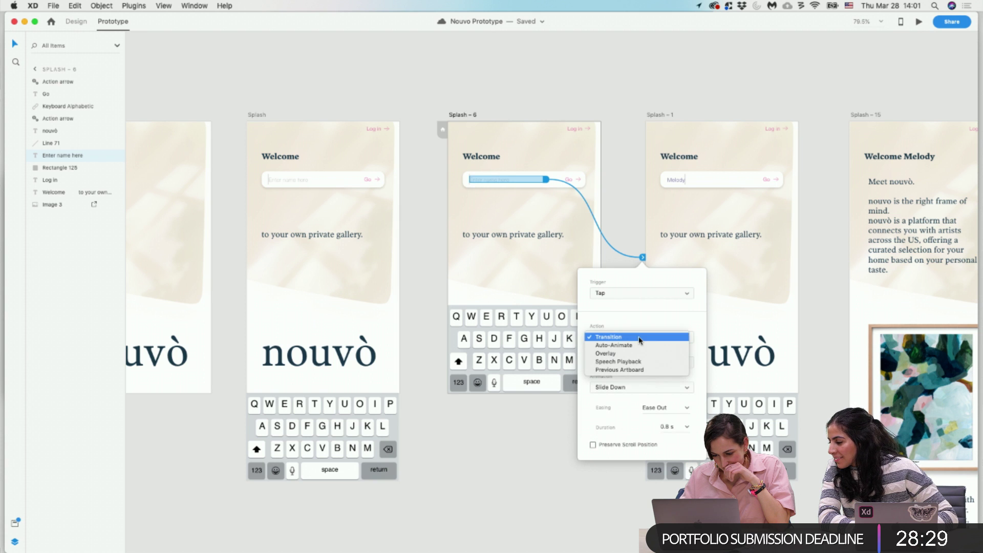
pyautogui.click(637, 345)
pyautogui.click(607, 107)
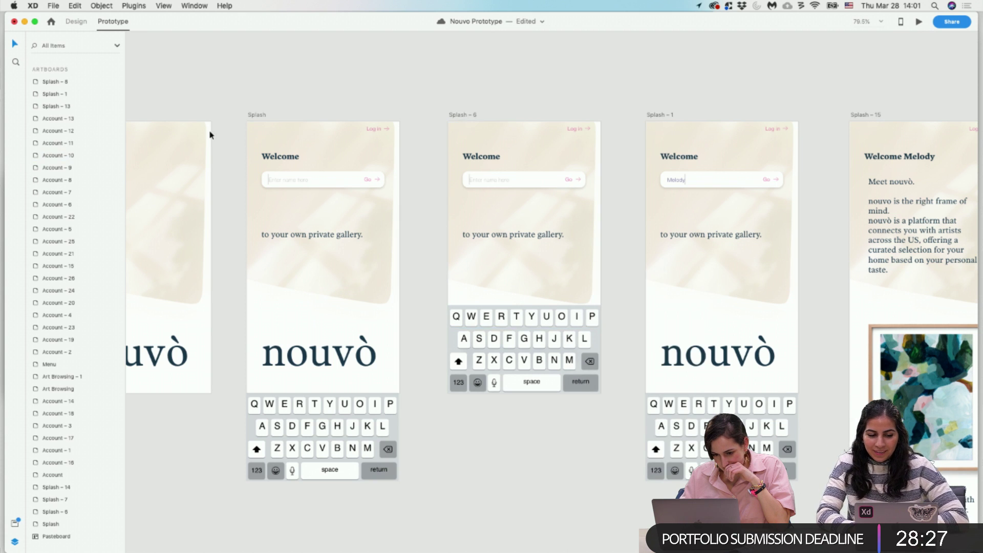
pyautogui.click(255, 115)
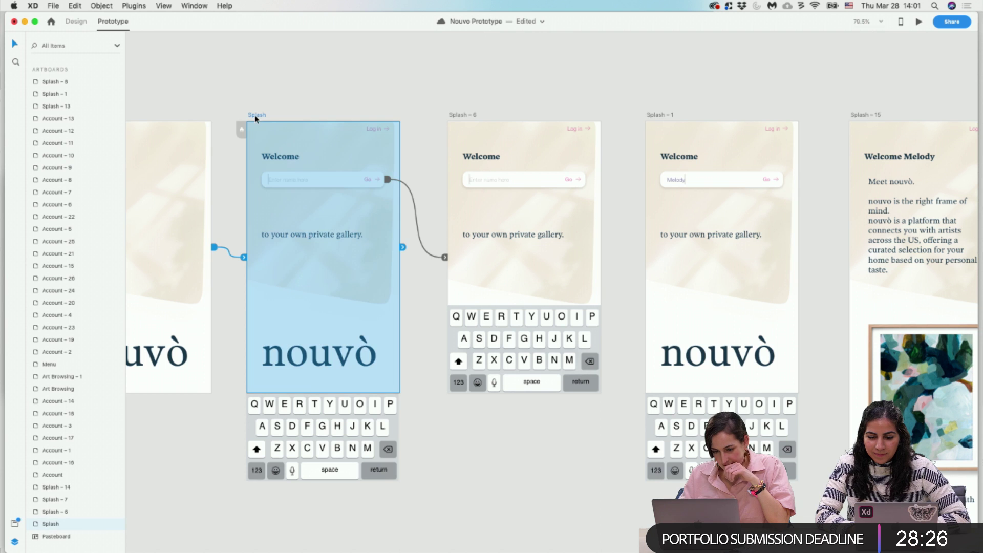
# Preview the transition from the Splash artboard by triggering the name field, and close the preview.
pyautogui.click(919, 22)
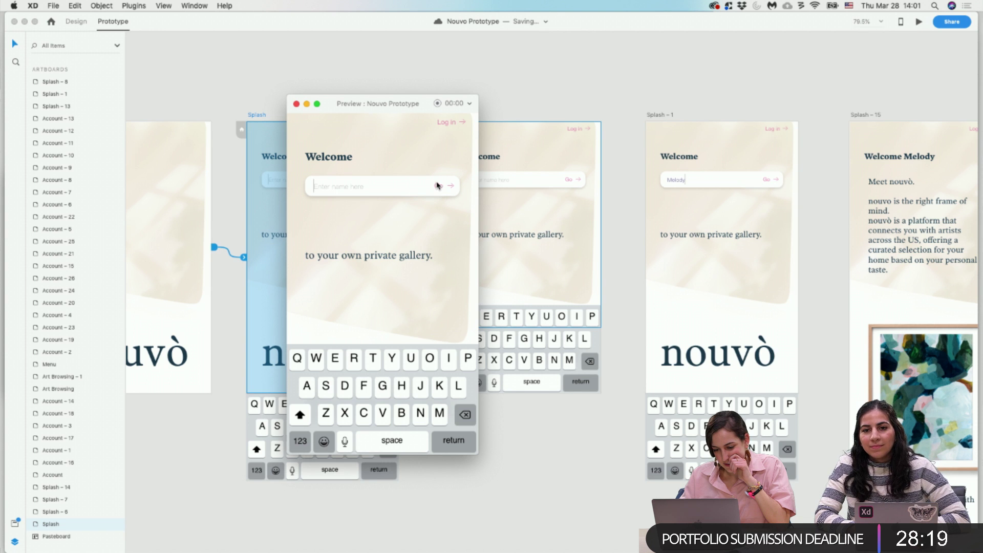
pyautogui.click(325, 187)
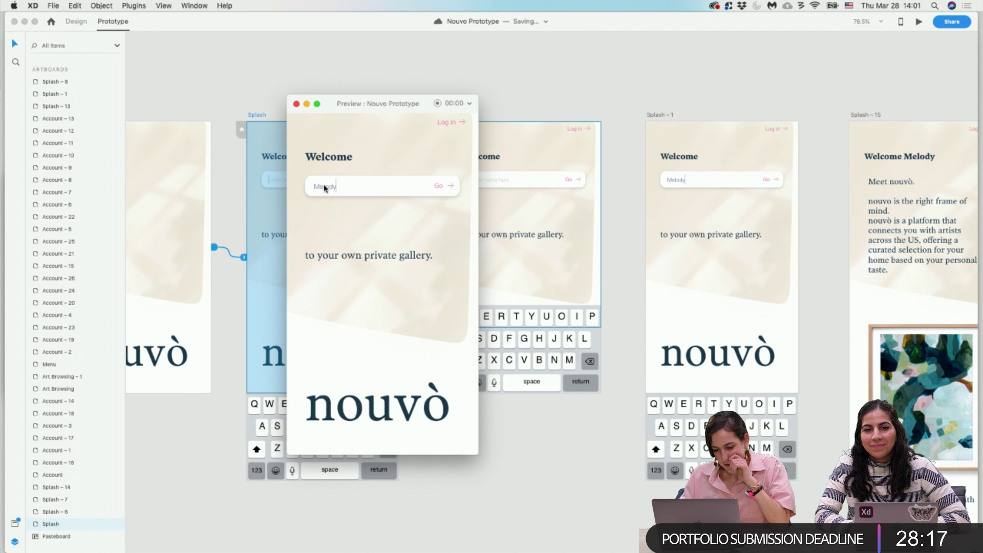
pyautogui.click(297, 104)
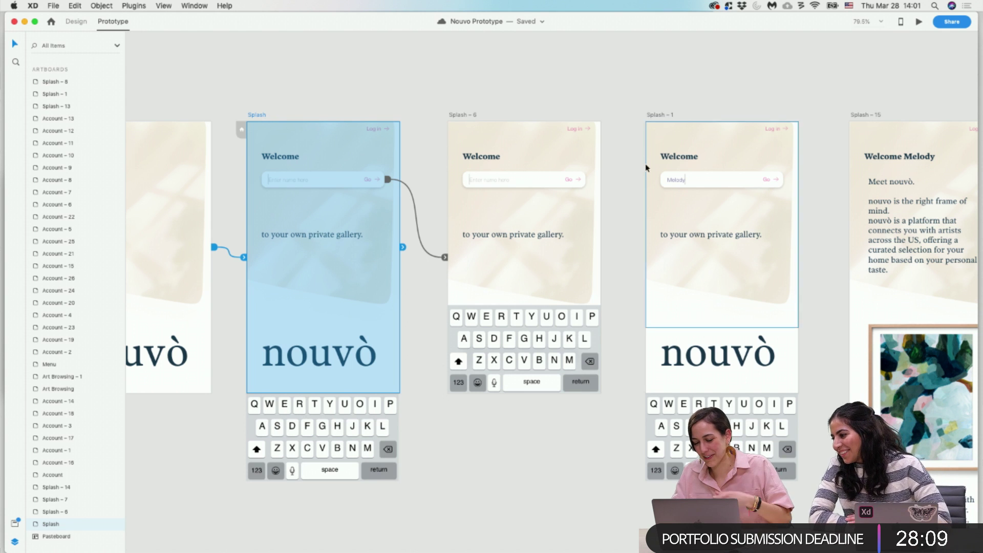
# Select the Splash – 1 artboard, preview it, and close the preview.
pyautogui.hscroll(5, 647, 167)
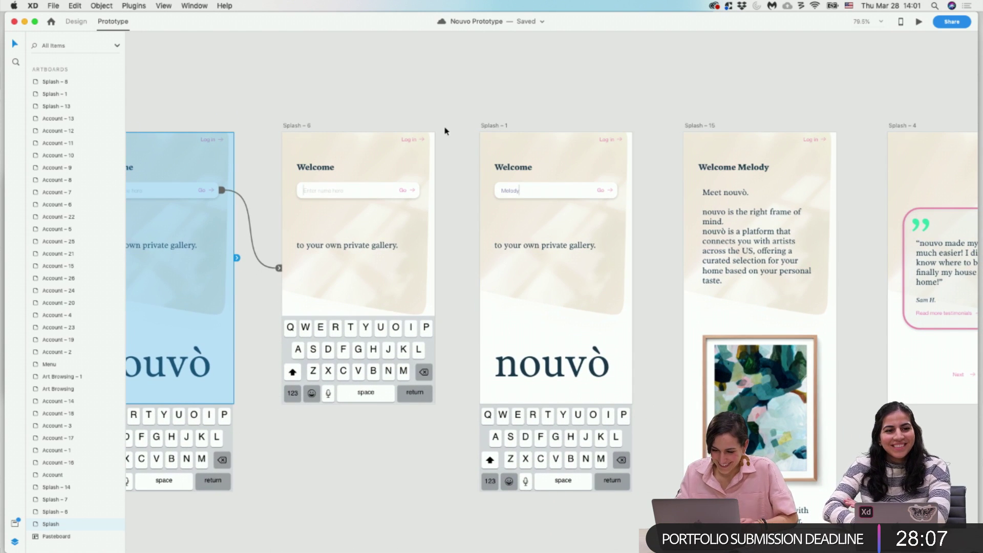
pyautogui.click(490, 124)
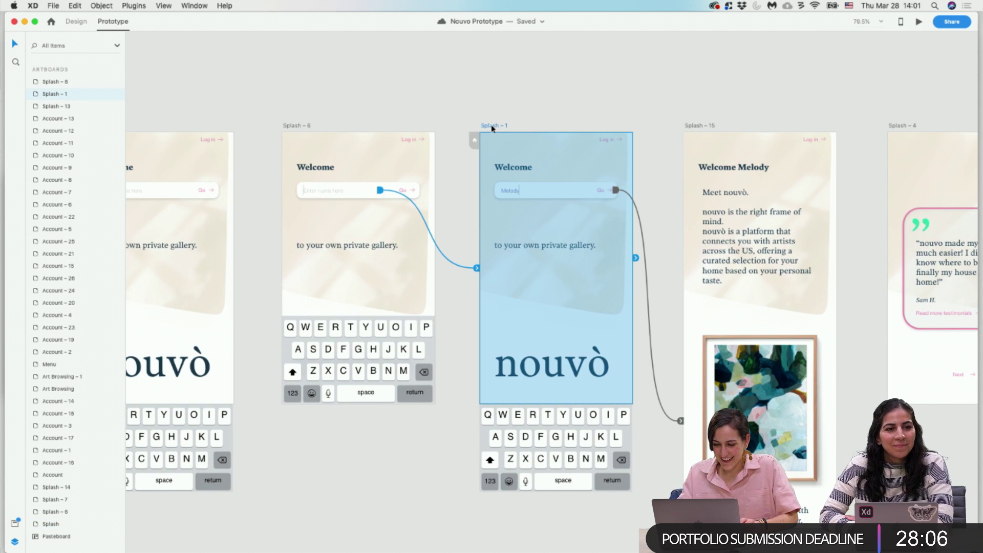
pyautogui.click(920, 22)
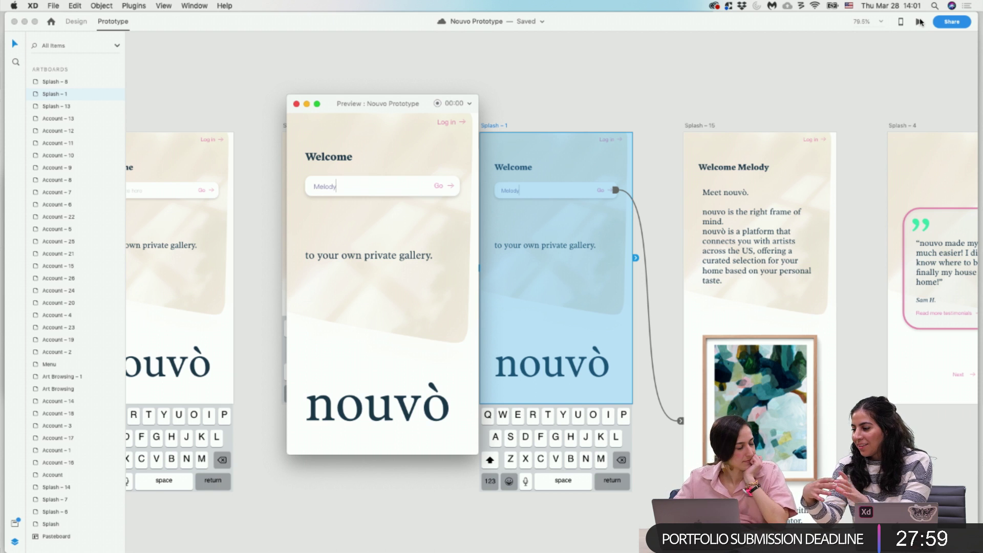
pyautogui.click(296, 103)
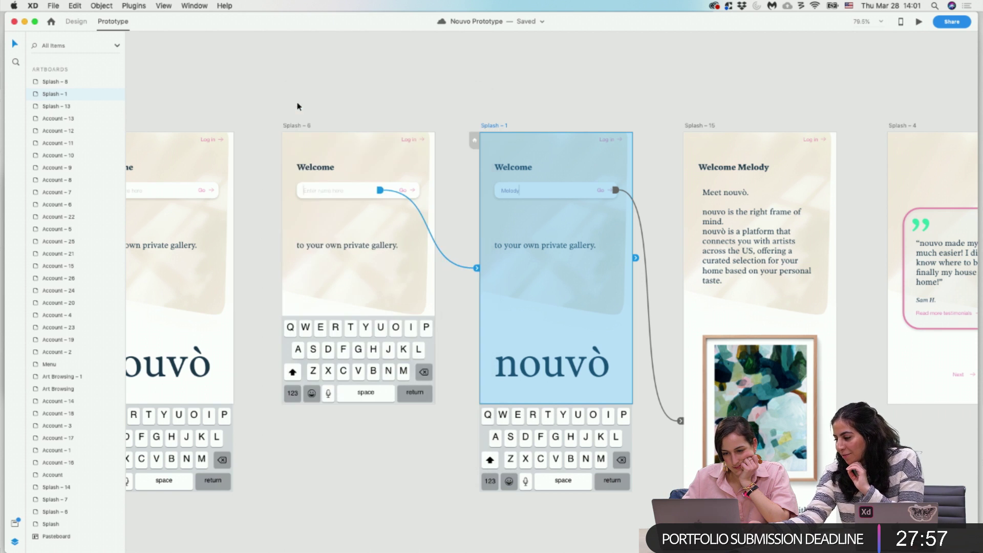
# Duplicate the Splash artboard, placing the copy directly below the original and its keyboard.
pyautogui.scroll(-10, 351, 226)
pyautogui.hscroll(-5, 351, 226)
pyautogui.scroll(5, 347, 214)
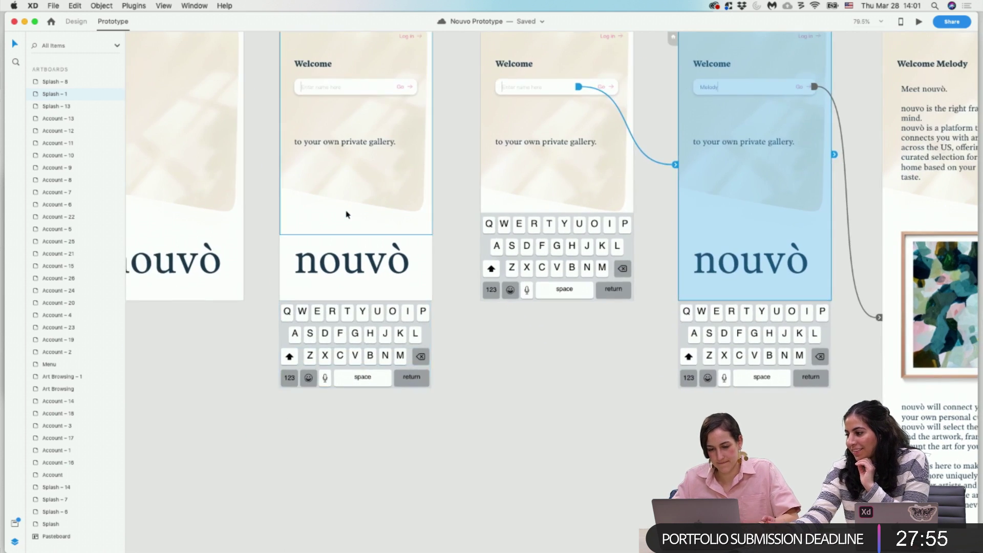
pyautogui.scroll(-5, 346, 212)
pyautogui.click(318, 100)
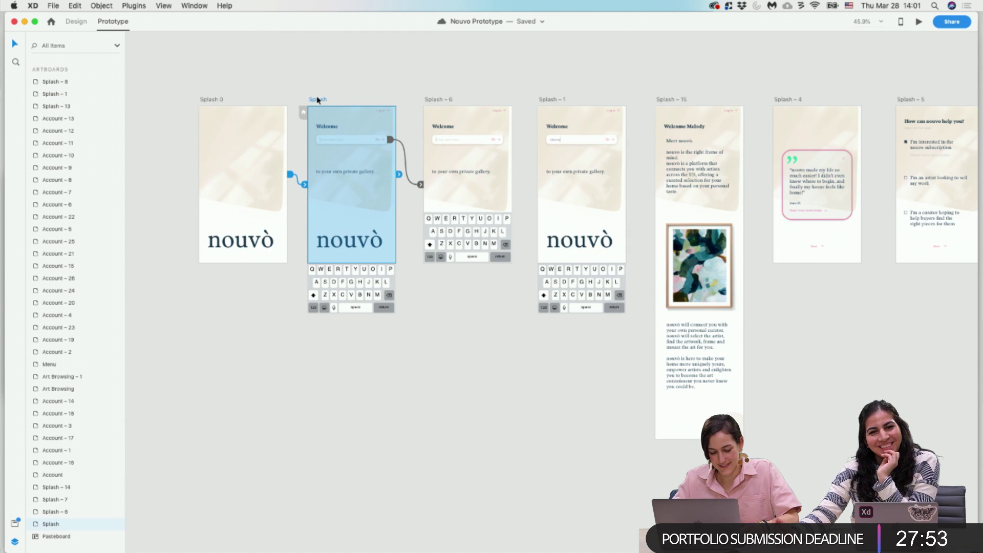
pyautogui.click(81, 22)
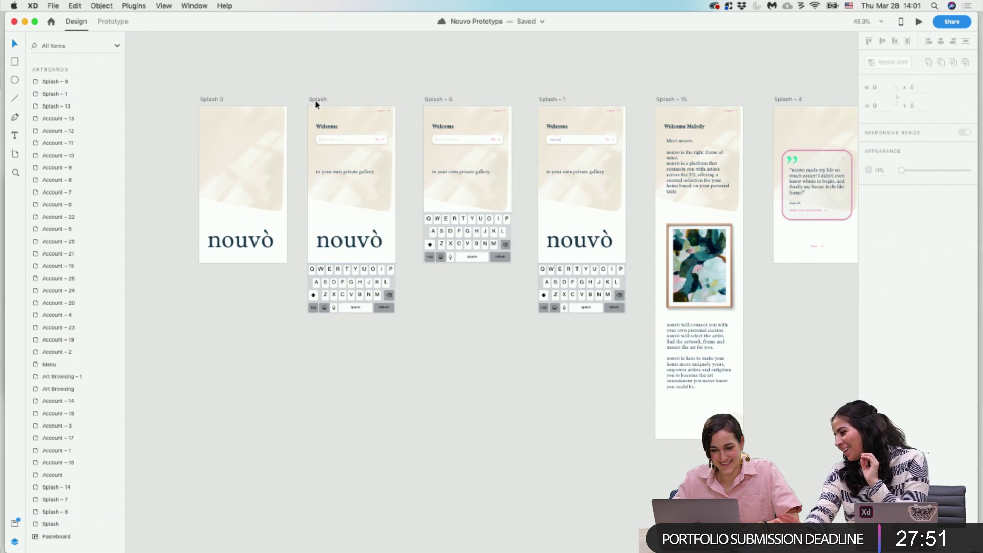
pyautogui.moveTo(316, 104); pyautogui.dragTo(327, 324)
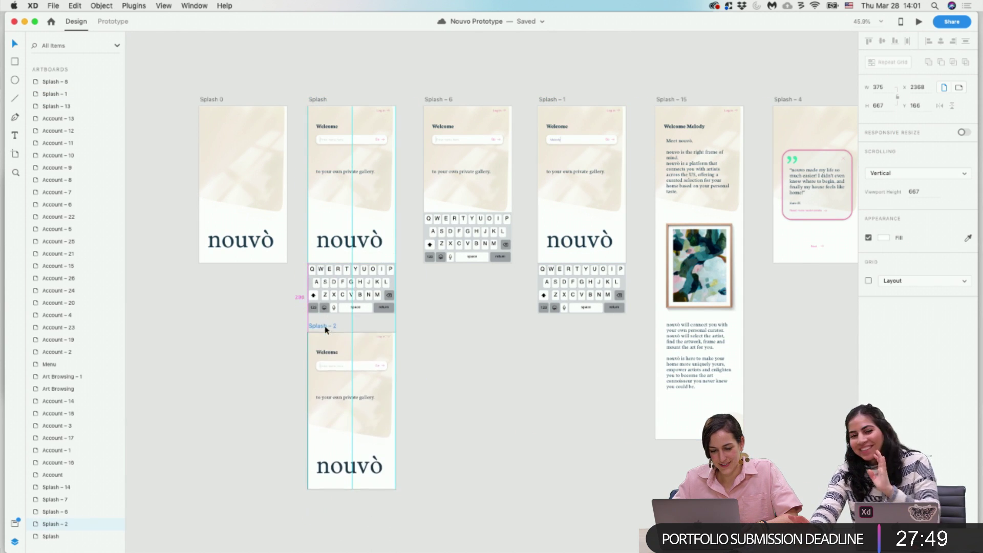
# Delete all content from the duplicated Splash – 2 artboard, including the Log in text and its arrow.
pyautogui.click(428, 404)
pyautogui.moveTo(421, 469); pyautogui.dragTo(308, 337)
pyautogui.press('Delete')
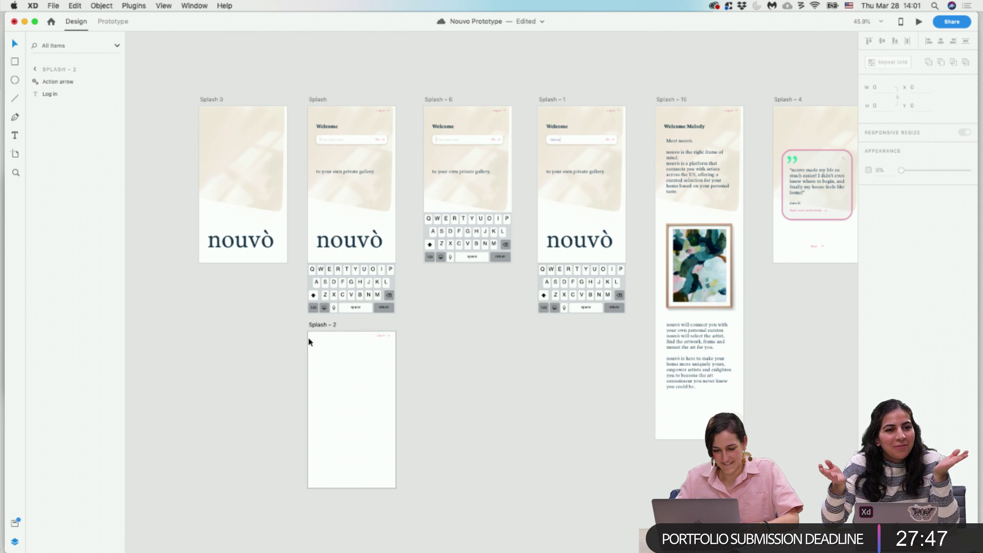
pyautogui.click(381, 335)
pyautogui.press('Delete')
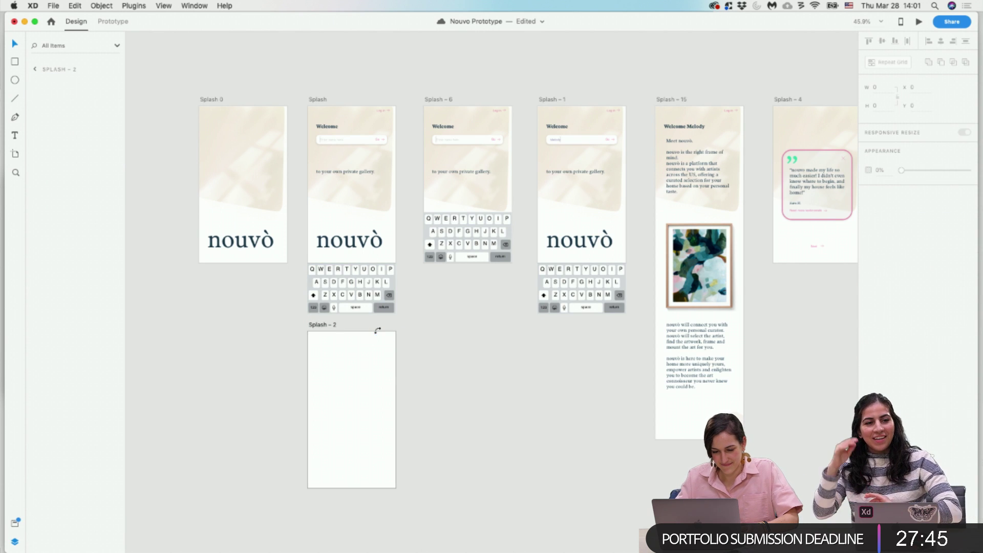
# Move the keyboard from beneath Splash into the empty Splash – 2 artboard, and rename that artboard KEYBOARD.
pyautogui.moveTo(367, 306); pyautogui.dragTo(368, 375)
pyautogui.click(320, 325)
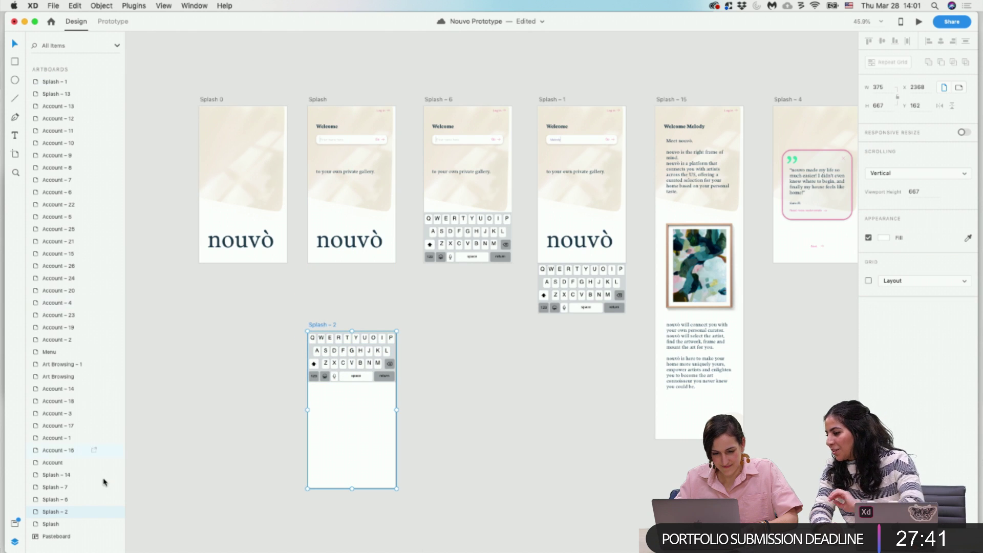
pyautogui.doubleClick(62, 512)
pyautogui.write('KEYBOAR')
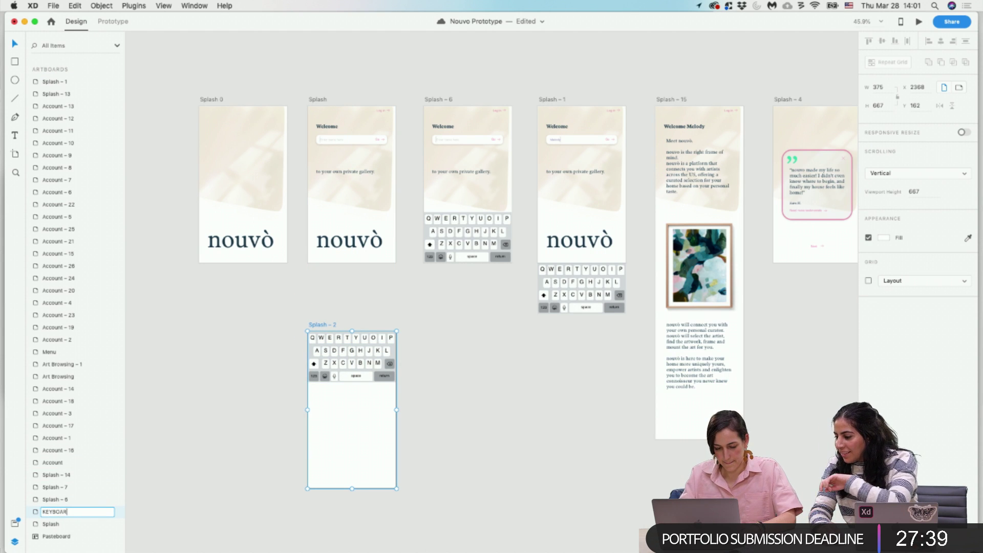
pyautogui.write('D')
pyautogui.click(243, 480)
# Shorten the KEYBOARD artboard to a height of 215 so that it fits the keyboard.
pyautogui.click(325, 325)
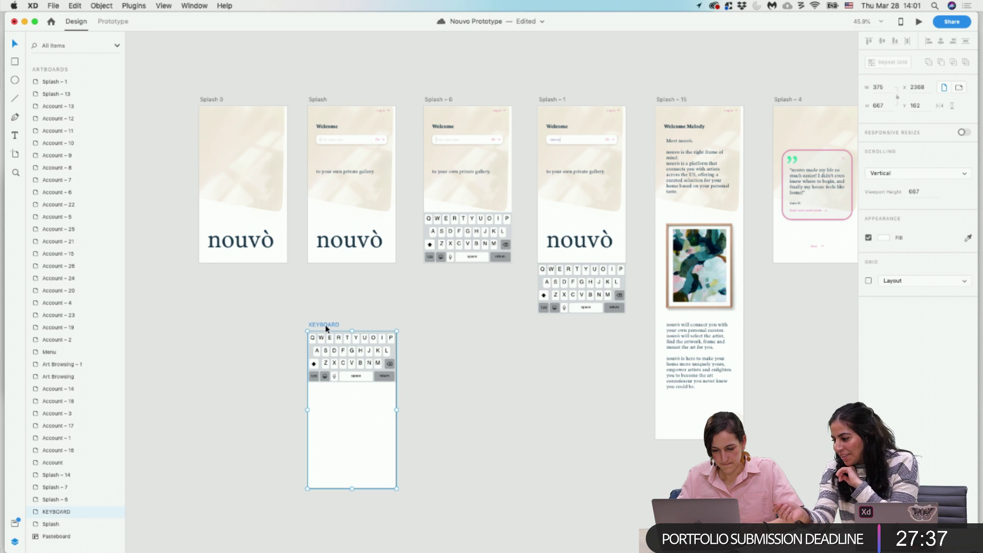
pyautogui.moveTo(348, 399); pyautogui.dragTo(349, 382)
pyautogui.scroll(5, 351, 400)
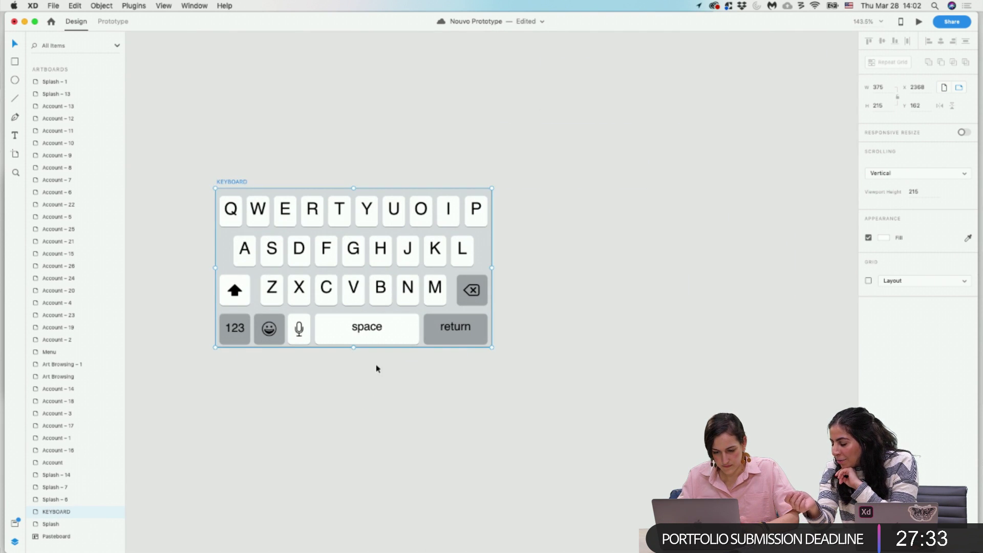
pyautogui.click(376, 369)
# Move the KEYBOARD artboard up so that it sits flush against the lower edge of the Splash artboard.
pyautogui.scroll(-5, 425, 392)
pyautogui.scroll(5, 487, 356)
pyautogui.hscroll(2, 486, 356)
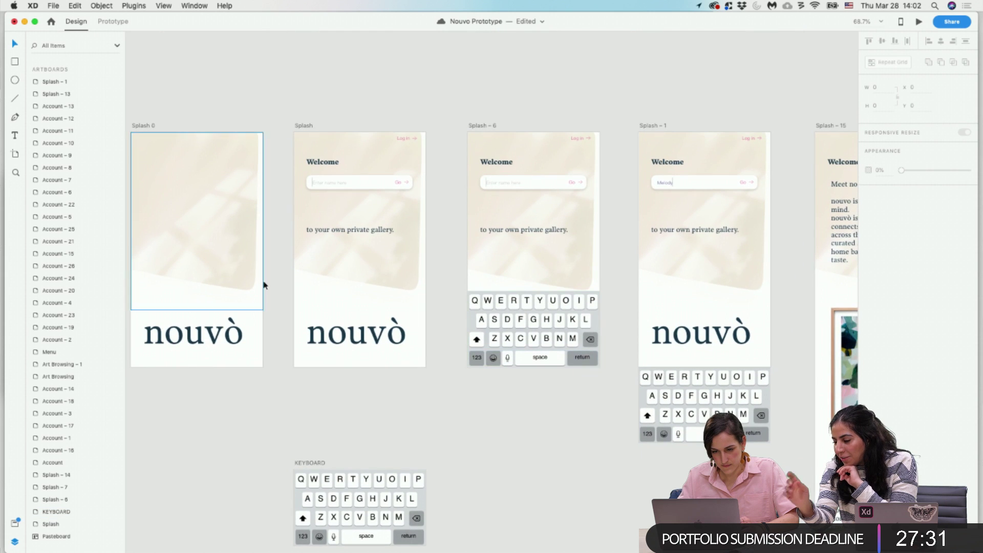
pyautogui.click(310, 462)
pyautogui.moveTo(310, 461); pyautogui.dragTo(311, 358)
pyautogui.click(460, 447)
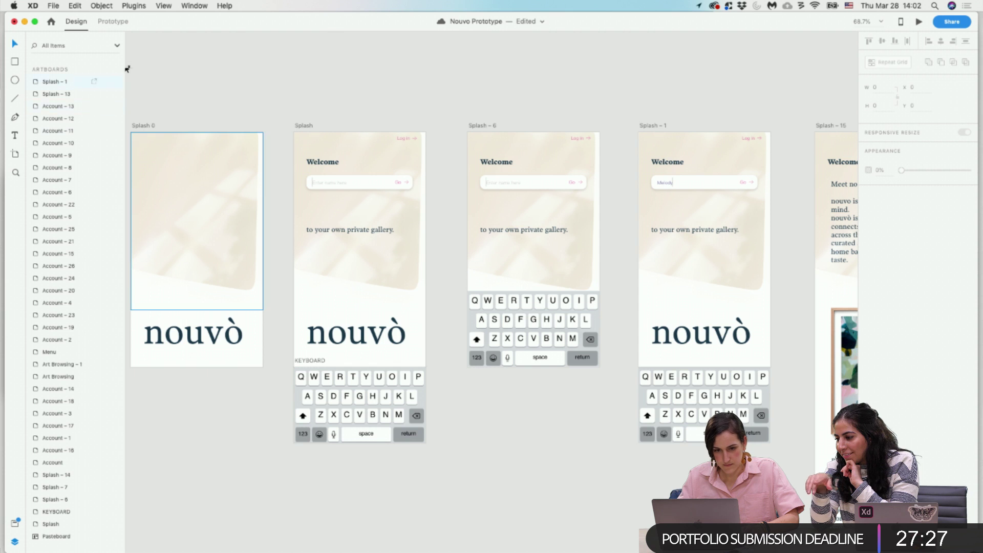
# Check the prototype links of the keyboard on Splash – 6 and of the keyboard on the KEYBOARD artboard.
pyautogui.click(114, 23)
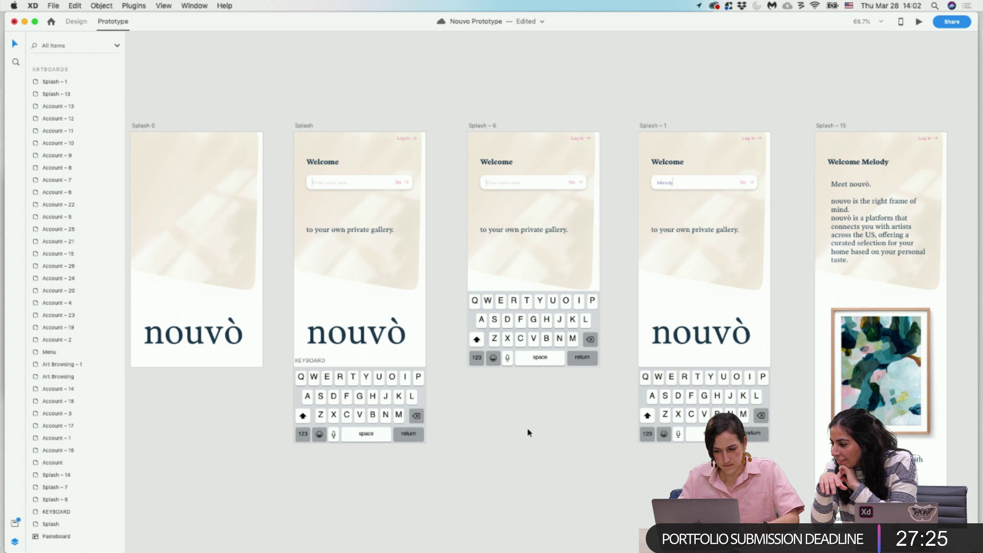
pyautogui.click(514, 364)
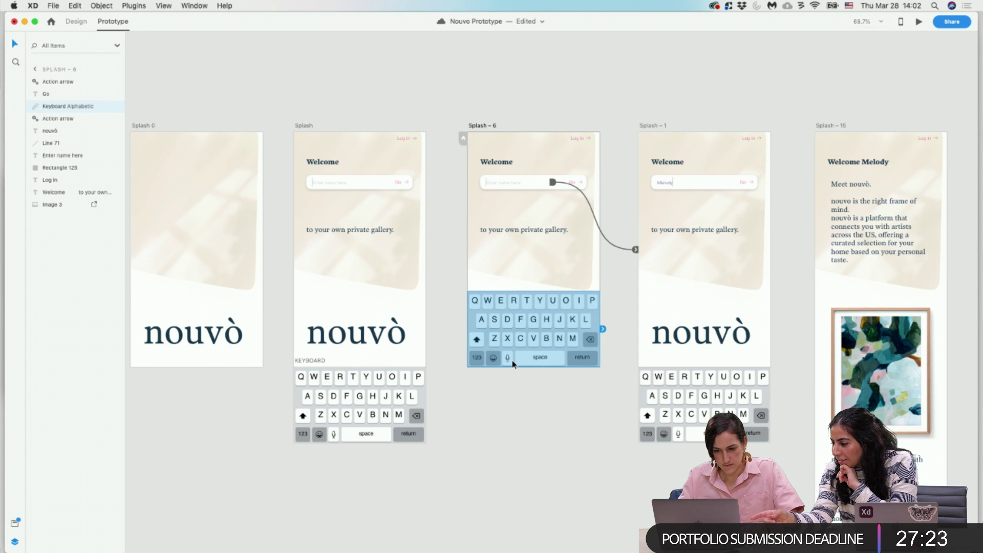
pyautogui.click(76, 21)
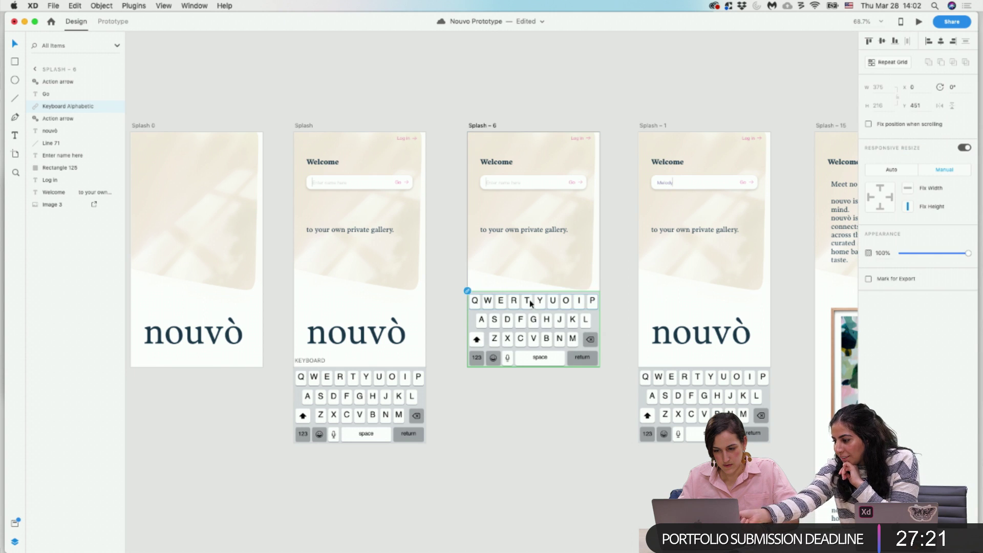
pyautogui.click(352, 397)
pyautogui.click(113, 21)
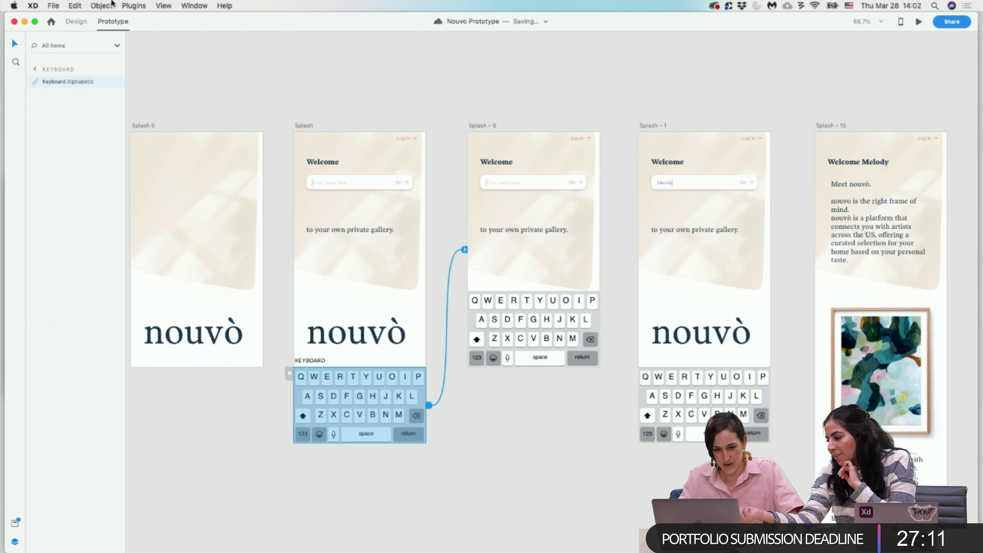
# Delete the keyboard from Splash – 6, and delete the Splash – 6 artboard itself.
pyautogui.click(76, 21)
pyautogui.click(533, 328)
pyautogui.press('Delete')
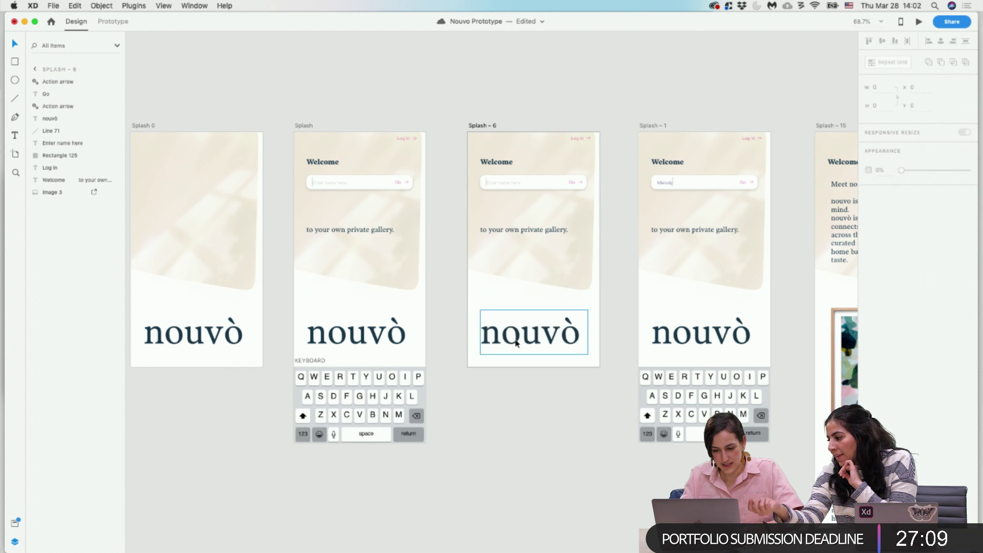
pyautogui.moveTo(479, 127)
pyautogui.mouseDown()
pyautogui.moveTo(480, 186)
pyautogui.moveTo(480, 115)
pyautogui.mouseUp()
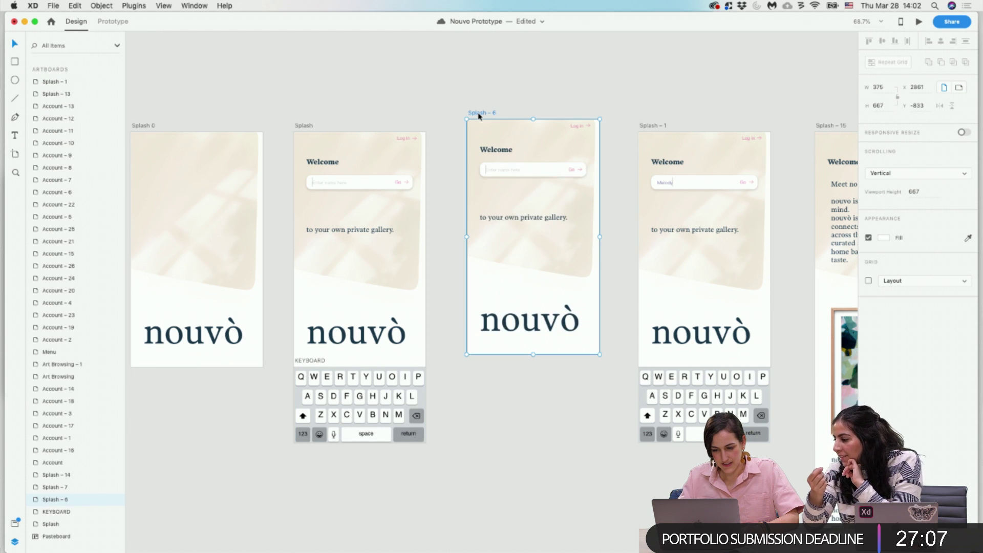
pyautogui.press('Delete')
# Check the remaining prototype links of the Splash artboard and of the keyboard below it.
pyautogui.click(391, 396)
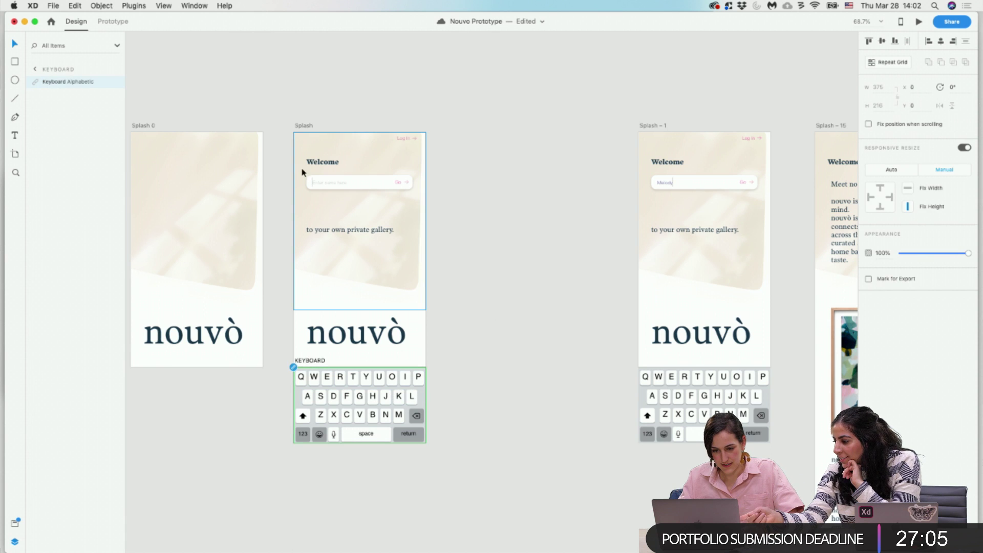
pyautogui.click(302, 127)
pyautogui.click(113, 21)
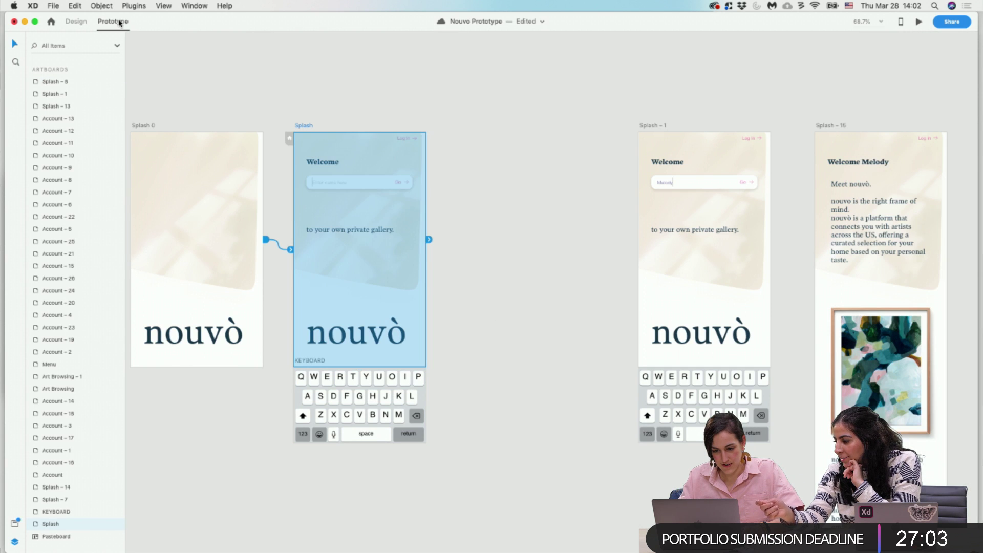
pyautogui.click(397, 407)
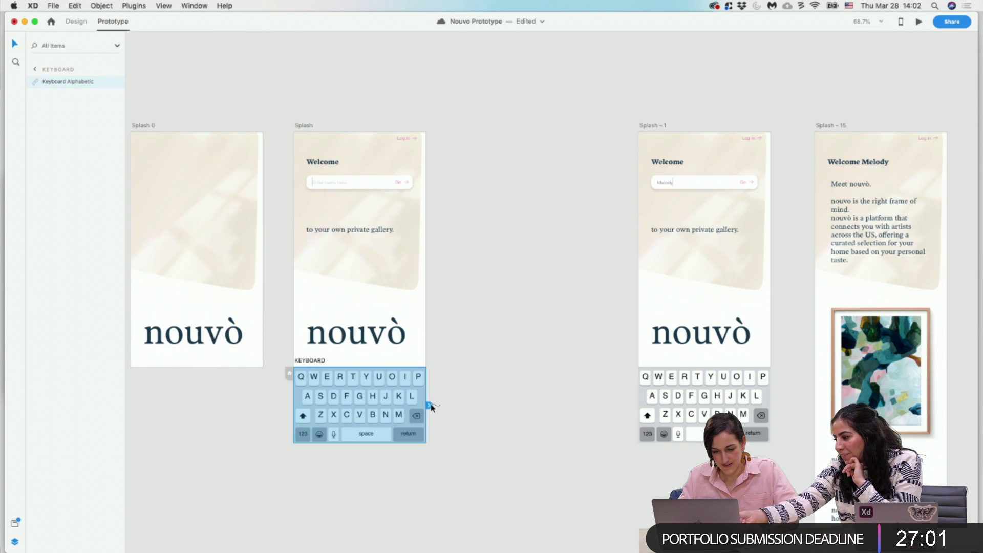
# Try to move the keyboard up over the logo on the Splash artboard, and undo the move.
pyautogui.moveTo(393, 418); pyautogui.dragTo(392, 342)
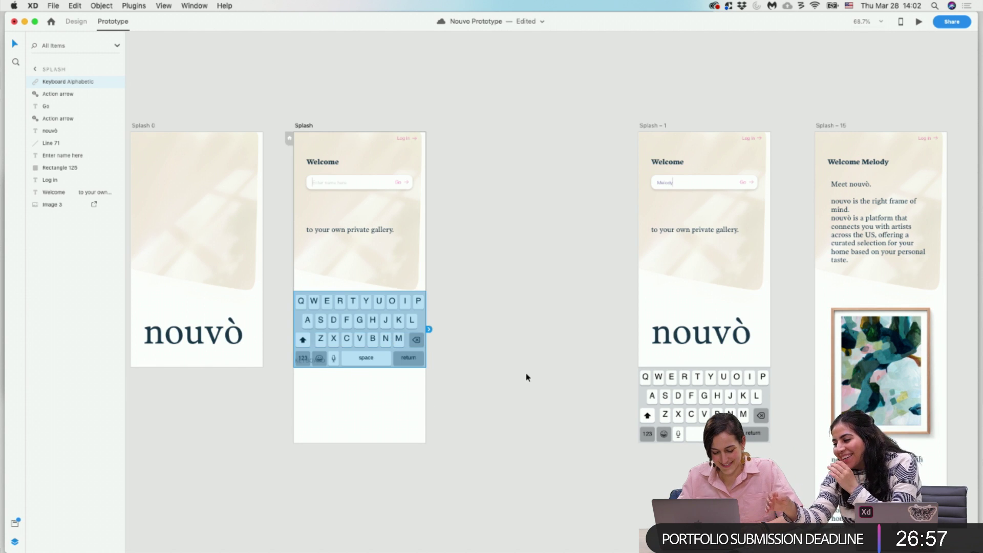
pyautogui.press('super+z')
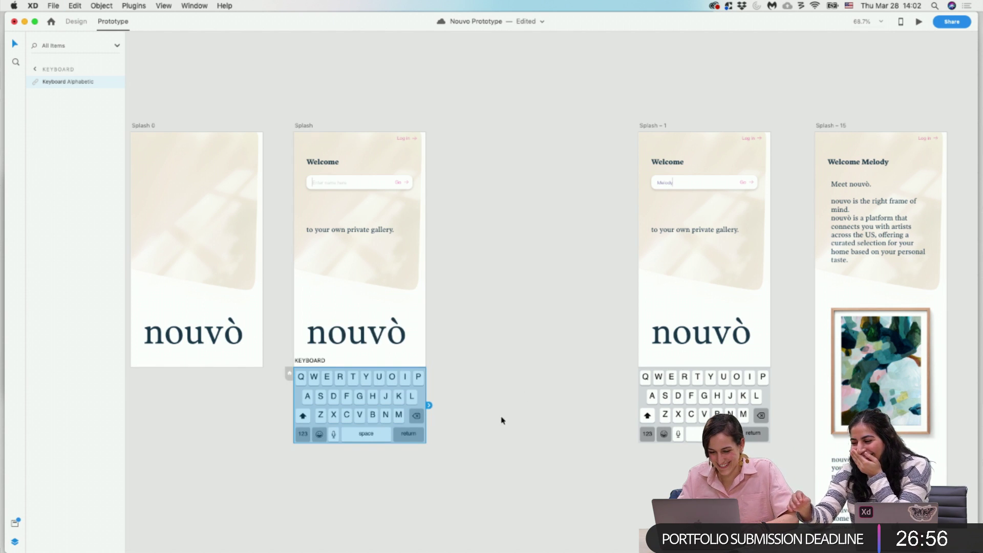
pyautogui.click(466, 417)
pyautogui.click(383, 416)
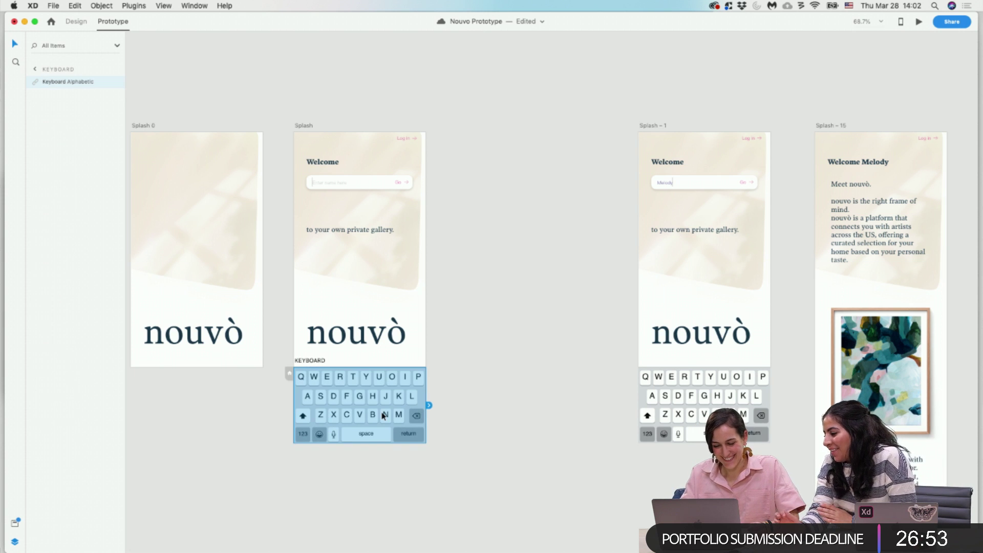
# Try duplicating Splash into the gap before Splash – 1 with a copy of the keyboard over its logo, and undo both.
pyautogui.click(301, 126)
pyautogui.moveTo(301, 127); pyautogui.dragTo(473, 126)
pyautogui.click(359, 430)
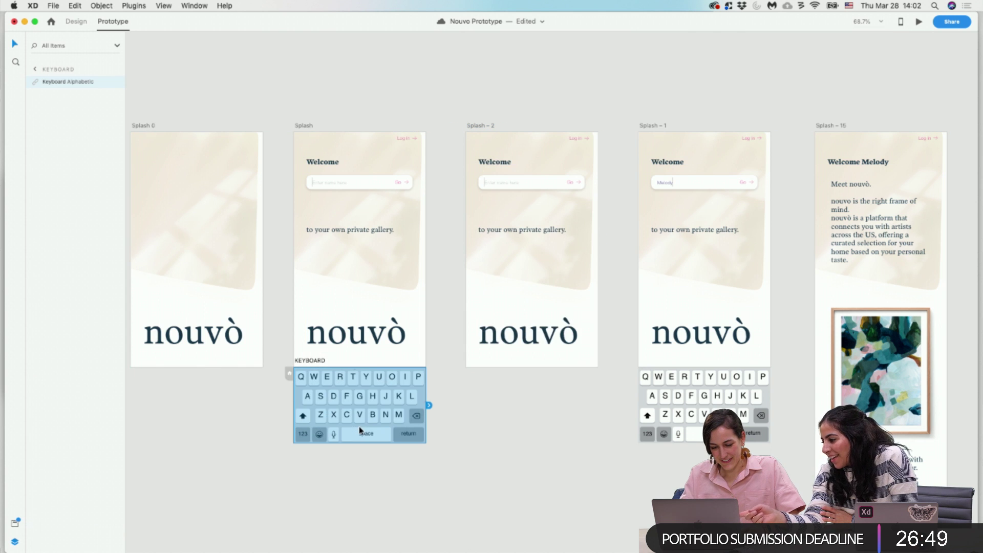
pyautogui.moveTo(360, 430); pyautogui.dragTo(530, 350)
pyautogui.click(576, 429)
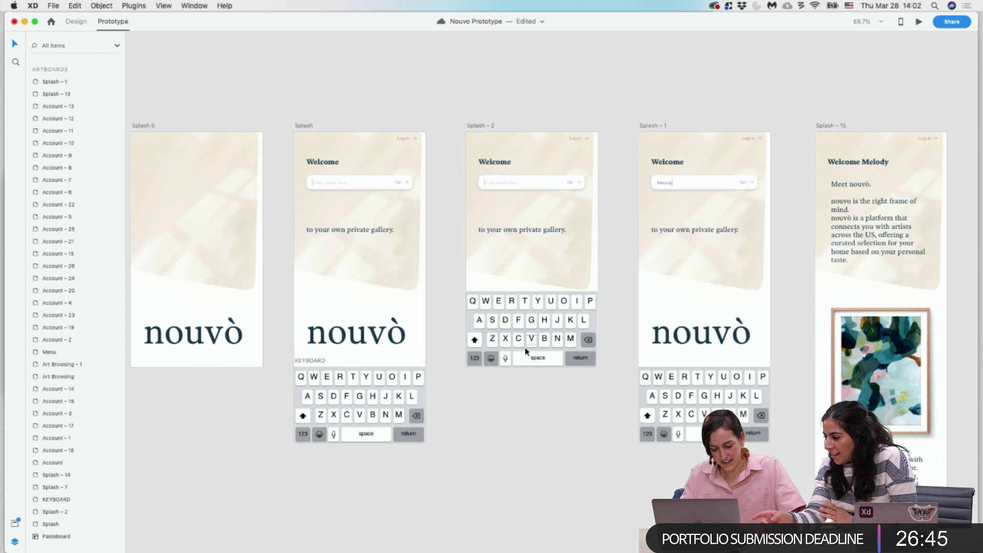
pyautogui.press('super+z')
pyautogui.press('super+z')
pyautogui.click(523, 361)
# Link the keyboard on the KEYBOARD artboard to the Splash artboard with a Tap trigger and the Auto-Animate action.
pyautogui.click(387, 403)
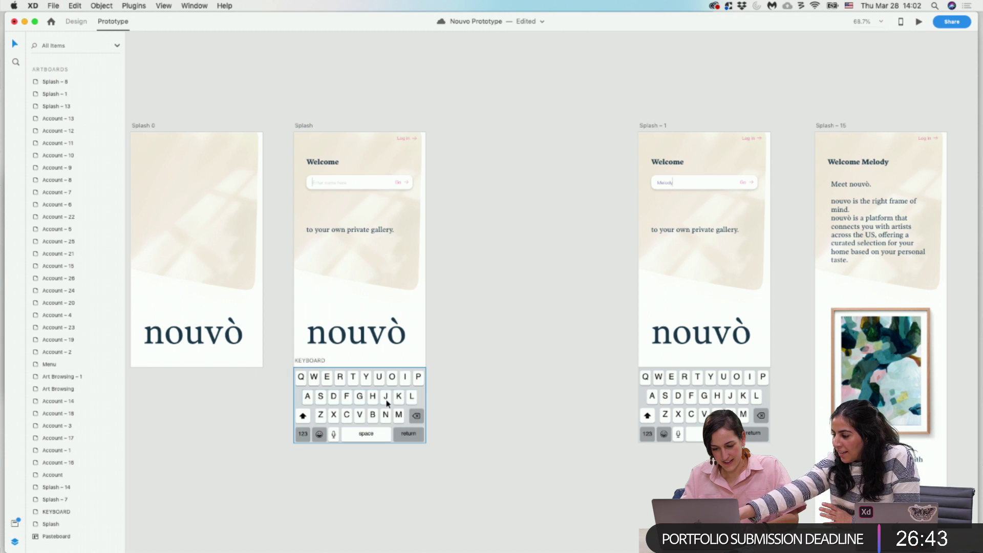
pyautogui.click(386, 403)
pyautogui.moveTo(429, 404); pyautogui.dragTo(422, 324)
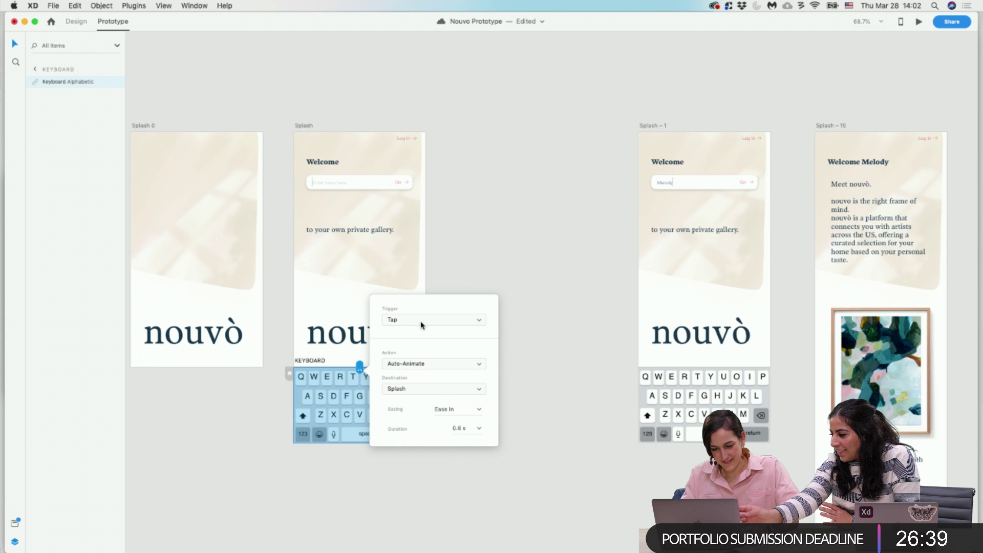
# Try the Overlay action on the keyboard's link to Splash, and move the keyboard up over the Splash logo.
pyautogui.click(454, 364)
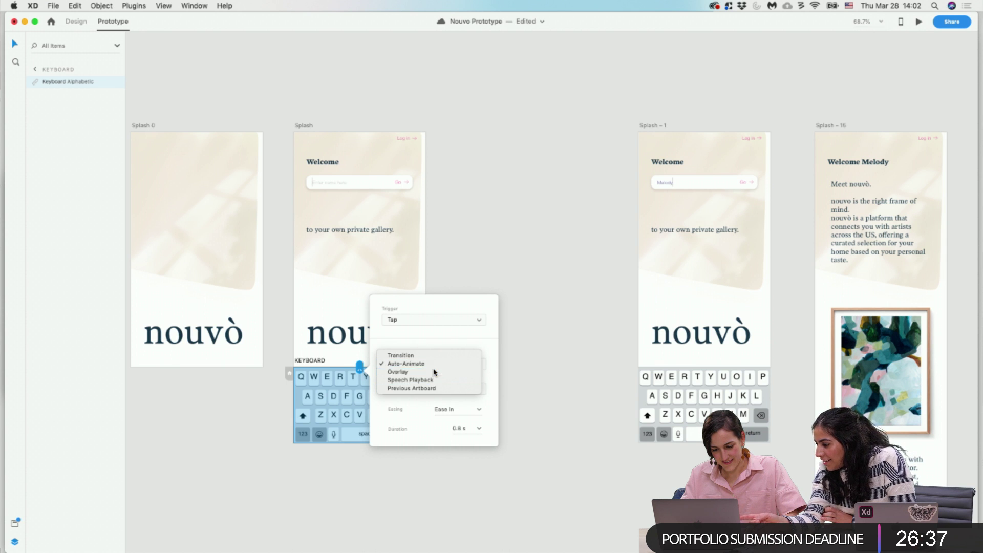
pyautogui.click(435, 372)
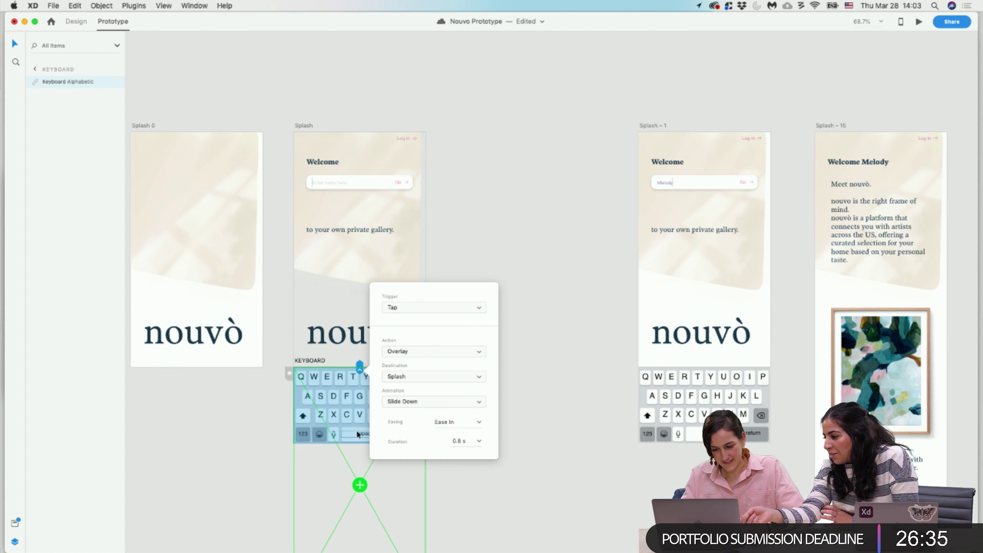
pyautogui.moveTo(360, 486); pyautogui.dragTo(361, 417)
pyautogui.press('super+z')
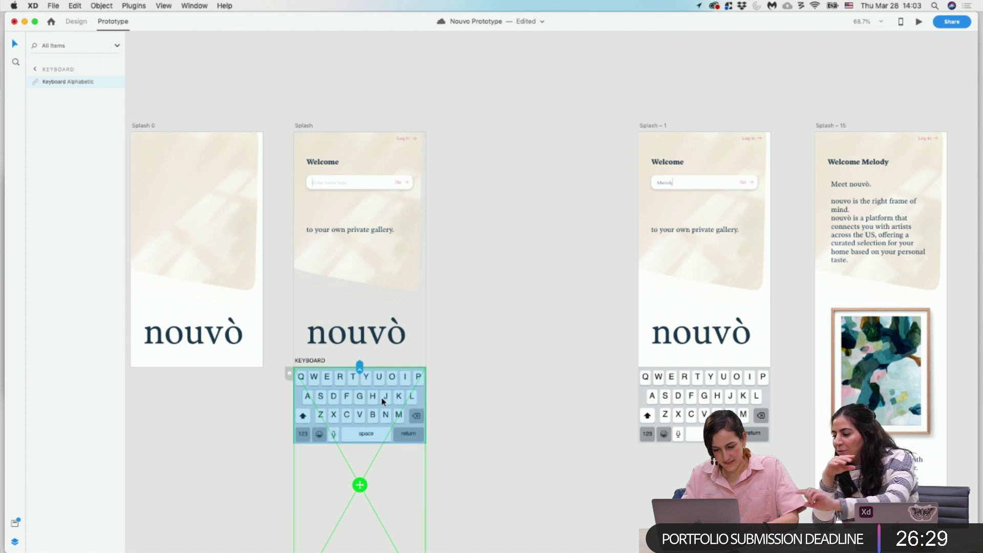
pyautogui.moveTo(383, 401); pyautogui.dragTo(383, 319)
pyautogui.click(476, 369)
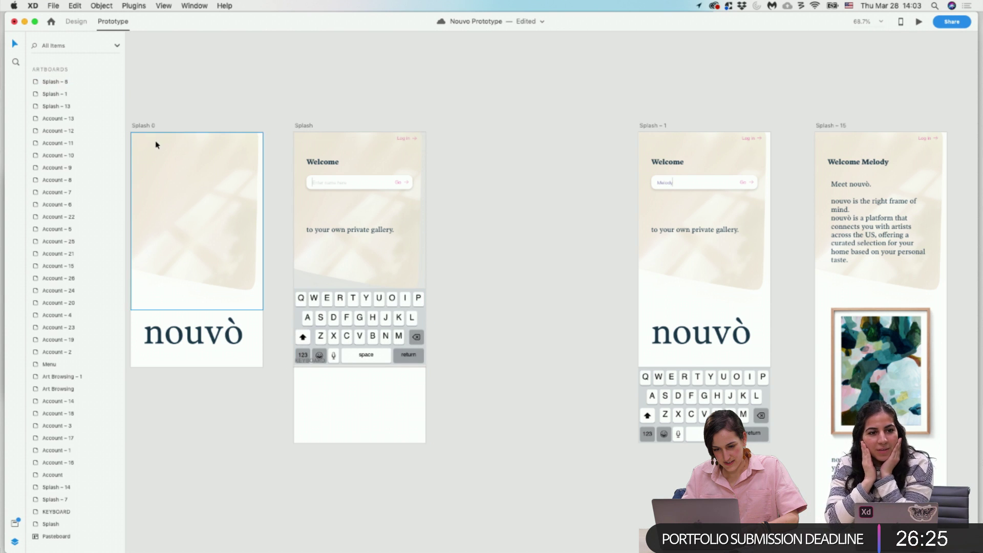
# Preview the prototype from Splash 0 to check the keyboard on the Splash screen, and close the preview.
pyautogui.click(156, 145)
pyautogui.click(919, 23)
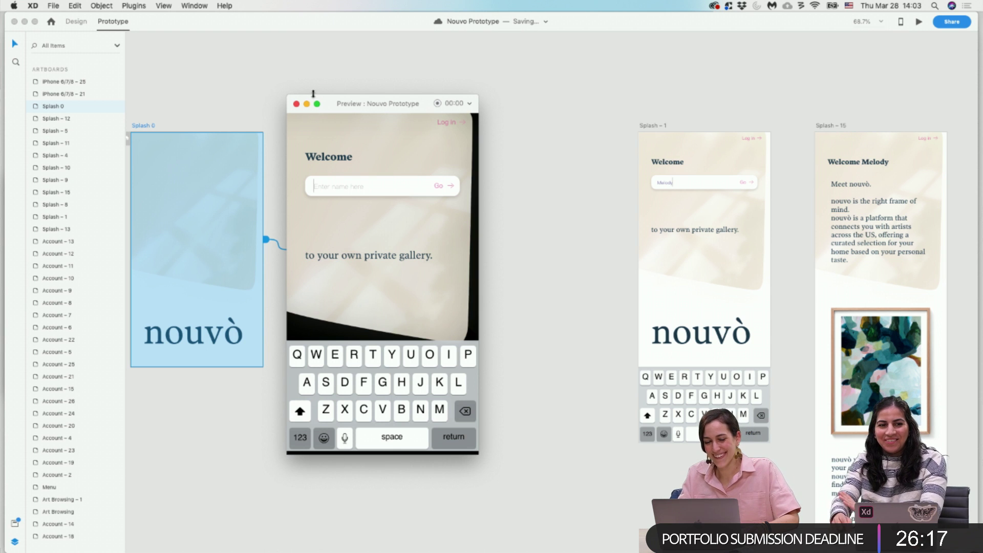
pyautogui.click(299, 106)
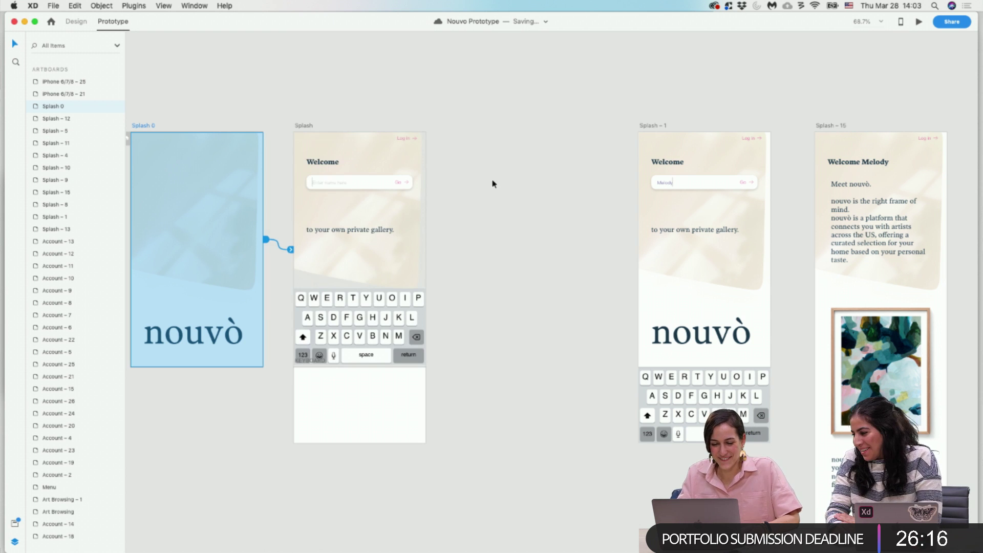
# Undo the recent changes until the duplicate of Splash is back in the gap before Splash – 1.
pyautogui.click(564, 254)
pyautogui.press('super+z')
pyautogui.press('super+z')
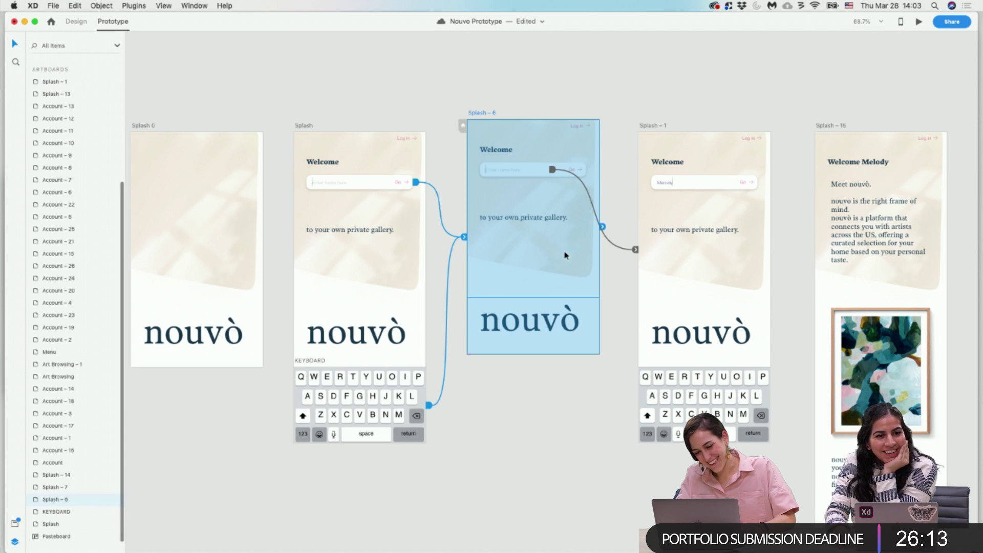
pyautogui.click(509, 376)
# Examine the screens following Splash – 1, up to the "How can nouvo help you?" options on Splash – 5.
pyautogui.scroll(-3, 509, 376)
pyautogui.hscroll(10, 509, 377)
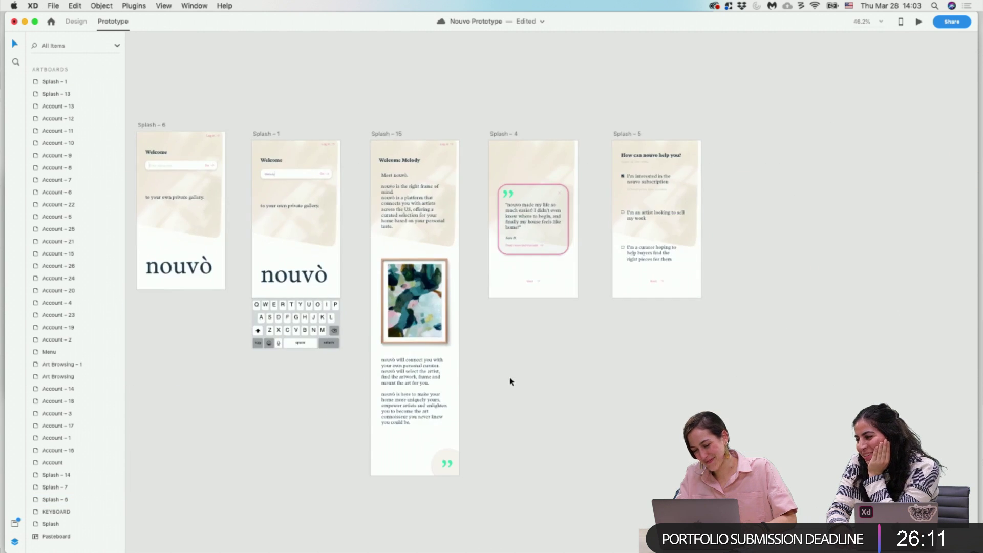
pyautogui.hscroll(-2, 510, 382)
pyautogui.scroll(1, 510, 382)
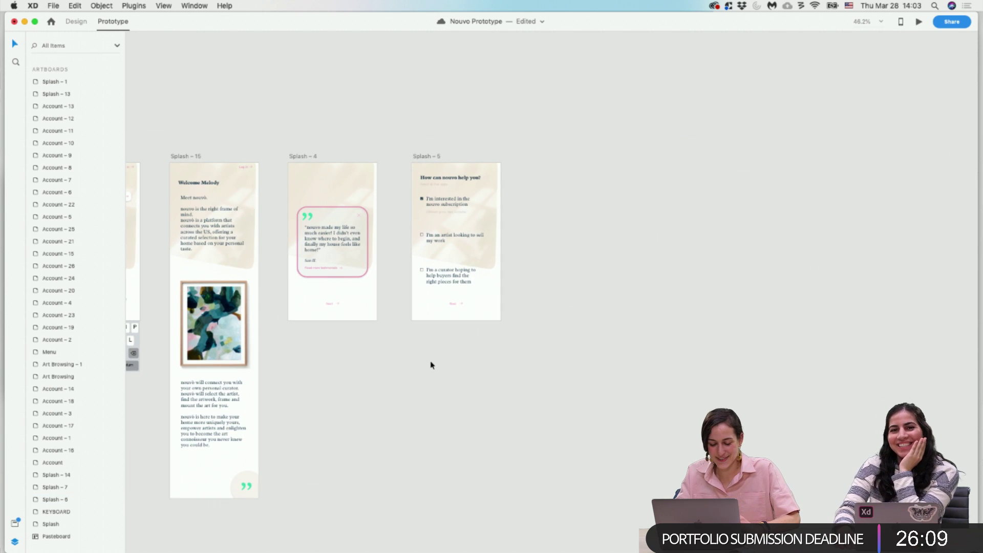
pyautogui.scroll(5, 438, 280)
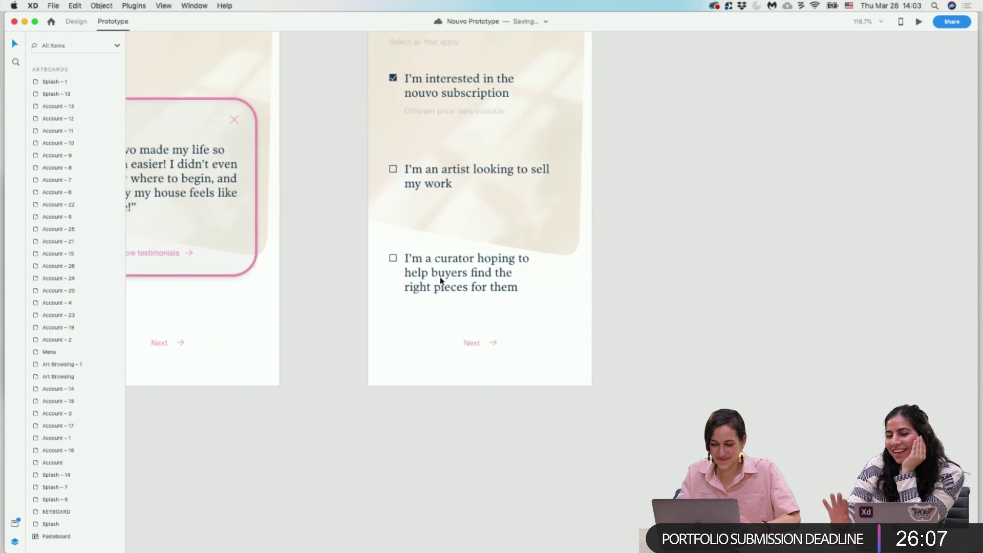
pyautogui.scroll(2, 452, 286)
pyautogui.scroll(1, 587, 359)
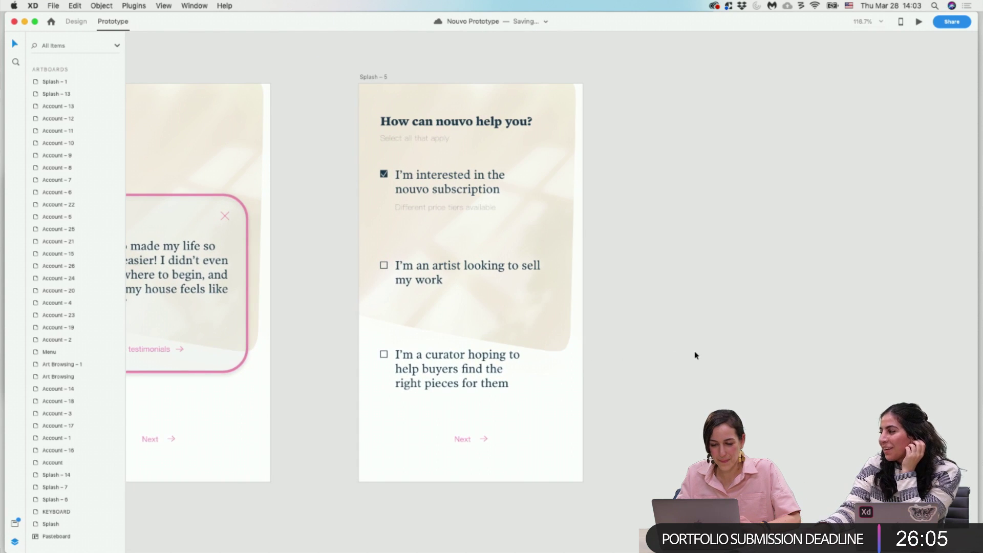
pyautogui.scroll(-1, 695, 355)
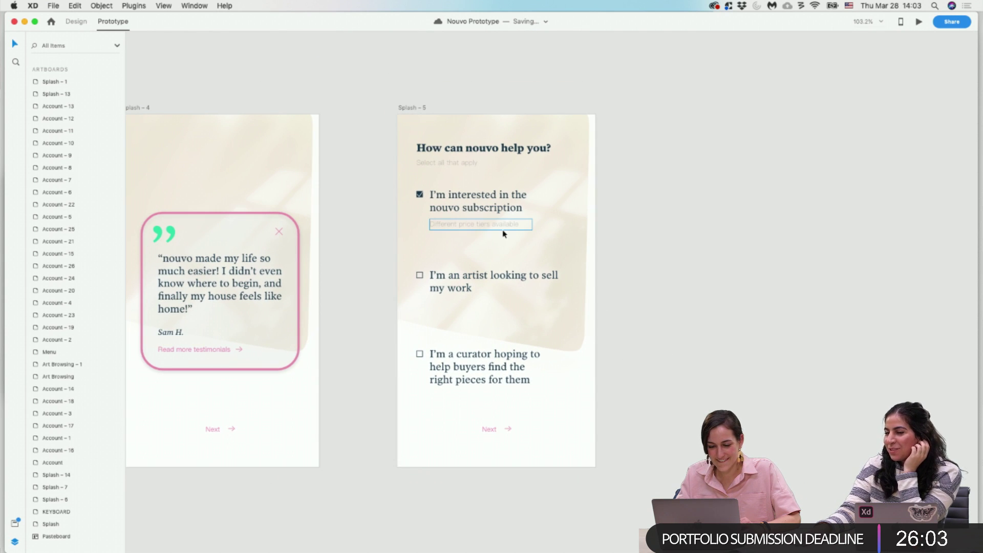
pyautogui.click(480, 227)
pyautogui.click(687, 277)
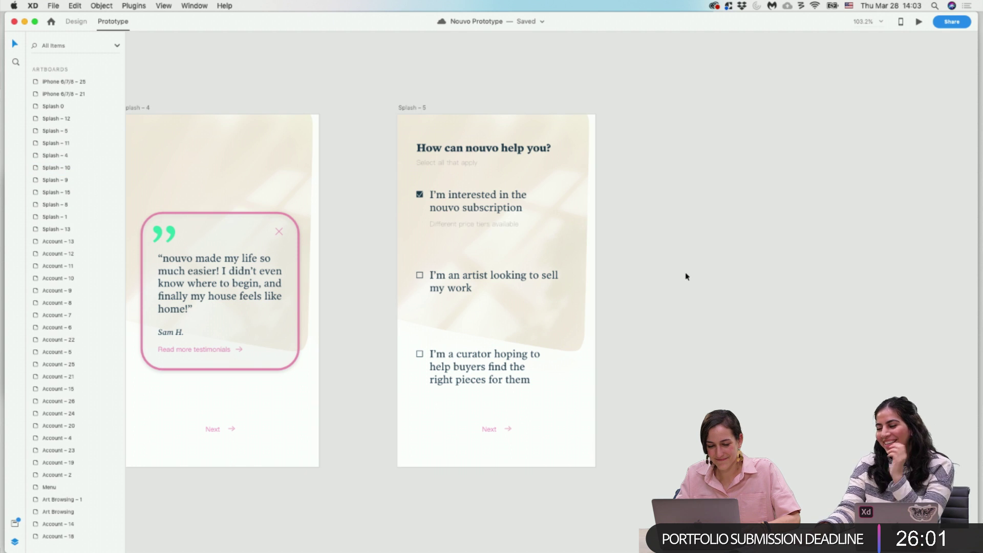
# Preview the prototype from Splash 0 through to the Welcome screen, and close the preview.
pyautogui.scroll(-2, 687, 277)
pyautogui.hscroll(-10, 686, 277)
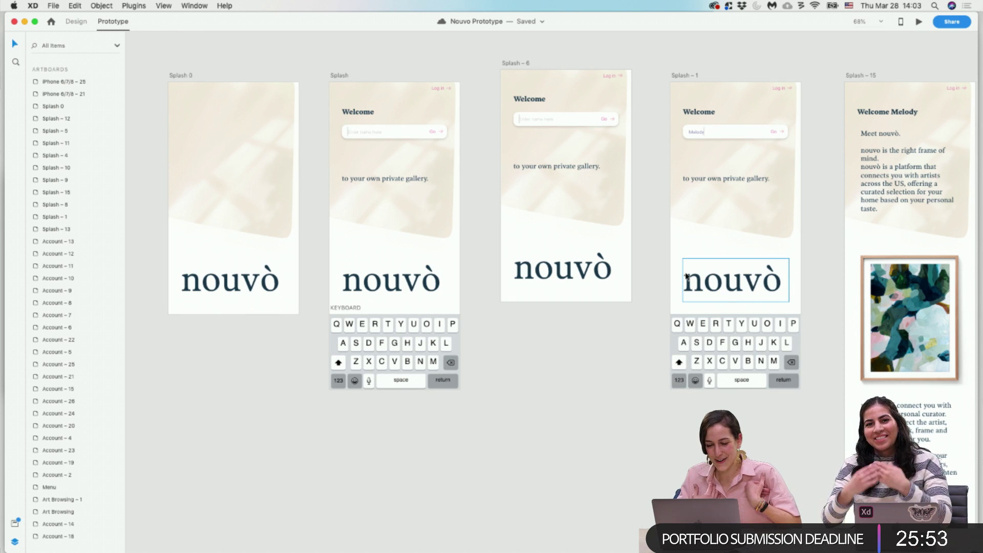
pyautogui.click(180, 74)
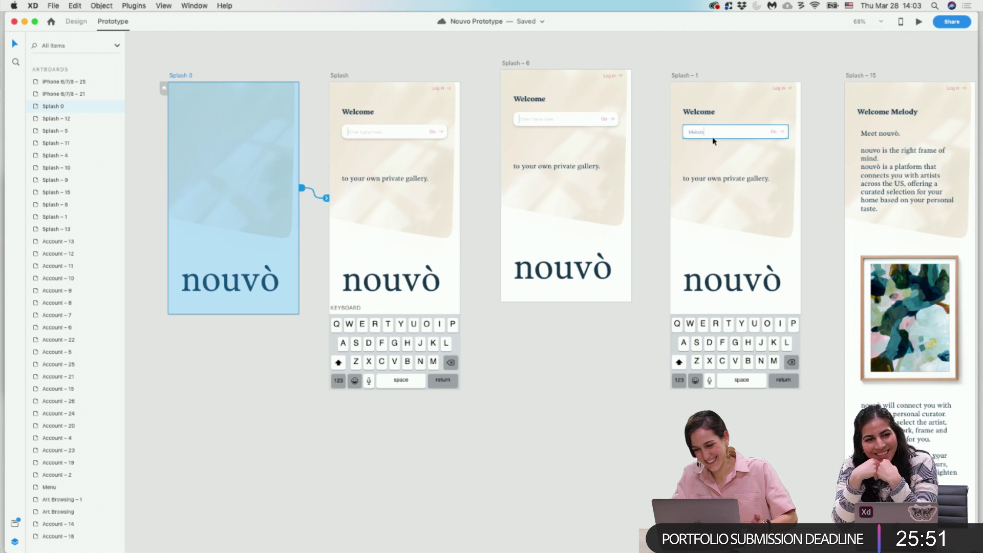
pyautogui.click(919, 22)
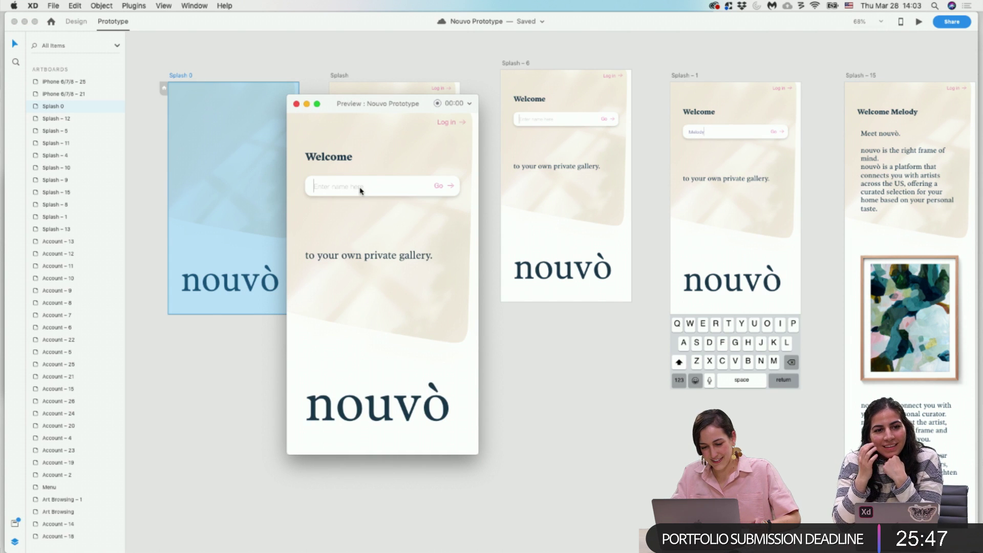
pyautogui.click(296, 105)
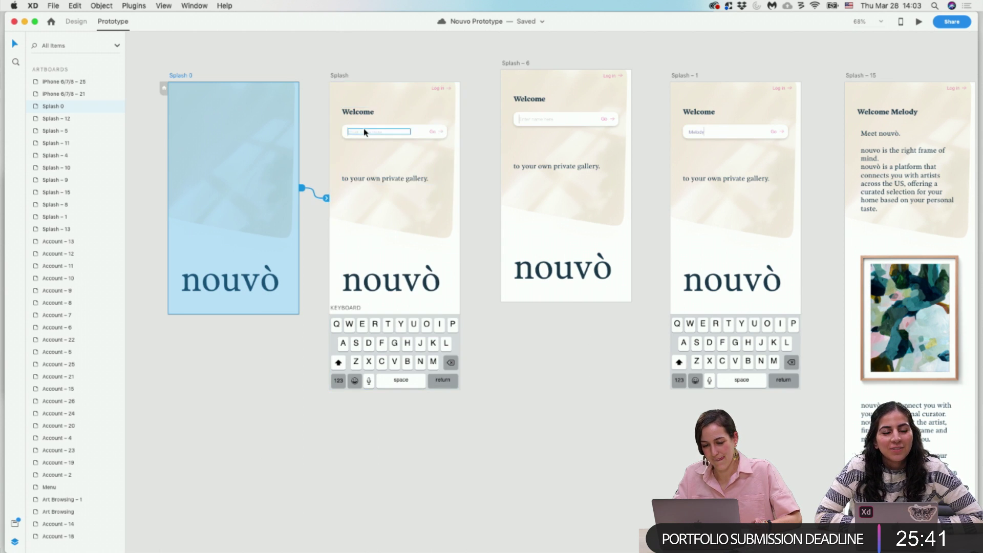
# Check the Welcome text and the Go arrow on the Splash artboard for prototype links.
pyautogui.click(357, 114)
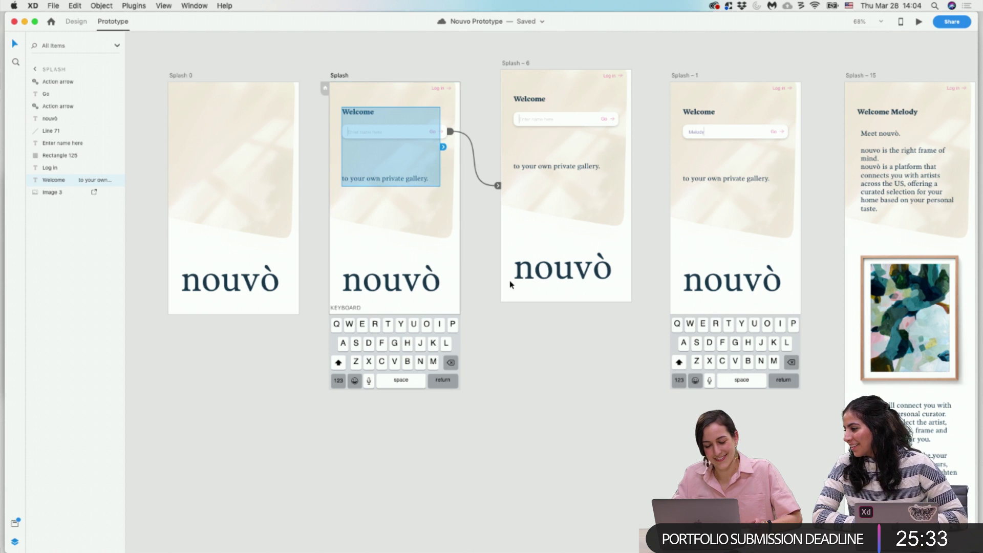
pyautogui.scroll(-3, 509, 281)
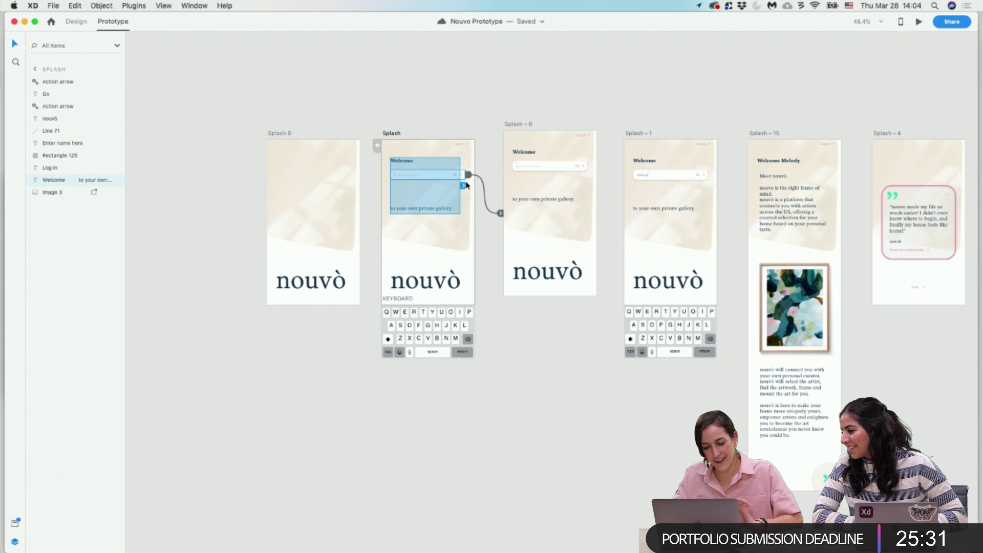
pyautogui.click(488, 174)
pyautogui.hscroll(5, 487, 175)
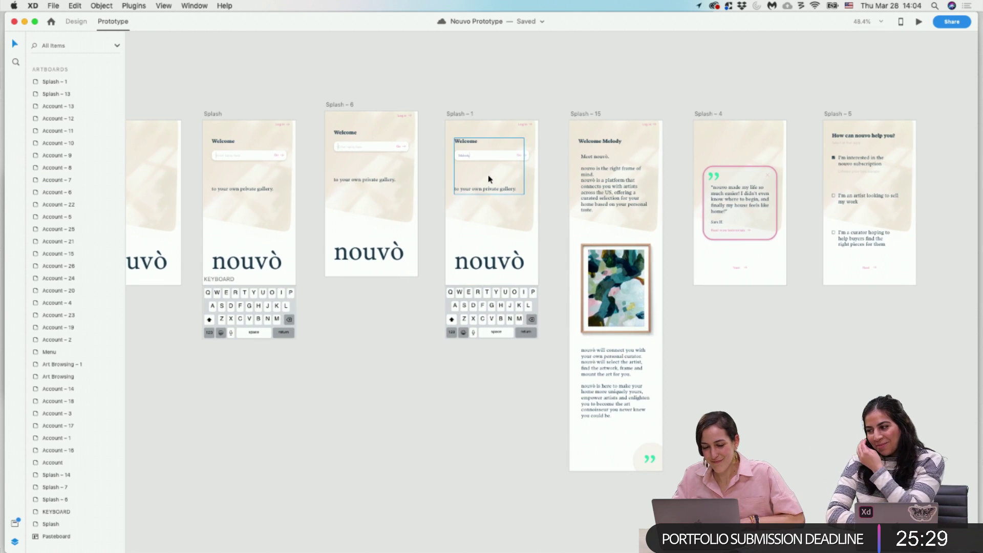
pyautogui.click(279, 160)
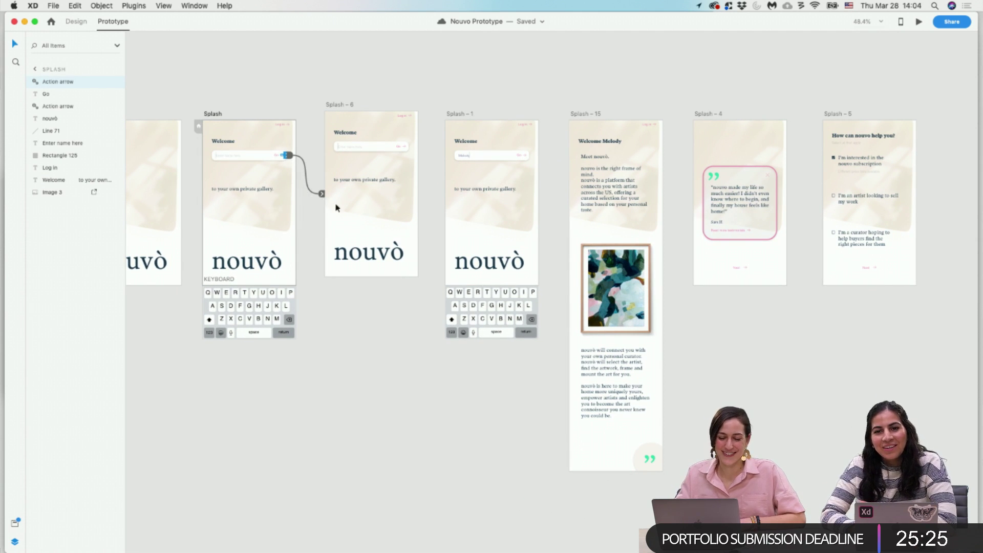
pyautogui.scroll(5, 377, 216)
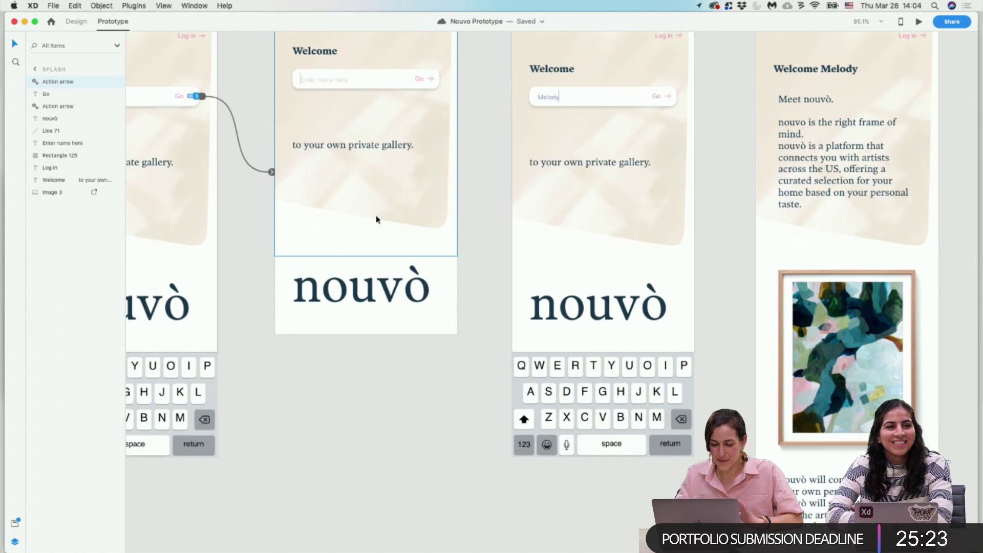
pyautogui.hscroll(-5, 375, 215)
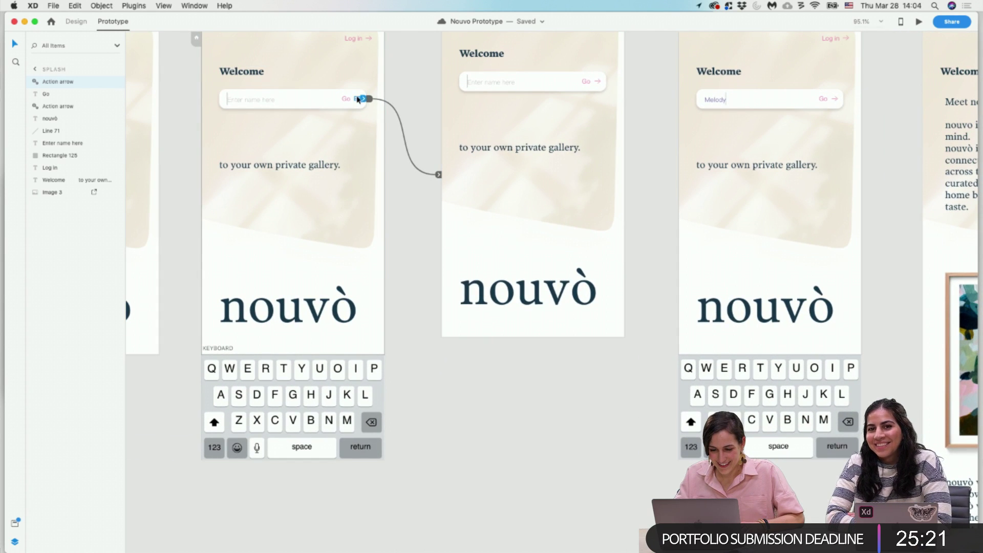
# Inspect the name field's link from Splash to Splash – 6 and its trigger and action settings.
pyautogui.click(280, 105)
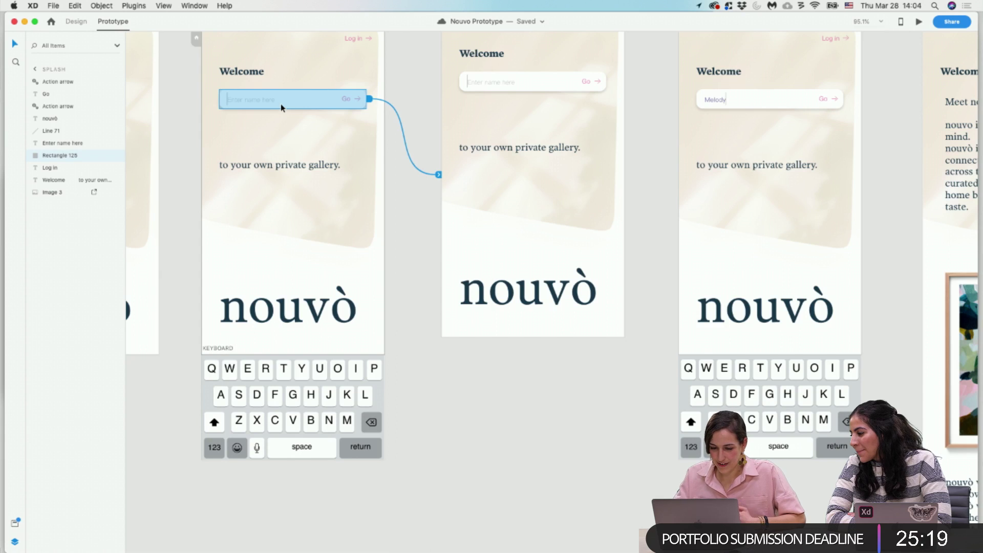
pyautogui.hscroll(-5, 372, 102)
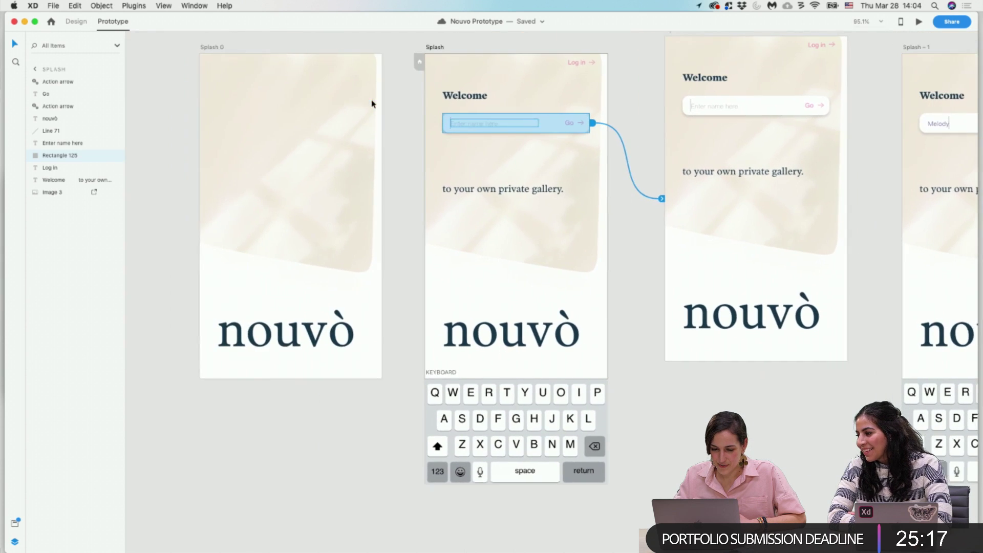
pyautogui.click(452, 49)
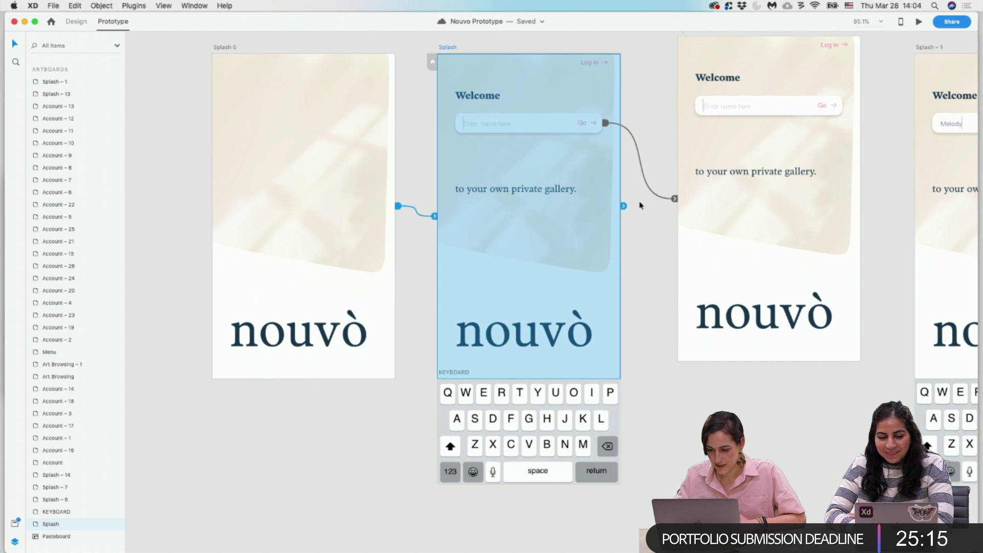
pyautogui.click(598, 120)
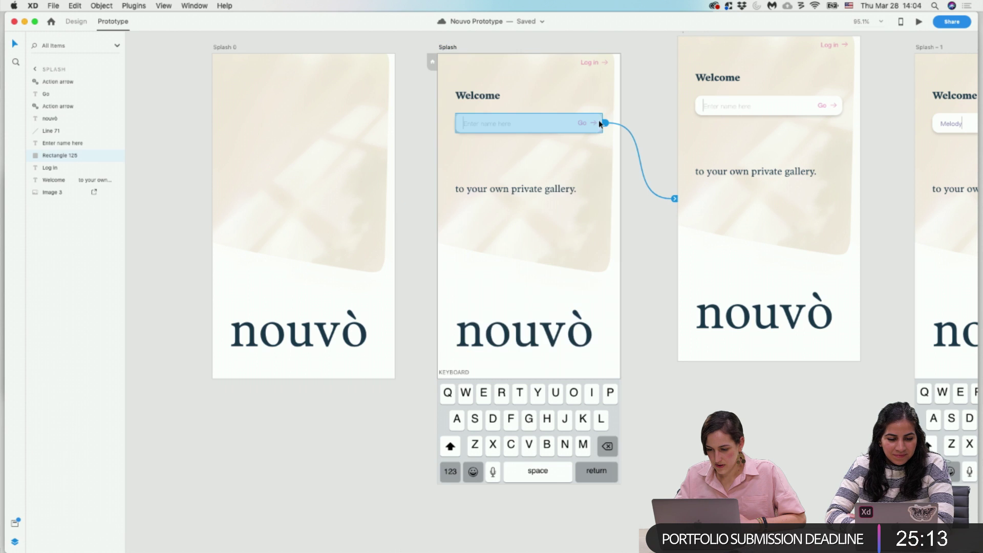
pyautogui.click(675, 201)
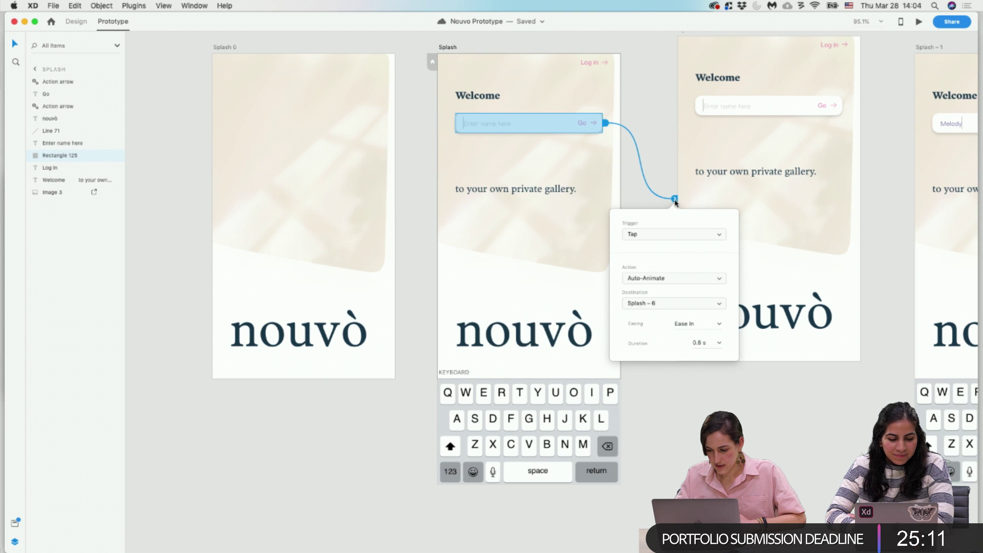
pyautogui.click(848, 322)
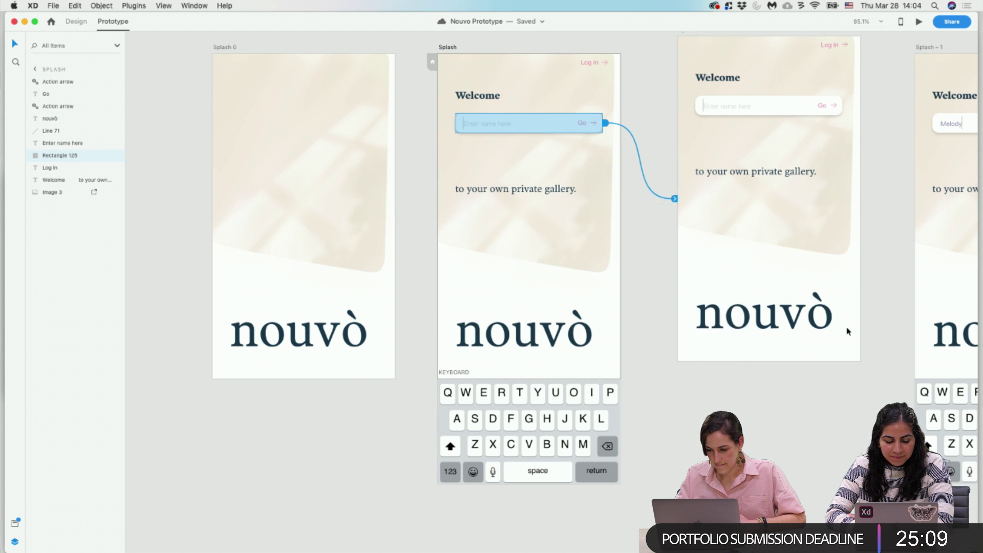
# Place a copy of the keyboard from the KEYBOARD artboard over the logo along the lower edge of Splash – 6.
pyautogui.click(565, 417)
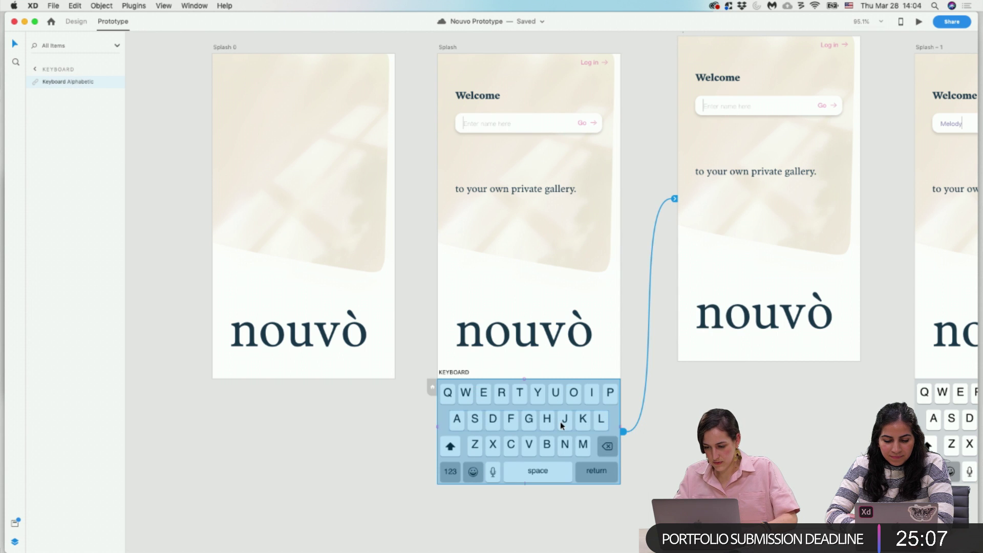
pyautogui.moveTo(562, 425); pyautogui.dragTo(803, 301)
pyautogui.click(825, 403)
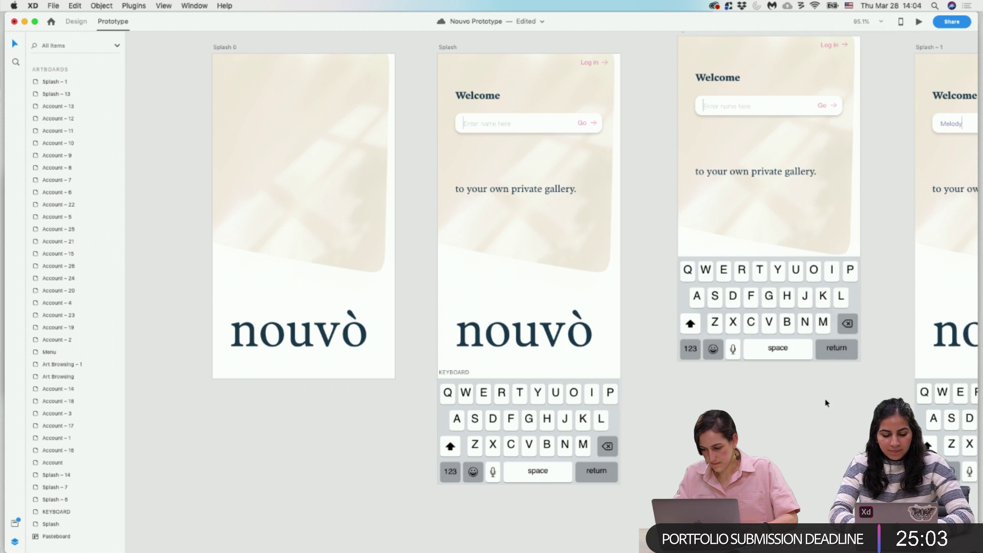
# Check the prototype links of the Splash artboard and of the Next text on Splash – 5.
pyautogui.hscroll(10, 825, 402)
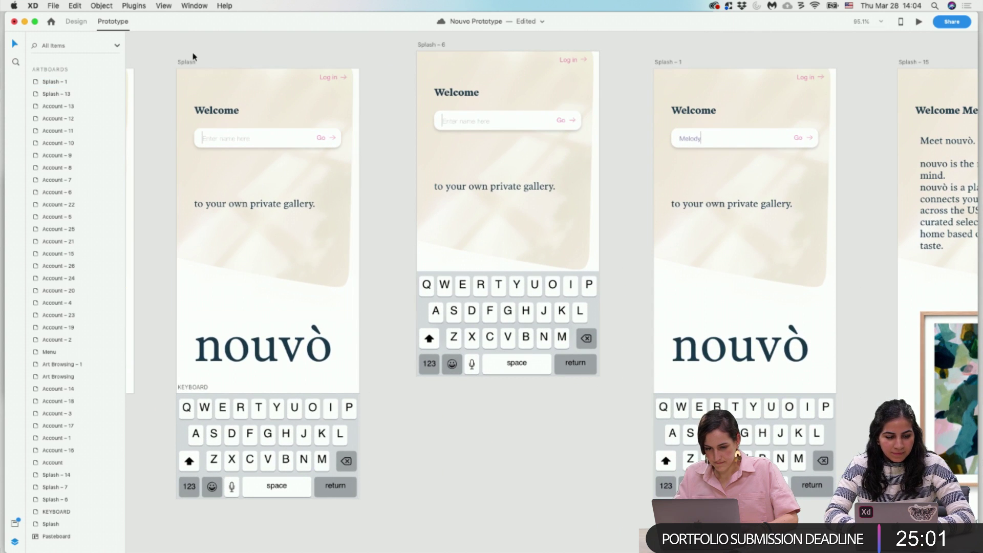
pyautogui.click(192, 58)
pyautogui.scroll(-5, 514, 216)
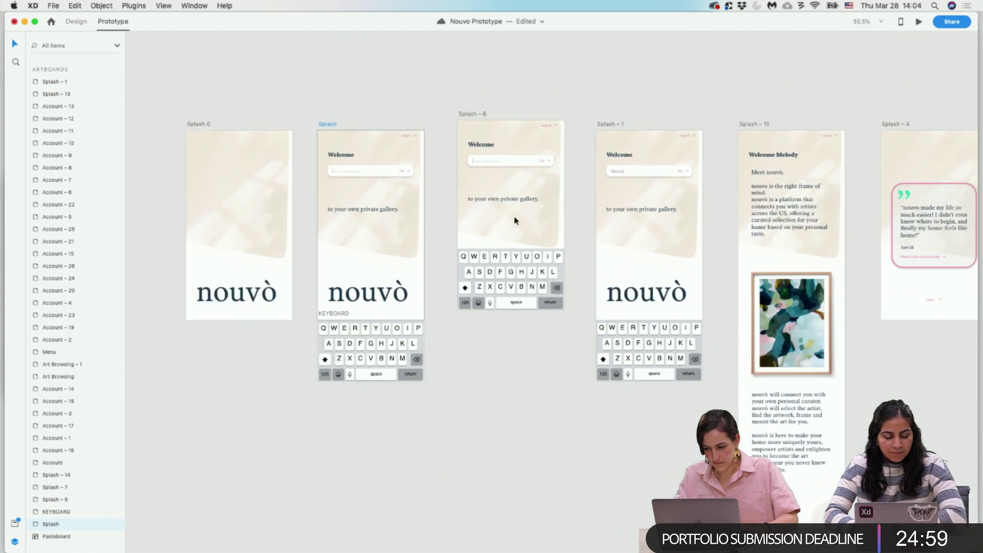
pyautogui.hscroll(10, 514, 216)
pyautogui.hscroll(-5, 515, 219)
pyautogui.scroll(4, 515, 219)
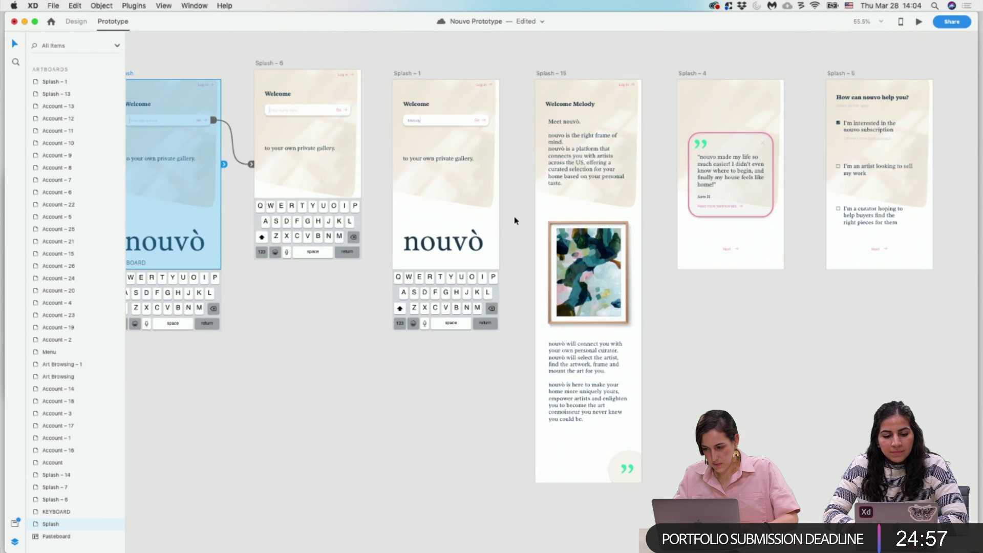
pyautogui.click(920, 240)
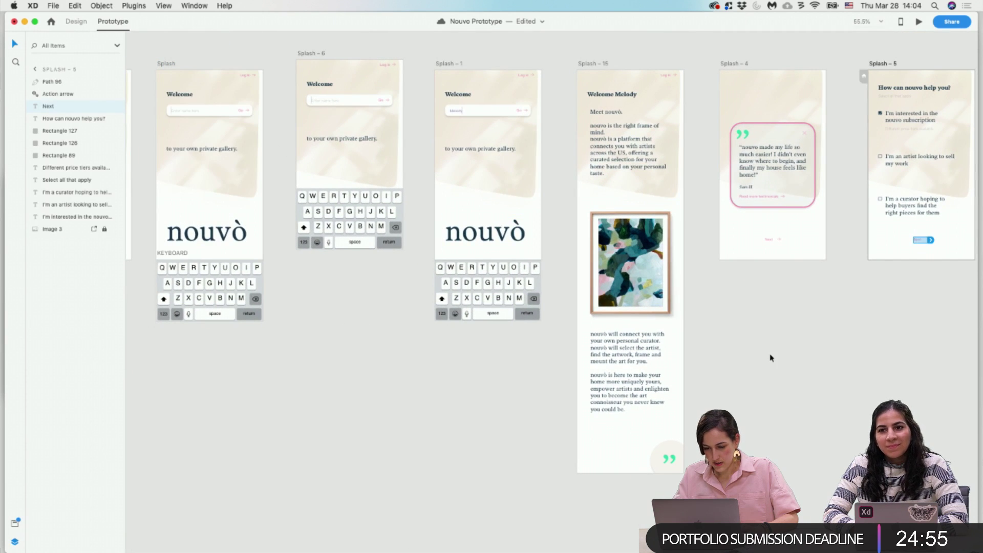
# Copy the background image from the Splash 0 artboard and paste it onto the Account artboard.
pyautogui.scroll(-15, 768, 366)
pyautogui.hscroll(-8, 768, 366)
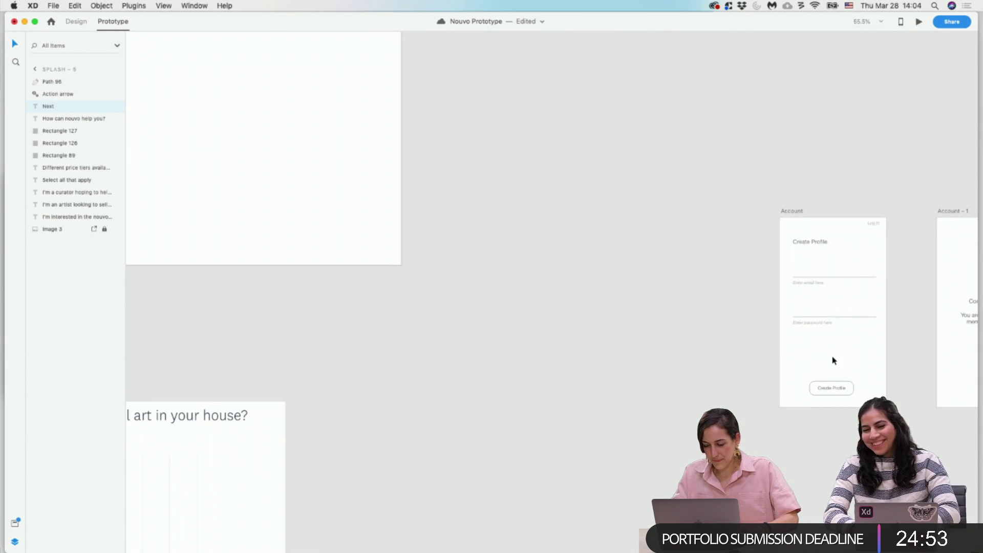
pyautogui.hscroll(5, 832, 358)
pyautogui.scroll(8, 713, 296)
pyautogui.click(76, 21)
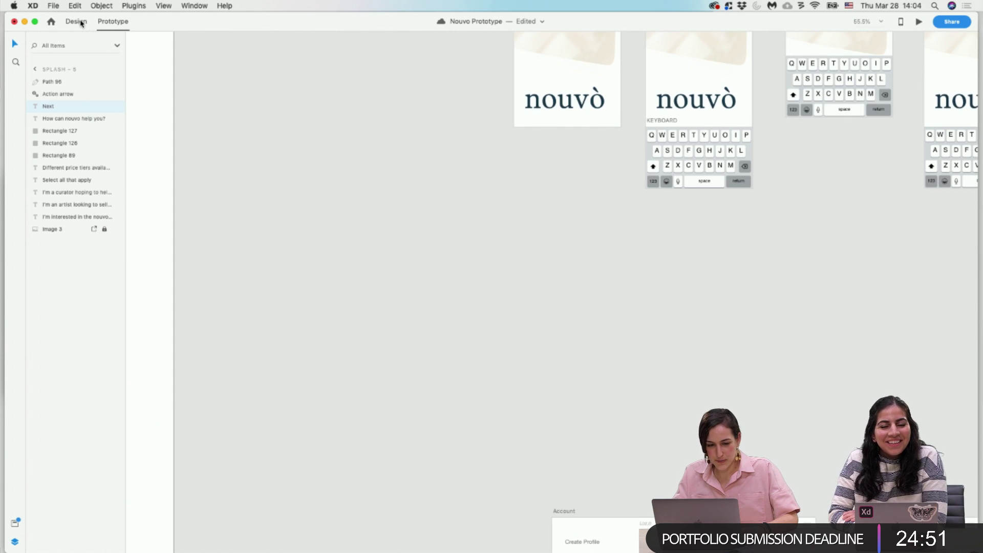
pyautogui.scroll(6, 578, 133)
pyautogui.click(578, 133)
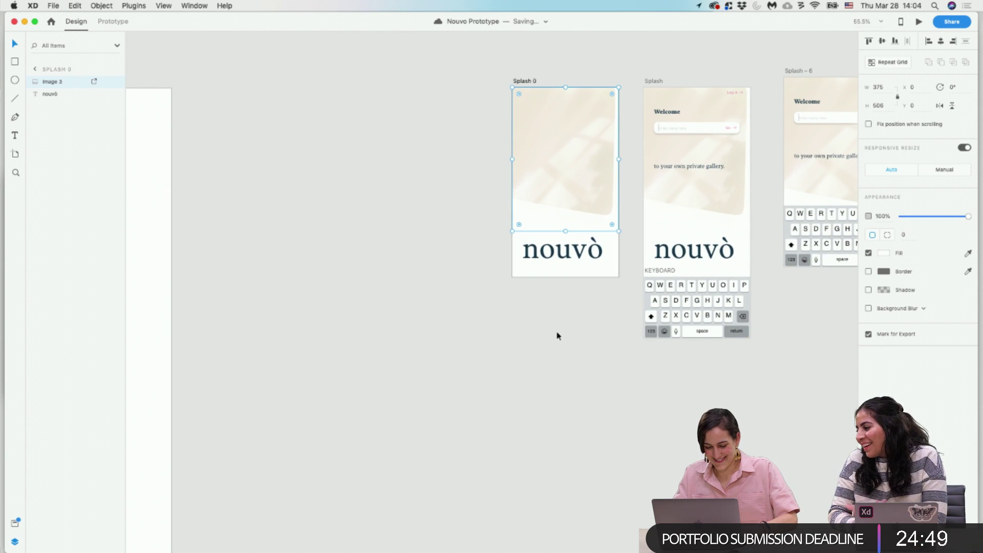
pyautogui.scroll(-10, 557, 336)
pyautogui.scroll(5, 558, 336)
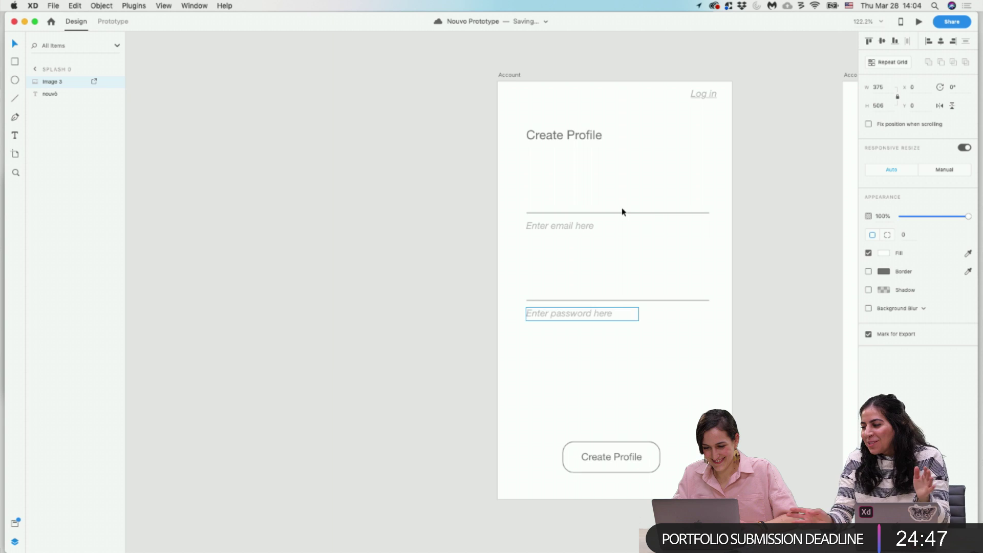
pyautogui.click(509, 76)
pyautogui.click(667, 116)
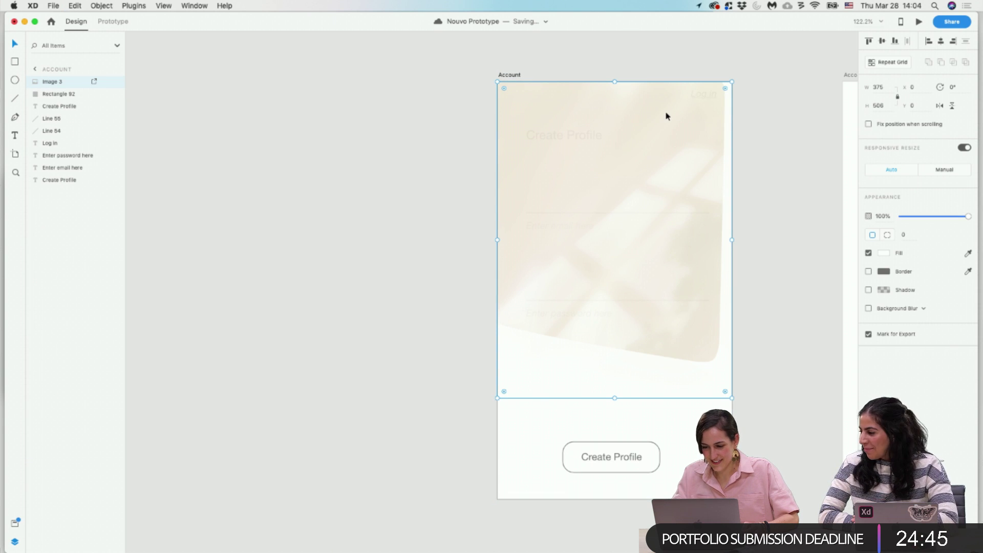
# Send the pasted background image to the back of the Account artboard and delete the Log in text.
pyautogui.rightClick(666, 114)
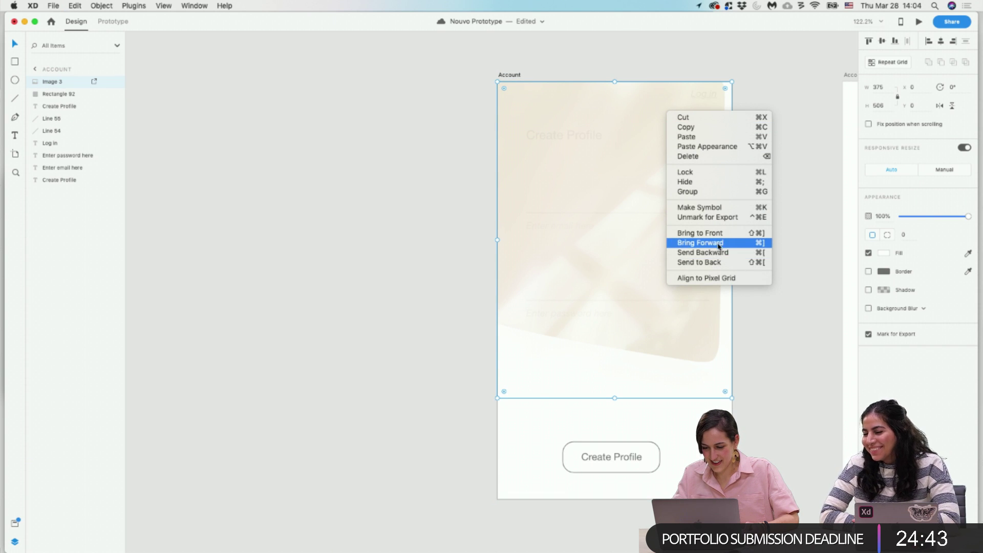
pyautogui.click(722, 263)
pyautogui.click(804, 239)
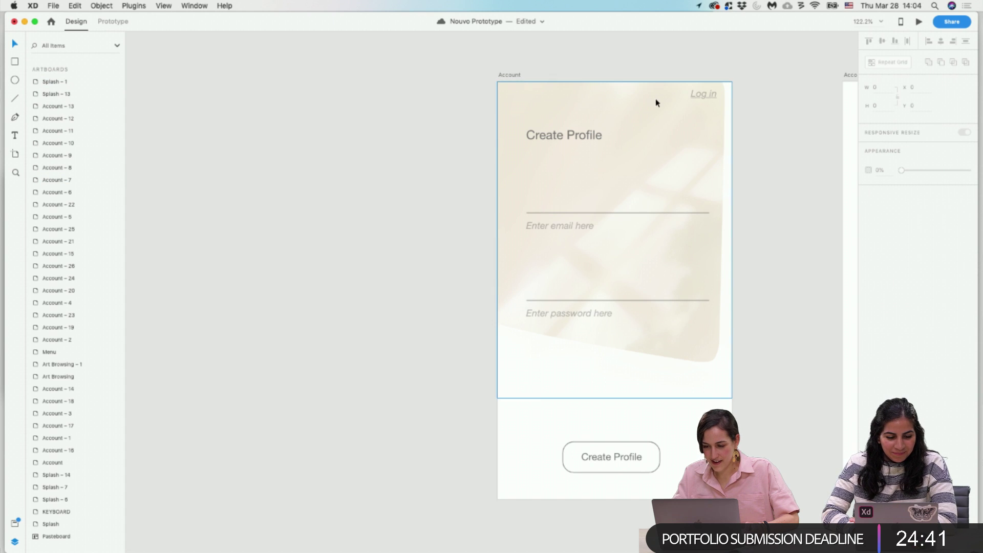
pyautogui.click(708, 95)
pyautogui.press('Delete')
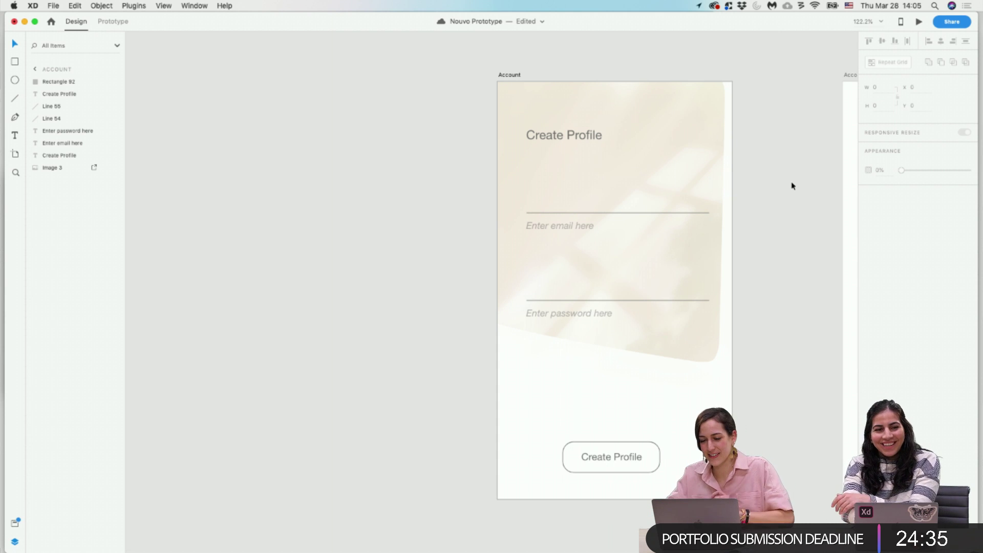
# Apply the bold dark blue Poynter Oldstyle Text character style to the Create Profile heading.
pyautogui.scroll(-3, 548, 123)
pyautogui.click(582, 136)
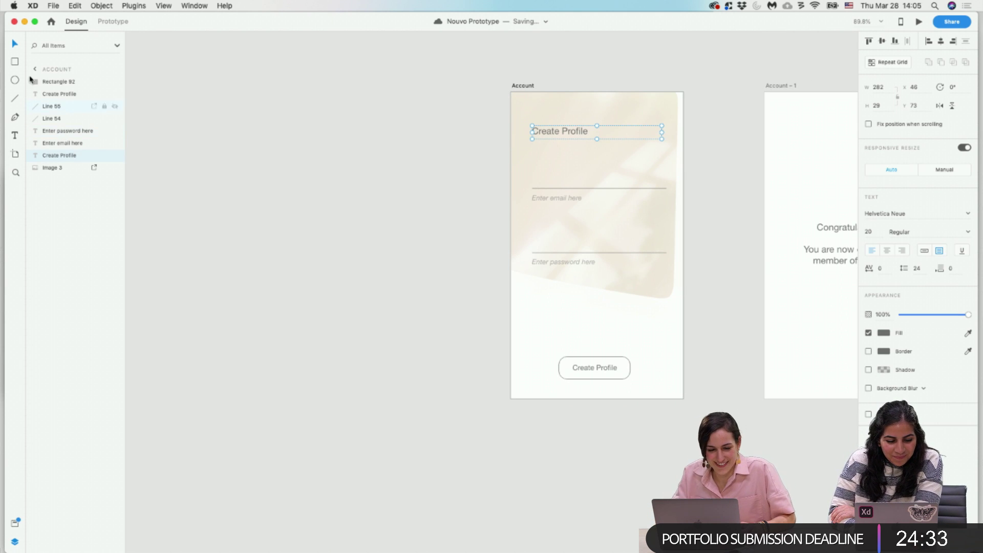
pyautogui.click(15, 524)
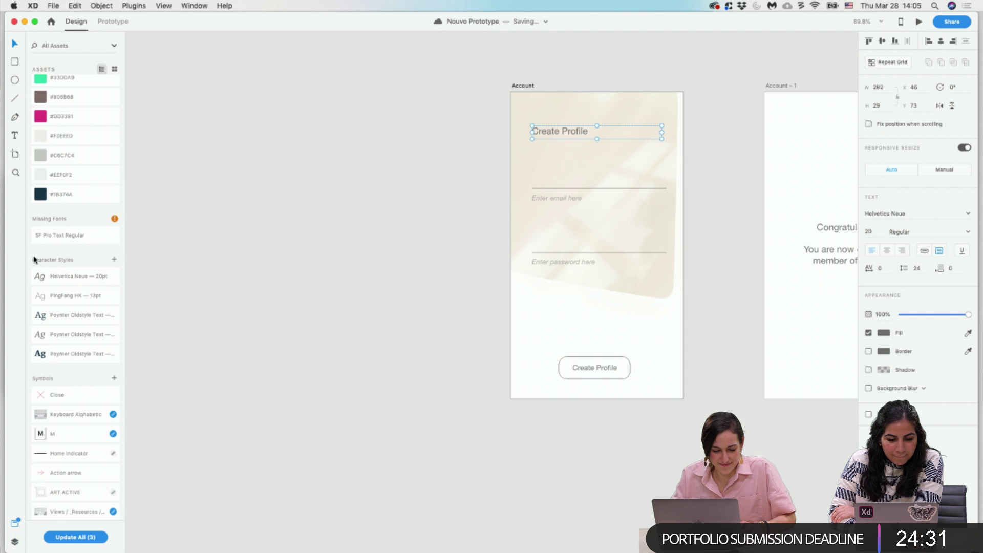
pyautogui.click(47, 354)
pyautogui.press('Escape')
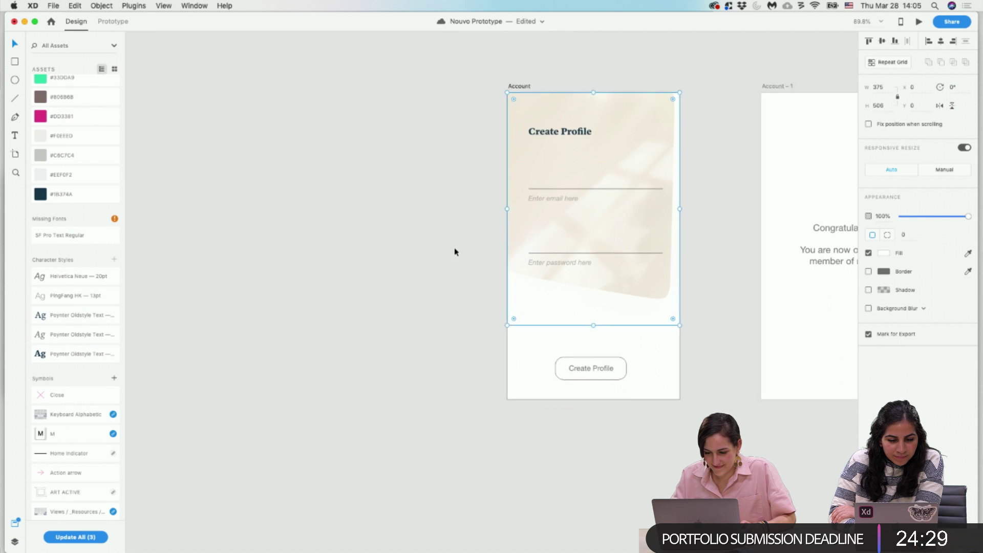
# Copy the rounded name entry field with its placeholder and Go arrow from the Splash artboard.
pyautogui.hscroll(10, 453, 247)
pyautogui.press('Escape')
pyautogui.scroll(5, 453, 242)
pyautogui.scroll(-3, 452, 241)
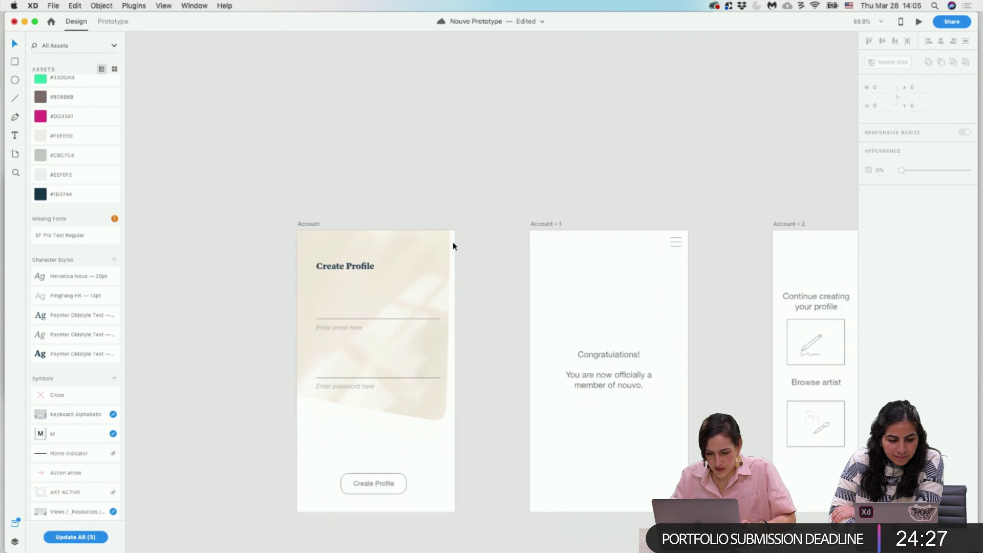
pyautogui.scroll(10, 453, 242)
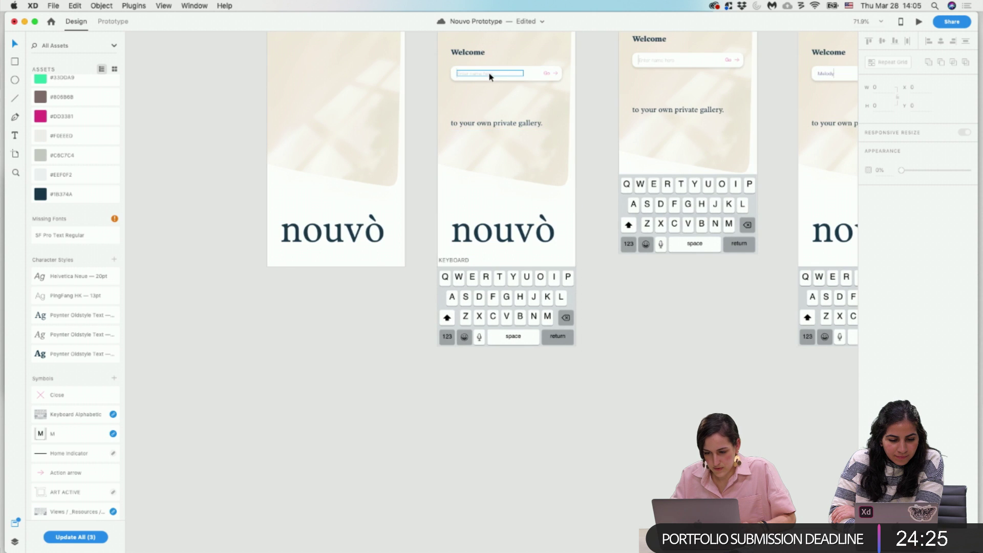
pyautogui.scroll(5, 489, 73)
pyautogui.scroll(1, 563, 93)
pyautogui.click(577, 106)
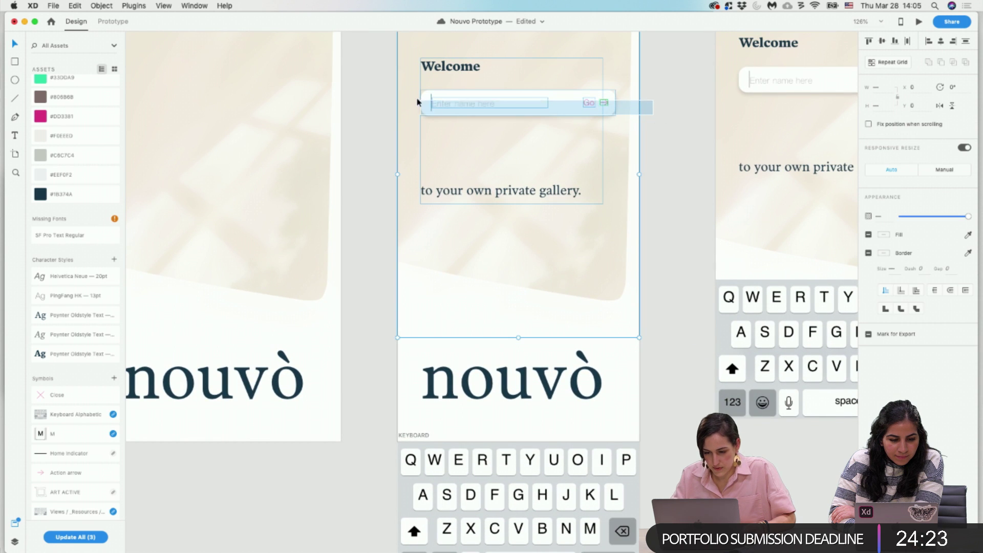
pyautogui.click(425, 164)
pyautogui.moveTo(509, 180); pyautogui.dragTo(509, 193)
# Replace the email line and label on the Account artboard with the copied entry field, positioned at Y 165.
pyautogui.hscroll(10, 512, 207)
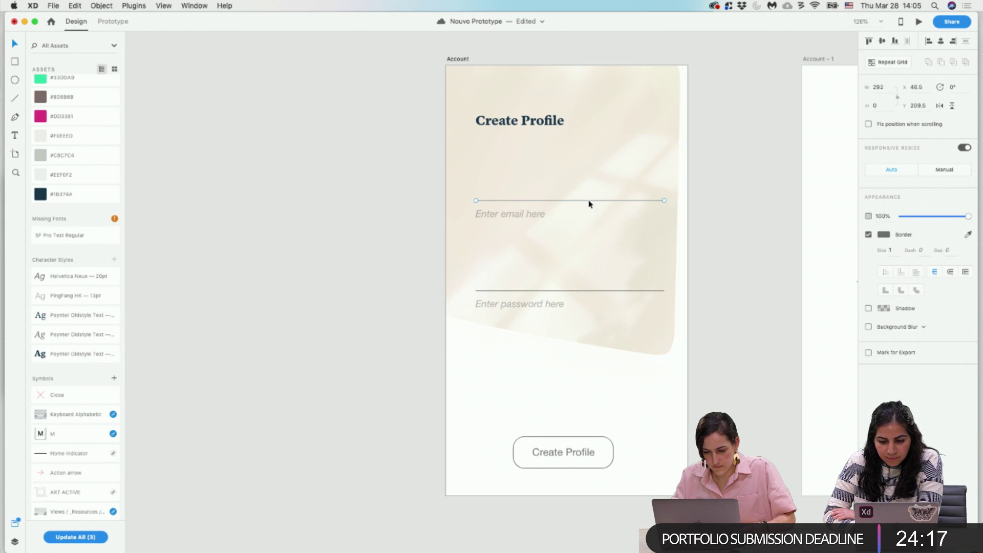
pyautogui.click(524, 212)
pyautogui.press('Delete')
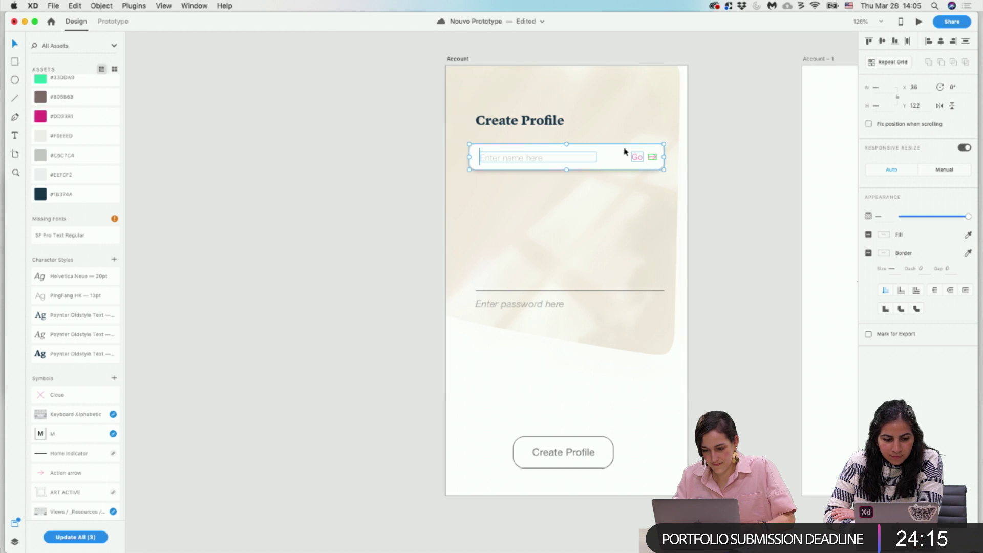
pyautogui.moveTo(599, 165); pyautogui.dragTo(597, 192)
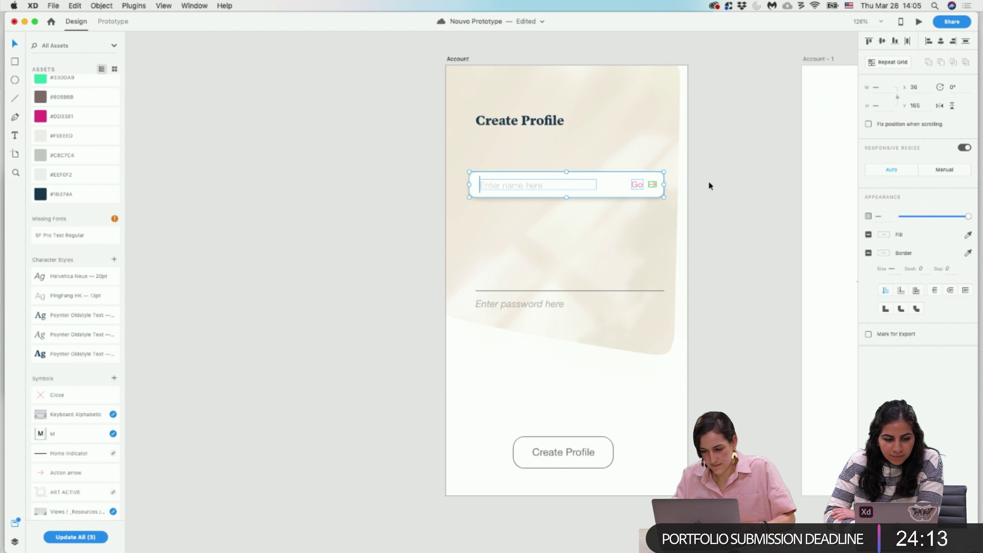
# Delete the Go text and its arrow from the entry field on the Account artboard.
pyautogui.doubleClick(638, 185)
pyautogui.keyDown('shift'); pyautogui.click(652, 184); pyautogui.keyUp('shift')
pyautogui.press('Delete')
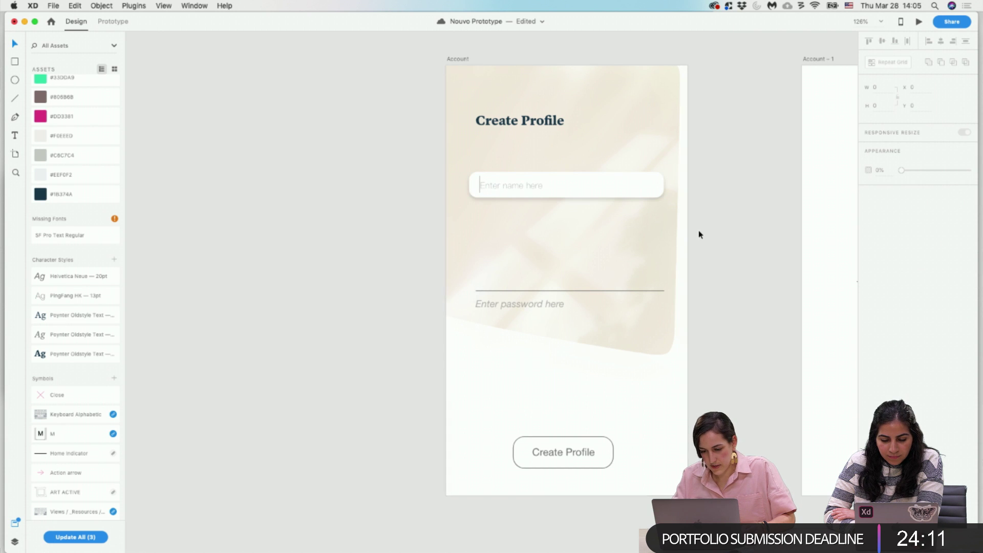
# Change the entry field's placeholder to "Enter Email here" and save the document.
pyautogui.click(560, 297)
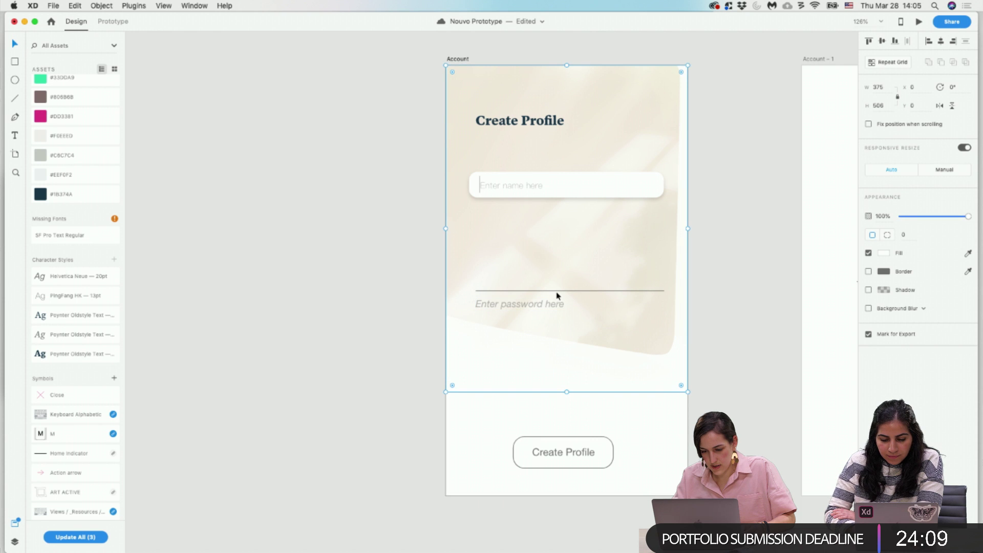
pyautogui.doubleClick(524, 184)
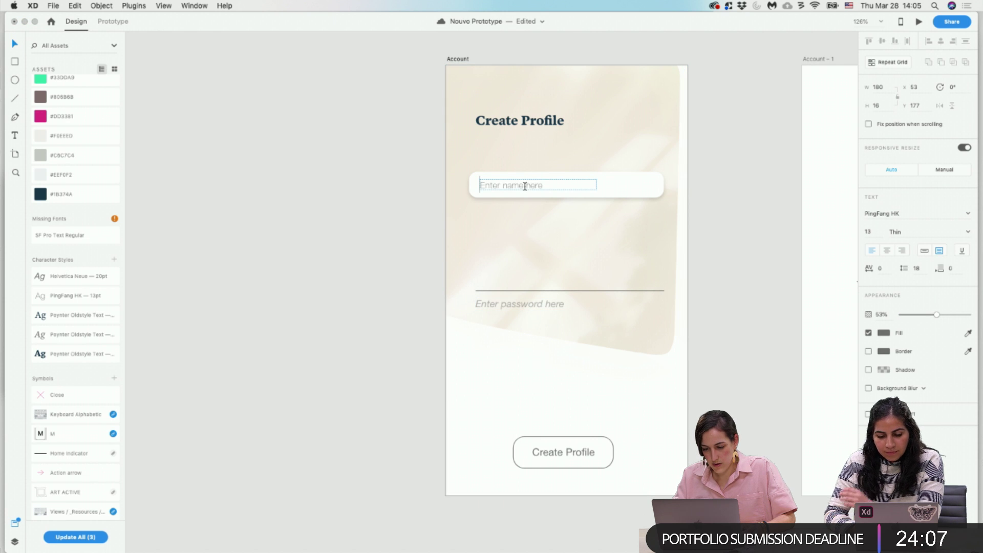
pyautogui.moveTo(524, 186); pyautogui.dragTo(502, 186)
pyautogui.write('Email')
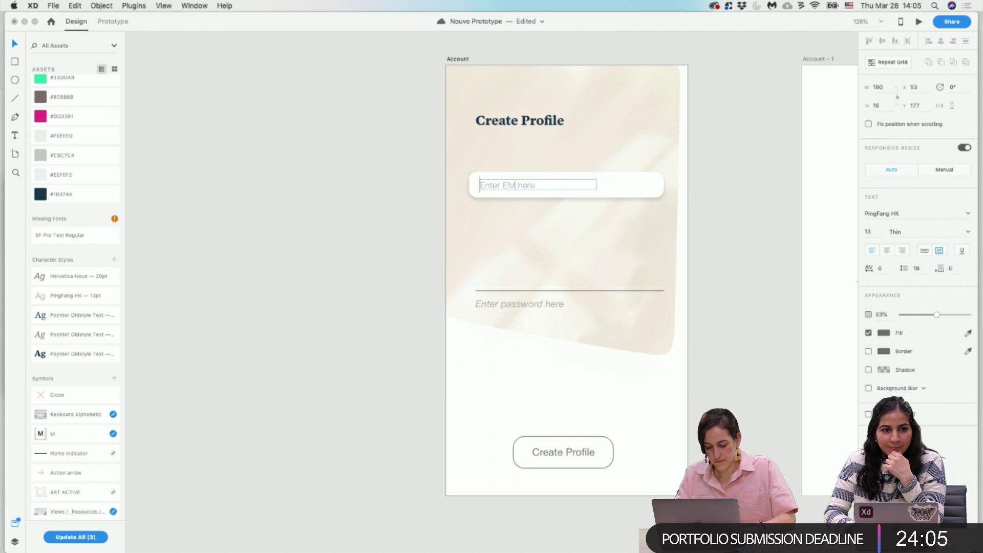
pyautogui.press('BackSpace')
pyautogui.press('BackSpace')
pyautogui.press('BackSpace')
pyautogui.press('BackSpace')
pyautogui.write('mail')
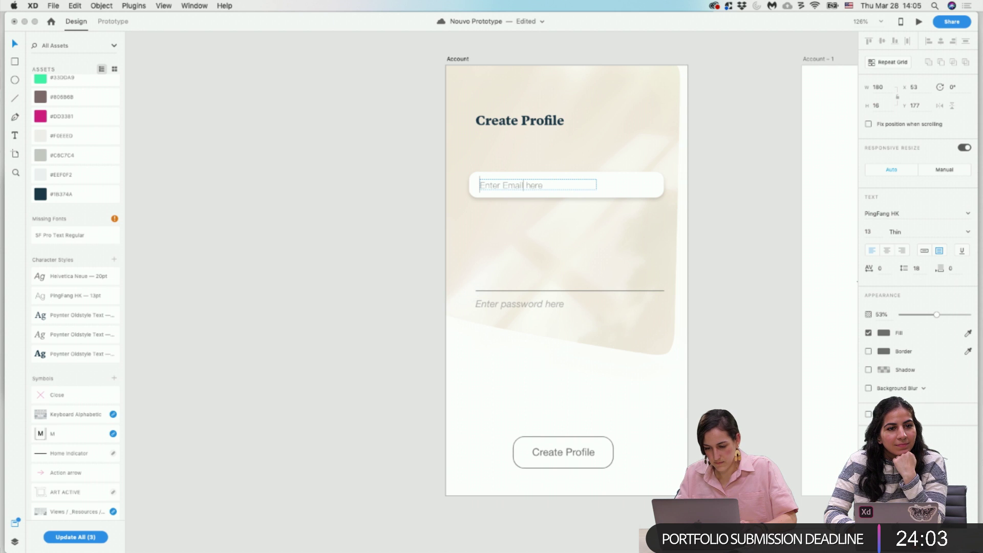
pyautogui.click(736, 175)
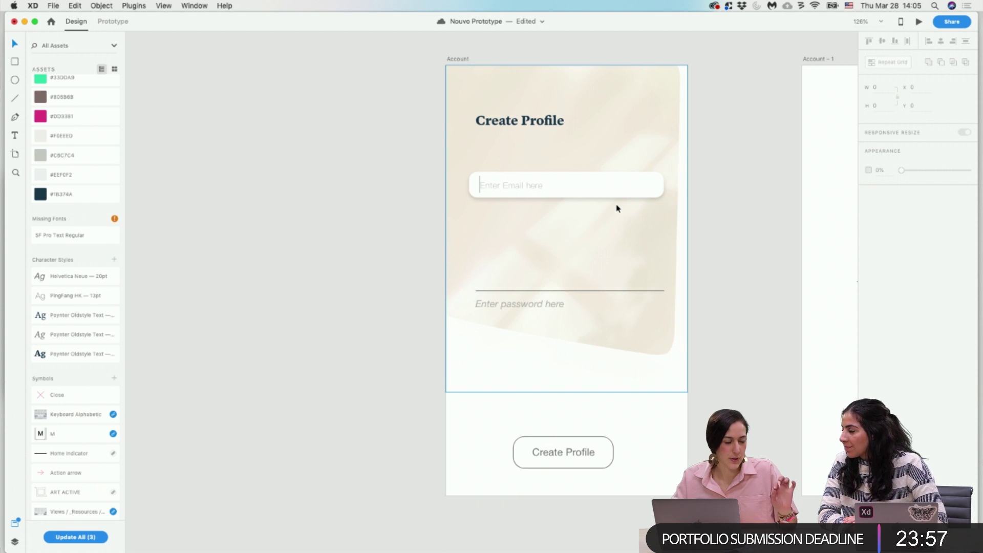
pyautogui.press('super+s')
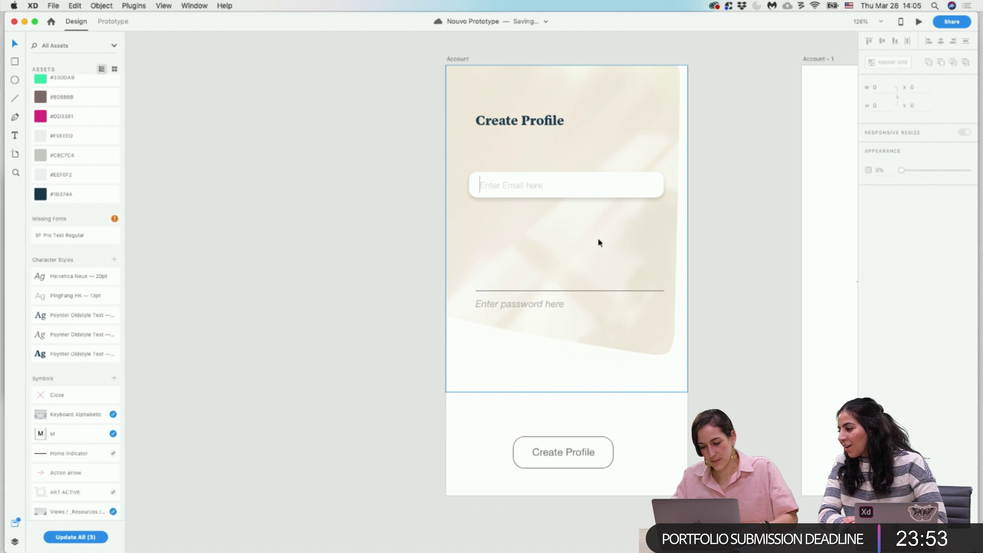
# Delete the old "Enter password here" label and the line above it from the Account artboard.
pyautogui.click(534, 309)
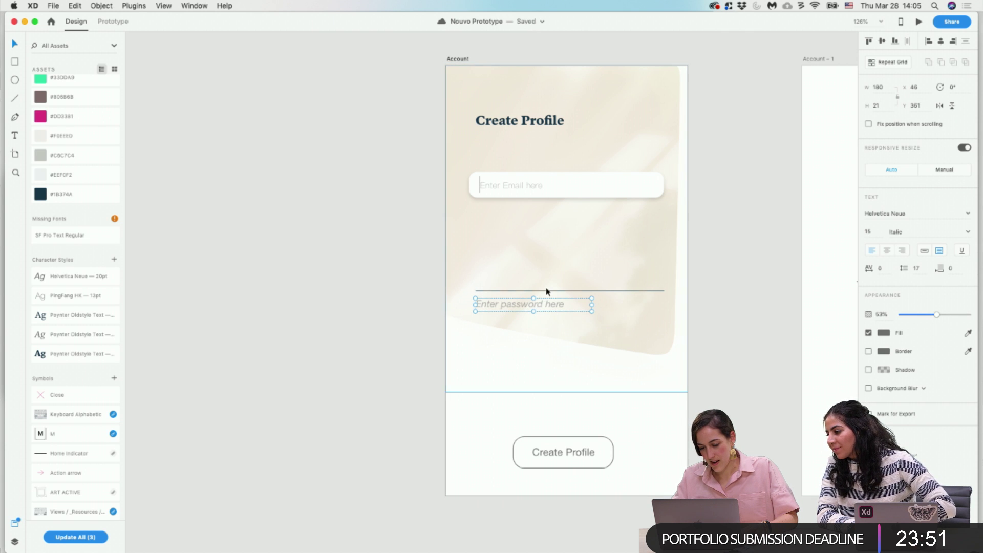
pyautogui.keyDown('shift'); pyautogui.click(546, 291); pyautogui.keyUp('shift')
pyautogui.press('Delete')
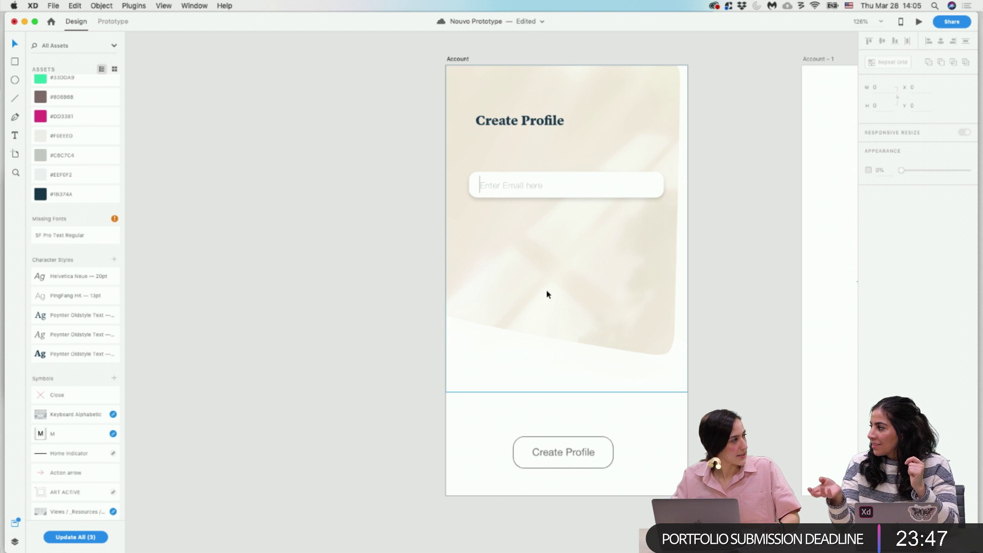
# Duplicate the email field's box and placeholder text directly below the original on the Account artboard.
pyautogui.click(613, 188)
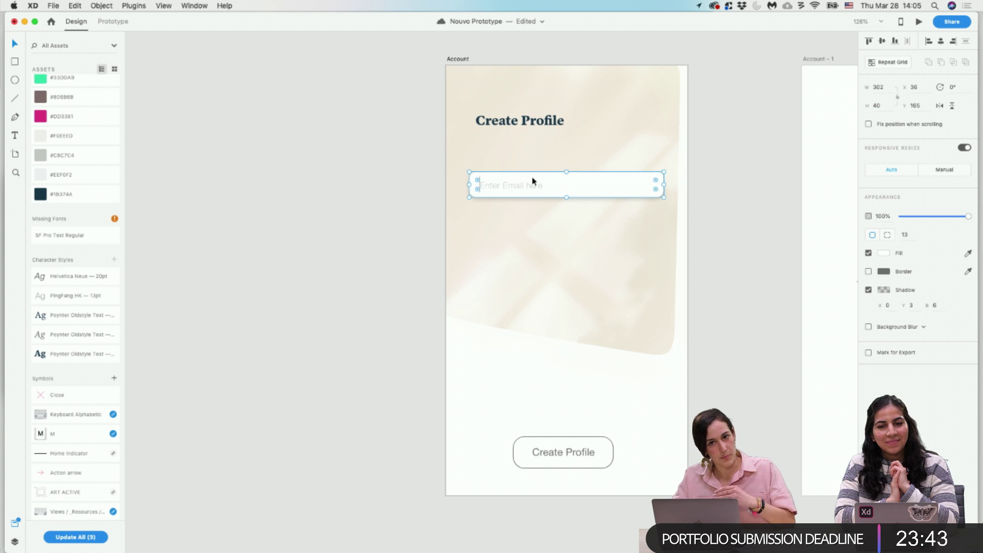
pyautogui.keyDown('shift'); pyautogui.click(533, 189); pyautogui.keyUp('shift')
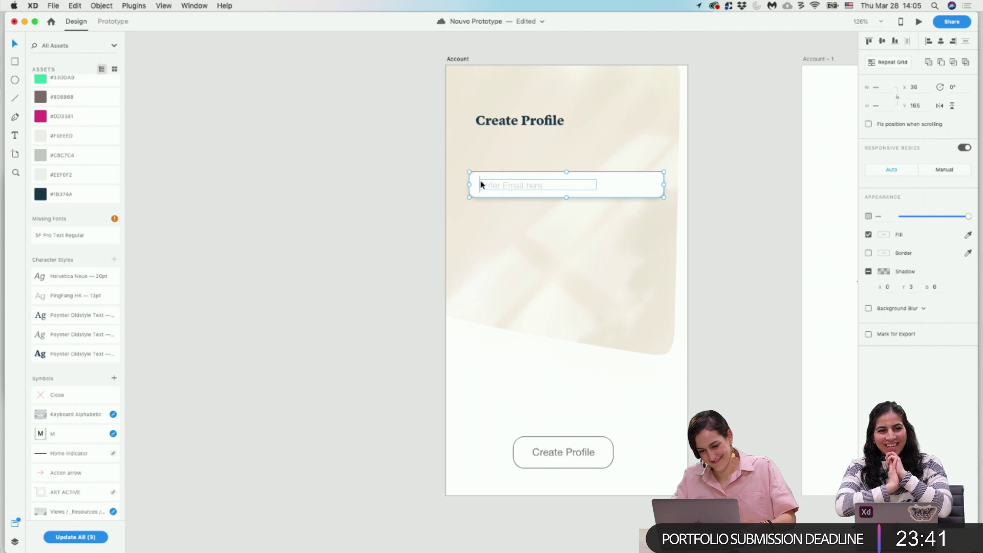
pyautogui.moveTo(490, 186); pyautogui.dragTo(494, 244)
pyautogui.click(725, 217)
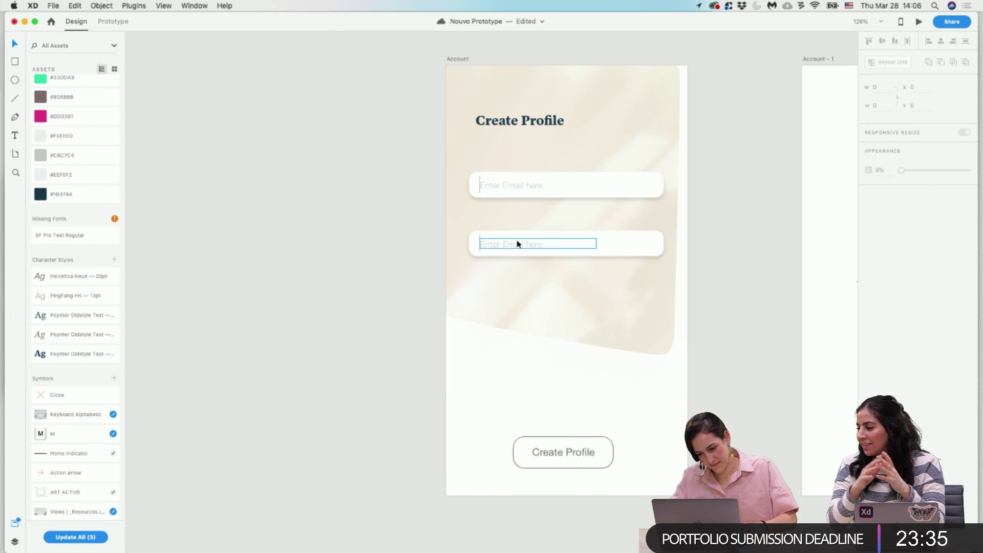
# Change the duplicated field's placeholder to "Enter password here".
pyautogui.click(482, 248)
pyautogui.doubleClick(498, 246)
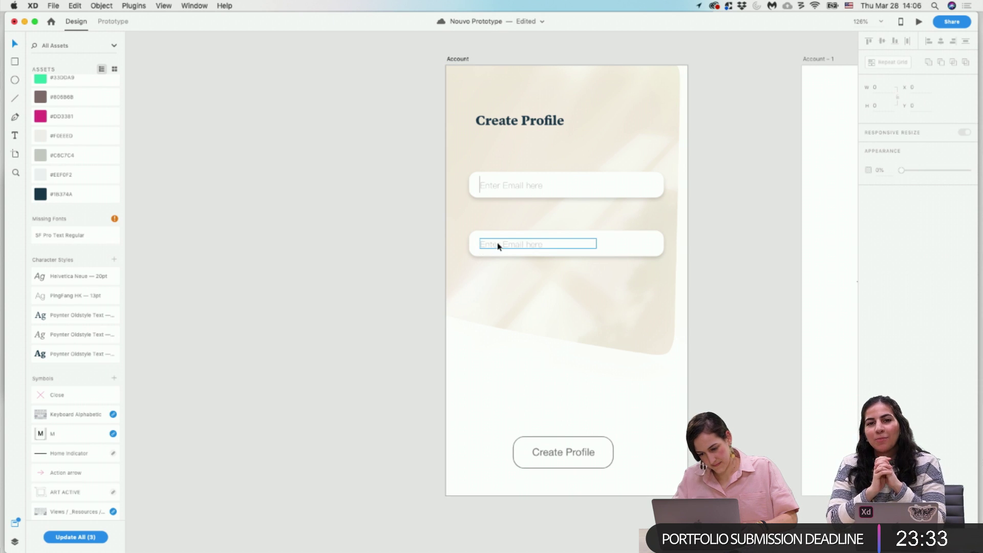
pyautogui.doubleClick(518, 244)
pyautogui.click(518, 243)
pyautogui.moveTo(524, 243); pyautogui.dragTo(501, 243)
pyautogui.write('password')
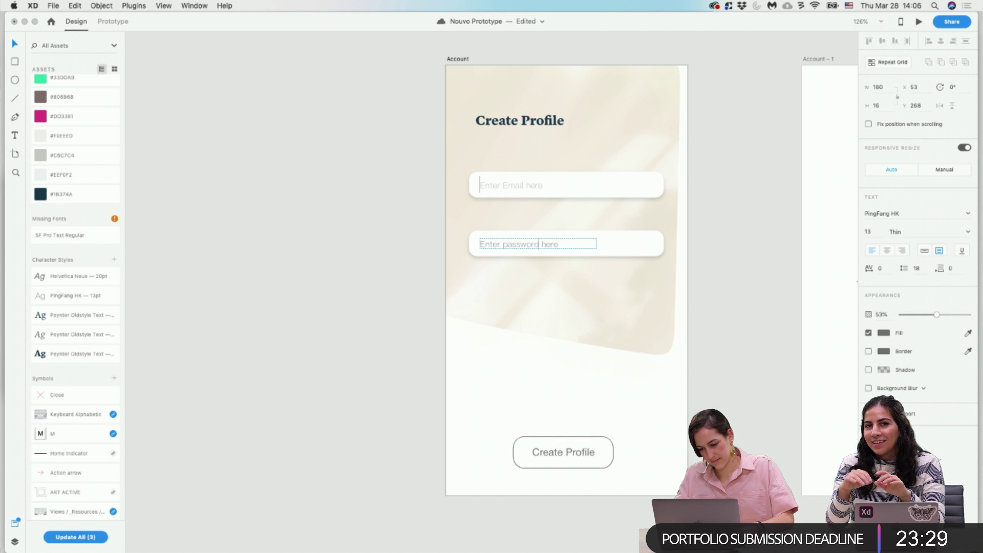
# Delete the outlined Create Profile button, including its text, from the Account artboard.
pyautogui.click(631, 472)
pyautogui.click(587, 452)
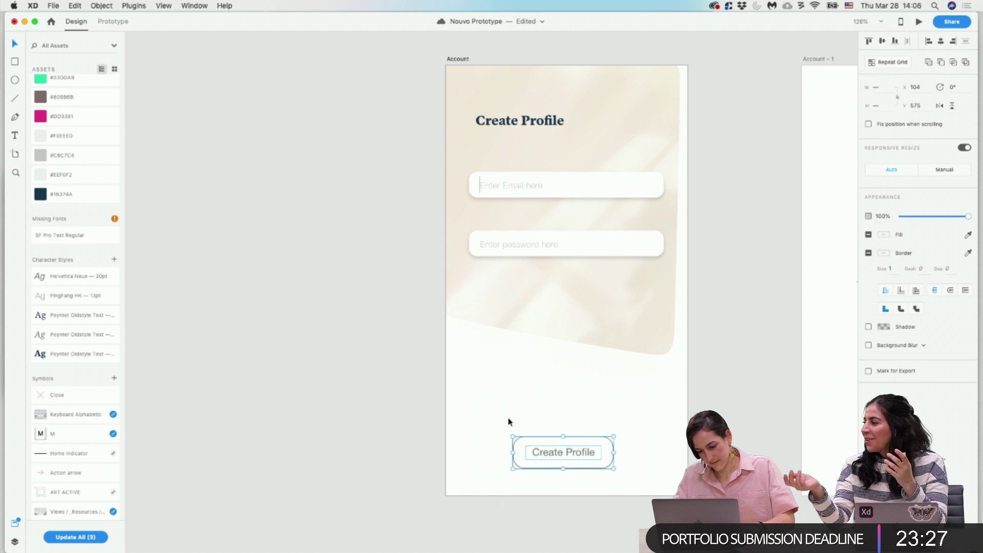
pyautogui.press('Delete')
# Copy the pink Next link and its arrow from the Splash – 4 artboard into the Account artboard.
pyautogui.scroll(-5, 508, 421)
pyautogui.scroll(5, 508, 417)
pyautogui.scroll(5, 508, 417)
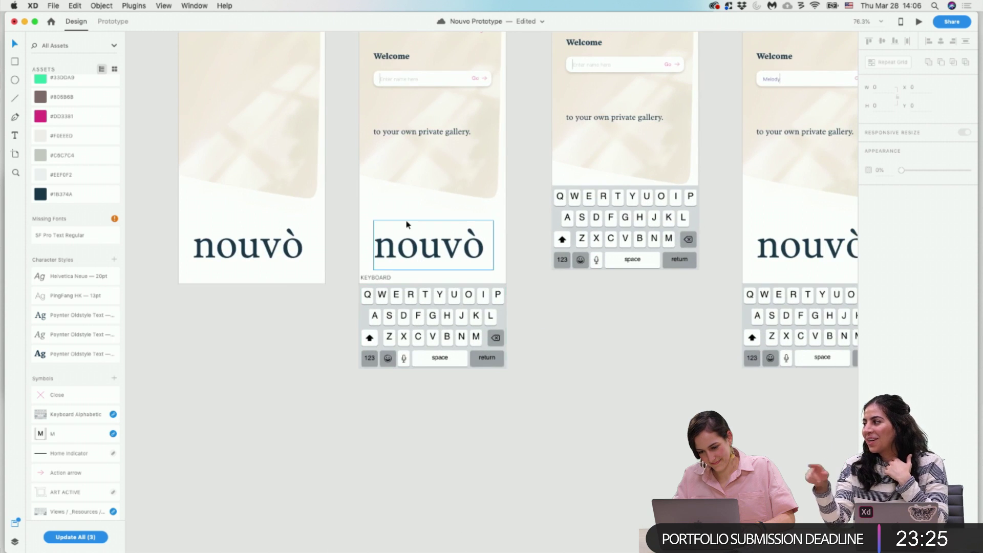
pyautogui.hscroll(10, 407, 223)
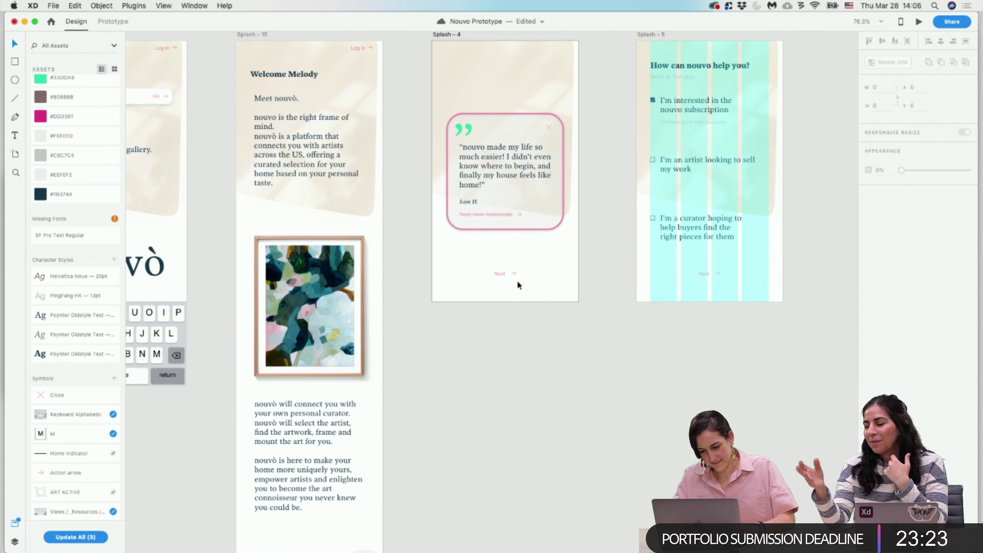
pyautogui.moveTo(522, 290); pyautogui.dragTo(469, 263)
pyautogui.scroll(5, 502, 416)
pyautogui.hscroll(-10, 502, 416)
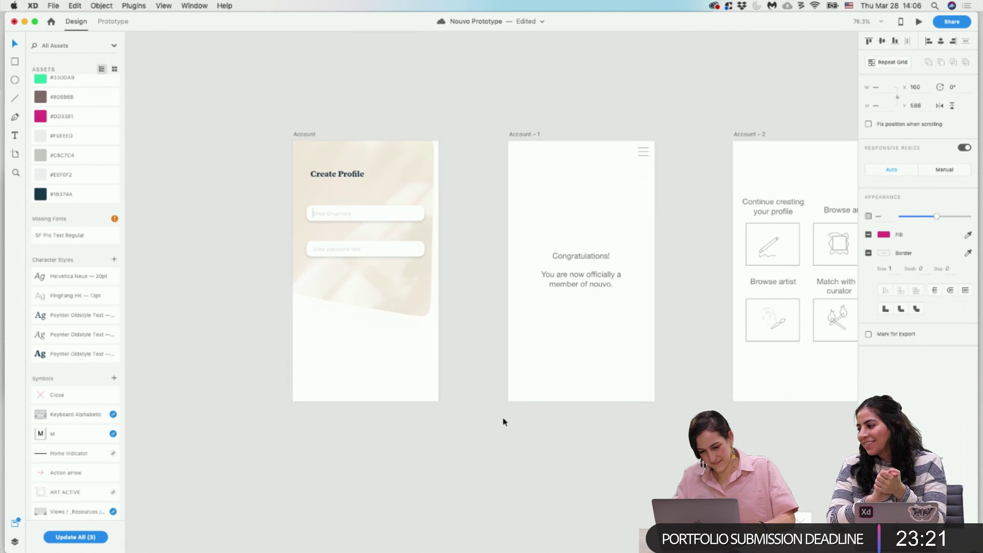
pyautogui.click(300, 142)
pyautogui.click(306, 135)
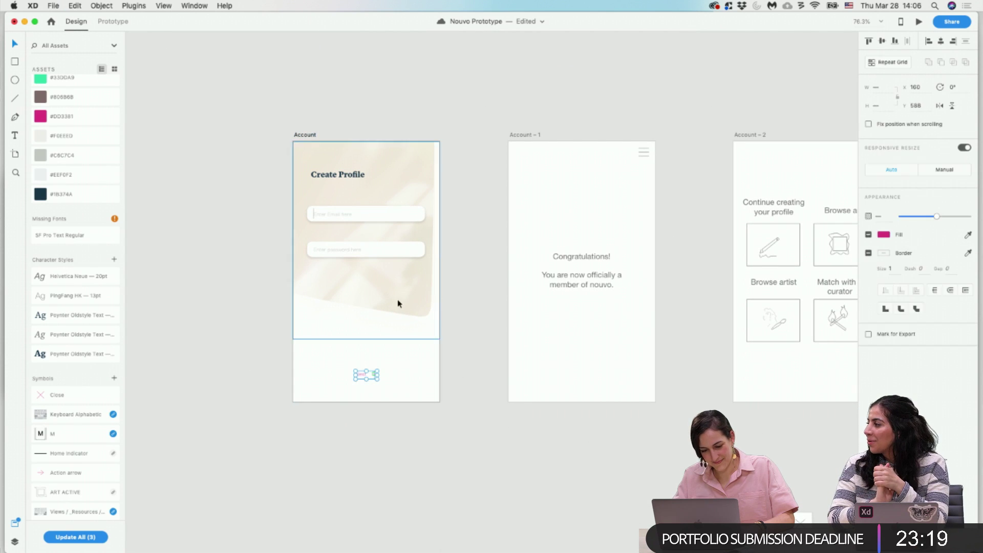
pyautogui.hotkey('ctrl', 'v')
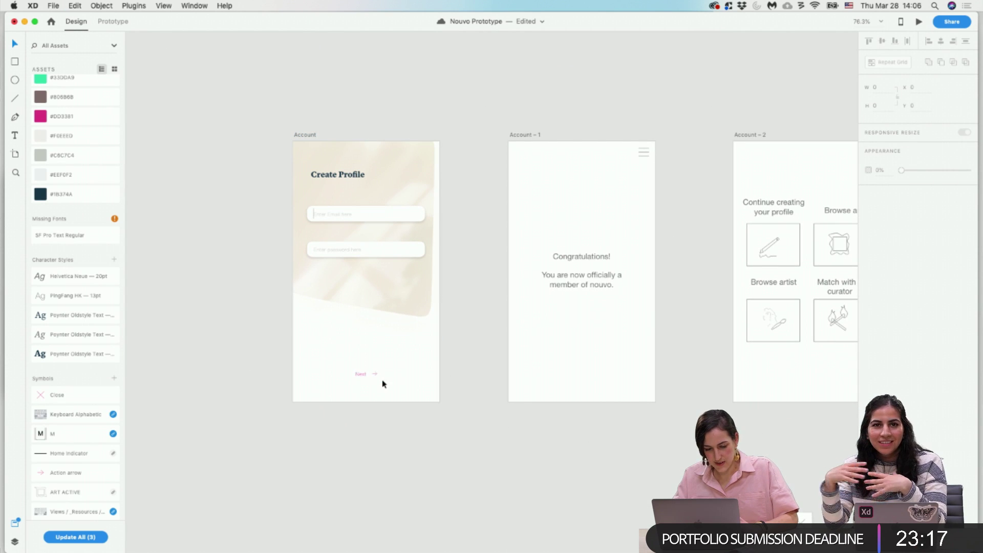
# Set the text size of the Next label on the Account artboard to 15.
pyautogui.scroll(5, 382, 384)
pyautogui.click(346, 370)
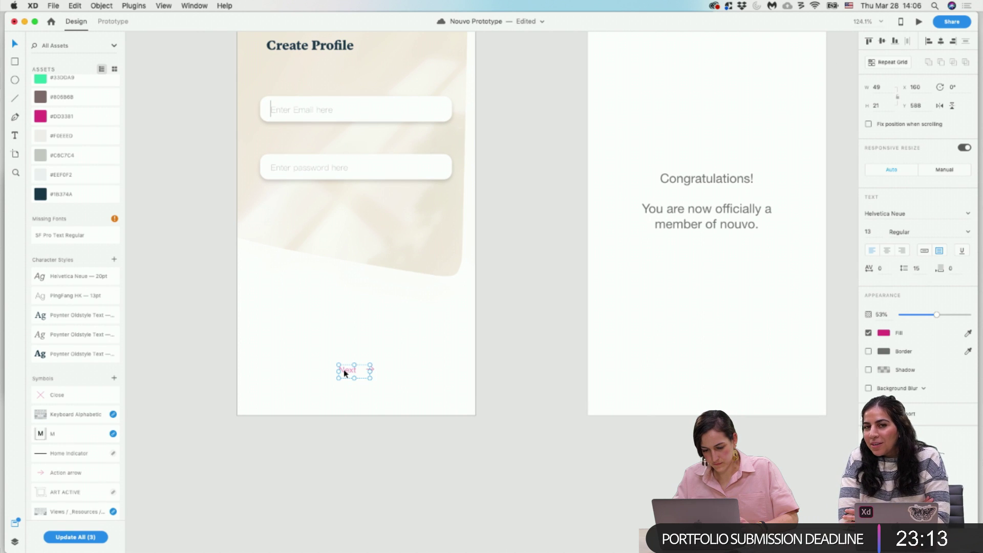
pyautogui.click(870, 231)
pyautogui.write('1')
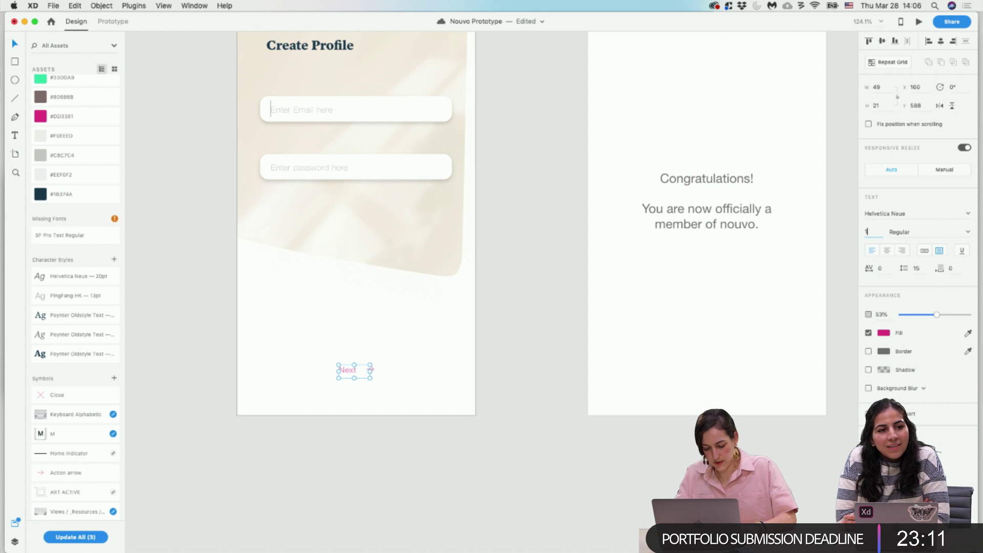
pyautogui.click(581, 391)
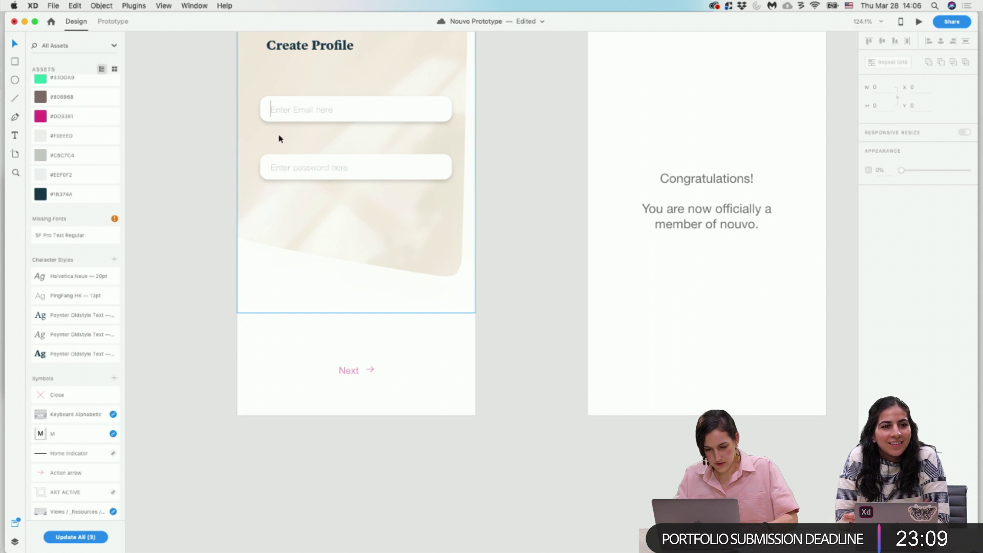
# Change the email field's placeholder on the Account artboard to "Enter email here" with a lowercase e.
pyautogui.doubleClick(301, 110)
pyautogui.click(299, 110)
pyautogui.press('BackSpace')
pyautogui.write('e')
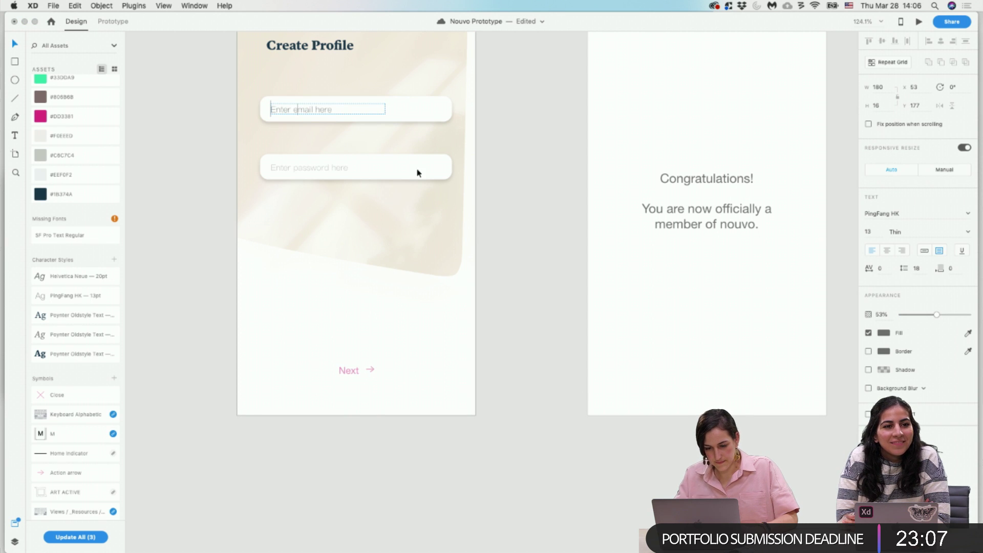
# Nudge the Next label on the Account artboard up to Y 584, level with its arrow.
pyautogui.scroll(-2, 514, 216)
pyautogui.click(375, 344)
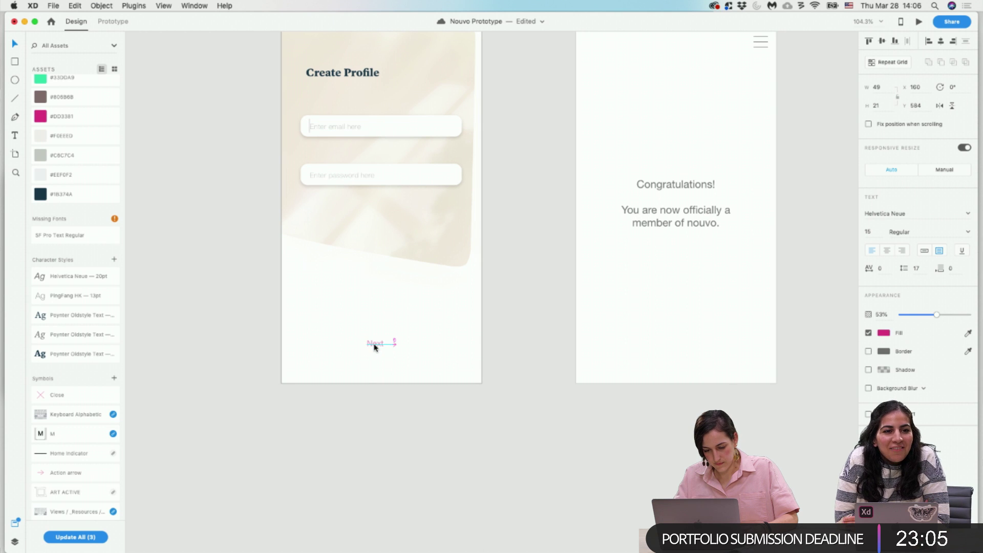
pyautogui.scroll(3, 399, 357)
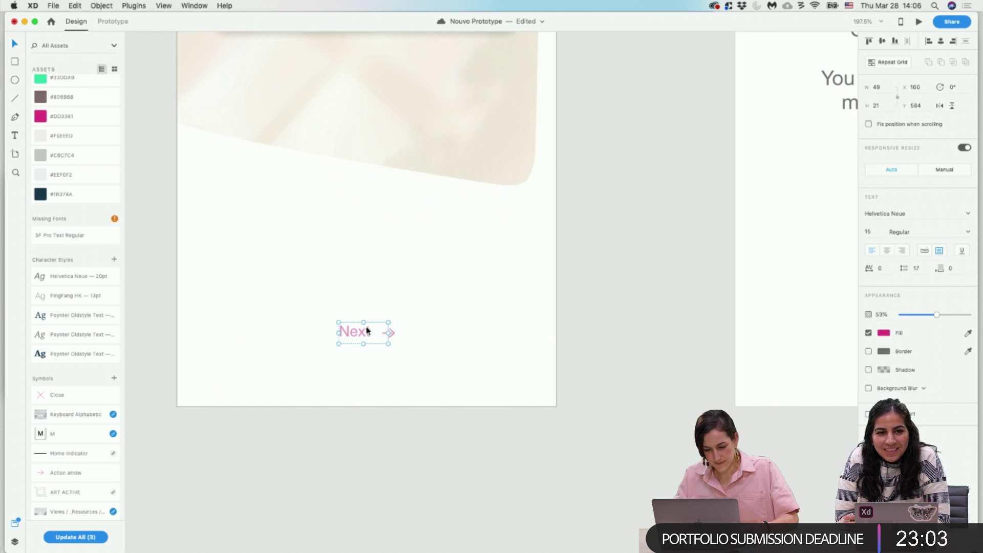
pyautogui.click(449, 376)
pyautogui.scroll(-3, 450, 376)
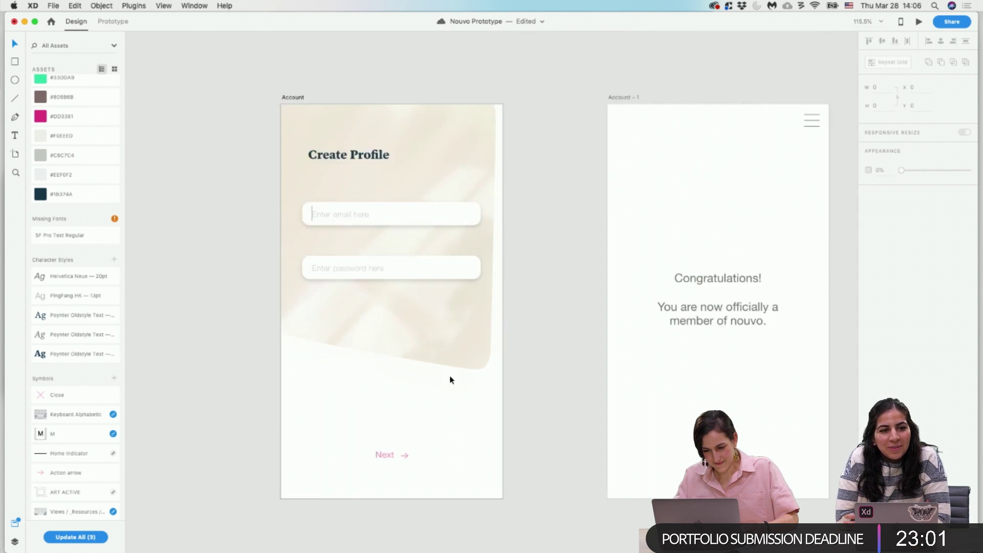
# Enlarge the Next label on Splash – 4 to match the Account artboard's and move it up level with its arrow.
pyautogui.scroll(-3, 450, 376)
pyautogui.scroll(5, 450, 375)
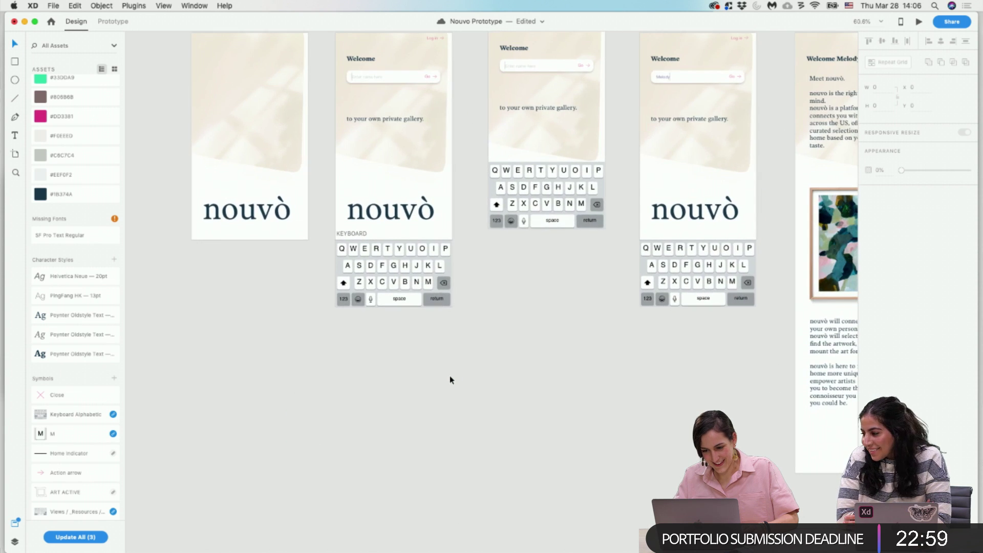
pyautogui.hscroll(5, 536, 346)
pyautogui.hscroll(3, 661, 298)
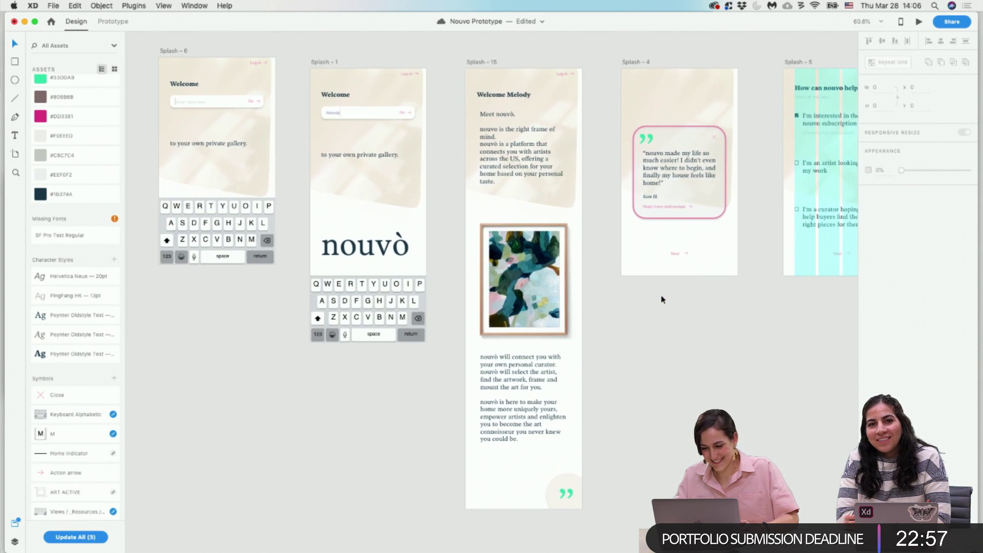
pyautogui.scroll(5, 680, 246)
pyautogui.click(669, 270)
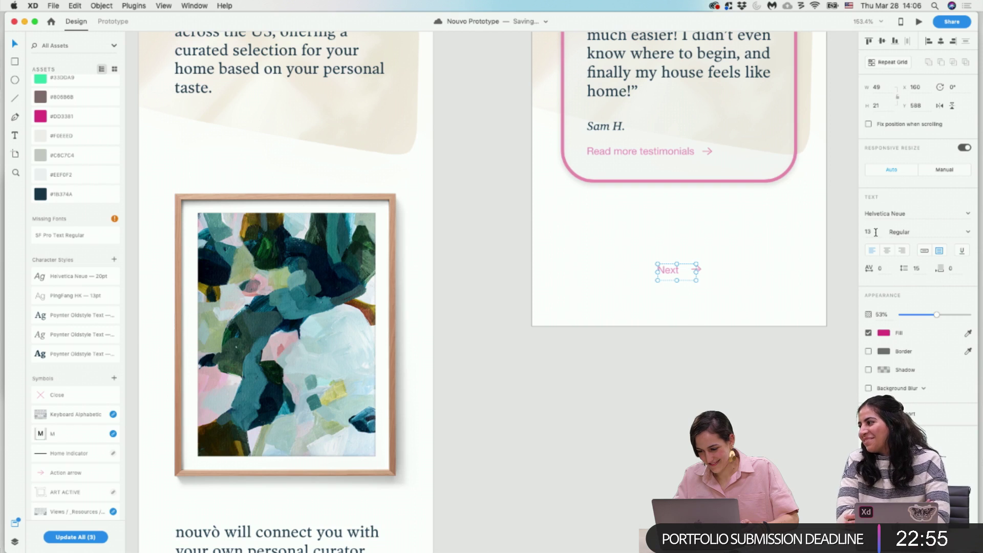
pyautogui.click(761, 283)
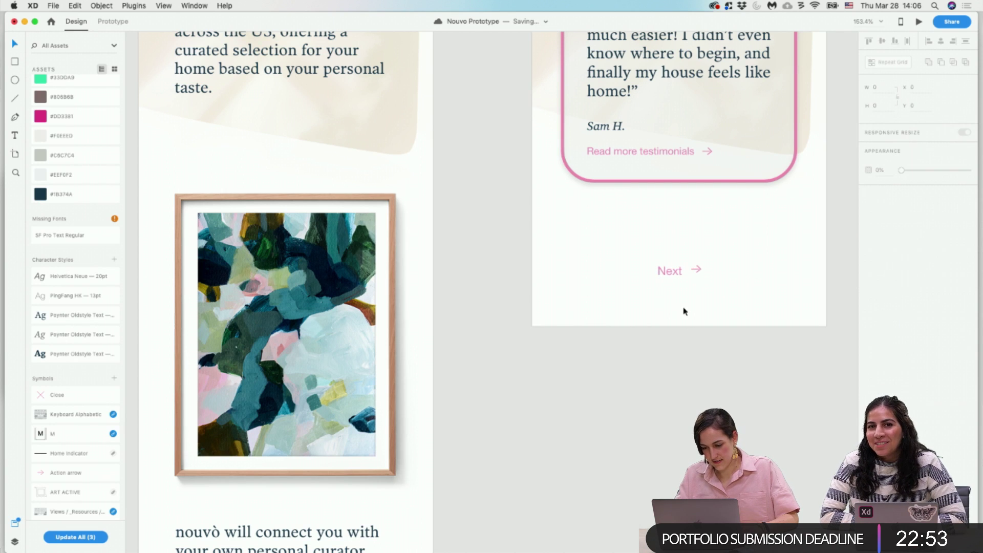
pyautogui.moveTo(671, 274); pyautogui.dragTo(671, 271)
pyautogui.click(740, 314)
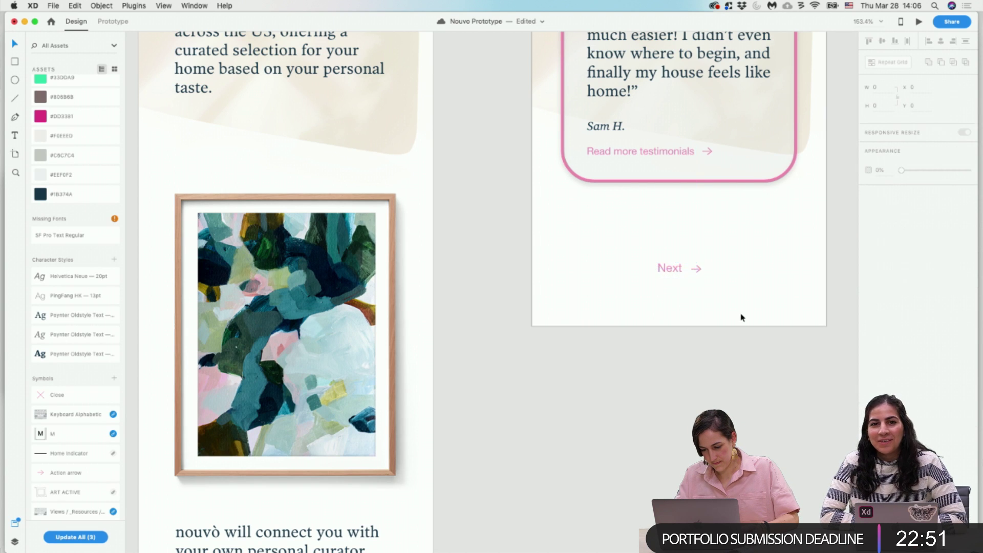
# Set the Next label on the Splash – 5 artboard to text size 15 and align it with its arrow.
pyautogui.hscroll(5, 742, 318)
pyautogui.hscroll(6, 741, 317)
pyautogui.click(527, 286)
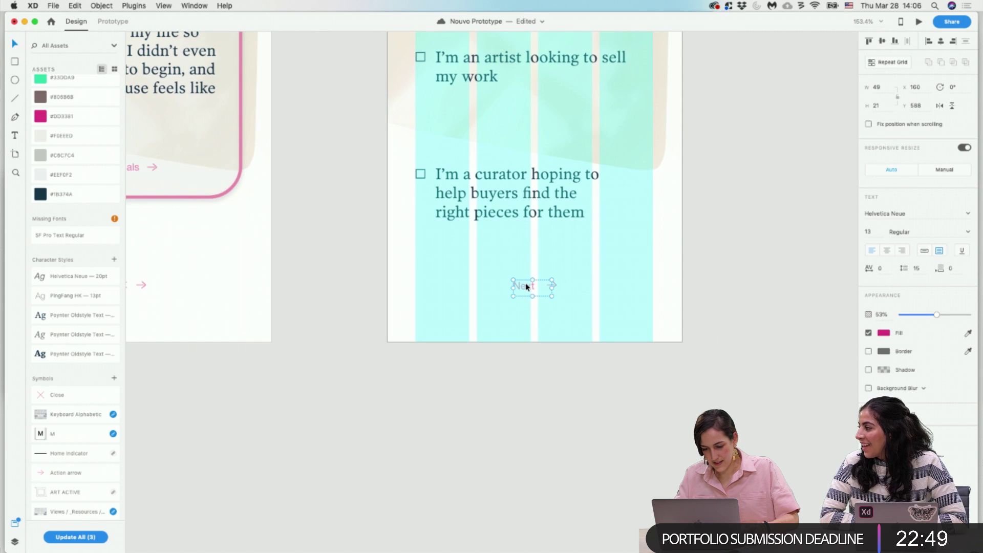
pyautogui.click(875, 231)
pyautogui.write('15')
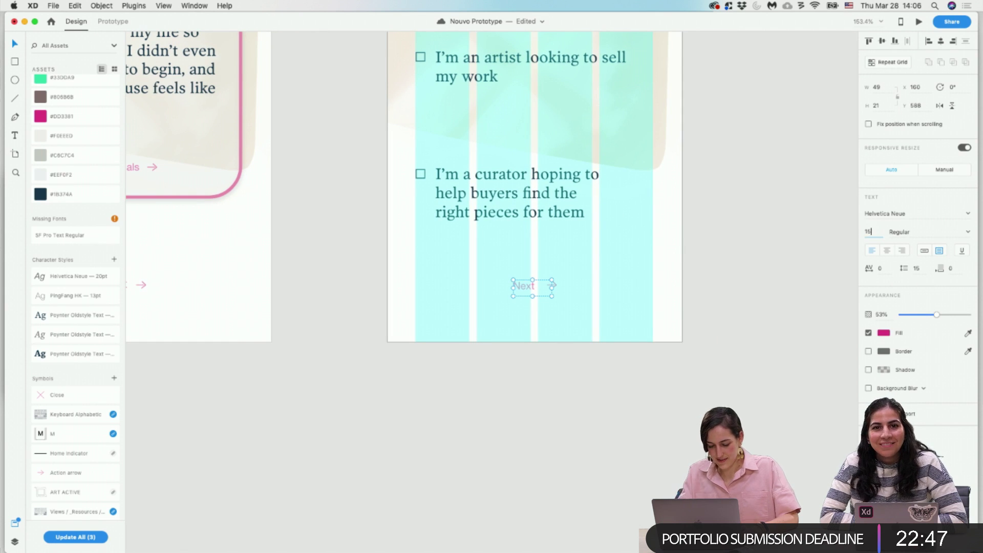
pyautogui.press('Return')
pyautogui.click(533, 287)
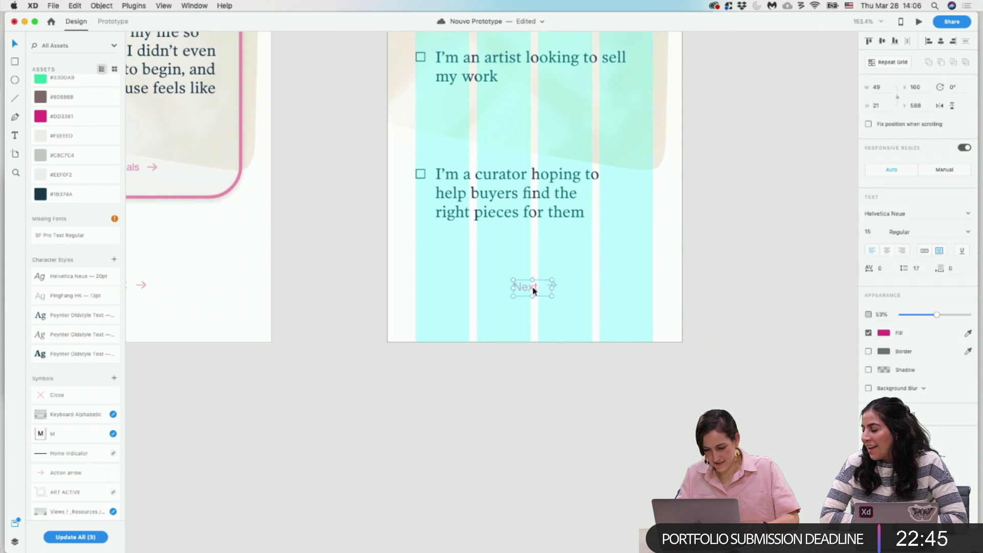
pyautogui.click(674, 324)
pyautogui.scroll(-5, 675, 324)
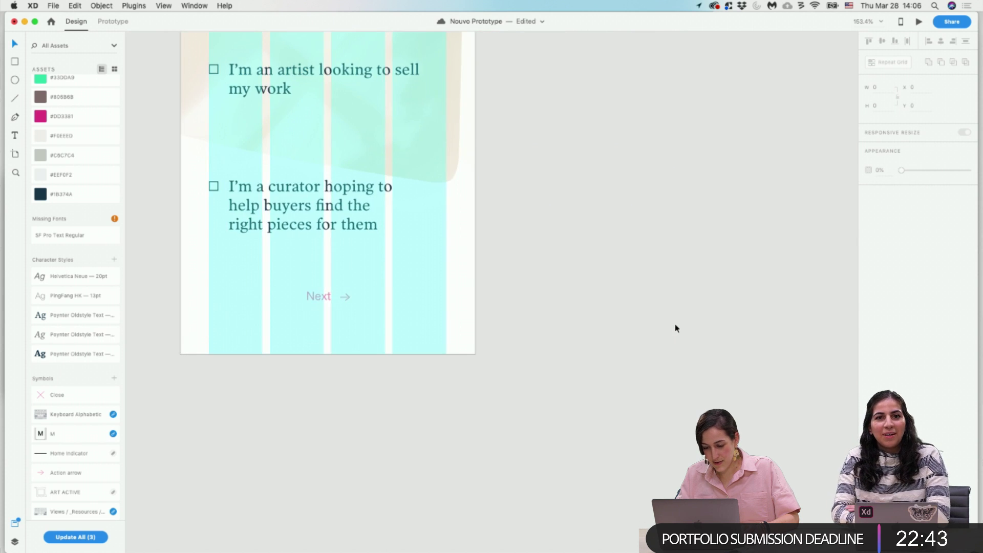
pyautogui.scroll(-3, 676, 328)
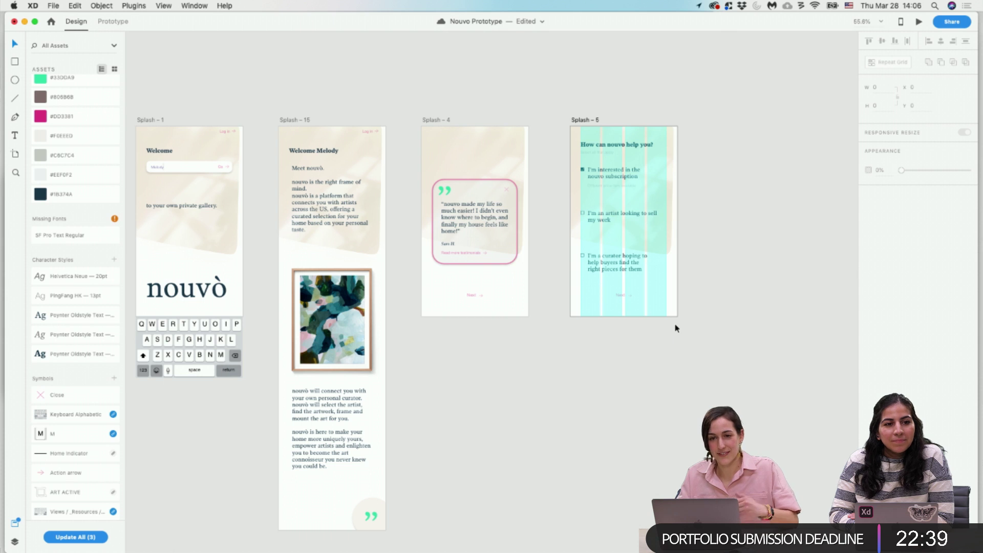
# Copy the Log in link with its arrow from the Splash – 1 artboard into the Account artboard.
pyautogui.hscroll(-3, 674, 327)
pyautogui.scroll(-10, 674, 328)
pyautogui.scroll(-5, 674, 328)
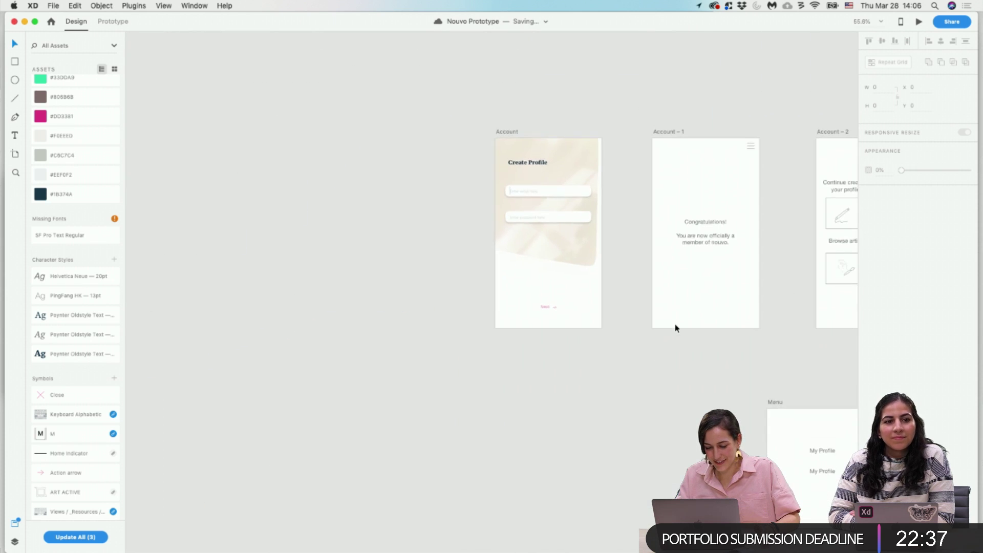
pyautogui.scroll(5, 623, 261)
pyautogui.scroll(-3, 623, 262)
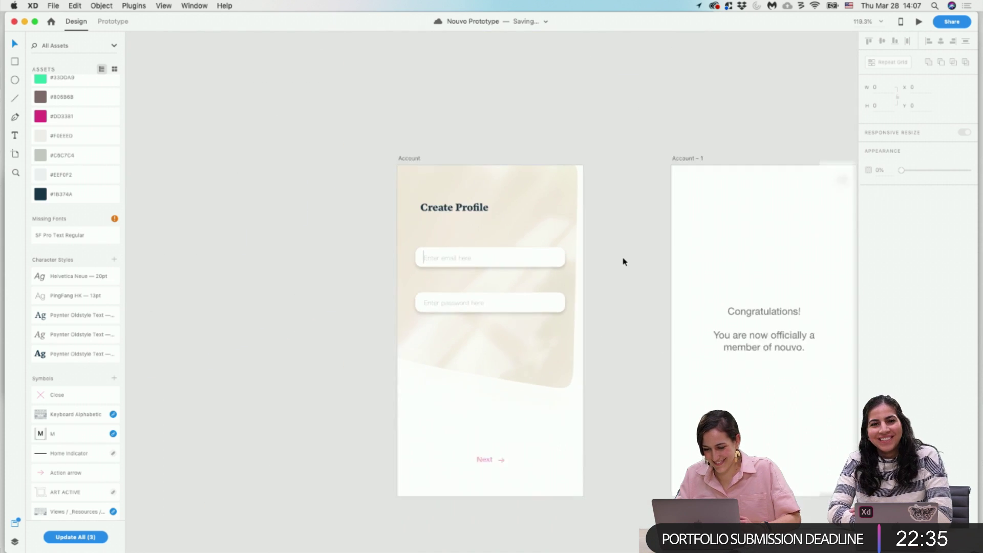
pyautogui.scroll(10, 624, 261)
pyautogui.scroll(5, 640, 256)
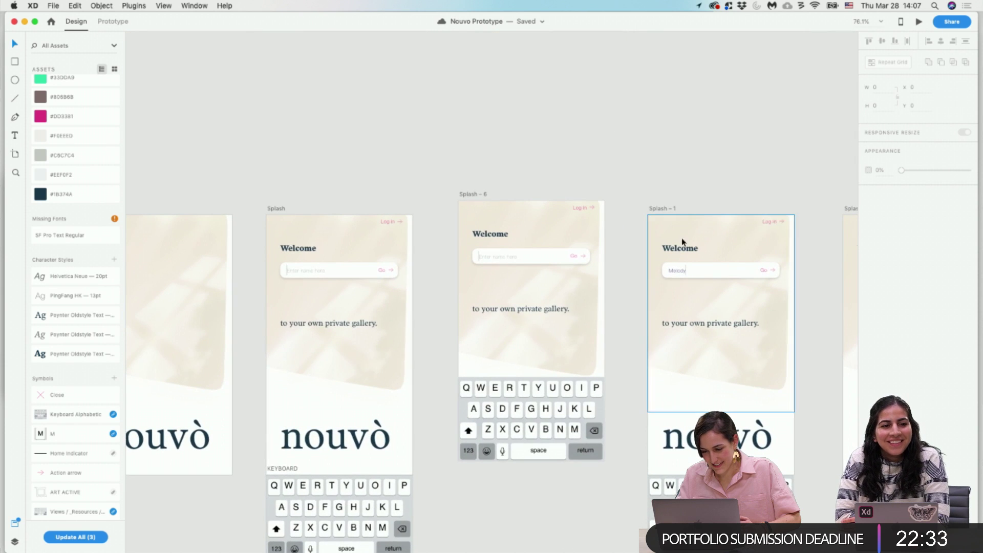
pyautogui.click(777, 220)
pyautogui.scroll(5, 771, 233)
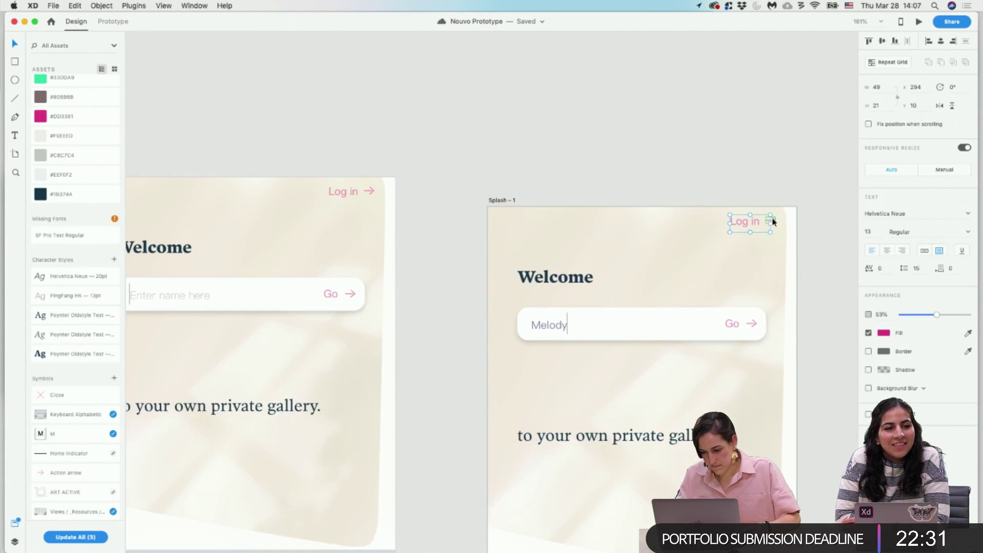
pyautogui.click(555, 391)
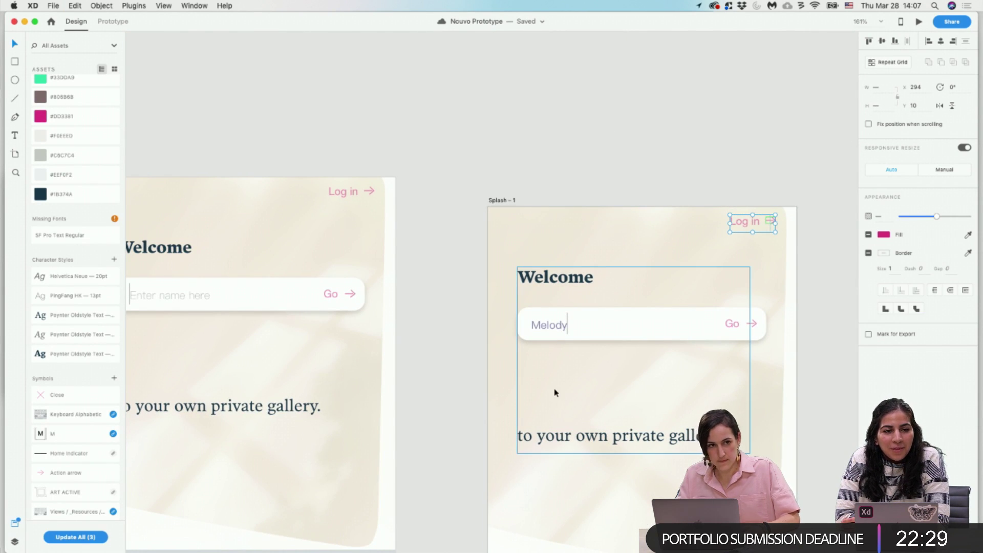
pyautogui.scroll(-10, 556, 391)
pyautogui.scroll(-5, 554, 388)
pyautogui.scroll(-10, 552, 405)
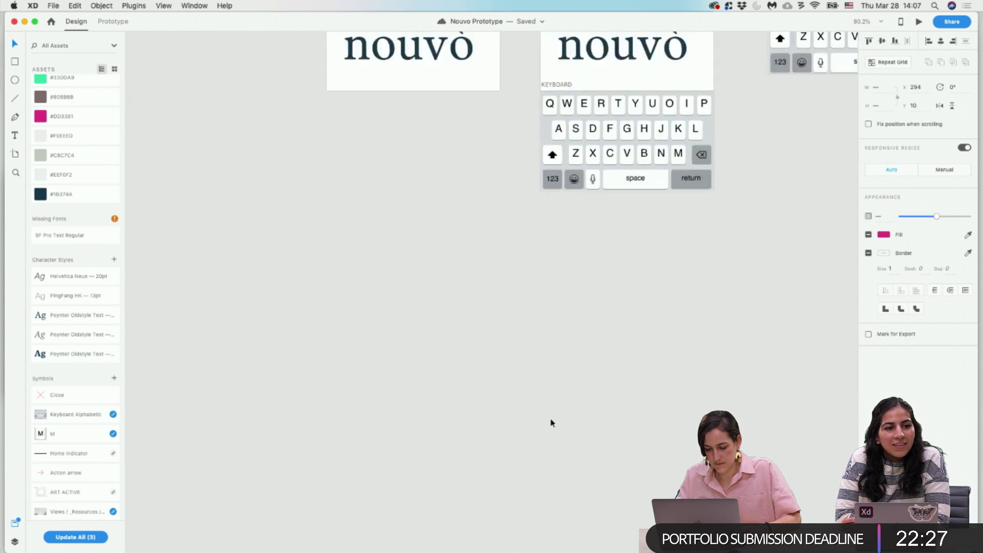
pyautogui.scroll(-3, 553, 410)
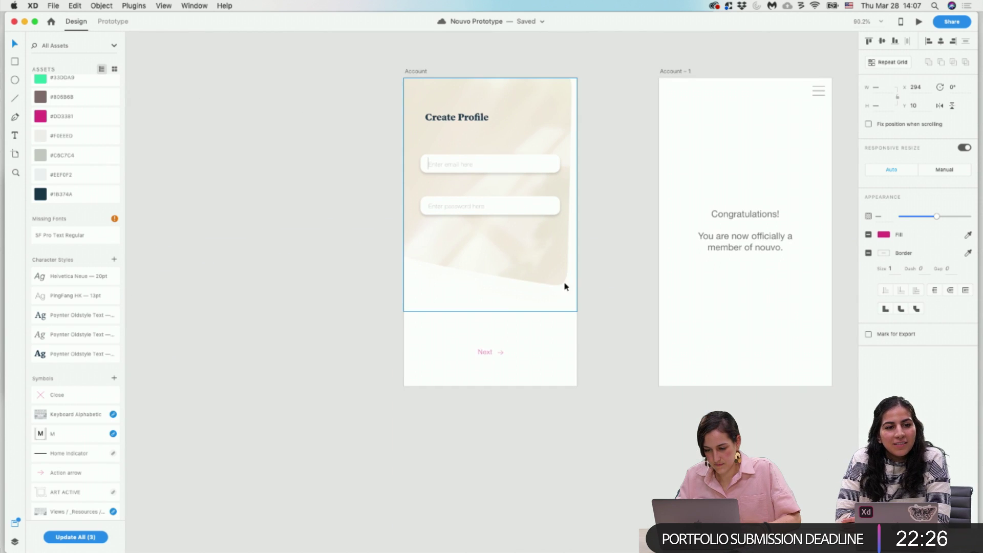
pyautogui.click(416, 73)
pyautogui.press('super+v')
pyautogui.click(613, 120)
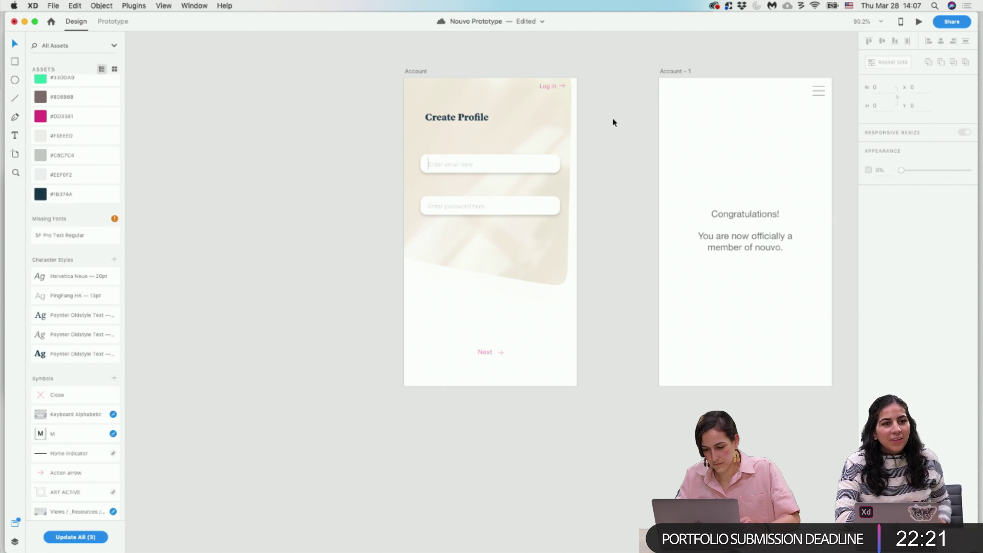
# Copy the beige background image of the Account artboard.
pyautogui.hscroll(6, 613, 120)
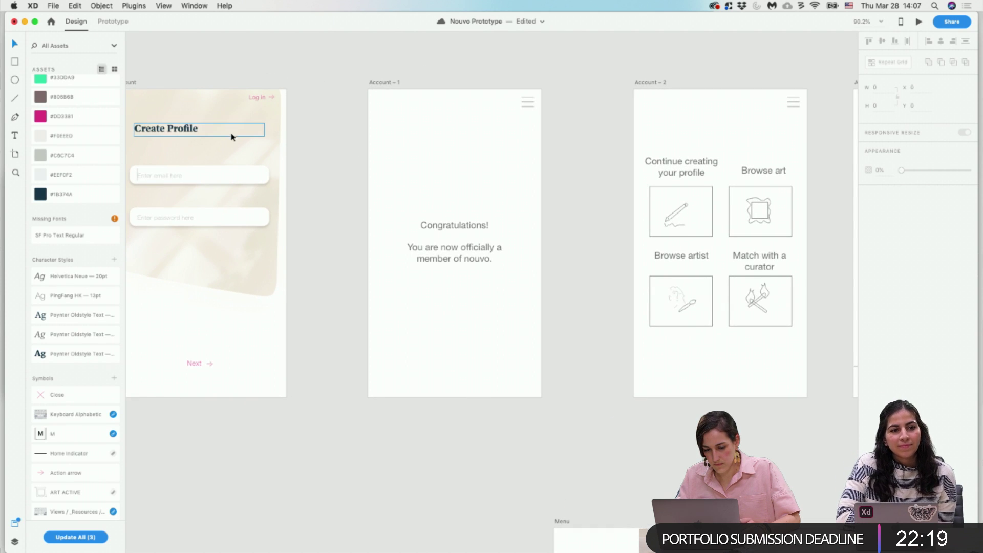
pyautogui.click(225, 98)
pyautogui.press('super+c')
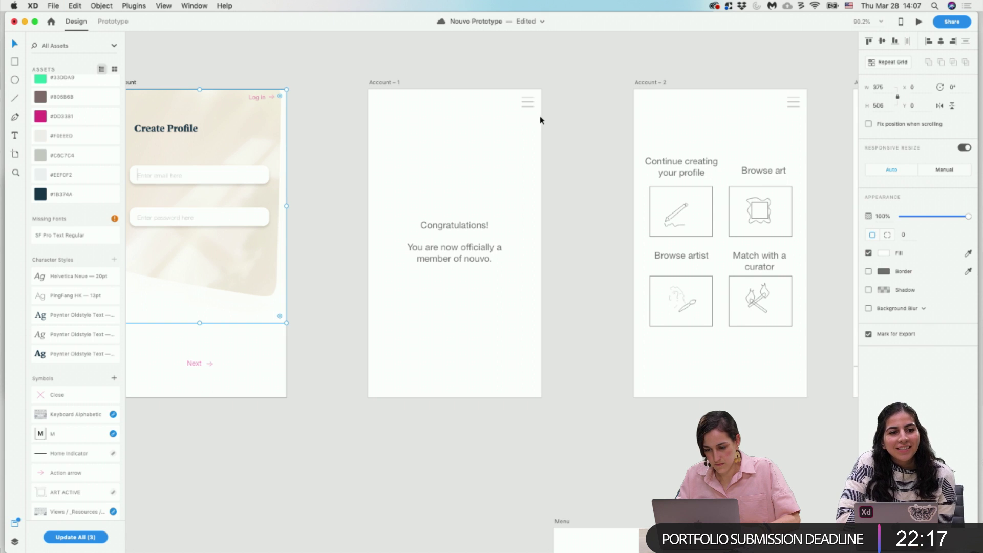
pyautogui.click(528, 102)
pyautogui.press('Delete')
pyautogui.press('super+z')
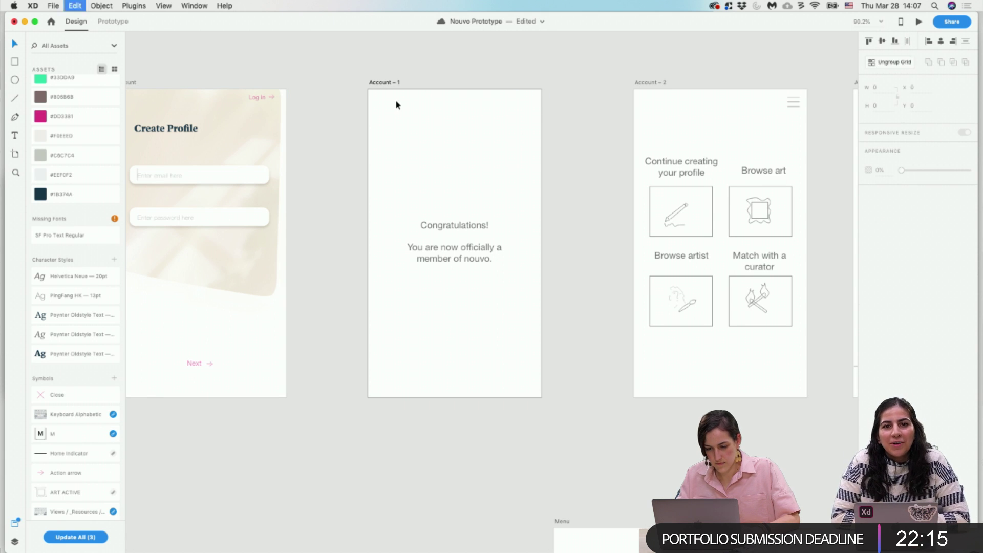
# Paste the background image into the Account – 1 artboard and send it behind the Congratulations text and menu icon.
pyautogui.press('super+v')
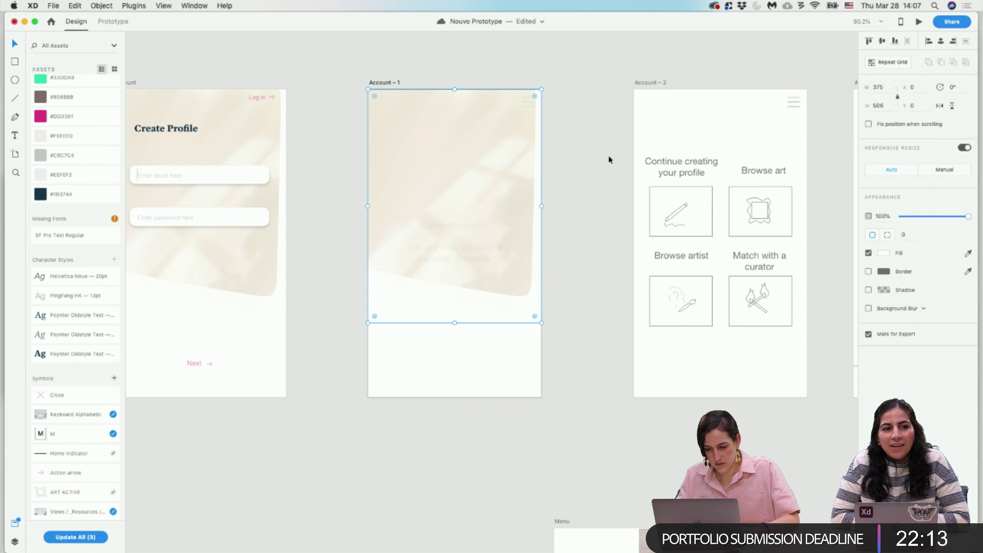
pyautogui.rightClick(492, 146)
pyautogui.click(544, 294)
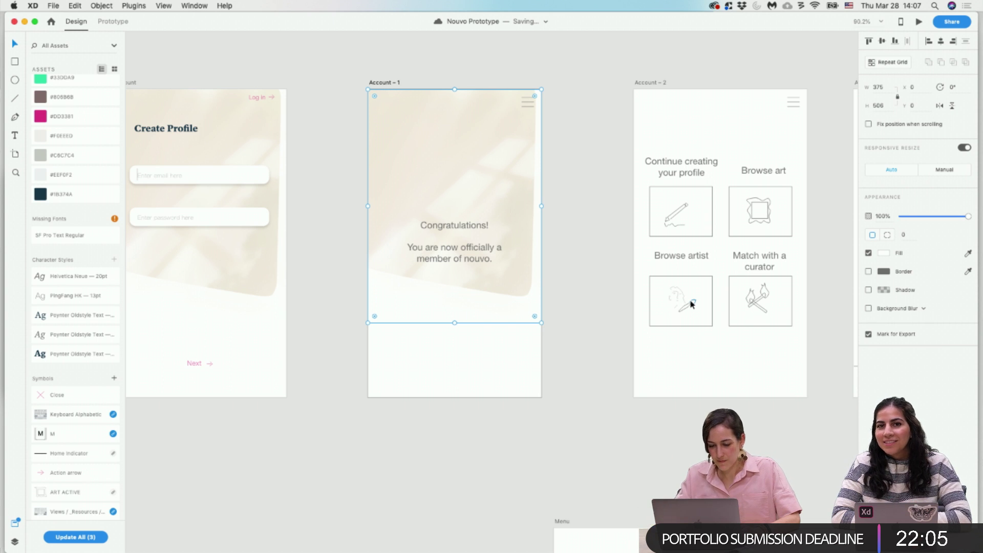
# Apply the bold Poynter Oldstyle Text character style to the Congratulations text on the Account – 1 artboard.
pyautogui.click(656, 385)
pyautogui.click(445, 233)
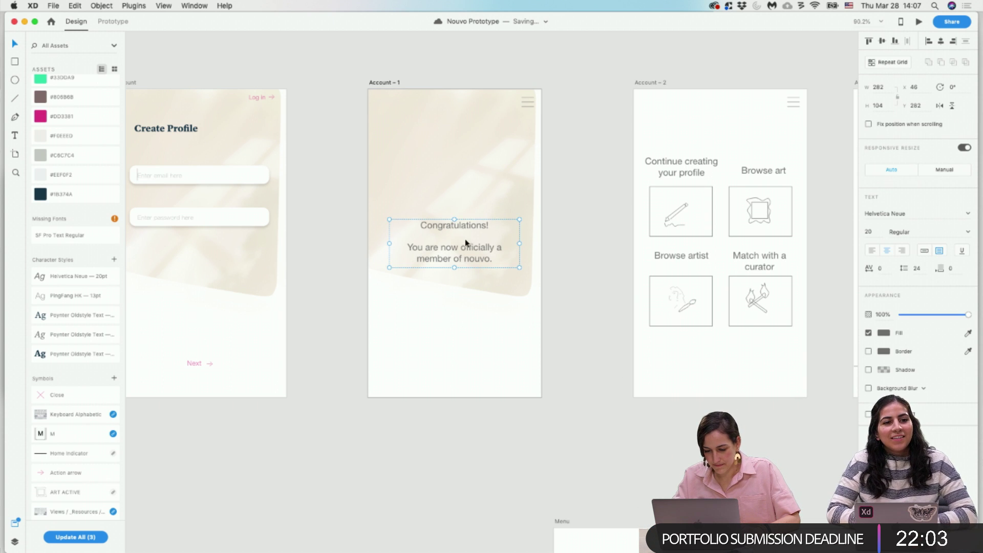
pyautogui.click(72, 354)
pyautogui.click(587, 333)
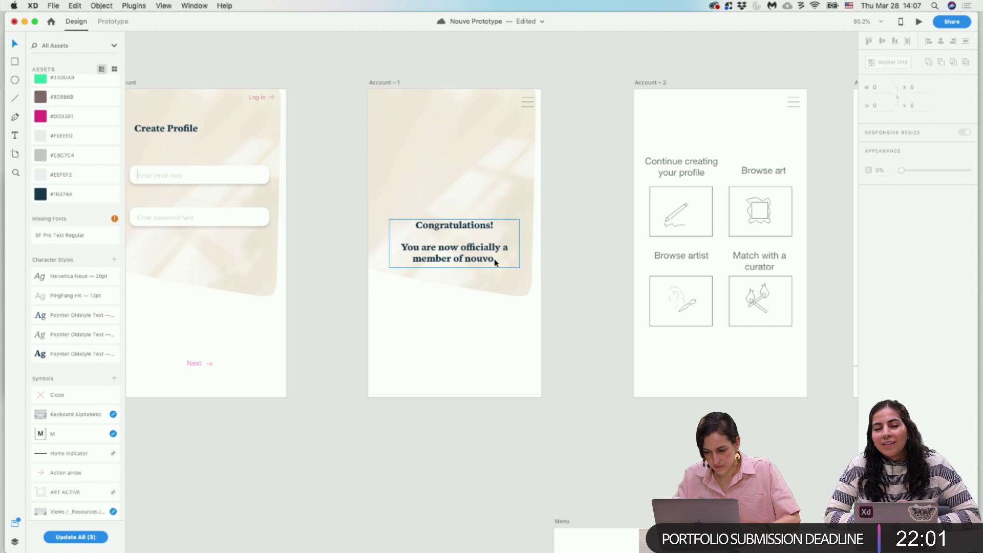
pyautogui.hscroll(3, 494, 260)
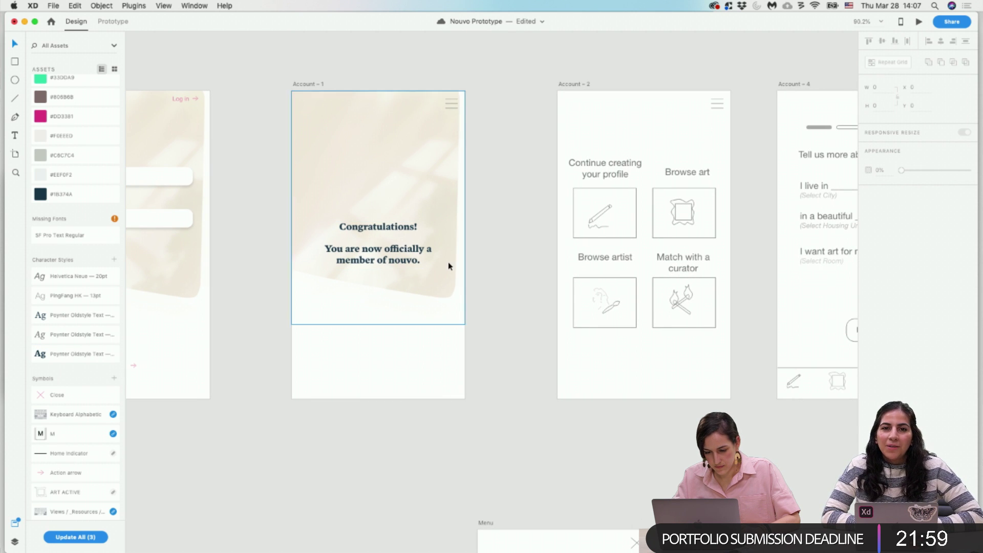
pyautogui.click(458, 110)
pyautogui.click(456, 106)
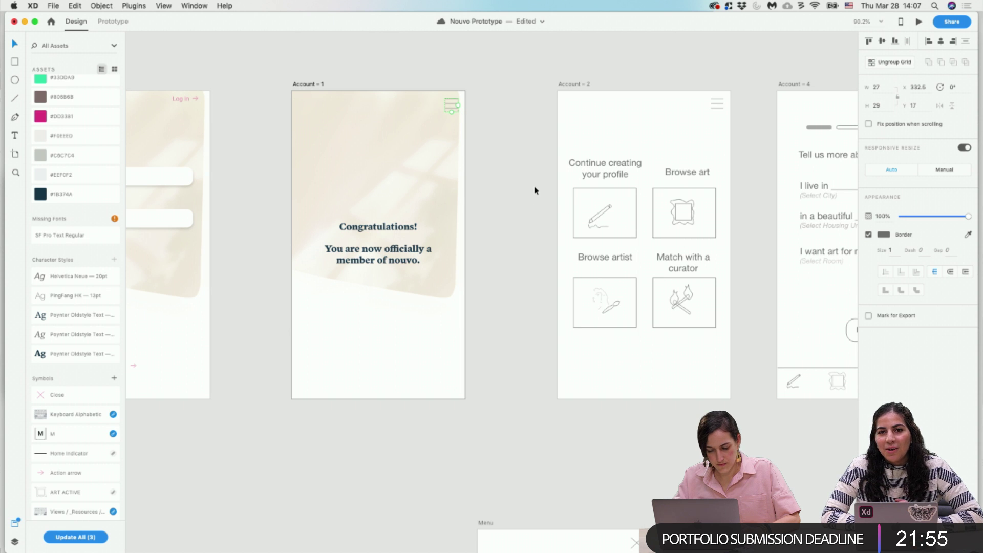
pyautogui.hscroll(3, 534, 190)
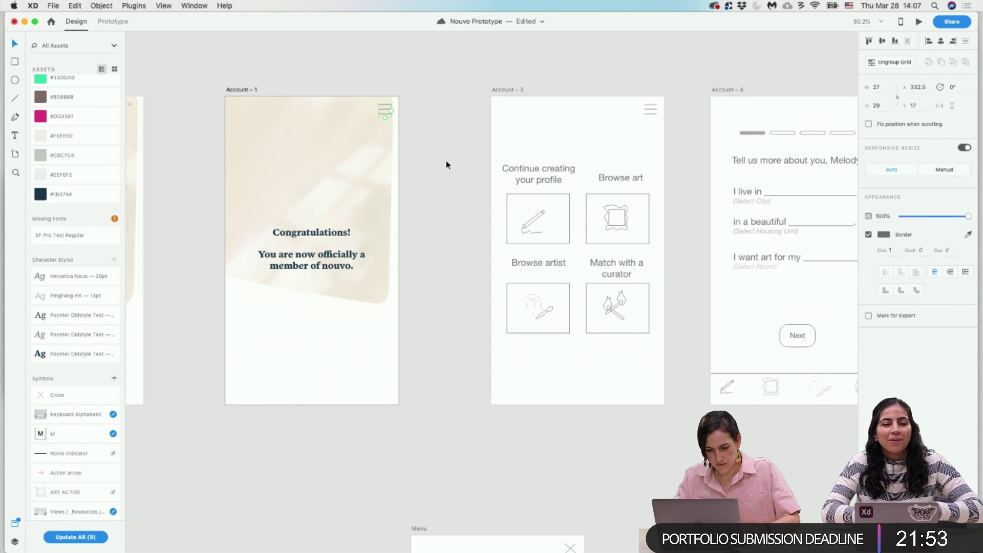
pyautogui.click(446, 165)
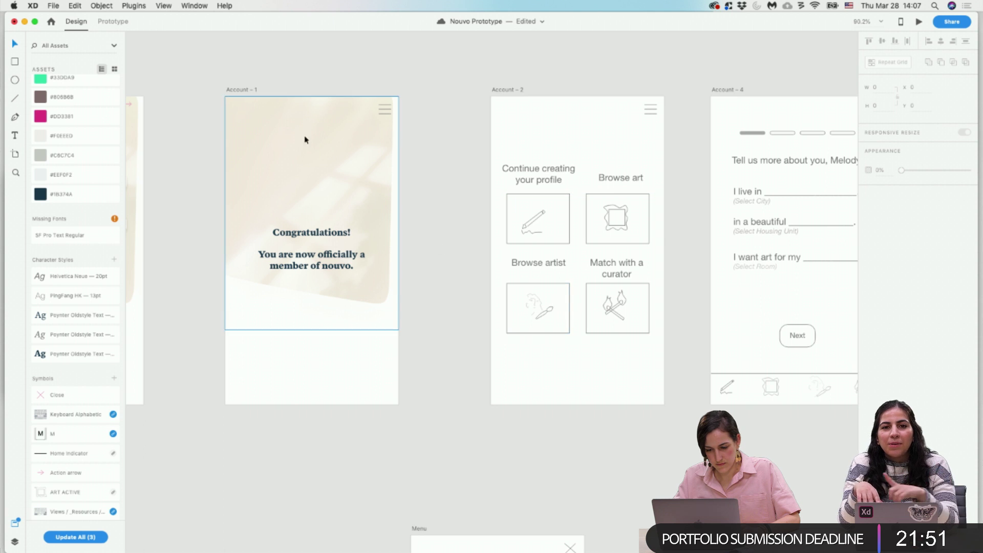
pyautogui.click(259, 123)
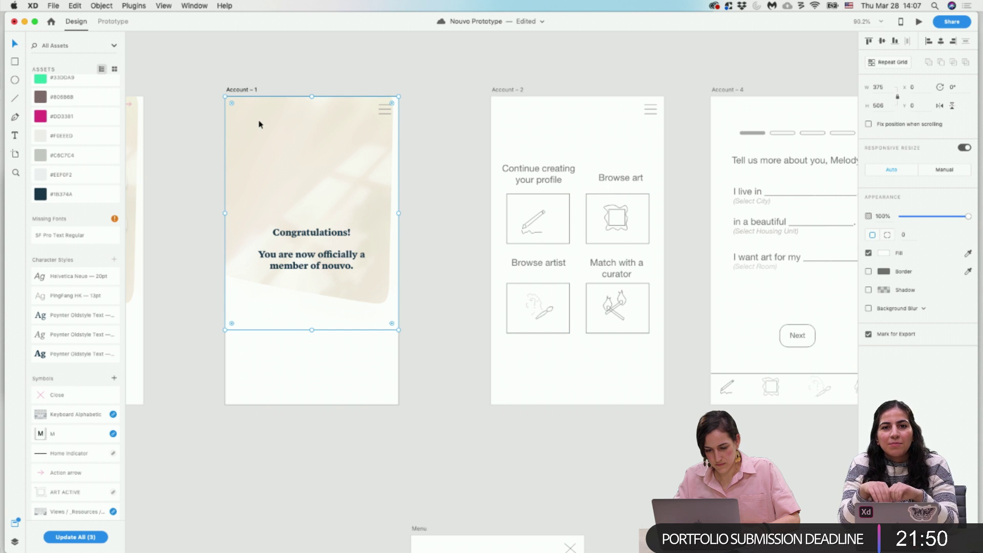
# Apply the regular Poynter Oldstyle Text character style to the sentence "You are now officially a member of nouvo." below the heading.
pyautogui.click(324, 231)
pyautogui.doubleClick(329, 260)
pyautogui.click(355, 272)
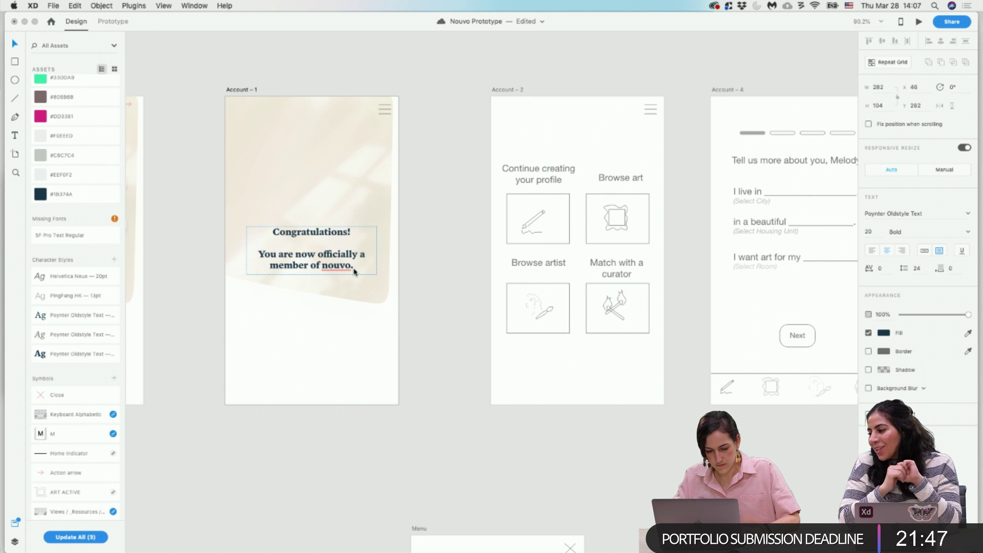
pyautogui.moveTo(355, 265); pyautogui.dragTo(231, 255)
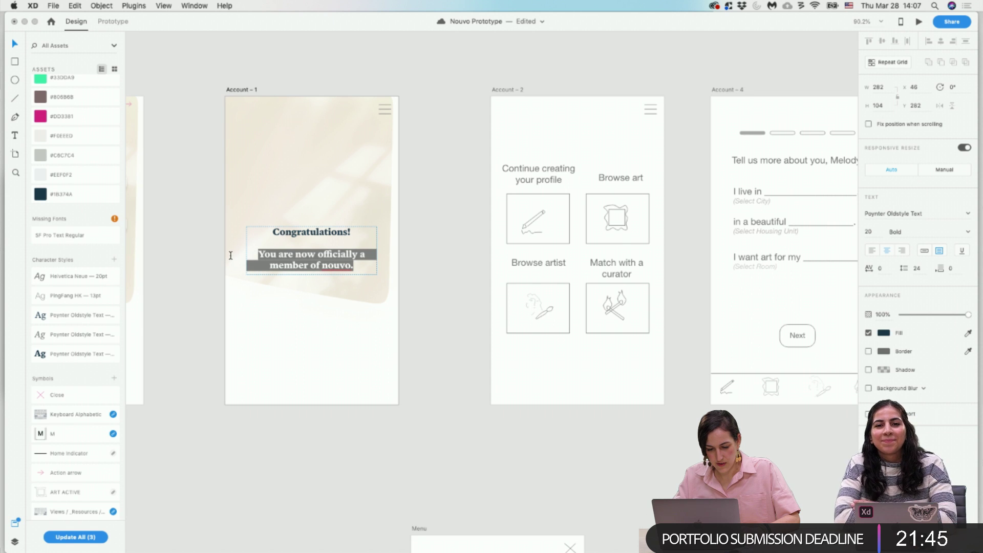
pyautogui.click(71, 315)
pyautogui.press('Escape')
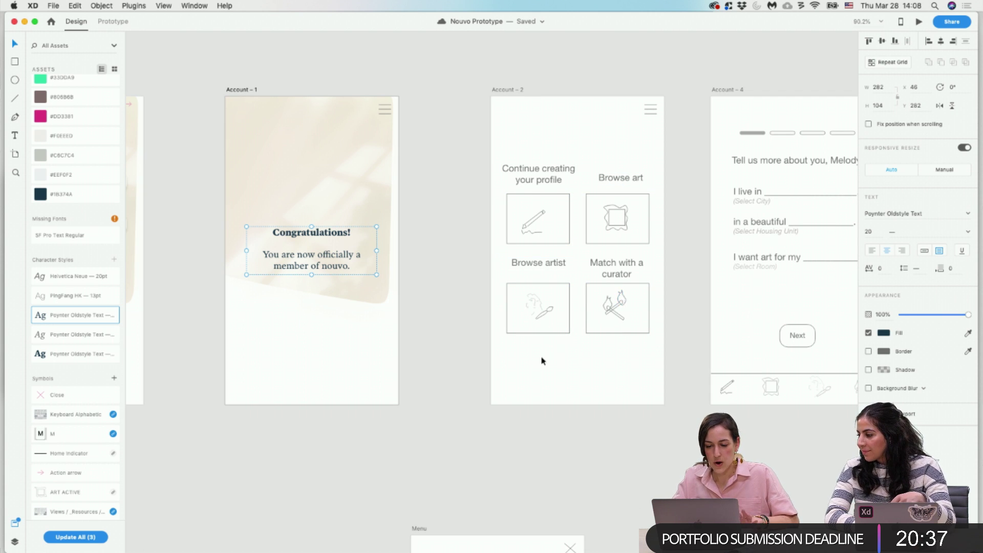
# Delete the hamburger menu icons from the Account – 1 and Account – 2 artboards.
pyautogui.hscroll(5, 714, 387)
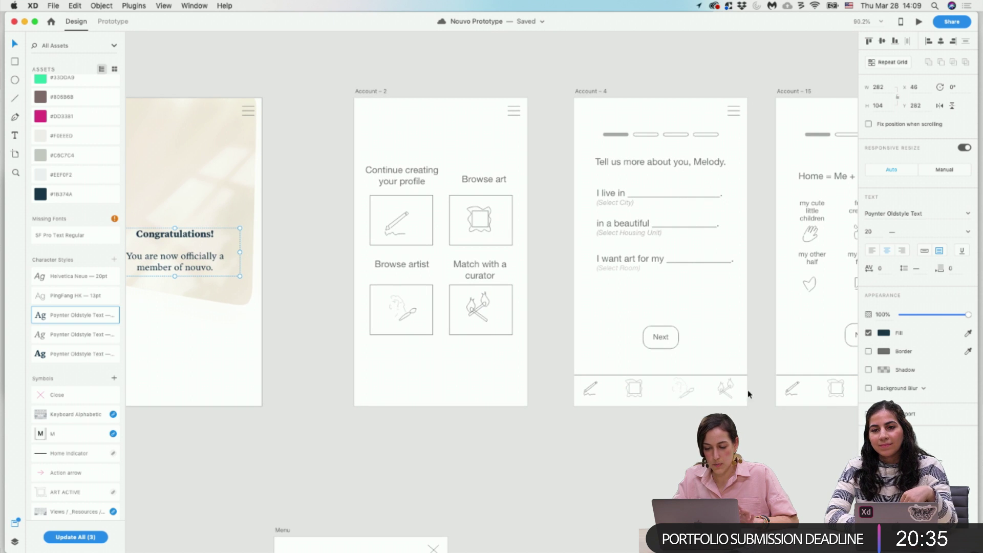
pyautogui.click(248, 112)
pyautogui.press('Delete')
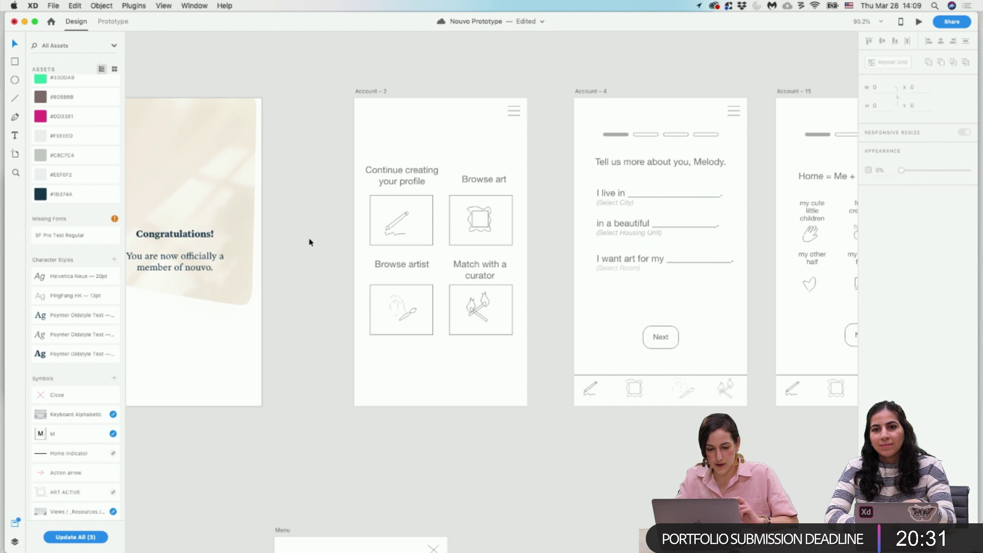
pyautogui.hscroll(-5, 659, 86)
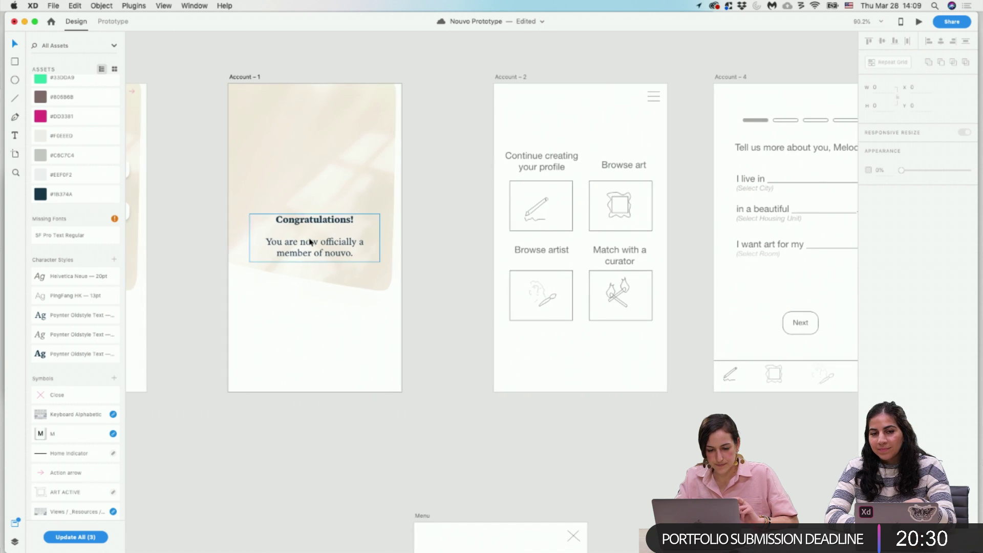
pyautogui.click(653, 96)
pyautogui.press('Escape')
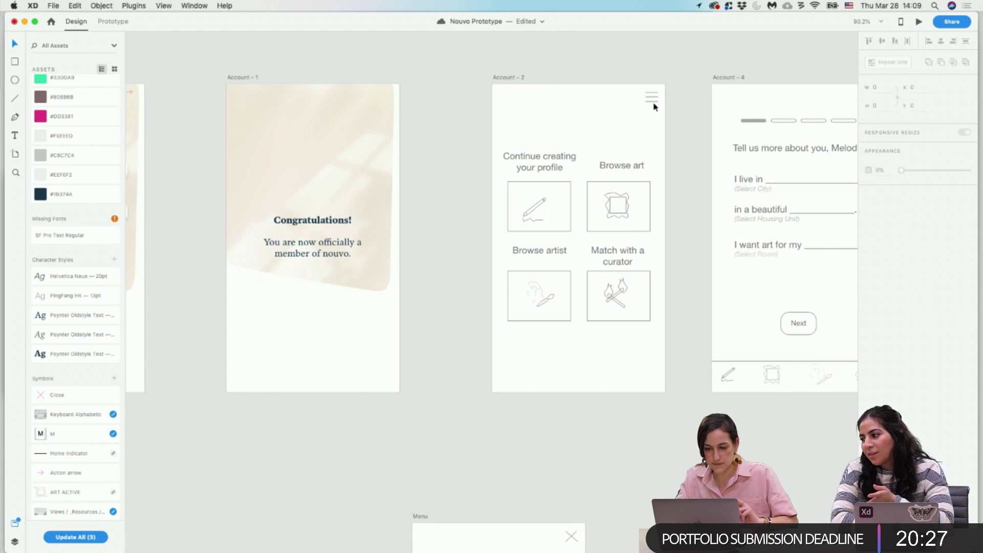
pyautogui.click(651, 97)
pyautogui.press('Escape')
pyautogui.hscroll(4, 600, 244)
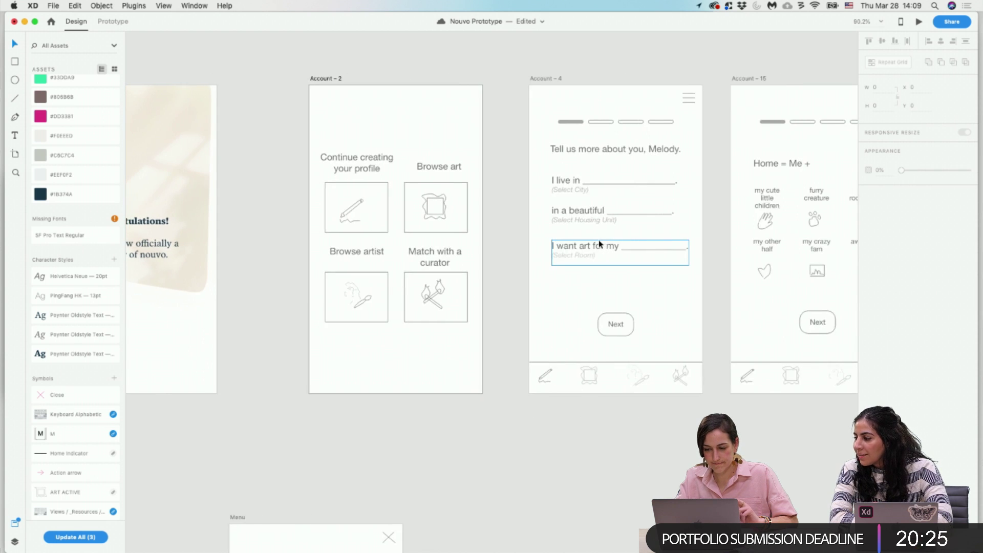
pyautogui.hscroll(-2, 309, 215)
pyautogui.hscroll(-4, 324, 152)
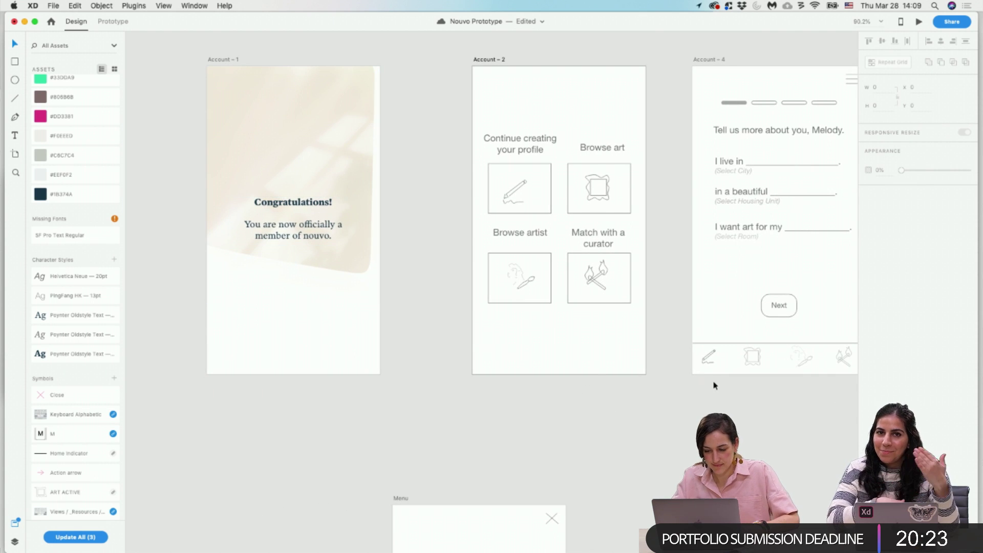
pyautogui.hscroll(1, 715, 386)
pyautogui.click(646, 359)
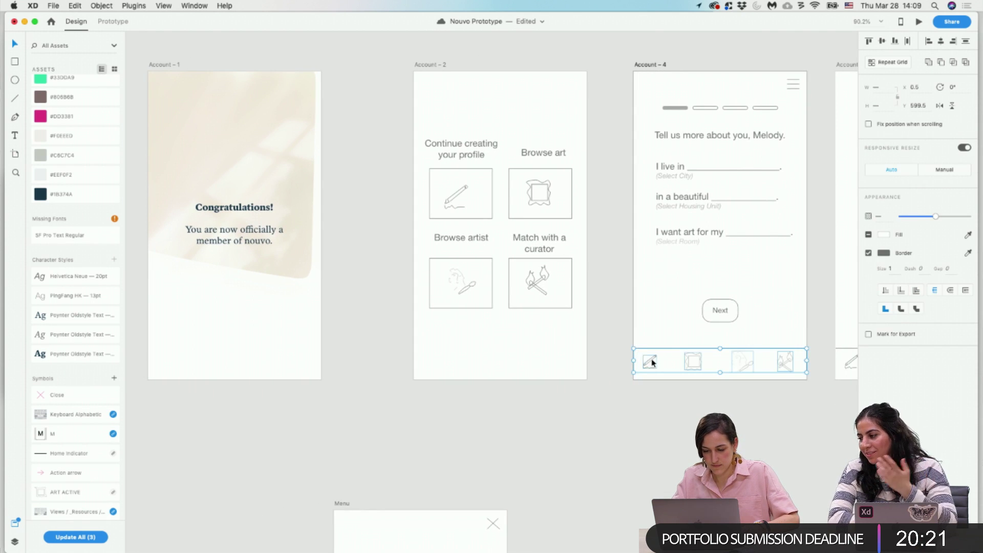
pyautogui.hscroll(-2, 290, 358)
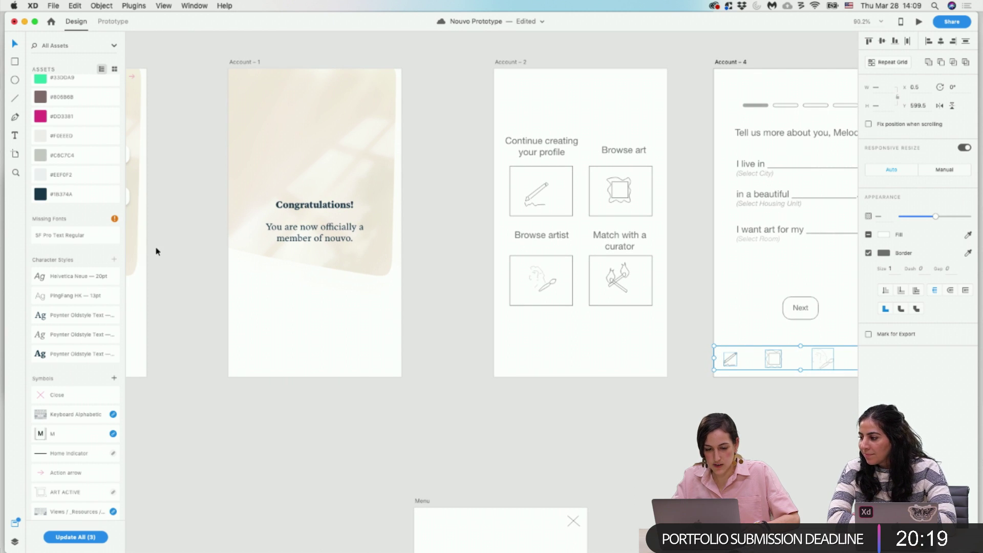
pyautogui.click(15, 119)
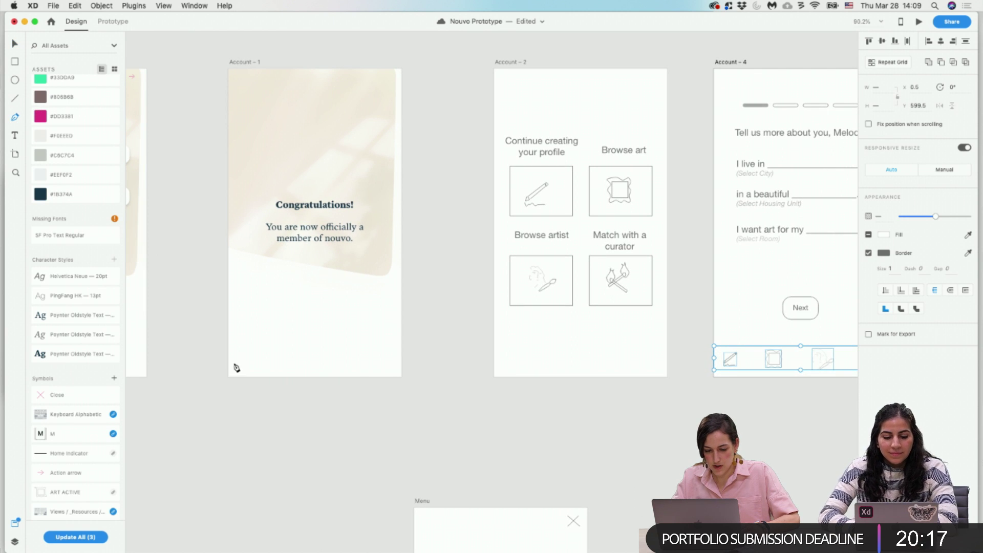
pyautogui.scroll(3, 300, 370)
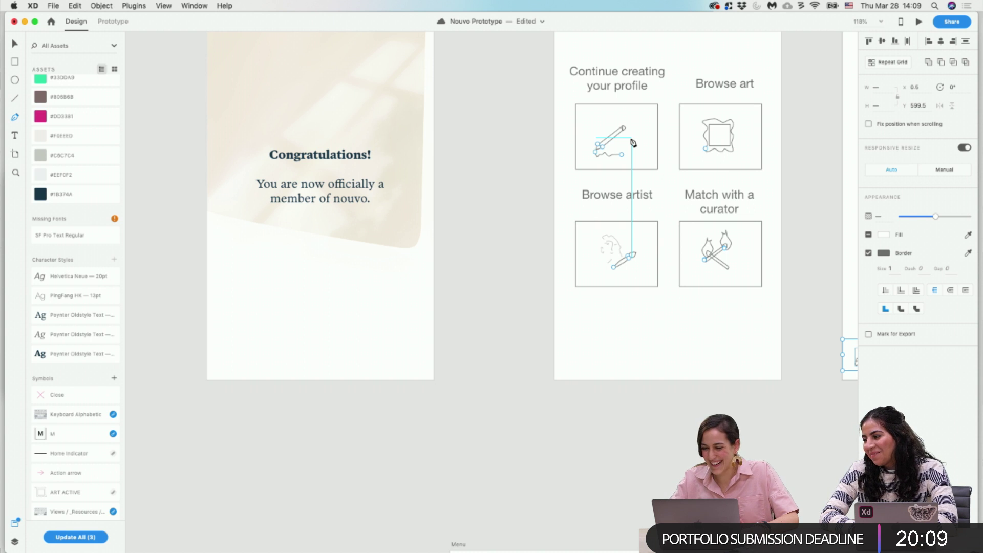
pyautogui.click(208, 353)
pyautogui.scroll(5, 273, 355)
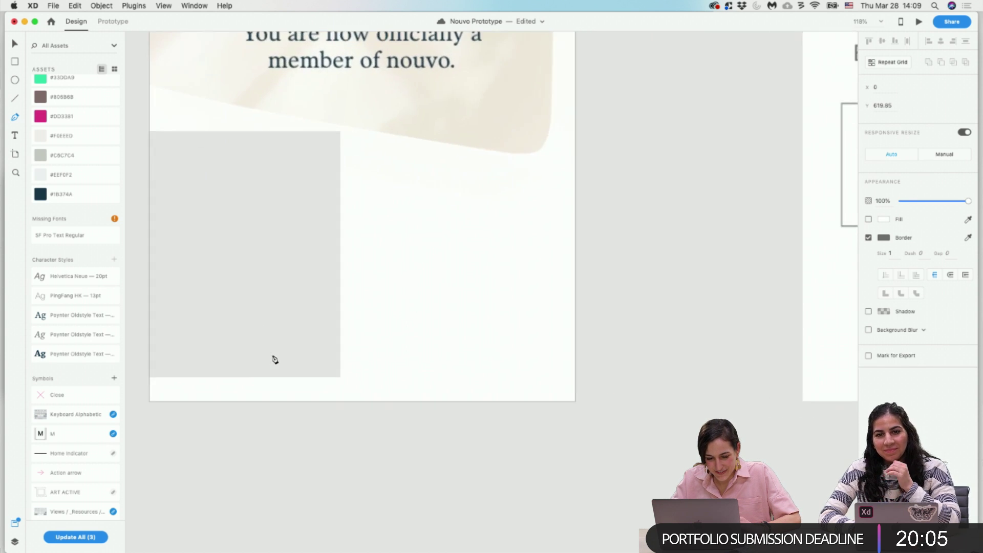
pyautogui.press('Escape')
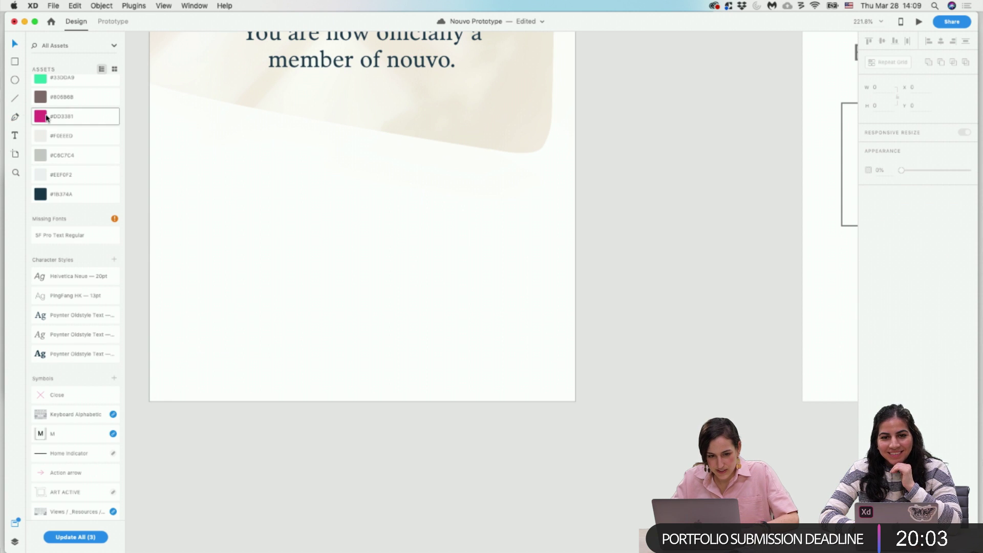
# Draw a horizontal line about 378 px long across the Account – 1 artboard and place it 50 px above the bottom edge.
pyautogui.moveTo(148, 356); pyautogui.dragTo(577, 356)
pyautogui.click(14, 44)
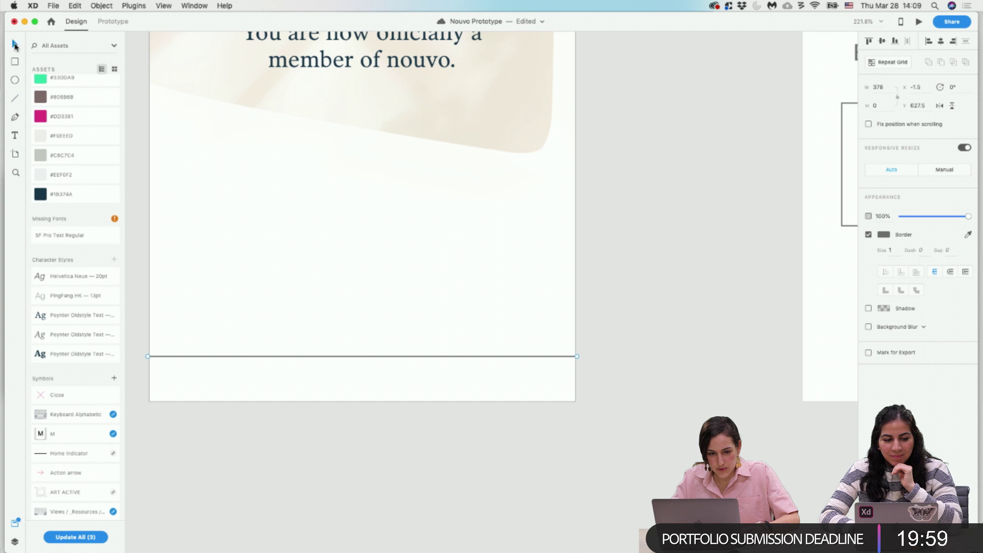
pyautogui.moveTo(338, 363); pyautogui.dragTo(336, 405)
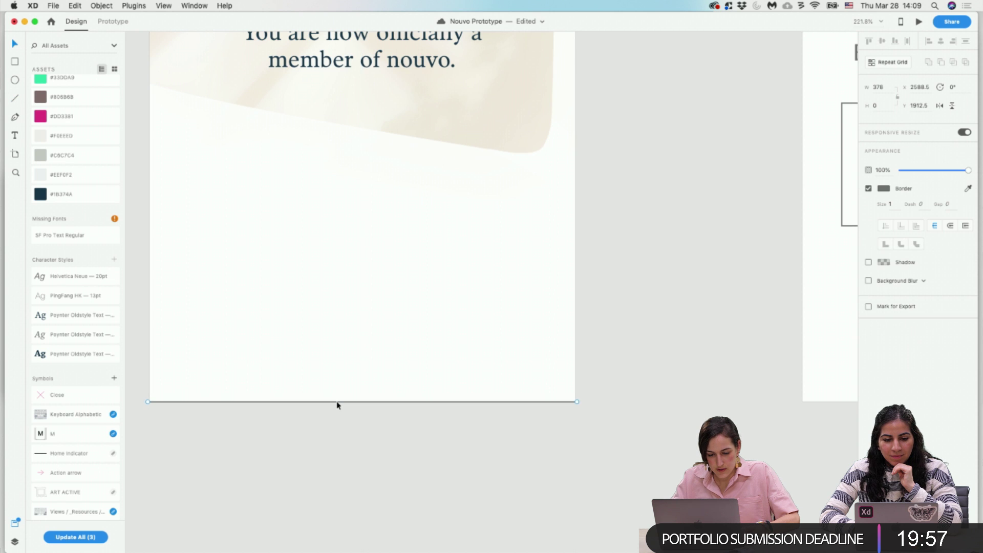
pyautogui.hotkey('shift', 'Up')
pyautogui.hotkey('shift', 'Up')
pyautogui.hotkey('shift', 'Up')
pyautogui.hotkey('shift', 'Up')
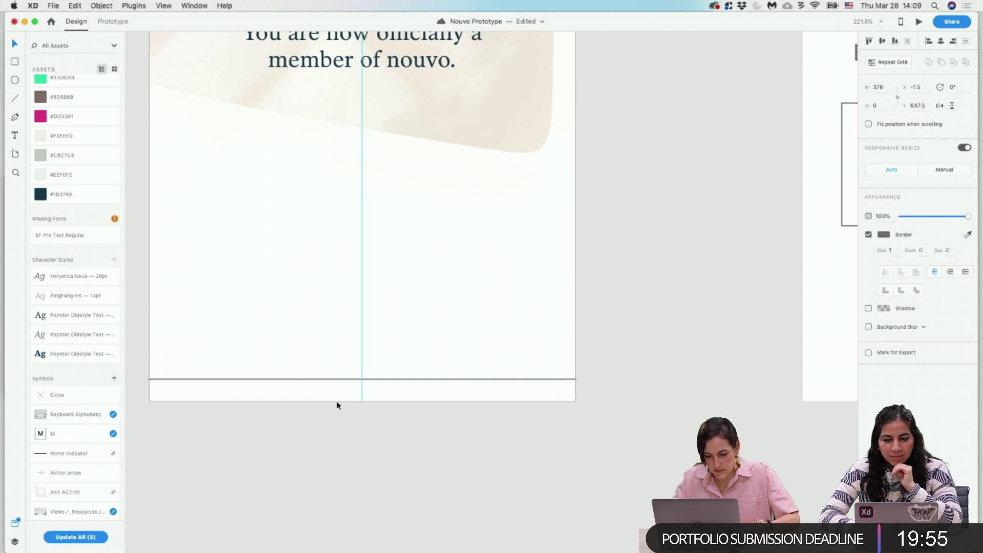
pyautogui.hotkey('shift', 'Up')
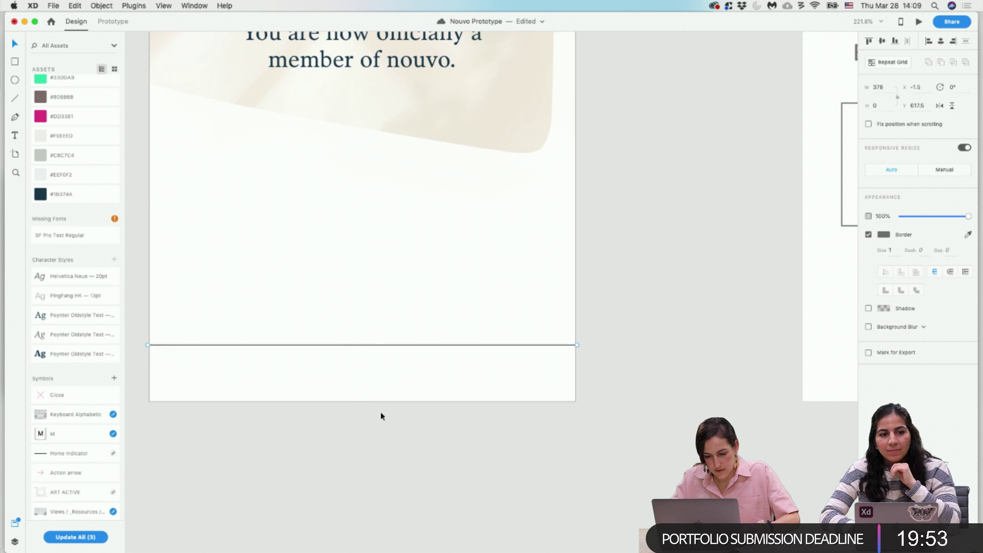
# Draw a vertical line about 182 px tall across the horizontal line and arrange three evenly spaced ones around the artboard's center.
pyautogui.click(362, 367)
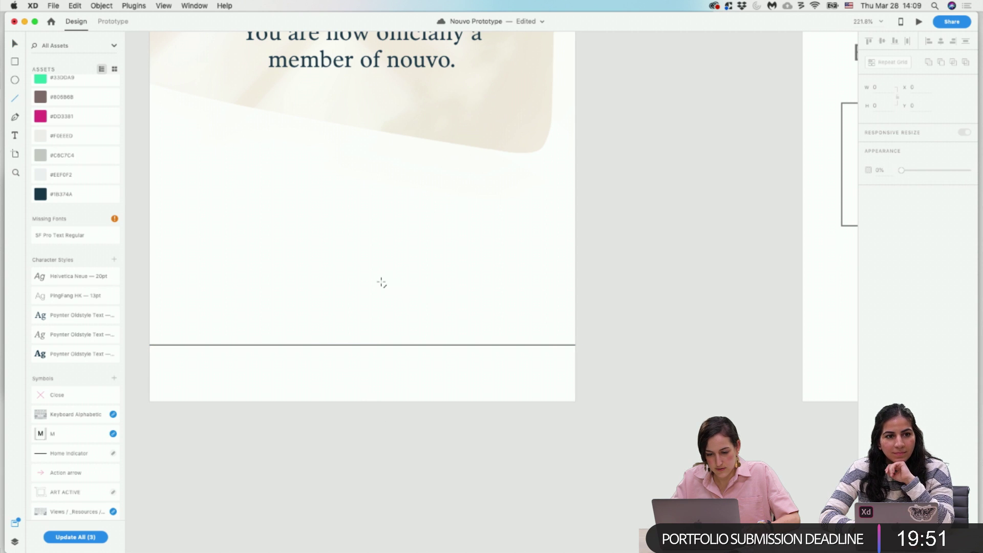
pyautogui.moveTo(368, 275); pyautogui.dragTo(368, 482)
pyautogui.press('v')
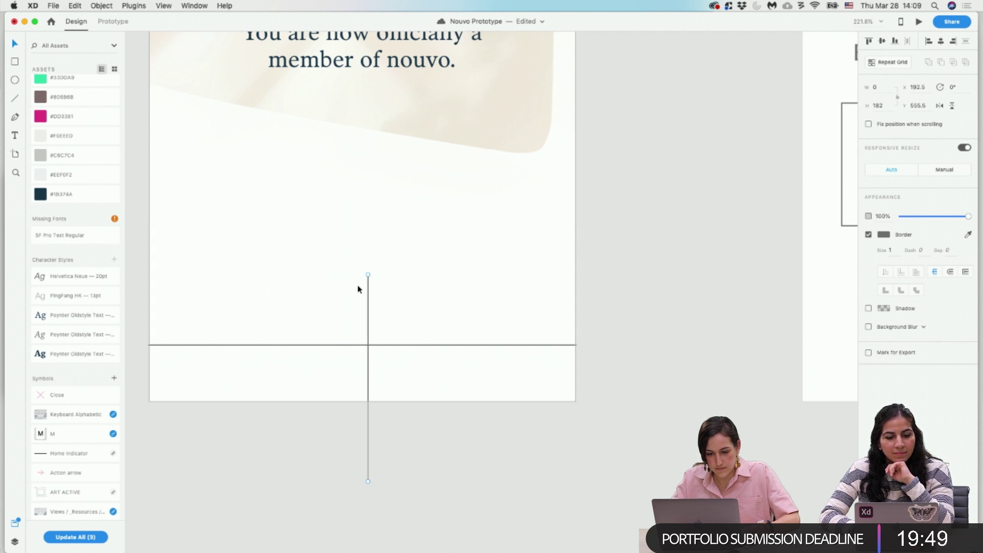
pyautogui.moveTo(370, 317); pyautogui.dragTo(329, 324)
pyautogui.click(394, 346)
pyautogui.click(494, 301)
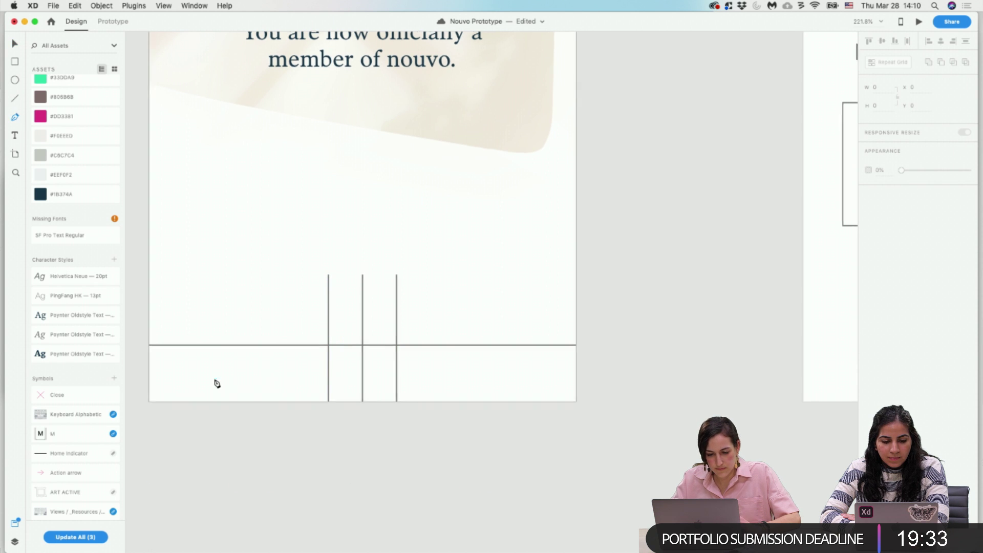
pyautogui.scroll(5, 158, 360)
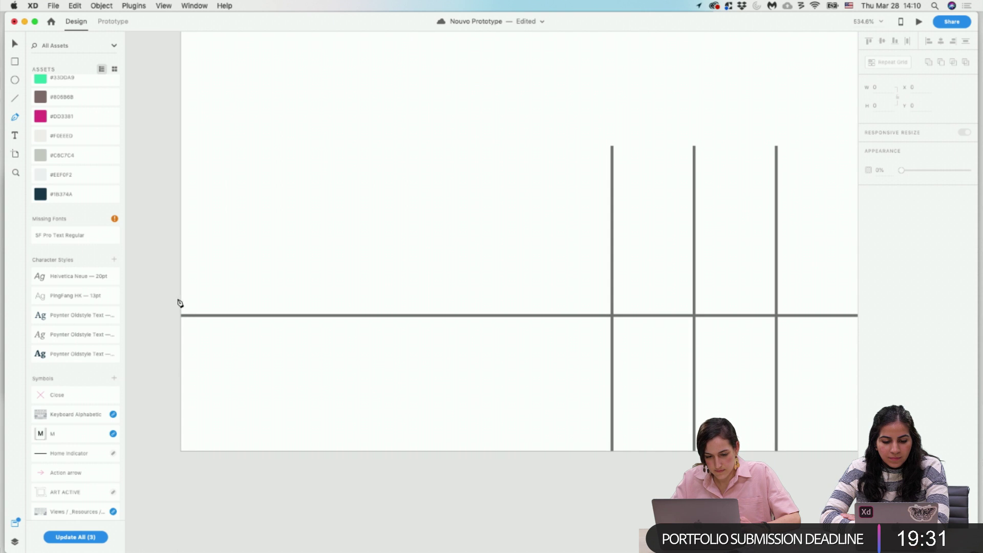
pyautogui.click(181, 315)
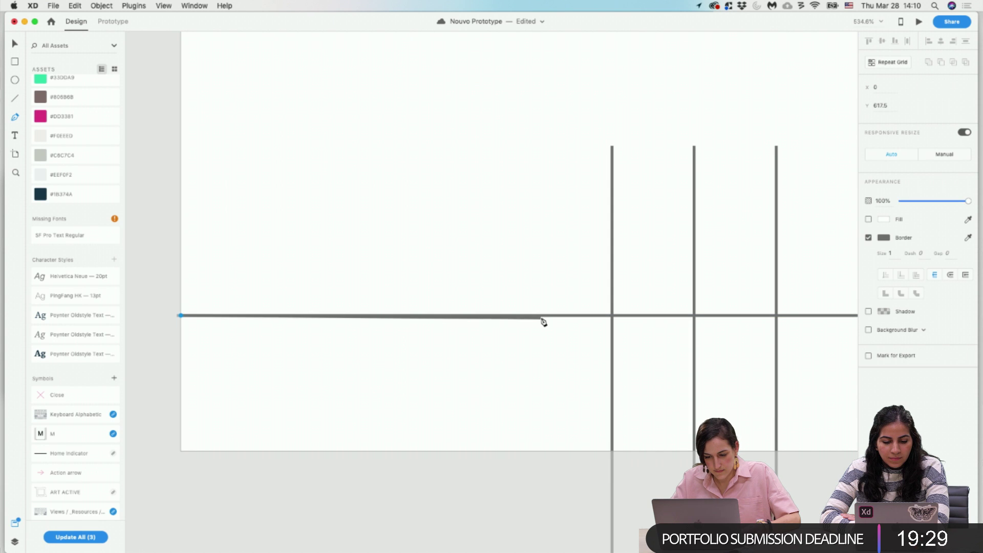
pyautogui.press('Escape')
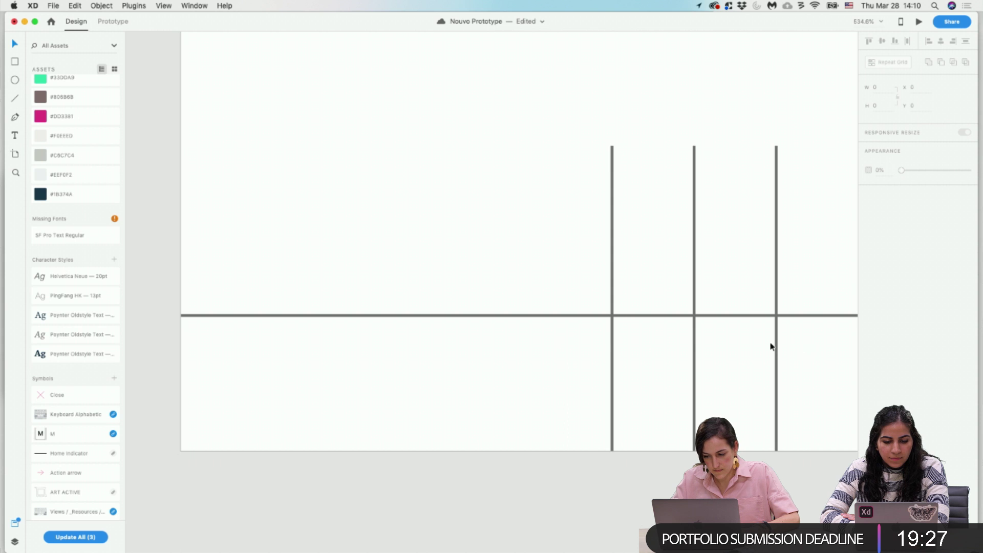
# Reduce the opacity of the horizontal line and the three vertical lines to 24%.
pyautogui.moveTo(808, 351); pyautogui.dragTo(573, 275)
pyautogui.moveTo(932, 220); pyautogui.dragTo(902, 216)
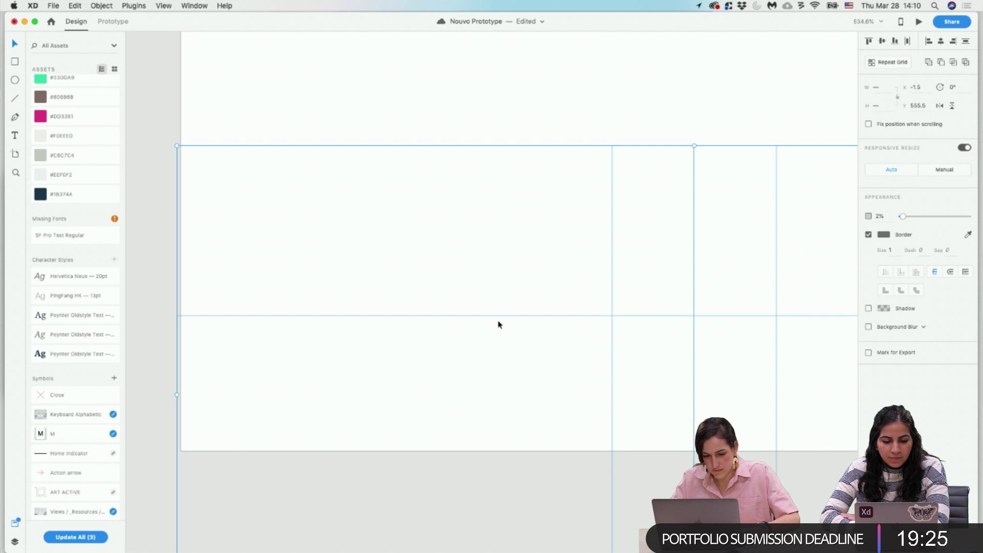
pyautogui.click(917, 216)
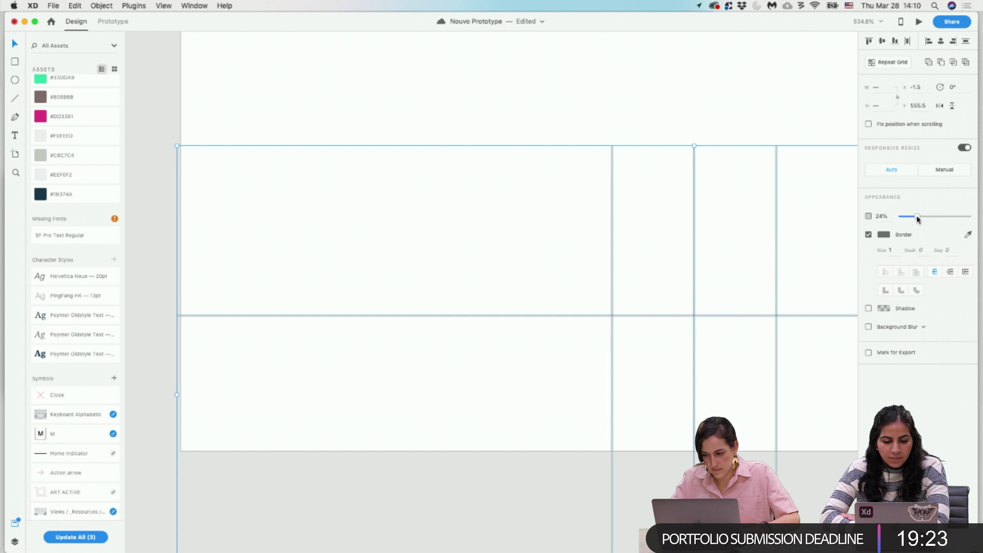
pyautogui.click(538, 71)
pyautogui.moveTo(842, 345); pyautogui.dragTo(542, 270)
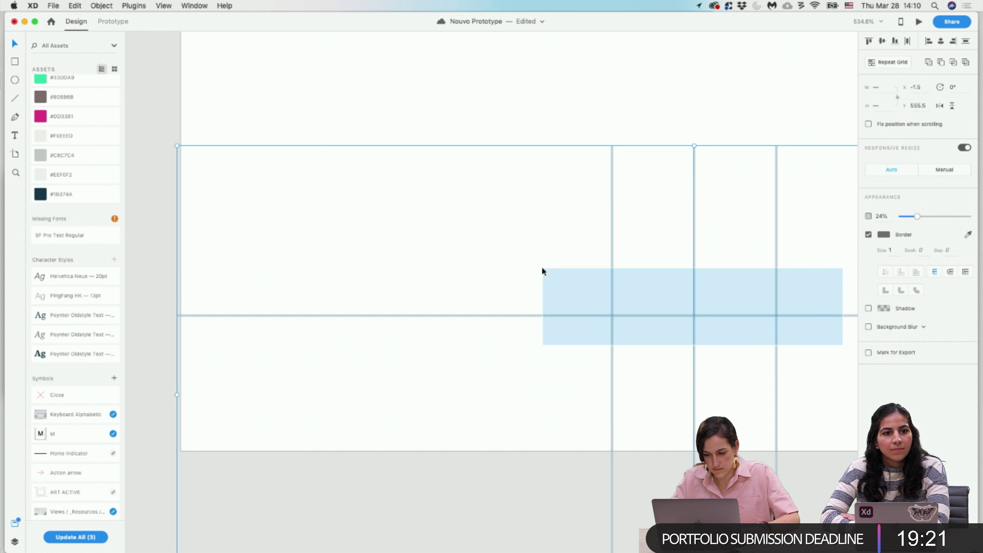
pyautogui.click(272, 242)
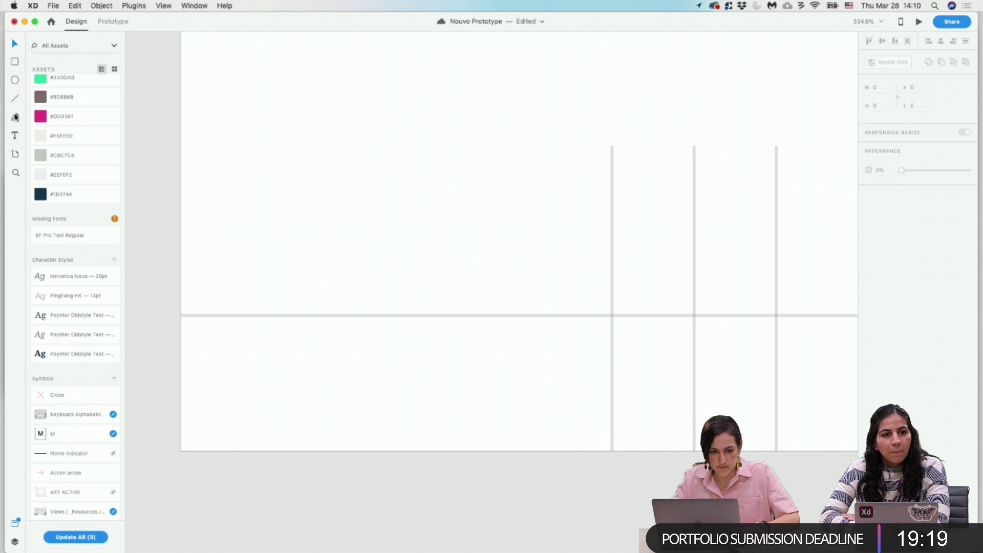
pyautogui.click(183, 316)
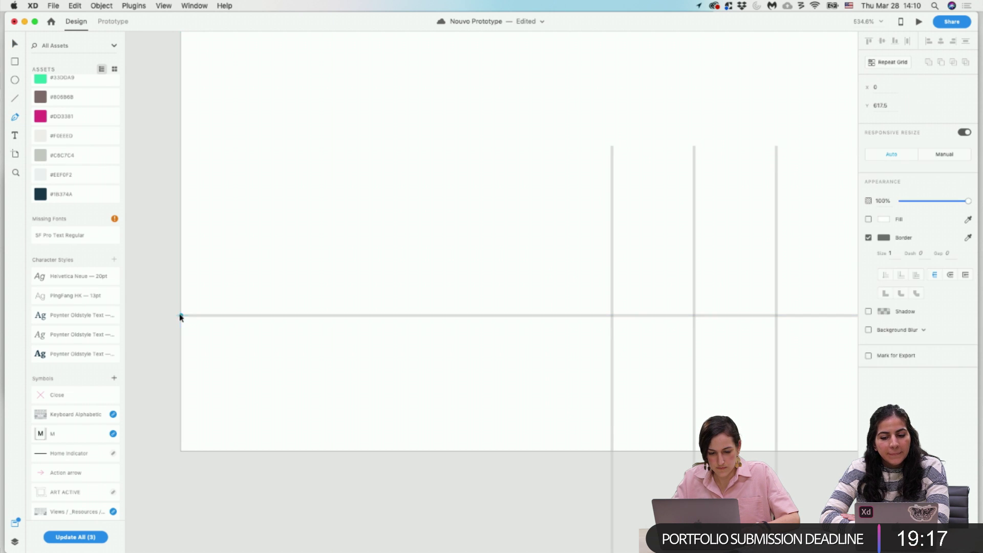
pyautogui.click(546, 316)
pyautogui.moveTo(575, 334); pyautogui.dragTo(598, 357)
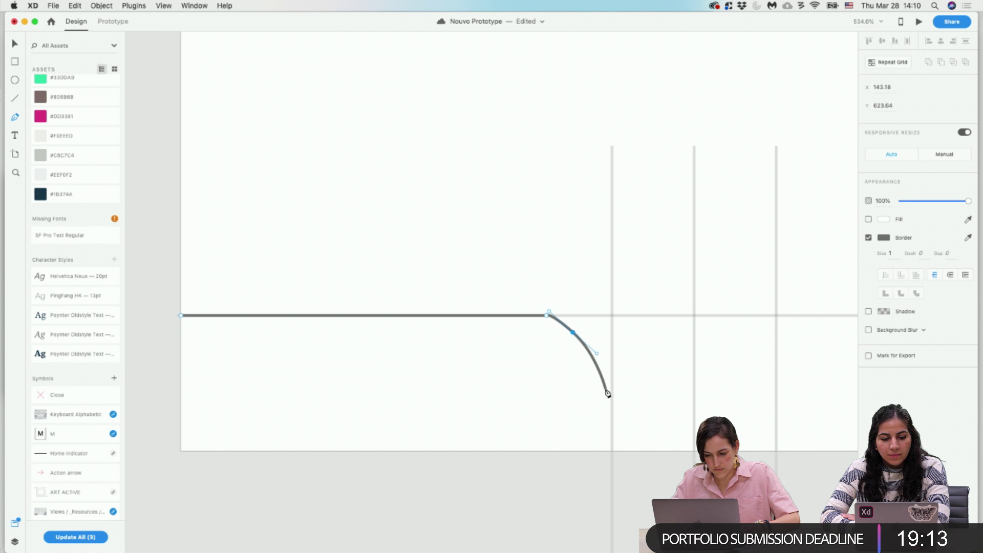
pyautogui.moveTo(607, 392); pyautogui.dragTo(642, 432)
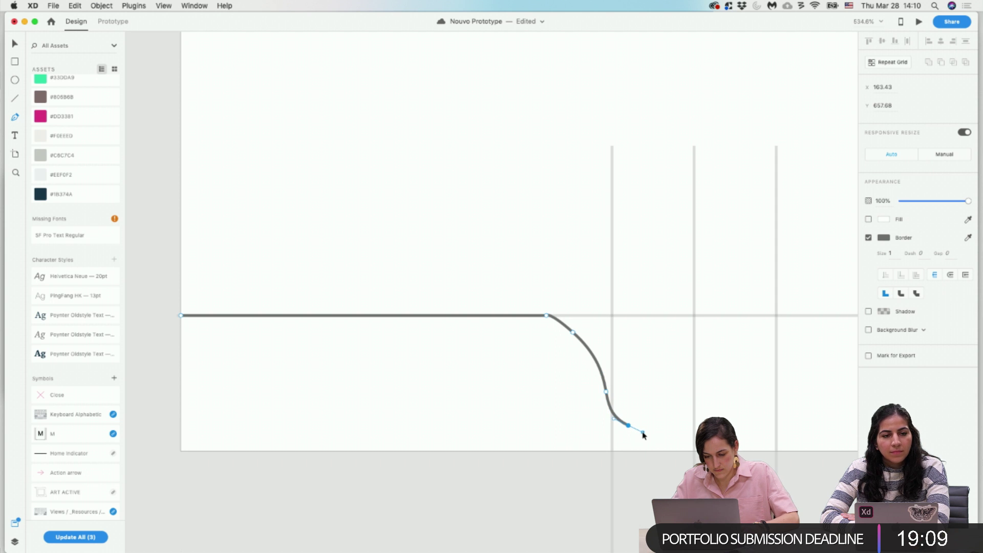
pyautogui.press('super+z')
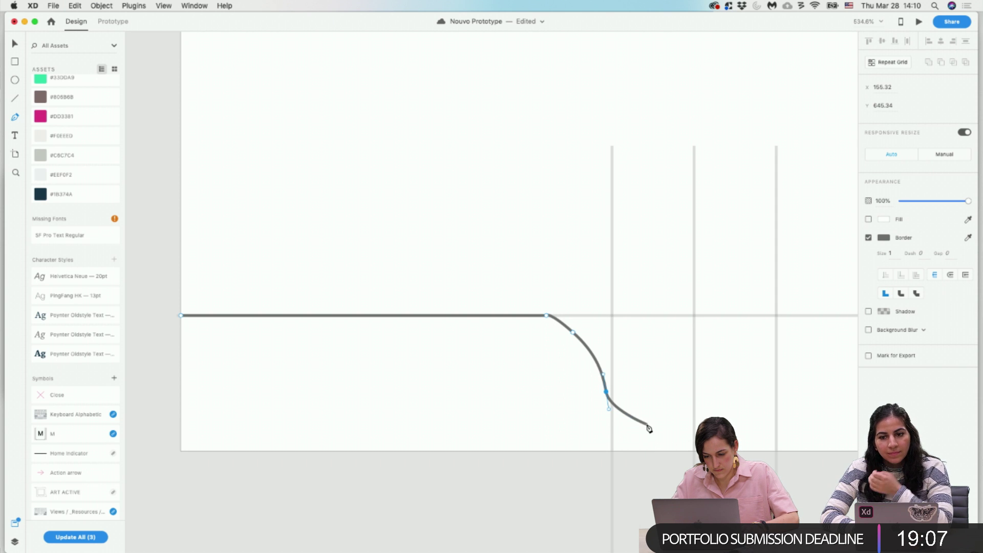
pyautogui.moveTo(635, 422); pyautogui.dragTo(694, 431)
pyautogui.press('super+z')
pyautogui.press('super+z')
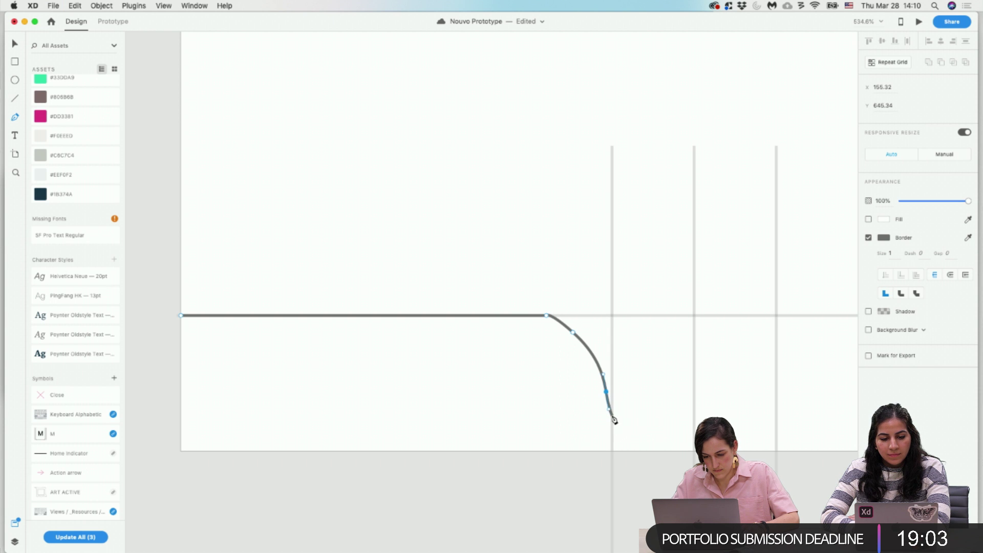
pyautogui.moveTo(631, 371); pyautogui.dragTo(658, 418)
pyautogui.press('super+z')
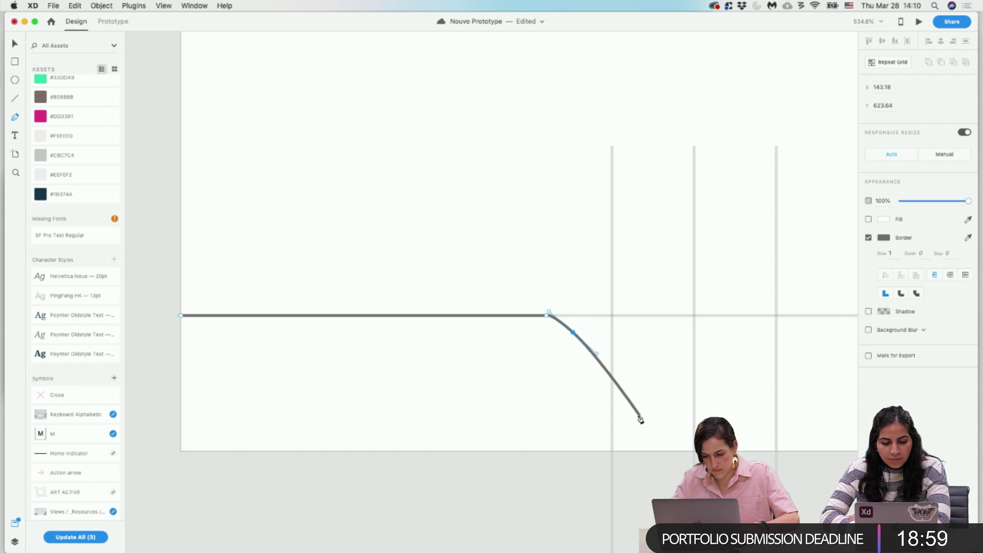
pyautogui.moveTo(628, 394); pyautogui.dragTo(638, 437)
pyautogui.press('super+z')
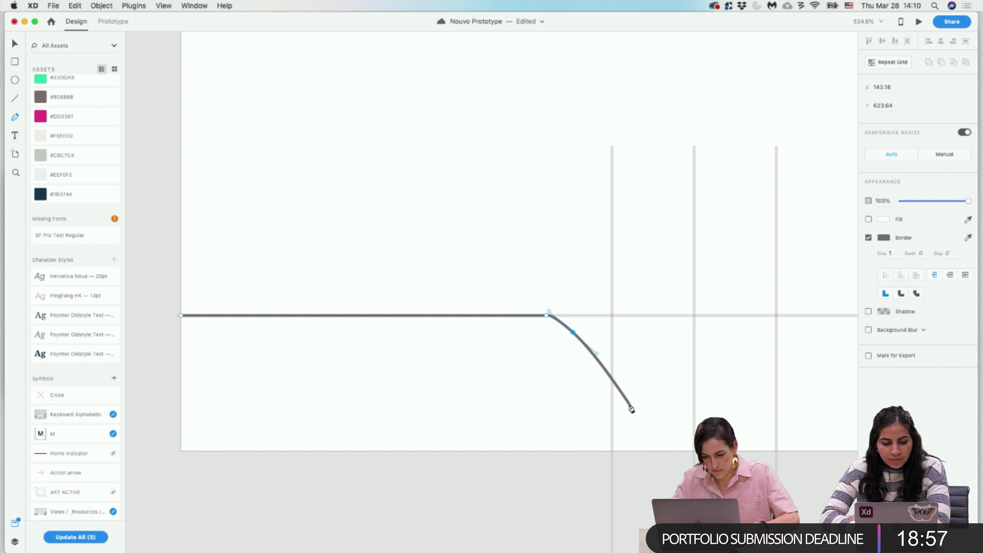
pyautogui.moveTo(625, 403); pyautogui.dragTo(653, 434)
pyautogui.press('Escape')
pyautogui.click(588, 348)
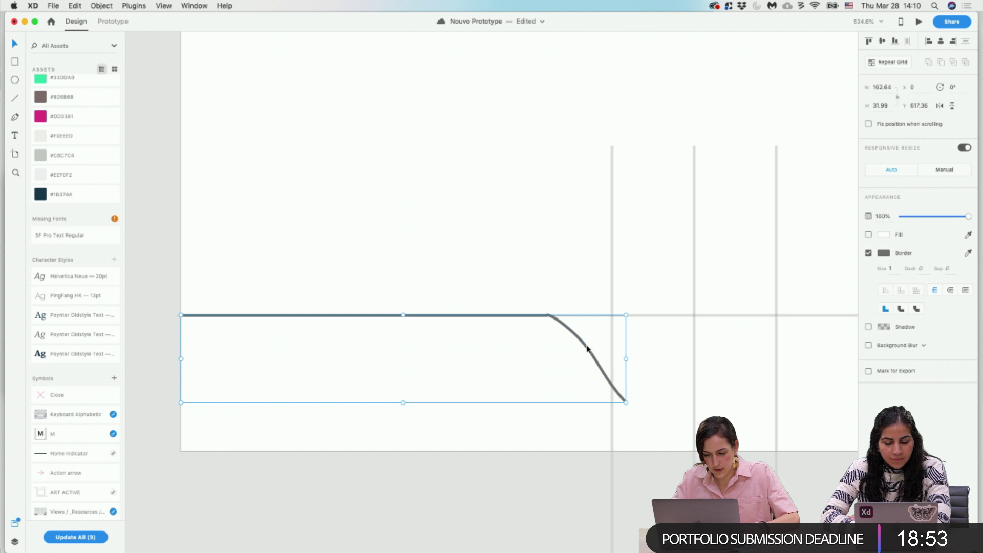
pyautogui.press('Delete')
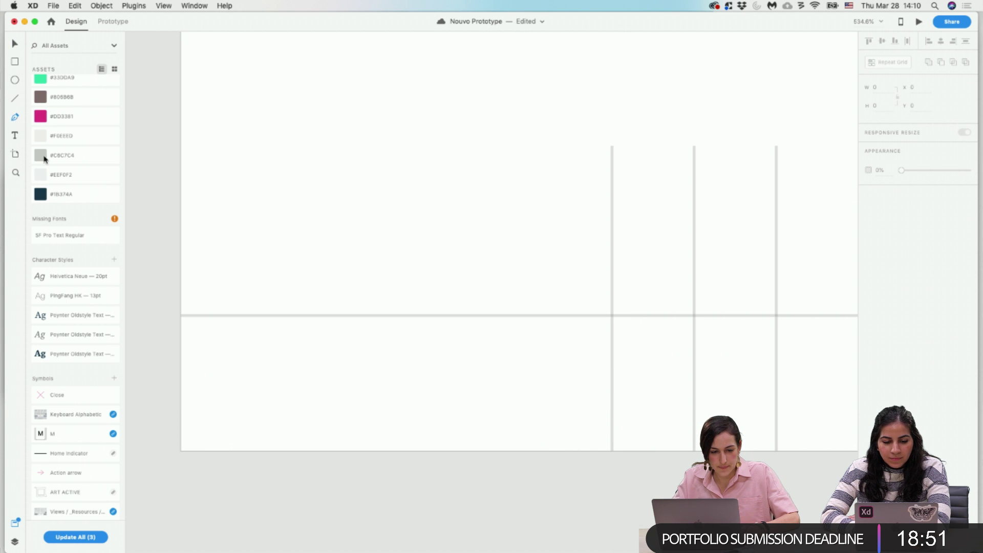
# Draw a Pen path from the artboard's left edge along the horizontal guide, curving down between the first and central vertical guides.
pyautogui.click(181, 315)
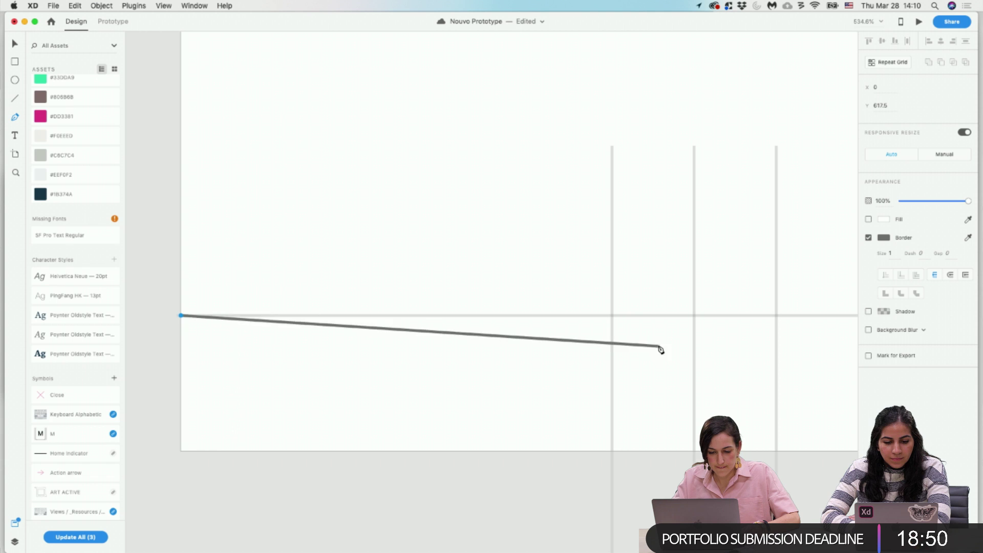
pyautogui.click(576, 315)
pyautogui.moveTo(637, 335); pyautogui.dragTo(644, 357)
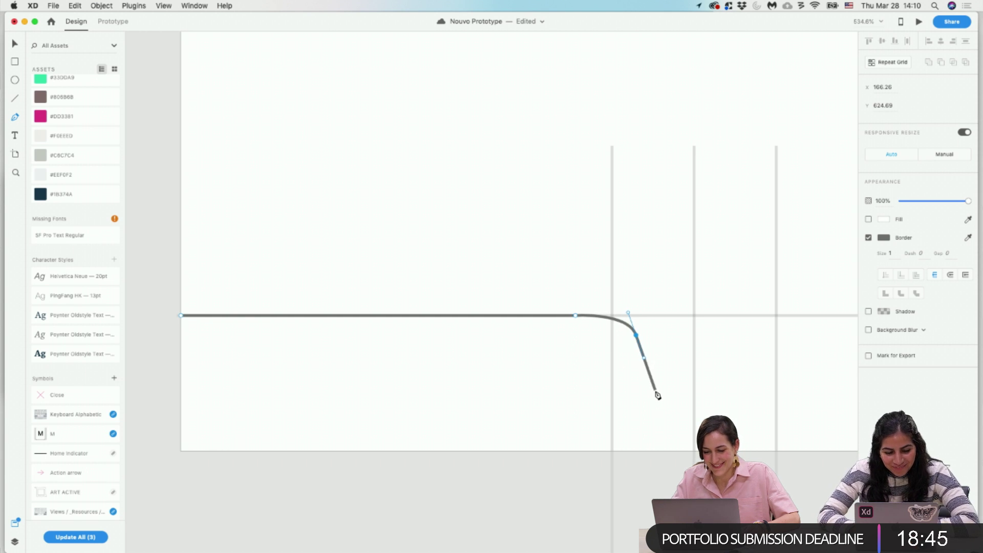
pyautogui.moveTo(657, 395); pyautogui.dragTo(675, 406)
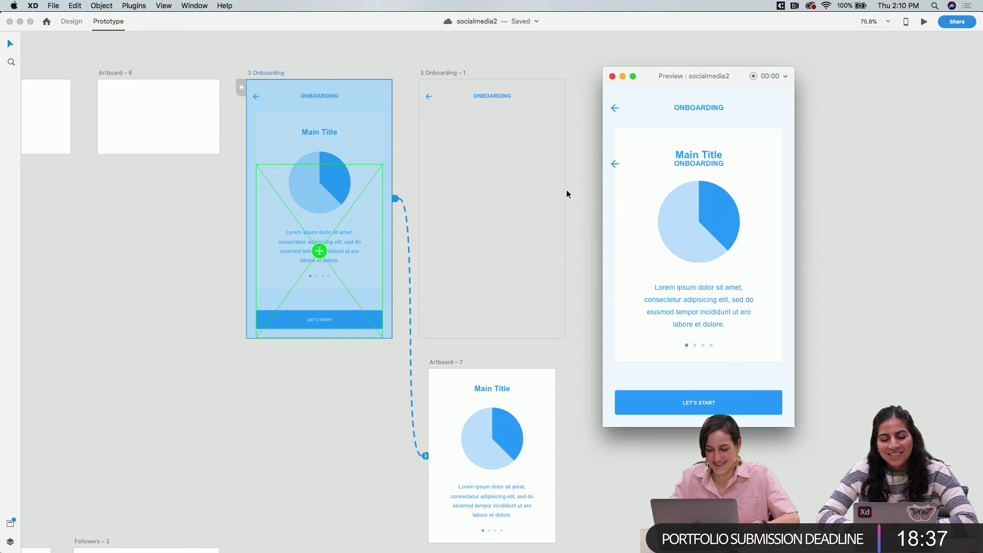
# In the socialmedia2 document, close the preview and remove the prototype link from Artboard – 7 to 3 Onboarding – 1.
pyautogui.scroll(-1, 566, 190)
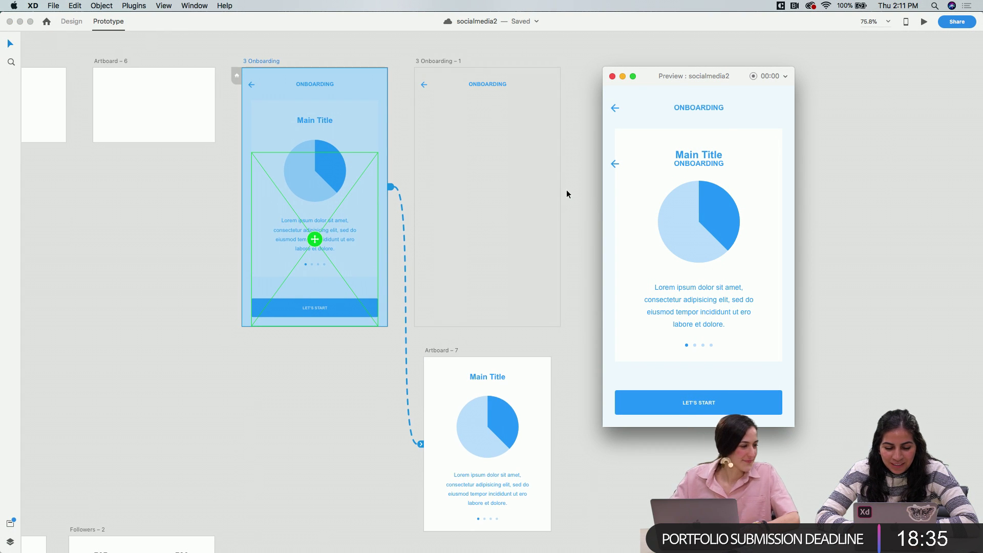
pyautogui.click(611, 77)
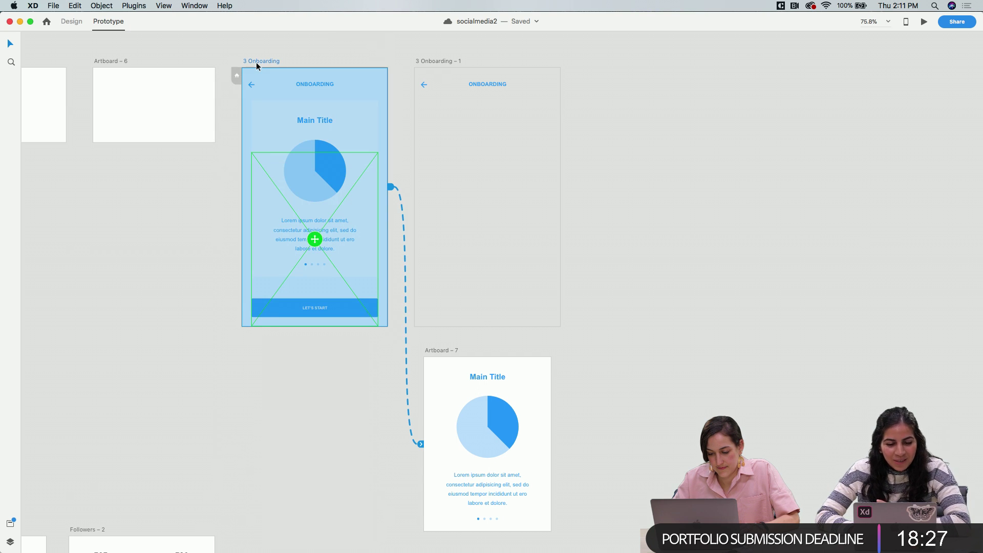
pyautogui.click(430, 64)
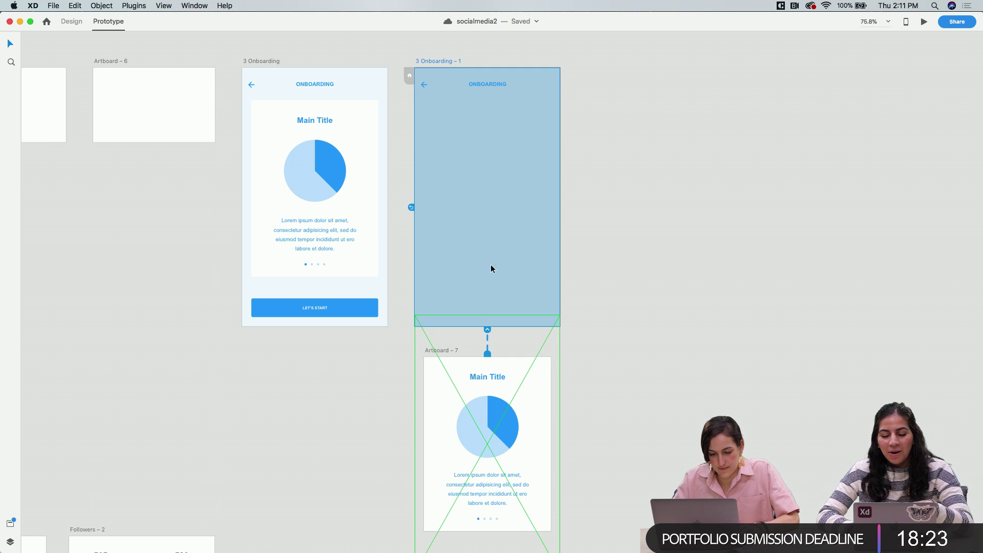
pyautogui.click(270, 62)
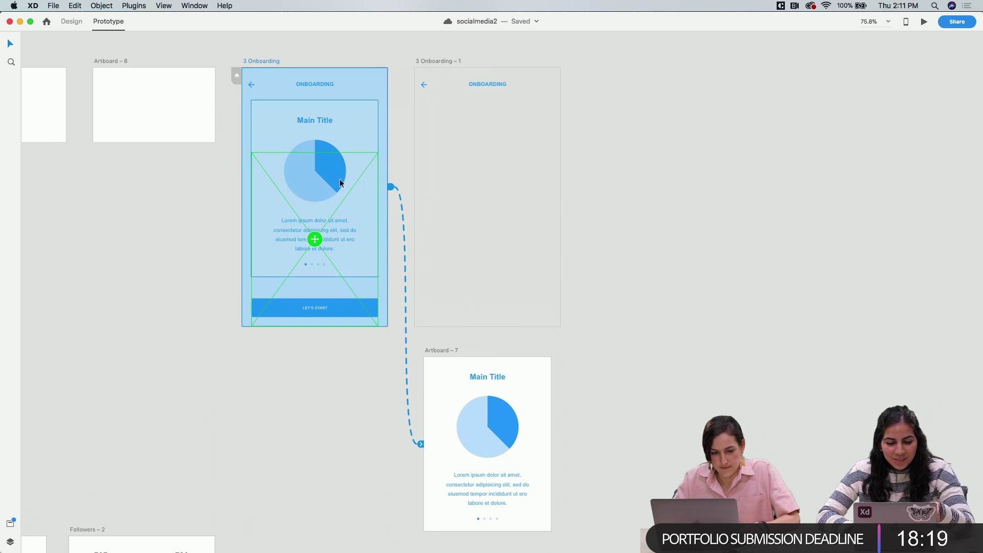
pyautogui.click(444, 351)
pyautogui.scroll(-3, 444, 351)
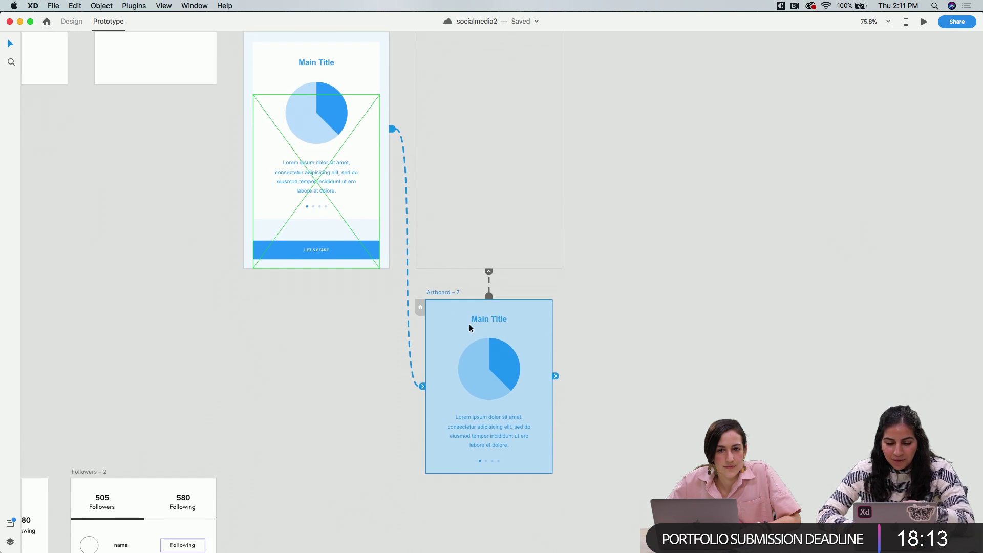
pyautogui.moveTo(490, 297); pyautogui.dragTo(491, 286)
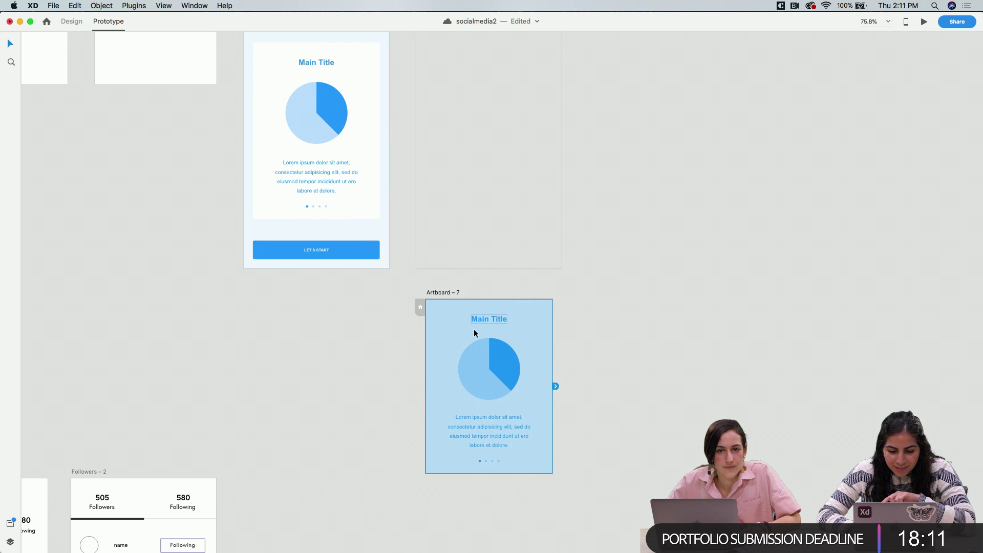
# Examine the overlay link from 3 Onboarding to Artboard – 7, checking its trigger, action and animation options.
pyautogui.click(342, 212)
pyautogui.scroll(3, 359, 220)
pyautogui.hscroll(-1, 359, 220)
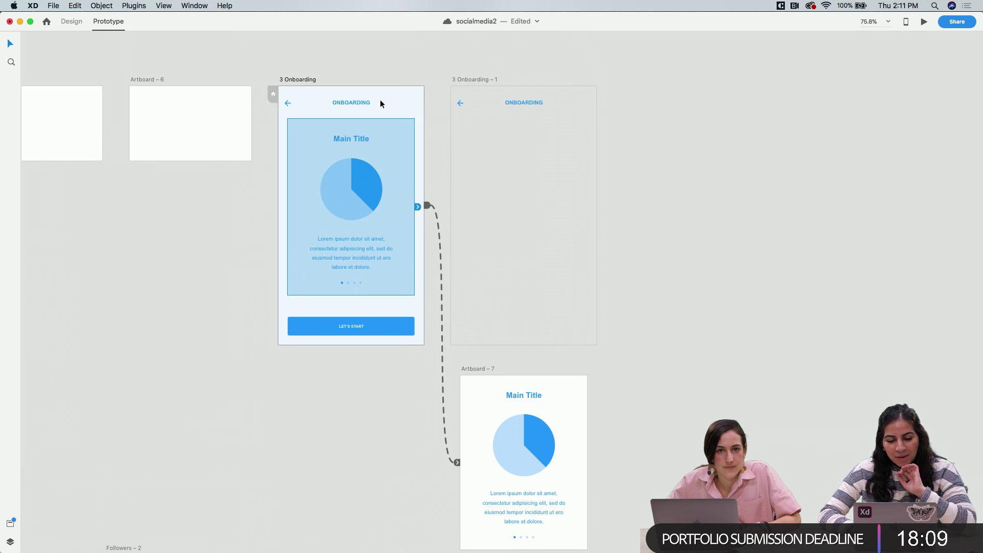
pyautogui.click(312, 80)
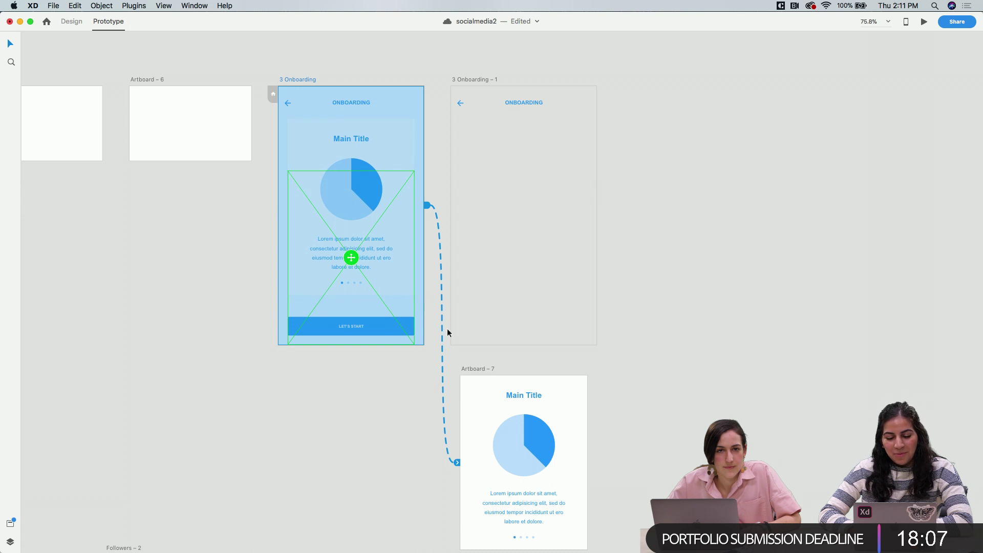
pyautogui.scroll(-5, 561, 456)
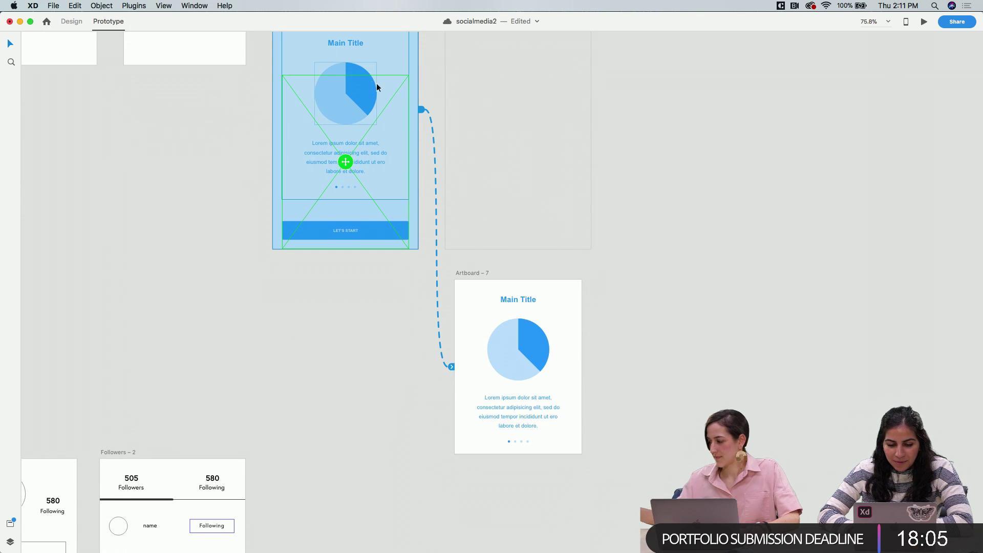
pyautogui.click(419, 356)
pyautogui.click(404, 136)
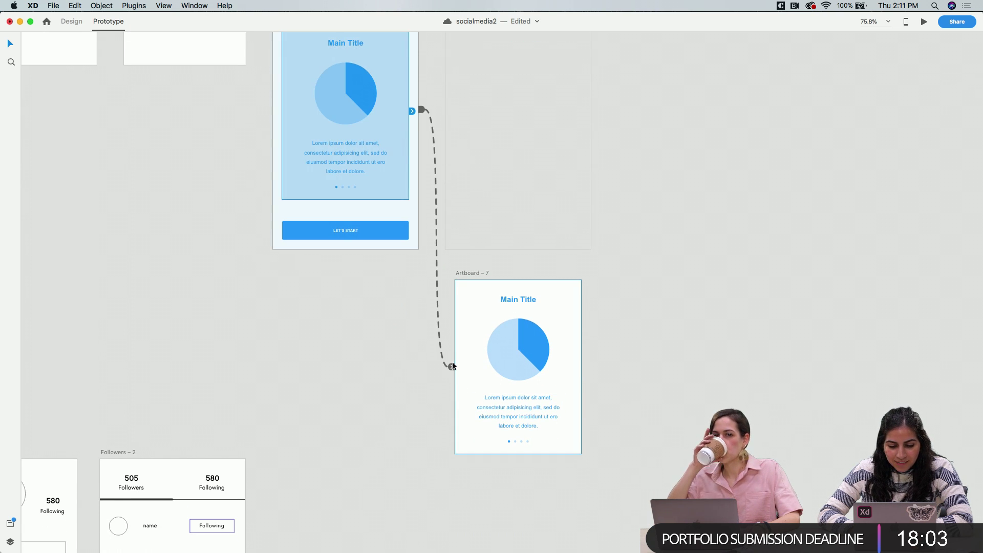
pyautogui.click(443, 338)
pyautogui.moveTo(422, 109); pyautogui.dragTo(474, 380)
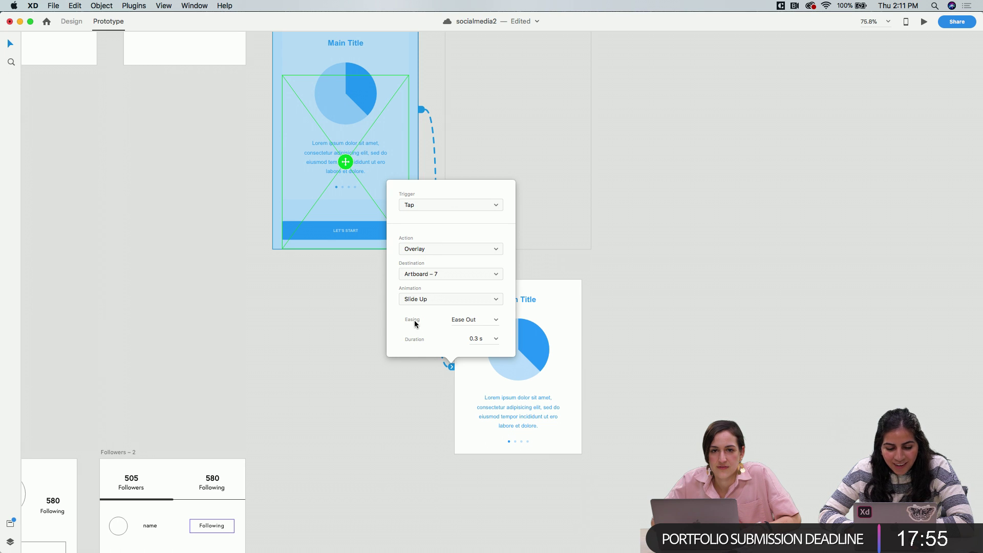
pyautogui.click(418, 303)
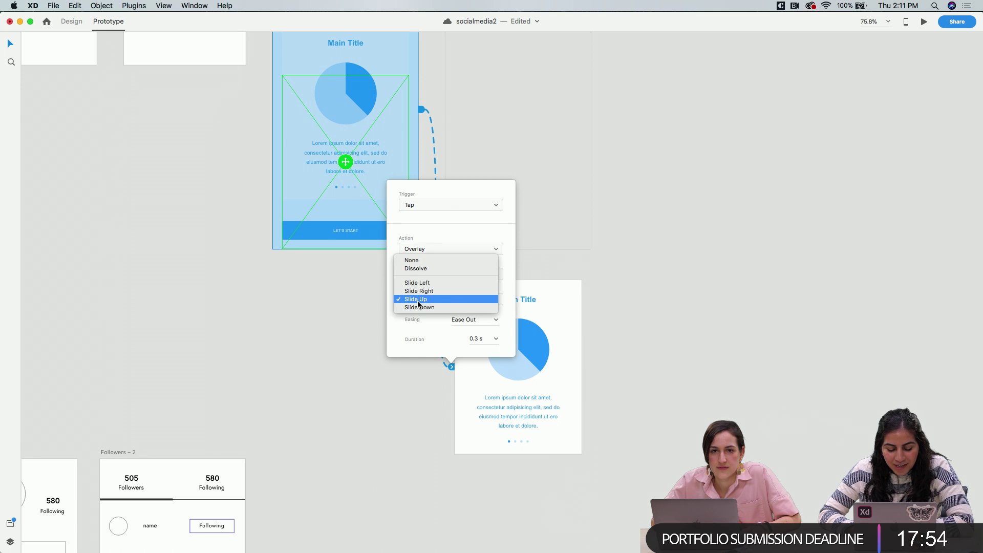
pyautogui.click(417, 301)
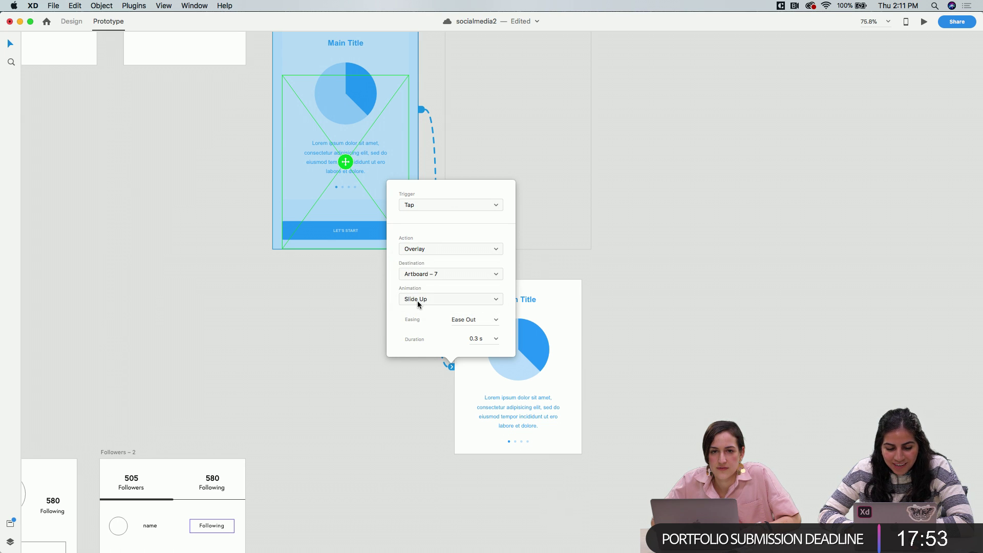
pyautogui.click(349, 310)
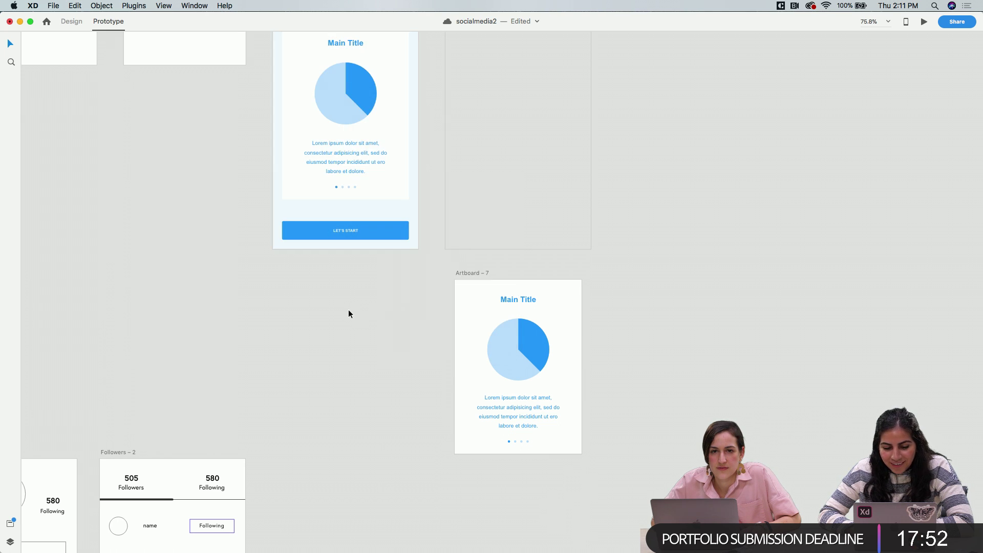
# Preview the prototype from the 3 Onboarding artboard and test the tap that slides up the Artboard – 7 overlay.
pyautogui.click(470, 281)
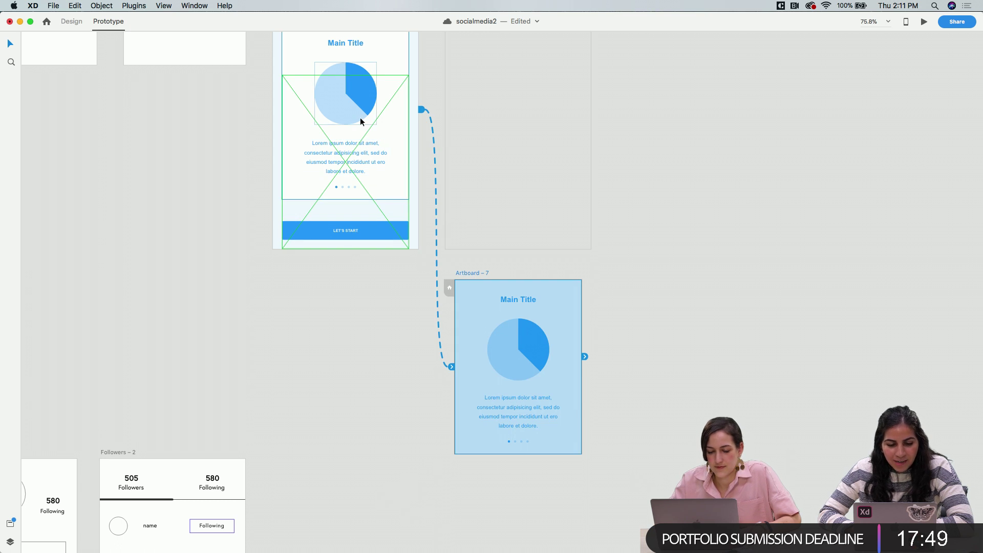
pyautogui.scroll(3, 360, 118)
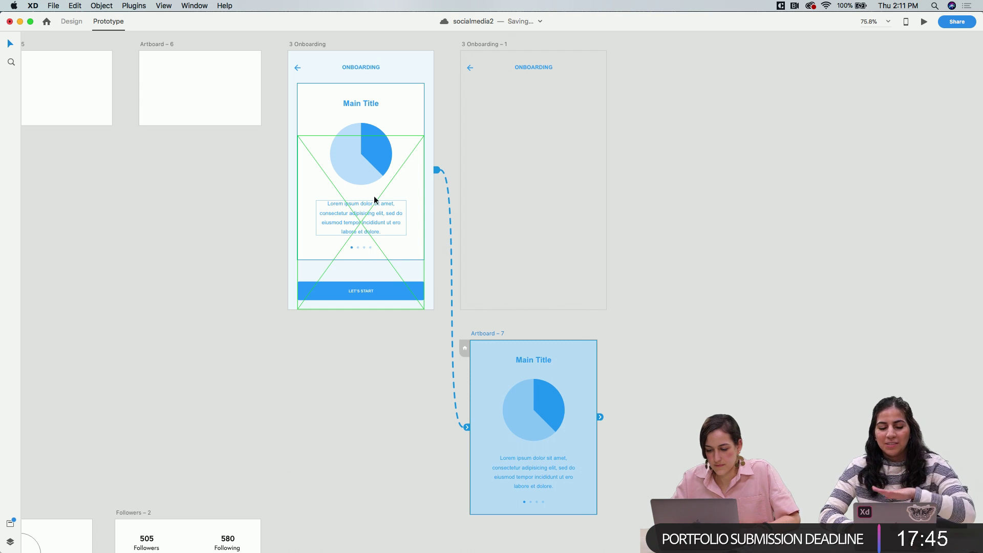
pyautogui.click(302, 50)
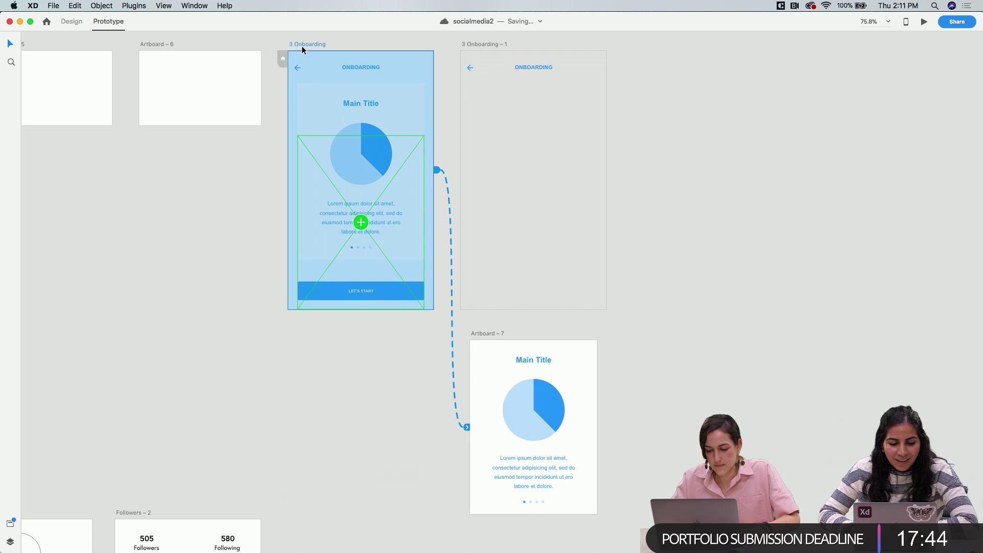
pyautogui.click(924, 22)
pyautogui.click(724, 268)
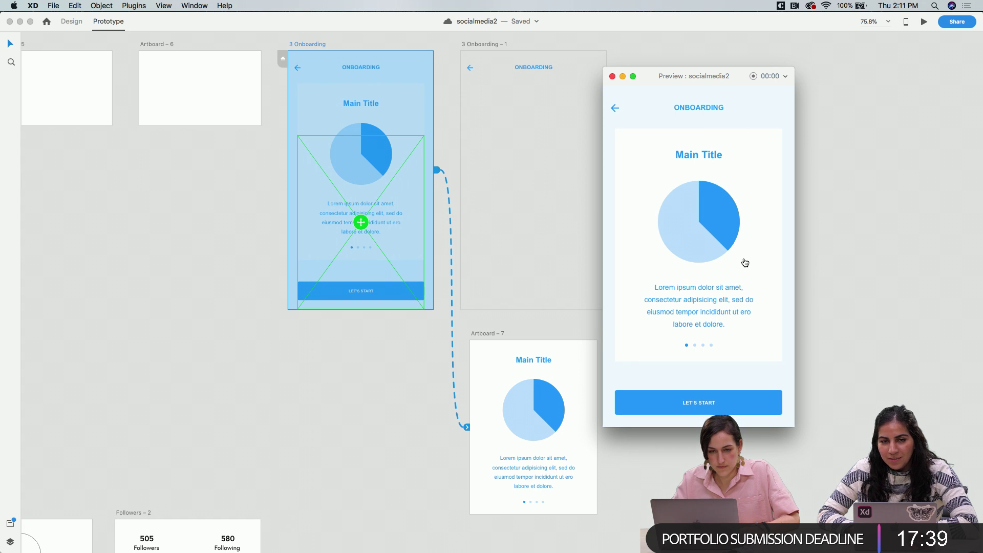
pyautogui.click(744, 261)
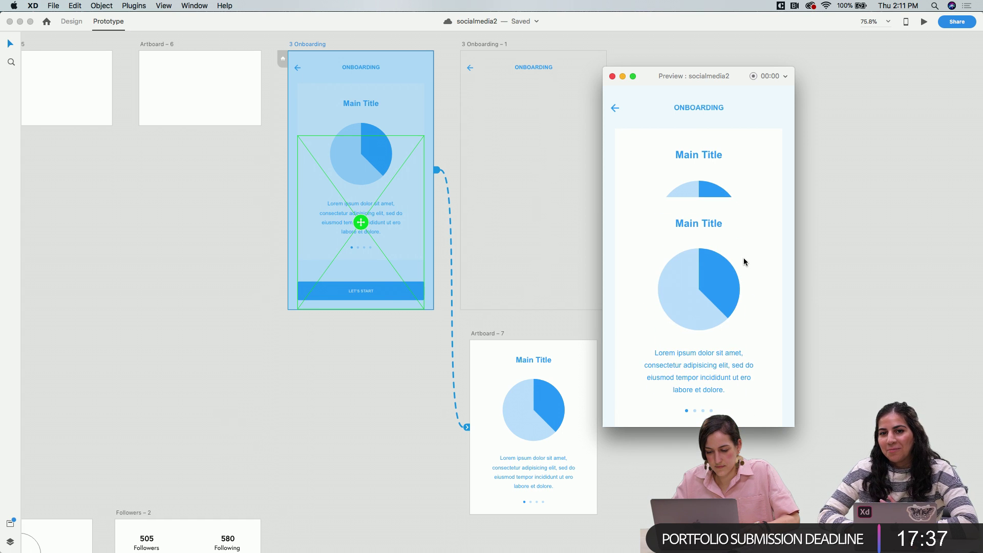
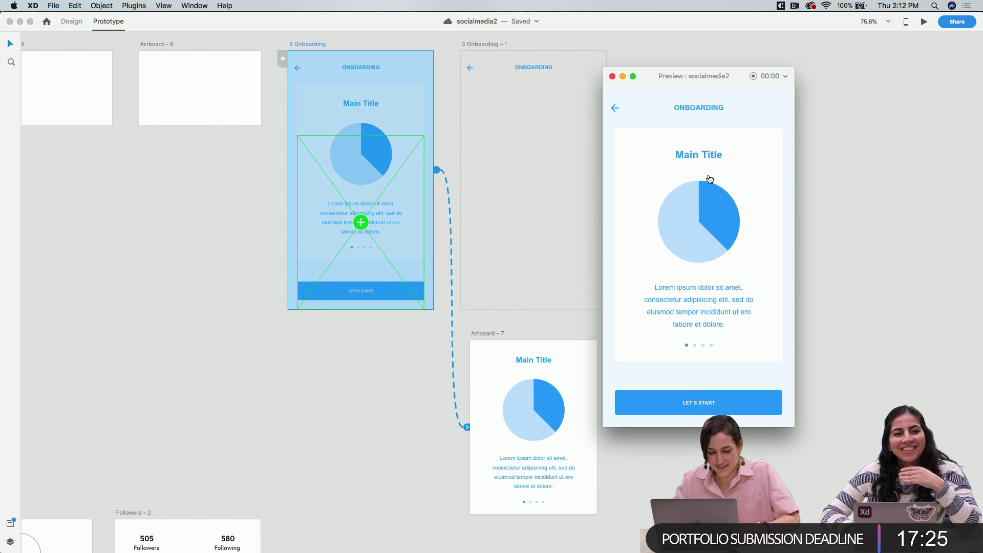
pyautogui.click(717, 243)
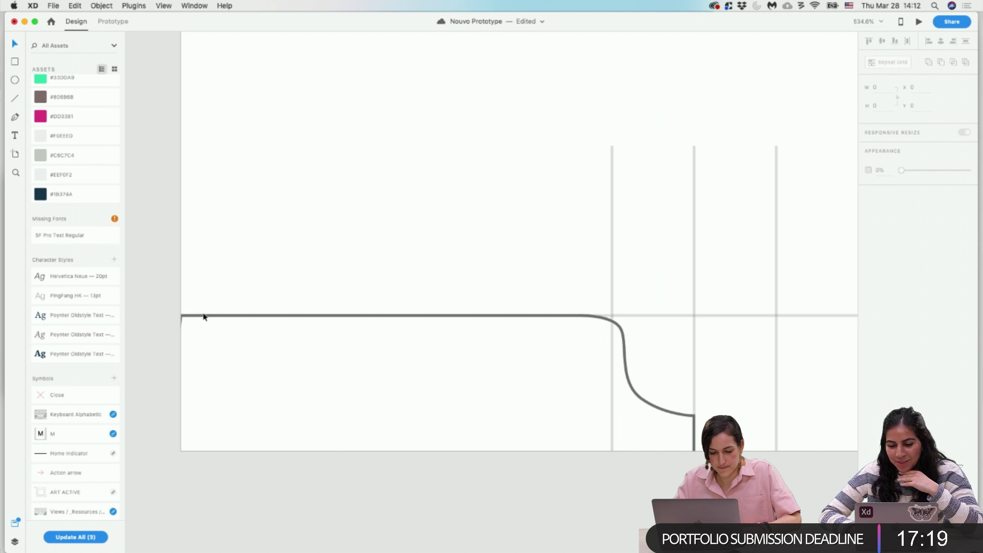
# Remove the border from the half navigation shape and fill it with the saved colour #F0EEED.
pyautogui.click(203, 316)
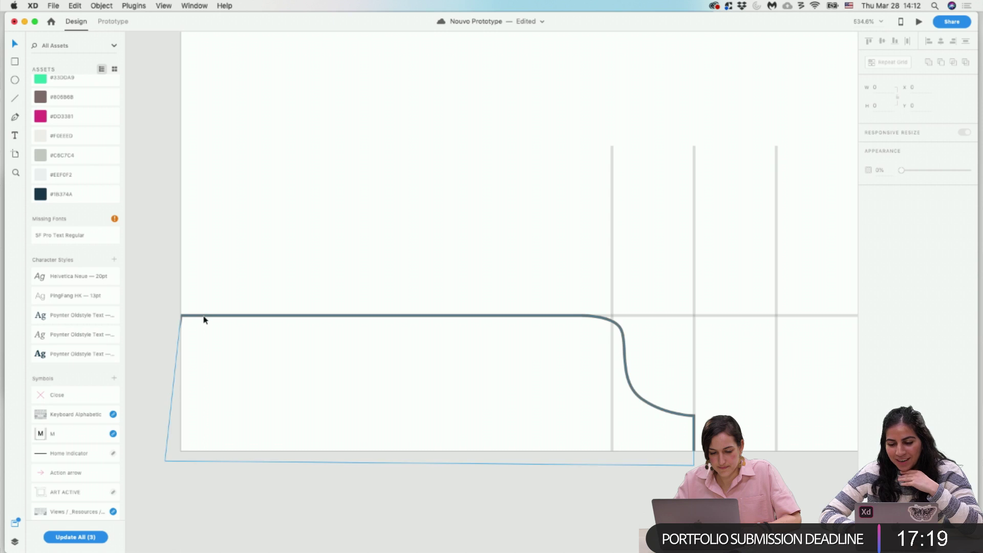
pyautogui.click(868, 253)
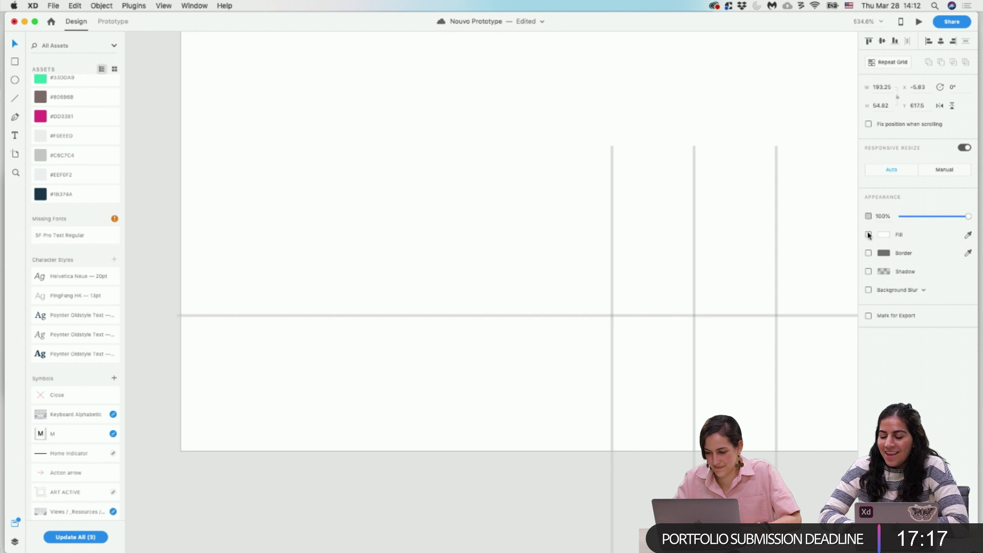
pyautogui.click(868, 235)
pyautogui.click(883, 235)
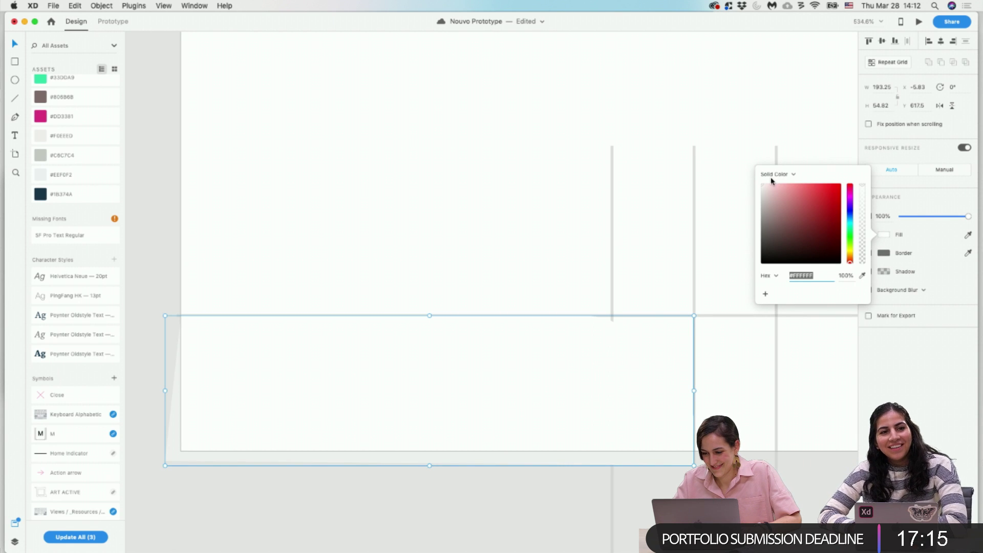
pyautogui.click(53, 136)
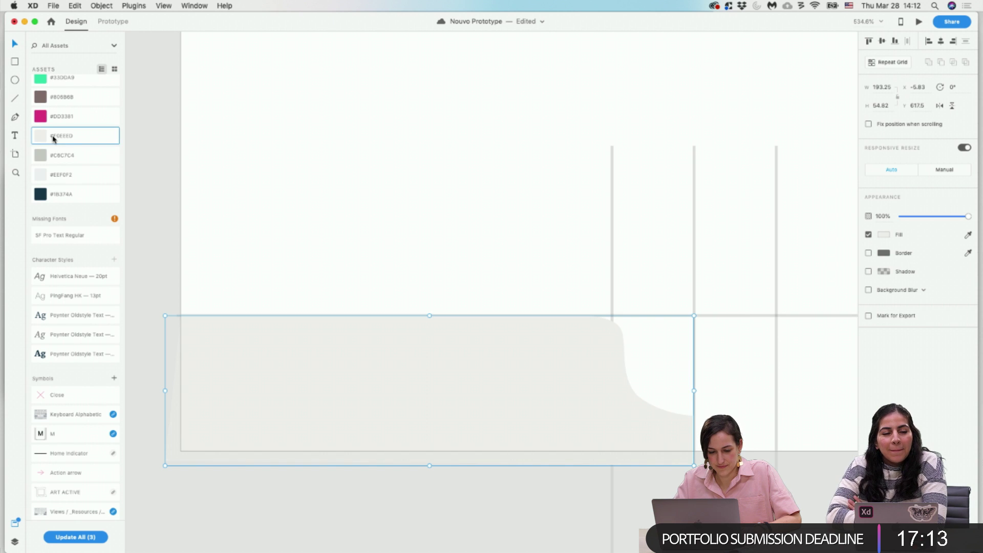
pyautogui.click(750, 426)
# Duplicate the half navigation shape, flip the copy horizontally and align it as the mirrored half against the artboard's opposite edge.
pyautogui.hscroll(5, 750, 426)
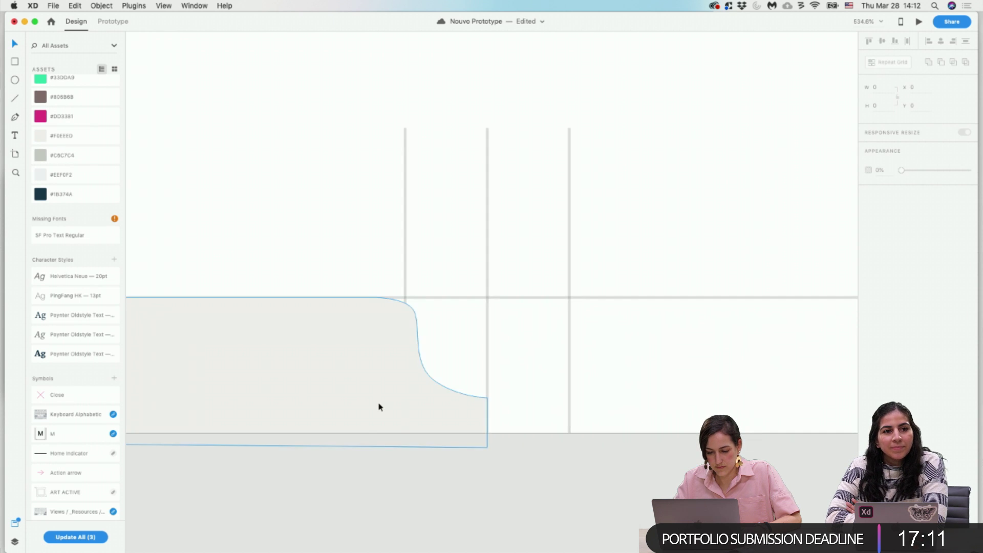
pyautogui.doubleClick(379, 407)
pyautogui.press('Escape')
pyautogui.hscroll(-6, 625, 406)
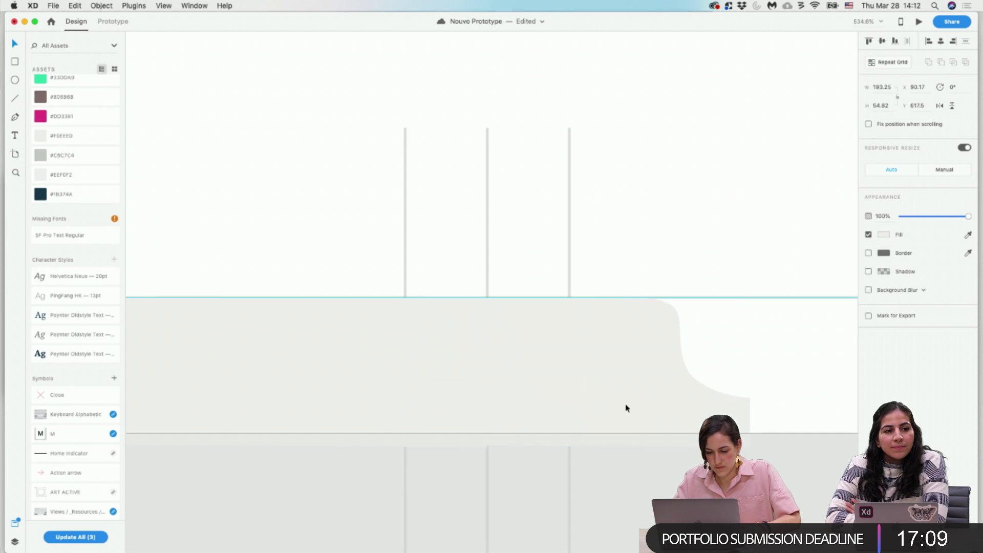
pyautogui.rightClick(626, 407)
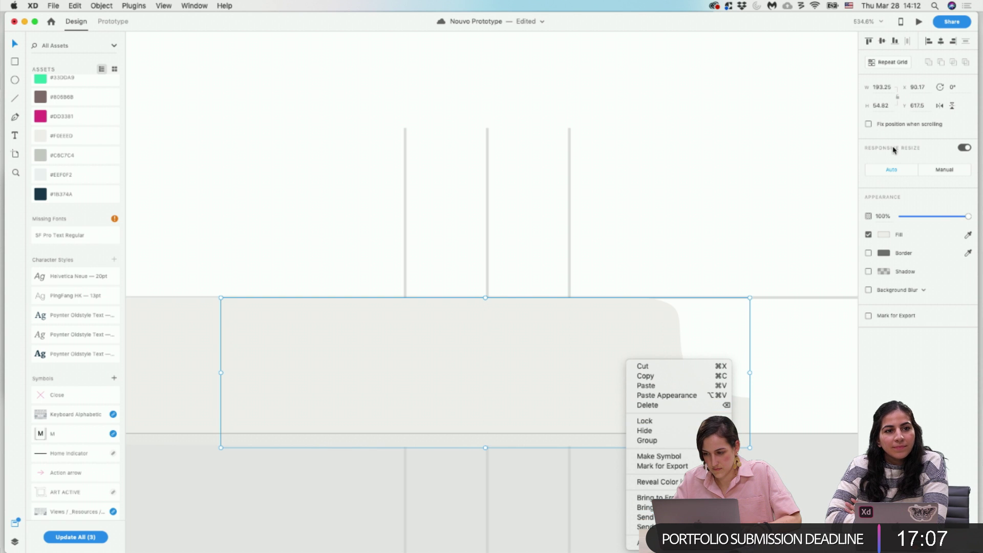
pyautogui.click(941, 106)
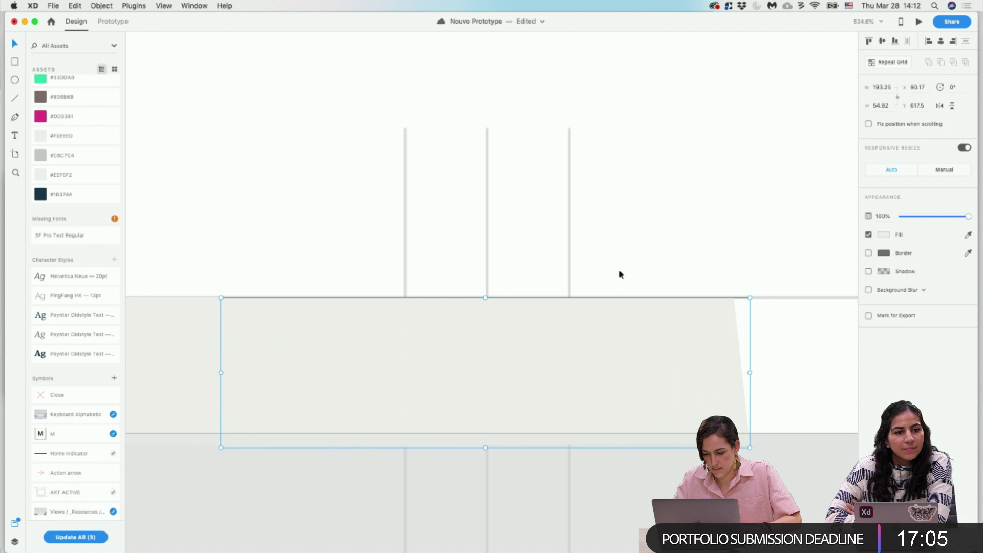
pyautogui.scroll(-3, 541, 409)
pyautogui.moveTo(542, 410); pyautogui.dragTo(677, 399)
pyautogui.press('Escape')
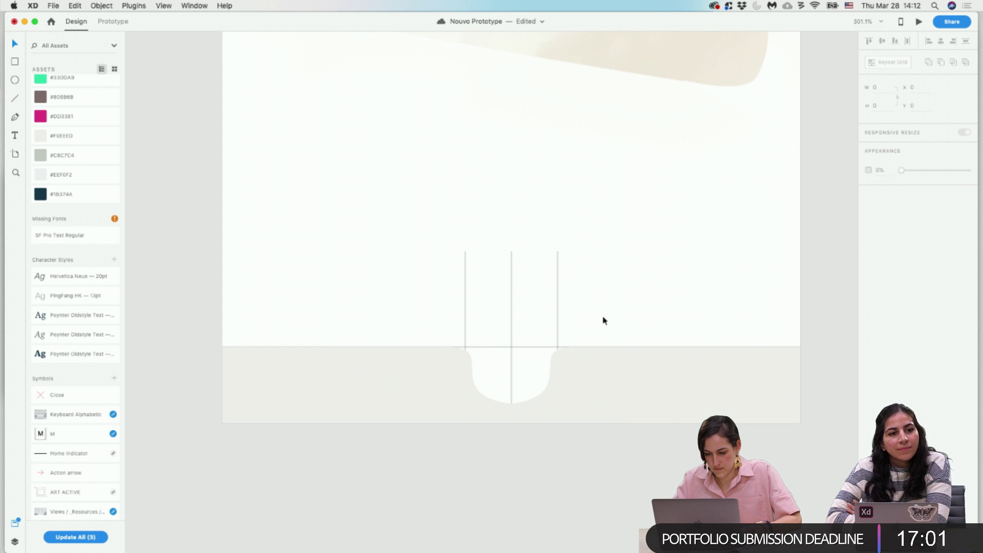
# Unlock and delete the three vertical guide lines and the horizontal guide line around the navigation shape.
pyautogui.click(511, 350)
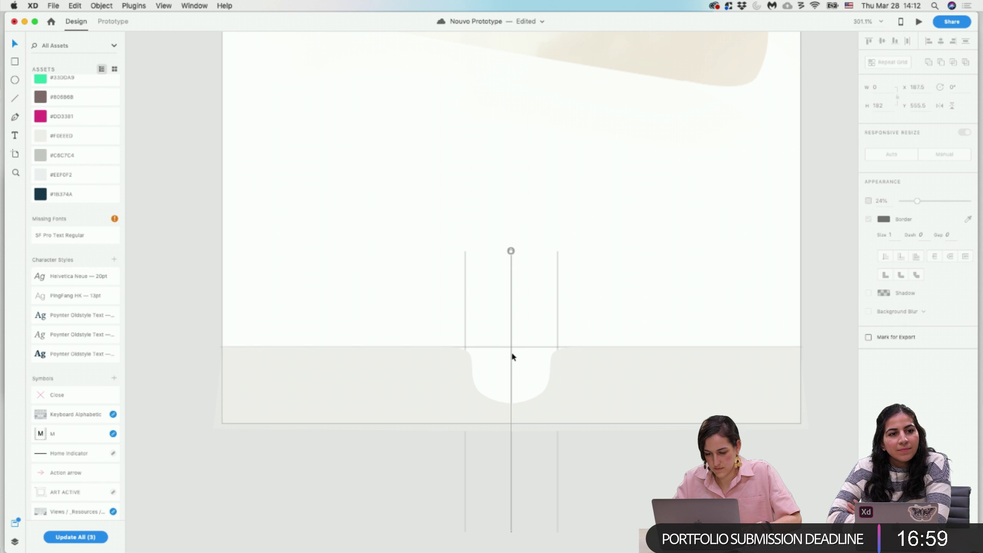
pyautogui.press('Delete')
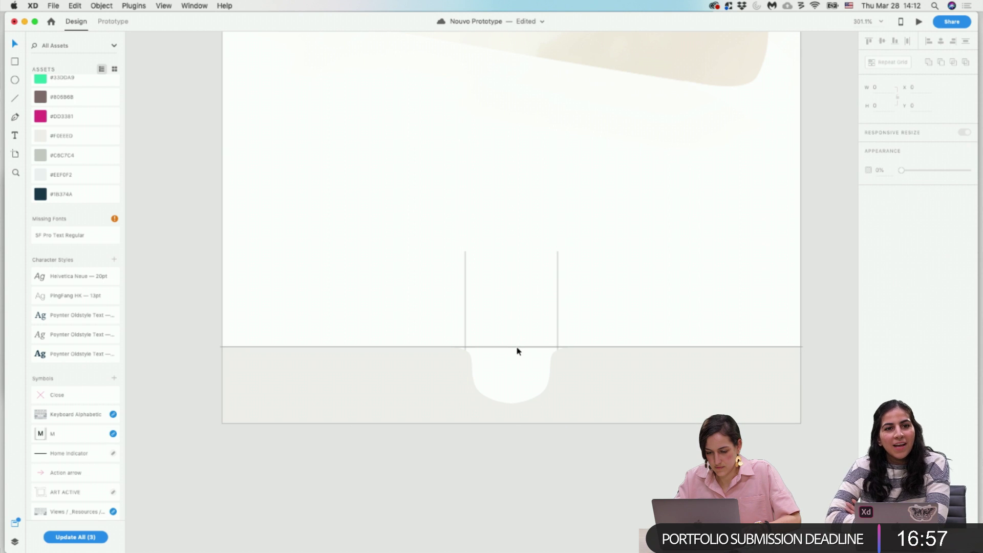
pyautogui.moveTo(570, 313); pyautogui.dragTo(410, 309)
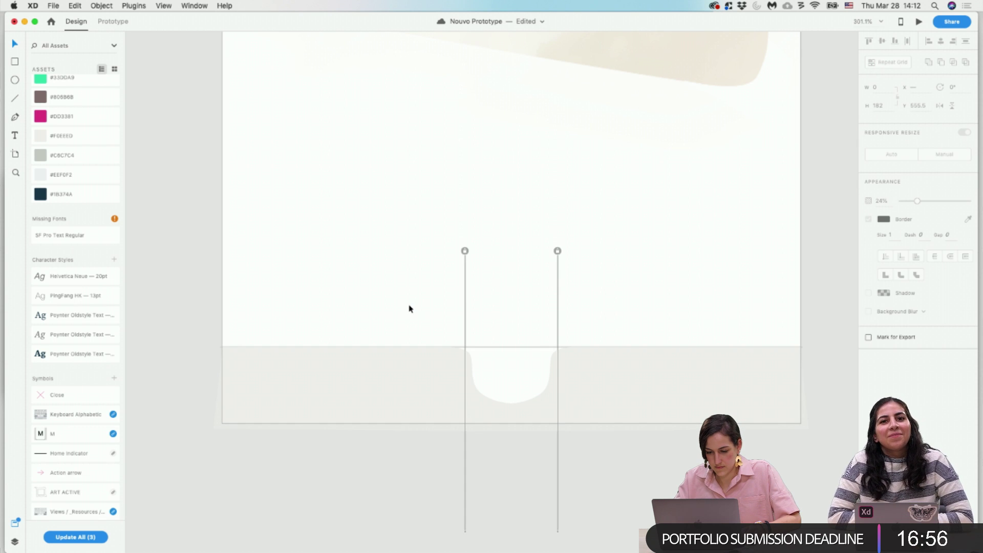
pyautogui.press('Delete')
pyautogui.click(511, 347)
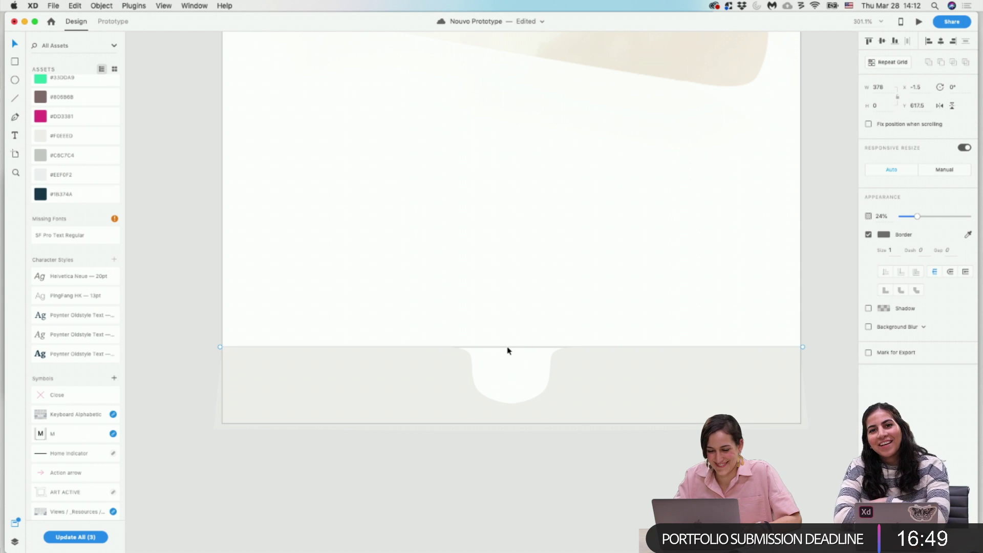
pyautogui.press('Delete')
# Combine the two navigation halves into one shape with the Add boolean operation.
pyautogui.click(587, 412)
pyautogui.keyDown('shift'); pyautogui.click(415, 413); pyautogui.keyUp('shift')
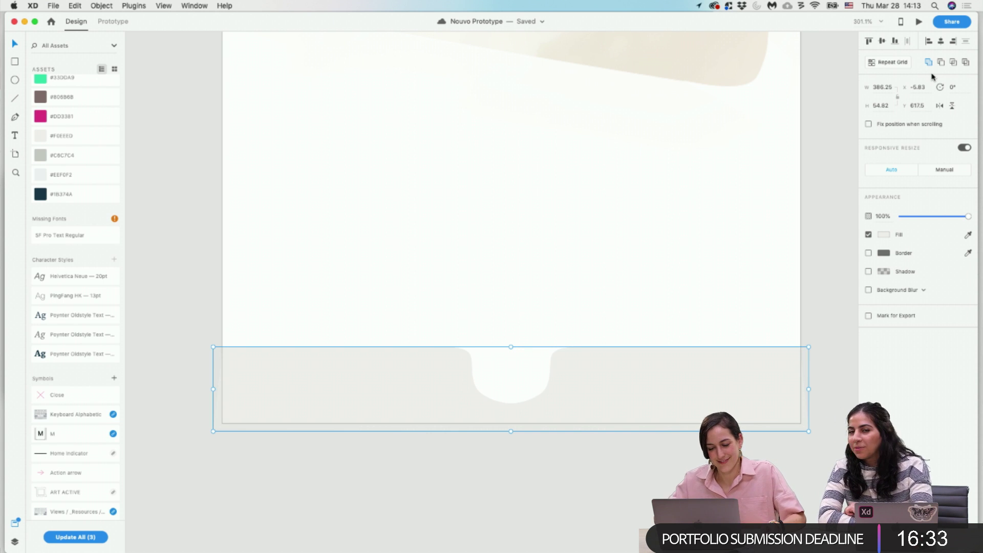
pyautogui.click(613, 468)
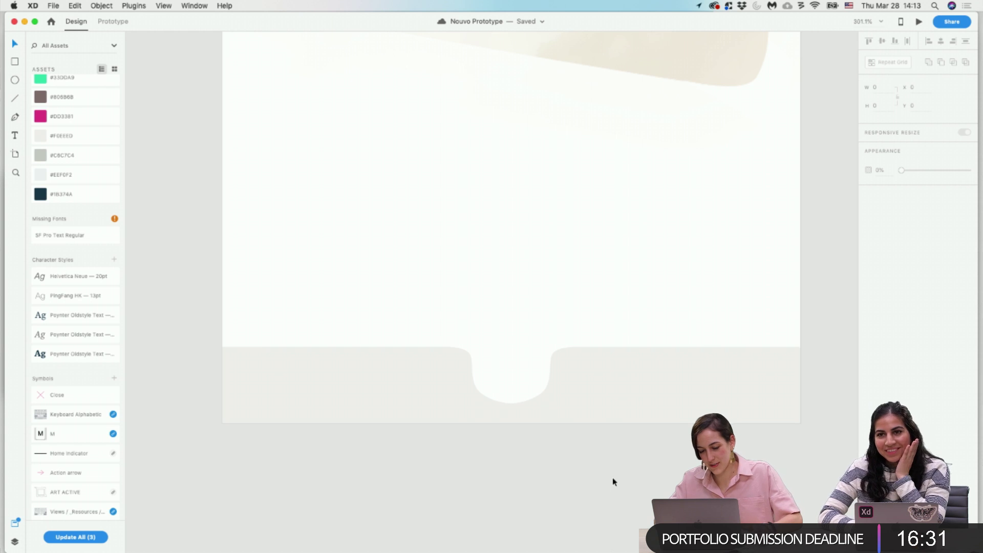
# Copy the pencil icon with its scribble from the Continue creating your profile card on the neighbouring artboard.
pyautogui.scroll(-2, 415, 375)
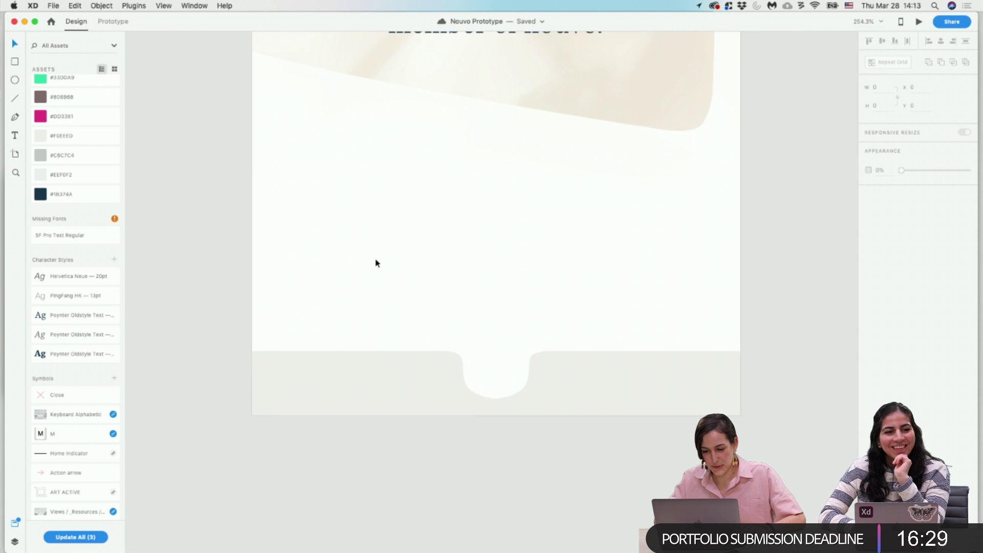
pyautogui.hscroll(5, 375, 262)
pyautogui.scroll(-3, 375, 261)
pyautogui.hscroll(2, 376, 264)
pyautogui.hscroll(-2, 376, 263)
pyautogui.scroll(1, 375, 263)
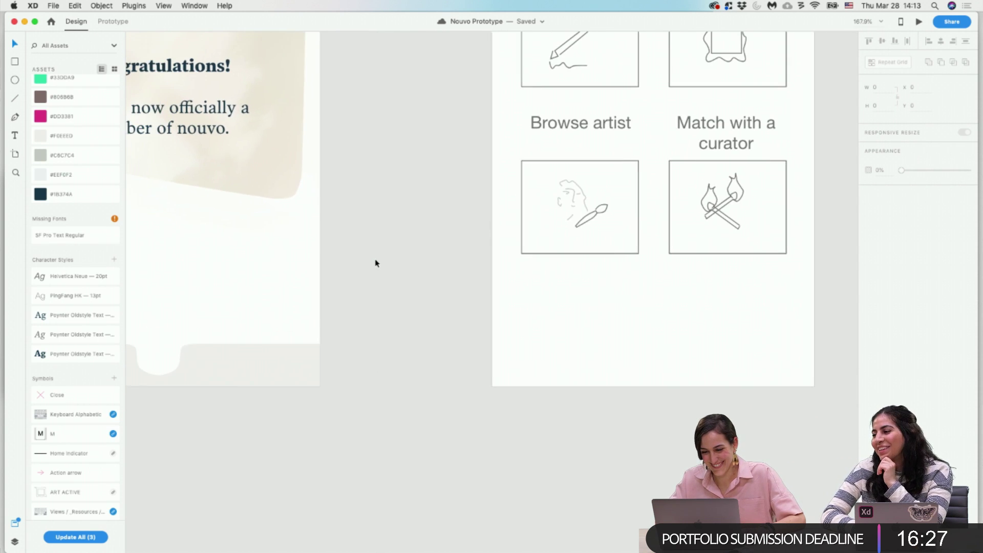
pyautogui.scroll(3, 634, 147)
pyautogui.hscroll(-2, 634, 147)
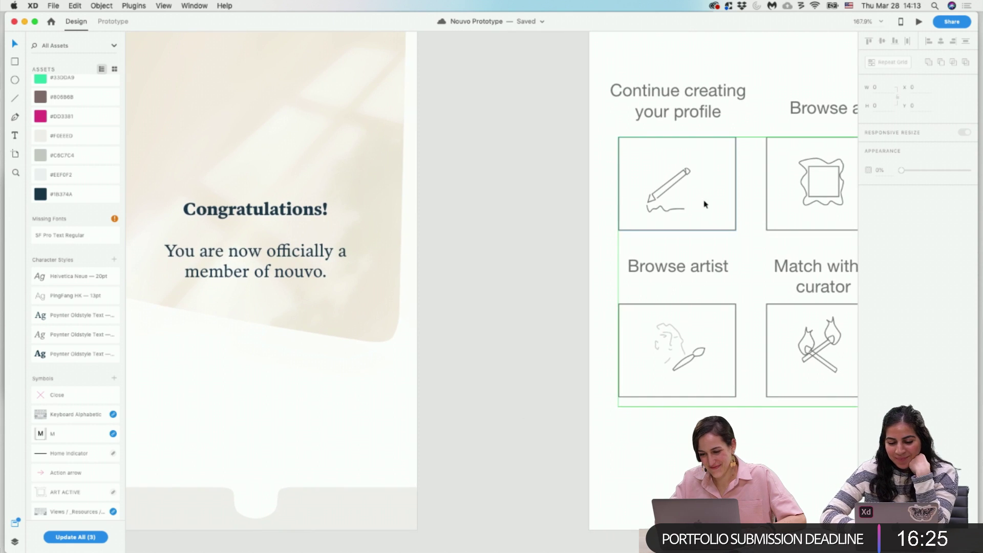
pyautogui.click(702, 215)
pyautogui.moveTo(702, 215)
pyautogui.mouseDown()
pyautogui.moveTo(651, 180)
pyautogui.moveTo(701, 214)
pyautogui.mouseUp()
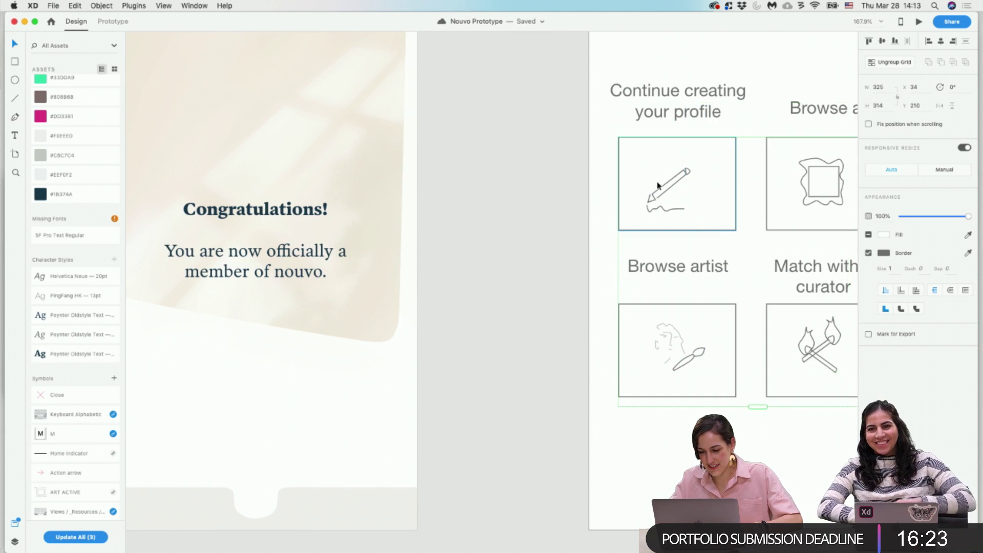
pyautogui.doubleClick(653, 210)
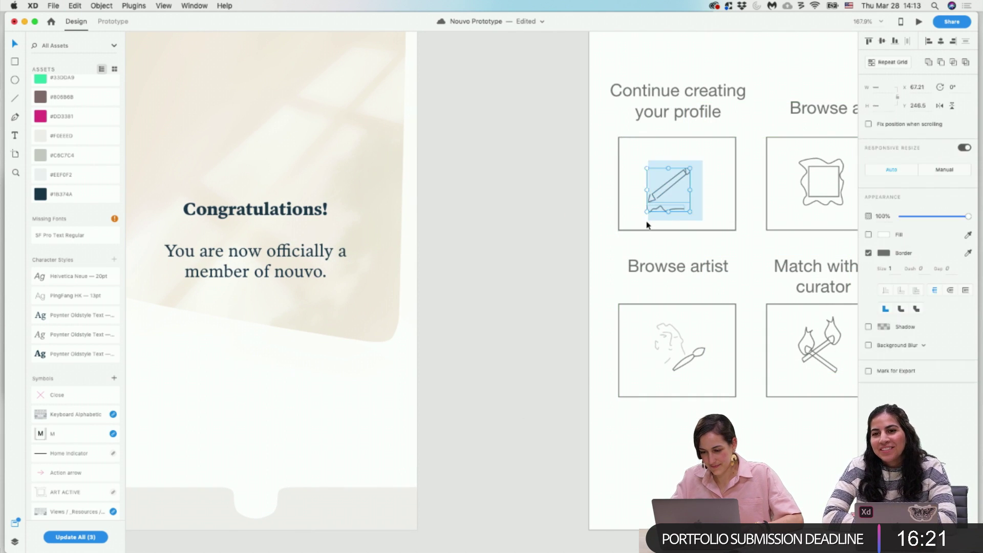
# Paste the pencil icon onto the Congratulations artboard, shrink it to about 32 wide and place it at the navigation bar's left end.
pyautogui.hscroll(-10, 392, 379)
pyautogui.scroll(-3, 392, 379)
pyautogui.hscroll(5, 656, 398)
pyautogui.scroll(1, 656, 398)
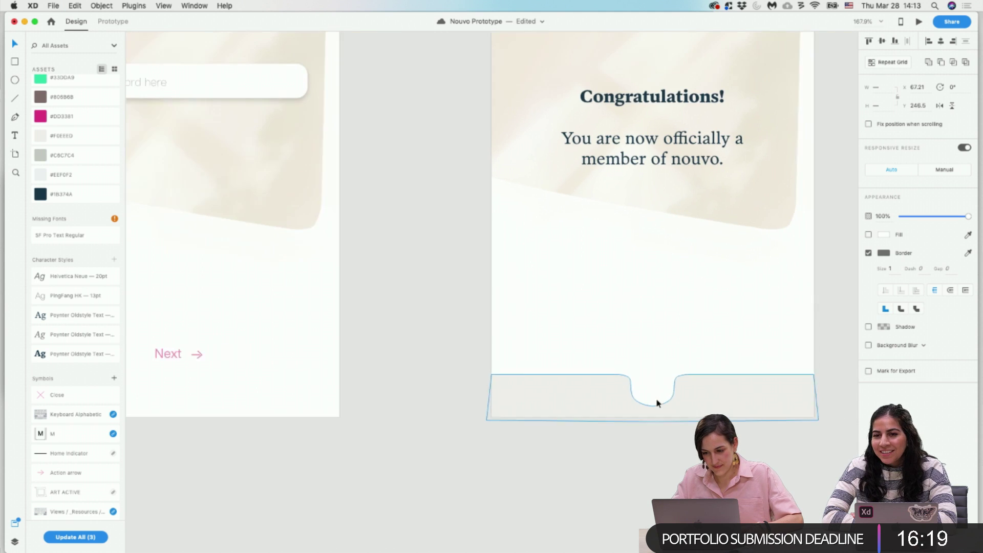
pyautogui.press('super+v')
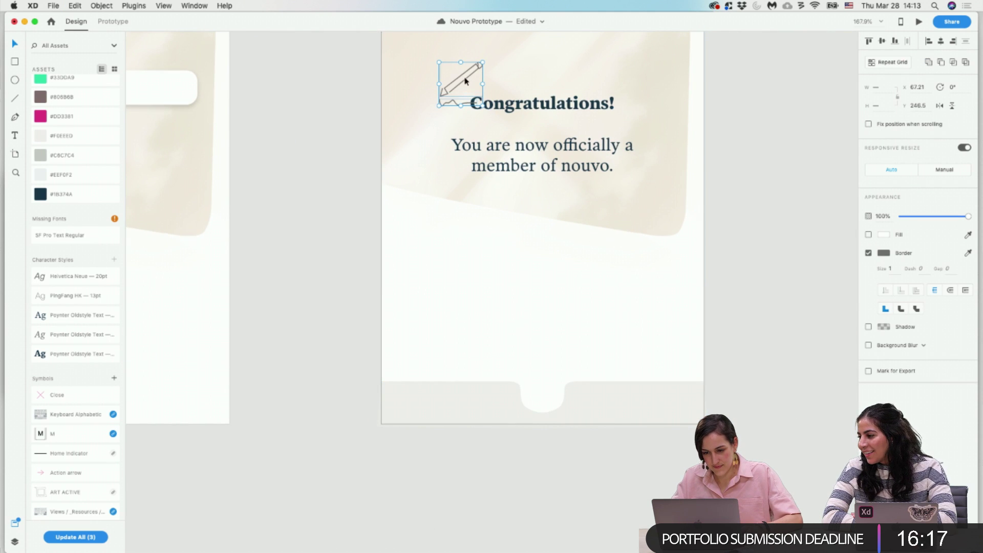
pyautogui.moveTo(461, 90)
pyautogui.mouseDown()
pyautogui.moveTo(421, 172)
pyautogui.moveTo(425, 428)
pyautogui.moveTo(424, 392)
pyautogui.mouseUp()
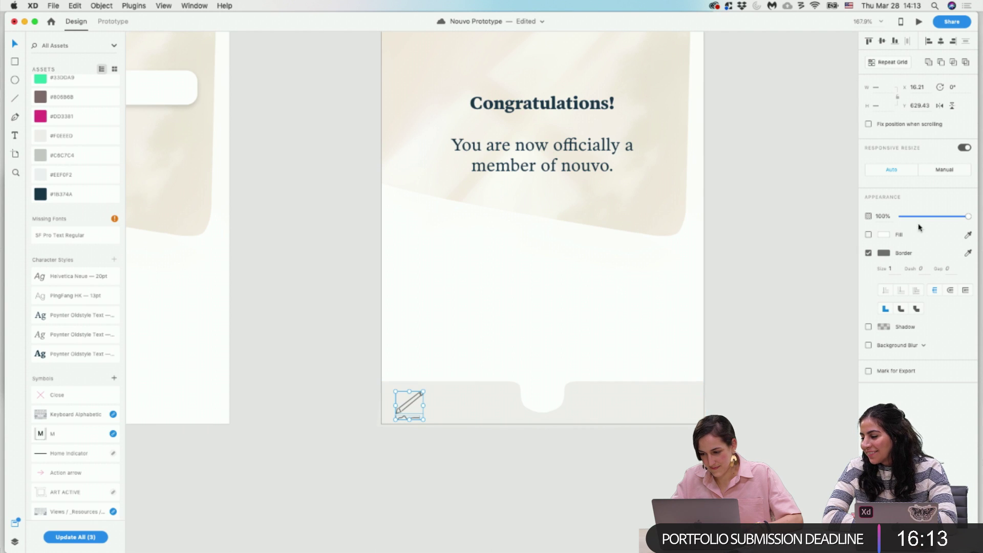
# Make the pencil icon's border white and fill the navigation bar with the saved colour #806B6B.
pyautogui.click(884, 253)
pyautogui.click(761, 158)
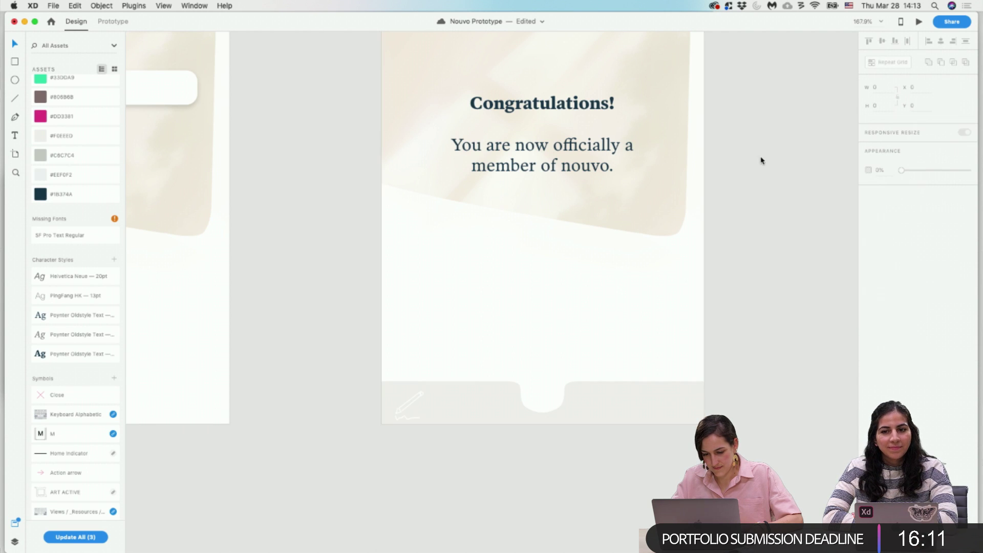
pyautogui.click(456, 390)
pyautogui.click(885, 234)
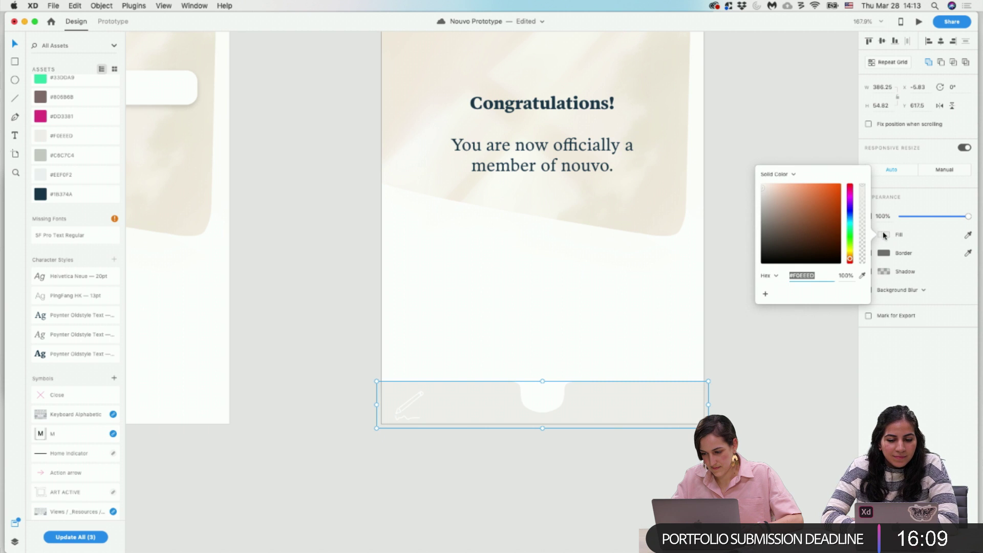
pyautogui.click(79, 98)
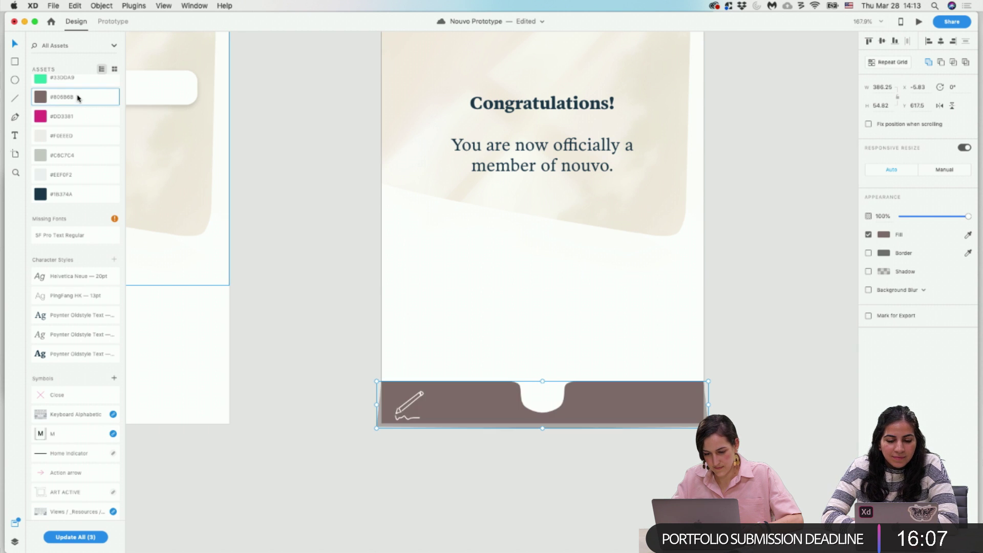
pyautogui.click(513, 375)
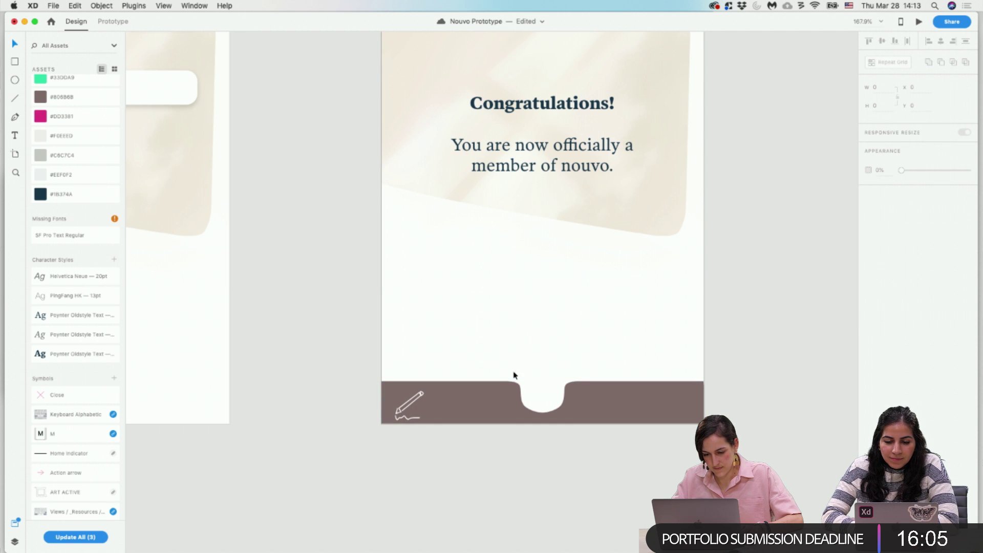
# Nudge the pencil icon up slightly within the navigation bar and turn it into a symbol.
pyautogui.doubleClick(410, 413)
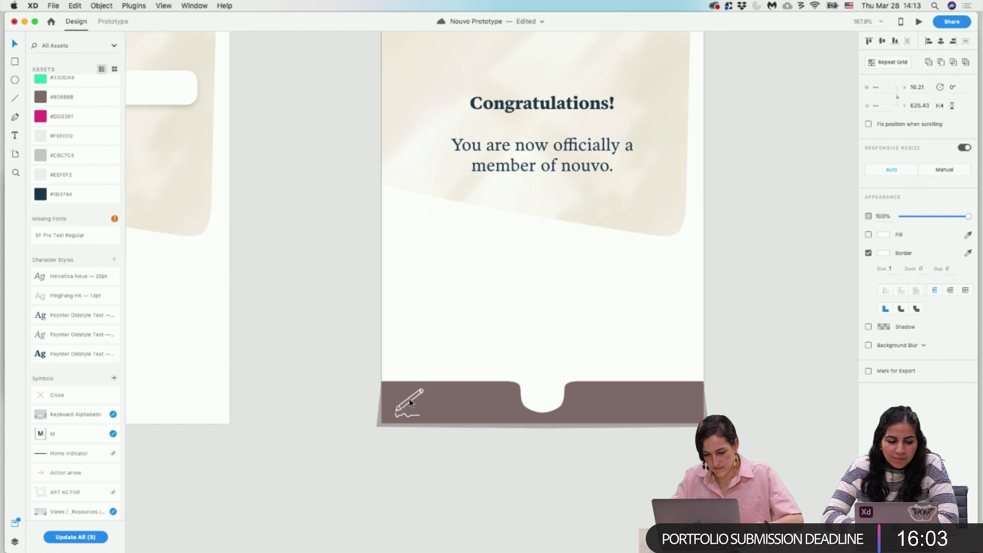
pyautogui.hscroll(5, 410, 405)
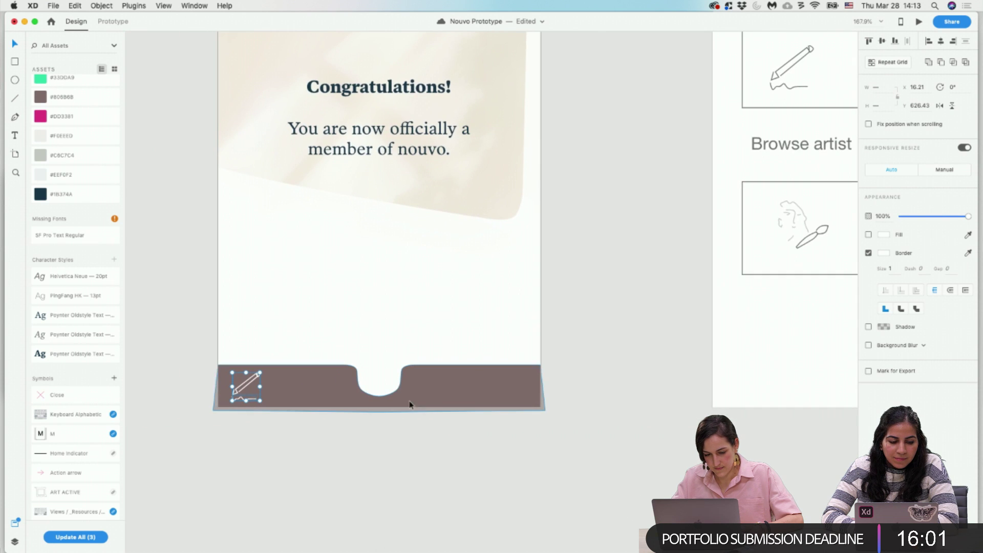
pyautogui.click(114, 379)
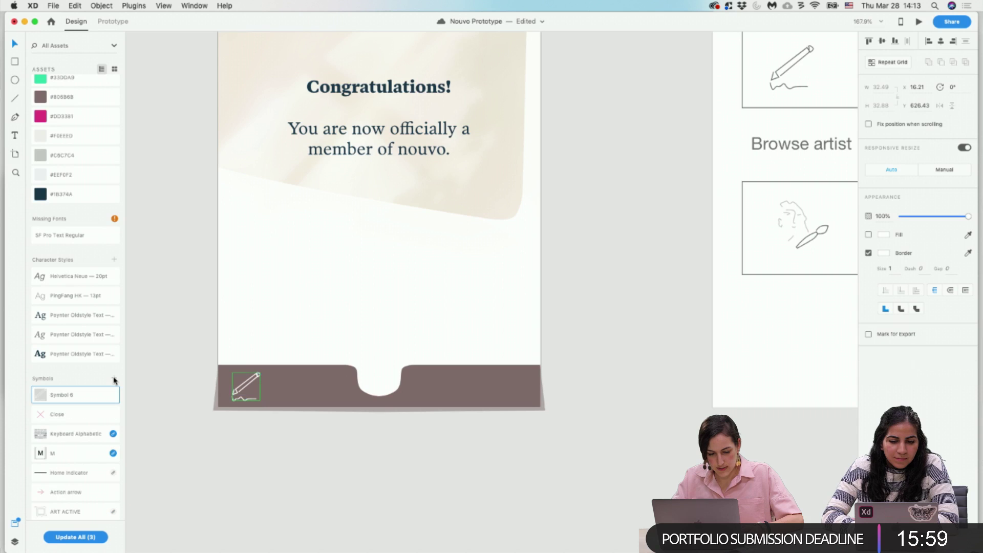
# Rename the new pencil icon symbol as Profile.
pyautogui.doubleClick(68, 397)
pyautogui.write('Prof')
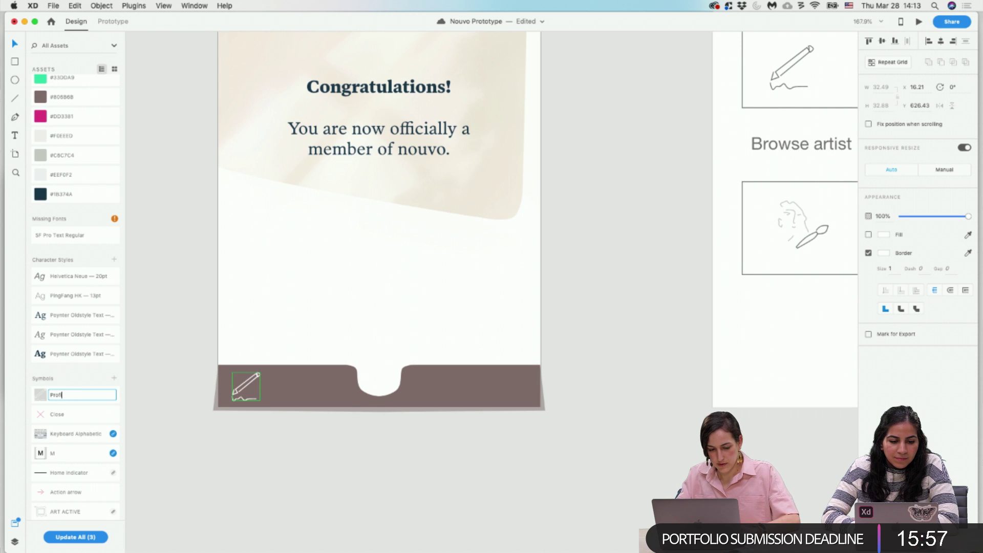
pyautogui.write('ile')
pyautogui.click(373, 340)
# Copy the picture-frame icon from the wireframe card into the brown footer bar beside the pencil and remove its fill.
pyautogui.hscroll(10, 373, 339)
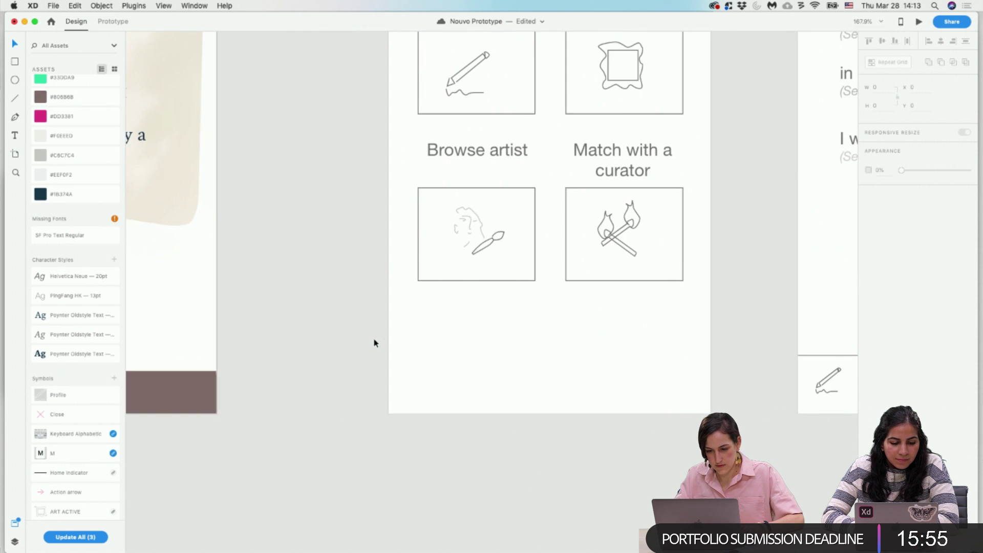
pyautogui.click(641, 84)
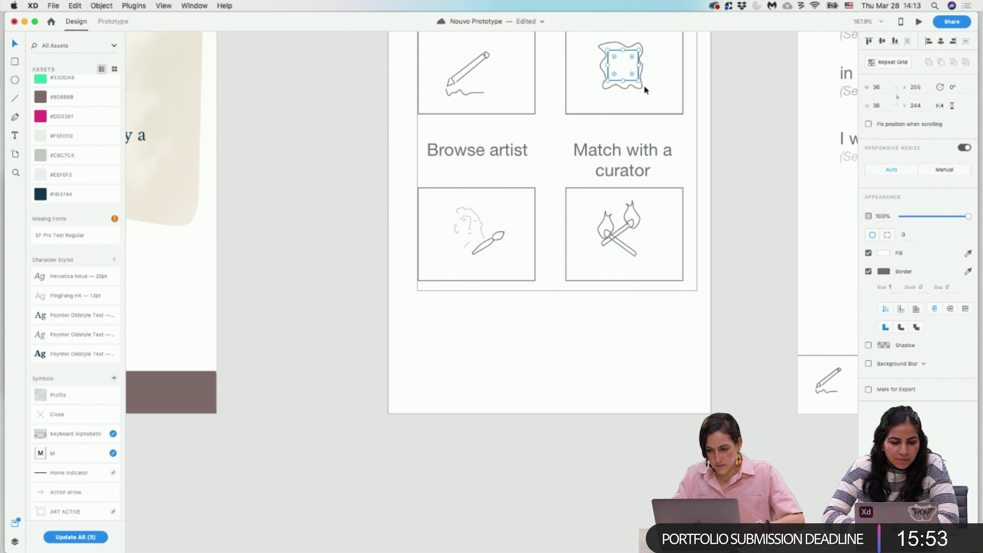
pyautogui.keyDown('shift'); pyautogui.click(640, 88); pyautogui.keyUp('shift')
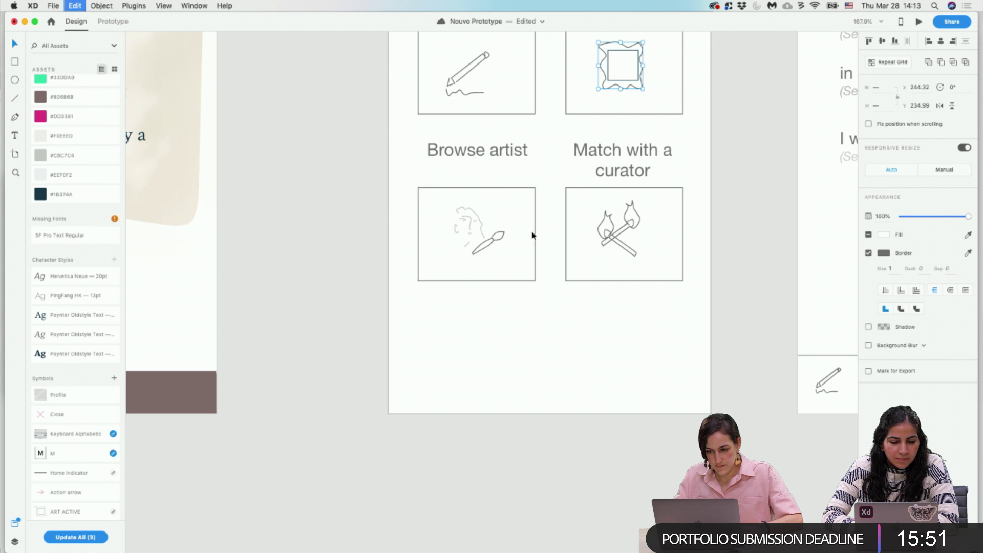
pyautogui.hscroll(10, 533, 236)
pyautogui.scroll(-3, 532, 235)
pyautogui.hscroll(-1, 523, 246)
pyautogui.press('super+v')
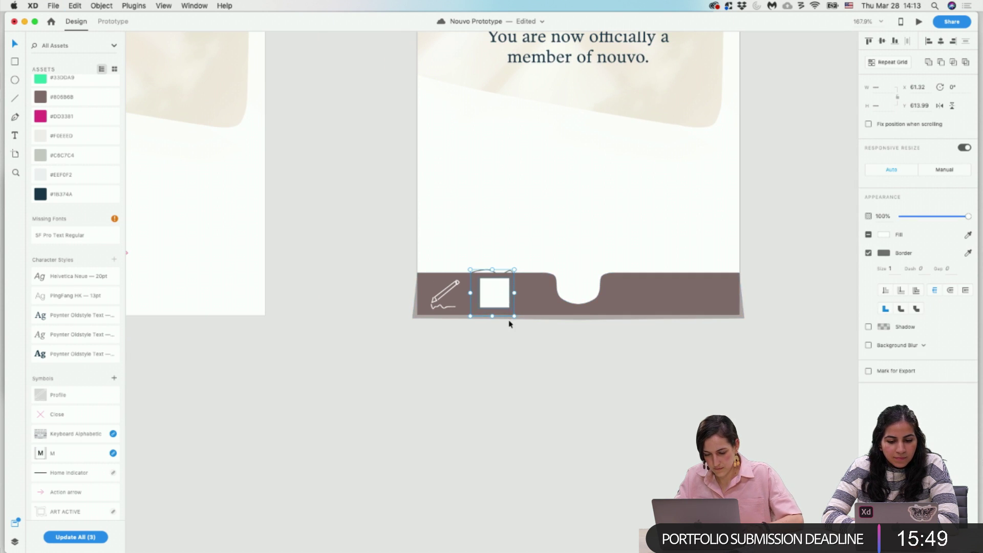
pyautogui.click(868, 235)
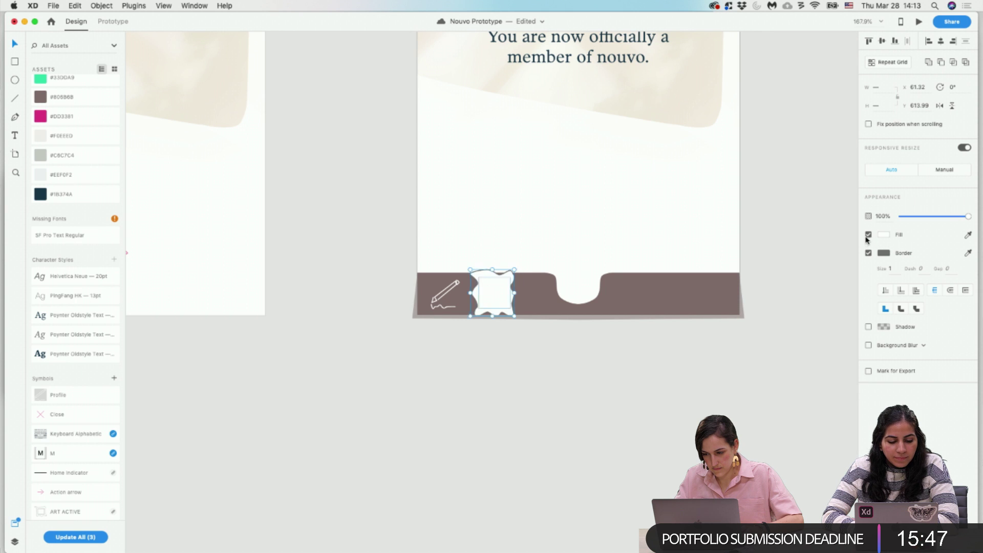
pyautogui.click(868, 235)
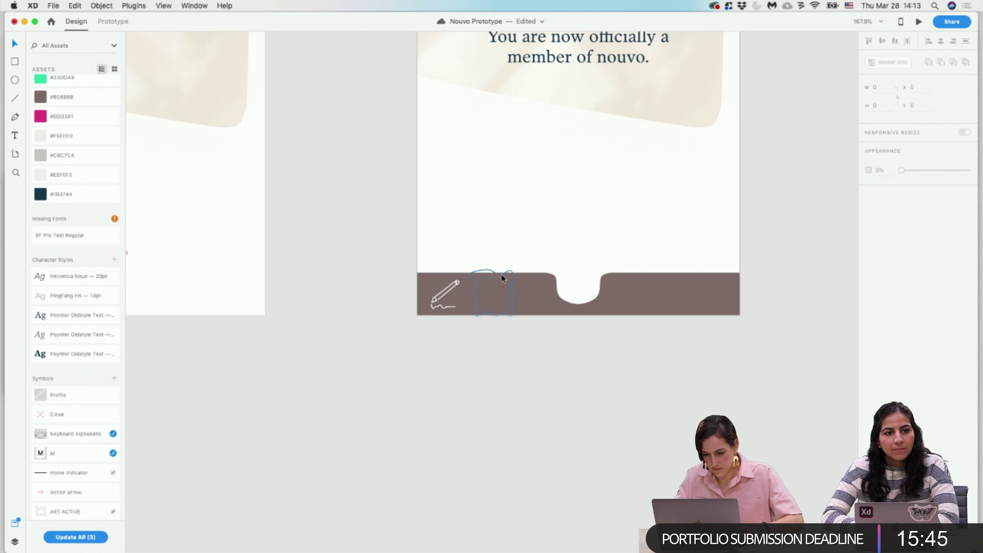
# Select both the square and the wavy outline of the picture-frame icon and set their border colour to white.
pyautogui.click(500, 288)
pyautogui.keyDown('shift'); pyautogui.click(505, 309); pyautogui.keyUp('shift')
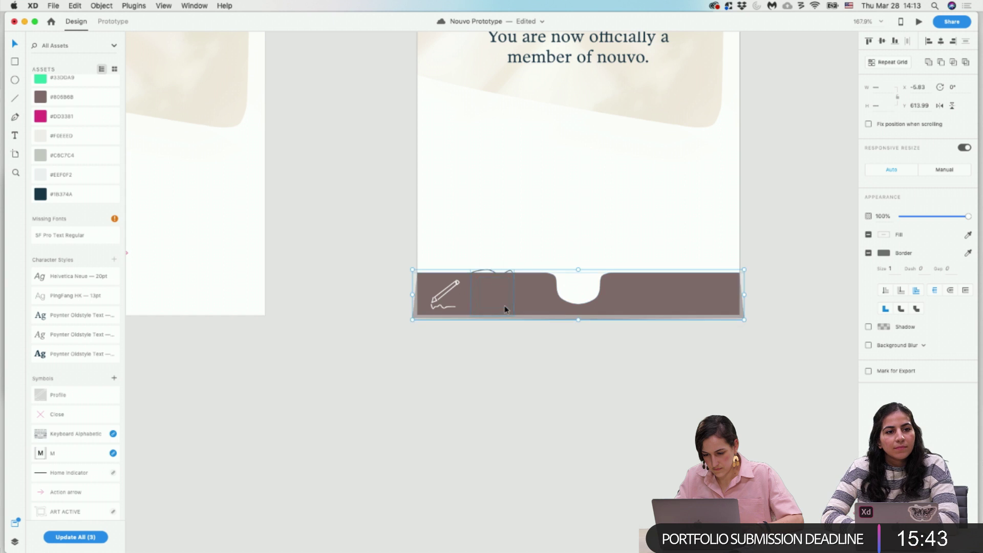
pyautogui.scroll(5, 515, 318)
pyautogui.click(513, 272)
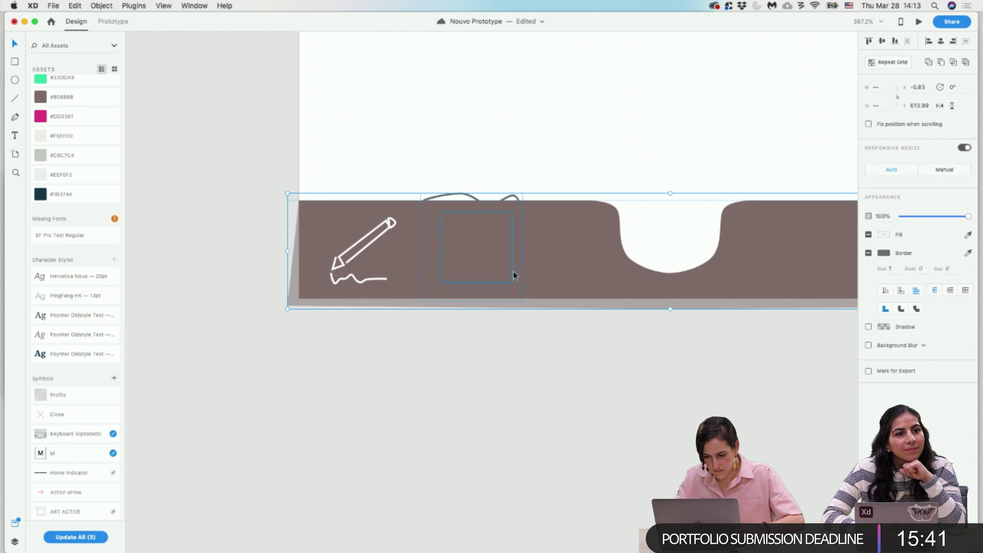
pyautogui.rightClick(515, 282)
pyautogui.click(547, 402)
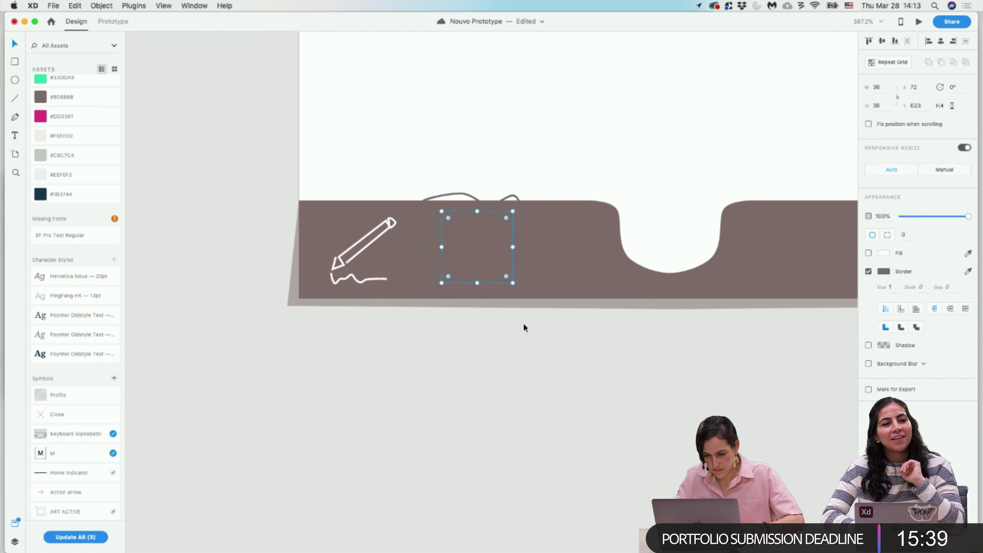
pyautogui.click(498, 297)
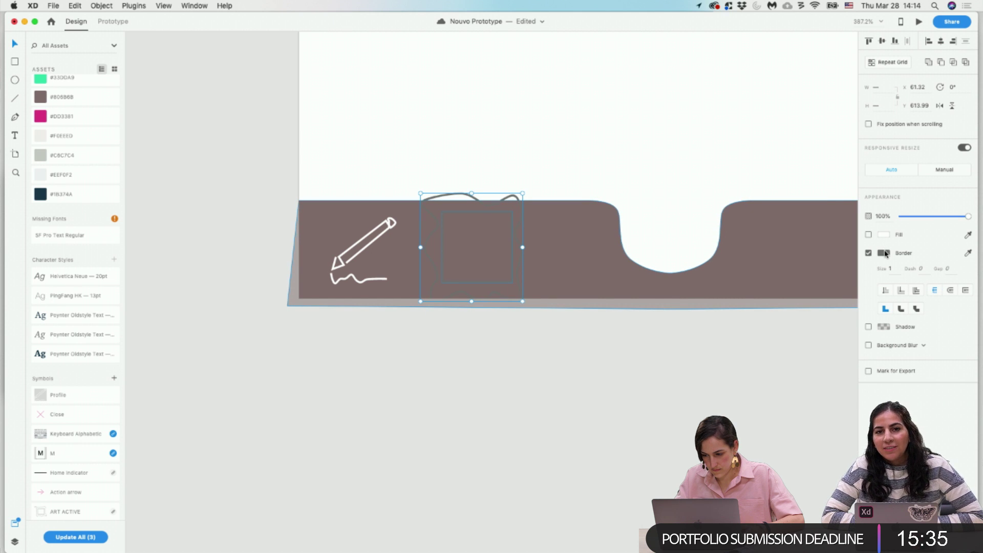
pyautogui.click(885, 253)
pyautogui.moveTo(788, 210); pyautogui.dragTo(744, 192)
pyautogui.click(701, 163)
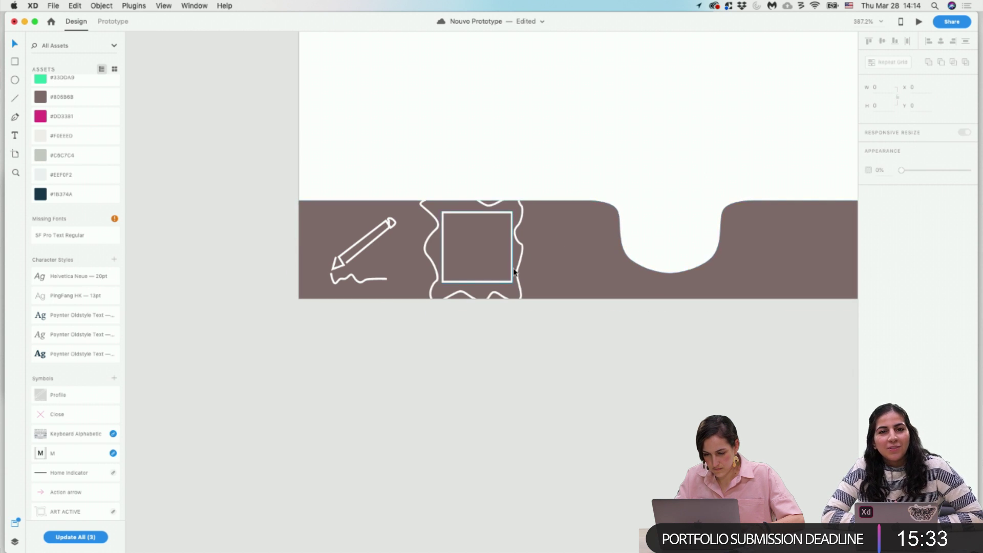
# Create a symbol from the white square and wavy outline and name it Art.
pyautogui.click(515, 266)
pyautogui.keyDown('shift'); pyautogui.click(512, 276); pyautogui.keyUp('shift')
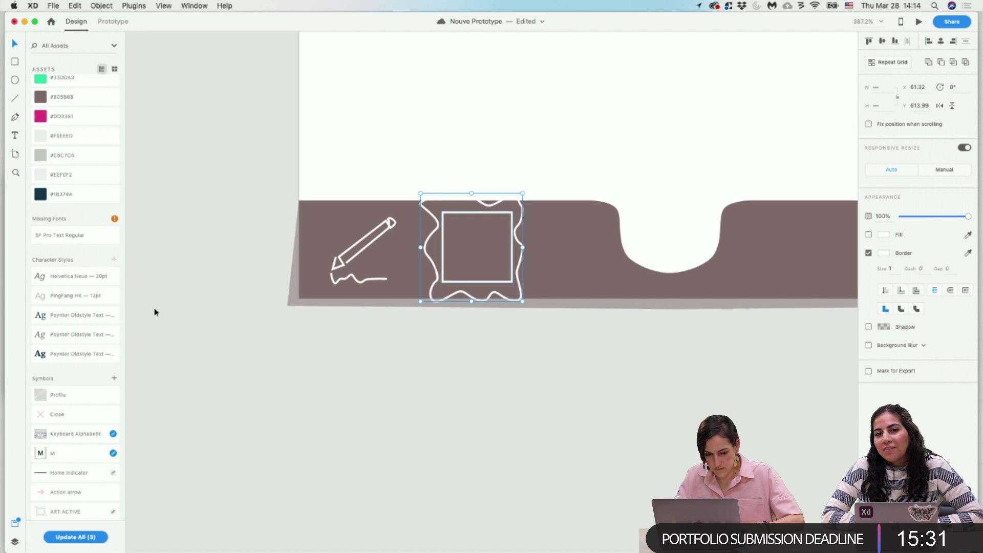
pyautogui.click(115, 379)
pyautogui.doubleClick(68, 395)
pyautogui.write('Art')
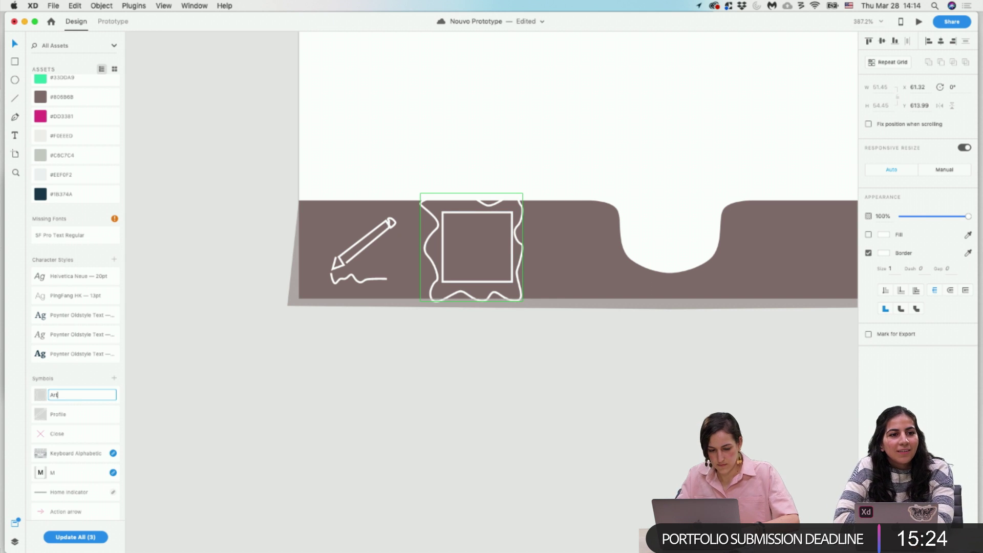
pyautogui.press('Return')
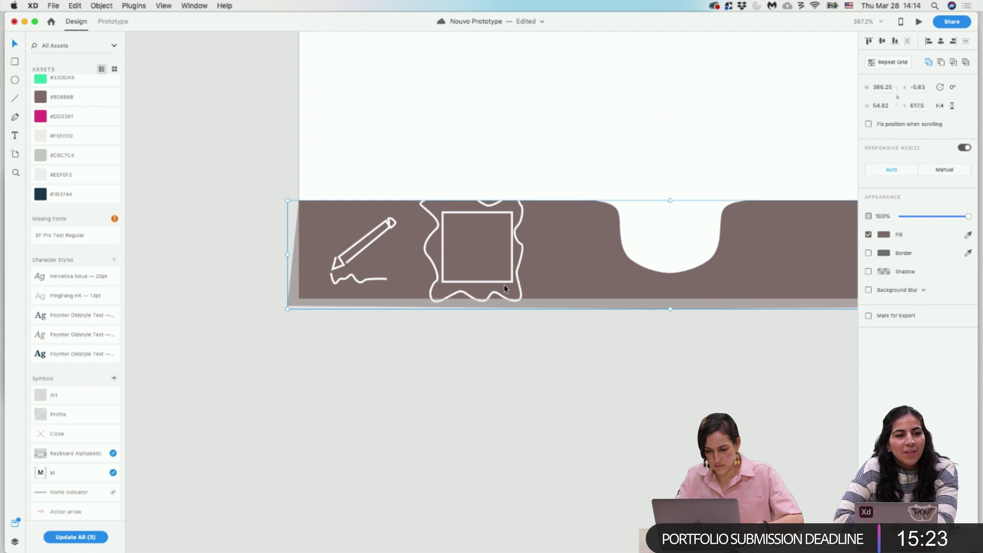
# Nudge the Art icon 13 px up and 3 px left in the footer bar.
pyautogui.click(504, 284)
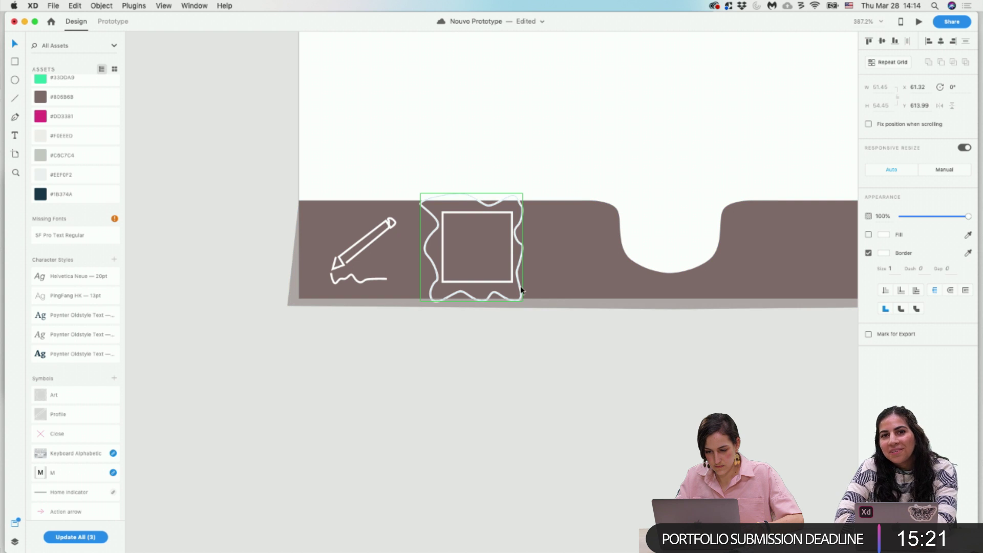
pyautogui.hotkey('shift', 'Up')
pyautogui.press('Up')
pyautogui.press('Up')
pyautogui.press('Up')
pyautogui.press('Left')
pyautogui.press('Left')
pyautogui.press('Left')
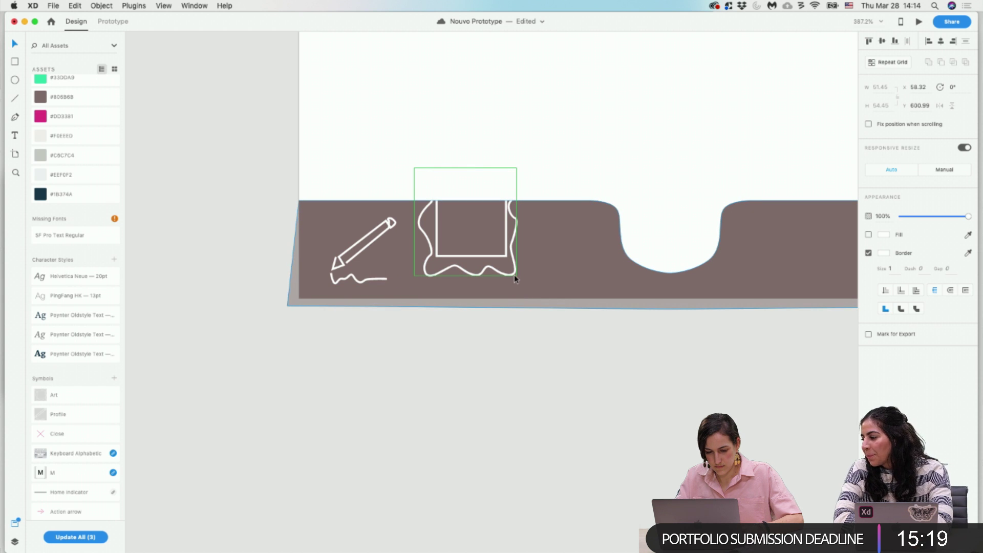
pyautogui.click(527, 413)
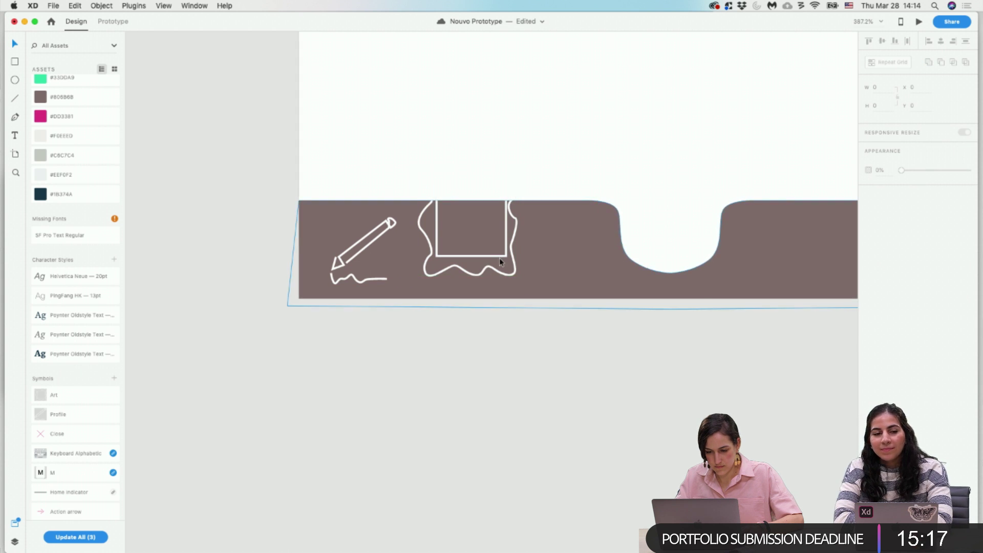
# Scale down the Art icon's two shapes together, place them just left of the bar's notch, and raise the pencil icon 2 px.
pyautogui.moveTo(499, 257); pyautogui.dragTo(554, 262)
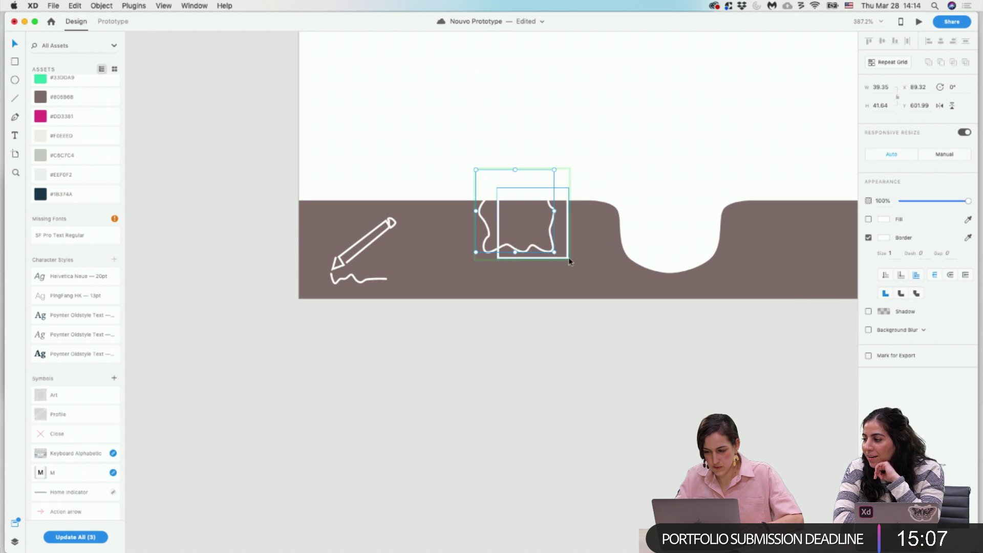
pyautogui.press('super+z')
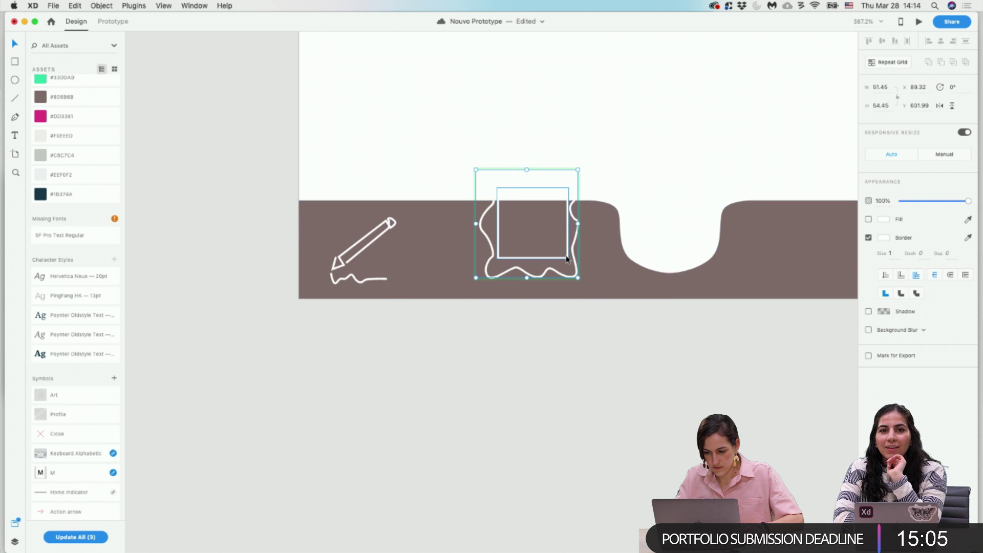
pyautogui.moveTo(577, 277)
pyautogui.mouseDown()
pyautogui.moveTo(548, 248)
pyautogui.moveTo(577, 287)
pyautogui.moveTo(570, 269)
pyautogui.mouseUp()
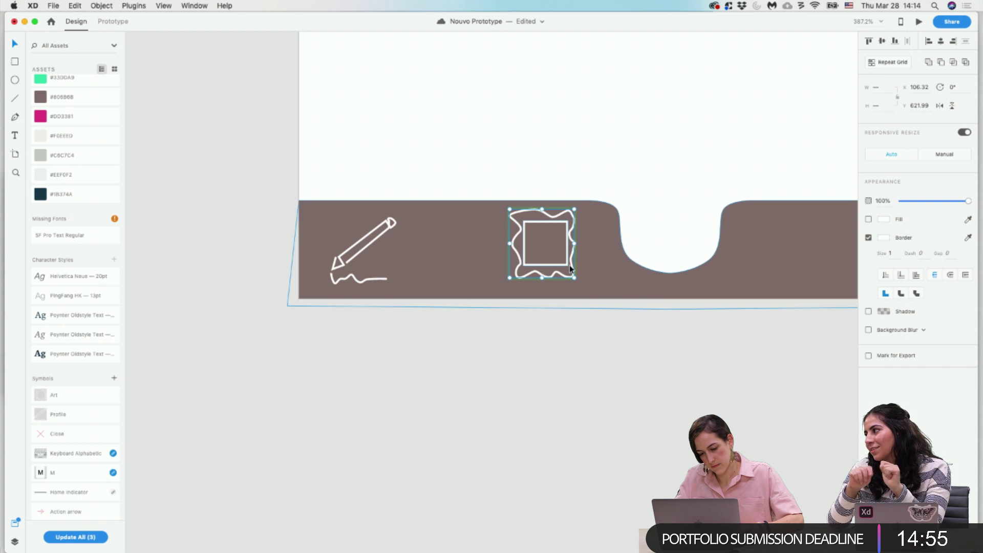
pyautogui.moveTo(361, 282); pyautogui.dragTo(360, 276)
# Copy the face sketch from the Browse artist card into the footer bar right of the notch, at X 225, Y 609.
pyautogui.scroll(-5, 514, 350)
pyautogui.hscroll(10, 514, 351)
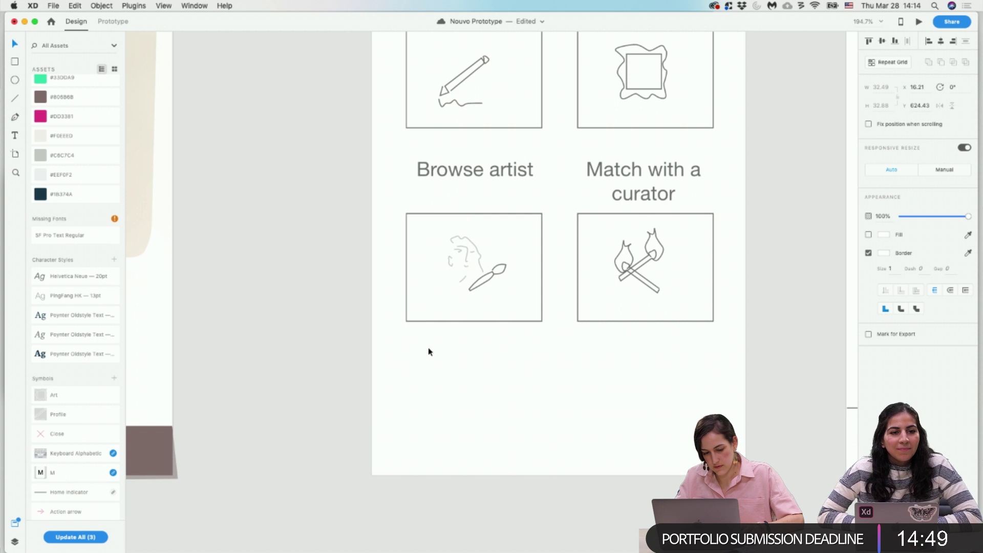
pyautogui.click(479, 257)
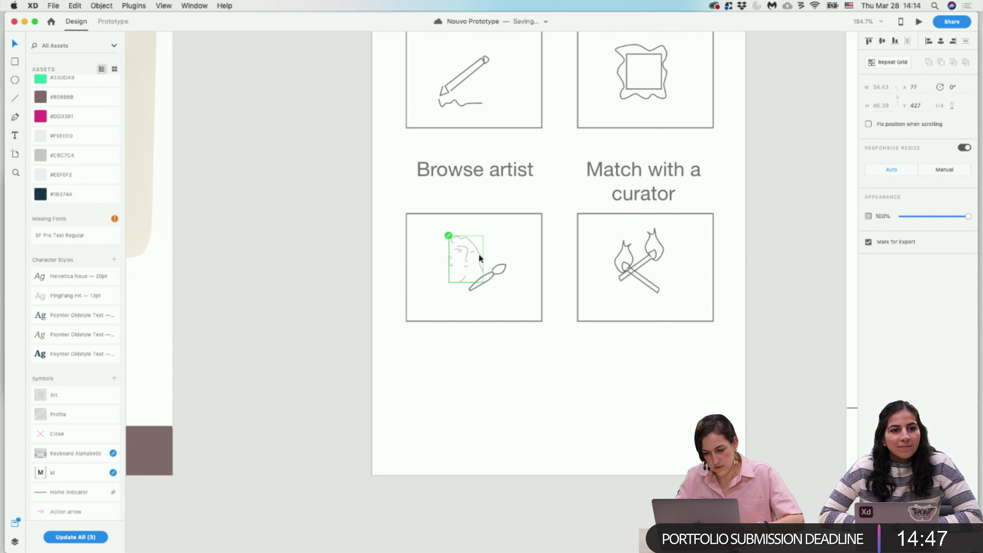
pyautogui.hscroll(-10, 412, 409)
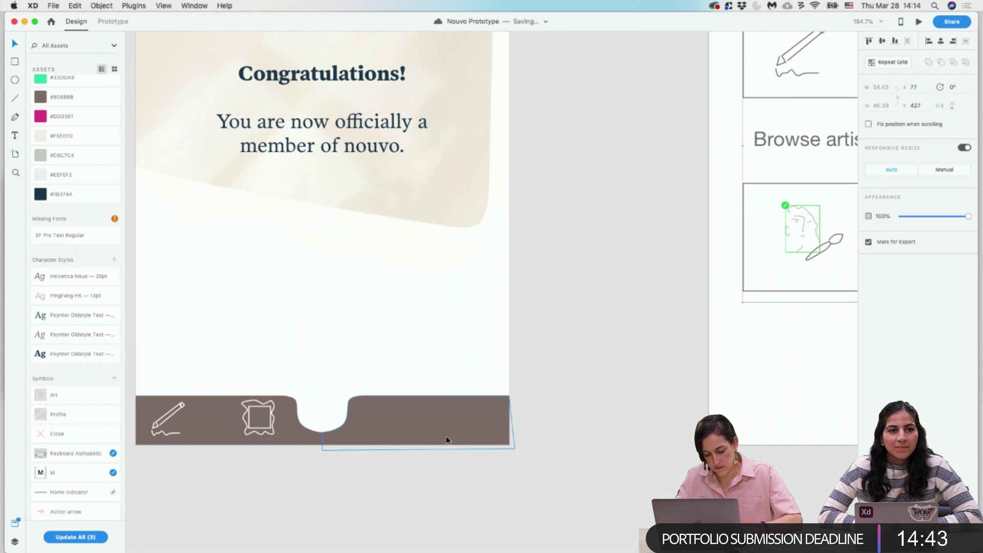
pyautogui.moveTo(808, 231); pyautogui.dragTo(377, 419)
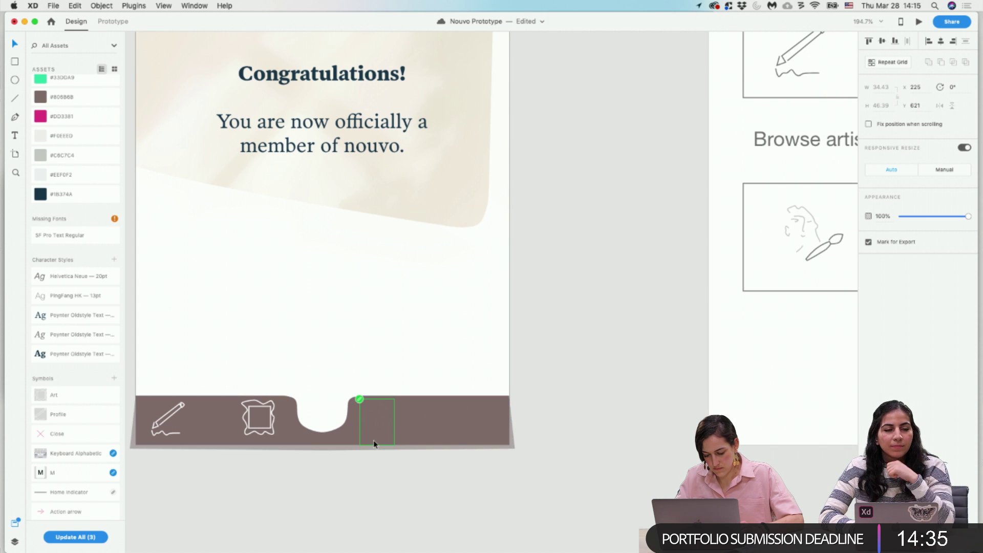
pyautogui.press('Up')
pyautogui.press('Up')
pyautogui.press('Up')
pyautogui.press('Up')
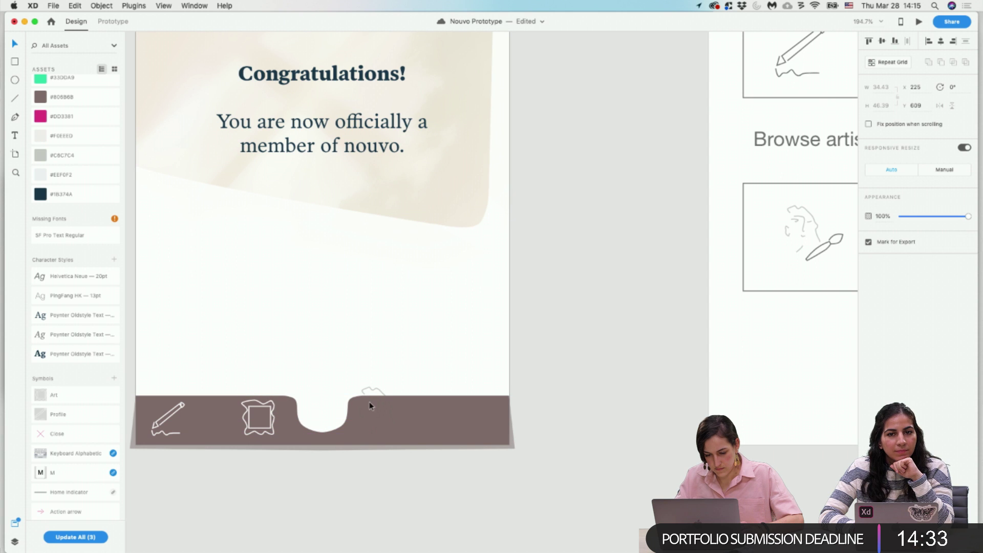
# Bring the face symbol to the front of the footer bar.
pyautogui.press('Escape')
pyautogui.click(367, 391)
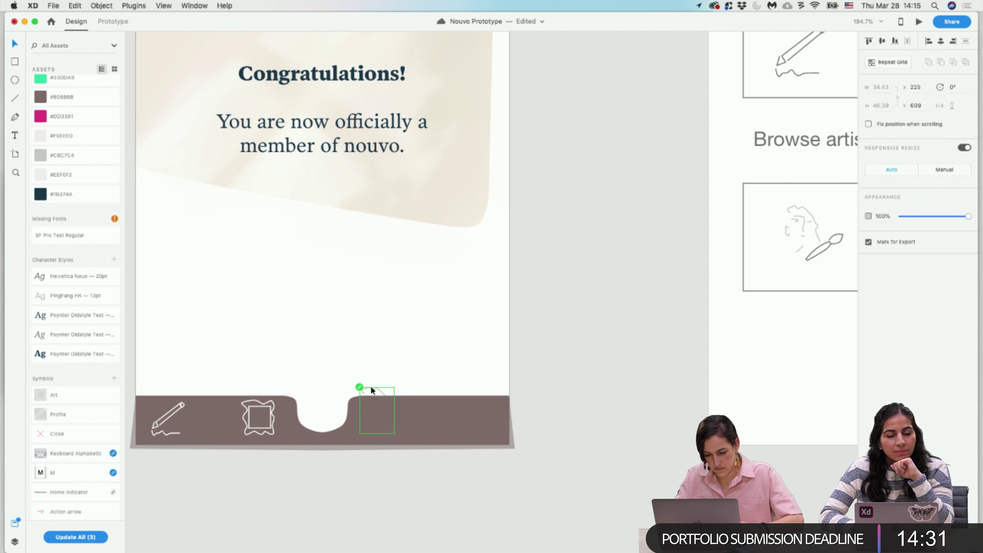
pyautogui.rightClick(372, 390)
pyautogui.click(414, 499)
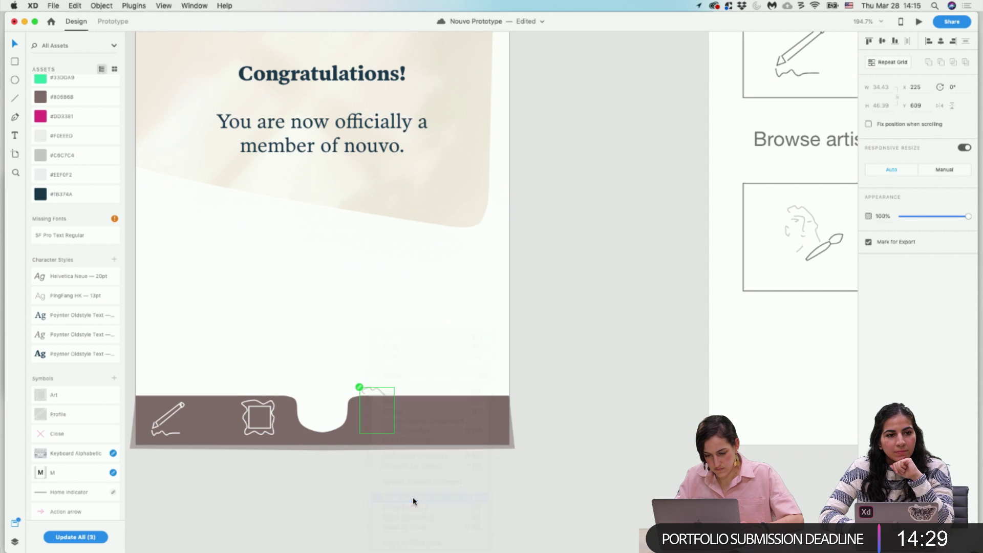
pyautogui.scroll(5, 410, 425)
pyautogui.rightClick(324, 337)
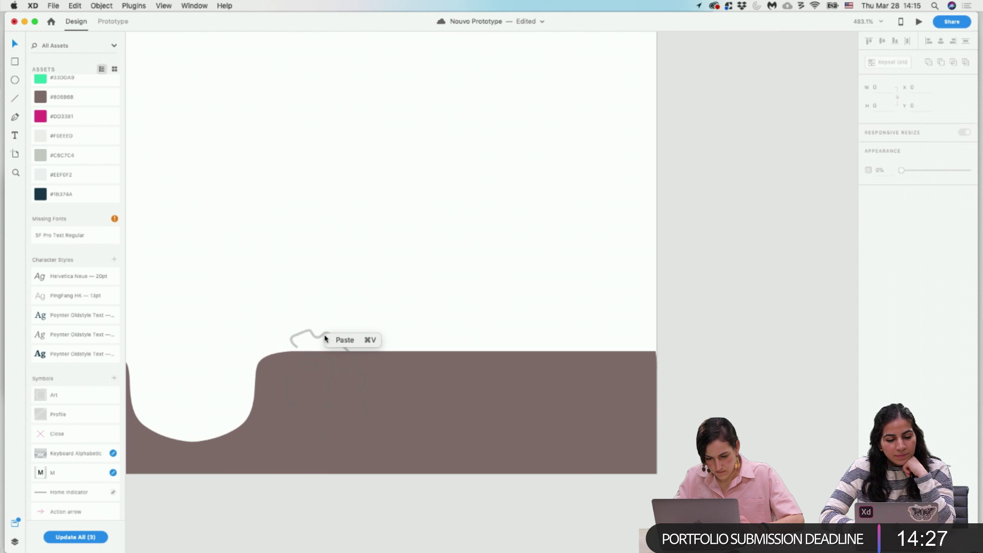
pyautogui.click(310, 331)
pyautogui.click(309, 331)
pyautogui.rightClick(310, 330)
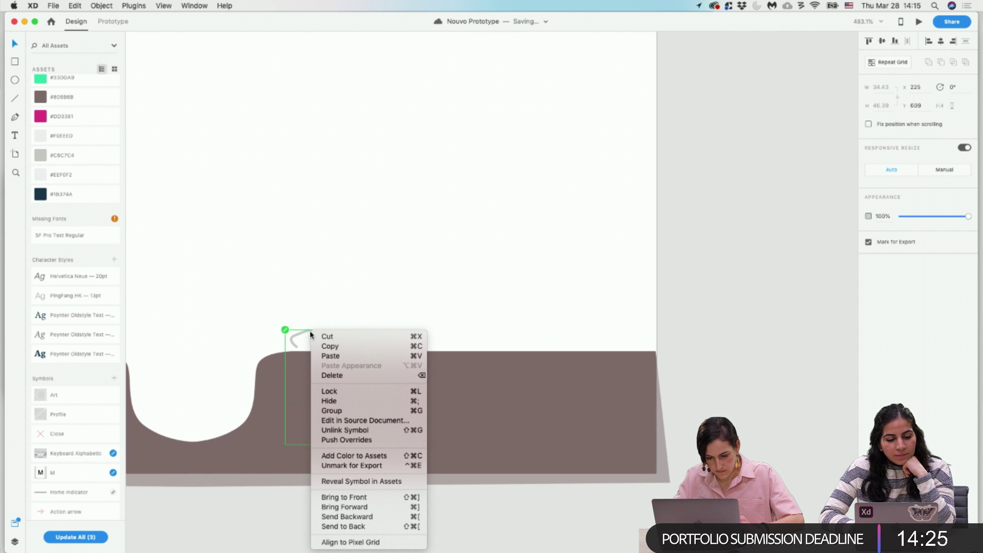
pyautogui.click(362, 497)
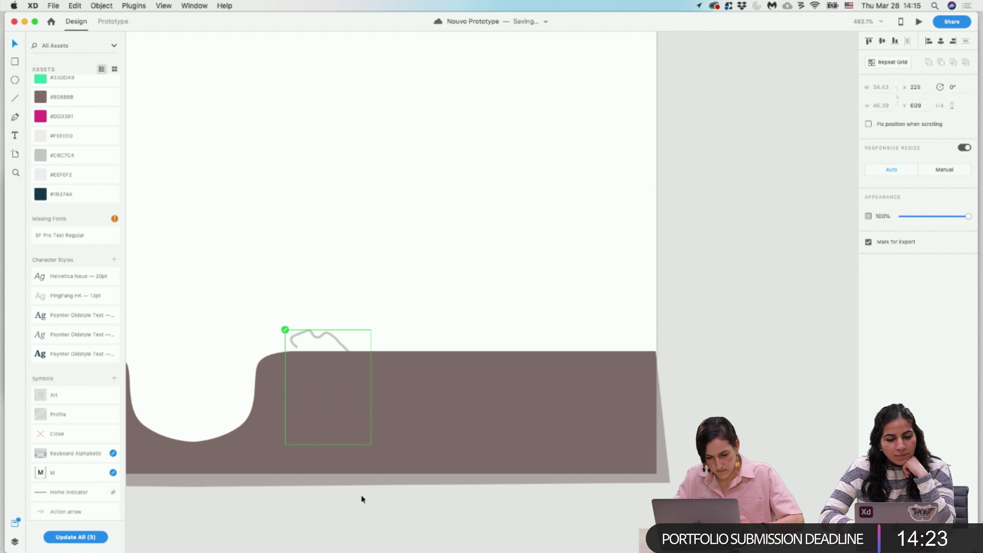
# Move the face symbol up from the footer bar to X 229, Y 579.
pyautogui.doubleClick(359, 372)
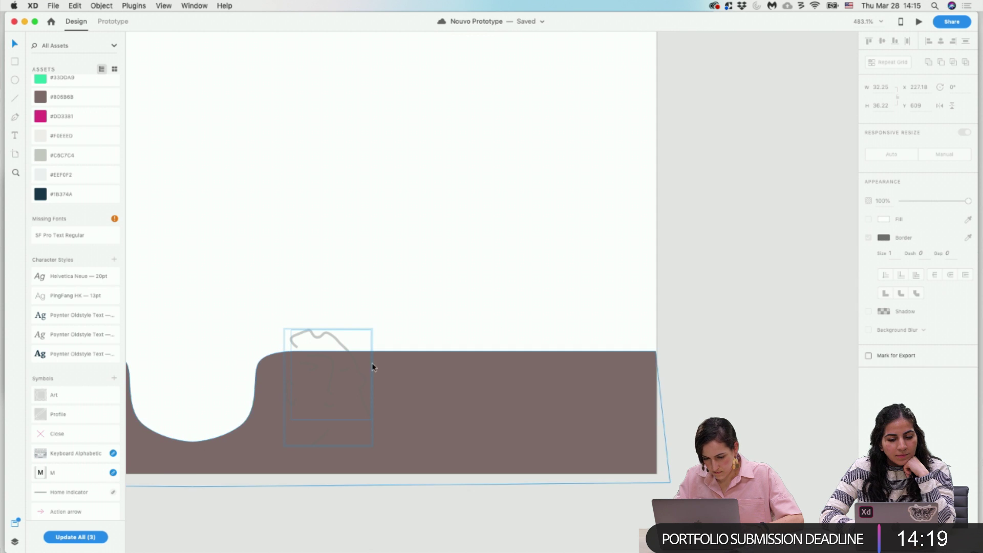
pyautogui.scroll(5, 307, 364)
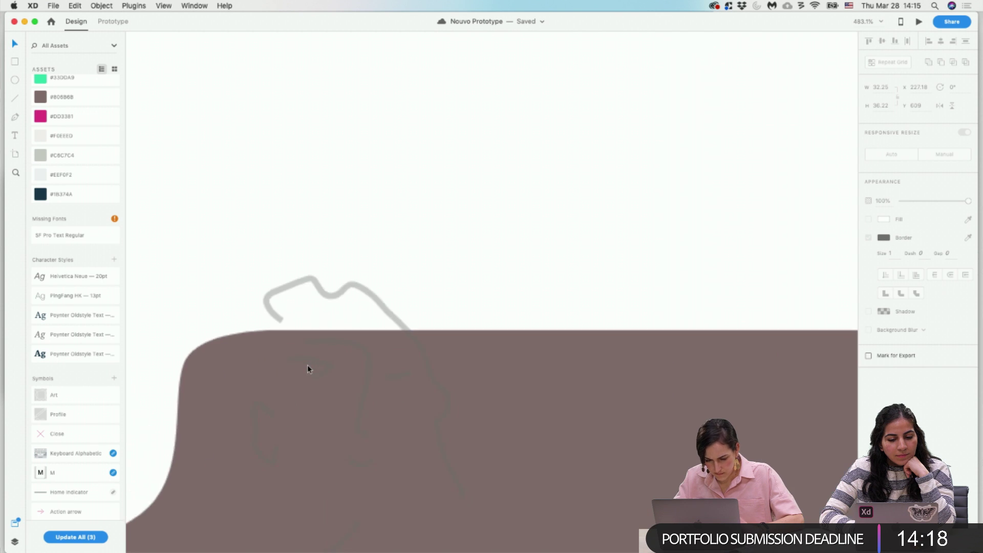
pyautogui.click(397, 321)
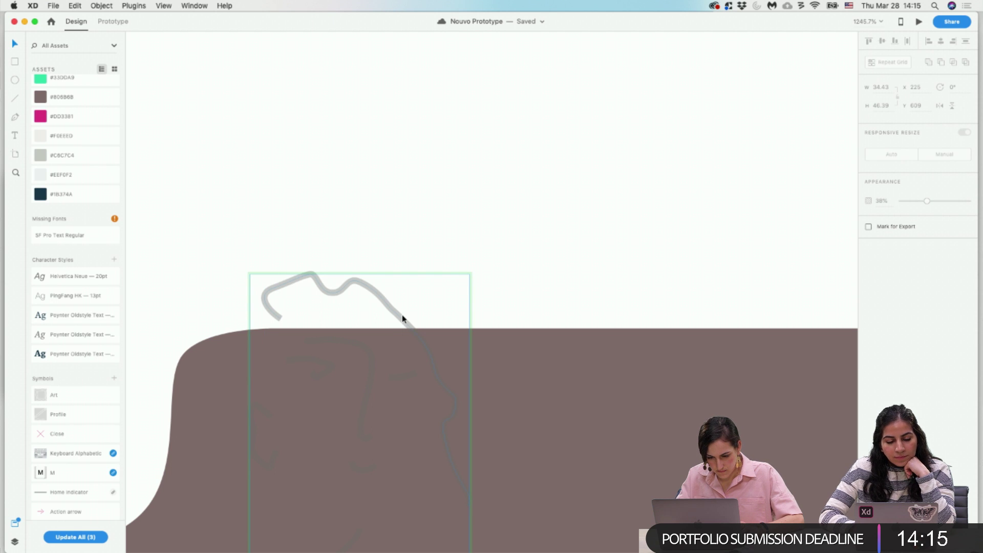
pyautogui.press('Escape')
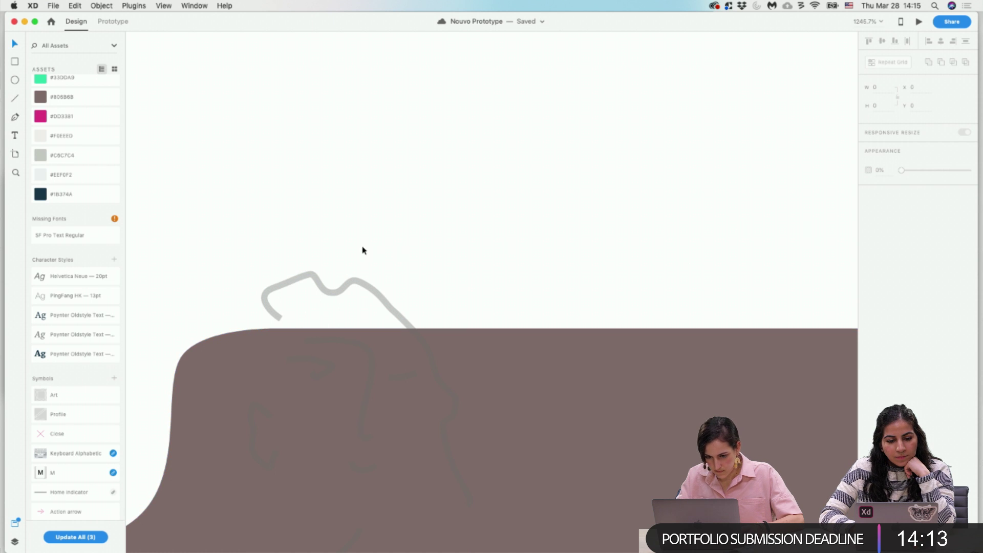
pyautogui.click(367, 287)
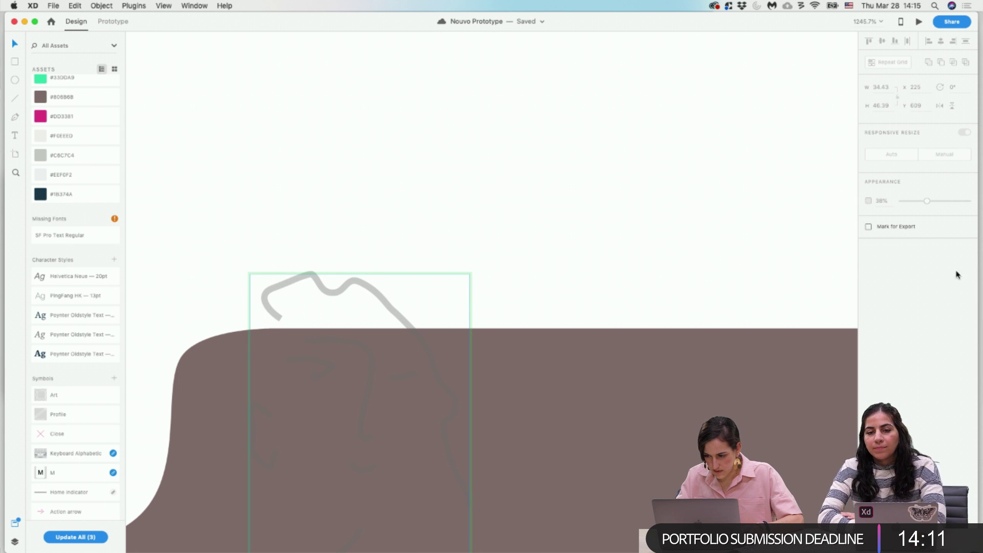
pyautogui.moveTo(398, 321)
pyautogui.mouseDown()
pyautogui.moveTo(438, 324)
pyautogui.moveTo(423, 125)
pyautogui.mouseUp()
pyautogui.scroll(-3, 423, 122)
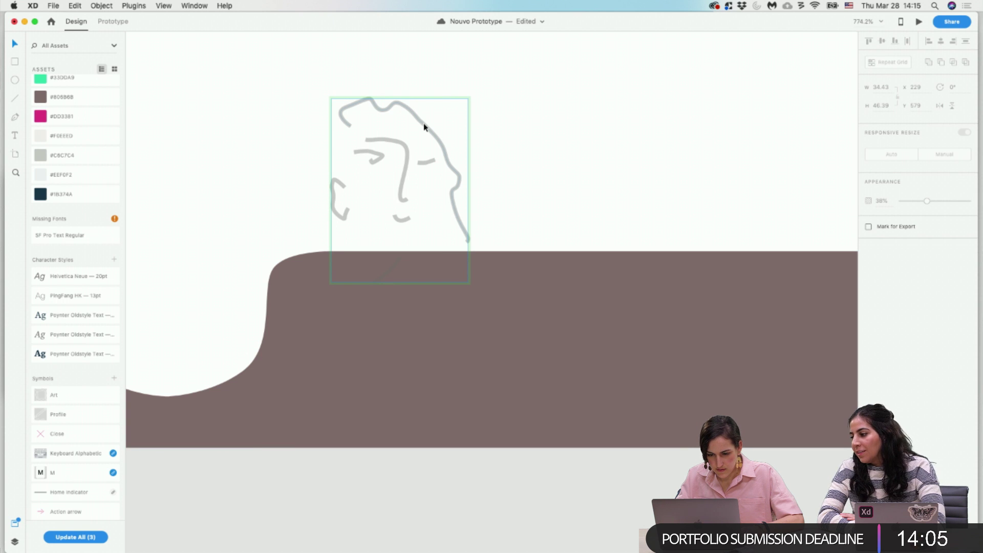
pyautogui.scroll(-3, 77, 456)
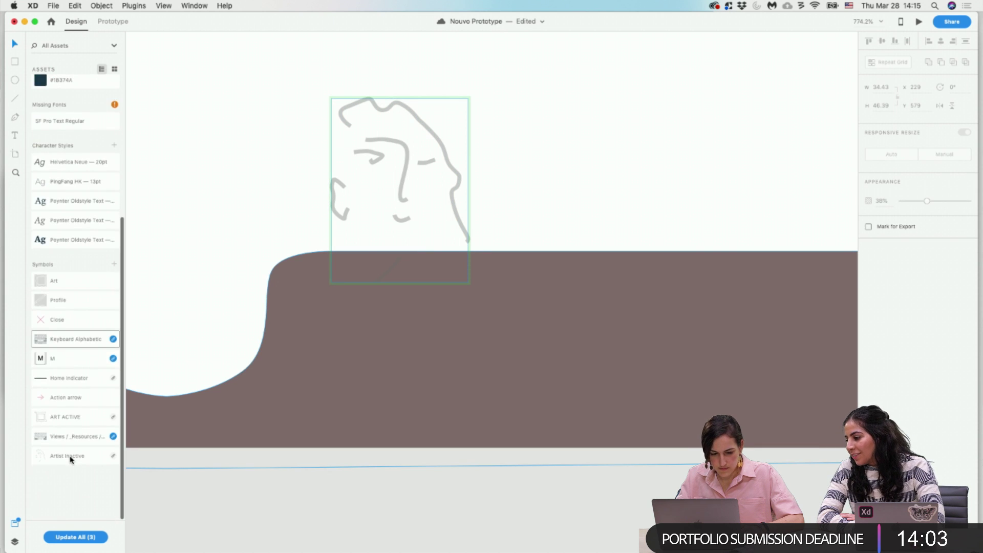
pyautogui.rightClick(397, 223)
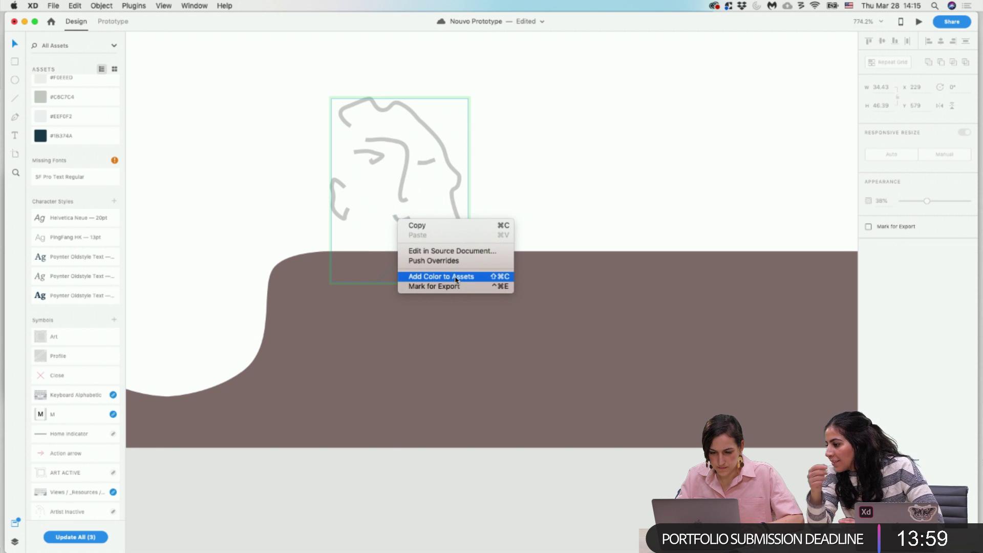
pyautogui.click(457, 252)
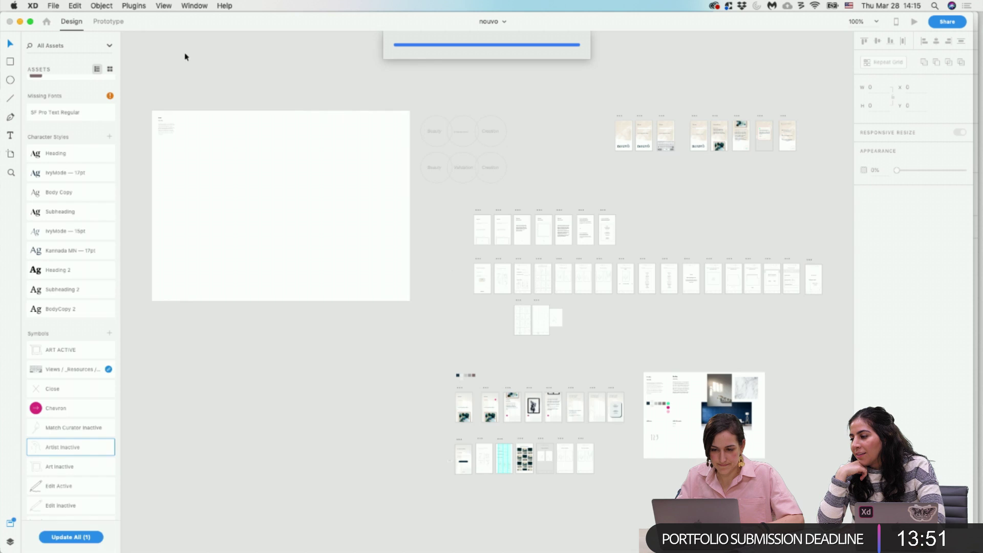
pyautogui.click(9, 22)
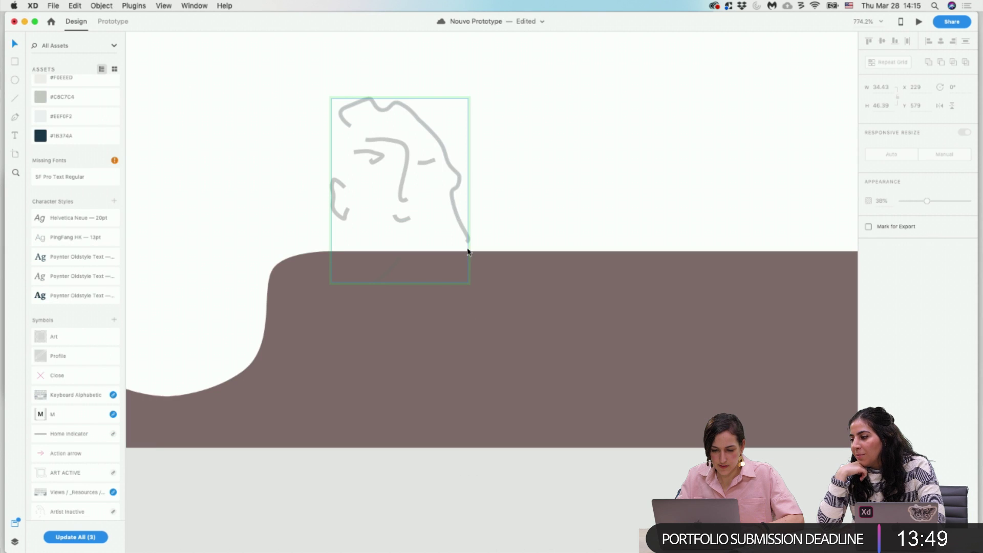
# Duplicate the face artwork in place over the linked symbol and move both to X 226, Y 575.
pyautogui.rightClick(456, 176)
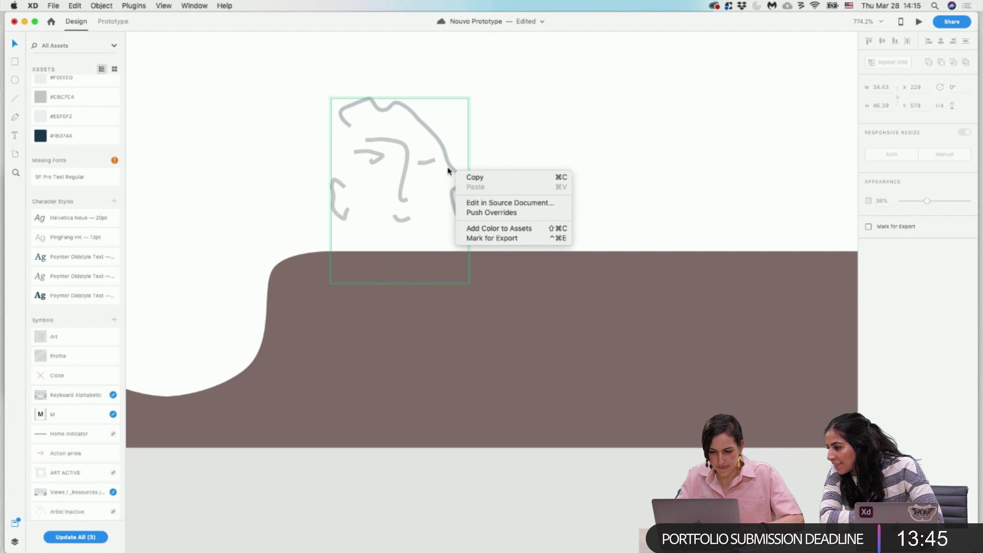
pyautogui.click(447, 162)
pyautogui.press('super+z')
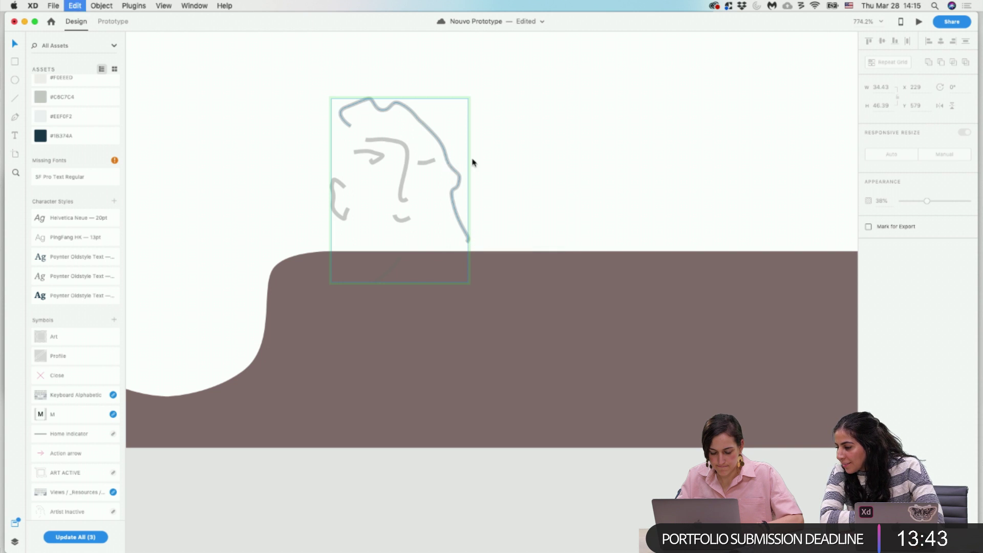
pyautogui.click(464, 180)
pyautogui.click(463, 183)
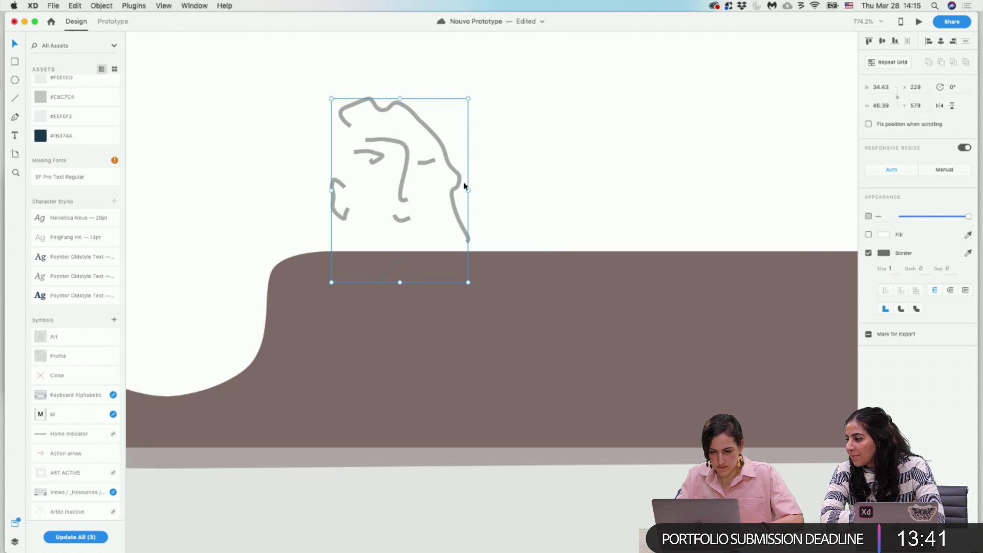
pyautogui.moveTo(457, 190)
pyautogui.mouseDown()
pyautogui.moveTo(613, 173)
pyautogui.moveTo(444, 178)
pyautogui.mouseUp()
# Set the border color of the copied face's outline, eye, nose, ear, neck and mouth paths to white (#FFFFFF).
pyautogui.doubleClick(440, 175)
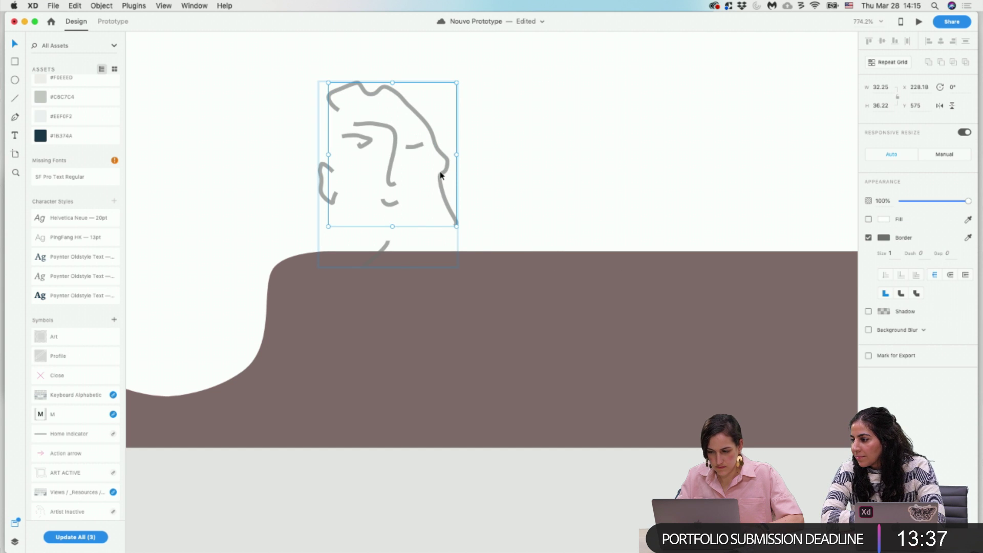
pyautogui.doubleClick(442, 191)
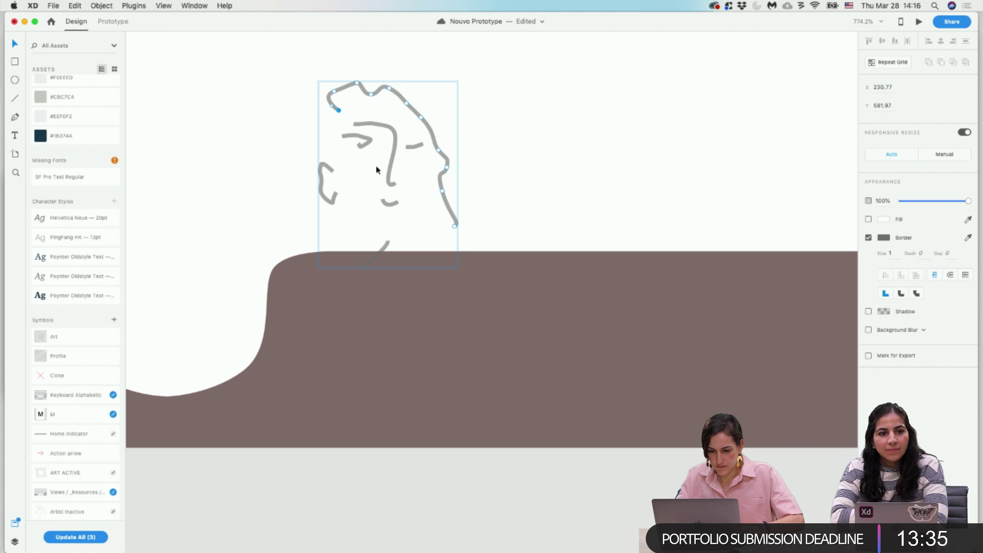
pyautogui.press('Escape')
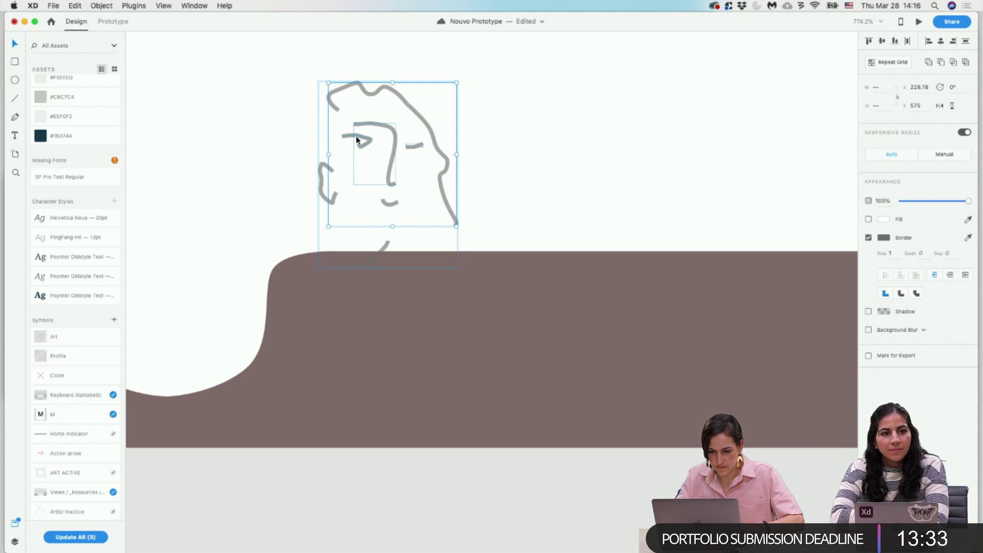
pyautogui.keyDown('shift'); pyautogui.click(329, 171); pyautogui.keyUp('shift')
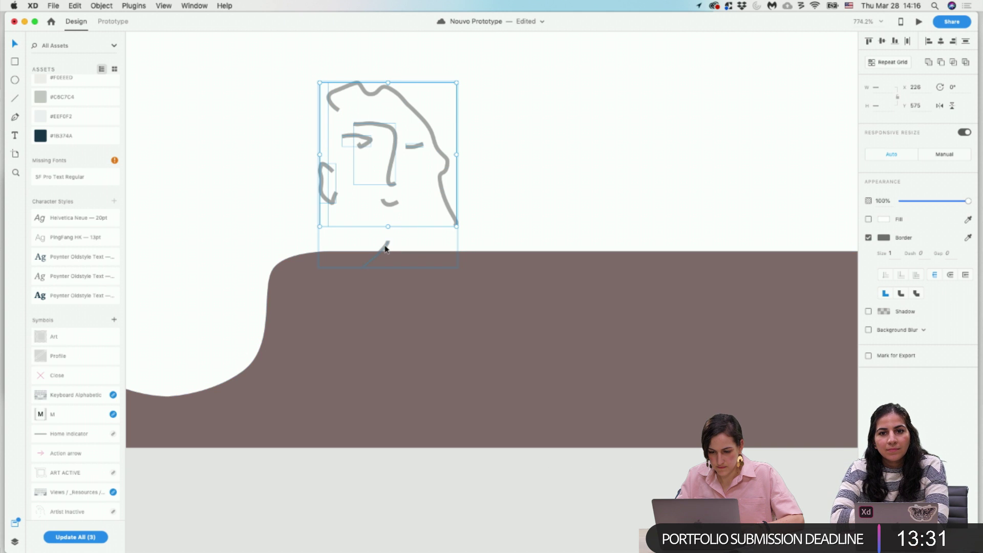
pyautogui.keyDown('shift'); pyautogui.click(386, 249); pyautogui.keyUp('shift')
pyautogui.click(884, 237)
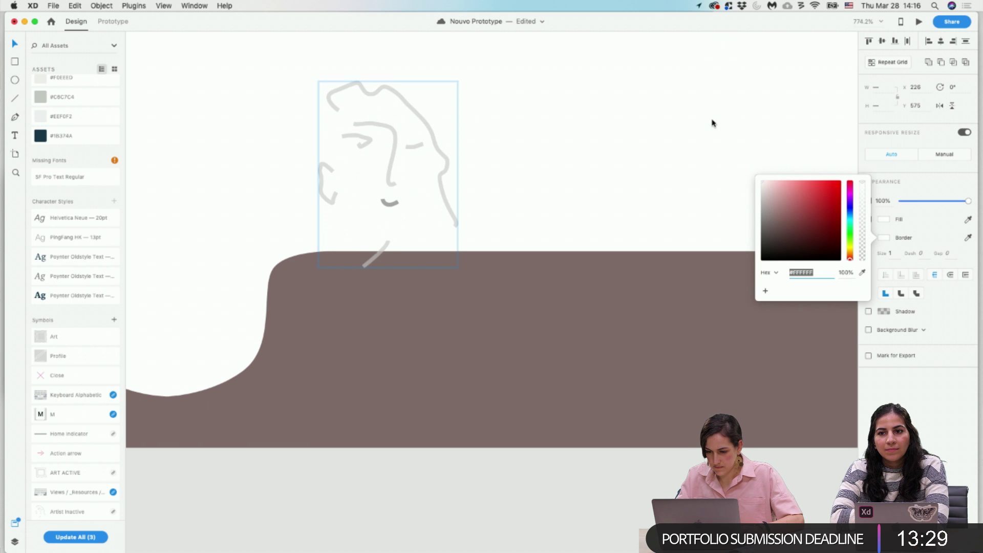
pyautogui.click(728, 164)
pyautogui.doubleClick(390, 202)
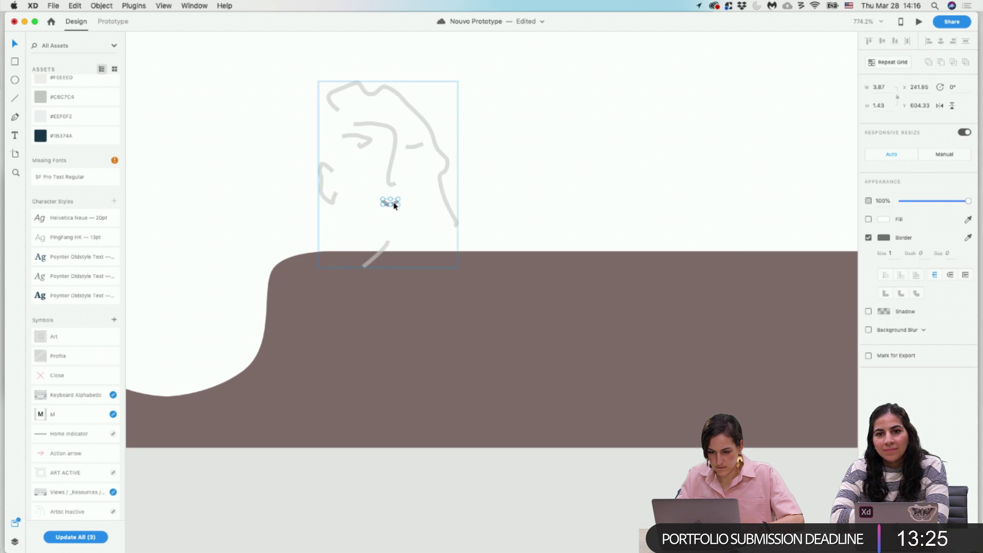
pyautogui.click(888, 243)
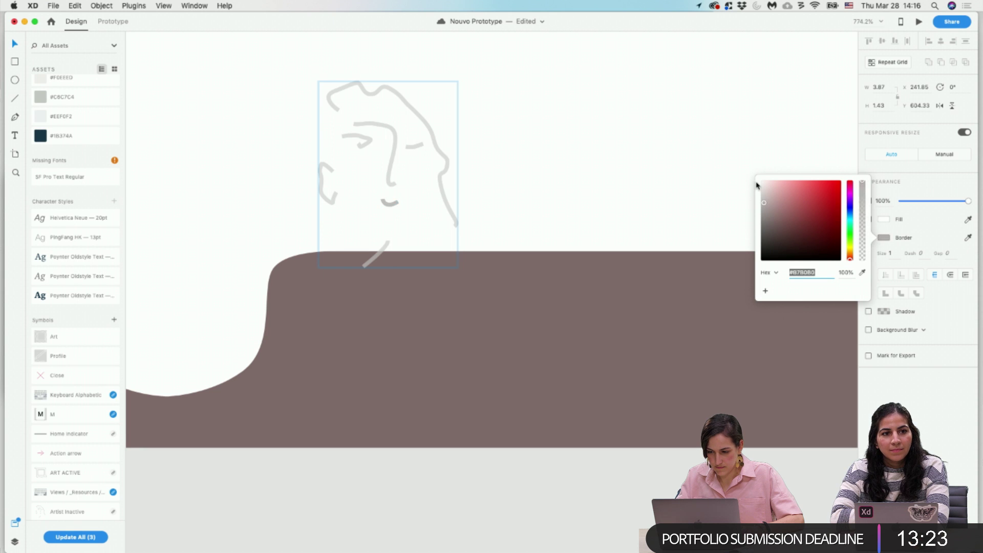
pyautogui.click(450, 173)
pyautogui.click(444, 171)
pyautogui.moveTo(444, 171); pyautogui.dragTo(529, 191)
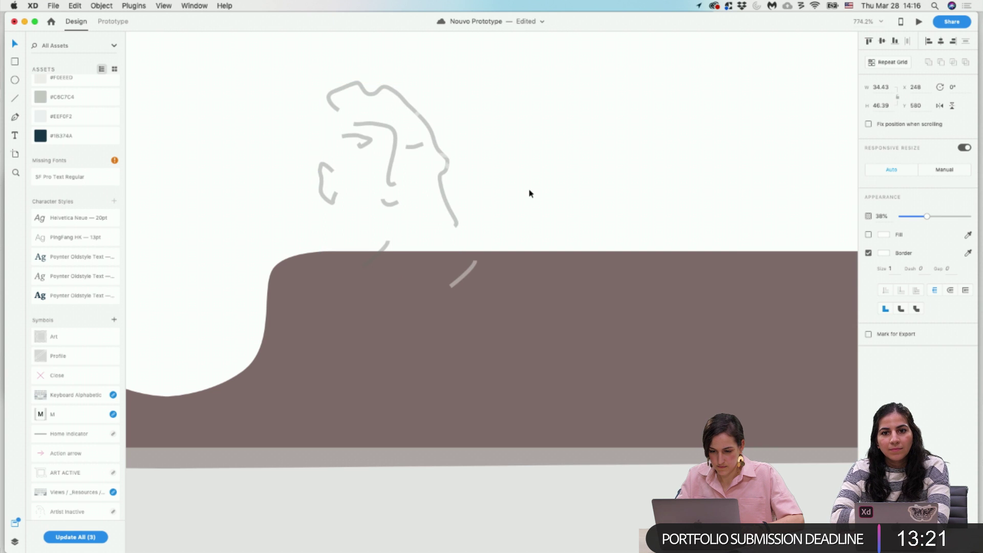
pyautogui.press('super+z')
# Move the face artwork into the footer bar at X 231, Y 621 and scale the white copy down by about a fifth.
pyautogui.click(423, 129)
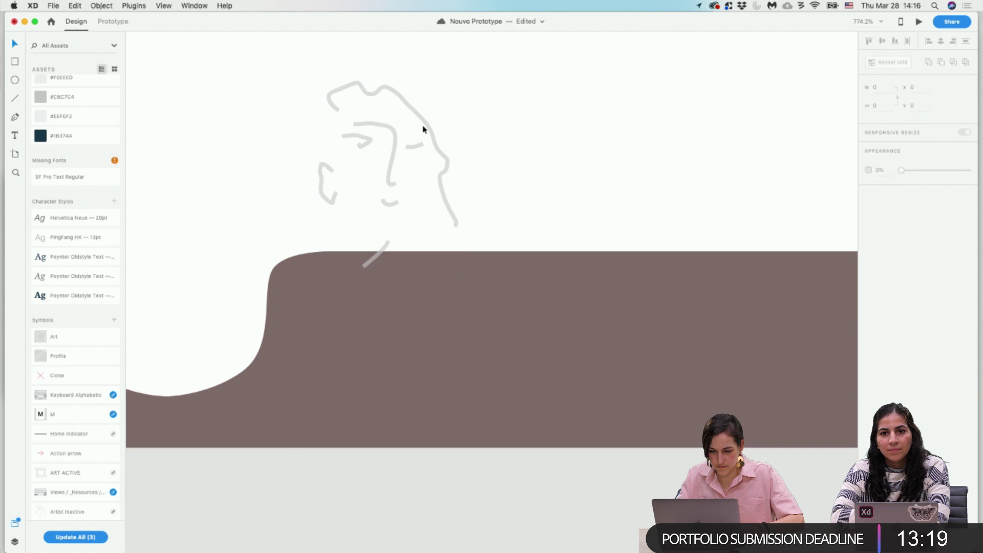
pyautogui.press('super+a')
pyautogui.moveTo(448, 159)
pyautogui.mouseDown()
pyautogui.moveTo(551, 167)
pyautogui.moveTo(452, 324)
pyautogui.moveTo(467, 325)
pyautogui.mouseUp()
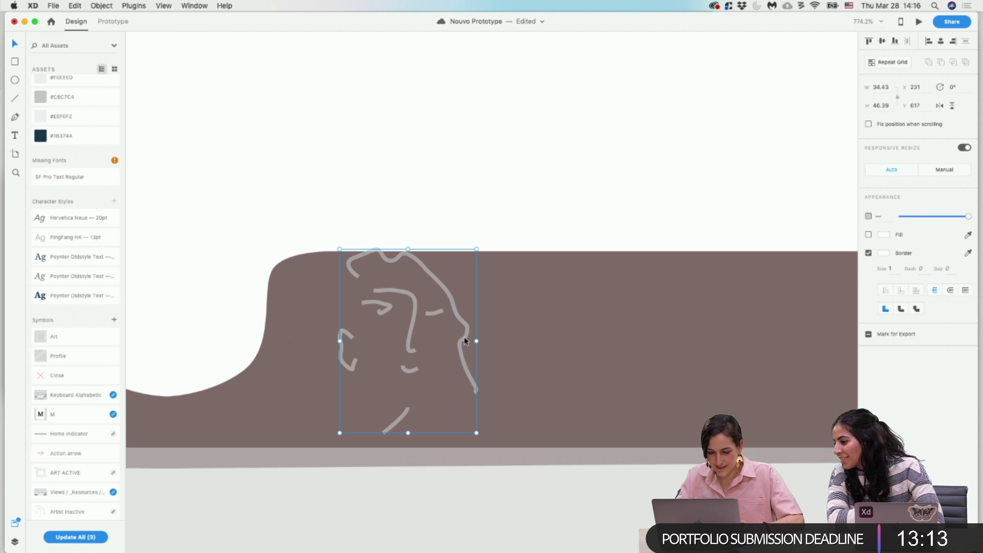
pyautogui.moveTo(464, 336); pyautogui.dragTo(463, 349)
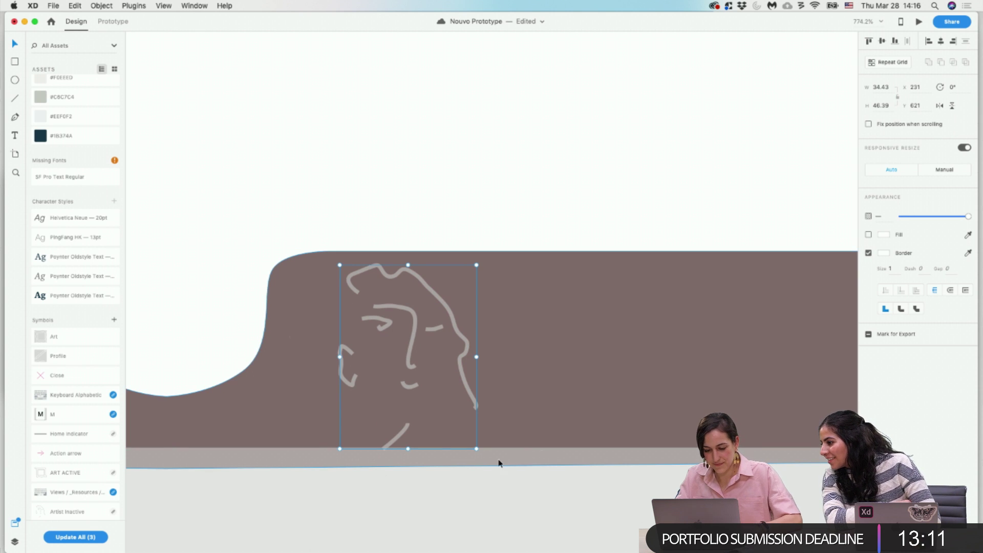
pyautogui.moveTo(476, 449); pyautogui.dragTo(448, 413)
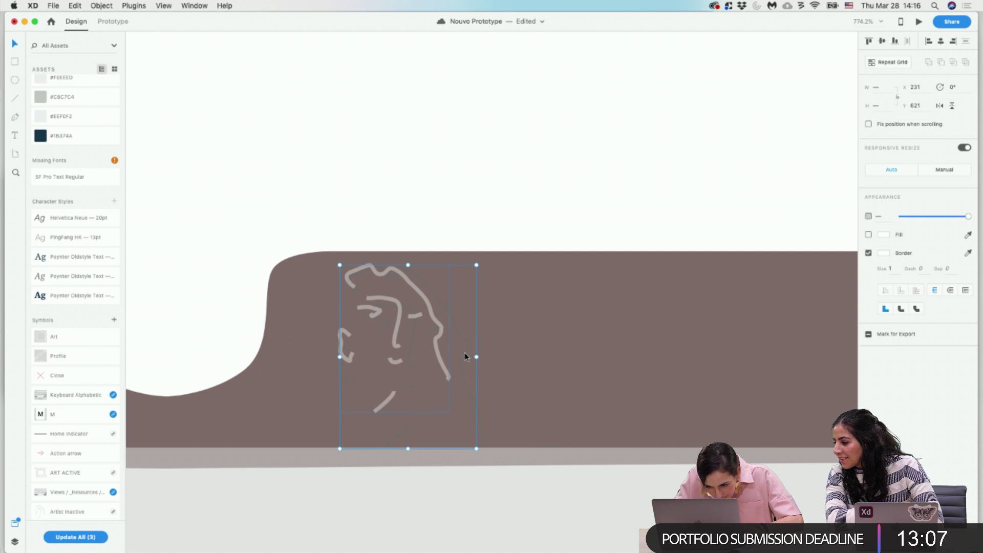
pyautogui.press('Escape')
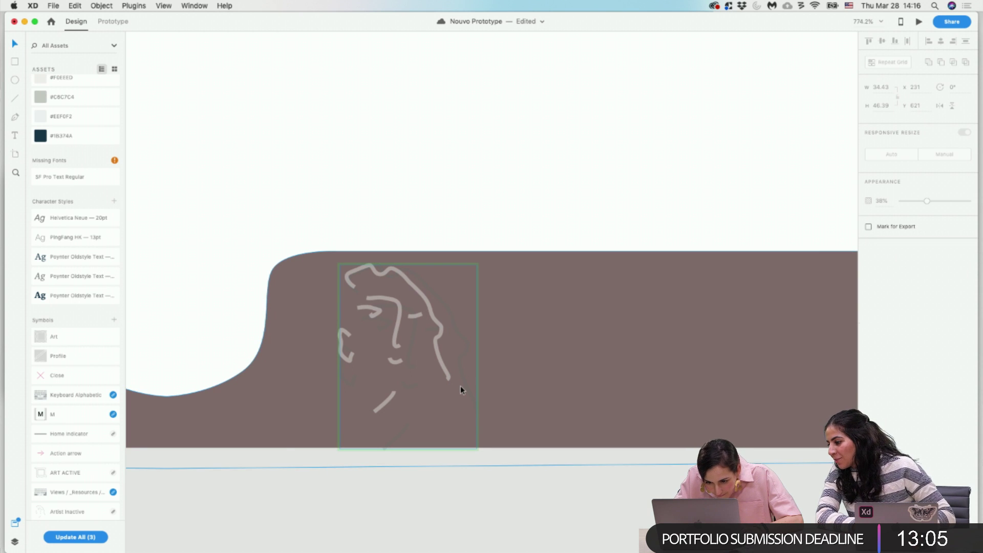
# Examine the overlapping face linework in the footer bar up close and its groups and paths in the layer list.
pyautogui.click(462, 373)
pyautogui.scroll(5, 413, 356)
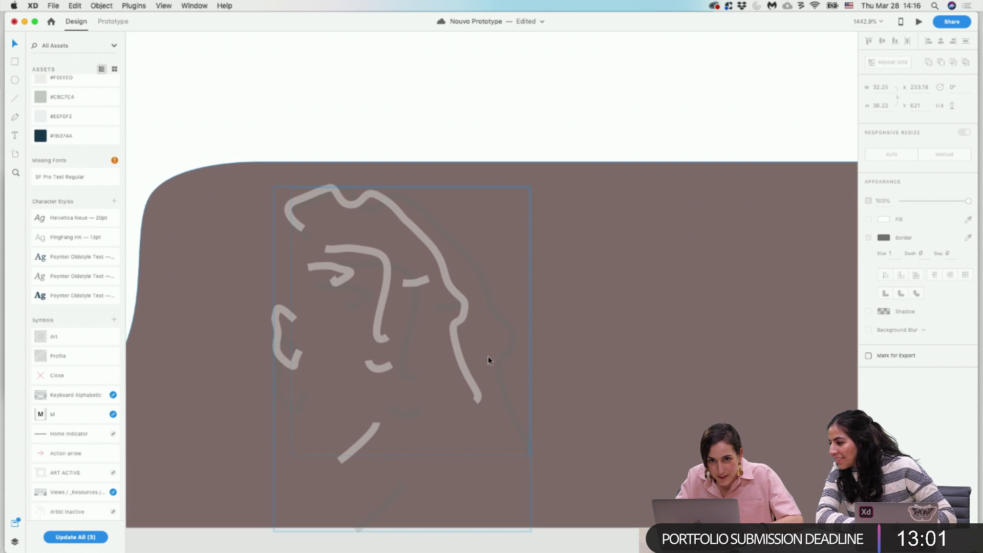
pyautogui.scroll(5, 487, 357)
pyautogui.scroll(-2, 500, 349)
pyautogui.scroll(-5, 500, 344)
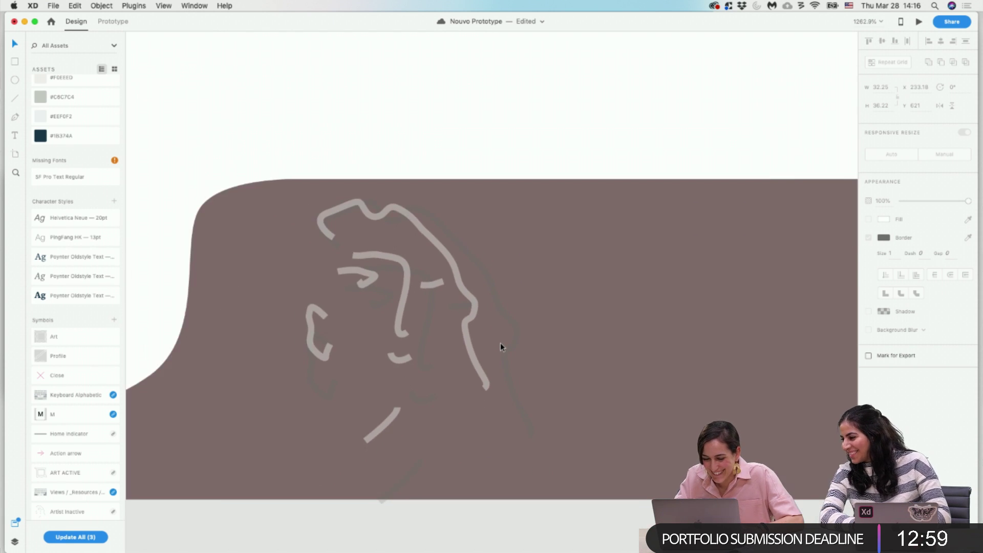
pyautogui.click(509, 329)
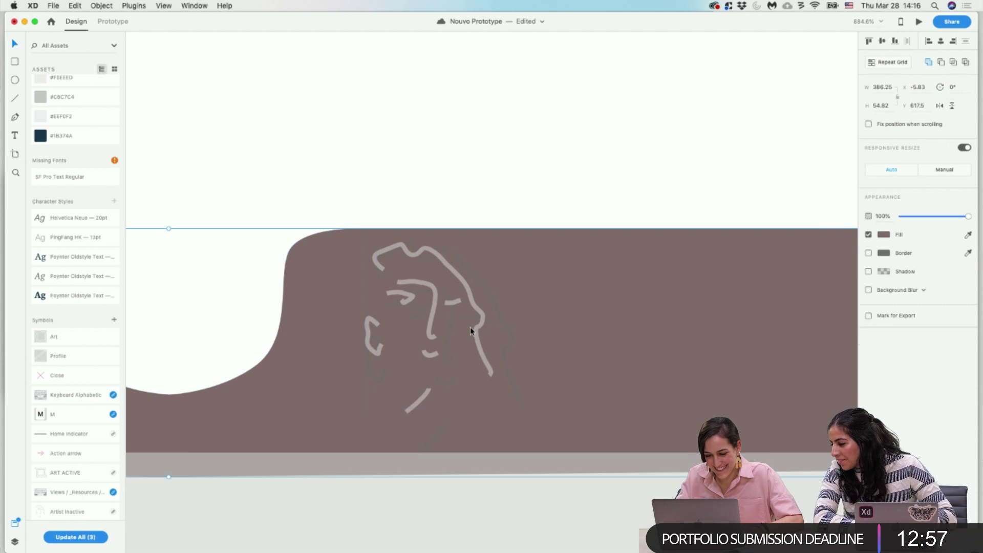
pyautogui.click(15, 543)
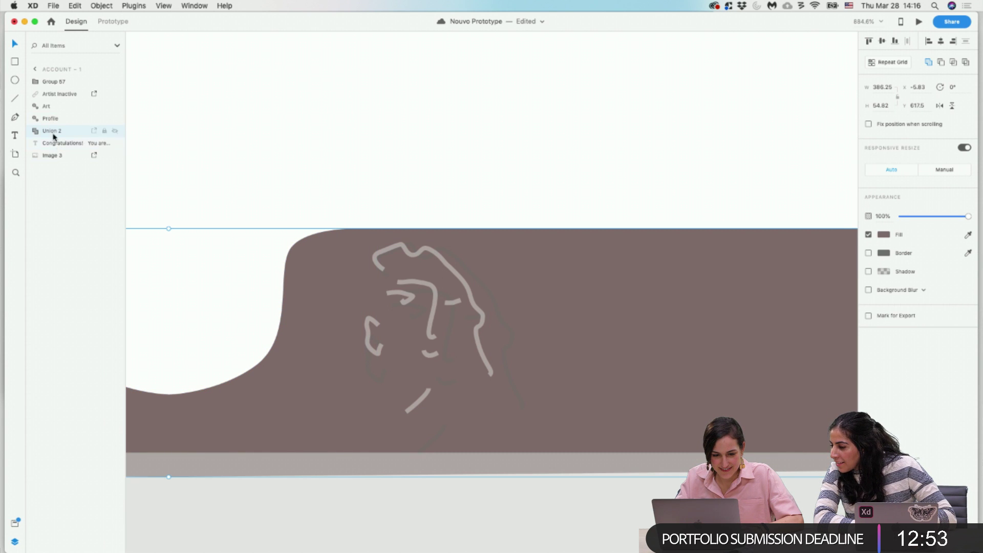
pyautogui.doubleClick(431, 304)
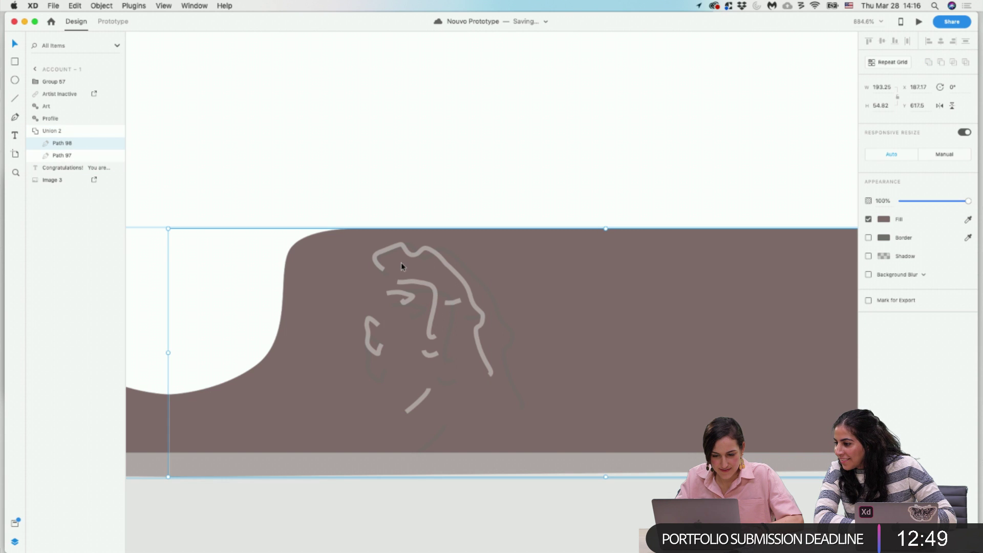
pyautogui.click(430, 314)
pyautogui.doubleClick(433, 314)
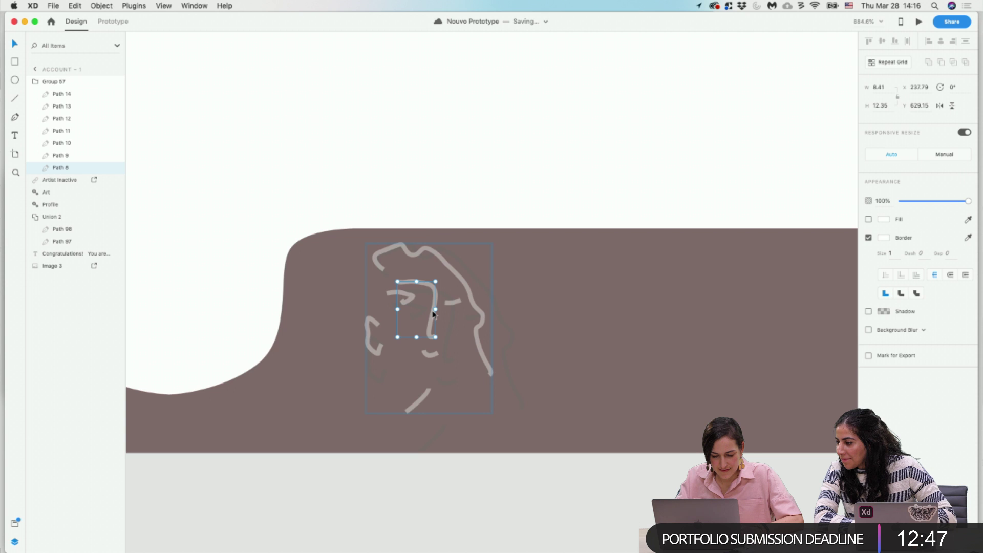
# Delete the outer head outline path from the white face group in the footer bar.
pyautogui.scroll(-5, 433, 314)
pyautogui.click(462, 303)
pyautogui.doubleClick(455, 318)
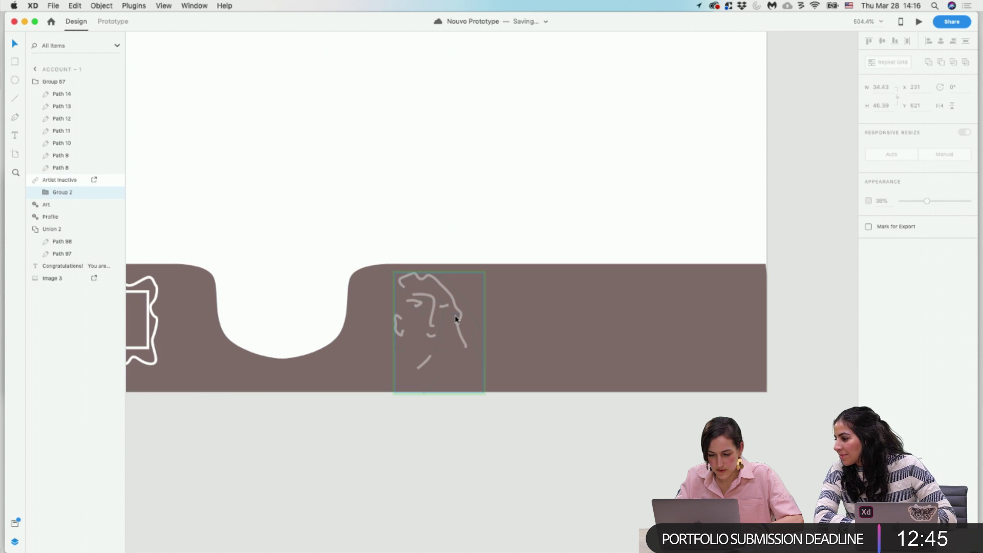
pyautogui.click(459, 327)
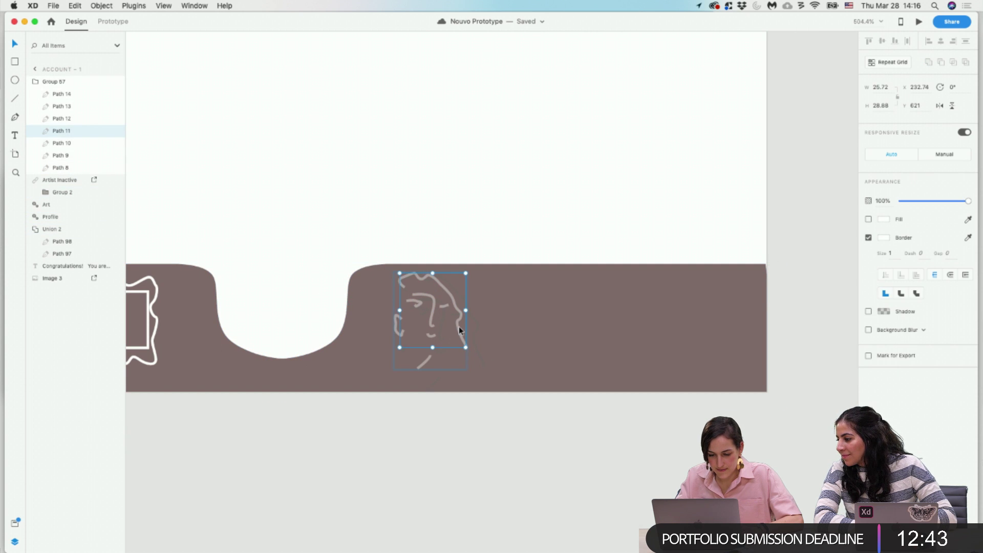
pyautogui.press('Delete')
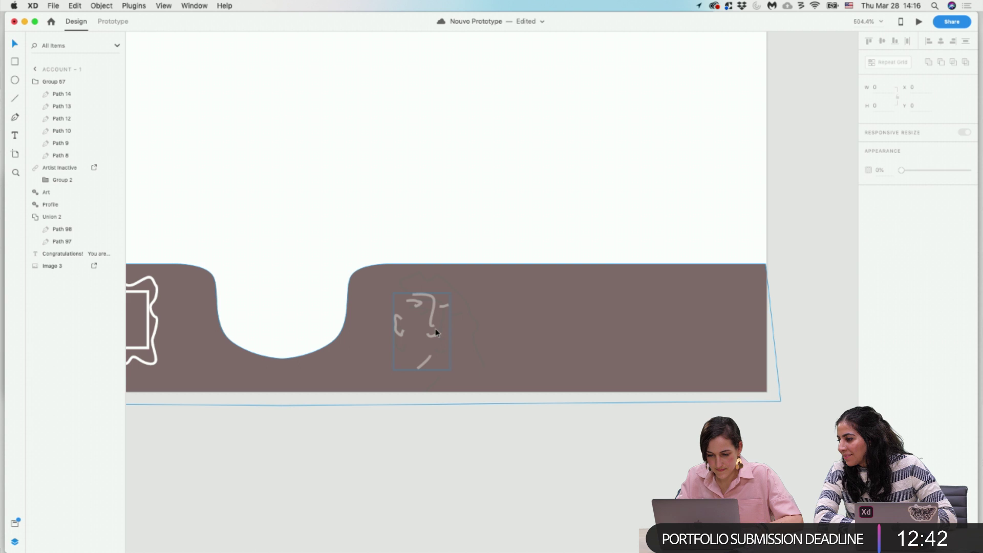
# Restore the deleted outer head outline of the white face and remove the original Artist Inactive symbol overlapping it in the footer bar.
pyautogui.click(472, 318)
pyautogui.press('Delete')
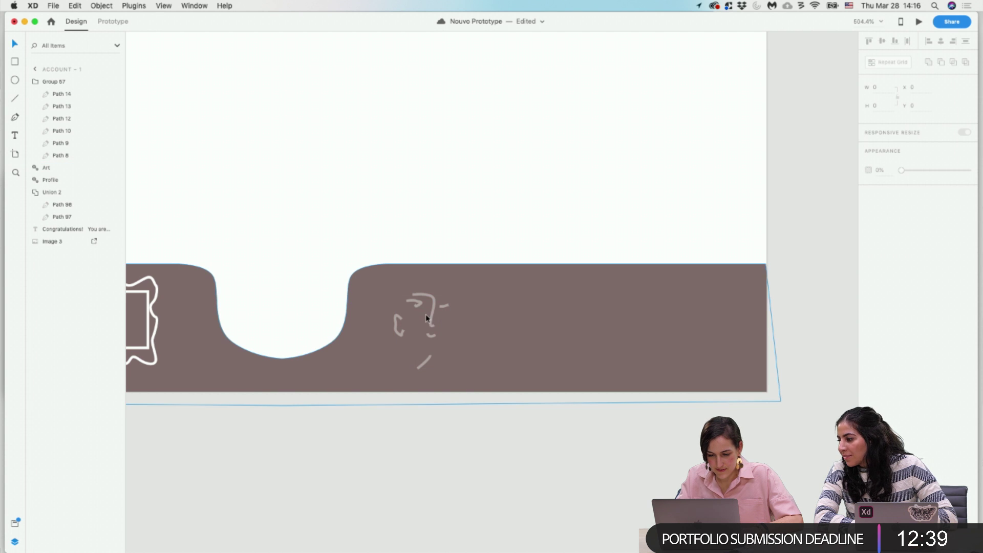
pyautogui.press('super+z')
pyautogui.press('super+z')
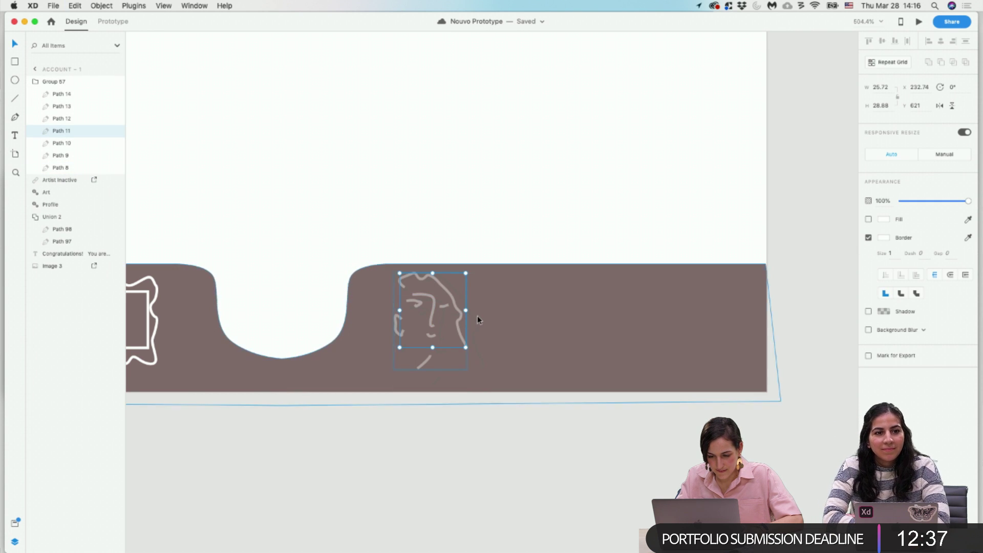
pyautogui.click(471, 315)
pyautogui.press('Delete')
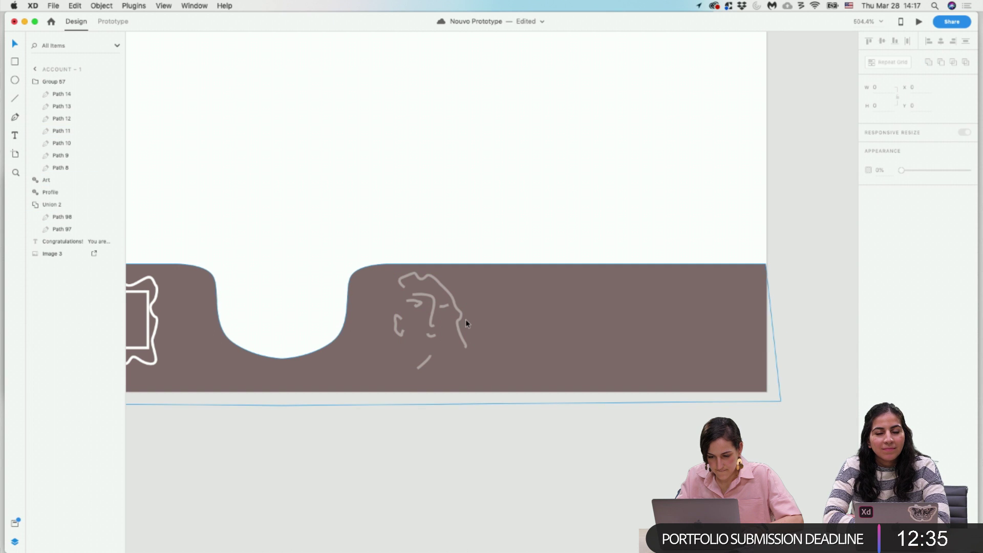
# Raise the opacity of the white face group in the footer bar to 100%.
pyautogui.click(459, 323)
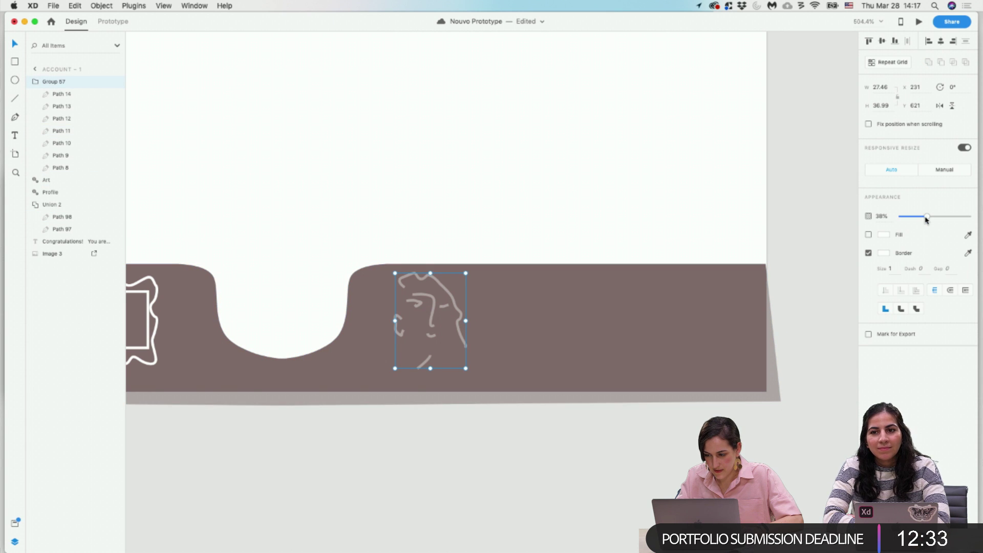
pyautogui.moveTo(926, 219); pyautogui.dragTo(982, 223)
pyautogui.click(713, 241)
pyautogui.scroll(-5, 713, 242)
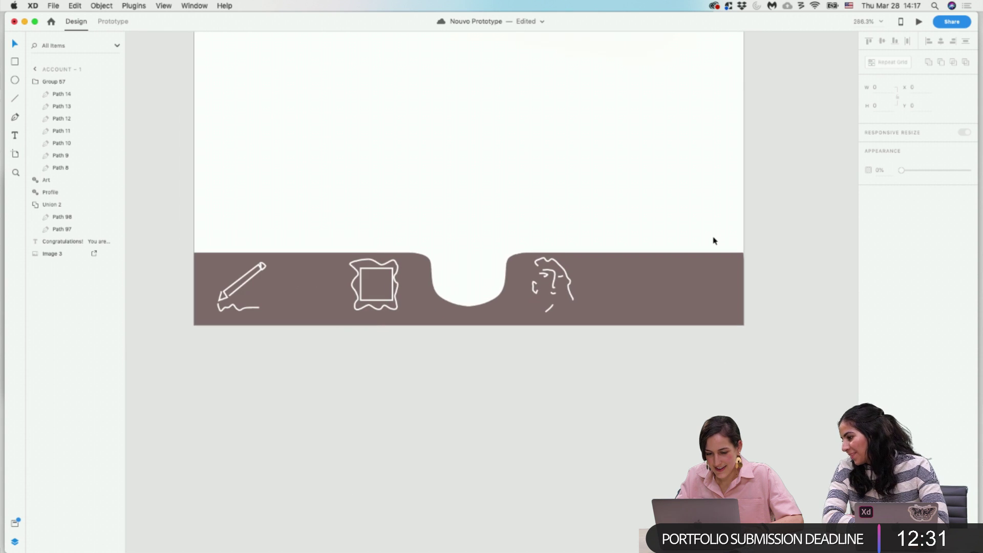
# Nudge the framed art icon in the footer bar to X 103.32.
pyautogui.click(387, 297)
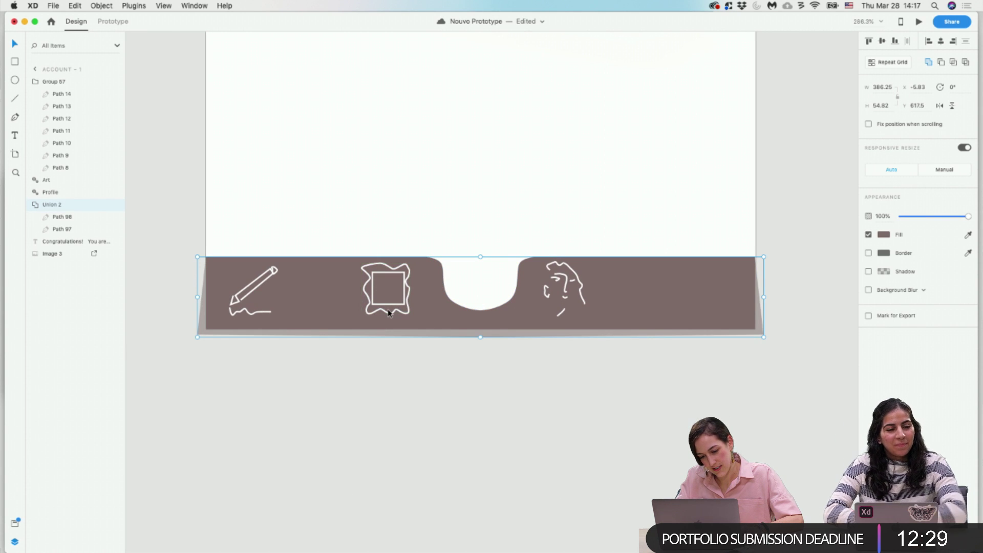
pyautogui.click(388, 313)
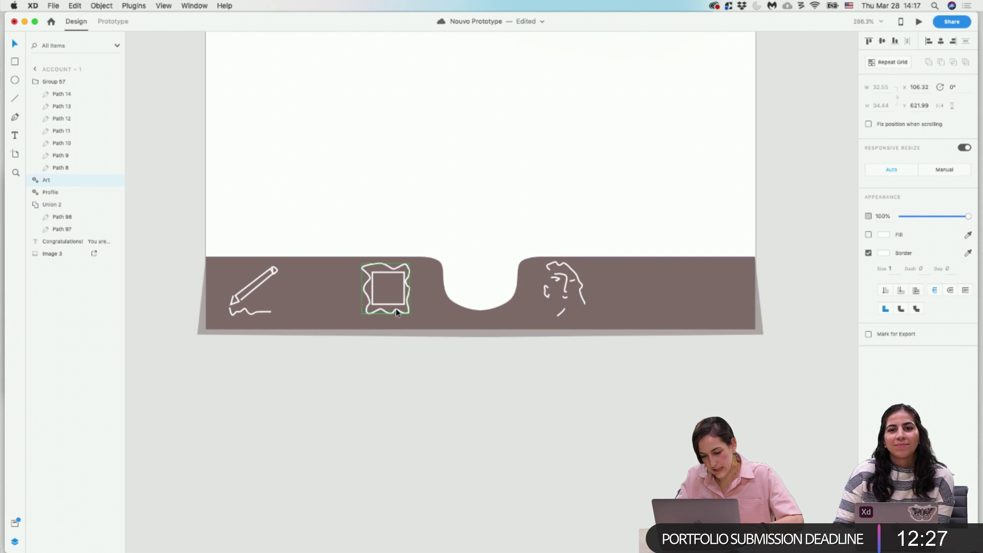
pyautogui.hscroll(3, 391, 309)
# Copy the crossed matches artwork from the Match with a curator box into the footer bar at X 300.79, Y 593.23.
pyautogui.scroll(-3, 391, 309)
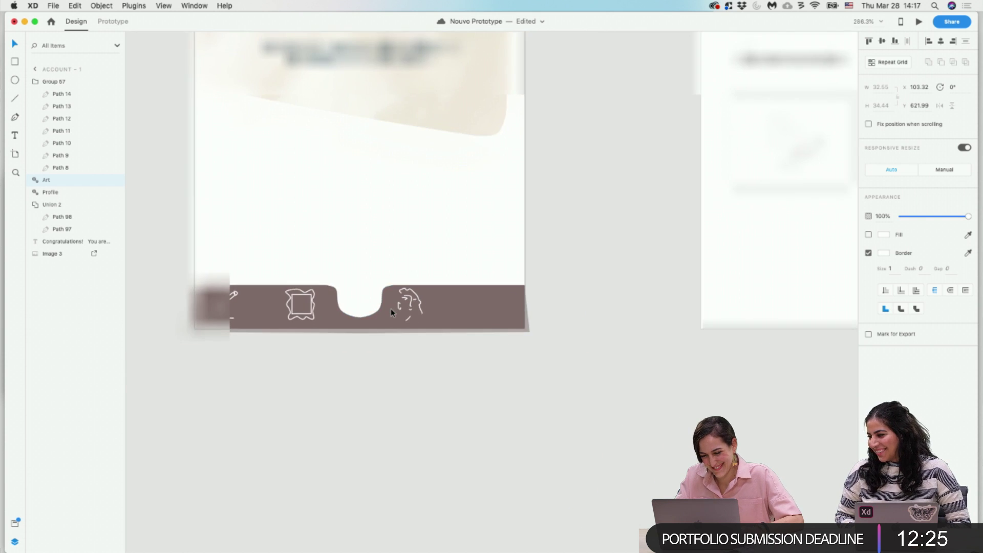
pyautogui.scroll(3, 392, 309)
pyautogui.click(767, 200)
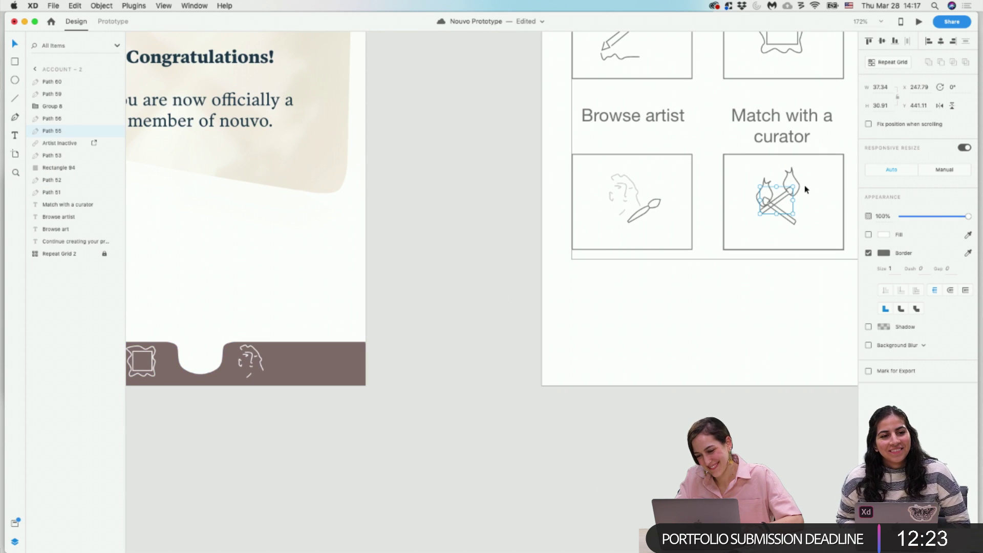
pyautogui.moveTo(809, 227); pyautogui.dragTo(747, 178)
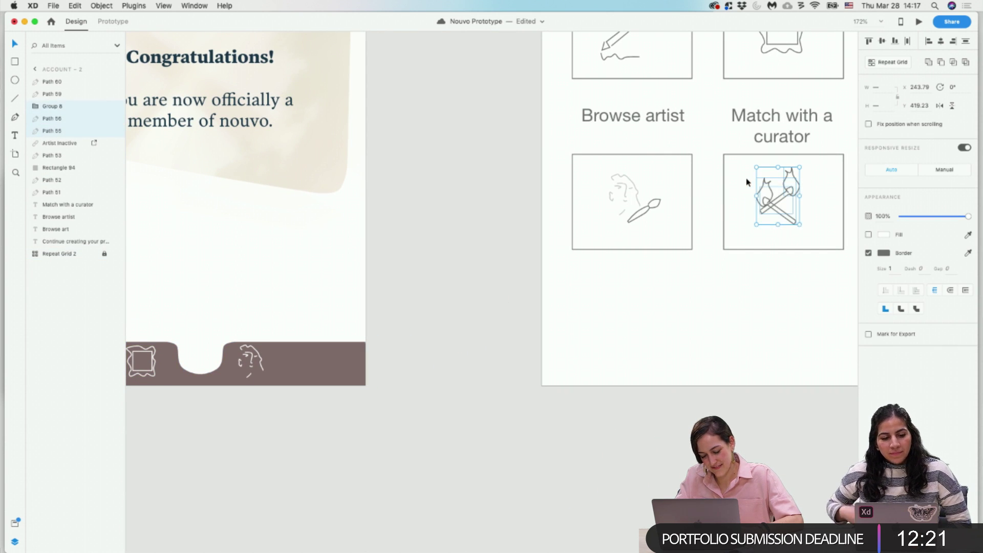
pyautogui.hscroll(-5, 257, 373)
pyautogui.click(401, 360)
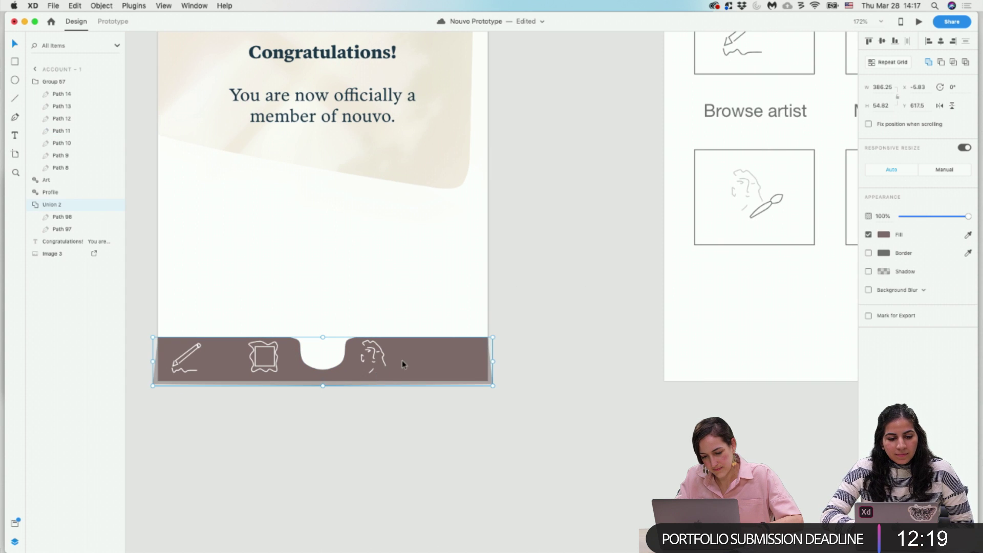
pyautogui.press('super+v')
pyautogui.moveTo(391, 201); pyautogui.dragTo(441, 355)
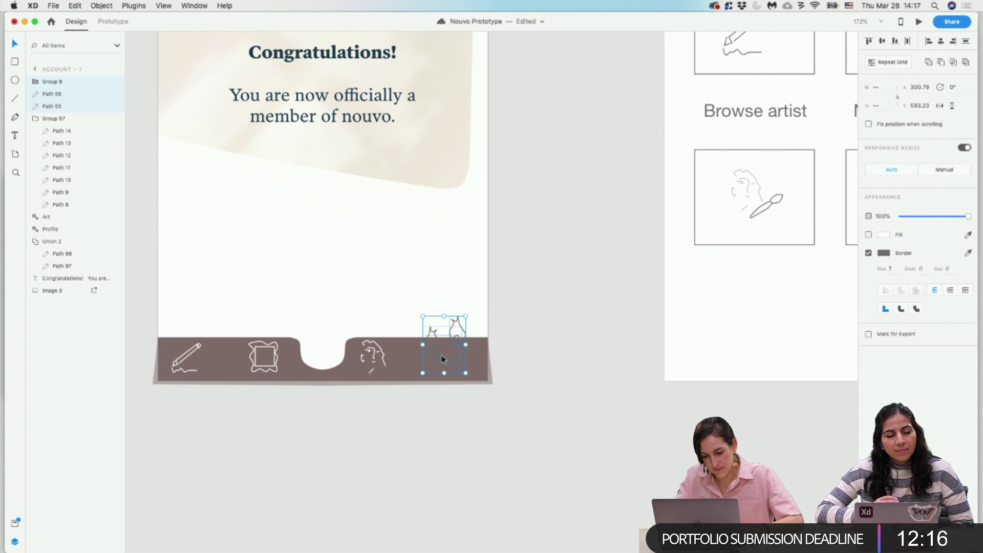
# Set the matches artwork's border to white (#FFFFFF) and scale it down to fit in the footer bar at X 313.79, Y 619.23.
pyautogui.click(888, 253)
pyautogui.moveTo(806, 232); pyautogui.dragTo(728, 186)
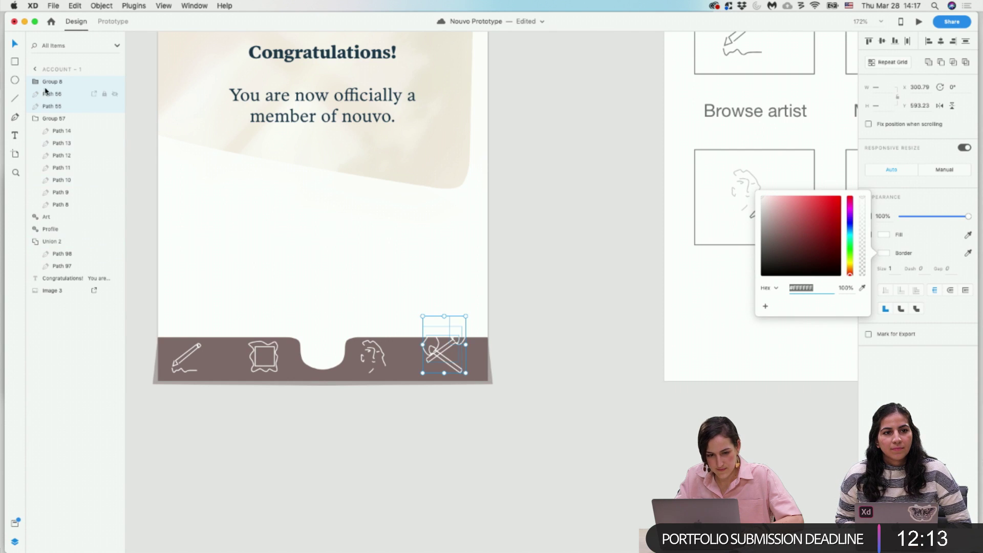
pyautogui.scroll(5, 527, 406)
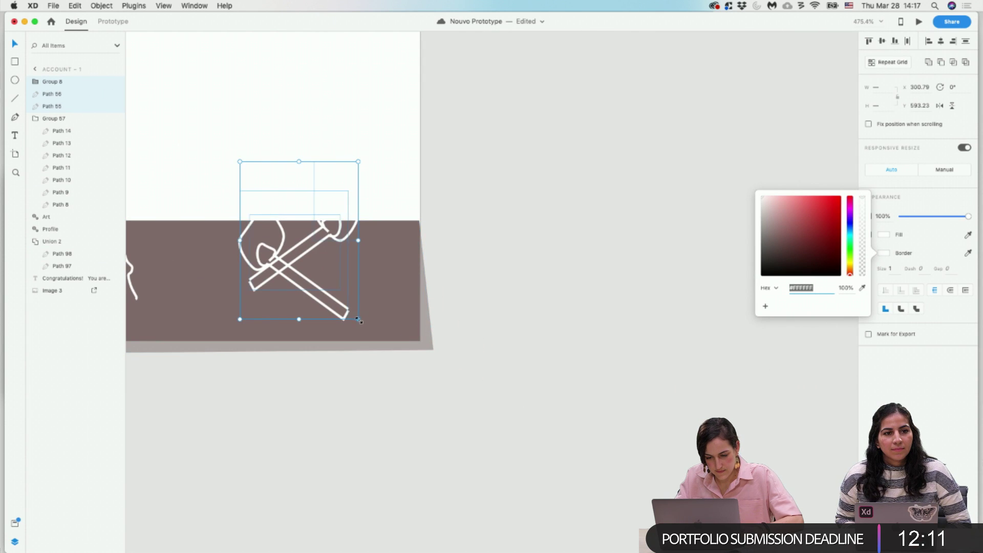
pyautogui.moveTo(360, 309); pyautogui.dragTo(332, 314)
pyautogui.scroll(-3, 331, 310)
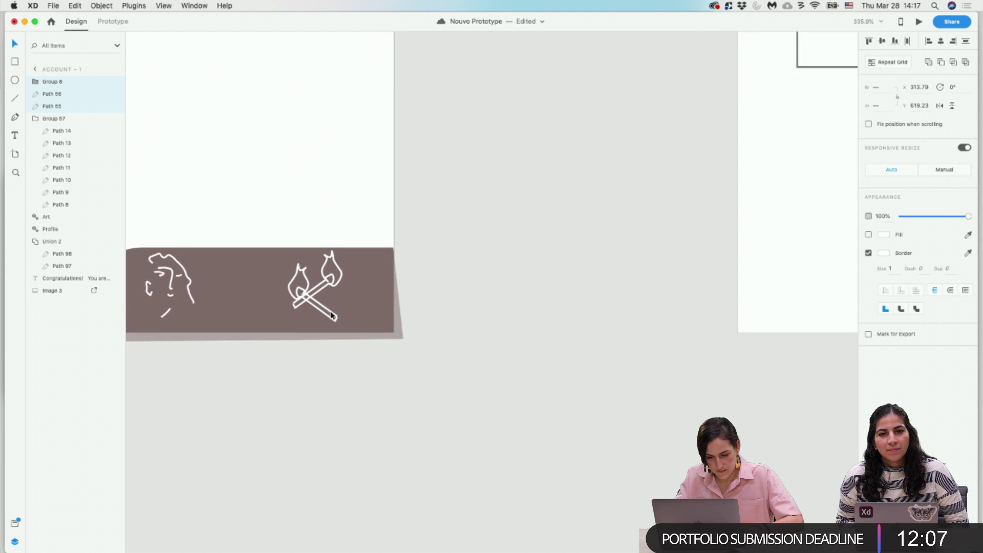
pyautogui.moveTo(491, 324); pyautogui.dragTo(487, 316)
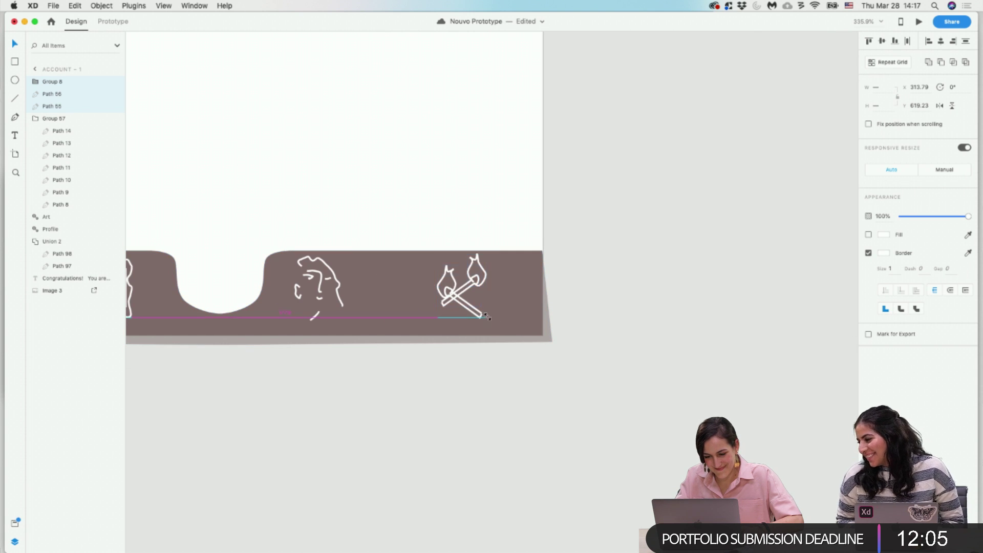
# Turn the match group at the end of the footer bar into a symbol named Curator.
pyautogui.click(454, 300)
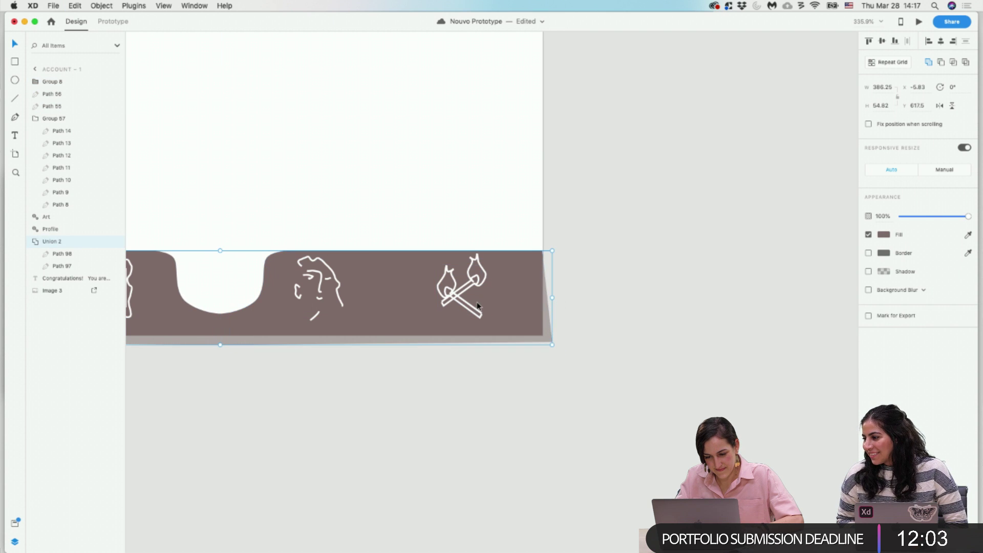
pyautogui.click(455, 297)
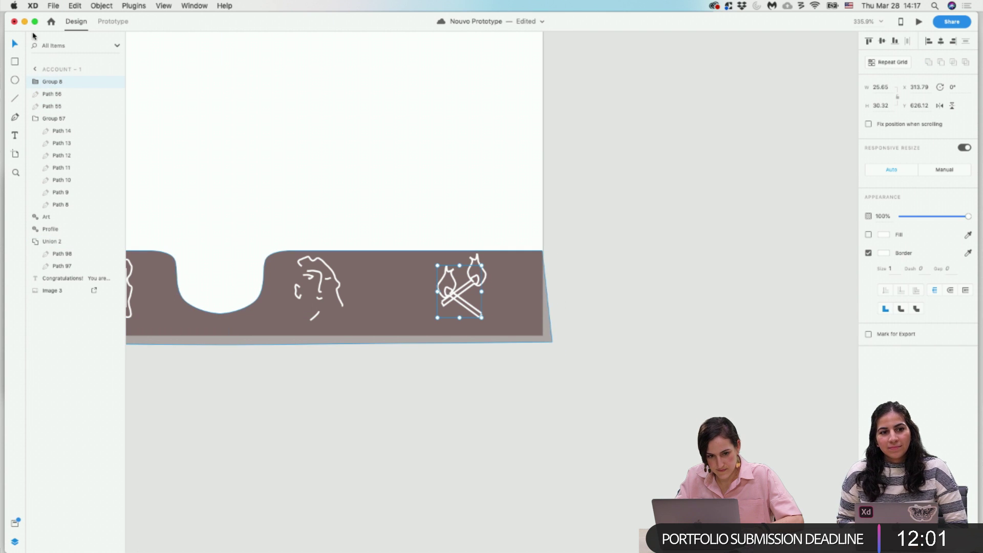
pyautogui.click(11, 522)
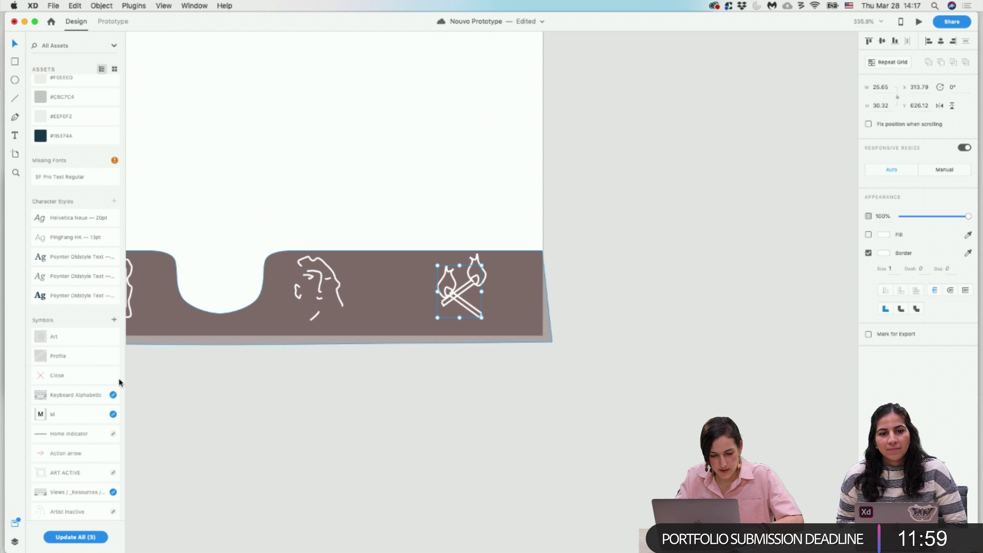
pyautogui.press('super+k')
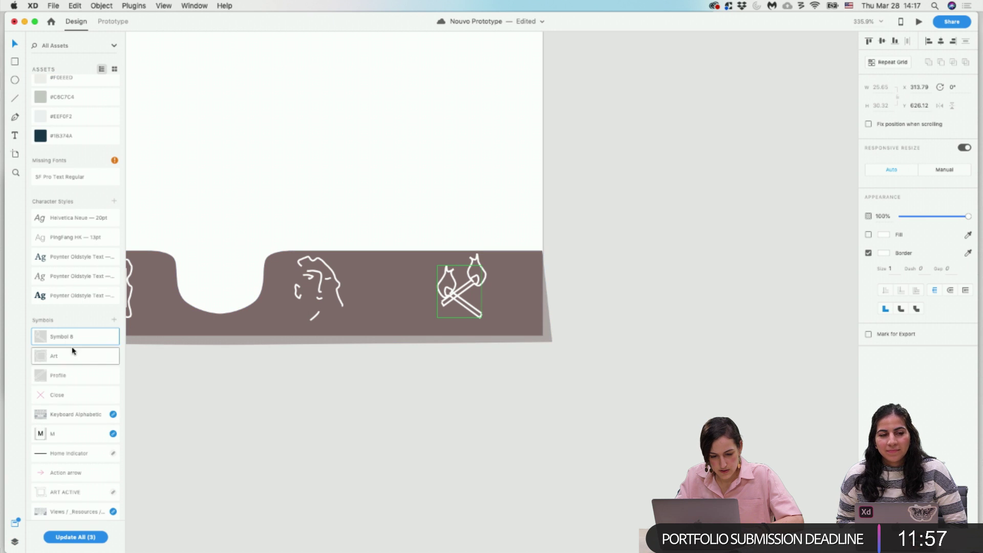
pyautogui.doubleClick(62, 337)
pyautogui.write('Mat')
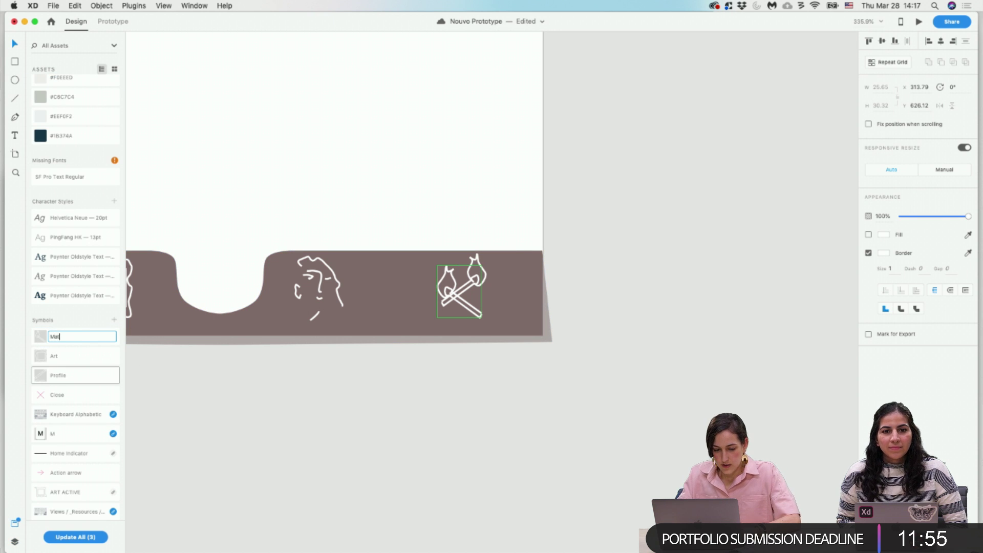
pyautogui.press('super+a')
pyautogui.write('Curator')
pyautogui.press('Return')
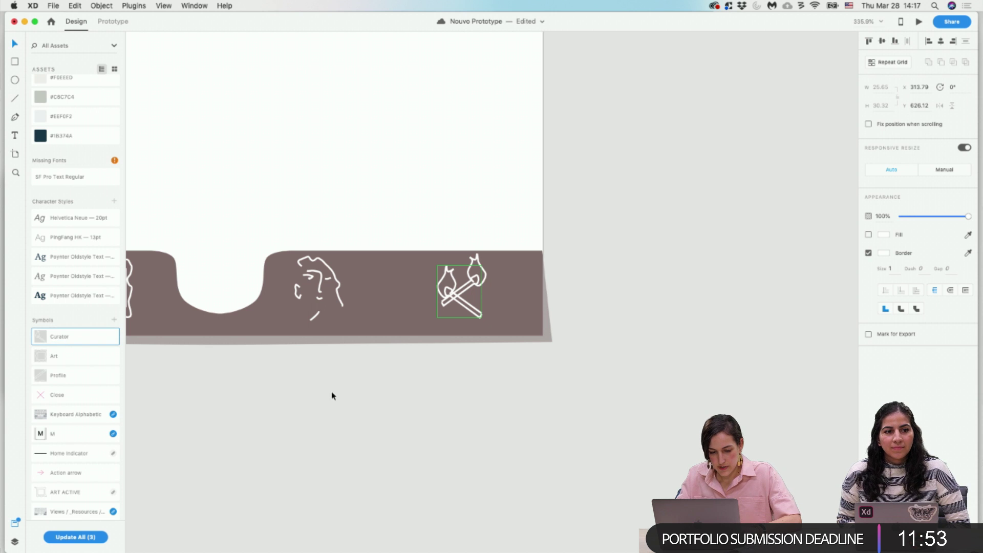
# Turn the white face group in the footer bar into a symbol named Artist.
pyautogui.click(321, 289)
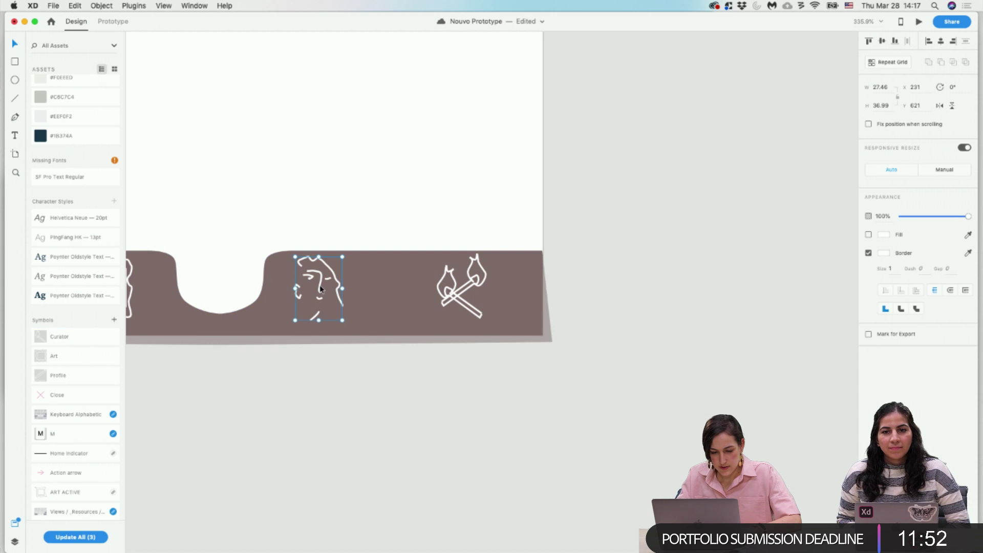
pyautogui.click(114, 320)
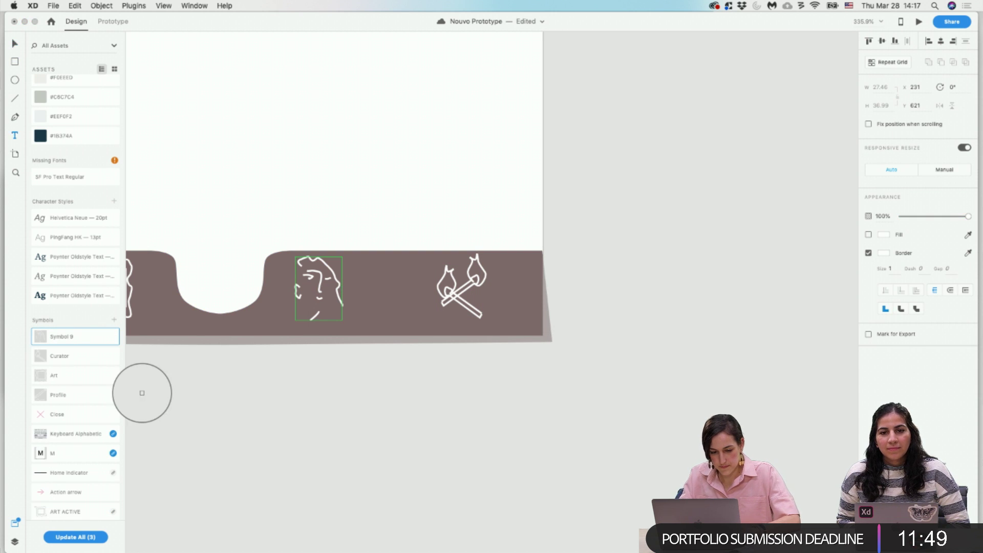
pyautogui.doubleClick(59, 336)
pyautogui.write('A')
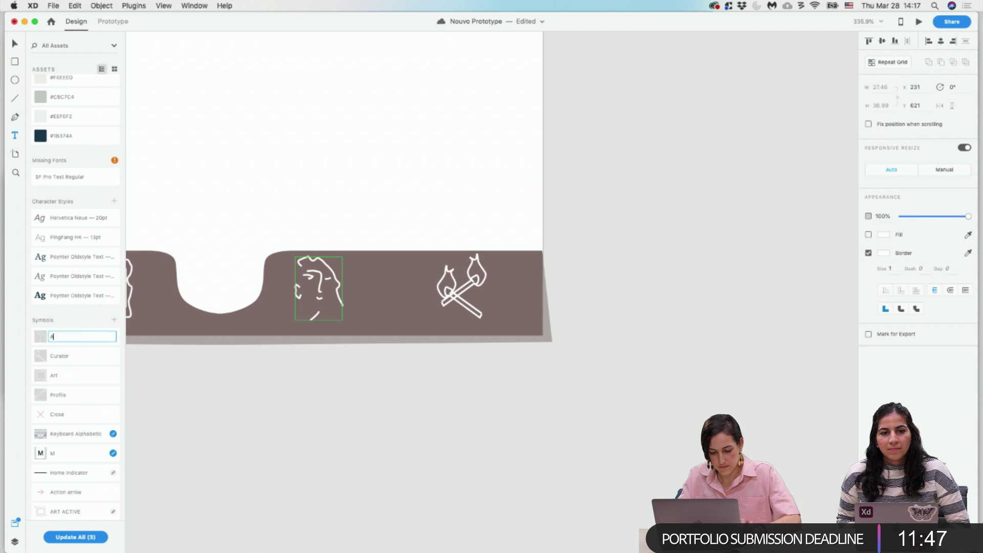
pyautogui.write('rtist')
pyautogui.press('Return')
pyautogui.click(331, 398)
# Draw a 34 by 34 circle in the footer bar's central notch at X 169, Y 614.
pyautogui.hscroll(-1, 325, 402)
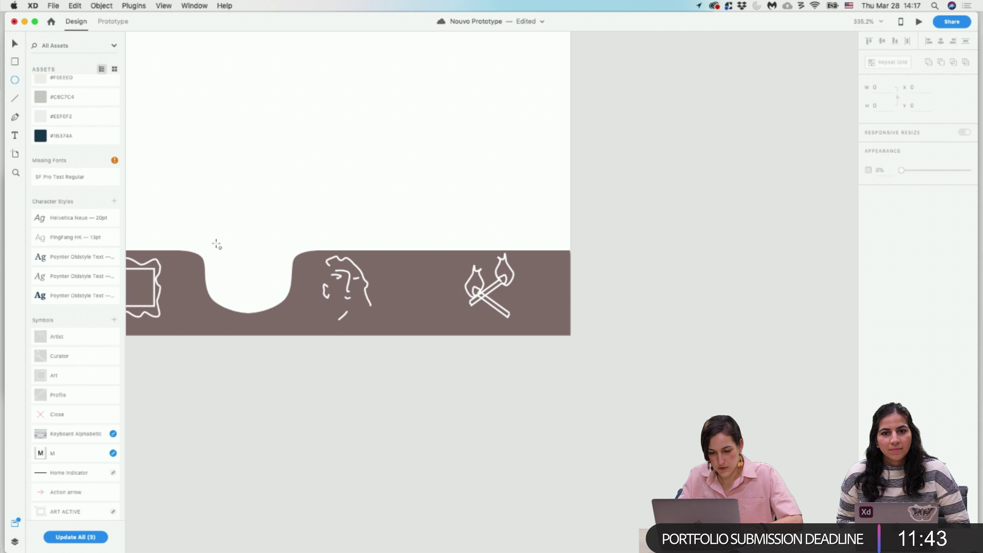
pyautogui.moveTo(217, 245); pyautogui.dragTo(275, 303)
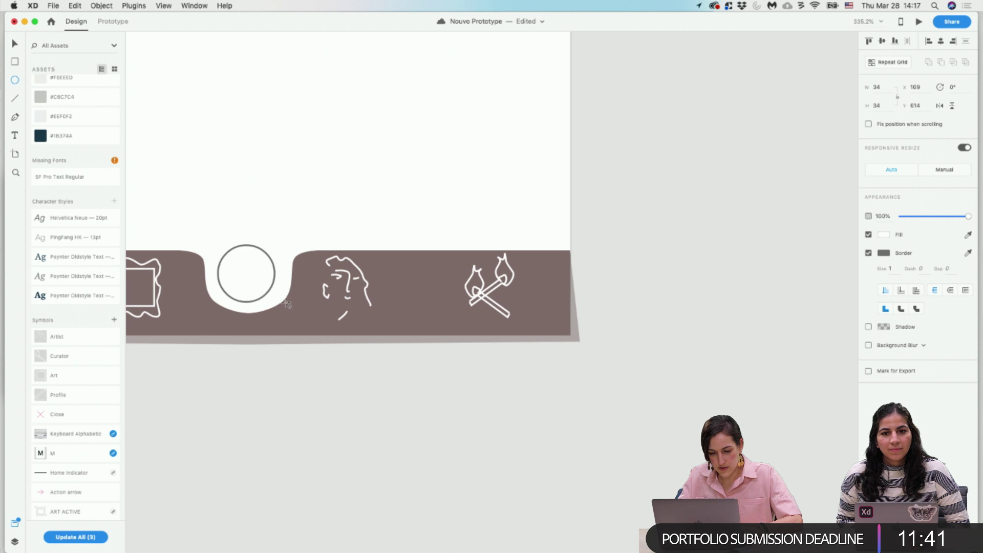
pyautogui.click(15, 44)
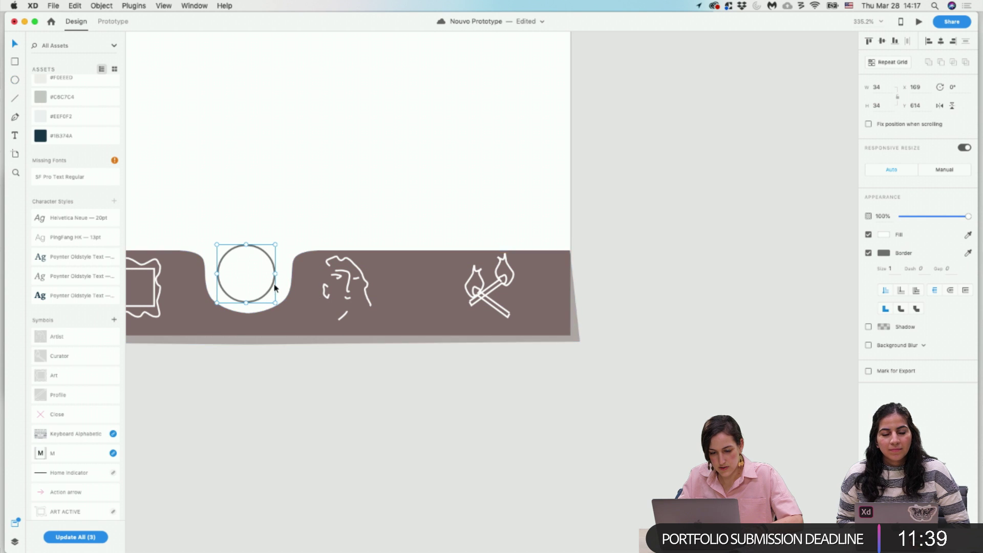
# Try a bright red fill on the circle in the footer notch.
pyautogui.click(868, 253)
pyautogui.click(869, 253)
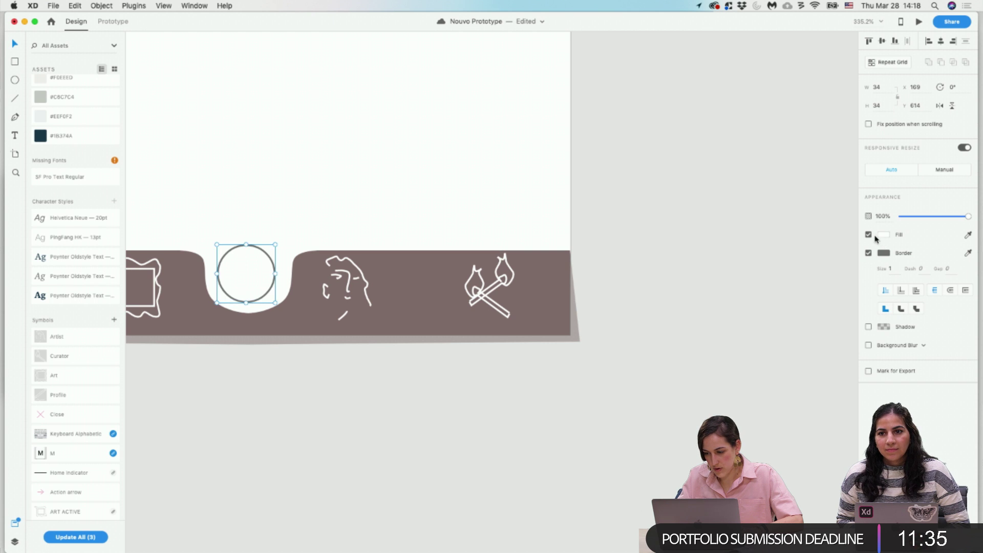
pyautogui.click(883, 235)
pyautogui.click(797, 196)
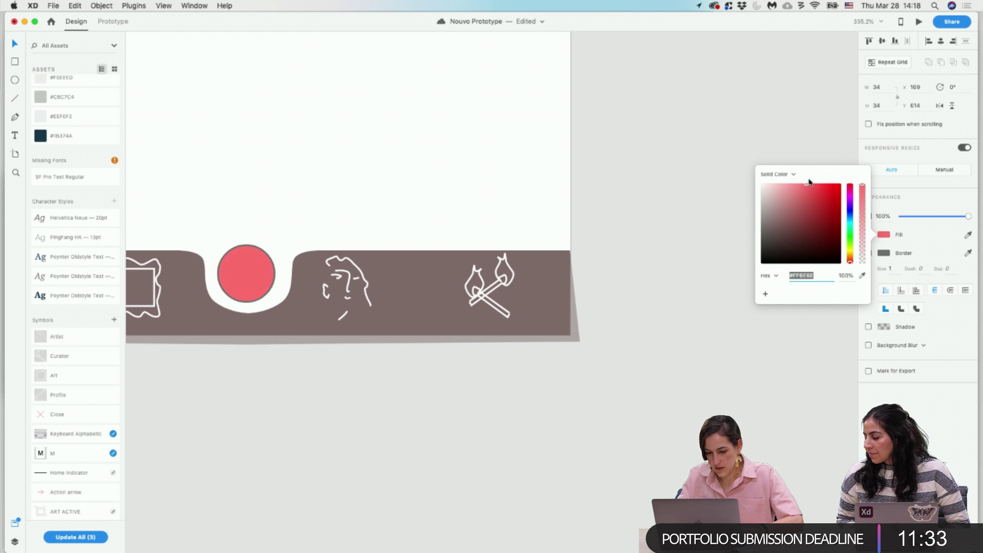
pyautogui.moveTo(809, 182); pyautogui.dragTo(824, 204)
pyautogui.click(856, 180)
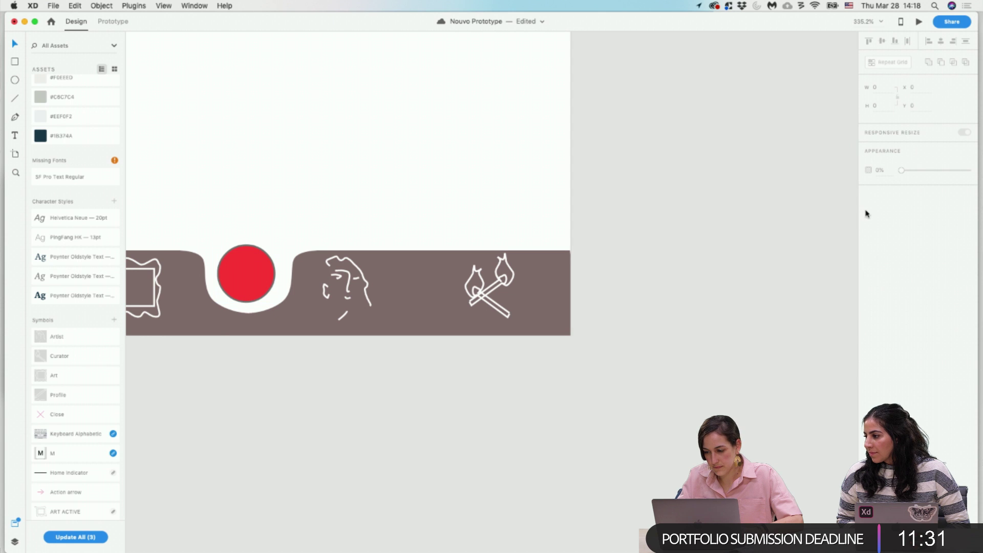
# Remove the circle's border and shift it within the notch to X 171.
pyautogui.click(266, 276)
pyautogui.click(869, 253)
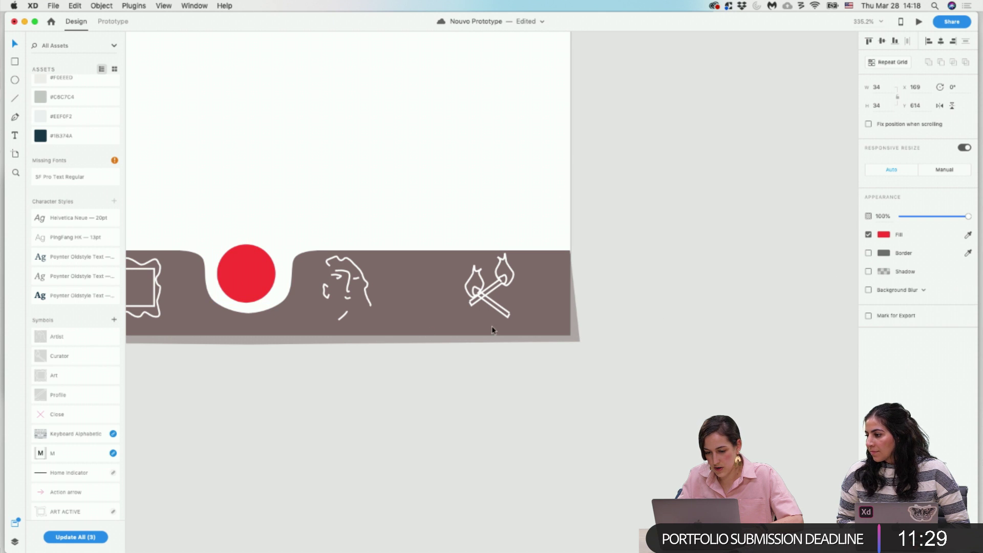
pyautogui.moveTo(238, 278); pyautogui.dragTo(240, 278)
# Fill the circle in the footer notch with the saved green color from the document's assets.
pyautogui.click(969, 236)
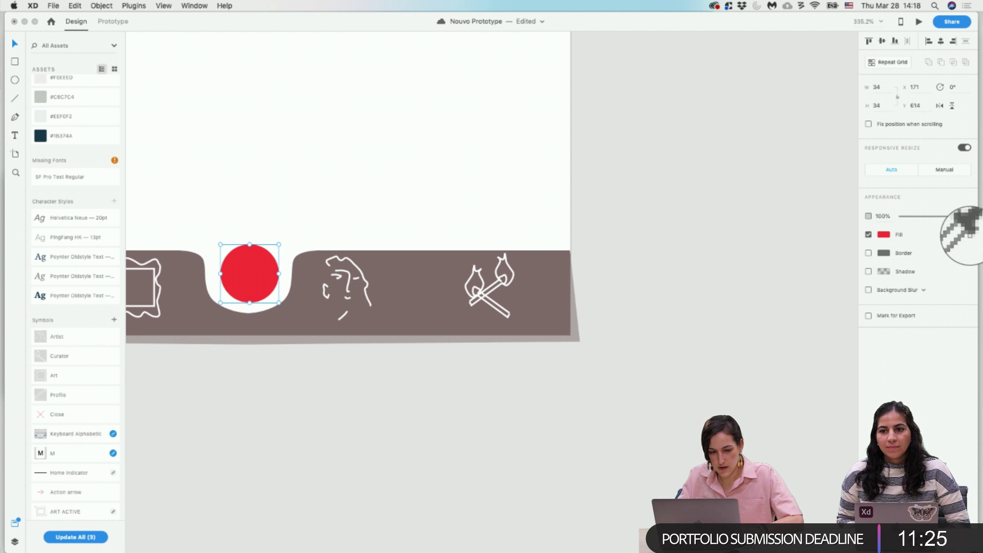
pyautogui.scroll(5, 92, 132)
pyautogui.click(63, 153)
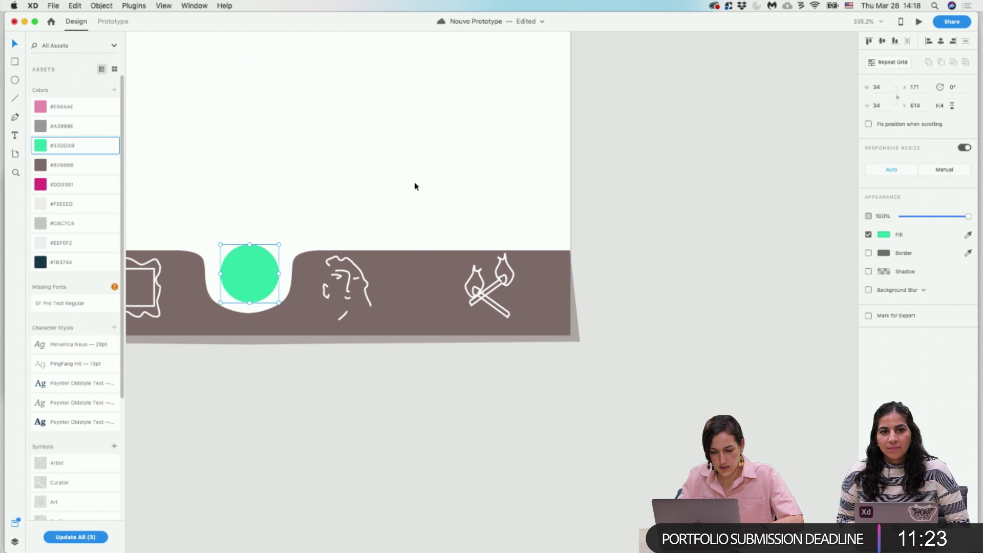
pyautogui.hscroll(-5, 512, 215)
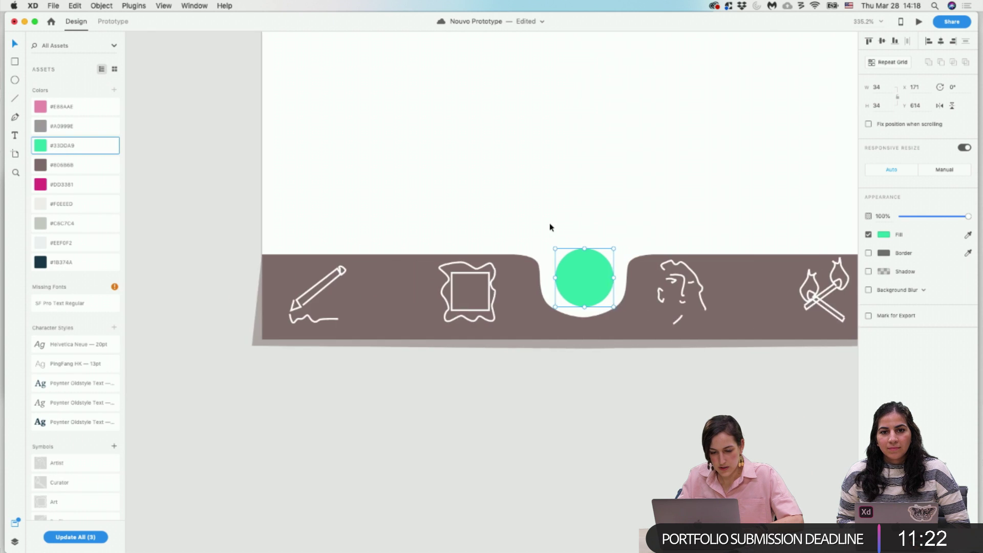
# Draw a plus inside the green circle from one vertical and one horizontal line, each 15 long.
pyautogui.click(16, 99)
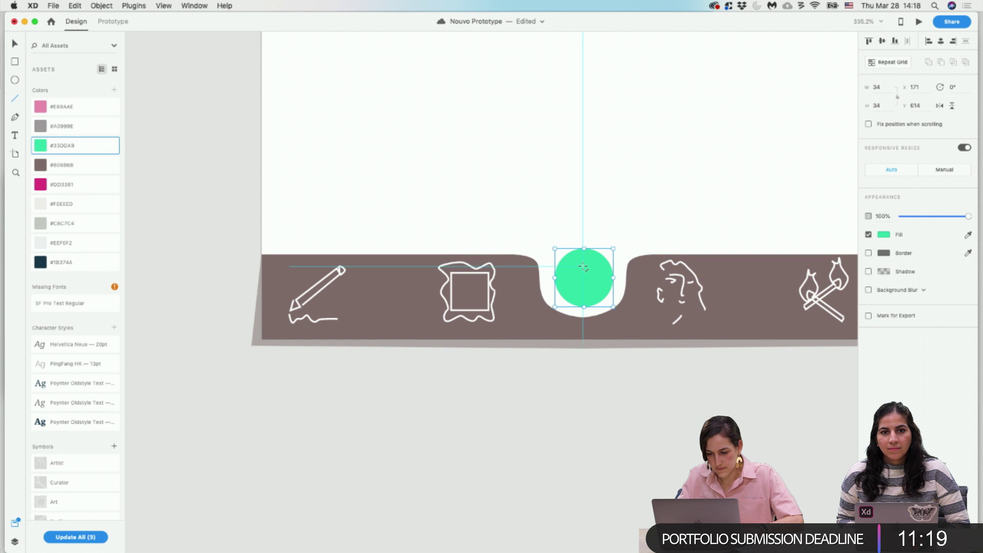
pyautogui.moveTo(583, 267); pyautogui.dragTo(583, 292)
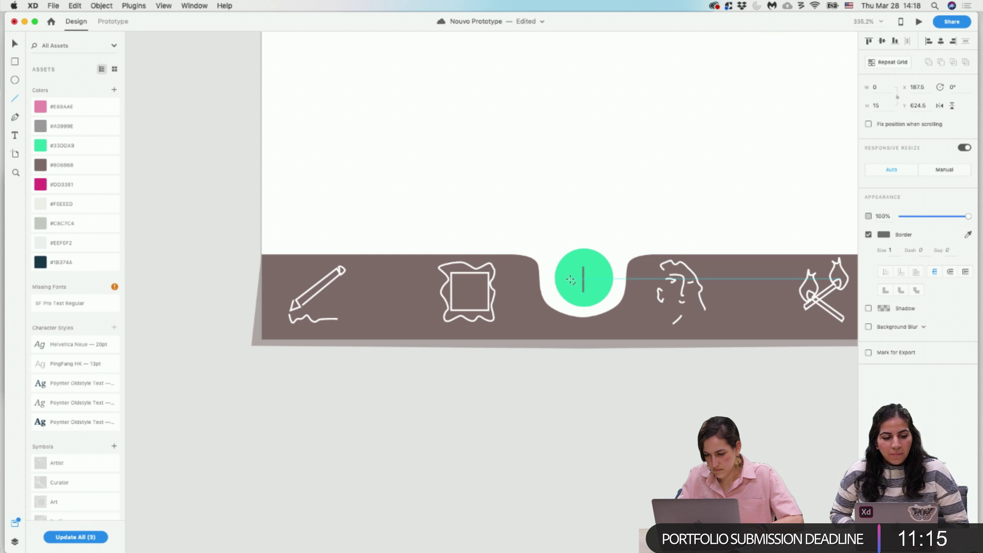
pyautogui.moveTo(569, 278); pyautogui.dragTo(597, 279)
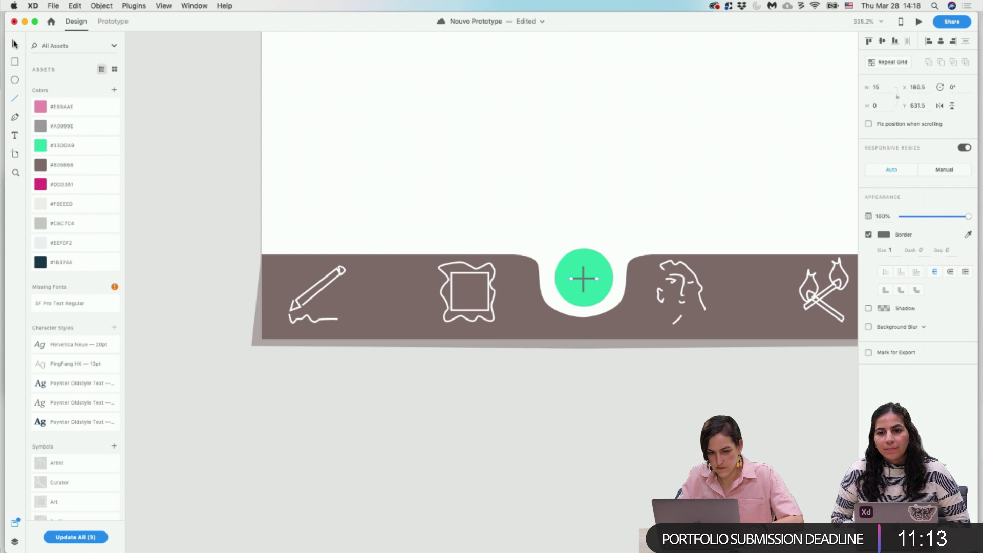
# Align the plus's two lines to each other on both their horizontal and vertical centers.
pyautogui.scroll(5, 609, 255)
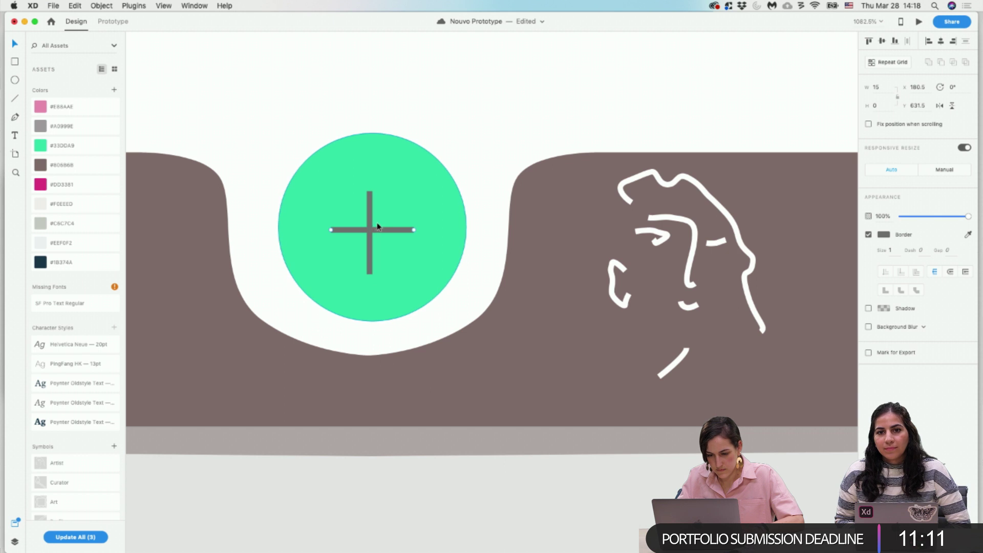
pyautogui.keyDown('shift'); pyautogui.click(370, 220); pyautogui.keyUp('shift')
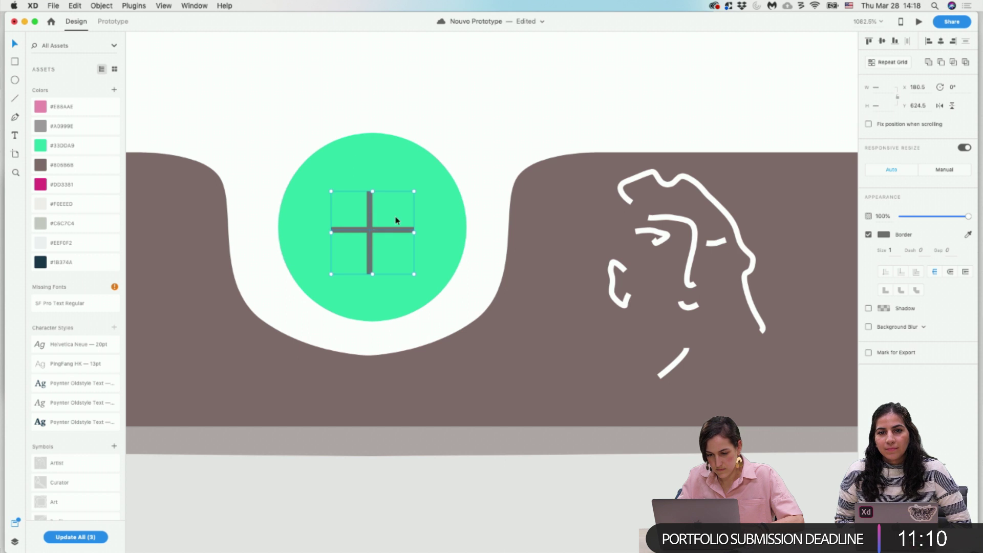
pyautogui.click(940, 42)
pyautogui.click(882, 42)
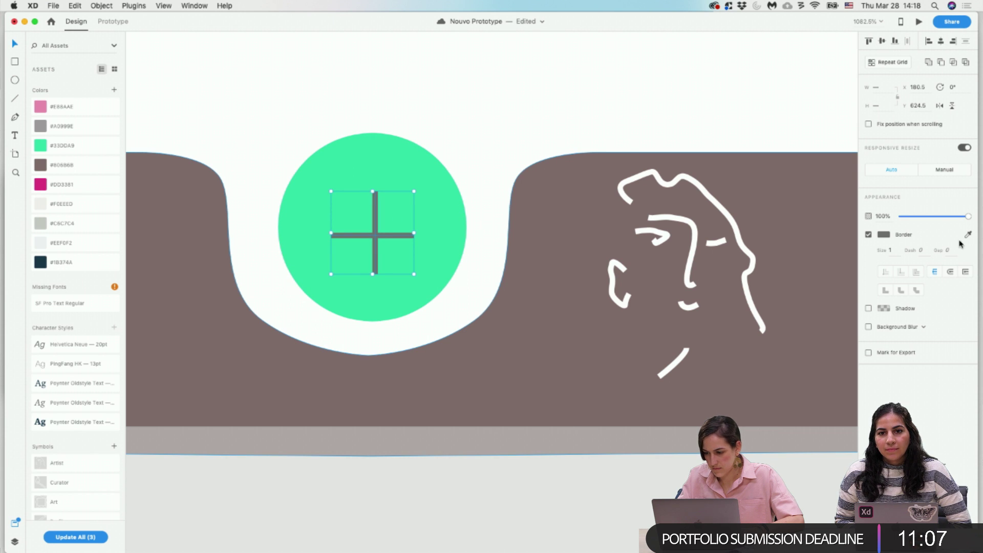
# Give both lines of the plus round caps and a white border color.
pyautogui.click(950, 274)
pyautogui.click(884, 234)
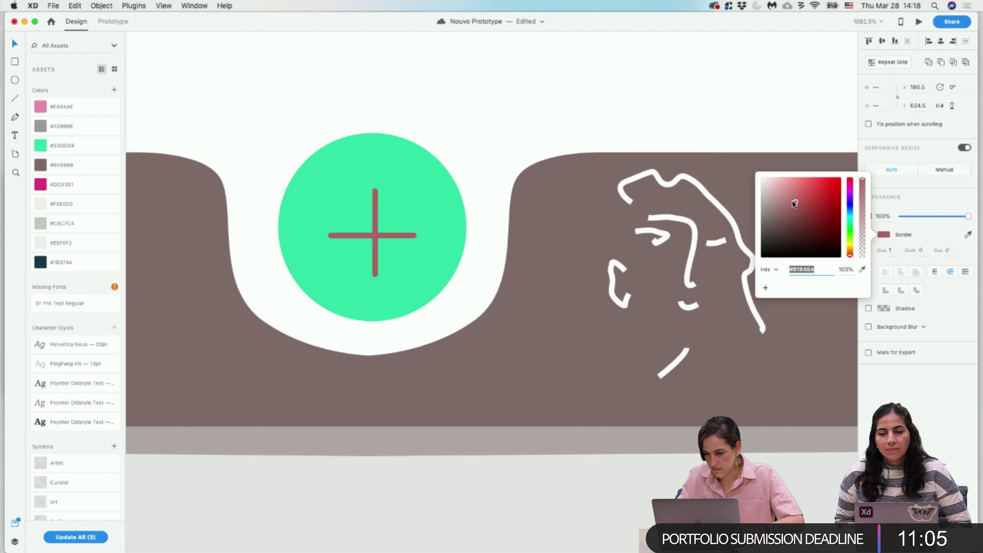
pyautogui.moveTo(798, 205); pyautogui.dragTo(719, 145)
pyautogui.moveTo(377, 238); pyautogui.dragTo(371, 234)
pyautogui.click(487, 158)
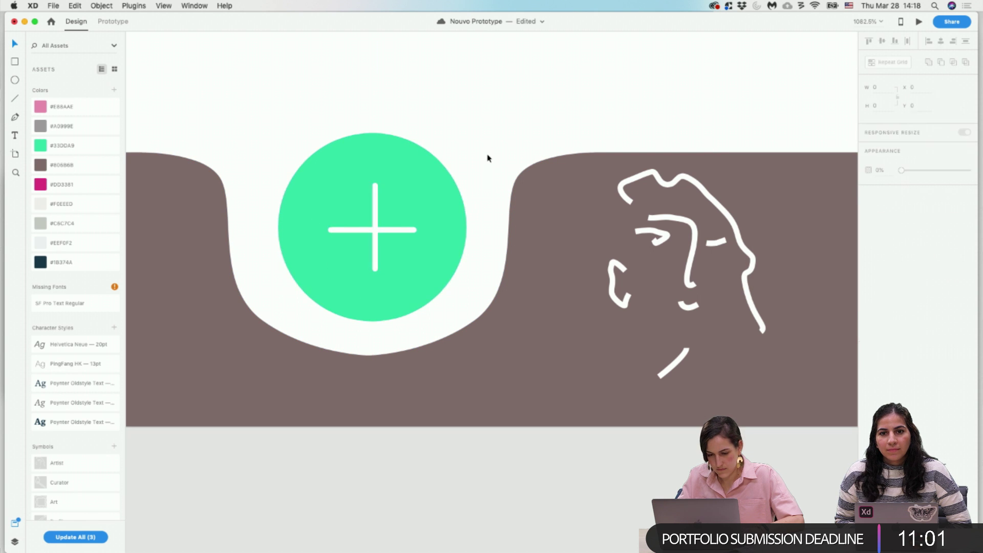
# Realign the white plus's horizontal line with the vertical middle of its upright line.
pyautogui.click(339, 232)
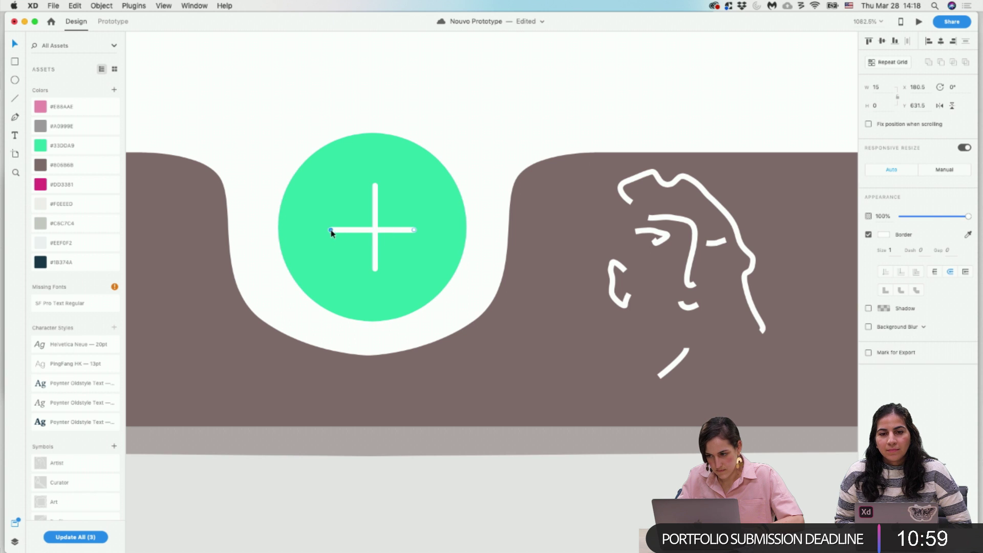
pyautogui.click(377, 232)
pyautogui.press('Escape')
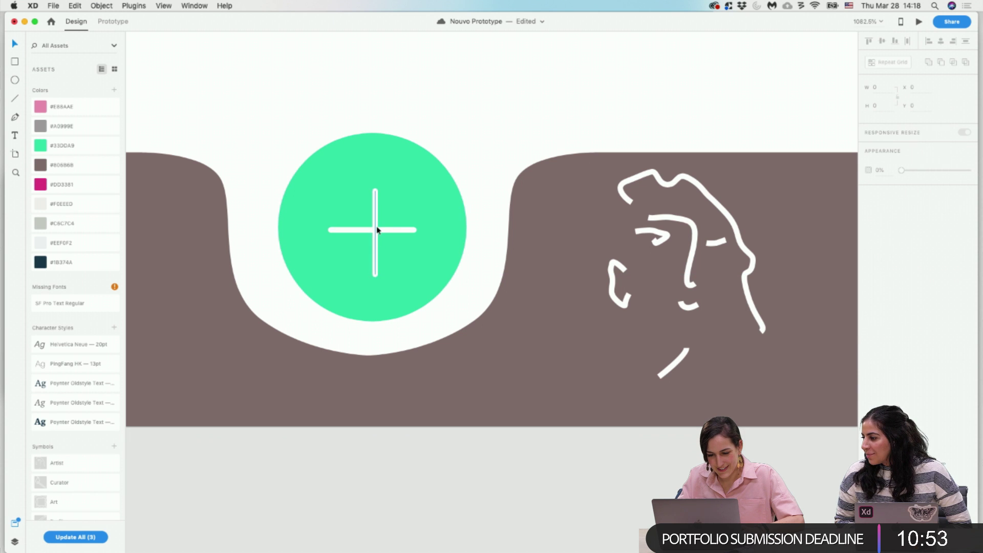
pyautogui.click(376, 230)
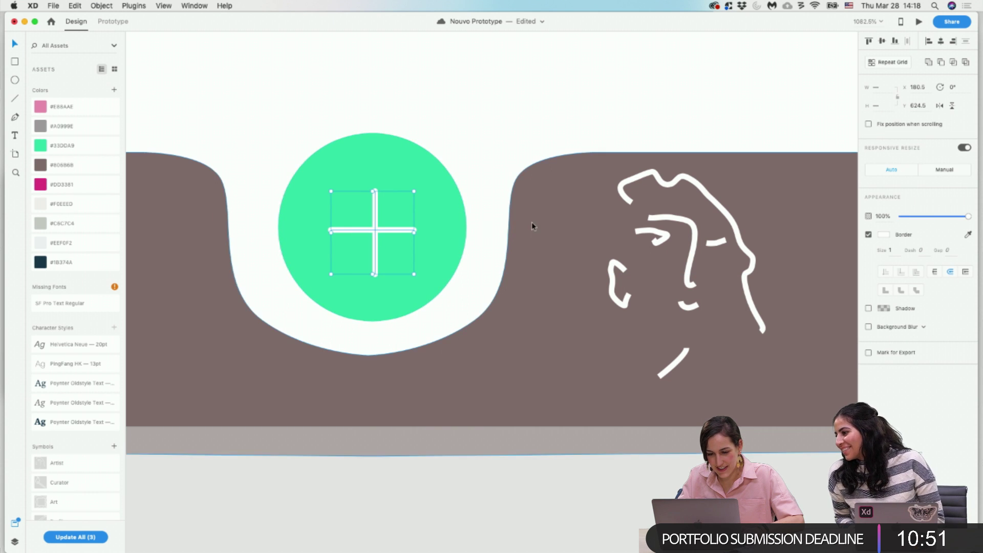
pyautogui.click(884, 41)
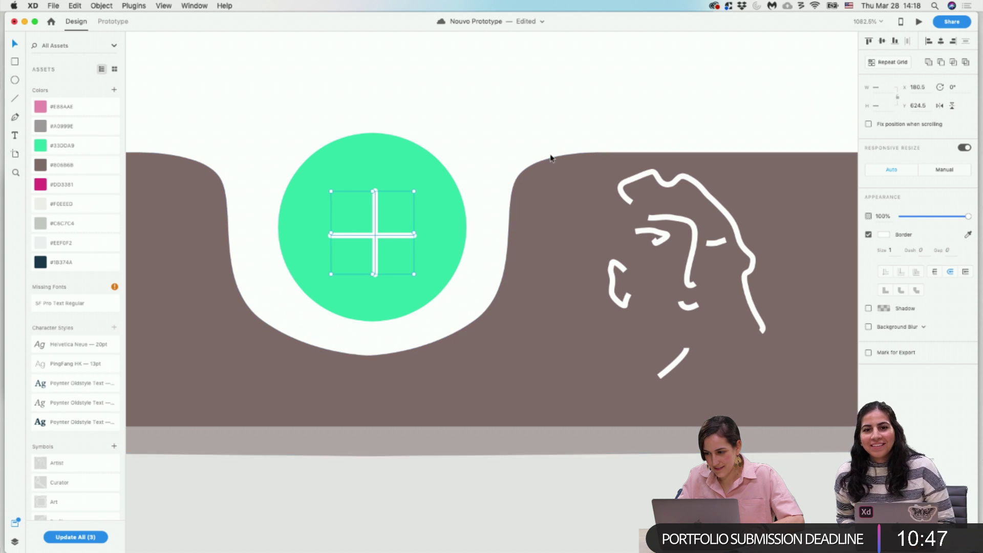
pyautogui.press('Escape')
# Shift the white plus within the green circle to X 179.5.
pyautogui.click(376, 221)
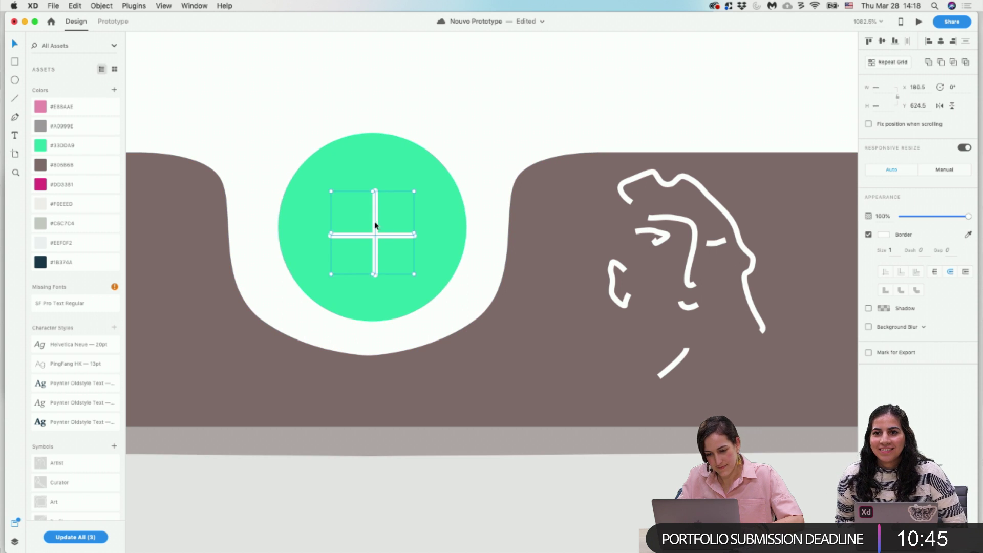
pyautogui.moveTo(375, 222); pyautogui.dragTo(371, 214)
pyautogui.scroll(5, 438, 212)
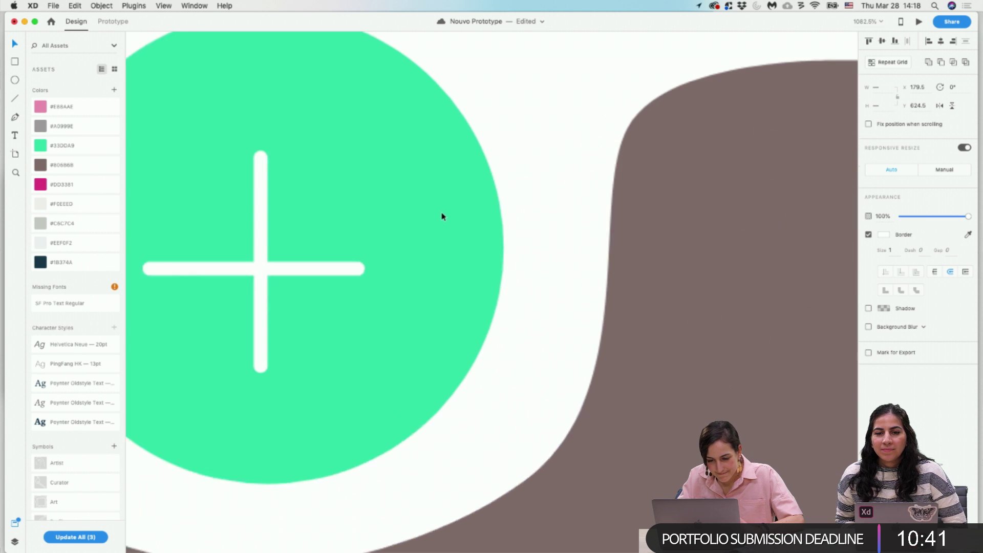
pyautogui.hscroll(-5, 338, 274)
pyautogui.click(612, 226)
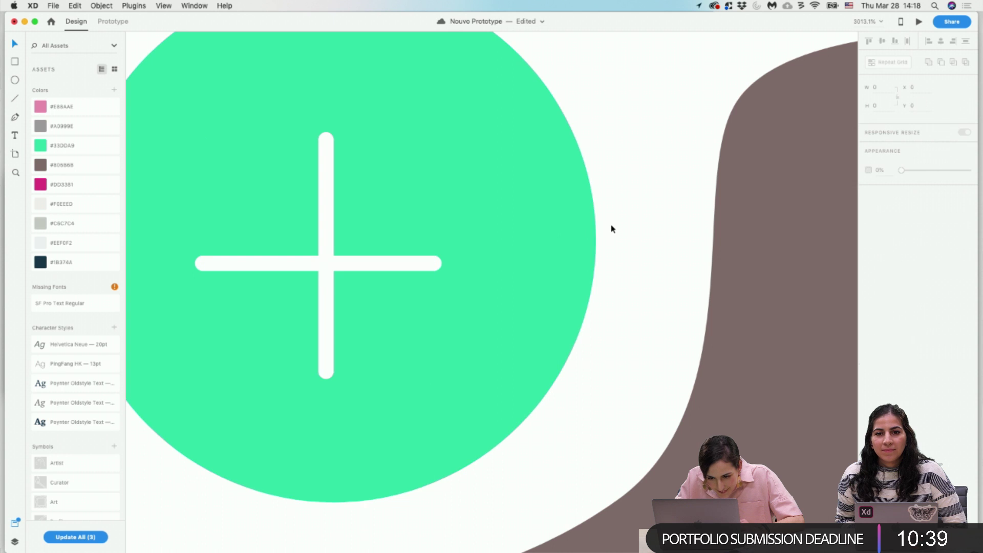
pyautogui.moveTo(327, 228); pyautogui.dragTo(311, 228)
pyautogui.press('Right')
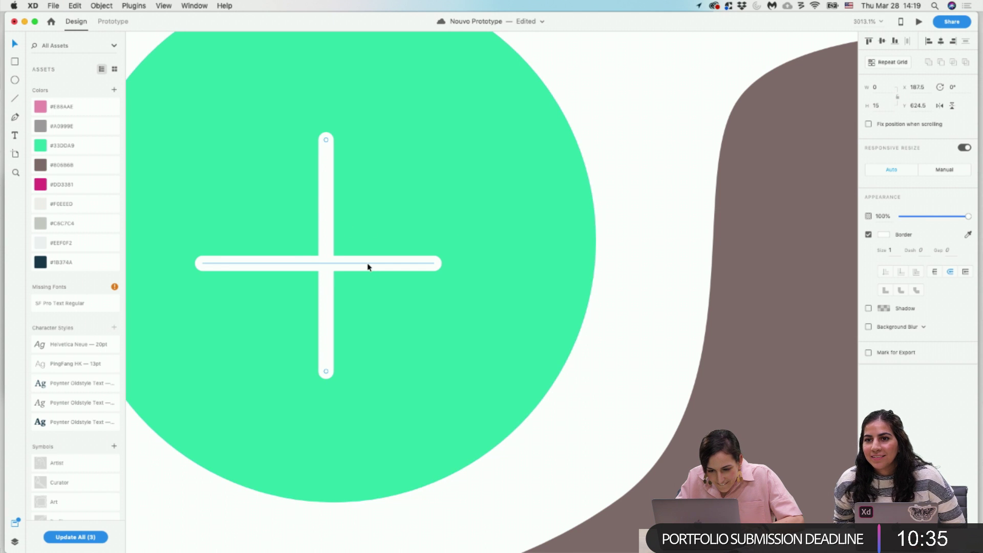
pyautogui.scroll(-2, 368, 267)
pyautogui.scroll(-5, 367, 267)
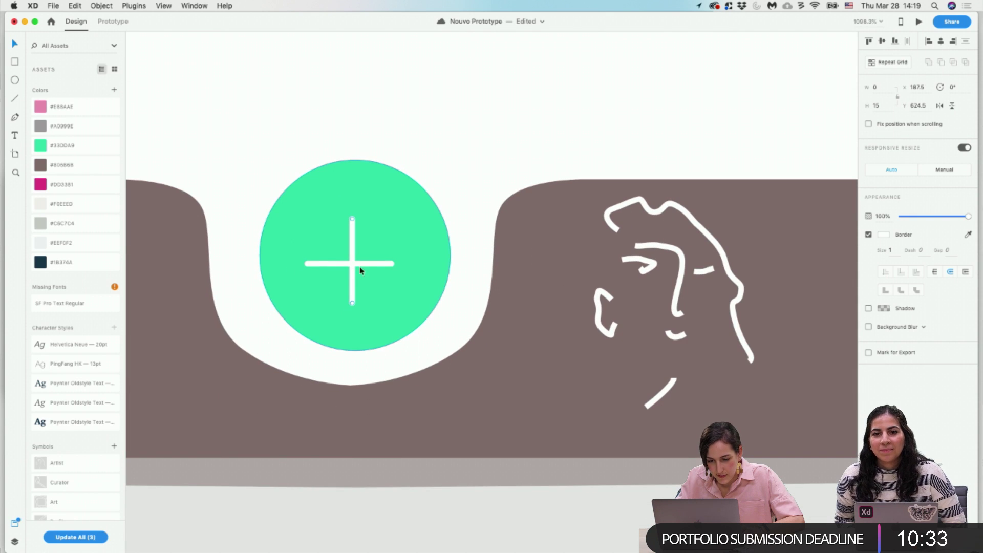
# Save the two plus lines together as a symbol named Plus.
pyautogui.click(366, 268)
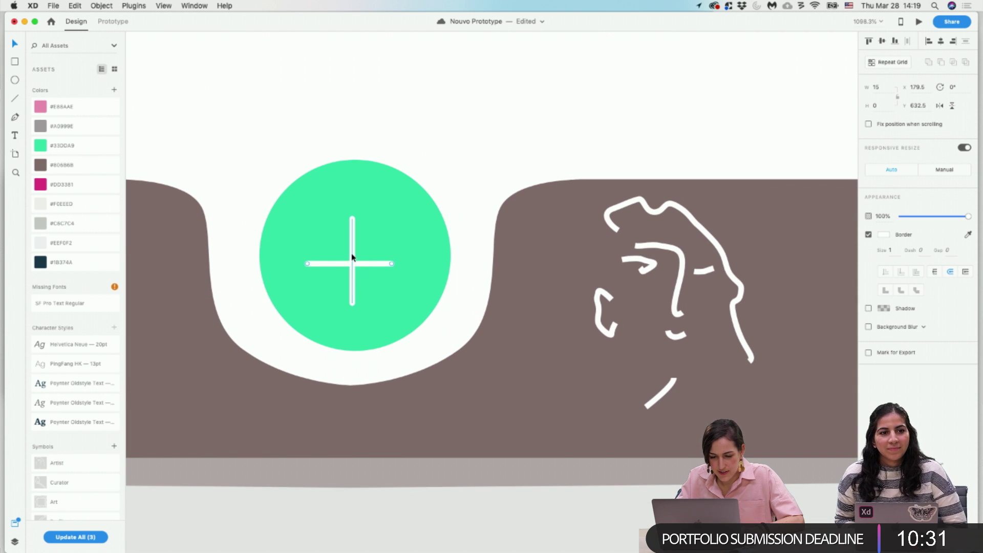
pyautogui.doubleClick(367, 286)
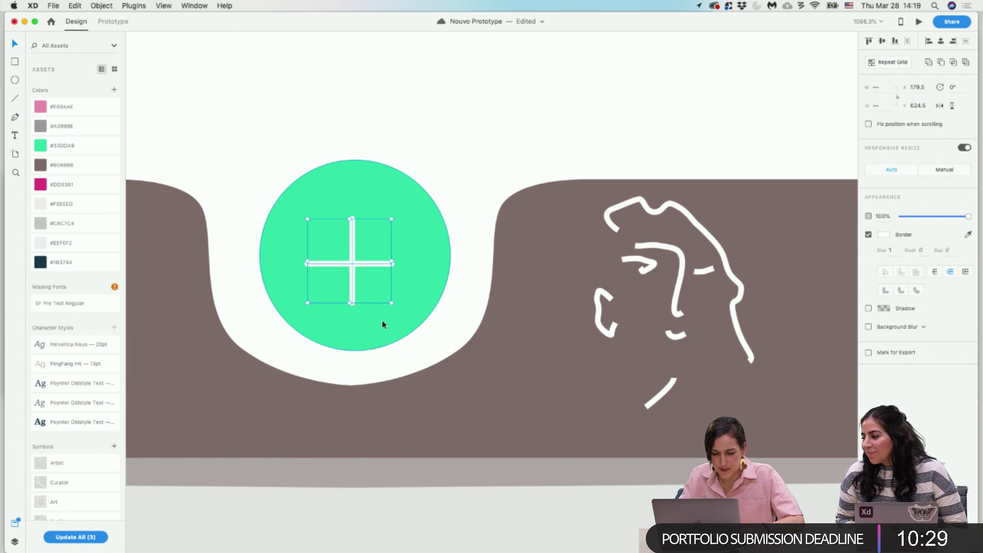
pyautogui.click(114, 447)
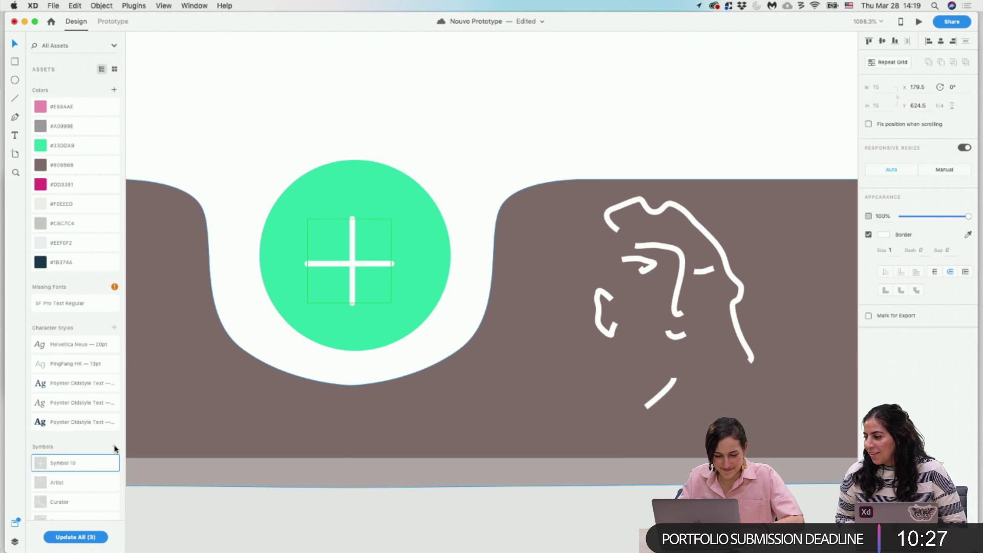
pyautogui.doubleClick(67, 464)
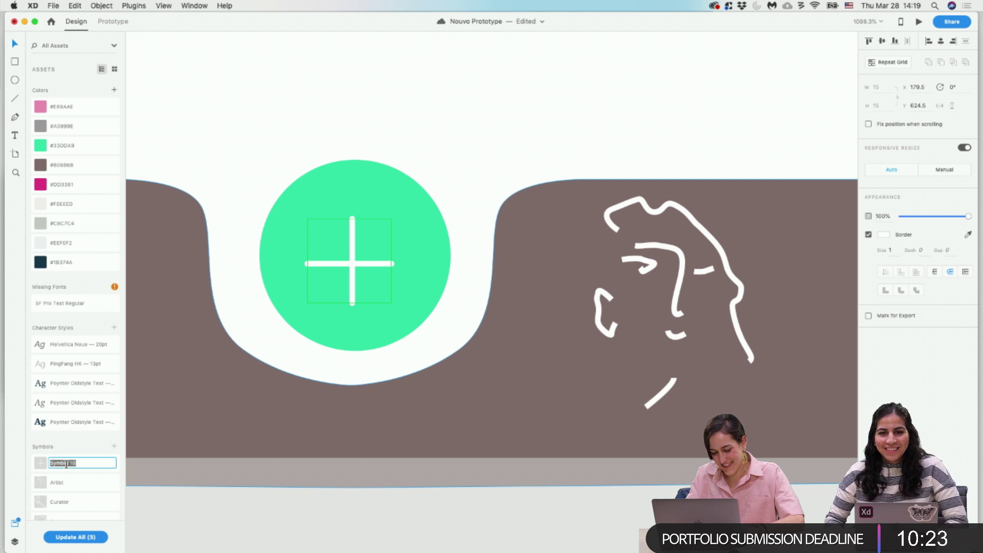
pyautogui.write('Plus')
pyautogui.press('Return')
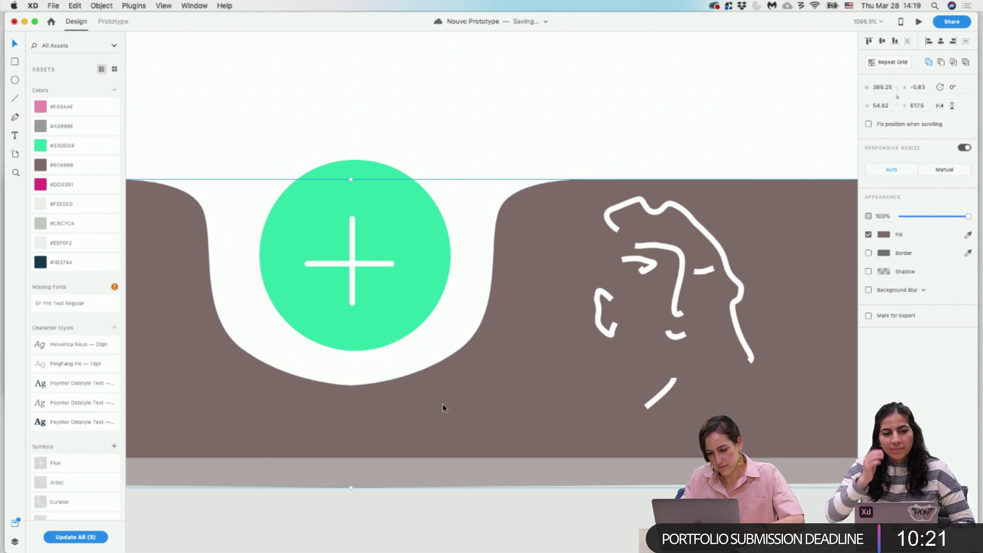
# Center the Plus symbol and the green circle on each other horizontally and vertically.
pyautogui.click(385, 307)
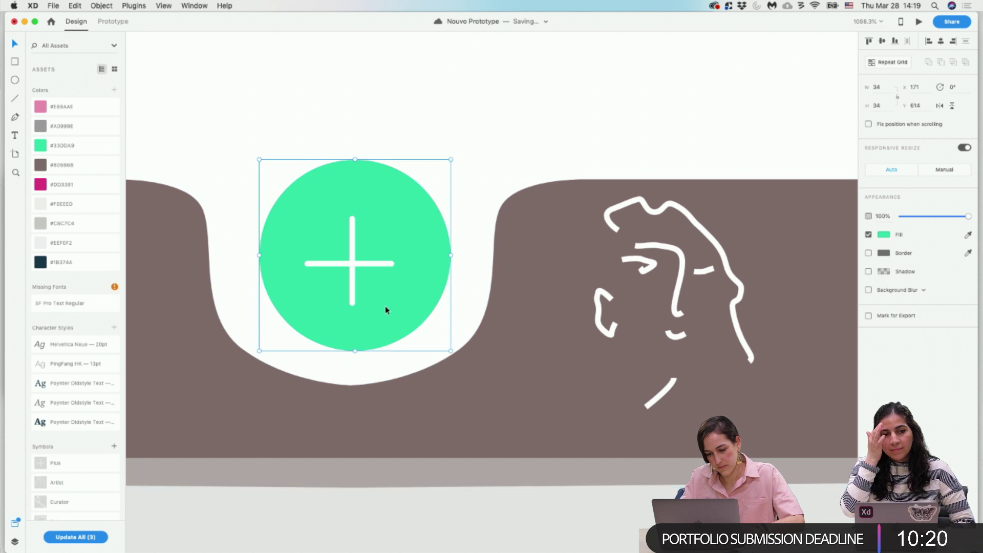
pyautogui.doubleClick(352, 258)
pyautogui.click(394, 254)
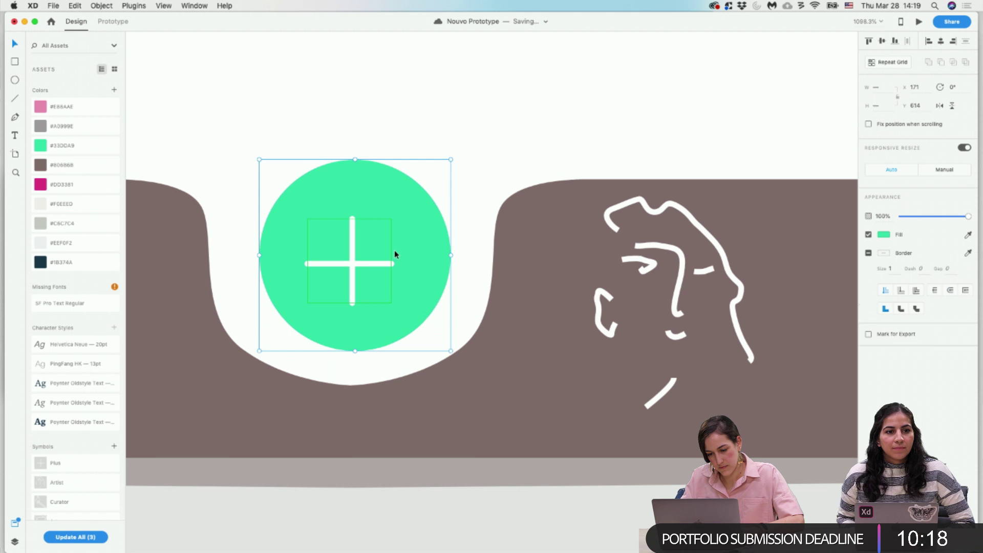
pyautogui.click(882, 40)
pyautogui.click(941, 42)
pyautogui.click(635, 97)
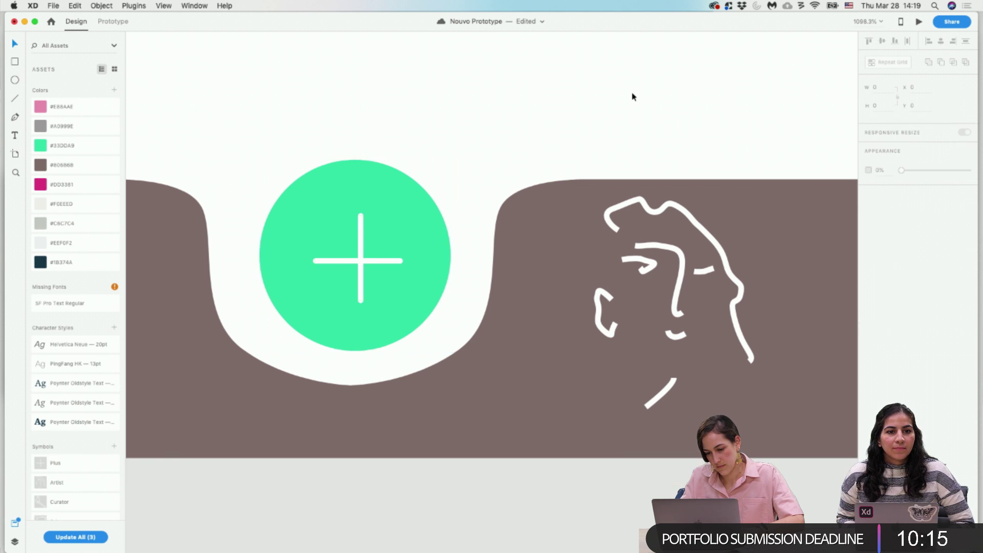
# Copy the beige background shape and footer bar with its icons from Account – 1 and paste them onto Account – 2.
pyautogui.scroll(-6, 635, 97)
pyautogui.scroll(-8, 611, 286)
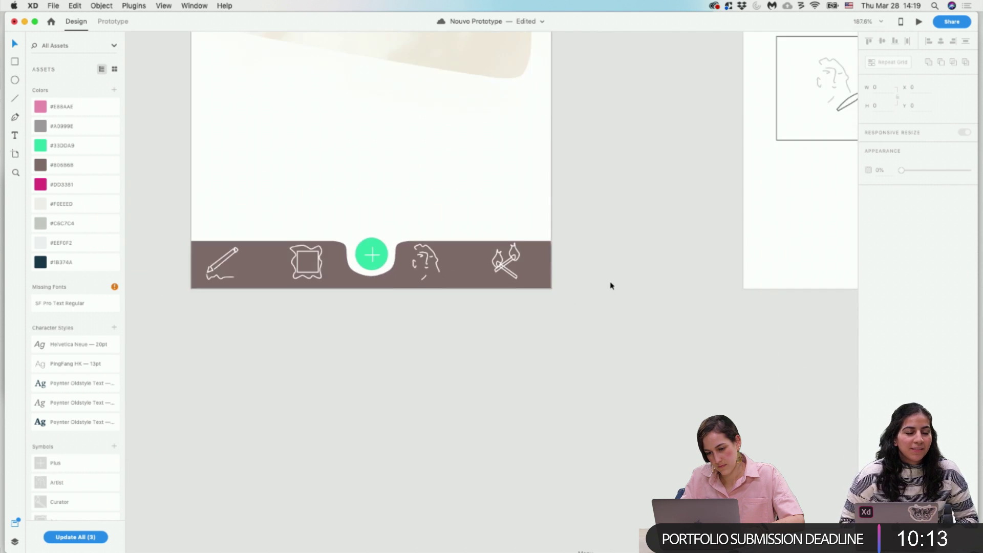
pyautogui.scroll(3, 611, 286)
pyautogui.hscroll(5, 611, 286)
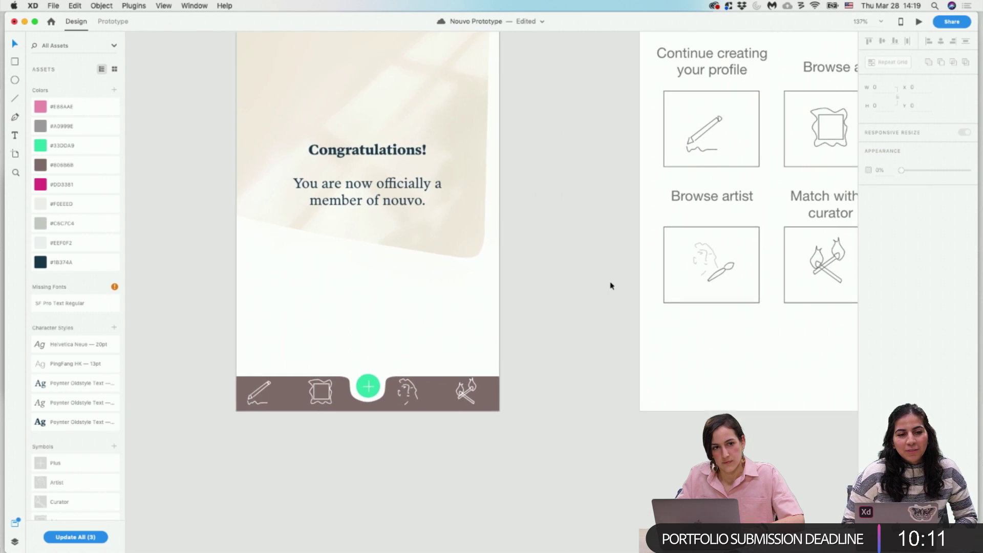
pyautogui.scroll(-3, 610, 286)
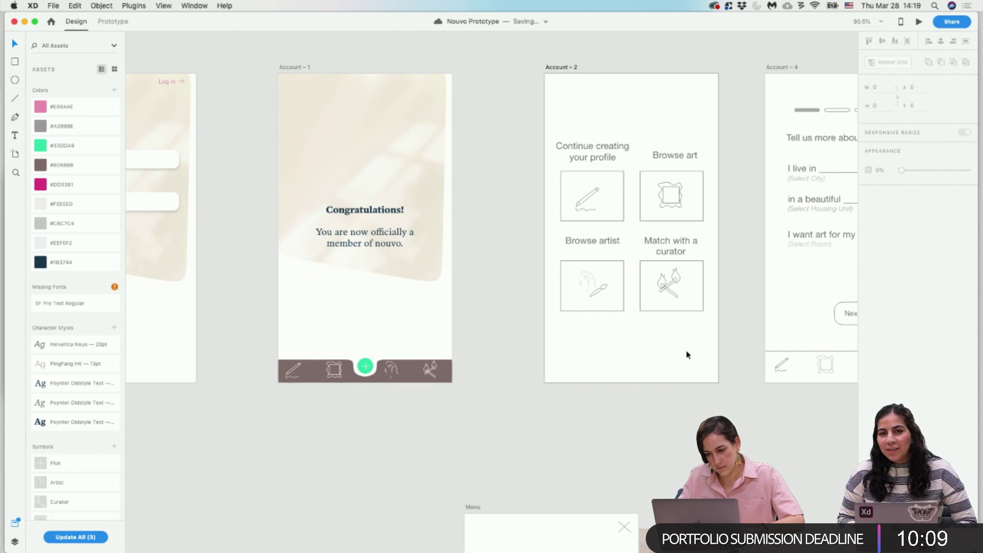
pyautogui.moveTo(735, 345); pyautogui.dragTo(584, 331)
pyautogui.moveTo(449, 395); pyautogui.dragTo(266, 267)
pyautogui.click(561, 68)
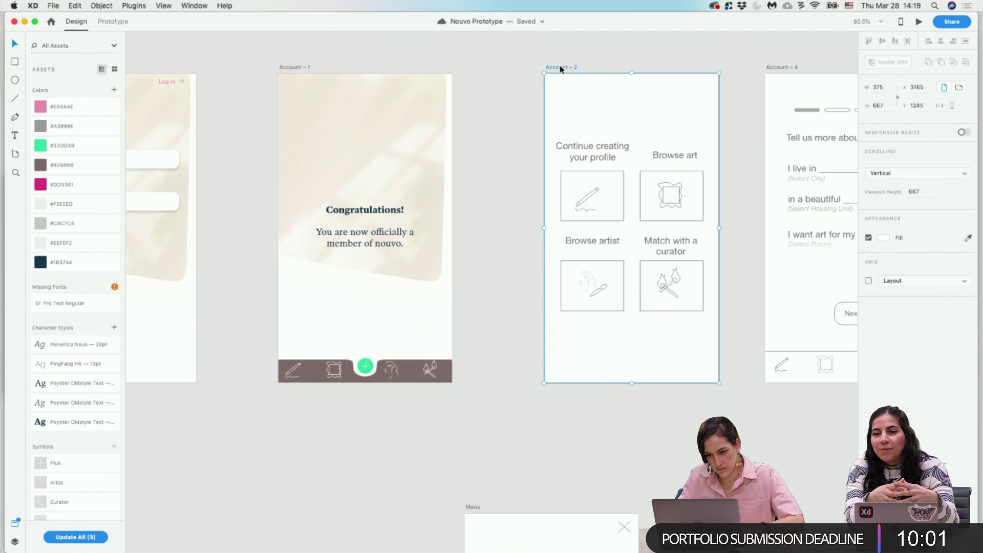
pyautogui.hotkey('ctrl', 'v')
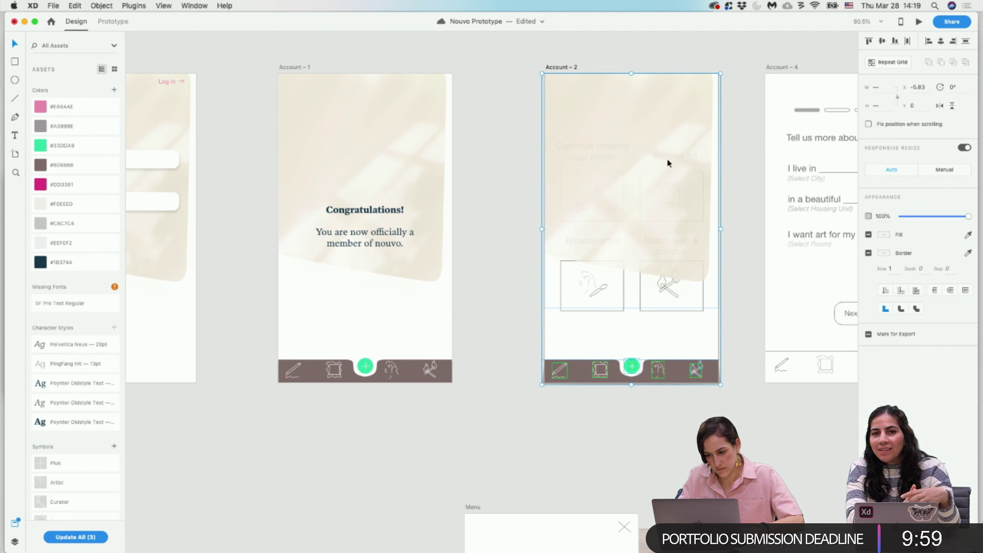
# Send the pasted background and footer bar behind the existing content of Account – 2.
pyautogui.rightClick(658, 128)
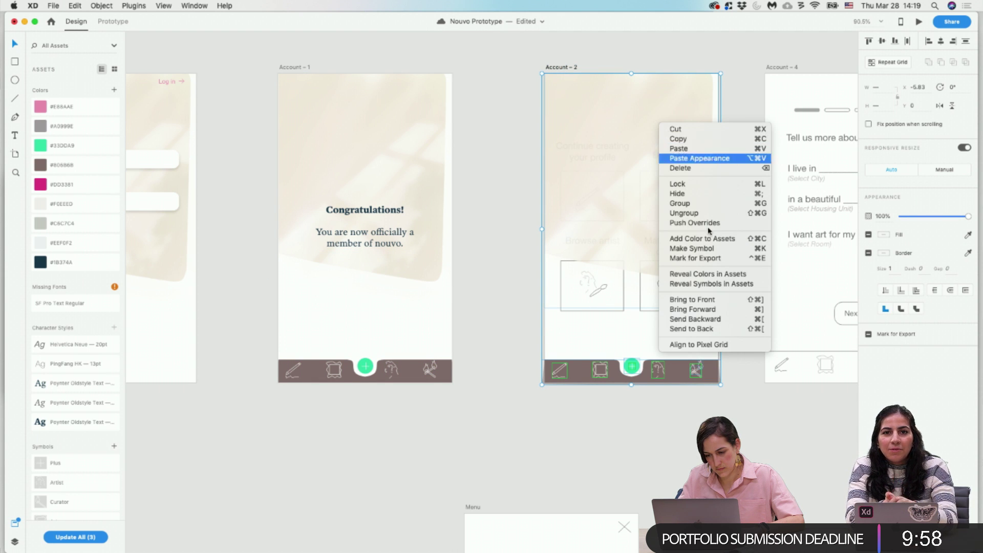
pyautogui.click(729, 330)
pyautogui.hscroll(5, 723, 387)
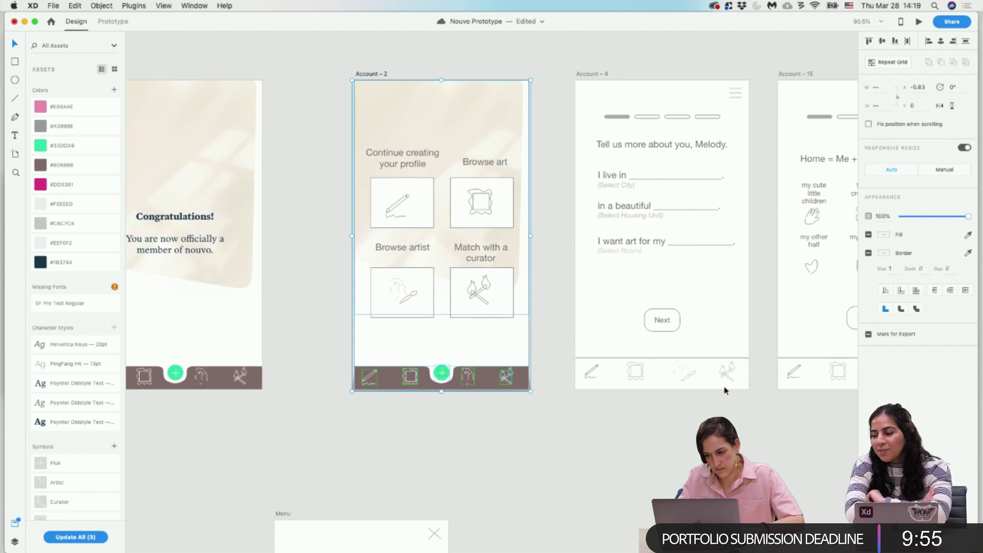
pyautogui.click(644, 456)
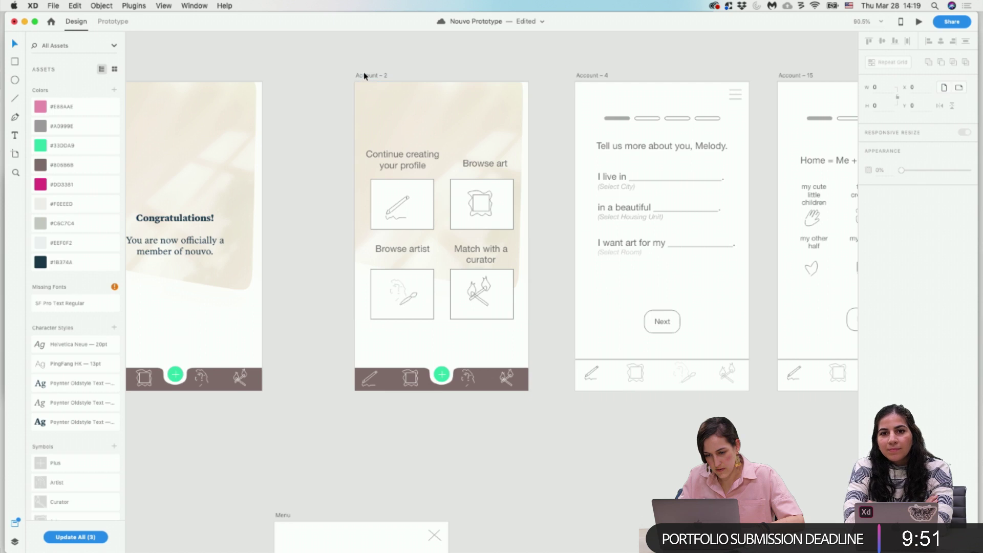
# Move the Account – 2 artboard straight down below the row of artboards and select the Account – 4 artboard.
pyautogui.moveTo(363, 72); pyautogui.dragTo(363, 159)
pyautogui.click(440, 194)
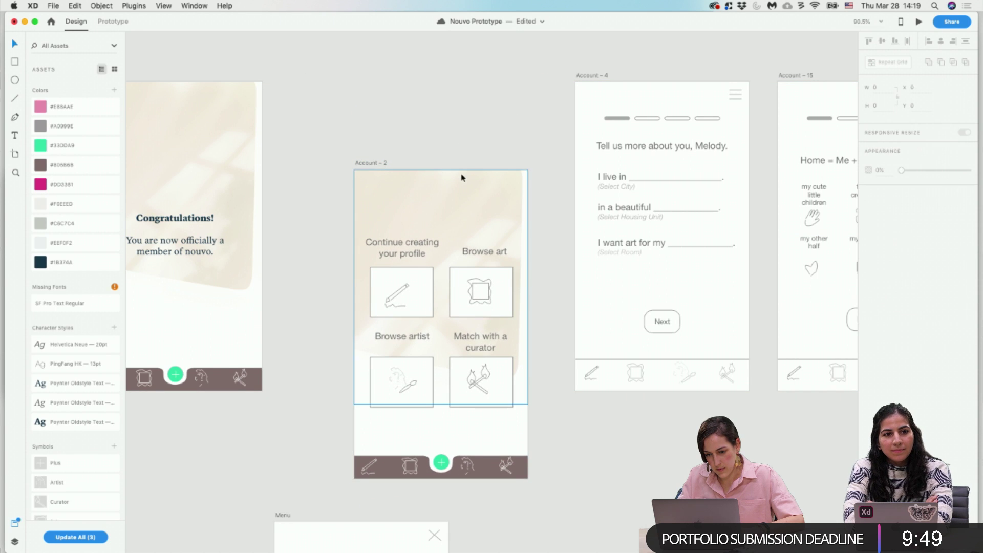
pyautogui.click(590, 75)
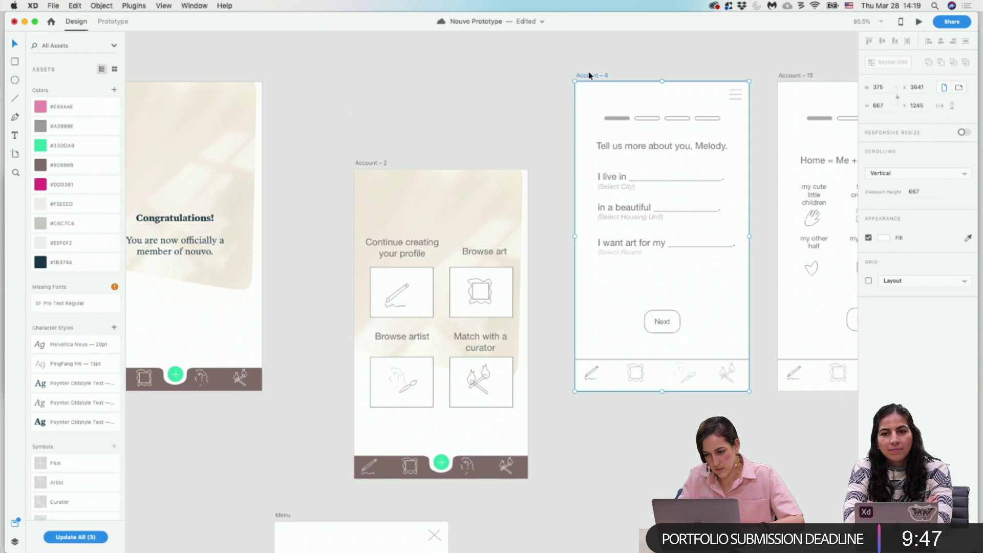
# Remove the menu icon from Account – 4, then paste the beige background and send it behind the screen's content.
pyautogui.click(737, 95)
pyautogui.press('super+v')
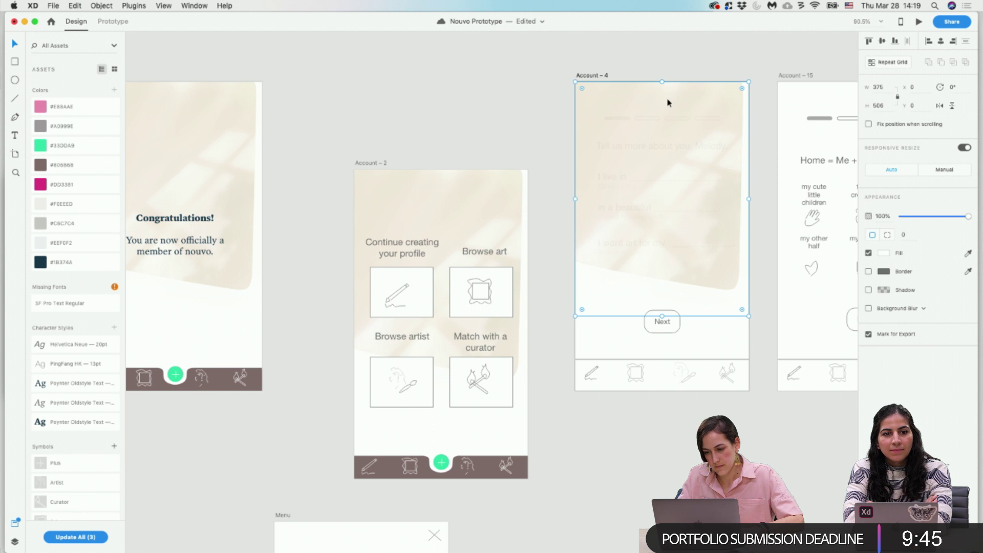
pyautogui.rightClick(717, 111)
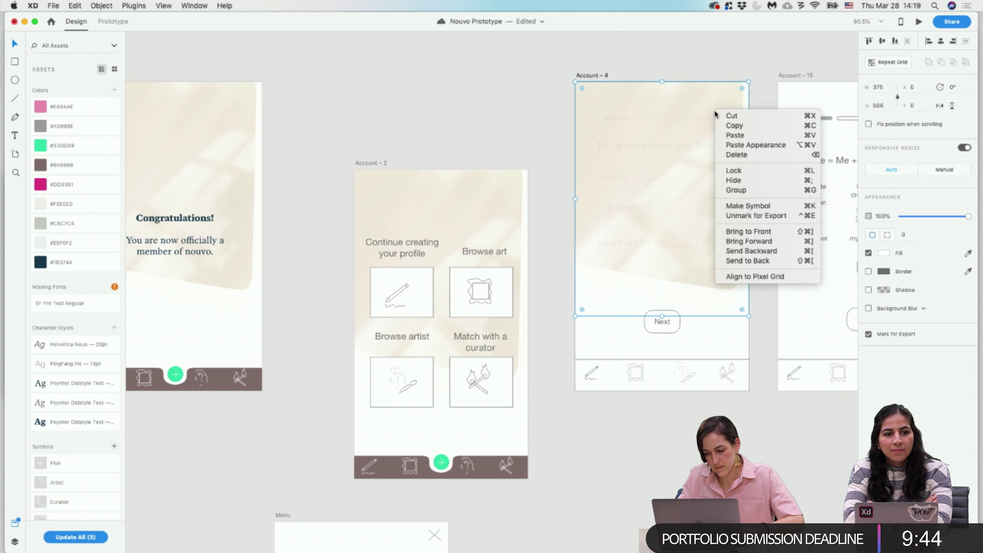
pyautogui.click(768, 260)
pyautogui.click(759, 215)
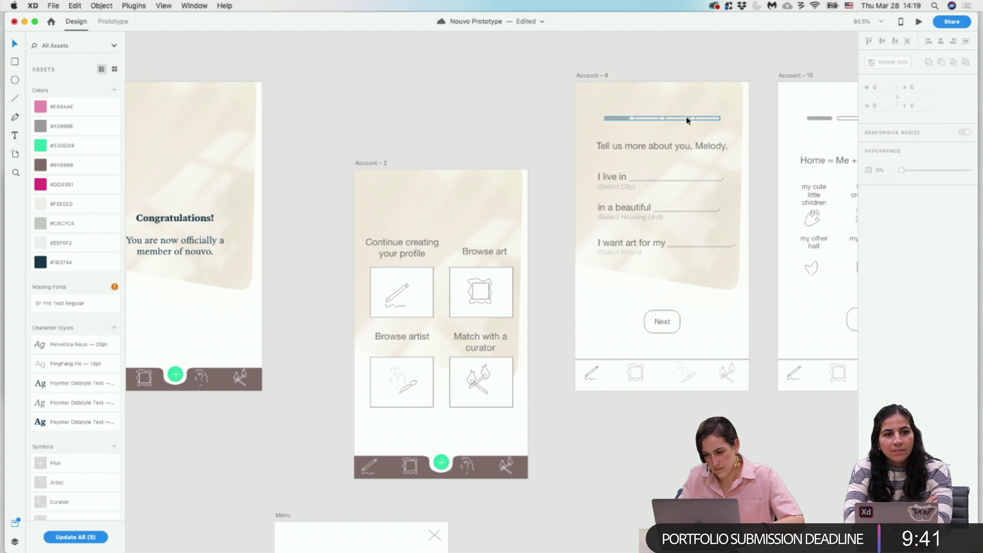
# Delete the progress bar and the outlined Next button from Account – 4.
pyautogui.click(686, 118)
pyautogui.click(686, 118)
pyautogui.press('Delete')
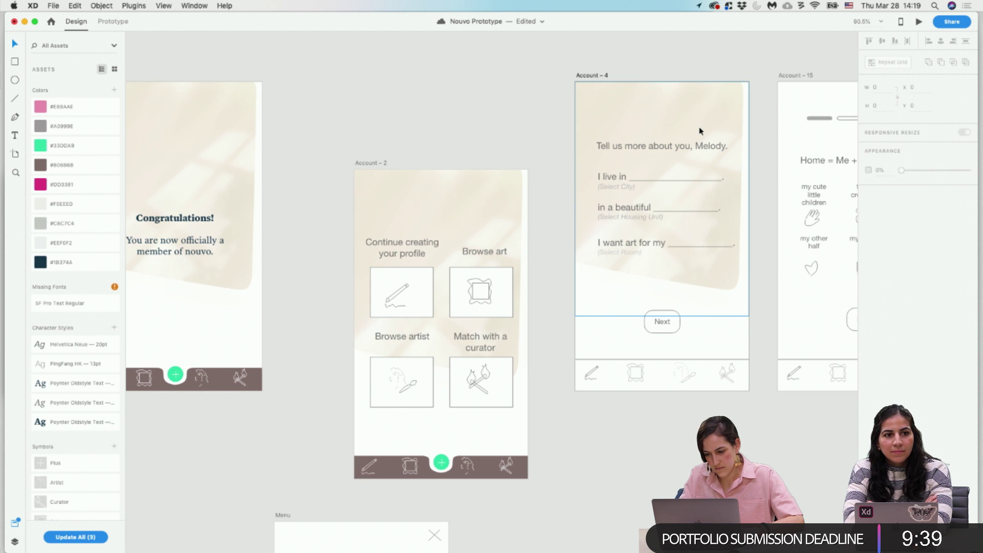
pyautogui.click(662, 323)
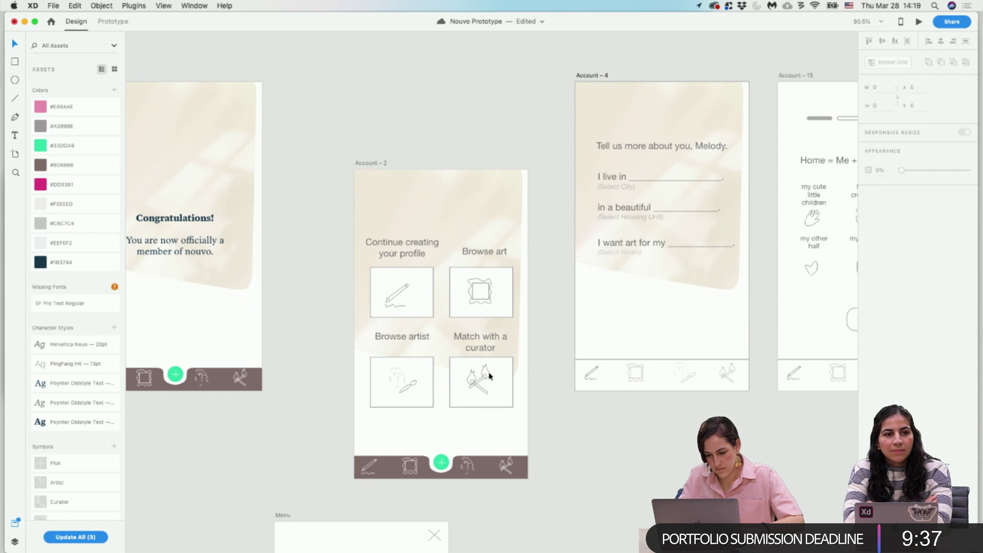
# Copy the pink Next link with its arrow from Account to Account – 4 and raise it to Y 536.
pyautogui.click(348, 252)
pyautogui.scroll(-5, 347, 252)
pyautogui.hscroll(-10, 347, 251)
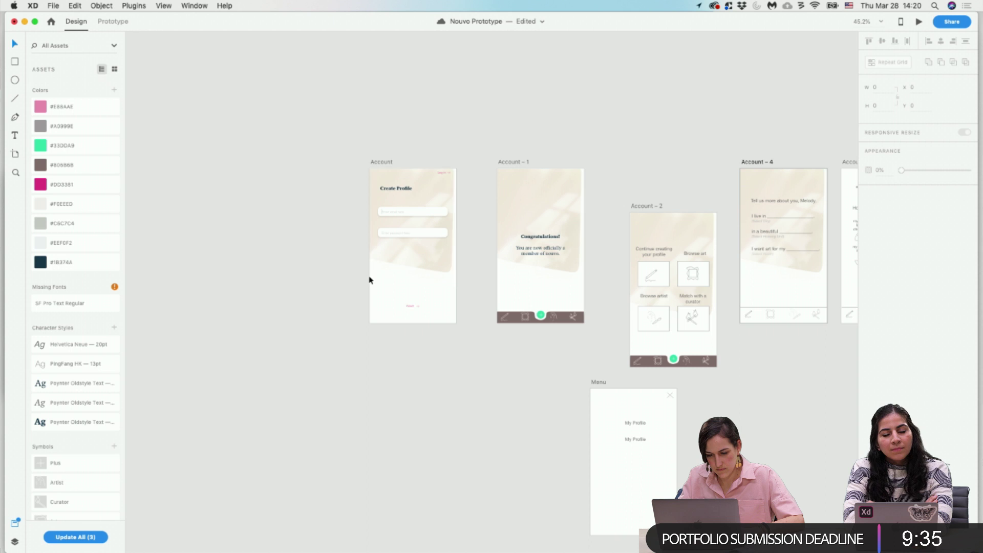
pyautogui.click(412, 306)
pyautogui.press('super+x')
pyautogui.click(758, 162)
pyautogui.press('super+v')
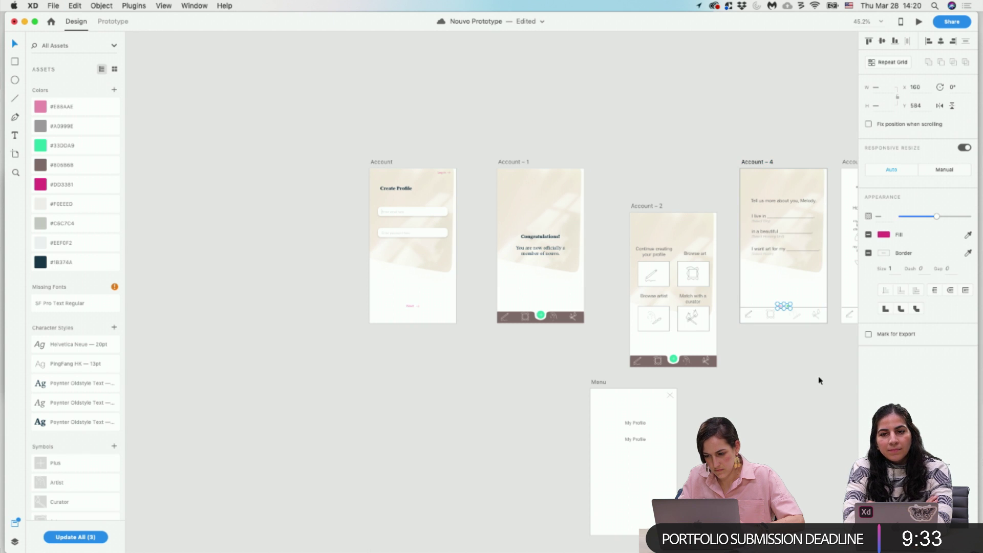
pyautogui.scroll(5, 818, 381)
pyautogui.moveTo(727, 194); pyautogui.dragTo(726, 165)
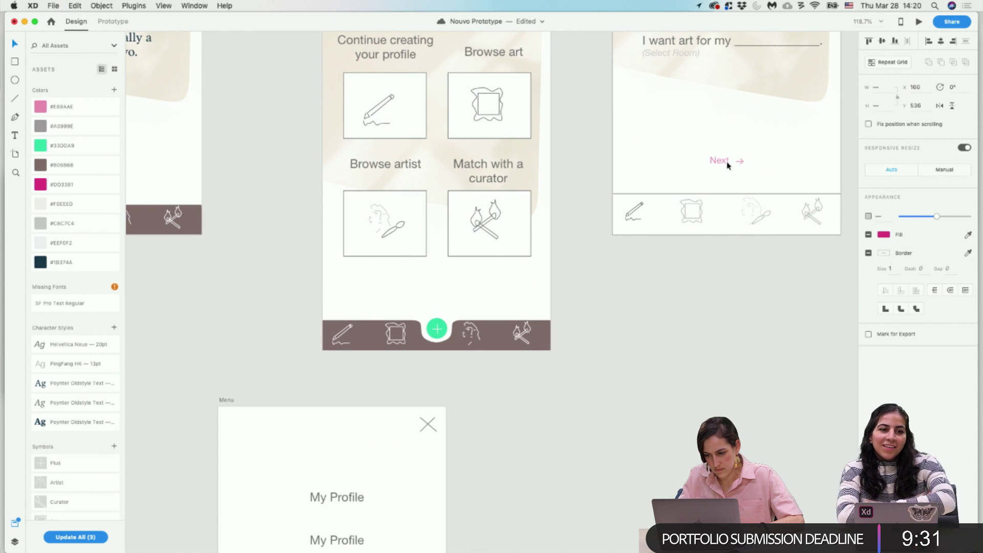
# Replace the outlined footer on Account – 4 with a copy of the brown footer bar and icons from Account – 1.
pyautogui.scroll(-4, 788, 259)
pyautogui.moveTo(412, 252); pyautogui.dragTo(235, 216)
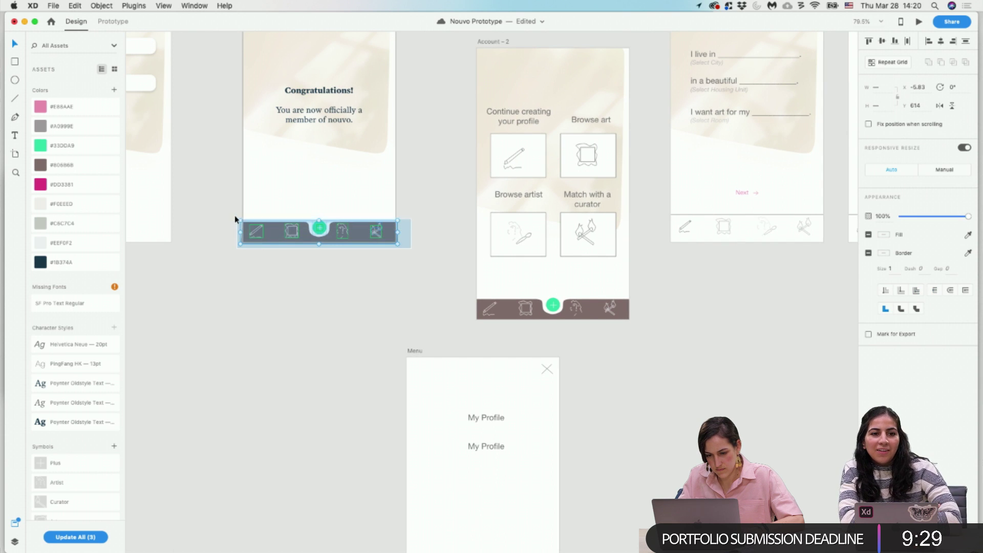
pyautogui.moveTo(820, 247); pyautogui.dragTo(671, 211)
pyautogui.press('super+v')
pyautogui.click(790, 261)
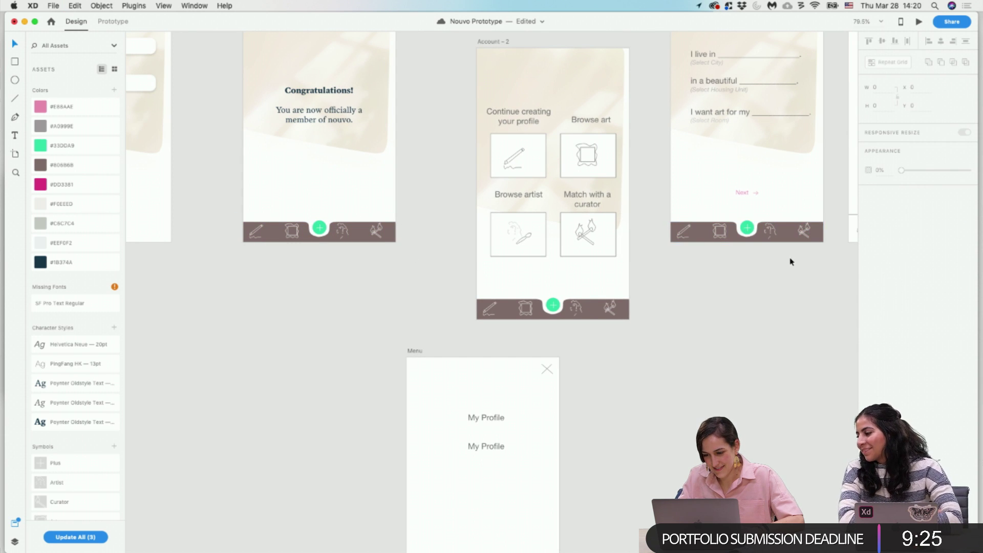
# Copy the email input field together with its placeholder text from the Account artboard.
pyautogui.hscroll(5, 790, 260)
pyautogui.scroll(5, 790, 260)
pyautogui.hscroll(5, 742, 241)
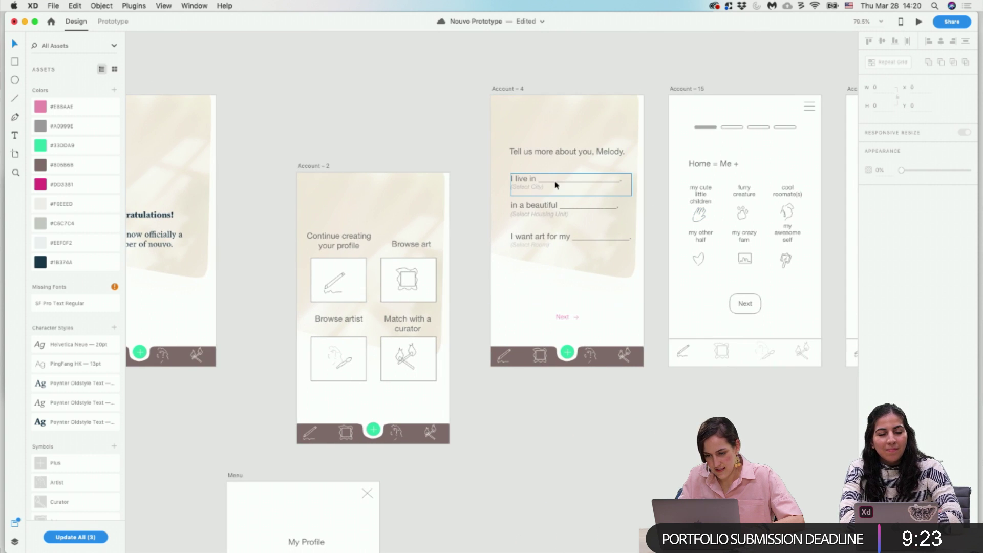
pyautogui.hscroll(-15, 563, 181)
pyautogui.click(637, 177)
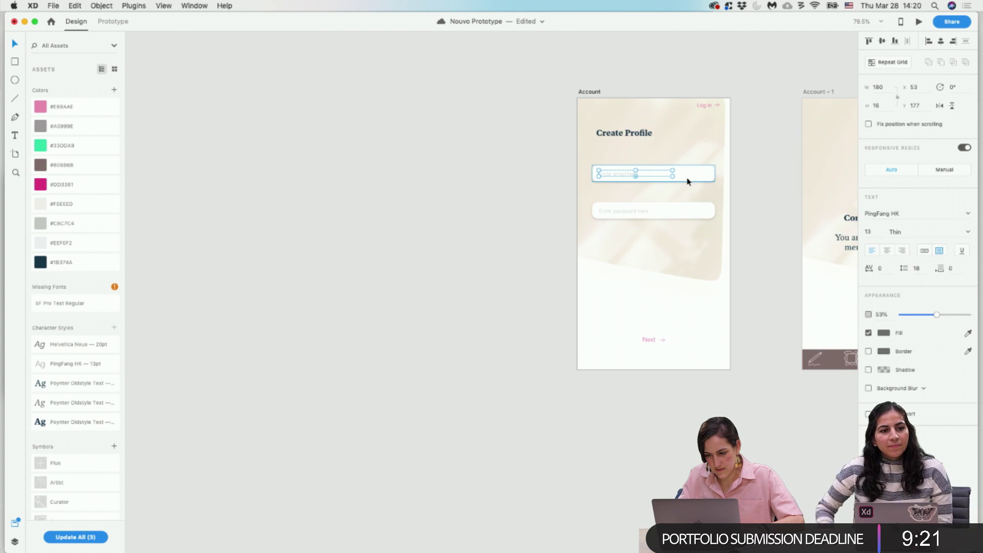
pyautogui.moveTo(741, 180); pyautogui.dragTo(589, 165)
pyautogui.hscroll(10, 612, 158)
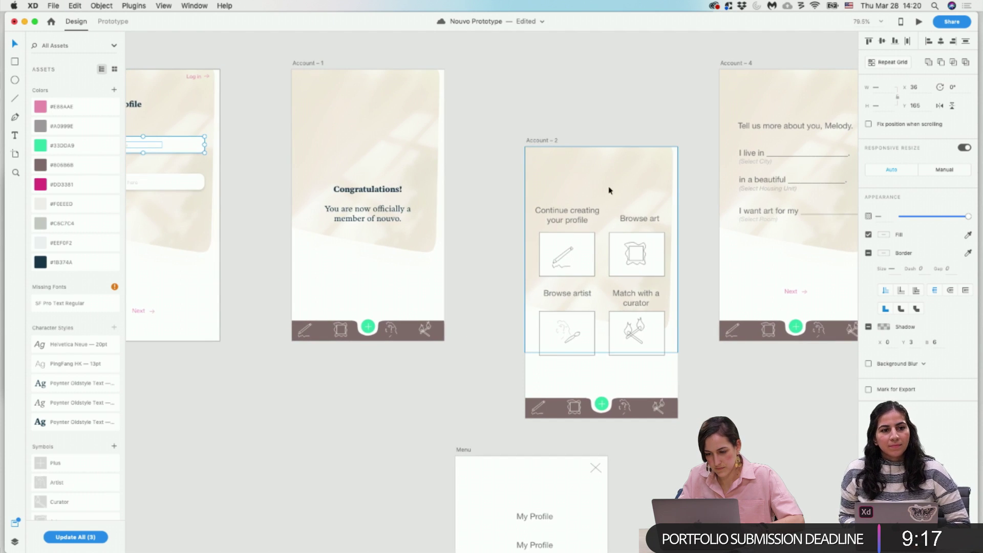
# Move the heading and the "I live in" prompt higher on Account – 4 and paste the copied email field below them.
pyautogui.hscroll(4, 614, 192)
pyautogui.scroll(6, 614, 164)
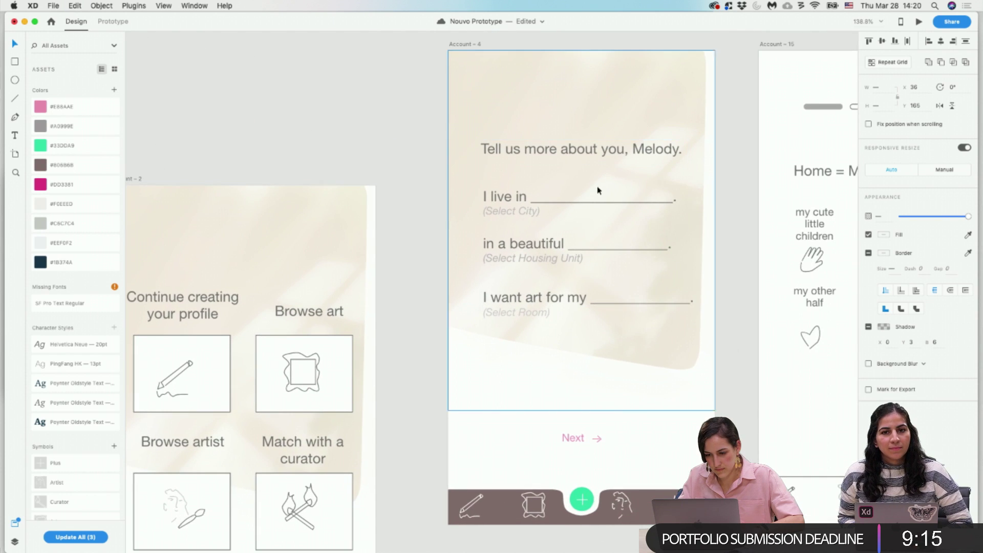
pyautogui.click(588, 204)
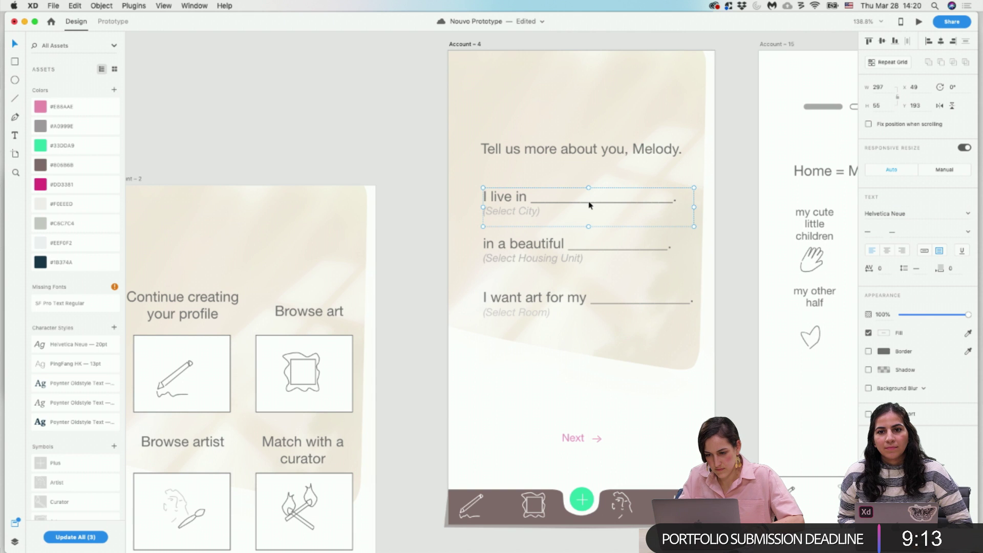
pyautogui.moveTo(603, 158); pyautogui.dragTo(592, 115)
pyautogui.moveTo(531, 201)
pyautogui.mouseDown()
pyautogui.moveTo(521, 149)
pyautogui.moveTo(539, 205)
pyautogui.moveTo(538, 195)
pyautogui.mouseUp()
pyautogui.press('super+v')
# Remove the blank line and the "(Select City)" hint from the first prompt, keeping only "I live in".
pyautogui.doubleClick(544, 150)
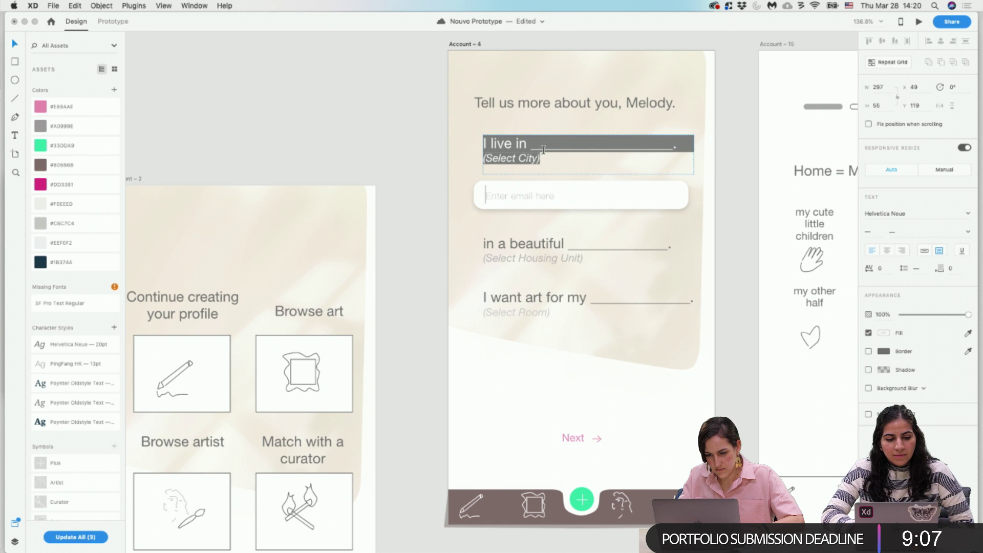
pyautogui.click(531, 147)
pyautogui.keyDown('shift'); pyautogui.click(541, 159); pyautogui.keyUp('shift')
pyautogui.press('BackSpace')
pyautogui.press('Escape')
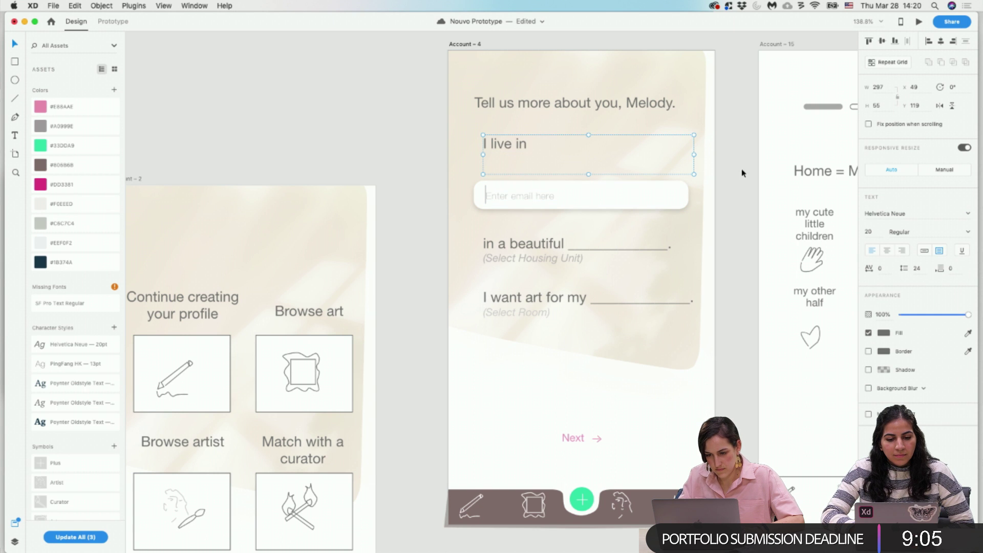
# Apply the regular Poynter Oldstyle Text character style to "I live in" and the bold one to the "Tell us more about you" heading.
pyautogui.click(77, 383)
pyautogui.click(555, 104)
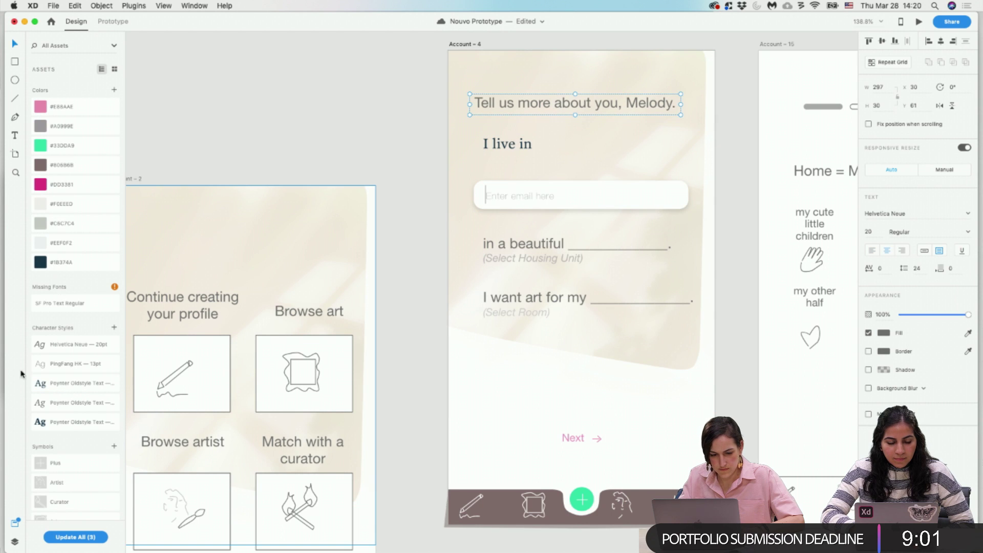
pyautogui.click(68, 420)
# Show the layout grid on Account – 4, align "I live in" with the first column at Y 143 and shrink its box to 97 × 25.
pyautogui.click(472, 44)
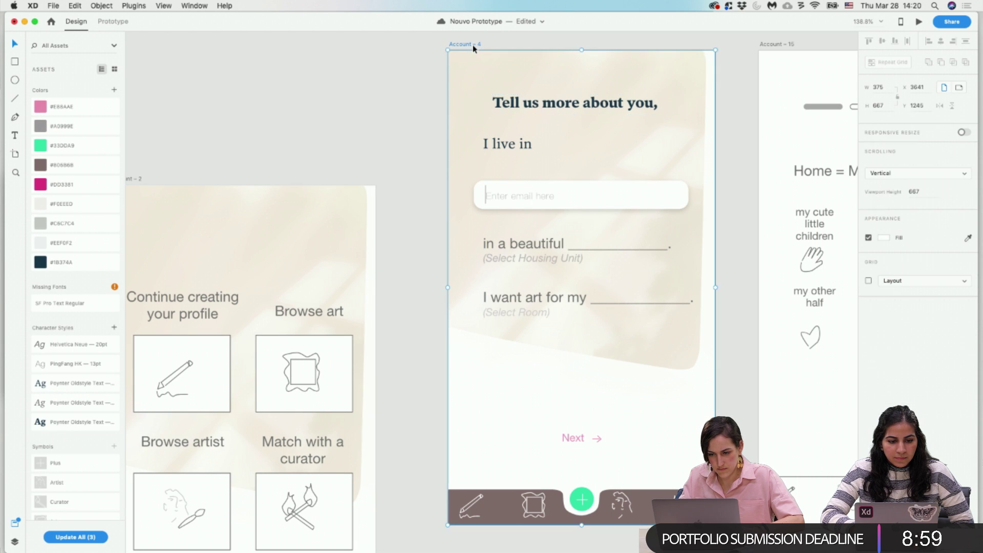
pyautogui.press('super+shift+apostrophe')
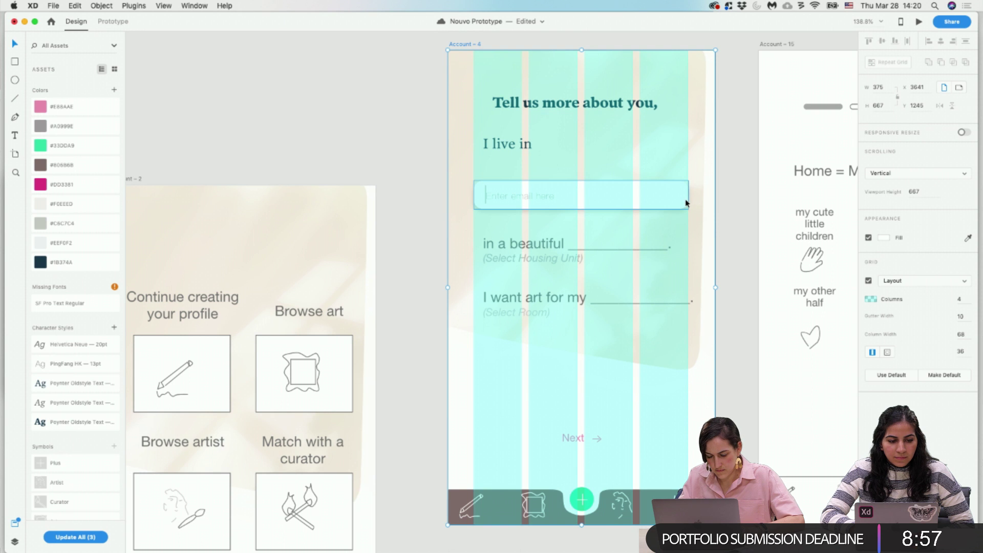
pyautogui.click(524, 150)
pyautogui.moveTo(524, 149); pyautogui.dragTo(514, 158)
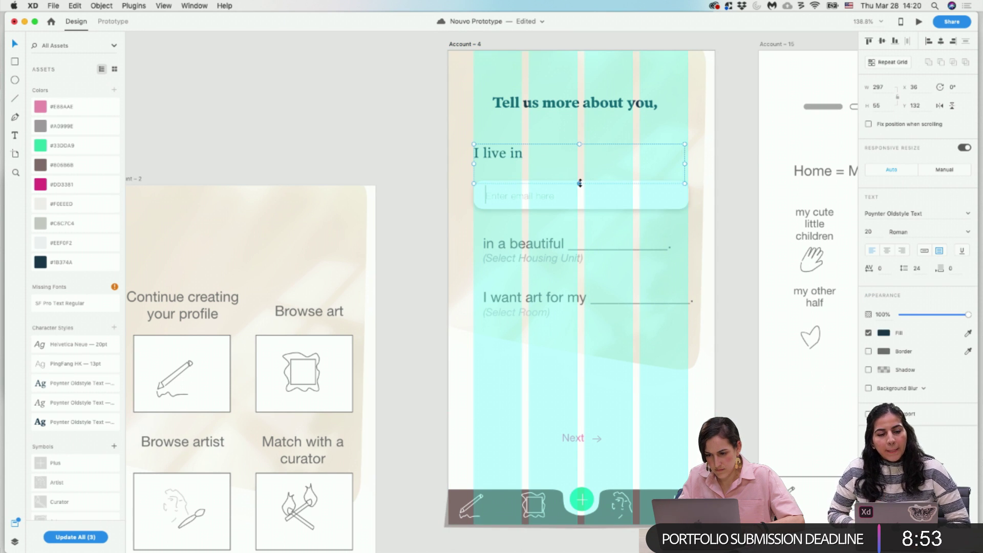
pyautogui.moveTo(579, 184); pyautogui.dragTo(579, 161)
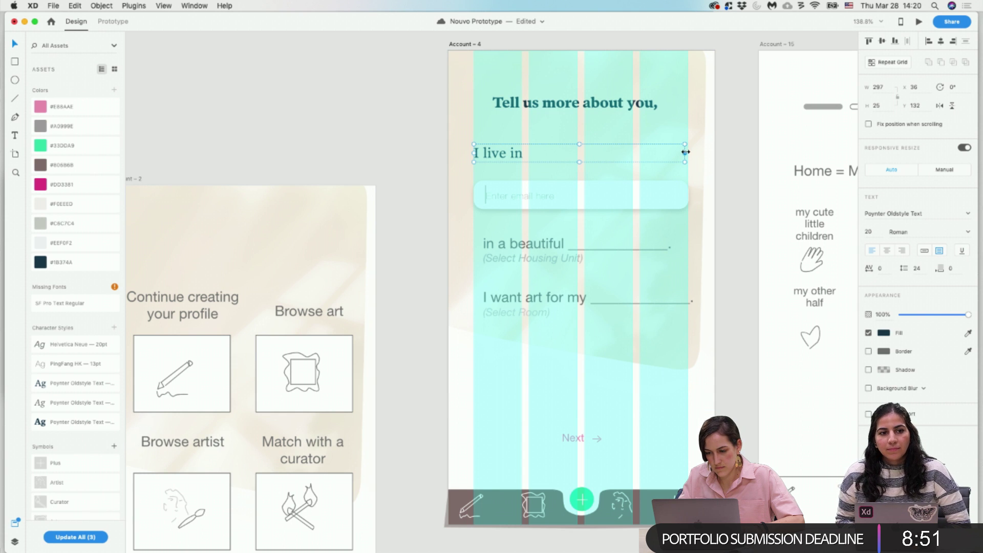
pyautogui.moveTo(686, 152); pyautogui.dragTo(509, 160)
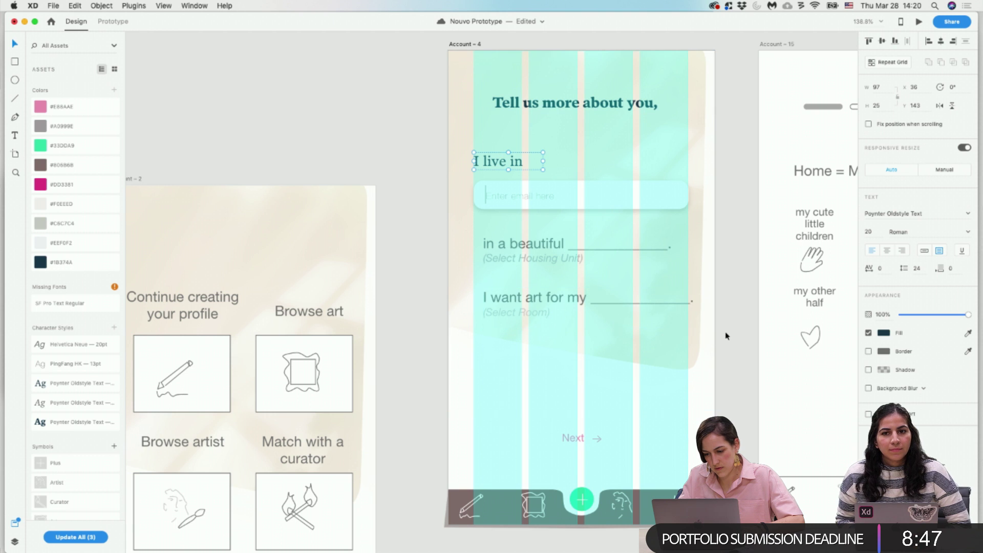
# Move the "in a beautiful" and "I want art for my" prompts down together to make room below the first field.
pyautogui.click(614, 295)
pyautogui.keyDown('shift'); pyautogui.click(555, 254); pyautogui.keyUp('shift')
pyautogui.moveTo(555, 254); pyautogui.dragTo(555, 344)
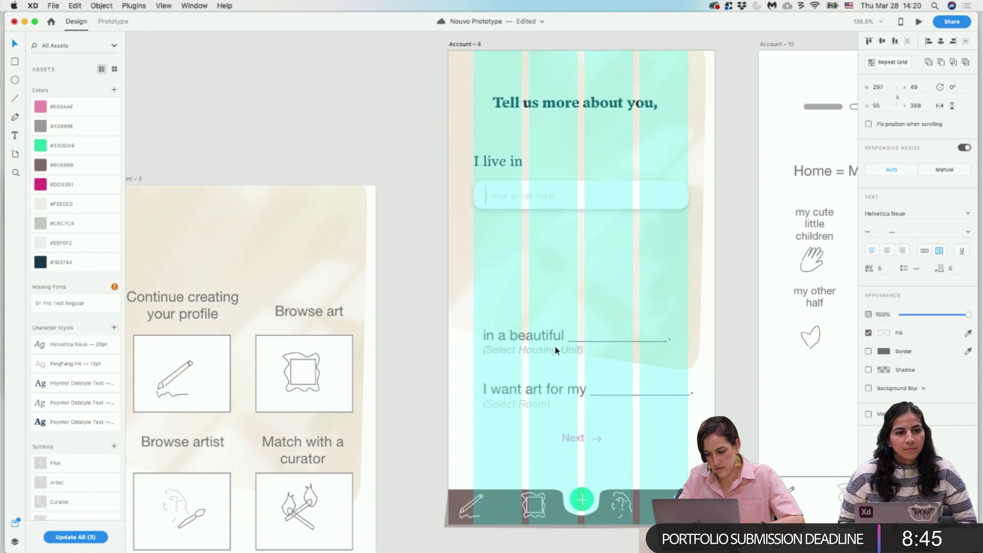
# Duplicate the "I live in" label with its input field and placeholder straight below, placing the copy at Y 253.5.
pyautogui.click(518, 195)
pyautogui.click(501, 163)
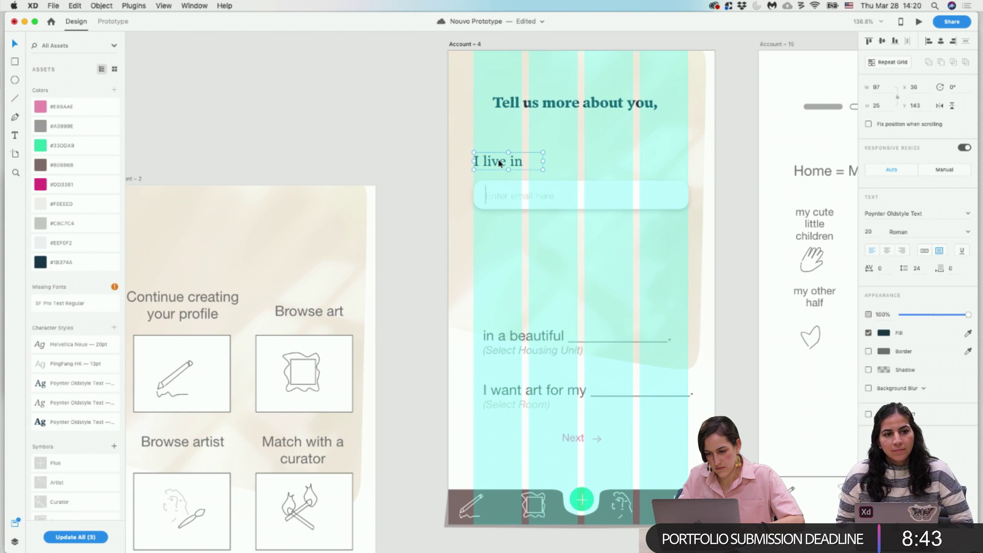
pyautogui.keyDown('shift'); pyautogui.click(485, 194); pyautogui.keyUp('shift')
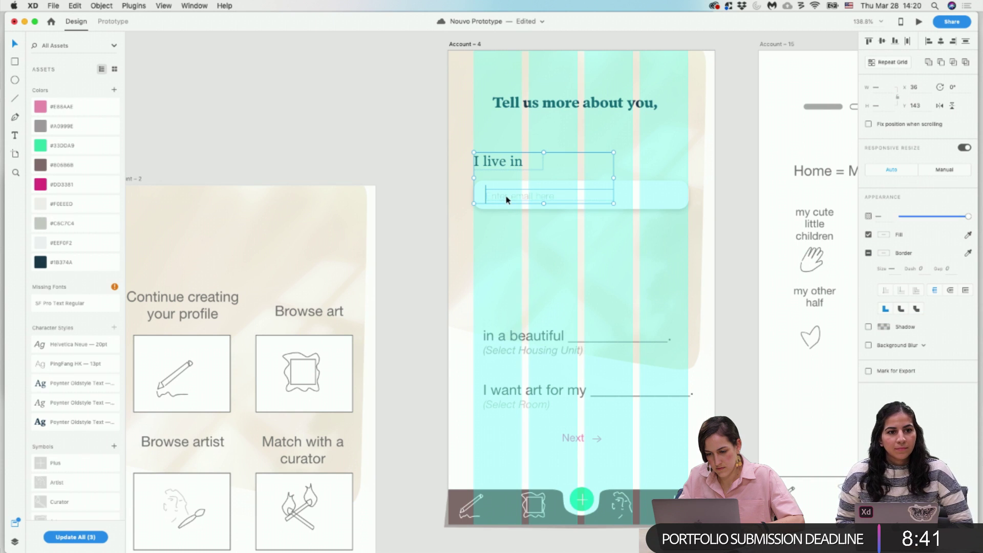
pyautogui.keyDown('shift'); pyautogui.click(625, 194); pyautogui.keyUp('shift')
pyautogui.moveTo(625, 196); pyautogui.dragTo(625, 273)
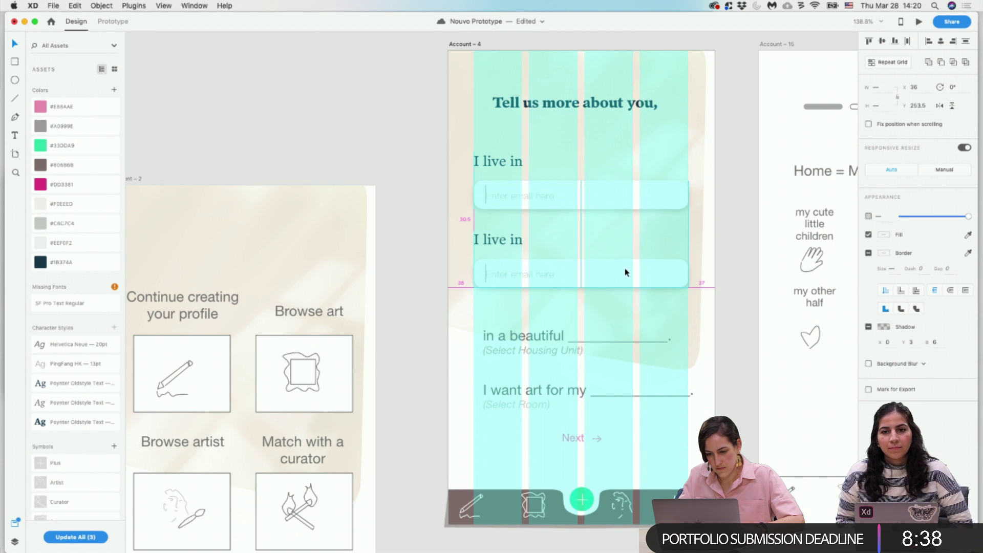
pyautogui.click(707, 288)
# Replace the duplicated label's text with "in a beautiful" copied from the original prompt.
pyautogui.click(516, 348)
pyautogui.doubleClick(538, 336)
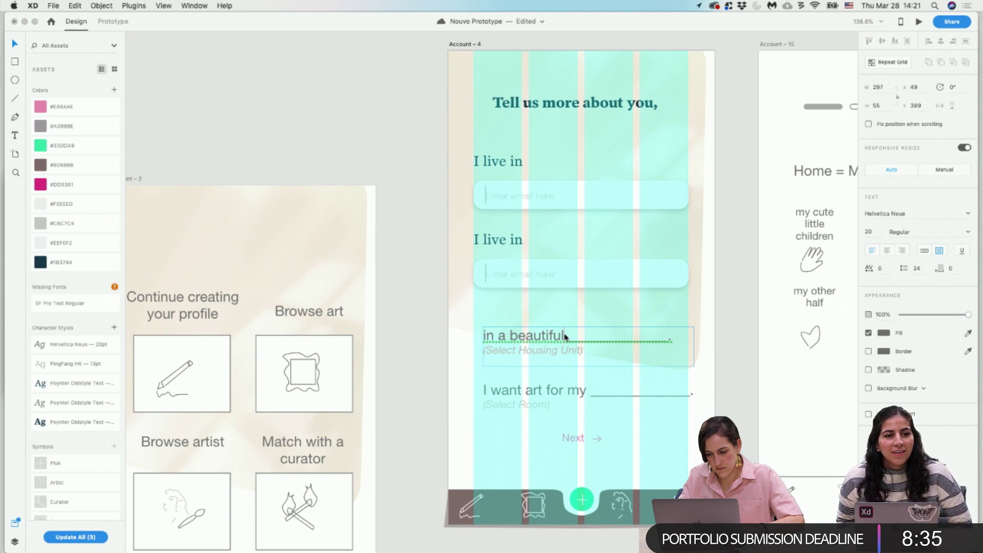
pyautogui.moveTo(565, 336); pyautogui.dragTo(478, 338)
pyautogui.press('super+c')
pyautogui.doubleClick(511, 244)
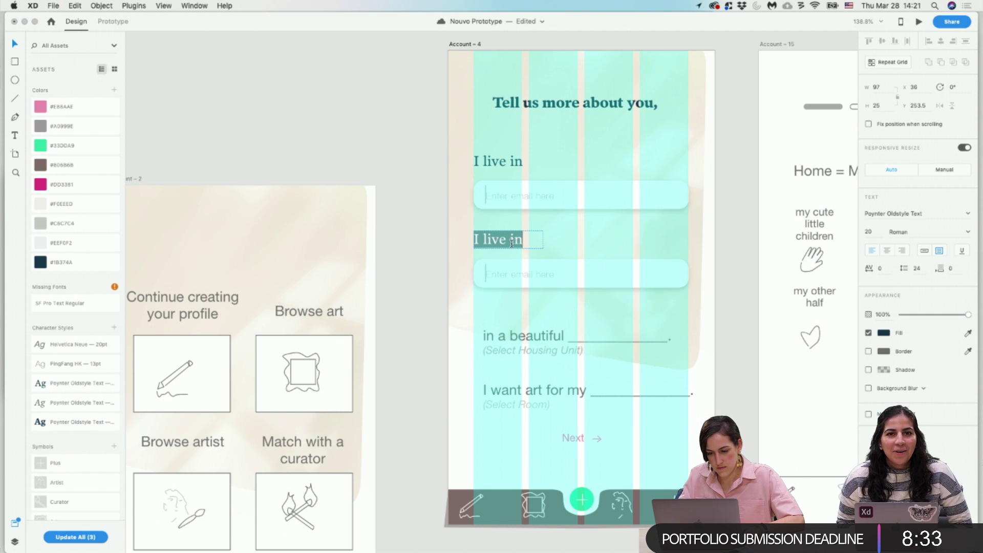
pyautogui.press('super+v')
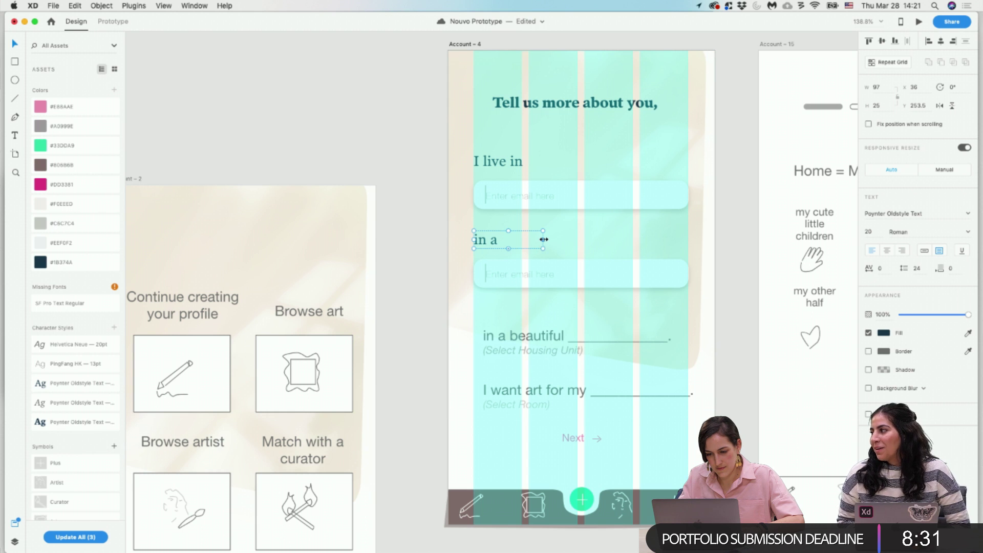
# Widen the second label's box to fit "in a beautiful" and delete the original "in a beautiful" prompt with its housing unit hint.
pyautogui.moveTo(543, 239); pyautogui.dragTo(585, 239)
pyautogui.click(612, 244)
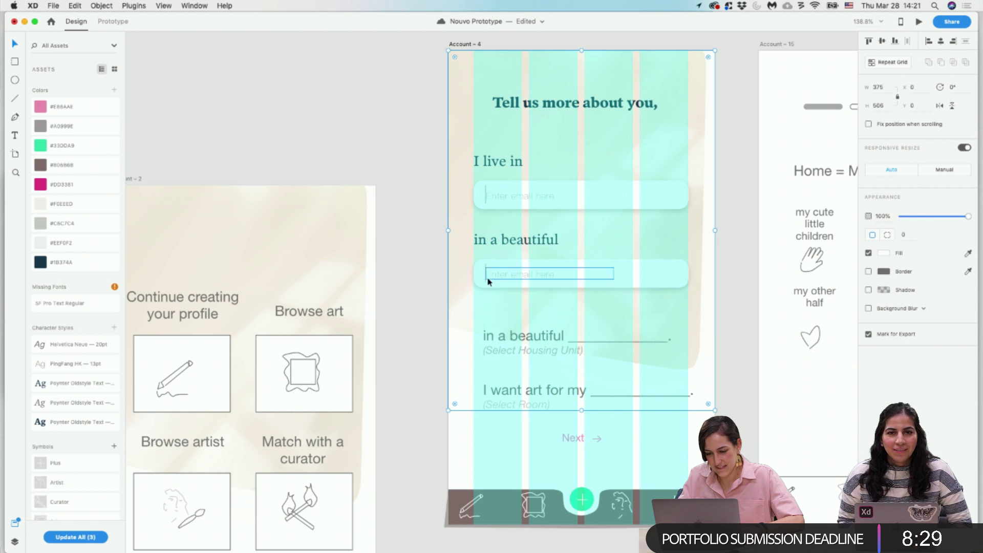
pyautogui.click(598, 361)
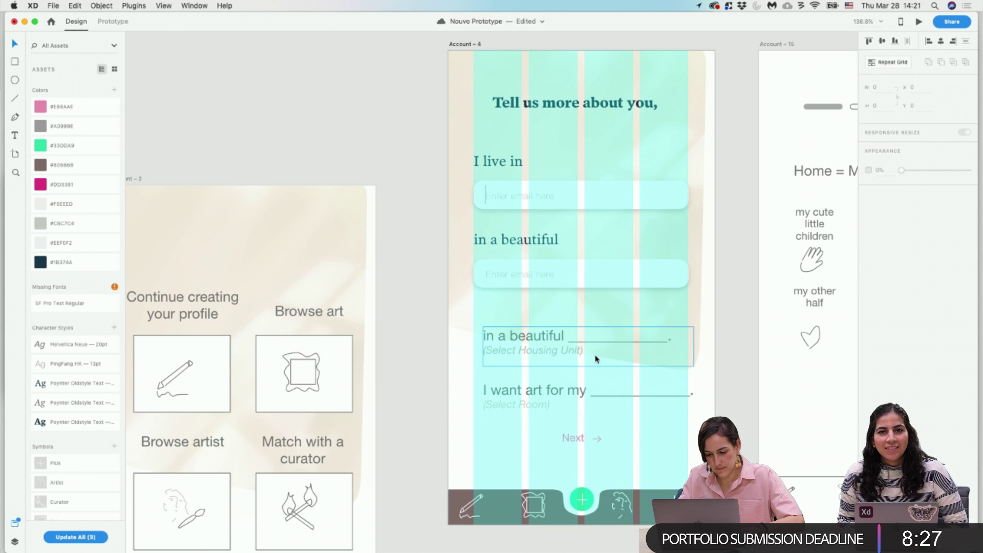
pyautogui.press('Delete')
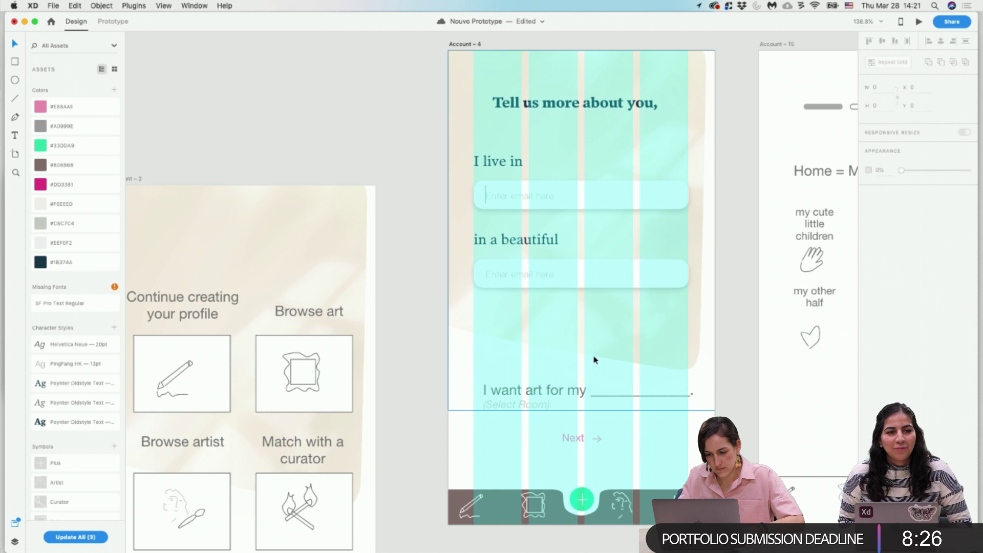
# Replace the first field's placeholder with "Select City" and the second field's placeholder with "Select Housing Unit".
pyautogui.doubleClick(527, 195)
pyautogui.press('BackSpace')
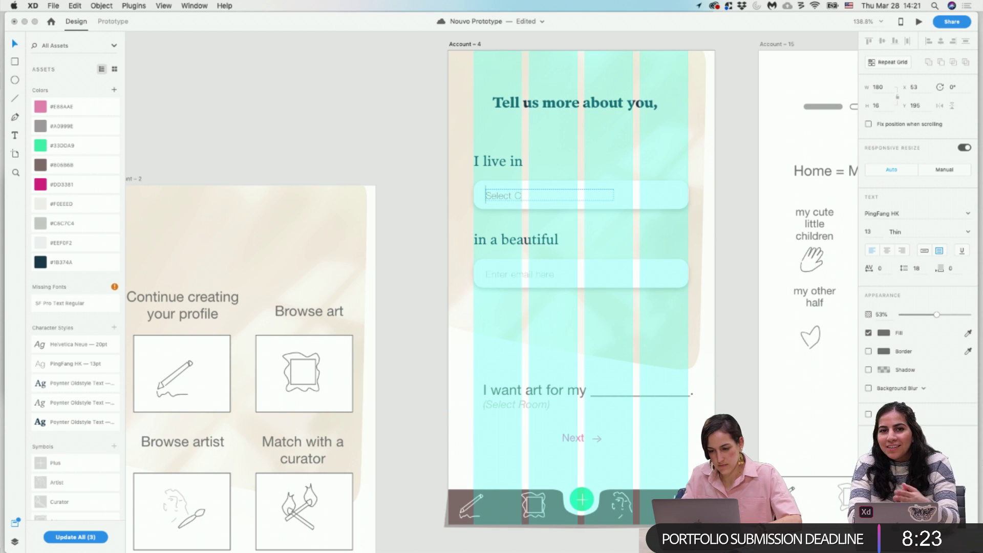
pyautogui.doubleClick(529, 277)
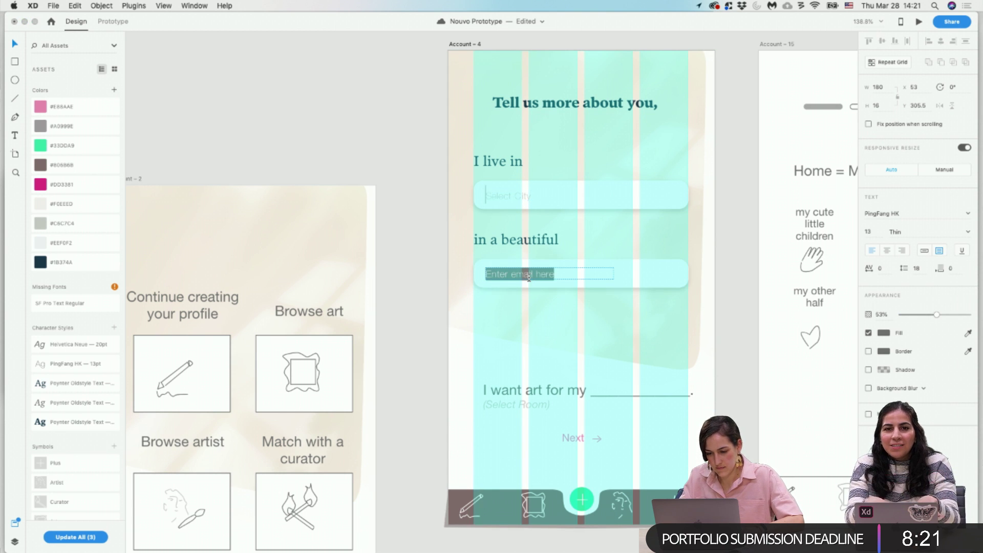
pyautogui.write('Select Housing Unit')
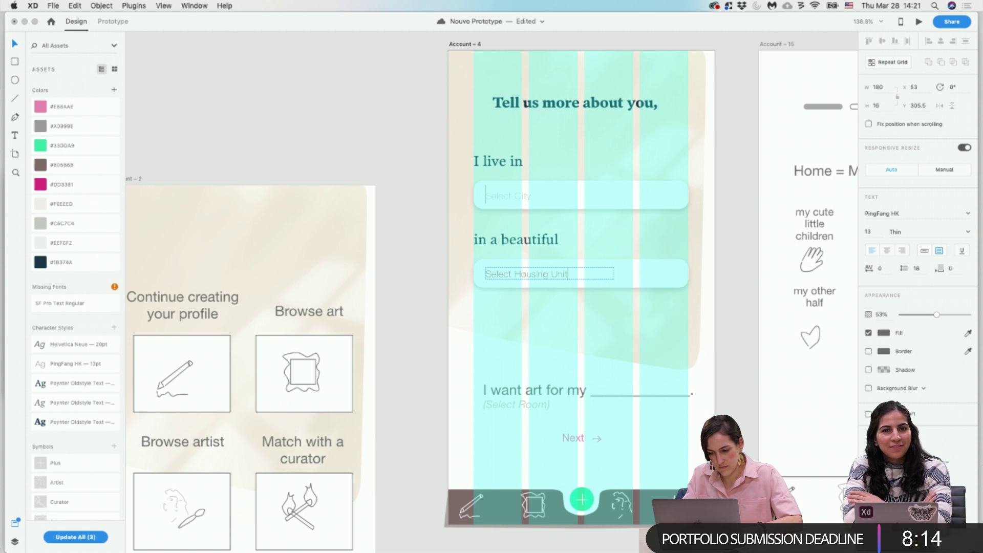
# Duplicate the "in a beautiful" label with its input field and placeholder straight below, placing the copy at Y 364.5.
pyautogui.click(579, 387)
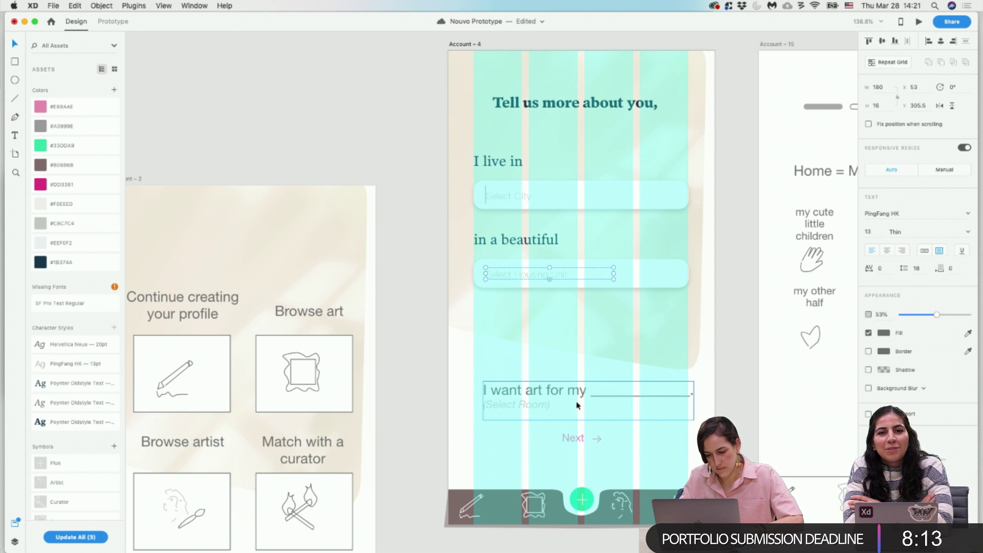
pyautogui.keyDown('shift'); pyautogui.click(506, 239); pyautogui.keyUp('shift')
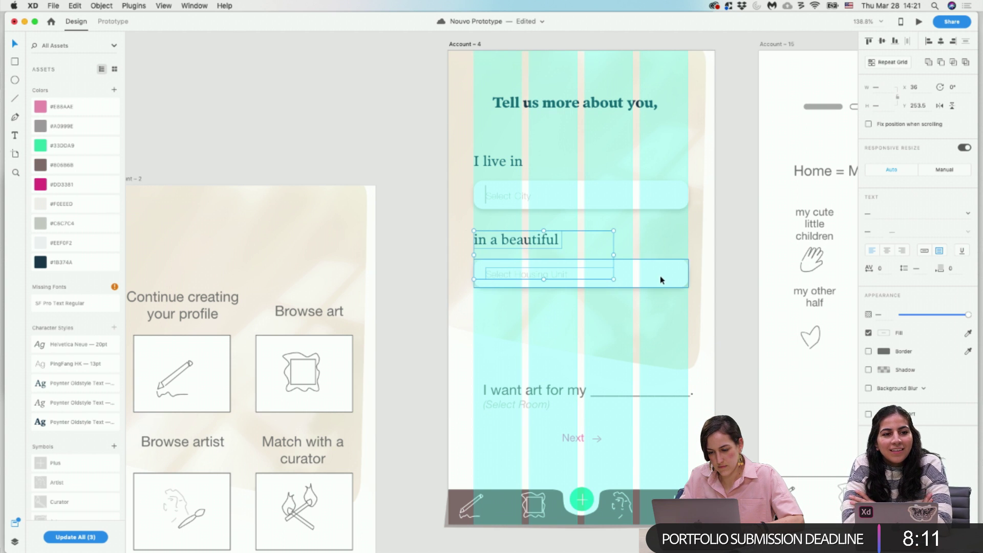
pyautogui.press('super+r')
pyautogui.moveTo(659, 275); pyautogui.dragTo(659, 357)
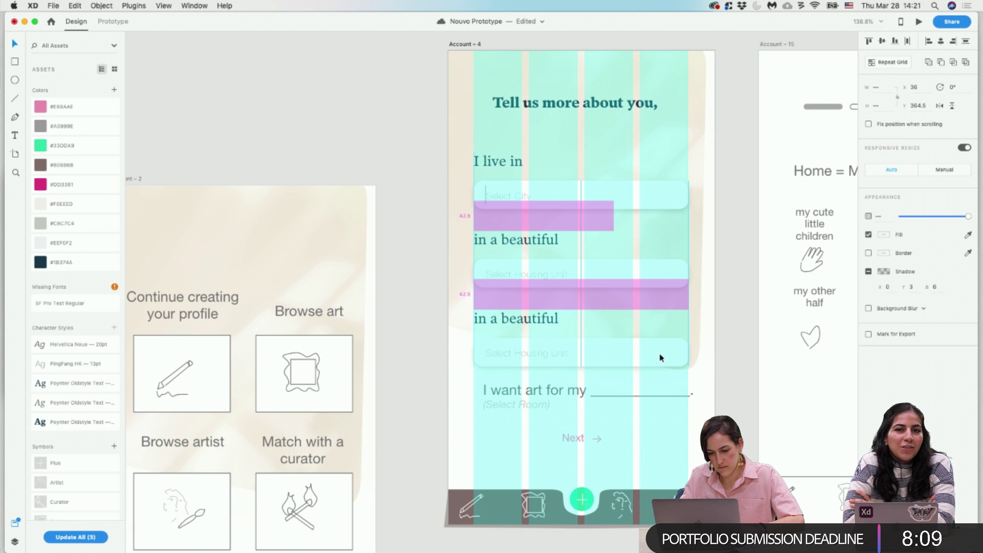
pyautogui.click(710, 350)
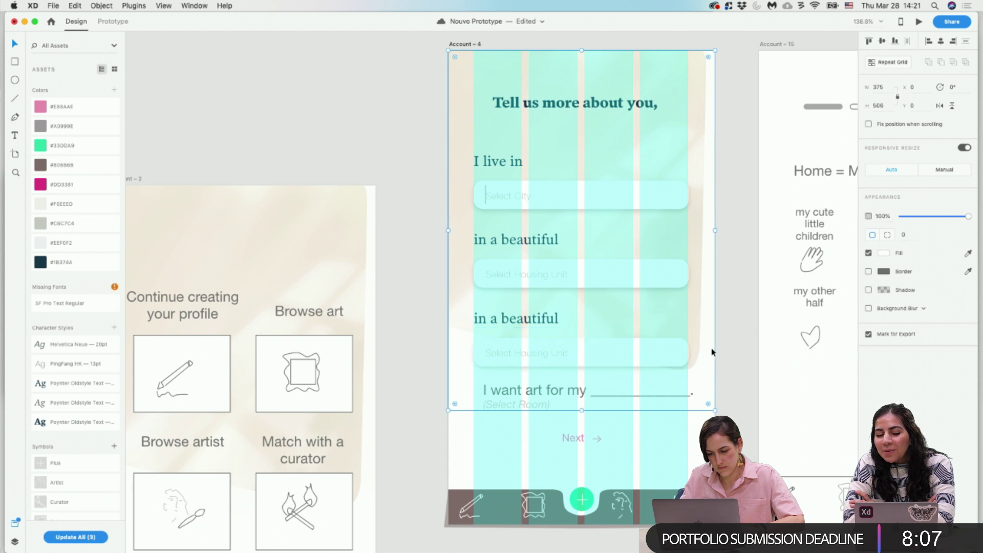
# Change the duplicated label to "I want art for my", widen its box to one line, and delete the original room prompt.
pyautogui.doubleClick(514, 320)
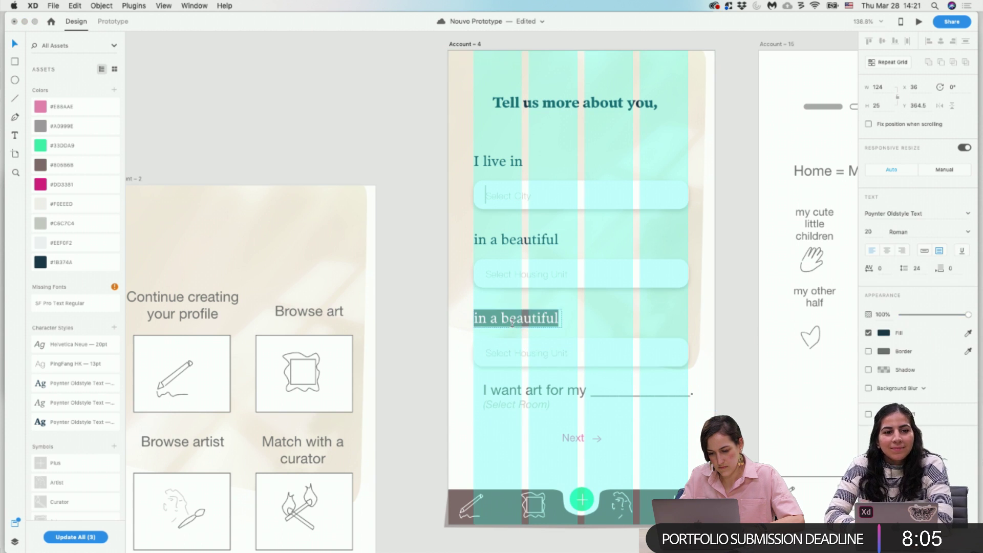
pyautogui.write('I want art for')
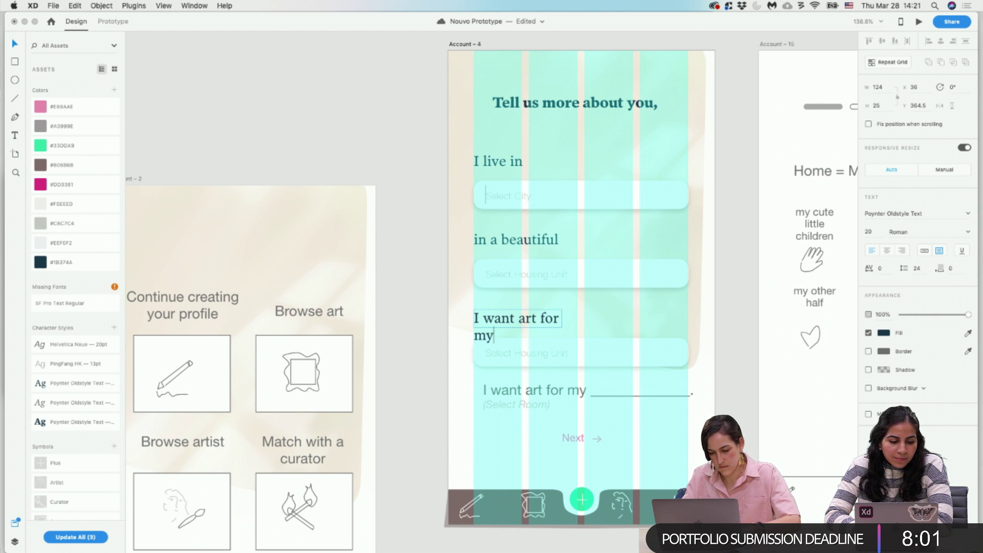
pyautogui.press('BackSpace')
pyautogui.press('BackSpace')
pyautogui.press('BackSpace')
pyautogui.press('Escape')
pyautogui.moveTo(561, 318); pyautogui.dragTo(589, 318)
pyautogui.click(649, 416)
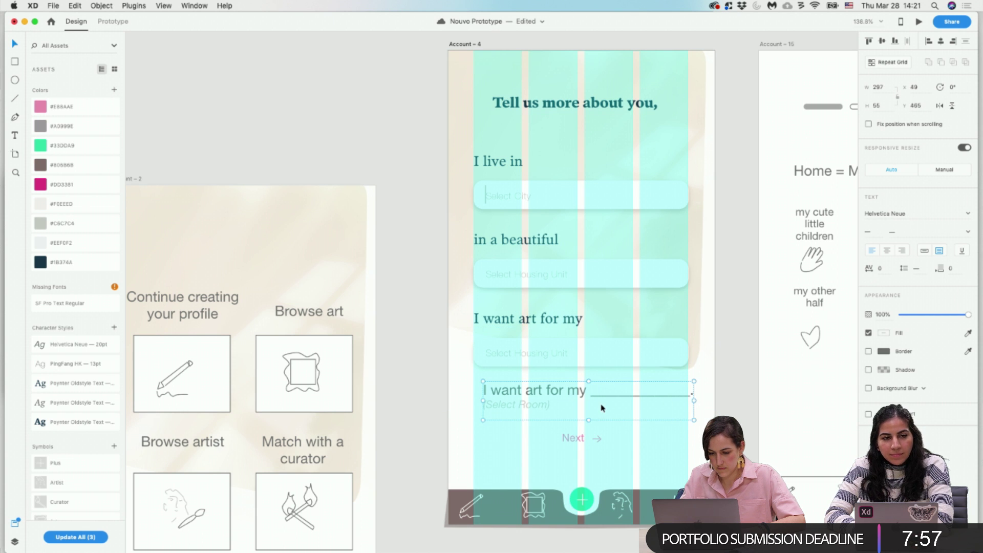
pyautogui.press('BackSpace')
# Change the third field's placeholder to "Select Room".
pyautogui.click(557, 352)
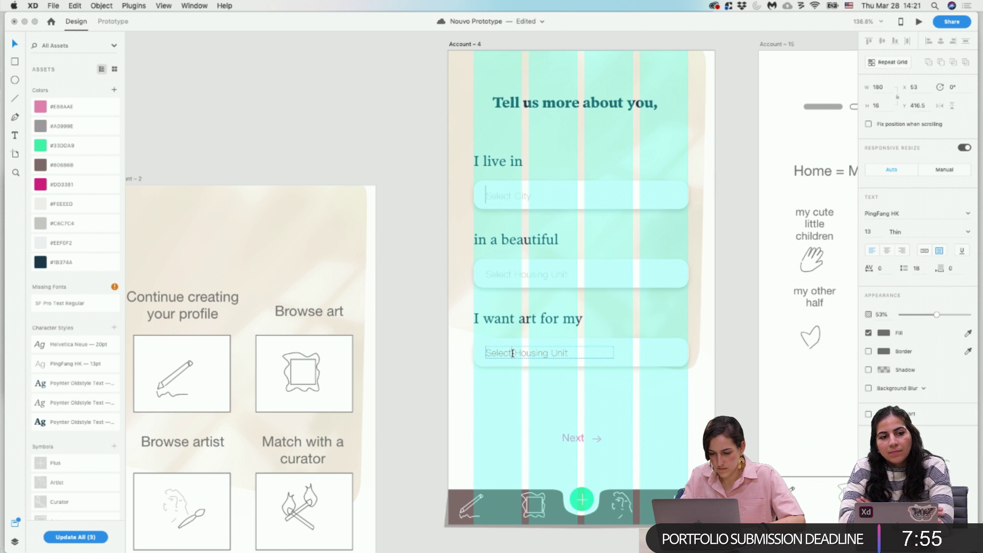
pyautogui.moveTo(512, 352); pyautogui.dragTo(568, 353)
pyautogui.write('Room')
pyautogui.press('Escape')
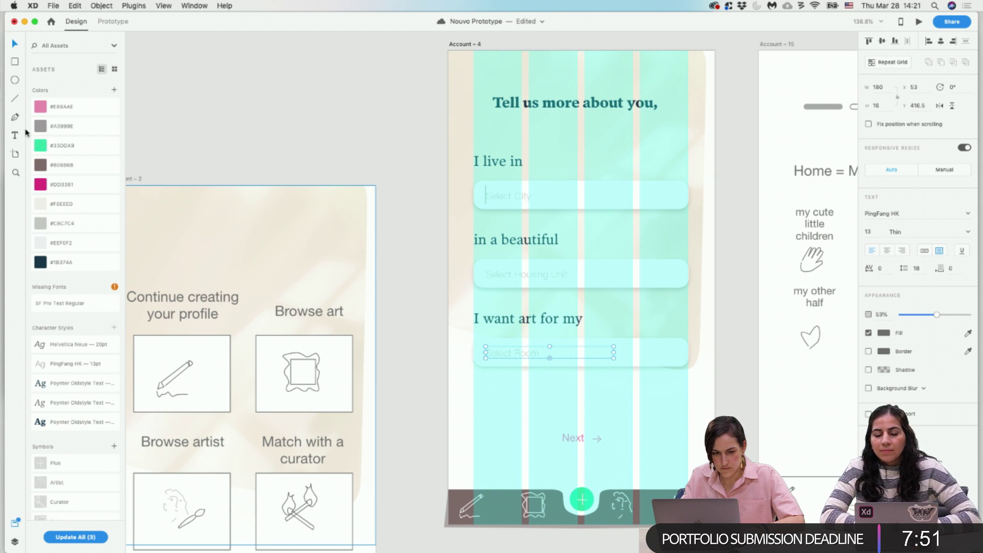
# Draw a downward chevron about 15 by 6 with the Pen tool at the Select City field's far end, with round caps and joins.
pyautogui.click(15, 117)
pyautogui.scroll(5, 669, 191)
pyautogui.click(654, 207)
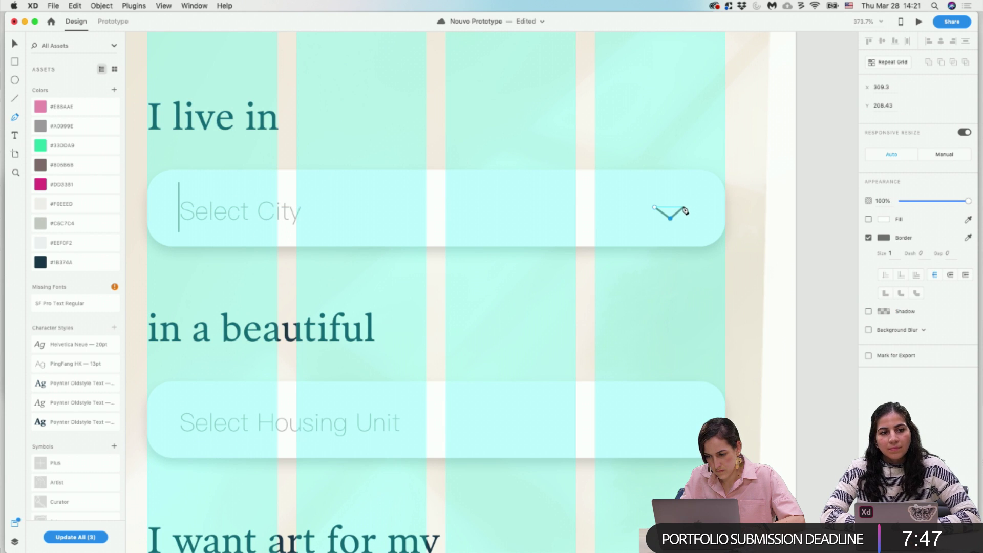
pyautogui.press('Escape')
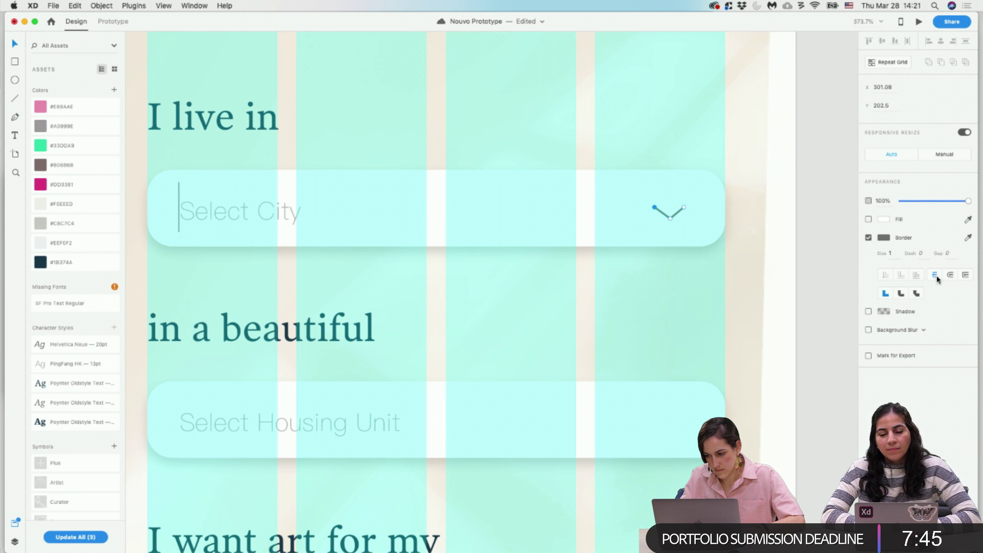
pyautogui.click(671, 212)
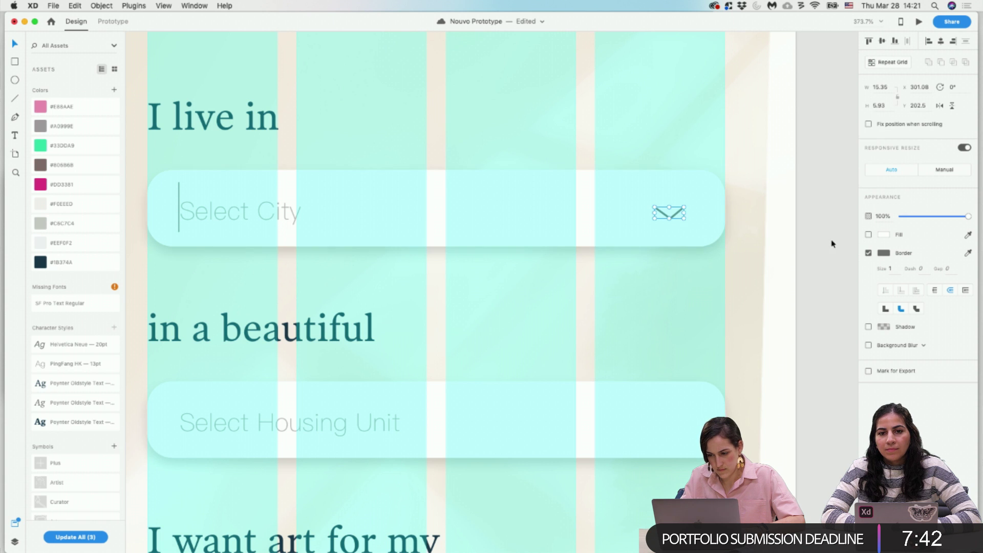
# Try to apply the light pink asset colour to the chevron's border.
pyautogui.click(97, 108)
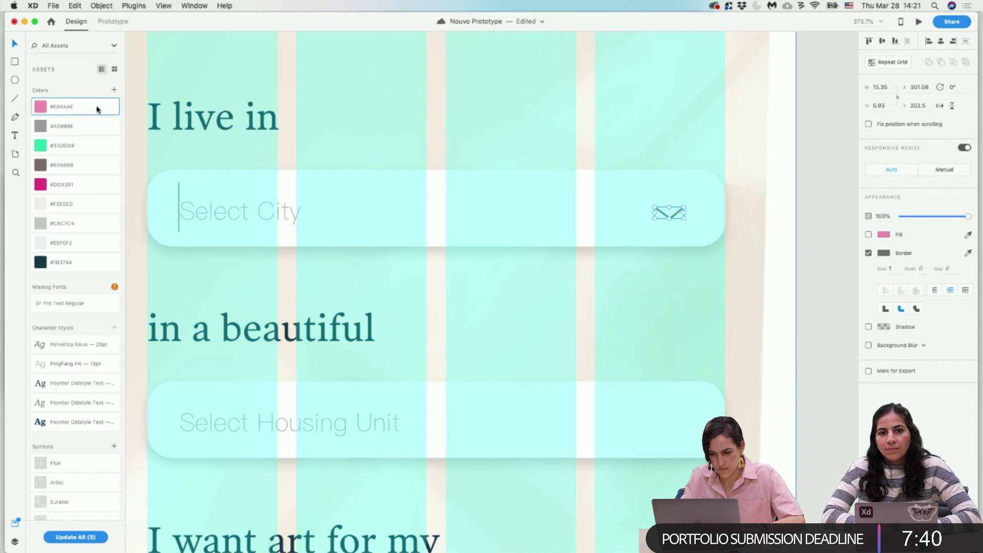
pyautogui.click(868, 235)
pyautogui.click(869, 235)
pyautogui.click(869, 253)
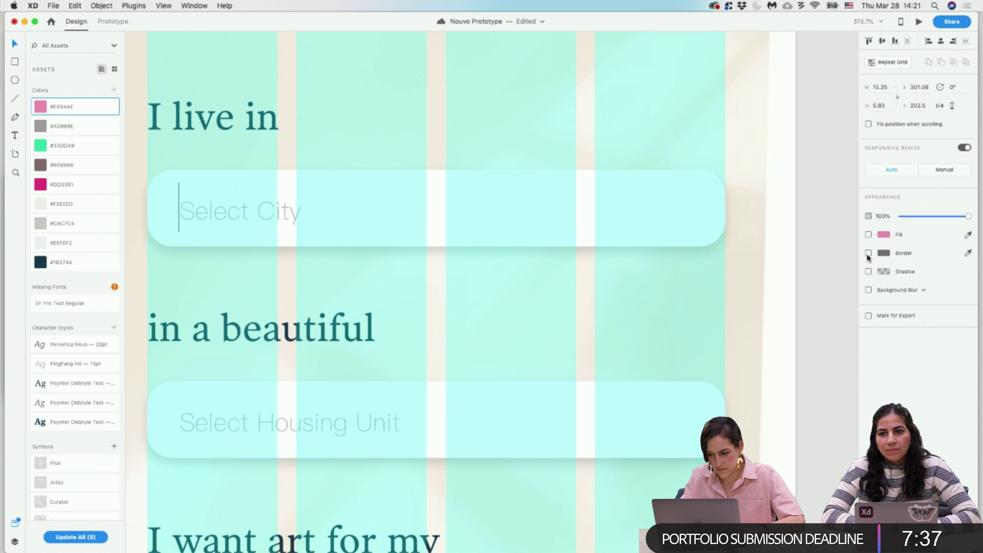
pyautogui.click(869, 253)
pyautogui.click(884, 253)
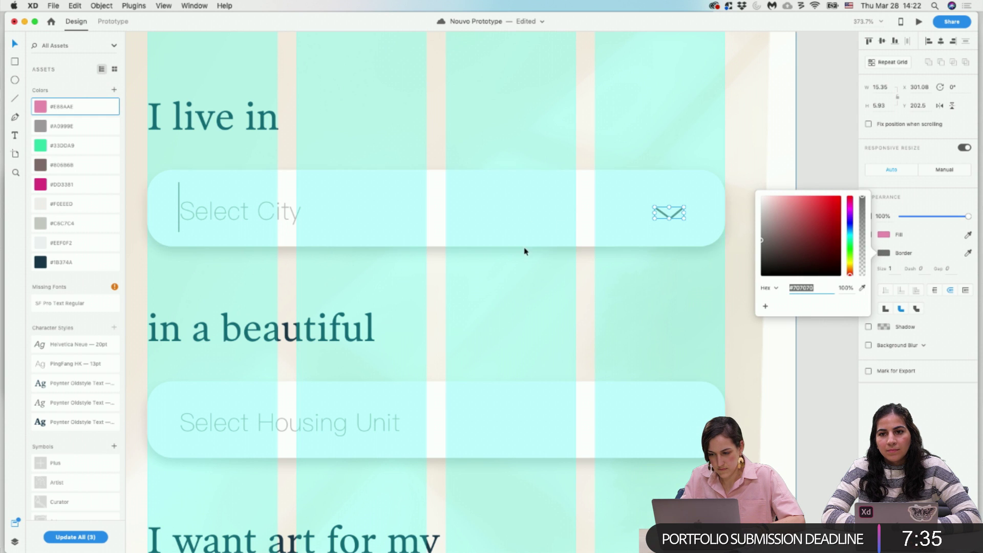
pyautogui.click(57, 108)
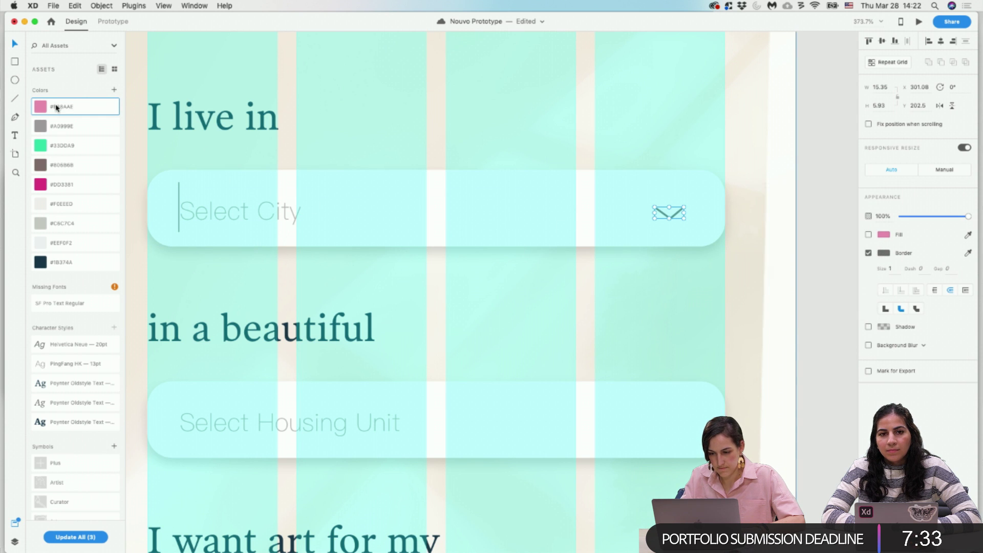
# Set the chevron's border to the light pink asset colour by sampling its swatch with the eyedropper.
pyautogui.click(884, 253)
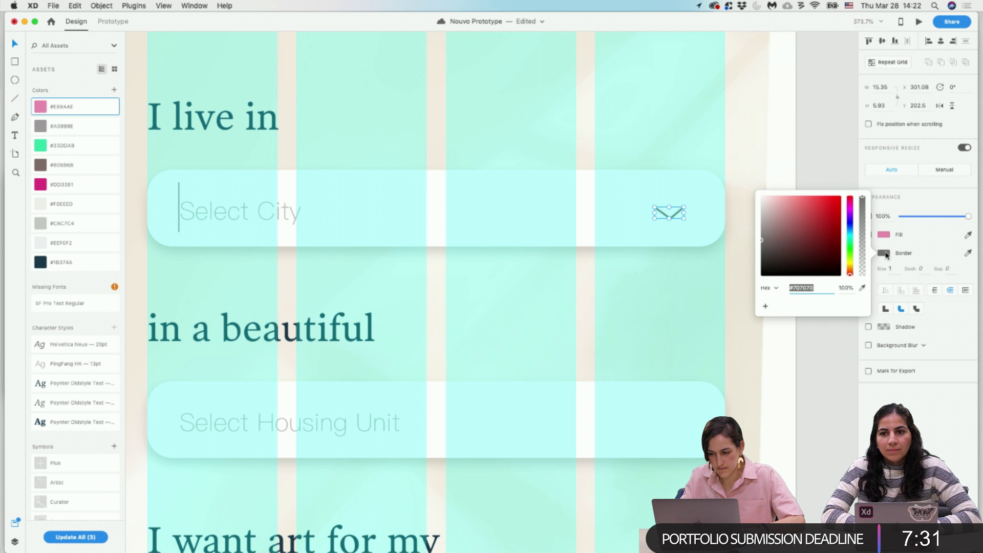
pyautogui.click(863, 288)
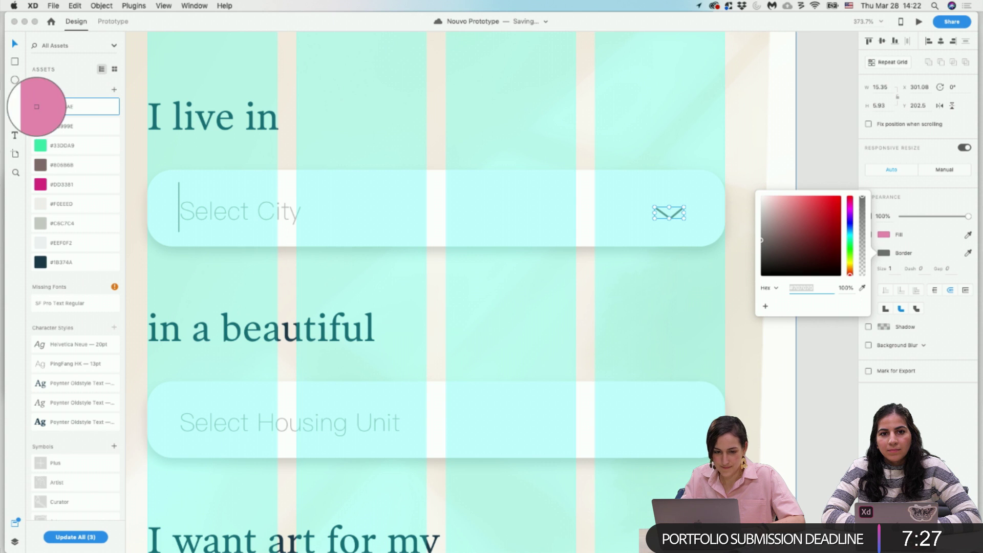
pyautogui.click(41, 107)
pyautogui.click(595, 203)
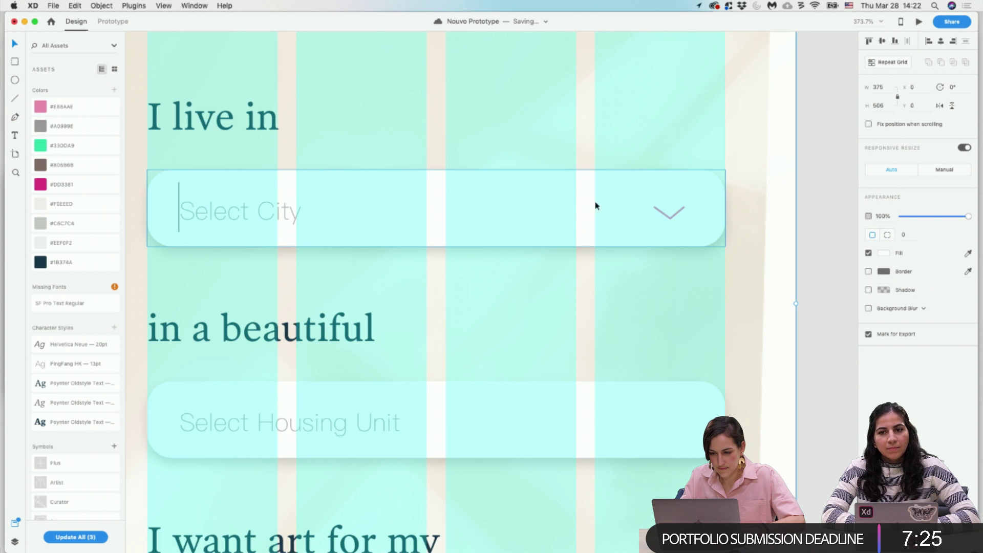
# Save the pink chevron as a symbol named "Chevron".
pyautogui.doubleClick(679, 218)
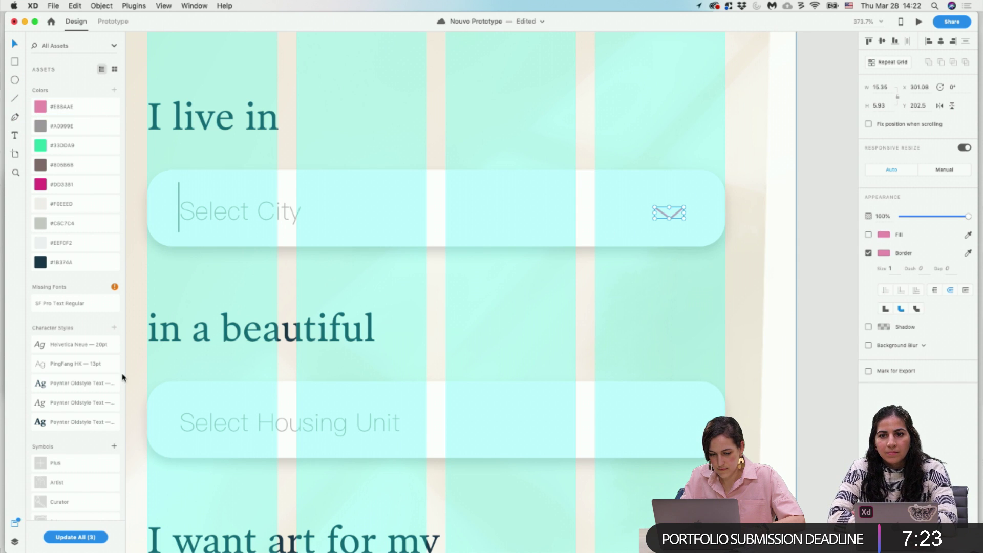
pyautogui.click(113, 448)
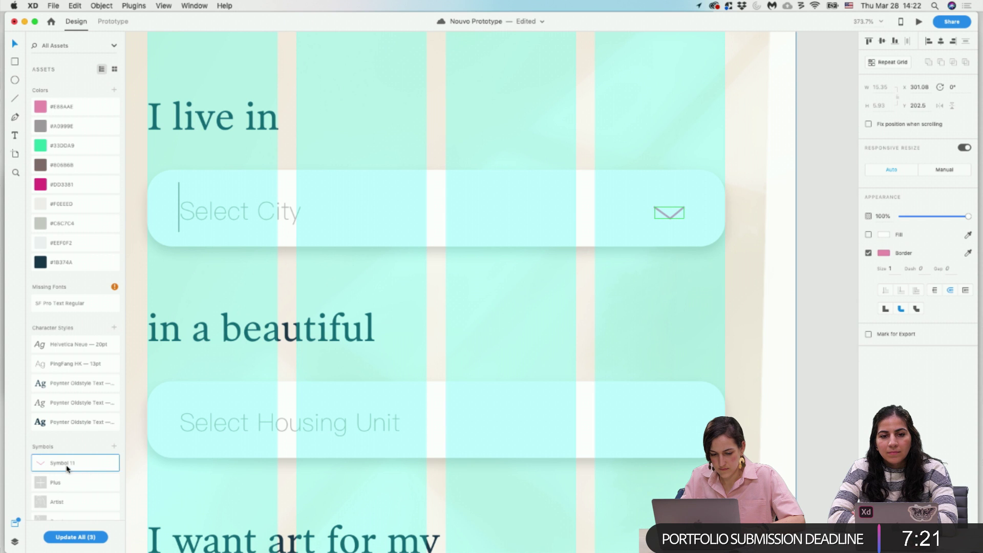
pyautogui.doubleClick(65, 464)
pyautogui.write('Chevron')
pyautogui.press('Return')
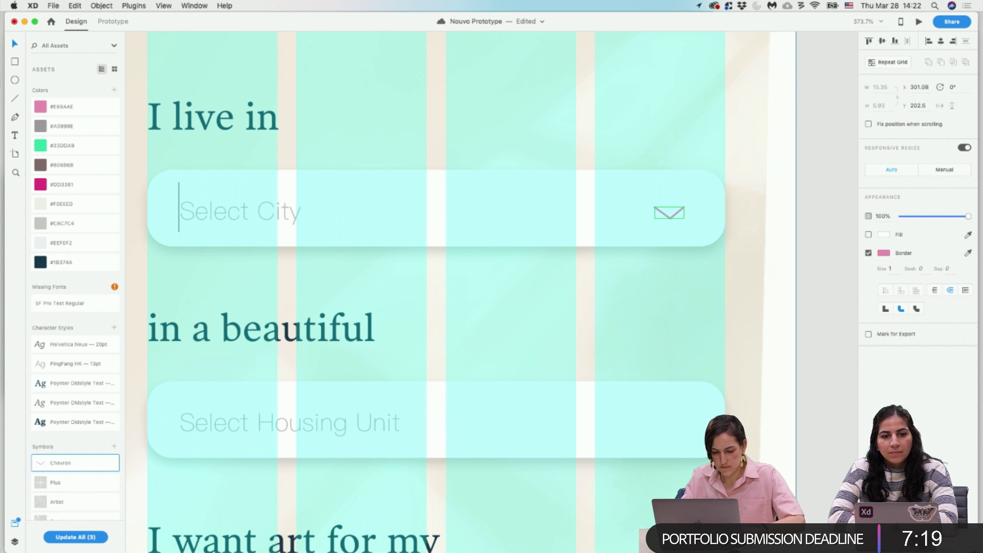
# Shrink the chevron proportionally to about 13 by 5 and nudge it to X 303.08, Y 201.4.
pyautogui.scroll(5, 681, 214)
pyautogui.click(675, 217)
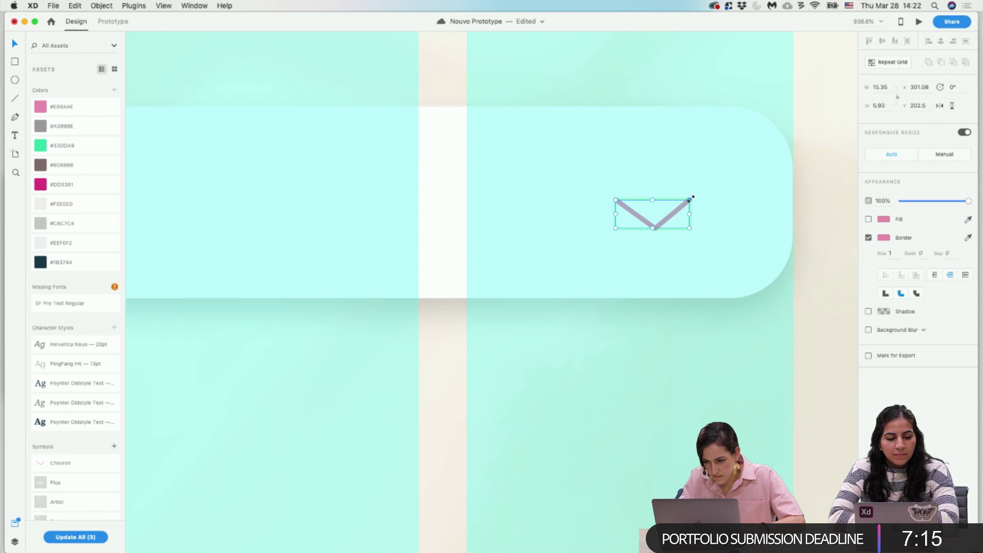
pyautogui.moveTo(689, 200); pyautogui.dragTo(679, 203)
pyautogui.press('Right')
pyautogui.press('Right')
pyautogui.press('Up')
pyautogui.press('Up')
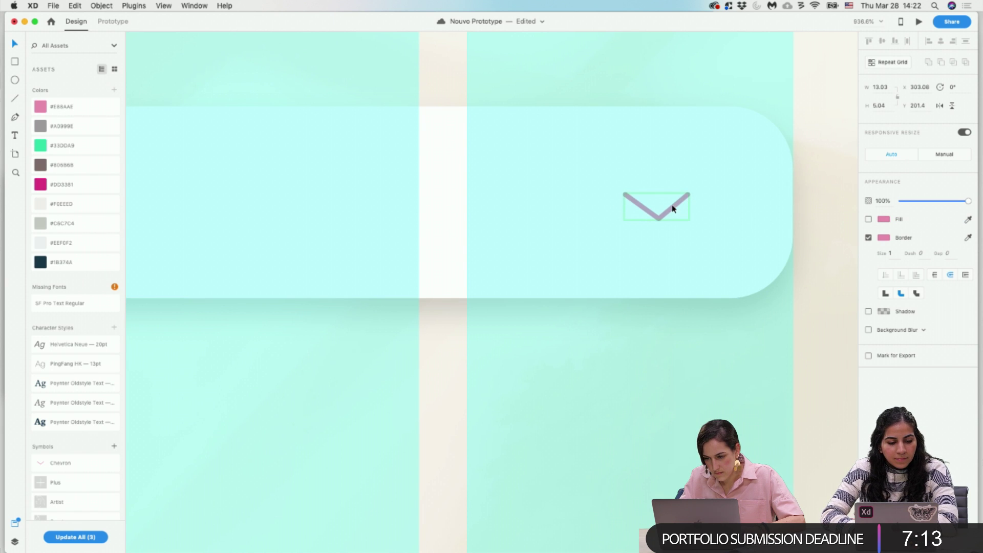
# Duplicate the chevron symbol straight down into the Select Housing Unit field, placing the copy at Y 313.4.
pyautogui.scroll(-2, 672, 212)
pyautogui.scroll(-3, 672, 212)
pyautogui.moveTo(673, 212); pyautogui.dragTo(673, 385)
pyautogui.click(694, 219)
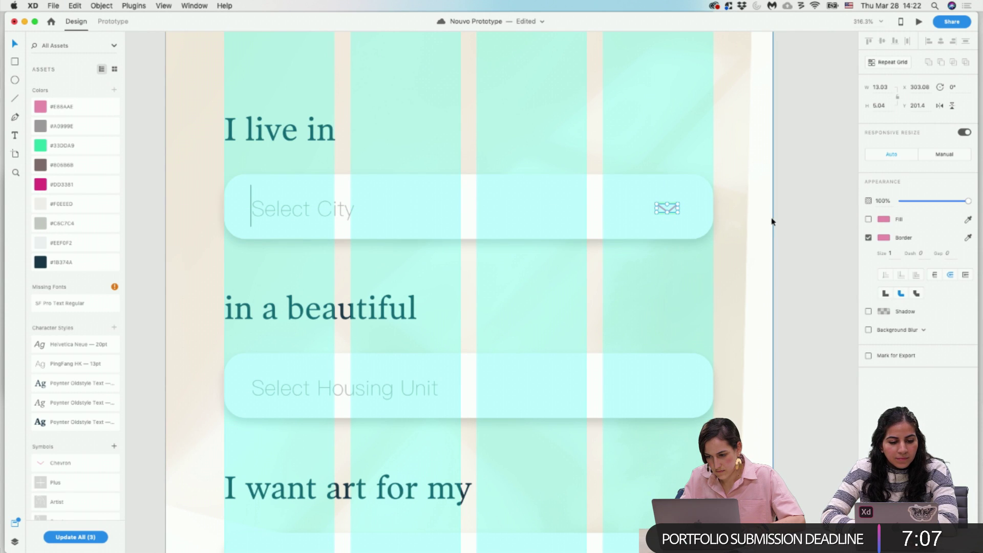
pyautogui.click(773, 221)
pyautogui.click(669, 211)
pyautogui.doubleClick(667, 209)
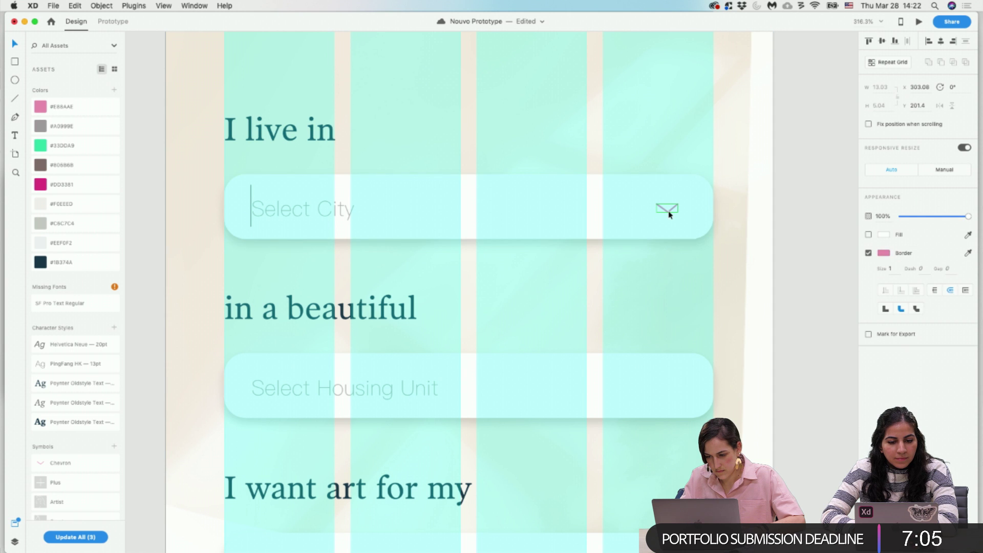
pyautogui.click(676, 380)
pyautogui.moveTo(667, 208); pyautogui.dragTo(673, 388)
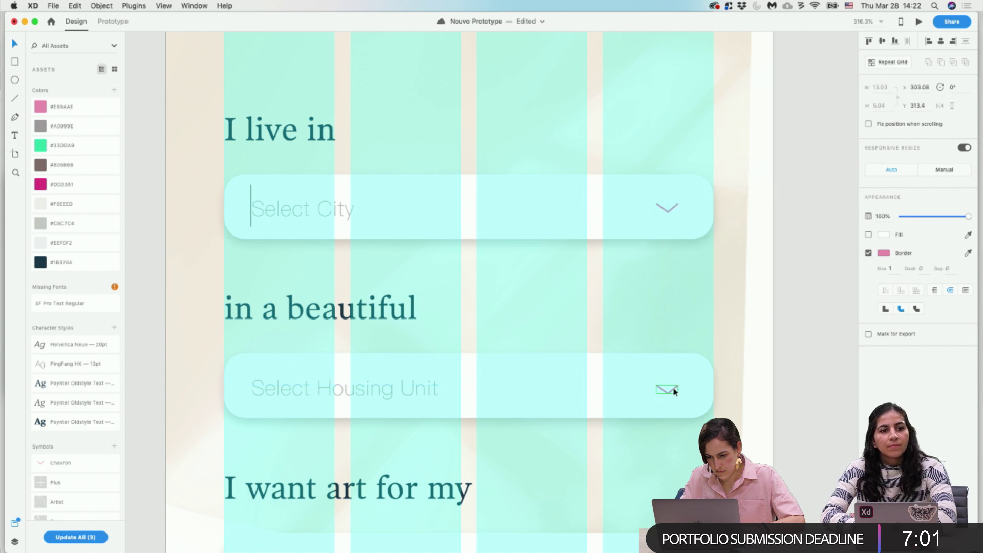
# Duplicate the chevron into the Select Room field and align the copy and the field by their vertical middles.
pyautogui.scroll(-5, 673, 391)
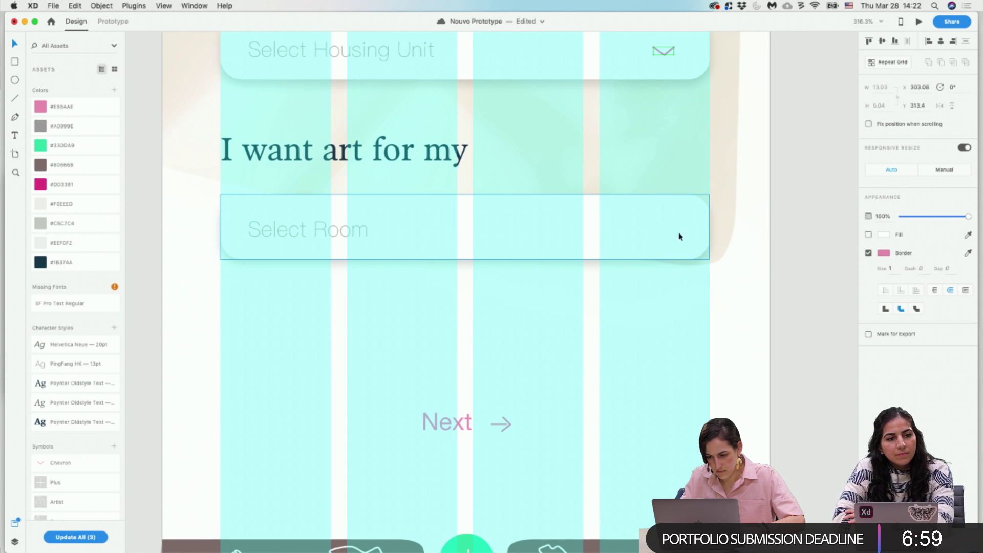
pyautogui.moveTo(672, 51); pyautogui.dragTo(673, 231)
pyautogui.click(697, 236)
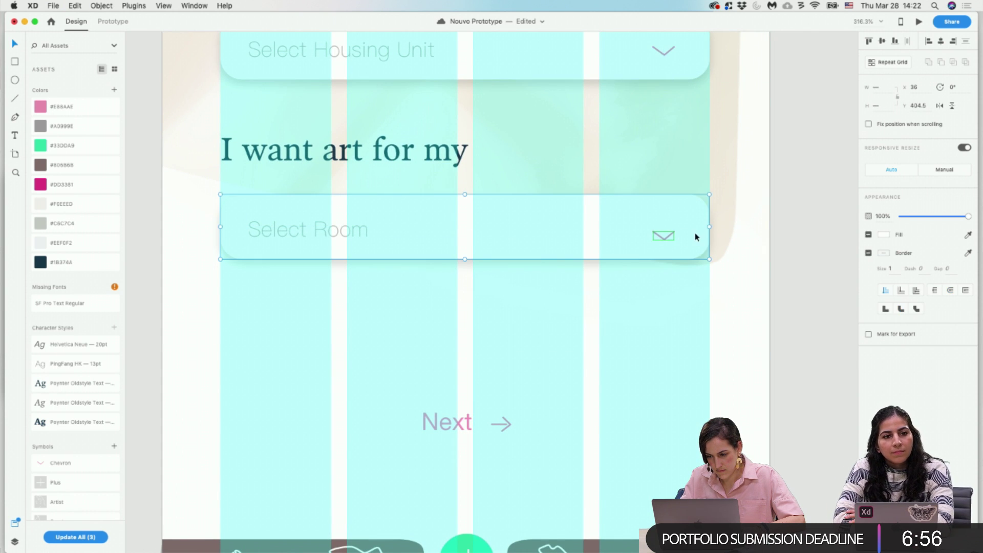
pyautogui.click(883, 41)
# Align the Select Housing Unit field and its chevron by their vertical middles.
pyautogui.scroll(4, 764, 182)
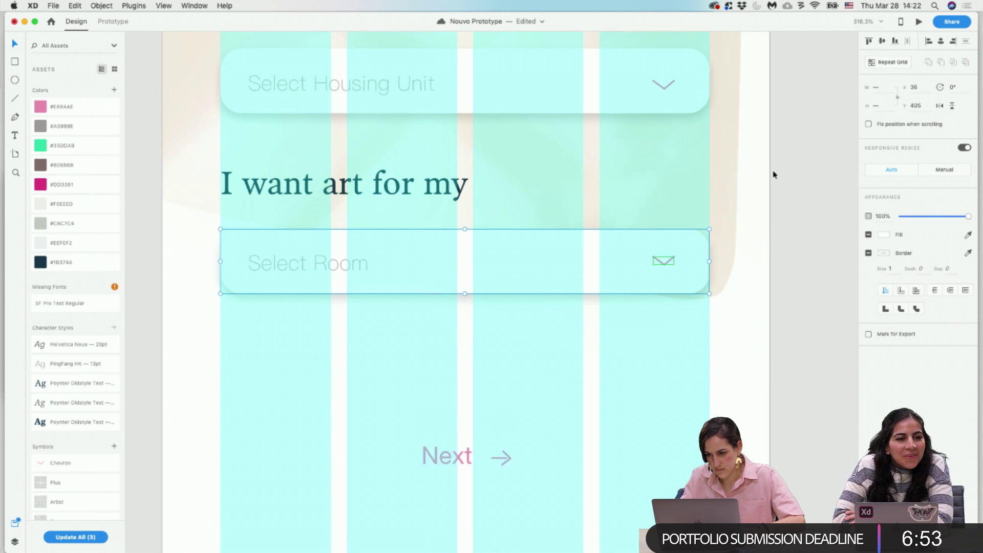
pyautogui.click(685, 154)
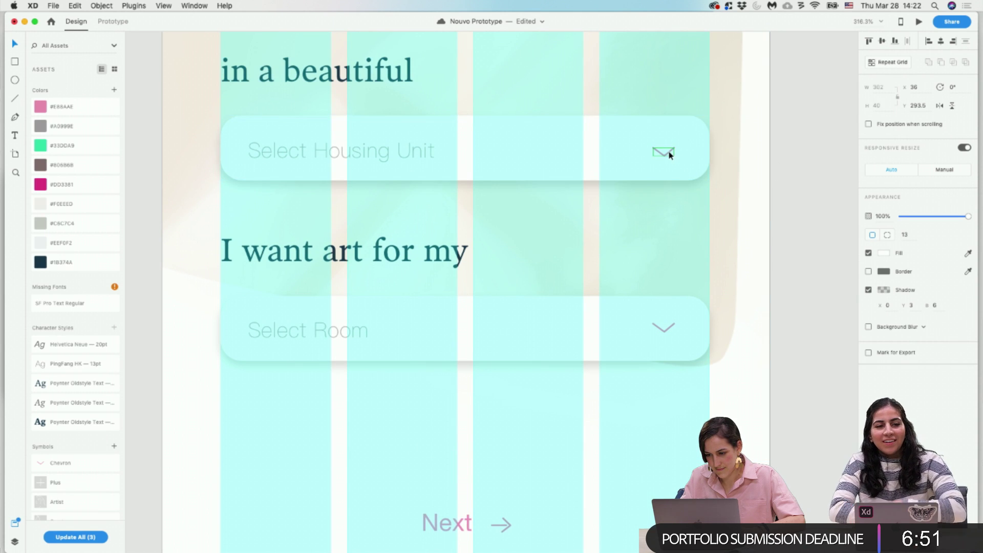
pyautogui.keyDown('shift'); pyautogui.click(670, 152); pyautogui.keyUp('shift')
pyautogui.click(883, 41)
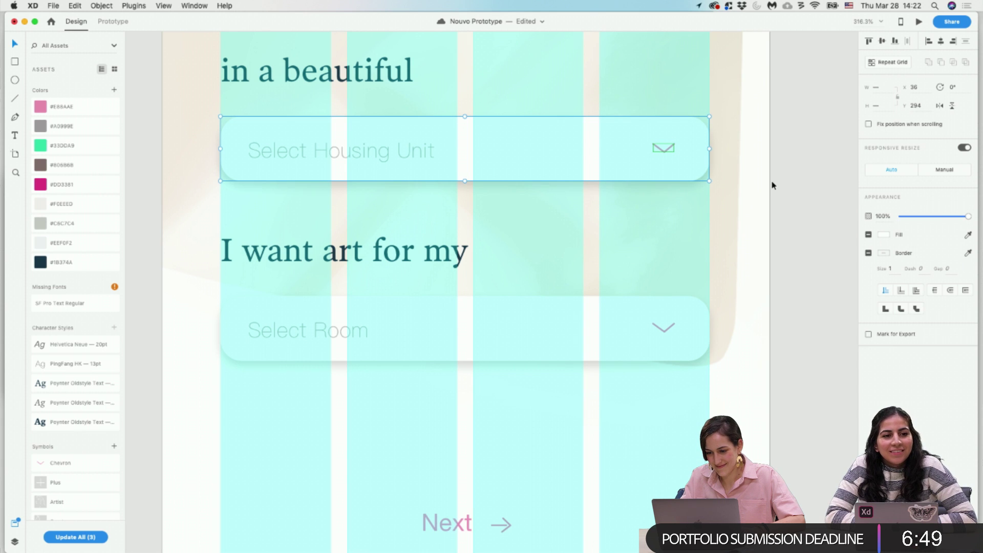
# Align the Select City field and its chevron by their vertical middles.
pyautogui.click(772, 180)
pyautogui.scroll(6, 771, 179)
pyautogui.click(677, 153)
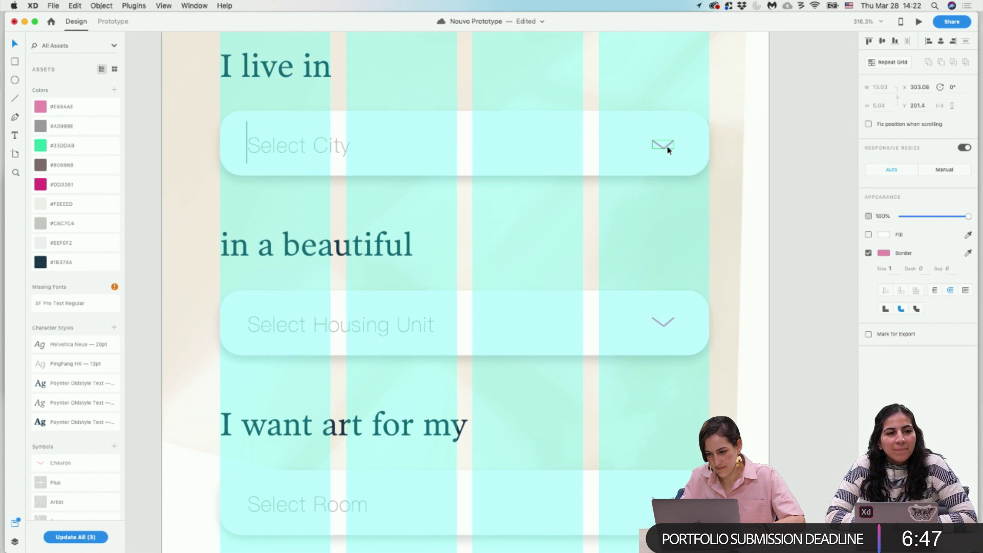
pyautogui.click(882, 41)
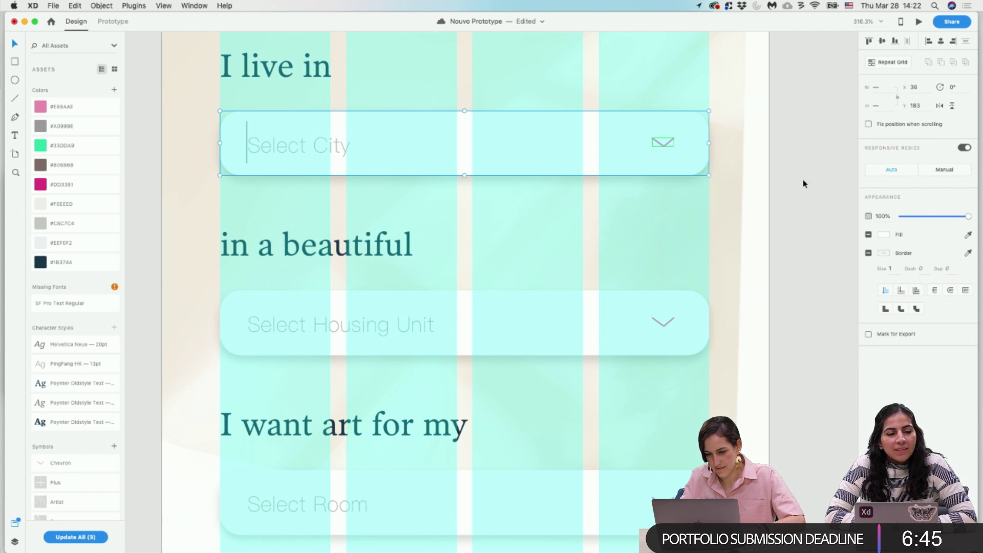
pyautogui.click(793, 207)
# Move the "Tell us more about you," heading on Account – 4 to X 36 and left-align its text.
pyautogui.scroll(-5, 792, 206)
pyautogui.scroll(-3, 791, 207)
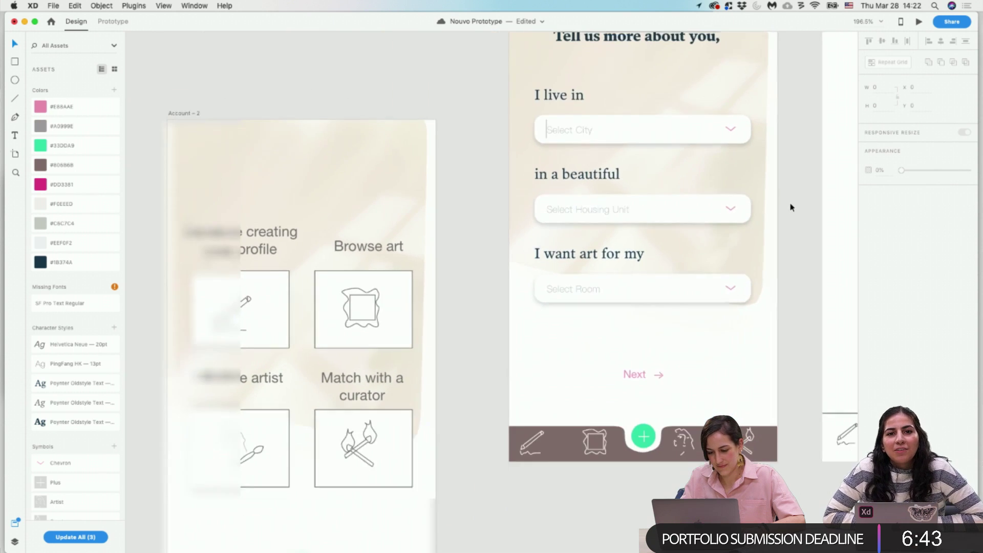
pyautogui.hscroll(5, 766, 266)
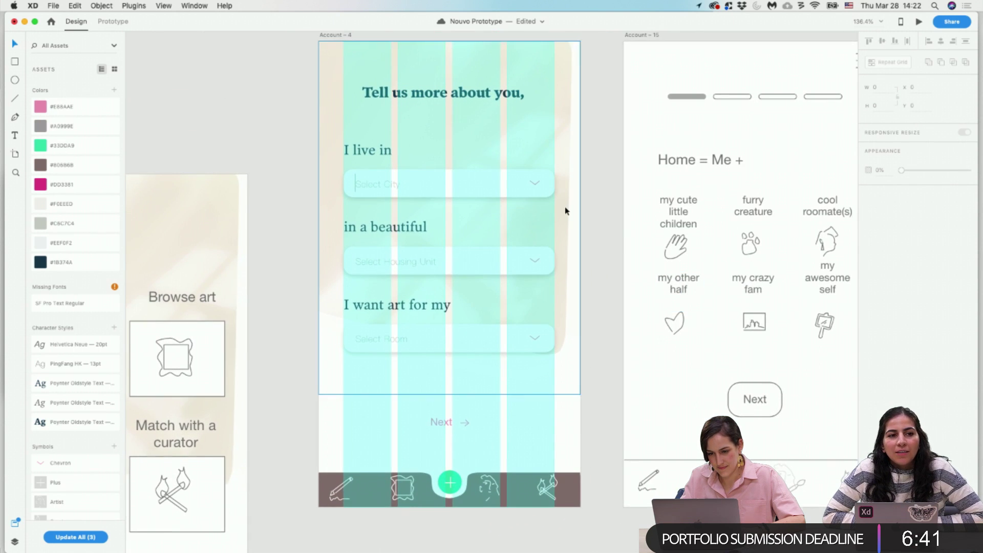
pyautogui.scroll(2, 565, 207)
pyautogui.click(411, 156)
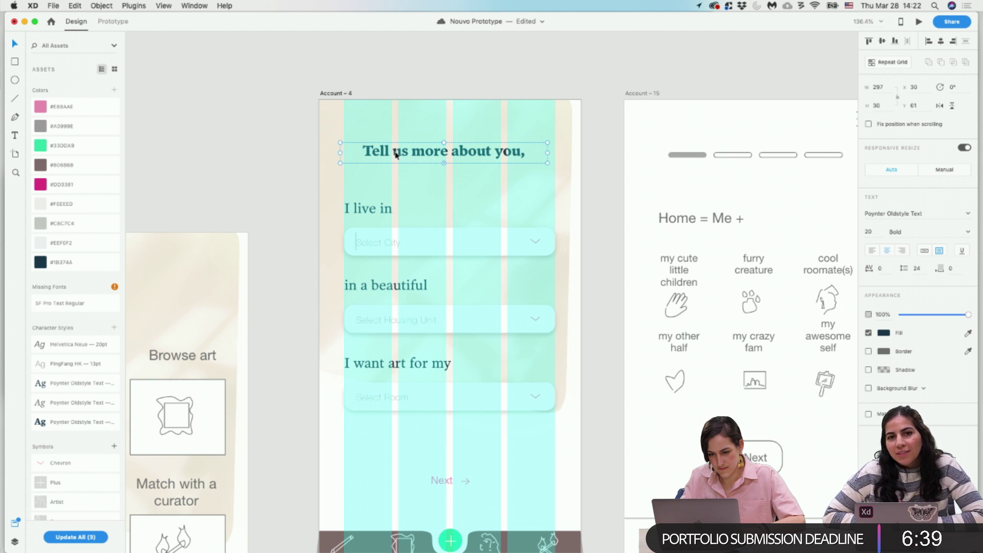
pyautogui.moveTo(395, 154); pyautogui.dragTo(400, 155)
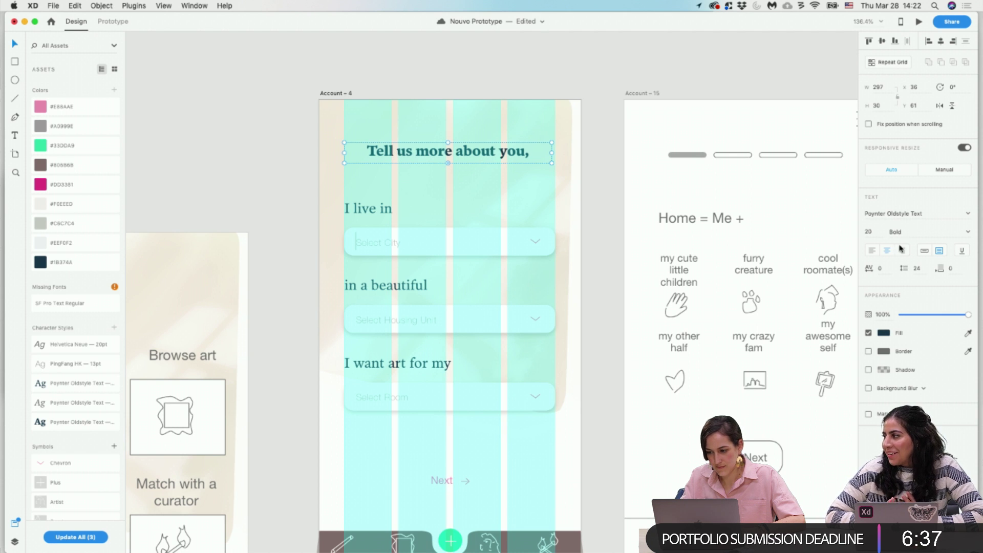
pyautogui.click(609, 198)
# Hide the layout grid on the Account – 4 artboard.
pyautogui.scroll(-3, 610, 198)
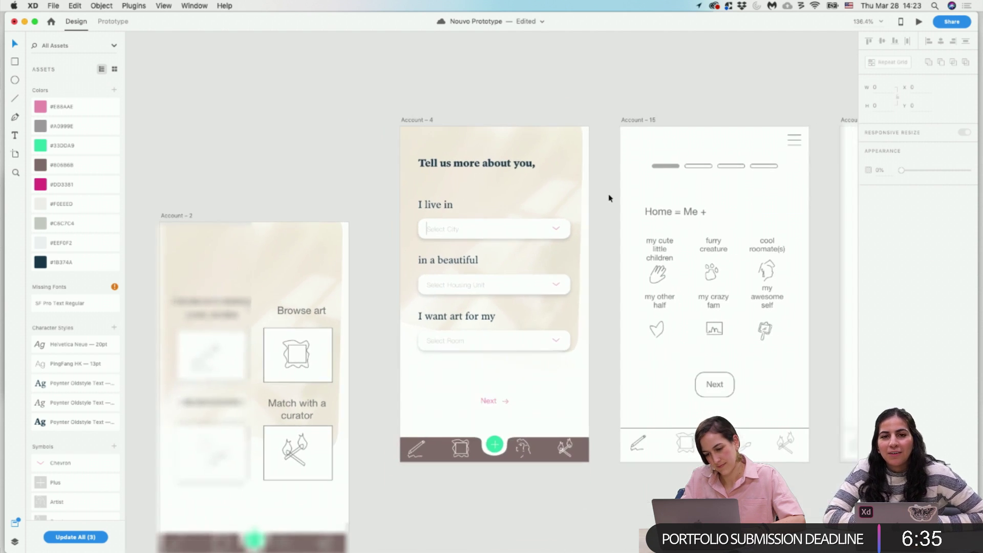
pyautogui.click(416, 121)
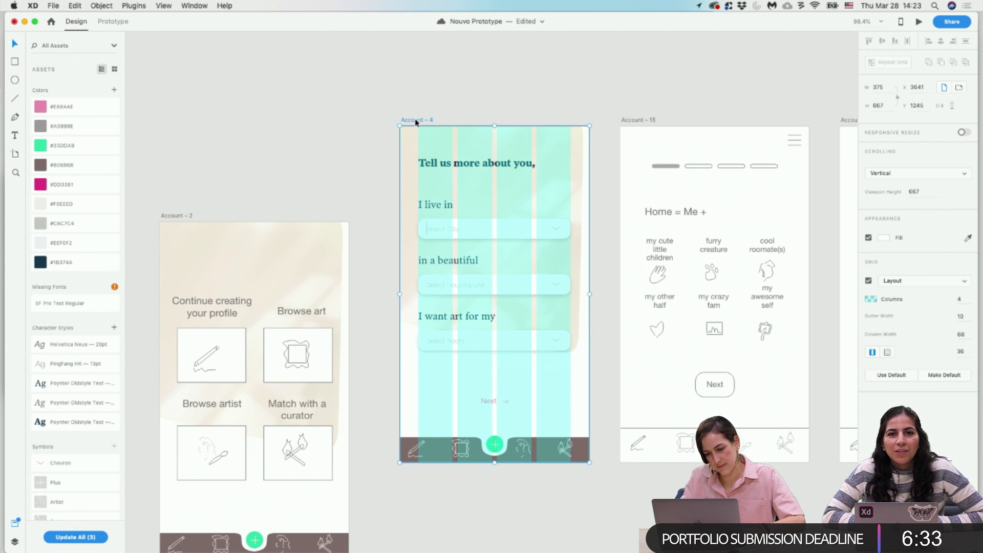
pyautogui.press('super+shift+apostrophe')
pyautogui.click(608, 492)
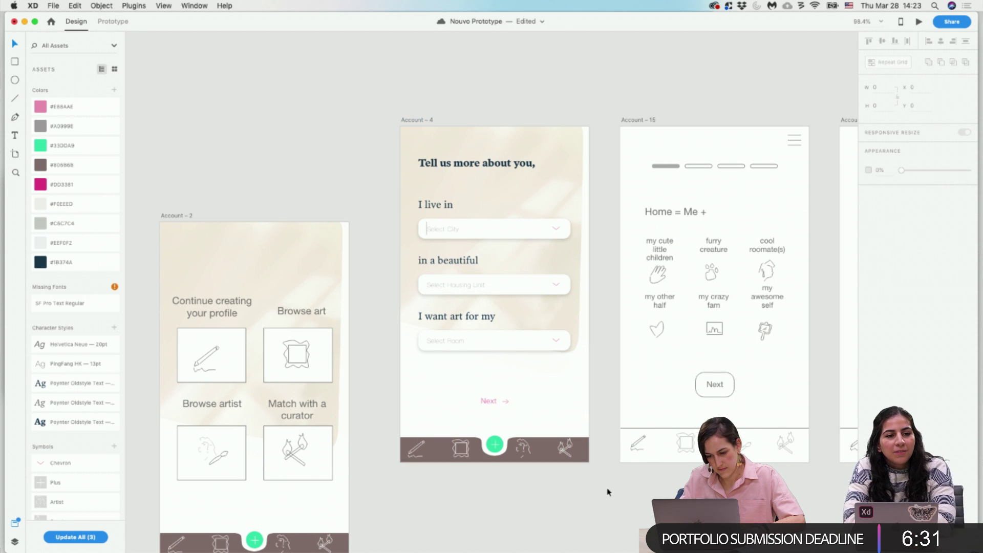
pyautogui.hscroll(3, 608, 492)
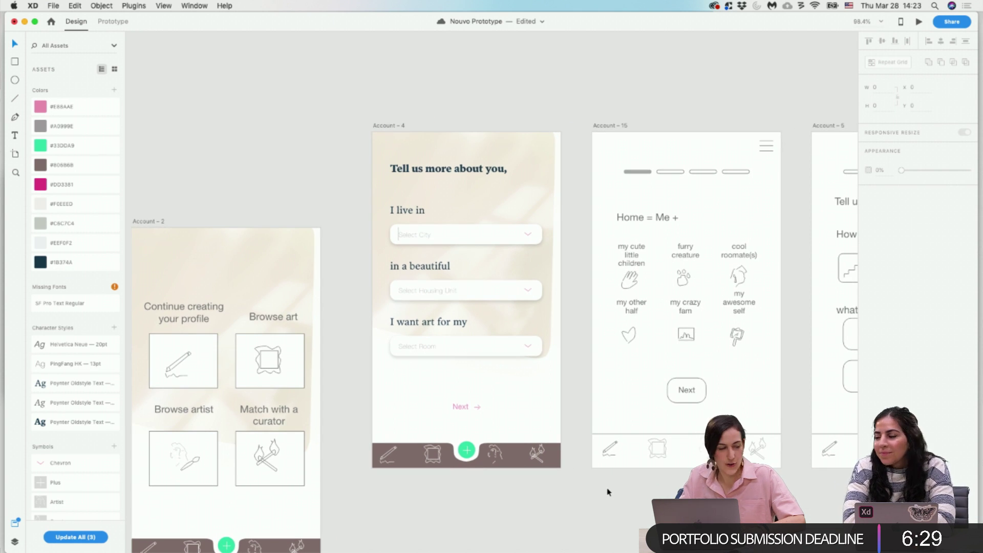
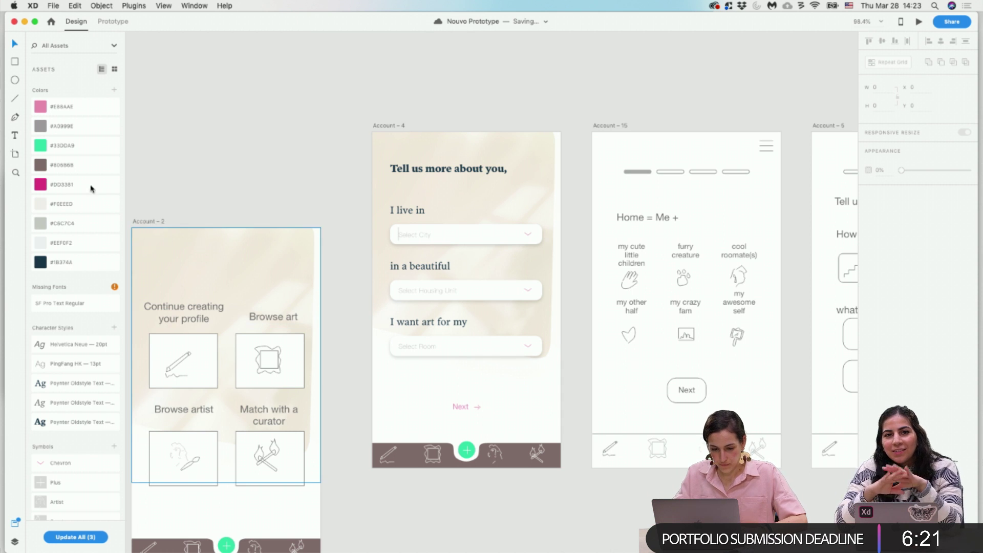
# Draw a circle about 11 by 11 below the Next link on Account – 4 and colour its border with the pink #E88AAE asset.
pyautogui.press('e')
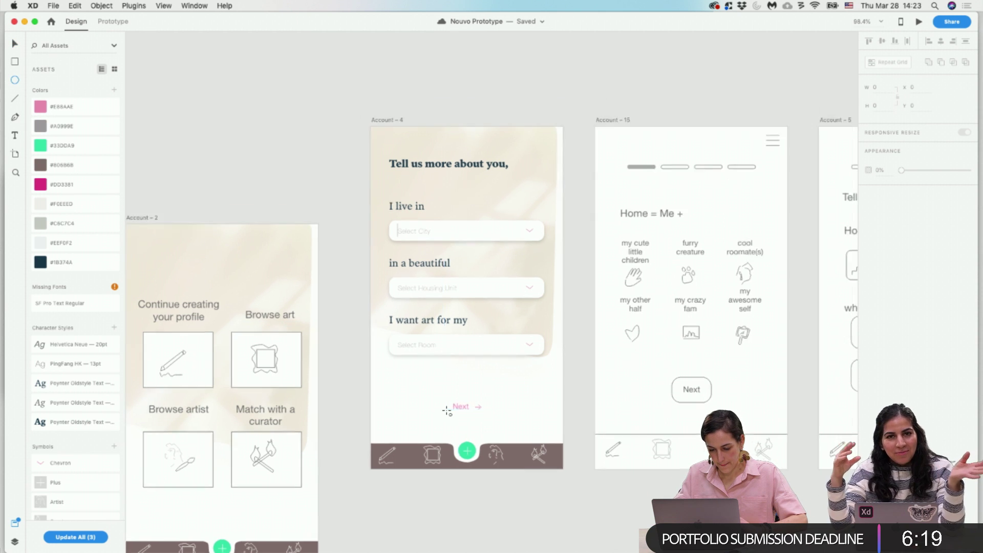
pyautogui.scroll(5, 464, 419)
pyautogui.moveTo(427, 426); pyautogui.dragTo(433, 434)
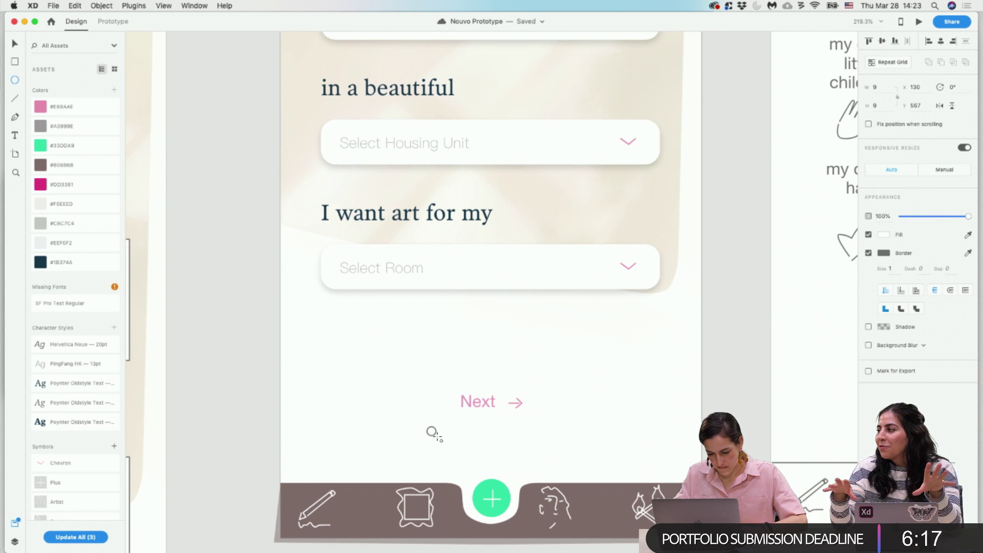
pyautogui.click(884, 253)
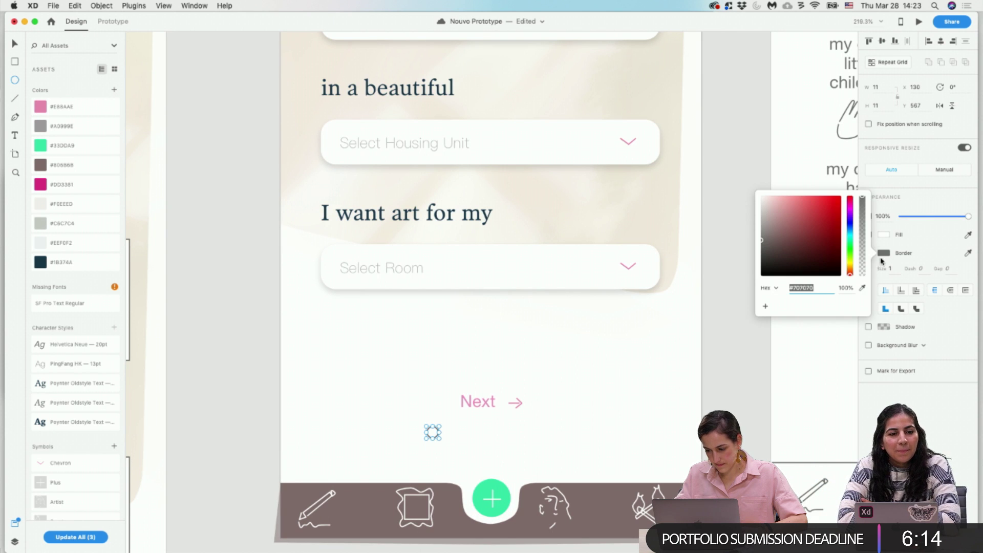
pyautogui.click(863, 289)
pyautogui.click(40, 107)
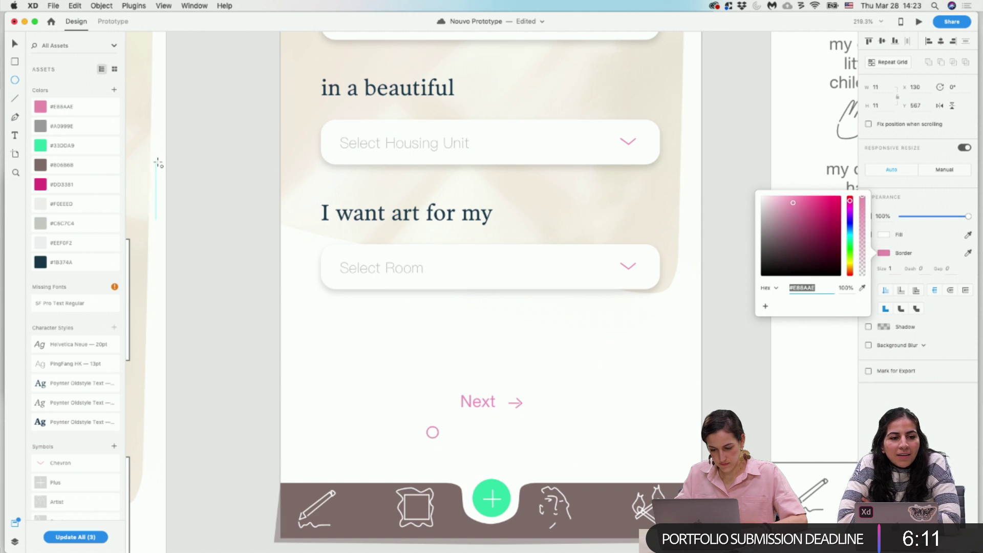
pyautogui.press('Escape')
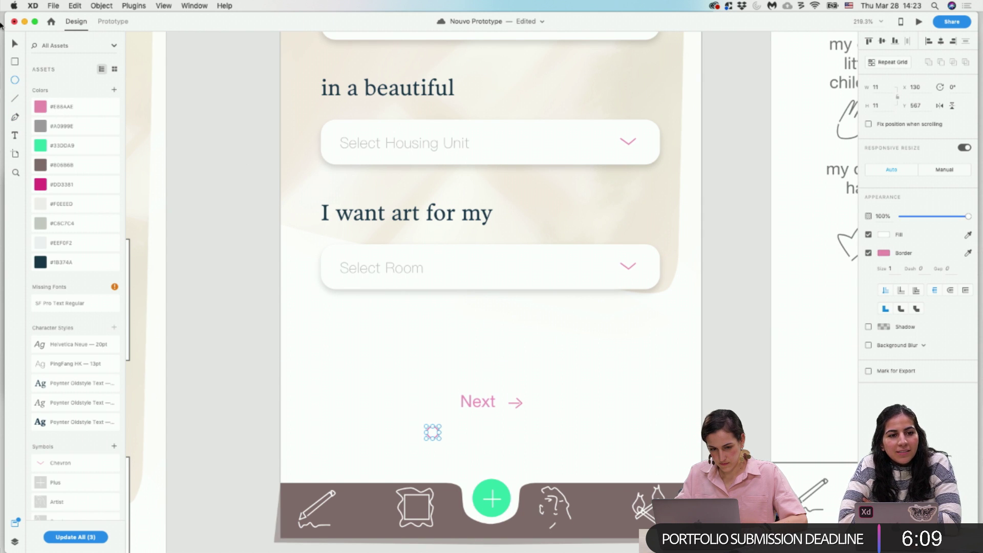
# Repeat the circle horizontally as a repeat grid of five and tighten the spacing to a total width of about 128.
pyautogui.click(15, 45)
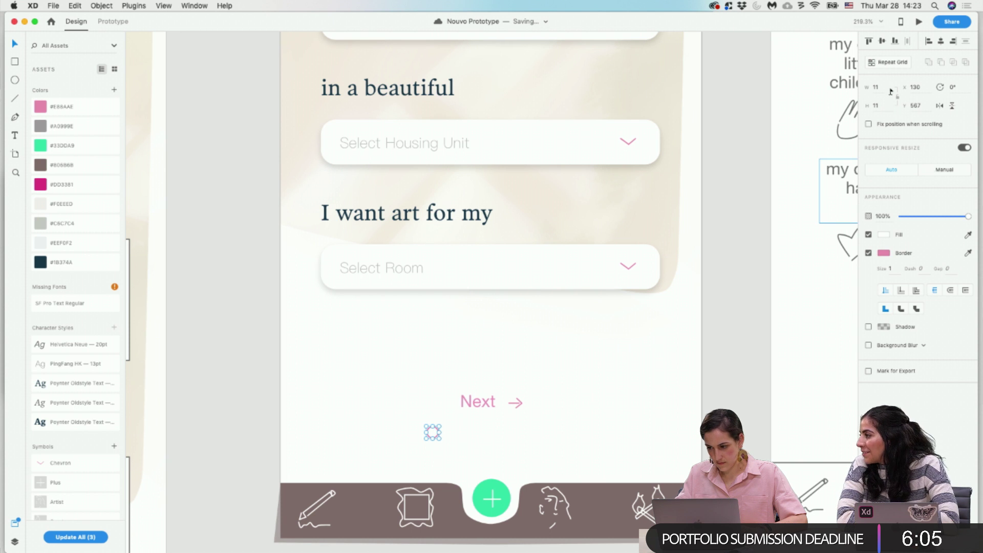
pyautogui.click(890, 63)
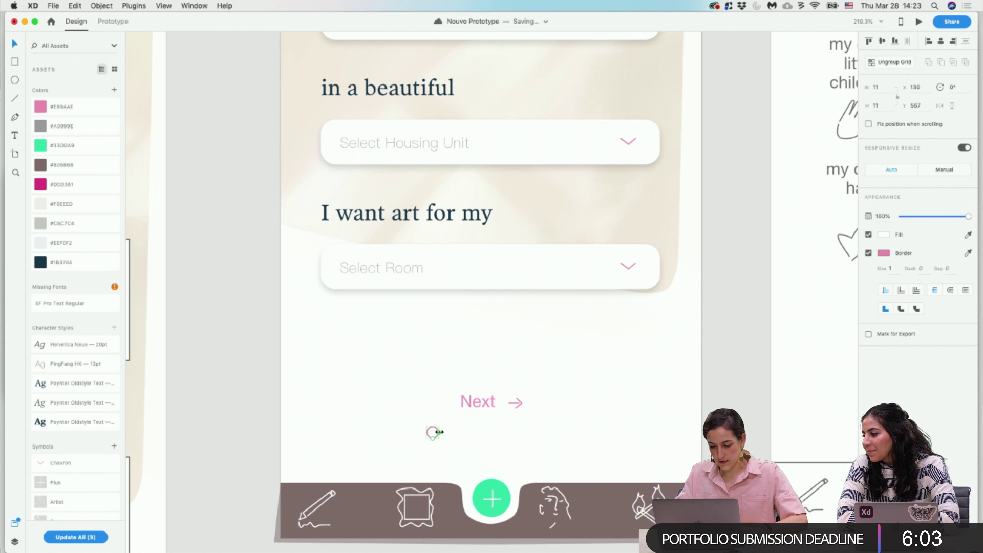
pyautogui.moveTo(439, 432); pyautogui.dragTo(546, 433)
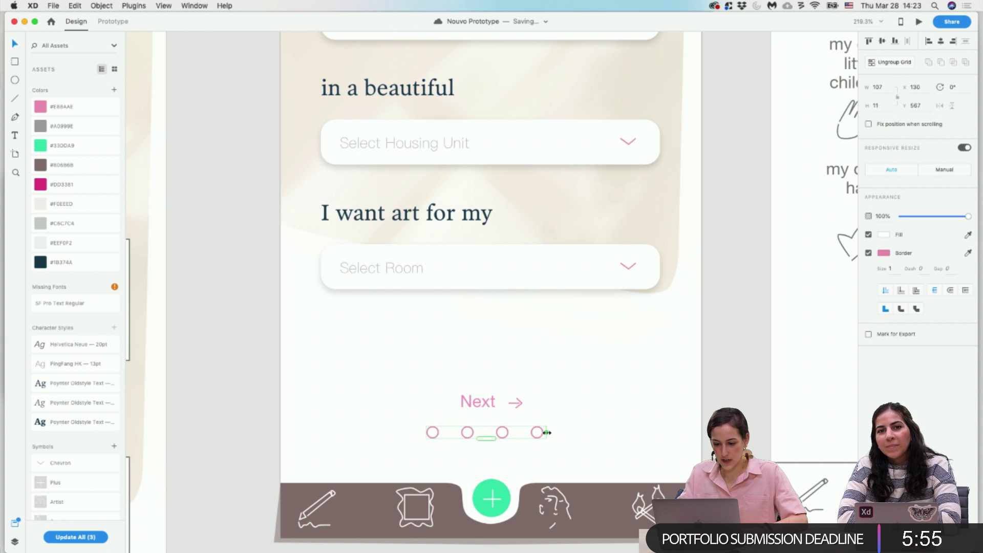
pyautogui.moveTo(571, 435)
pyautogui.mouseDown()
pyautogui.moveTo(585, 434)
pyautogui.moveTo(553, 435)
pyautogui.mouseUp()
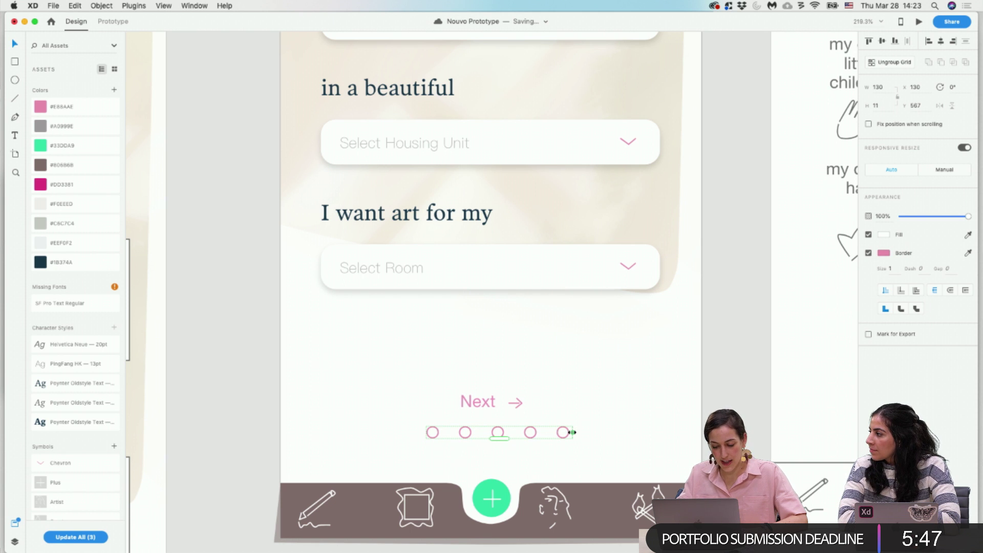
pyautogui.click(321, 387)
pyautogui.doubleClick(432, 431)
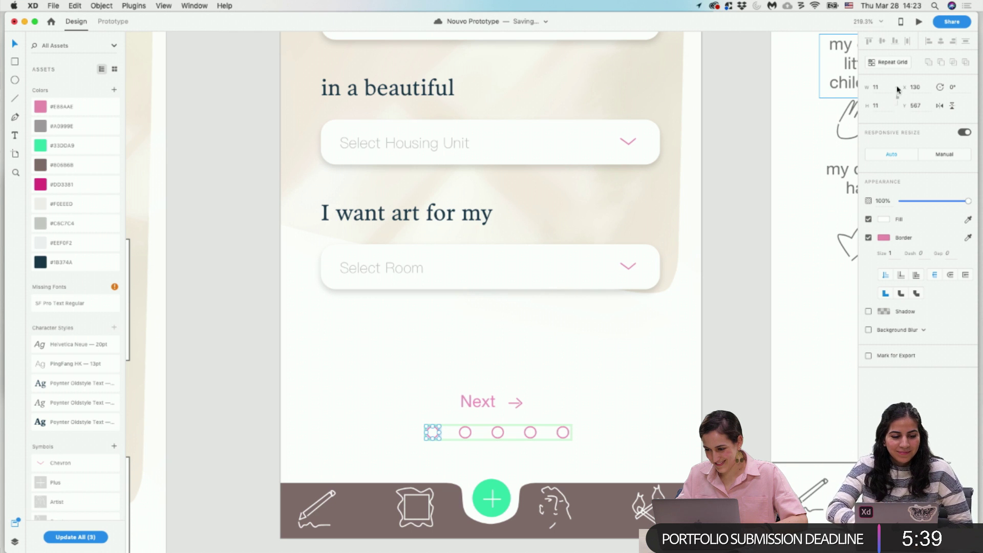
pyautogui.rightClick(453, 431)
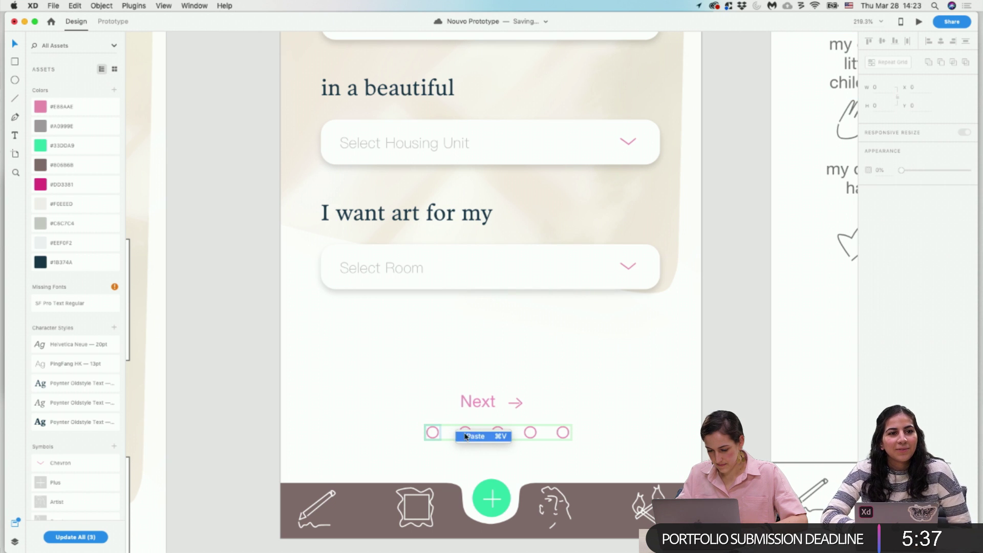
pyautogui.click(440, 433)
pyautogui.click(441, 433)
pyautogui.rightClick(439, 434)
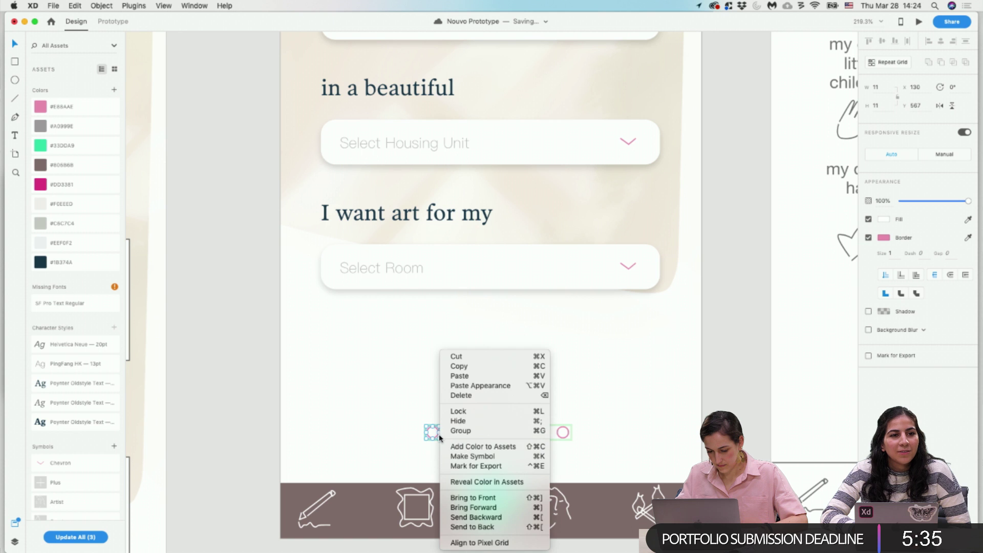
pyautogui.click(695, 418)
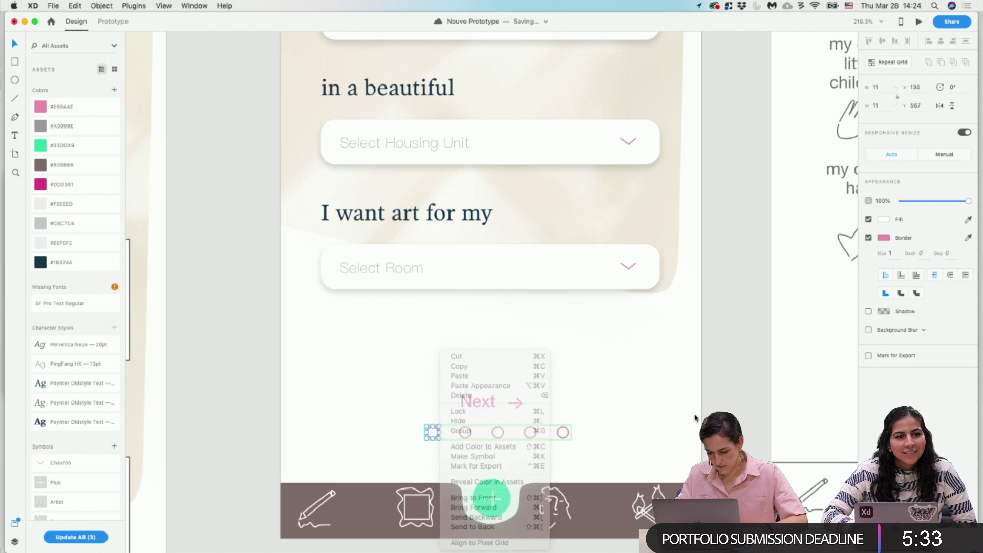
pyautogui.click(564, 430)
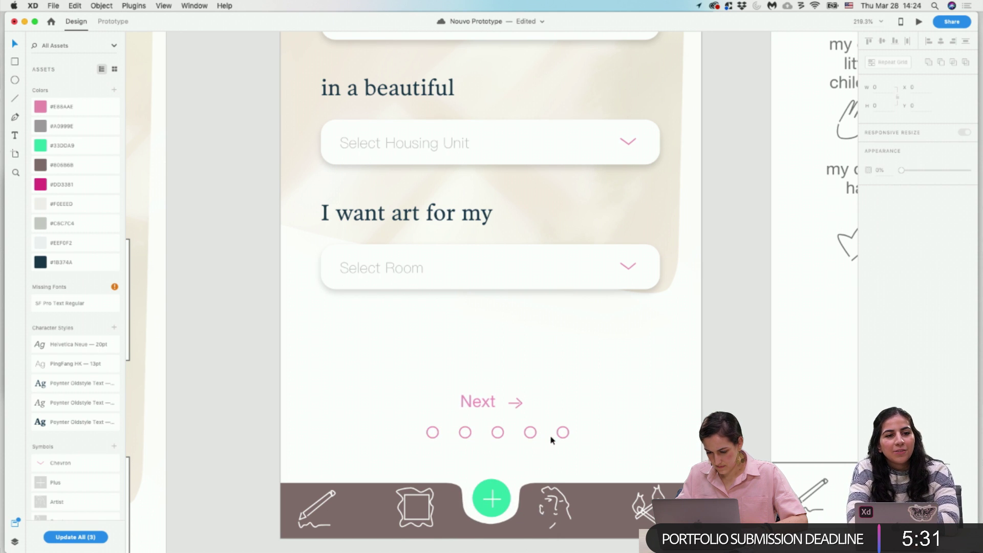
# Ungroup the repeat grid of five circles into separate shapes.
pyautogui.click(532, 433)
pyautogui.press('Escape')
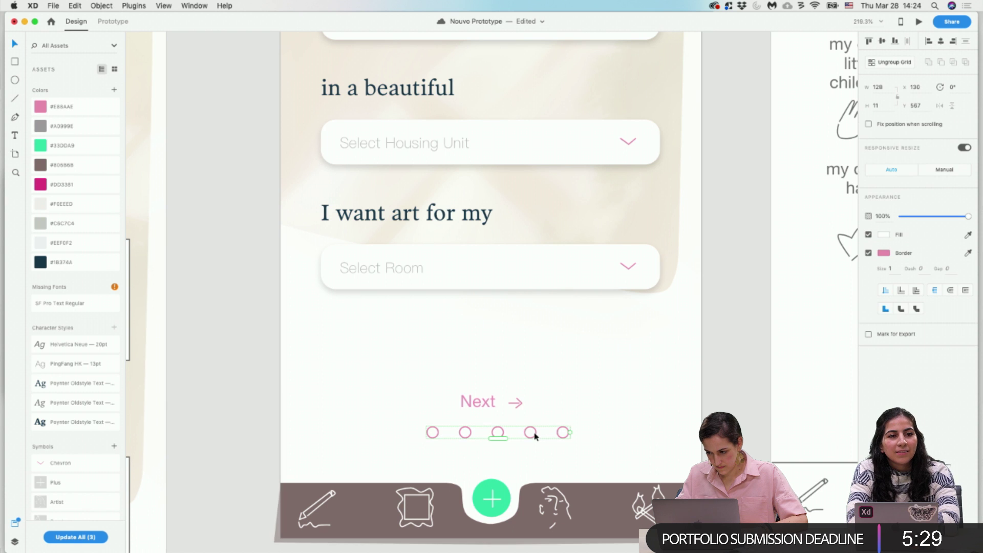
pyautogui.click(893, 62)
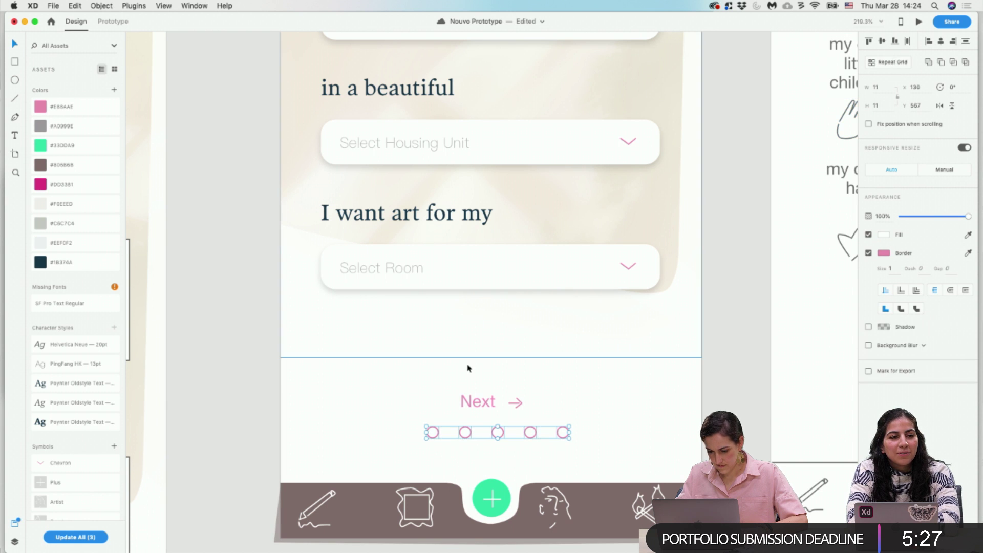
# Fill the first of the five circles with the pink #E88AAE colour asset and enable its fill.
pyautogui.click(434, 434)
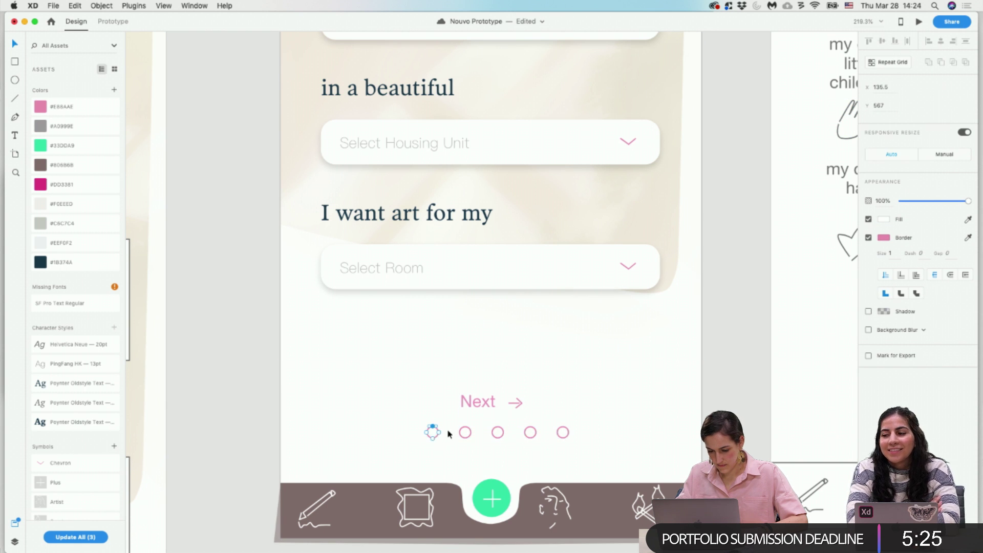
pyautogui.click(882, 221)
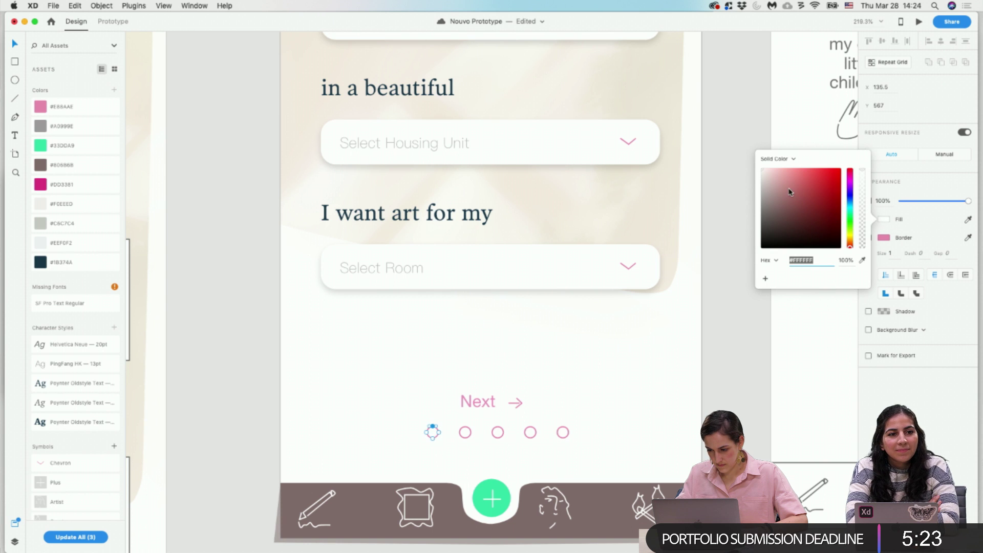
pyautogui.click(968, 221)
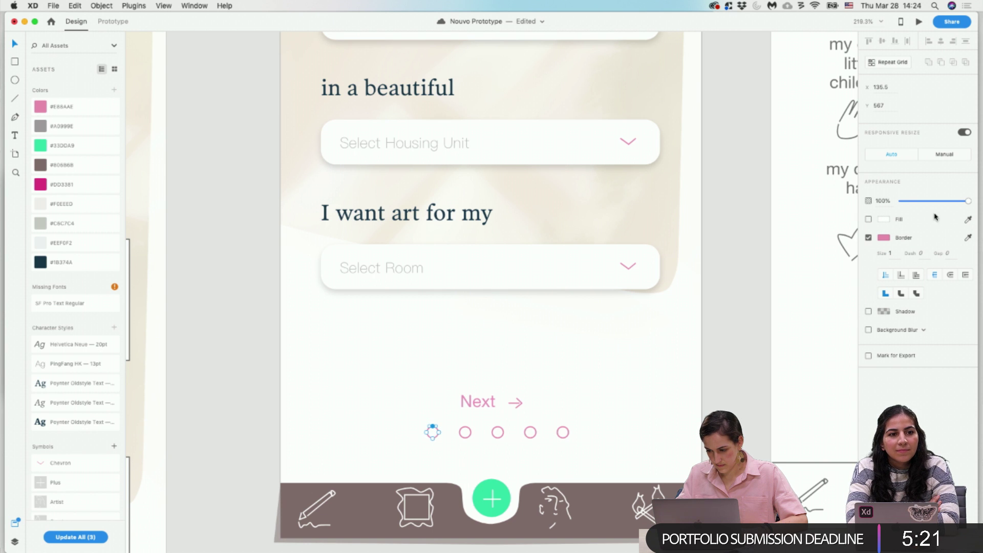
pyautogui.click(72, 108)
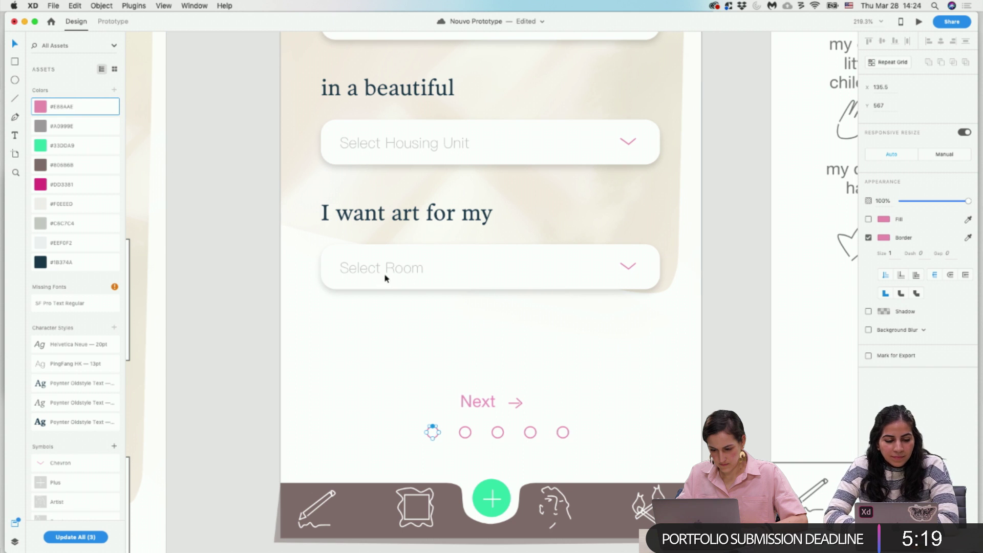
pyautogui.click(434, 432)
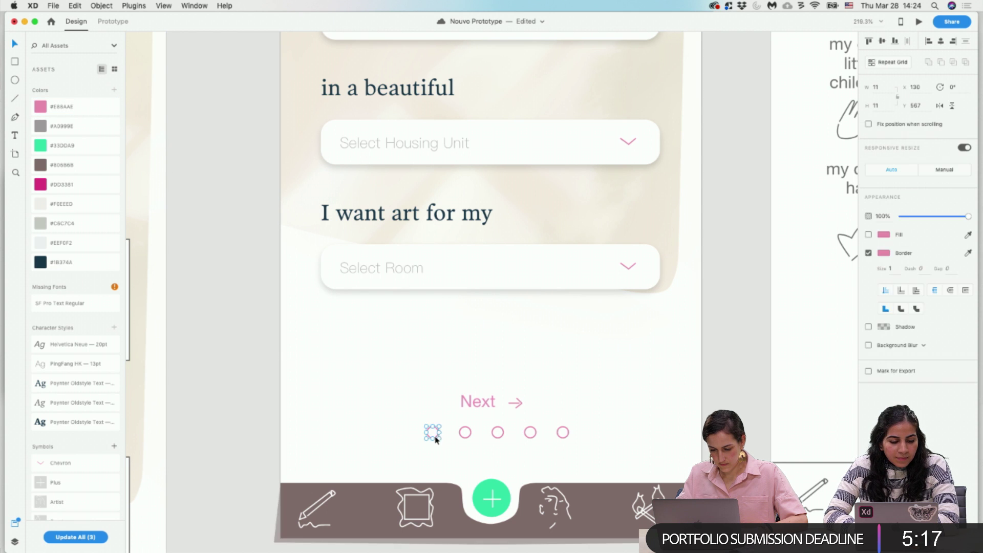
pyautogui.click(56, 106)
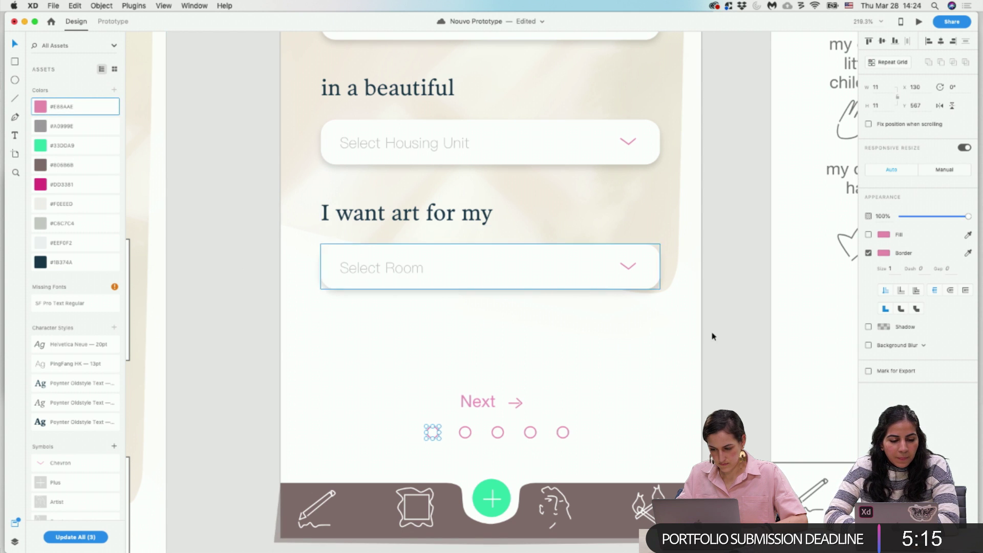
pyautogui.click(868, 234)
pyautogui.click(772, 351)
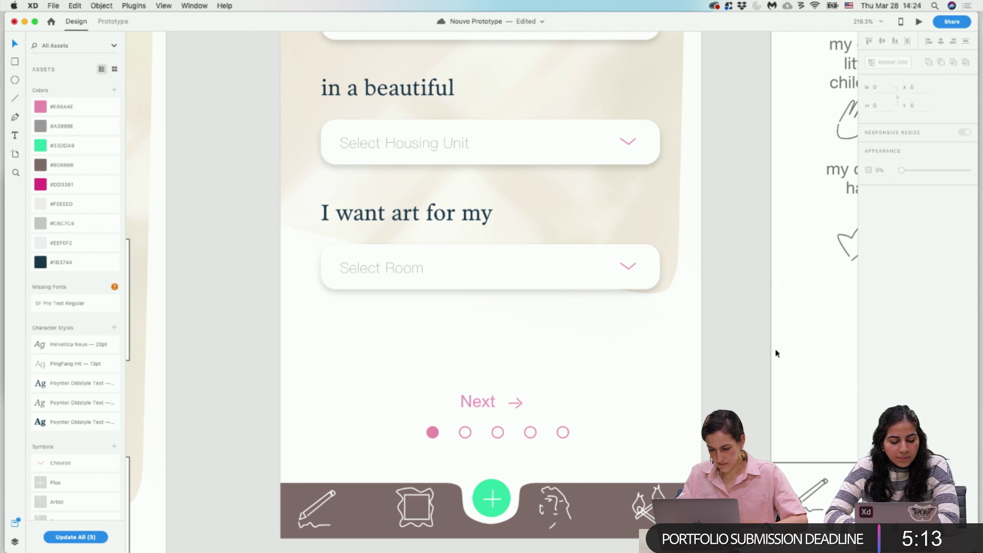
pyautogui.scroll(-3, 776, 354)
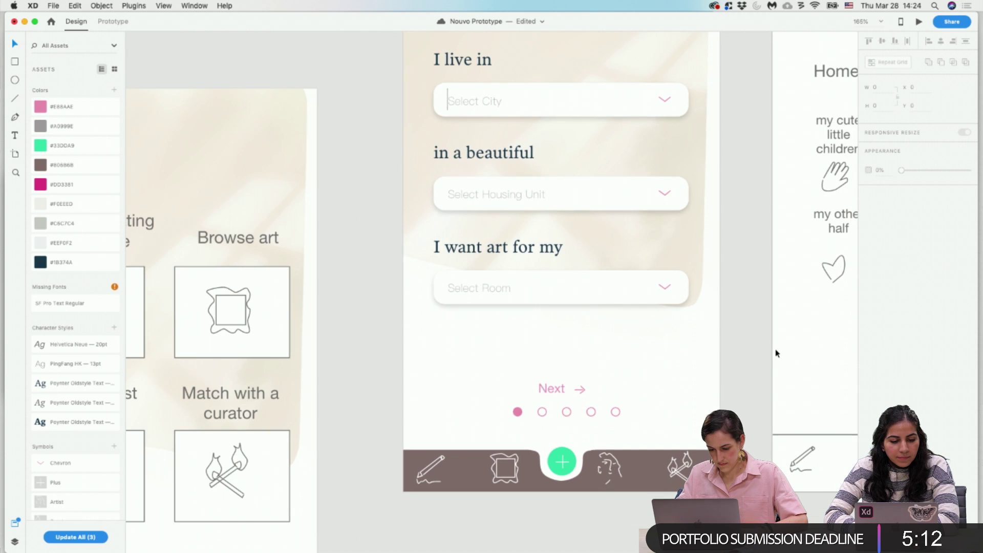
pyautogui.click(591, 412)
pyautogui.click(634, 418)
pyautogui.moveTo(634, 418); pyautogui.dragTo(510, 417)
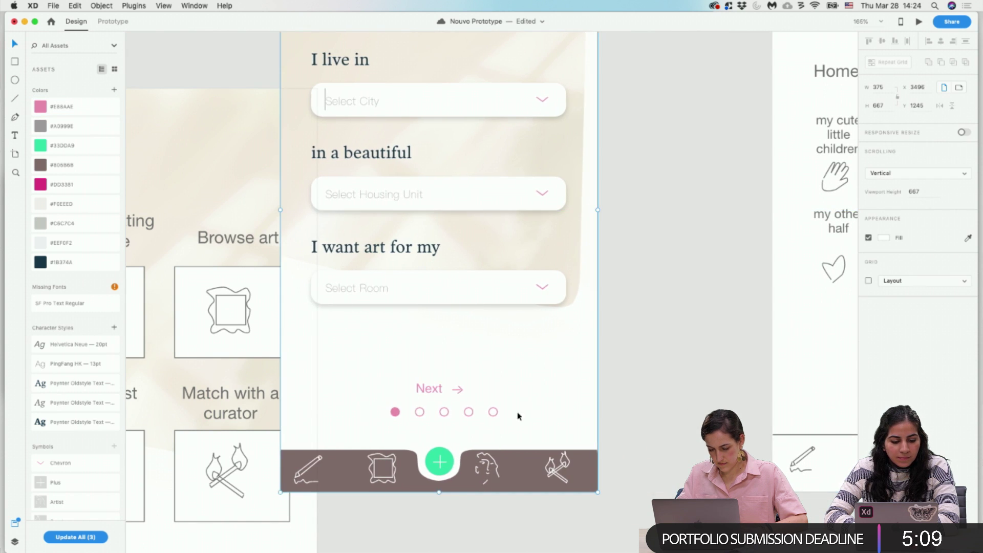
pyautogui.press('Escape')
pyautogui.press('Escape')
# Group the five progress circles on Account – 4 and nudge the group slightly closer to the Next link.
pyautogui.moveTo(639, 428); pyautogui.dragTo(502, 411)
pyautogui.press('super+g')
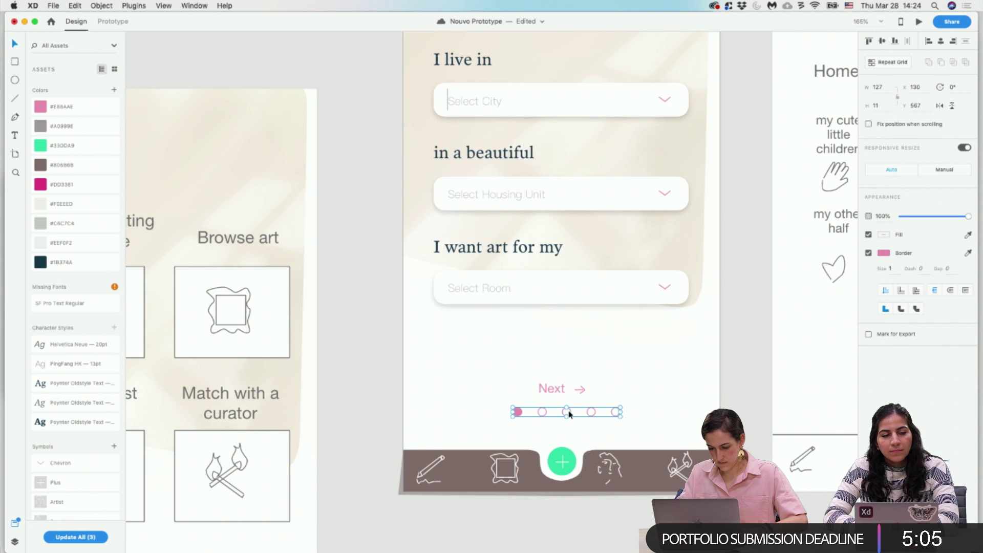
pyautogui.moveTo(570, 414)
pyautogui.mouseDown()
pyautogui.moveTo(590, 413)
pyautogui.moveTo(559, 410)
pyautogui.moveTo(571, 410)
pyautogui.mouseUp()
pyautogui.scroll(-3, 563, 411)
pyautogui.press('Escape')
pyautogui.scroll(-5, 623, 409)
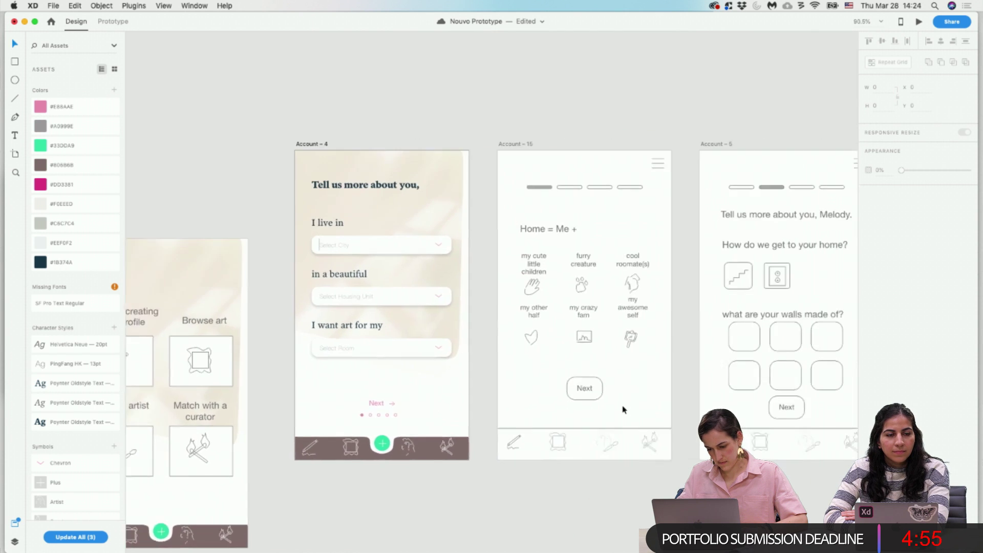
# Copy the beige background image on Account – 4 and undo the change that put it in front of the content.
pyautogui.click(371, 157)
pyautogui.press('super+shift+bracketright')
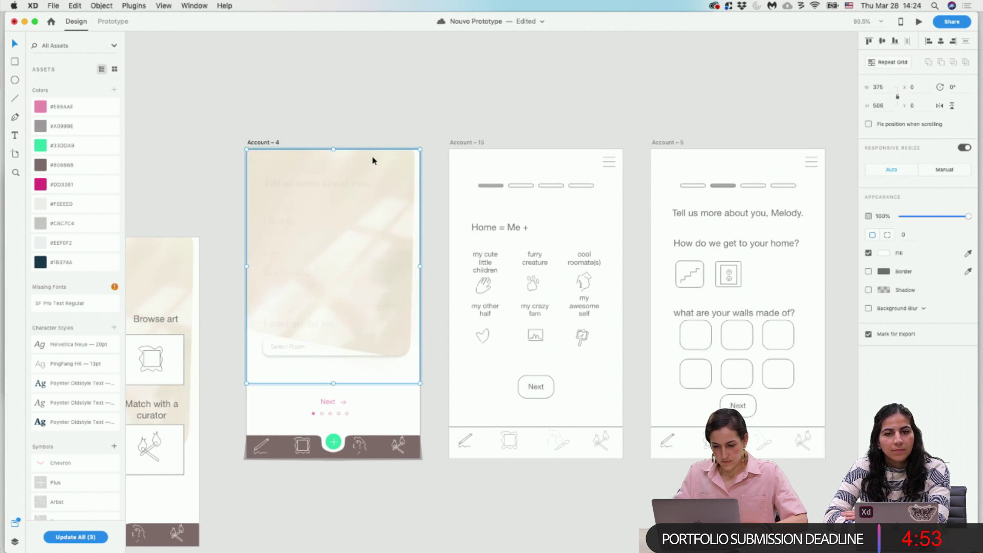
pyautogui.press('super+z')
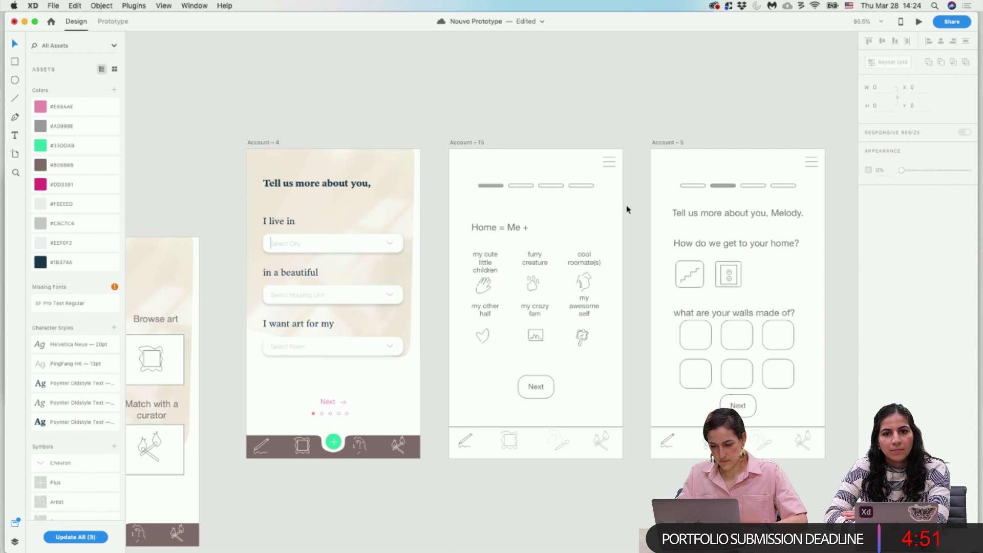
# Delete the menu icon and progress bar from Account – 15, and paste the beige background image behind its content.
pyautogui.moveTo(625, 205); pyautogui.dragTo(428, 138)
pyautogui.press('Delete')
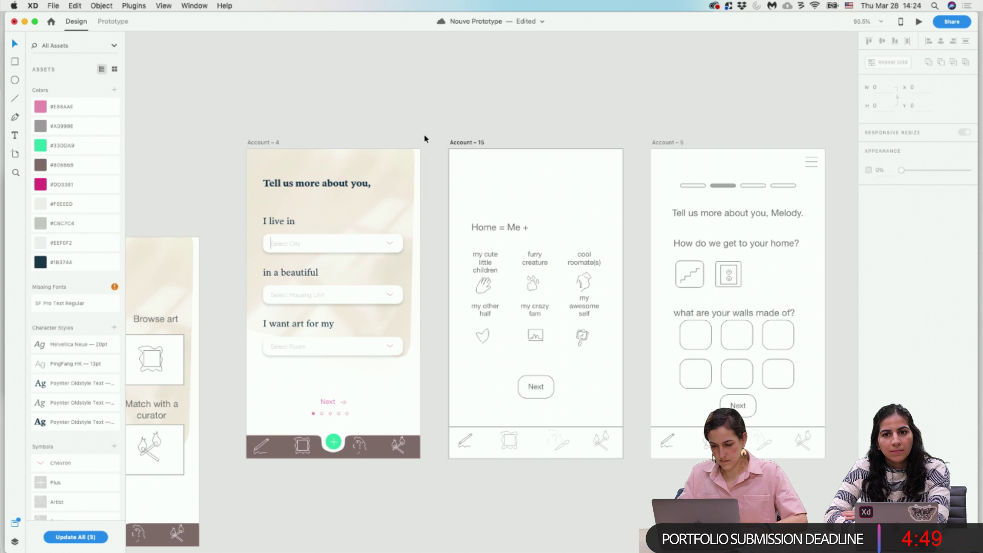
pyautogui.click(468, 143)
pyautogui.press('super+v')
pyautogui.rightClick(580, 178)
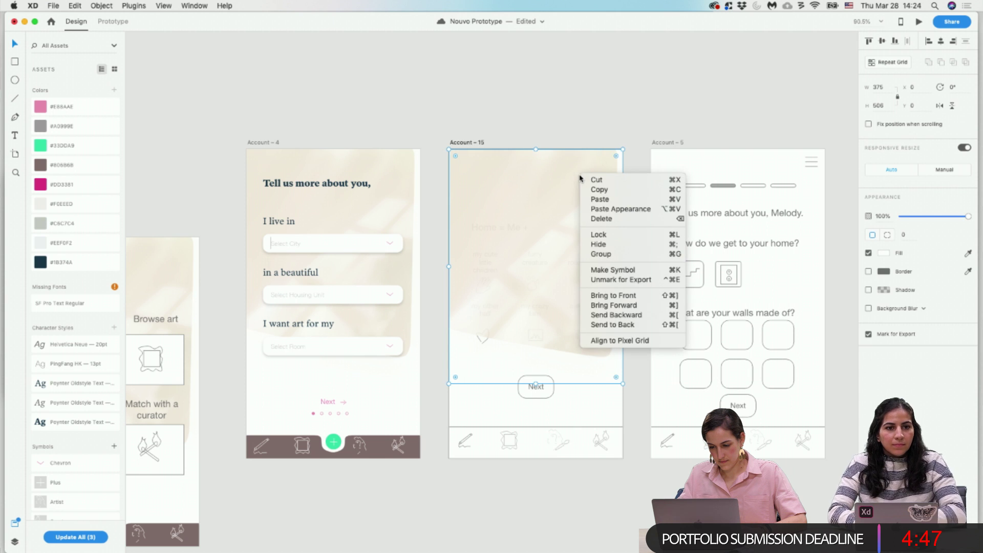
pyautogui.click(612, 325)
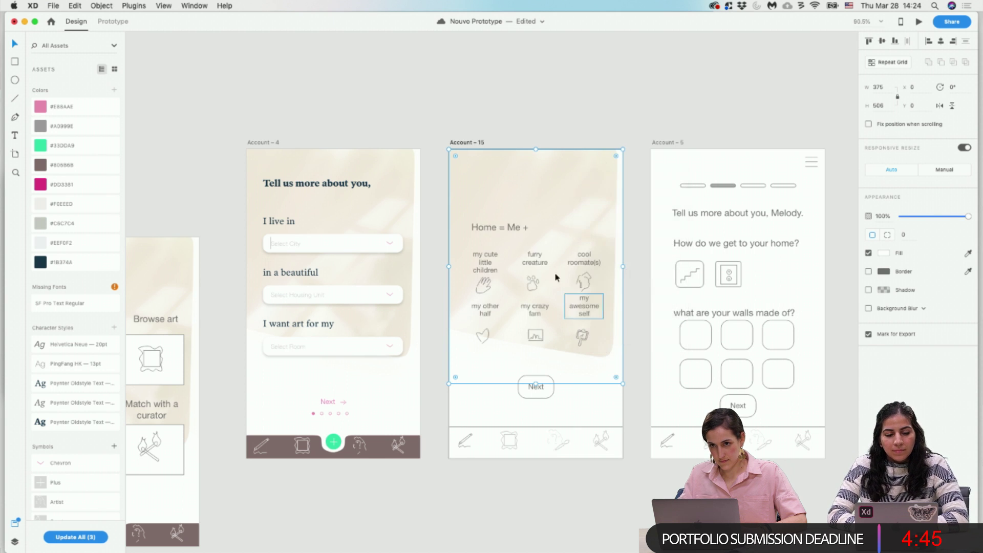
pyautogui.click(580, 131)
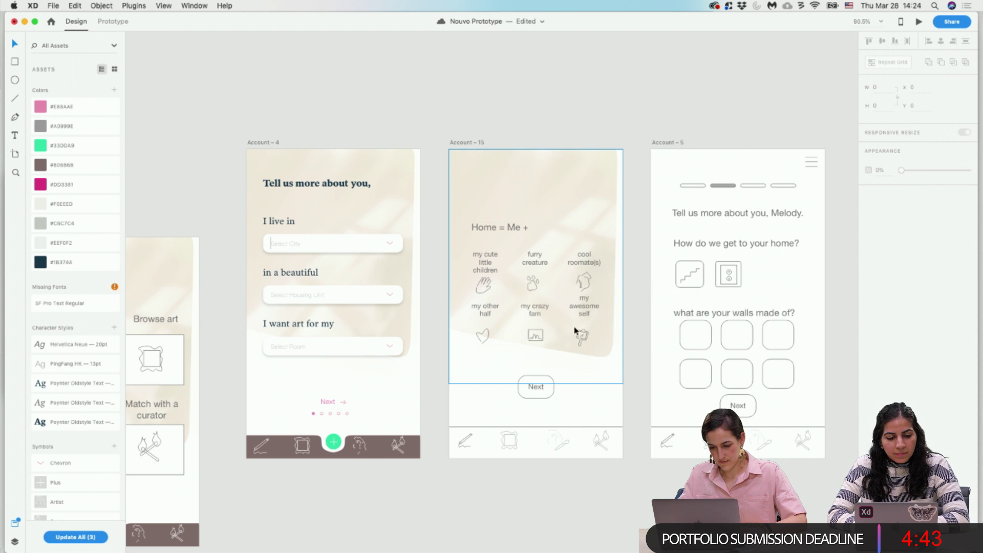
# Apply the upright dark-blue Poynter Oldstyle Text character style to "Home = Me +" and raise it level with Account – 4's heading.
pyautogui.click(490, 229)
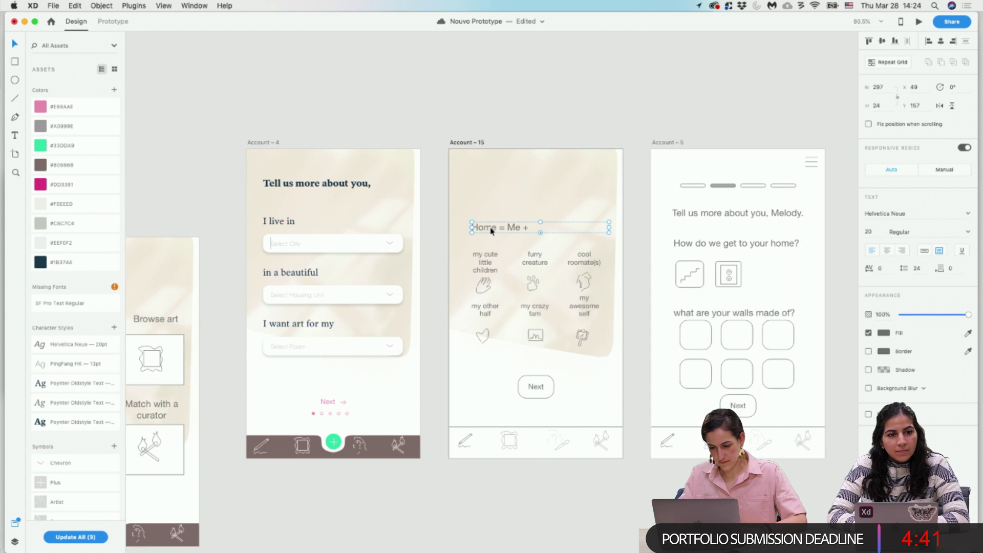
pyautogui.click(72, 402)
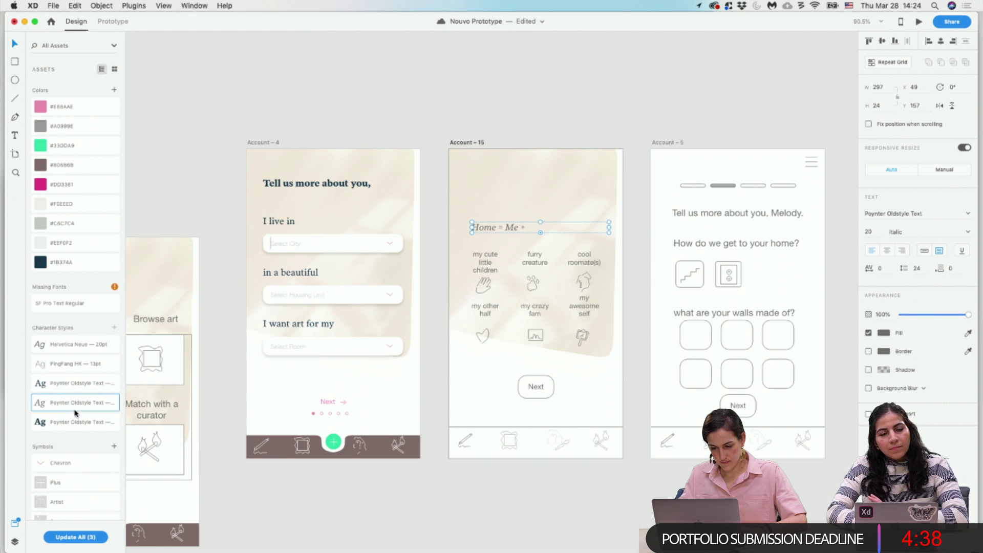
pyautogui.click(62, 384)
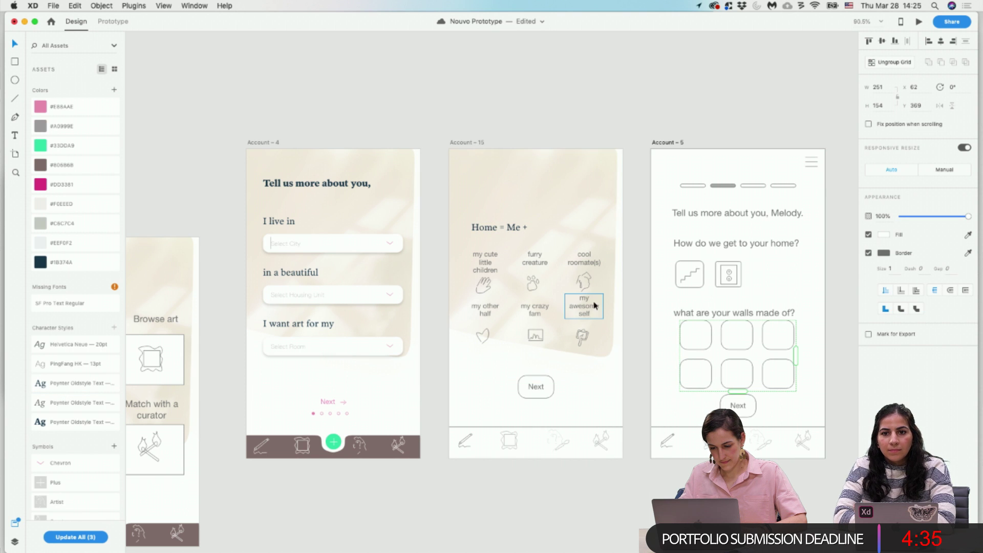
pyautogui.moveTo(512, 229); pyautogui.dragTo(513, 184)
pyautogui.click(584, 382)
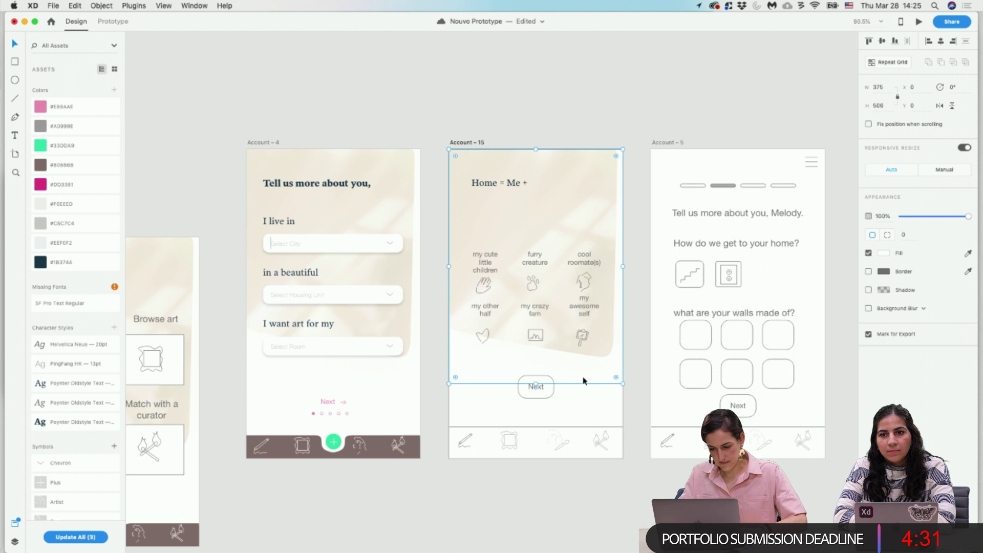
# Apply the PingFang HK 13pt character style to all six icon captions on Account – 15.
pyautogui.click(486, 256)
pyautogui.keyDown('shift'); pyautogui.click(535, 257); pyautogui.keyUp('shift')
pyautogui.keyDown('shift'); pyautogui.click(583, 258); pyautogui.keyUp('shift')
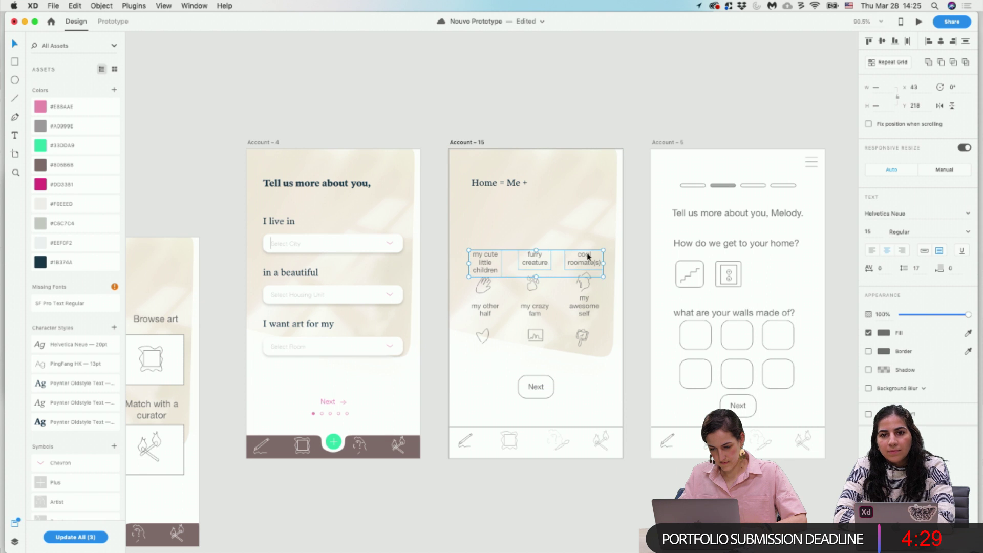
pyautogui.keyDown('shift'); pyautogui.click(491, 307); pyautogui.keyUp('shift')
pyautogui.click(605, 309)
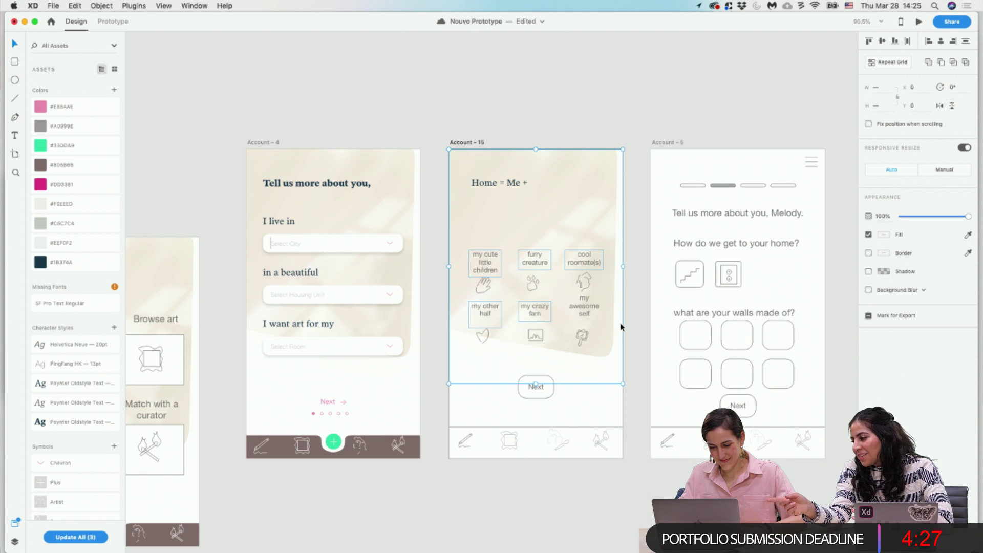
pyautogui.keyDown('shift'); pyautogui.click(620, 327); pyautogui.keyUp('shift')
pyautogui.scroll(5, 597, 373)
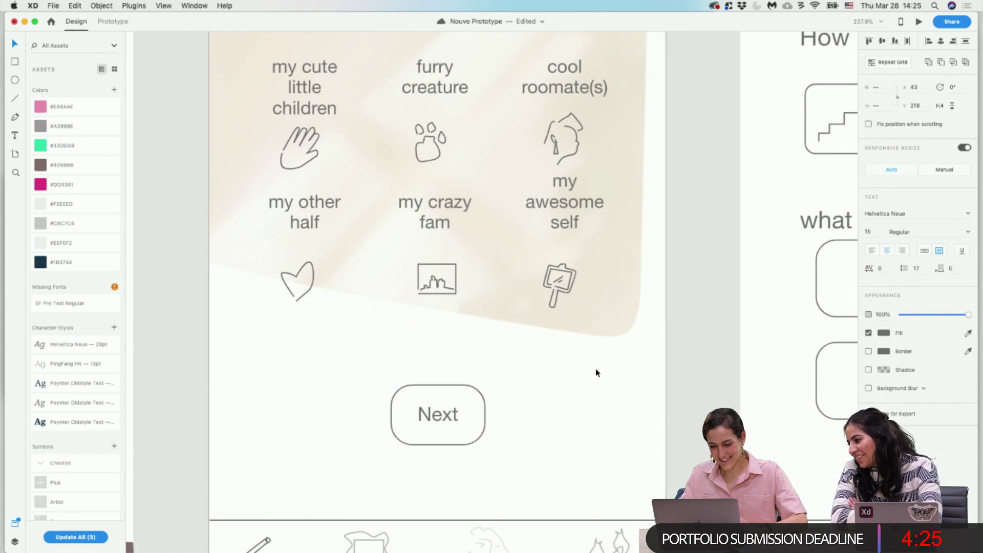
pyautogui.scroll(3, 597, 374)
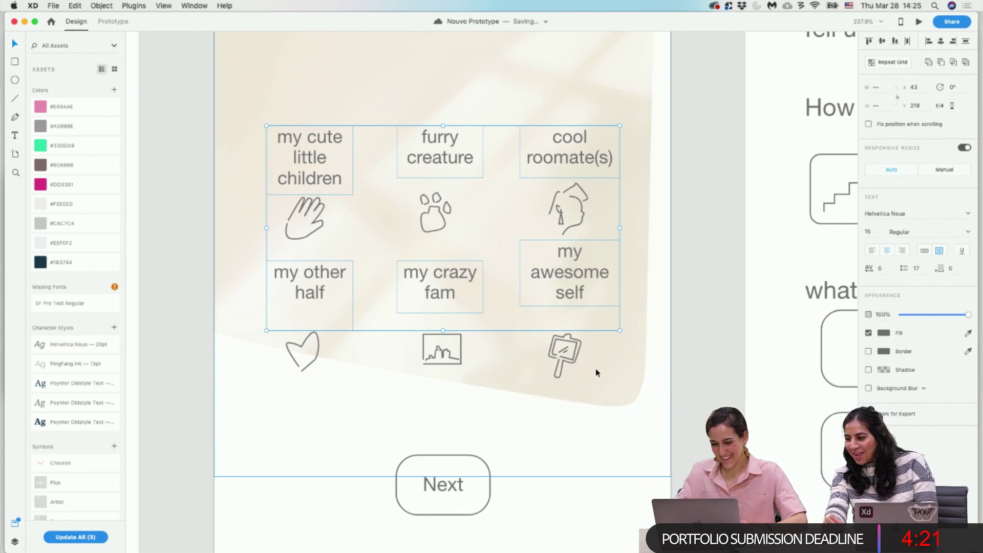
pyautogui.click(88, 363)
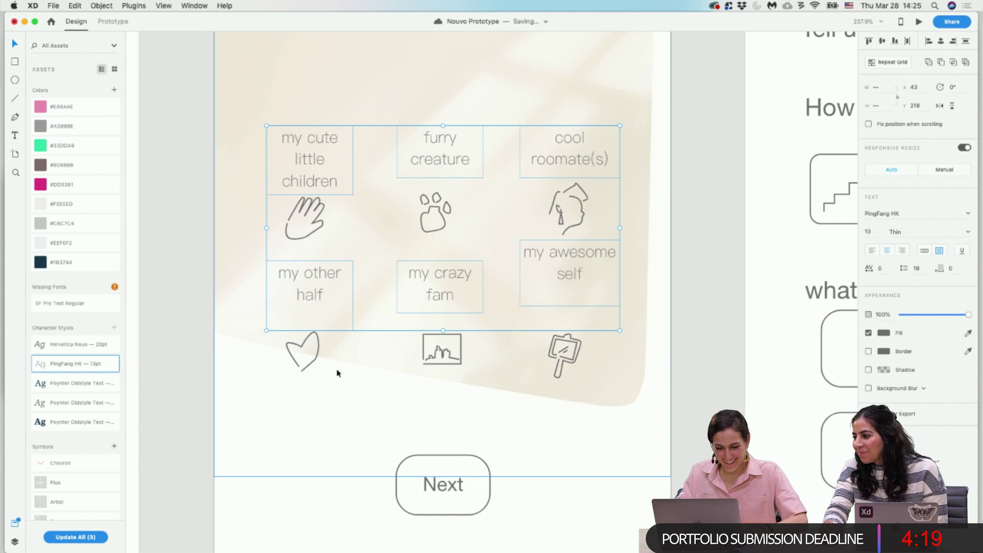
# Resize the "my cute little children" text box to about 83 by 40 so that the caption wraps onto two lines.
pyautogui.scroll(-2, 695, 188)
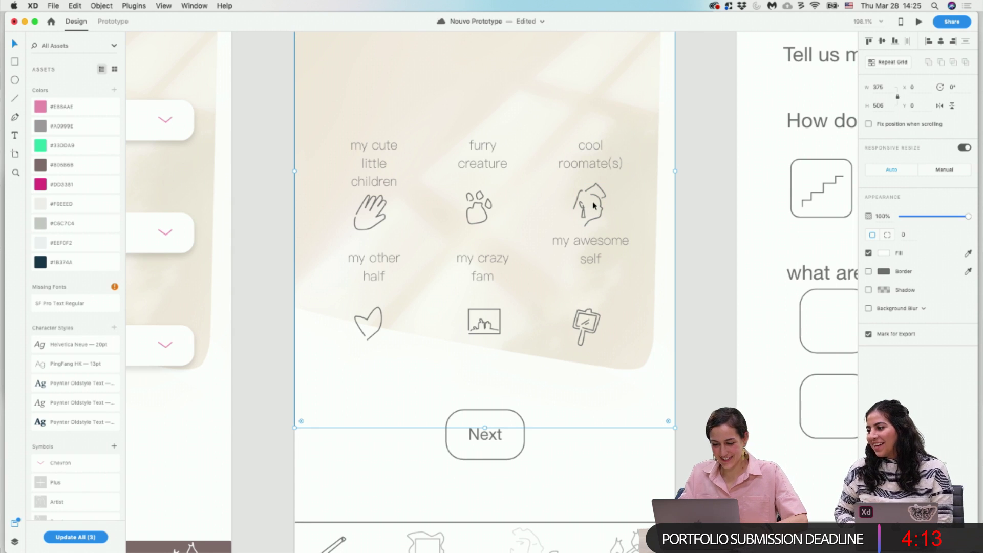
pyautogui.click(369, 165)
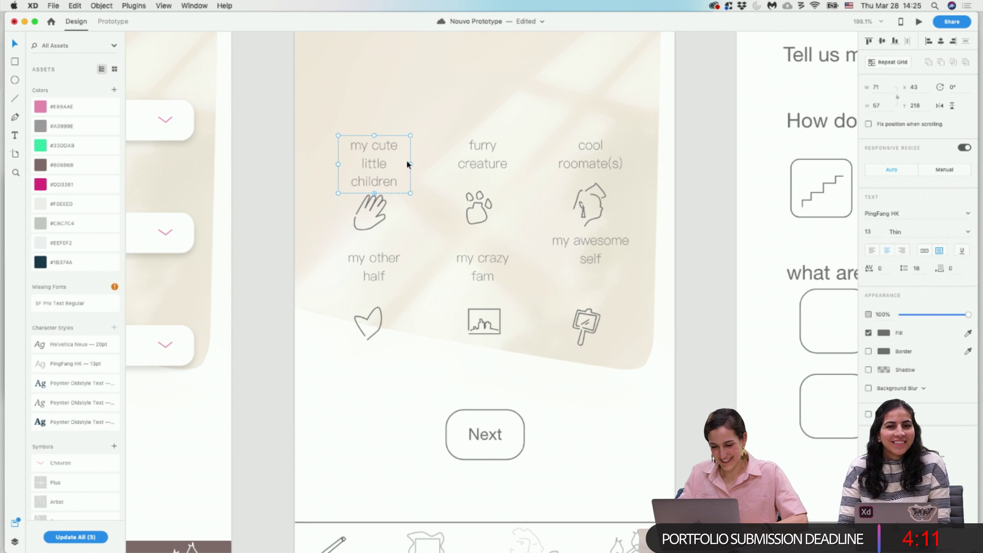
pyautogui.moveTo(410, 164); pyautogui.dragTo(381, 175)
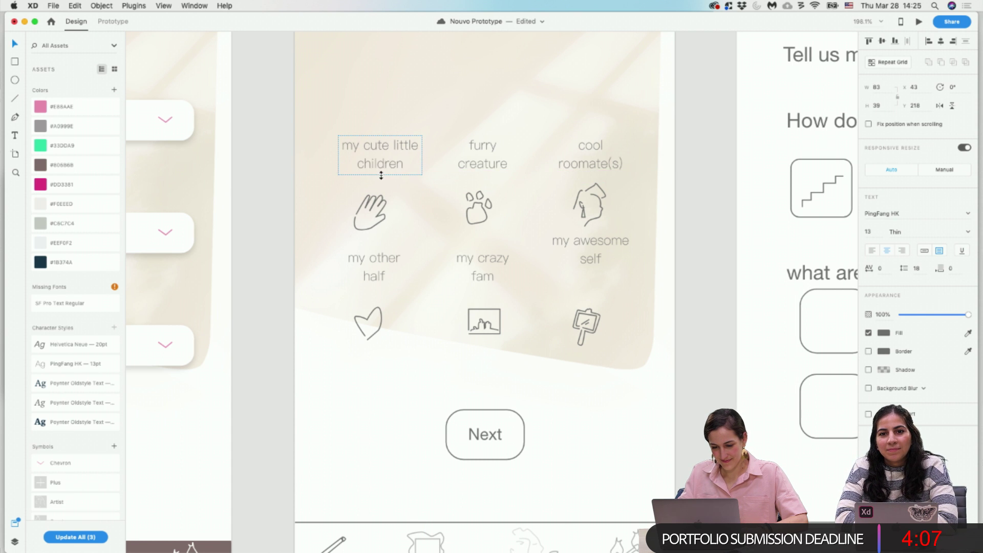
pyautogui.click(478, 158)
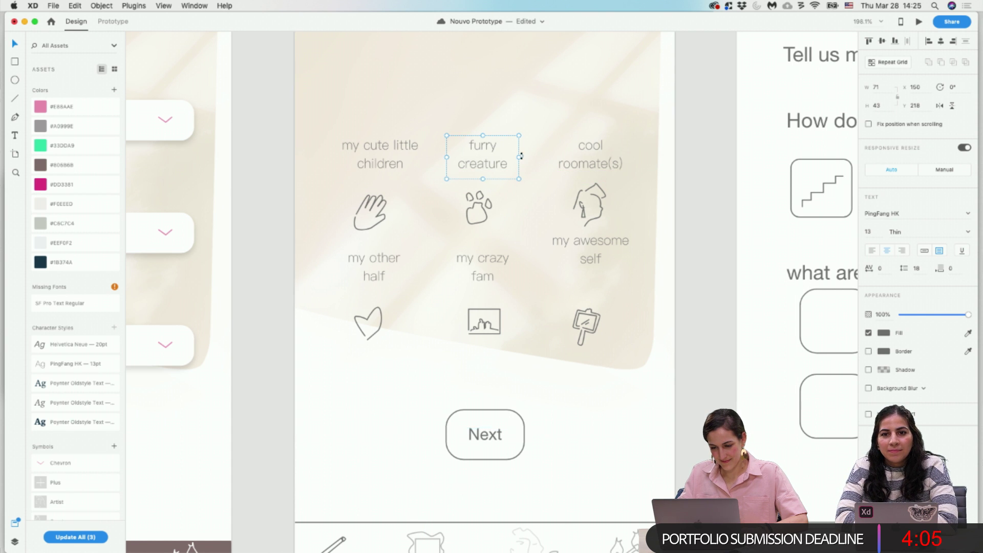
pyautogui.moveTo(519, 157); pyautogui.dragTo(517, 156)
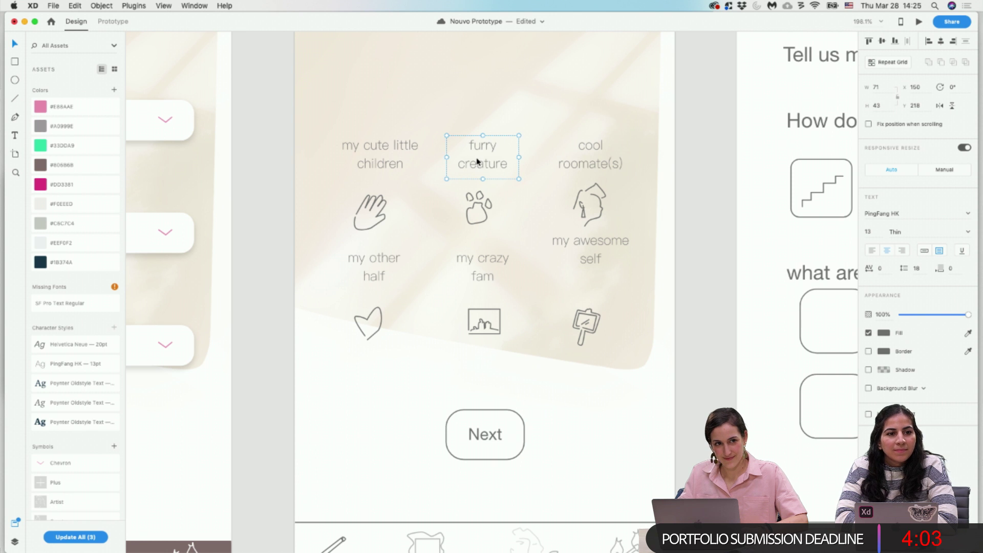
pyautogui.hscroll(3, 493, 200)
pyautogui.scroll(1, 492, 199)
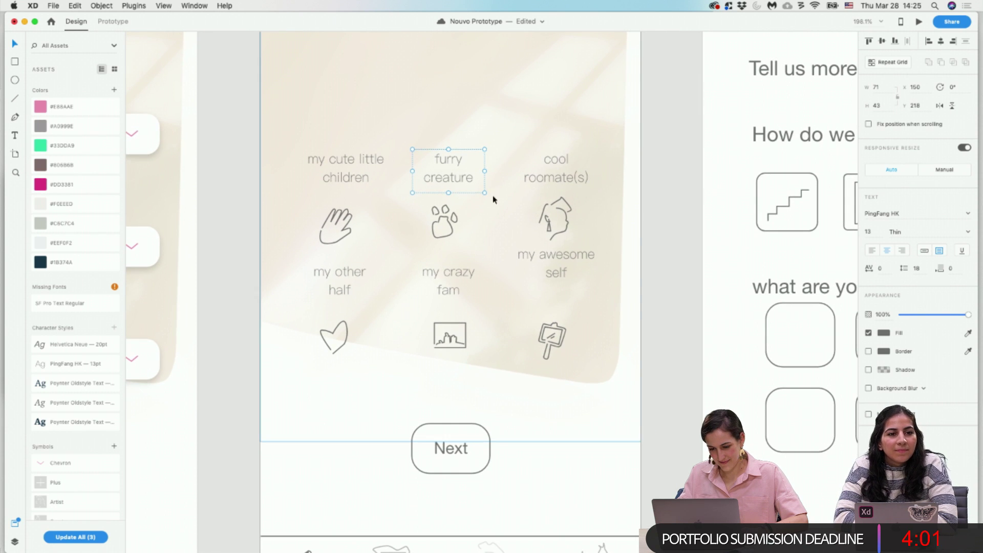
# Move the three first-row captions together up to Y 148, closer to the "Home = Me +" heading.
pyautogui.click(550, 184)
pyautogui.click(365, 187)
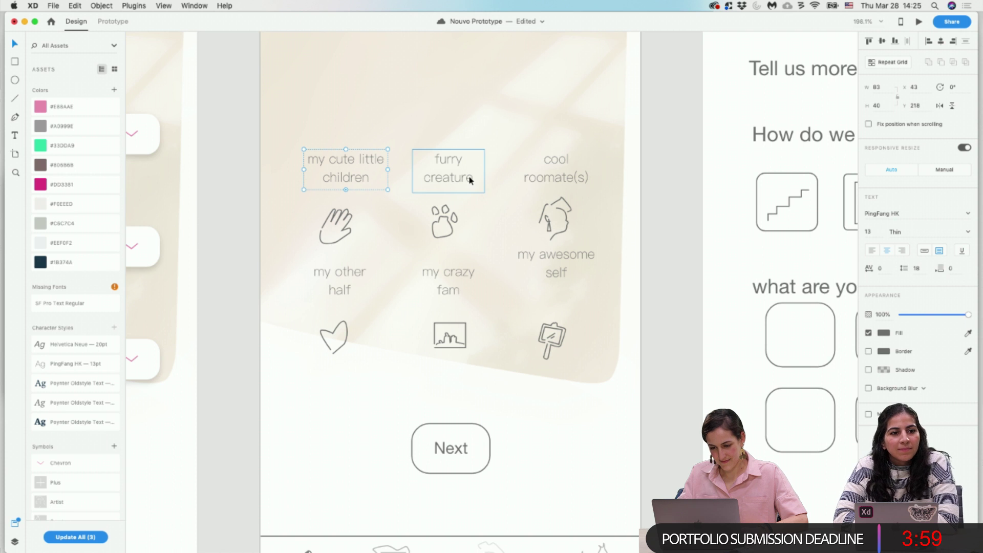
pyautogui.scroll(5, 404, 246)
pyautogui.hscroll(-1, 404, 246)
pyautogui.keyDown('shift'); pyautogui.click(484, 279); pyautogui.keyUp('shift')
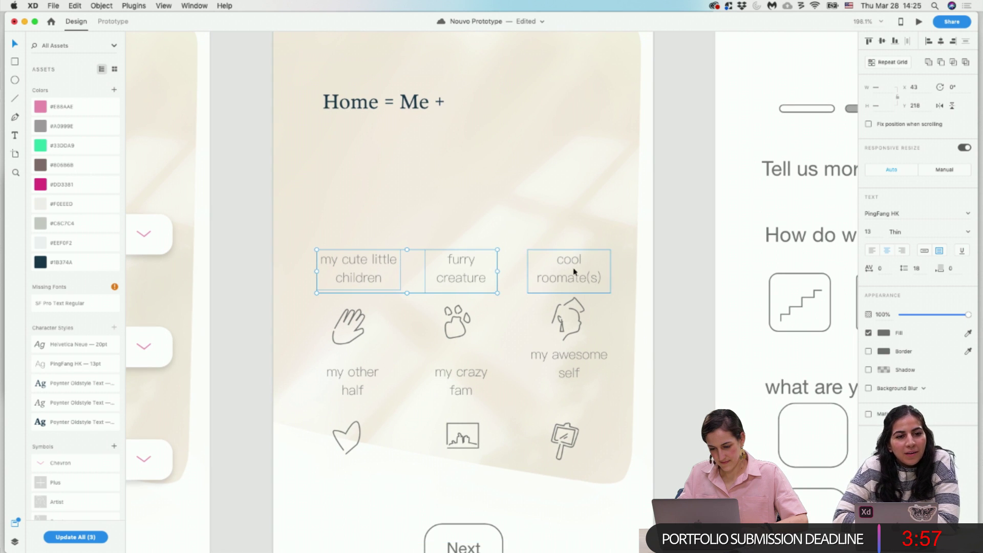
pyautogui.moveTo(577, 271); pyautogui.dragTo(574, 198)
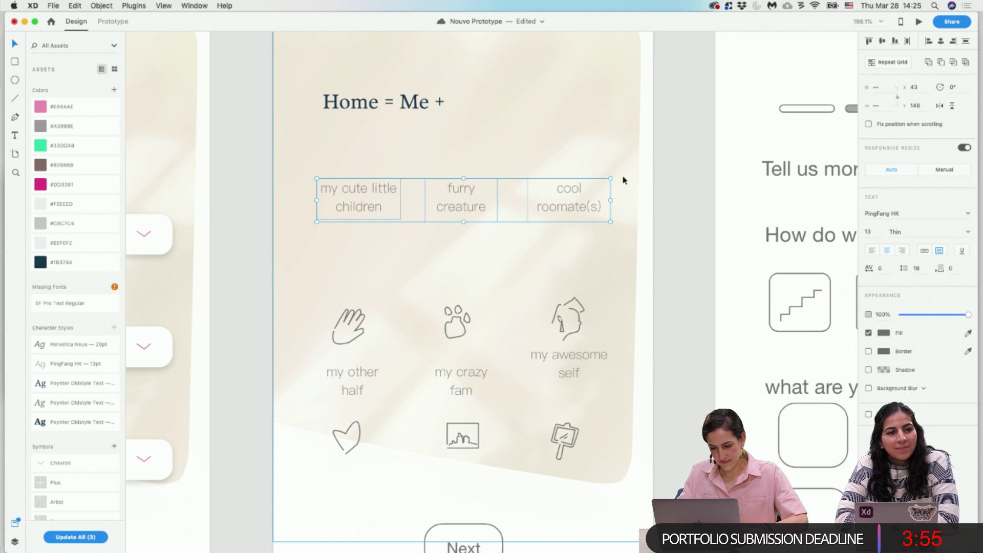
# Show the layout grid on Account – 15 and shift the first-row captions to fit its columns, with the first caption at X 36.
pyautogui.click(623, 180)
pyautogui.press('super+shift+apostrophe')
pyautogui.click(573, 203)
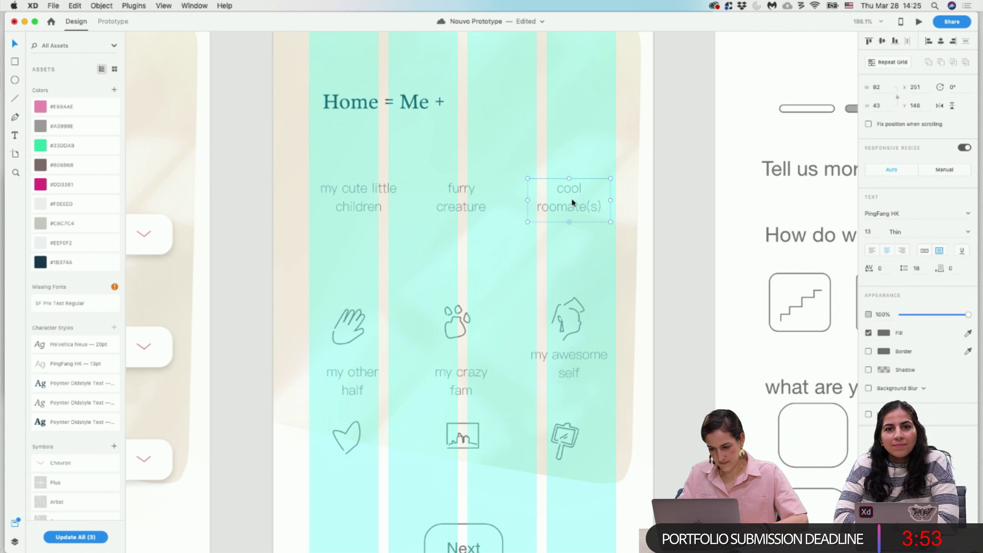
pyautogui.moveTo(574, 203); pyautogui.dragTo(577, 202)
pyautogui.click(457, 205)
pyautogui.moveTo(456, 204); pyautogui.dragTo(457, 207)
pyautogui.moveTo(387, 206); pyautogui.dragTo(380, 208)
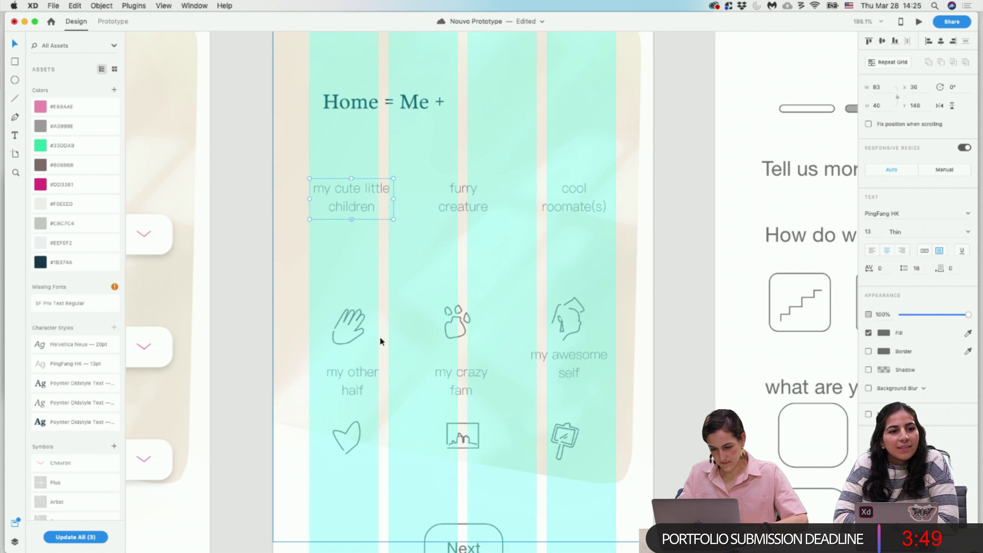
# Move the hand, paw and roommate icons together up to about Y 207, beneath the first-row captions.
pyautogui.click(355, 335)
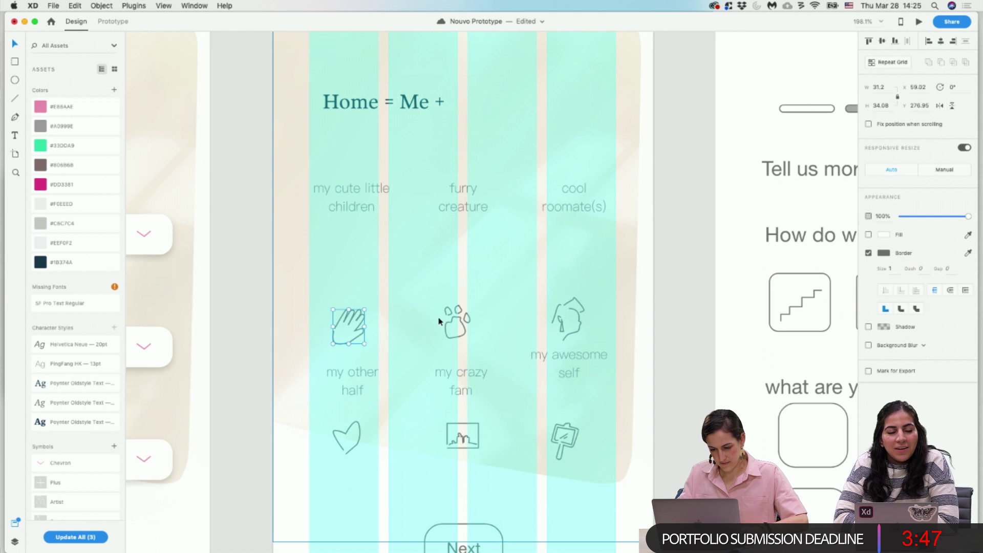
pyautogui.keyDown('shift'); pyautogui.click(455, 321); pyautogui.keyUp('shift')
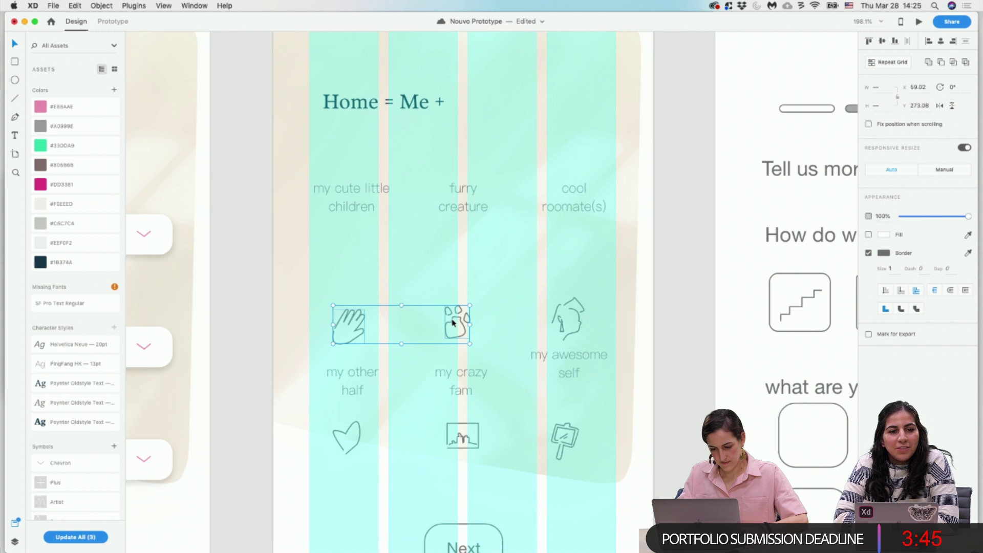
pyautogui.keyDown('shift'); pyautogui.click(559, 321); pyautogui.keyUp('shift')
pyautogui.moveTo(560, 320); pyautogui.dragTo(562, 272)
# Align the top edges of the "my other half", "my crazy fam" and "my awesome self" captions.
pyautogui.scroll(-5, 633, 318)
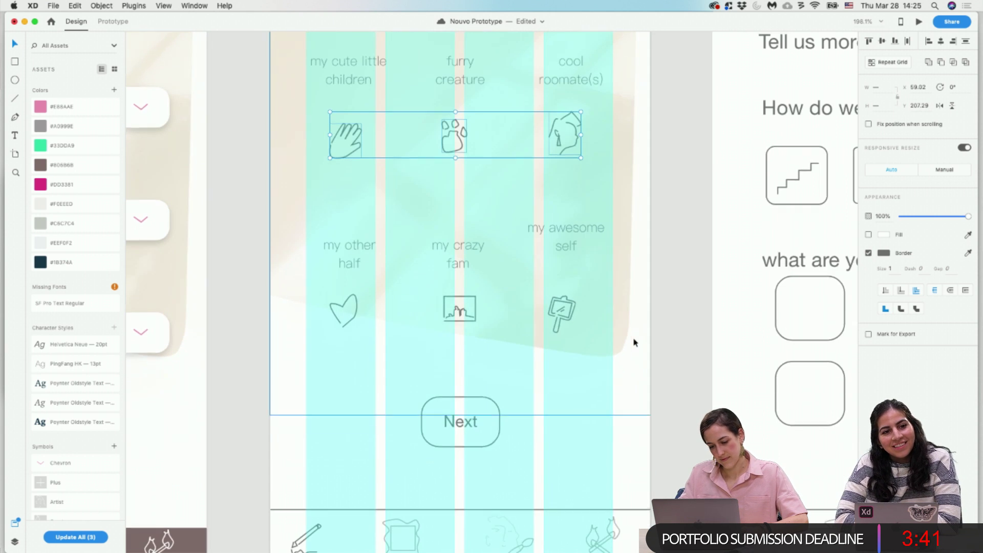
pyautogui.click(535, 229)
pyautogui.keyDown('shift'); pyautogui.click(459, 255); pyautogui.keyUp('shift')
pyautogui.keyDown('shift'); pyautogui.click(348, 248); pyautogui.keyUp('shift')
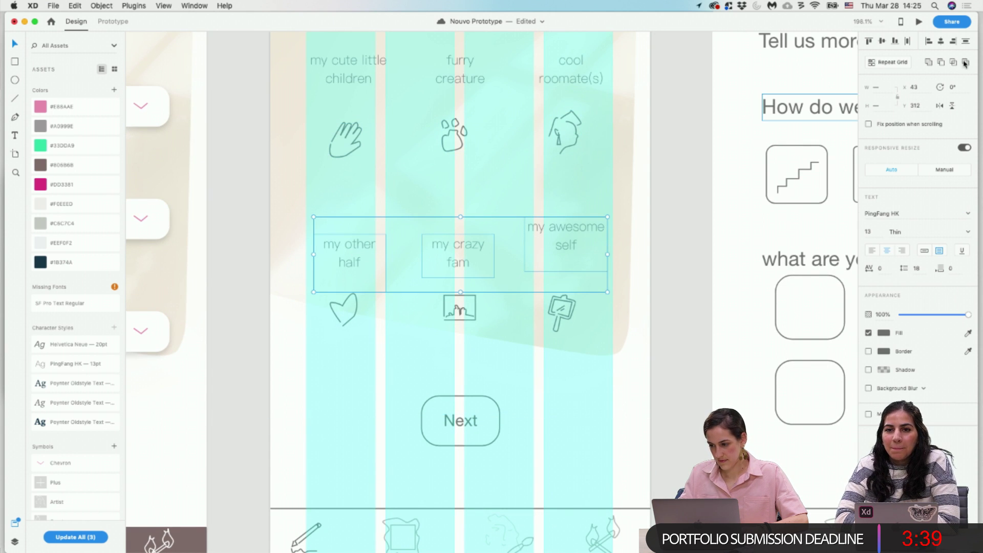
pyautogui.click(880, 43)
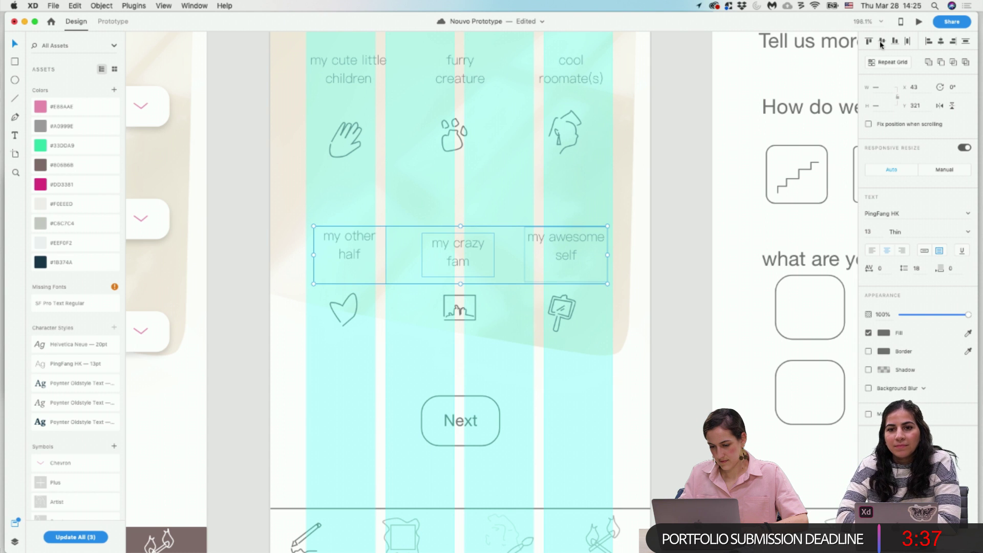
pyautogui.click(867, 43)
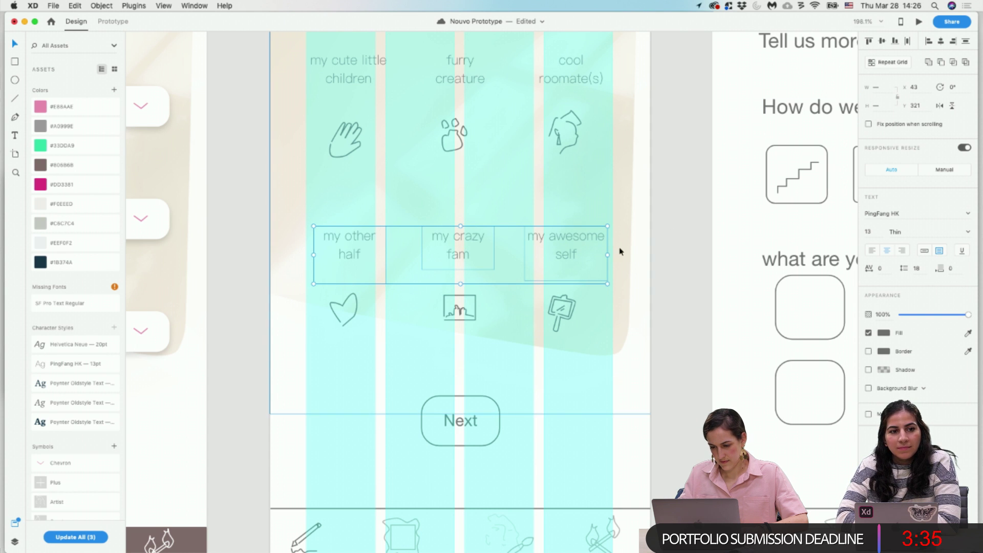
# Nudge the "my awesome self" caption slightly right and the "my other half" caption slightly left within their grid columns.
pyautogui.click(654, 242)
pyautogui.click(588, 250)
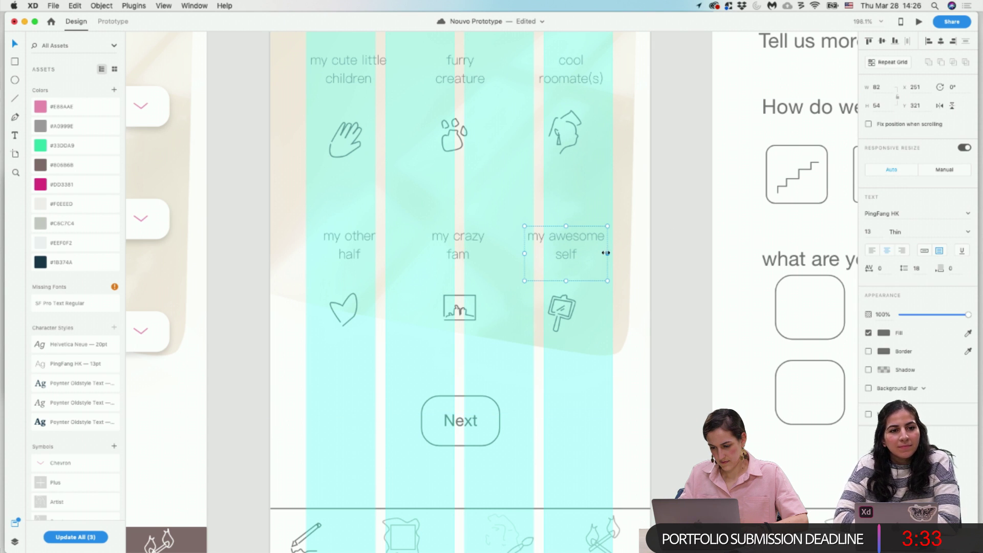
pyautogui.moveTo(608, 253); pyautogui.dragTo(611, 252)
pyautogui.click(461, 263)
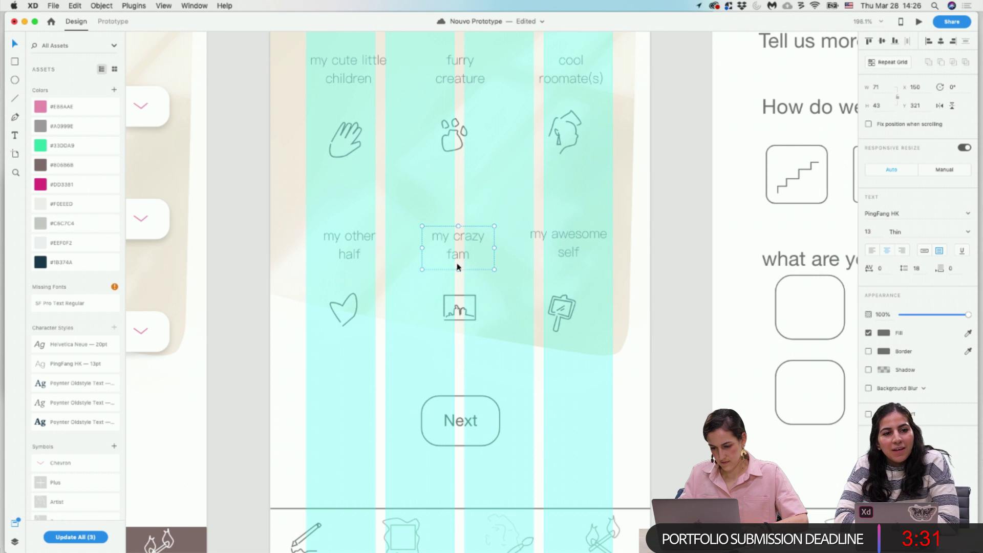
pyautogui.click(348, 245)
pyautogui.moveTo(344, 243); pyautogui.dragTo(336, 243)
pyautogui.click(578, 208)
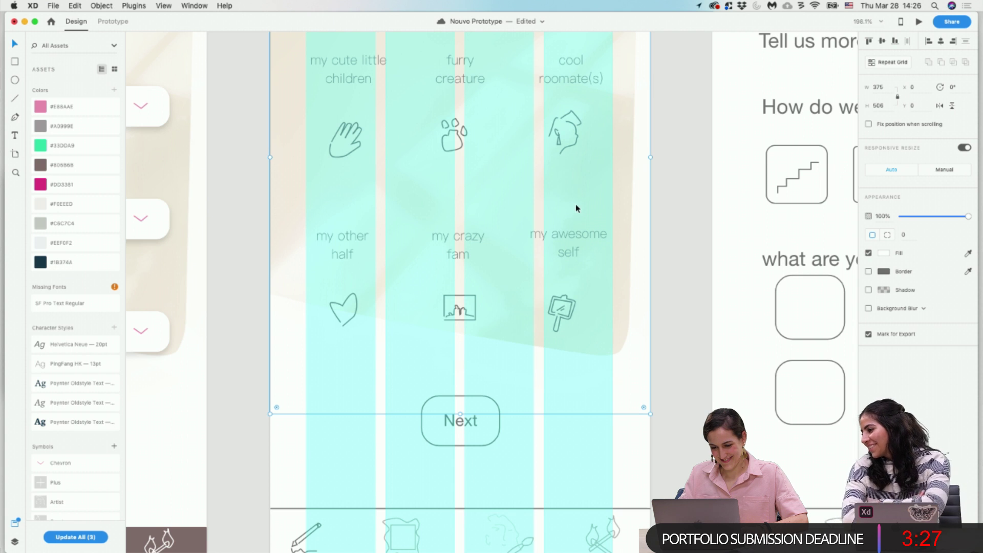
# Hide the layout grid and shift the picture icon beneath "my crazy fam" to X 169.71.
pyautogui.scroll(5, 590, 209)
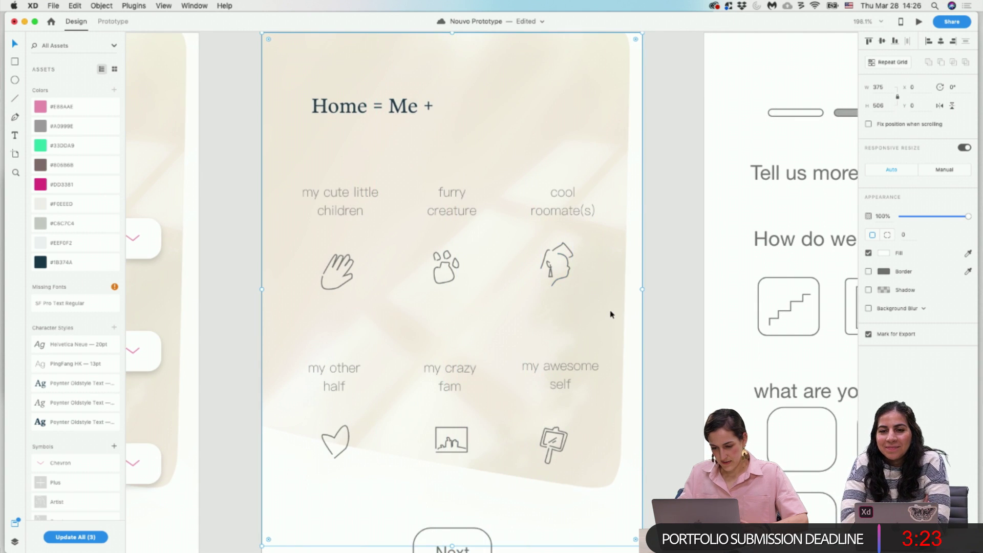
pyautogui.scroll(-5, 612, 314)
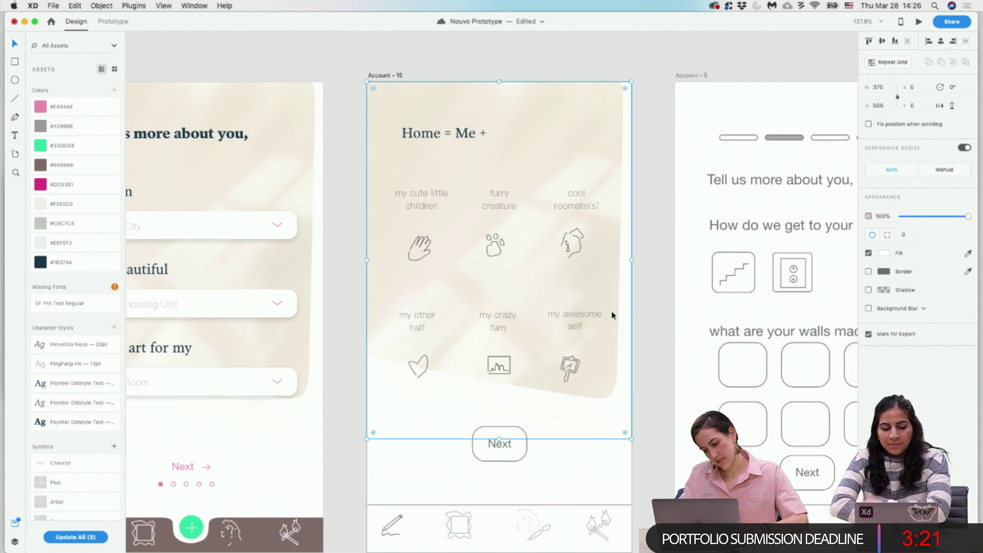
pyautogui.scroll(-1, 612, 315)
pyautogui.click(516, 365)
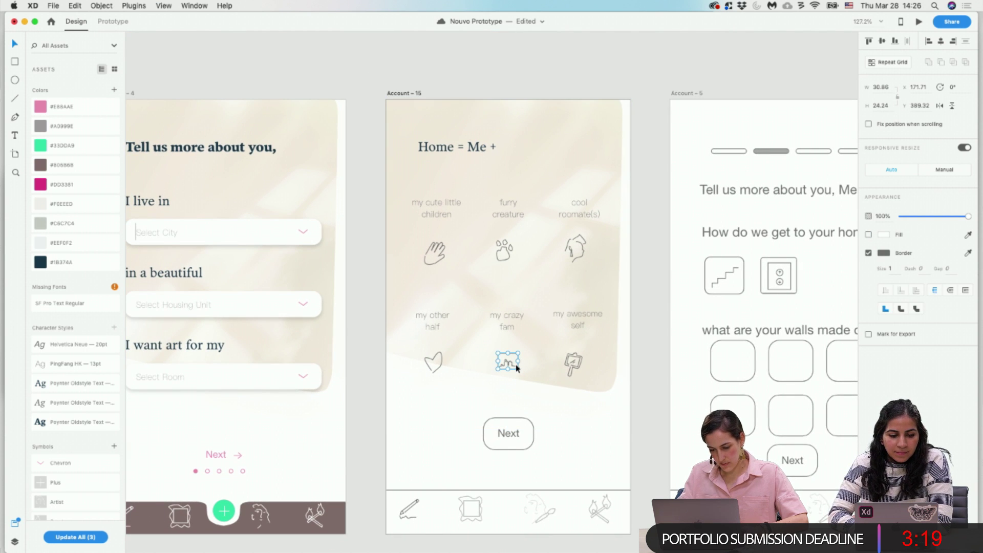
pyautogui.moveTo(510, 367); pyautogui.dragTo(508, 368)
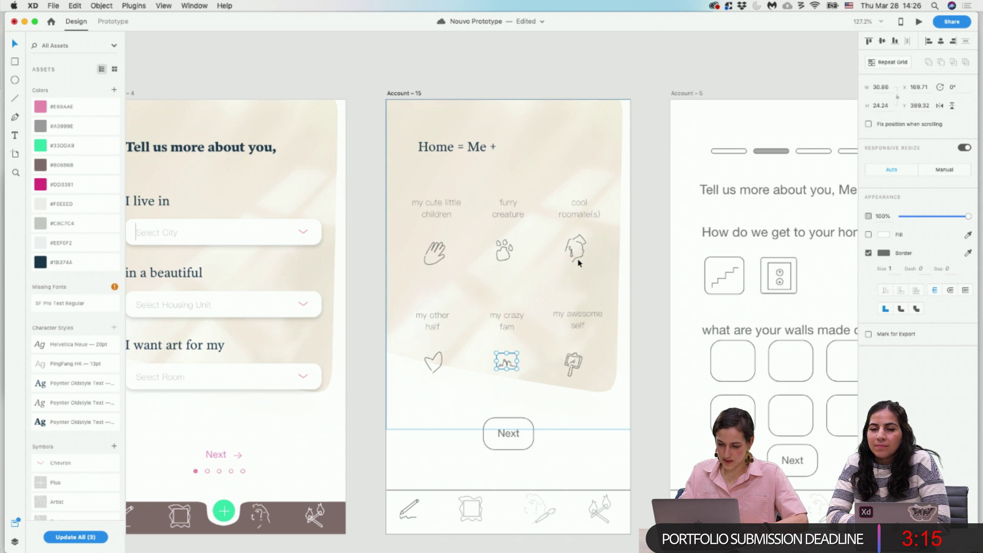
pyautogui.click(883, 253)
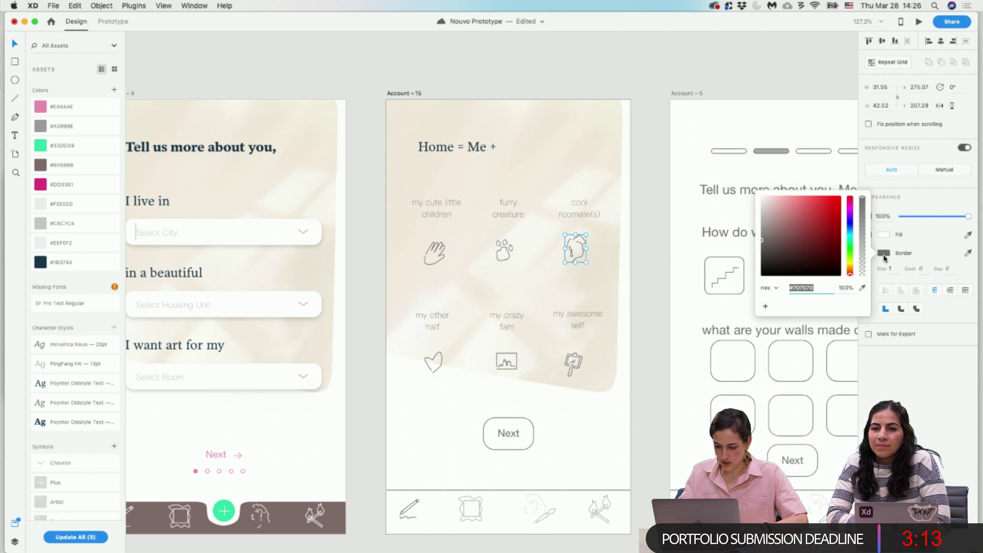
pyautogui.click(739, 356)
pyautogui.click(569, 458)
pyautogui.moveTo(569, 459); pyautogui.dragTo(469, 421)
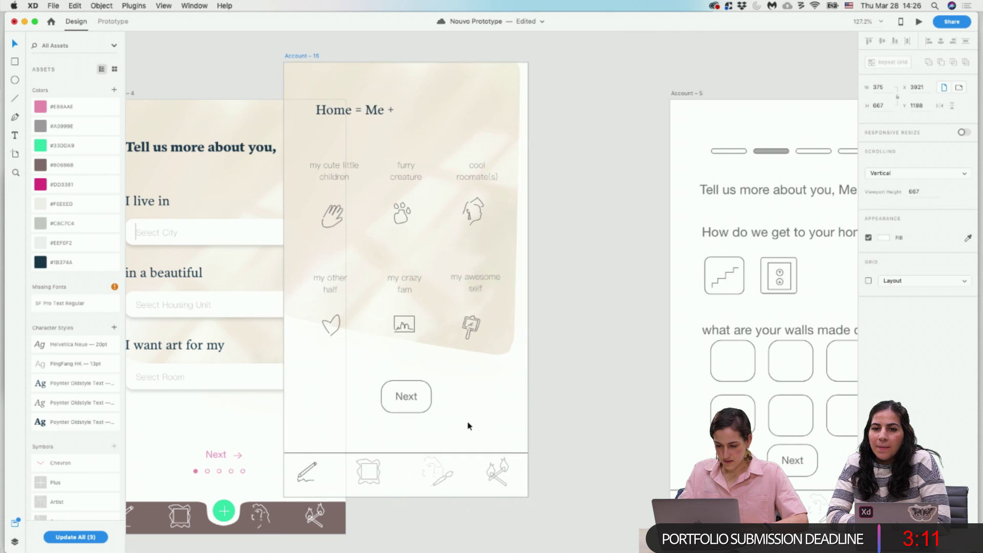
pyautogui.press('super+z')
# Delete the four outline navigation icons and the divider line above them from Account – 15.
pyautogui.scroll(-3, 627, 472)
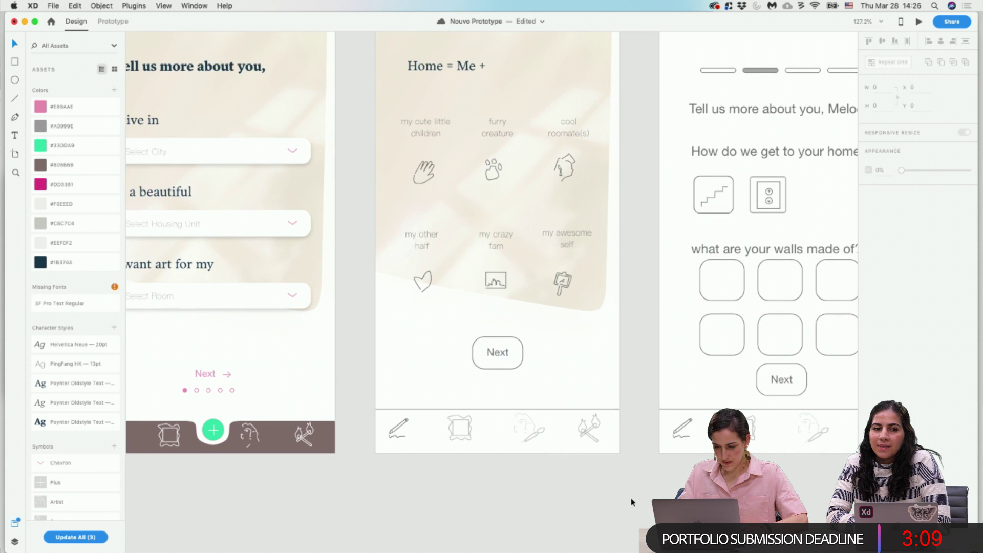
pyautogui.moveTo(631, 498); pyautogui.dragTo(363, 410)
pyautogui.press('Delete')
pyautogui.click(407, 408)
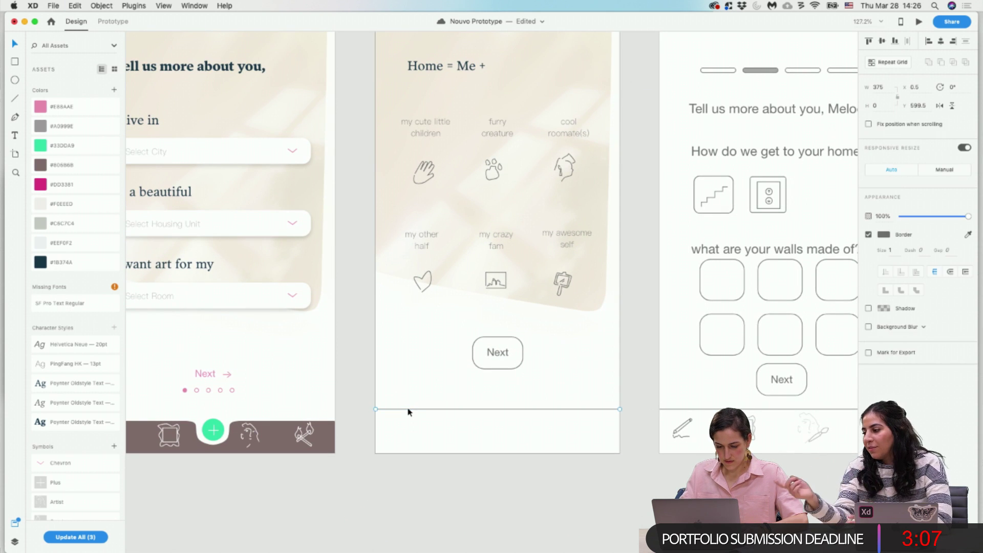
pyautogui.press('Delete')
# Select and copy the brown navigation bar with its icons and green plus button on Account – 4.
pyautogui.hscroll(-2, 380, 484)
pyautogui.moveTo(393, 471); pyautogui.dragTo(131, 410)
pyautogui.click(456, 399)
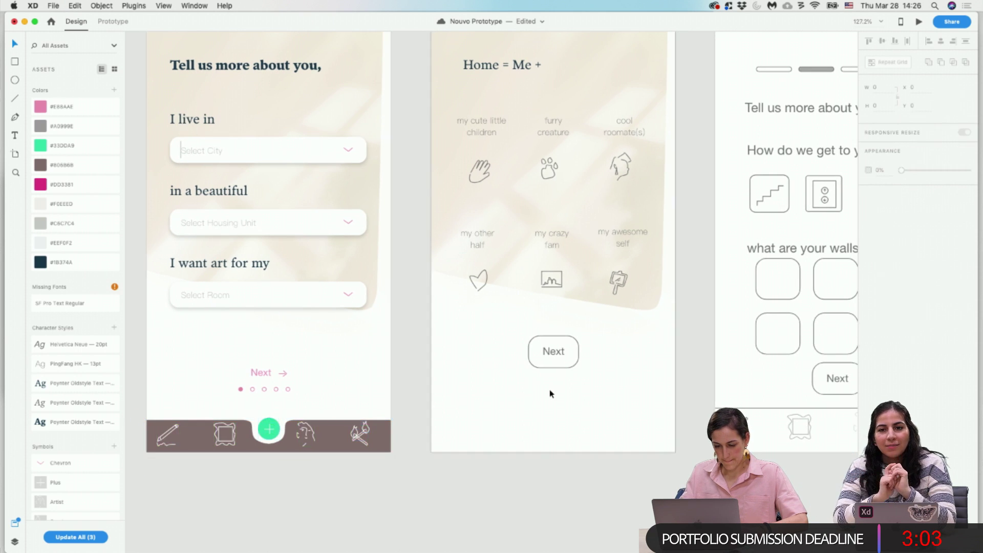
pyautogui.scroll(5, 549, 389)
pyautogui.press('super+z')
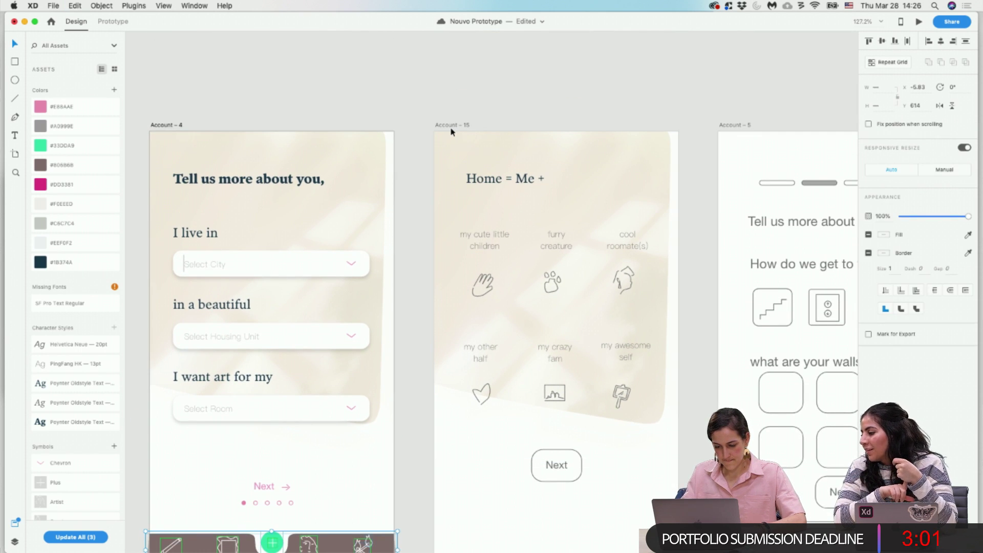
pyautogui.press('super+z')
pyautogui.press('super+z')
pyautogui.press('super+z')
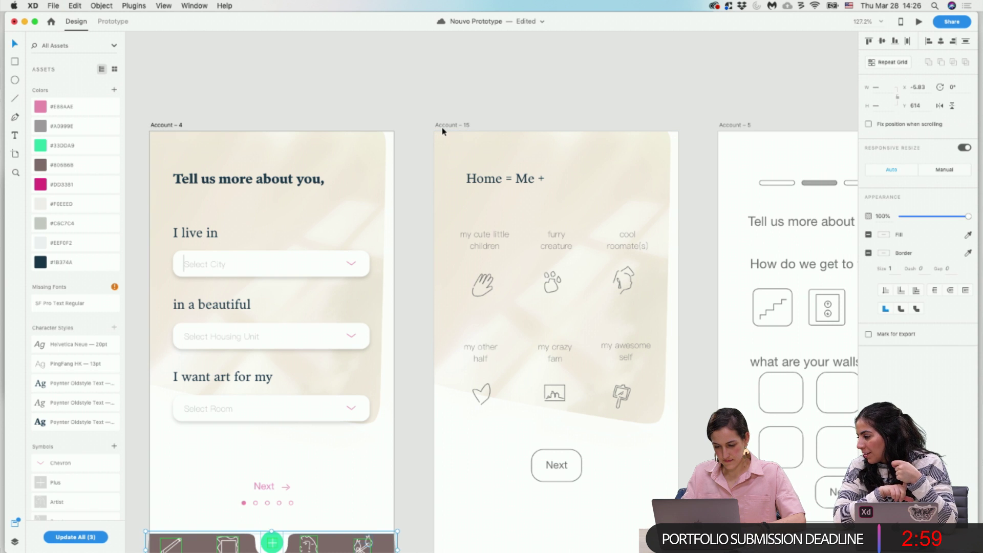
# Paste the copied navigation bar at the bottom of the Account – 15 artboard.
pyautogui.scroll(-5, 374, 281)
pyautogui.hscroll(4, 382, 319)
pyautogui.scroll(2, 382, 318)
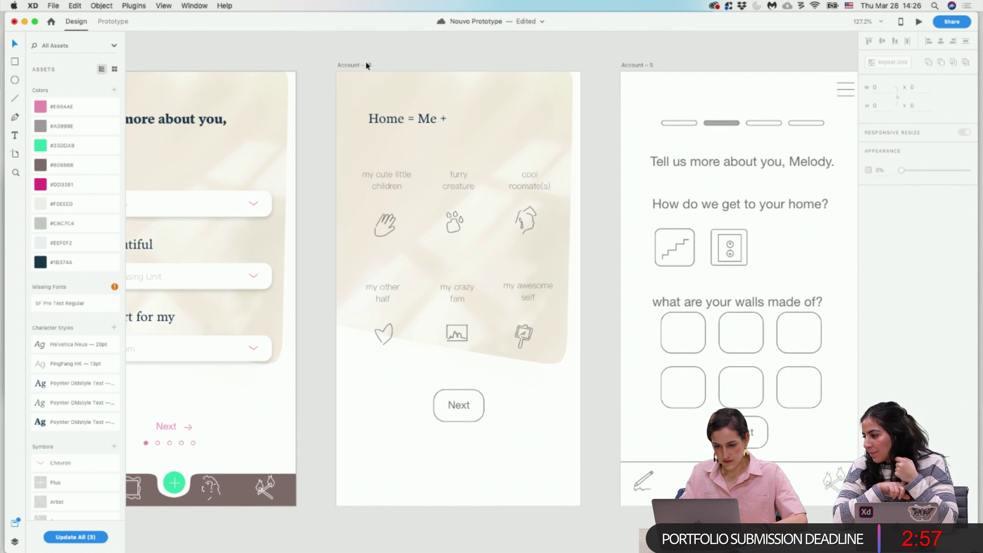
pyautogui.click(367, 65)
pyautogui.press('super+v')
pyautogui.click(537, 537)
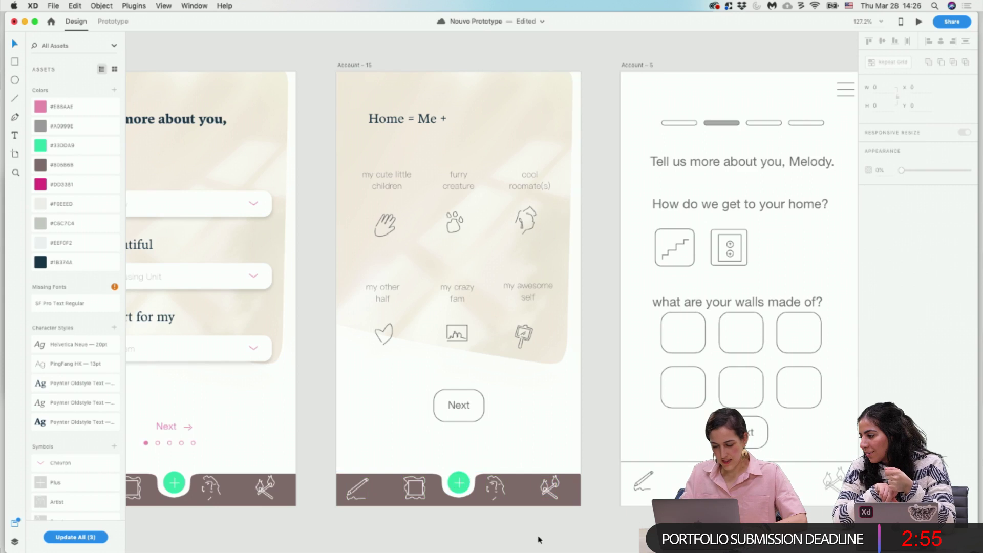
# Copy the green blob behind the hand illustration on the style guide artboard.
pyautogui.scroll(-10, 537, 540)
pyautogui.scroll(3, 540, 543)
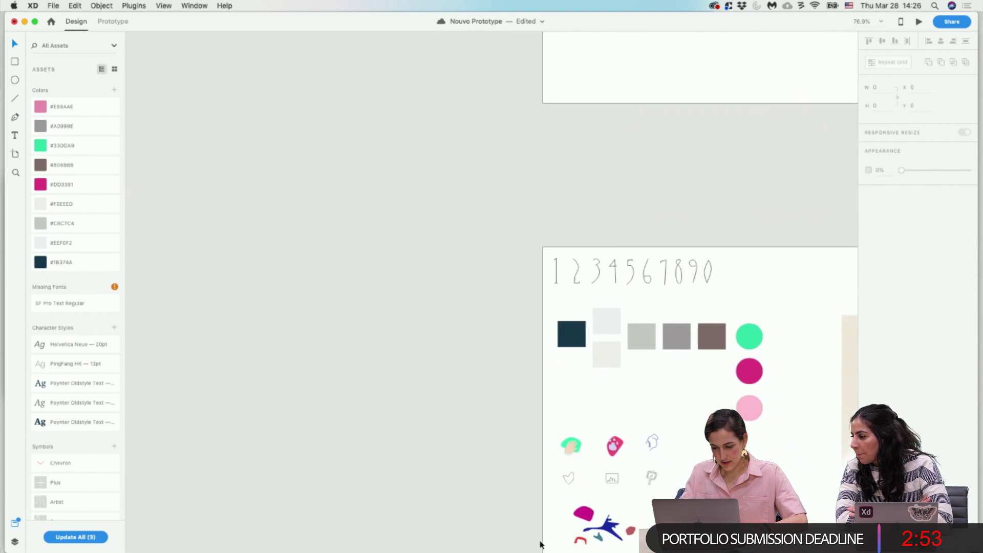
pyautogui.scroll(5, 603, 450)
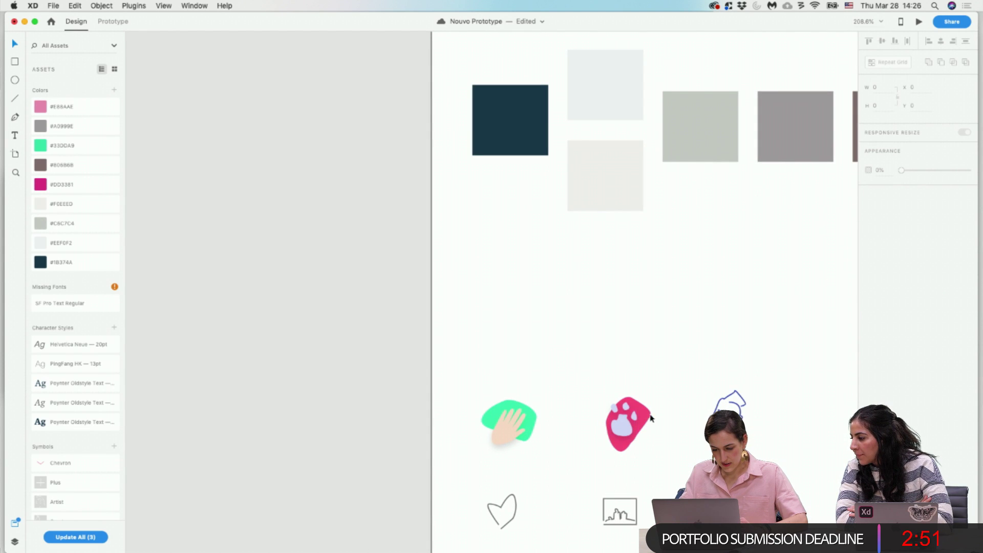
pyautogui.scroll(-2, 659, 457)
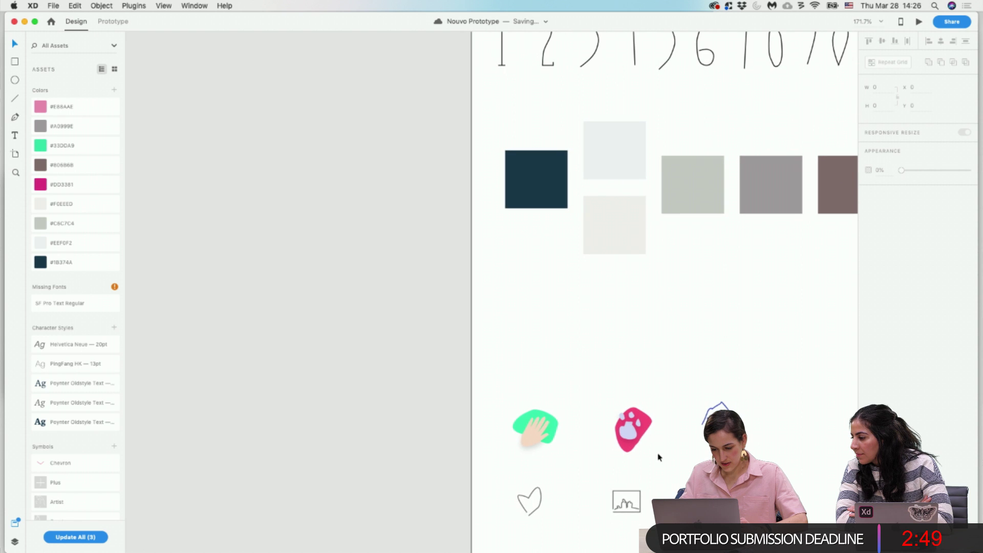
pyautogui.scroll(-5, 661, 292)
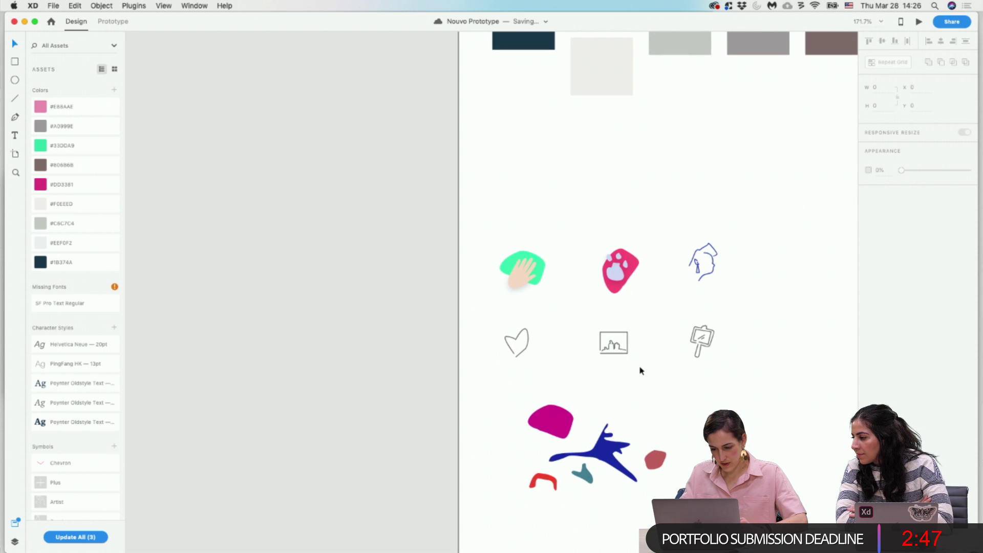
pyautogui.click(544, 267)
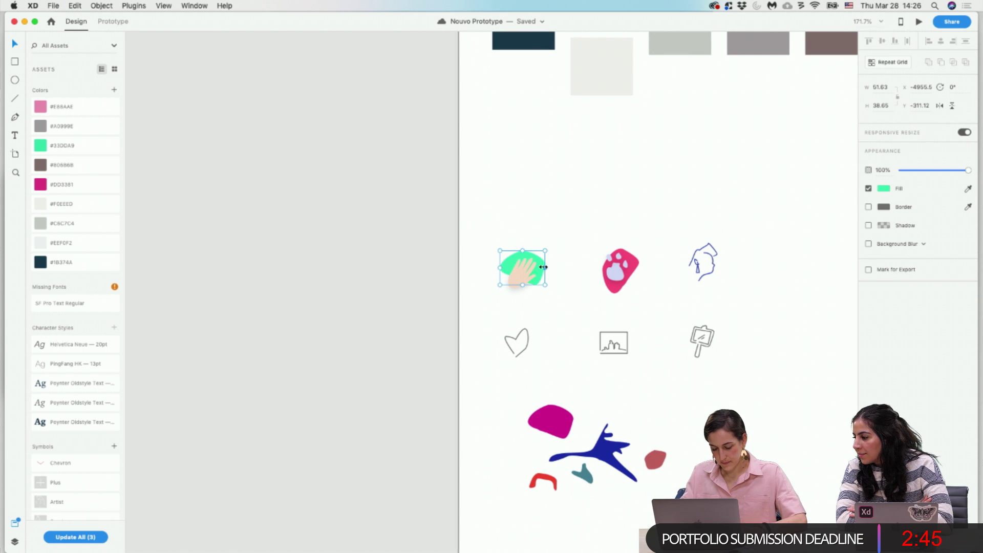
# Paste the green blob into Account – 15 and place it over the hand icon under "my cute little children".
pyautogui.scroll(-10, 595, 301)
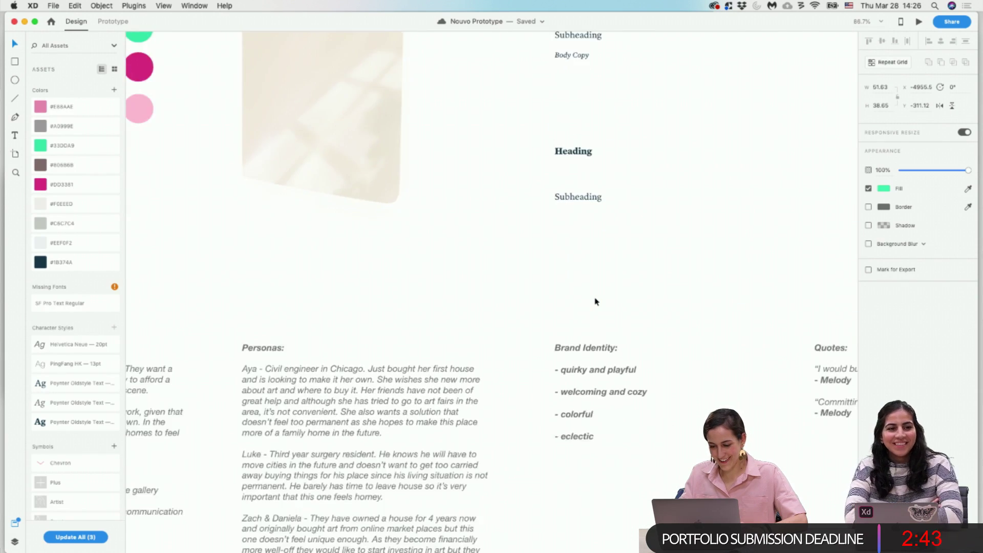
pyautogui.scroll(-10, 595, 301)
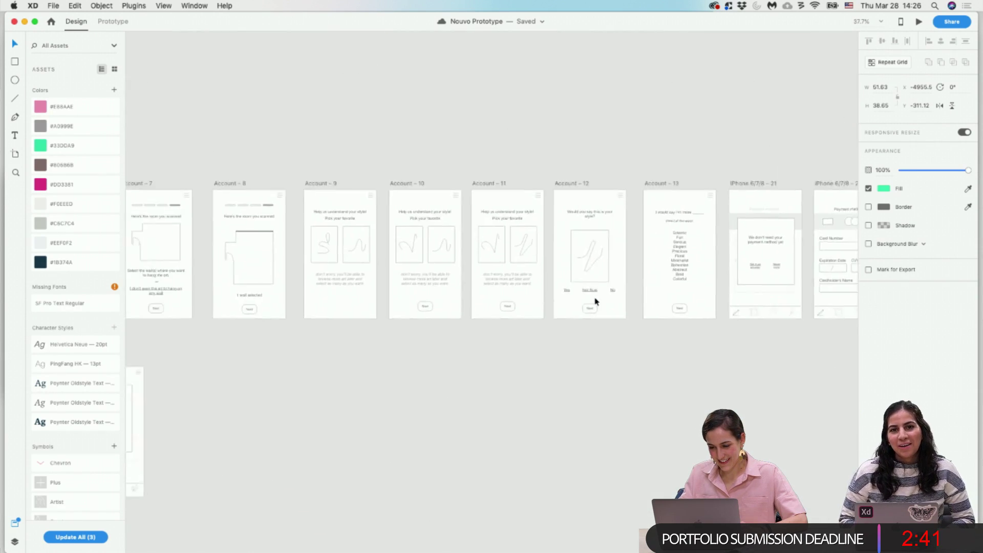
pyautogui.scroll(5, 595, 302)
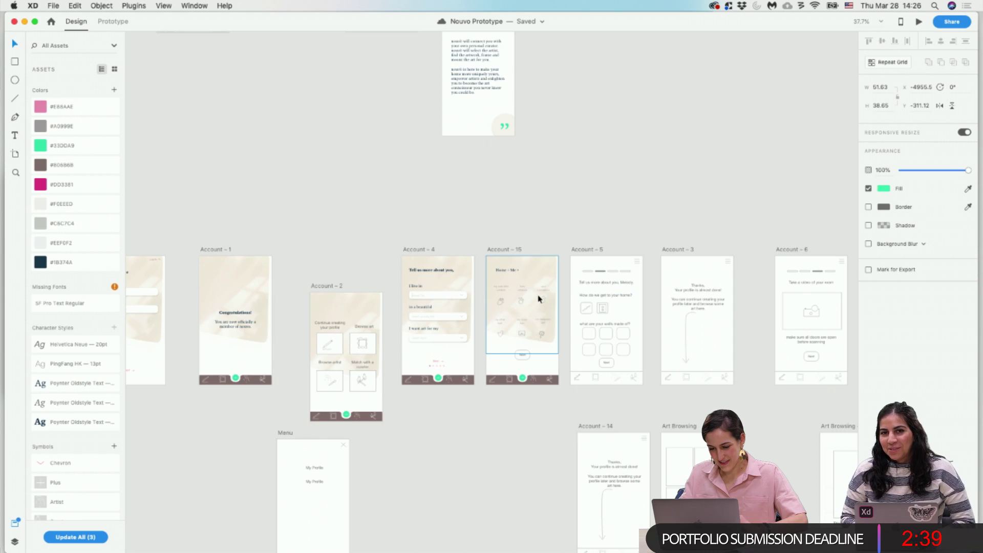
pyautogui.scroll(5, 537, 298)
pyautogui.scroll(5, 504, 303)
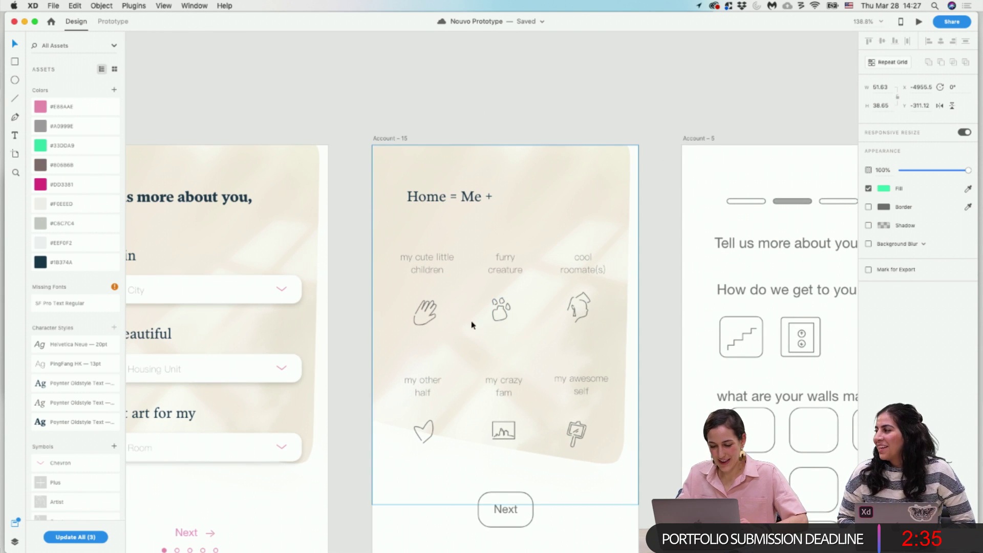
pyautogui.scroll(3, 434, 323)
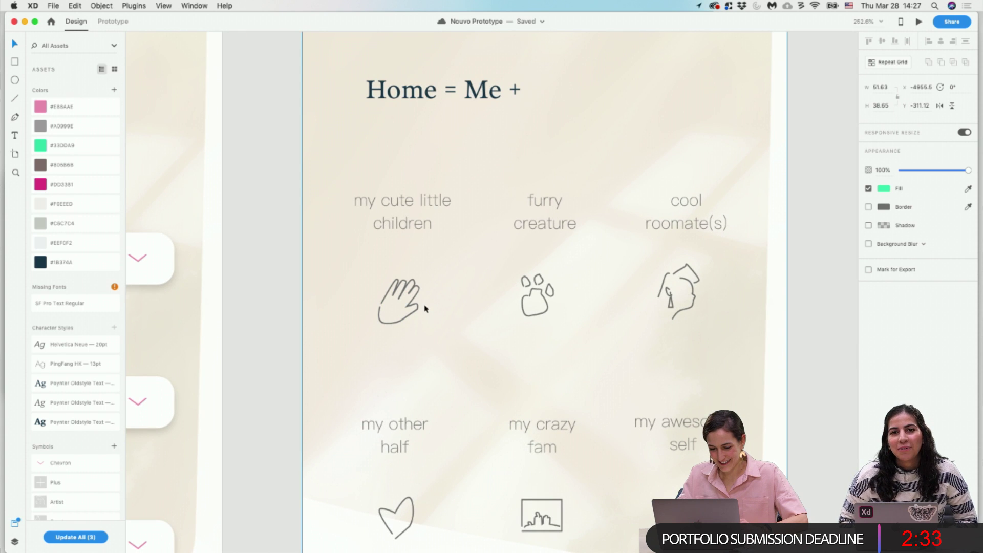
pyautogui.press('super+v')
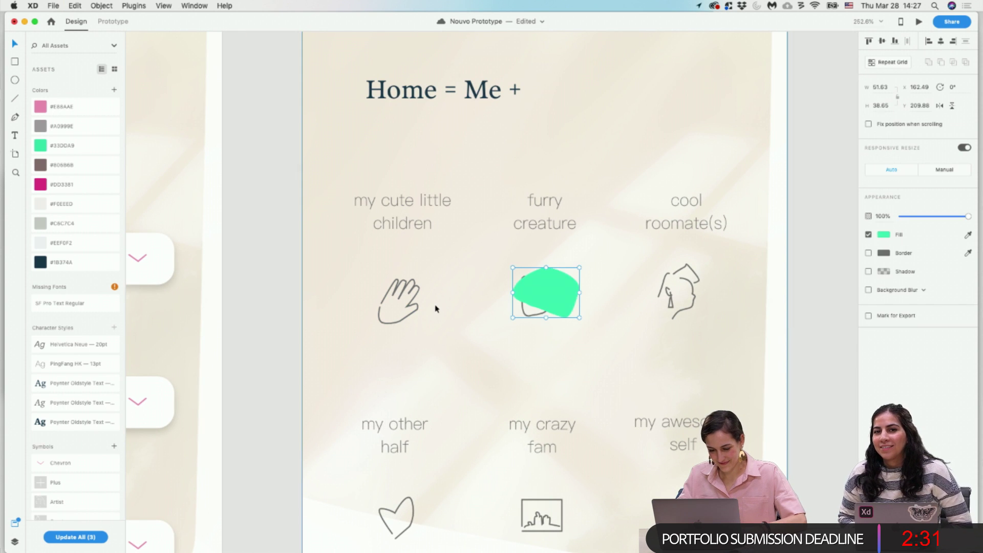
pyautogui.moveTo(561, 293); pyautogui.dragTo(414, 308)
# Bring the hand icon to the front, above the green blob.
pyautogui.click(414, 284)
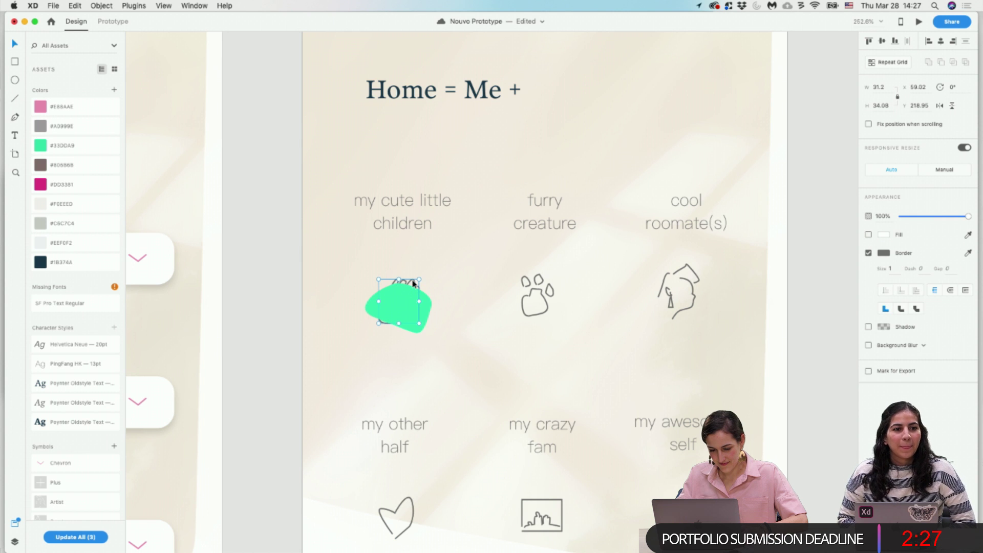
pyautogui.rightClick(413, 283)
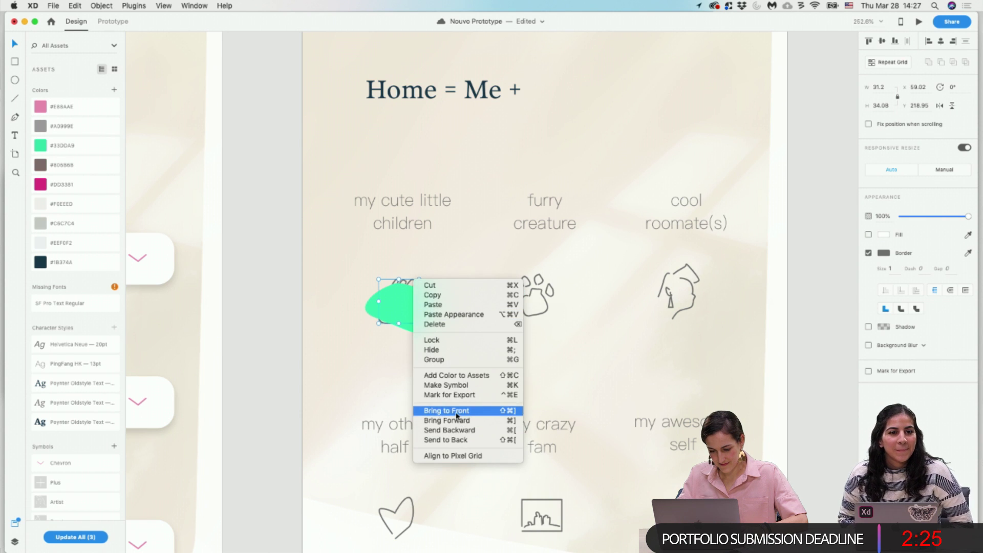
pyautogui.click(441, 408)
pyautogui.click(476, 359)
# Set the hand icon's border colour to white.
pyautogui.scroll(-3, 476, 360)
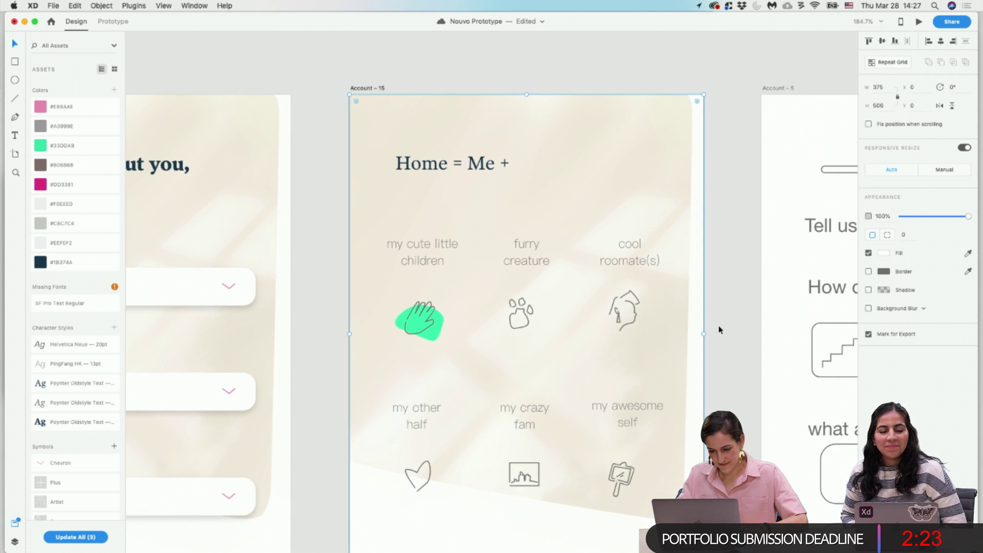
pyautogui.click(430, 317)
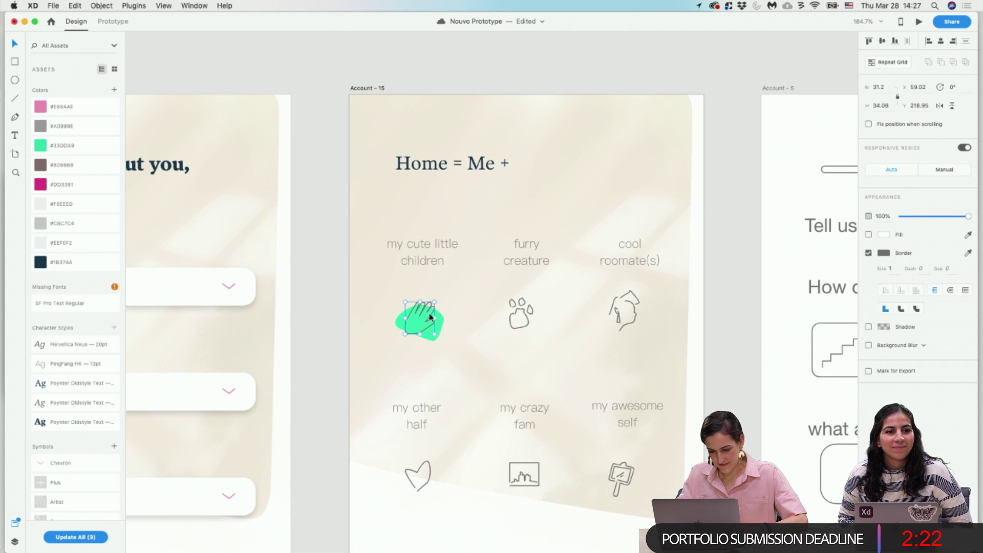
pyautogui.click(884, 253)
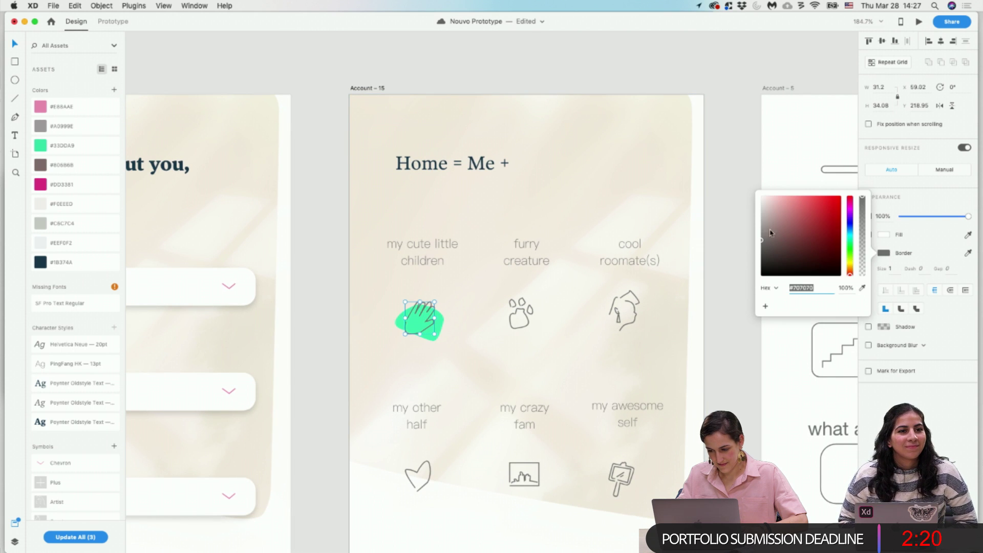
pyautogui.click(710, 254)
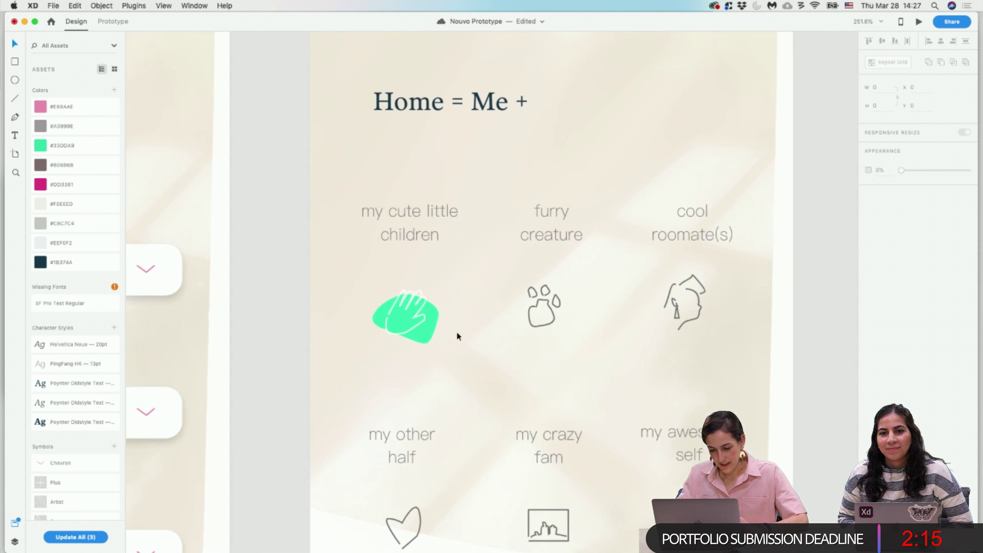
# Delete the green blob from behind the hand icon.
pyautogui.scroll(3, 456, 334)
pyautogui.click(433, 336)
pyautogui.moveTo(433, 335); pyautogui.dragTo(844, 362)
pyautogui.press('Delete')
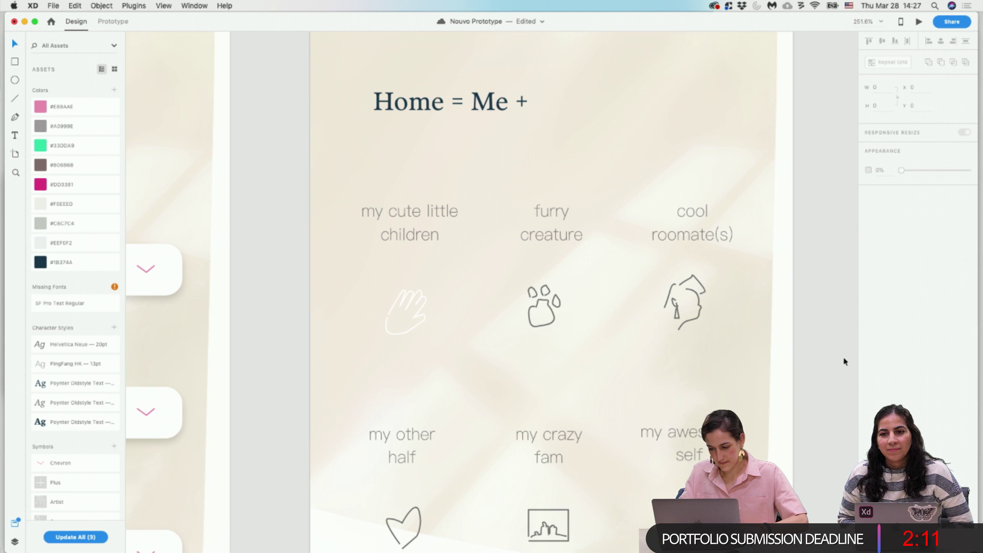
pyautogui.click(419, 312)
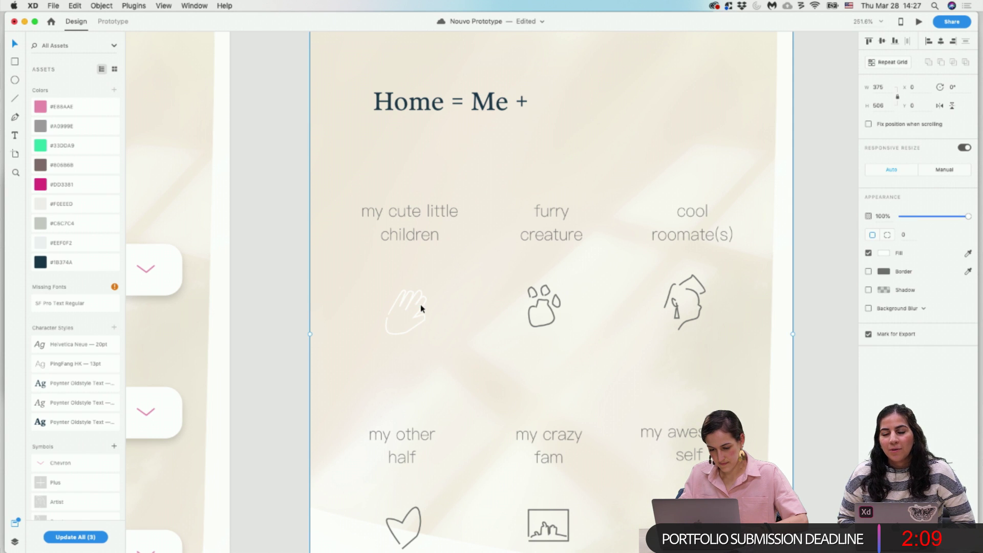
# Set the hand icon's border to the dark navy #1B374A sampled from the saved colours, leaving its fill off.
pyautogui.doubleClick(419, 304)
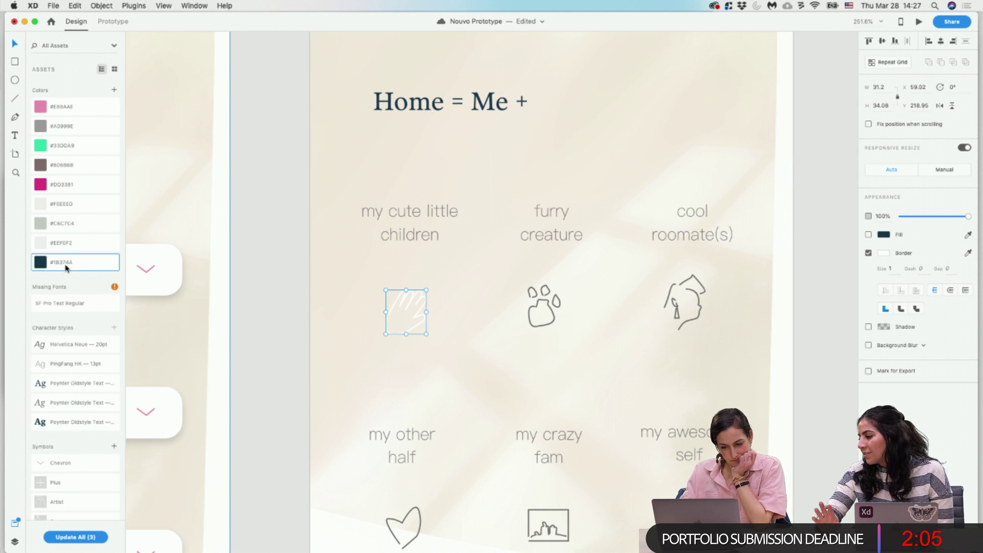
pyautogui.click(868, 235)
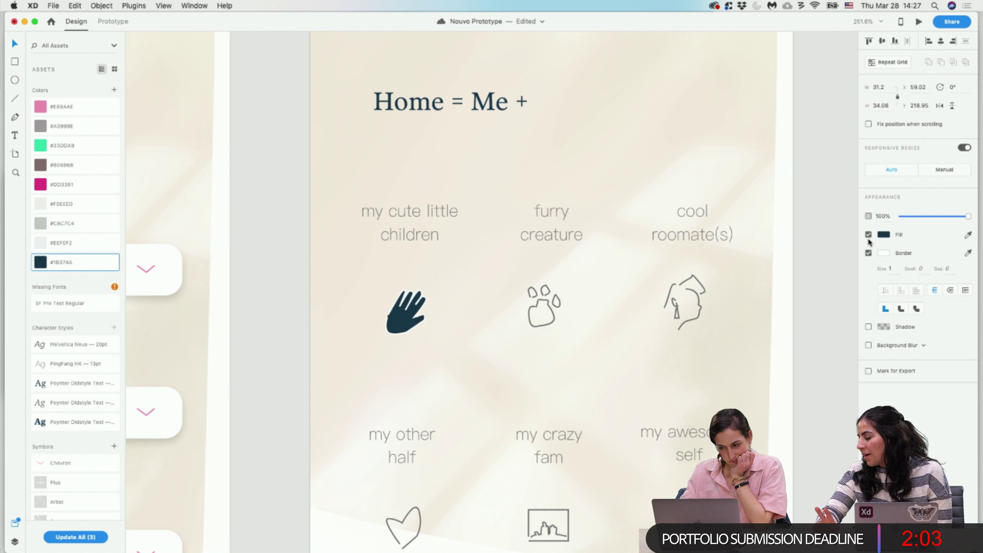
pyautogui.click(868, 234)
pyautogui.click(869, 253)
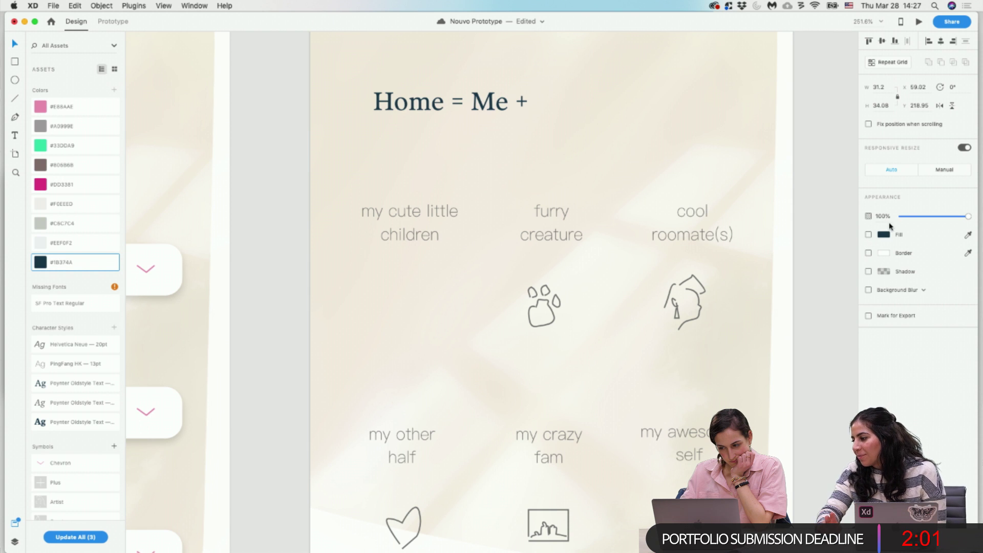
pyautogui.click(882, 254)
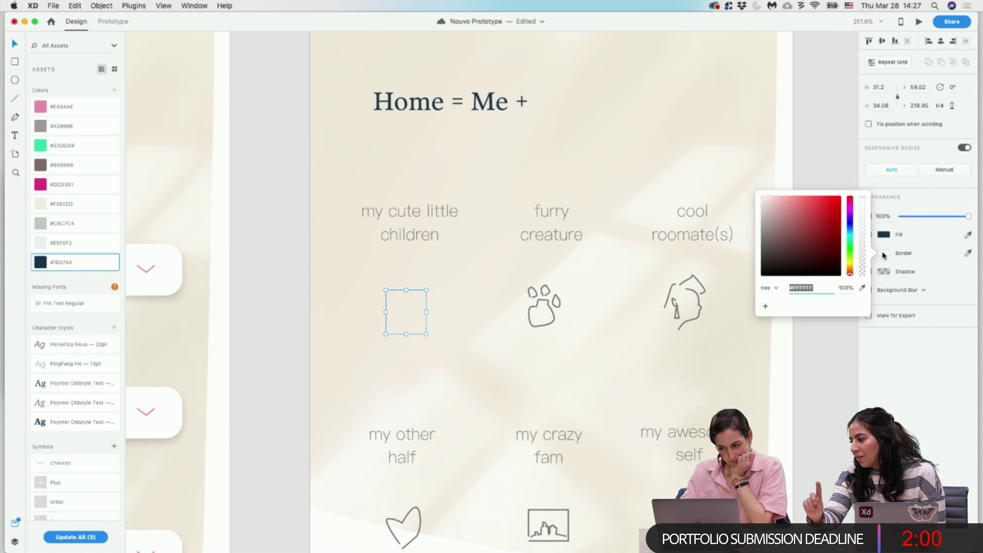
pyautogui.click(864, 289)
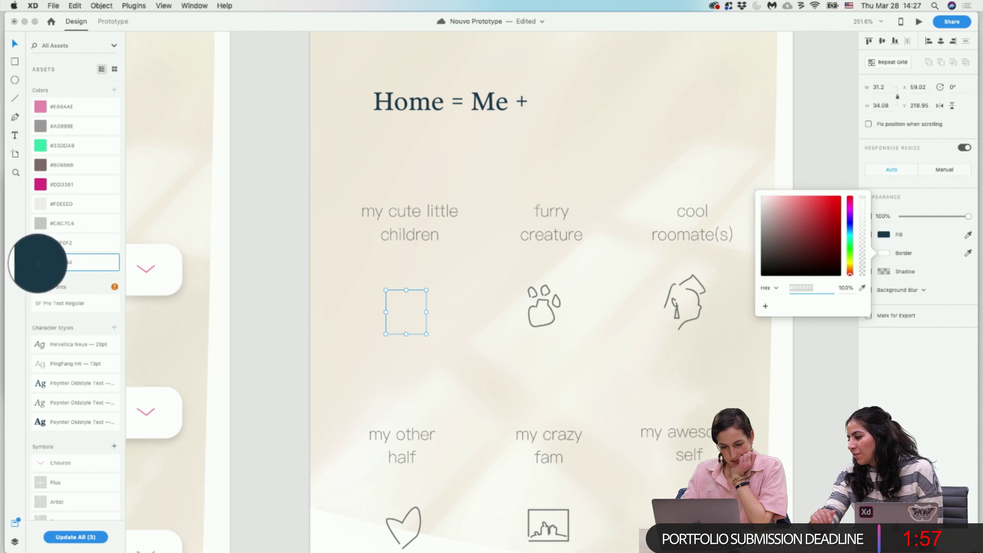
pyautogui.click(40, 262)
pyautogui.click(346, 298)
# Copy the green blob from the coloured icon samples on the style board.
pyautogui.press('super+3')
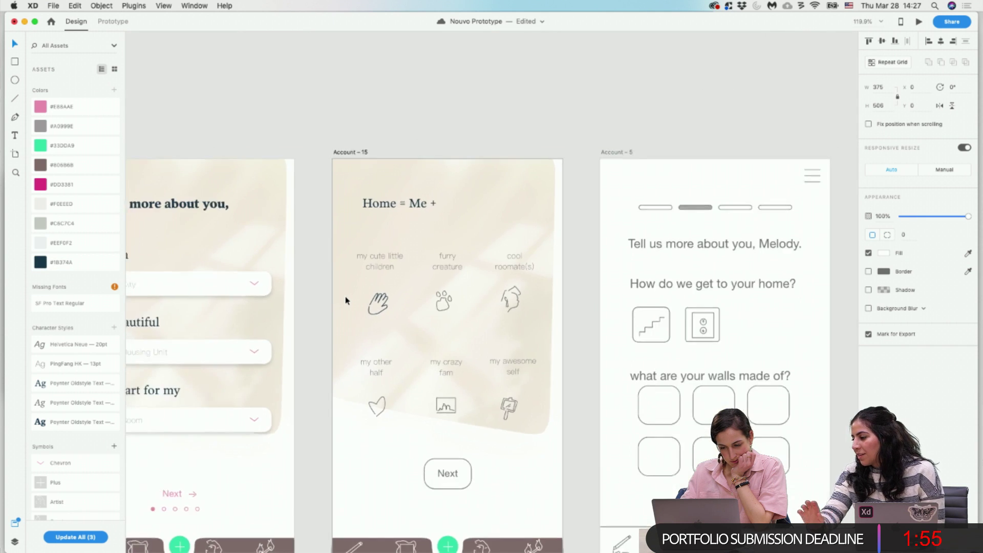
pyautogui.scroll(-10, 345, 300)
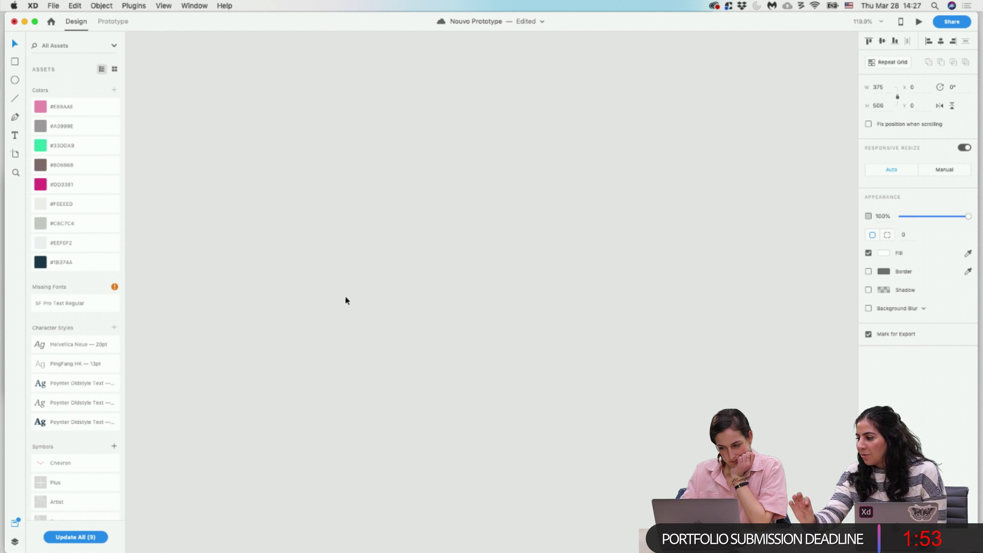
pyautogui.scroll(5, 345, 296)
pyautogui.hscroll(3, 345, 296)
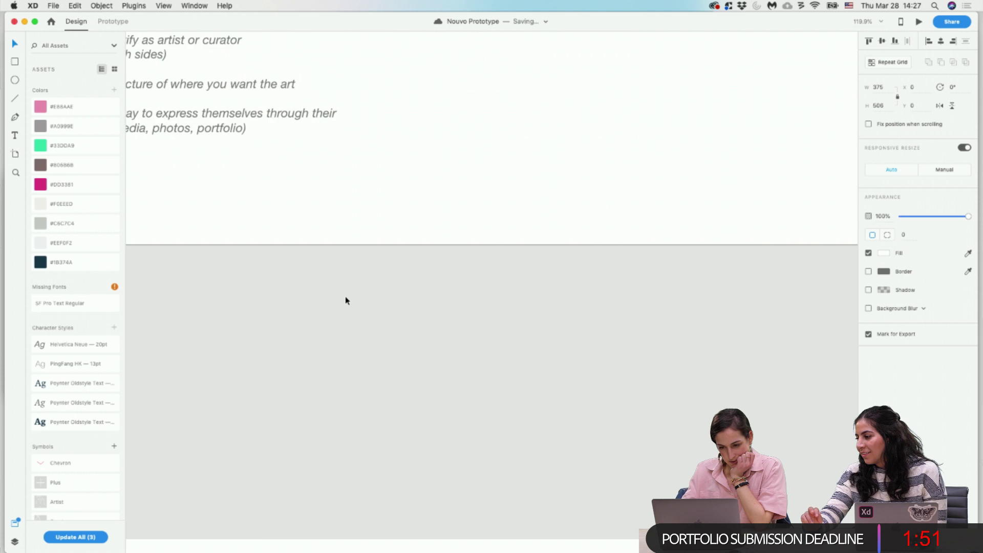
pyautogui.press('super+0')
pyautogui.scroll(5, 313, 311)
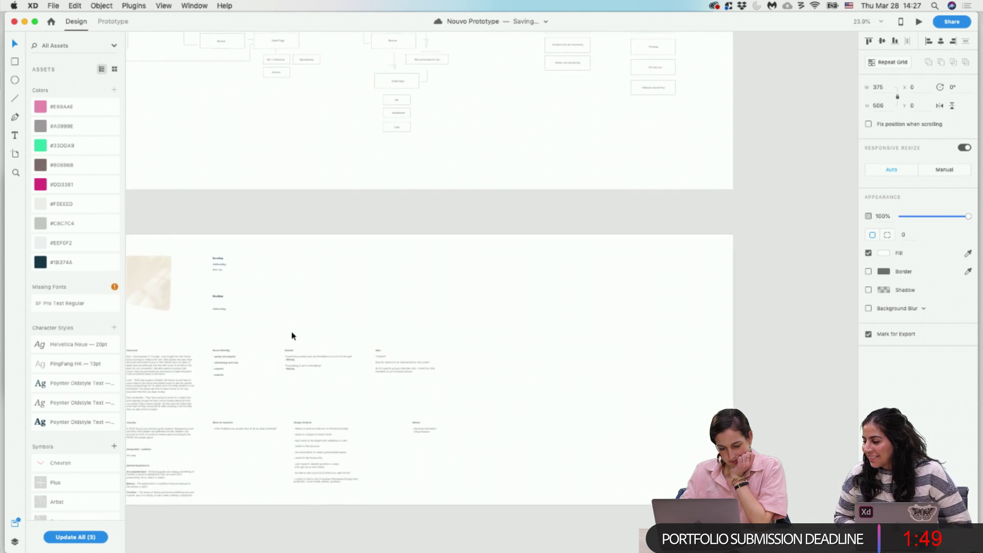
pyautogui.scroll(5, 303, 304)
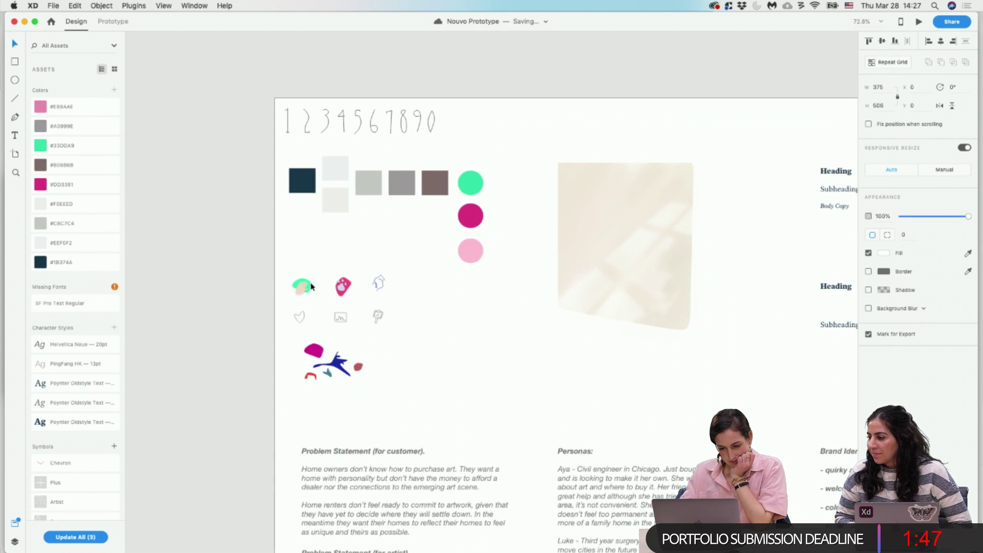
pyautogui.click(312, 287)
# Paste the green blob into Account – 15 and place it over the lower part of the hand icon.
pyautogui.hscroll(15, 441, 389)
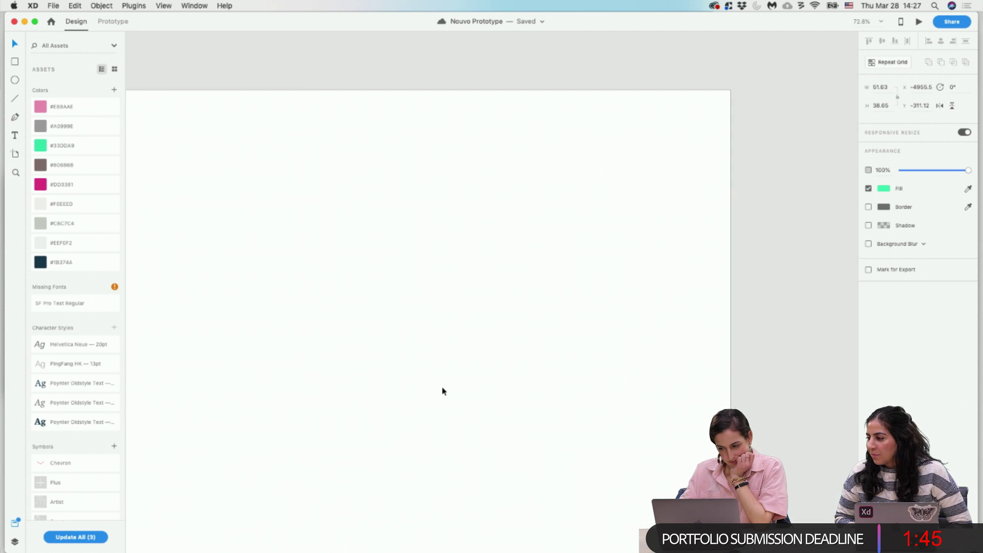
pyautogui.scroll(-10, 442, 388)
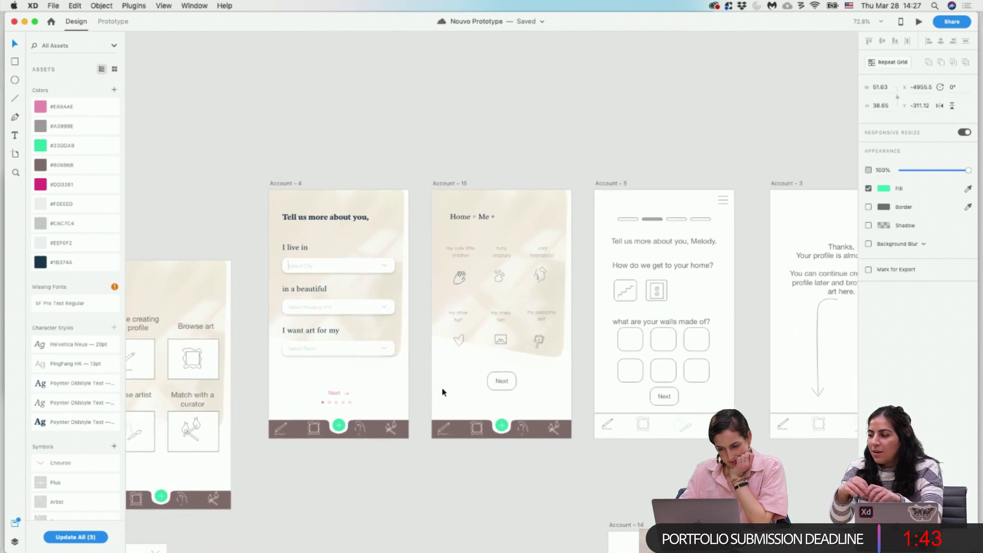
pyautogui.scroll(5, 394, 293)
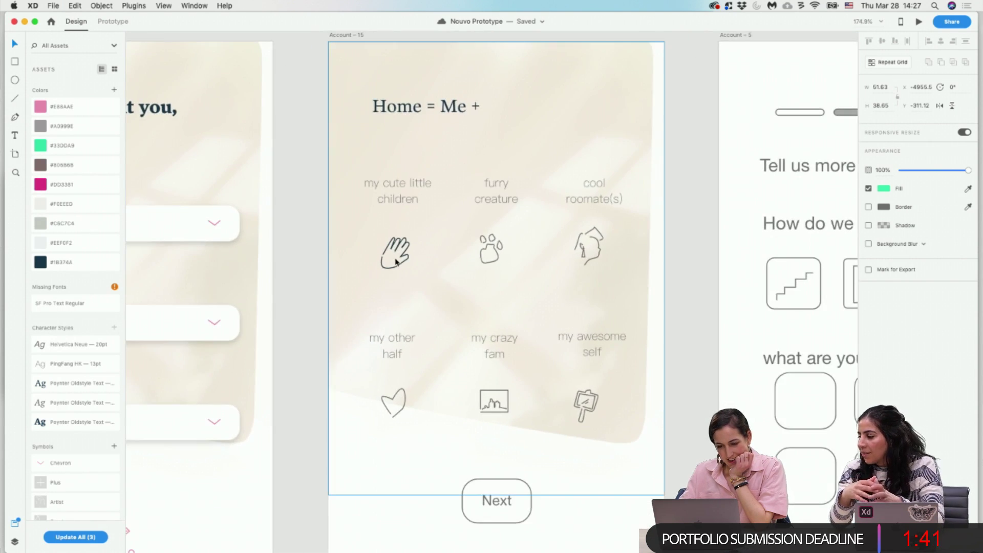
pyautogui.scroll(-4, 396, 277)
pyautogui.hscroll(-3, 396, 262)
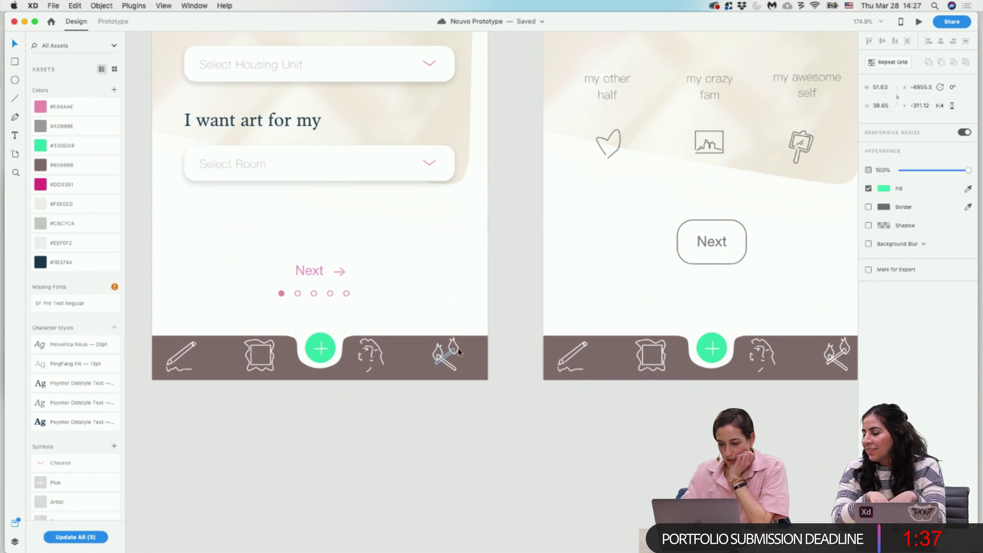
pyautogui.scroll(2, 551, 310)
pyautogui.hscroll(2, 551, 309)
pyautogui.scroll(4, 658, 287)
pyautogui.click(589, 166)
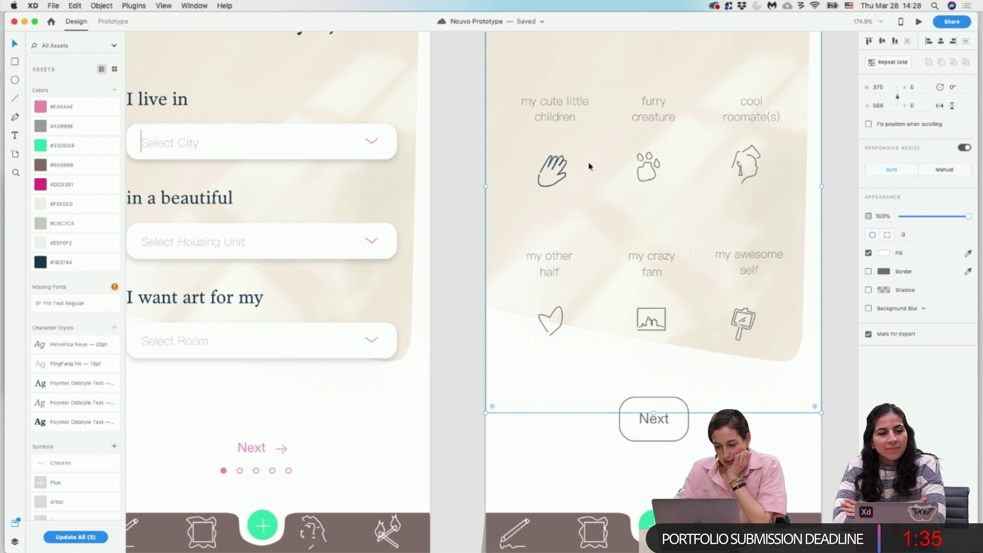
pyautogui.hotkey('ctrl', 'v')
pyautogui.moveTo(655, 287); pyautogui.dragTo(562, 176)
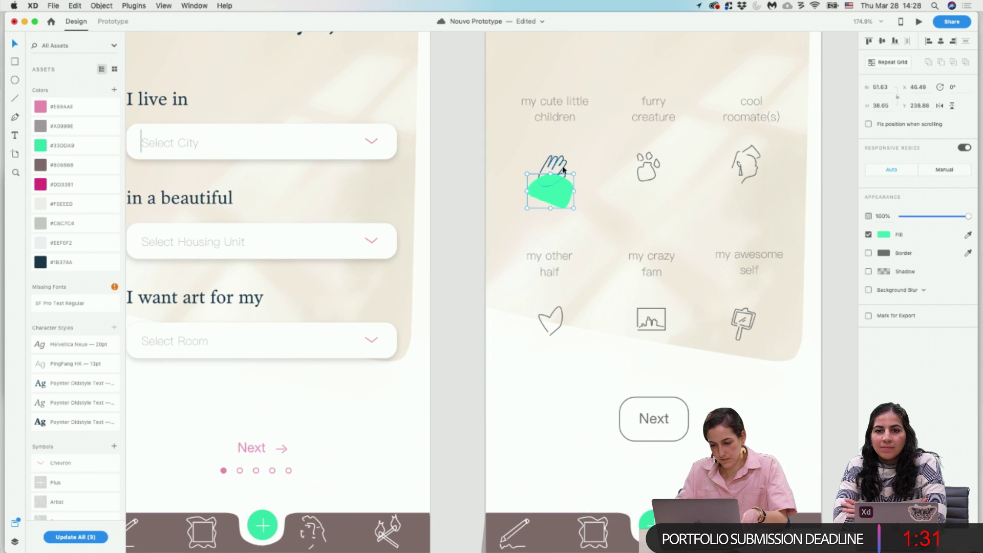
# Bring the hand icon in front of the green blob and move the blob up so it sits directly behind the hand.
pyautogui.rightClick(561, 163)
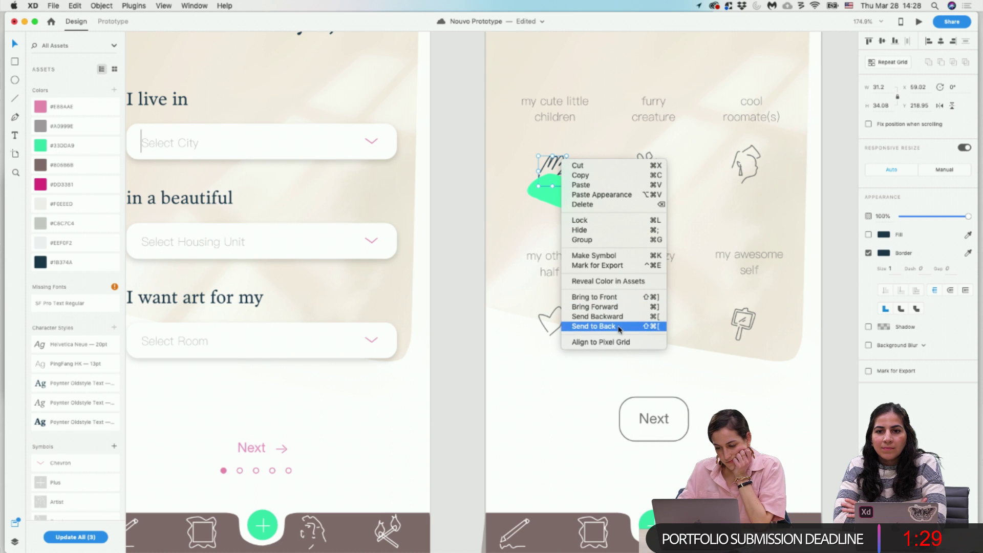
pyautogui.click(609, 306)
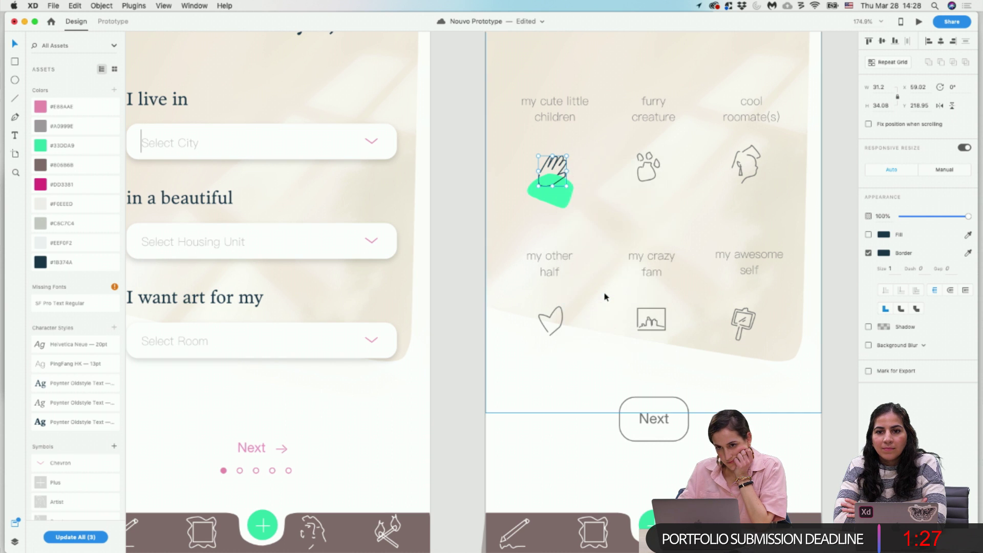
pyautogui.moveTo(561, 202); pyautogui.dragTo(562, 183)
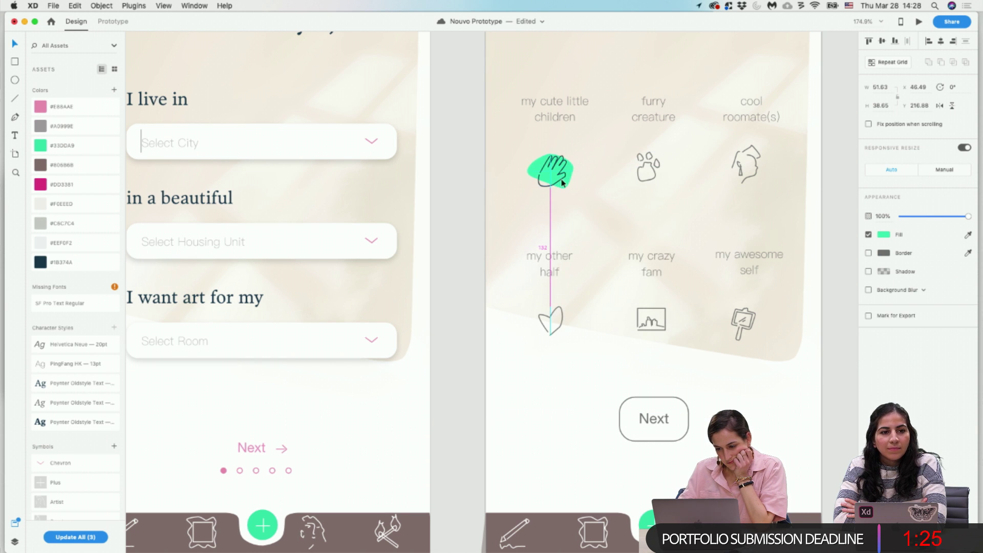
# Replace the outlined Next button on Account – 15 with the pink Next link and page dots copied from Account – 4.
pyautogui.moveTo(683, 448); pyautogui.dragTo(655, 427)
pyautogui.press('Escape')
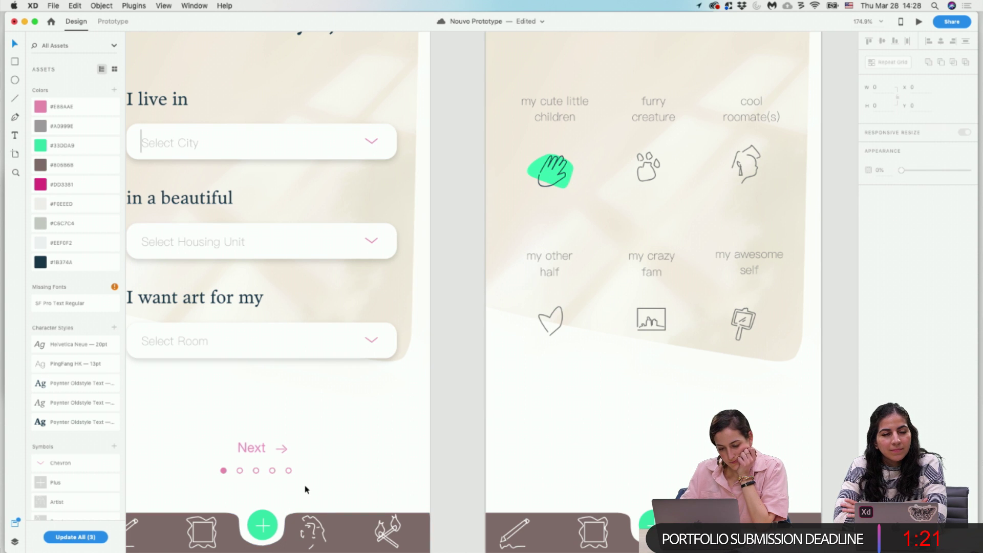
pyautogui.moveTo(302, 484); pyautogui.dragTo(195, 441)
pyautogui.scroll(-5, 456, 435)
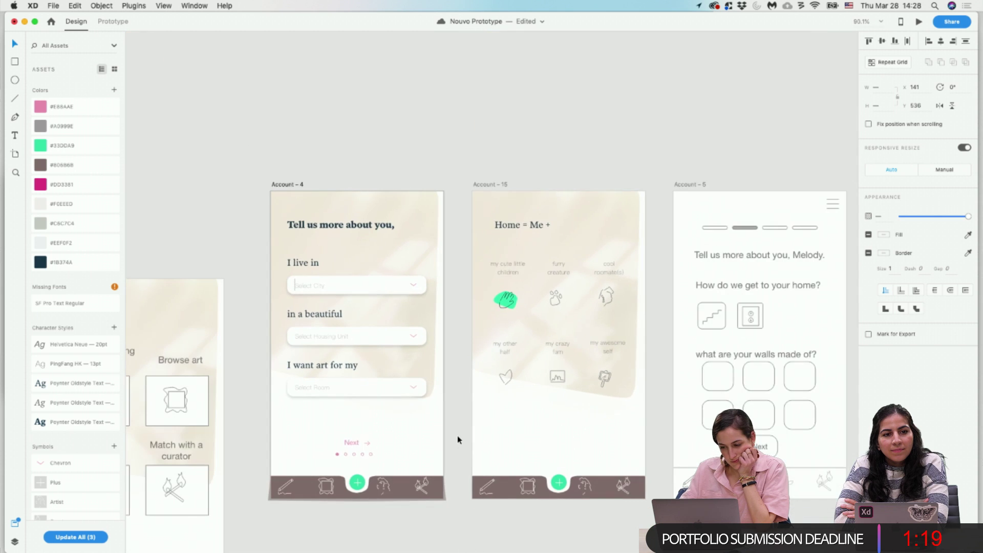
pyautogui.click(496, 185)
pyautogui.hscroll(-5, 699, 409)
pyautogui.scroll(-2, 699, 409)
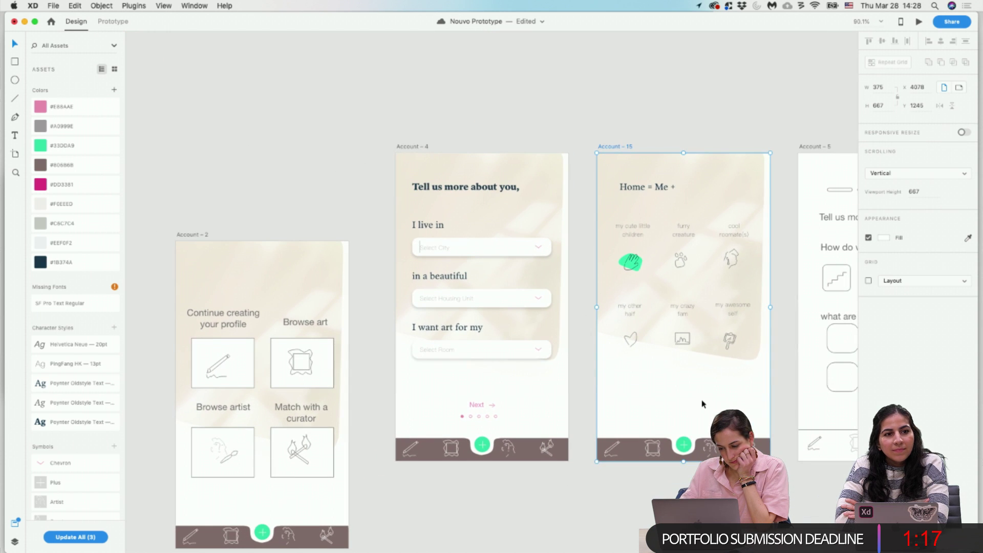
pyautogui.press('super+v')
pyautogui.press('Escape')
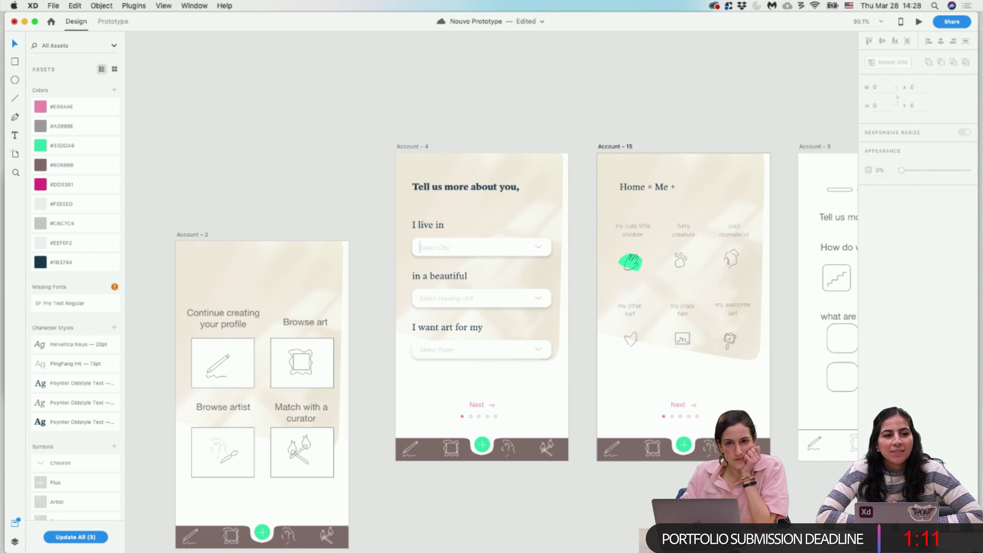
# Move the Account – 2 artboard up out of the row, above the gap between Account – 1 and Account – 4.
pyautogui.hscroll(-10, 687, 416)
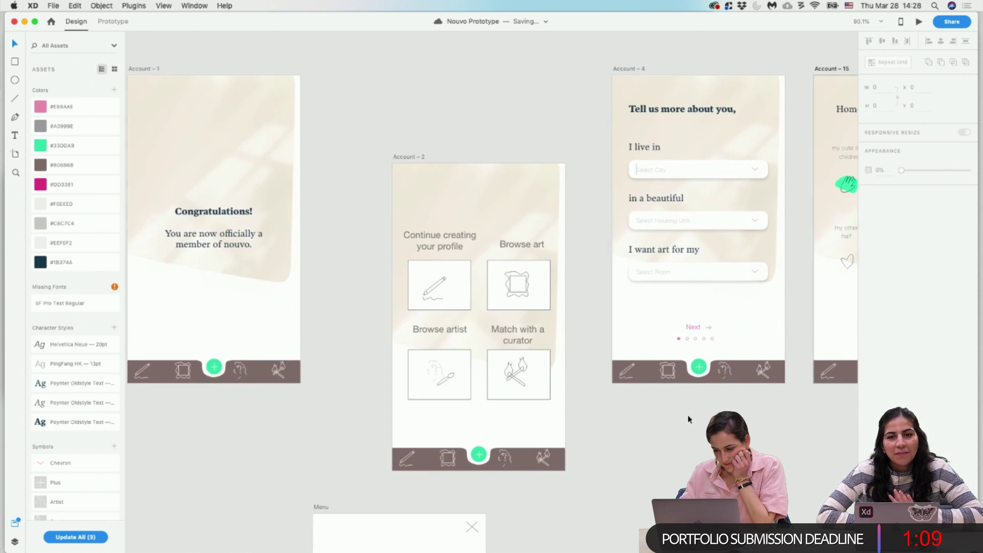
pyautogui.scroll(-5, 687, 416)
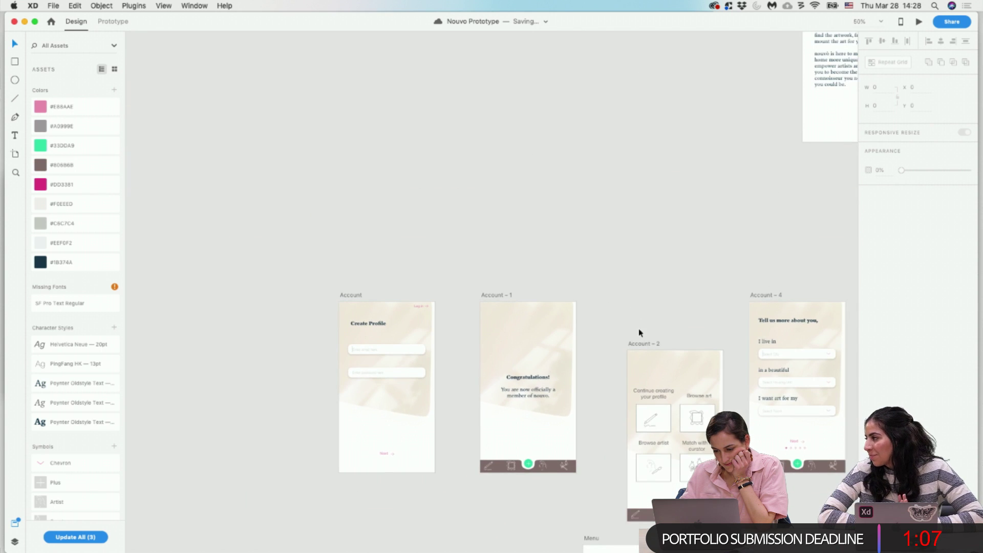
pyautogui.moveTo(644, 345); pyautogui.dragTo(626, 84)
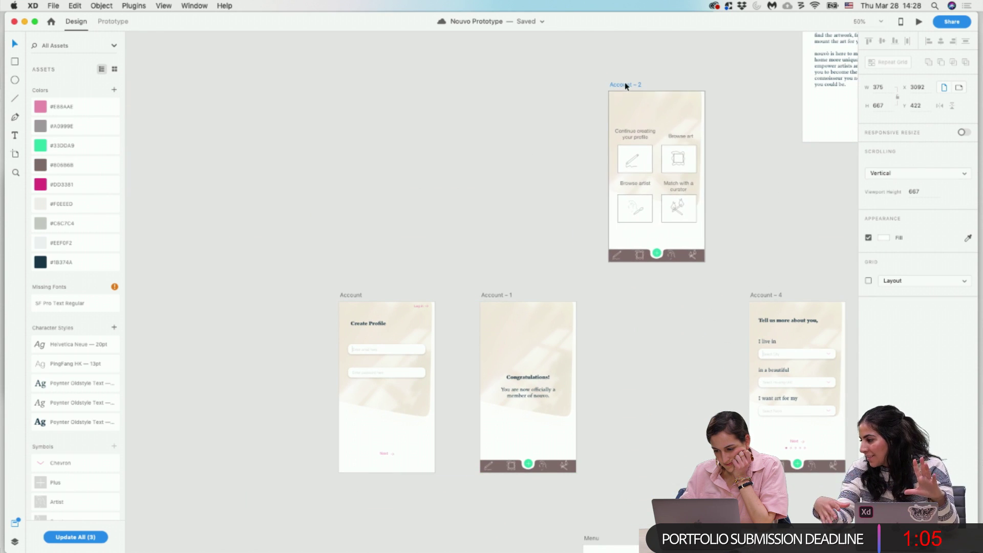
# Set the border colour of the paw icon under "furry creature" on Account – 15 to a deep blue.
pyautogui.hscroll(8, 638, 198)
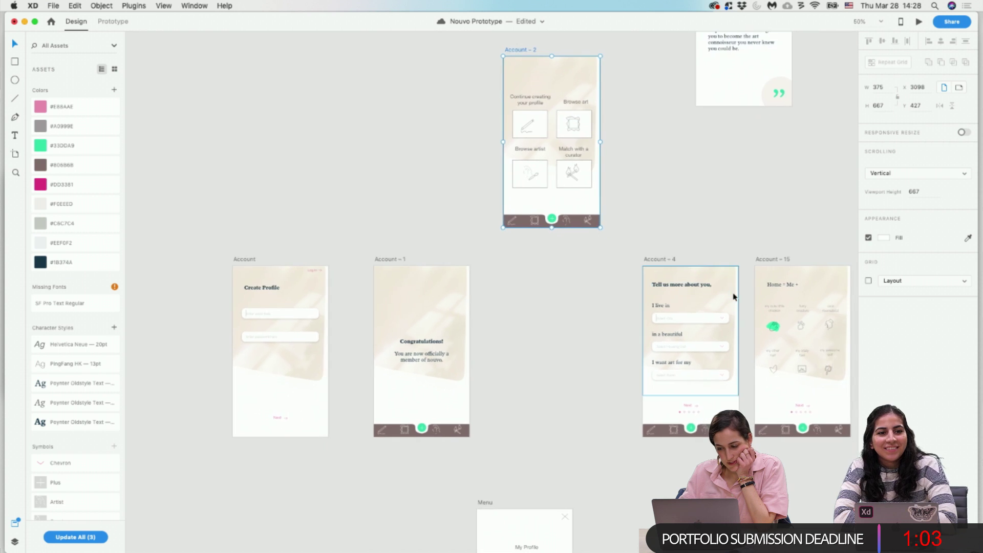
pyautogui.hscroll(5, 734, 297)
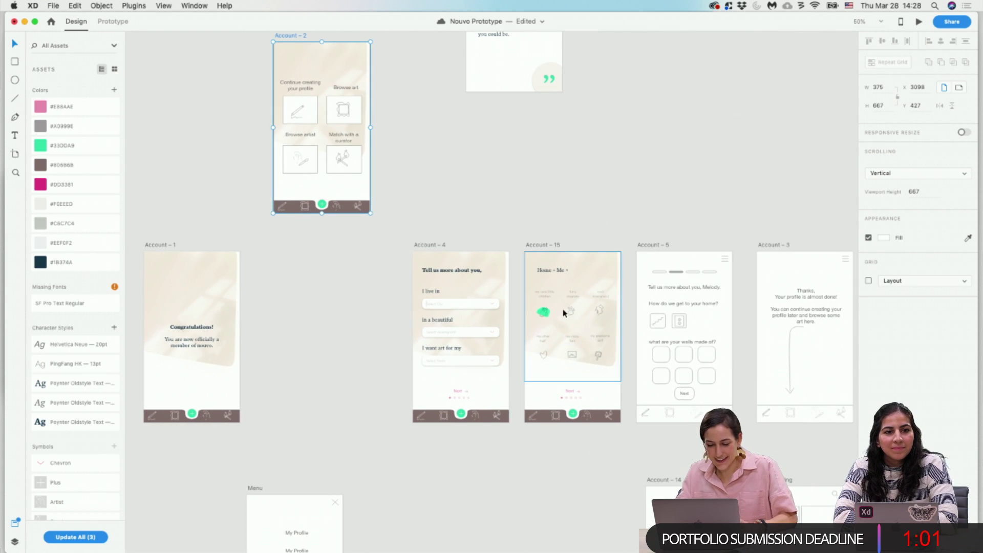
pyautogui.scroll(5, 562, 310)
pyautogui.scroll(8, 562, 310)
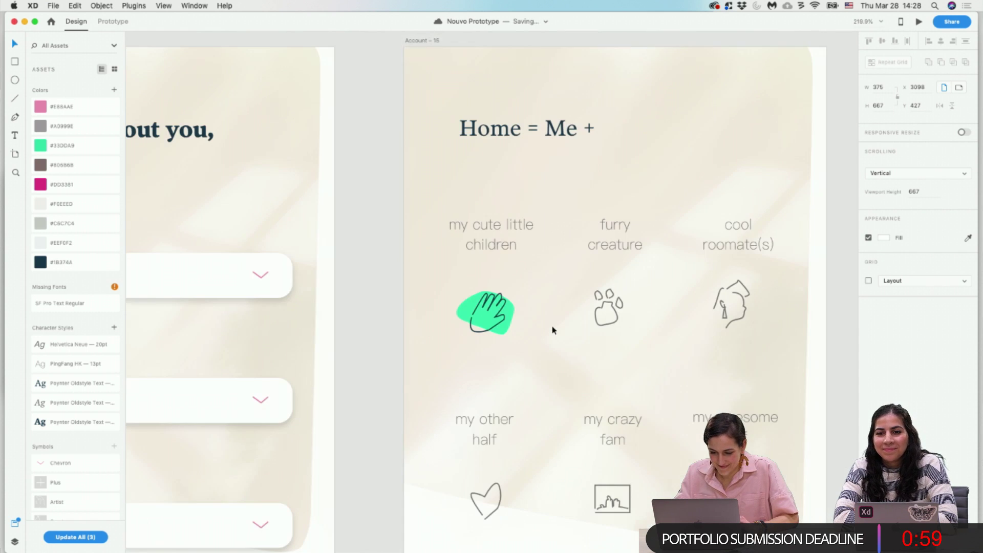
pyautogui.click(467, 306)
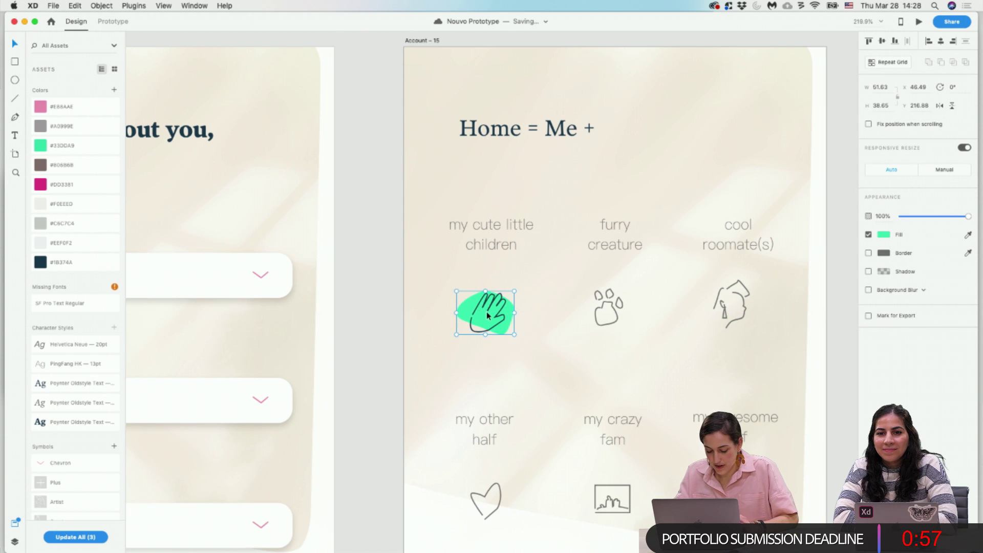
pyautogui.scroll(4, 487, 313)
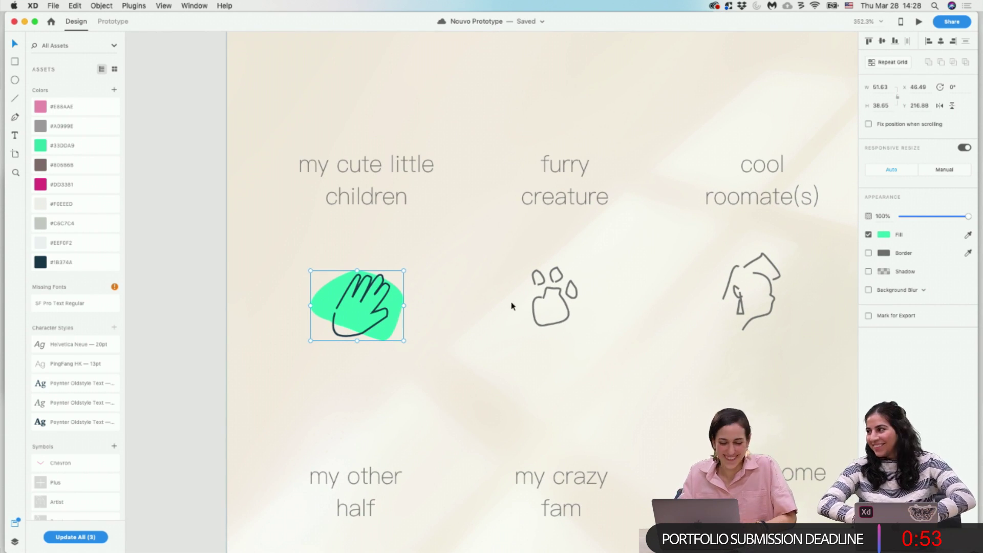
pyautogui.click(544, 298)
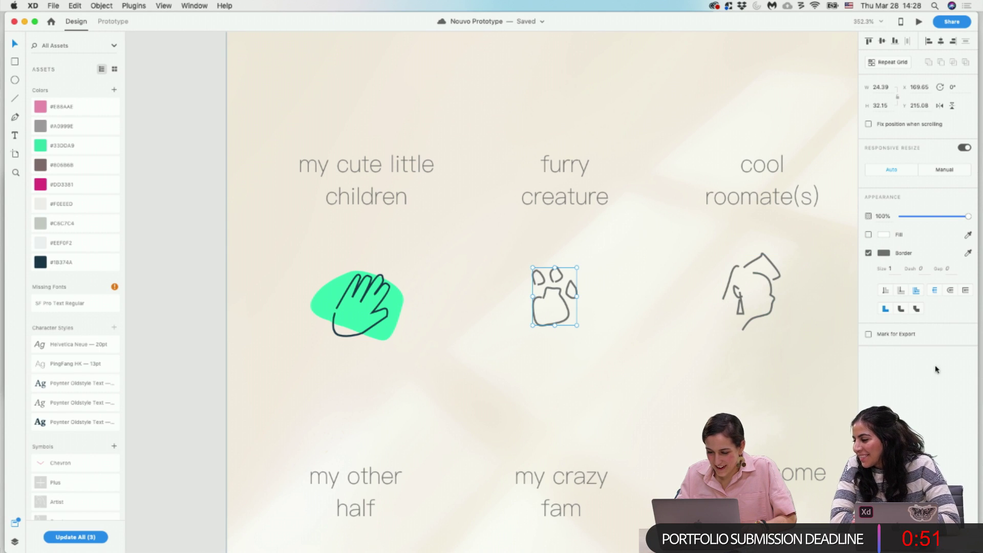
pyautogui.click(884, 253)
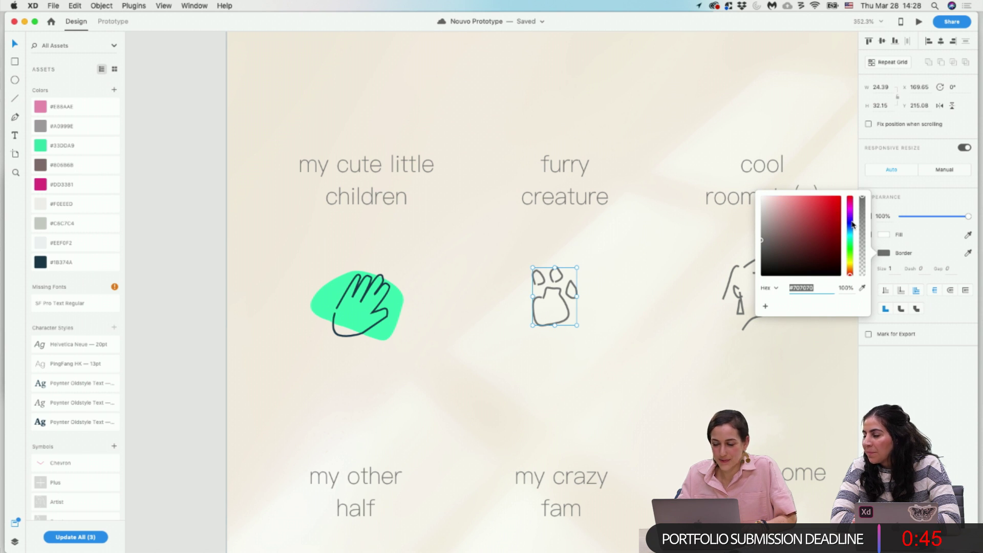
pyautogui.click(852, 222)
pyautogui.moveTo(825, 220); pyautogui.dragTo(831, 228)
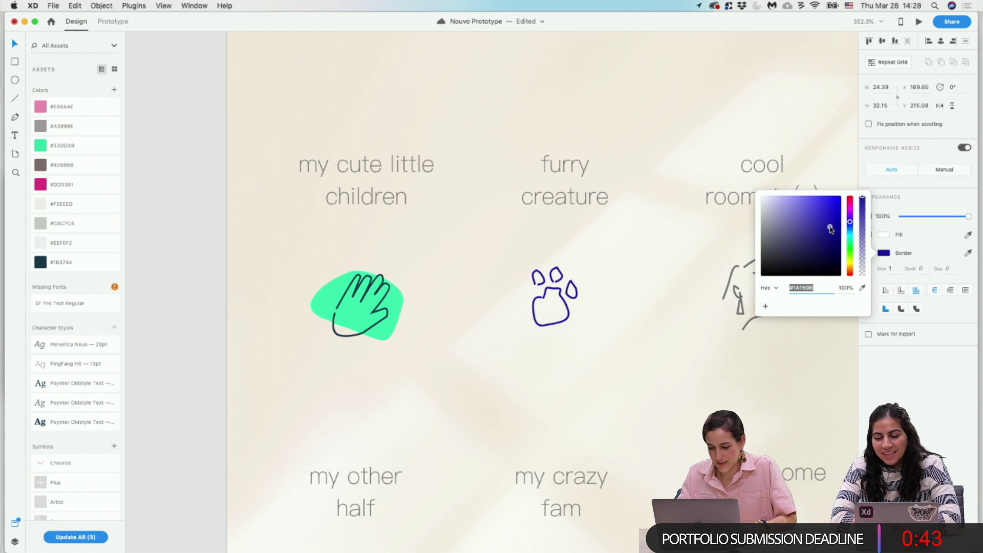
pyautogui.click(700, 344)
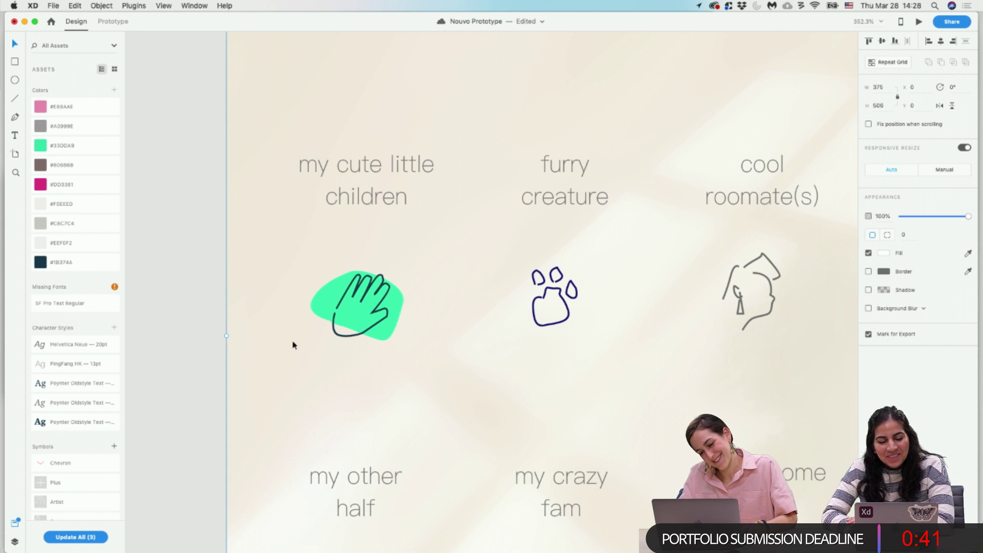
# Duplicate the green blob onto the paw icon under "furry creature" and bring the paw to the front.
pyautogui.click(384, 335)
pyautogui.moveTo(384, 335); pyautogui.dragTo(593, 340)
pyautogui.press('Escape')
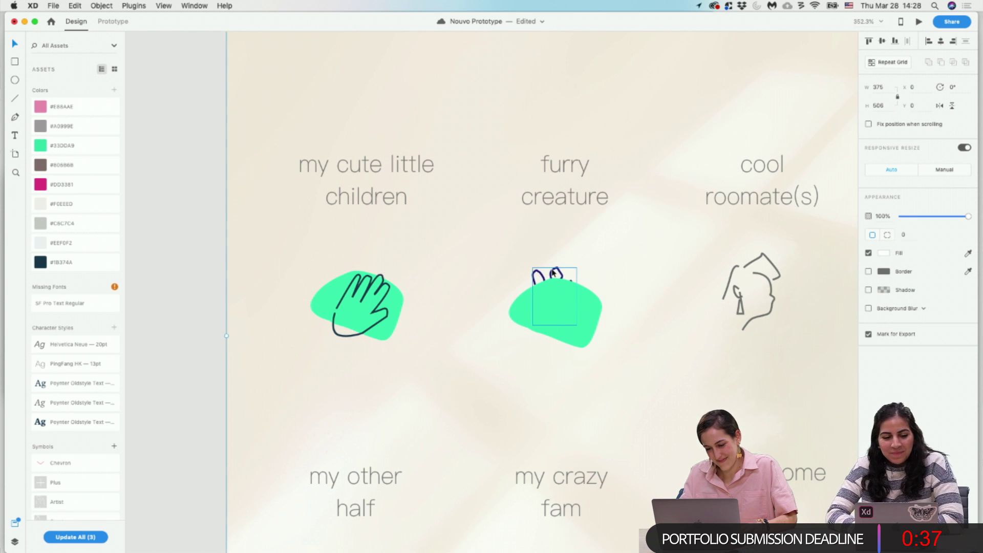
pyautogui.click(553, 273)
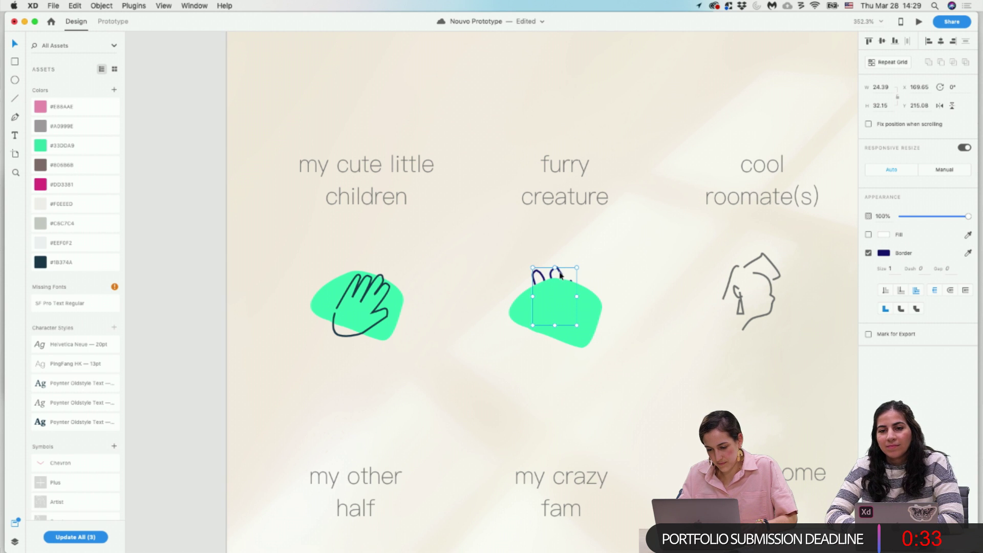
pyautogui.rightClick(560, 275)
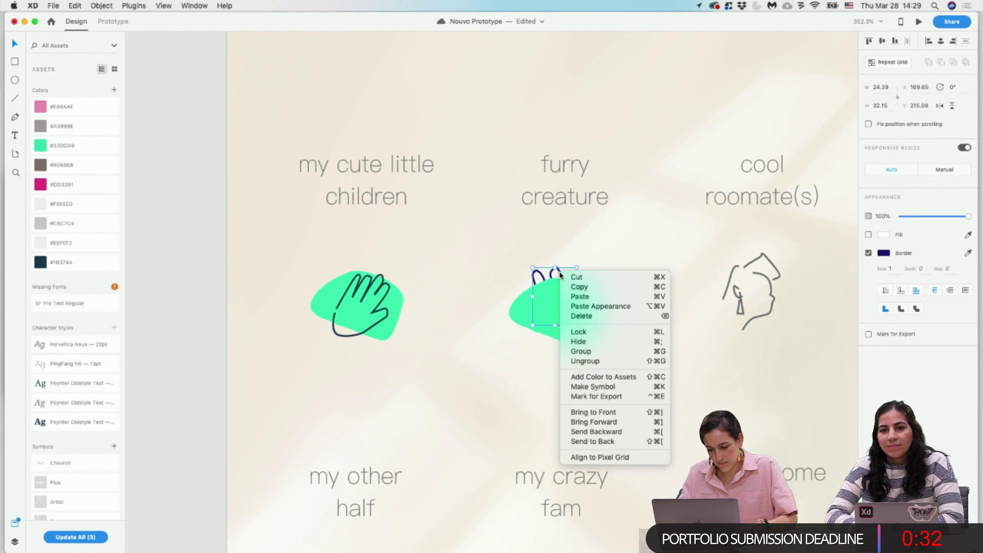
pyautogui.click(610, 416)
pyautogui.click(630, 332)
# Change the fill of the blob behind the paw icon to magenta.
pyautogui.click(584, 309)
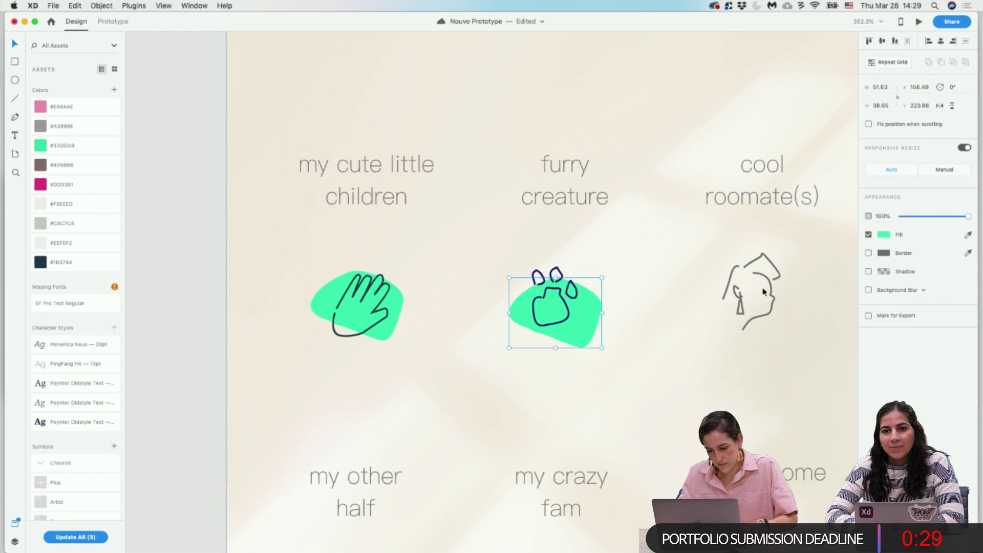
pyautogui.click(883, 236)
pyautogui.click(850, 193)
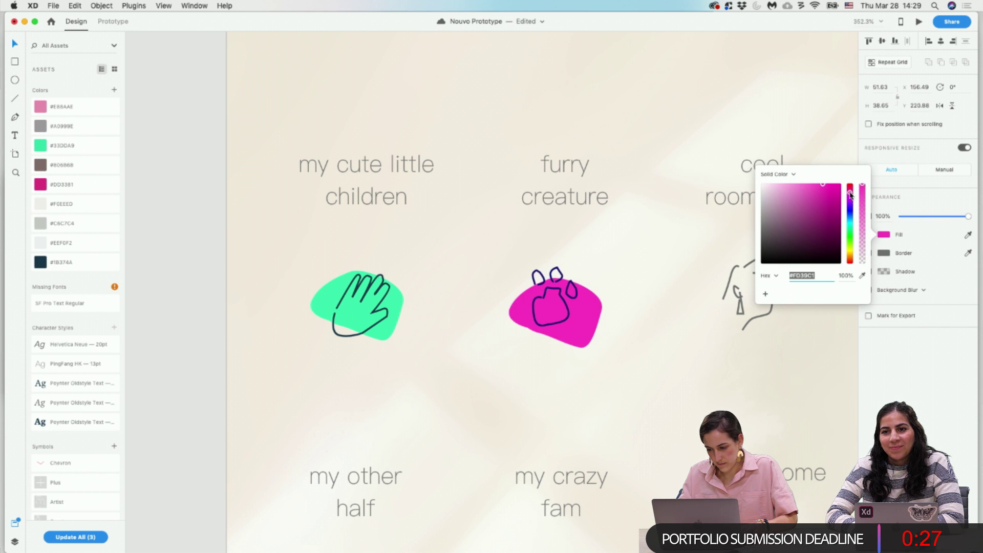
pyautogui.click(820, 193)
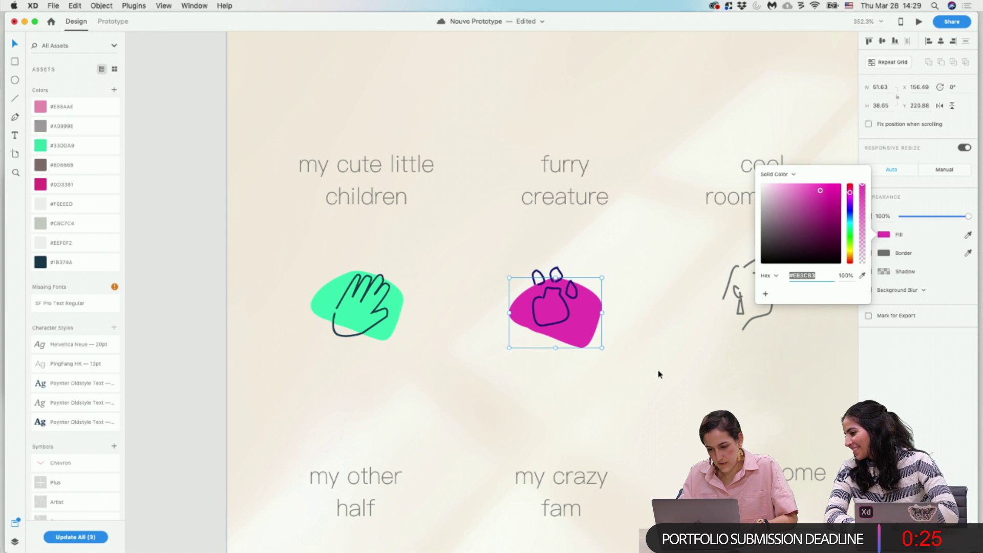
pyautogui.hscroll(5, 619, 340)
pyautogui.click(741, 361)
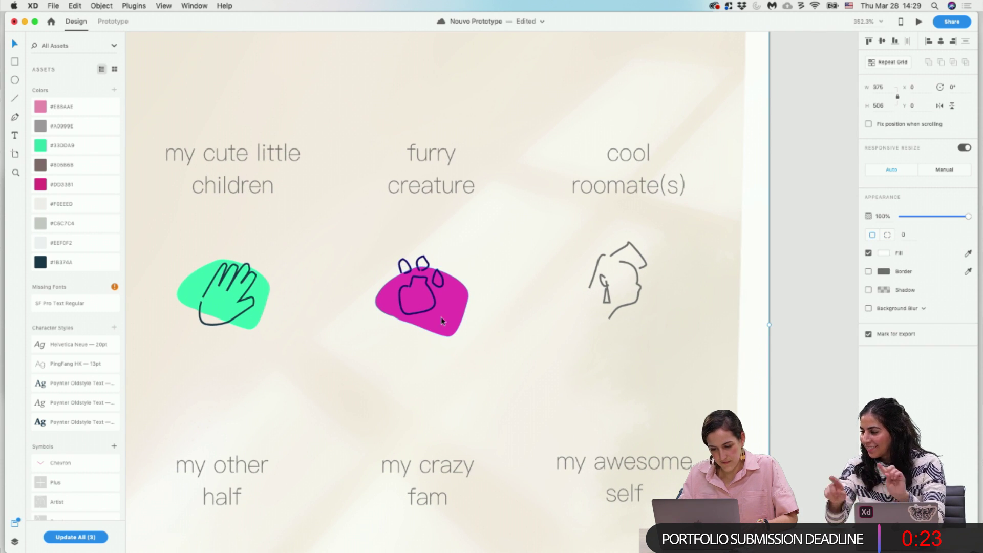
# Duplicate the magenta blob onto the face icon under "cool roomate(s)" and bring the face forward, in front of it.
pyautogui.moveTo(433, 296); pyautogui.dragTo(646, 311)
pyautogui.click(450, 315)
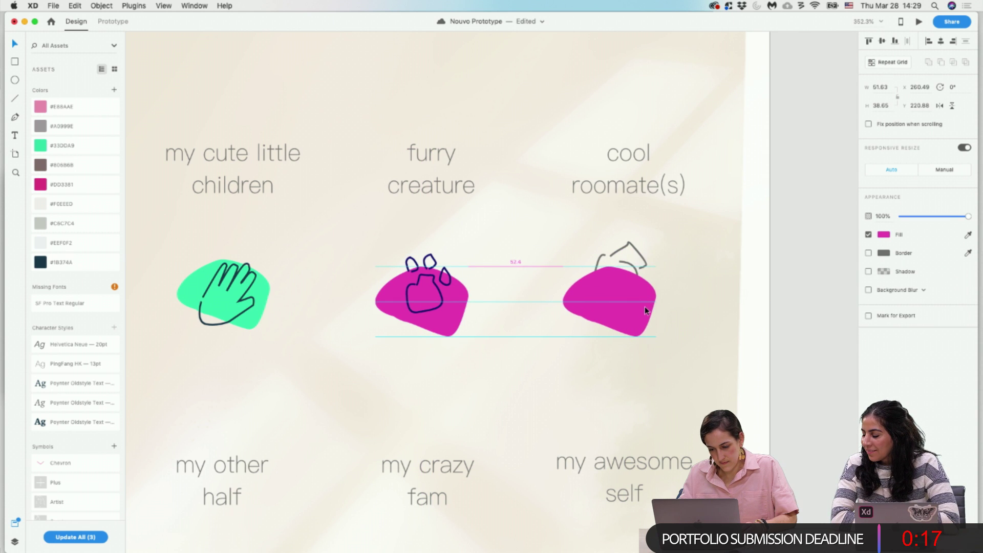
pyautogui.click(641, 259)
pyautogui.rightClick(641, 256)
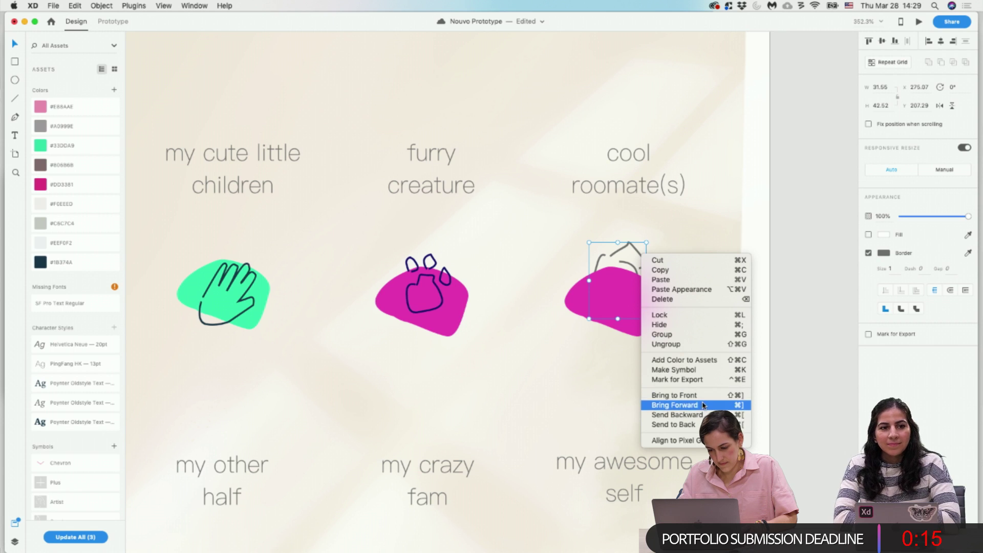
pyautogui.click(711, 405)
# Set the face icon's border colour to the dark navy sampled from the #1B374A swatch.
pyautogui.click(887, 255)
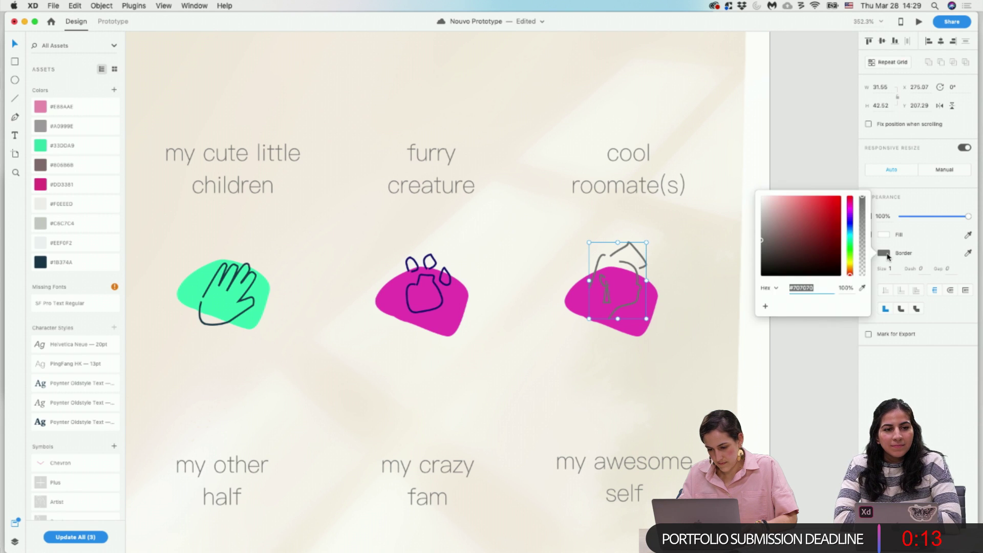
pyautogui.click(863, 288)
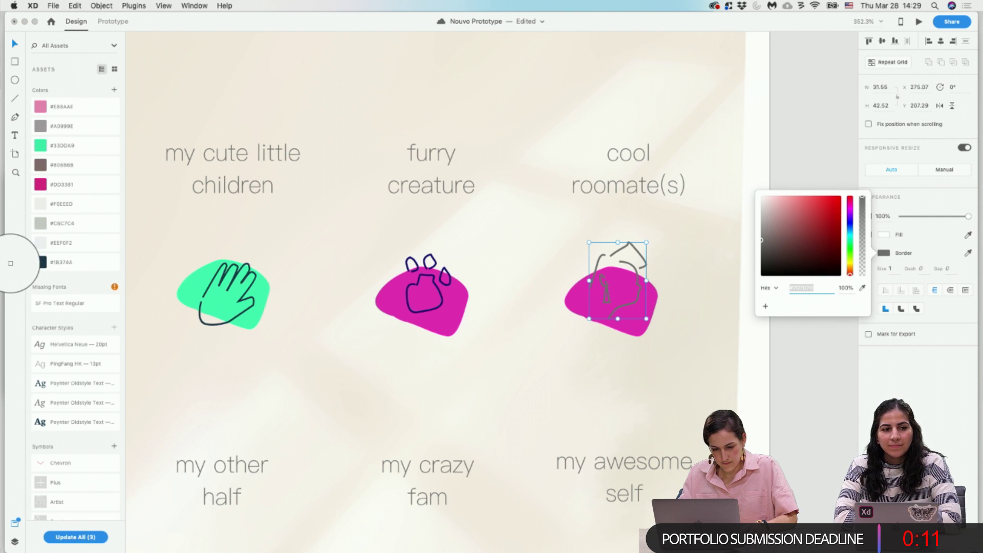
pyautogui.click(45, 265)
pyautogui.press('Escape')
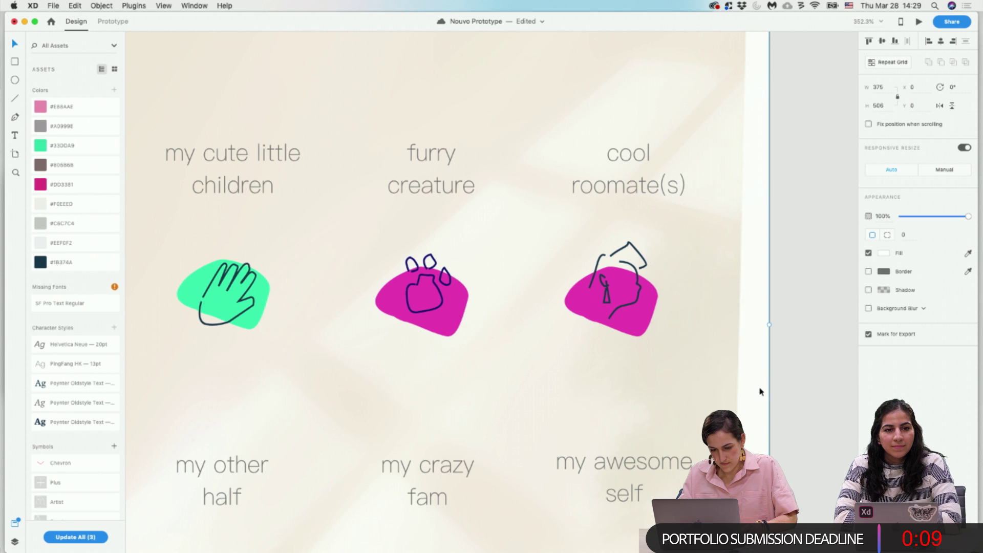
# Sample the #1B374A swatch for the border colour of the hand icon under "my cute little children".
pyautogui.press('Tab')
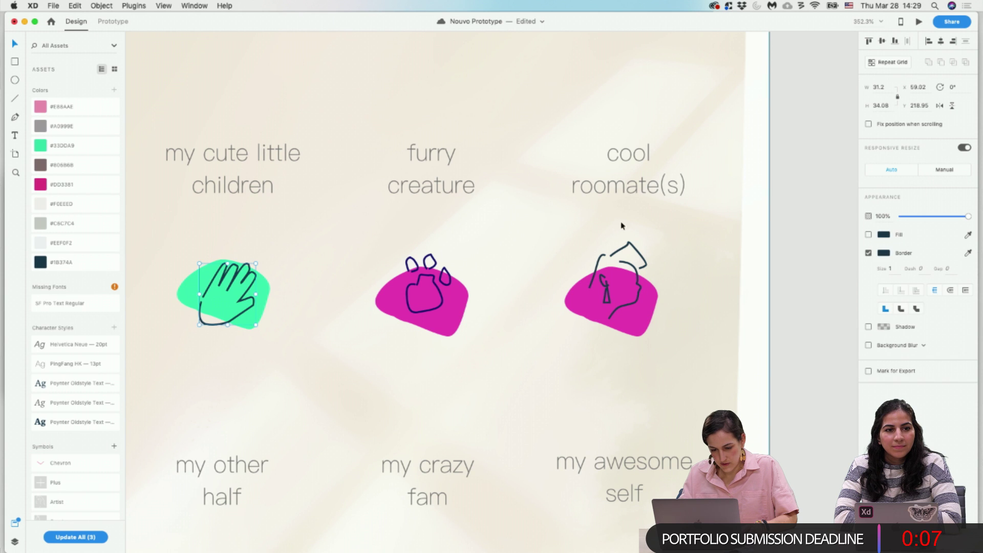
pyautogui.click(886, 254)
pyautogui.click(863, 289)
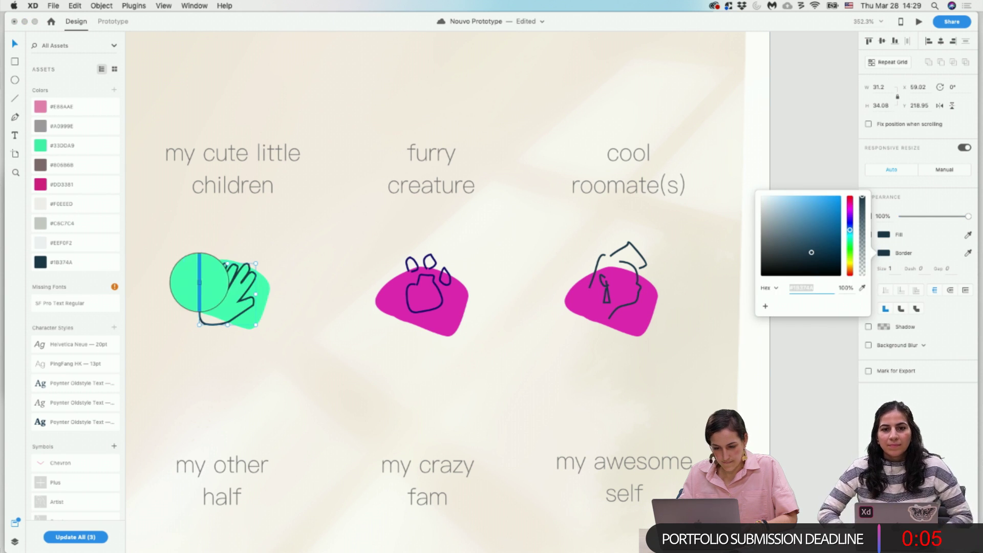
pyautogui.click(39, 263)
pyautogui.press('Escape')
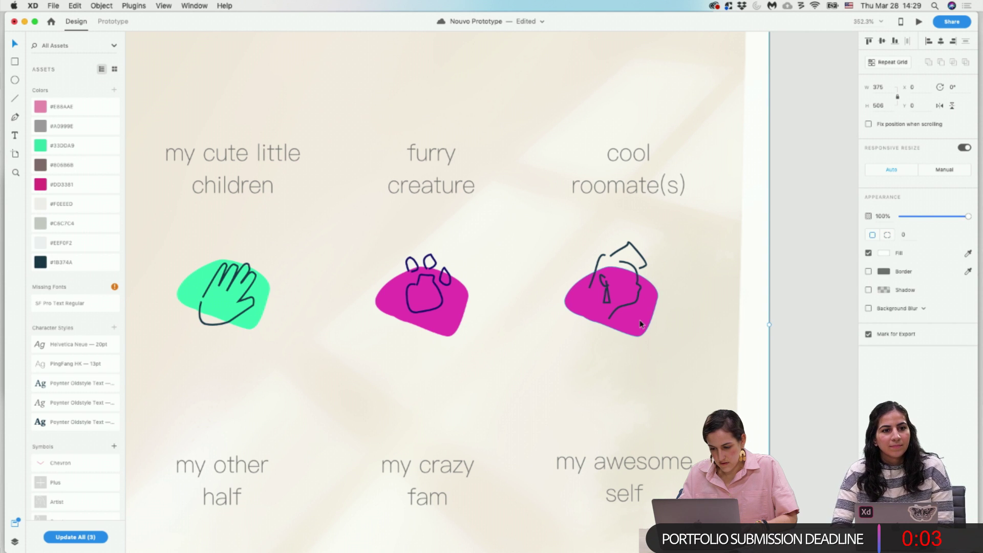
# Change the fill of the blob behind the face icon to blue.
pyautogui.click(640, 323)
pyautogui.click(882, 239)
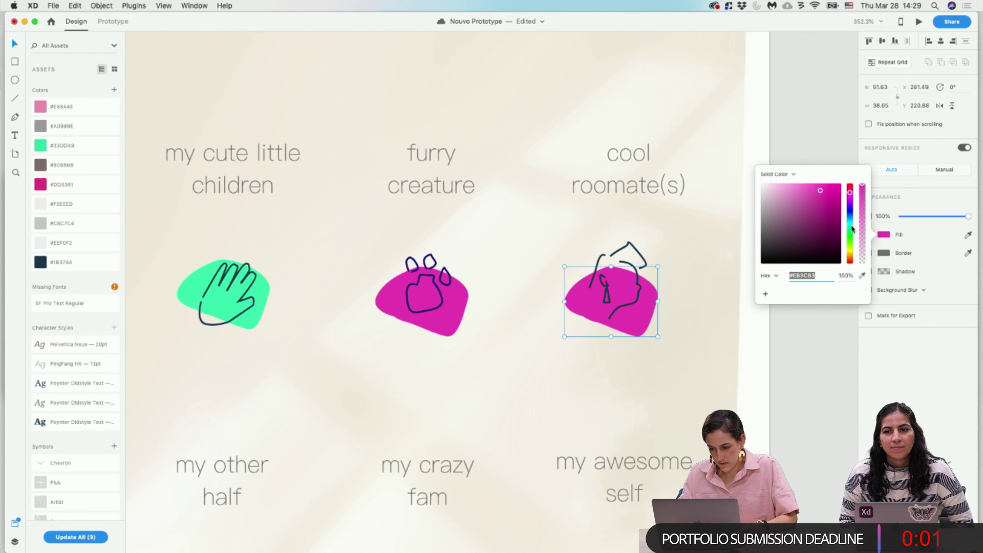
pyautogui.moveTo(852, 229); pyautogui.dragTo(849, 216)
pyautogui.click(796, 389)
# Copy the green, magenta and blue blobs on Account – 15 down together onto the second row of icons.
pyautogui.scroll(-3, 796, 389)
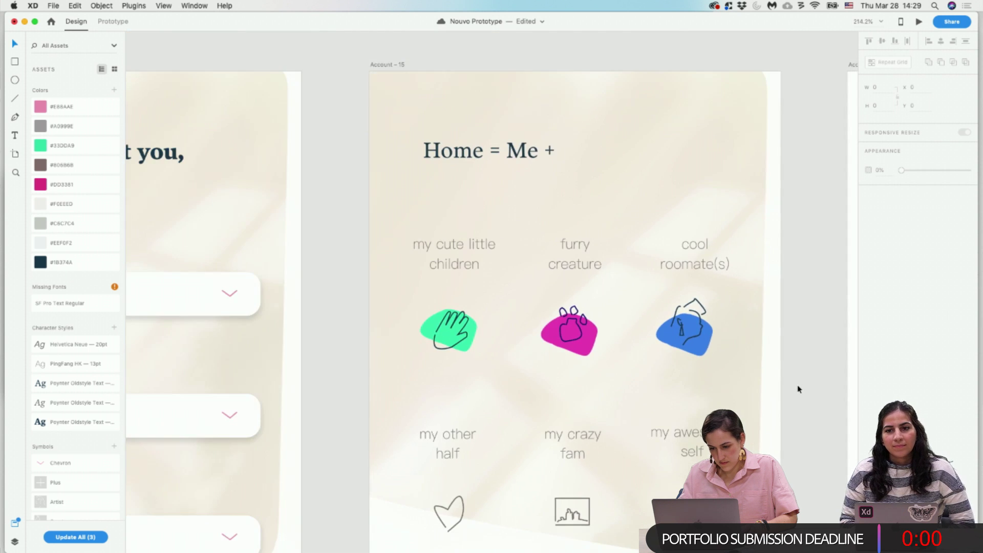
pyautogui.scroll(-3, 796, 388)
pyautogui.scroll(3, 797, 389)
pyautogui.scroll(-5, 798, 389)
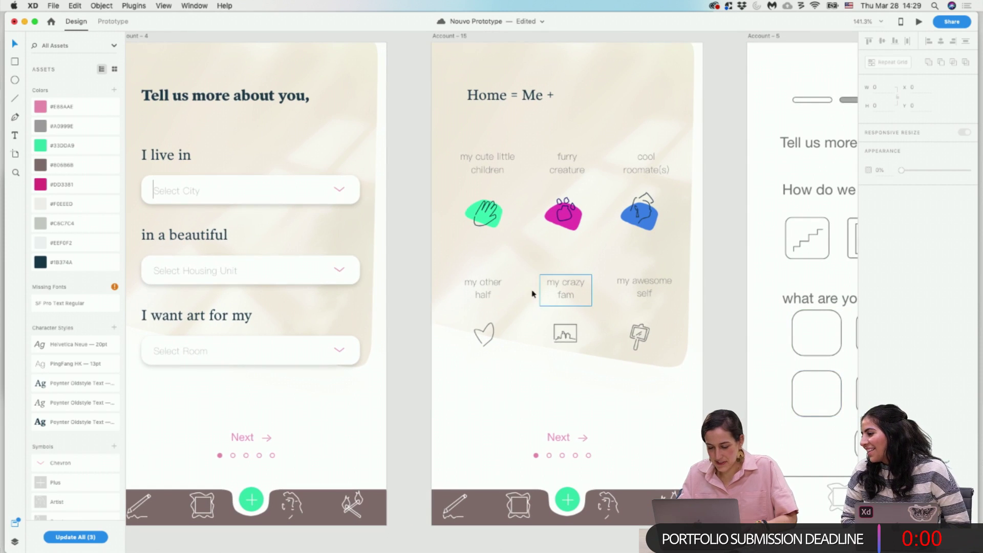
pyautogui.click(493, 225)
pyautogui.keyDown('shift'); pyautogui.click(574, 227); pyautogui.keyUp('shift')
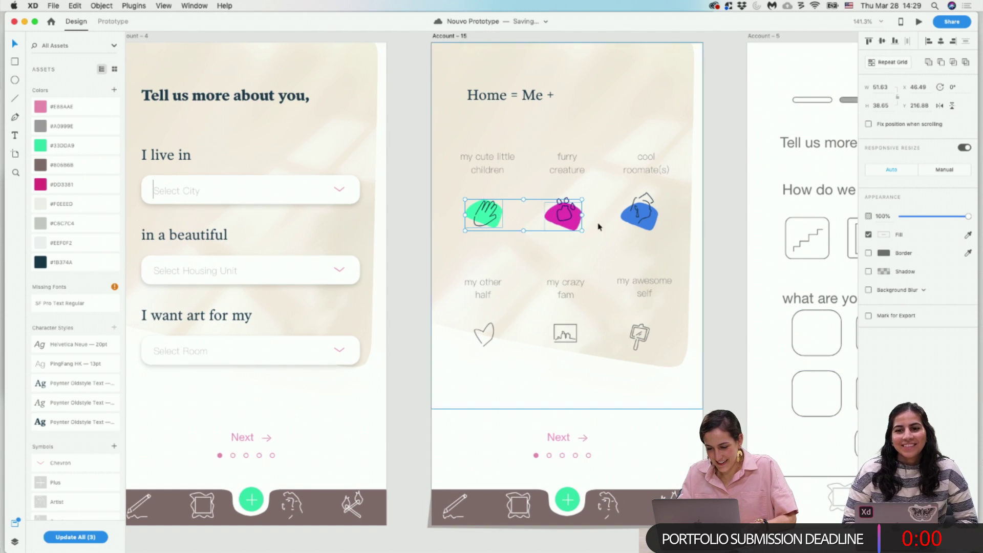
pyautogui.keyDown('shift'); pyautogui.click(652, 225); pyautogui.keyUp('shift')
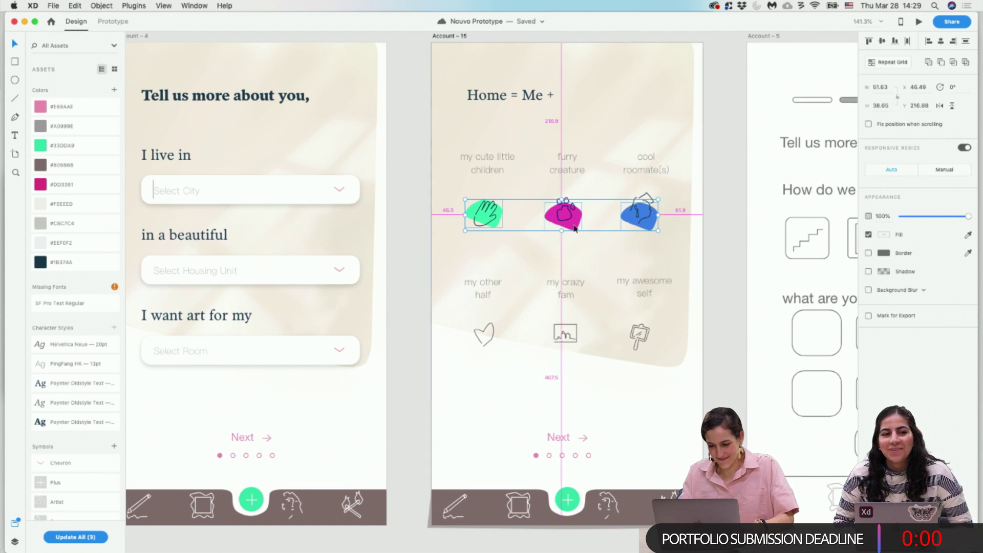
pyautogui.moveTo(577, 226); pyautogui.dragTo(579, 348)
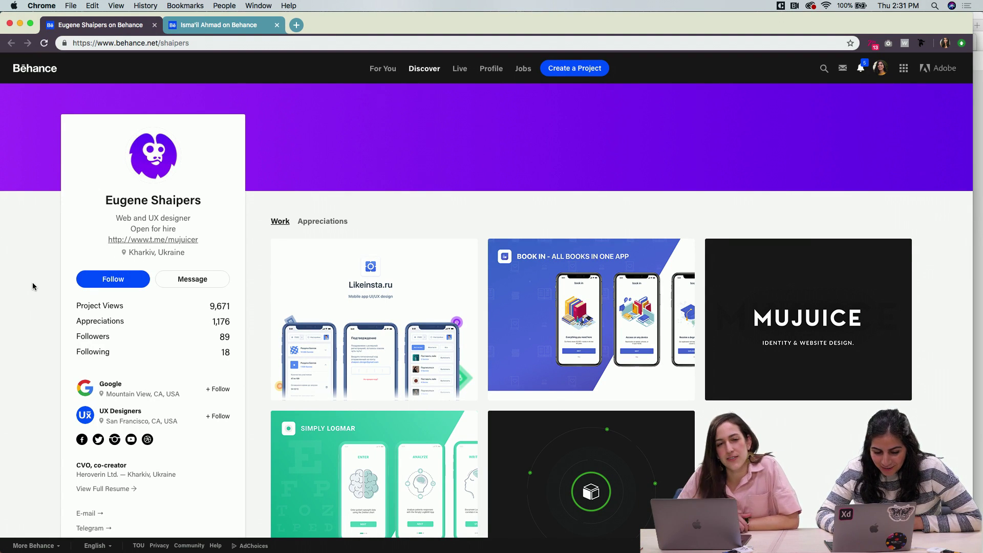
# Look through the web and UX designer's Behance profile in Chrome and follow the designer.
pyautogui.scroll(-3, 35, 371)
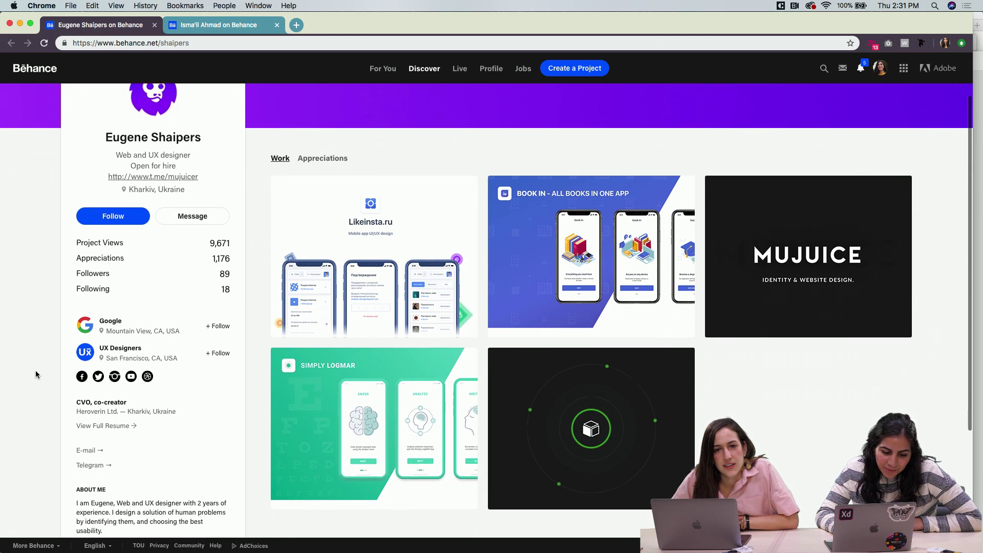
pyautogui.scroll(-2, 35, 374)
pyautogui.scroll(-3, 35, 375)
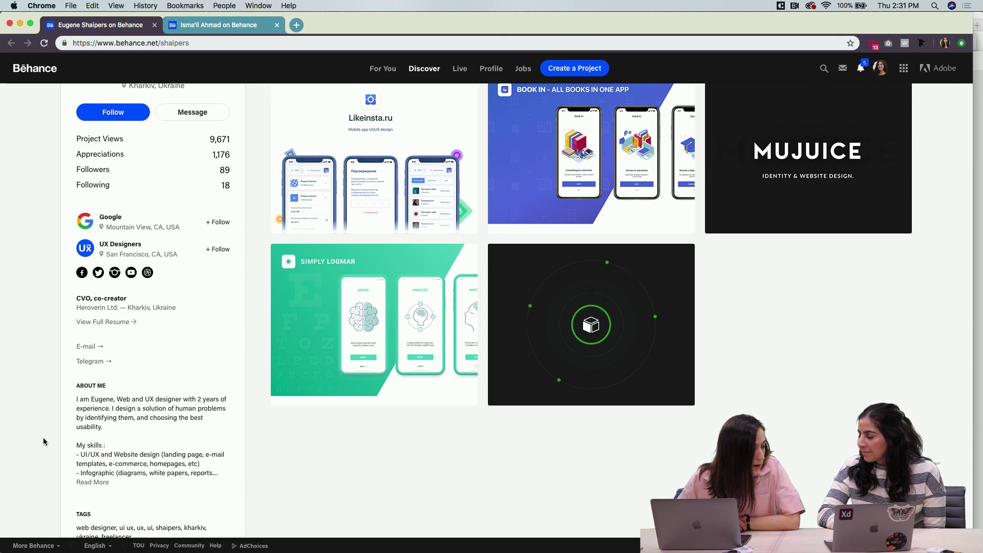
pyautogui.scroll(-2, 44, 441)
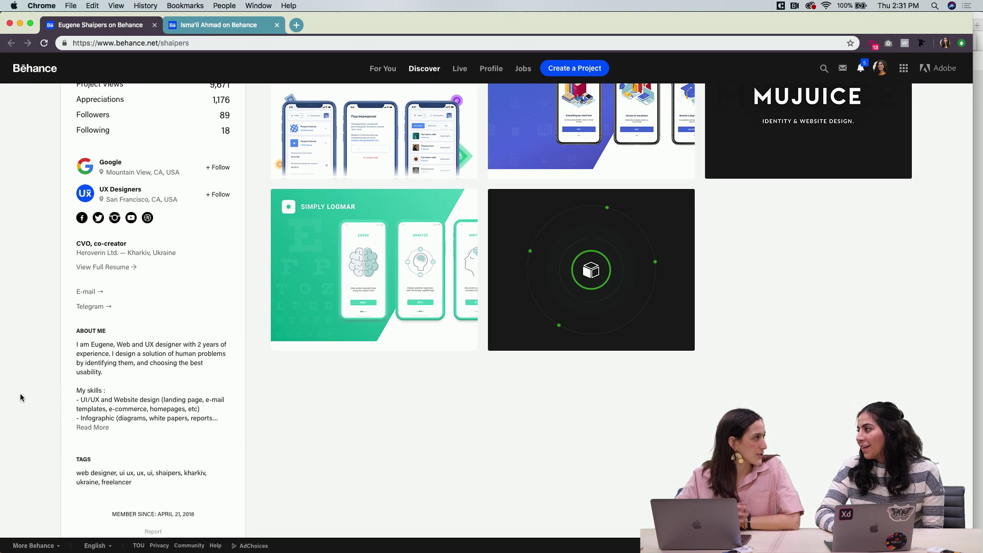
pyautogui.scroll(7, 21, 395)
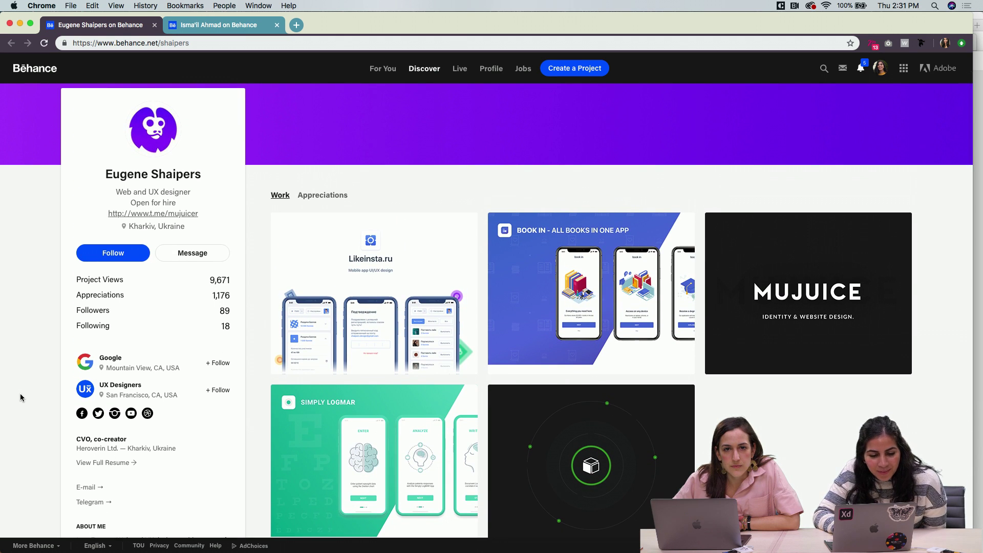
pyautogui.scroll(2, 20, 393)
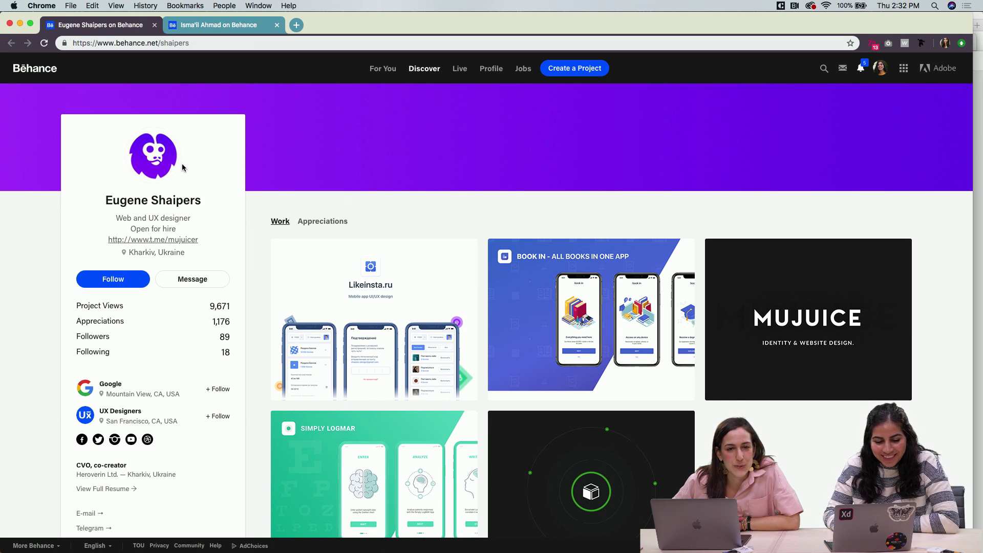
pyautogui.click(106, 287)
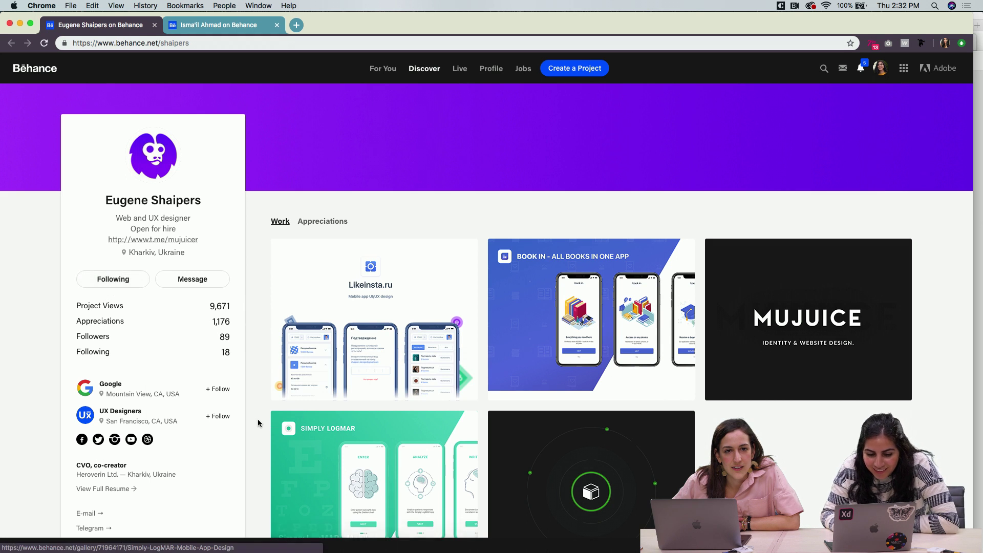
# Open the Simply LogMAR - Mobile App Design project and examine its cover mockups and the "About this app" problem and solution text.
pyautogui.scroll(-2, 258, 423)
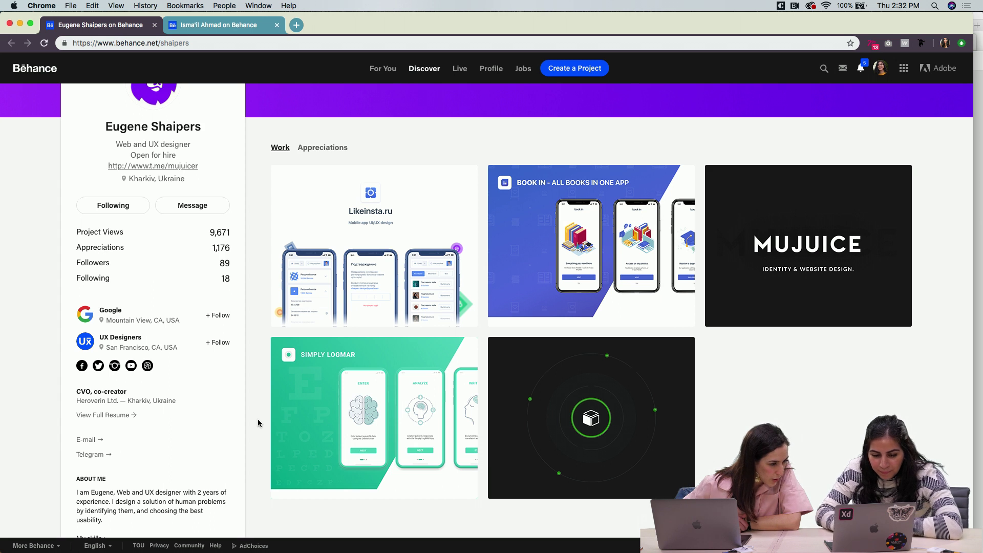
pyautogui.click(338, 416)
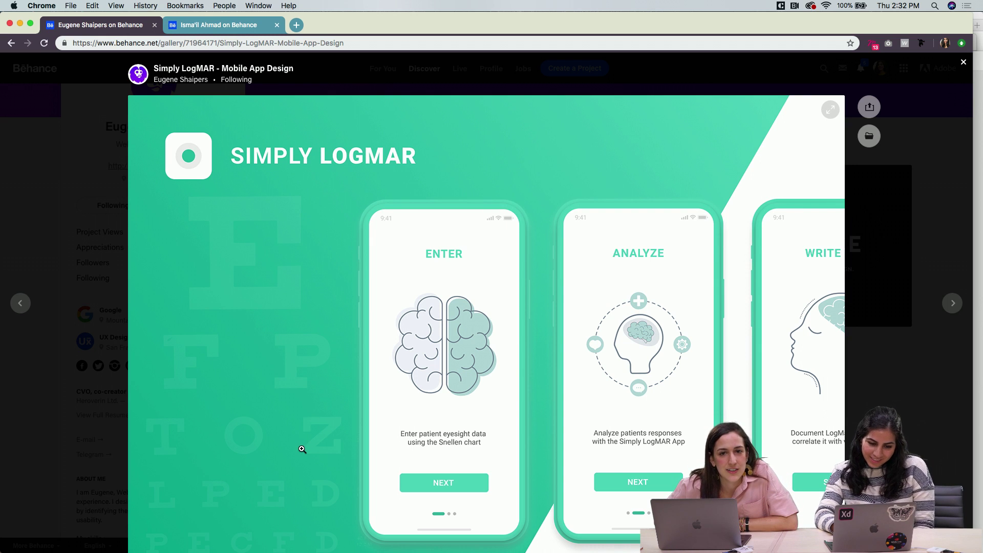
pyautogui.scroll(-2, 302, 449)
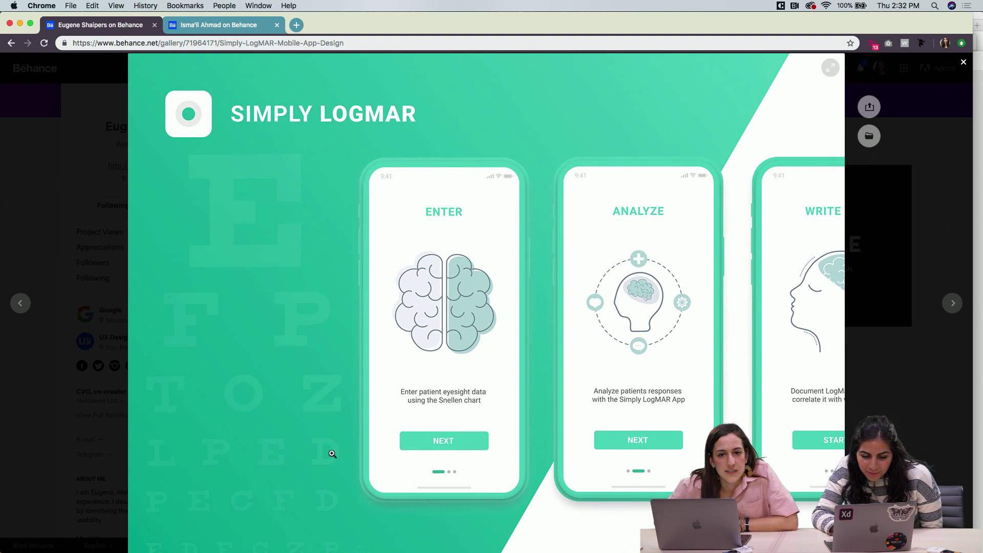
pyautogui.scroll(-2, 328, 455)
pyautogui.scroll(-1, 328, 461)
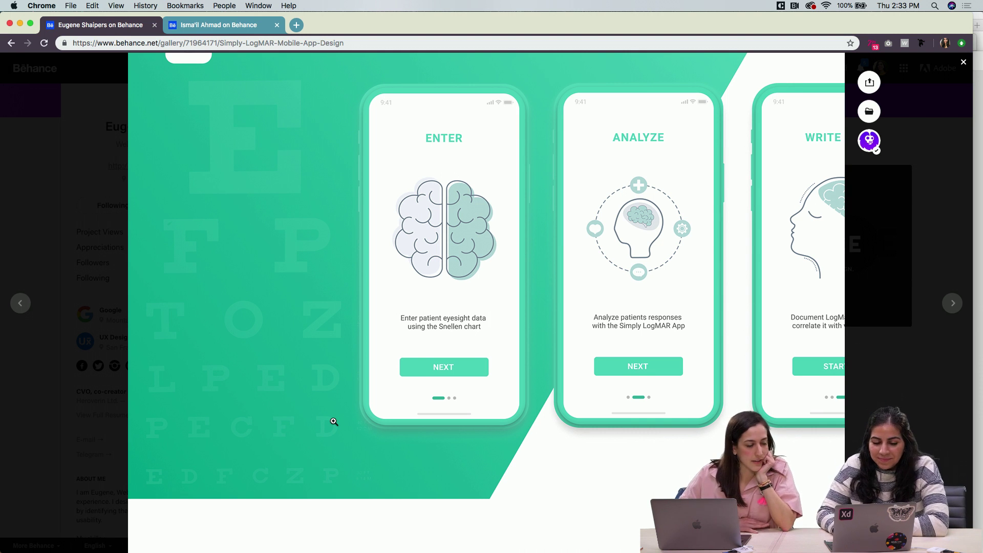
pyautogui.scroll(-5, 333, 420)
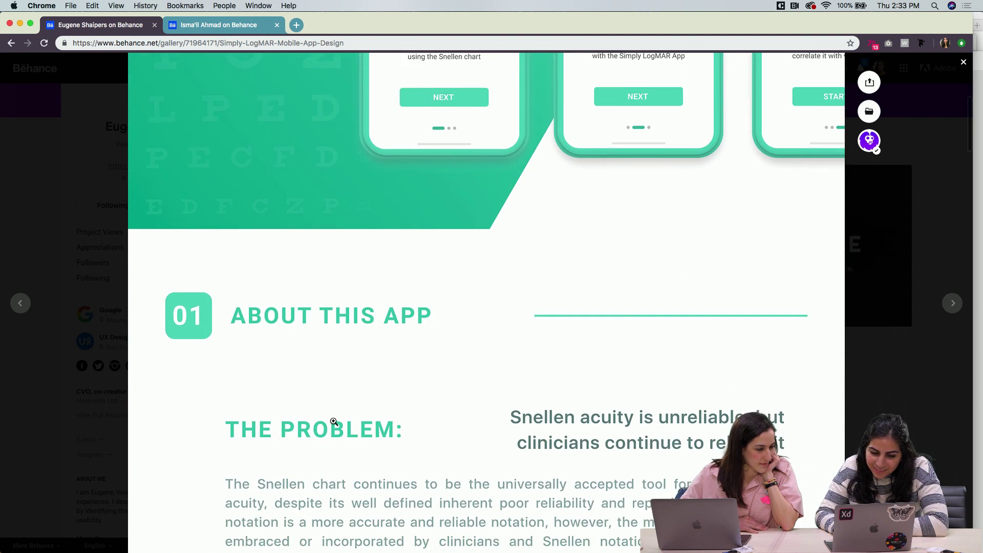
pyautogui.scroll(-6, 334, 421)
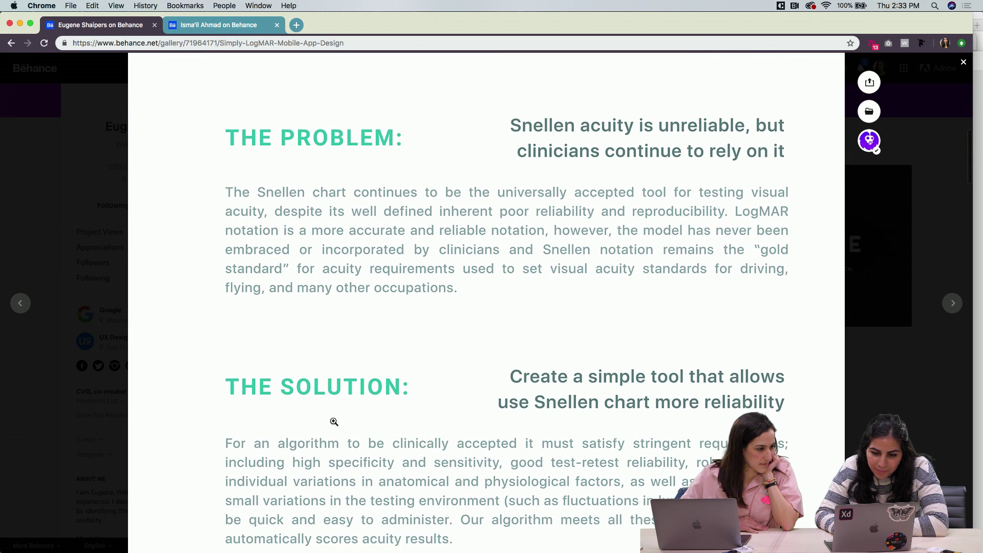